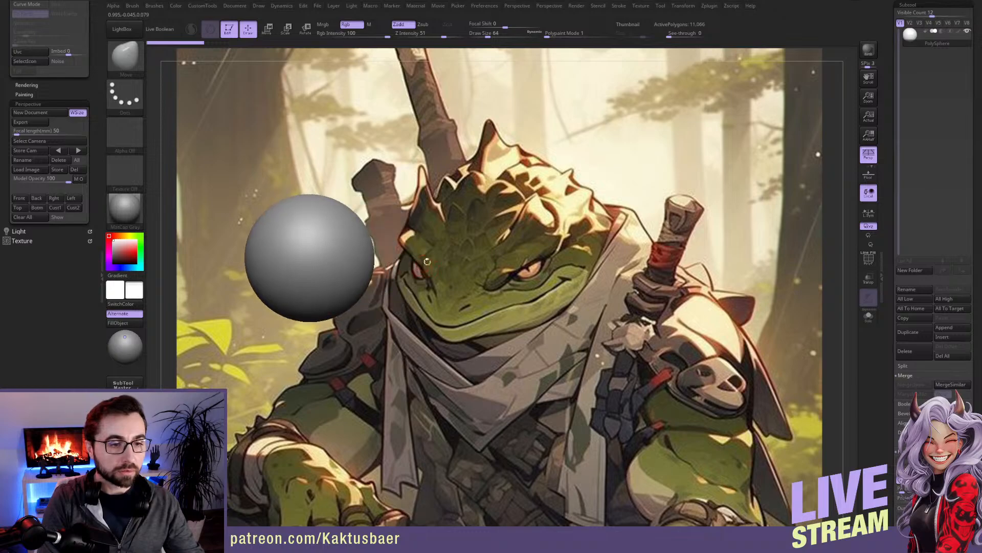
Step: Switch the transform control from the gizmo to the transpose line and undo the recent scale changes on the sphere
key("e")
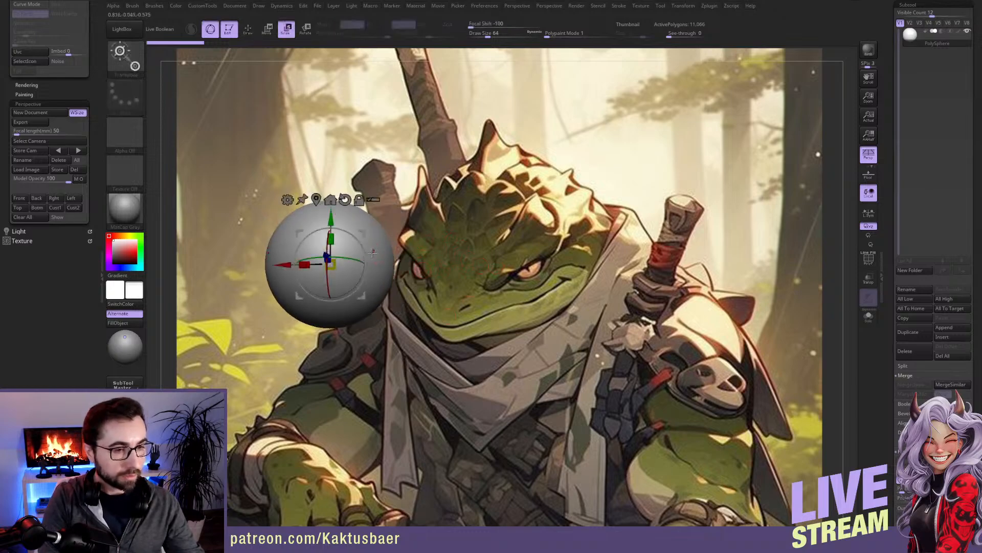
left_click(210, 29)
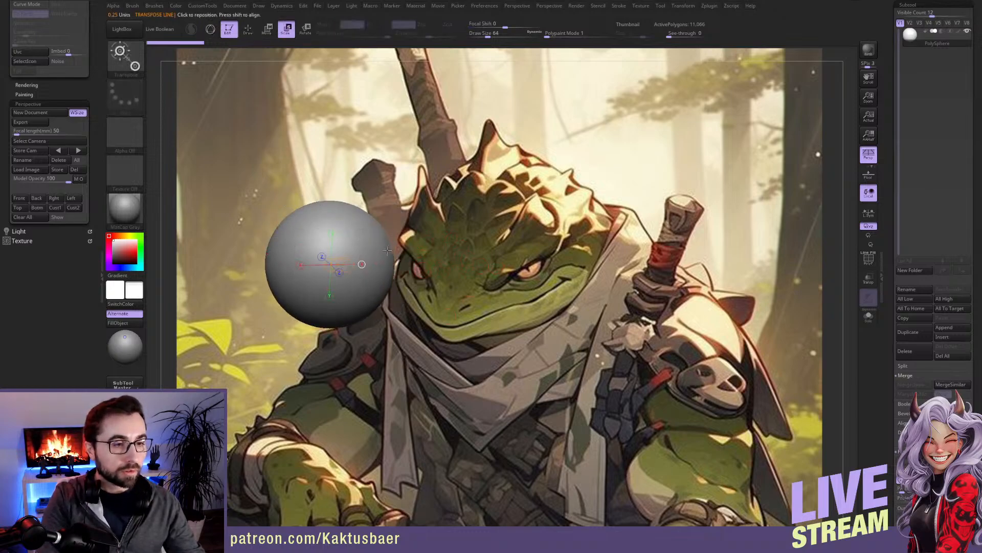
mouse_move(348, 233)
left_mouse_down()
mouse_move(348, 290)
mouse_move(347, 252)
left_mouse_up()
key("ctrl+z")
key("ctrl+z")
key("ctrl+z")
key("ctrl+z")
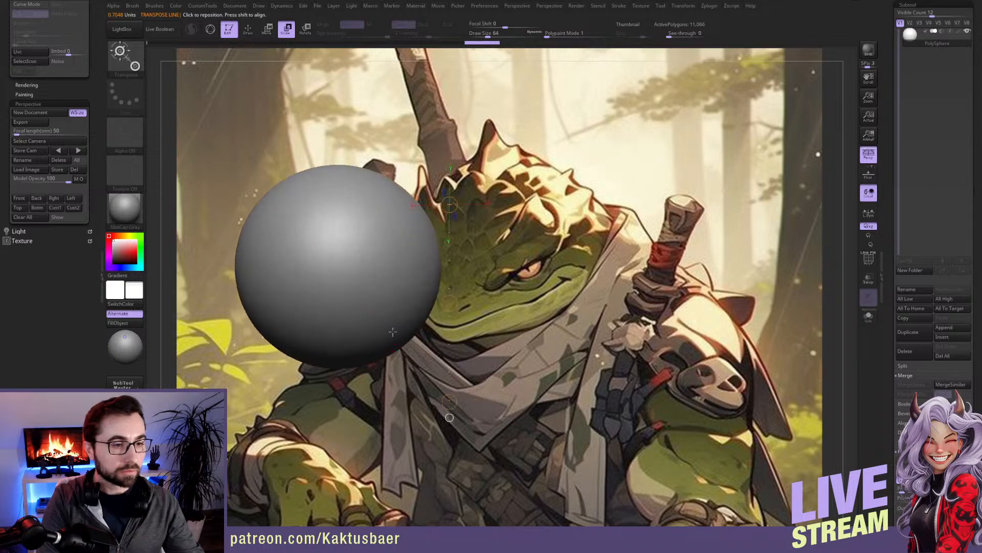
key("ctrl+z")
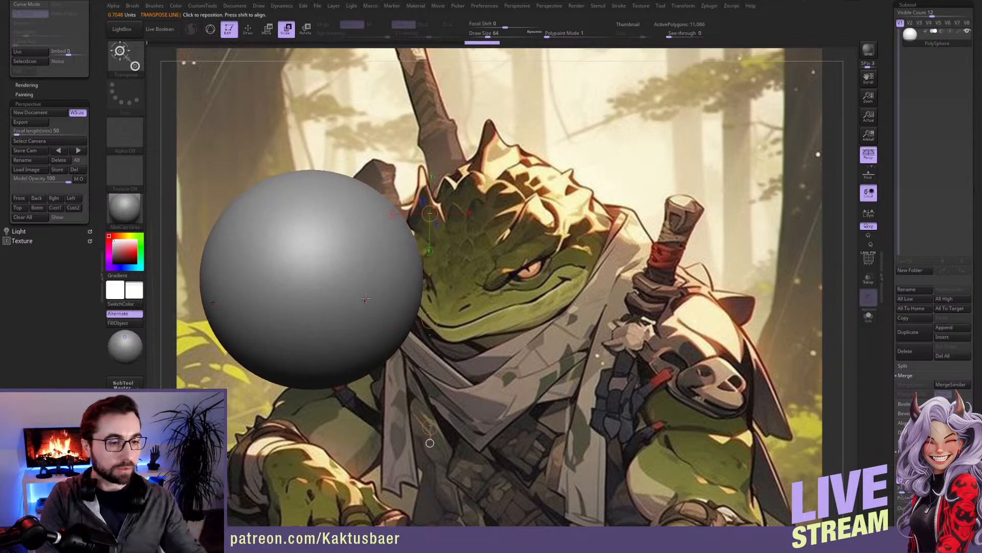
key("ctrl+z")
key("ctrl+z")
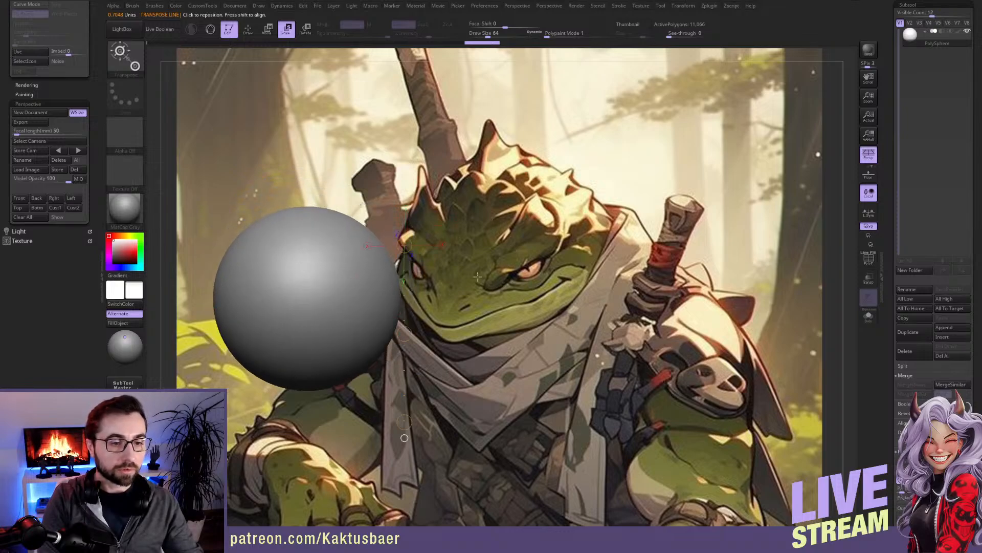
key("q")
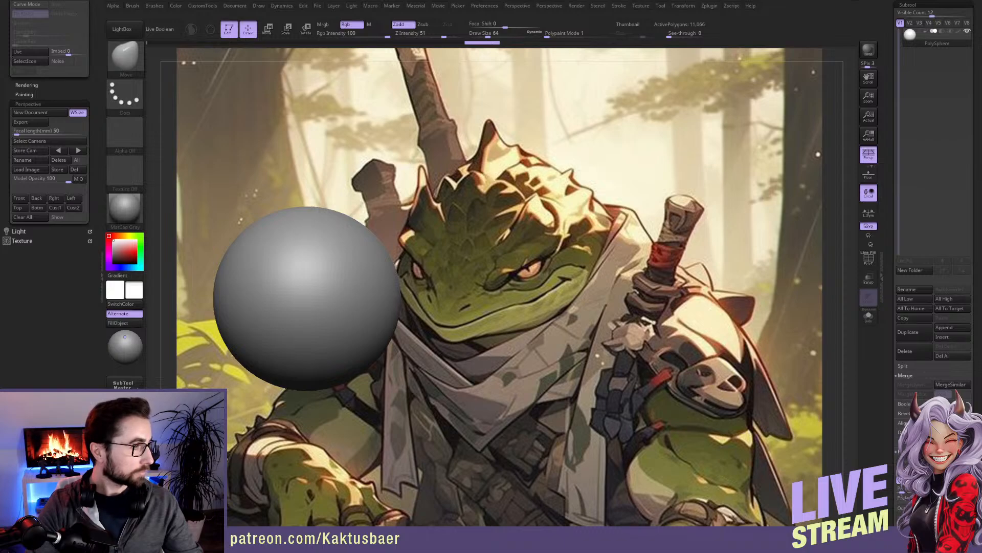
left_click_drag(430, 271, 505, 270, "alt")
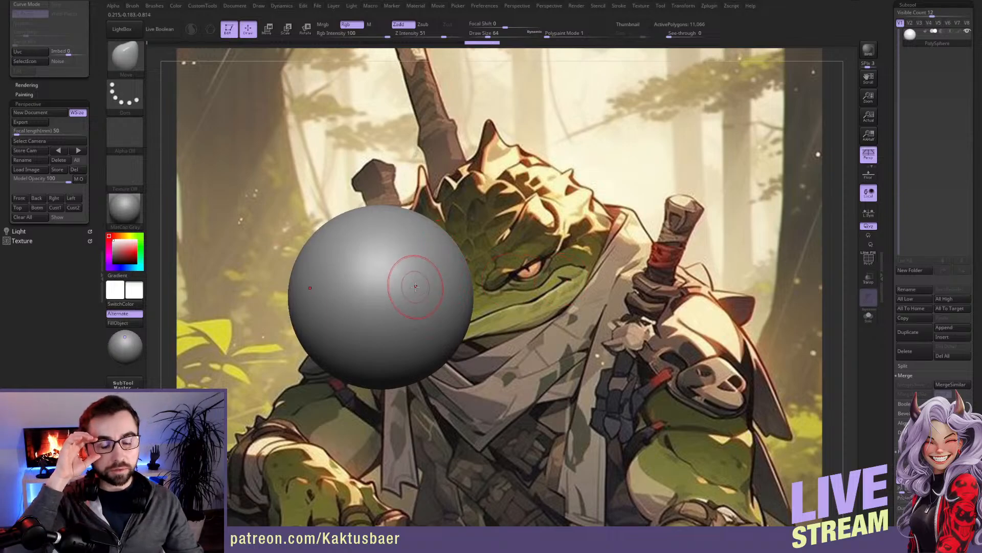
mouse_move(557, 290)
left_mouse_down("alt")
mouse_move(574, 286)
mouse_move(547, 317)
mouse_move(498, 283)
left_mouse_up("alt")
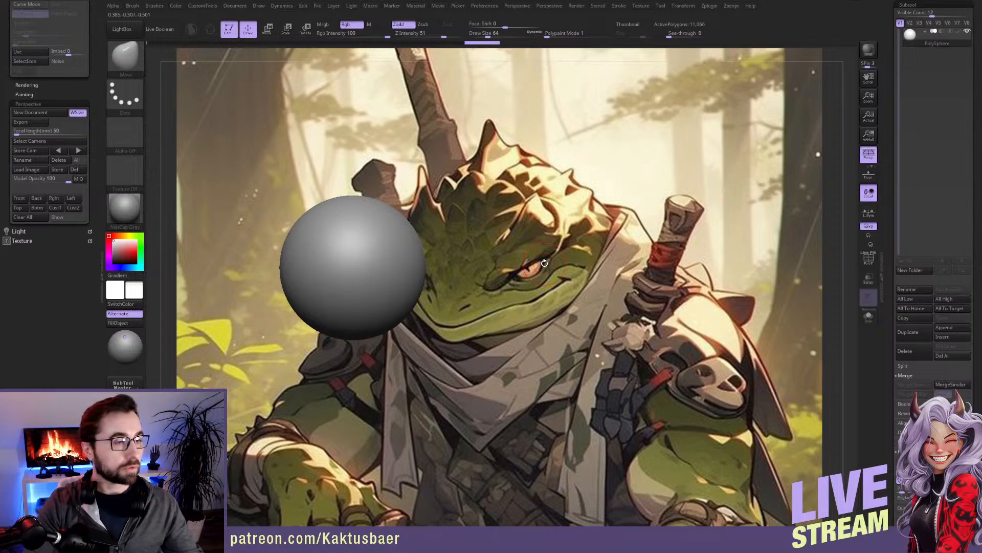
scroll(98, 146, "up", 5)
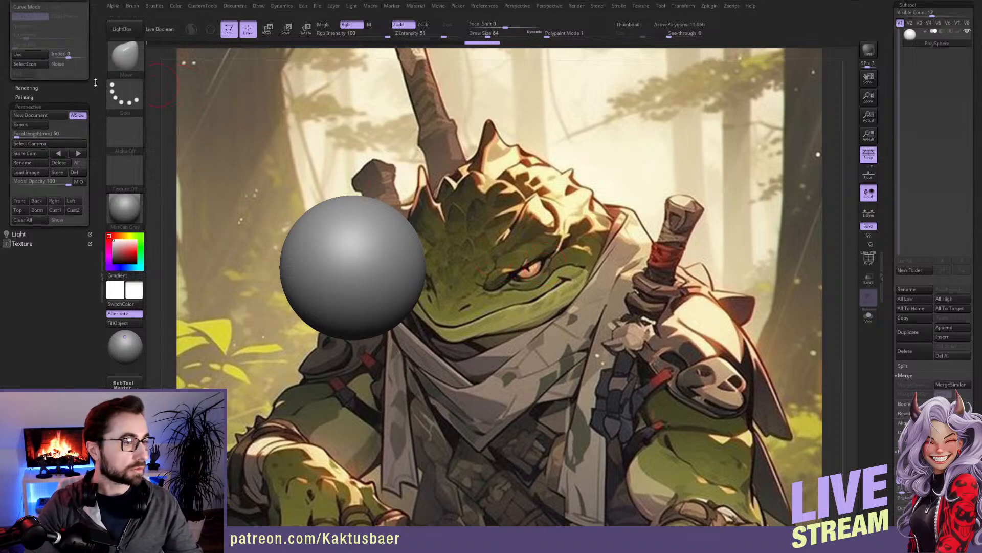
scroll(99, 148, "up", 5)
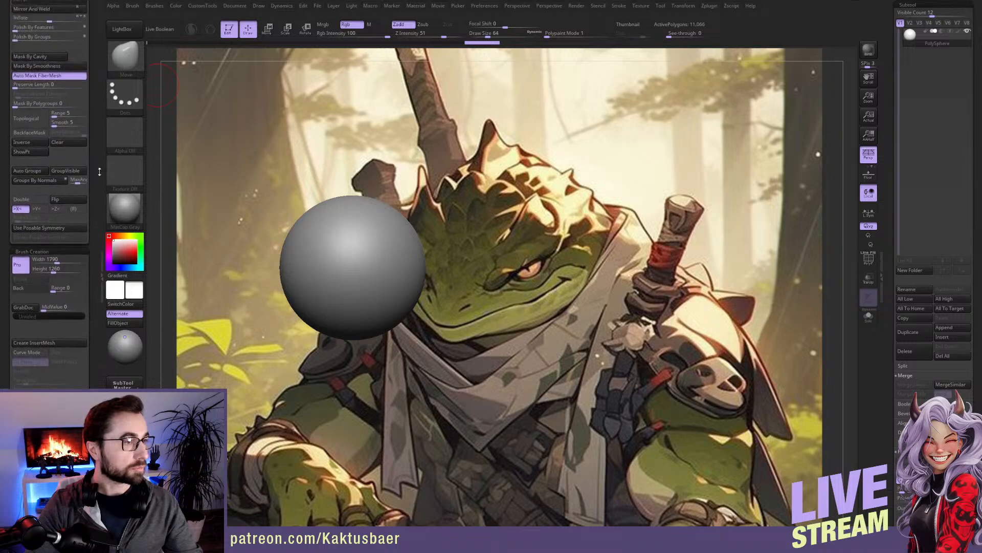
scroll(95, 136, "down", 5)
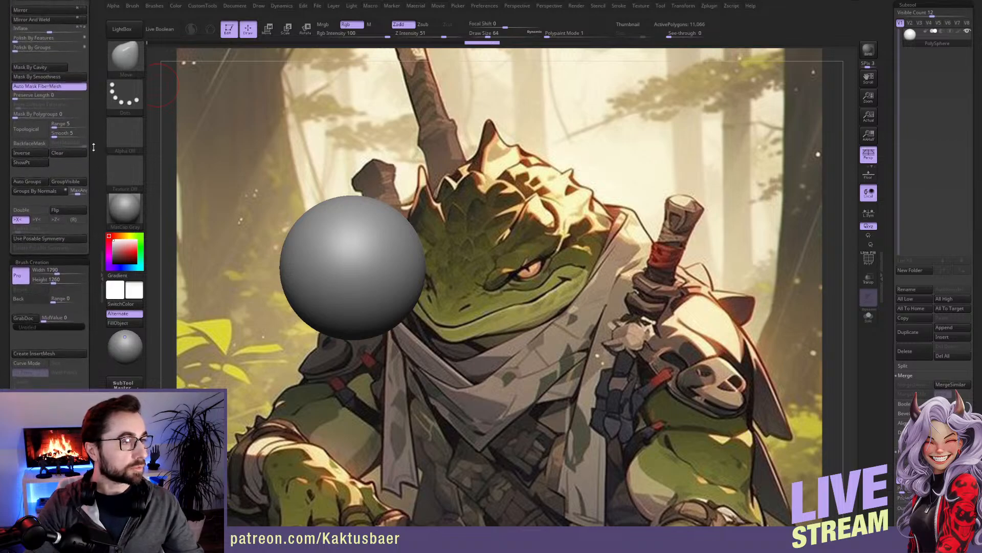
right_click_drag(358, 238, 396, 258, "alt")
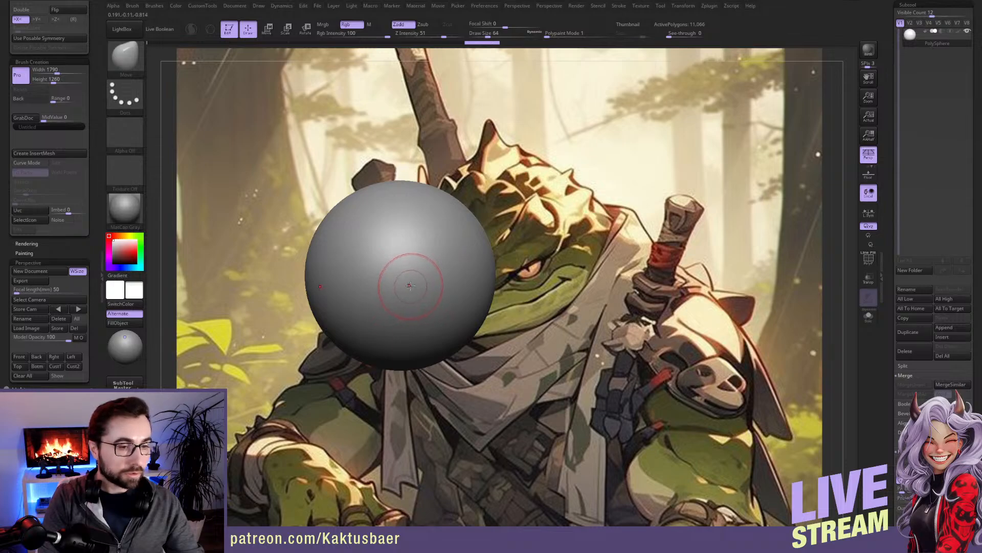
left_click_drag(492, 263, 427, 272)
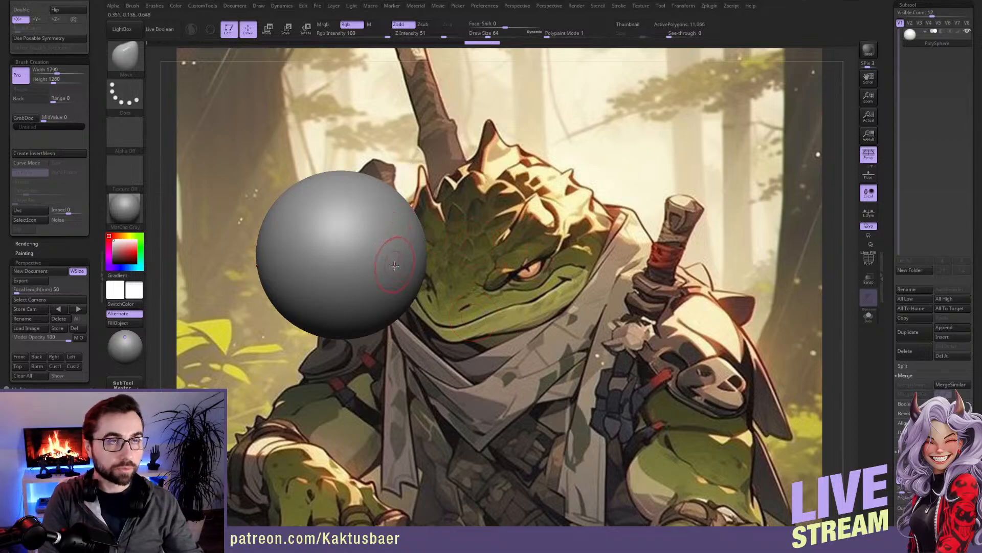
Step: Flatten the sphere, place a duplicate straight below it with the transpose line, and clear the mask
key("s")
left_click_drag(364, 267, 372, 267)
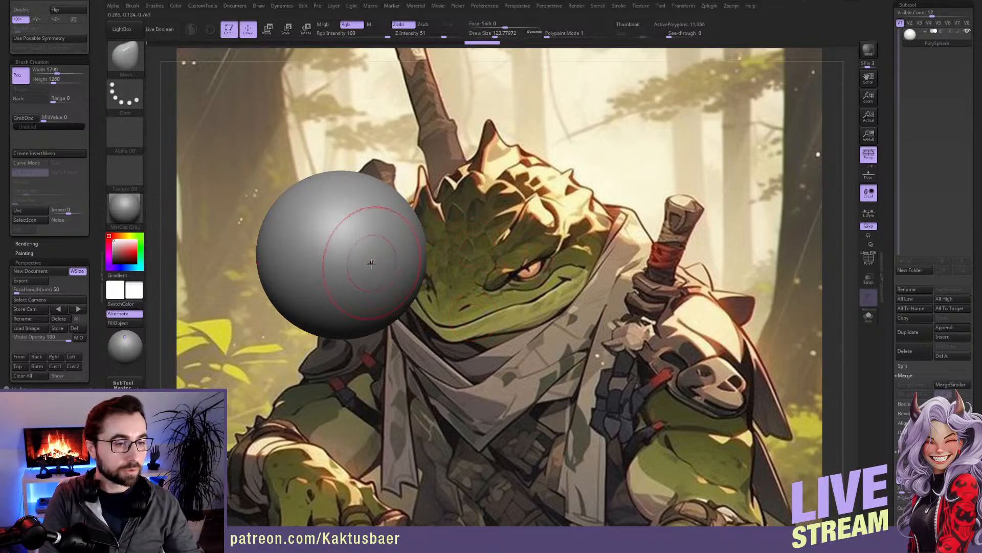
mouse_move(381, 269)
right_mouse_down("alt")
mouse_move(437, 278)
mouse_move(398, 265)
mouse_move(429, 249)
right_mouse_up("alt")
key("w")
mouse_move(437, 276)
left_mouse_down("shift")
mouse_move(437, 206)
mouse_move(438, 275)
left_mouse_up("shift")
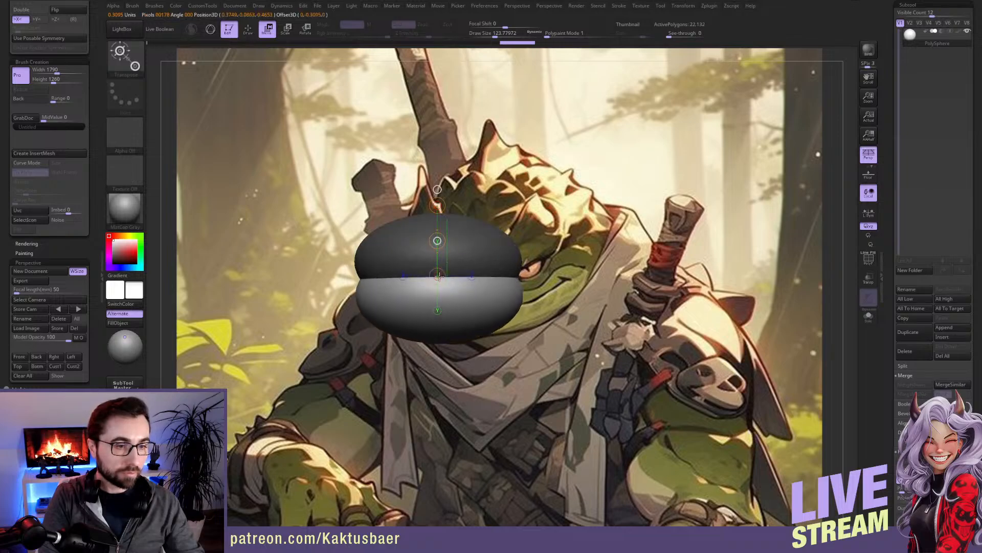
key("q")
right_click_drag(441, 295, 383, 277, "alt")
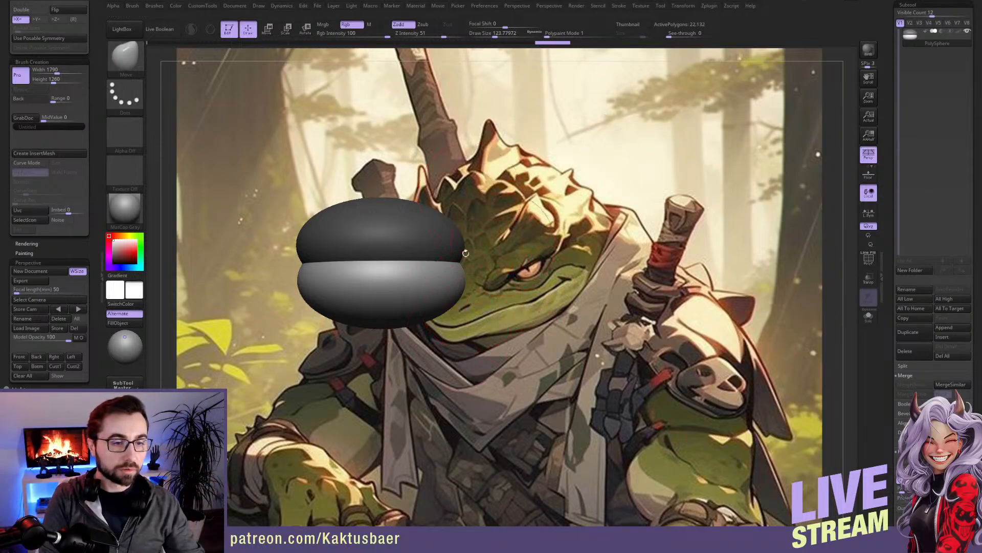
right_click_drag(384, 254, 455, 271)
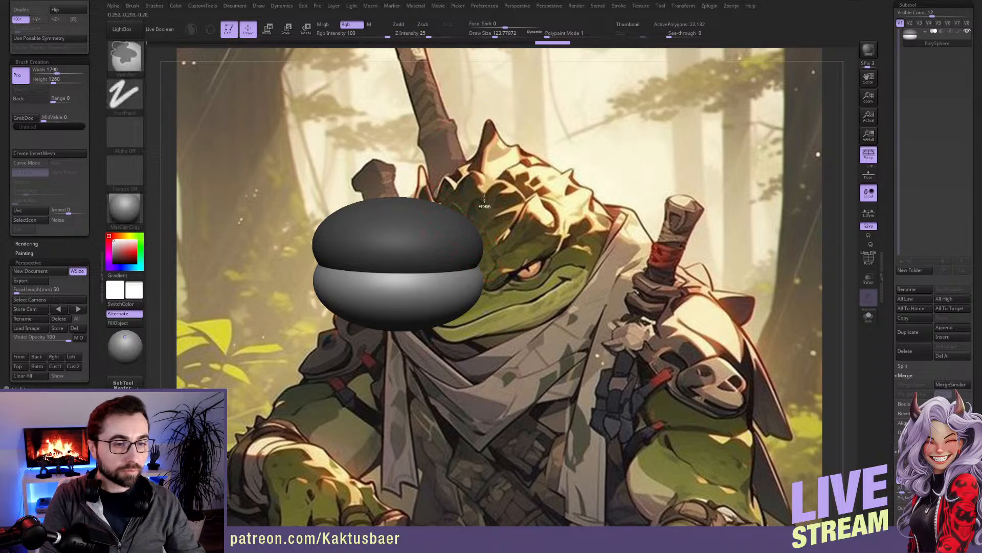
left_click_drag(485, 188, 484, 200, "ctrl")
Step: Reshape the rims of the two stacked halves with the Move brush, using draw sizes of about 251 and 149
key("s")
left_click_drag(435, 259, 442, 258)
right_click_drag(442, 259, 466, 301)
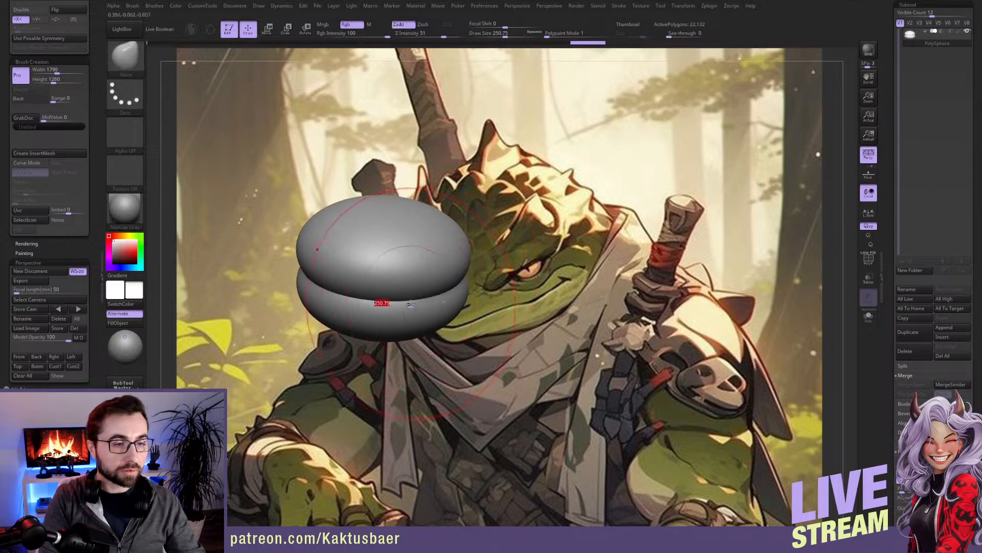
left_click_drag(459, 301, 450, 308)
key("ctrl+z")
right_click_drag(418, 300, 389, 287)
mouse_move(390, 287)
right_mouse_down("alt")
mouse_move(413, 306)
mouse_move(435, 303)
right_mouse_up("alt")
key("ctrl+z")
left_click_drag(469, 318, 464, 305)
key("s")
mouse_move(371, 315)
left_mouse_down()
mouse_move(363, 311)
mouse_move(380, 297)
left_mouse_up()
mouse_move(365, 272)
right_mouse_down()
mouse_move(409, 210)
mouse_move(360, 265)
right_mouse_up()
key("w")
key("q")
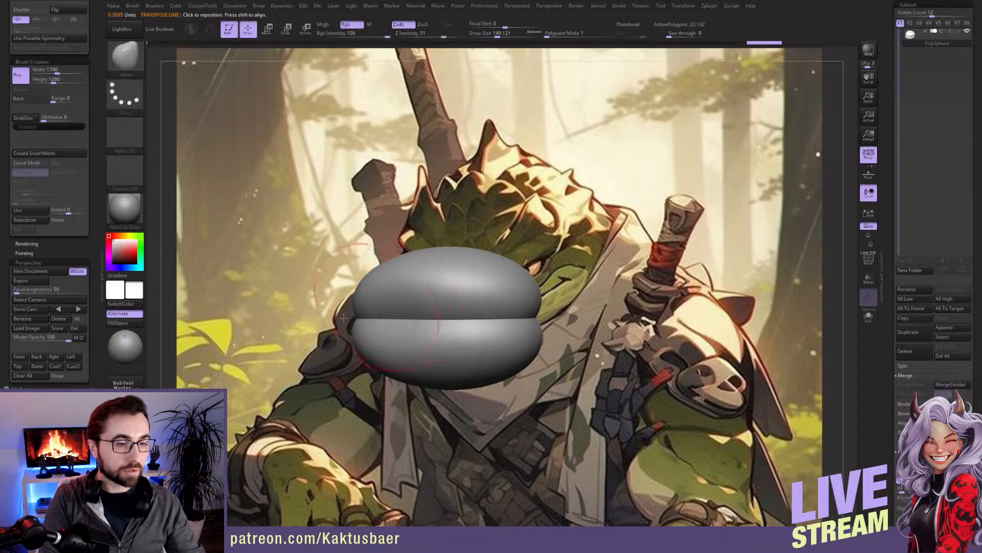
Step: Assign separate polygroups to the upper and lower halves with Auto Groups
left_click_drag(94, 60, 100, 135)
left_click(46, 143)
right_click_drag(454, 329, 453, 340)
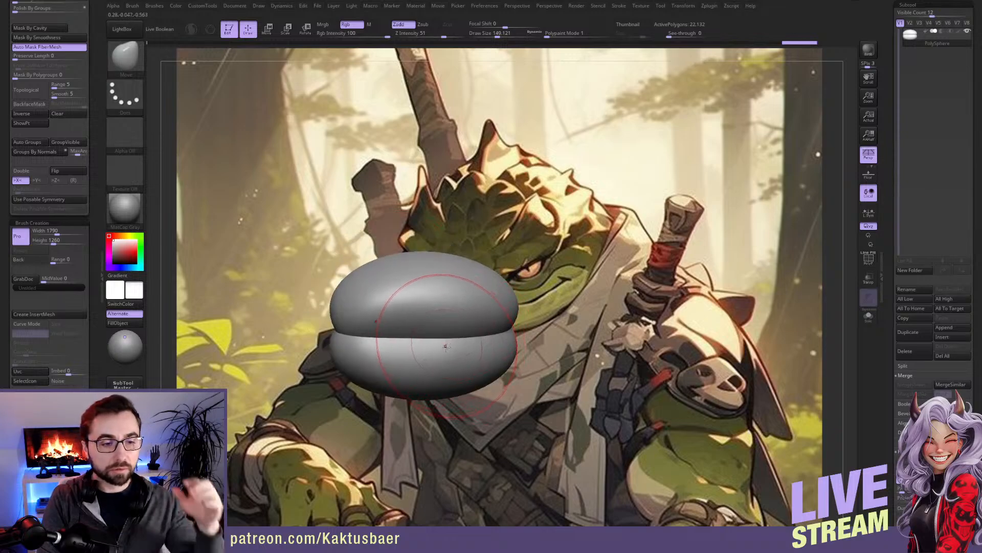
right_click_drag(461, 316, 416, 322)
right_click_drag(513, 288, 435, 250)
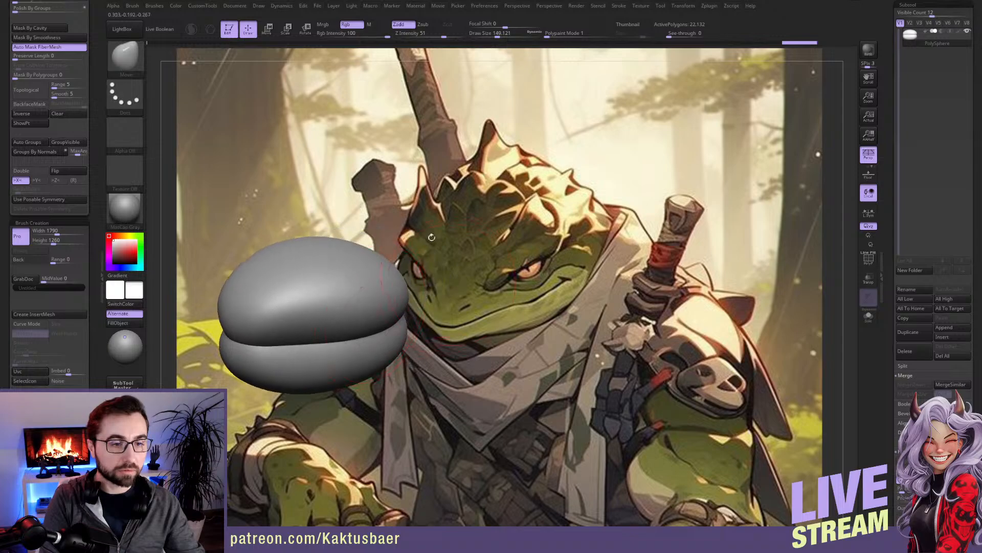
right_click_drag(414, 298, 474, 292, "alt")
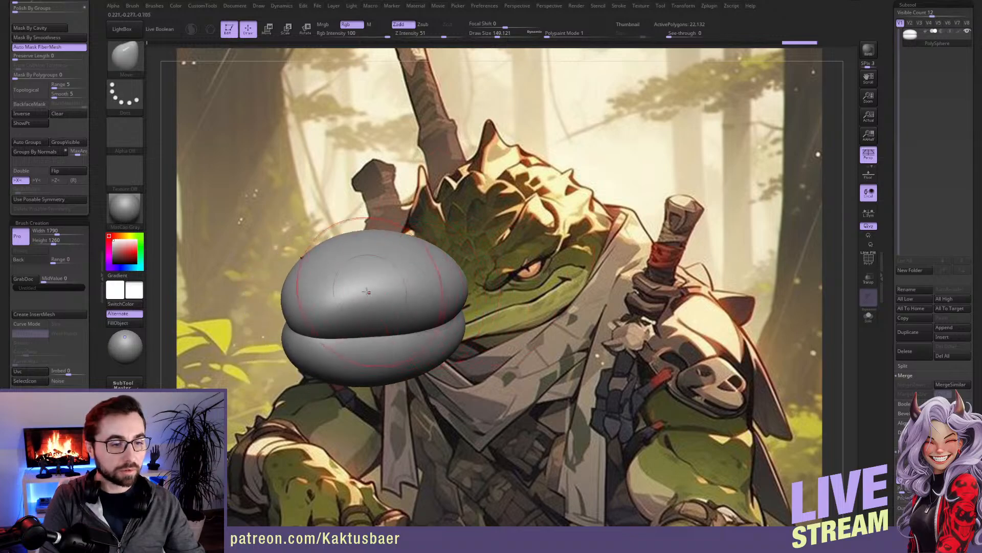
Step: Push eye sockets into the sides of the upper half with the Move brush at a draw size of about 54
key("s")
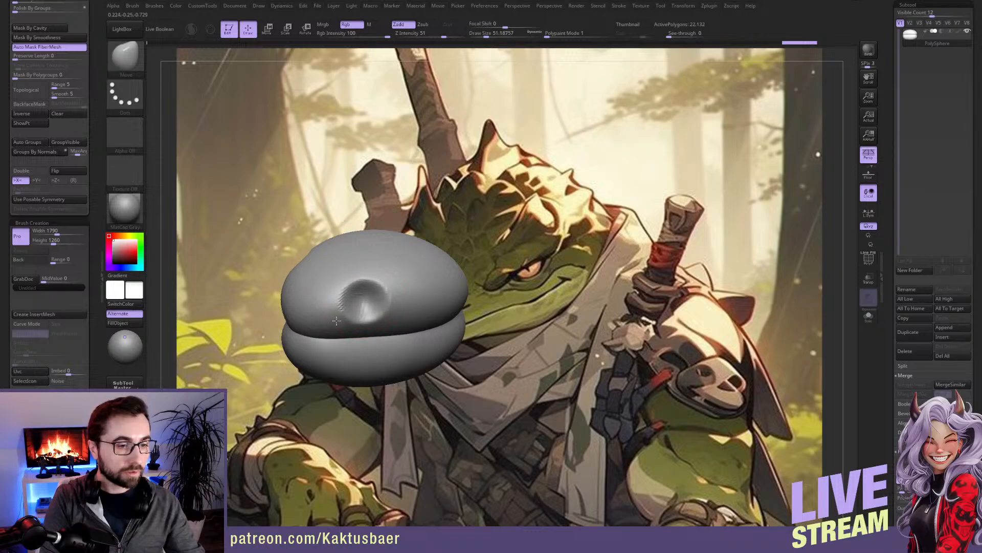
left_click_drag(350, 303, 352, 309)
right_click_drag(352, 307, 353, 337)
mouse_move(351, 275)
left_mouse_down()
mouse_move(369, 297)
mouse_move(336, 302)
mouse_move(349, 273)
mouse_move(340, 287)
mouse_move(377, 300)
left_mouse_up()
right_click_drag(370, 275, 369, 286)
mouse_move(370, 287)
left_mouse_down()
mouse_move(372, 300)
mouse_move(345, 300)
left_mouse_up()
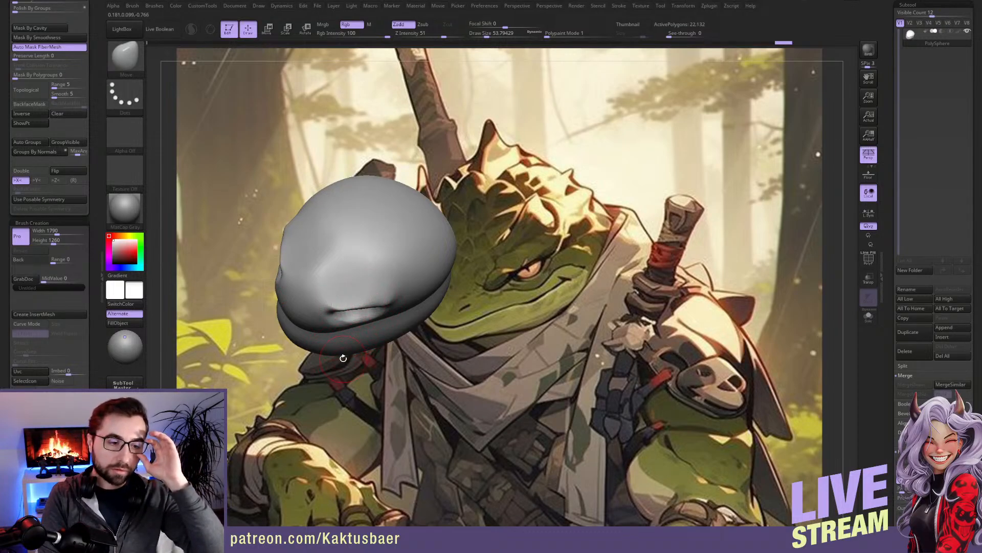
mouse_move(373, 286)
right_mouse_down()
mouse_move(371, 272)
mouse_move(391, 271)
right_mouse_up()
mouse_move(370, 318)
right_mouse_down()
mouse_move(364, 324)
mouse_move(399, 340)
right_mouse_up()
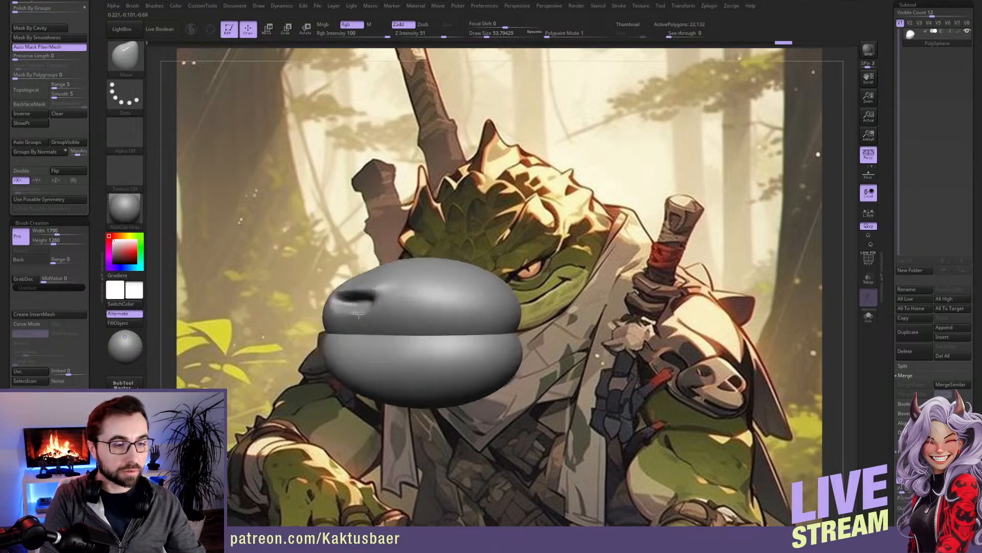
Step: Mask the upper half, flatten the lower jaw upward with the transpose line, and clear the mask
key("w")
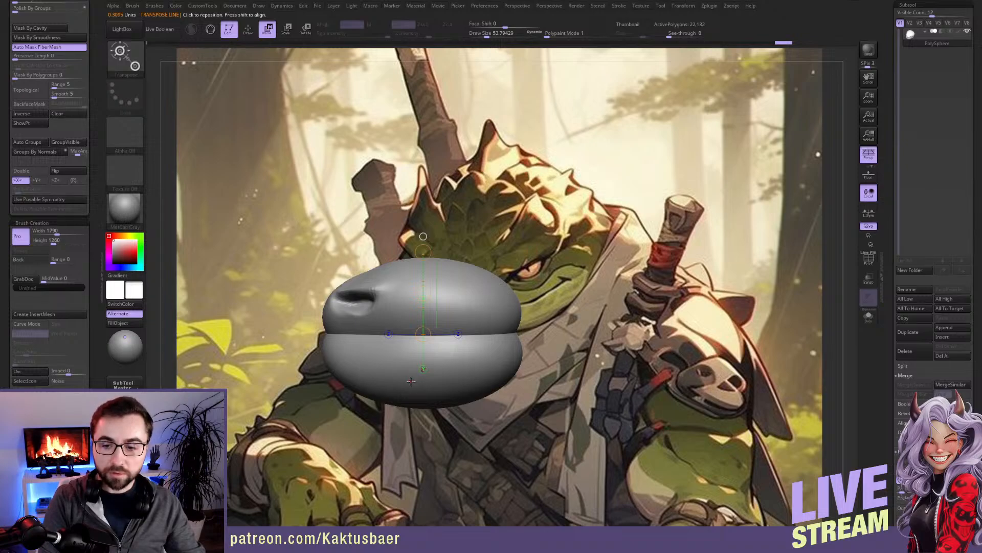
left_click(427, 348, "ctrl")
left_click_drag(449, 333, 452, 283, "shift")
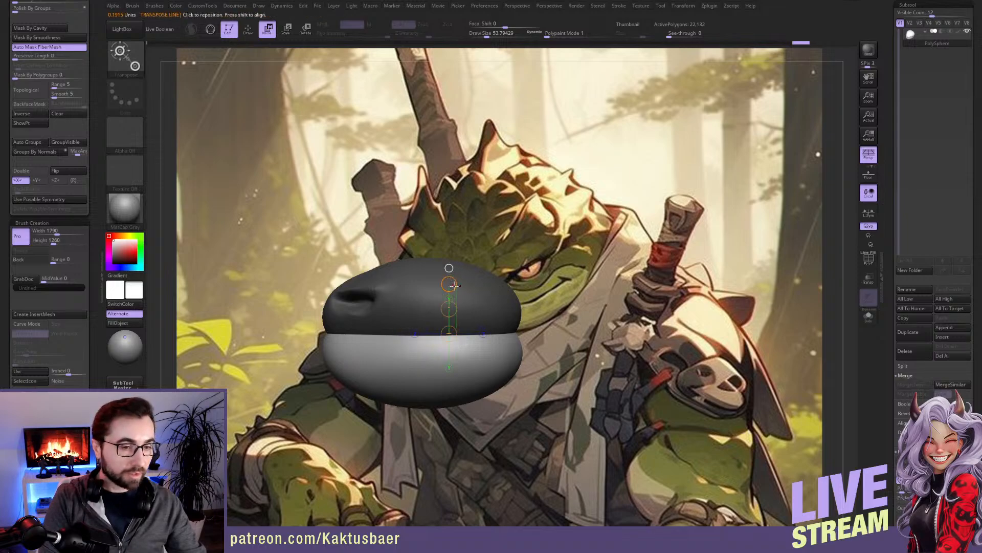
left_click_drag(449, 283, 449, 301)
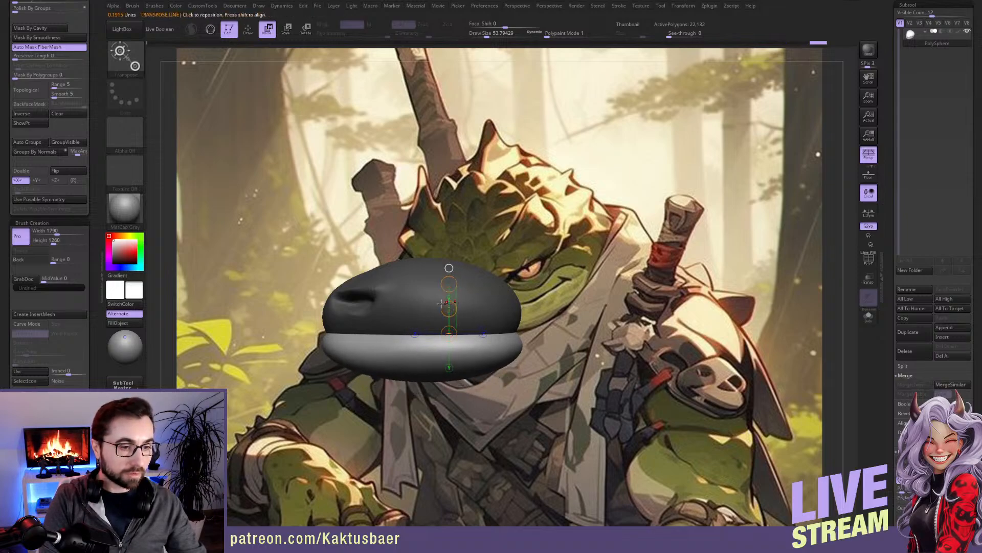
key("q")
right_click_drag(394, 308, 460, 344)
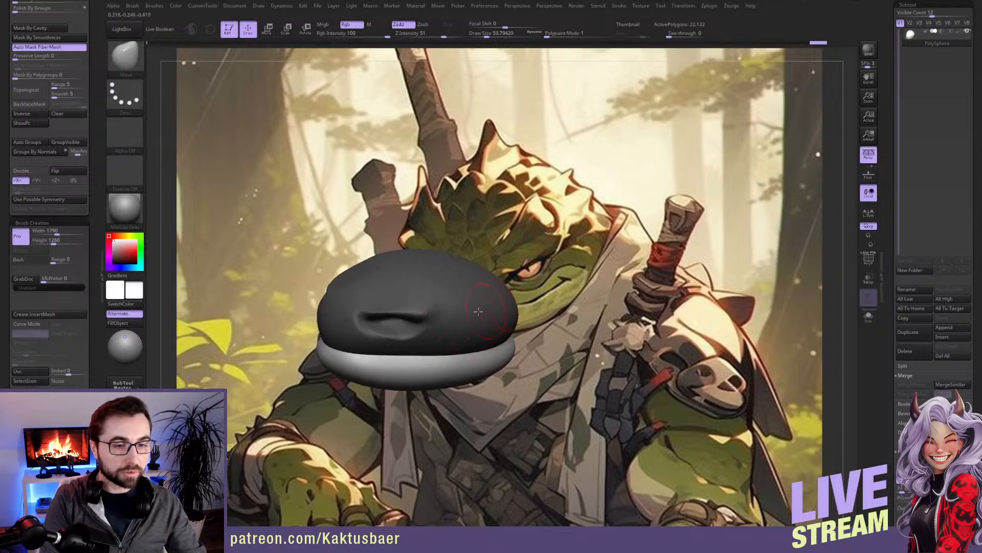
left_click_drag(589, 265, 573, 277, "ctrl")
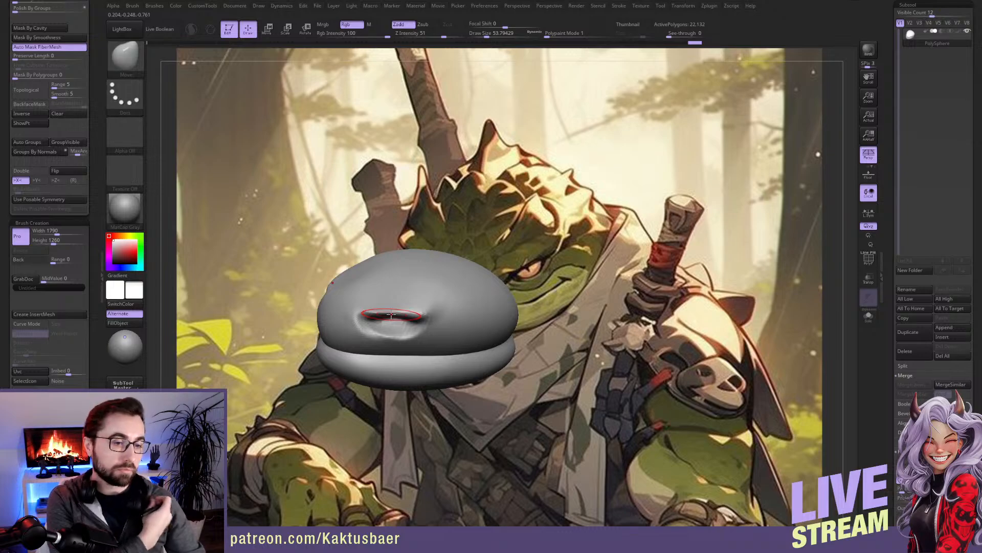
Step: Pull a pointed horn up from the head above the eye with the Move brush
mouse_move(391, 315)
right_mouse_down()
mouse_move(410, 285)
mouse_move(438, 289)
right_mouse_up()
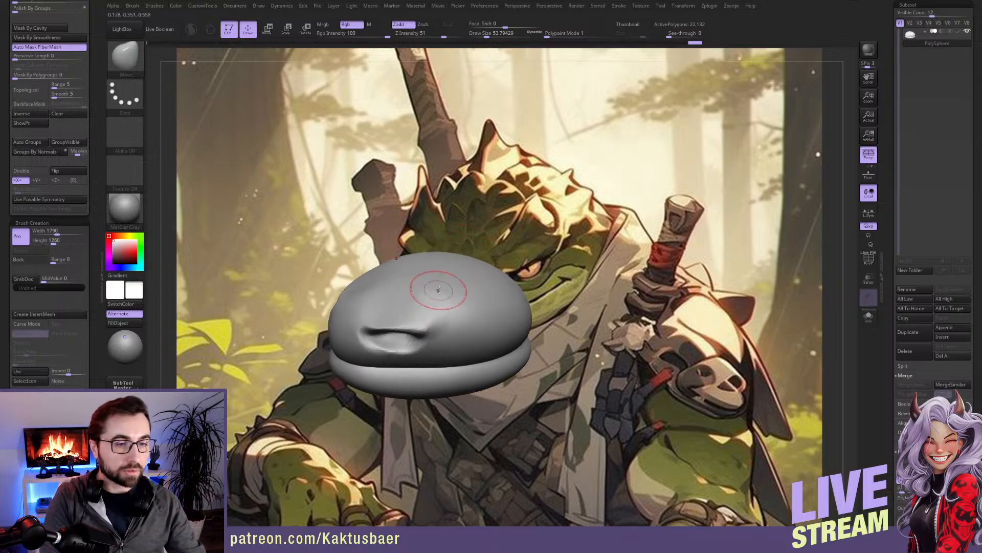
key("s")
left_click_drag(431, 275, 432, 253)
mouse_move(442, 276)
right_mouse_down()
mouse_move(434, 282)
mouse_move(453, 287)
right_mouse_up()
left_click_drag(439, 281, 428, 296, "shift")
key("ctrl+z")
key("ctrl+z")
key("bracketleft")
right_click_drag(418, 277, 475, 246)
right_click_drag(401, 307, 413, 309)
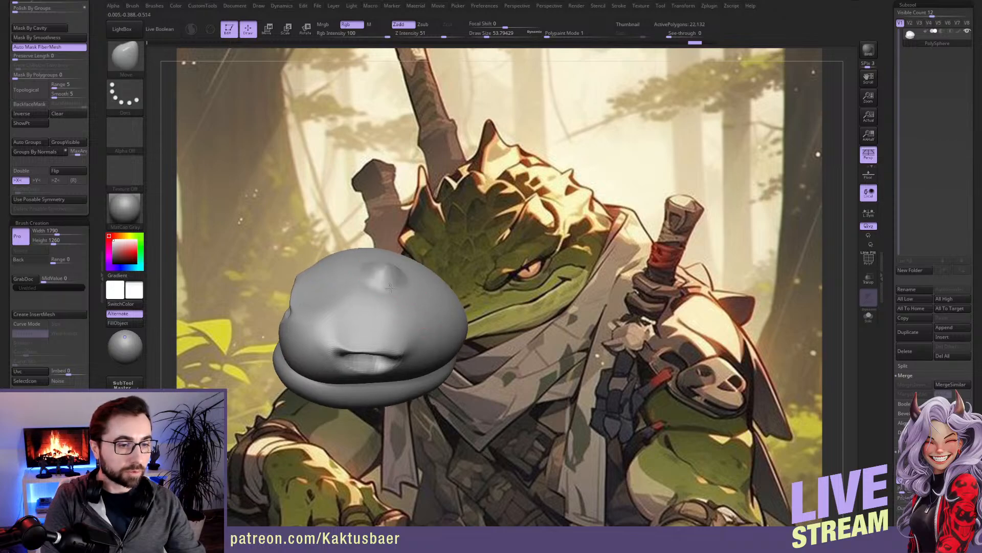
right_click_drag(397, 318, 394, 267)
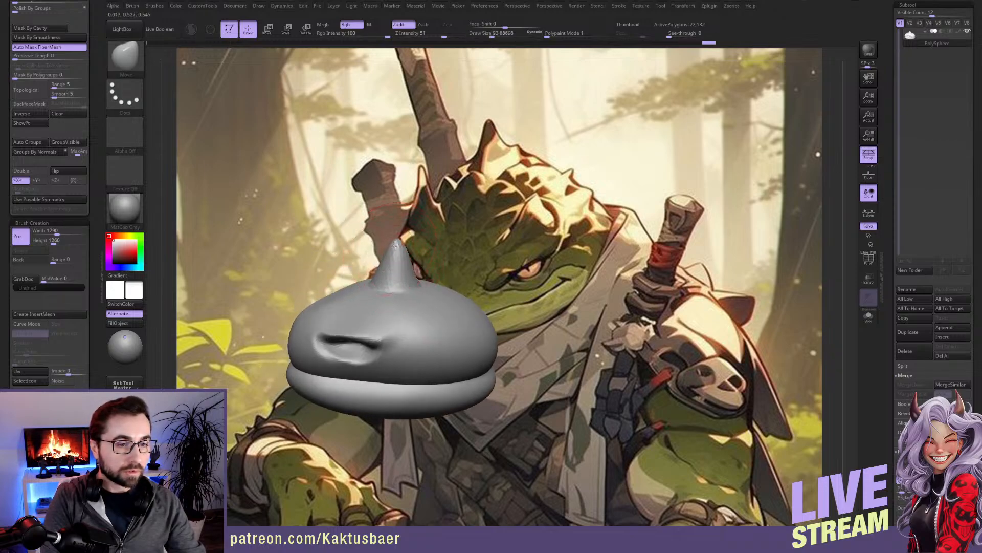
key("shift")
right_click_drag(419, 312, 417, 323)
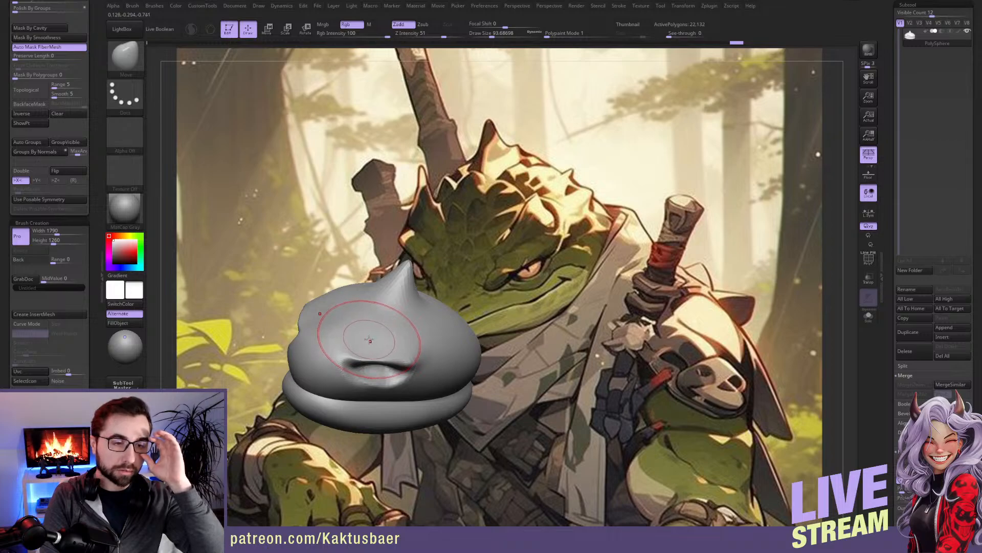
Step: Restrict the view rotation from free XYZ to a single axis
right_click_drag(410, 326, 357, 330)
left_click(869, 238)
mouse_move(421, 333)
right_mouse_down()
mouse_move(467, 318)
mouse_move(464, 338)
mouse_move(446, 322)
mouse_move(441, 287)
mouse_move(412, 340)
right_mouse_up()
mouse_move(411, 340)
right_mouse_down("alt")
mouse_move(358, 326)
mouse_move(337, 304)
right_mouse_up("alt")
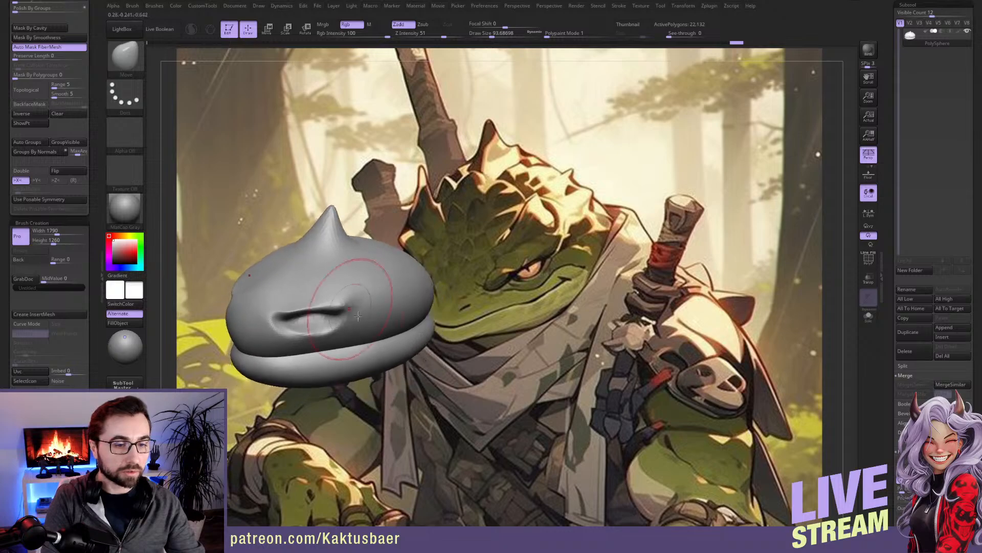
Step: Narrow the snout into a point and shape the mouth corners with the Move brush at a draw size of about 80
right_click_drag(312, 341, 410, 326, "alt")
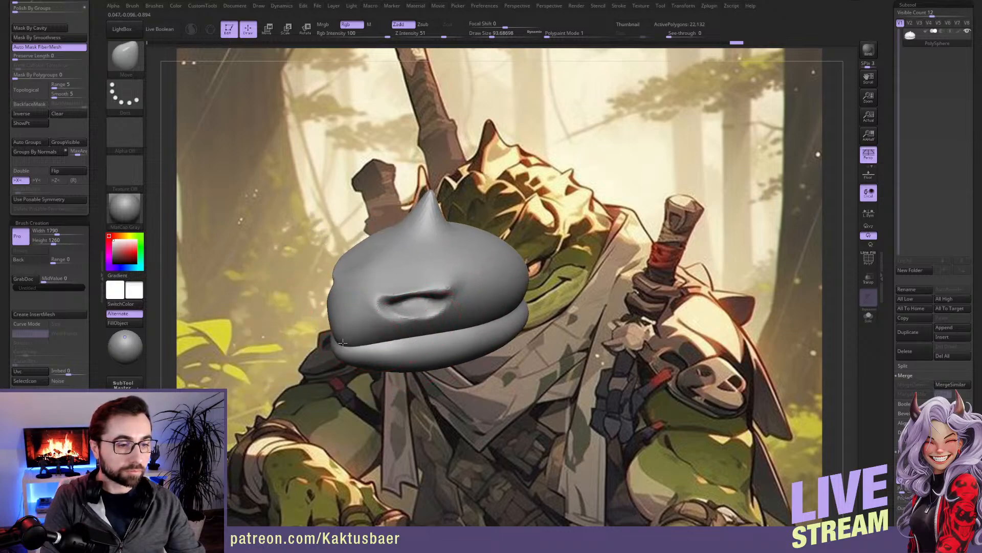
mouse_move(334, 347)
right_mouse_down()
mouse_move(426, 296)
mouse_move(417, 318)
right_mouse_up()
left_click_drag(412, 319, 411, 323)
mouse_move(413, 322)
right_mouse_down()
mouse_move(426, 328)
mouse_move(430, 314)
right_mouse_up()
key("s")
left_click_drag(463, 301, 451, 296)
right_click_drag(450, 296, 464, 300)
left_click_drag(434, 306, 424, 311)
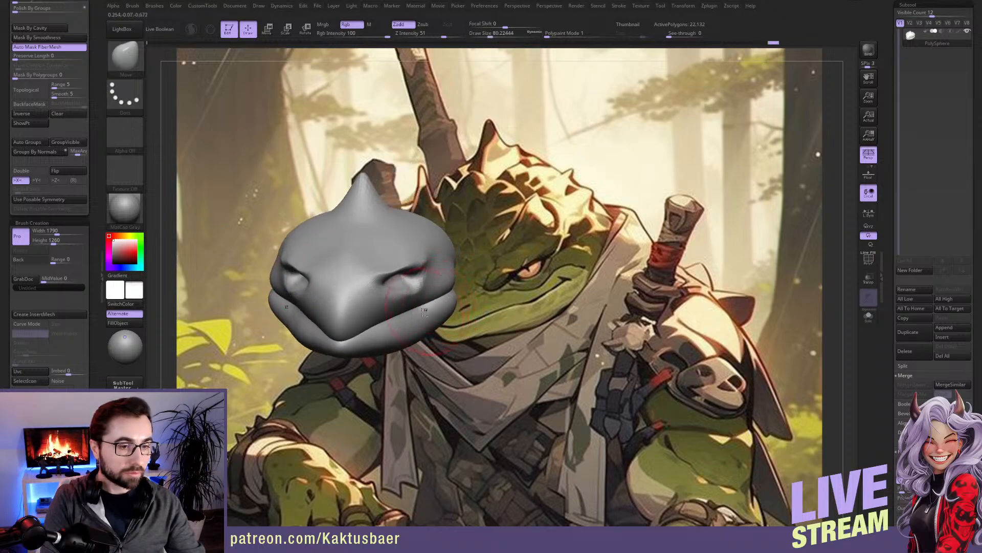
Step: Refine the eye socket with the Move brush at a draw size of about 46
right_click_drag(433, 298, 452, 314)
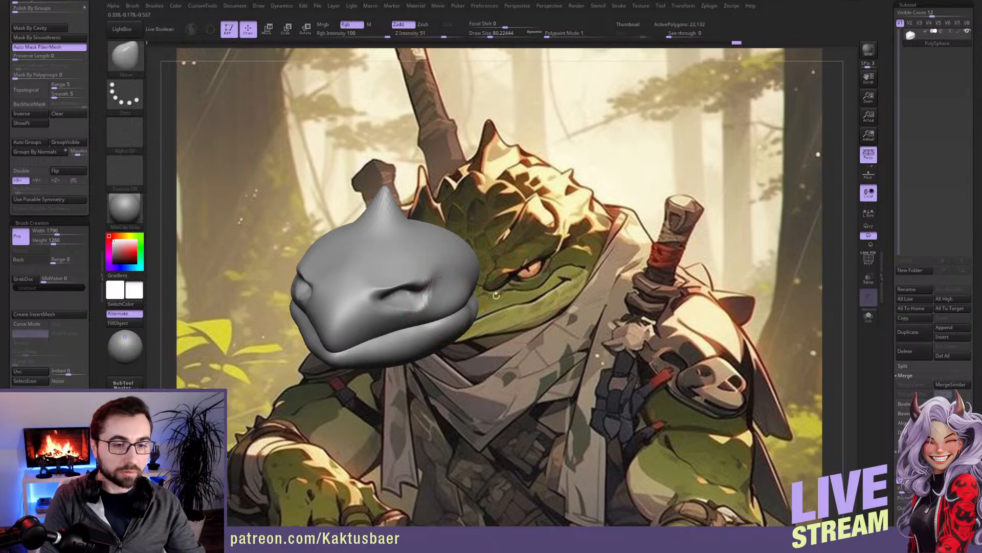
mouse_move(425, 307)
right_mouse_down()
mouse_move(420, 287)
mouse_move(429, 311)
right_mouse_up()
key("bracketleft")
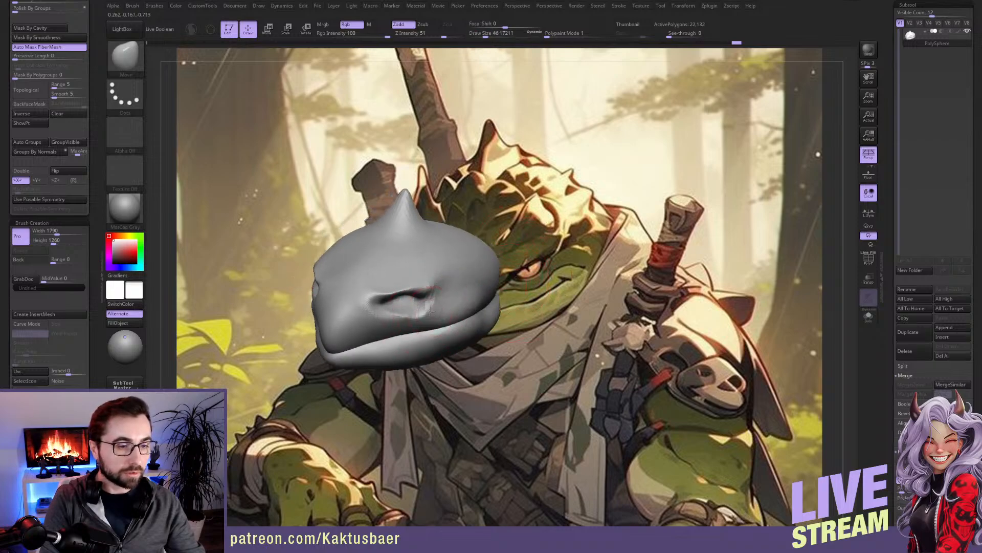
Step: Push the back of the head inward with the Move brush at a draw size of about 112
mouse_move(398, 347)
right_mouse_down()
mouse_move(472, 299)
mouse_move(472, 308)
right_mouse_up()
key("bracketright")
key("s")
left_click_drag(473, 309, 486, 310)
key("s")
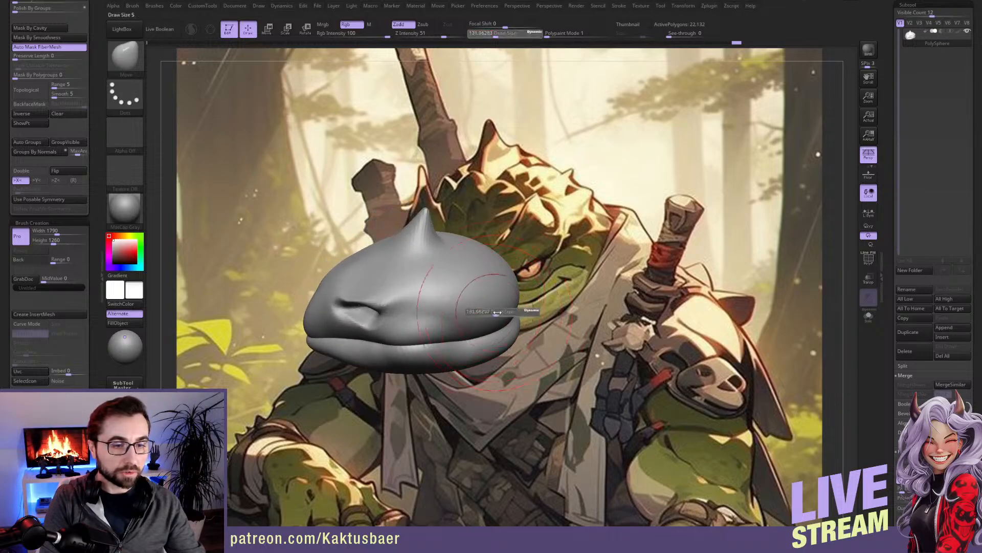
right_click_drag(499, 319, 476, 322)
key("bracketleft")
left_click_drag(468, 307, 460, 303)
Step: Shape the crown around the central horn with the Move brush, and reduce the draw size to about 90
mouse_move(463, 294)
right_mouse_down()
mouse_move(449, 300)
mouse_move(469, 272)
mouse_move(467, 225)
right_mouse_up()
key("bracketleft")
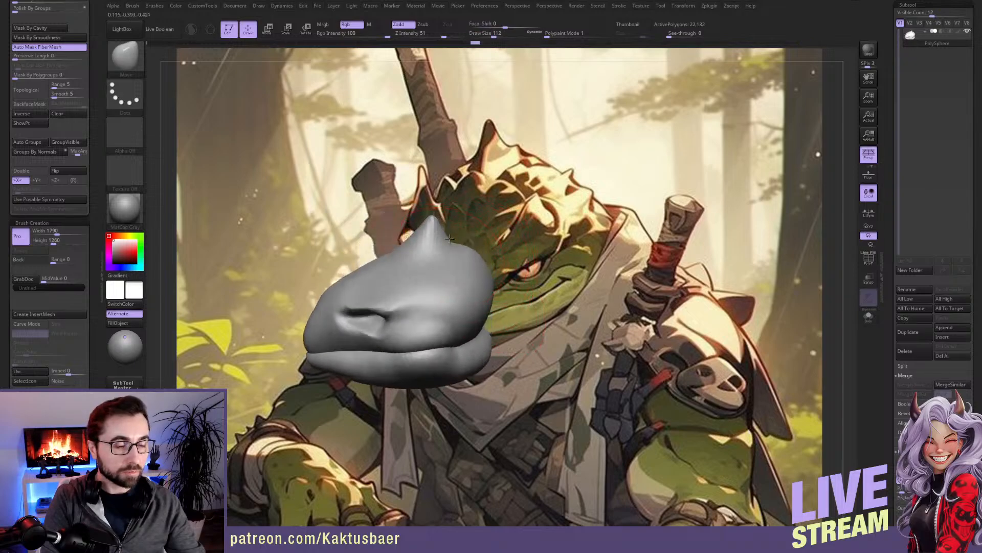
left_click_drag(444, 245, 440, 257)
right_click_drag(440, 256, 453, 250)
key("bracketleft")
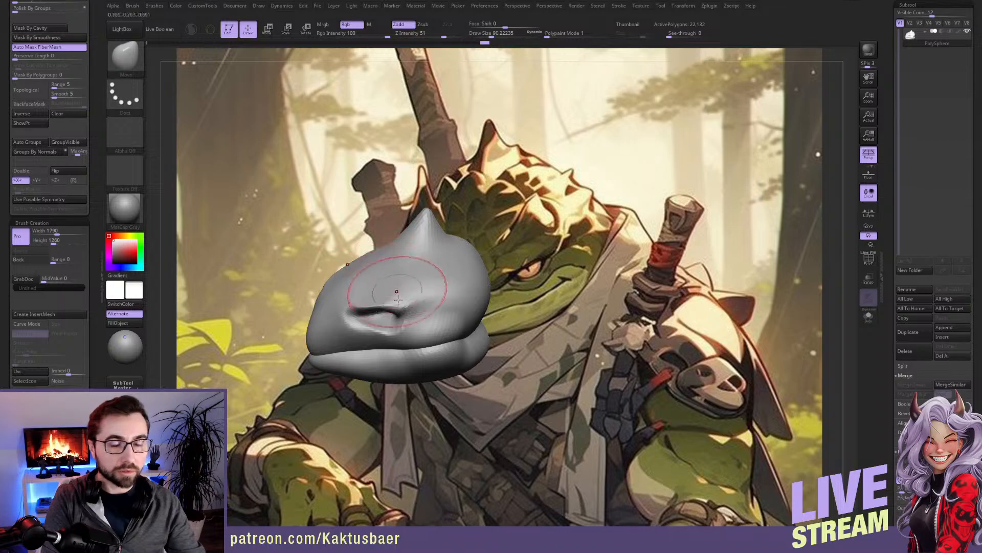
Step: Pull a small pointed horn up above each eye at a draw size of about 33, and subdivide the mesh once
right_click_drag(397, 294, 398, 276)
key("bracketleft")
key("bracketleft")
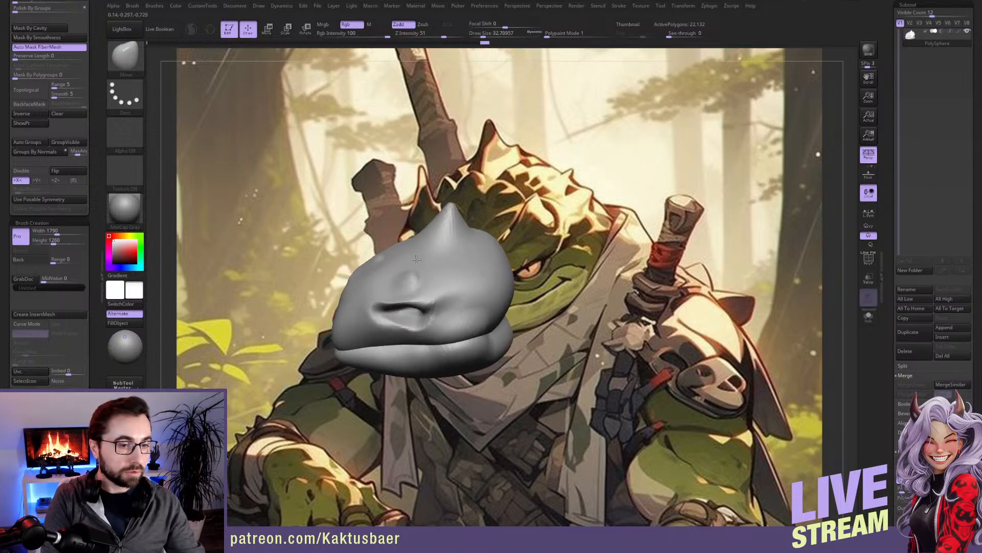
right_click_drag(432, 224, 467, 286)
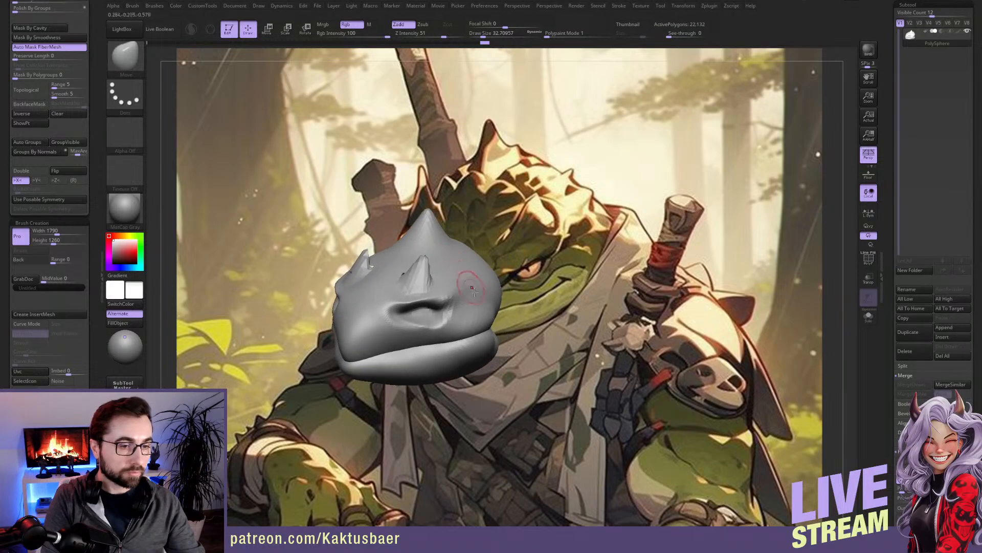
key("ctrl+d")
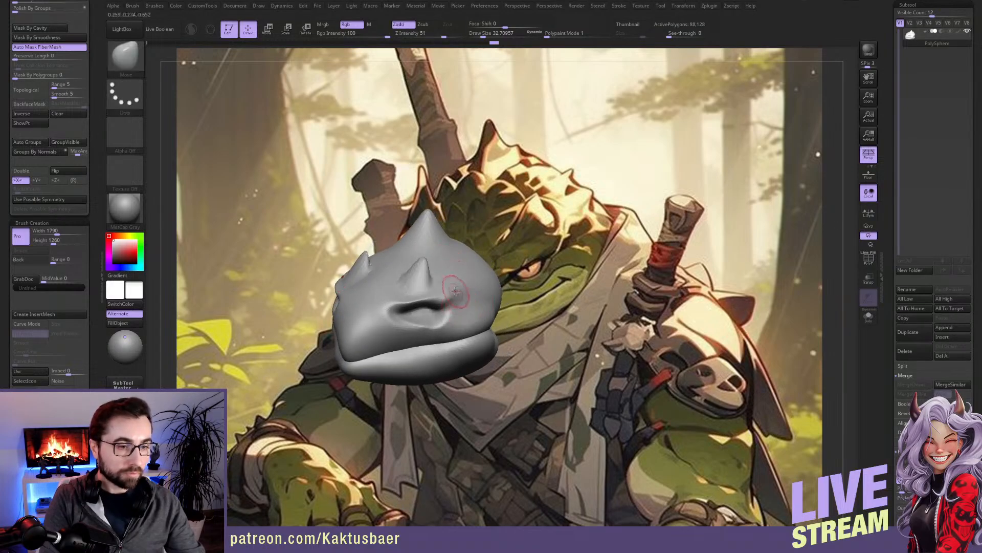
Step: Frame the model over the character's head in the reference image and set the model opacity to 42
right_click_drag(451, 288, 456, 309, "ctrl")
right_click_drag(455, 309, 537, 237, "alt")
right_click_drag(478, 231, 483, 288)
mouse_move(530, 253)
right_mouse_down()
mouse_move(493, 251)
mouse_move(530, 261)
mouse_move(523, 269)
mouse_move(532, 261)
right_mouse_up()
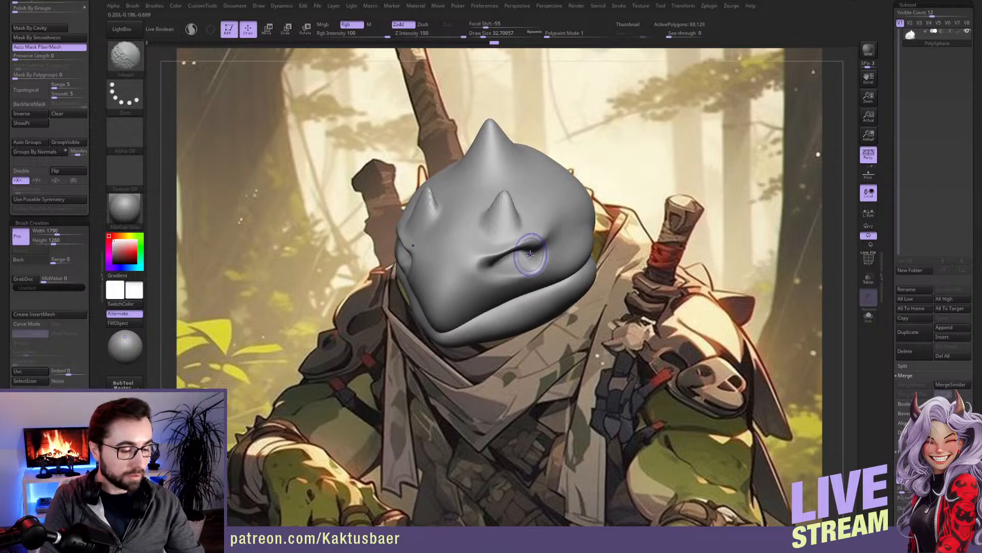
key("shift+z")
scroll(57, 310, "down", 5)
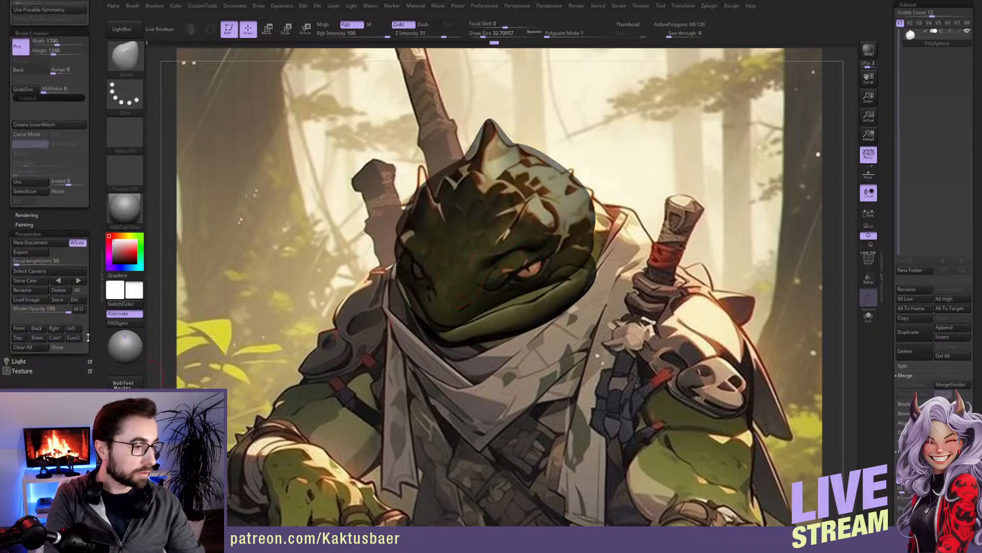
left_click_drag(49, 310, 39, 313)
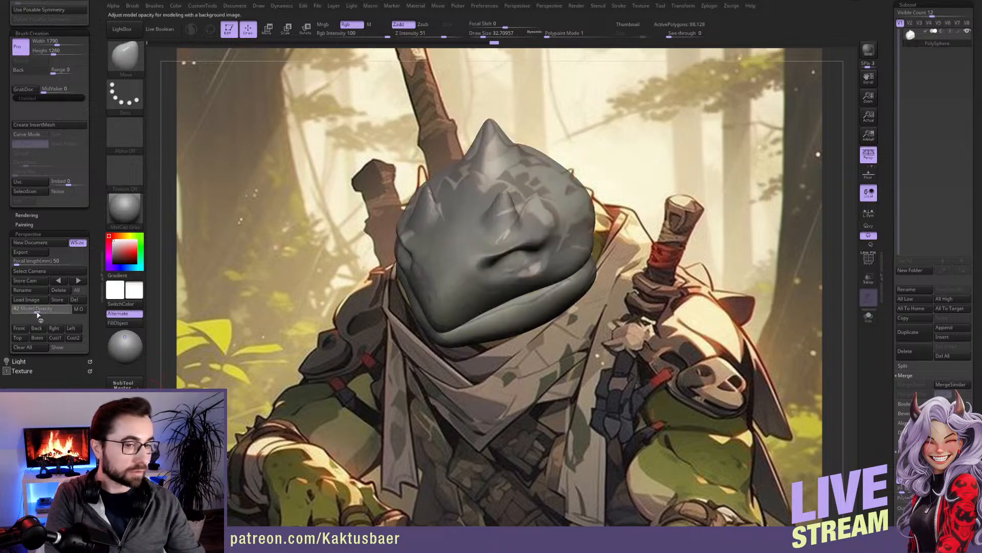
right_click_drag(544, 254, 550, 259, "alt")
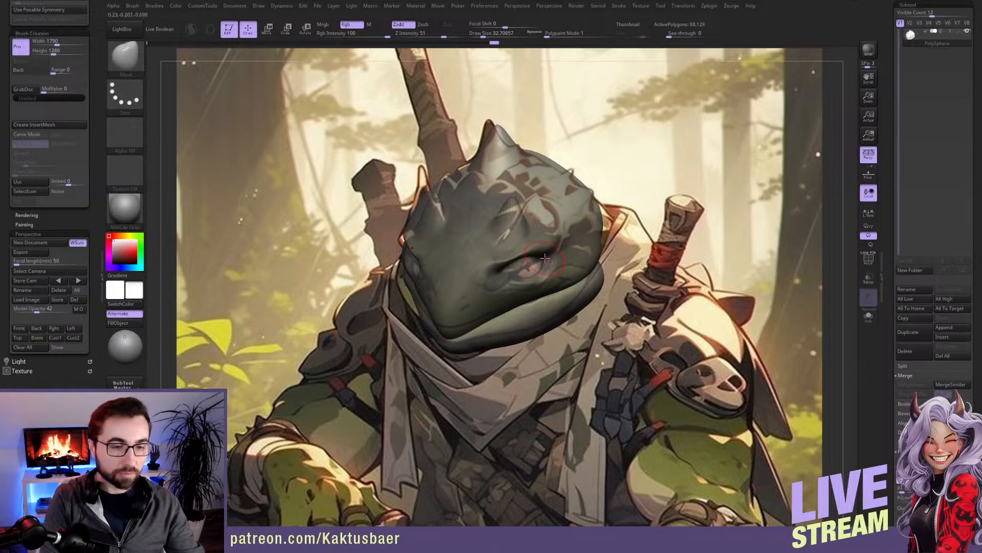
right_click_drag(552, 264, 546, 253)
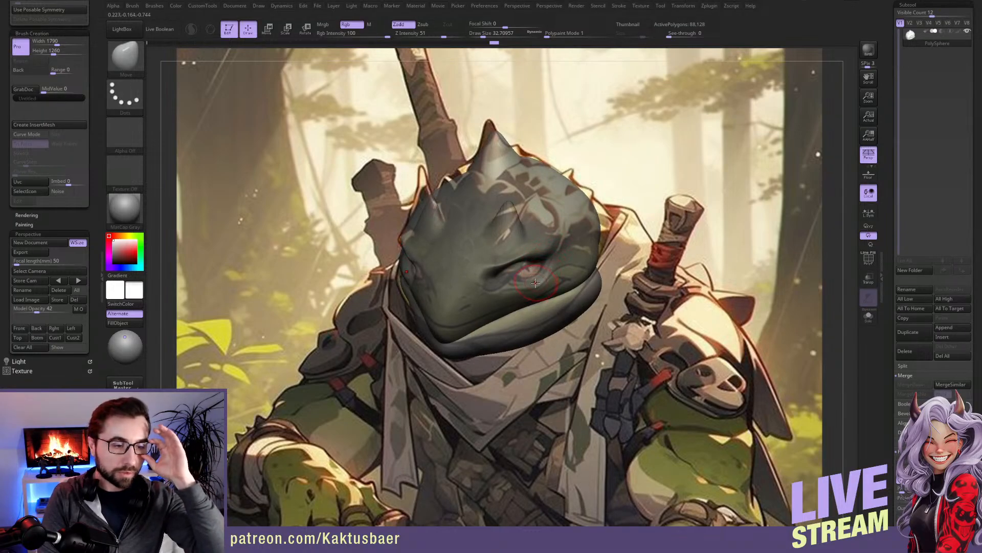
Step: Fit the lower jaw and chin to the reference with the Move brush at a large draw size of about 128
key("s")
left_click_drag(527, 278, 543, 281)
key("s")
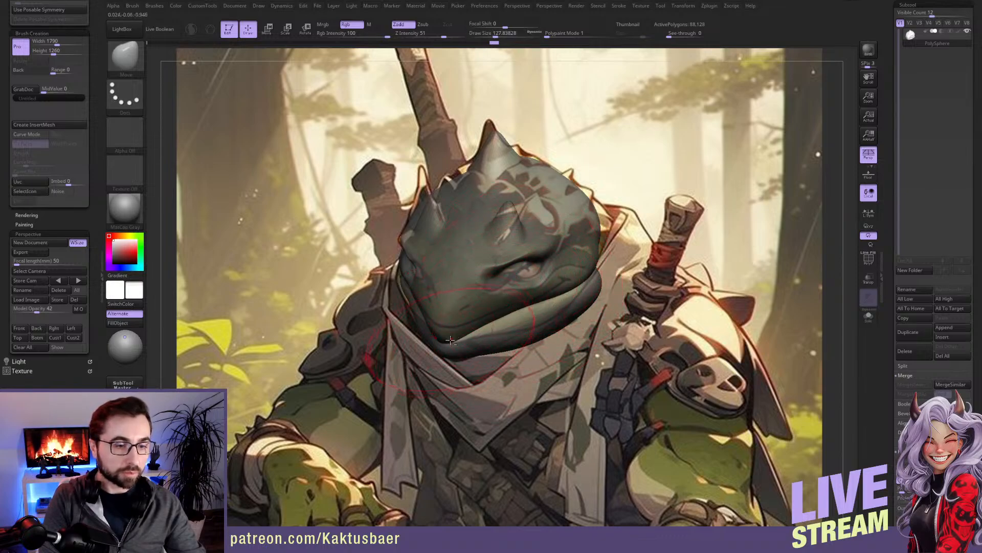
key("s")
left_click_drag(468, 332, 496, 317)
key("s")
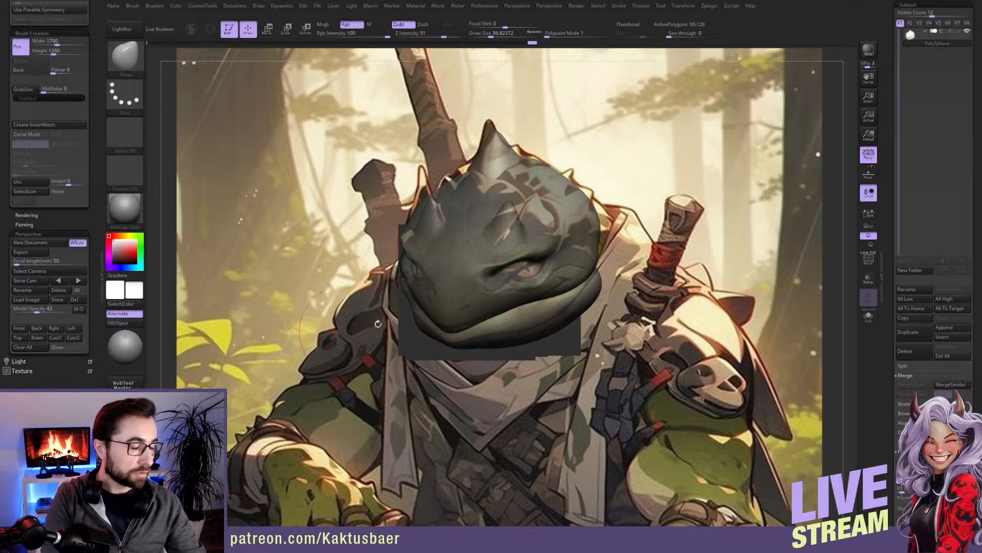
Step: Push the side of the head toward the reference silhouette with the Move brush at a draw size of about 83
key("s")
left_click_drag(514, 271, 517, 271)
key("s")
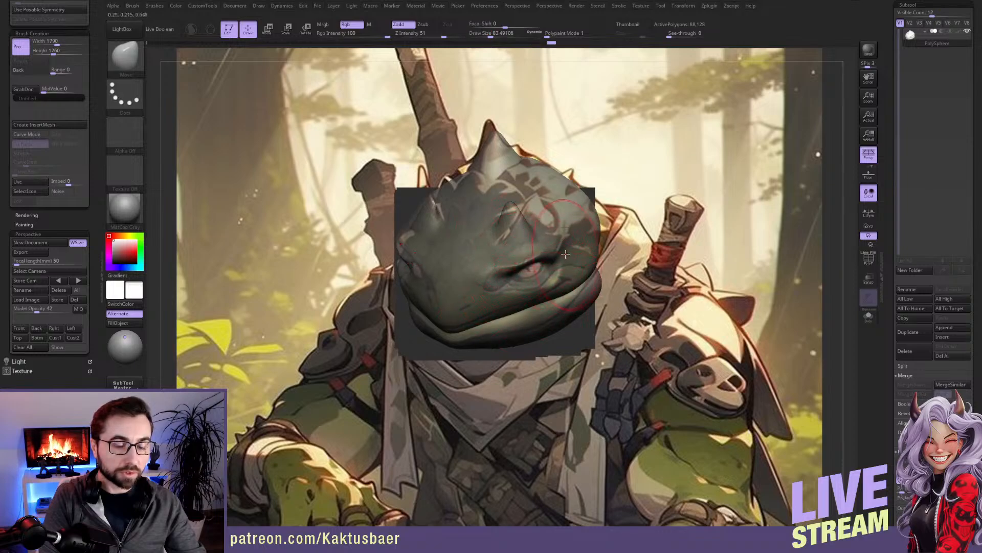
left_click_drag(585, 227, 590, 228)
mouse_move(591, 228)
right_mouse_down()
mouse_move(670, 268)
mouse_move(618, 242)
right_mouse_up()
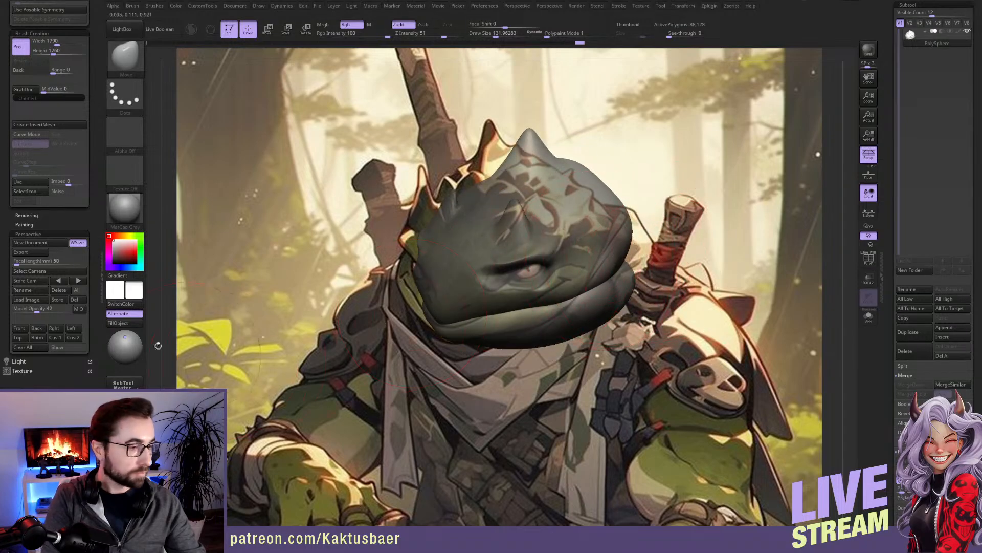
Step: Recall the Cust1 camera view and match the central horn and crown outline to the reference at a draw size of about 83
left_click(55, 338)
key("[")
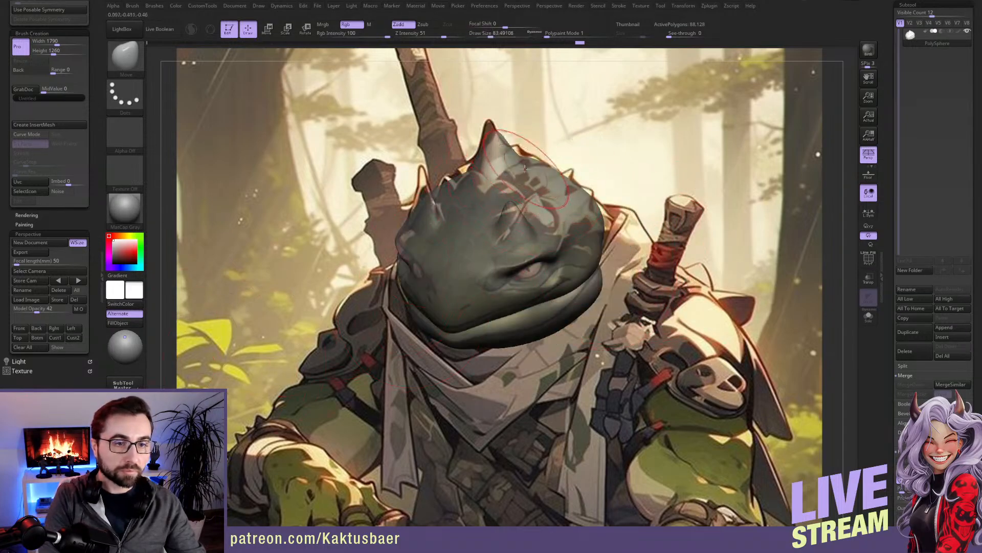
left_click_drag(492, 130, 497, 127)
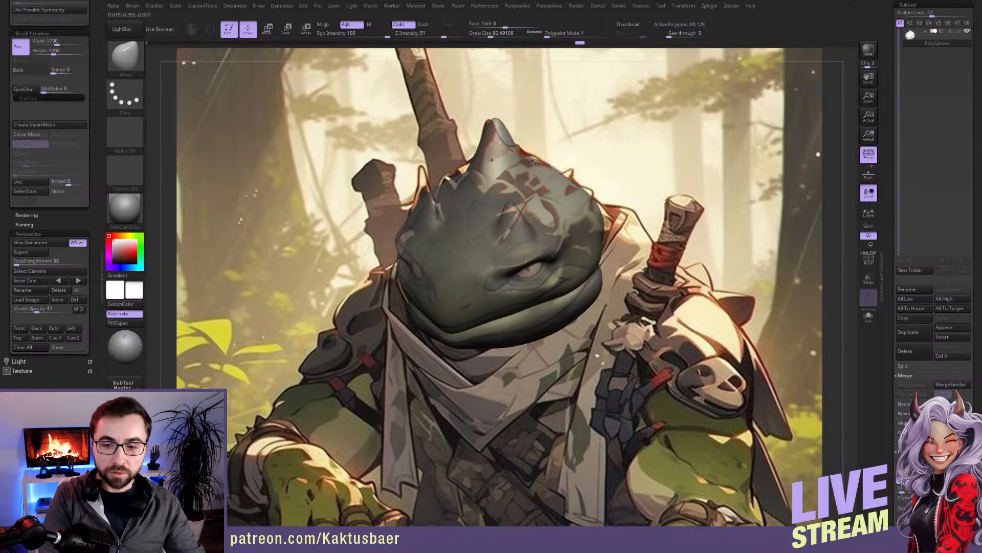
left_click_drag(525, 156, 528, 155)
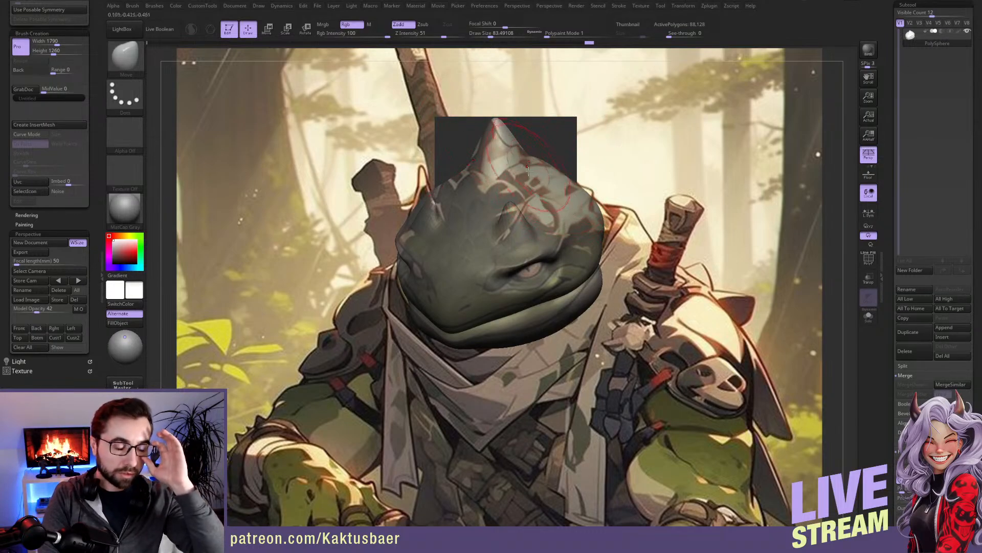
left_click_drag(528, 150, 530, 153)
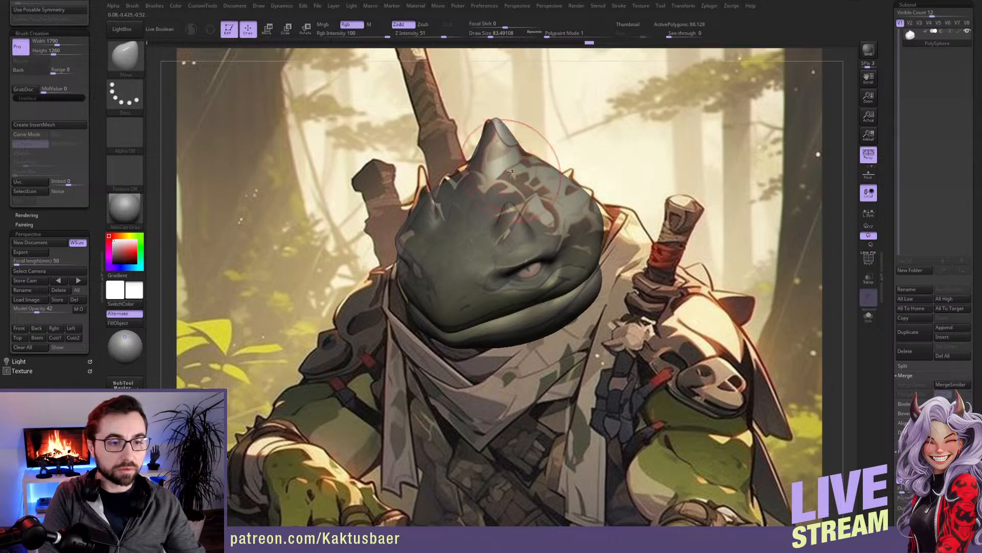
Step: Move the horn above the eye onto its reference position with the Move brush at a draw size of about 35
key("s")
mouse_move(514, 216)
left_mouse_down()
mouse_move(553, 200)
mouse_move(524, 211)
mouse_move(541, 203)
mouse_move(547, 227)
left_mouse_up()
key("s")
key("s")
mouse_move(579, 210)
right_mouse_down()
mouse_move(547, 217)
mouse_move(556, 233)
right_mouse_up()
left_click_drag(553, 233, 557, 233)
key("s")
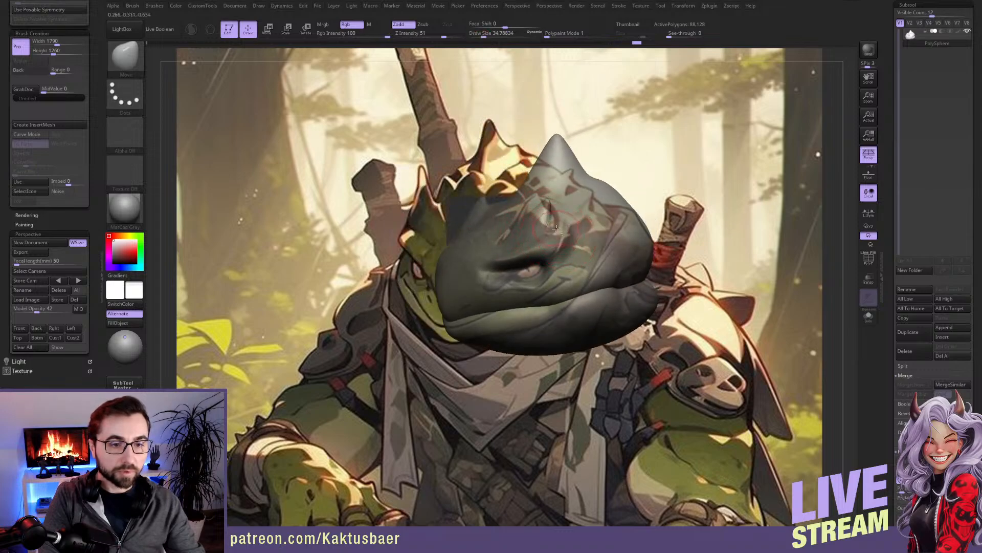
Step: Smooth the brow area around the eye at a draw size of about 35
right_click_drag(556, 228, 560, 229, "shift")
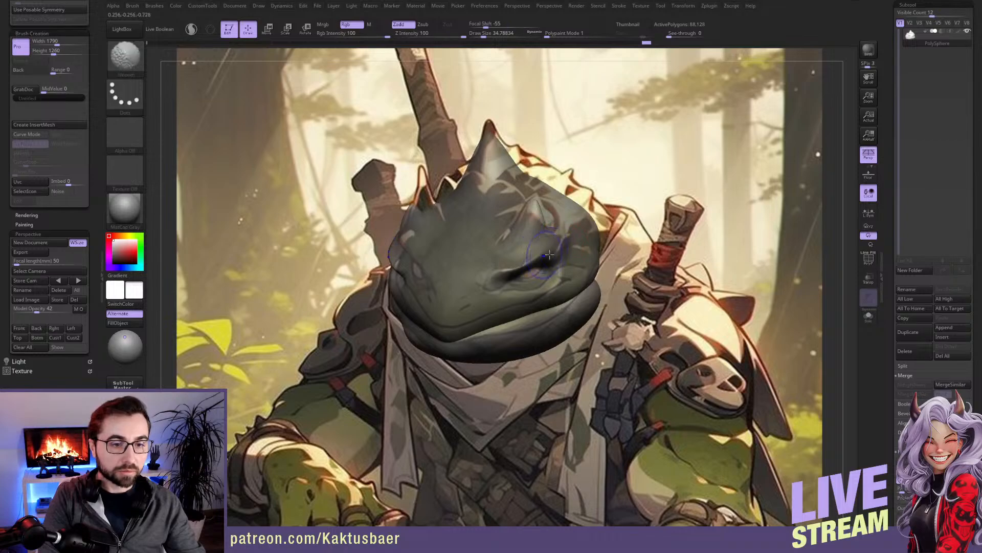
left_click_drag(512, 266, 513, 265, "shift")
right_click_drag(512, 267, 514, 263)
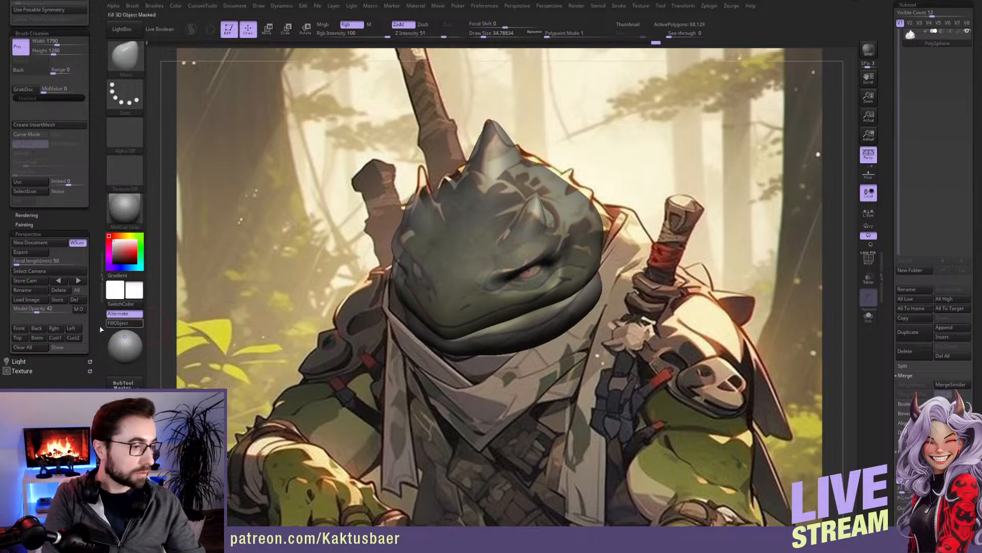
Step: Recall the Cust1 camera view and shape the brow crease over the eye at a draw size of about 56
left_click(60, 339)
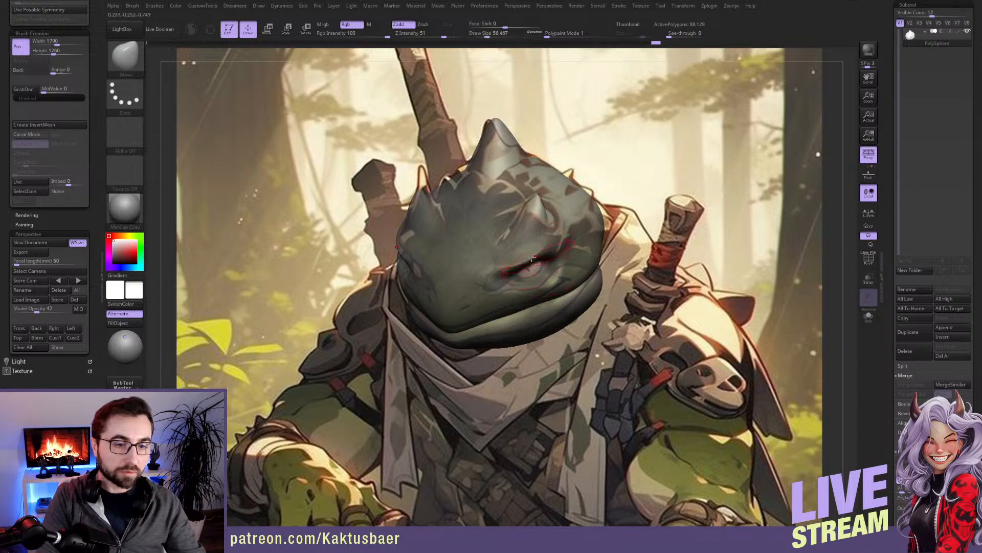
left_click_drag(523, 263, 505, 275)
key("s")
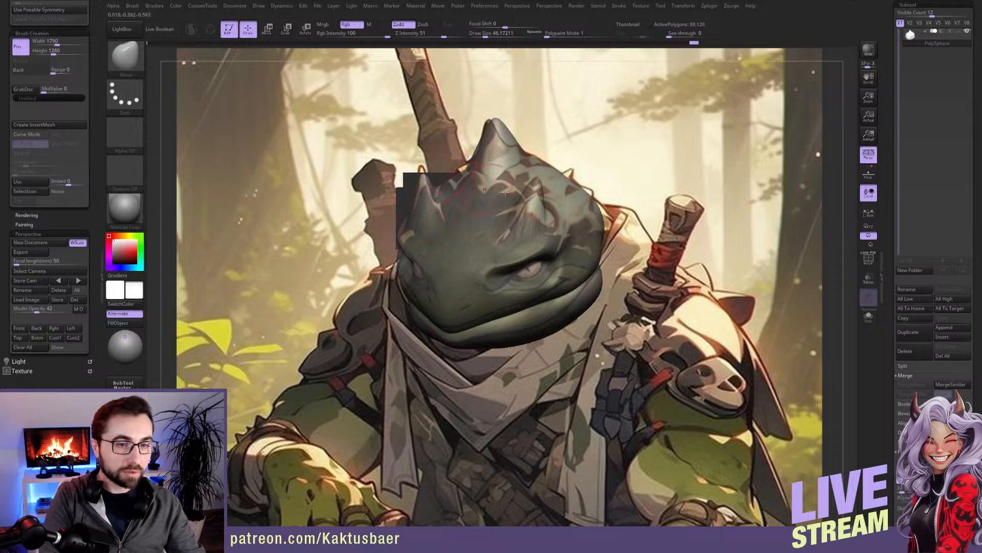
Step: Refine the brow horn and the crown outline up to the central horn's tip with the Move brush, smoothing the brow horn's base
left_click_drag(538, 186, 537, 194)
left_click_drag(526, 232, 531, 212, "shift")
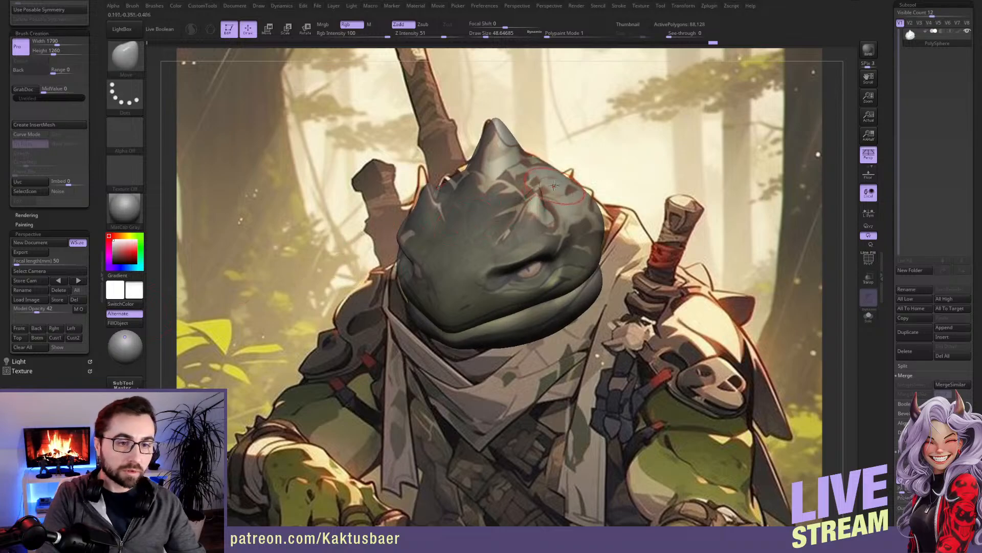
key("s")
left_click_drag(542, 178, 539, 168)
left_click_drag(529, 153, 497, 123)
Step: Smooth the forehead between the horns at draw sizes of about 39 to 56
key("shift")
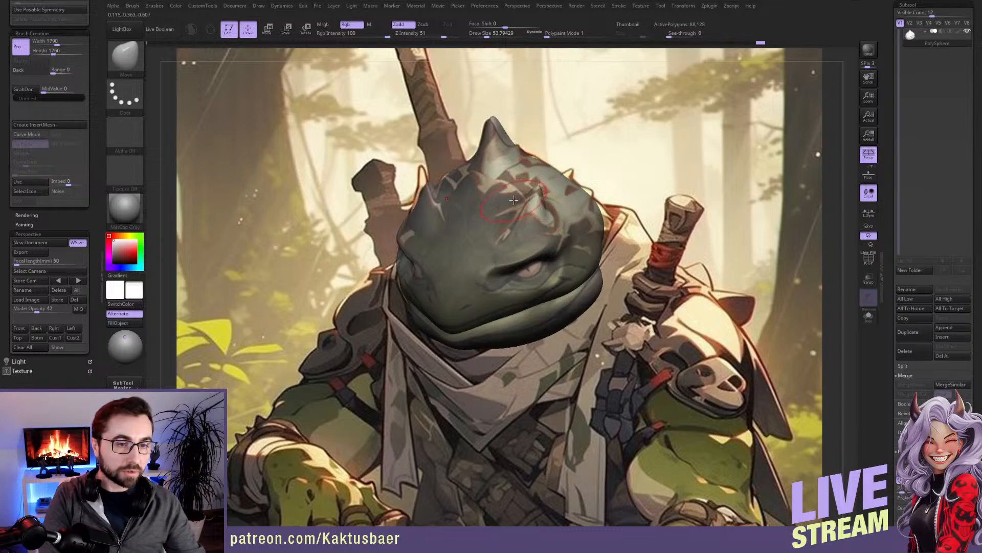
key("shift")
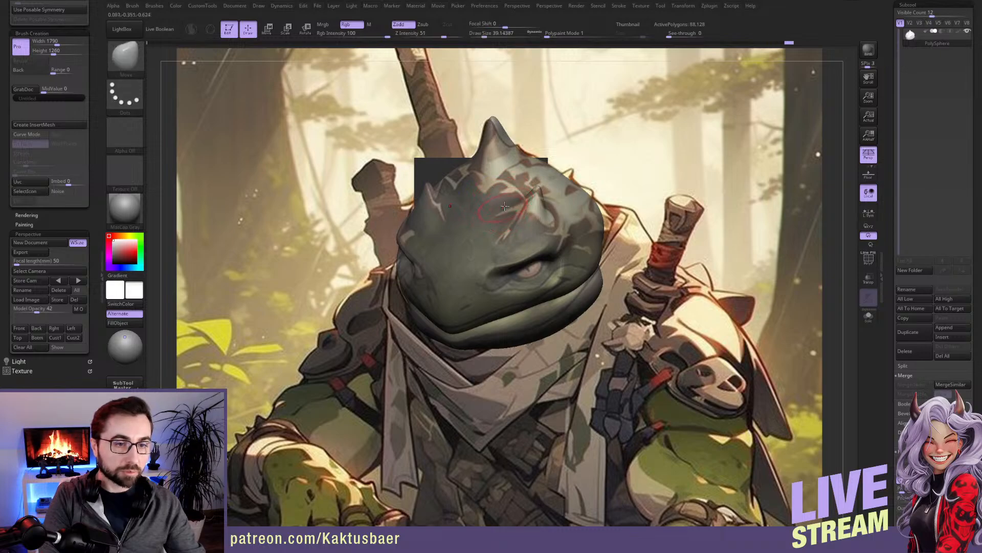
key("shift")
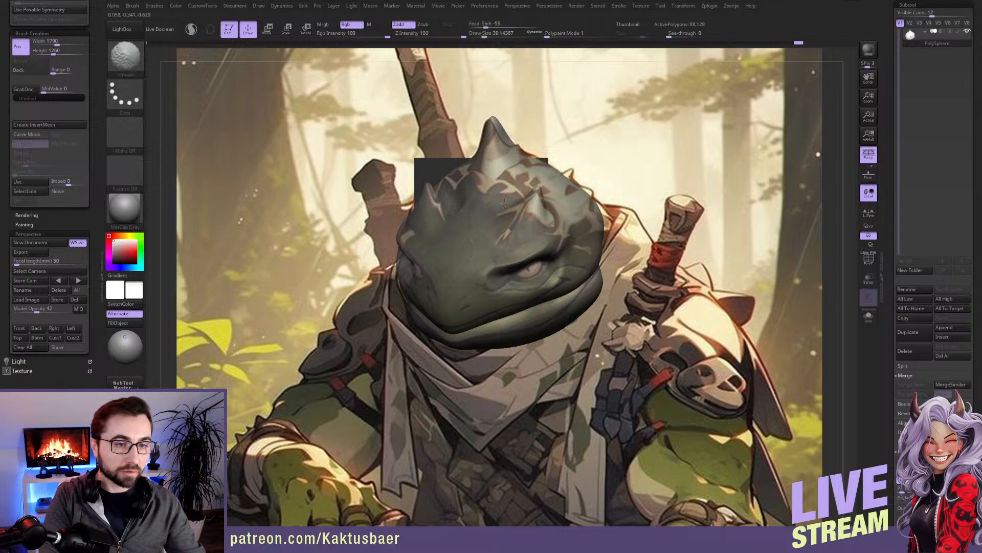
key("shift")
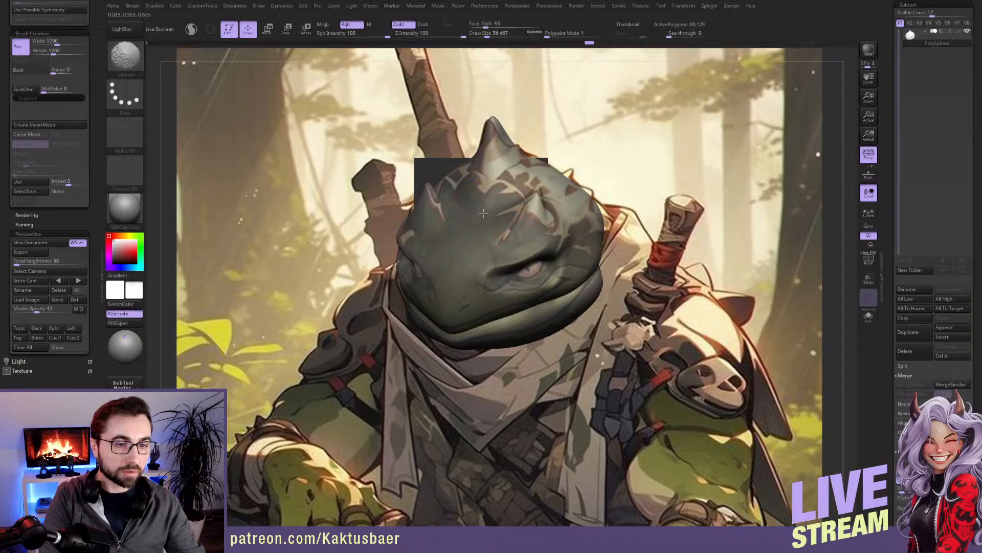
key("s")
left_click(489, 217)
mouse_move(536, 219)
right_mouse_down()
mouse_move(512, 219)
mouse_move(527, 224)
right_mouse_up()
Step: Shape and smooth the back of the head behind the horns, raising the draw size to about 77
key("s")
left_click(588, 224)
left_click_drag(597, 218, 604, 211)
right_click_drag(616, 221, 587, 224)
mouse_move(600, 210)
left_mouse_down("shift")
mouse_move(611, 201)
mouse_move(583, 177)
mouse_move(598, 184)
left_mouse_up("shift")
key("s")
left_click(620, 193)
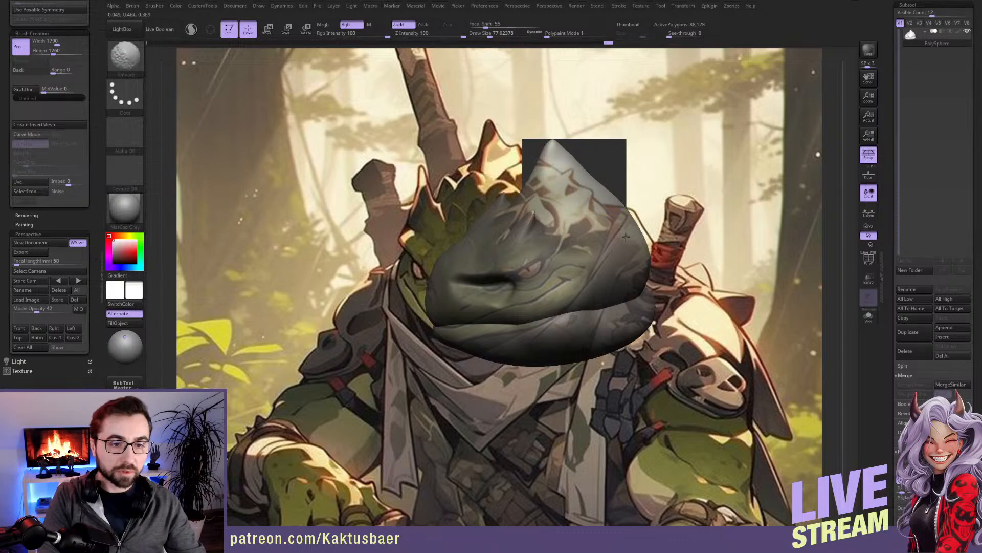
right_click_drag(637, 245, 595, 261)
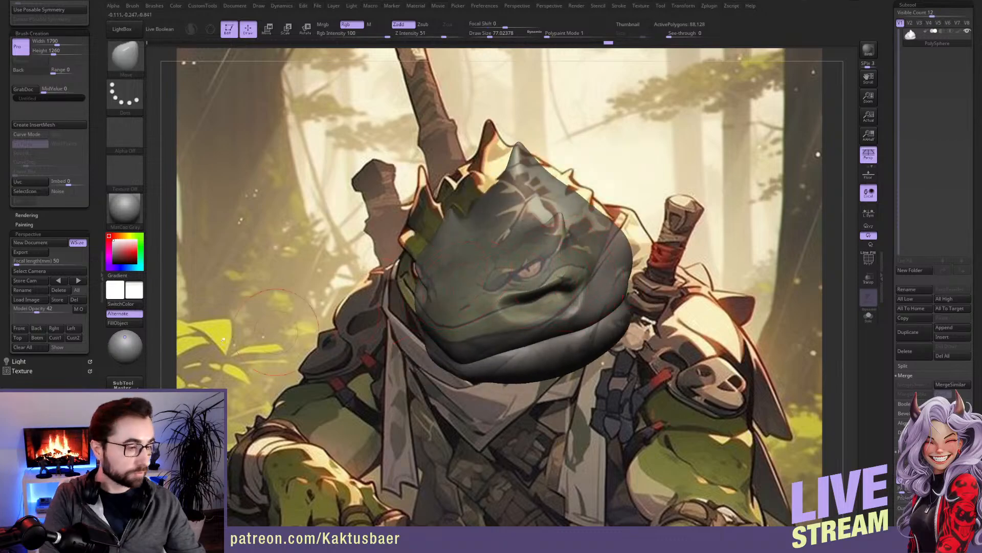
Step: Recall the Cust1 camera view and fit the snout and upper lip to the reference at draw sizes of about 49 to 62
left_click(55, 337)
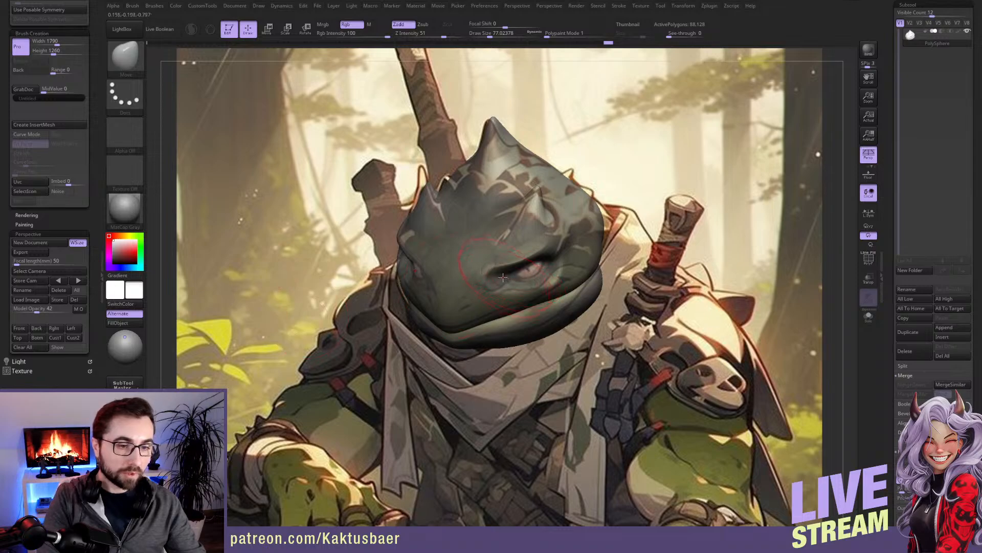
key("bracketleft")
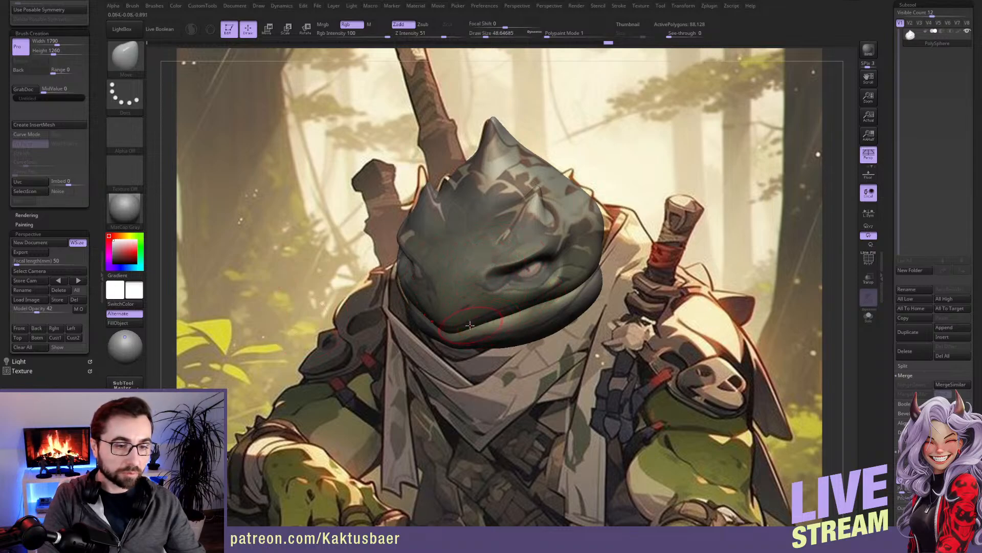
key("bracketright")
key("bracketleft")
right_click_drag(488, 308, 499, 298)
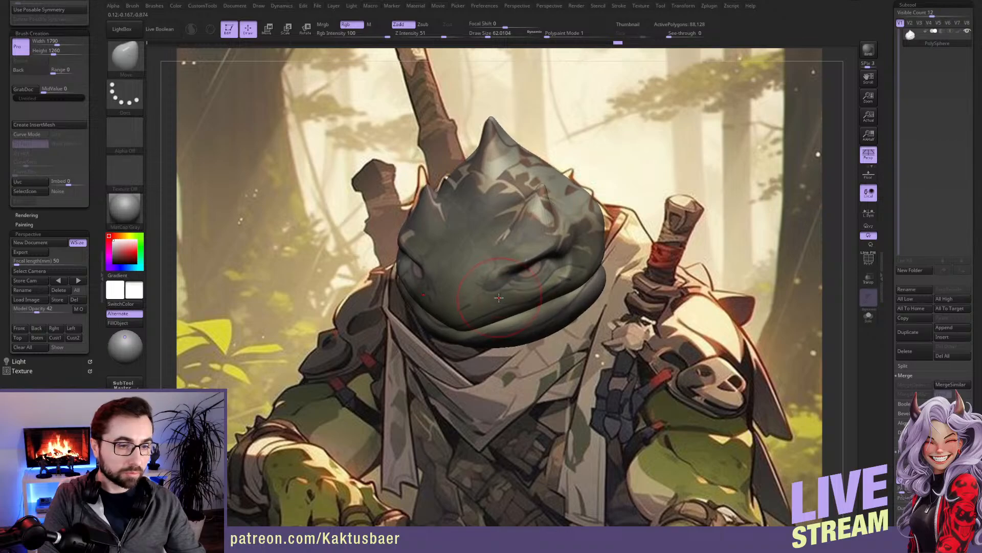
left_click(22, 347)
left_click(481, 144)
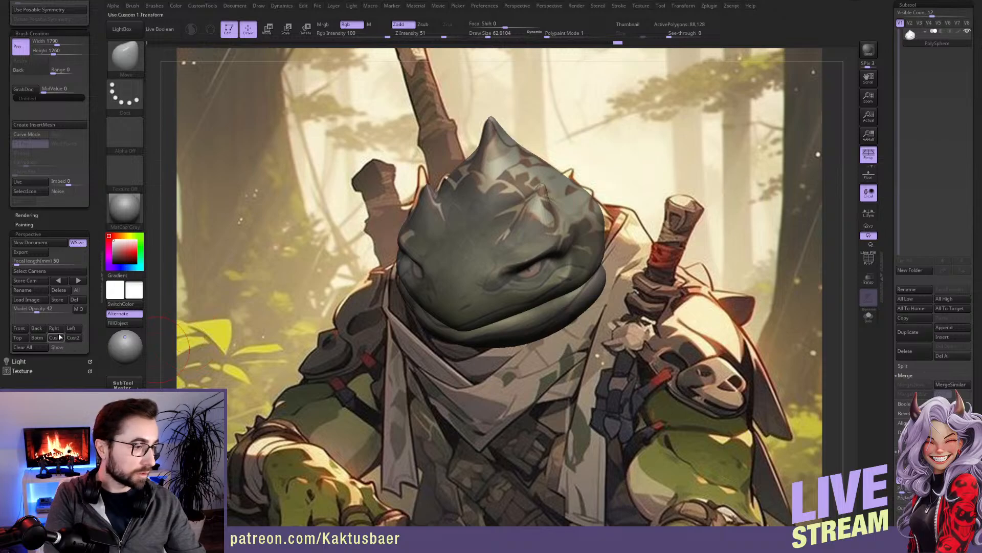
Step: Shape the cheek beside the eye with the Move brush at draw sizes of about 39 to 44
mouse_move(543, 202)
left_mouse_down()
mouse_move(557, 163)
mouse_move(620, 233)
mouse_move(619, 297)
mouse_move(603, 264)
left_mouse_up()
key("s")
left_click(575, 289)
key("ctrl+i")
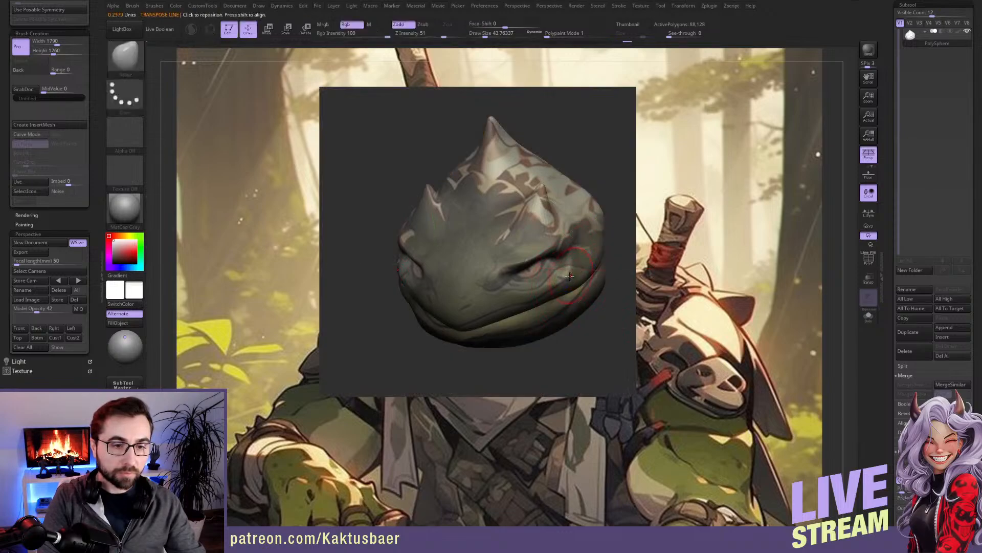
left_click_drag(569, 278, 555, 282)
key("shift")
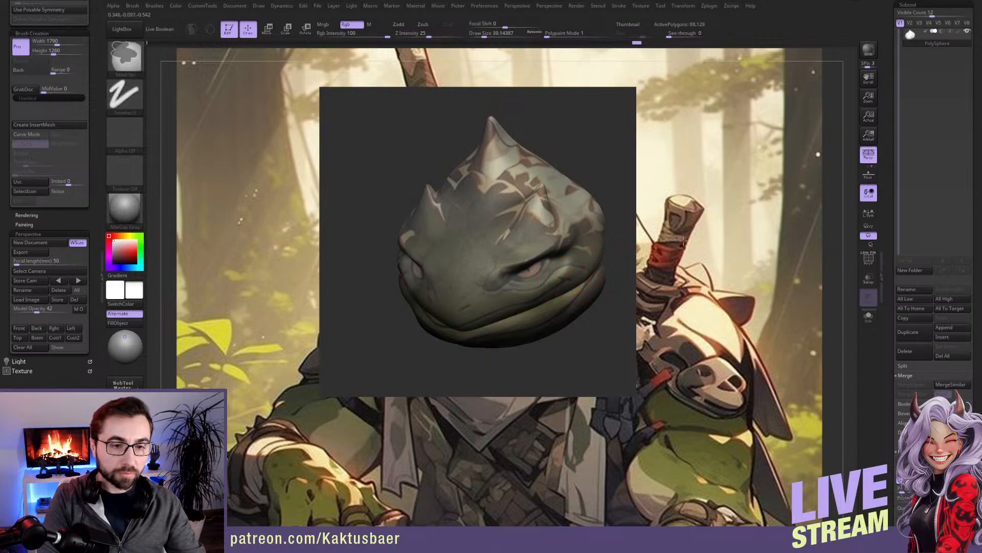
left_click_drag(676, 229, 635, 286, "ctrl")
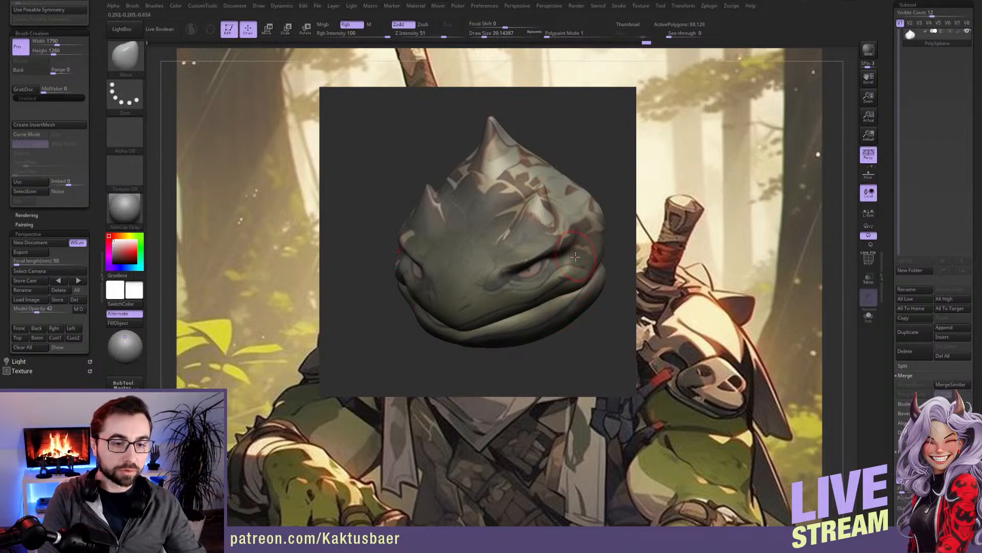
left_click_drag(575, 256, 575, 258)
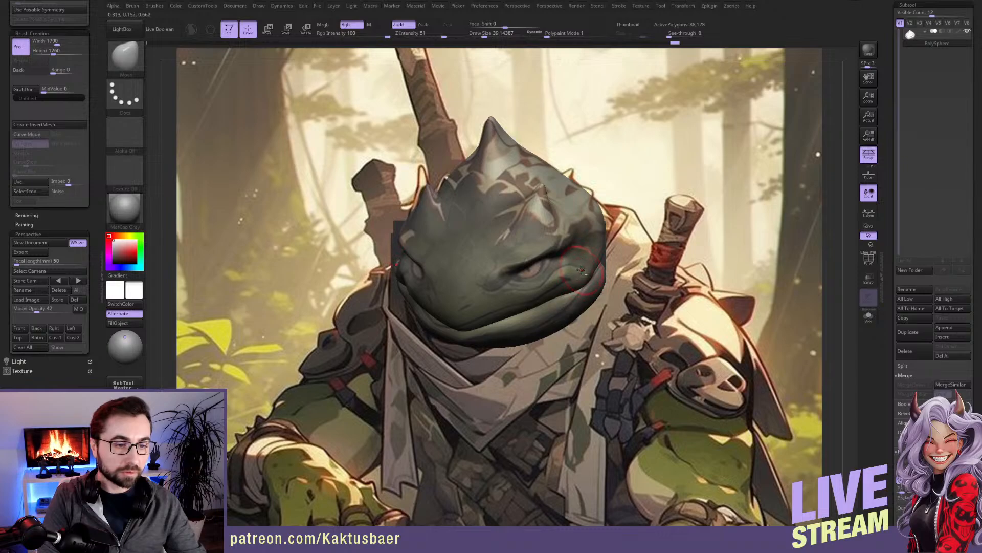
Step: Adjust the mouth corner under the eye in the Cust1 view and smooth the jaw and side-of-head edges
key("shift")
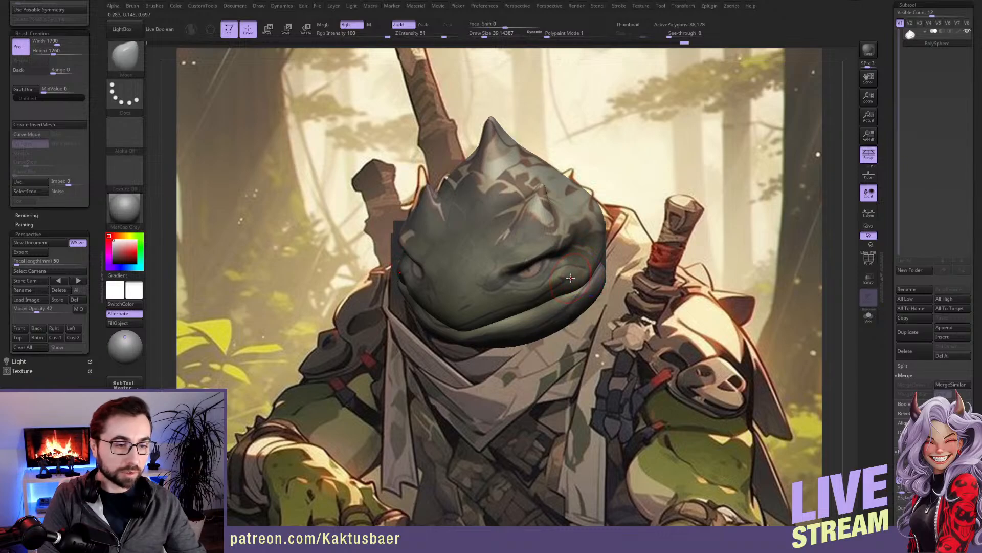
left_click_drag(569, 277, 567, 275)
mouse_move(588, 286)
right_mouse_down()
mouse_move(557, 280)
mouse_move(598, 283)
right_mouse_up()
left_click(57, 337)
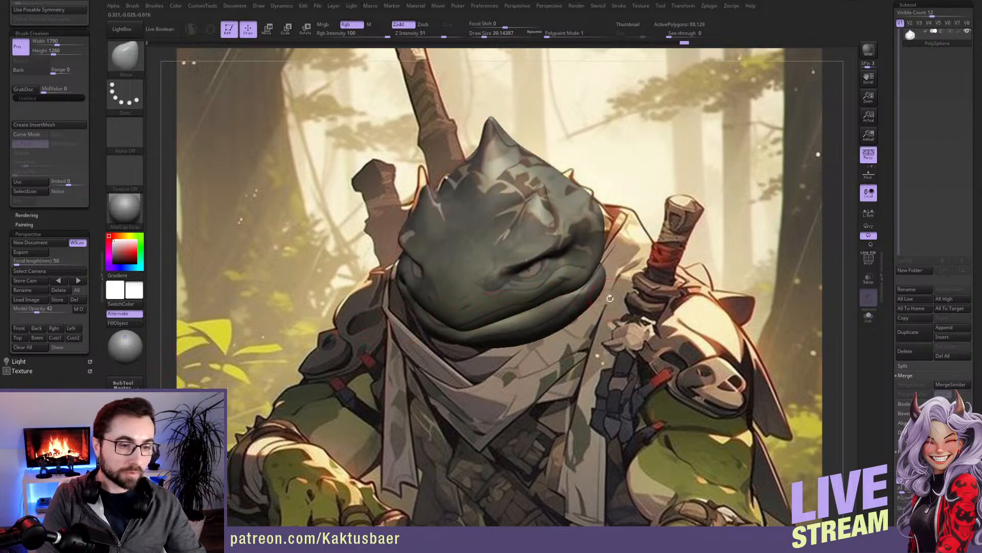
key("shift")
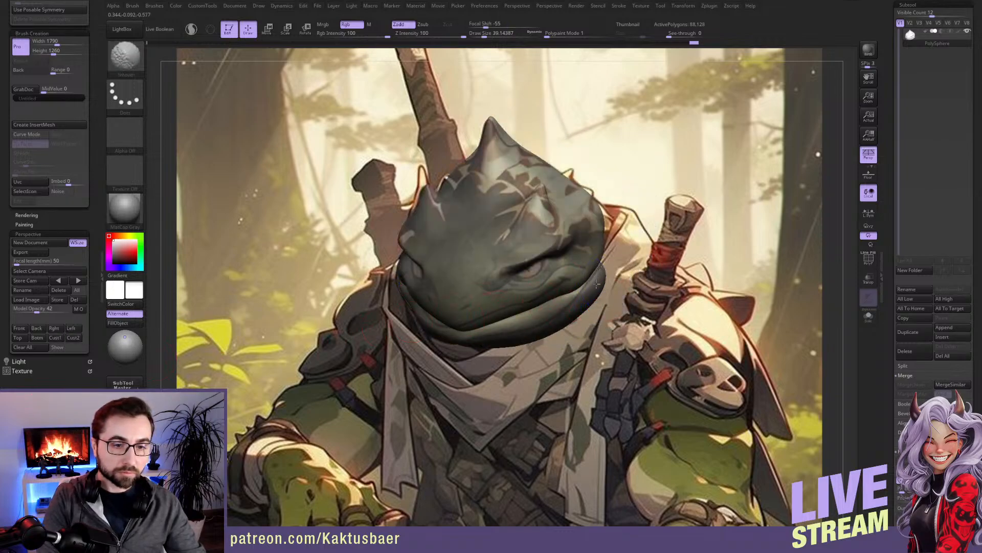
left_click_drag(599, 276, 603, 284, "shift")
left_click_drag(591, 240, 597, 234, "shift")
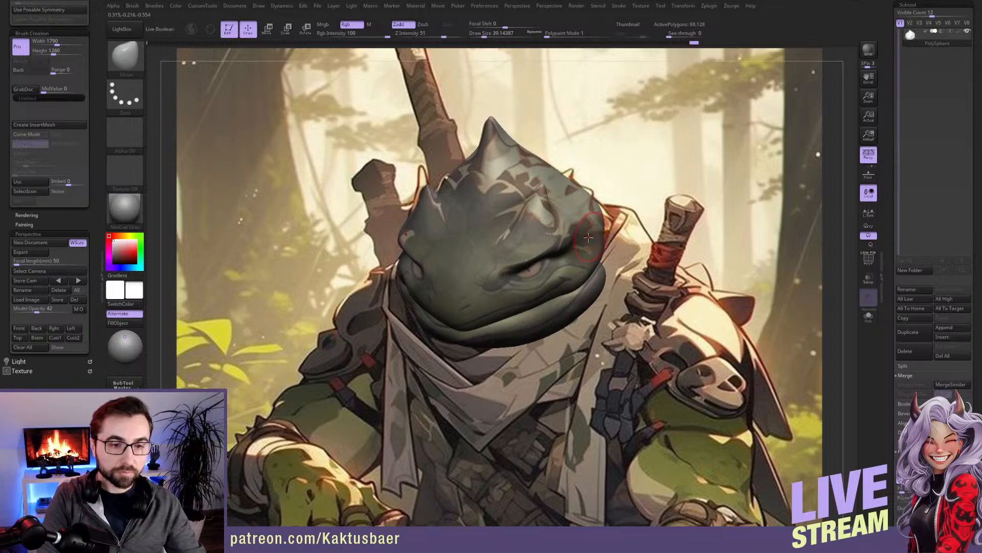
Step: Push out the side of the head behind the eye at a draw size of about 71 and recall the Cust1 view
right_click_drag(589, 237, 590, 235)
key("s")
left_click_drag(590, 235, 616, 235)
right_click_drag(612, 236, 590, 253)
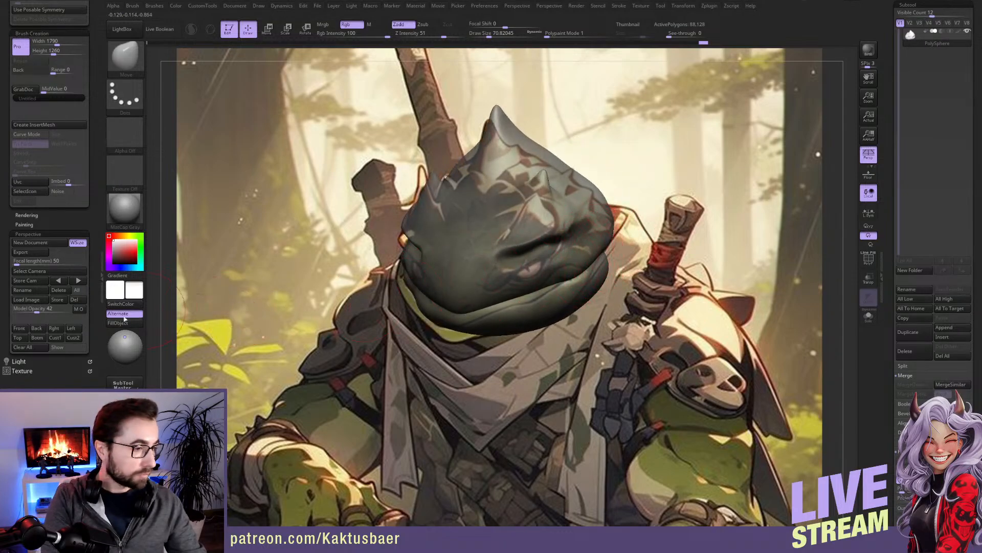
left_click(56, 338)
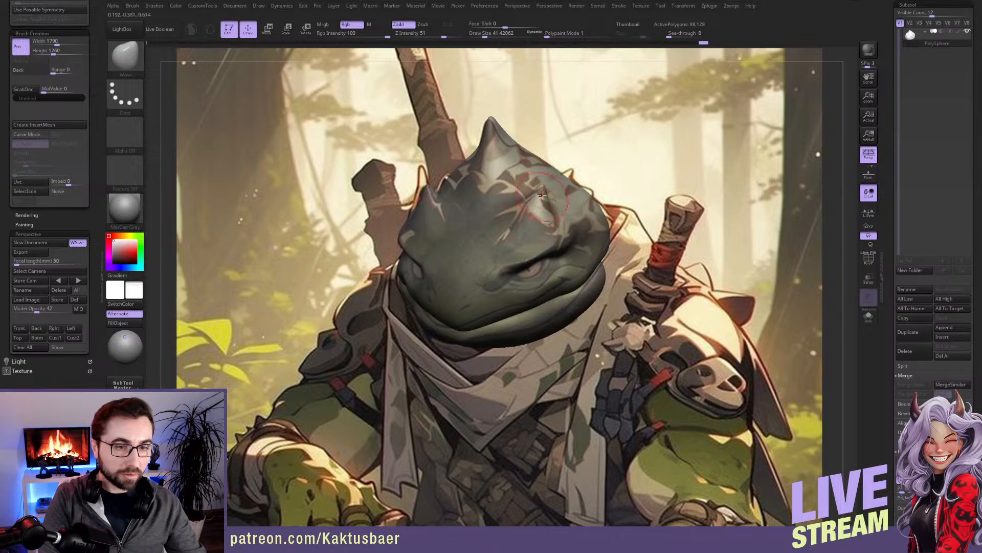
Step: Reshape the central horn's tip to match the reference with the Move brush, at draw sizes of about 41 to 51
key("s")
left_click_drag(511, 139, 499, 128)
key("s")
left_click_drag(499, 127, 494, 139)
key("s")
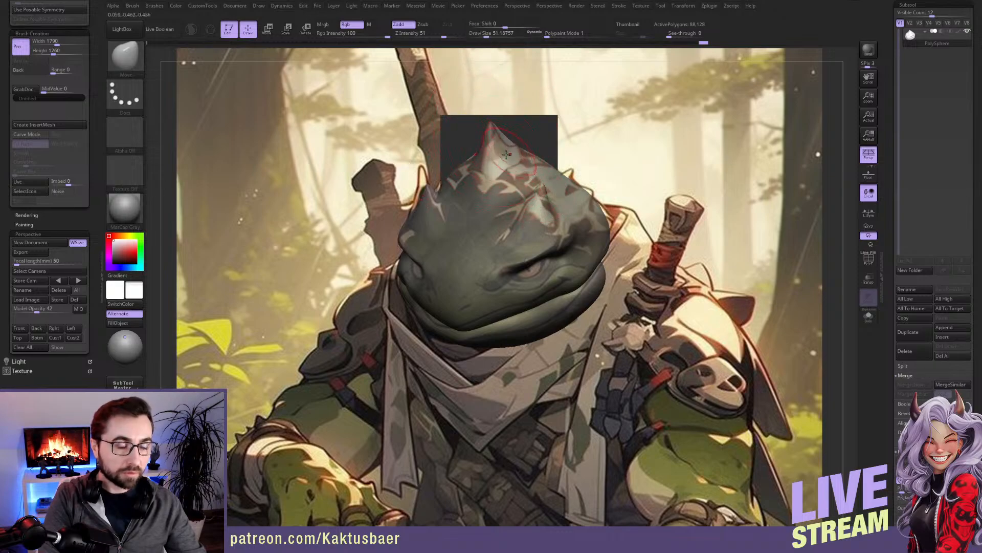
Step: Build up the central horn's base and the forehead with ClayBuildup at a draw size of about 44
key("b")
key("c")
key("b")
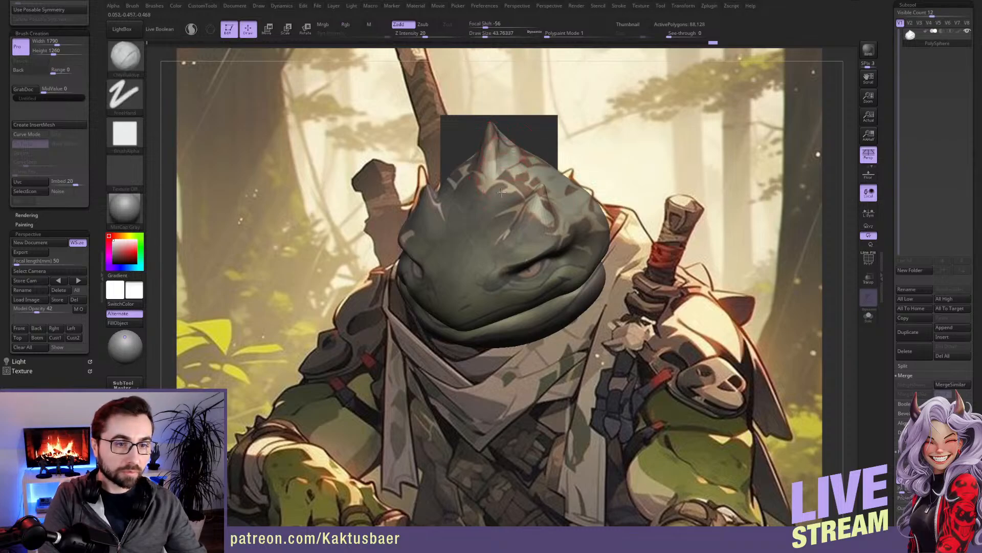
left_click_drag(498, 200, 502, 200)
key("s")
left_click_drag(509, 240, 505, 241)
mouse_move(530, 208)
right_mouse_down()
mouse_move(499, 205)
mouse_move(658, 237)
mouse_move(604, 276)
mouse_move(604, 237)
mouse_move(589, 225)
mouse_move(622, 231)
mouse_move(569, 237)
mouse_move(579, 265)
mouse_move(539, 217)
right_mouse_up()
Step: Refit the crown and forehead to the reference in the Cust1 view with the Move brush at a draw size of about 83
key("b")
key("m")
key("v")
key("bracketright")
left_click(58, 339)
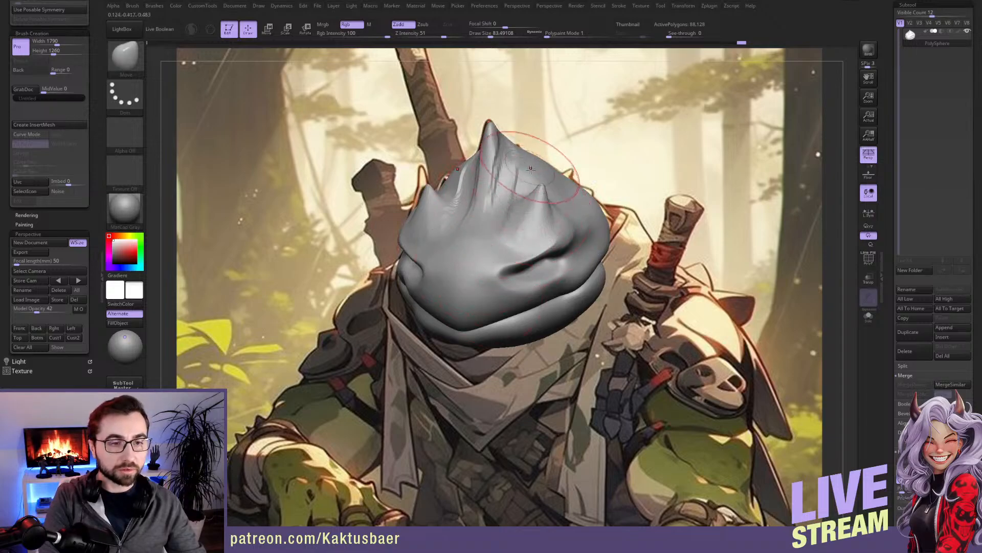
right_click_drag(501, 214, 518, 229)
mouse_move(490, 232)
left_mouse_down()
mouse_move(490, 214)
mouse_move(513, 193)
left_mouse_up()
key("[")
key("[")
Step: Reduce the brush size and adjust the inner eye corner and the snout below it with the Move brush
right_click_drag(513, 192, 573, 196, "alt")
key("shift")
right_click_drag(506, 265, 517, 267)
key("s")
left_click_drag(493, 279, 497, 279)
left_click_drag(487, 287, 501, 284)
key("s")
mouse_move(511, 286)
right_mouse_down("alt")
mouse_move(527, 262)
mouse_move(511, 269)
right_mouse_up("alt")
key("s")
Step: Refine the eye opening and the cheek beneath it with the Move brush, reducing the draw size to about 31
left_click_drag(512, 266, 510, 277)
right_click_drag(510, 277, 538, 268)
key("s")
left_click_drag(537, 268, 533, 268)
right_click_drag(543, 272, 560, 279)
key("s")
left_click_drag(561, 279, 558, 280)
right_click_drag(549, 283, 621, 277, "alt")
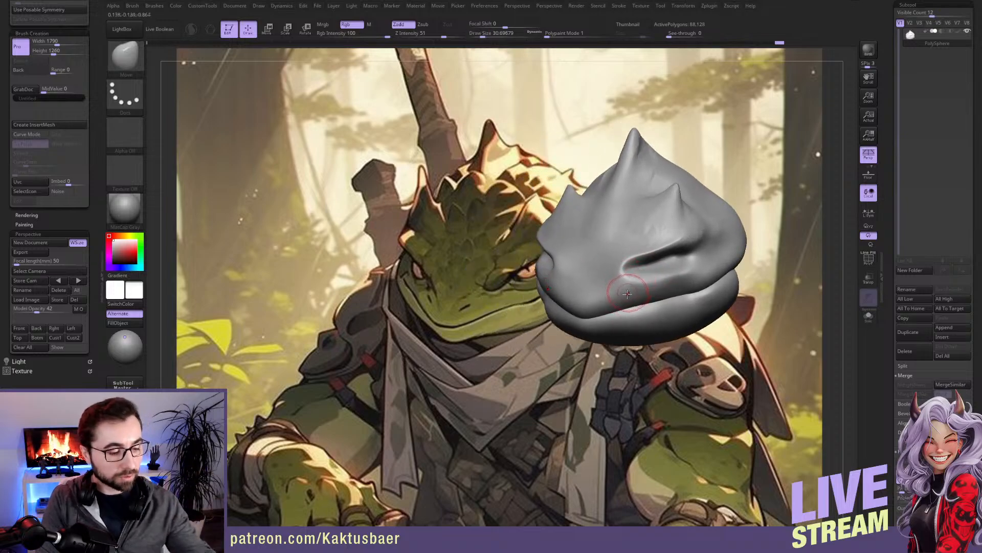
Step: Build up the brow ridge above the eye and the lower eyelid with ClayBuildup at a draw size of about 29
key("b")
key("c")
key("b")
right_click_drag(640, 280, 627, 275)
key("s")
left_click_drag(627, 274, 629, 275)
mouse_move(641, 249)
left_mouse_down()
mouse_move(625, 255)
mouse_move(681, 240)
left_mouse_up()
key("shift")
mouse_move(682, 243)
right_mouse_down()
mouse_move(657, 248)
mouse_move(682, 254)
mouse_move(663, 248)
mouse_move(716, 238)
right_mouse_up()
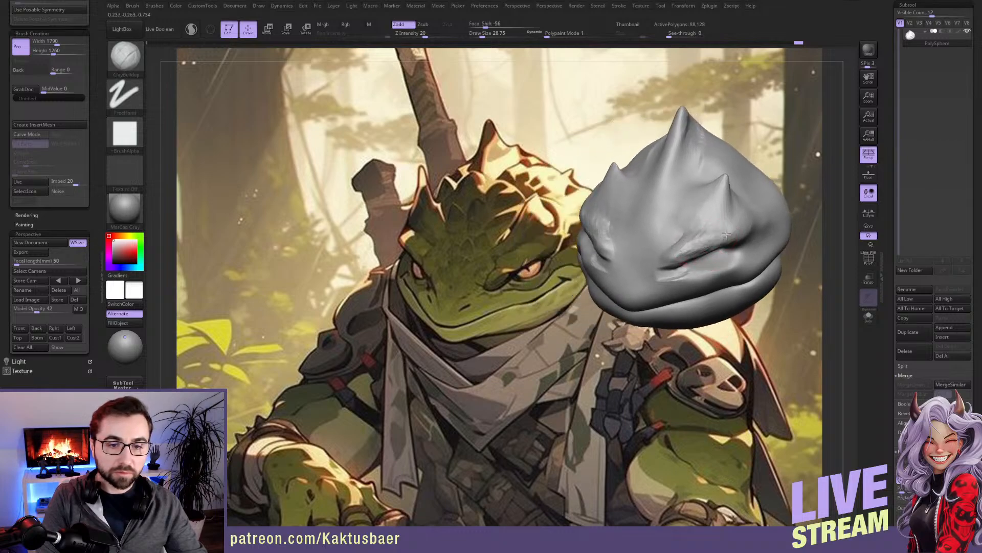
Step: Carve the outer brow and build up a clay ridge from the inner brow to the brow horn
left_click_drag(744, 237, 747, 231, "alt")
right_click_drag(735, 221, 729, 225, "alt")
left_click_drag(724, 203, 716, 191)
left_click_drag(688, 229, 718, 194)
left_click_drag(677, 229, 699, 215)
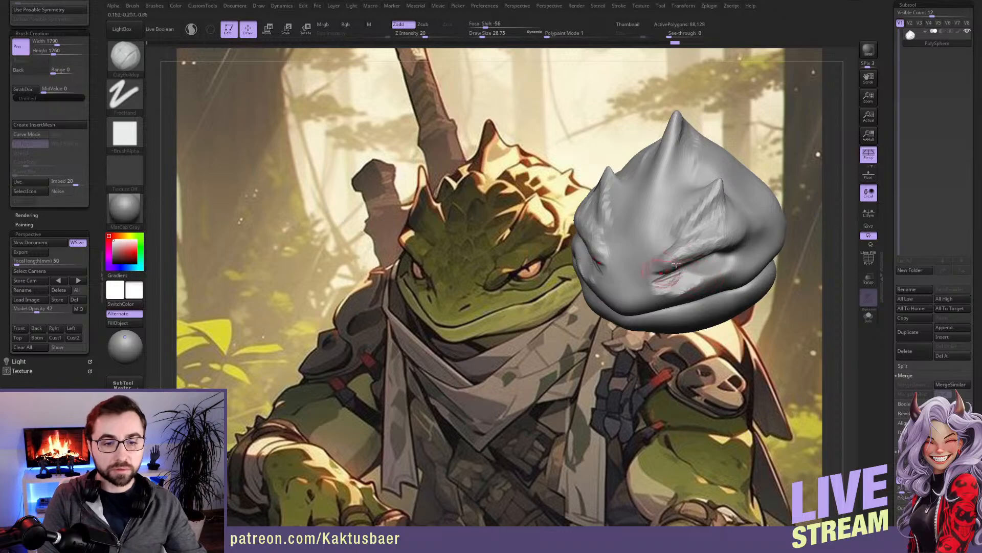
Step: Define the inner brow and under-eye fold with ClayBuildup at a draw size of about 20 and smooth the eye area
key("s")
left_click_drag(658, 271, 643, 255)
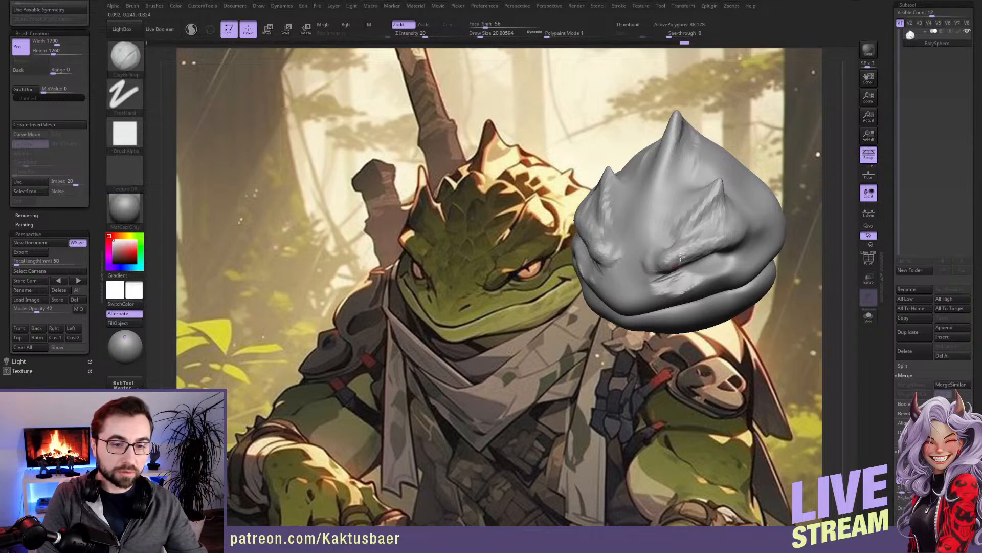
key("shift")
left_click_drag(708, 240, 699, 246, "shift")
right_click_drag(699, 246, 672, 264)
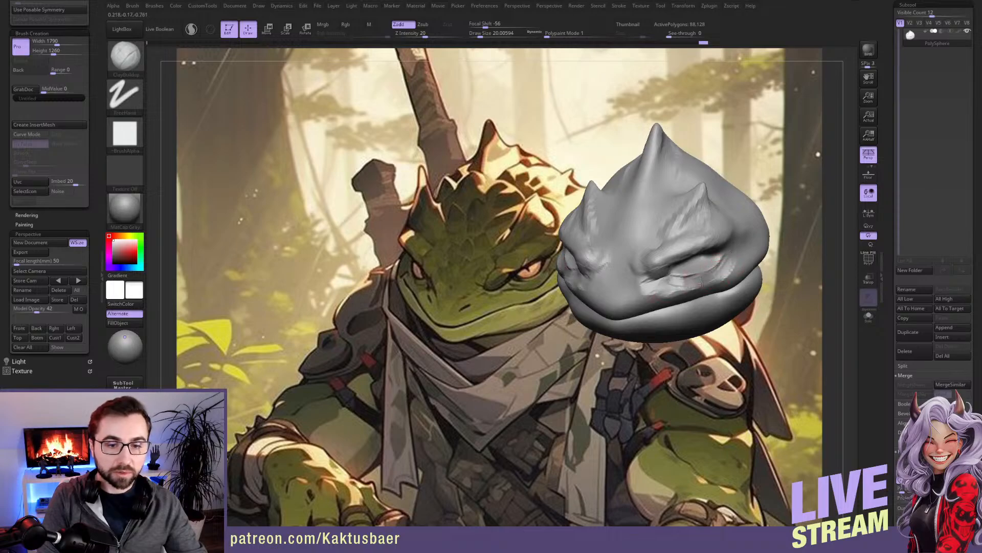
left_click_drag(672, 289, 694, 277)
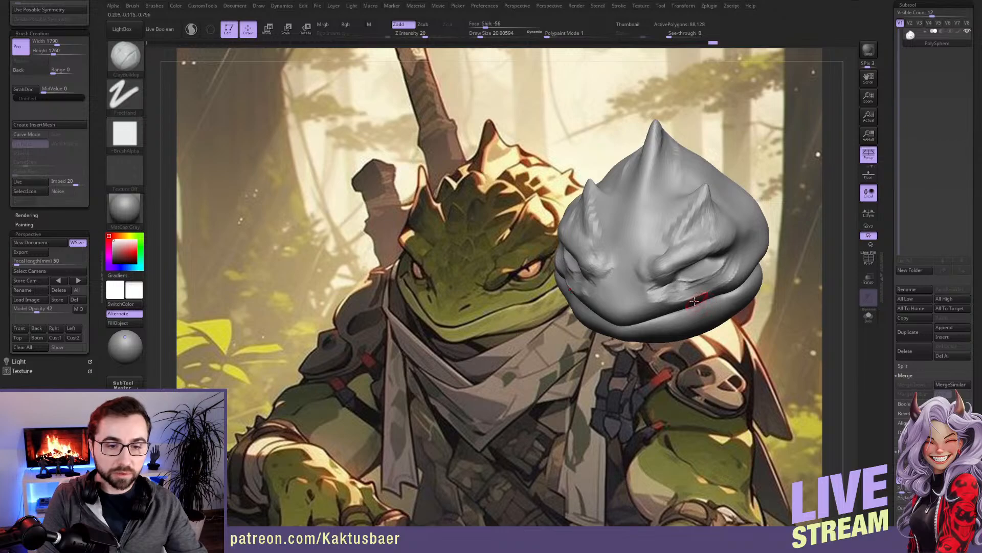
Step: Adjust the upper lip line and the eyelids with the Move brush at a draw size of about 20
key("b")
key("m")
key("v")
key("s")
left_click_drag(691, 305, 696, 305)
right_click_drag(698, 303, 738, 273, "alt")
left_click_drag(731, 271, 729, 265)
mouse_move(729, 265)
right_mouse_down()
mouse_move(746, 263)
mouse_move(708, 261)
right_mouse_up()
key("s")
left_click_drag(708, 261, 704, 261)
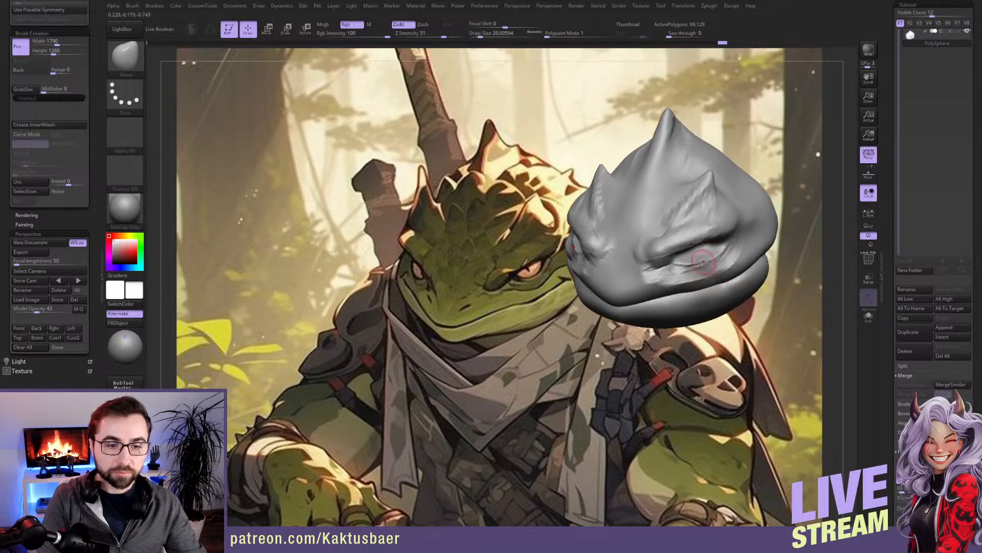
Step: Build up the mouth corner and the rear jaw folds with ClayBuildup, raising the draw size to about 41
key("b")
key("c")
key("b")
right_click_drag(633, 282, 745, 276)
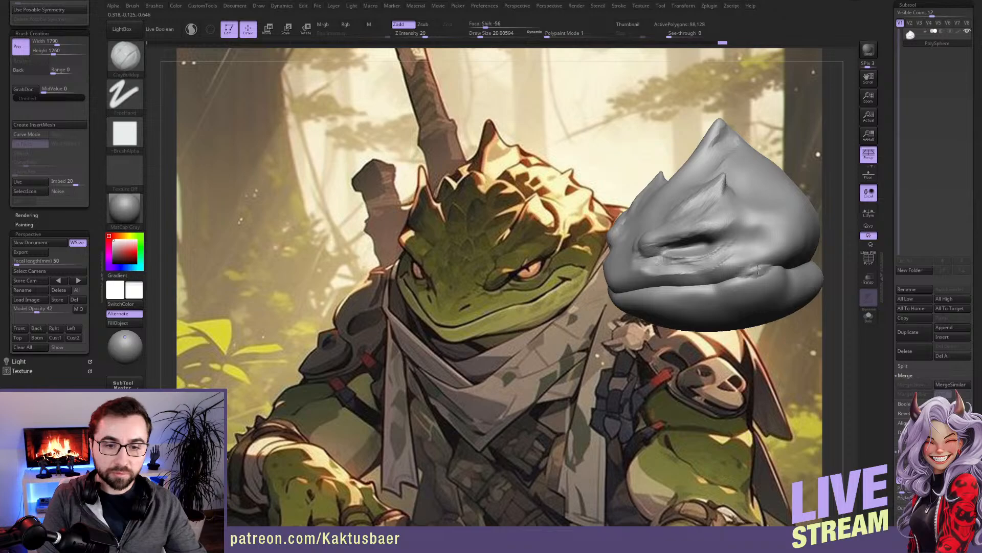
right_click_drag(783, 274, 711, 275)
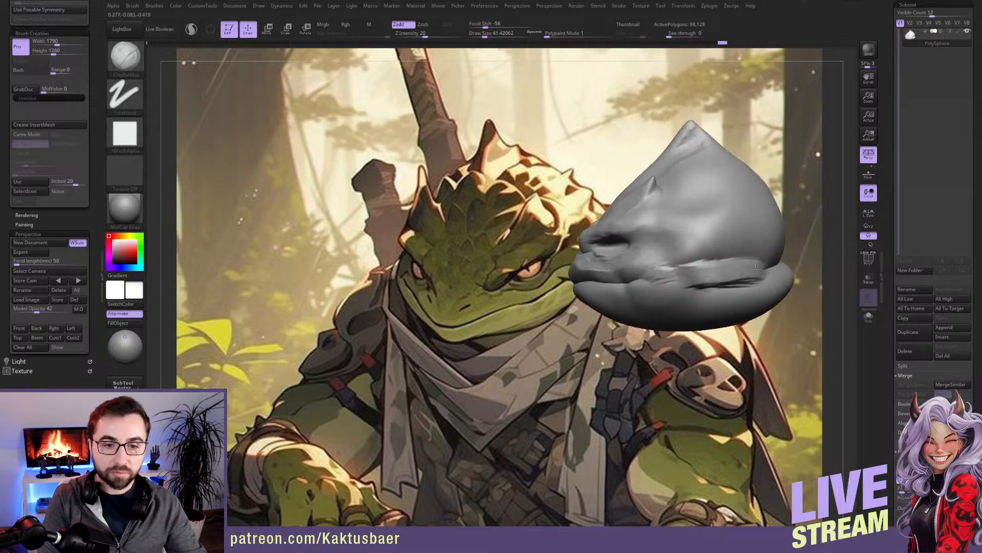
right_click_drag(717, 267, 712, 266)
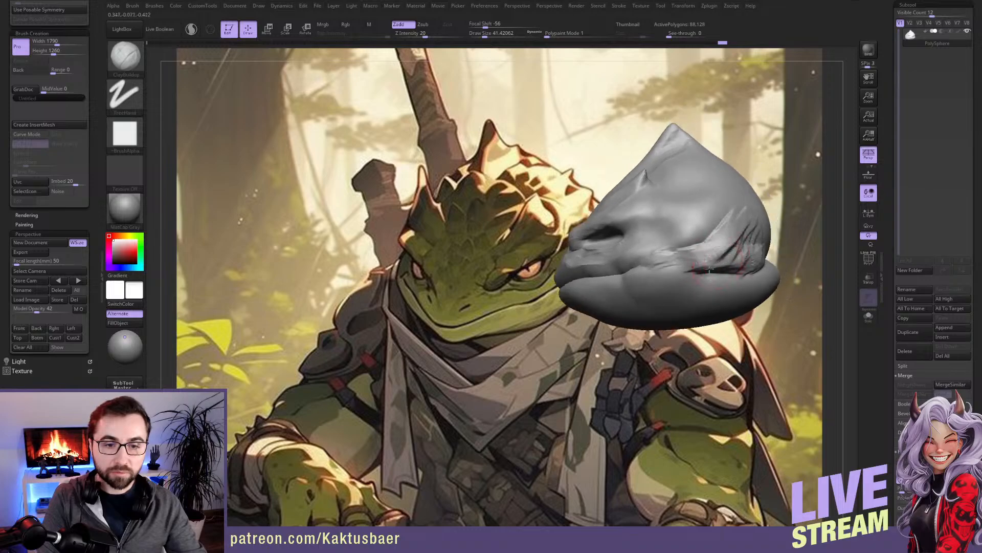
left_click_drag(722, 278, 712, 282)
Step: Build up the cheek folds between the eye and the mouth corner at a draw size of about 23
mouse_move(617, 279)
right_mouse_down()
mouse_move(649, 281)
mouse_move(698, 263)
right_mouse_up()
key("[")
key("]")
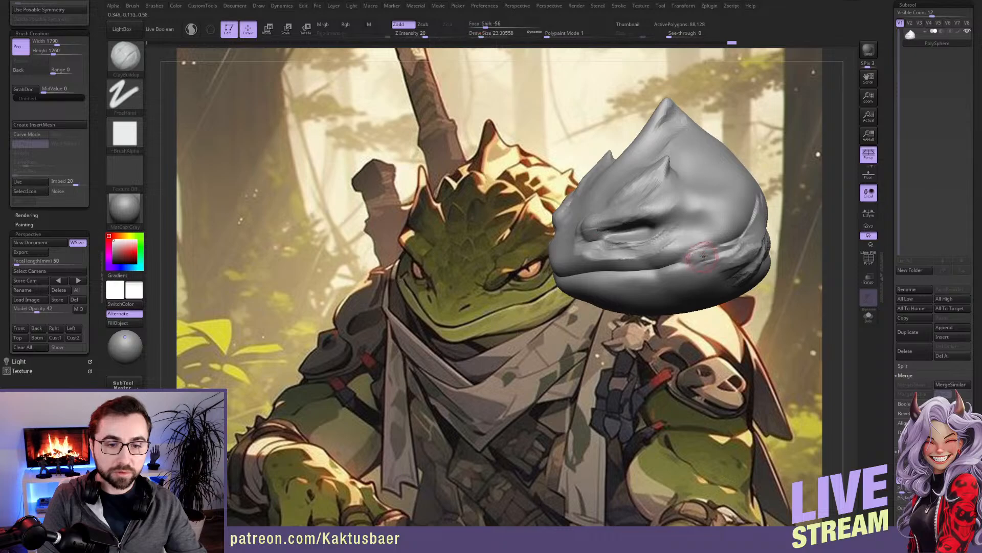
left_click_drag(705, 241, 711, 260)
mouse_move(660, 262)
right_mouse_down()
mouse_move(688, 277)
mouse_move(690, 262)
mouse_move(707, 278)
mouse_move(695, 277)
right_mouse_up()
left_click_drag(710, 262, 659, 279)
mouse_move(668, 277)
right_mouse_down()
mouse_move(713, 298)
mouse_move(701, 275)
mouse_move(486, 335)
mouse_move(472, 292)
right_mouse_up()
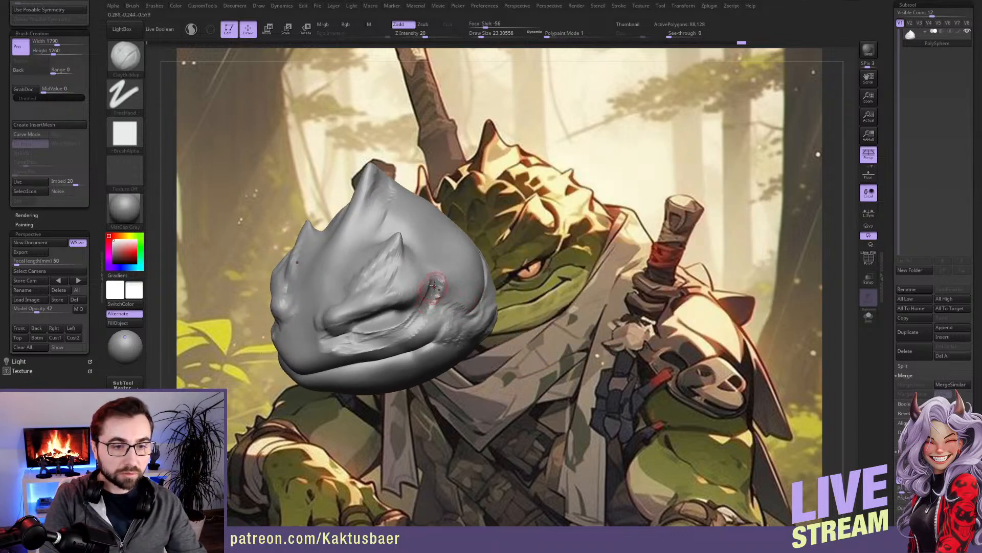
Step: Sculpt the fold curving from the brow horn around the outer eye with ClayBuildup, using a draw size of about 23 and smaller
right_click_drag(431, 283, 445, 265)
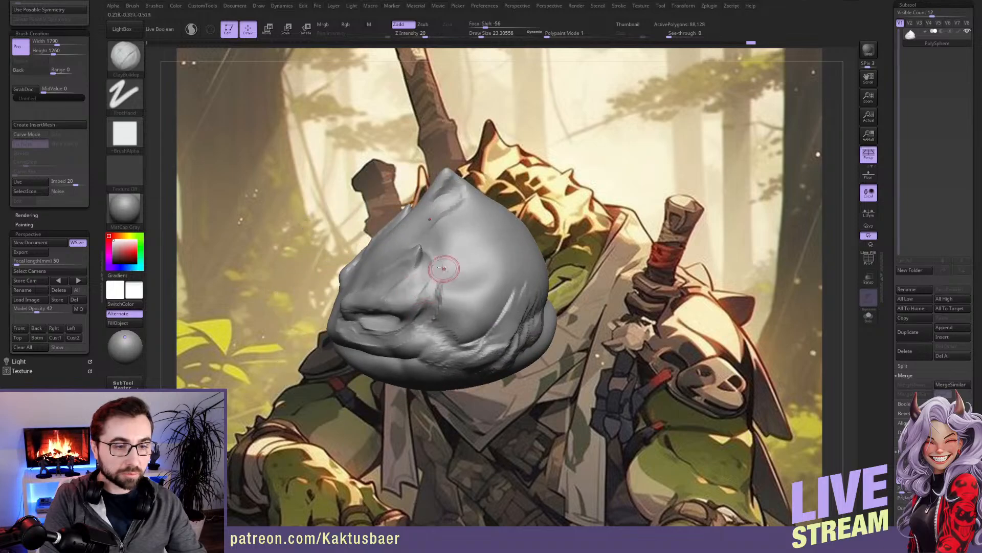
mouse_move(423, 308)
right_mouse_down()
mouse_move(439, 285)
mouse_move(435, 298)
right_mouse_up()
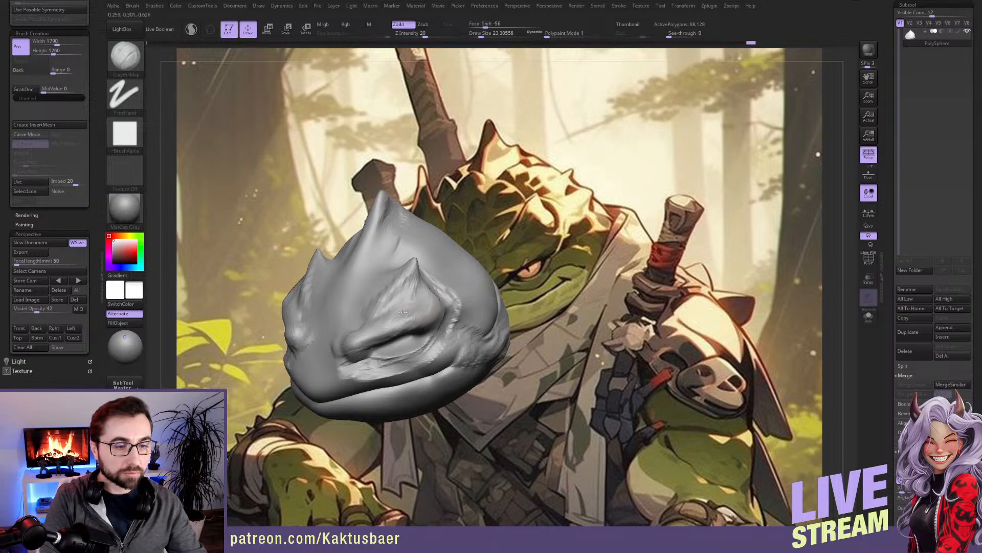
mouse_move(404, 310)
right_mouse_down()
mouse_move(462, 307)
mouse_move(443, 313)
right_mouse_up()
key("s")
left_click_drag(445, 309, 443, 309)
mouse_move(451, 314)
right_mouse_down("alt")
mouse_move(479, 302)
mouse_move(398, 293)
right_mouse_up("alt")
Step: Smooth the lip line and build up the lower lip and jaw with ClayBuildup at a draw size of about 27
key("shift")
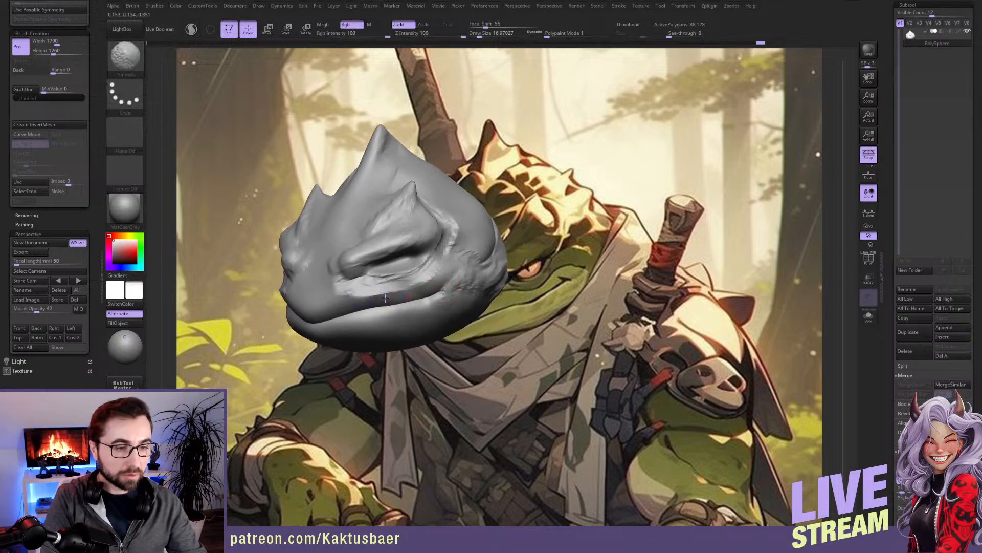
mouse_move(405, 311)
right_mouse_down()
mouse_move(389, 315)
mouse_move(424, 317)
mouse_move(359, 323)
mouse_move(363, 338)
right_mouse_up()
mouse_move(426, 323)
right_mouse_down()
mouse_move(432, 340)
mouse_move(420, 276)
right_mouse_up()
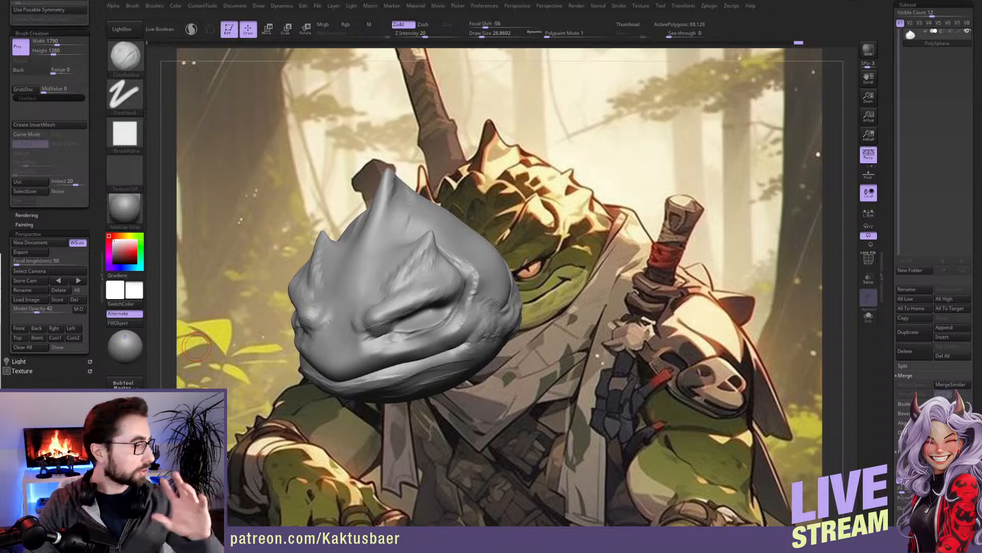
mouse_move(399, 367)
right_mouse_down()
mouse_move(414, 338)
mouse_move(607, 323)
mouse_move(782, 326)
right_mouse_up()
right_click_drag(781, 326, 696, 318)
right_click_drag(599, 273, 397, 289, "alt")
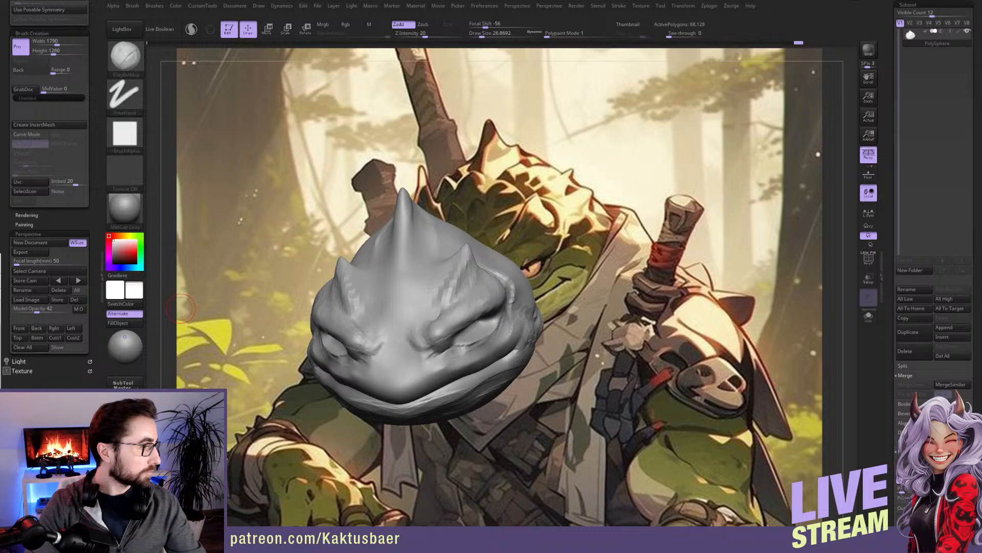
Step: Check the full reference image and build up the snout folds above the upper lip with ClayBuildup at a draw size of about 27
key("alt+Tab")
left_click_drag(861, 1, 470, 0)
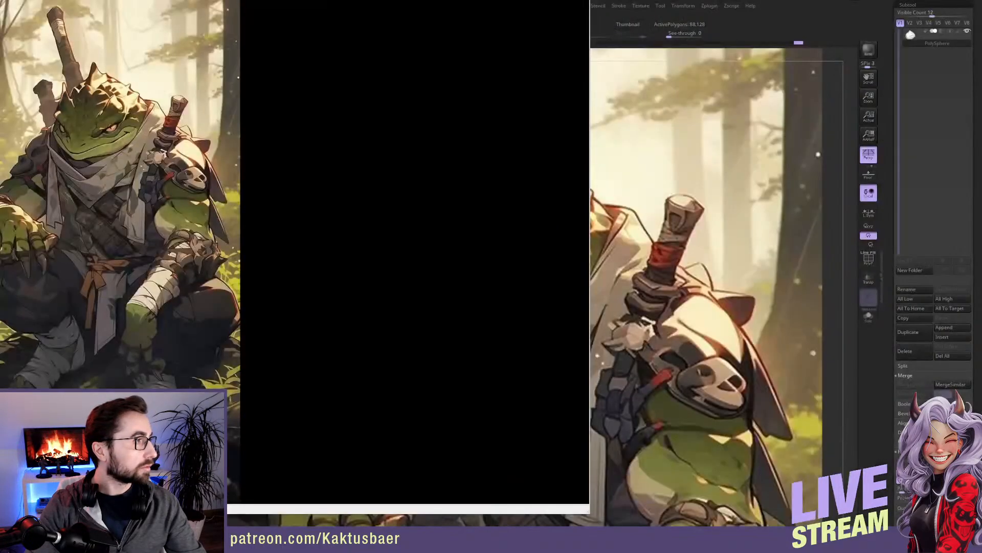
left_click_drag(590, 513, 1, 512)
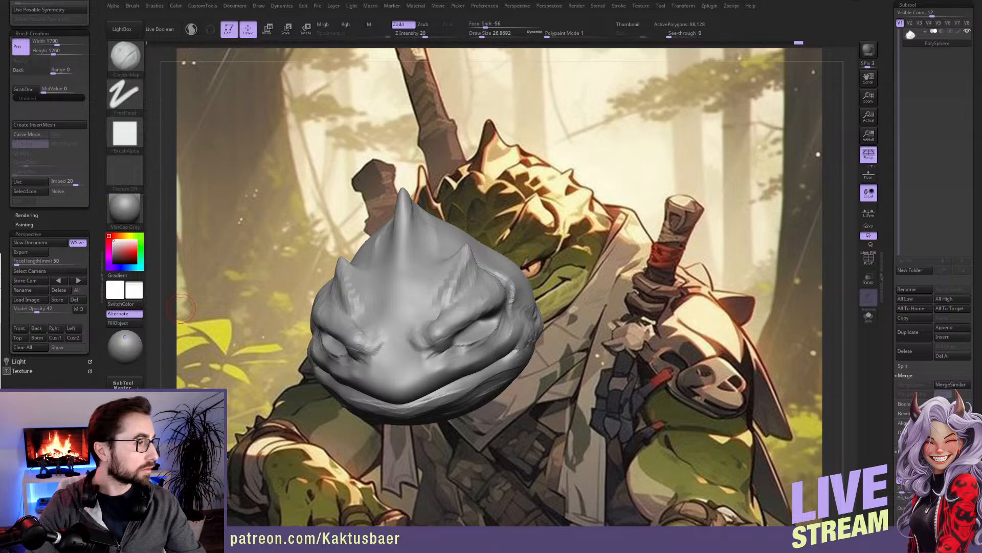
mouse_move(568, 230)
left_mouse_down()
mouse_move(557, 244)
mouse_move(563, 200)
mouse_move(554, 207)
left_mouse_up()
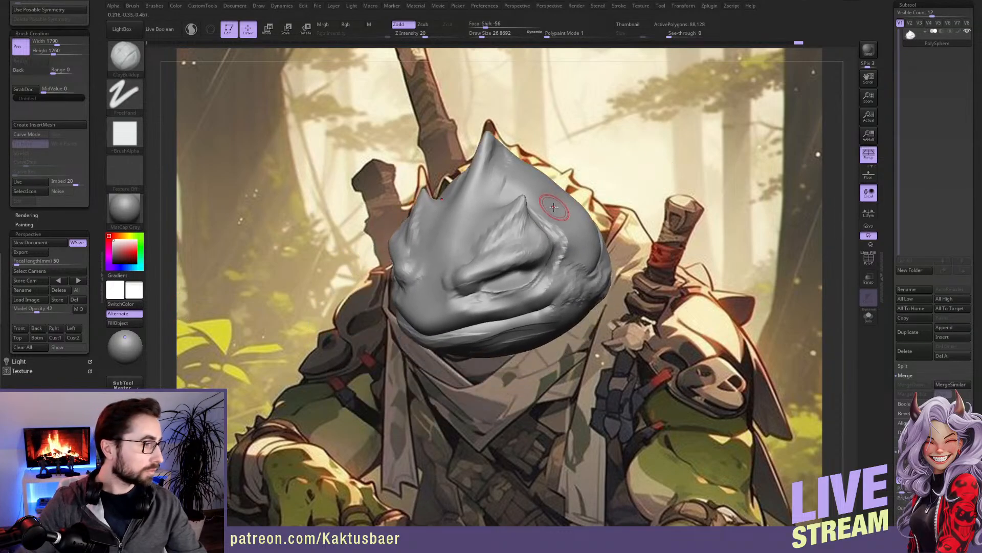
right_click_drag(494, 288, 495, 305)
right_click_drag(495, 304, 553, 283, "alt")
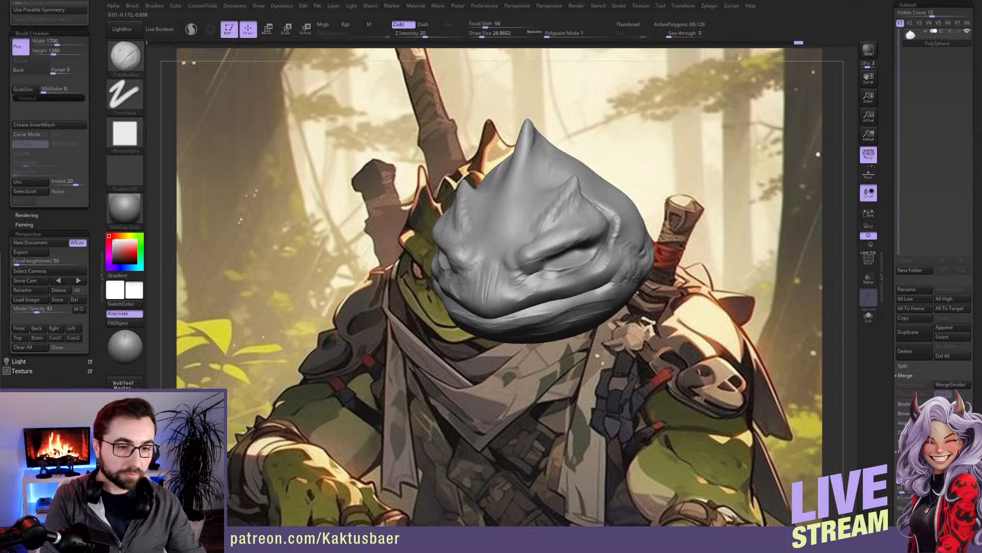
mouse_move(489, 292)
left_mouse_down()
mouse_move(494, 274)
mouse_move(493, 294)
mouse_move(513, 293)
left_mouse_up()
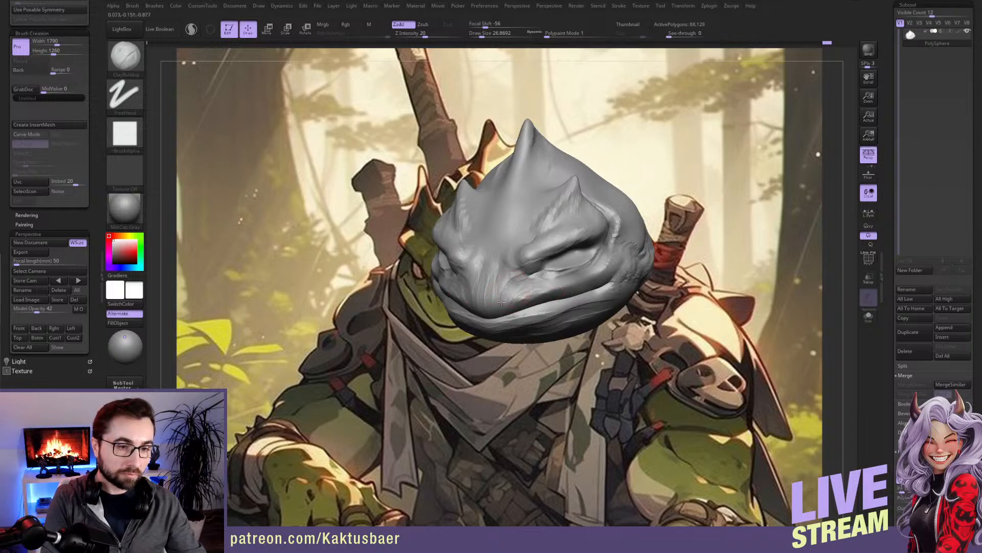
left_click_drag(494, 278, 494, 274)
key("[")
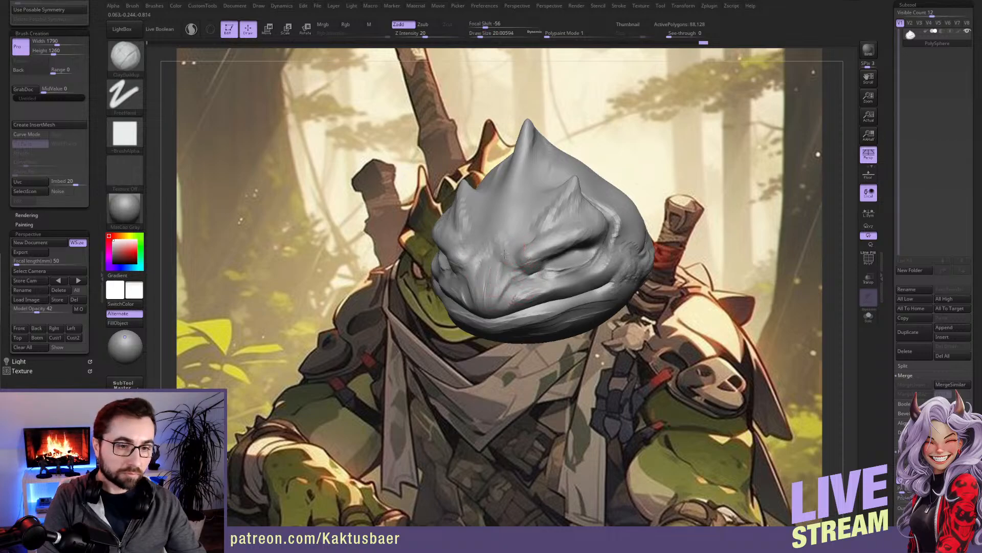
Step: Build up the forehead and the base of the central horn with ClayBuildup at a draw size of about 29
right_click_drag(507, 219, 511, 231, "alt")
key("]")
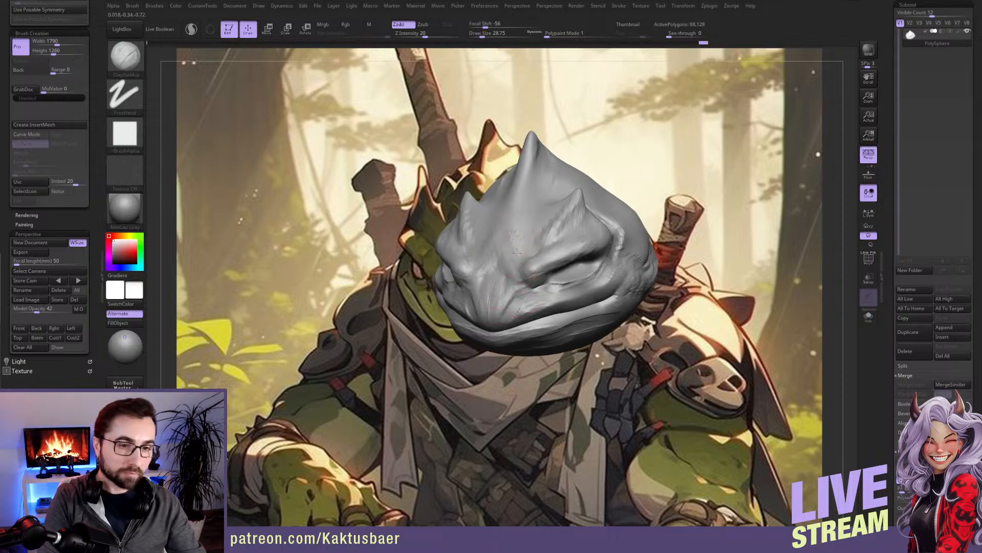
right_click_drag(538, 199, 522, 240, "alt")
left_click_drag(508, 239, 518, 225)
mouse_move(543, 223)
right_mouse_down()
mouse_move(518, 220)
mouse_move(528, 219)
right_mouse_up()
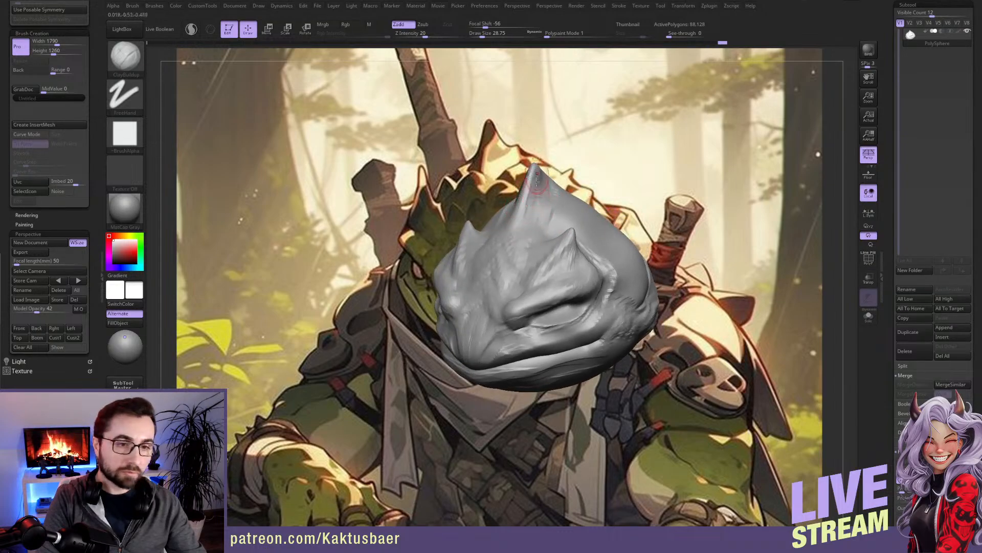
right_click_drag(531, 211, 532, 221)
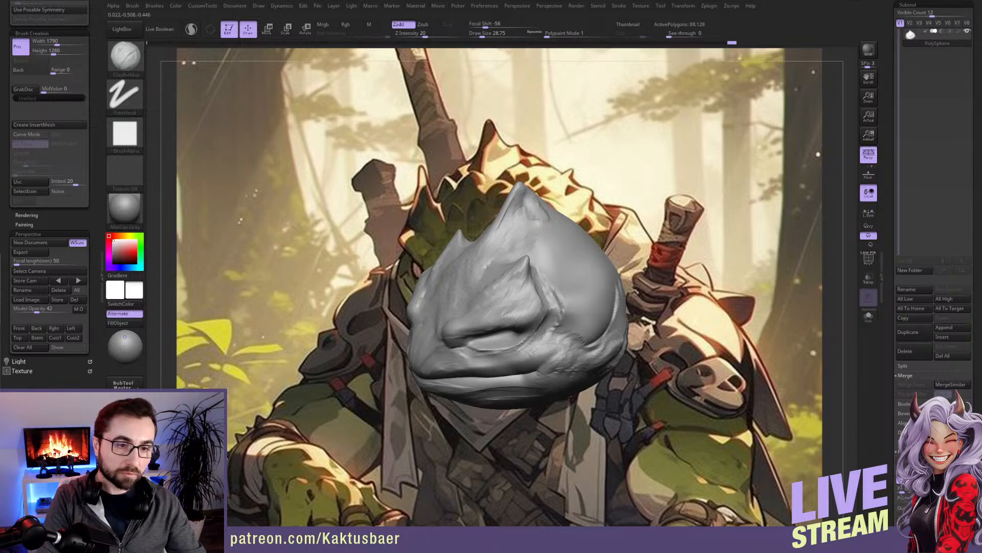
Step: Add volume to the side of the head behind the brow horn with ClayBuildup at a draw size of about 31
right_click_drag(510, 242, 567, 226)
key("s")
left_click(569, 222)
mouse_move(574, 219)
left_mouse_down()
mouse_move(577, 211)
mouse_move(595, 263)
left_mouse_up()
right_click_drag(595, 263, 552, 248)
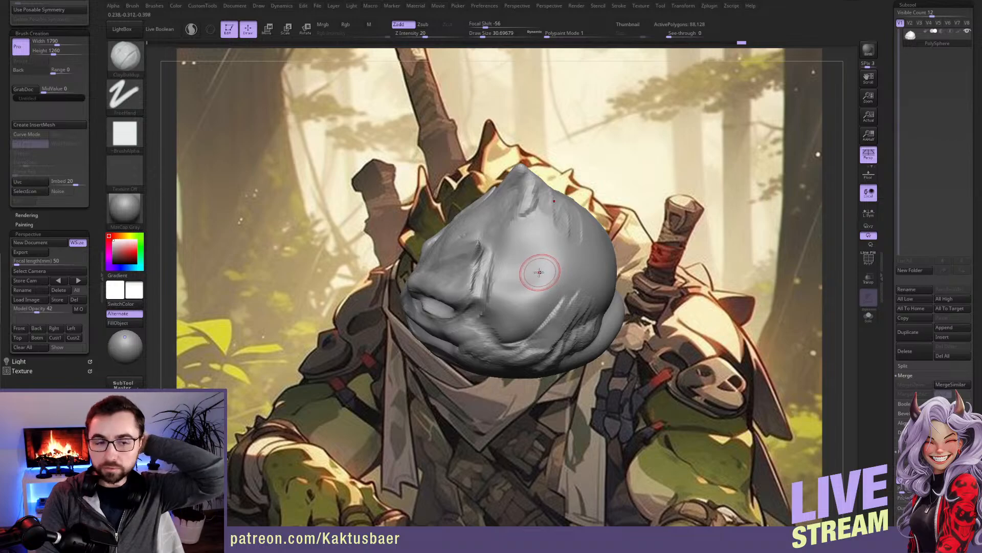
mouse_move(553, 277)
right_mouse_down()
mouse_move(526, 261)
mouse_move(527, 282)
mouse_move(518, 231)
right_mouse_up()
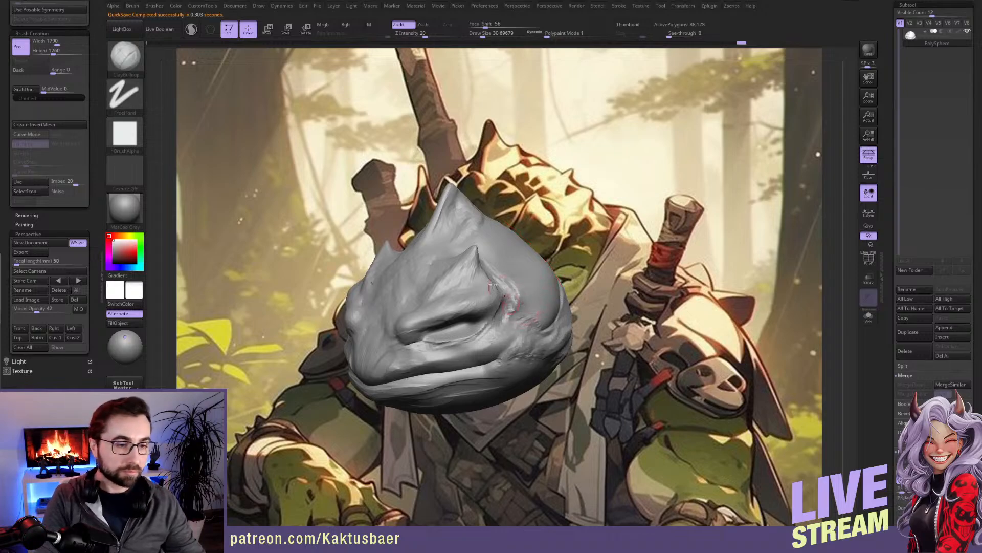
right_click_drag(457, 277, 480, 264)
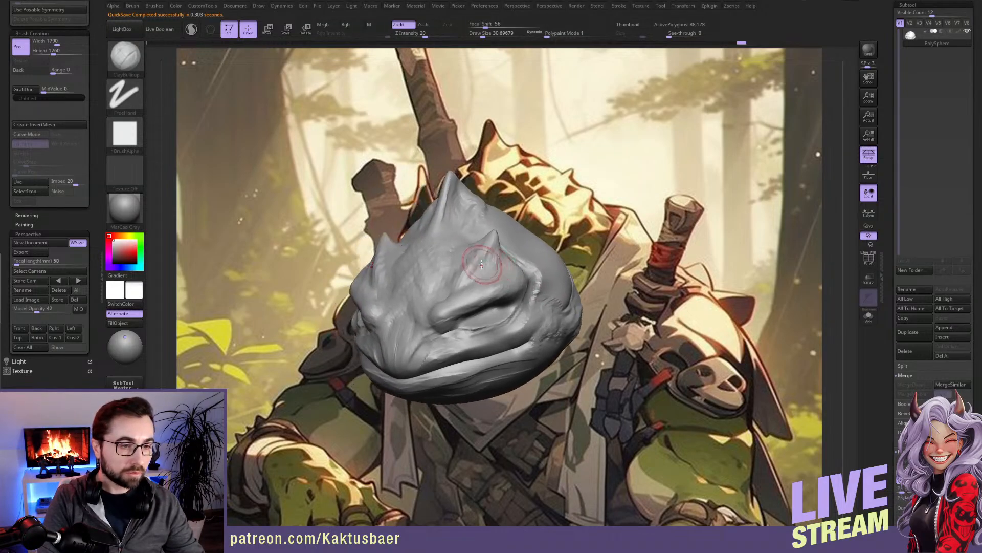
Step: Reshape the brow horn and the forehead beside it with the Move brush, using a draw size of about 37 among others
key("b")
key("m")
key("v")
key("shift")
right_click_drag(513, 263, 490, 258)
key("s")
left_click_drag(490, 258, 494, 253)
key("s")
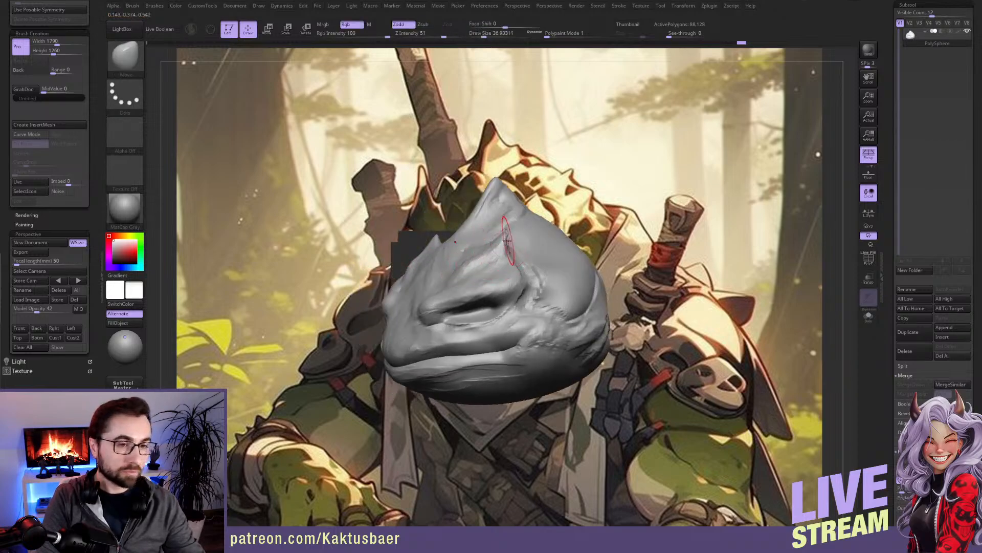
key("s")
left_click_drag(497, 240, 493, 239)
right_click_drag(499, 238, 493, 241)
mouse_move(495, 247)
left_mouse_down()
mouse_move(489, 239)
mouse_move(478, 262)
left_mouse_up()
key("s")
mouse_move(488, 246)
right_mouse_down()
mouse_move(512, 250)
mouse_move(517, 284)
mouse_move(484, 300)
right_mouse_up()
Step: Build up the brow and the fold at the outer eye with ClayBuildup at a draw size of about 27
key("b")
key("c")
key("b")
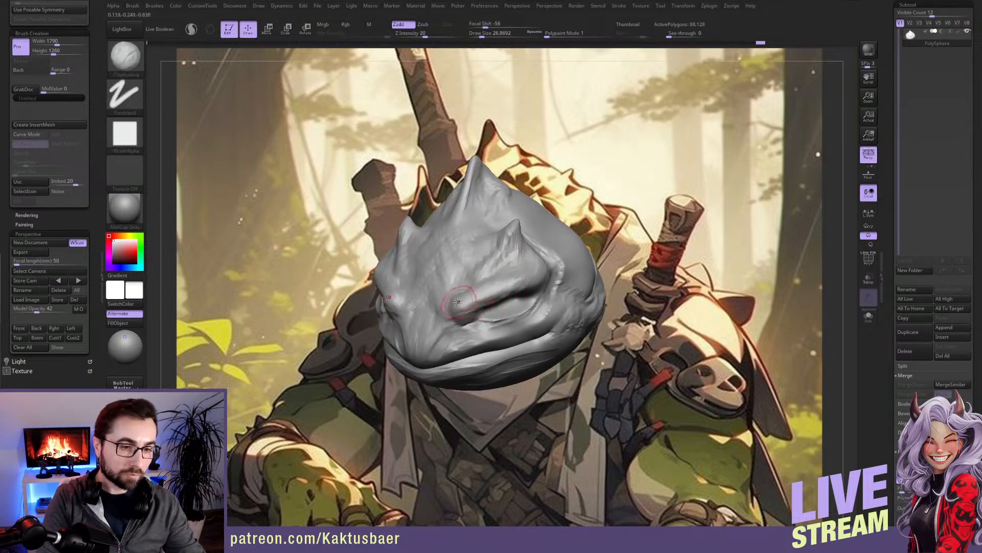
right_click_drag(550, 282, 553, 274, "alt")
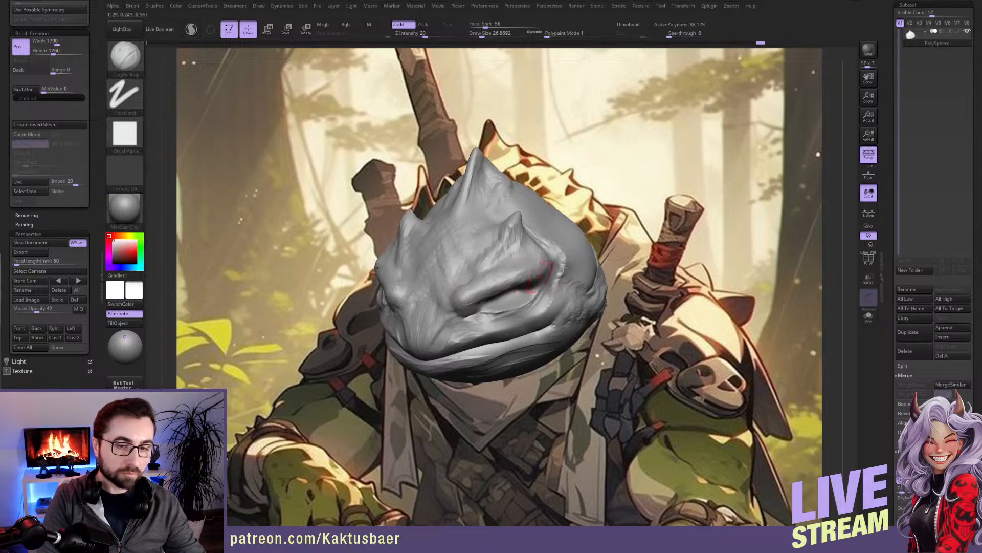
Step: Append a Sphere3D as a new subtool, select it and scale it down to eyeball size
left_click(947, 328)
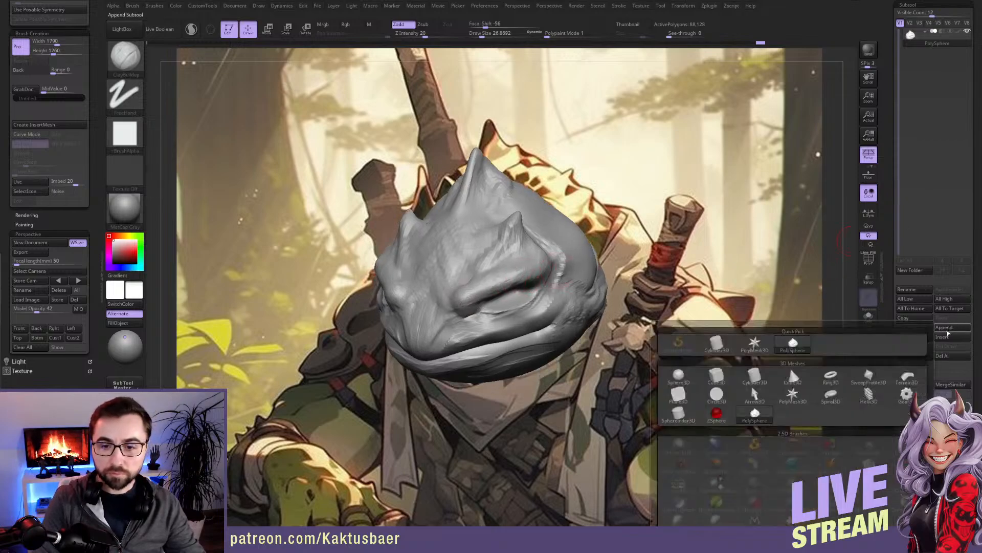
left_click(947, 327)
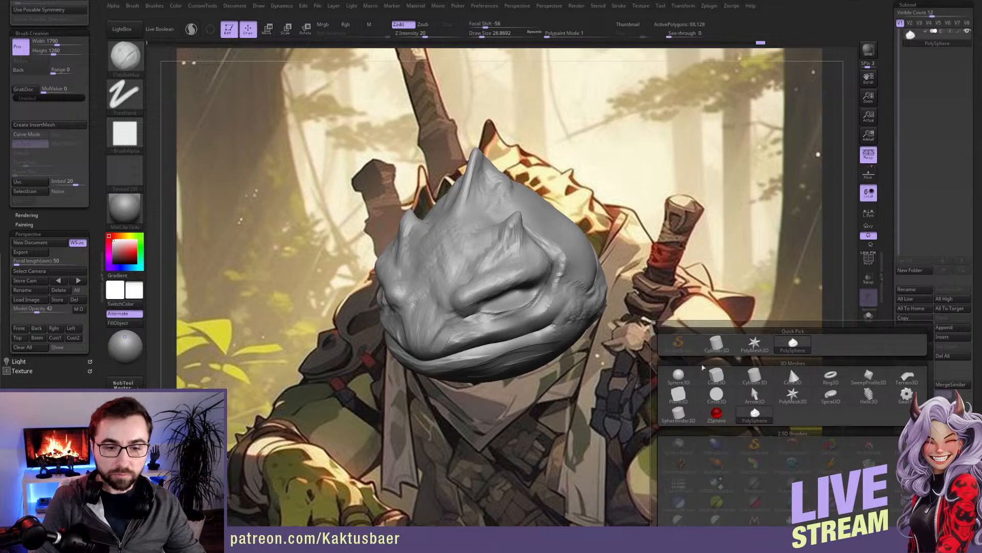
left_click(679, 377)
left_click(938, 59)
right_click_drag(646, 104, 598, 277, "alt")
key("r")
left_click_drag(567, 303, 567, 214, "shift")
mouse_move(567, 214)
left_mouse_down()
mouse_move(532, 234)
mouse_move(513, 303)
left_mouse_up()
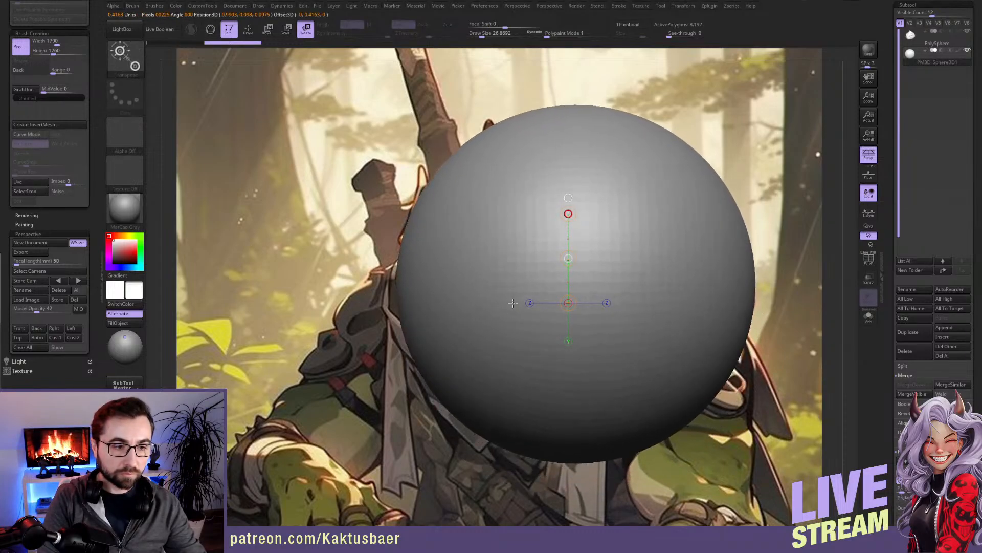
key("e")
left_click_drag(568, 215, 450, 239)
Step: Move the small sphere into the eye socket beneath the brow, checking its fit from several angles
key("w")
right_click_drag(449, 239, 608, 264)
left_click_drag(533, 319, 447, 277)
left_click_drag(530, 271, 380, 273)
right_click_drag(376, 273, 287, 328)
left_click_drag(464, 251, 441, 225, "shift")
right_click_drag(448, 285, 480, 295)
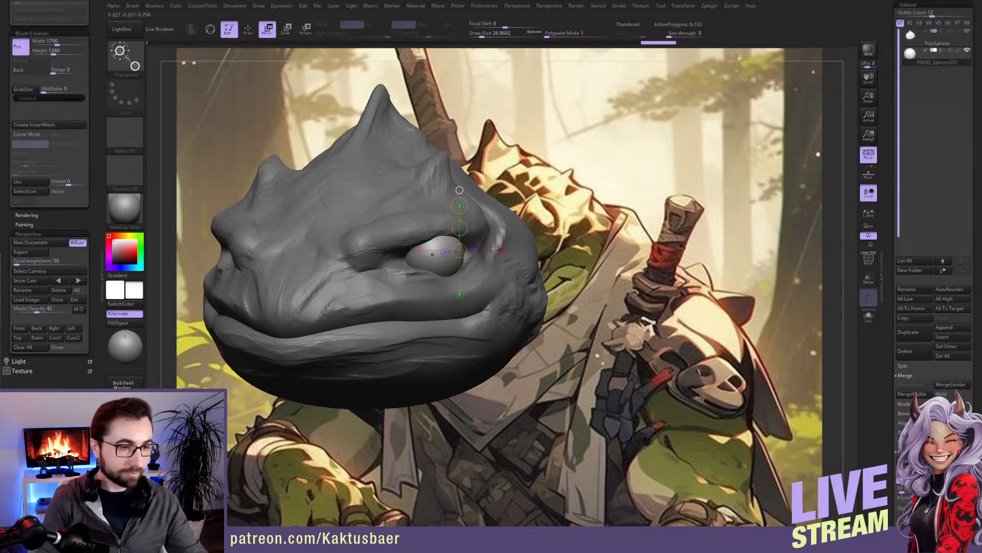
Step: Mirror the eyeball across the X axis into the opposite eye socket
key("q")
mouse_move(417, 307)
right_mouse_down()
mouse_move(547, 315)
mouse_move(561, 271)
mouse_move(398, 261)
right_mouse_up()
left_click_drag(95, 75, 97, 129)
left_click_drag(96, 49, 99, 165)
left_click_drag(89, 41, 93, 137)
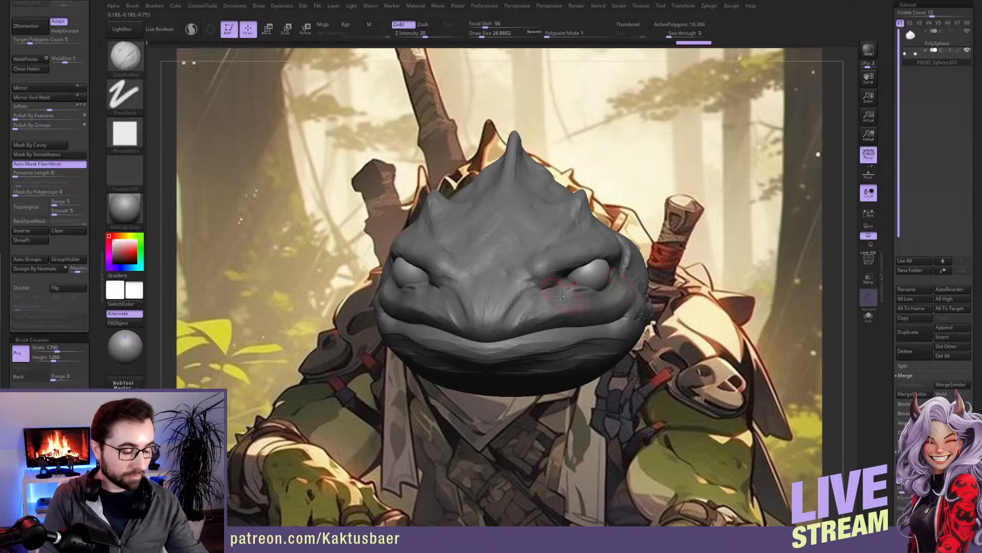
Step: Scale the eyeballs down slightly within their sockets
key("e")
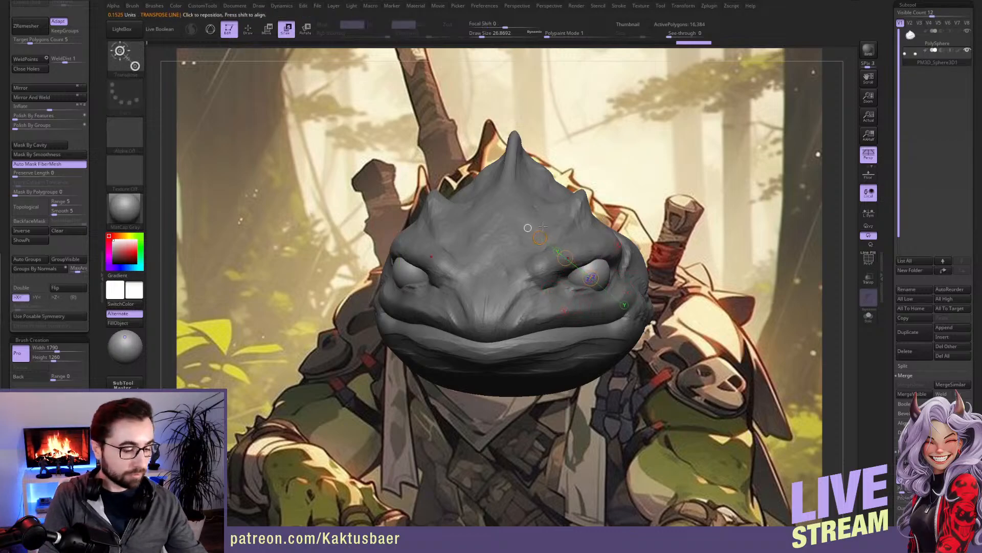
left_click_drag(540, 237, 544, 241)
key("q")
mouse_move(604, 283)
right_mouse_down()
mouse_move(564, 287)
mouse_move(570, 297)
mouse_move(493, 297)
right_mouse_up()
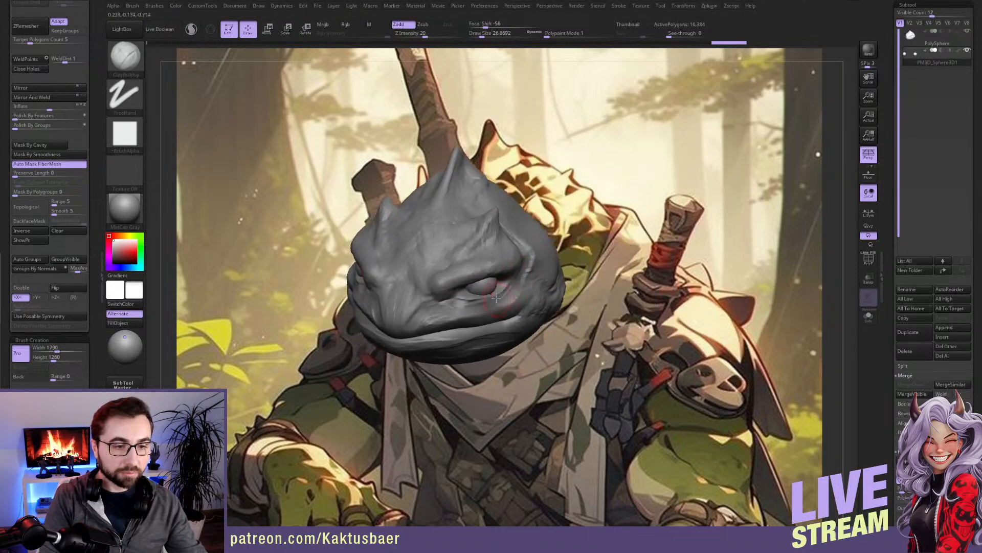
Step: Select the head subtool and sculpt the eyelids around the eyeball with ClayBuildup at a draw size of about 16
left_click(519, 306, "alt")
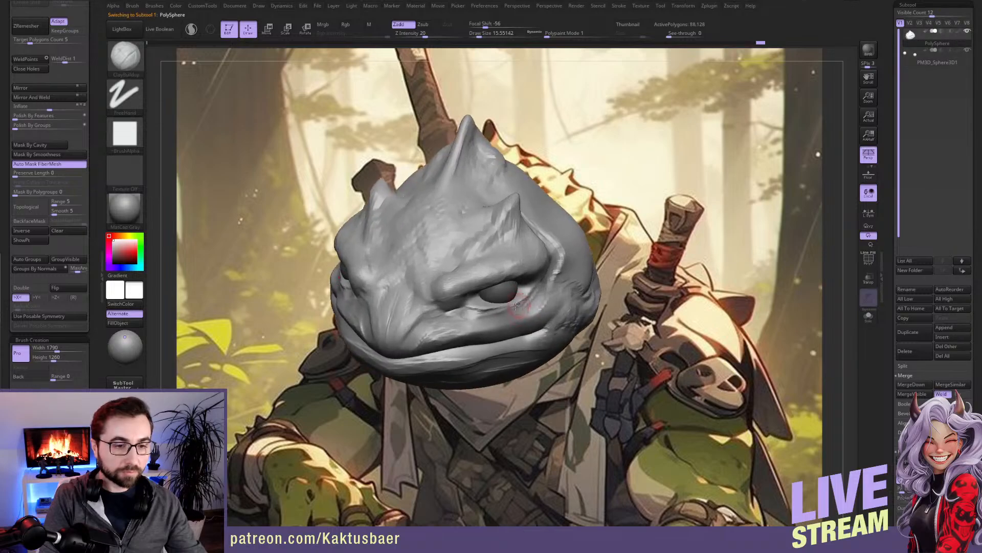
mouse_move(508, 307)
right_mouse_down()
mouse_move(484, 296)
mouse_move(527, 308)
right_mouse_up()
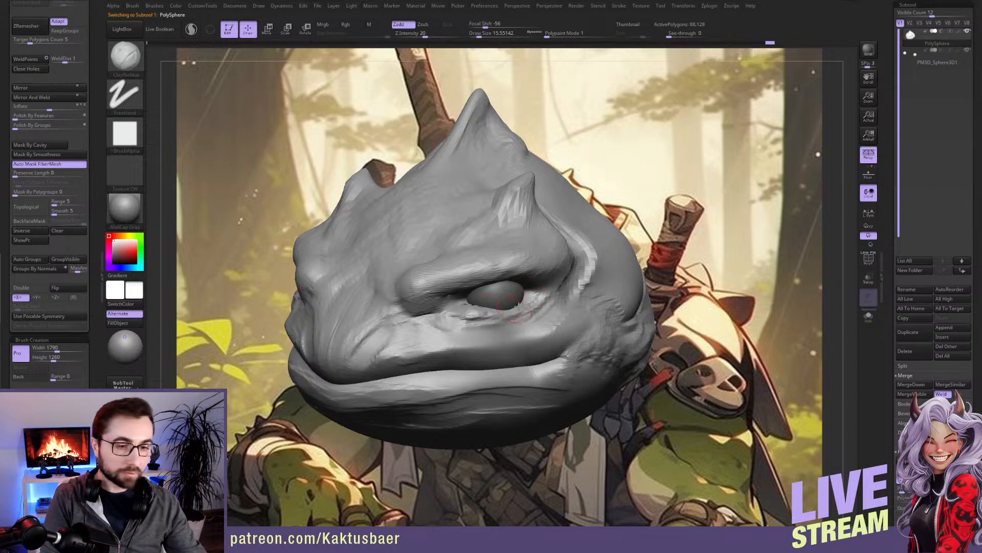
right_click_drag(503, 294, 506, 309, "ctrl")
mouse_move(491, 302)
right_mouse_down()
mouse_move(458, 281)
mouse_move(460, 293)
right_mouse_up()
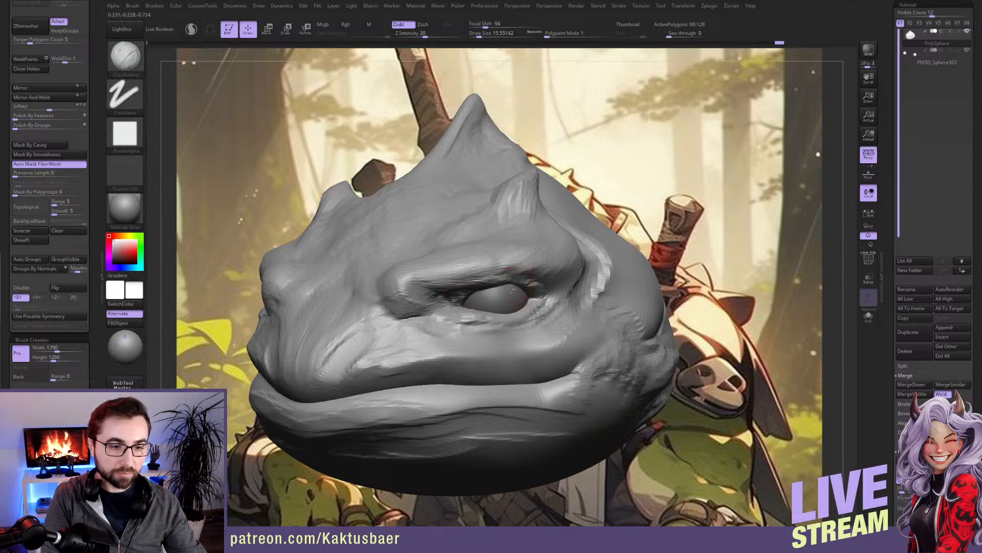
mouse_move(507, 293)
right_mouse_down()
mouse_move(526, 312)
mouse_move(530, 294)
mouse_move(538, 317)
right_mouse_up()
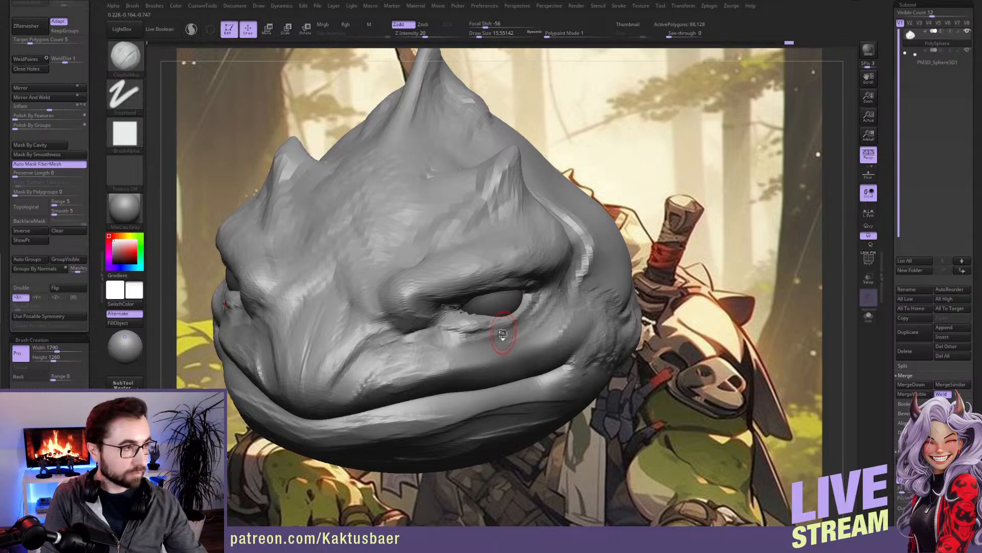
Step: Carve the crease below the lower eyelid and the nostril on the snout with DamStandard at a draw size of about 16
key("b")
key("d")
key("s")
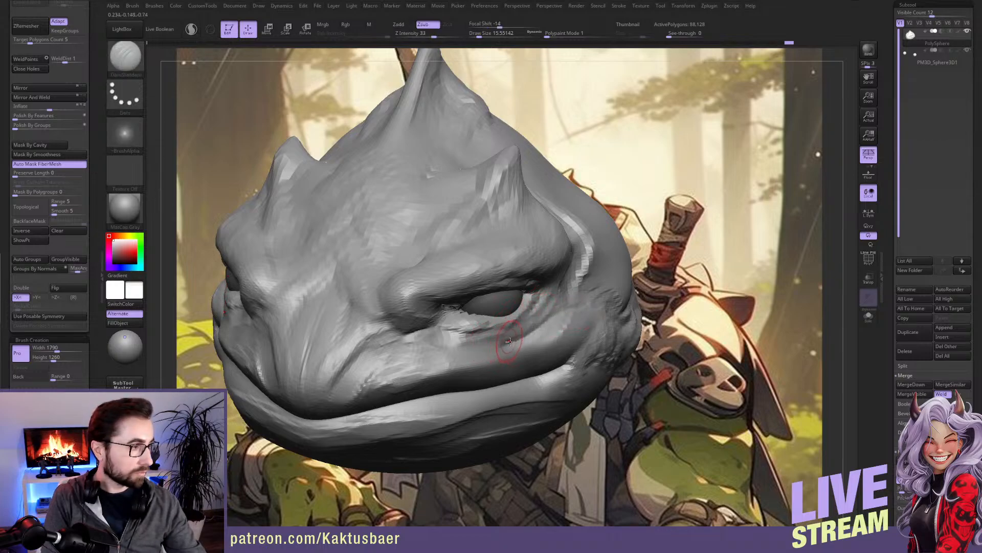
mouse_move(522, 337)
left_mouse_down()
mouse_move(446, 340)
mouse_move(490, 339)
left_mouse_up()
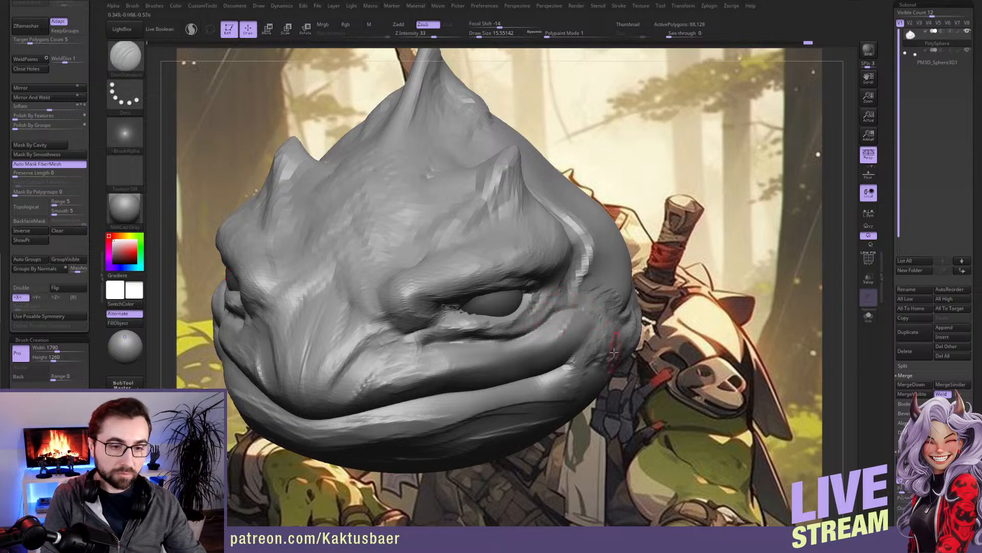
right_click_drag(520, 339, 564, 330, "alt")
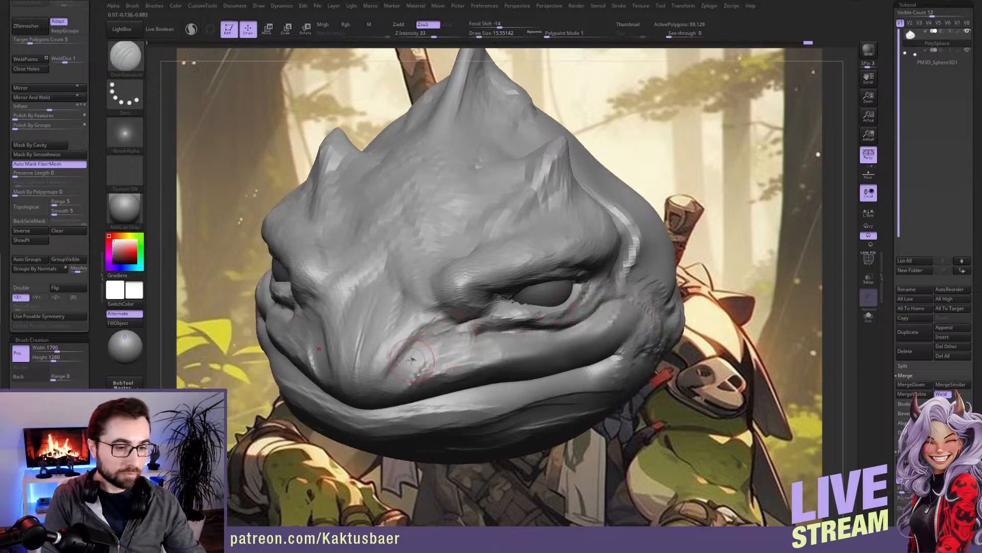
left_click_drag(420, 355, 401, 370)
mouse_move(401, 377)
right_mouse_down()
mouse_move(371, 374)
mouse_move(392, 353)
mouse_move(430, 360)
mouse_move(501, 324)
mouse_move(497, 345)
mouse_move(472, 336)
mouse_move(490, 339)
mouse_move(508, 319)
mouse_move(496, 344)
mouse_move(520, 326)
right_mouse_up()
Step: Build up the outer brow between the eye and the brow horn with ClayBuildup at a draw size of about 16
key("b")
key("c")
key("b")
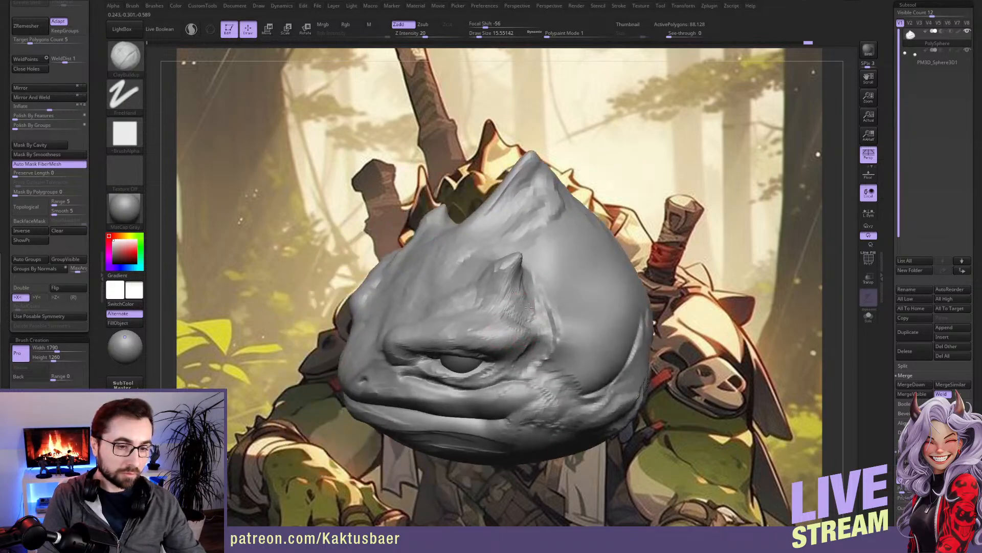
mouse_move(506, 325)
right_mouse_down()
mouse_move(523, 320)
mouse_move(507, 325)
right_mouse_up()
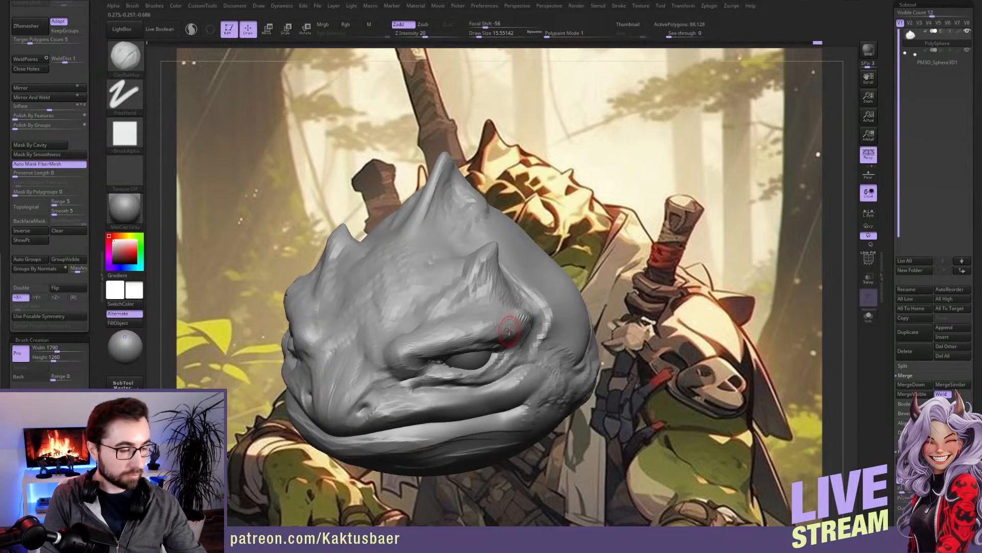
Step: Carve creases under the brow ridge and at the base of the brow horn with DamStandard at a draw size of about 20
key("b")
key("d")
key("s")
key("s")
left_click_drag(516, 321, 396, 354)
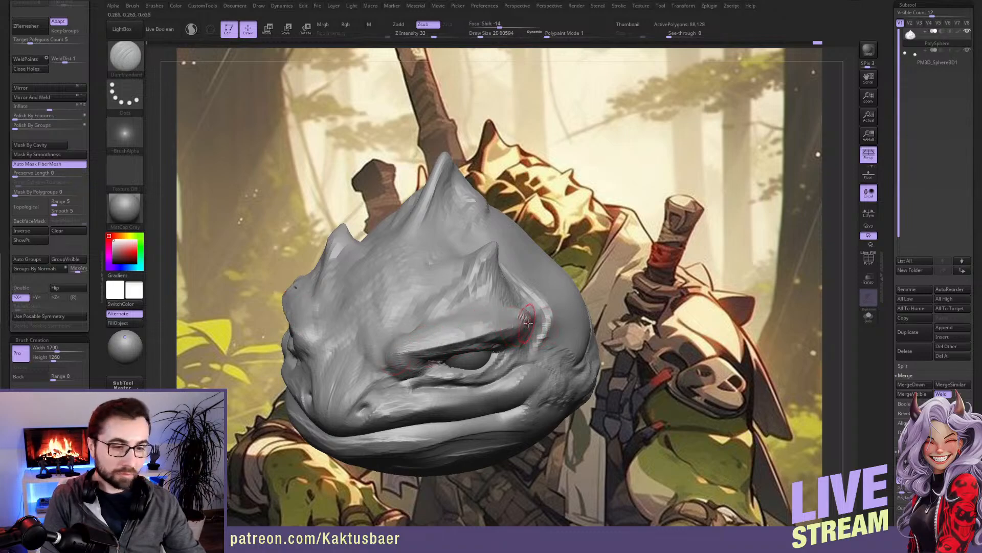
right_click_drag(482, 340, 489, 343, "alt")
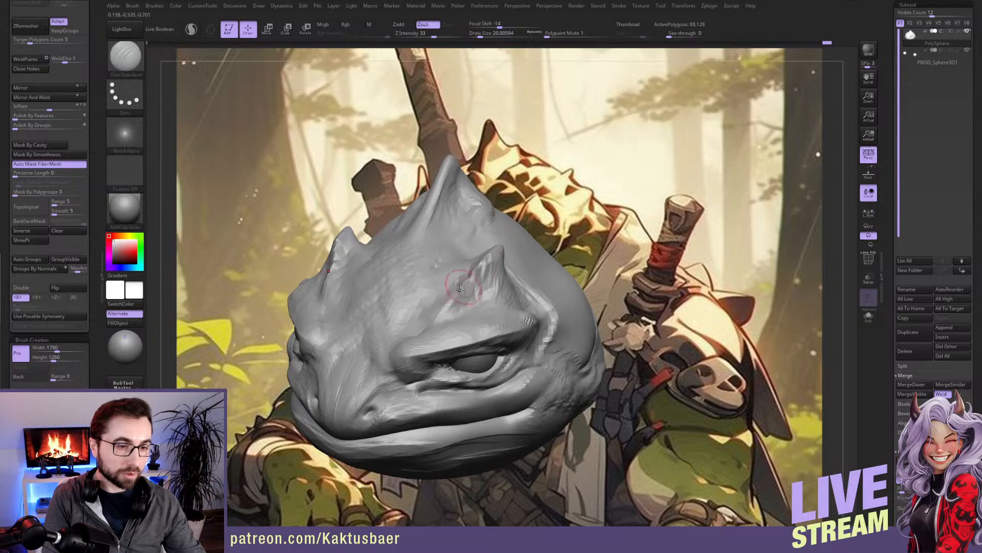
mouse_move(454, 304)
right_mouse_down("alt")
mouse_move(461, 326)
mouse_move(466, 270)
right_mouse_up("alt")
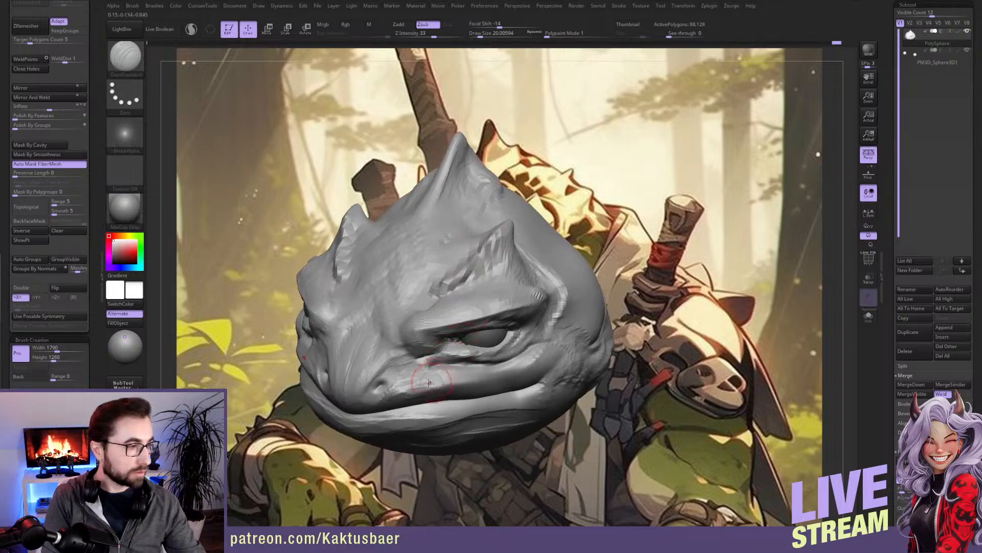
Step: Mask the upper head so that only the lower lip and jaw area stays editable
right_click_drag(436, 372, 482, 310, "ctrl")
key("w")
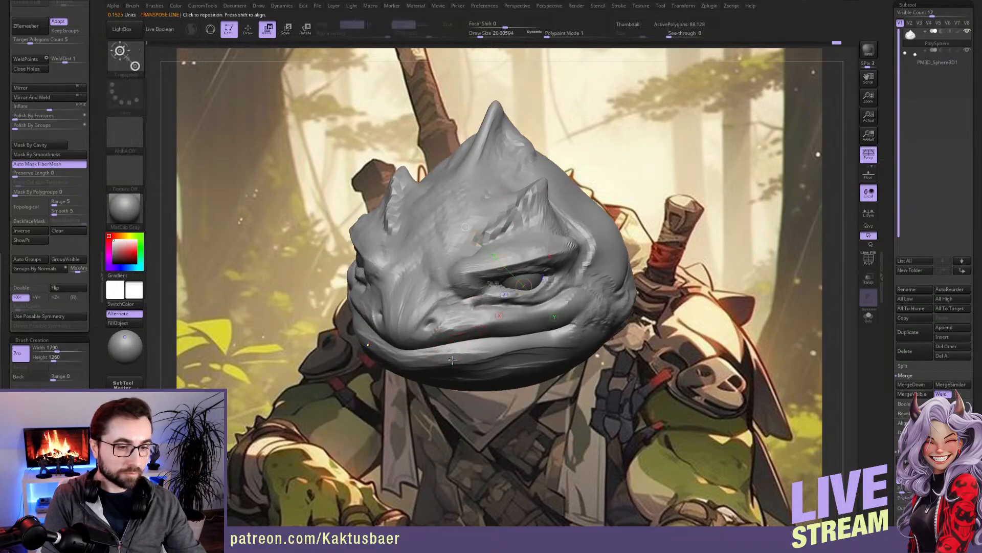
left_click(433, 360, "ctrl")
key("q")
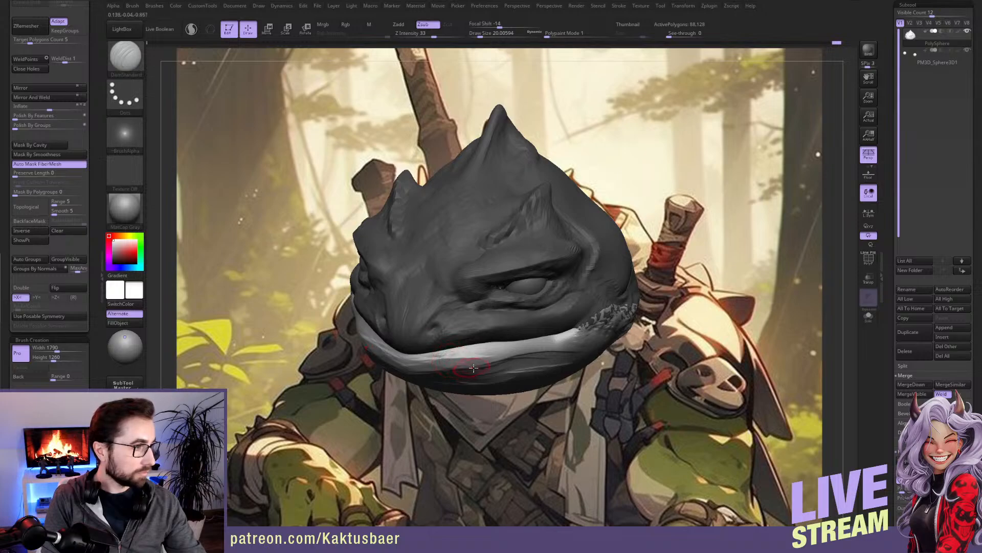
Step: Reshape the unmasked lower lip and jaw with the Move brush at a draw size of about 30
key("b")
key("m")
key("v")
key("s")
left_click_drag(417, 366, 421, 367)
right_click_drag(441, 386, 410, 360)
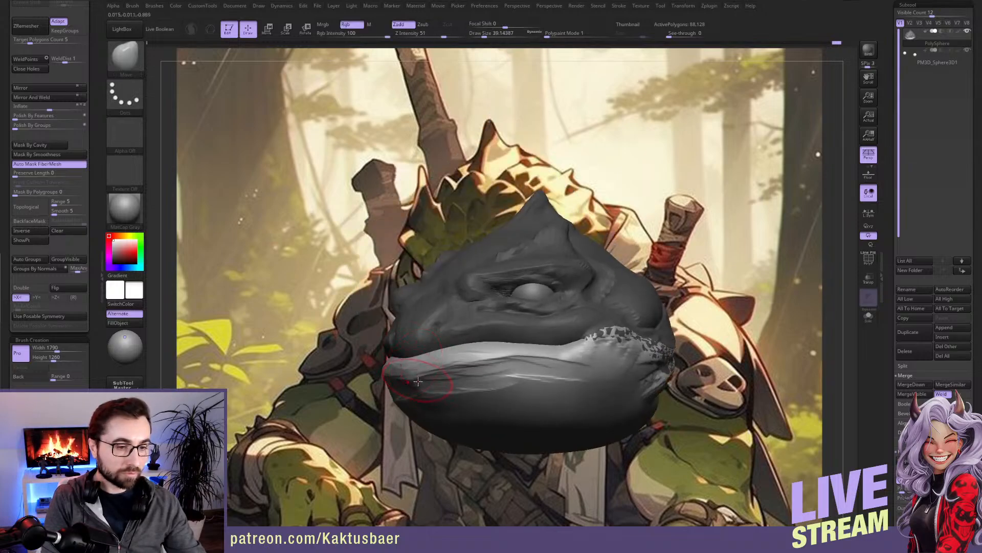
Step: Define the lower lip edge with DamStandard at a draw size of about 35, and build up its volume with ClayBuildup
key("b")
key("d")
key("s")
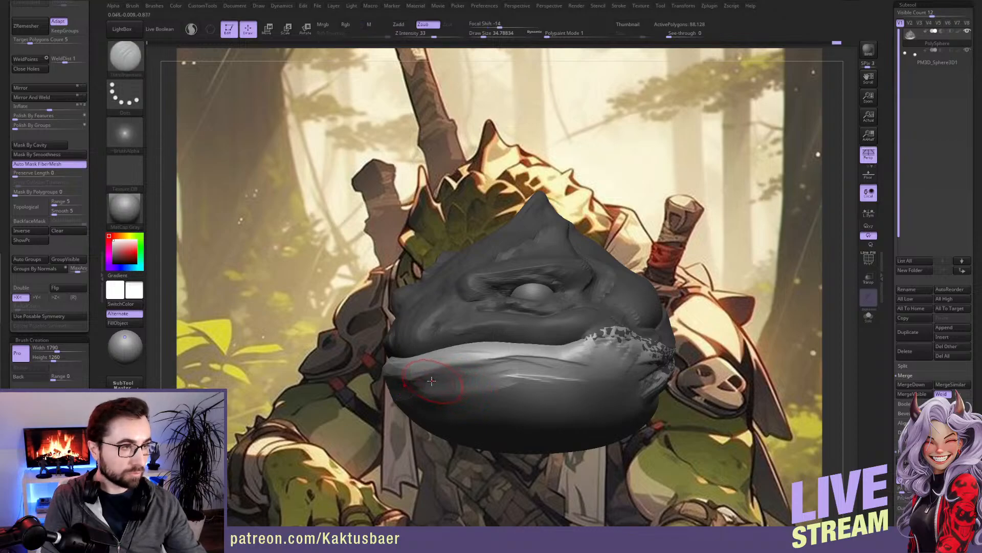
key("b")
key("c")
key("b")
mouse_move(429, 374)
right_mouse_down()
mouse_move(410, 387)
mouse_move(474, 360)
mouse_move(445, 356)
mouse_move(479, 360)
right_mouse_up()
Step: Adjust the lower lip's contour with the Move brush at draw sizes of about 35 to 46, and clear the mask
key("b")
key("m")
key("v")
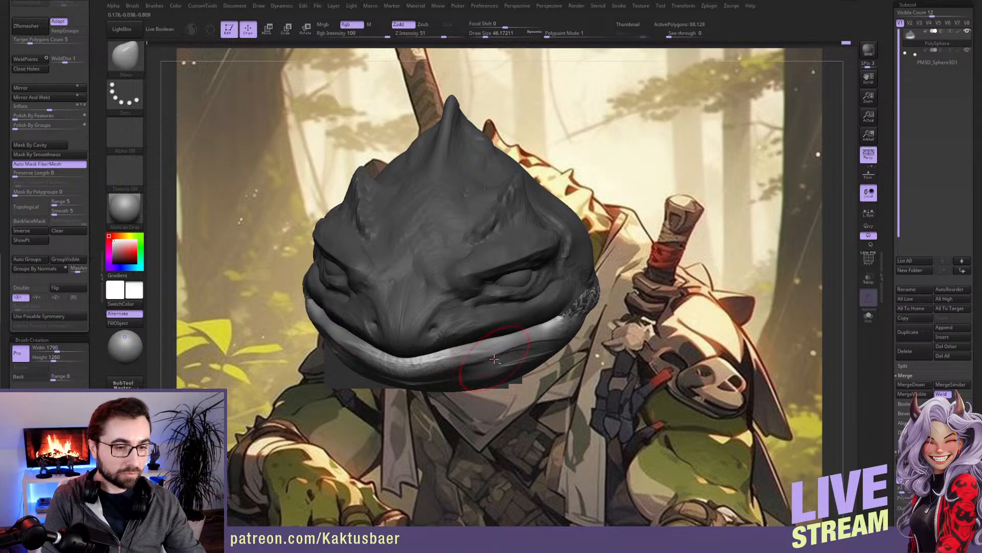
right_click_drag(494, 360, 424, 385)
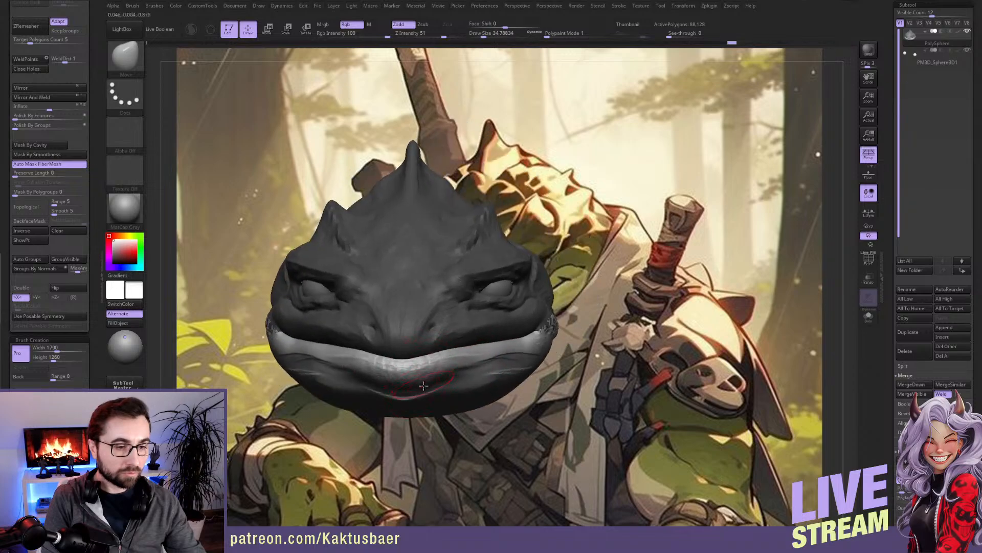
mouse_move(433, 383)
right_mouse_down()
mouse_move(439, 394)
mouse_move(501, 352)
right_mouse_up()
left_click_drag(694, 287, 705, 284, "ctrl")
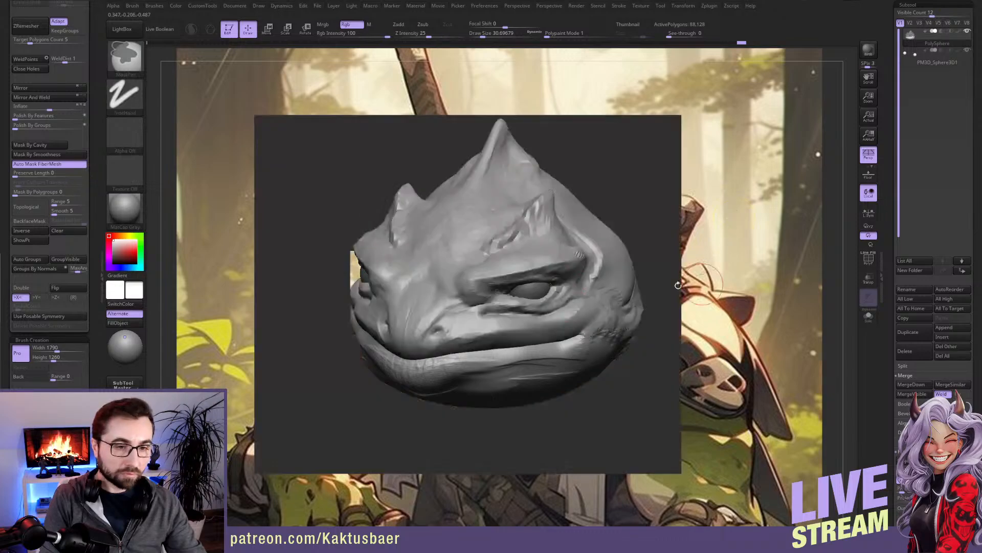
Step: Restore the saved reference view and adjust the inner eye corner with Move at draw sizes of about 18 to 27
right_click_drag(595, 278, 581, 296)
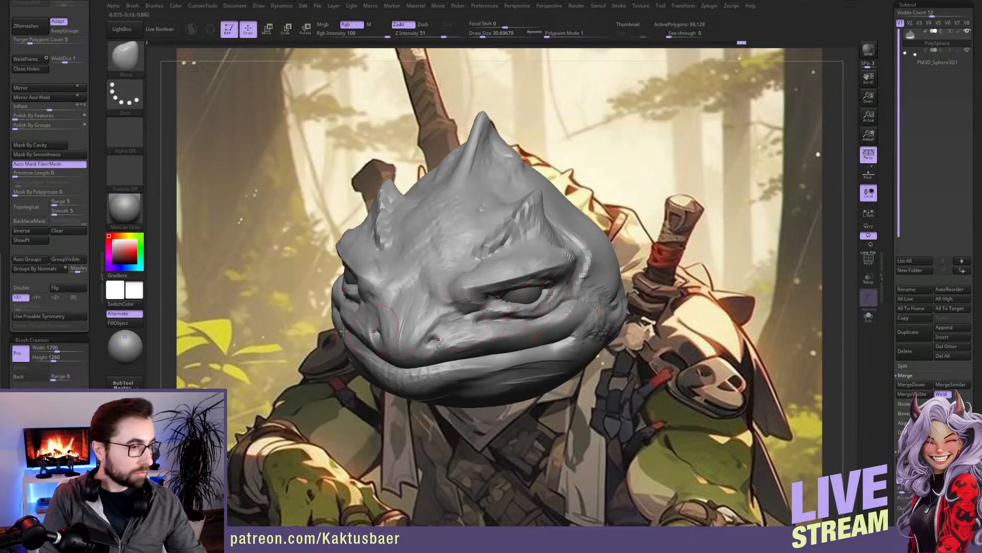
scroll(95, 345, "down", 6)
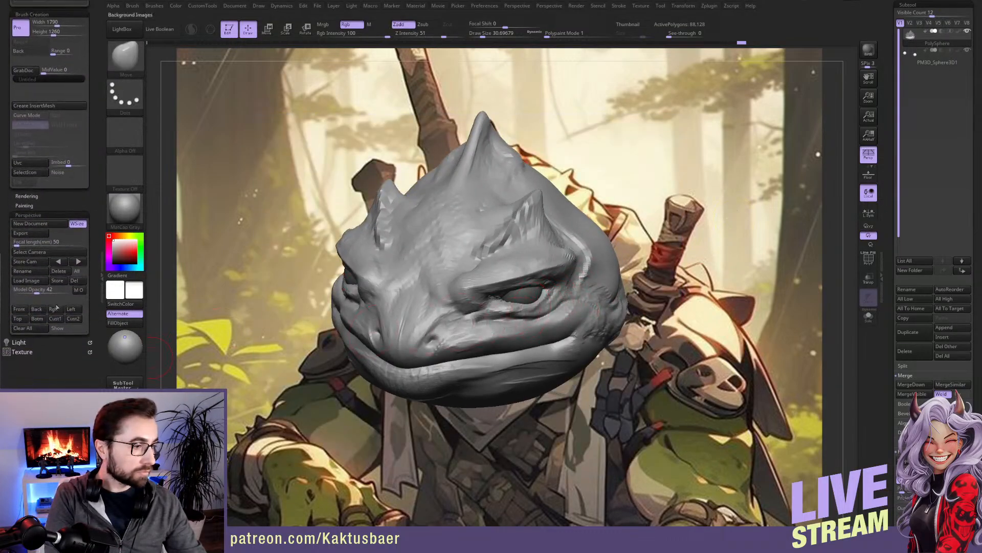
left_click(40, 319)
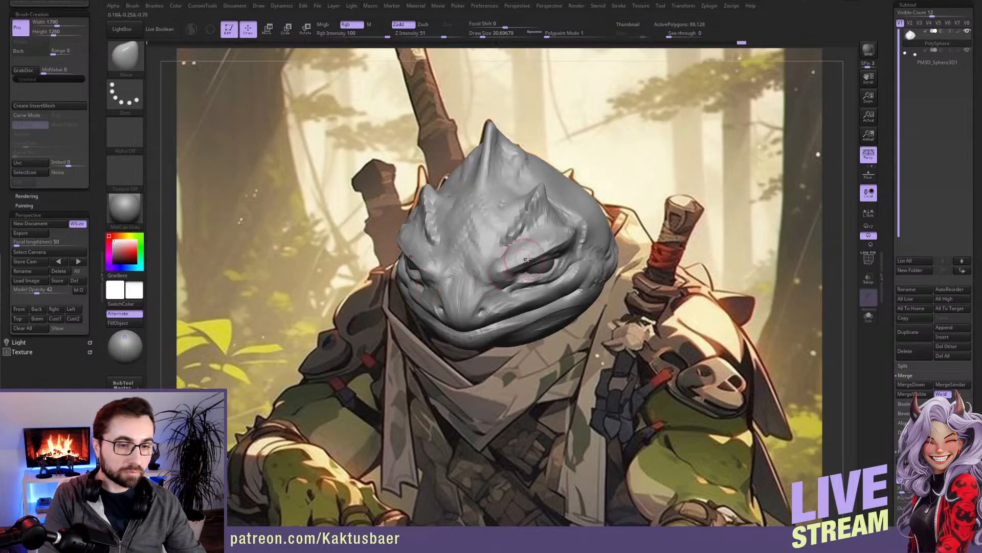
key("bracketleft")
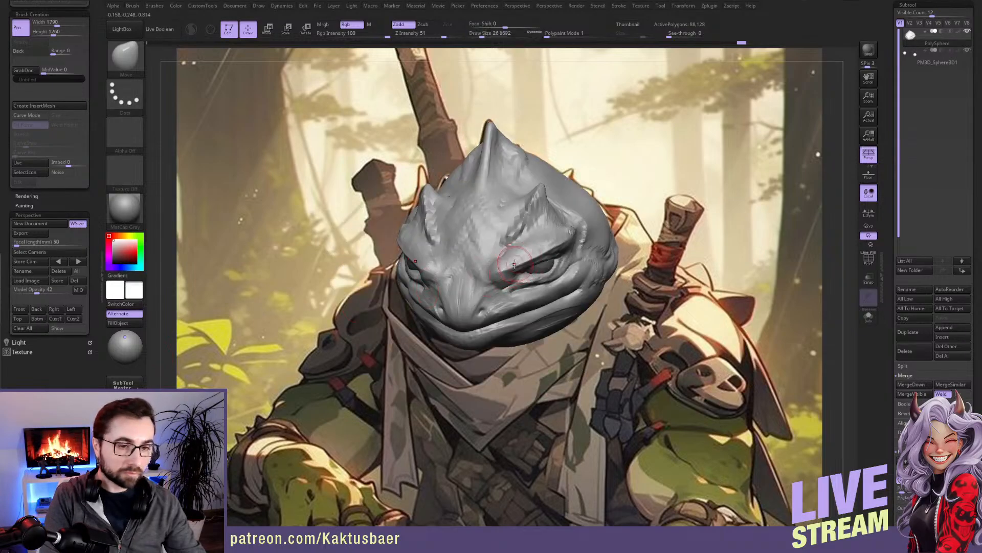
key("shift")
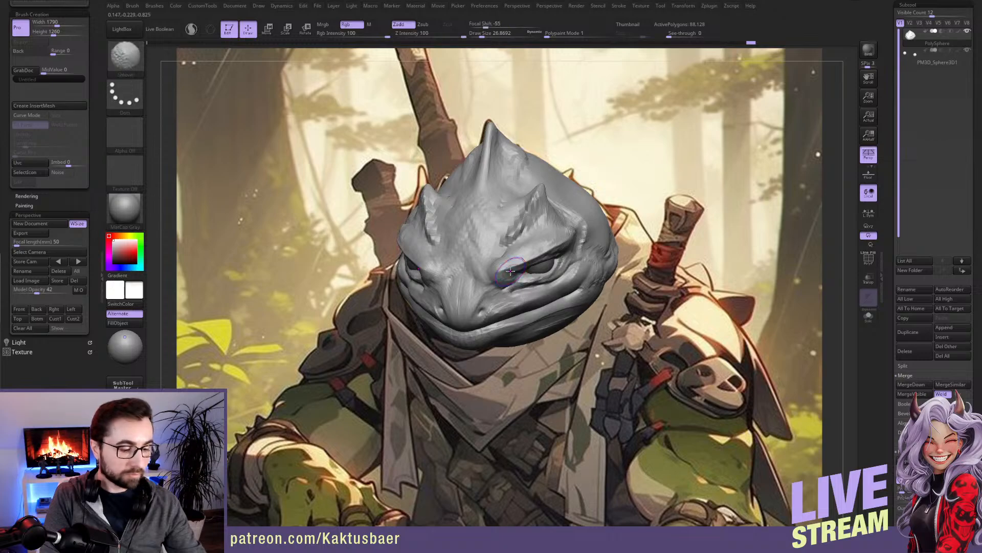
key("s")
left_click_drag(512, 269, 508, 269)
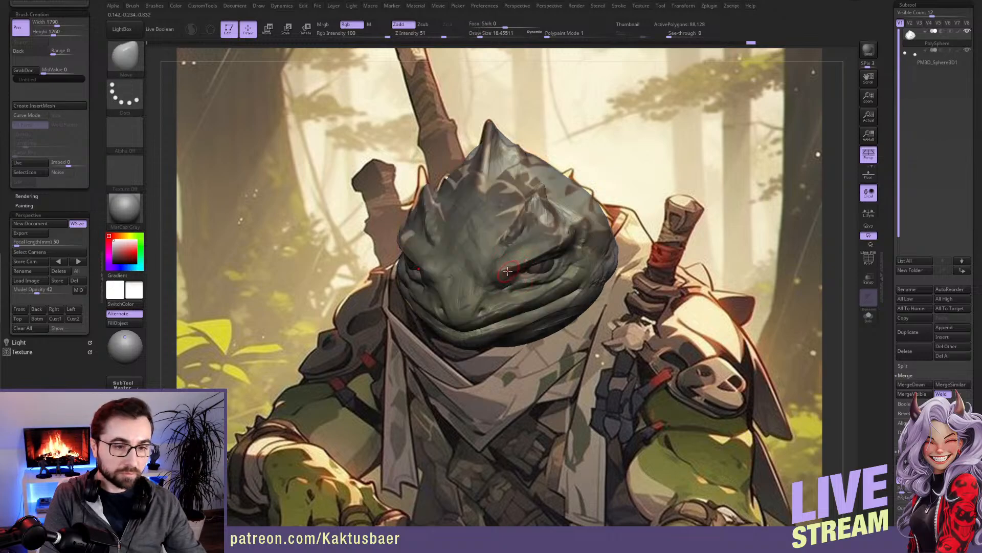
Step: Match the inner brow and eye corner to the reference with Move at draw sizes of about 29 to 39
key("bracketright")
key("bracketright")
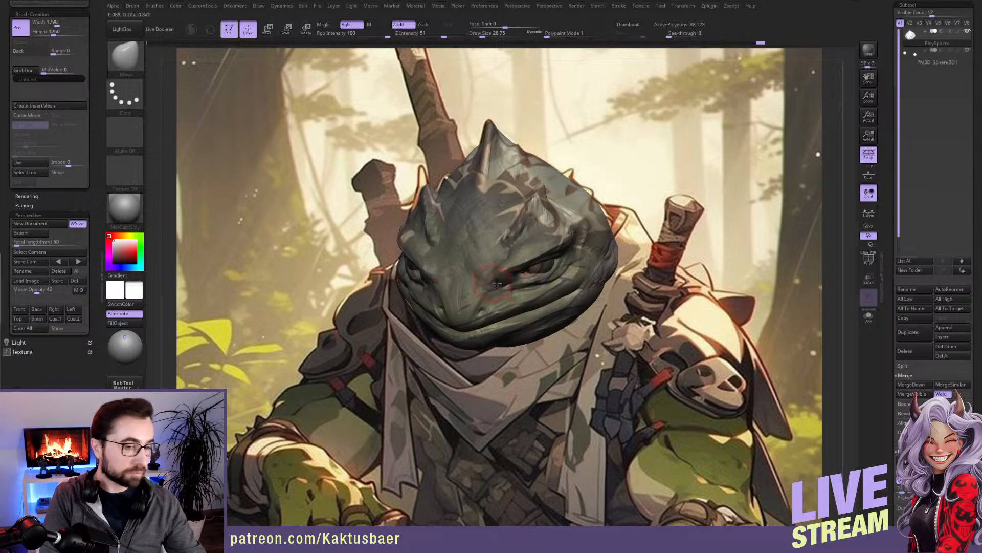
left_click(61, 319)
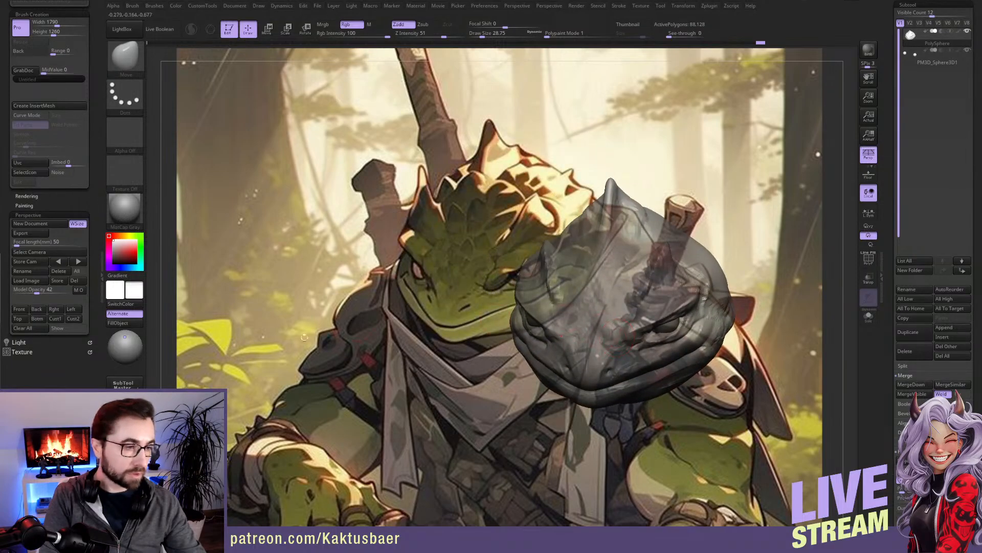
left_click(62, 319)
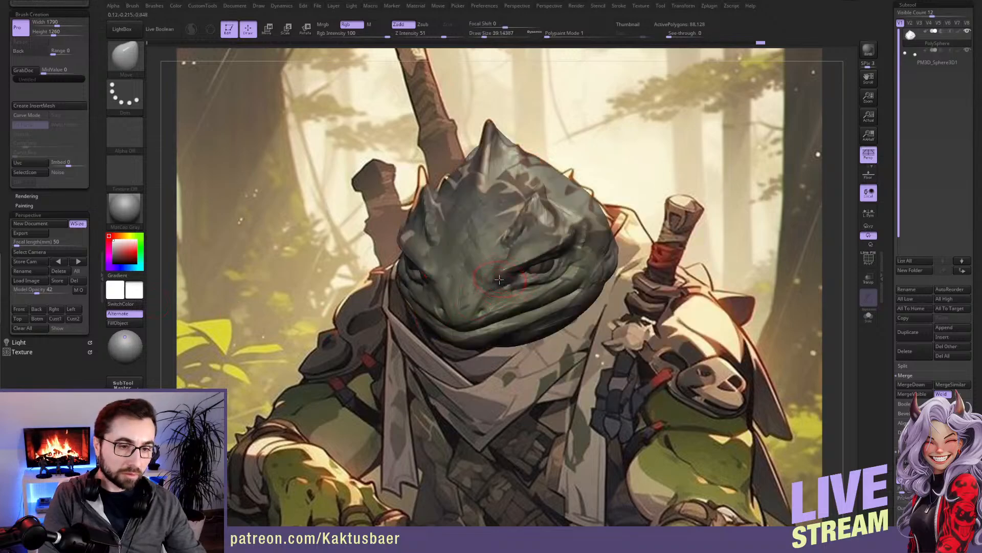
key("s")
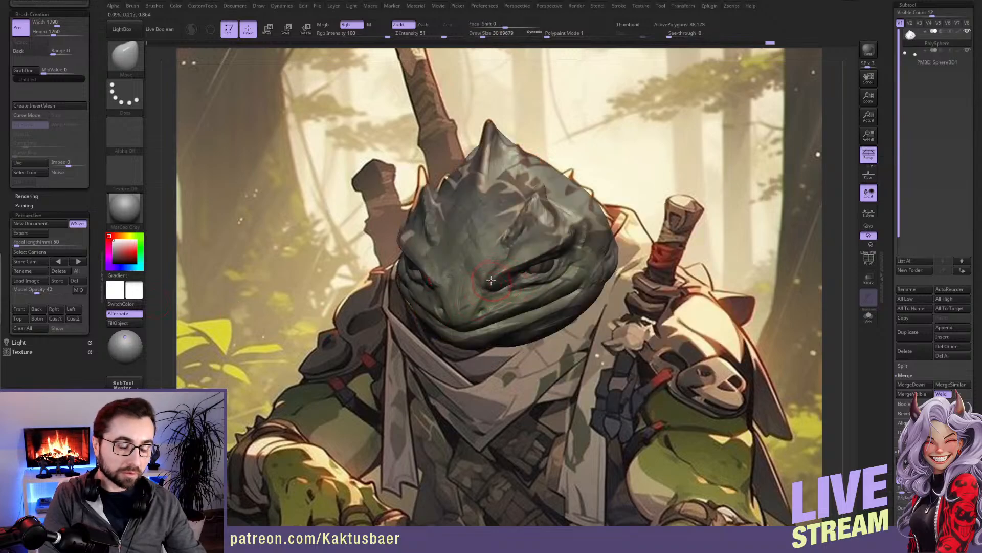
key("bracketright")
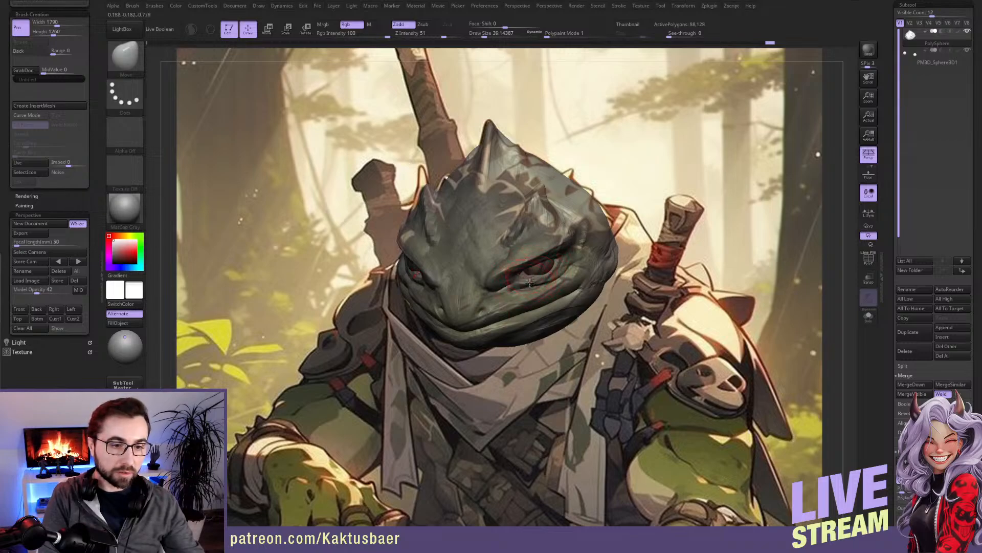
Step: Reshape the area around the eye with Move at draw sizes of about 39 to 49, and return to the saved custom view
key("bracketright")
right_click_drag(552, 267, 512, 269)
key("bracketright")
left_click_drag(532, 269, 527, 272)
key("shift+Left")
key("bracketleft")
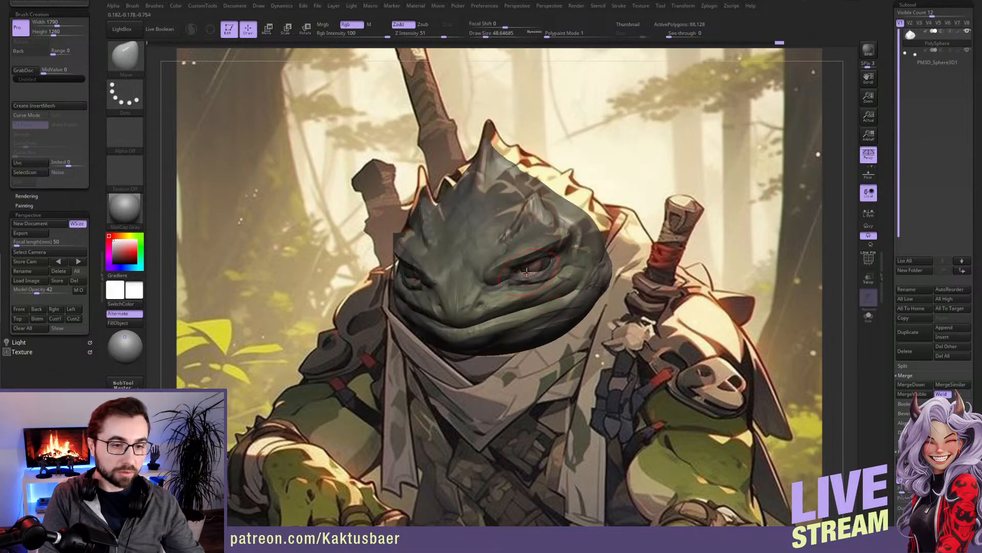
left_click(56, 320)
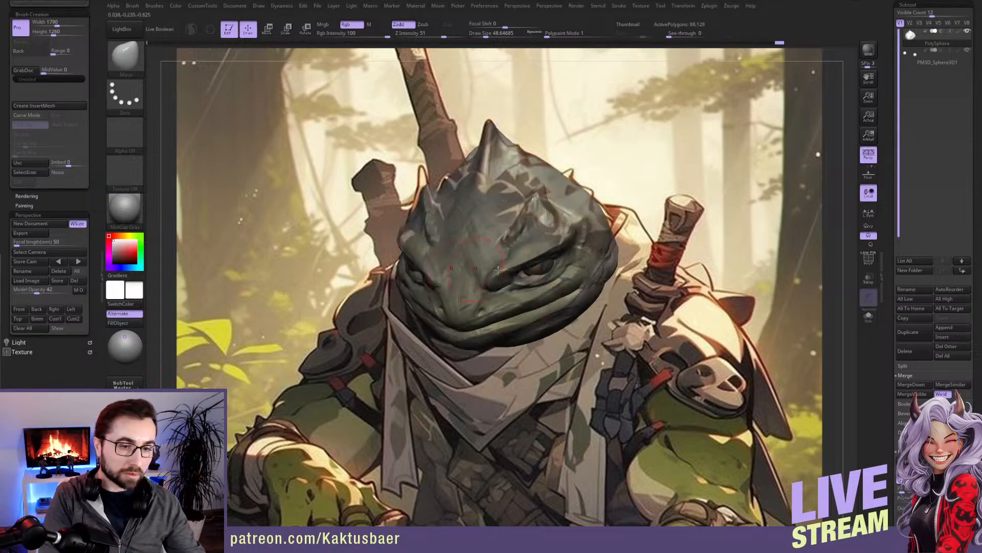
Step: Select the eyeball subtool, isolate it and reposition the eyeballs over the reference's eyes, and show the head again
left_click(546, 267, "alt")
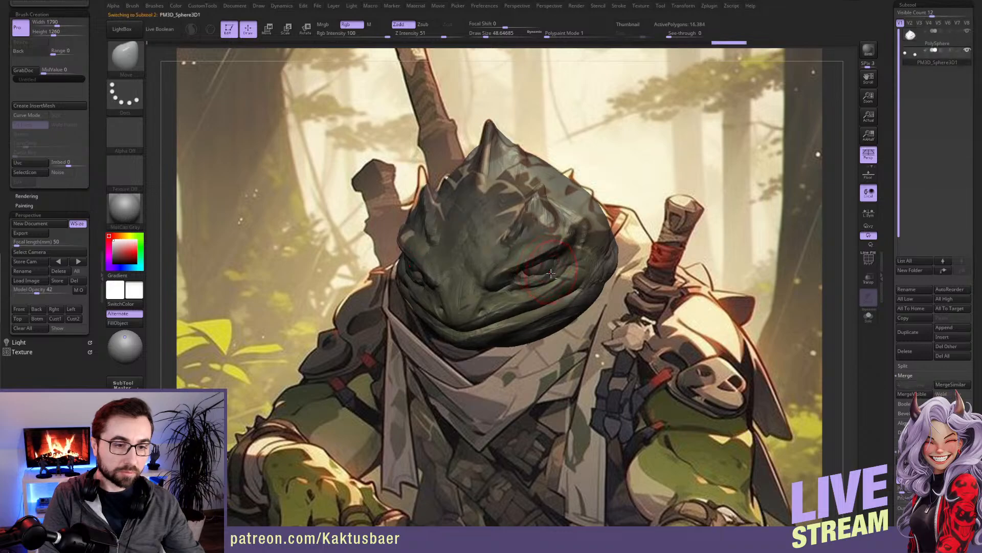
key("alt+s")
key("w")
mouse_move(536, 259)
left_mouse_down()
mouse_move(549, 248)
mouse_move(537, 258)
left_mouse_up()
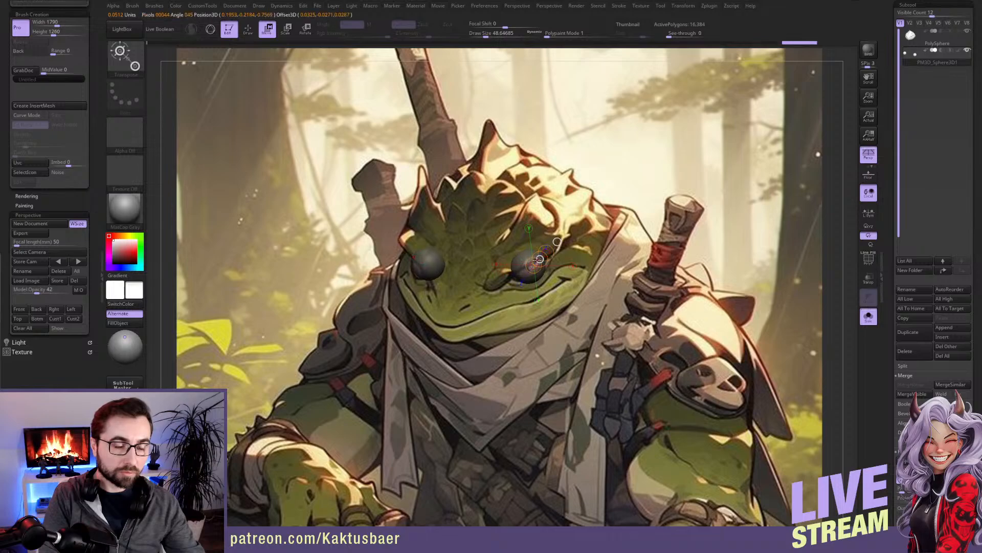
key("alt+s")
key("q")
Step: Select the head subtool and fit the eyelids around the repositioned eyeballs with Move at a draw size of about 25
left_click(561, 275, "alt")
key("s")
left_click_drag(555, 274, 557, 273)
right_click_drag(584, 271, 549, 261)
left_click_drag(552, 260, 539, 275)
key("s")
right_click_drag(512, 274, 534, 275)
left_click_drag(523, 274, 528, 265)
key("s")
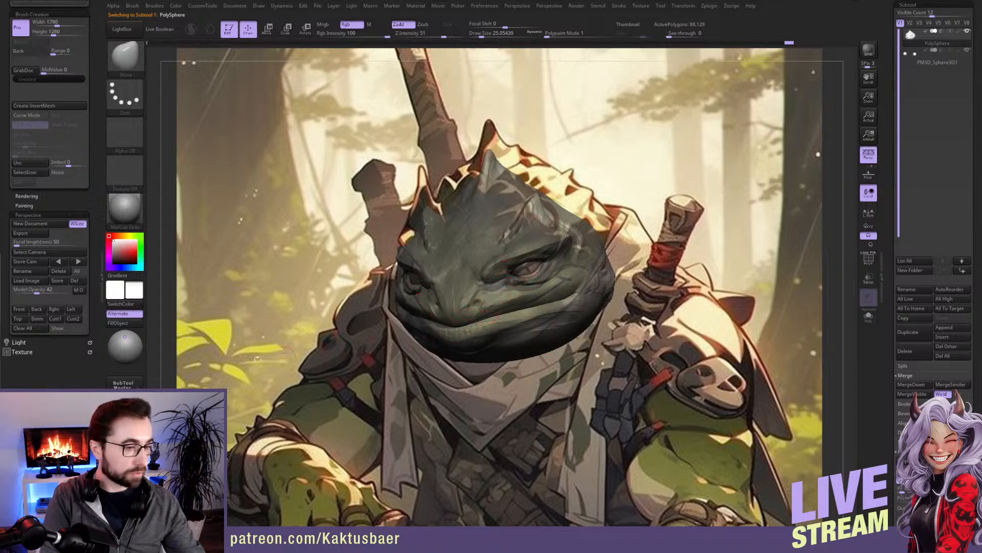
Step: Refine the snout, outer brow and cheek outline against the reference with Move at a draw size of about 39
right_click_drag(483, 312, 502, 317)
key("s")
left_click_drag(473, 317, 477, 318)
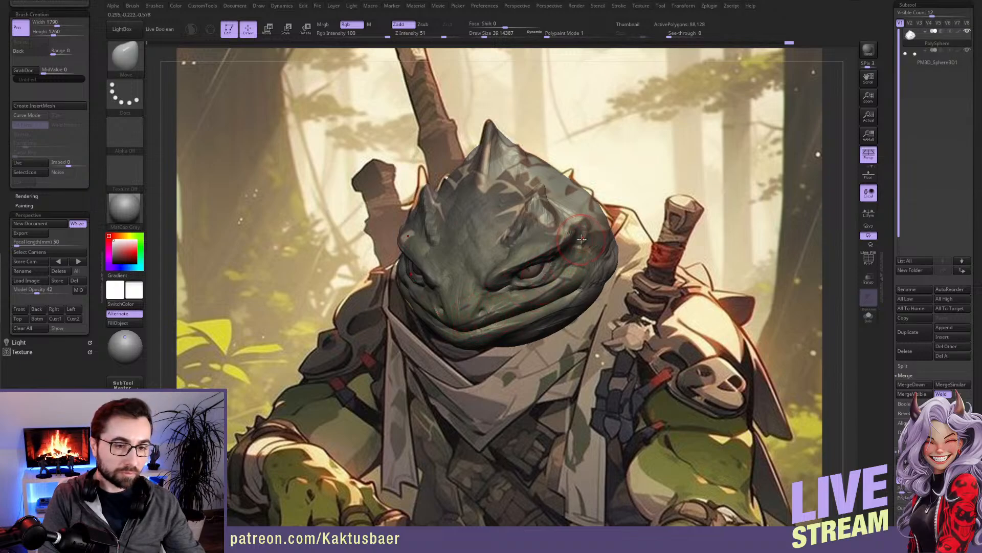
right_click_drag(598, 237, 597, 243)
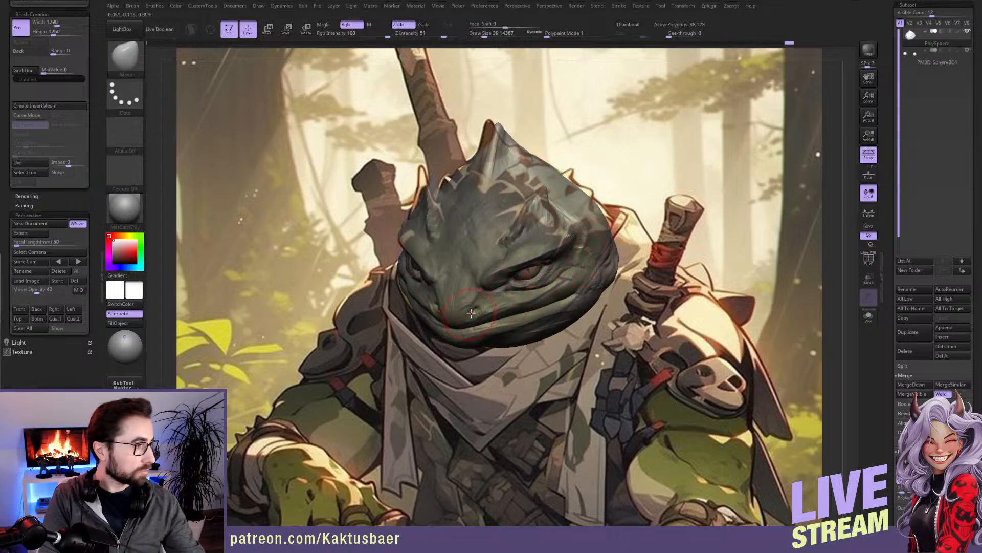
right_click_drag(595, 255, 592, 251, "shift")
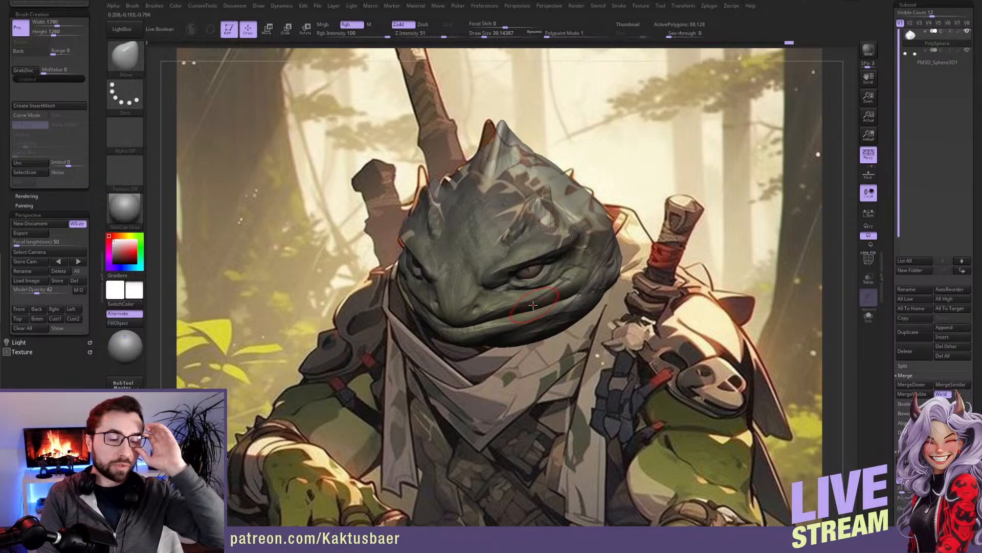
Step: Adjust the snout and front of the mouth with Move at draw sizes of about 59 to 77, and restore the saved custom view
key("bracketright")
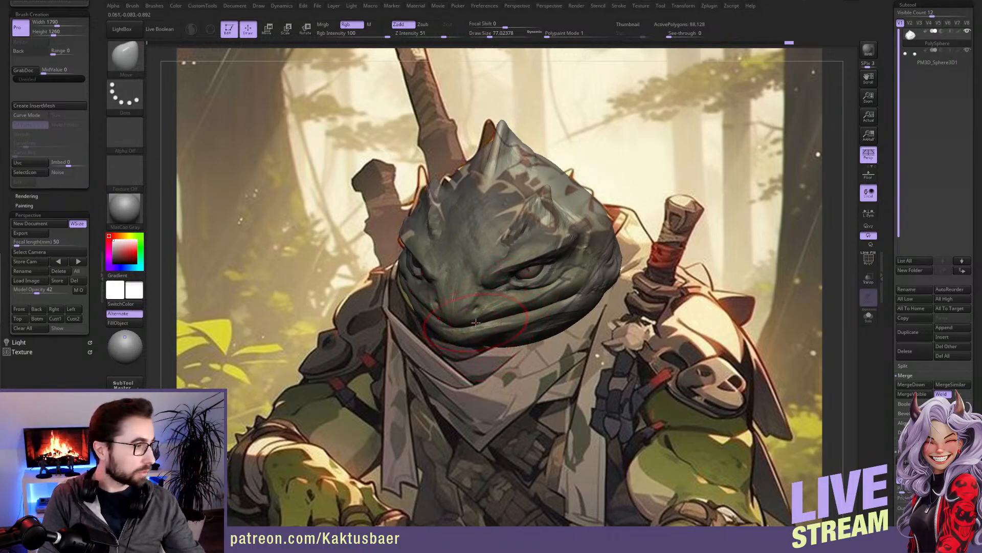
left_click_drag(480, 318, 469, 324)
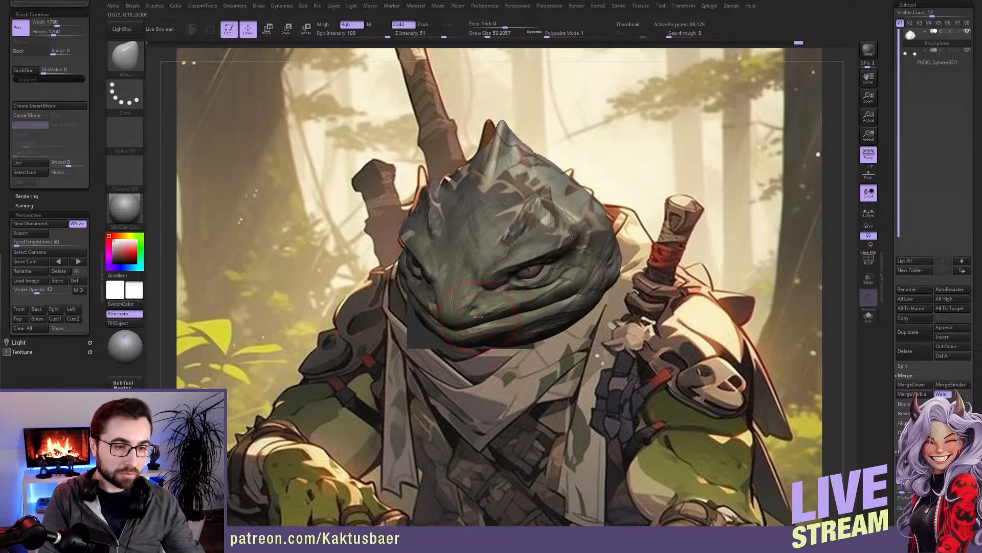
key("bracketright")
key("bracketright")
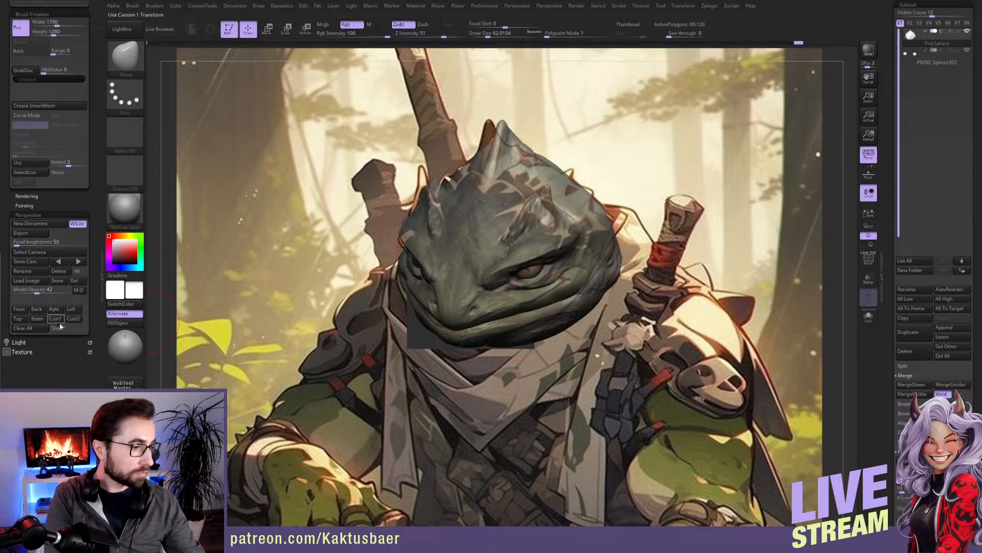
left_click(28, 328)
left_click(479, 145)
left_click(58, 319)
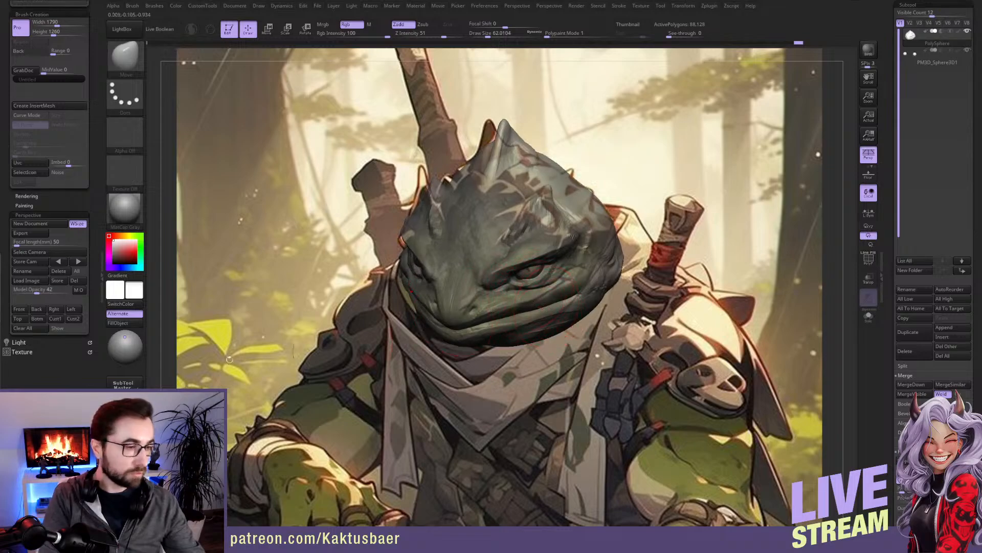
left_click(66, 319)
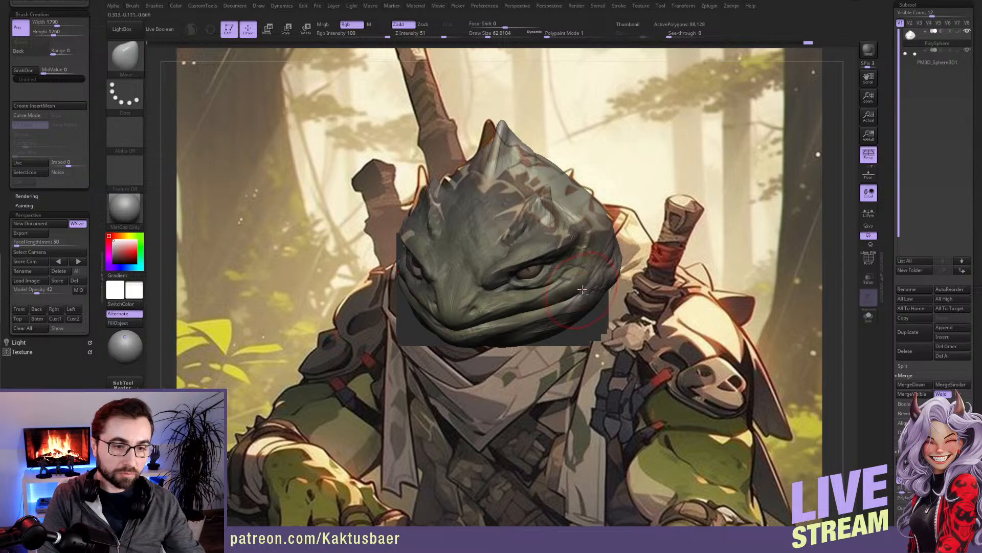
Step: Reshape the side of the mouth and lower cheek with Move, using a draw size of about 51 for the finer adjustment
key("bracketright")
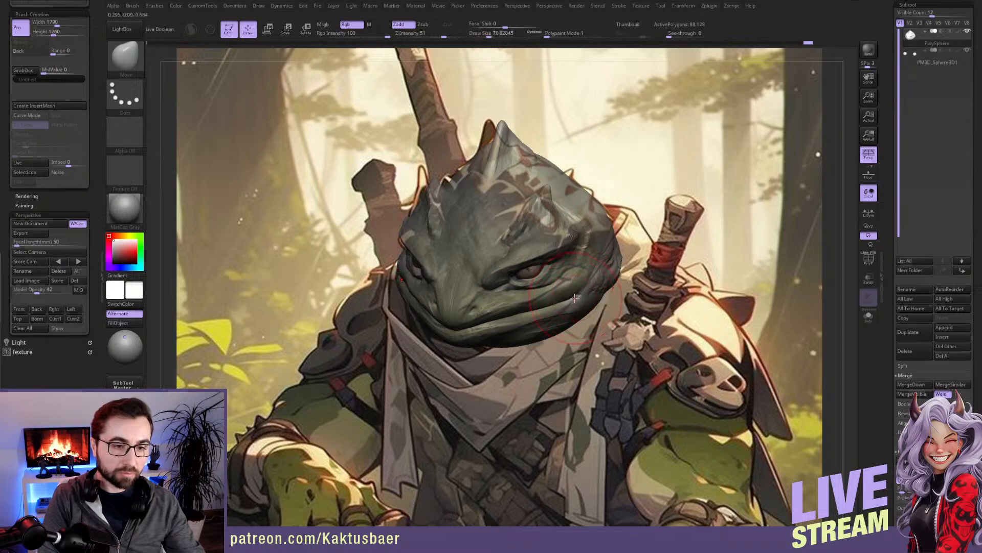
key("bracketleft")
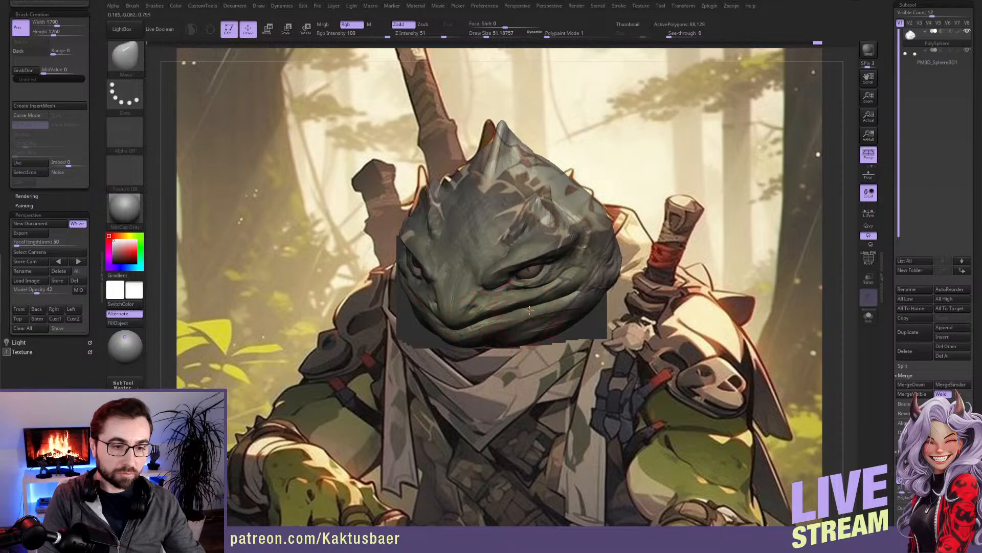
mouse_move(573, 292)
left_mouse_down()
mouse_move(571, 284)
mouse_move(542, 292)
left_mouse_up()
key("s")
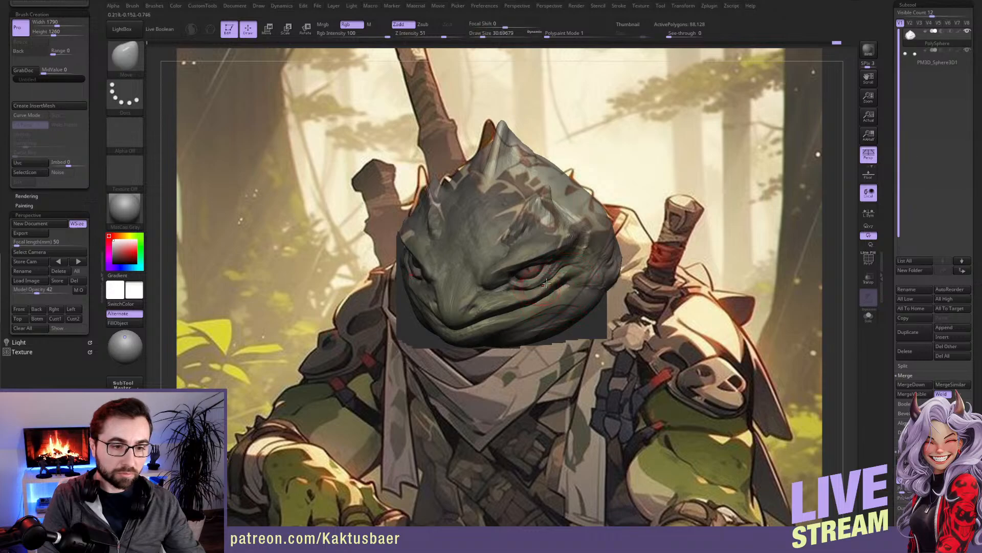
Step: Refine the cheek below and behind the eye with the Move brush, starting at a draw size of about 31
mouse_move(592, 260)
left_mouse_down()
mouse_move(607, 292)
mouse_move(581, 312)
mouse_move(550, 300)
mouse_move(577, 277)
left_mouse_up()
key("s")
key("s")
key("s")
key("s")
mouse_move(609, 293)
right_mouse_down()
mouse_move(578, 276)
mouse_move(582, 267)
right_mouse_up()
key("s")
mouse_move(573, 303)
left_mouse_down()
mouse_move(519, 331)
mouse_move(583, 327)
mouse_move(618, 307)
left_mouse_up()
Step: Build up the lower cheek and jaw with ClayBuildup, reducing the draw size to about 39, and restore the saved custom view
key("b")
key("c")
key("b")
right_click_drag(588, 291, 603, 307)
key("s")
left_click_drag(603, 307, 601, 307)
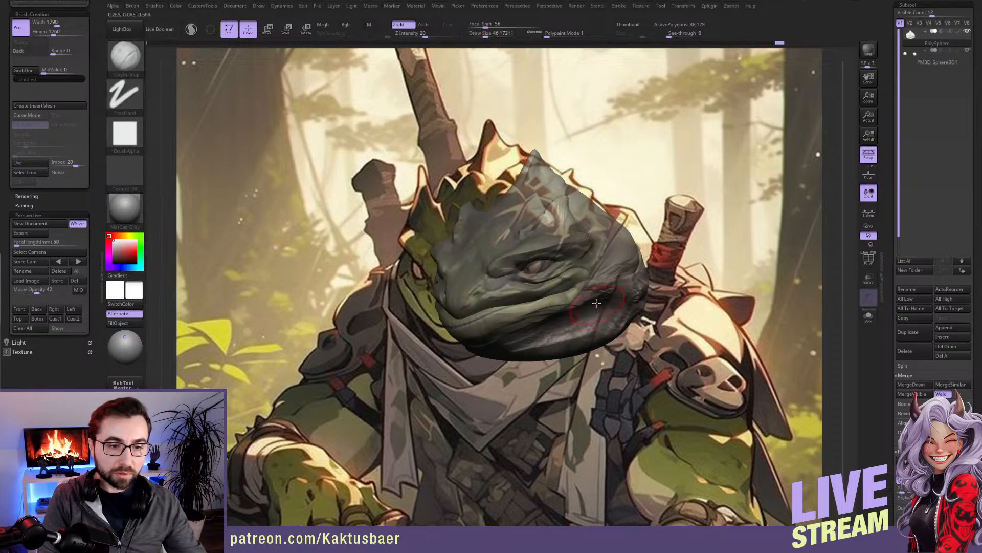
right_click_drag(589, 307, 583, 300)
key("s")
left_click_drag(583, 300, 581, 300)
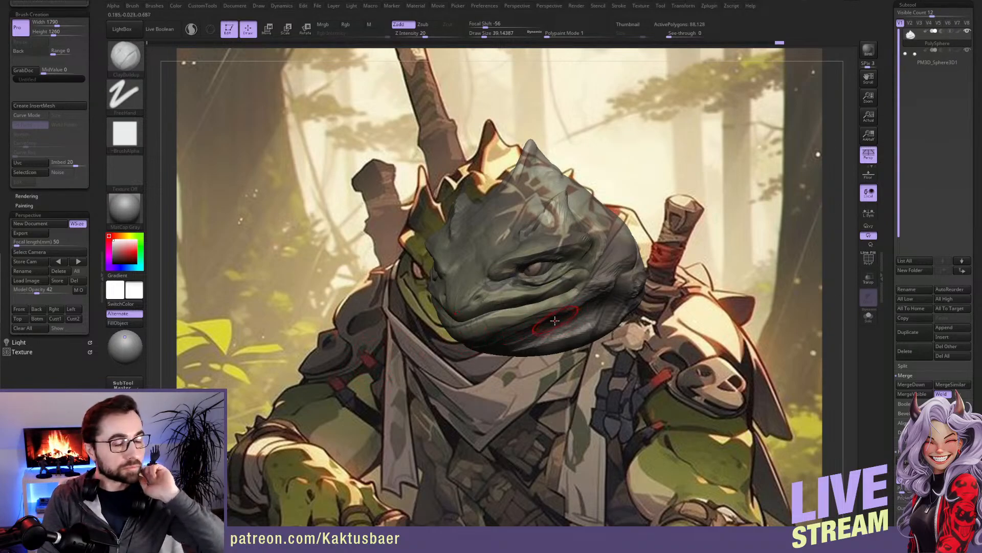
right_click_drag(557, 307, 736, 307, "alt")
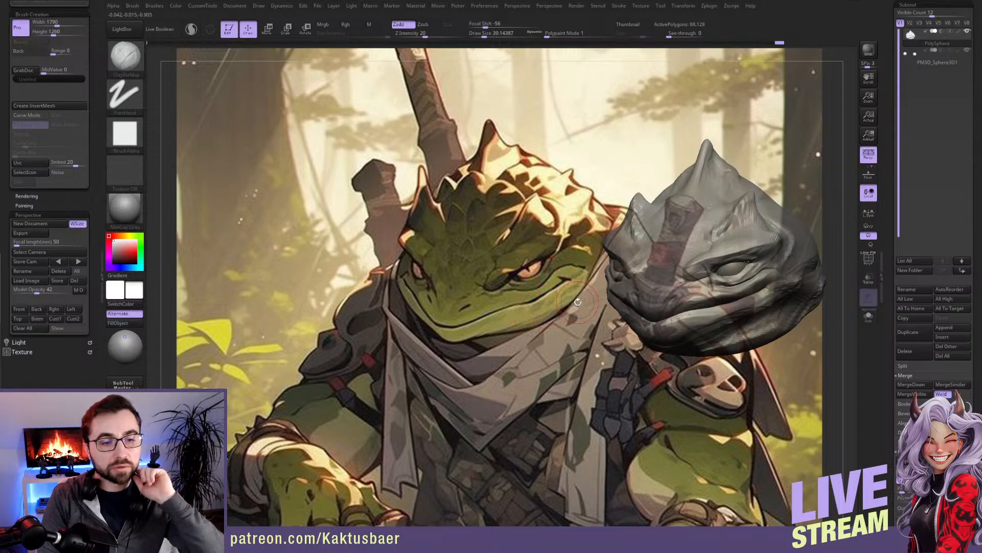
left_click(55, 319)
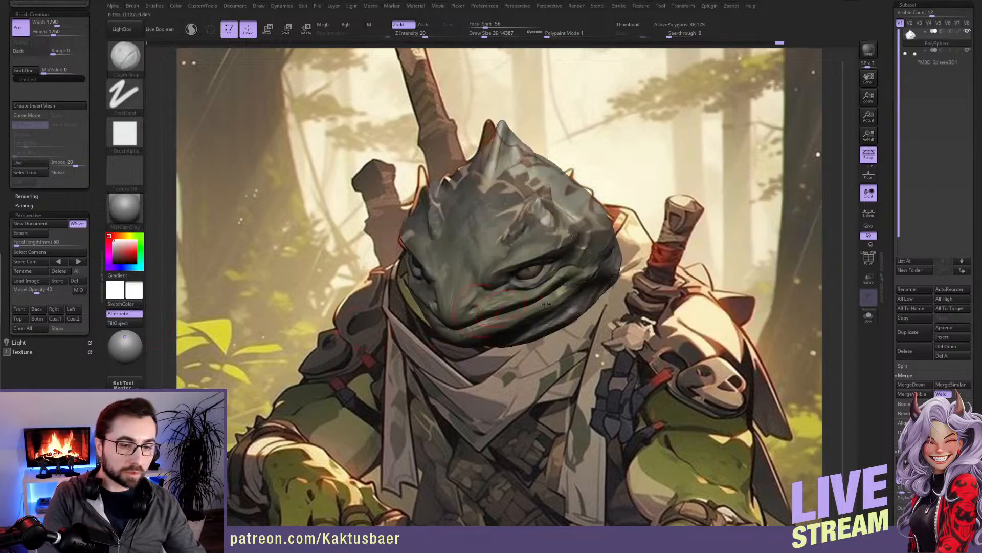
Step: Reshape the mouth line and lower jaw against the reference with Move at draw sizes of about 49 and 41
key("s")
left_click_drag(574, 290, 571, 289)
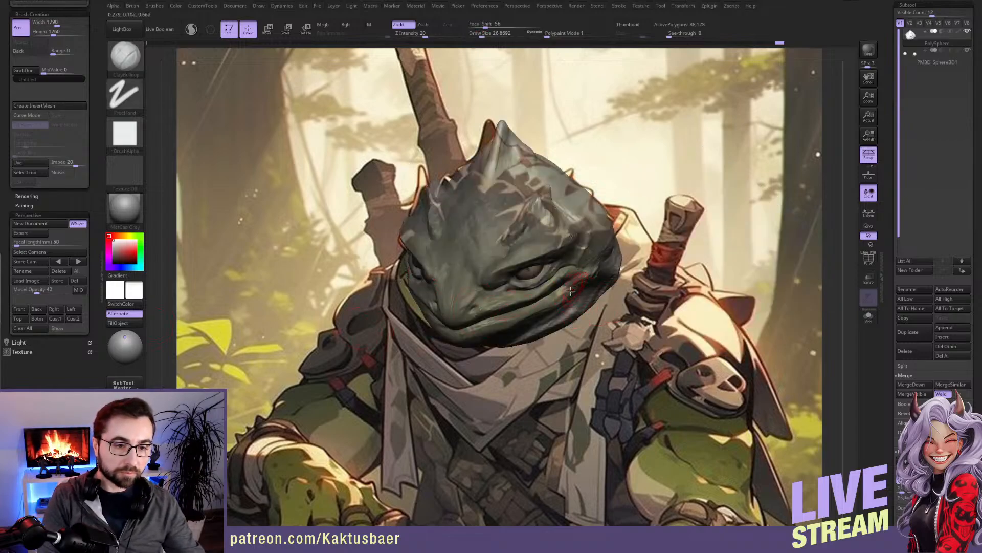
key("3")
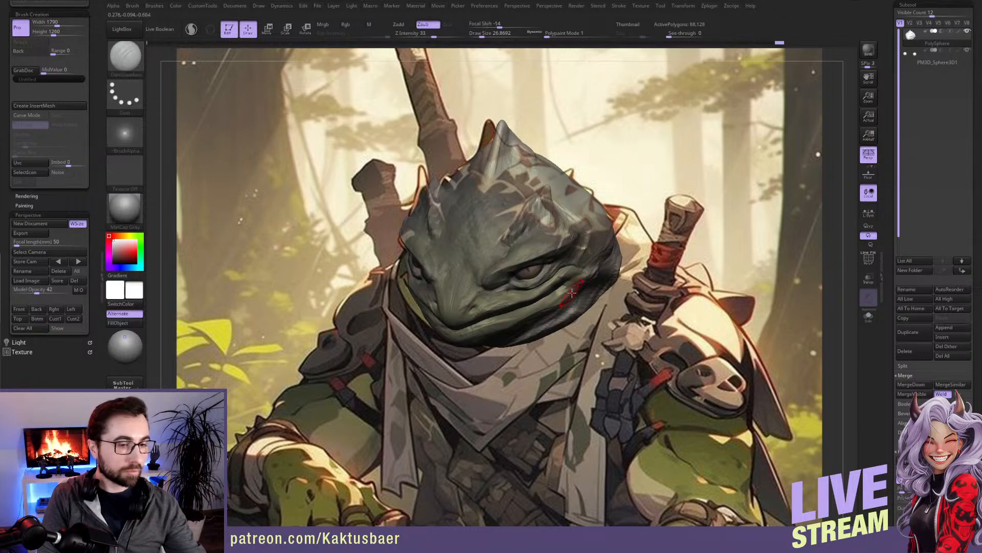
key("4")
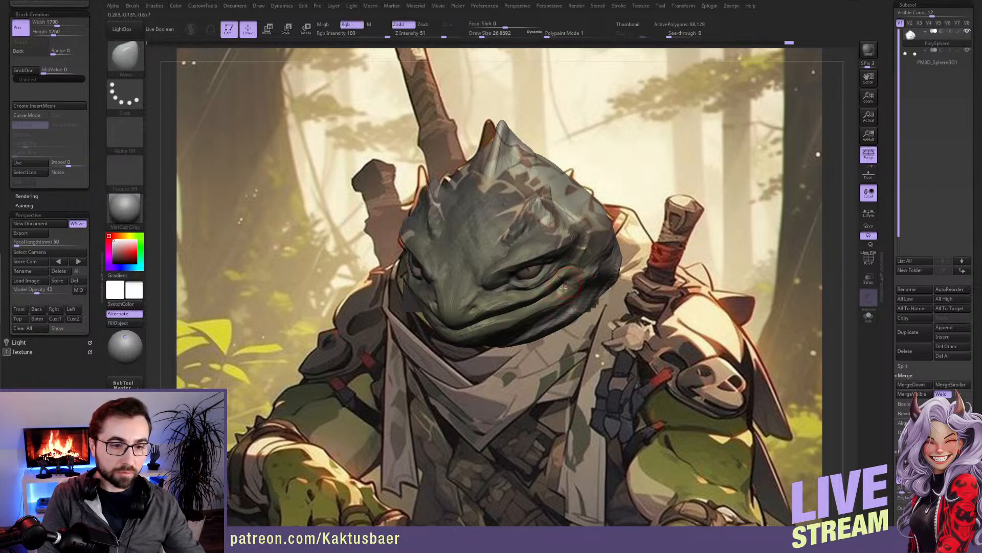
key("s")
left_click_drag(565, 319, 578, 320)
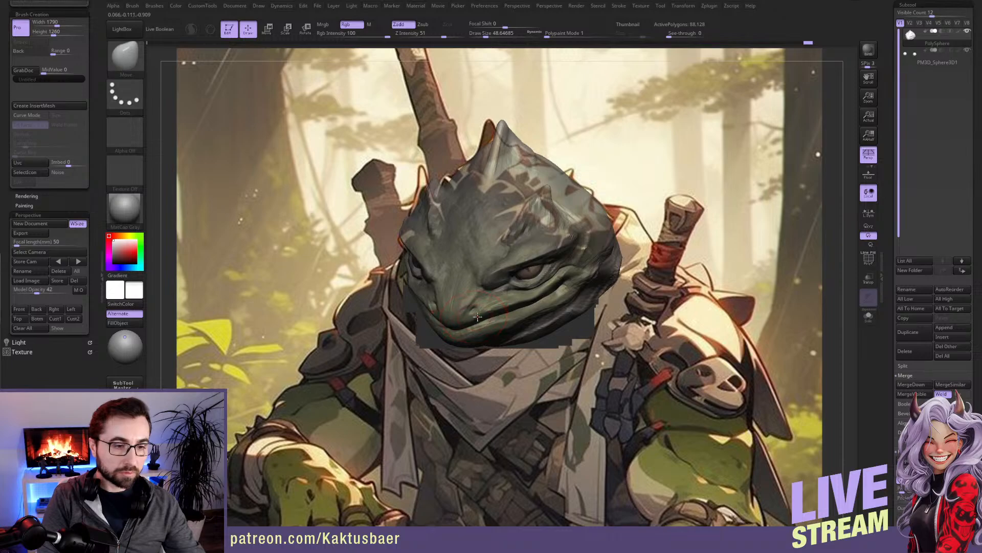
key("s")
left_click_drag(470, 328, 504, 304)
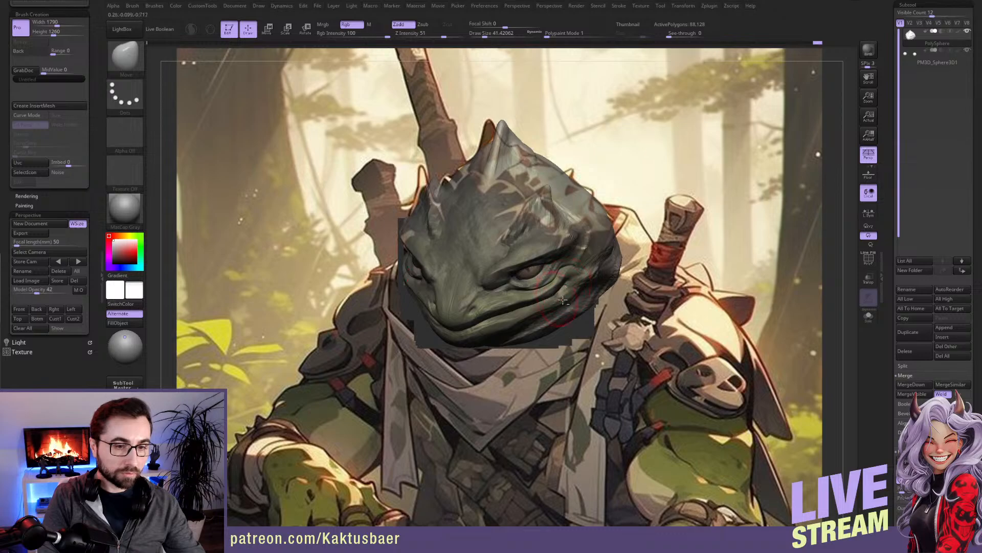
Step: Mask the eye area with a Lasso stroke, invert the mask, and adjust the eye area with Move at a draw size of about 27
mouse_move(574, 279)
right_mouse_down()
mouse_move(593, 277)
mouse_move(573, 269)
mouse_move(599, 284)
mouse_move(562, 296)
mouse_move(543, 281)
mouse_move(560, 297)
mouse_move(551, 298)
mouse_move(535, 279)
right_mouse_up()
key("bracketleft")
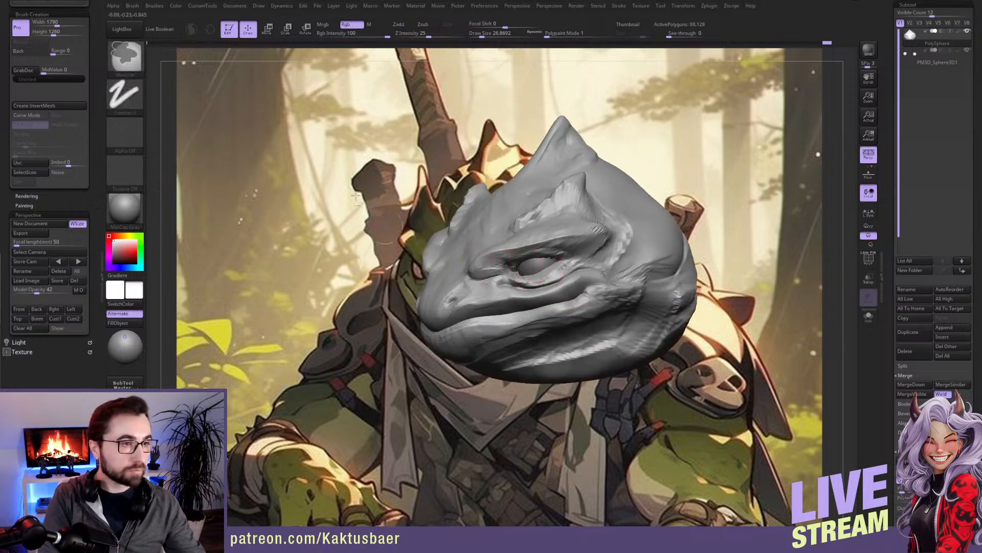
left_click(126, 96, "ctrl")
left_click(250, 122, "ctrl")
mouse_move(558, 281)
left_mouse_down("ctrl")
mouse_move(530, 288)
mouse_move(502, 267)
mouse_move(548, 251)
mouse_move(586, 266)
left_mouse_up("ctrl")
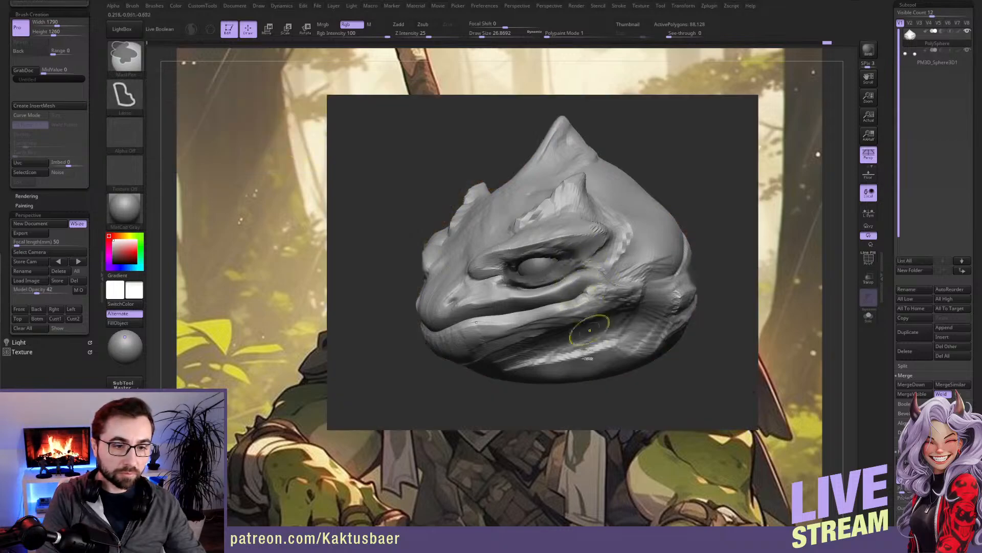
left_click(582, 395, "ctrl")
left_click_drag(581, 396, 645, 399)
left_click_drag(572, 286, 551, 294)
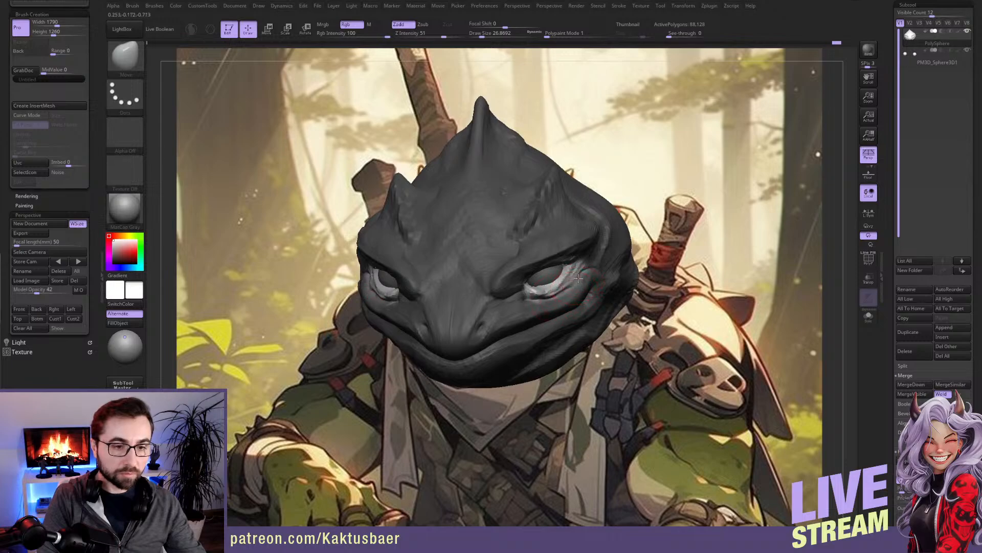
Step: Clear the mask and refine the shape around the eye with the Move brush
left_click(660, 304, "ctrl")
mouse_move(649, 307)
left_mouse_down()
mouse_move(744, 310)
mouse_move(707, 313)
mouse_move(735, 296)
left_mouse_up()
key("s")
key("s")
right_click_drag(734, 297, 692, 290, "alt")
right_click_drag(680, 297, 683, 297)
left_click_drag(672, 304, 687, 292)
key("s")
mouse_move(687, 291)
right_mouse_down()
mouse_move(677, 305)
mouse_move(696, 249)
mouse_move(403, 254)
right_mouse_up()
Step: Build up the outer eye corner with ClayBuildup at draw sizes of about 13 to 16
key("b")
key("c")
key("b")
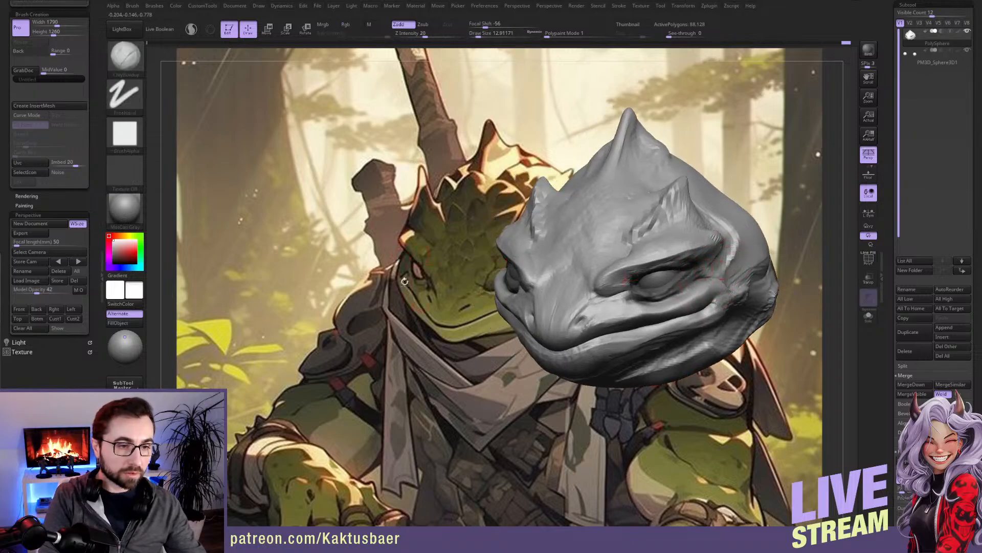
mouse_move(719, 266)
right_mouse_down()
mouse_move(718, 279)
mouse_move(705, 265)
right_mouse_up()
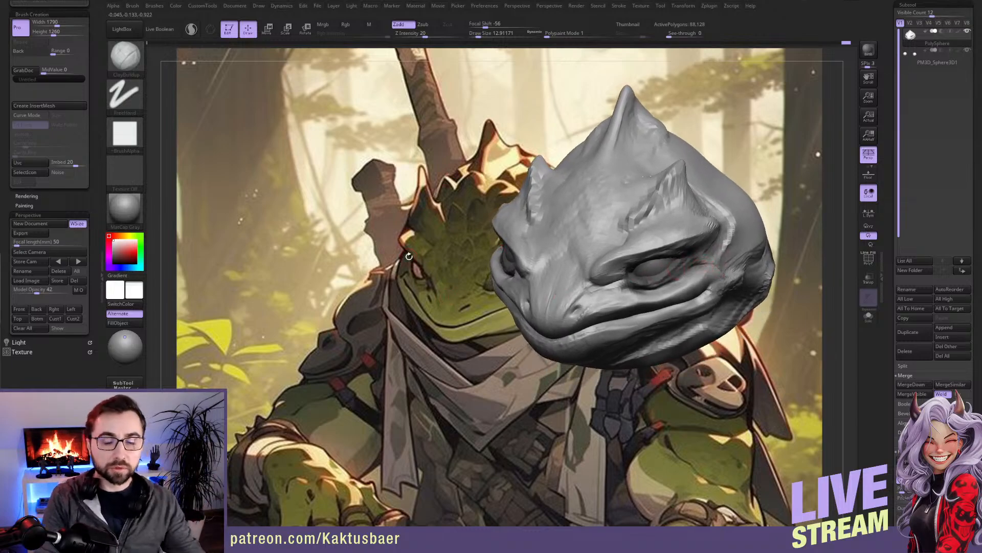
right_click_drag(717, 246, 699, 261)
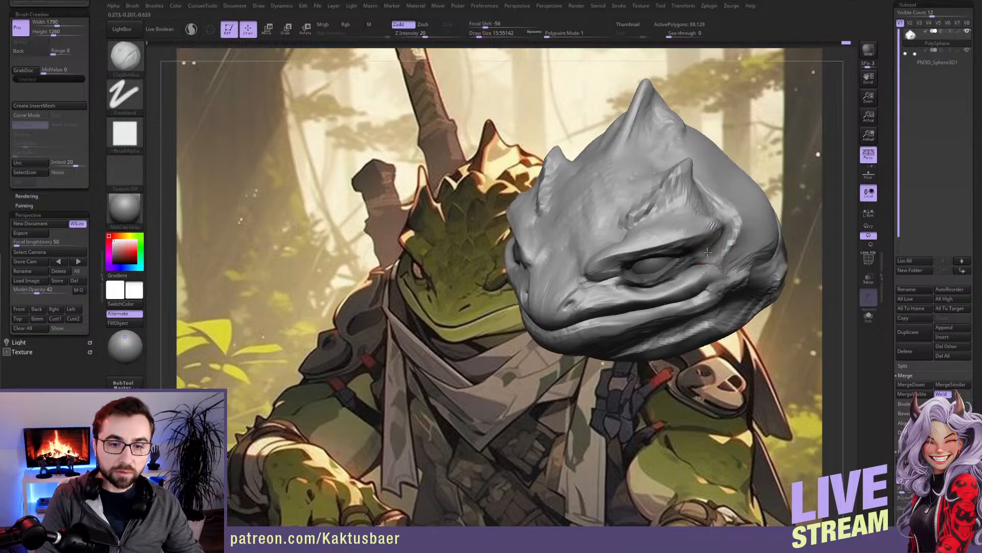
key("s")
left_click_drag(712, 261, 714, 260)
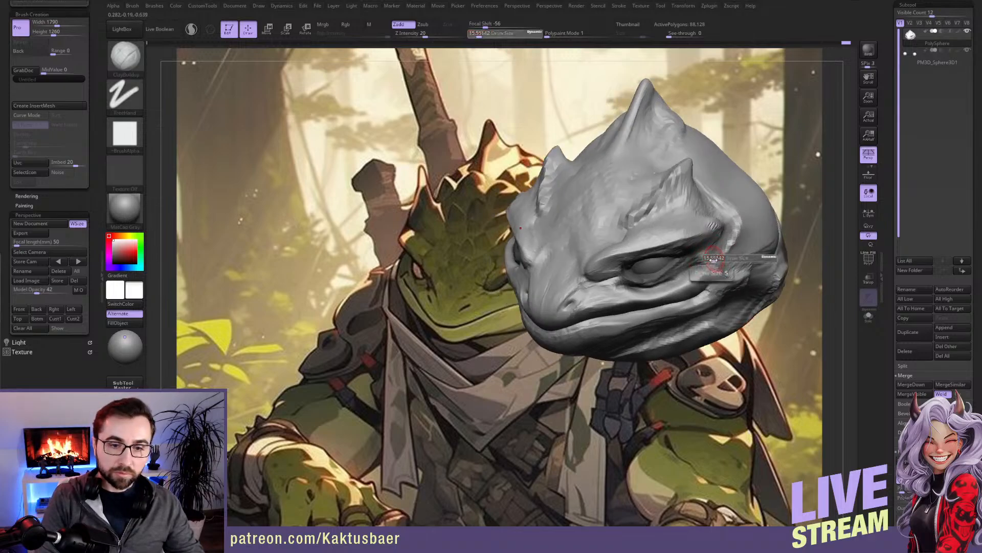
Step: Build up the forms behind and below the outer eye corner with ClayBuildup at draw sizes of about 22 to 33
left_click_drag(483, 341, 535, 364, "ctrl")
key("s")
left_click_drag(698, 262, 702, 261)
right_click_drag(697, 255, 699, 265, "alt")
left_click_drag(729, 290, 743, 283)
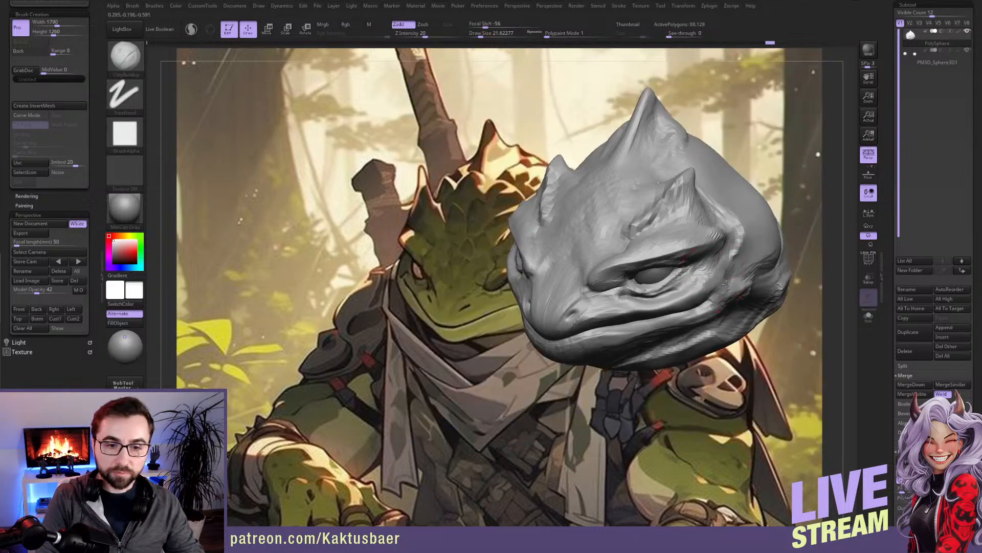
right_click_drag(719, 278, 720, 261)
key("s")
left_click_drag(719, 261, 726, 261)
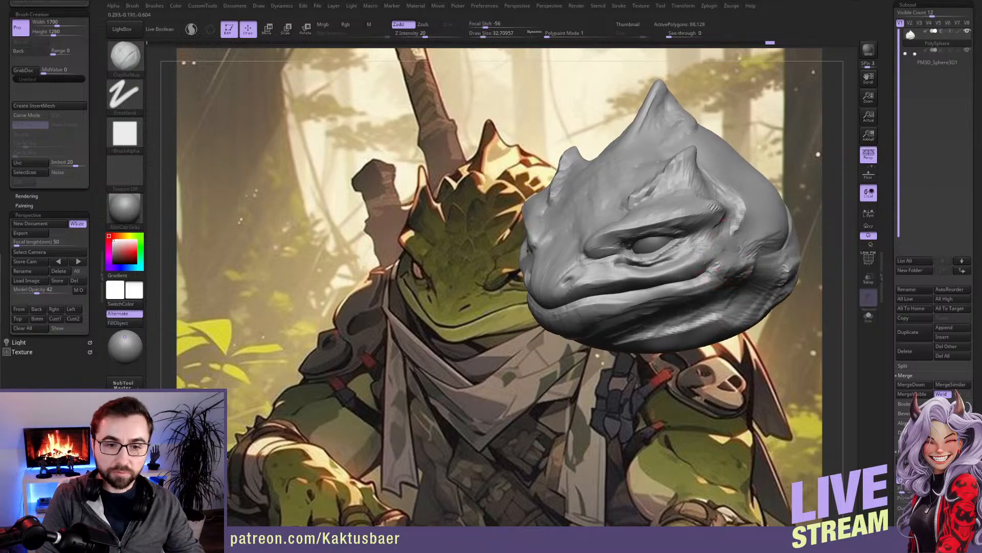
Step: Sculpt the lower lip and side of the jaw with ClayBuildup at a draw size of about 29
mouse_move(713, 282)
right_mouse_down()
mouse_move(695, 264)
mouse_move(648, 306)
mouse_move(609, 296)
mouse_move(646, 284)
right_mouse_up()
key("s")
left_click_drag(653, 282, 651, 282)
right_click_drag(655, 290, 690, 290, "alt")
left_click_drag(676, 279, 699, 282)
right_click_drag(728, 288, 709, 285)
left_click_drag(676, 280, 699, 274)
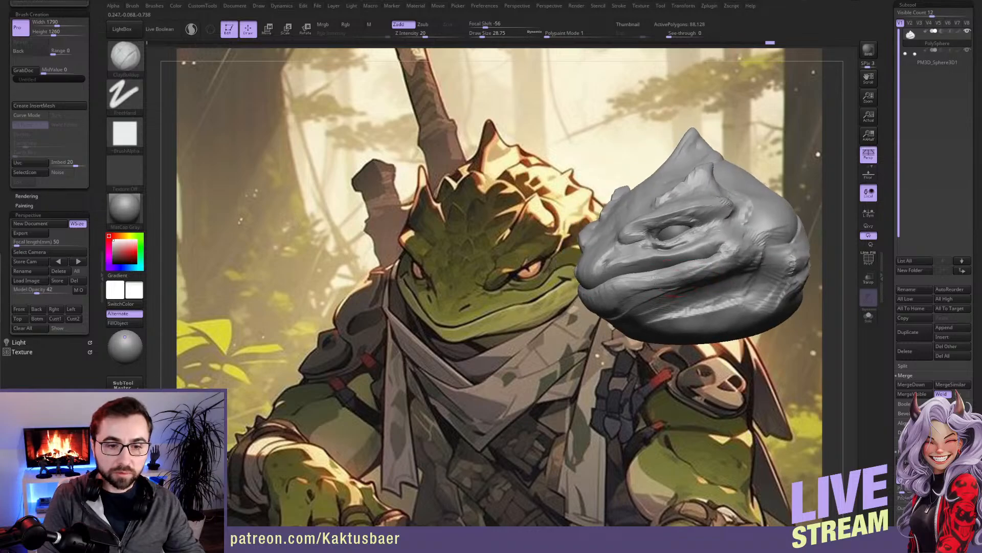
left_click_drag(644, 289, 612, 299)
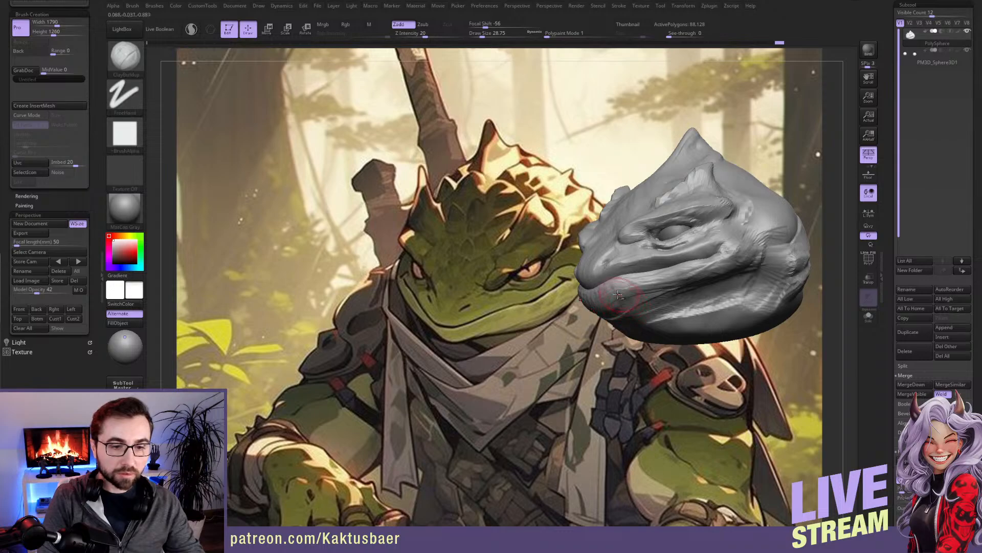
Step: Adjust the mouth and snout with Move at draw sizes of about 29 and 27
mouse_move(631, 308)
right_mouse_down()
mouse_move(649, 303)
mouse_move(606, 309)
mouse_move(655, 279)
right_mouse_up()
key("b")
key("m")
key("v")
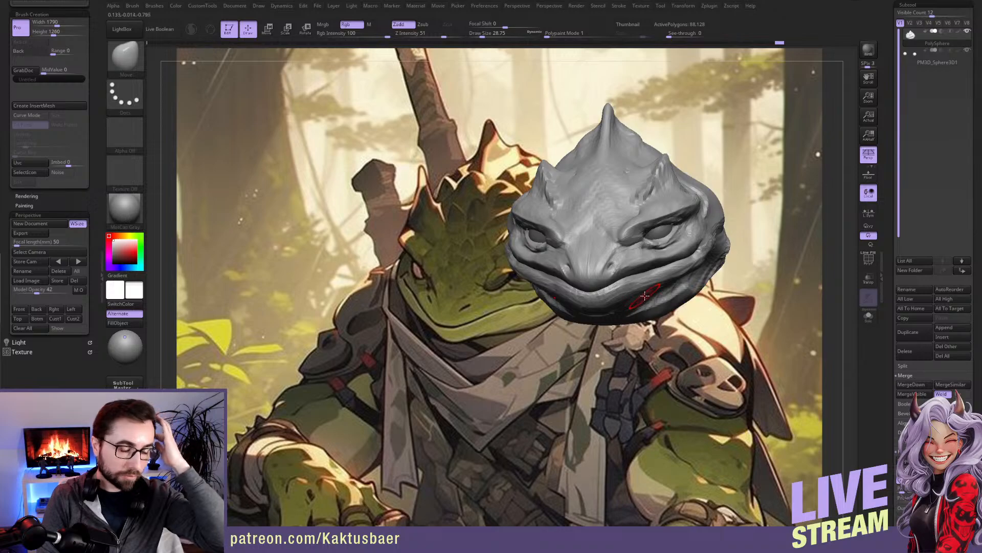
right_click_drag(636, 275, 658, 280, "ctrl")
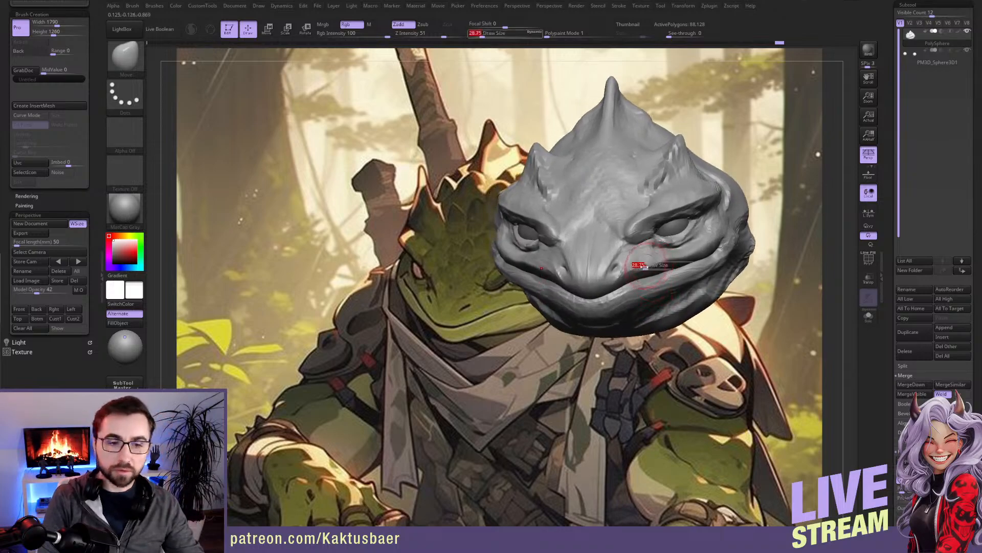
right_click_drag(634, 263, 626, 255)
key("s")
left_click_drag(623, 251, 622, 251)
right_click_drag(618, 250, 675, 271)
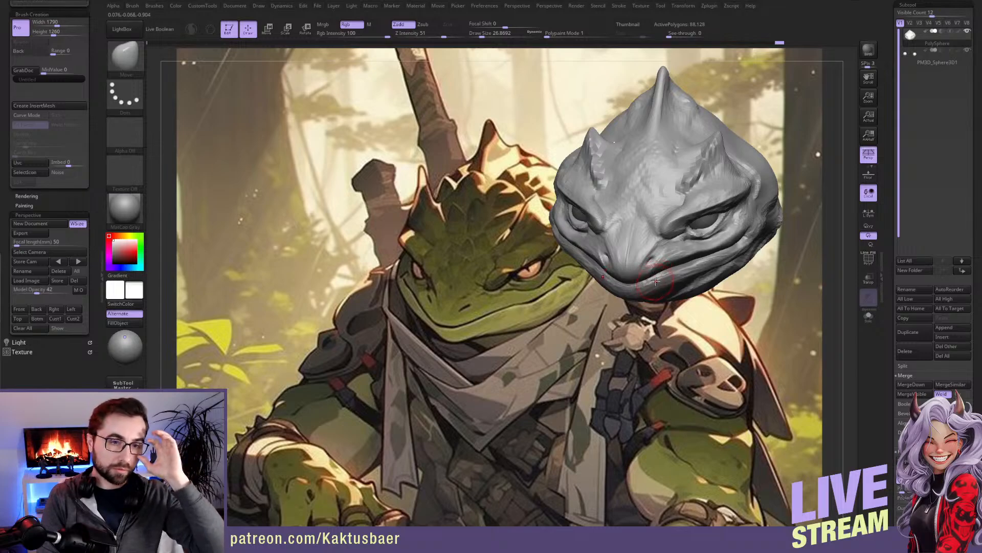
Step: Refine the lower eyelid and inner eye corner with Move at draw sizes of about 17 and 23
mouse_move(711, 263)
right_mouse_down("alt")
mouse_move(664, 263)
mouse_move(707, 284)
mouse_move(667, 263)
right_mouse_up("alt")
key("bracketleft")
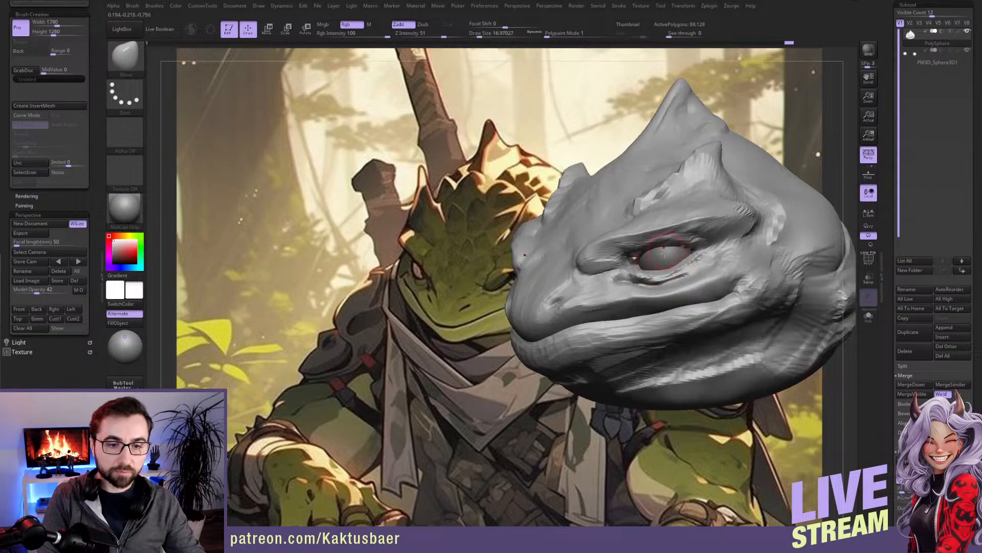
right_click_drag(675, 251, 692, 249)
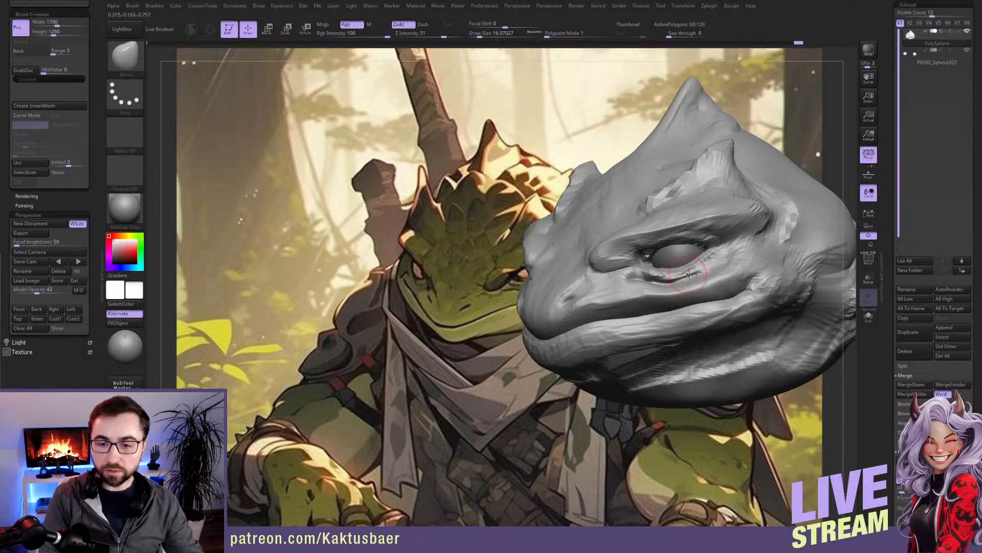
mouse_move(684, 271)
right_mouse_down()
mouse_move(691, 290)
mouse_move(715, 281)
right_mouse_up()
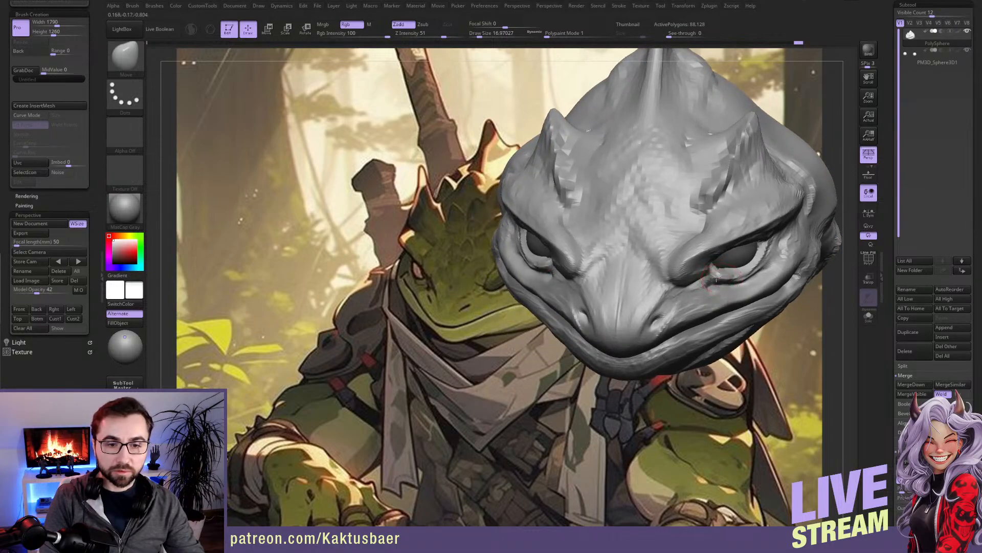
key("bracketright")
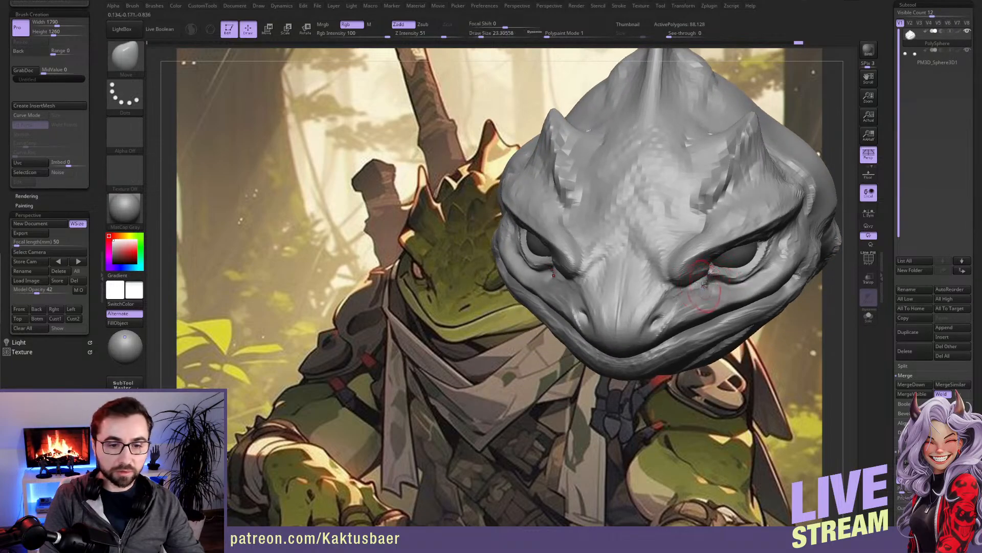
right_click_drag(701, 285, 707, 290)
Step: Add volume below the inner eye corner with ClayBuildup at about size 12, and reshape the upper cheek with Move at sizes of about 22 to 29
key("b")
key("c")
key("b")
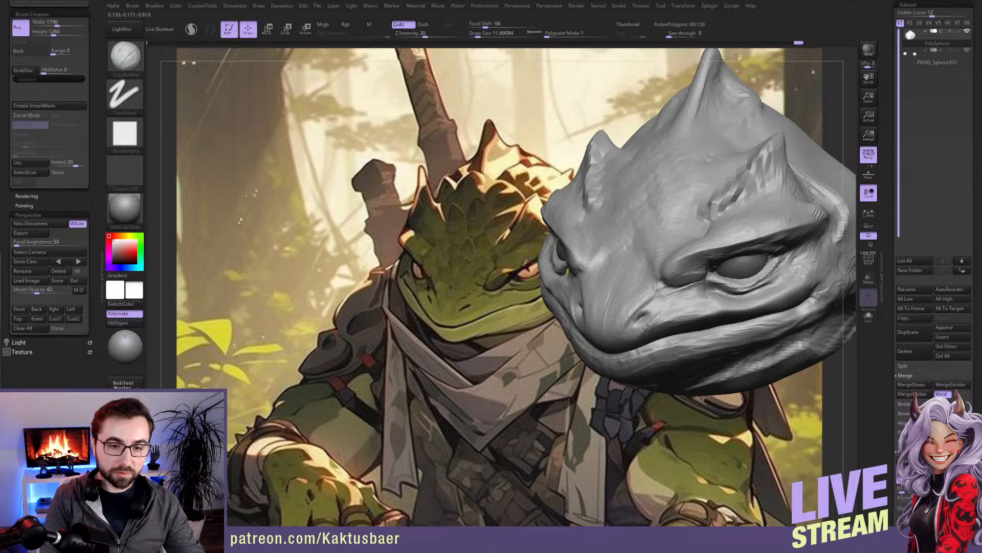
right_click_drag(698, 308, 707, 306)
key("b")
key("m")
key("v")
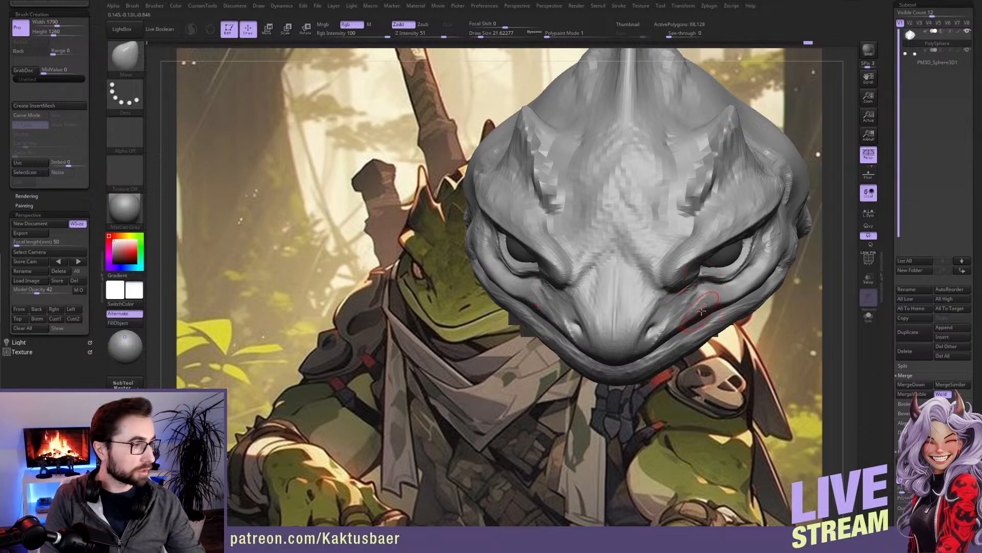
key("bracketleft")
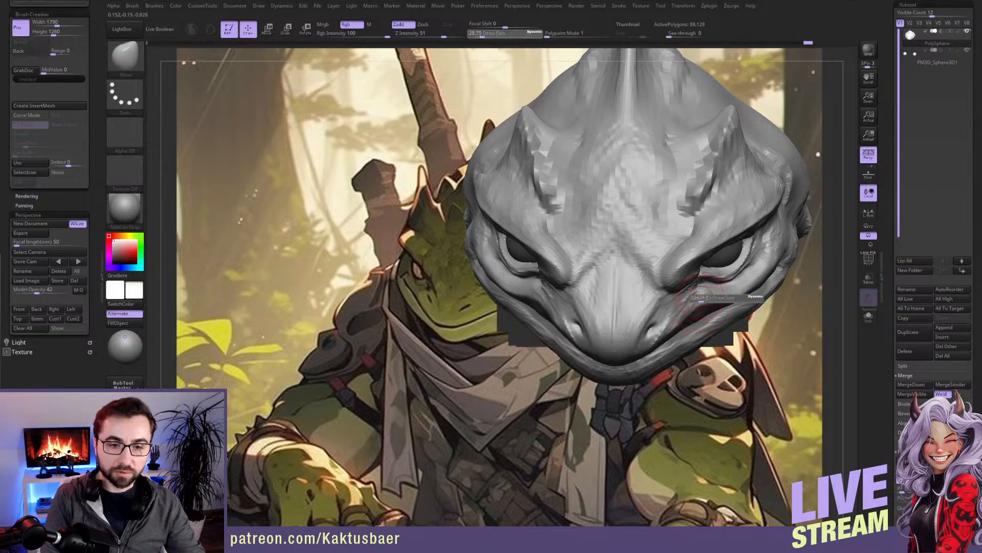
Step: Sculpt the lower eyelid and the area between eye and nostril with ClayBuildup at draw sizes of about 11 to 14
key("1")
mouse_move(716, 285)
right_mouse_down()
mouse_move(683, 281)
mouse_move(702, 281)
mouse_move(693, 279)
right_mouse_up()
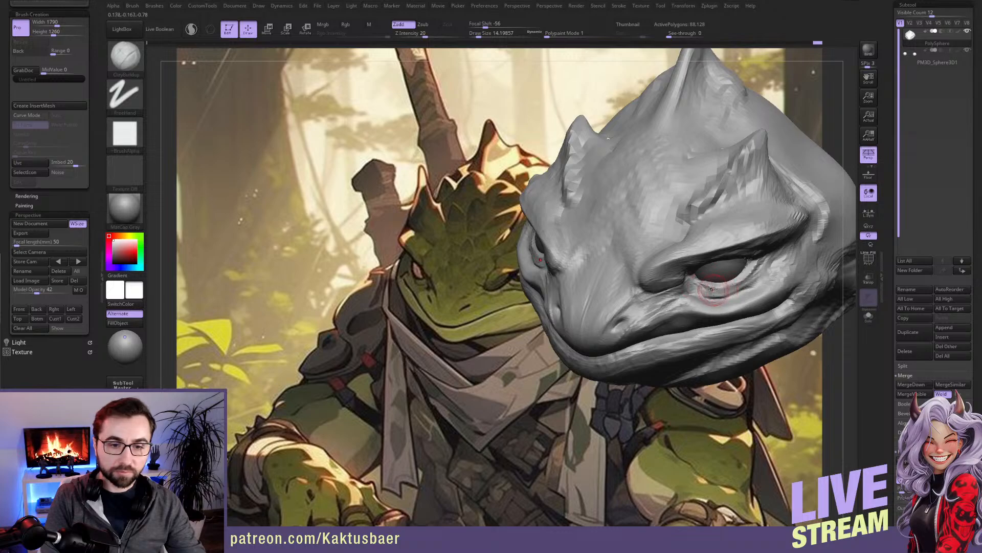
right_click_drag(718, 280, 719, 280)
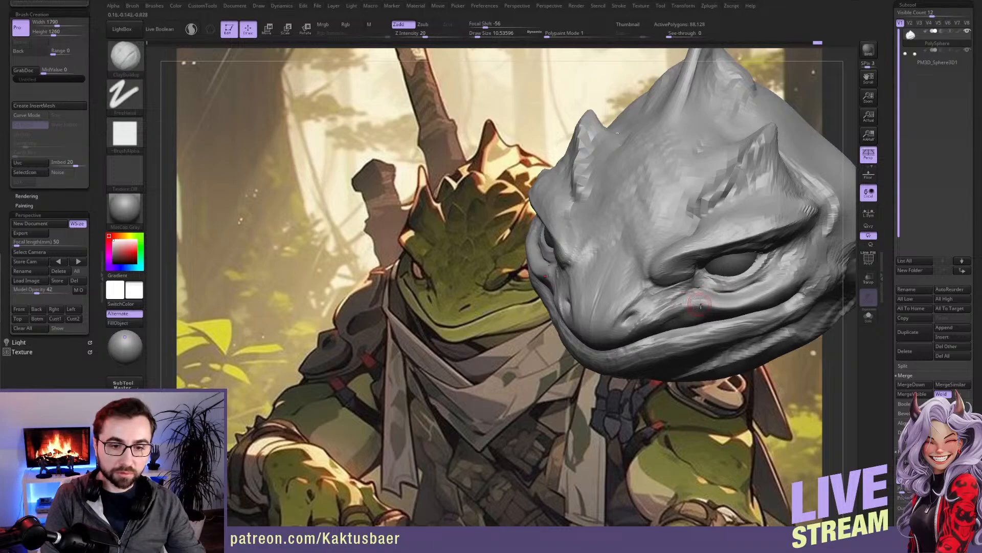
right_click_drag(698, 303, 698, 302)
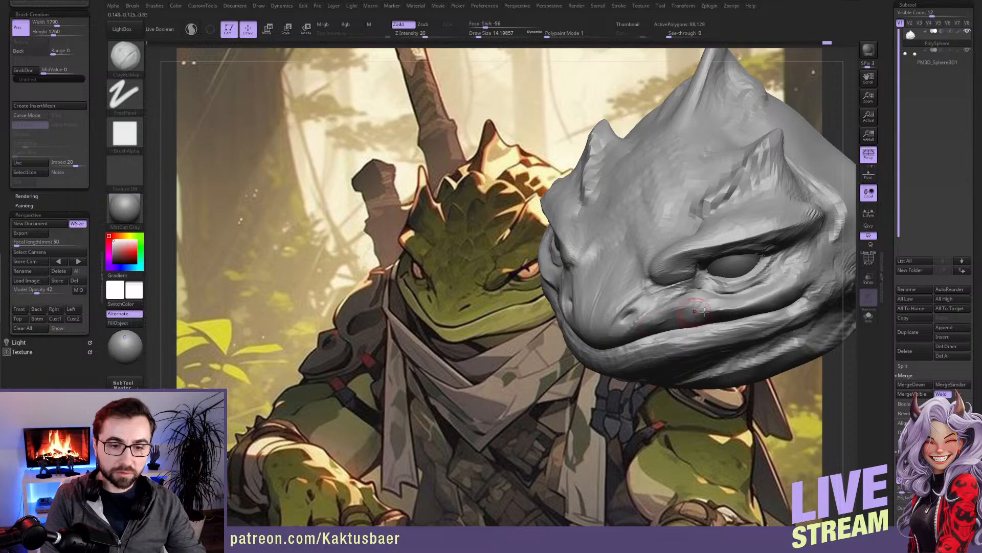
mouse_move(711, 315)
left_mouse_down()
mouse_move(660, 320)
mouse_move(734, 307)
left_mouse_up()
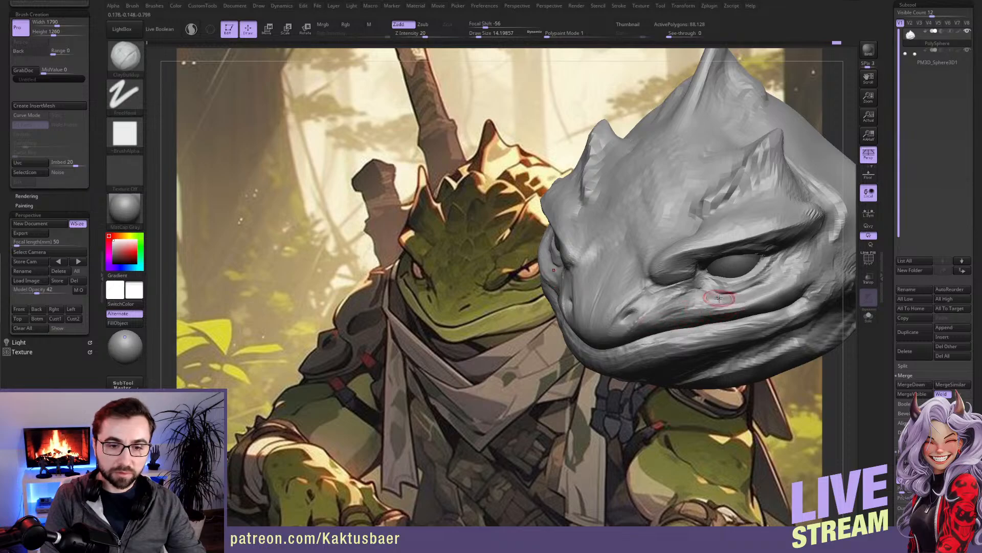
right_click_drag(709, 300, 720, 300, "alt")
left_click_drag(732, 293, 703, 286)
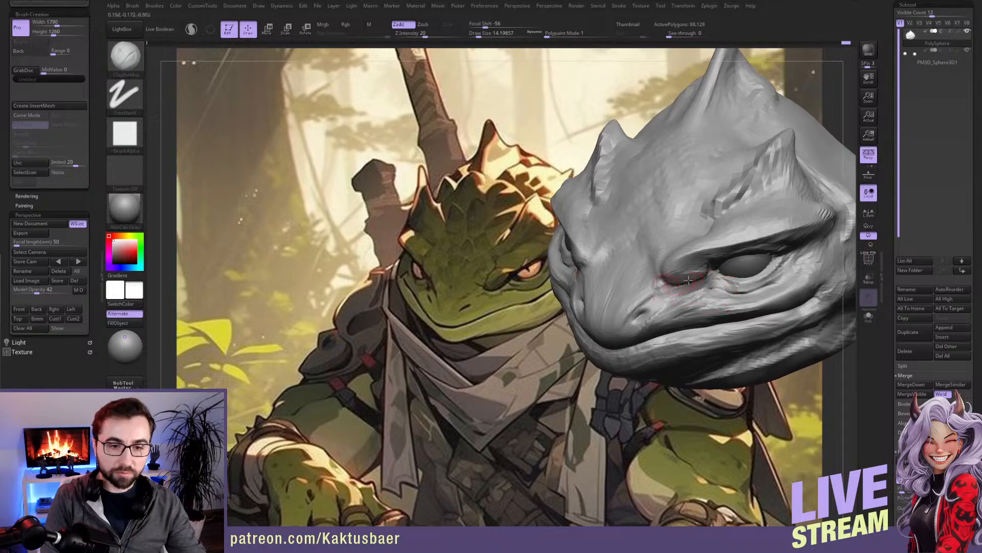
Step: Build up the inner eye corner with ClayBuildup at a draw size of about 14 and subdivide the head mesh once
left_click_drag(696, 268, 689, 271)
right_click_drag(697, 272, 699, 277)
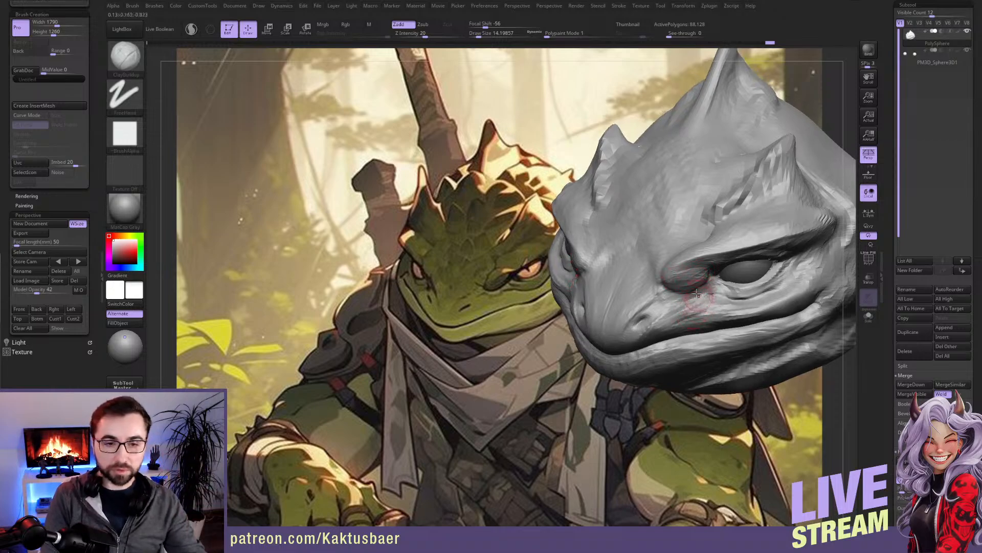
right_click_drag(704, 277, 716, 253)
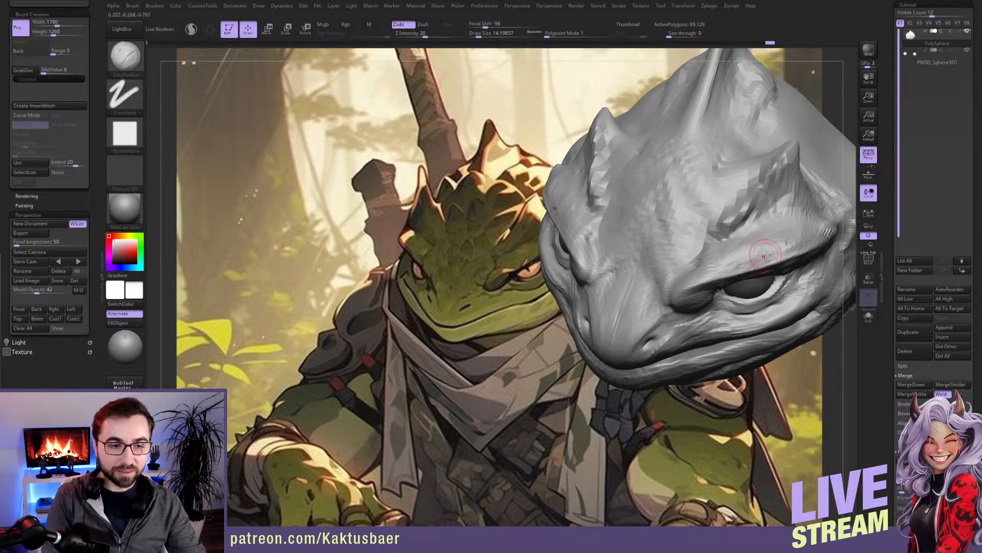
mouse_move(757, 253)
right_mouse_down()
mouse_move(619, 254)
mouse_move(607, 265)
mouse_move(618, 294)
mouse_move(598, 286)
mouse_move(594, 264)
mouse_move(592, 288)
mouse_move(624, 312)
mouse_move(639, 292)
right_mouse_up()
key("ctrl+d")
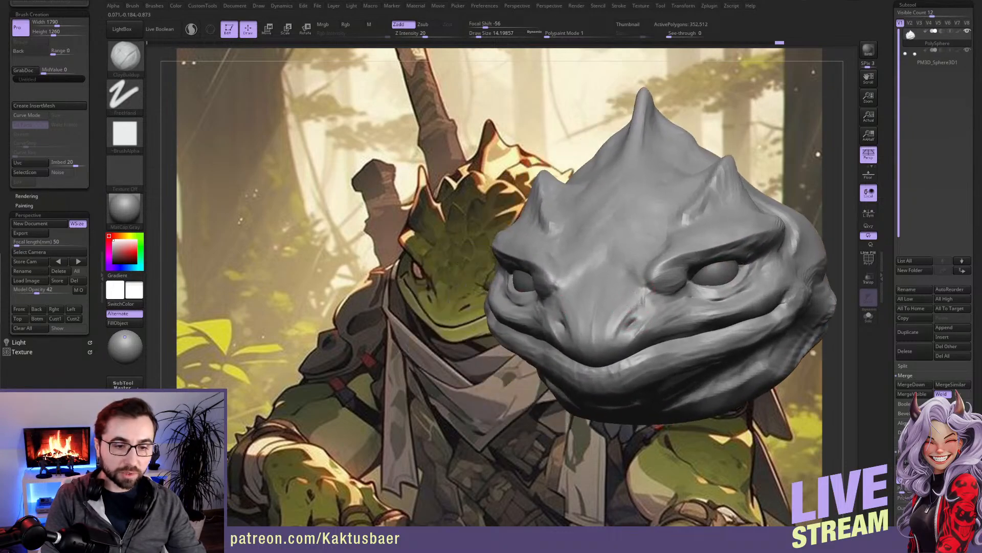
Step: Deepen the nostrils with DamStandard at a draw size of about 8 and refine the surrounding snout with ClayBuildup
right_click_drag(615, 326, 669, 297)
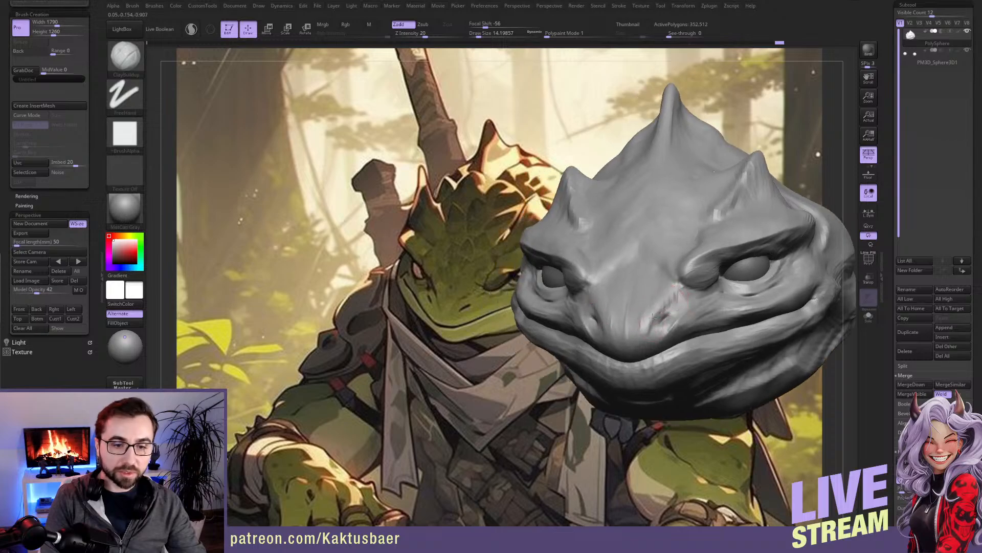
key("b")
key("d")
key("s")
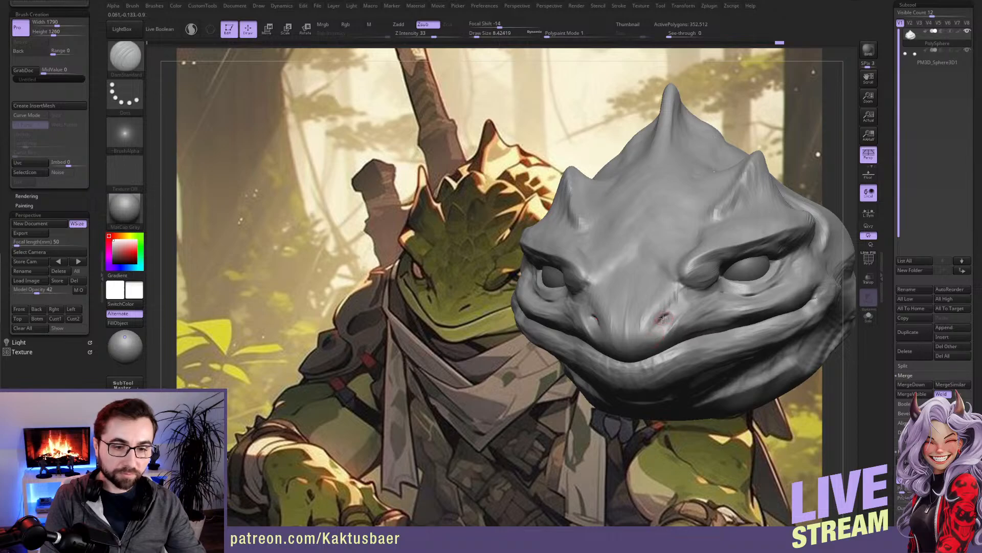
key("b")
key("c")
key("b")
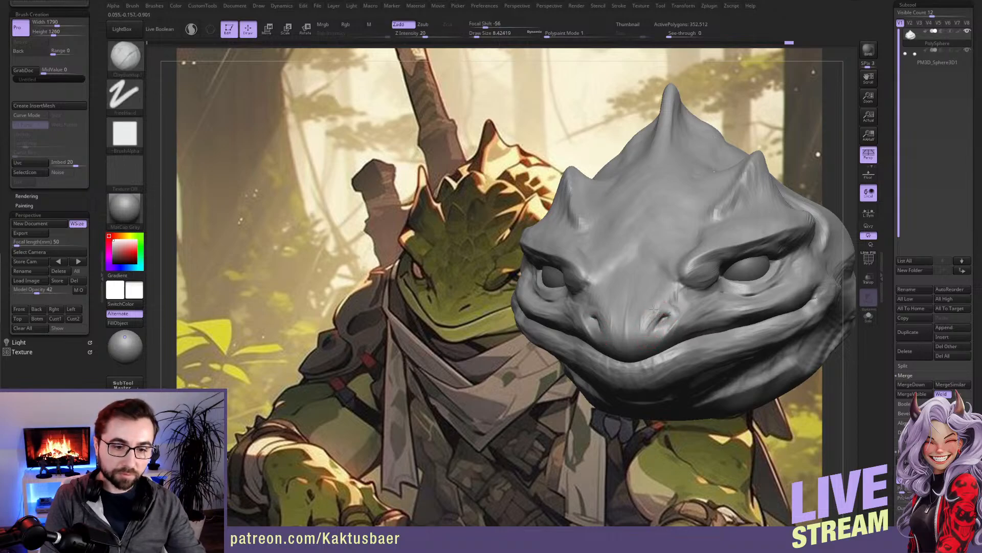
mouse_move(650, 287)
right_mouse_down()
mouse_move(653, 302)
mouse_move(588, 302)
mouse_move(644, 290)
mouse_move(630, 292)
mouse_move(591, 352)
mouse_move(625, 371)
mouse_move(694, 337)
mouse_move(625, 302)
mouse_move(640, 289)
mouse_move(629, 240)
mouse_move(626, 286)
right_mouse_up()
Step: Pull small pointed scales out of the forehead and crown with Move at a draw size of about 22
key("bracketright")
key("b")
key("m")
key("v")
key("bracketleft")
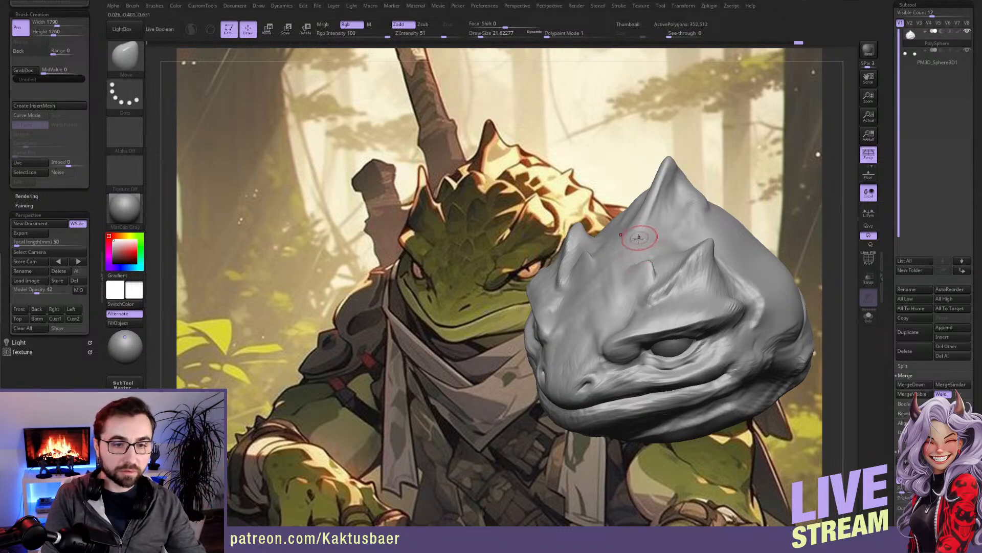
right_click_drag(626, 235, 633, 246)
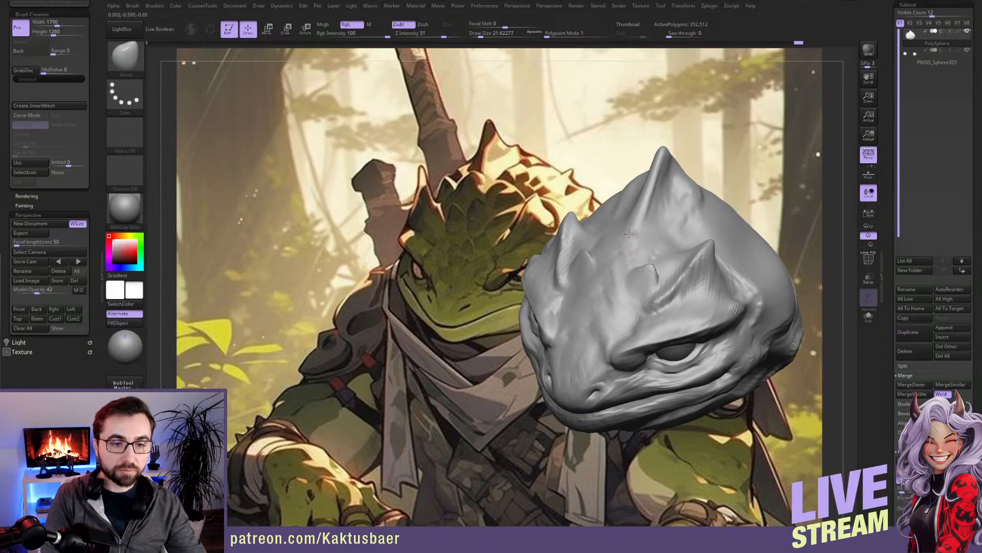
left_click_drag(662, 248, 666, 234)
mouse_move(678, 217)
right_mouse_down("alt")
mouse_move(666, 241)
mouse_move(675, 248)
mouse_move(680, 236)
mouse_move(662, 263)
right_mouse_up("alt")
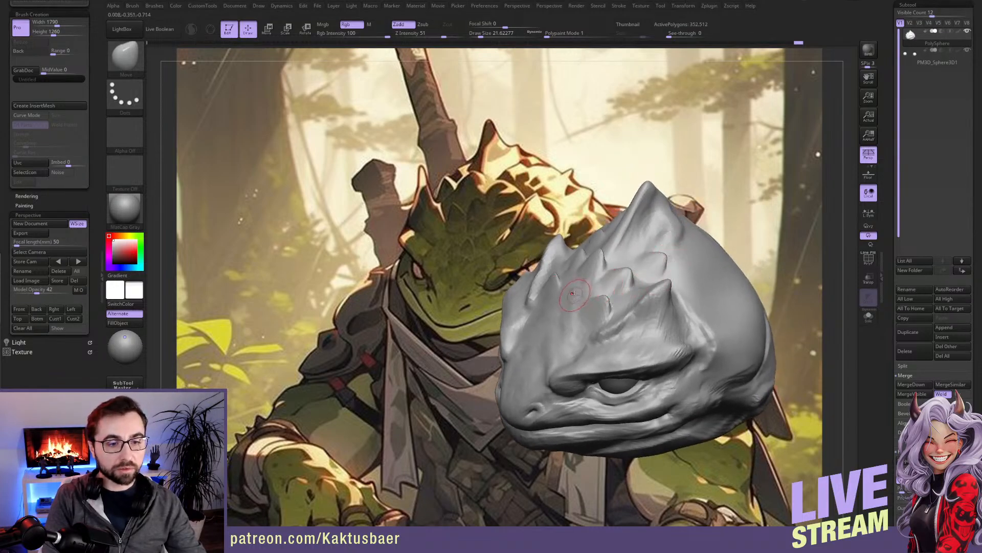
Step: Add further rows of pointed scales down the forehead between the brow horns with Move, reducing the draw size to about 18
right_click_drag(574, 293, 573, 298)
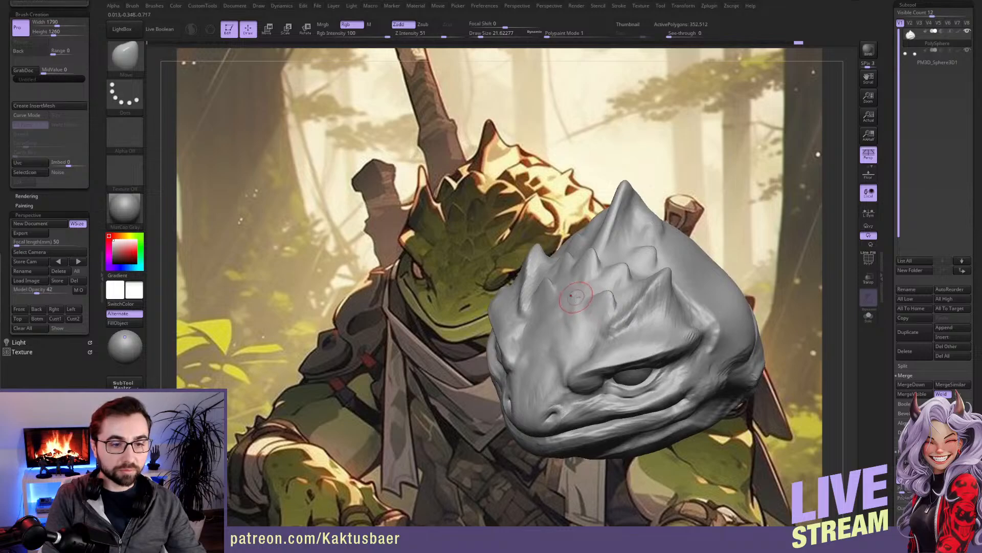
right_click_drag(576, 294, 584, 319)
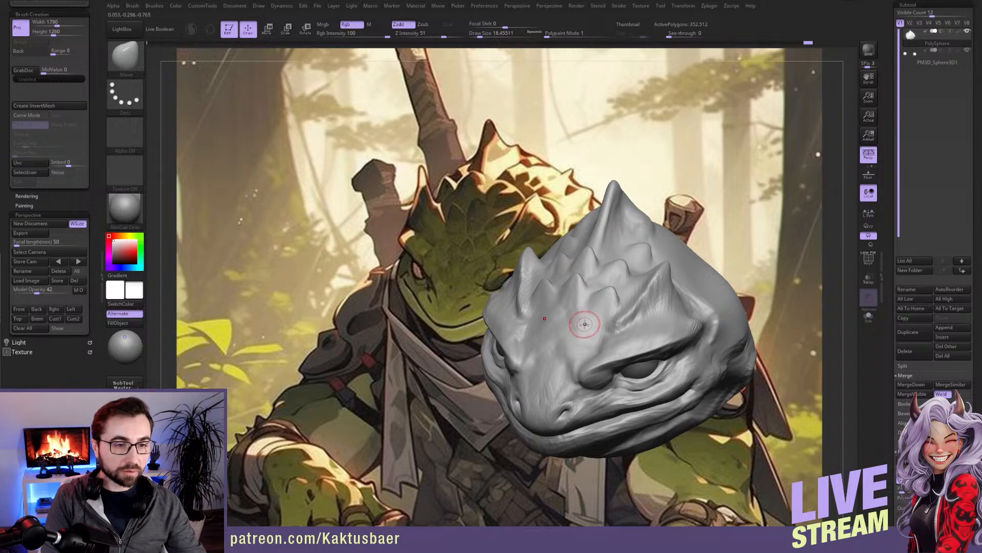
right_click_drag(604, 295, 614, 302)
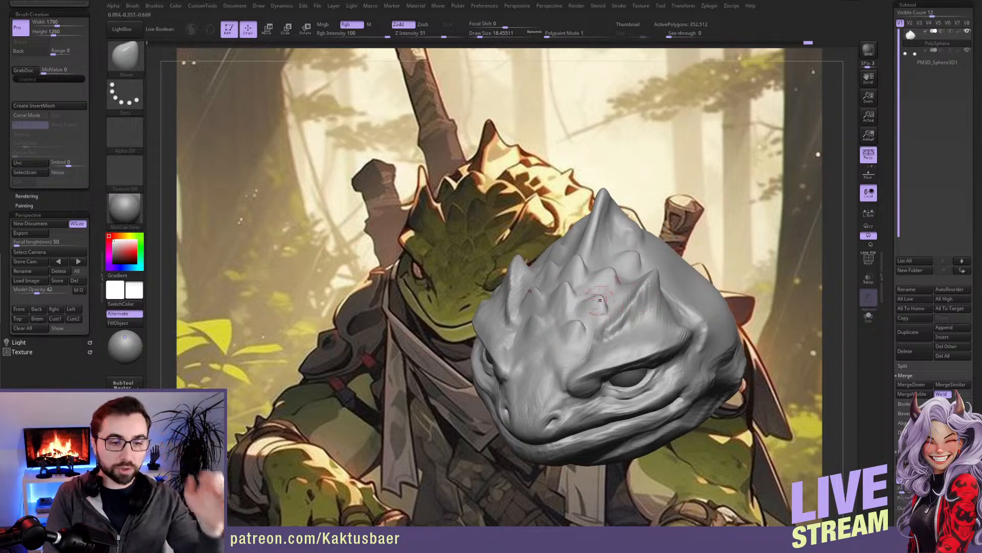
mouse_move(629, 266)
right_mouse_down()
mouse_move(653, 262)
mouse_move(650, 276)
mouse_move(639, 267)
mouse_move(659, 273)
right_mouse_up()
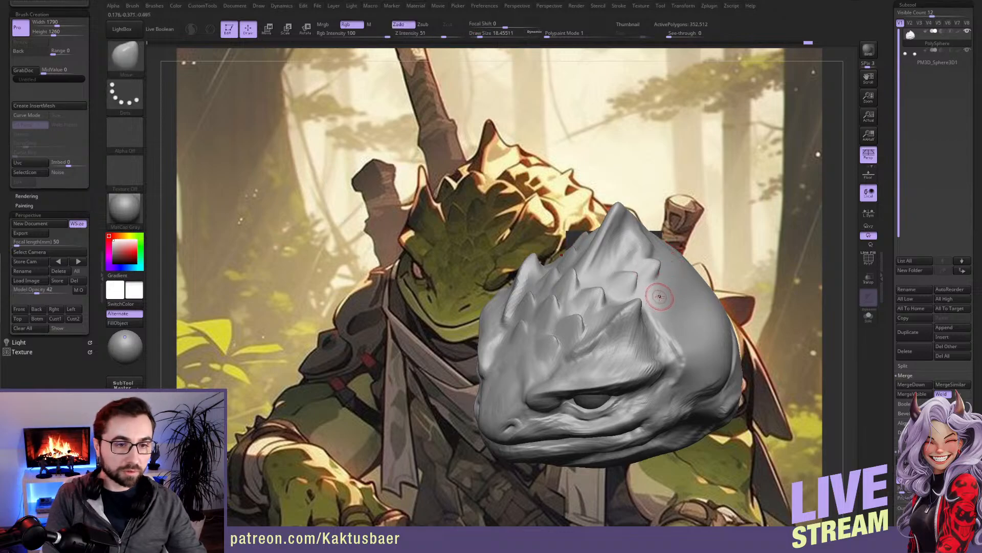
right_click_drag(682, 291, 666, 278)
Step: Undo the last scale attempt and raise scales along the side of the crown with Move at a draw size of about 23
key("ctrl+z")
key("]")
key("s")
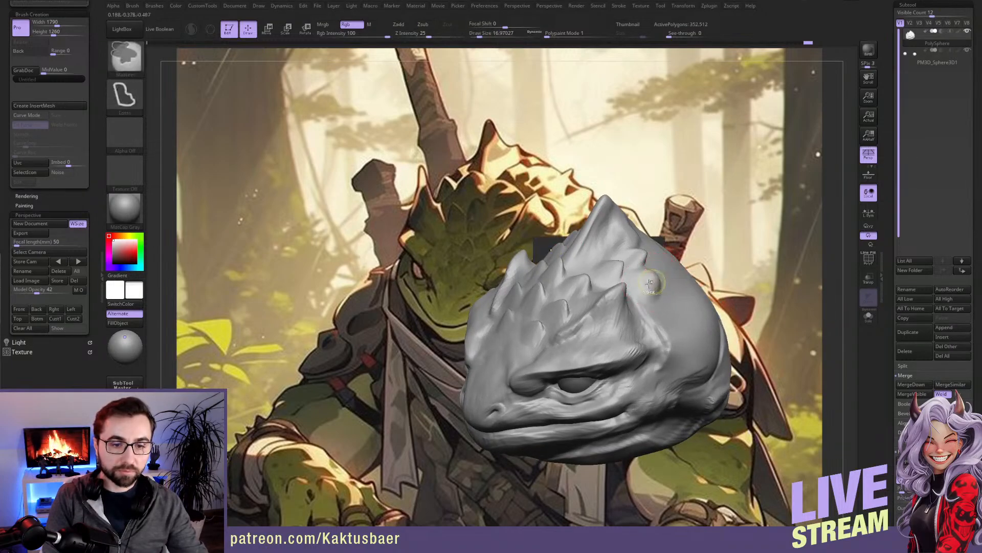
key("ctrl+z")
key("s")
left_click_drag(644, 284, 640, 284)
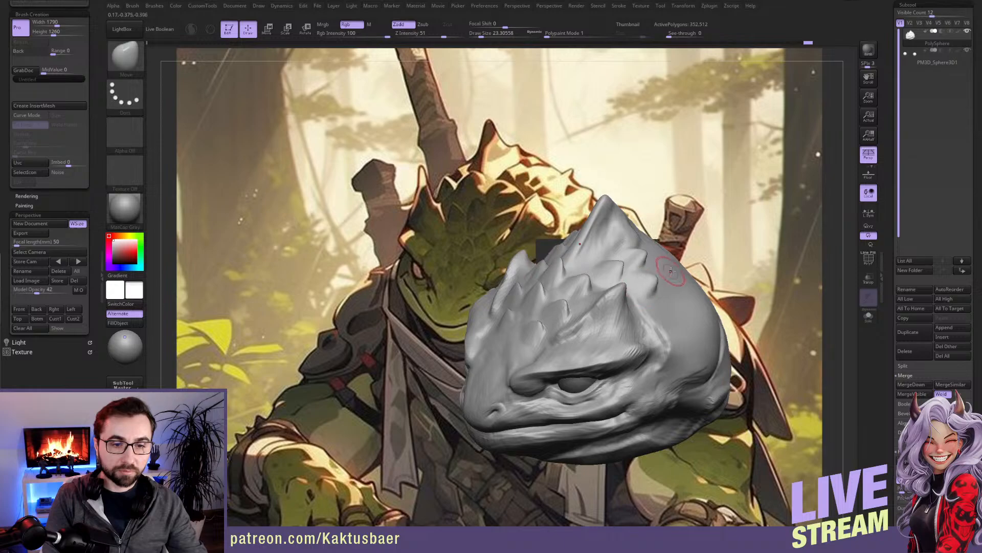
right_click_drag(640, 284, 699, 276)
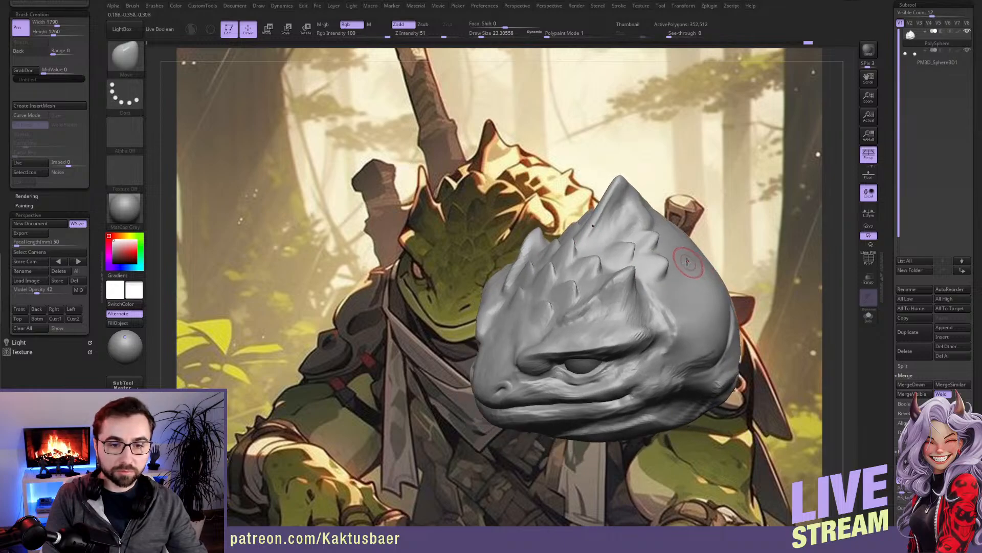
right_click_drag(704, 235, 705, 249)
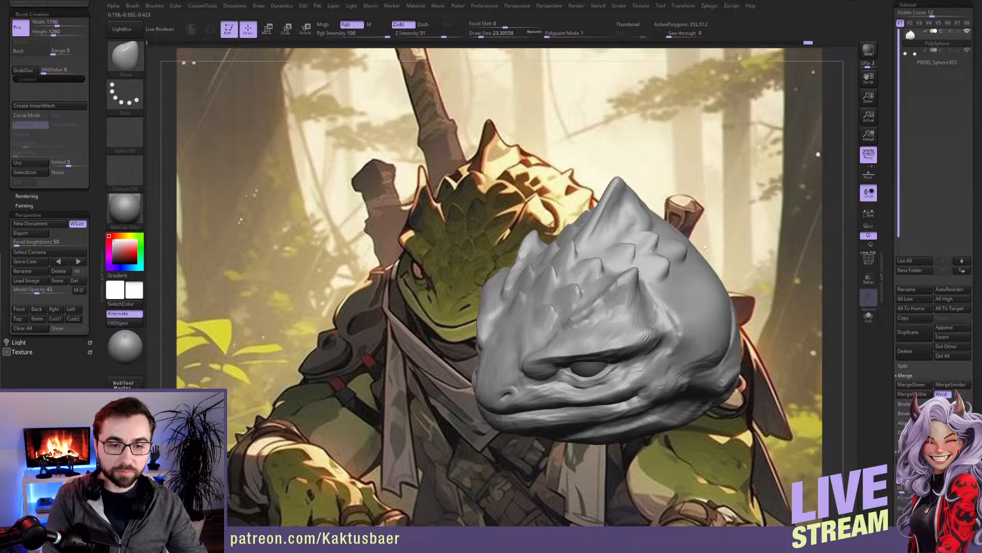
right_click_drag(665, 297, 685, 340)
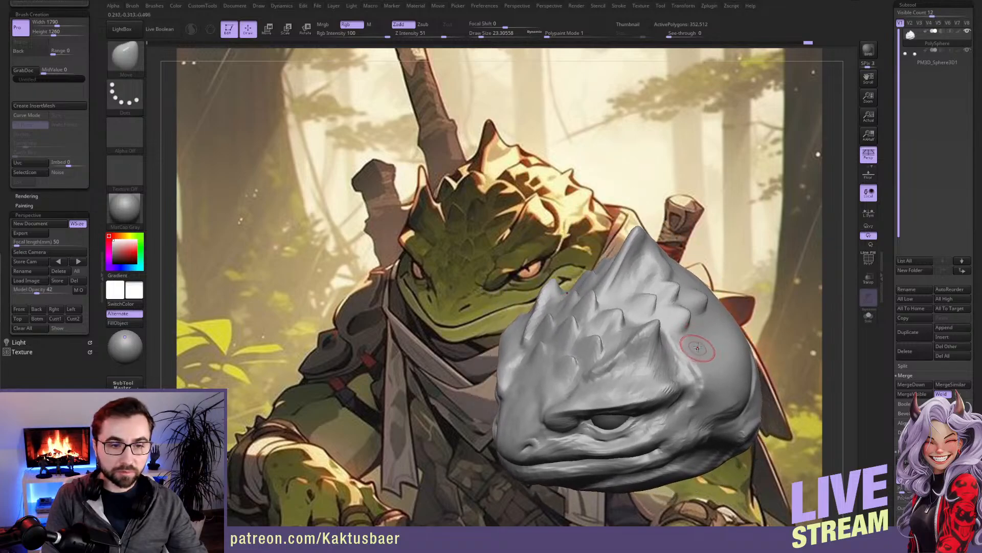
Step: Adjust the forehead scales and pull out another bump on the crown's side behind the brow horn with Move
key("ctrl")
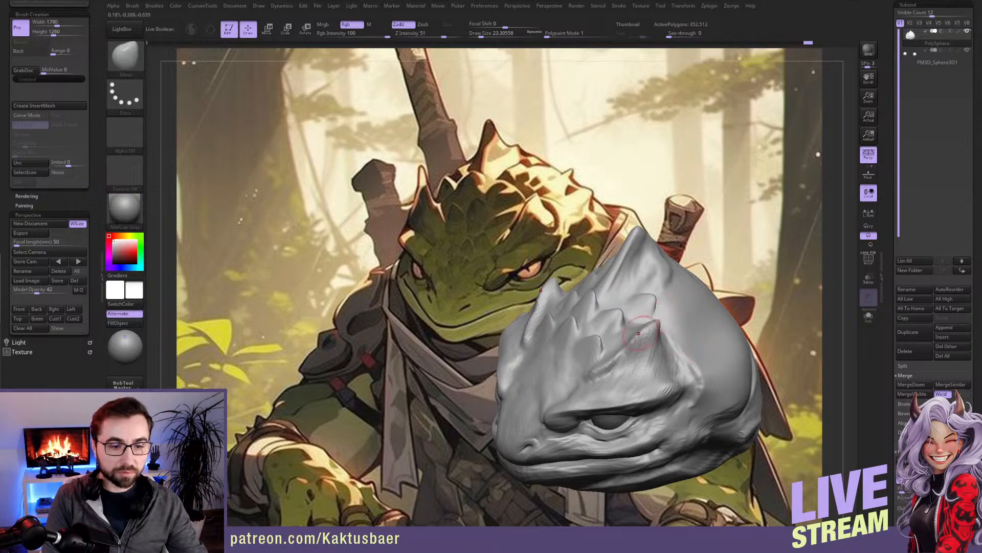
right_click_drag(625, 341, 648, 346)
key("ctrl")
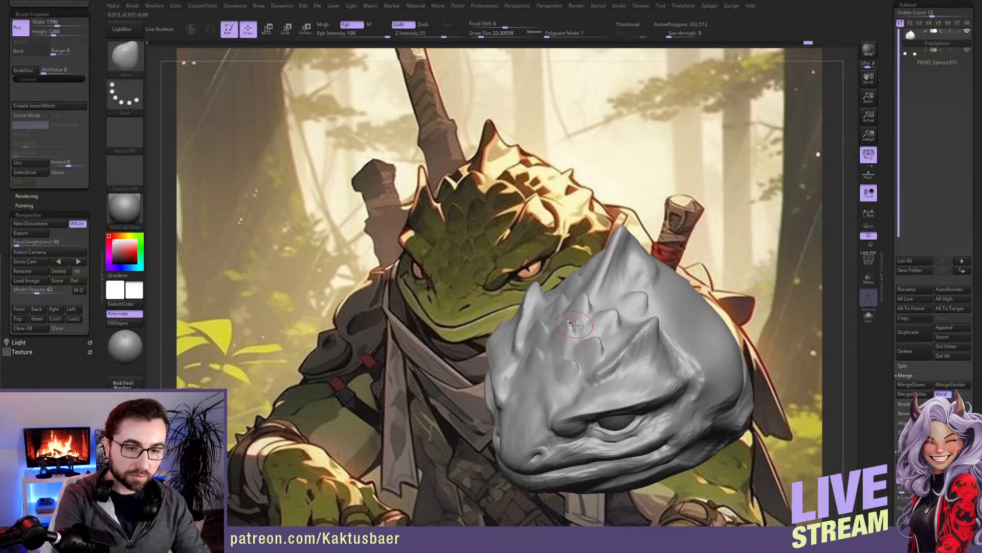
right_click_drag(677, 302, 669, 303)
left_click_drag(668, 303, 682, 300)
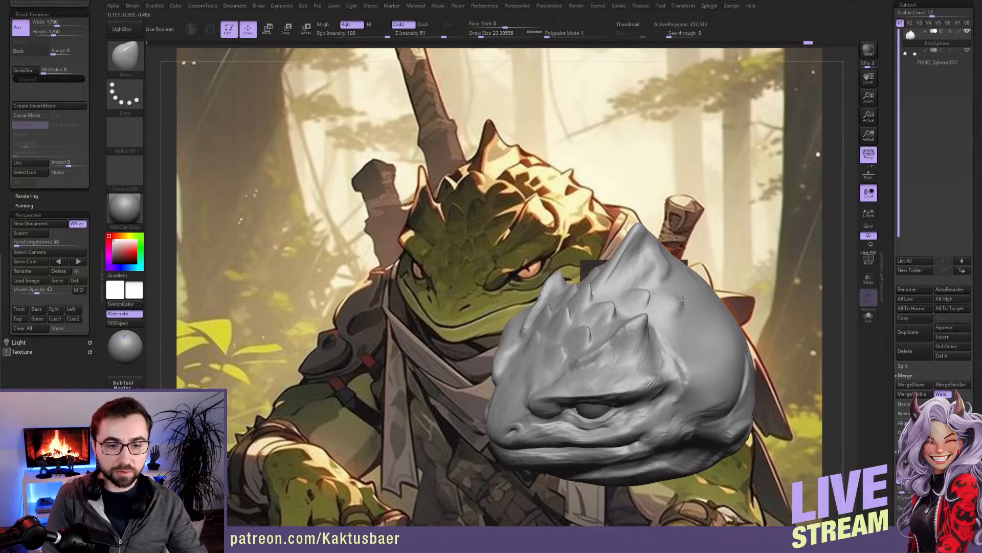
mouse_move(678, 323)
right_mouse_down()
mouse_move(658, 301)
mouse_move(652, 314)
mouse_move(671, 327)
mouse_move(672, 304)
right_mouse_up()
Step: Extend the scale bumps over the back and side of the head with Move, increasing the draw size to about 25
mouse_move(630, 275)
right_mouse_down()
mouse_move(632, 255)
mouse_move(617, 262)
mouse_move(640, 292)
mouse_move(670, 304)
mouse_move(683, 295)
mouse_move(685, 309)
right_mouse_up()
key("s")
left_click_drag(685, 309, 680, 311)
right_click_drag(680, 311, 690, 371)
key("s")
left_click_drag(669, 360, 668, 359)
right_click_drag(676, 372, 676, 341, "alt")
key("s")
left_click_drag(684, 341, 689, 340)
mouse_move(695, 350)
right_mouse_down()
mouse_move(703, 344)
mouse_move(668, 314)
mouse_move(676, 295)
mouse_move(667, 286)
mouse_move(699, 307)
mouse_move(715, 295)
mouse_move(726, 308)
mouse_move(667, 328)
mouse_move(677, 318)
mouse_move(660, 306)
right_mouse_up()
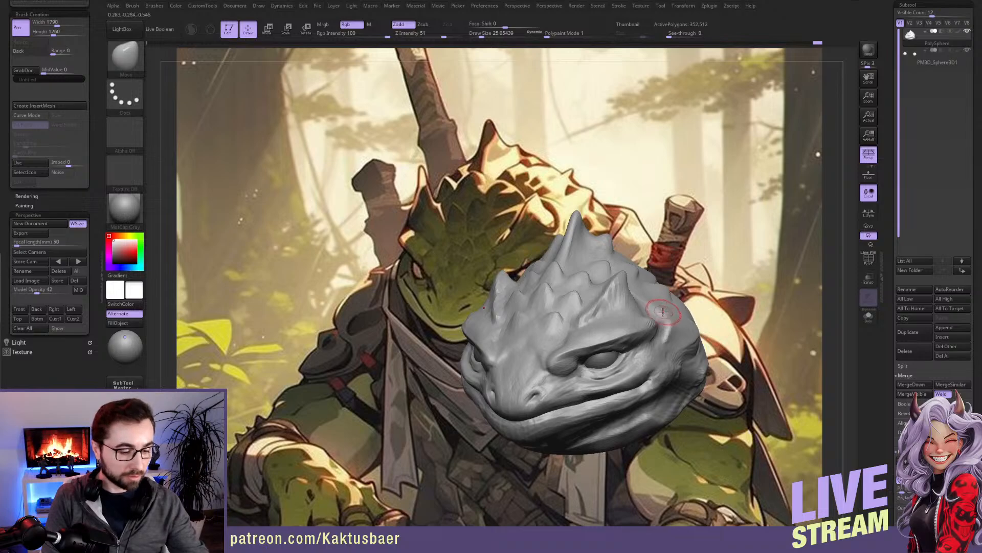
Step: Recall the stored camera view and match the mouth, cheek and jaw to the reference with Move at sizes of about 54 and 65
mouse_move(647, 339)
right_mouse_down()
mouse_move(648, 328)
mouse_move(612, 395)
mouse_move(656, 327)
mouse_move(647, 352)
mouse_move(592, 338)
right_mouse_up()
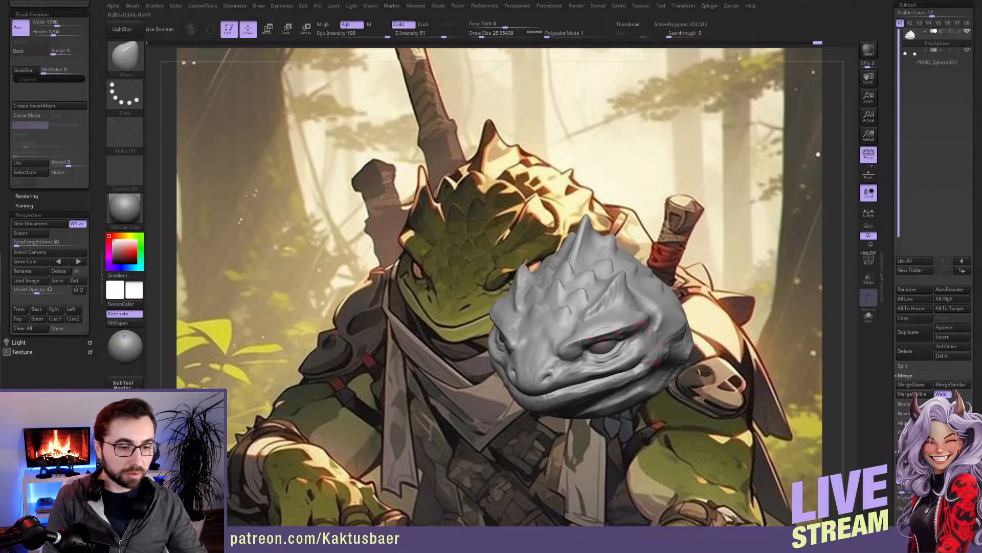
left_click(56, 318)
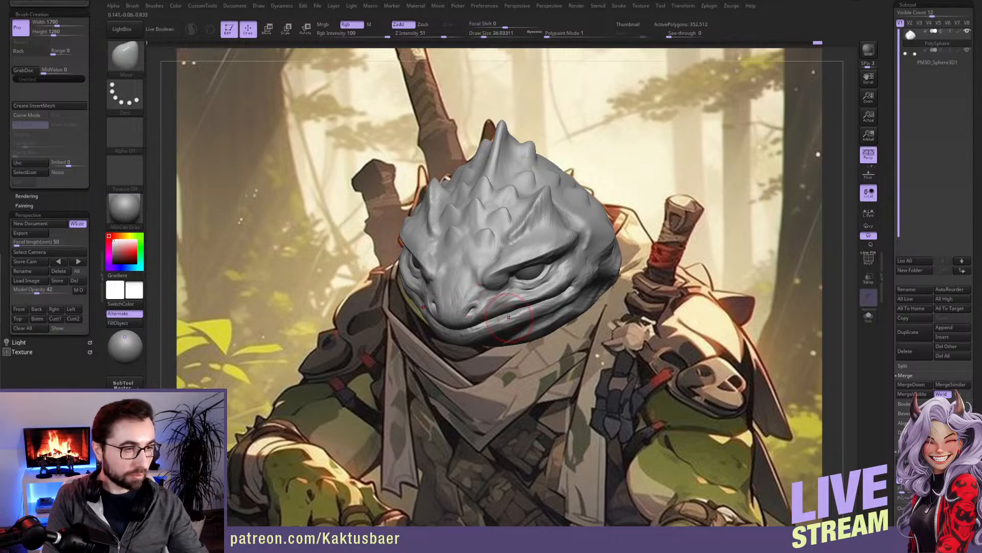
key("bracketright")
left_click_drag(510, 316, 510, 313)
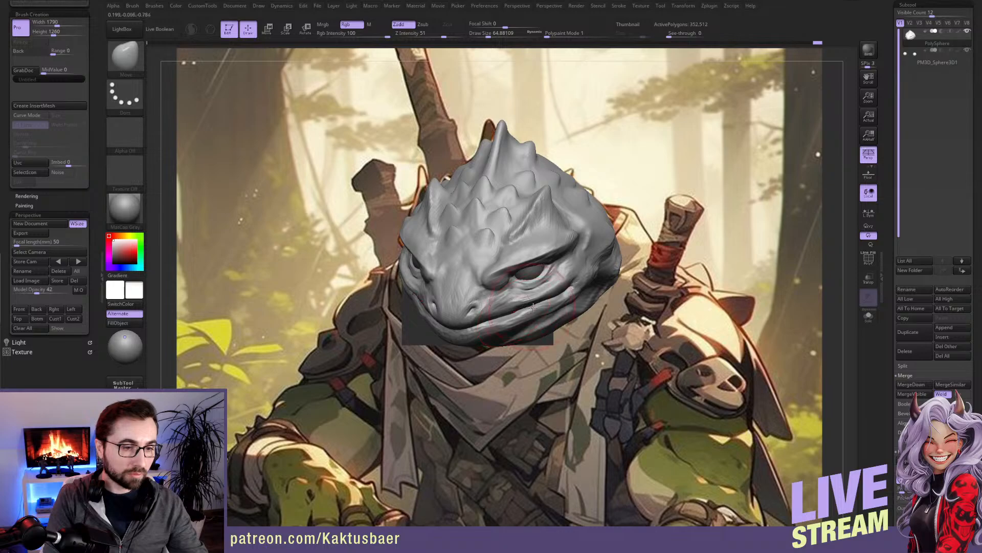
key("bracketleft")
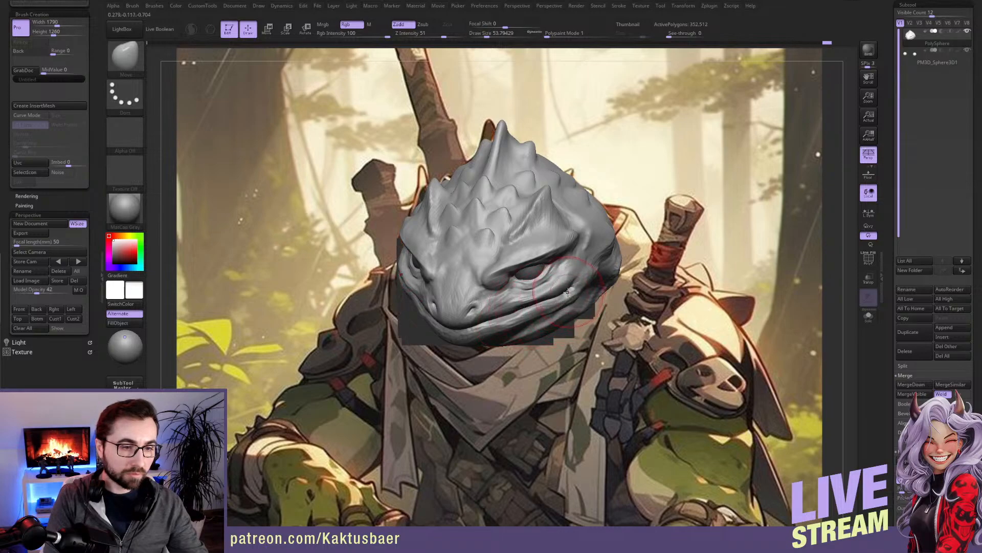
left_click_drag(568, 292, 566, 292)
left_click_drag(527, 322, 556, 300)
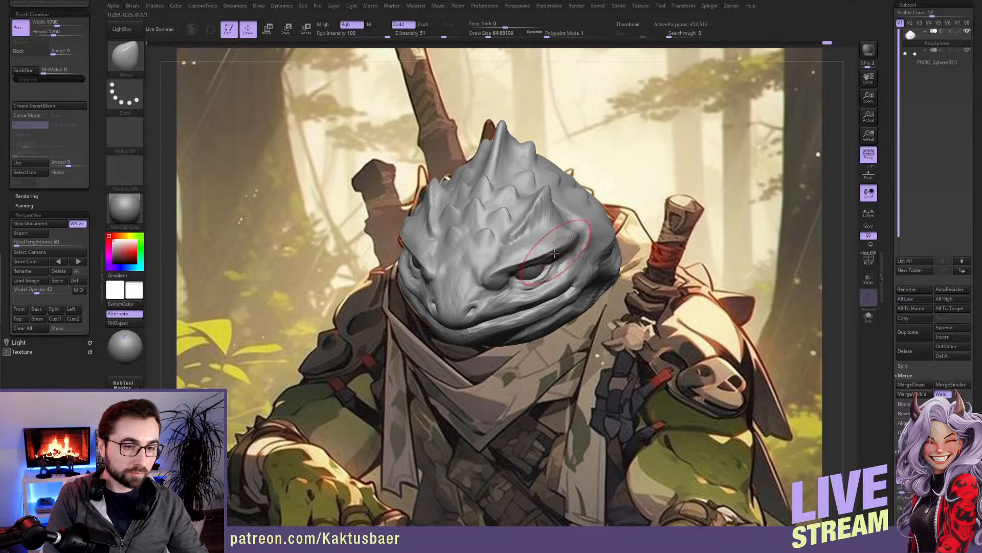
Step: Reshape the brow, outer eye area and brow horn against the reference with Move, going from a draw size of about 65 to 46
key("shift")
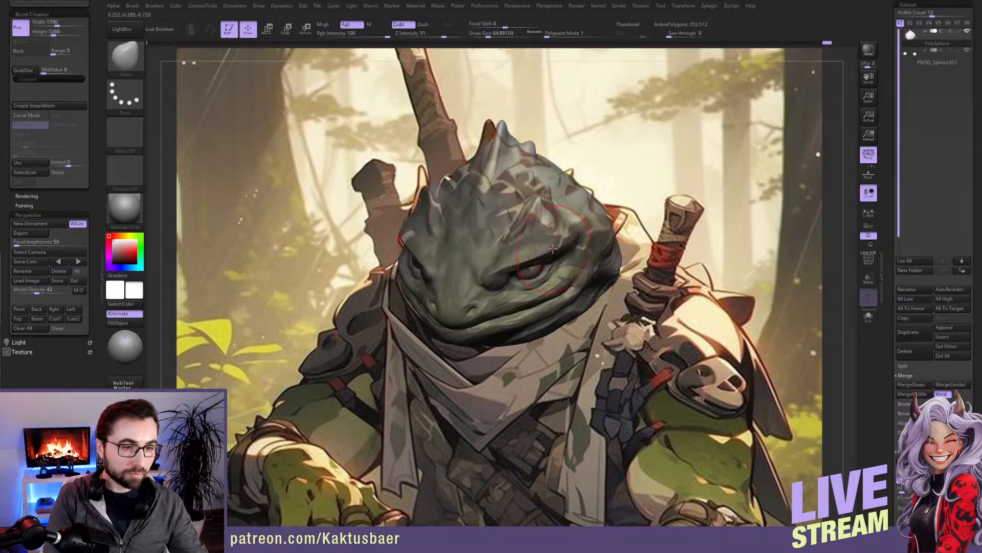
left_click_drag(552, 246, 530, 254)
key("s")
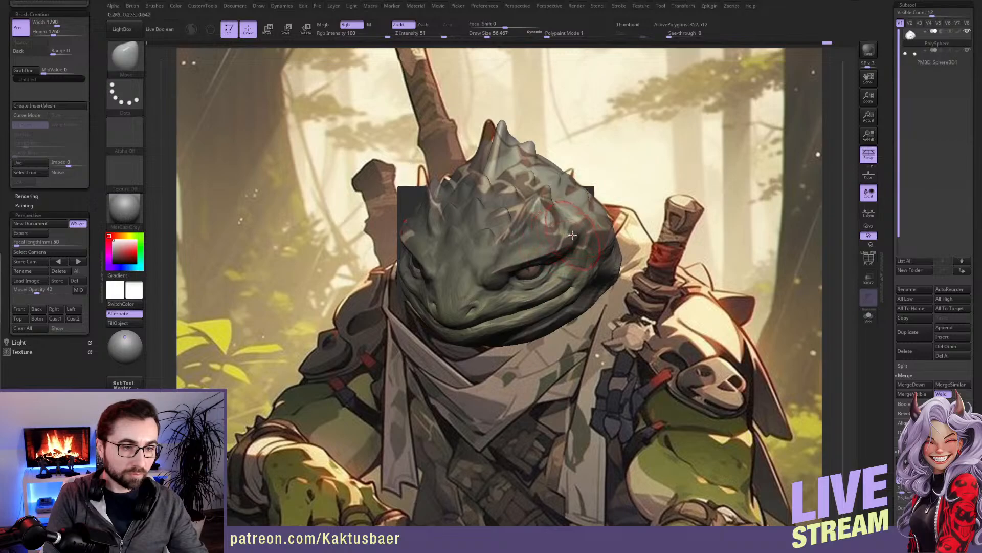
left_click_drag(547, 190, 551, 218)
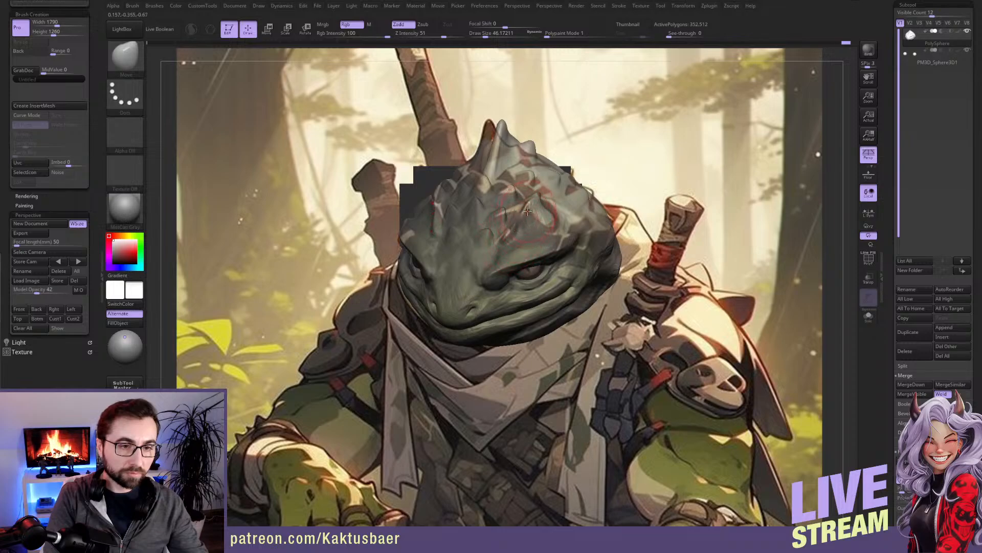
left_click(529, 209)
Step: Align the central head horn and the crown spikes behind it with the reference silhouette using Move
key("s")
mouse_move(514, 151)
left_mouse_down()
mouse_move(523, 151)
mouse_move(502, 125)
left_mouse_up()
key("s")
left_click_drag(535, 154, 547, 161)
key("s")
Step: Lengthen and sharpen the large brow horns with Move at a draw size of about 41, checking from several angles
mouse_move(552, 197)
right_mouse_down()
mouse_move(538, 187)
mouse_move(545, 214)
right_mouse_up()
key("s")
left_click_drag(525, 213, 523, 212)
right_click_drag(525, 210, 530, 204)
left_click_drag(532, 200, 532, 196)
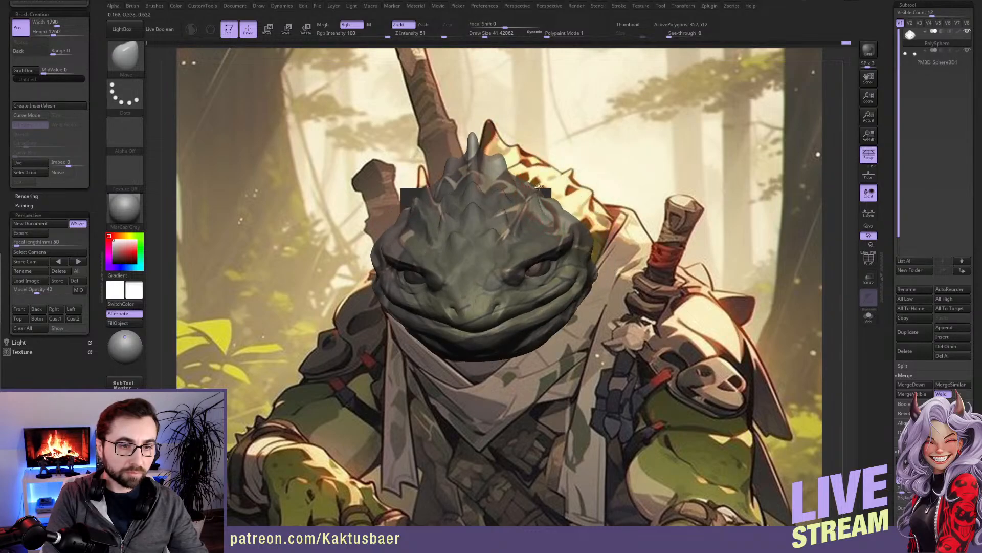
right_click_drag(537, 186, 533, 199)
left_click_drag(536, 188, 533, 189)
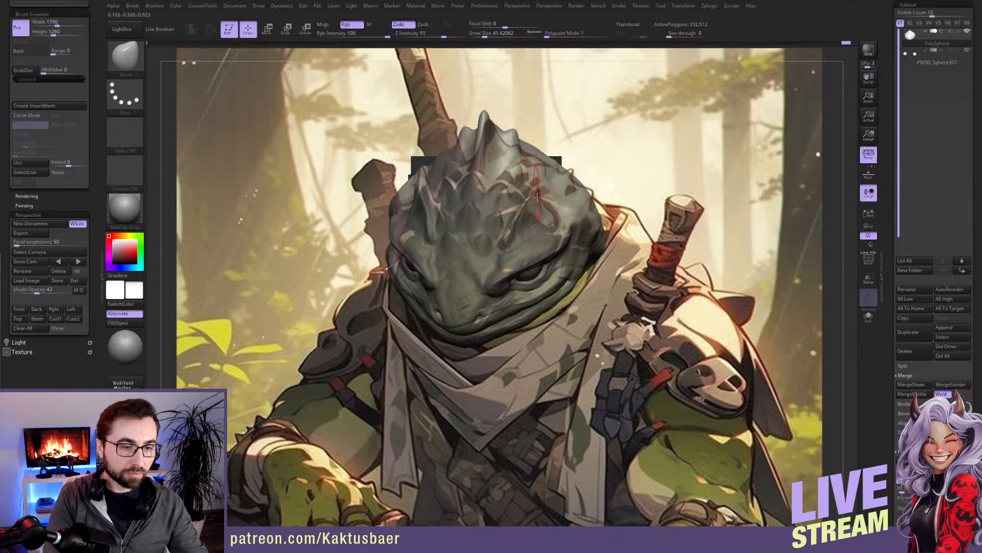
mouse_move(537, 195)
right_mouse_down()
mouse_move(517, 200)
mouse_move(531, 204)
right_mouse_up()
mouse_move(550, 238)
right_mouse_down("alt")
mouse_move(626, 253)
mouse_move(620, 263)
mouse_move(463, 234)
mouse_move(452, 266)
right_mouse_up("alt")
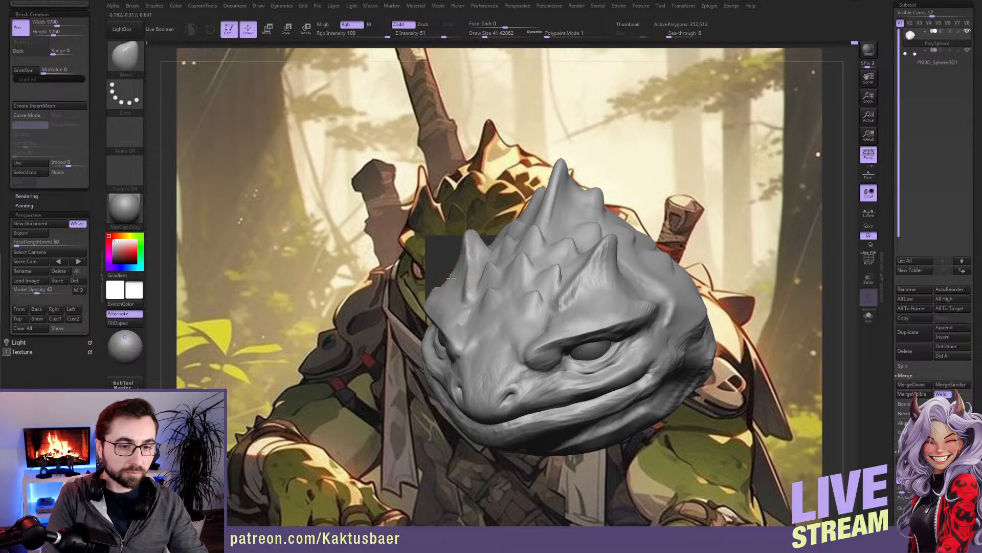
Step: Carve creases around the brow ridges and brow horn bases with DamStandard at a draw size of about 23
mouse_move(463, 255)
right_mouse_down()
mouse_move(456, 235)
mouse_move(503, 260)
mouse_move(465, 276)
mouse_move(464, 295)
mouse_move(517, 290)
right_mouse_up()
mouse_move(657, 287)
right_mouse_down()
mouse_move(614, 282)
mouse_move(626, 278)
mouse_move(645, 299)
mouse_move(532, 304)
right_mouse_up()
key("b")
key("d")
key("s")
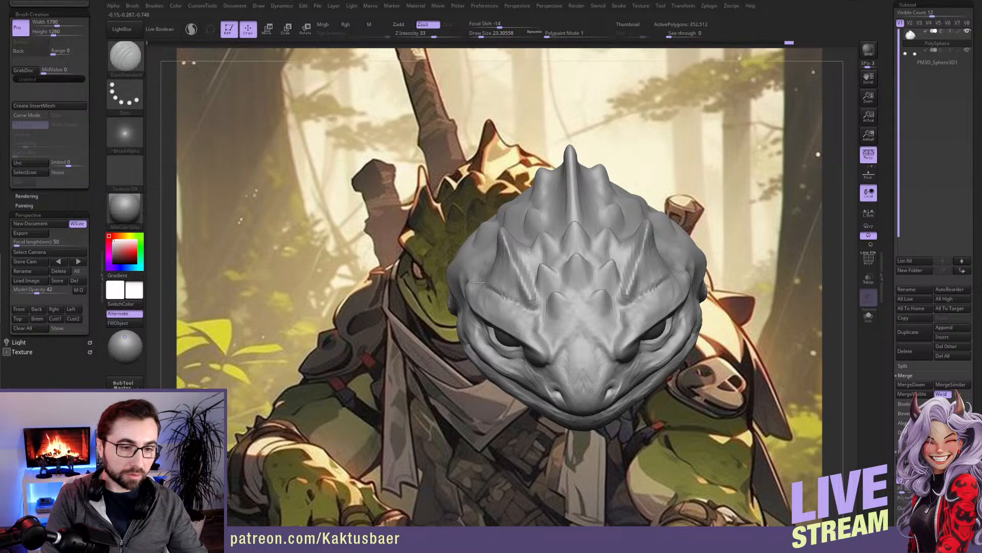
mouse_move(538, 311)
right_mouse_down()
mouse_move(583, 317)
mouse_move(553, 325)
right_mouse_up()
Step: Build up the outer end of the brow ridge with ClayBuildup at a draw size of about 23
key("b")
key("c")
key("b")
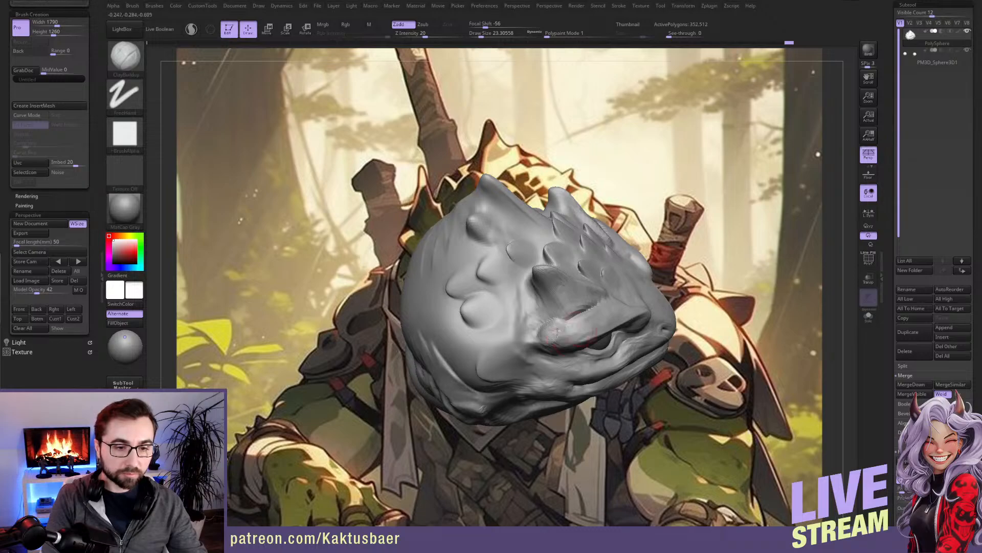
right_click_drag(578, 333, 628, 314)
mouse_move(625, 299)
right_mouse_down()
mouse_move(696, 304)
mouse_move(688, 323)
right_mouse_up()
Step: Flatten the outer brow and temple planes with TrimDynamic at a draw size of about 23
key("b")
key("t")
key("d")
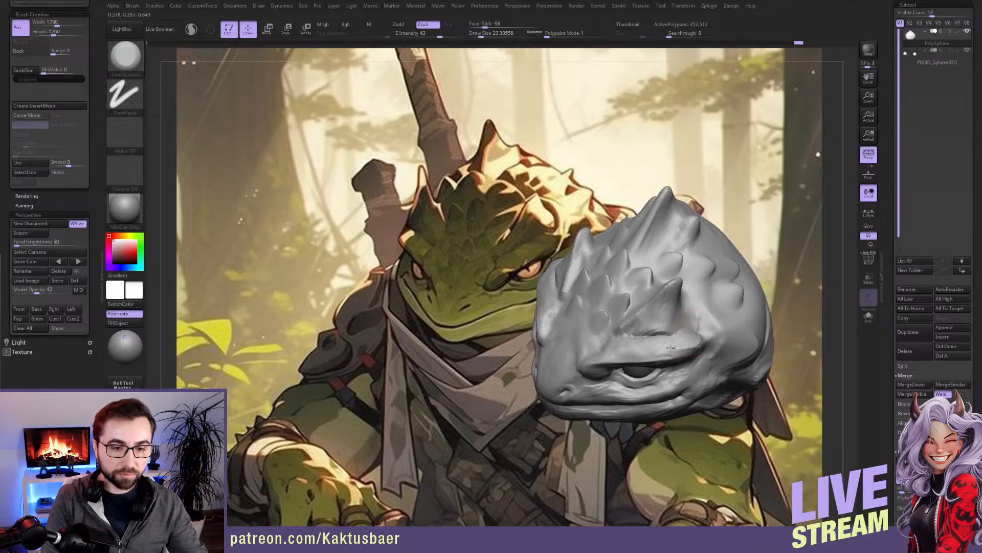
mouse_move(683, 344)
right_mouse_down()
mouse_move(701, 353)
mouse_move(696, 346)
mouse_move(715, 344)
mouse_move(671, 360)
mouse_move(708, 333)
right_mouse_up()
Step: Adjust the outer eye corner with Move and add volume behind it with ClayBuildup at a draw size of about 12
key("b")
key("m")
key("v")
key("b")
key("c")
key("b")
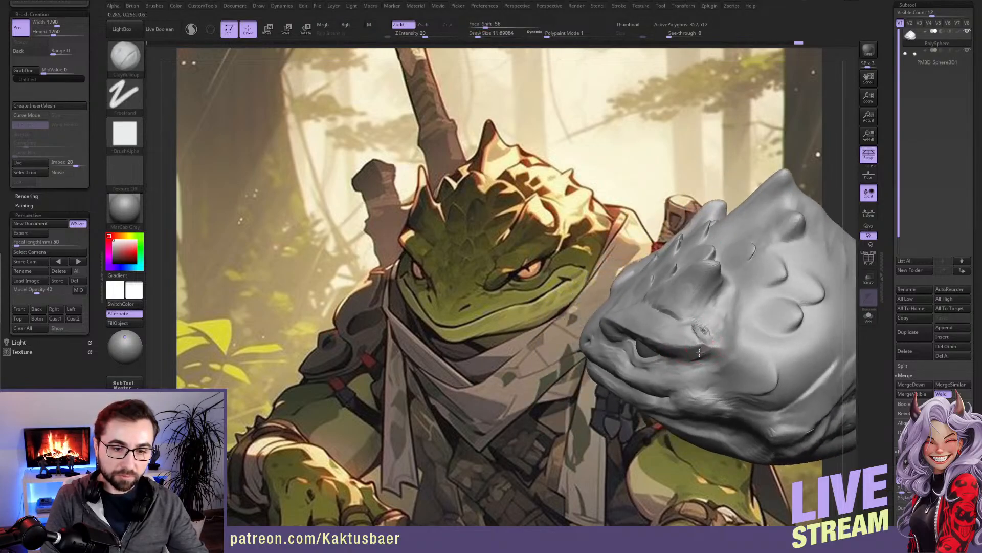
mouse_move(698, 349)
right_mouse_down()
mouse_move(689, 342)
mouse_move(718, 321)
right_mouse_up()
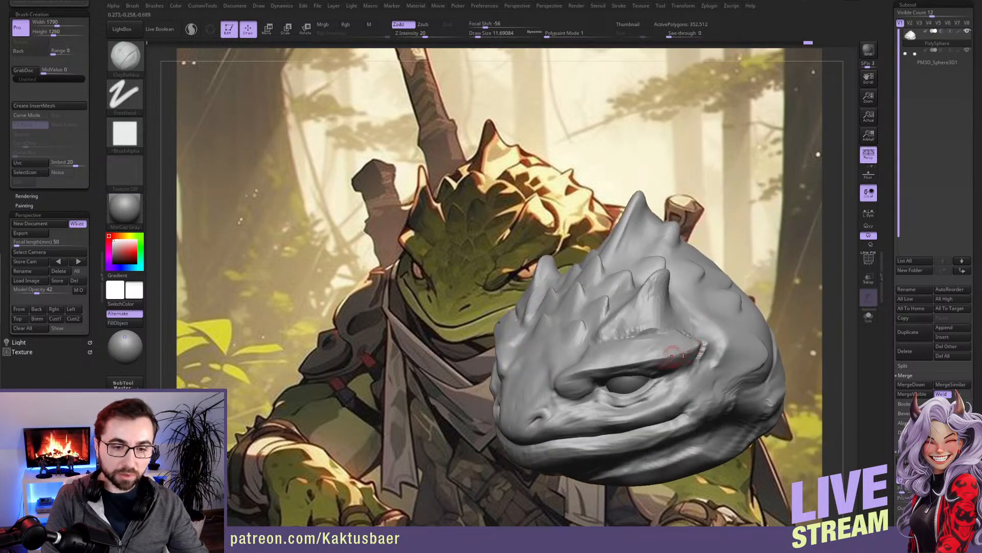
Step: Recall the stored camera view, smooth the area below the eye, and compare the eye region with the reference
left_click(56, 318)
key("shift")
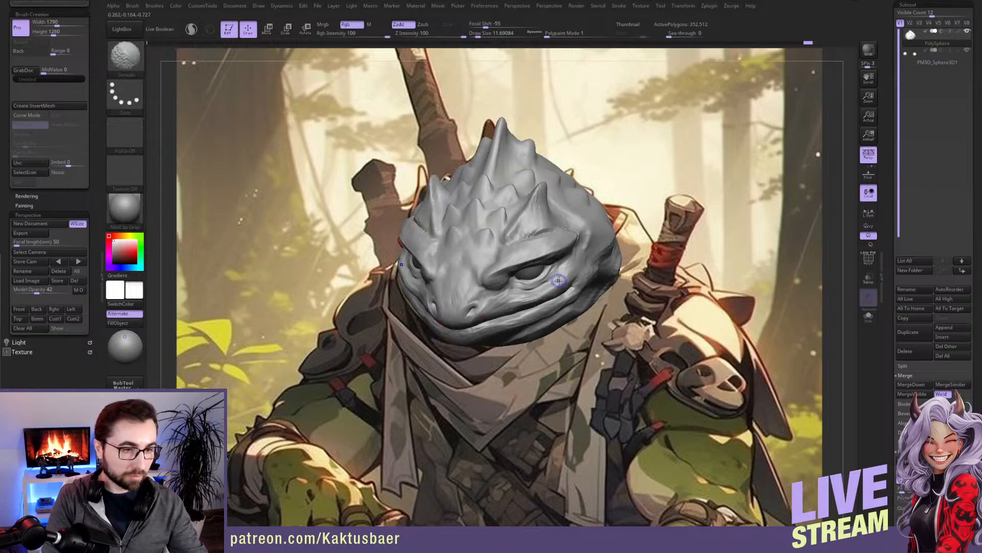
left_click_drag(556, 280, 560, 277, "shift")
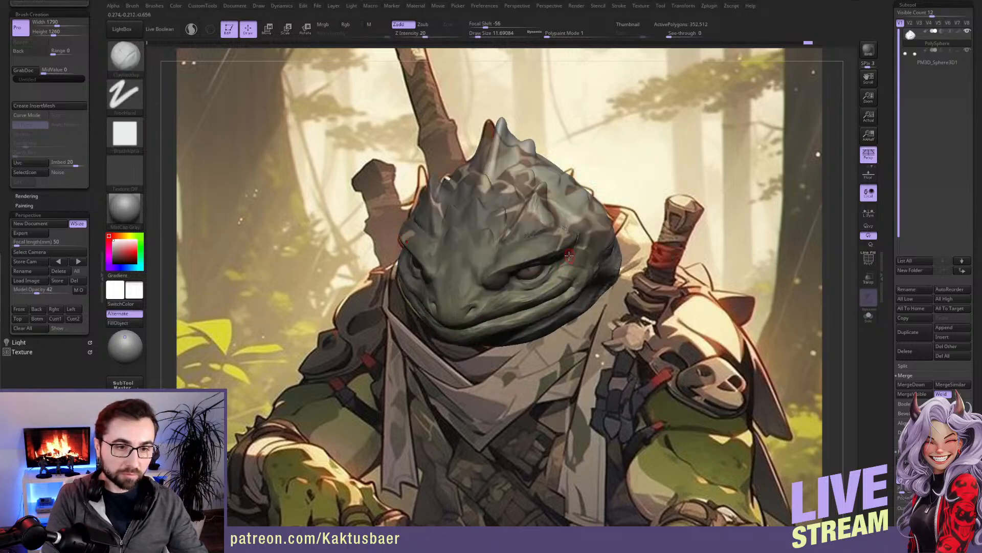
right_click_drag(569, 253, 533, 250)
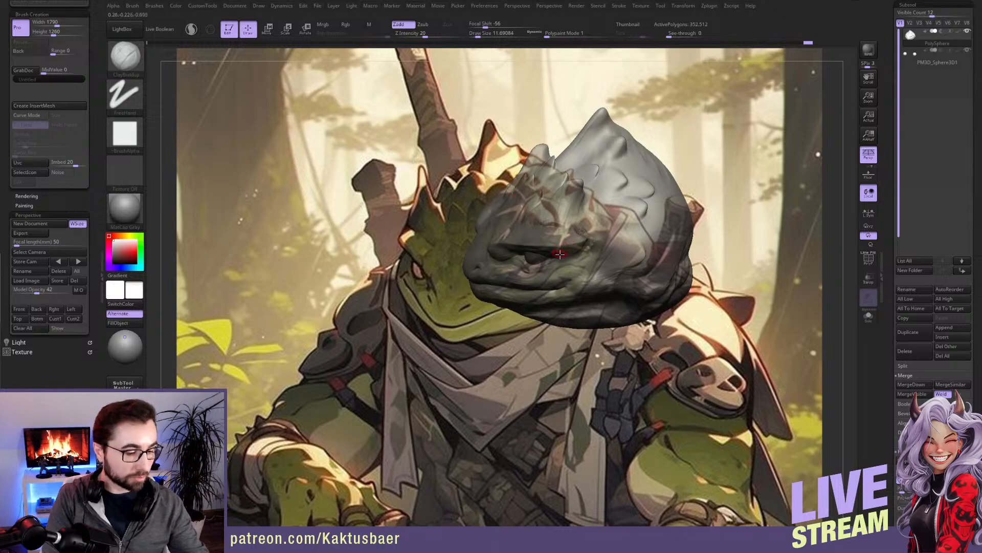
Step: Align the outer end of the brow with the reference in the stored camera view using Move at a draw size of about 54
key("b")
key("m")
key("v")
key("s")
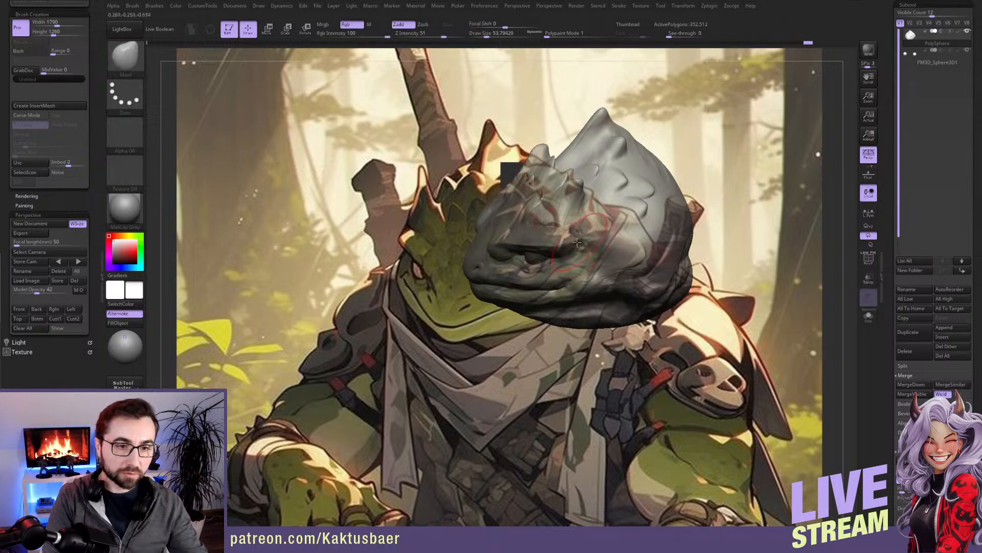
left_click(55, 318)
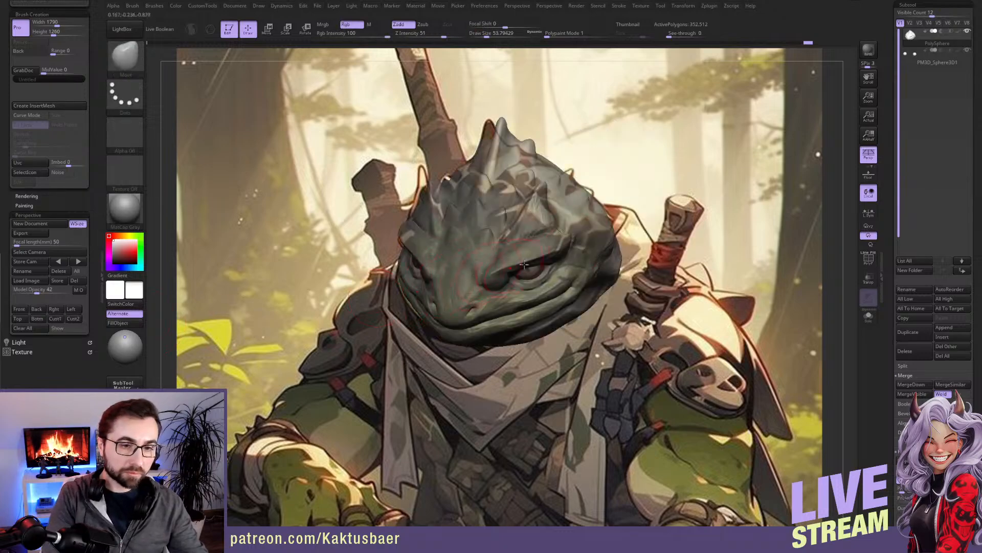
left_click_drag(563, 241, 564, 243)
right_click_drag(564, 243, 536, 245)
Step: Refine the outer brow corner against the reference with Move at draw sizes of about 33 and 46
key("s")
left_click_drag(566, 245, 569, 246)
left_click_drag(569, 248, 569, 246)
right_click_drag(557, 249, 559, 254)
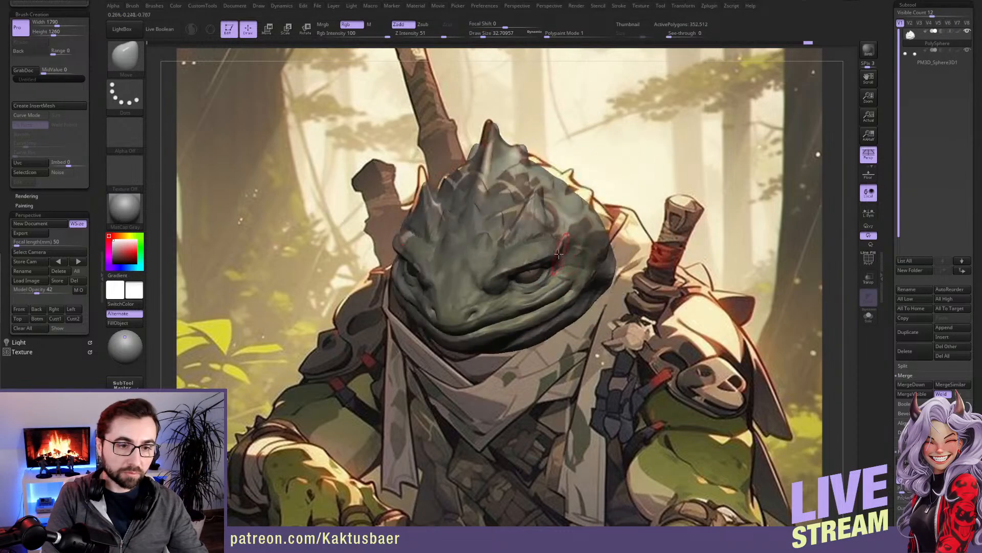
left_click(56, 319)
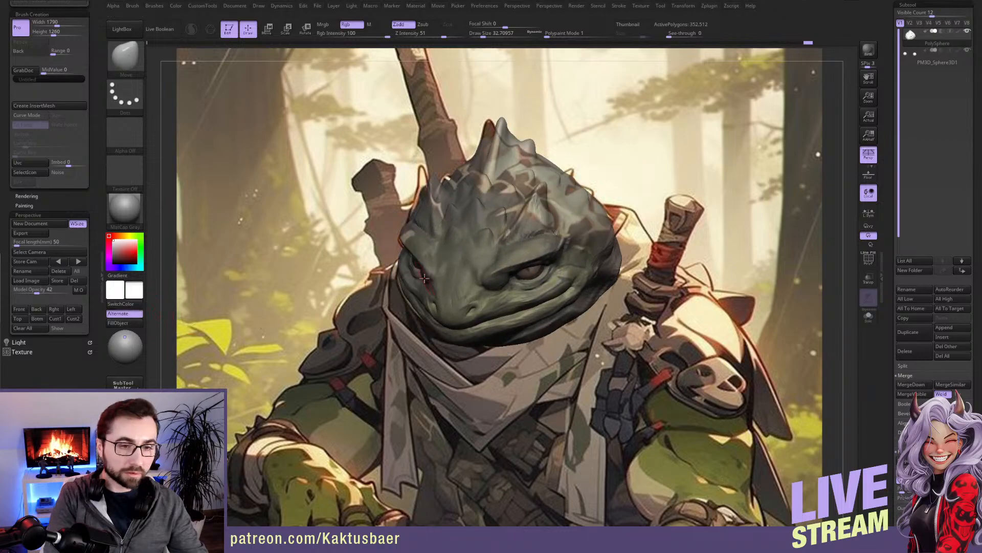
key("s")
left_click_drag(564, 238, 568, 239)
left_click_drag(567, 239, 566, 238)
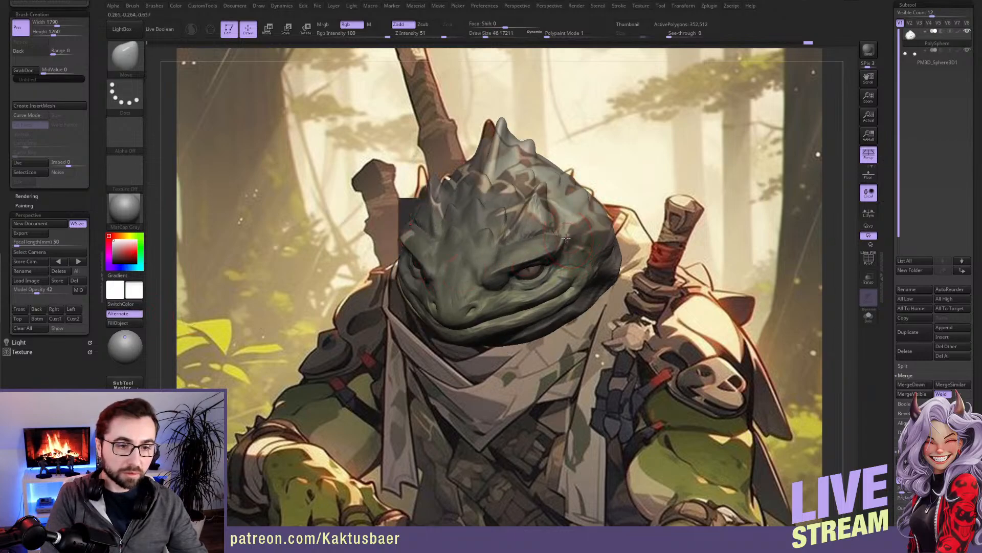
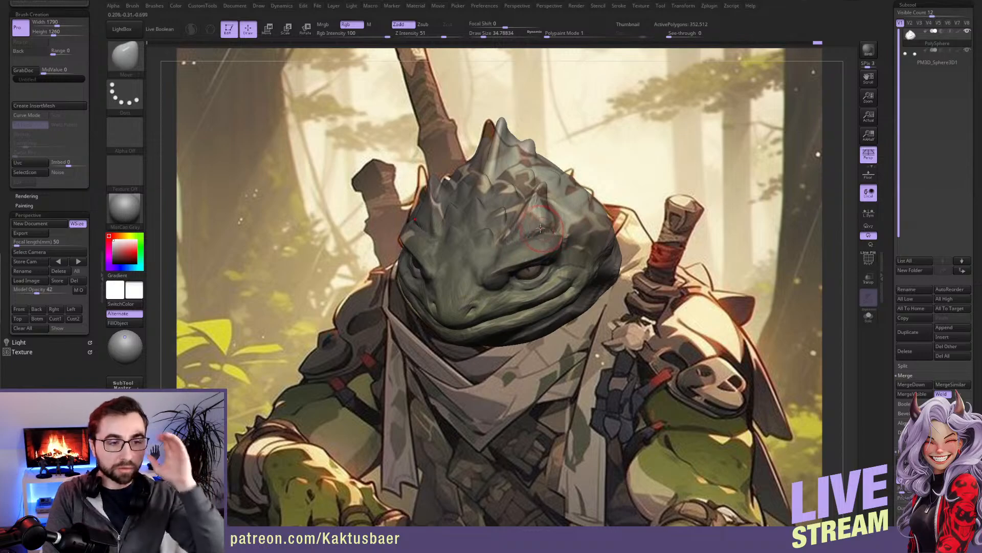
Step: Reshape the area behind the brow horn and the rear head outline with Move, raising the draw size from about 35 to 74
key("s")
left_click_drag(557, 211, 567, 206)
key("s")
key("s")
left_click_drag(608, 233, 606, 237)
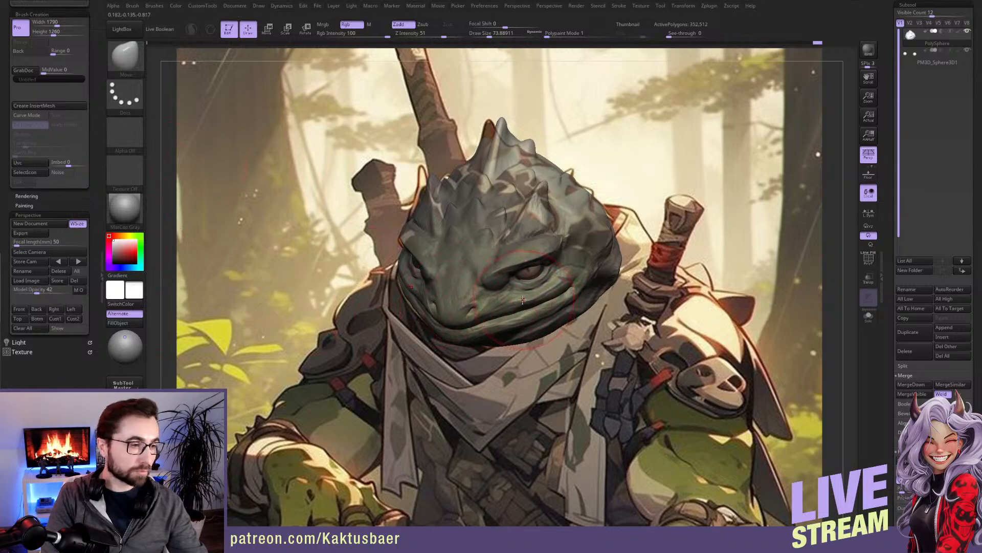
right_click_drag(558, 301, 556, 301, "ctrl")
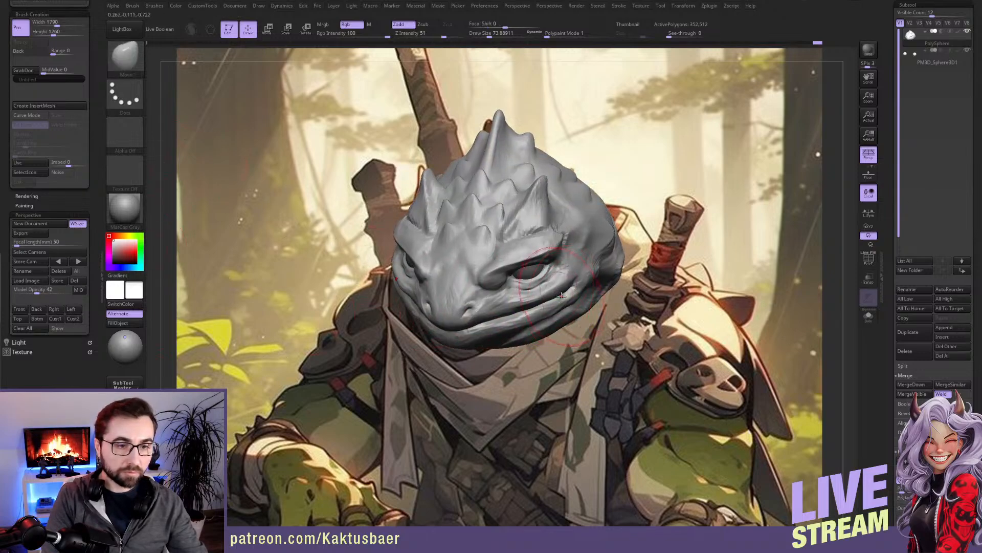
Step: Append a Cylinder3D to the subtools and frame it in view
left_click(483, 36)
mouse_move(550, 264)
right_mouse_down("alt")
mouse_move(586, 280)
mouse_move(557, 267)
mouse_move(588, 272)
mouse_move(555, 298)
right_mouse_up("alt")
scroll(890, 272, "up", 1)
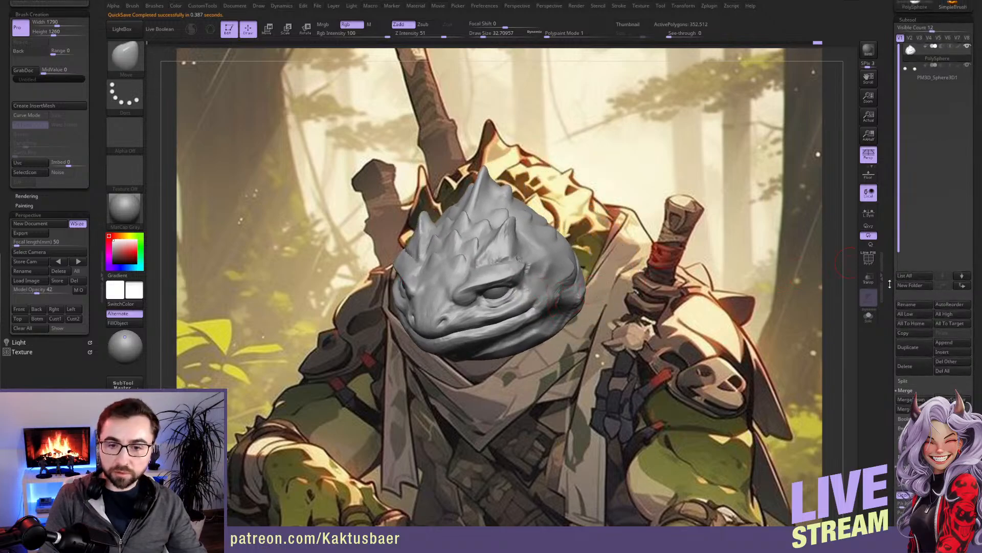
left_click(945, 345)
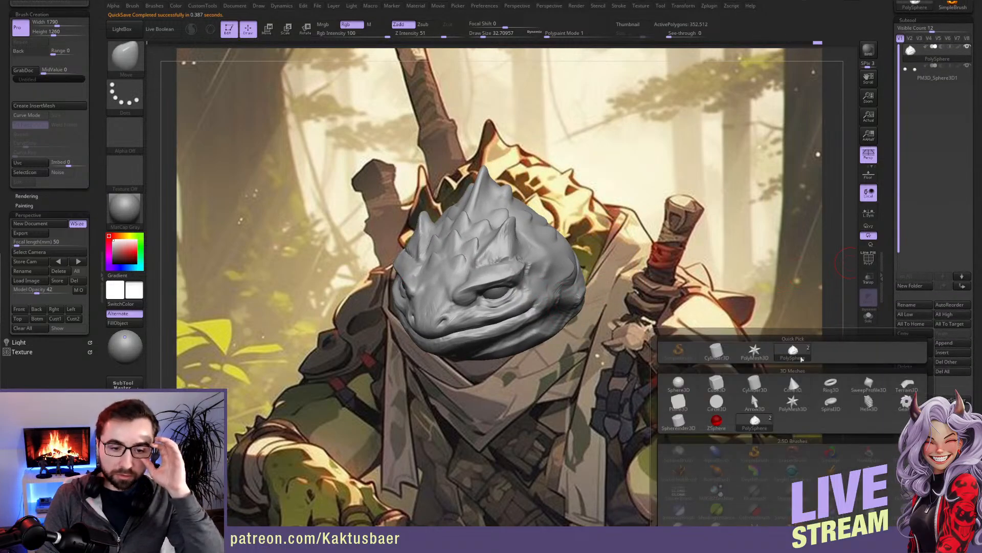
left_click(716, 351)
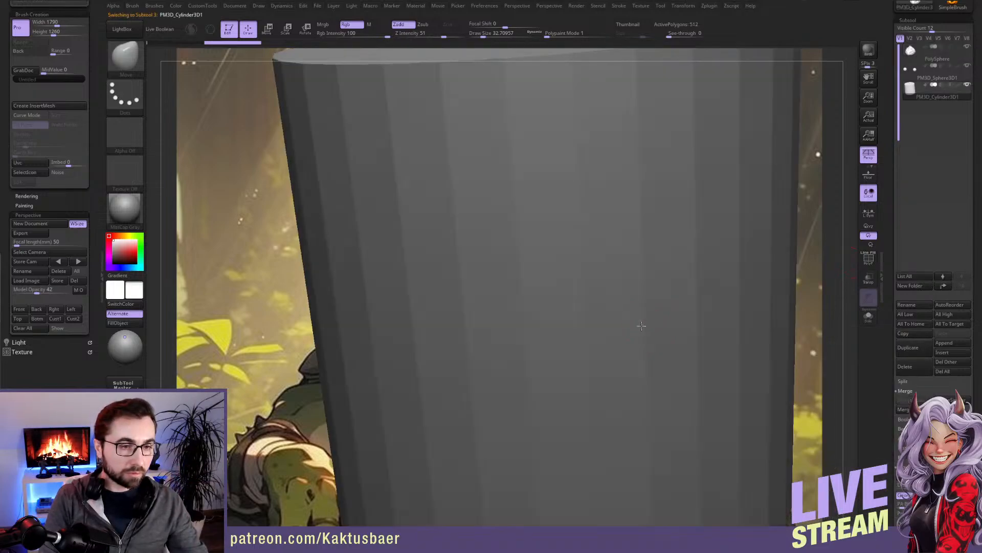
key("f")
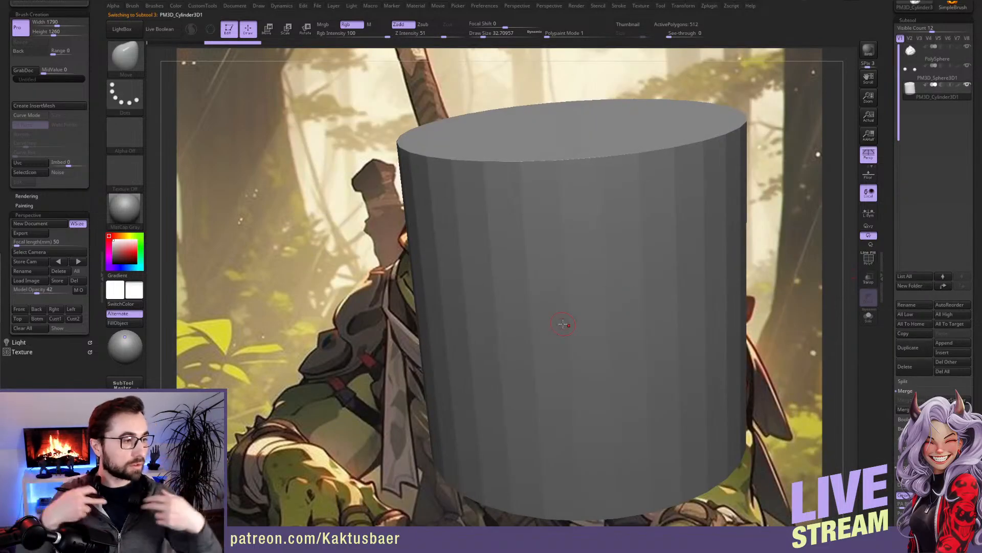
right_click_drag(656, 287, 632, 275, "ctrl")
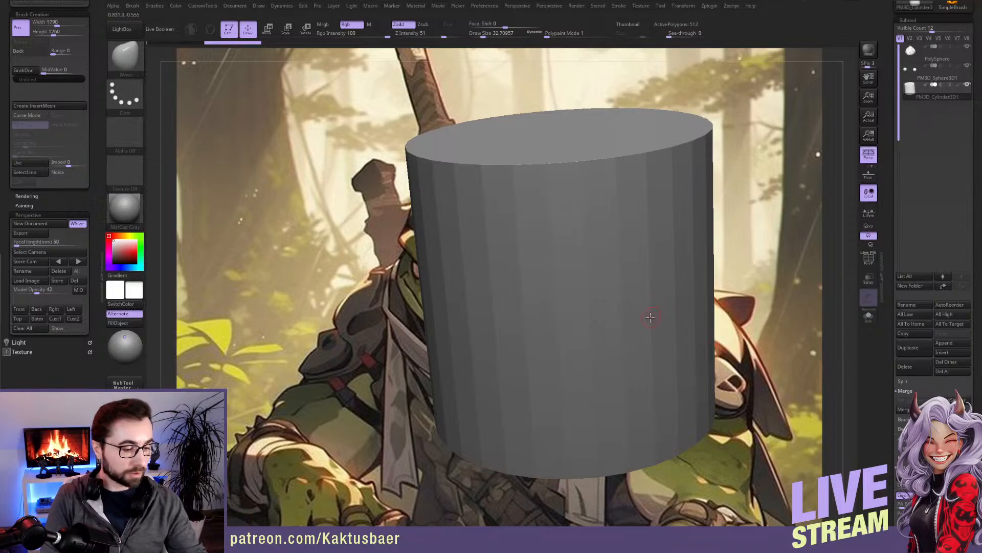
Step: Move the cylinder beneath the head and scale it down to roughly the width of the neck
key("w")
key("e")
left_click_drag(590, 139, 609, 198)
right_click_drag(645, 237, 606, 214)
mouse_move(605, 169)
left_mouse_down("shift")
mouse_move(605, 222)
mouse_move(604, 198)
mouse_move(551, 341)
mouse_move(551, 256)
mouse_move(536, 260)
left_mouse_up("shift")
key("w")
key("r")
left_click_drag(455, 266, 485, 306)
key("w")
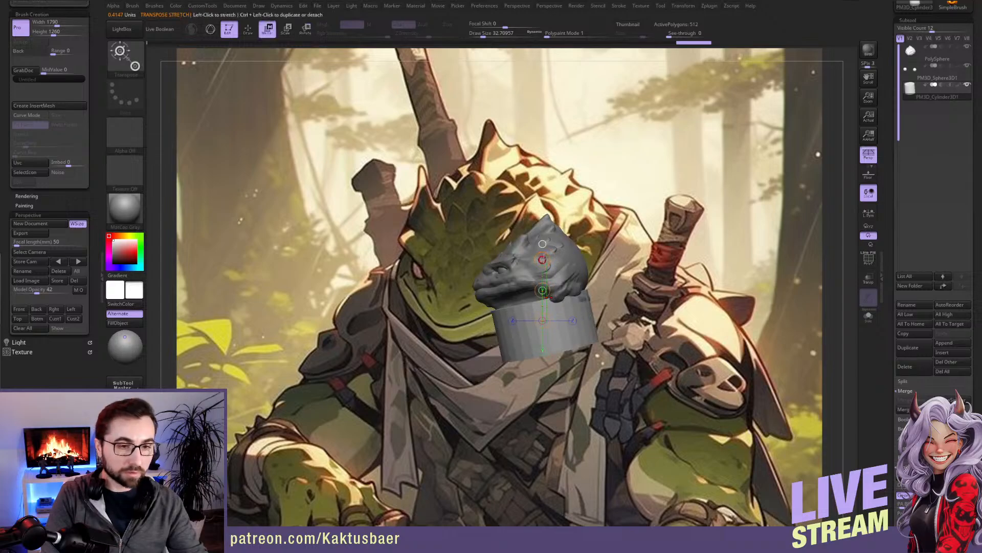
Step: Shorten the cylinder into a low neck ring directly beneath the jaw
mouse_move(542, 259)
left_mouse_down()
mouse_move(547, 331)
mouse_move(539, 294)
mouse_move(546, 317)
left_mouse_up()
key("ctrl+z")
key("ctrl+z")
key("q")
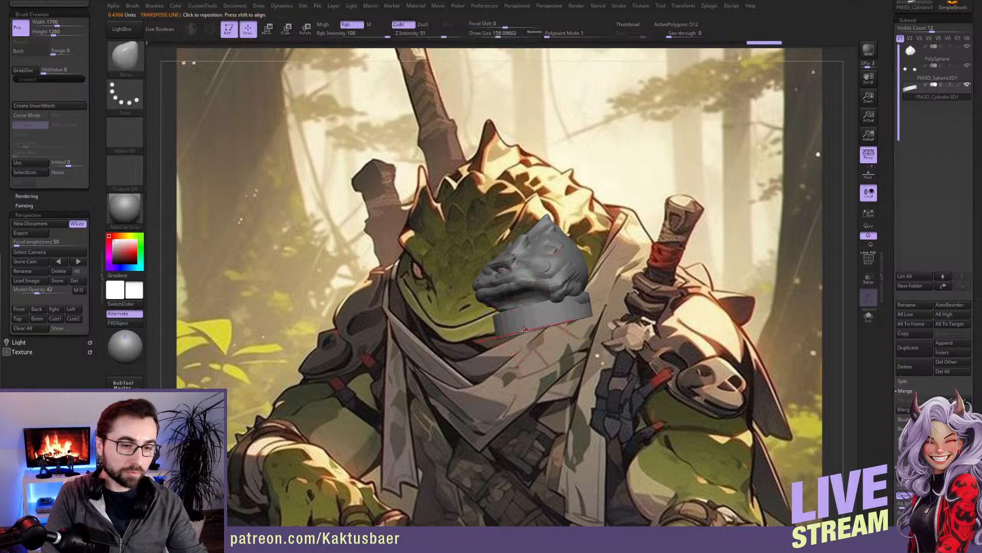
right_click_drag(498, 329, 522, 340)
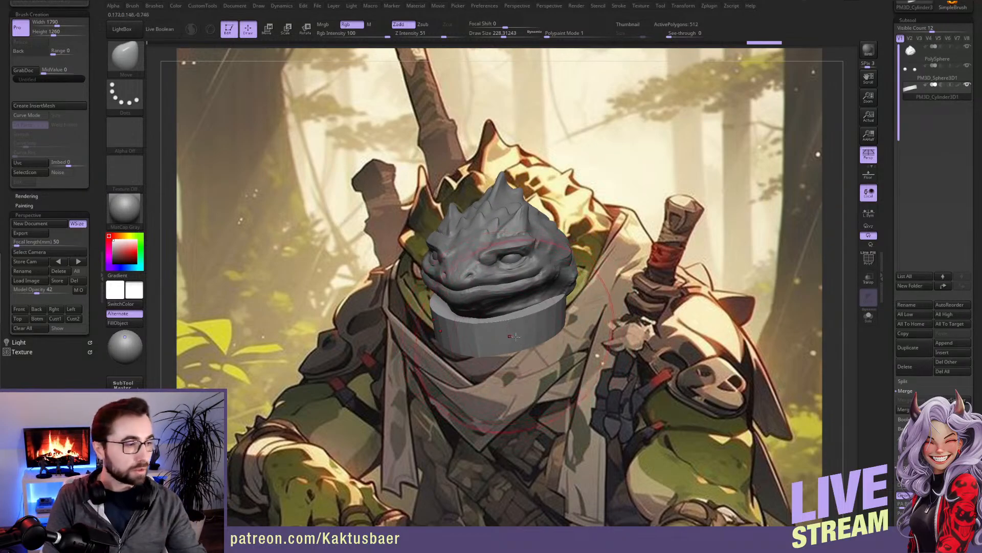
Step: Pull the front of the neck ring down and forward and adjust its side with Move, using draw sizes of about 108 and 223
key("s")
left_click_drag(504, 337, 490, 349)
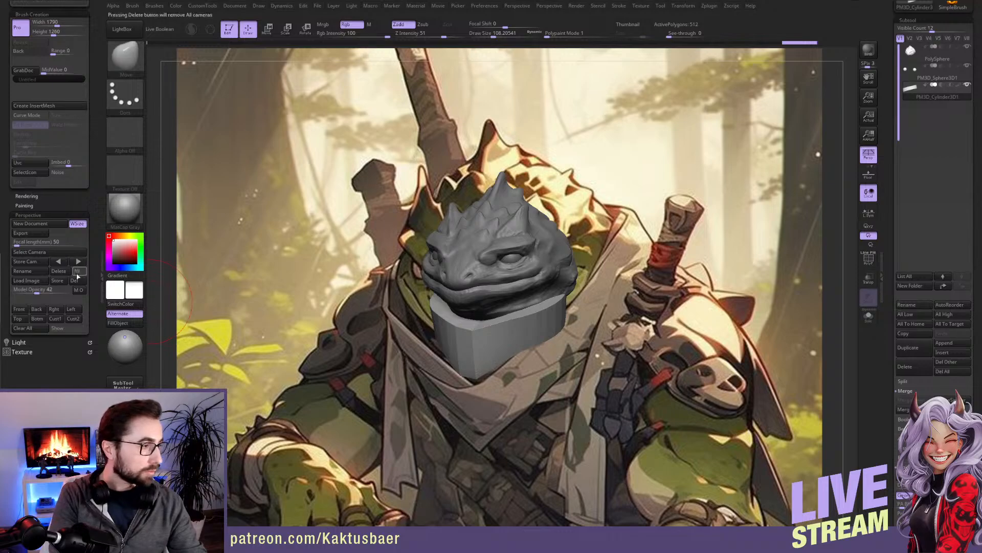
left_click_drag(536, 338, 538, 347)
mouse_move(589, 353)
right_mouse_down()
mouse_move(548, 348)
mouse_move(553, 333)
right_mouse_up()
key("s")
left_click_drag(555, 332, 567, 331)
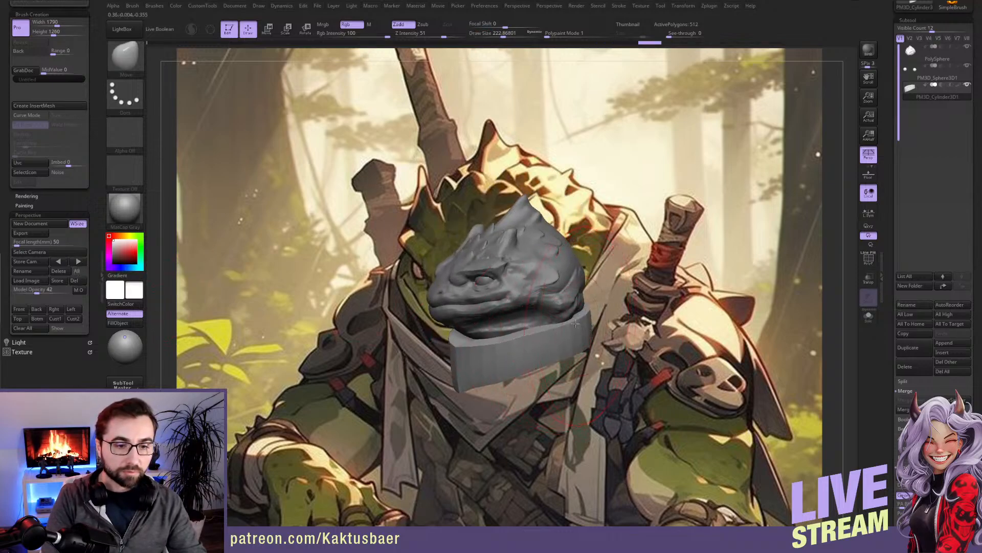
Step: Raise and widen the back and sides of the neck ring around the head with Move, ending at a draw size of about 136
right_click_drag(600, 317, 567, 316)
left_click_drag(616, 319, 623, 298)
right_click_drag(575, 303, 613, 312)
key("s")
mouse_move(560, 319)
left_mouse_down()
mouse_move(552, 321)
mouse_move(574, 343)
left_mouse_up()
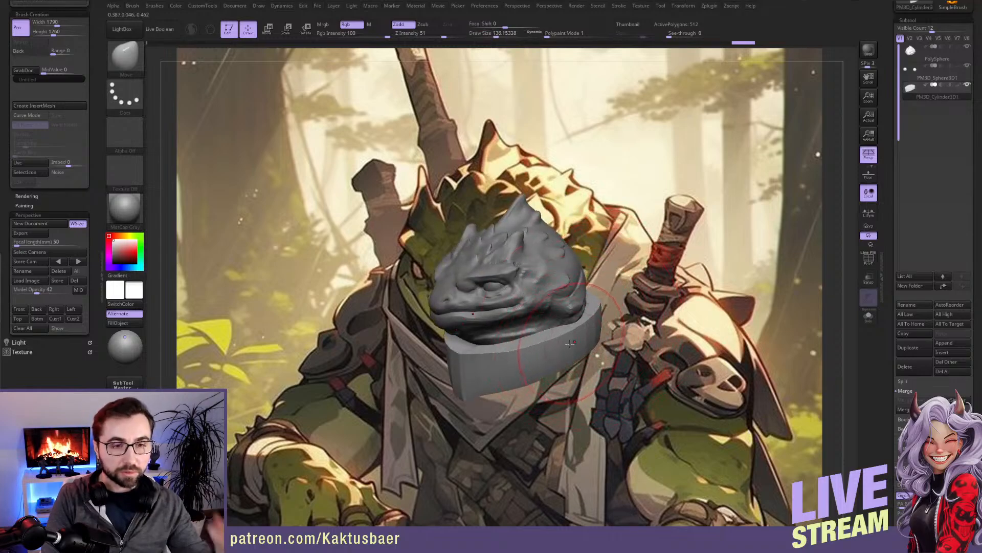
right_click_drag(511, 292, 498, 289)
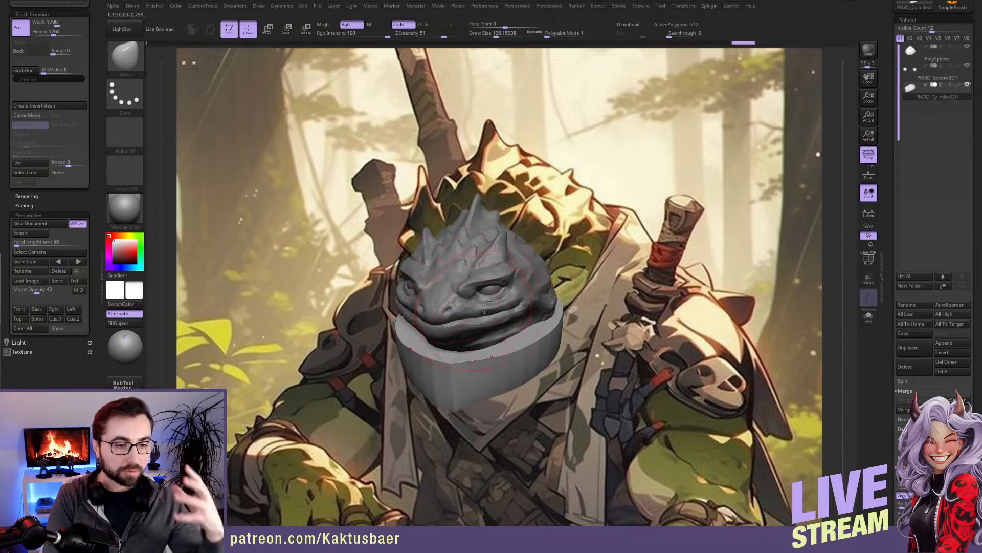
right_click_drag(472, 268, 592, 288)
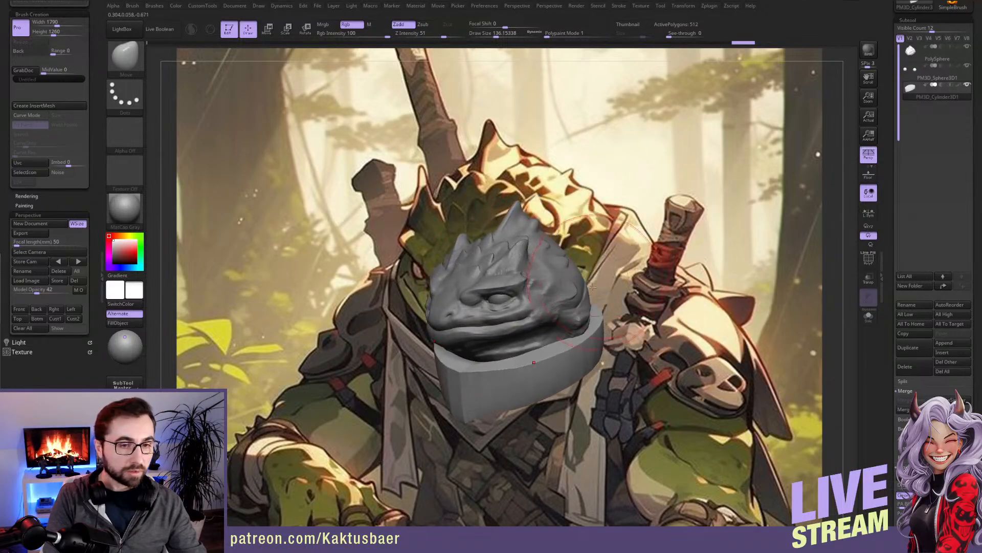
Step: Select the head subtool and reshape the snout and nostril area with Move, reducing the draw size from about 68 to 31
left_click(472, 287, "alt")
mouse_move(469, 286)
right_mouse_down("ctrl")
mouse_move(466, 328)
mouse_move(487, 304)
mouse_move(628, 307)
right_mouse_up("ctrl")
key("bracketleft")
right_click_drag(591, 337, 615, 291)
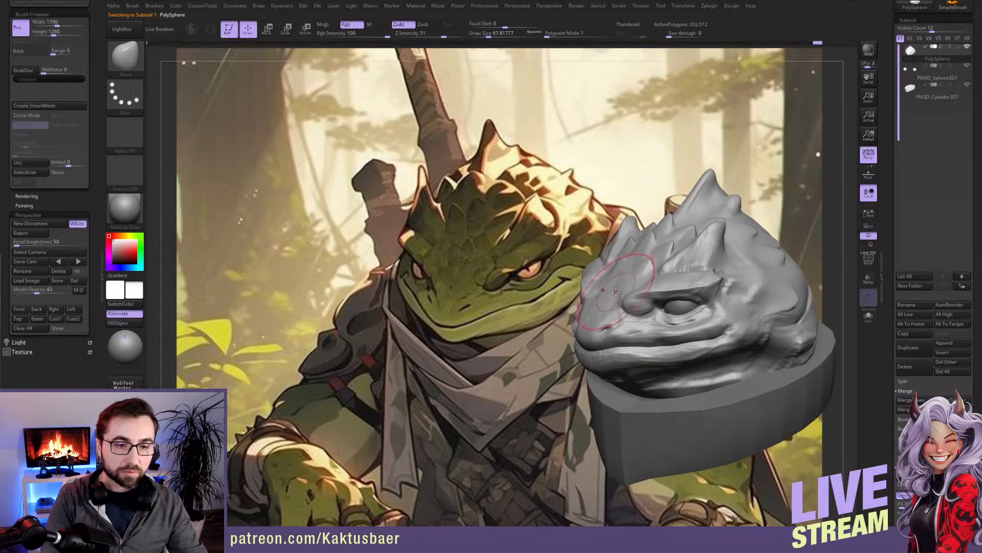
key("bracketleft")
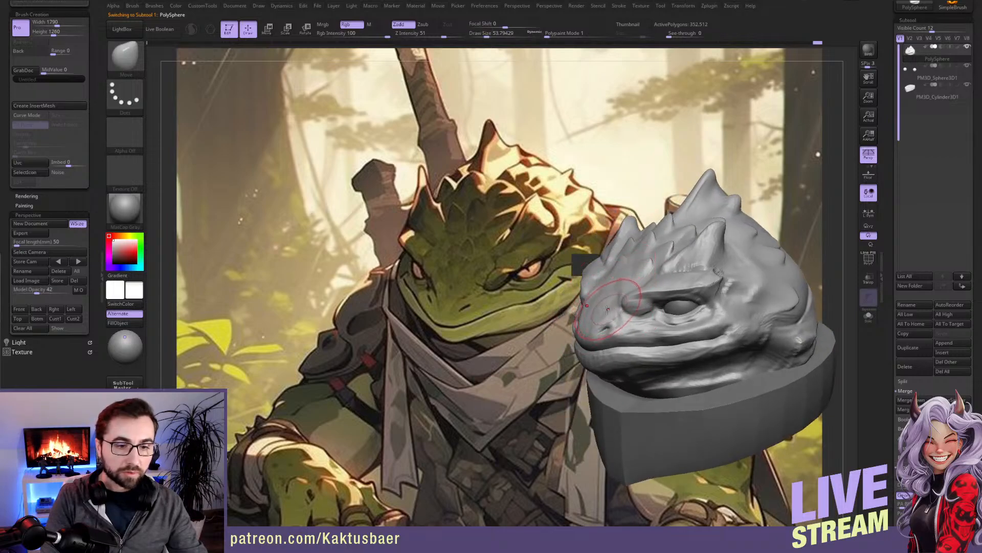
key("bracketleft")
right_click_drag(599, 335, 592, 323)
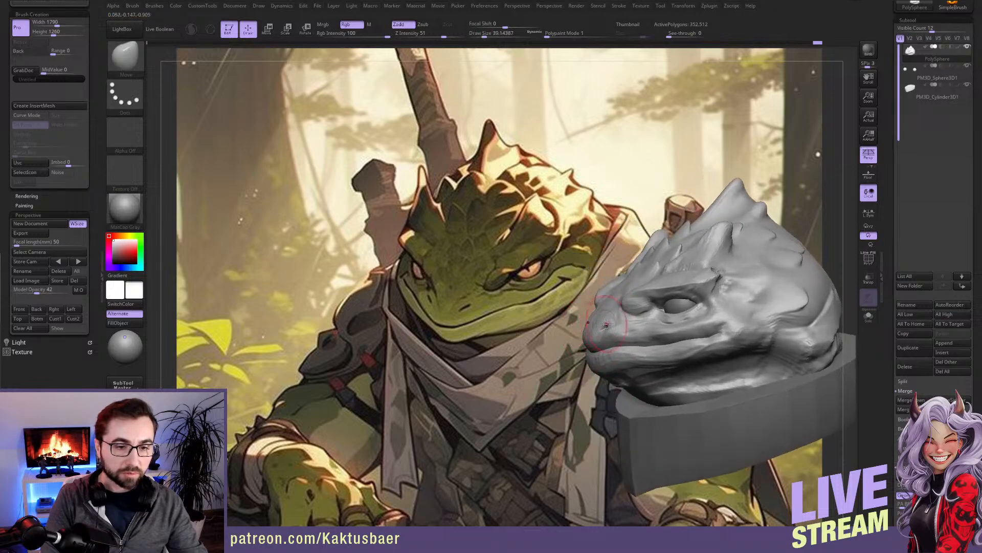
key("bracketright")
right_click_drag(604, 329, 613, 324)
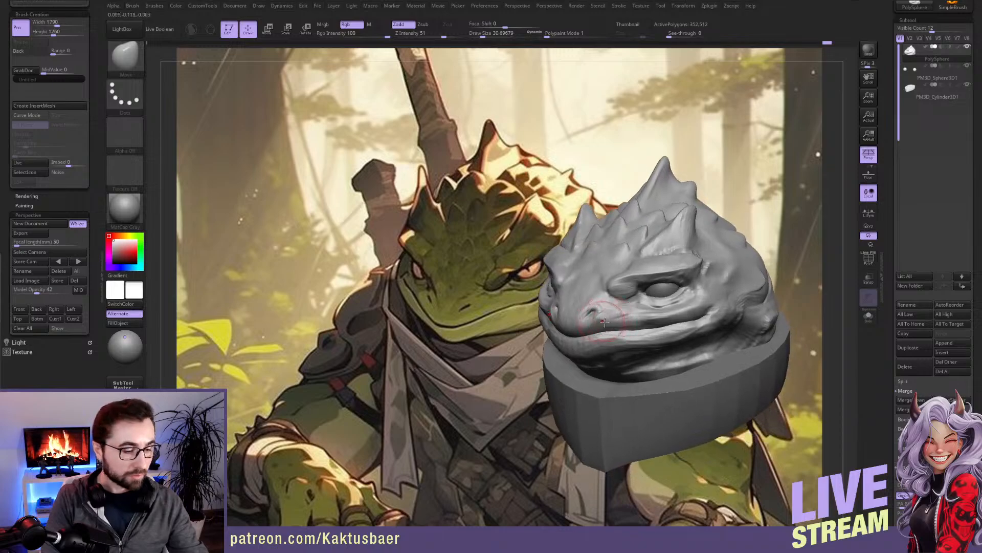
key("b")
key("c")
key("b")
key("bracketleft")
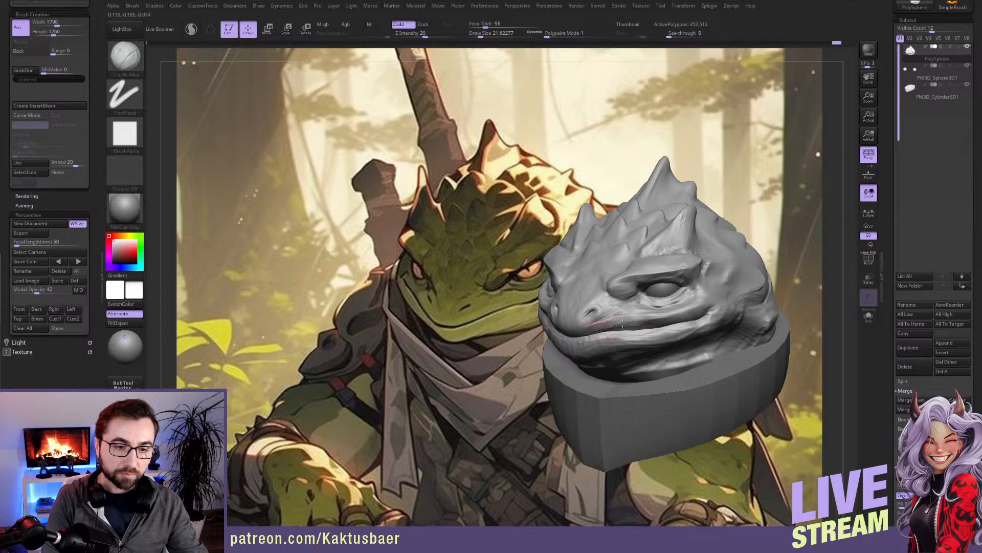
right_click_drag(599, 325, 633, 361)
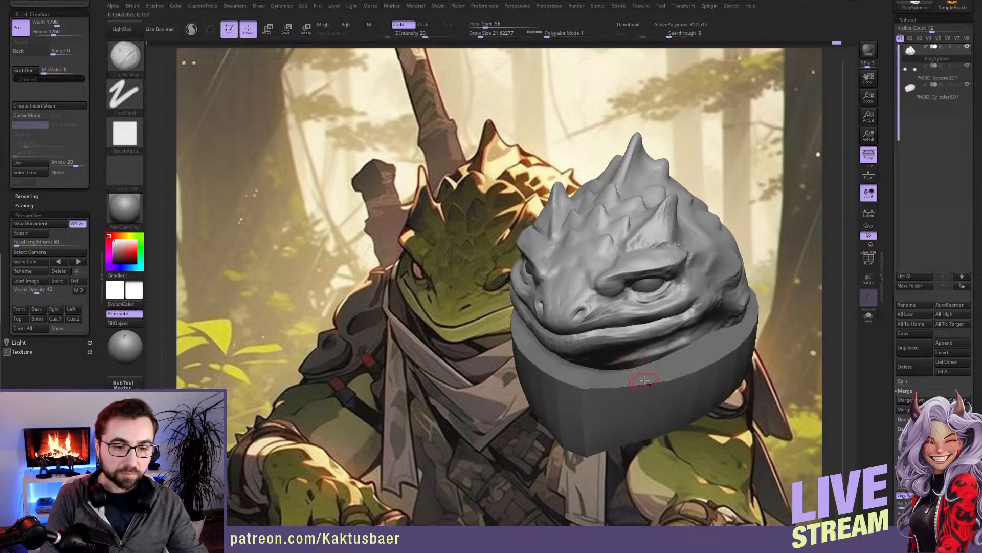
Step: Select the neck ring and pull its front and side towards the reference scarf with Move, starting at a draw size of about 101
left_click(645, 380, "alt")
left_click(61, 320)
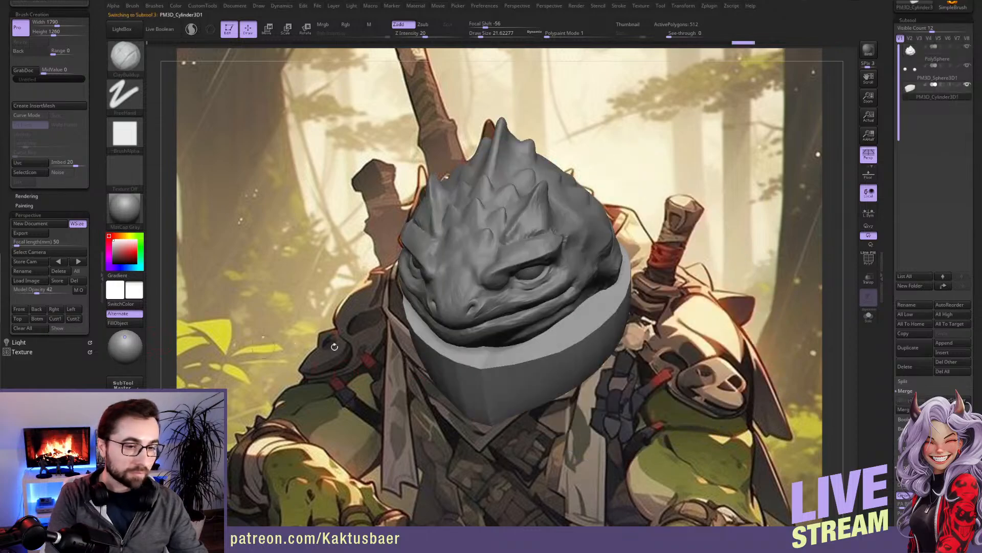
key("b")
key("m")
key("v")
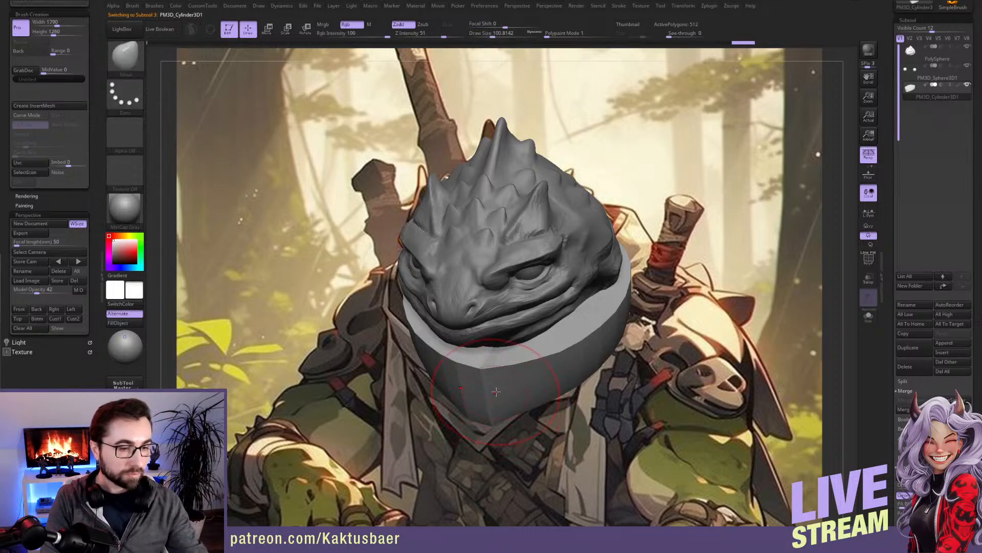
key("shift+z")
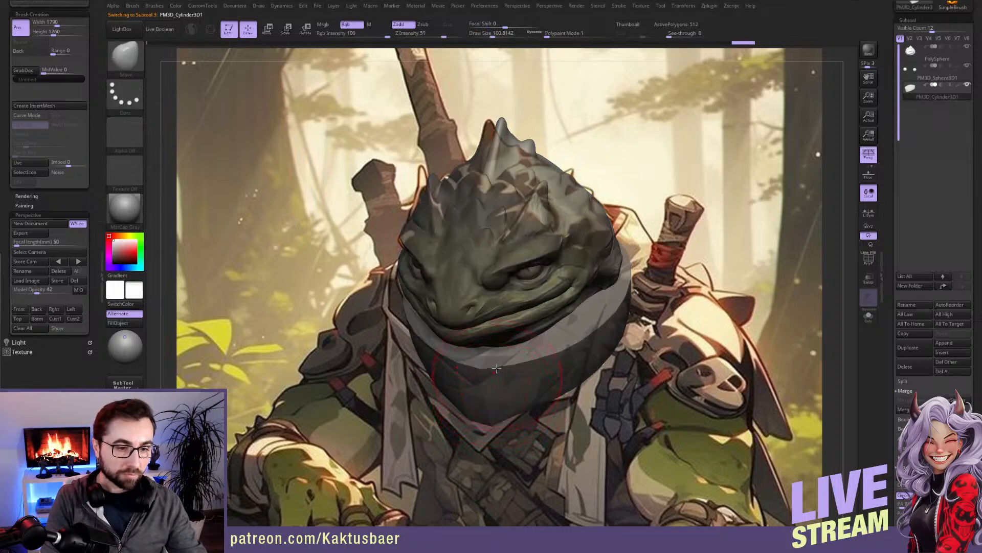
left_click_drag(496, 371, 490, 381)
left_click_drag(558, 355, 581, 329)
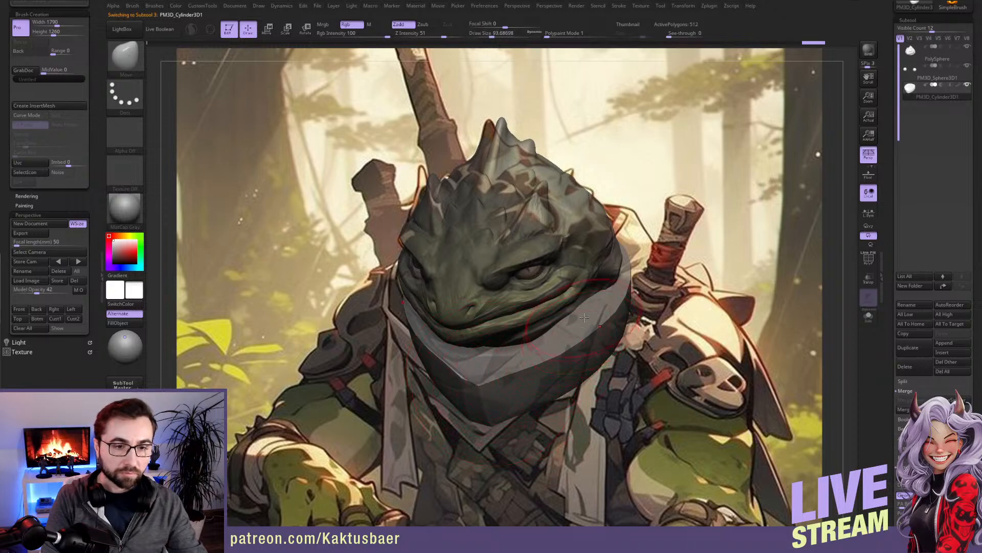
Step: Raise and tighten the neck ring's side rim along the jaw with Move, using draw sizes of about 83, 167 and 101
right_click_drag(632, 331, 580, 311)
key("s")
mouse_move(586, 334)
left_mouse_down()
mouse_move(622, 313)
mouse_move(542, 359)
left_mouse_up()
key("s")
left_click_drag(541, 359, 536, 350)
left_click(62, 320)
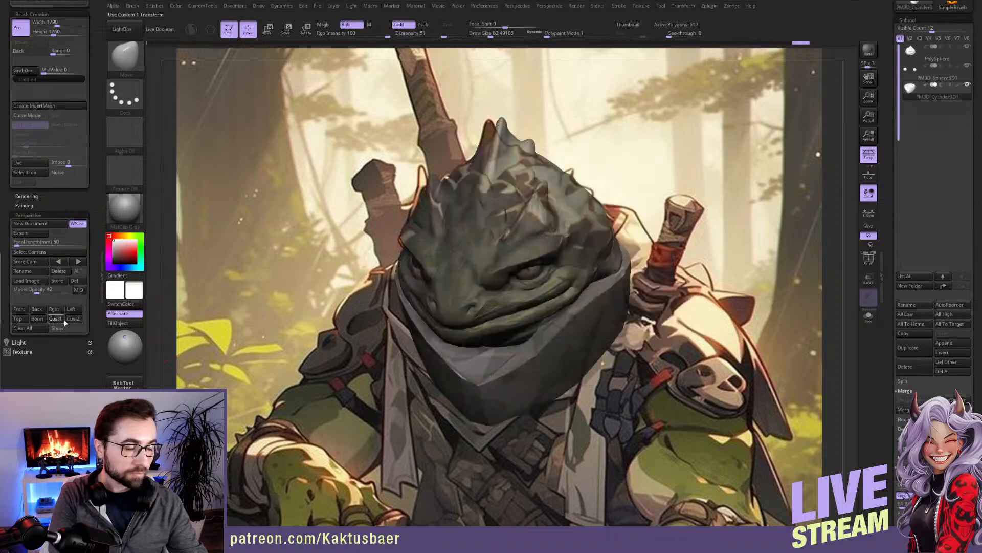
key("s")
left_click(570, 323)
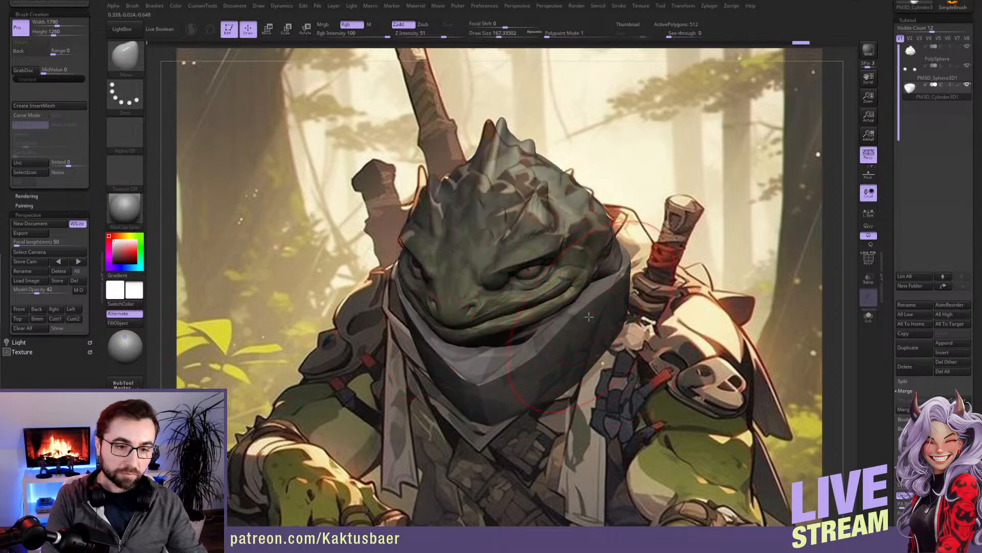
key("s")
left_click(519, 365)
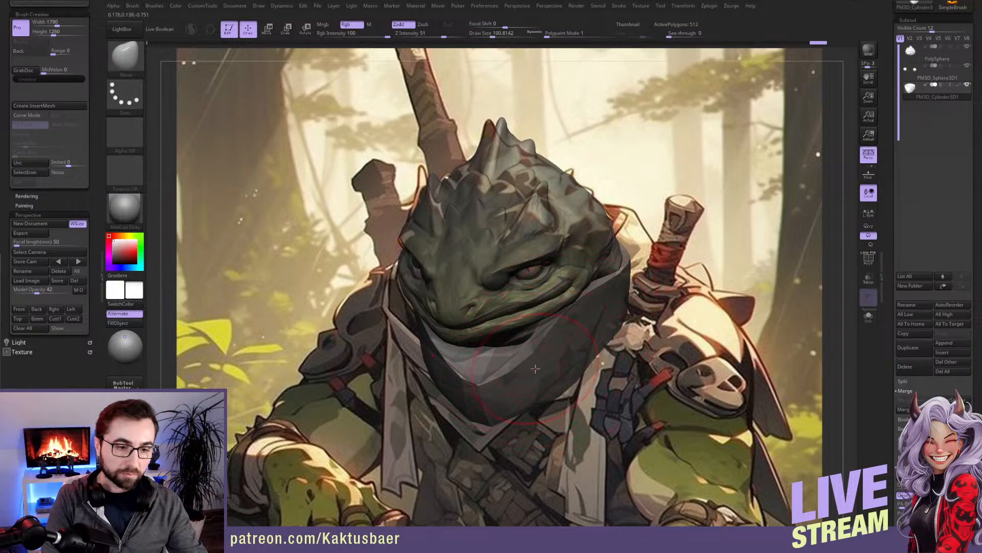
Step: Pull the side and back of the neck ring up behind the head with Move, ending at a draw size of about 124
left_click_drag(628, 283, 630, 246)
key("s")
left_click(629, 276)
mouse_move(635, 209)
left_mouse_down()
mouse_move(628, 259)
mouse_move(658, 225)
mouse_move(628, 282)
left_mouse_up()
mouse_move(691, 277)
left_mouse_down()
mouse_move(693, 253)
mouse_move(638, 255)
mouse_move(658, 264)
mouse_move(665, 257)
mouse_move(653, 246)
mouse_move(642, 281)
mouse_move(632, 279)
left_mouse_up()
key("[")
mouse_move(633, 266)
right_mouse_down()
mouse_move(645, 288)
mouse_move(664, 266)
mouse_move(647, 243)
mouse_move(657, 284)
mouse_move(675, 290)
right_mouse_up()
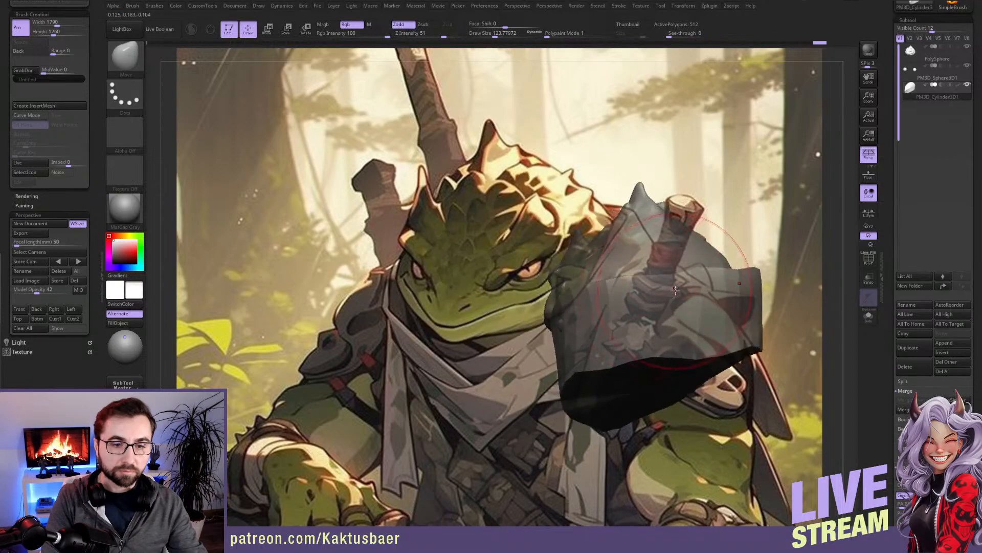
Step: Match the raised back corner of the neck ring to the reference with Move, using draw sizes of about 140, 94 and 124
key("[")
key("[")
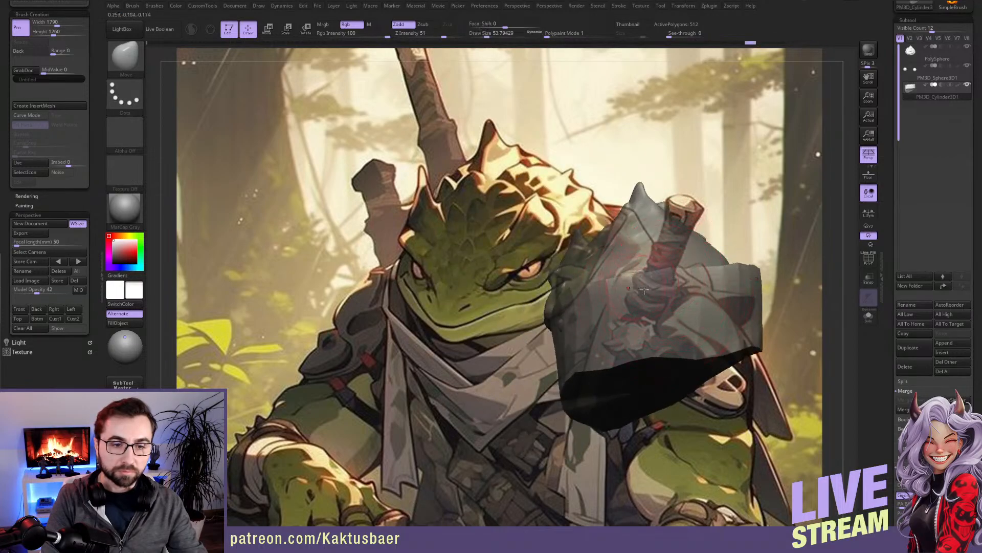
left_click(76, 320)
key("]")
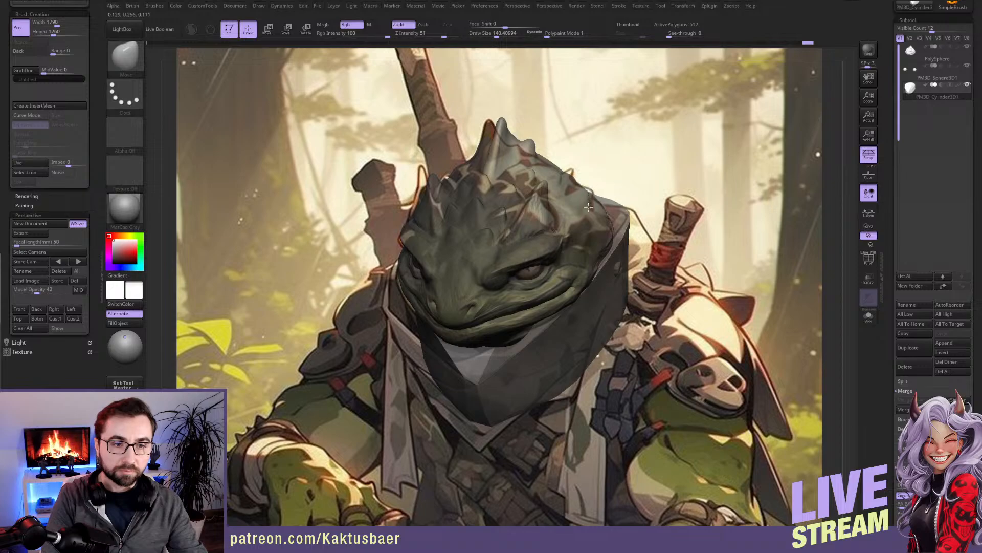
key("[")
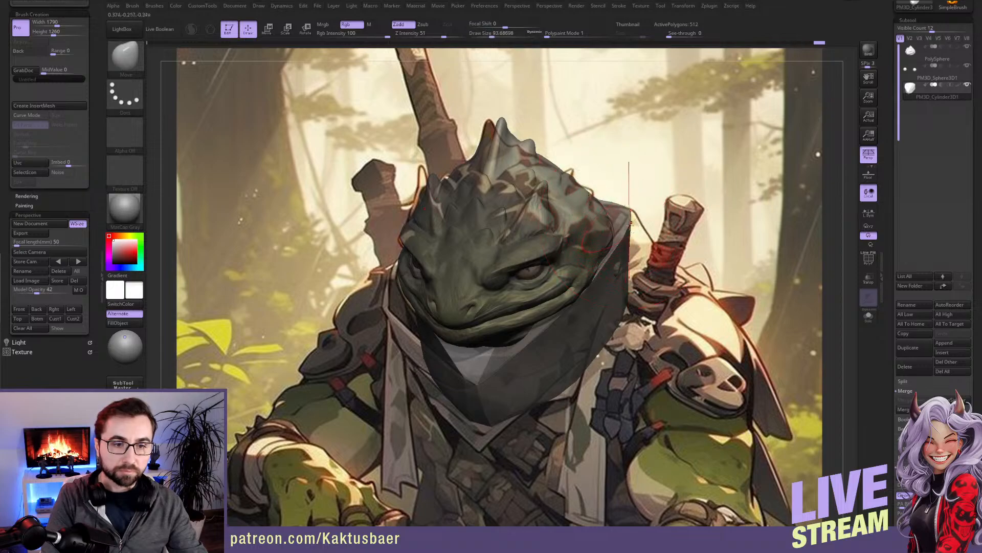
key("]")
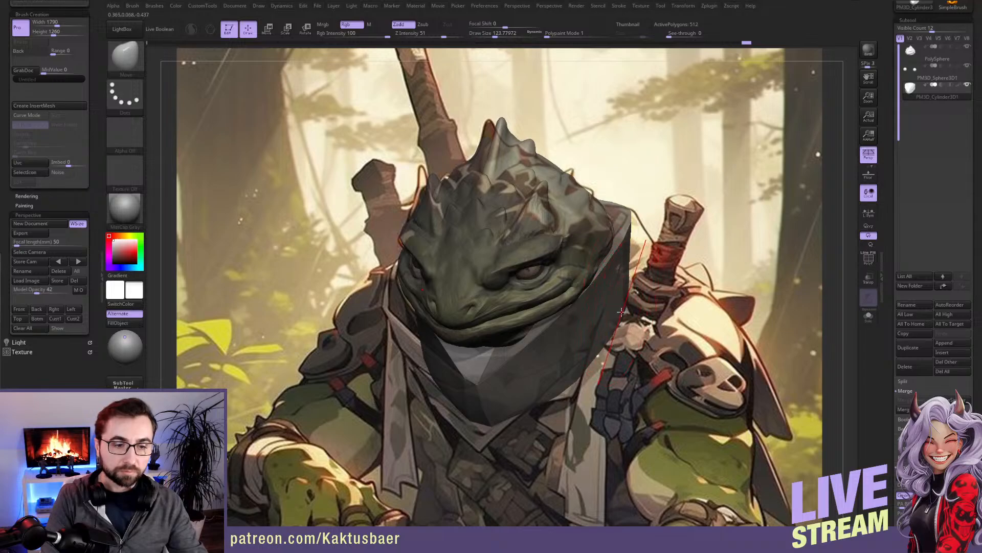
Step: Show the polyframe and delete the surplus edge loops of the neck ring with the ZModeler brush
left_click(873, 261)
mouse_move(632, 293)
right_mouse_down("ctrl")
mouse_move(601, 310)
mouse_move(574, 279)
mouse_move(597, 301)
right_mouse_up("ctrl")
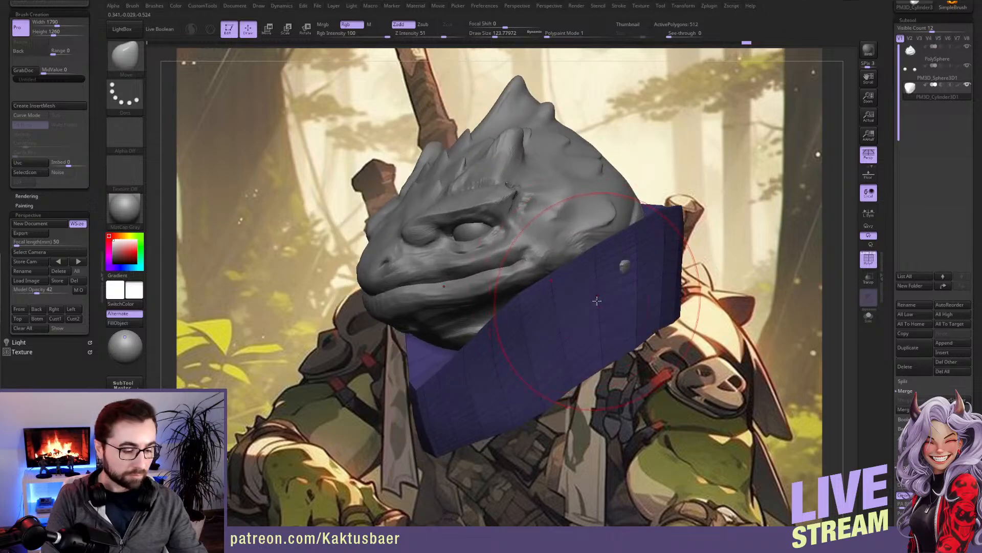
key("space")
left_click(614, 501)
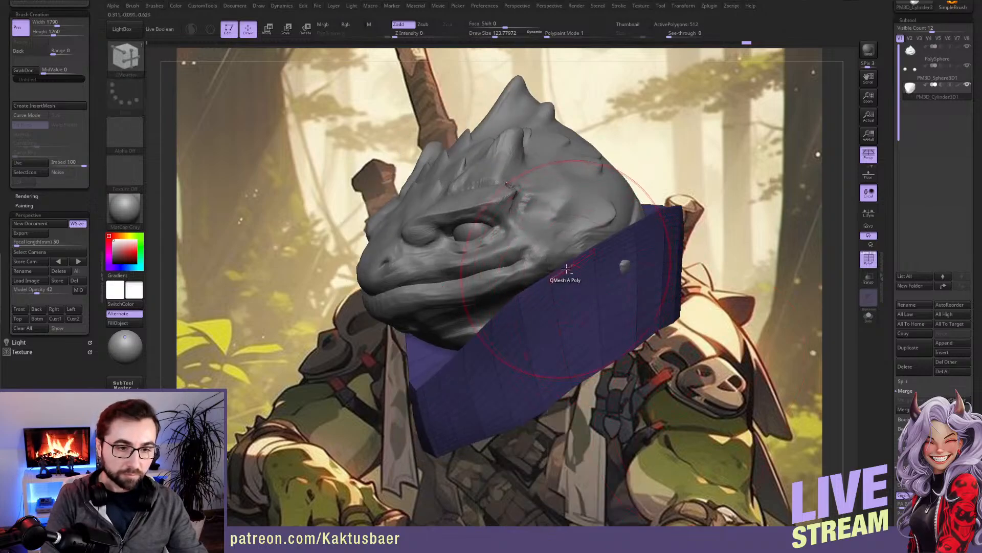
right_click_drag(581, 286, 579, 283, "ctrl")
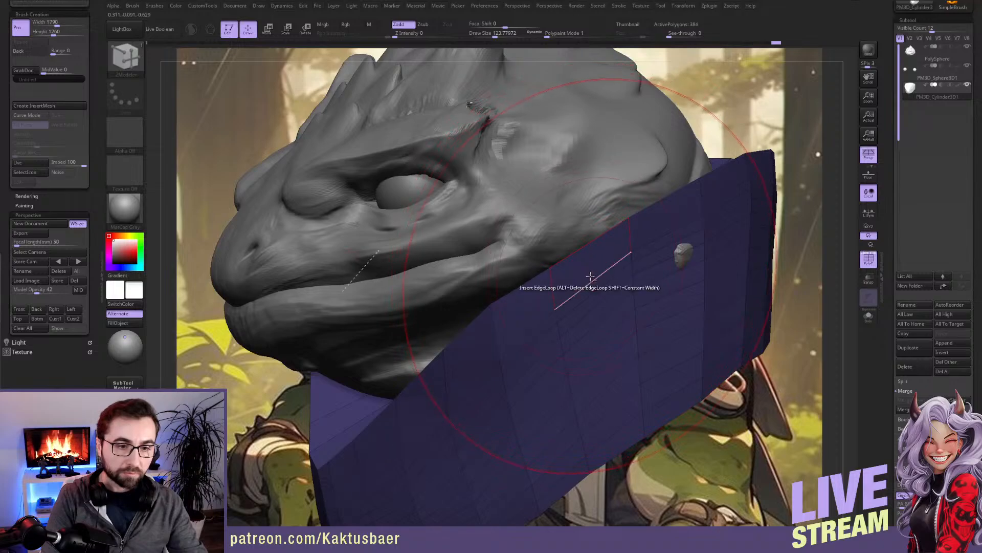
left_click(606, 310, "alt")
left_click(613, 335, "alt")
left_click(617, 353, "alt")
left_click(620, 372, "alt")
right_click_drag(619, 407, 606, 275, "alt")
left_click(603, 293, "alt")
left_click(606, 314, "alt")
mouse_move(607, 317)
right_mouse_down("ctrl")
mouse_move(597, 265)
mouse_move(585, 282)
mouse_move(601, 260)
mouse_move(581, 283)
right_mouse_up("ctrl")
mouse_move(720, 171)
left_mouse_down("ctrl")
mouse_move(501, 200)
mouse_move(455, 328)
mouse_move(589, 358)
mouse_move(804, 252)
left_mouse_up("ctrl")
left_click(684, 280, "ctrl")
right_click_drag(686, 287, 638, 300)
left_click(708, 287, "ctrl")
key("b")
key("z")
key("m")
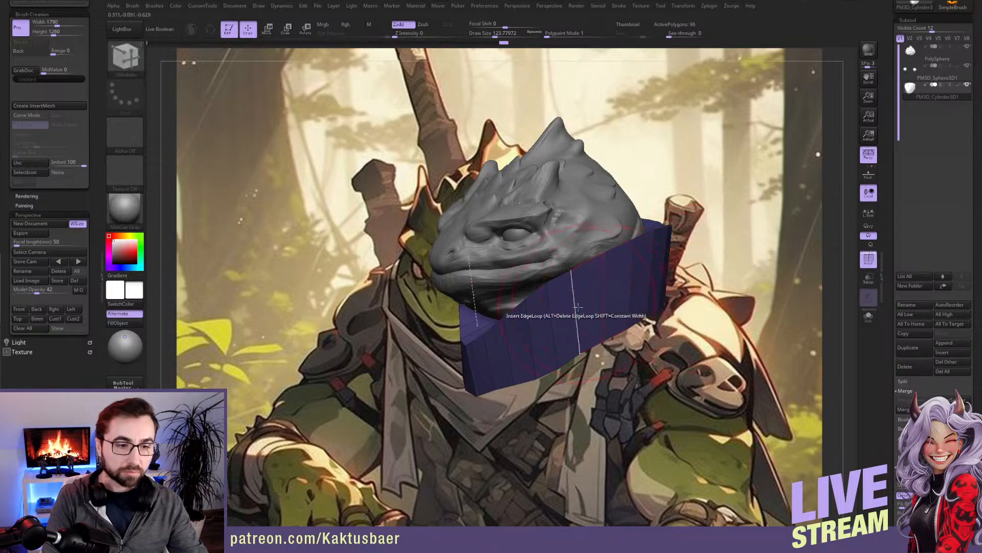
Step: Pull the simplified collar's side outward and its front tip downward with Move, reducing the draw size from about 124 to 87
left_click_drag(220, 332, 318, 353)
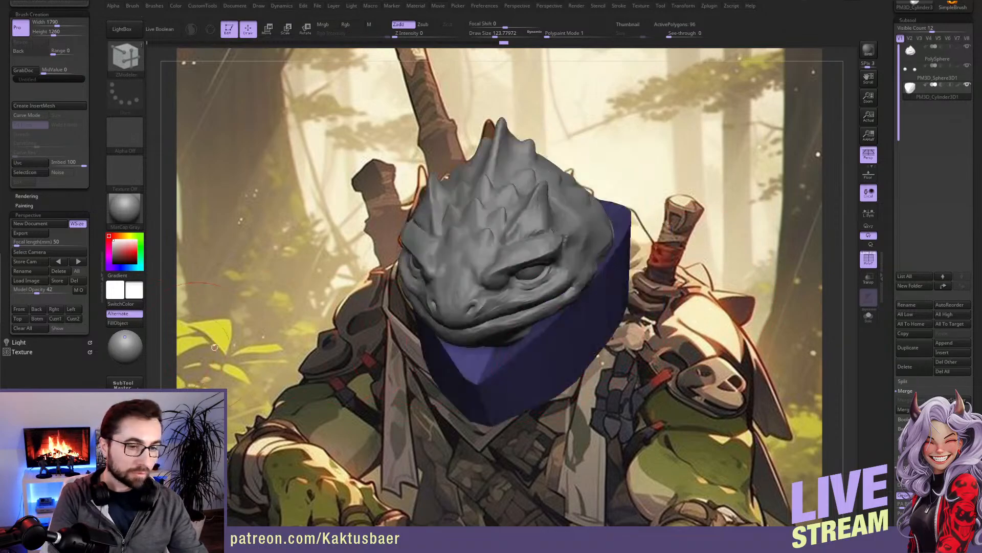
key("b")
key("m")
key("v")
left_click_drag(614, 318, 662, 298)
left_click_drag(692, 269, 703, 249)
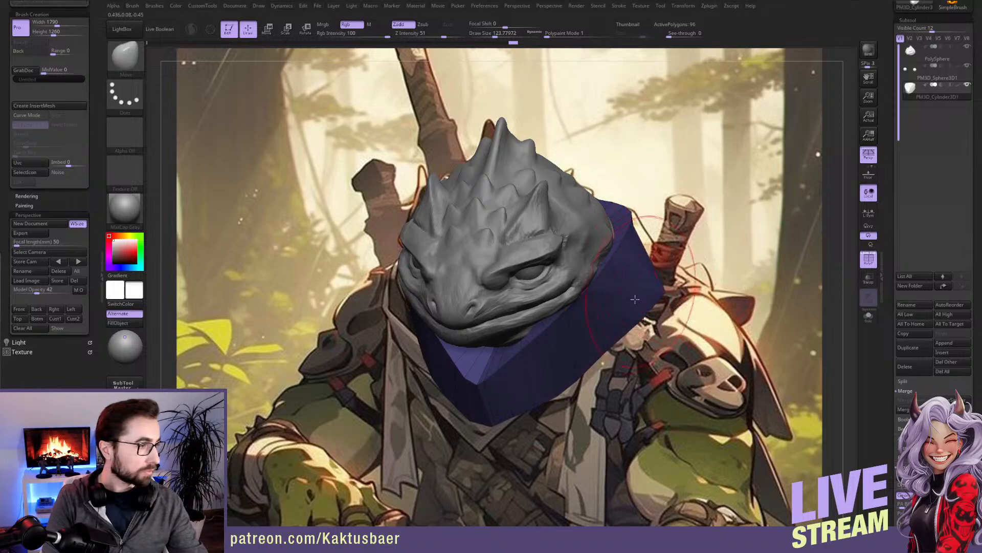
left_click_drag(494, 426, 475, 457)
key("s")
left_click_drag(516, 416, 518, 413)
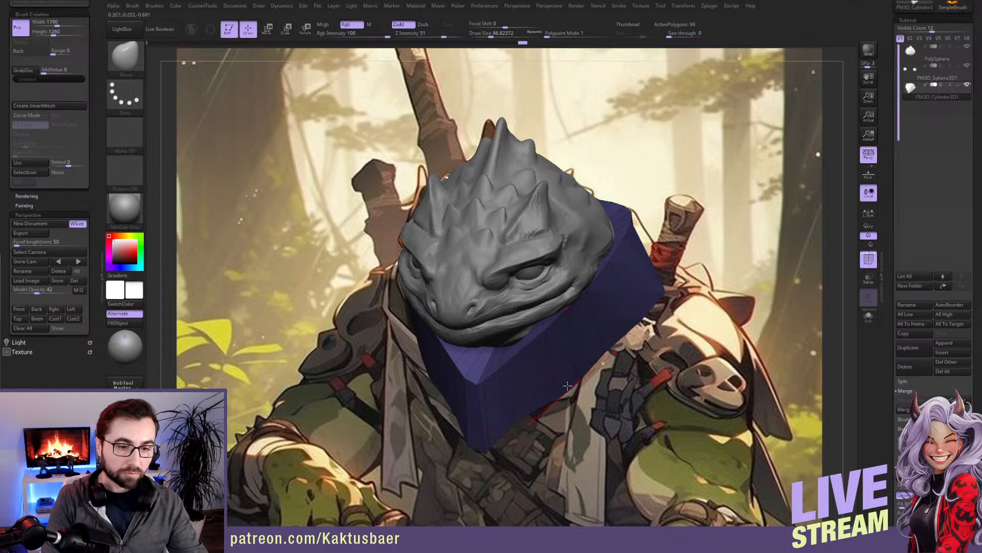
Step: Overlay the reference and reshape the collar's outer side corner with Move, starting at a draw size of about 74
key("shift+z")
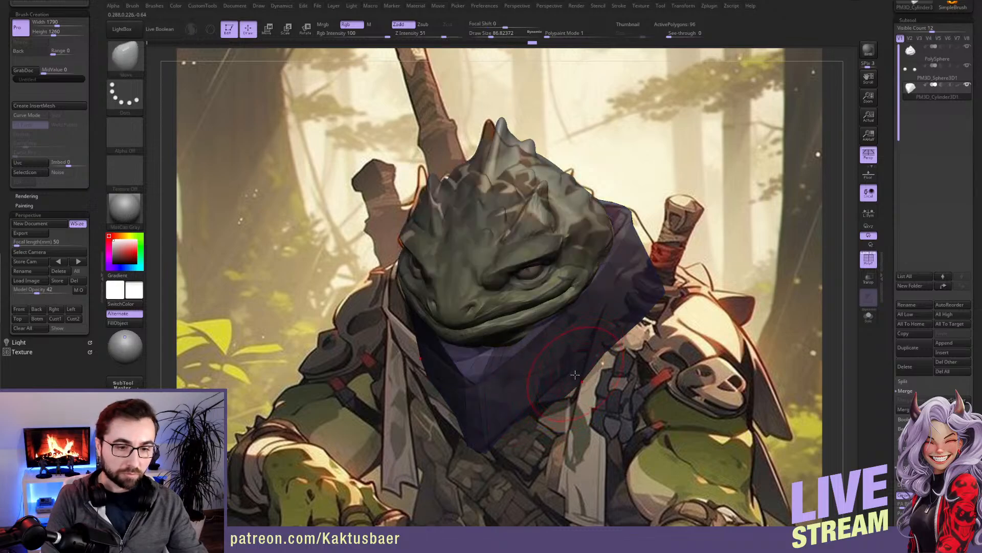
key("s")
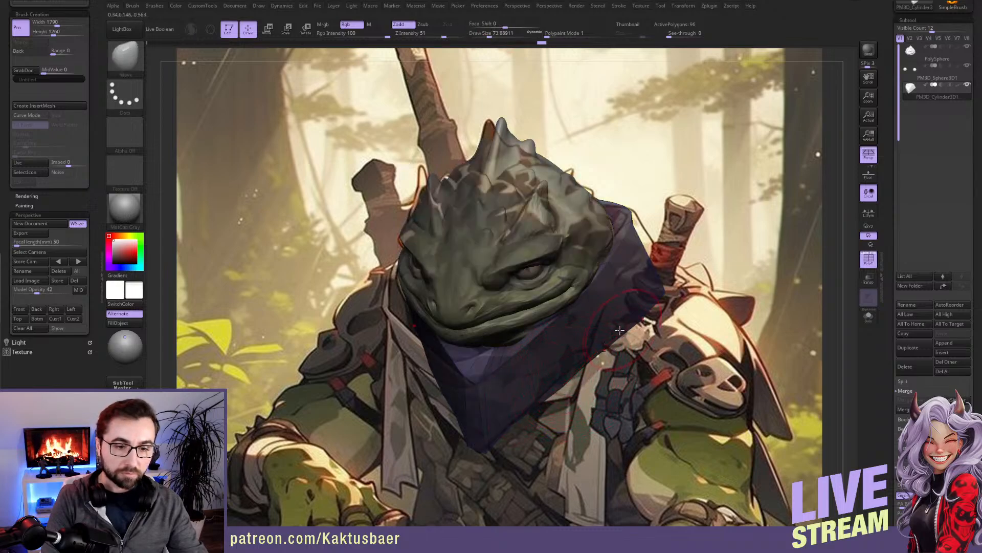
left_click_drag(648, 302, 647, 299)
key("s")
left_click_drag(650, 260, 645, 260)
mouse_move(645, 263)
right_mouse_down()
mouse_move(614, 269)
mouse_move(604, 258)
right_mouse_up()
key("s")
left_click_drag(649, 294, 660, 292)
Step: Shape the back and rear corner of the collar from several angles with Move at a draw size of about 80
right_click_drag(691, 264, 657, 266)
left_click_drag(730, 292, 721, 290)
right_click_drag(688, 263, 703, 279)
left_click_drag(701, 277, 709, 271)
mouse_move(710, 271)
right_mouse_down()
mouse_move(659, 262)
mouse_move(660, 285)
right_mouse_up()
left_click_drag(683, 256, 689, 263)
right_click_drag(634, 261, 664, 288)
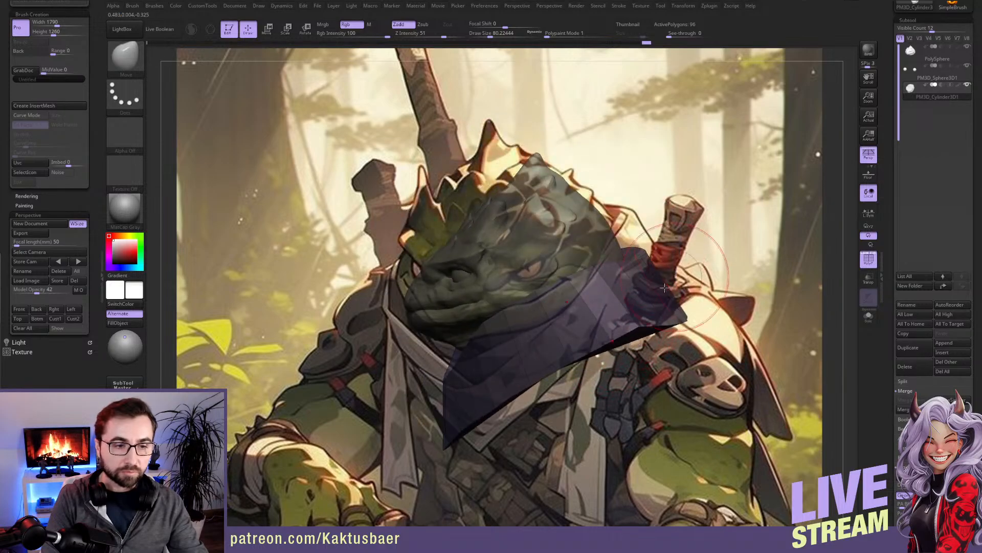
Step: Draw the collar's side and lower edge inward to the reference scarf outline with Move, using draw sizes of about 65 and 83
left_click(71, 319)
key("s")
left_click_drag(642, 295, 633, 284)
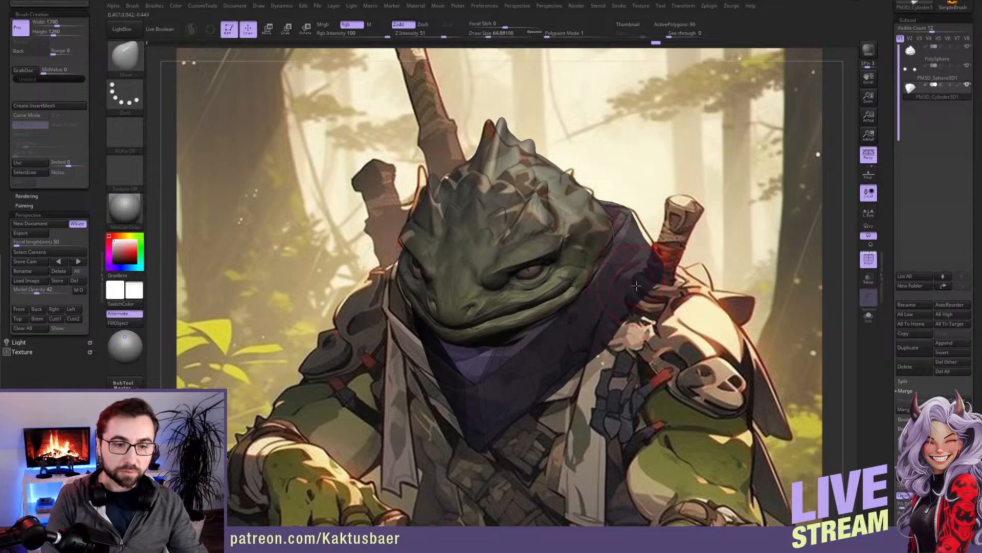
right_click_drag(655, 295, 634, 288)
key("s")
left_click_drag(633, 296, 597, 332)
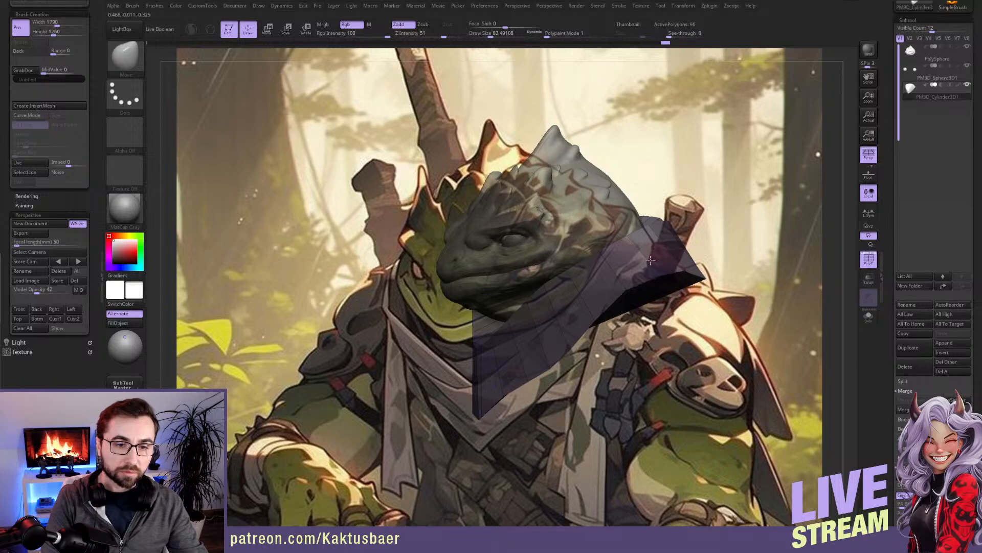
left_click(61, 318)
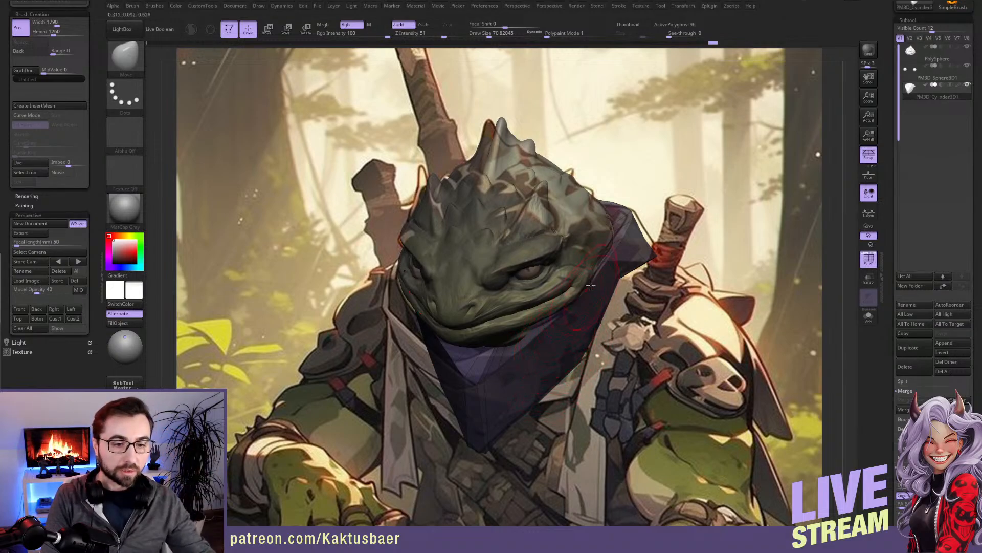
Step: Duplicate the collar subtool and offset the copy slightly with the gizmo to start a second scarf layer
right_click_drag(562, 310, 361, 315)
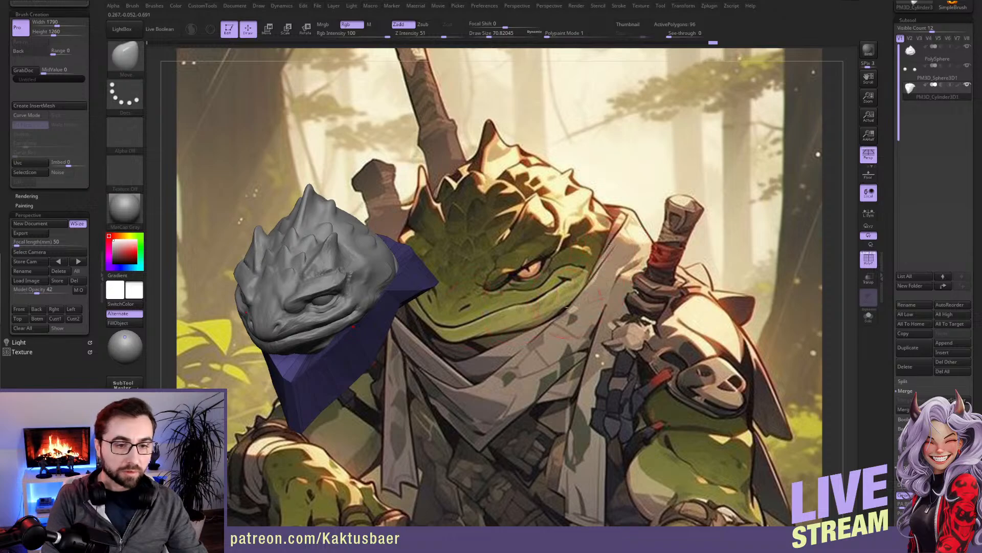
right_click_drag(563, 306, 514, 307, "alt")
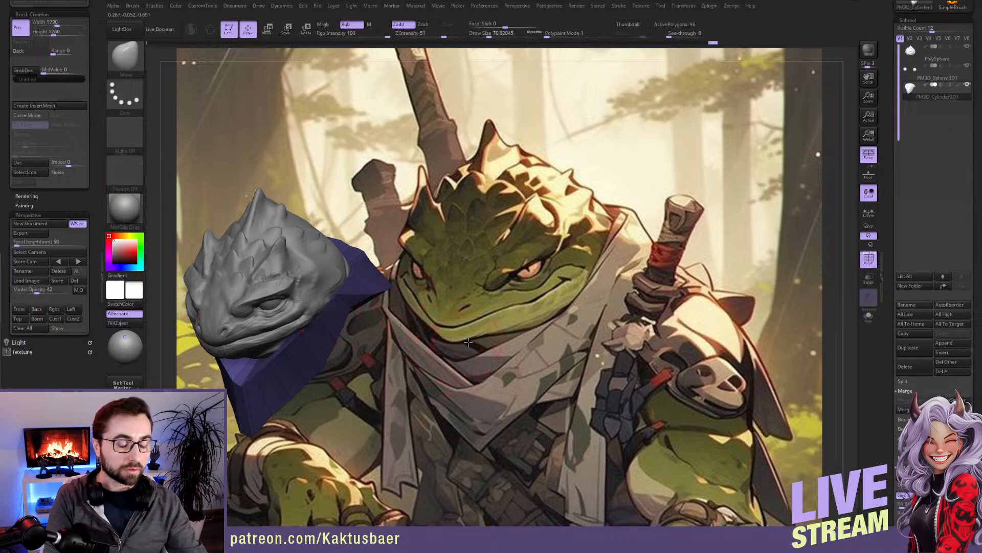
left_click_drag(435, 341, 378, 282, "alt")
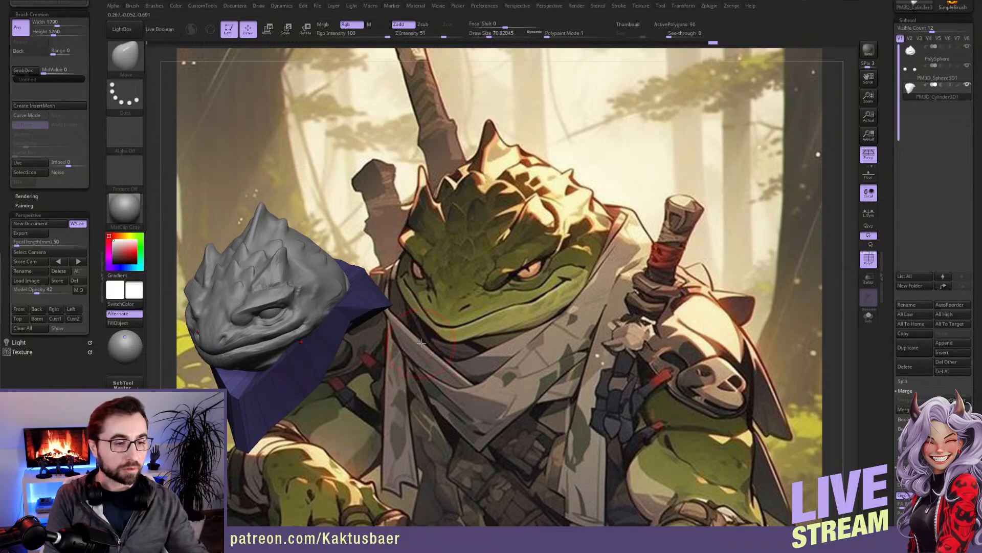
left_click_drag(372, 317, 616, 360, "alt")
mouse_move(616, 361)
right_mouse_down("alt")
mouse_move(616, 329)
mouse_move(667, 317)
right_mouse_up("alt")
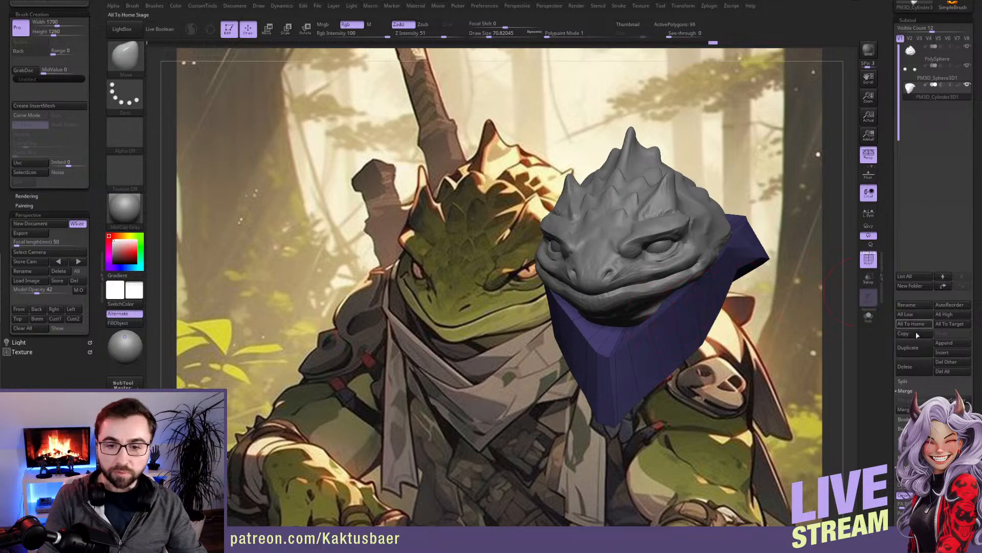
left_click(911, 352)
right_click_drag(686, 323, 659, 291)
key("w")
left_click_drag(649, 293, 655, 281)
key("q")
Step: Pull the side and back of the duplicated collar around the inner layer with Move, starting at a draw size of about 197
mouse_move(666, 302)
right_mouse_down()
mouse_move(645, 306)
mouse_move(660, 255)
right_mouse_up()
left_click_drag(662, 258, 668, 247)
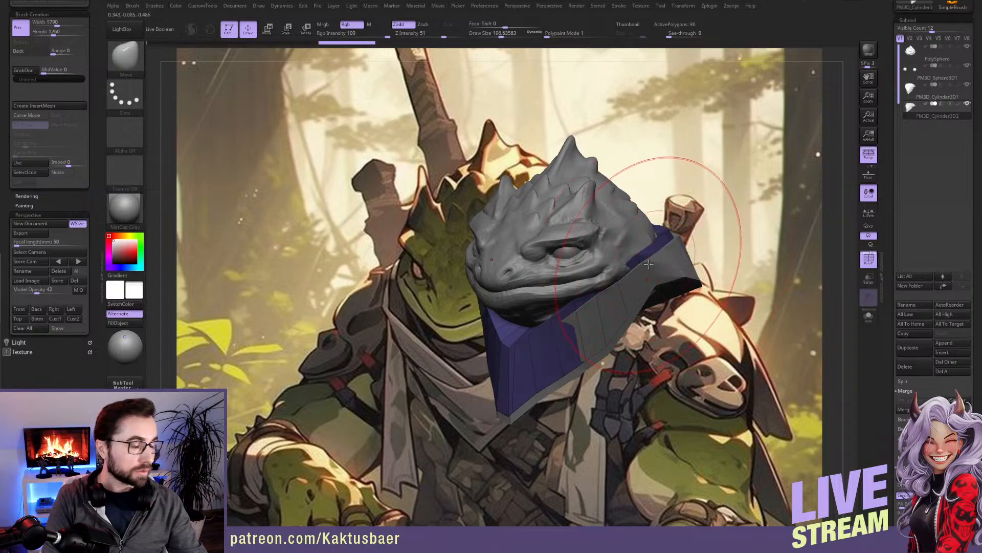
key("s")
mouse_move(597, 312)
left_mouse_down()
mouse_move(619, 310)
mouse_move(626, 292)
mouse_move(617, 279)
mouse_move(623, 292)
mouse_move(611, 286)
left_mouse_up()
key("s")
Step: Reshape the front of the outer collar with Move, reduce the draw size to about 51 and overlay the result on the reference
key("s")
mouse_move(556, 353)
left_mouse_down()
mouse_move(513, 386)
mouse_move(511, 357)
left_mouse_up()
key("s")
key("s")
right_click_drag(511, 356, 558, 354)
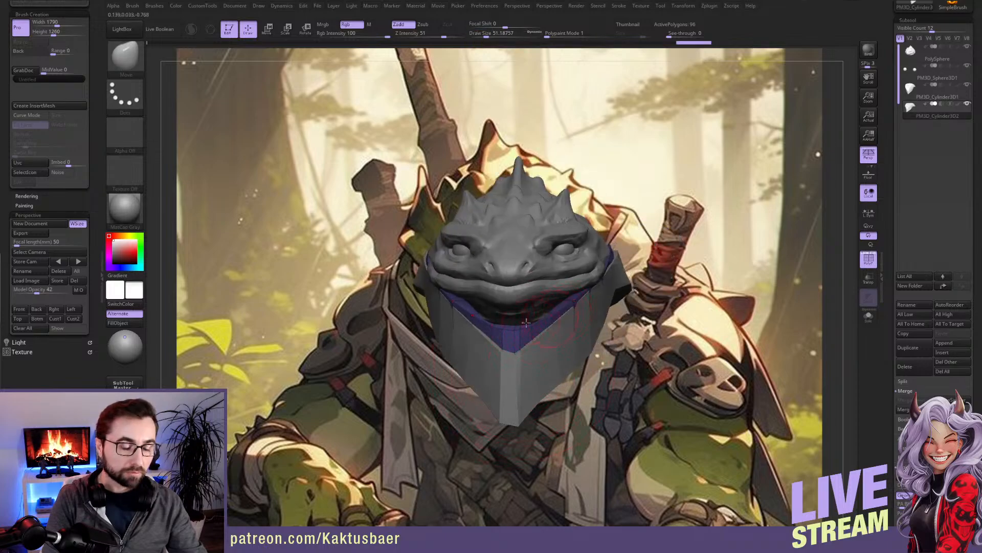
right_click_drag(539, 319, 535, 336)
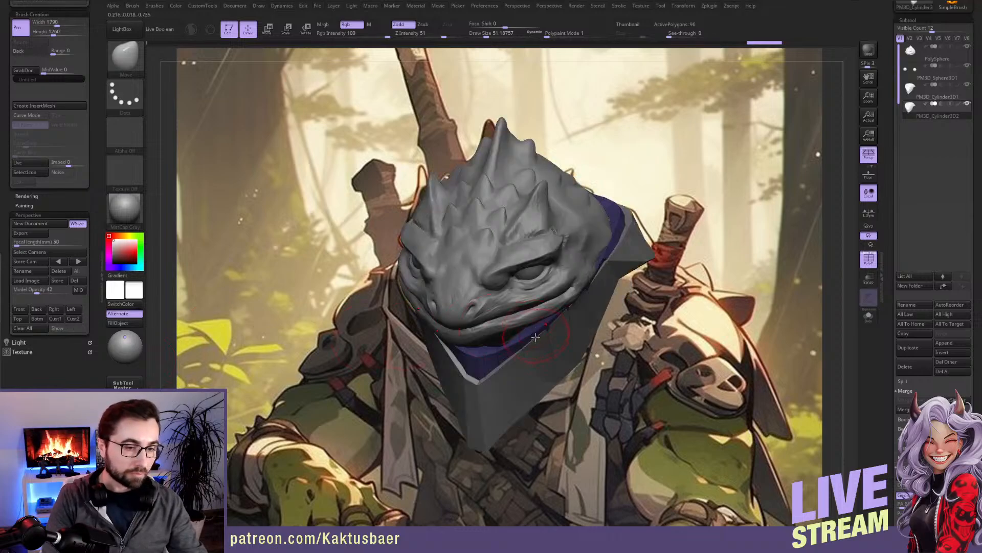
key("shift+z")
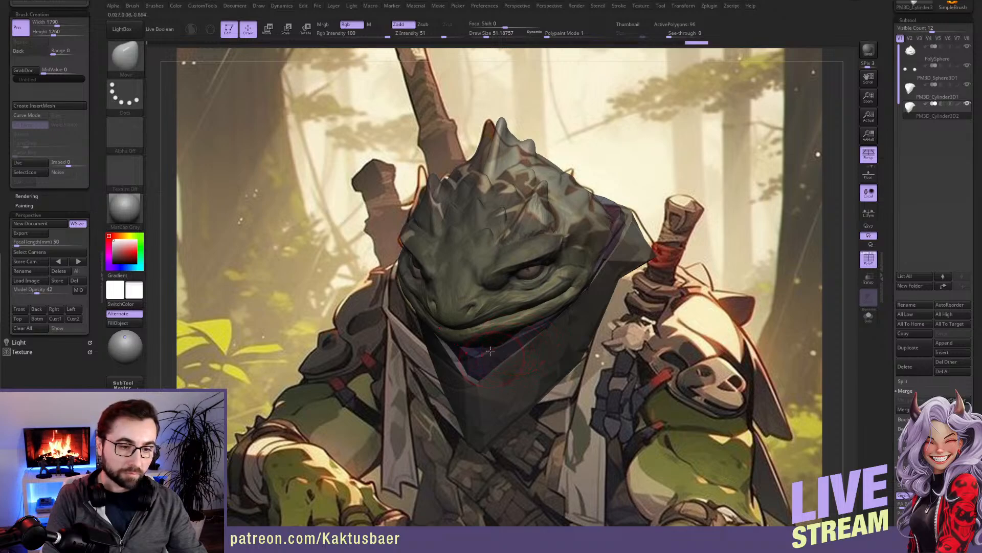
Step: Isolate the outer collar, reshape its front point with Move at a draw size of about 80, and show the other subtools again
right_click_drag(490, 353, 486, 353)
key("alt+s")
right_click_drag(491, 389, 498, 378)
left_click_drag(487, 434, 508, 422)
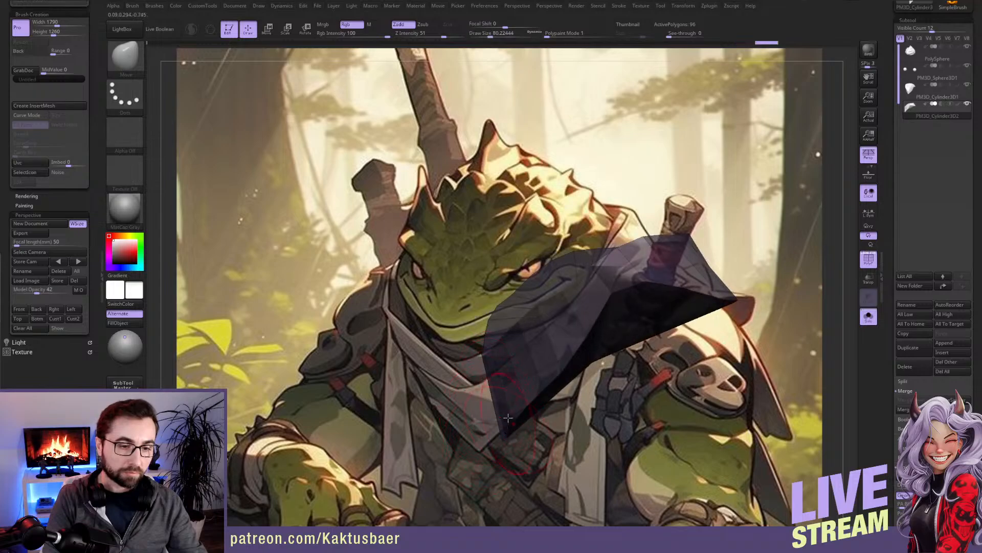
right_click_drag(482, 352, 512, 352)
key("alt+s")
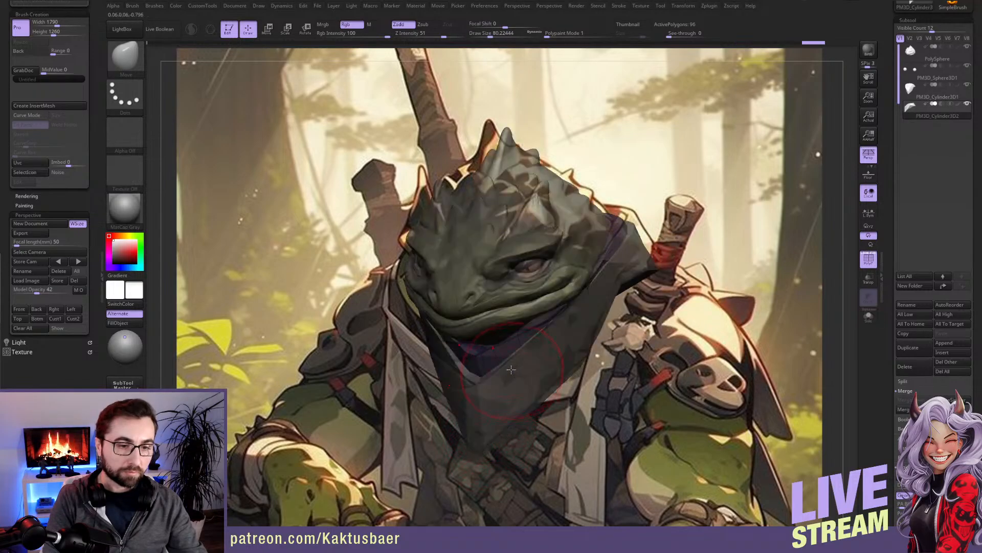
left_click_drag(514, 352, 582, 308)
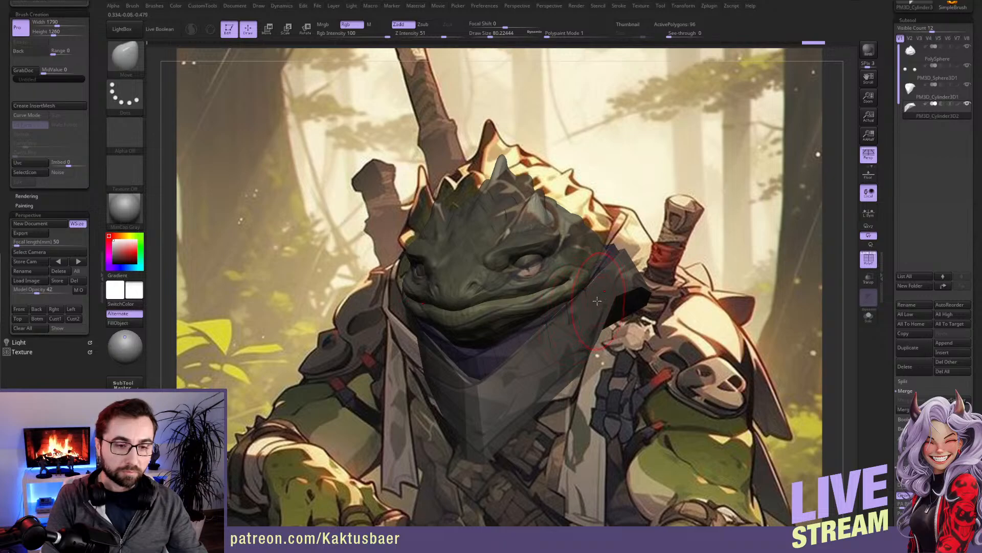
Step: Adjust the side and back of the outer collar around the neck with Move, reducing the draw size to about 65
left_click(583, 304, "alt")
mouse_move(586, 301)
right_mouse_down()
mouse_move(555, 302)
mouse_move(596, 294)
right_mouse_up()
right_click_drag(675, 245, 641, 310)
left_click(665, 279, "alt")
left_click_drag(663, 334, 663, 311, "alt")
mouse_move(671, 297)
right_mouse_down()
mouse_move(609, 274)
mouse_move(645, 300)
mouse_move(683, 289)
mouse_move(634, 299)
mouse_move(541, 374)
mouse_move(550, 365)
mouse_move(560, 382)
right_mouse_up()
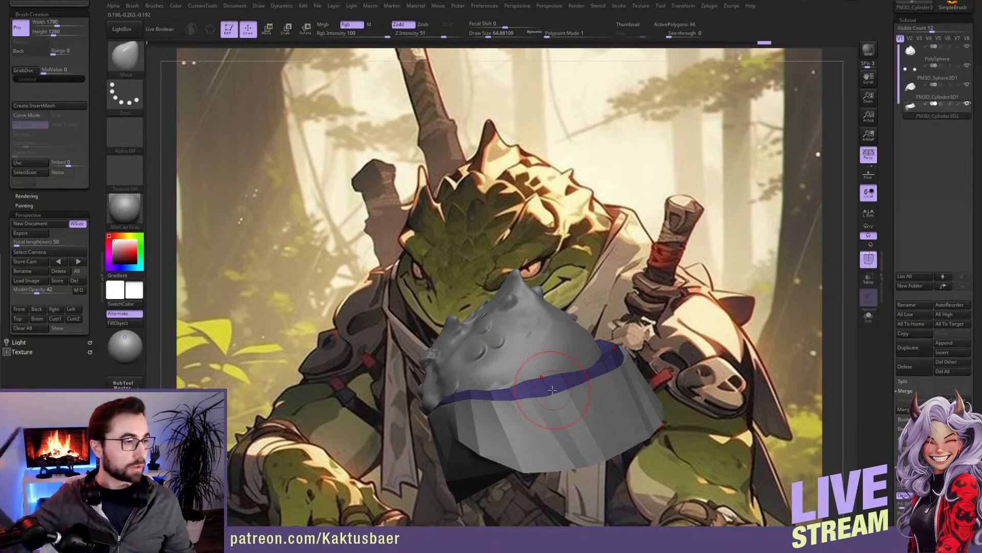
mouse_move(552, 390)
right_mouse_down()
mouse_move(604, 302)
mouse_move(541, 332)
right_mouse_up()
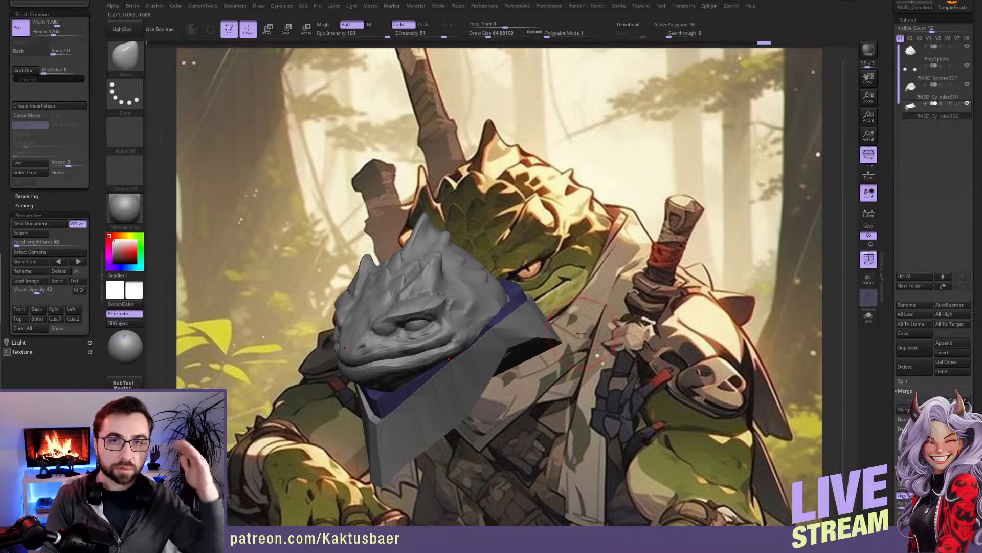
right_click_drag(482, 343, 684, 311, "alt")
mouse_move(685, 351)
right_mouse_down()
mouse_move(670, 337)
mouse_move(506, 348)
mouse_move(486, 337)
mouse_move(533, 342)
right_mouse_up()
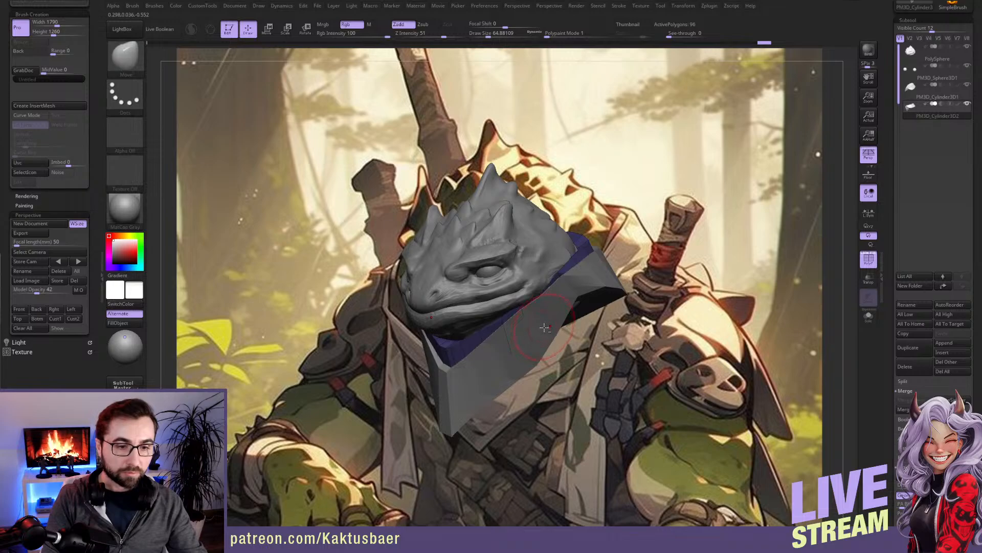
Step: Select the outer collar piece under the creature's chin and duplicate it as a new subtool
left_click(547, 330, "alt")
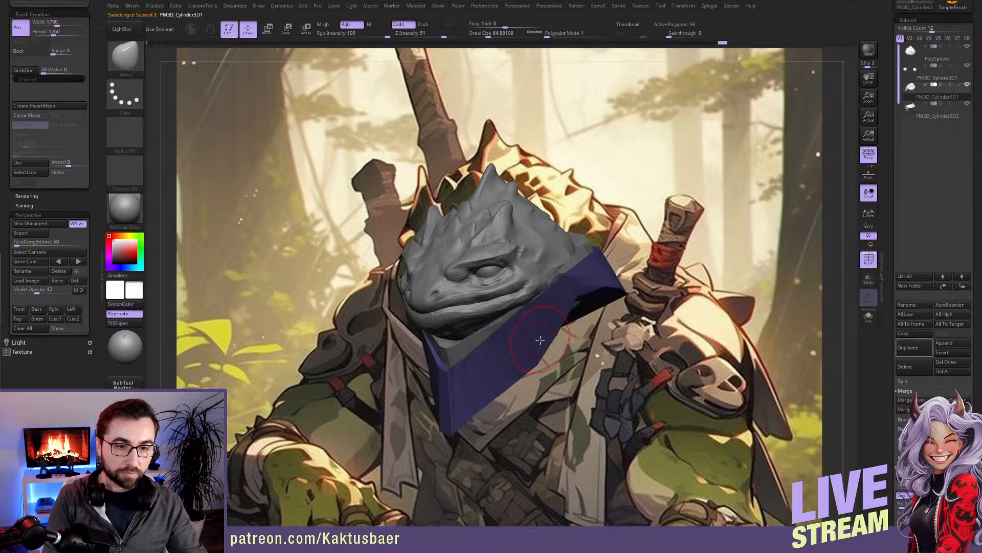
right_click_drag(537, 343, 477, 326, "alt")
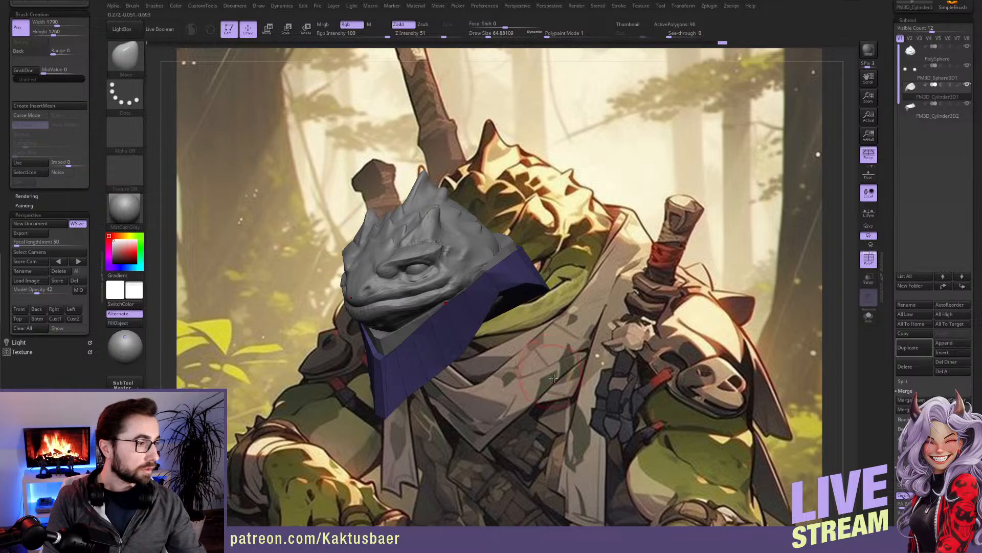
left_click_drag(498, 331, 527, 337, "alt")
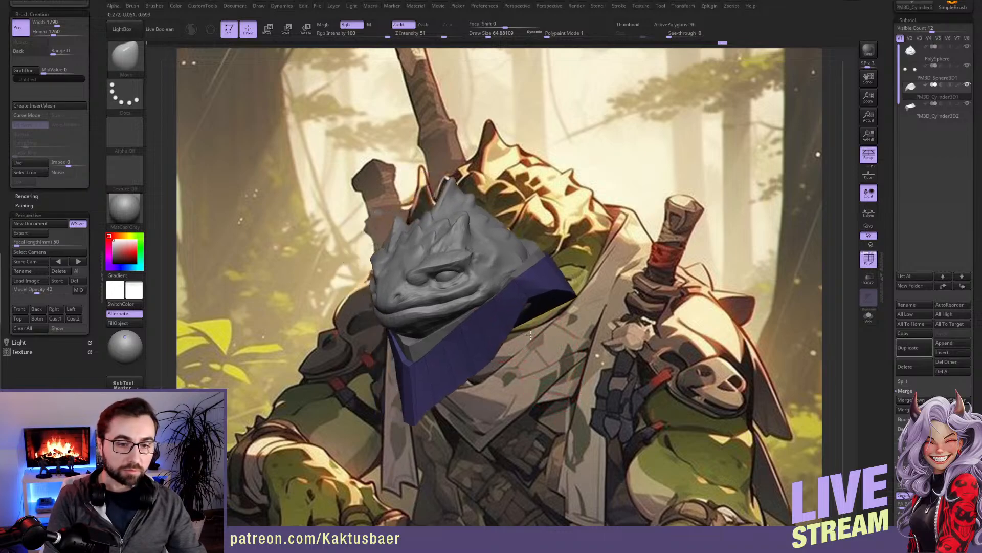
mouse_move(506, 335)
right_mouse_down("ctrl")
mouse_move(517, 353)
mouse_move(511, 333)
right_mouse_up("ctrl")
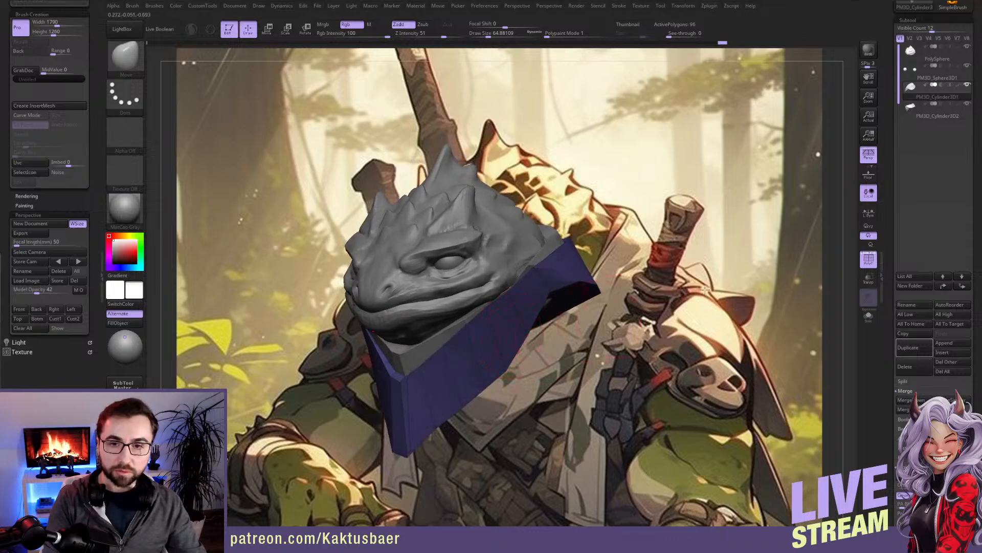
left_click(914, 366)
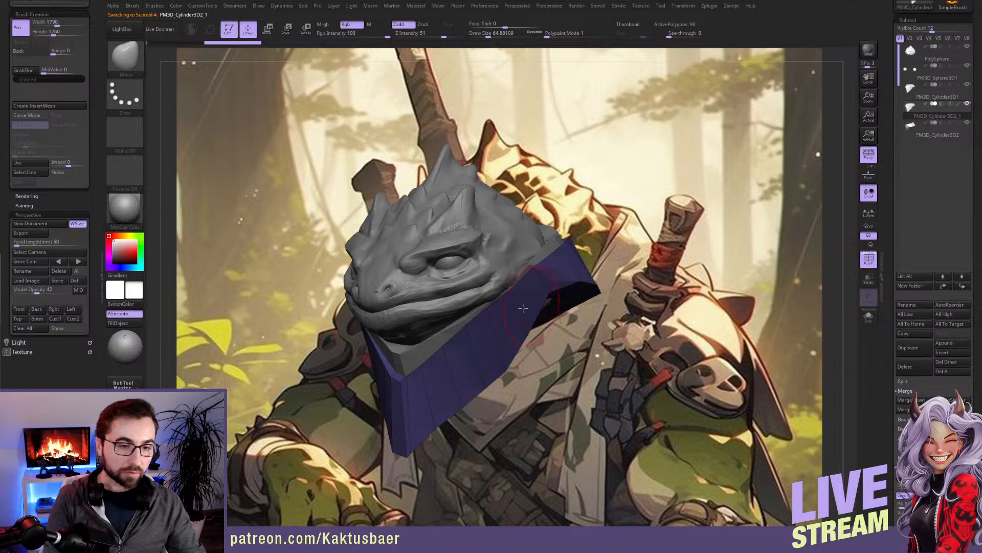
Step: Switch to the ZModeler brush and divide the outer collar piece into polygroups by normals
key("b")
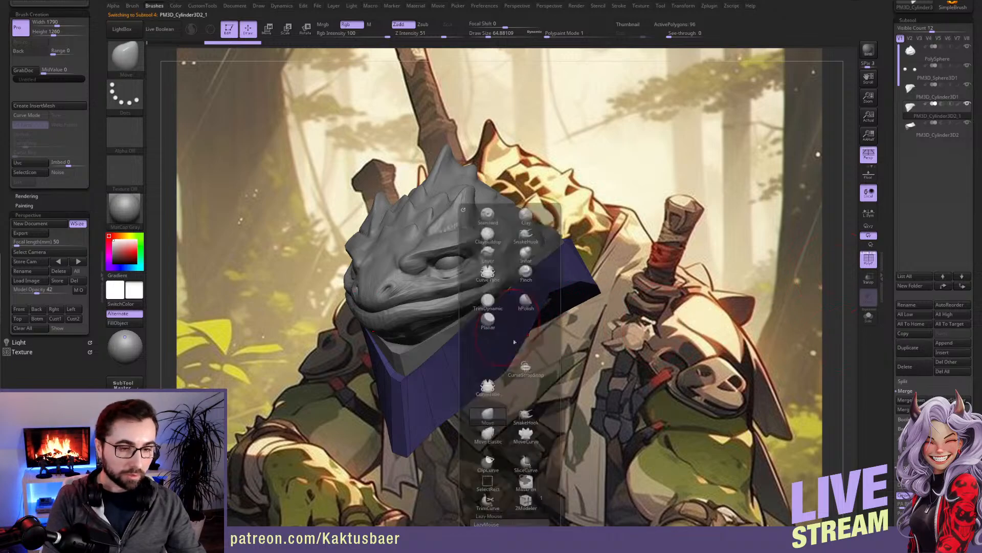
left_click(524, 483)
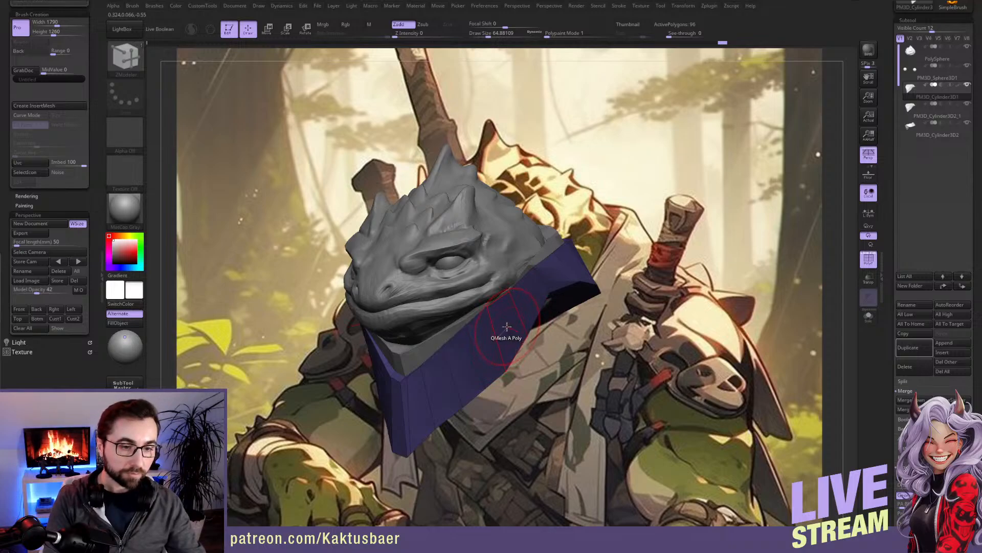
left_click_drag(94, 155, 94, 219)
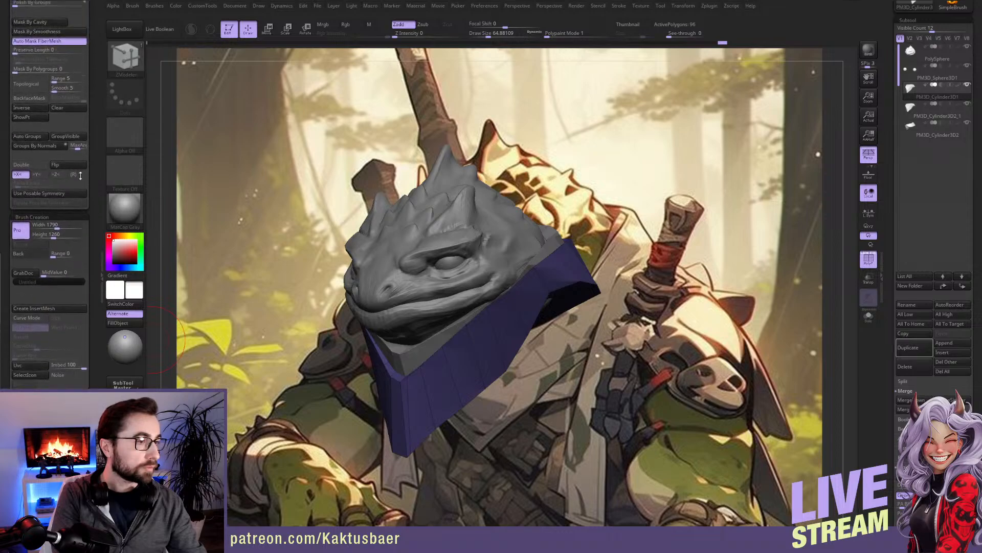
left_click(51, 145)
Step: Isolate the collar's outer surface, hide its front section, and delete the hidden geometry so only the side and back strip remains
mouse_move(484, 331)
right_mouse_down("alt")
mouse_move(532, 333)
mouse_move(534, 342)
mouse_move(500, 265)
mouse_move(527, 342)
right_mouse_up("alt")
key("alt+s")
left_click(530, 372, "ctrl+shift")
left_click_drag(97, 48, 99, 146)
right_click_drag(490, 370, 516, 324, "alt")
left_click_drag(473, 443, 409, 308, "ctrl+alt+shift")
right_click_drag(536, 311, 595, 299)
right_click_drag(595, 299, 619, 305, "alt")
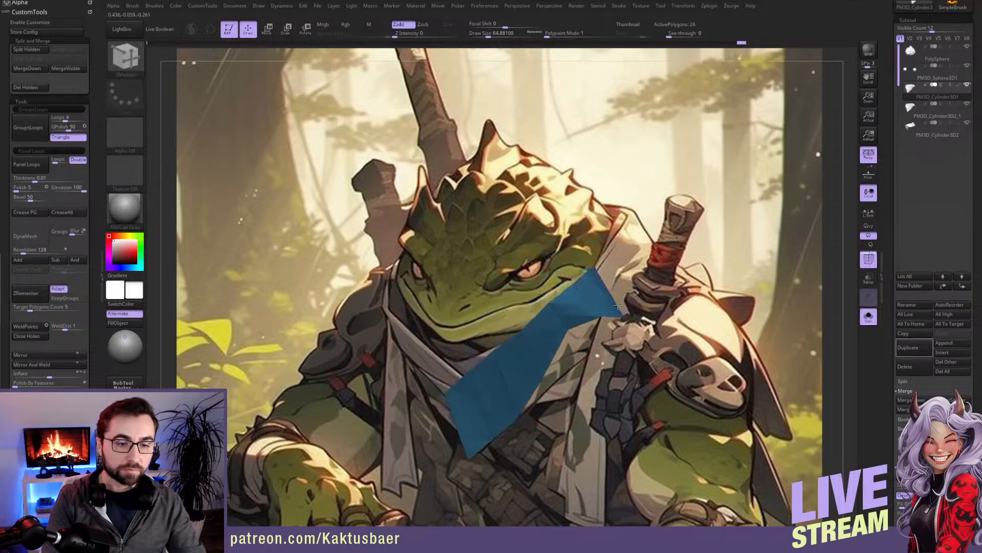
left_click(32, 89)
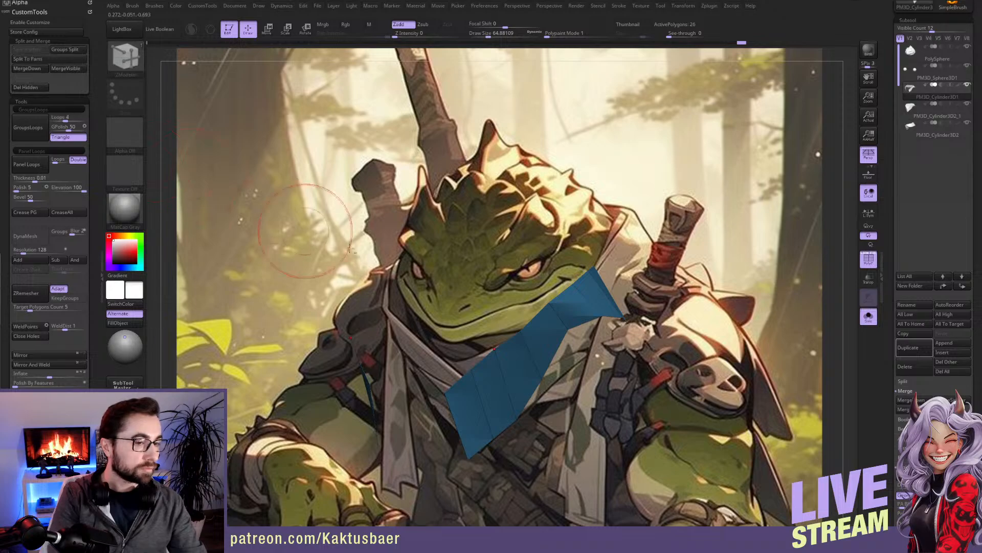
key("alt+s")
Step: Pull the front ends of the collar strip downward with a large Move brush so they hang like loose cloth
mouse_move(533, 343)
right_mouse_down("alt")
mouse_move(541, 272)
mouse_move(604, 278)
right_mouse_up("alt")
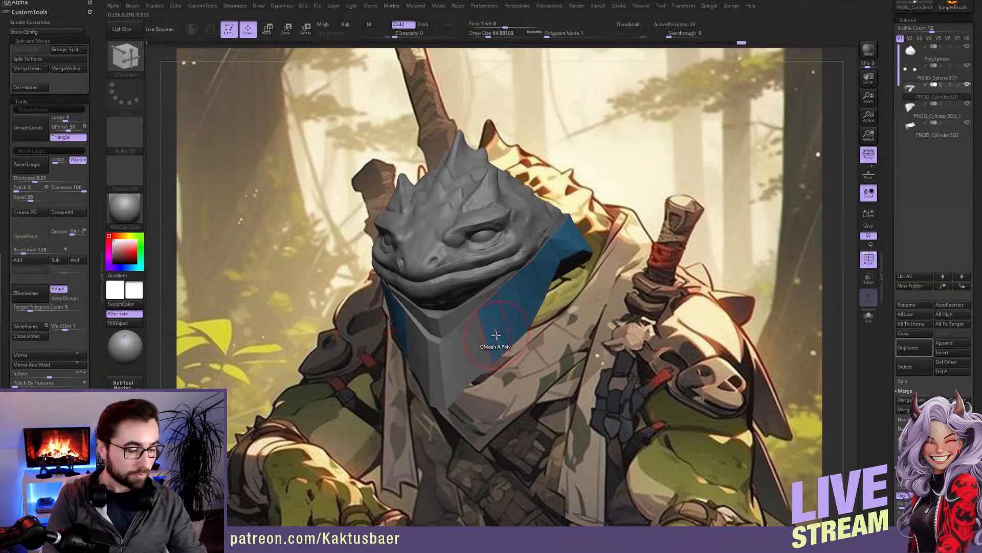
key("b")
key("m")
key("v")
key("s")
mouse_move(493, 335)
left_mouse_down()
mouse_move(504, 337)
mouse_move(516, 378)
left_mouse_up()
key("s")
left_click_drag(526, 375, 507, 374)
key("s")
mouse_move(499, 379)
left_mouse_down()
mouse_move(517, 364)
mouse_move(518, 340)
left_mouse_up()
Step: Straighten the lower end of the hanging strip from the side view using the Move brush
right_click_drag(568, 301, 498, 348)
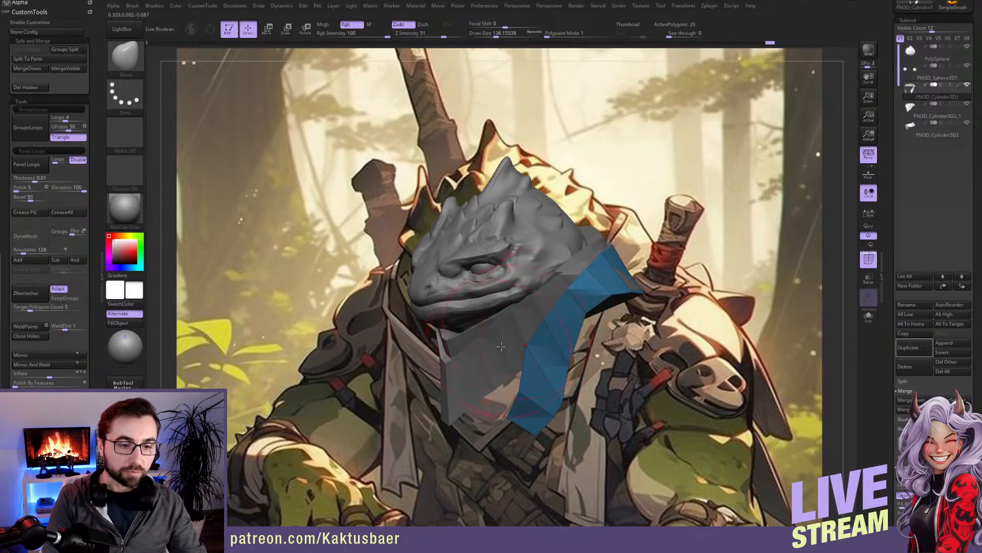
left_click_drag(541, 368, 546, 371)
mouse_move(536, 430)
left_mouse_down()
mouse_move(551, 423)
mouse_move(563, 437)
mouse_move(582, 424)
mouse_move(519, 436)
left_mouse_up()
key("bracketleft")
key("bracketleft")
key("bracketleft")
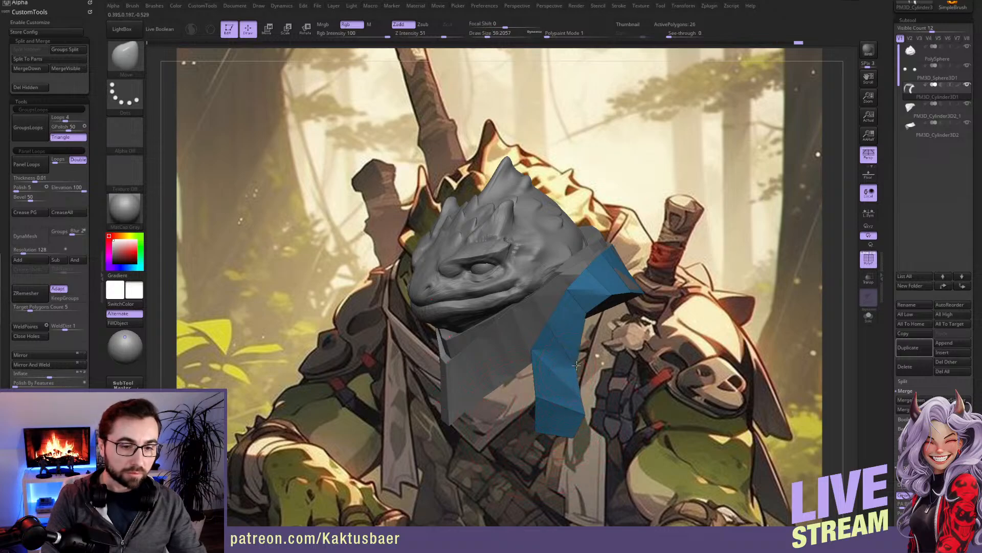
Step: Shape the strip around the shoulder and pull its rear lower edge down into a pointed drape with the Move brush
right_click_drag(582, 304, 568, 331)
key("s")
left_click_drag(560, 334, 569, 333)
mouse_move(593, 333)
right_mouse_down()
mouse_move(573, 340)
mouse_move(533, 317)
mouse_move(603, 328)
right_mouse_up()
left_click_drag(602, 328, 639, 349)
mouse_move(665, 336)
right_mouse_down()
mouse_move(622, 335)
mouse_move(627, 340)
right_mouse_up()
key("bracketleft")
mouse_move(627, 339)
left_mouse_down()
mouse_move(629, 379)
mouse_move(655, 410)
left_mouse_up()
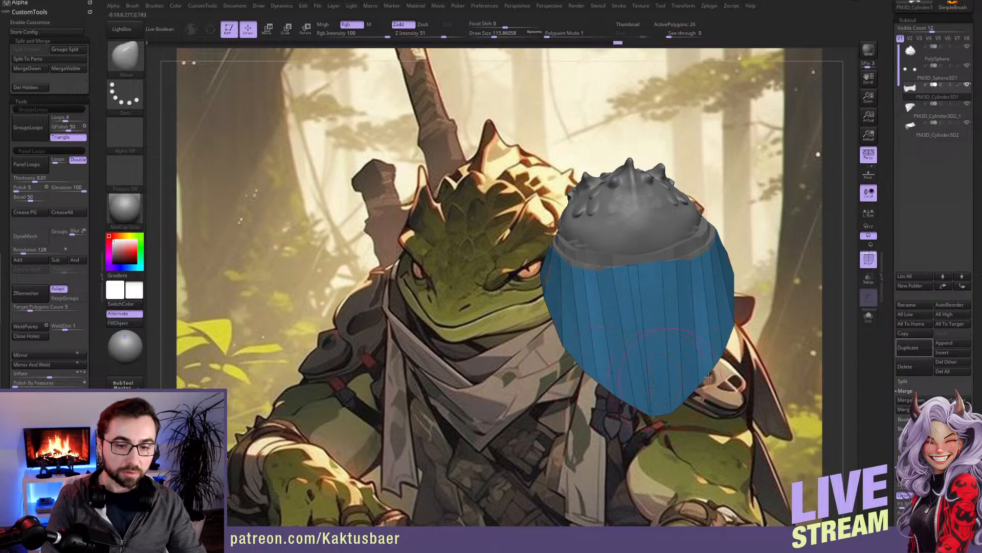
Step: Push the back drape of the cloth outward behind the neck with the Move brush
right_click_drag(611, 356, 602, 276)
left_click_drag(602, 274, 618, 299)
left_click_drag(529, 266, 530, 275)
right_click_drag(576, 297, 550, 306)
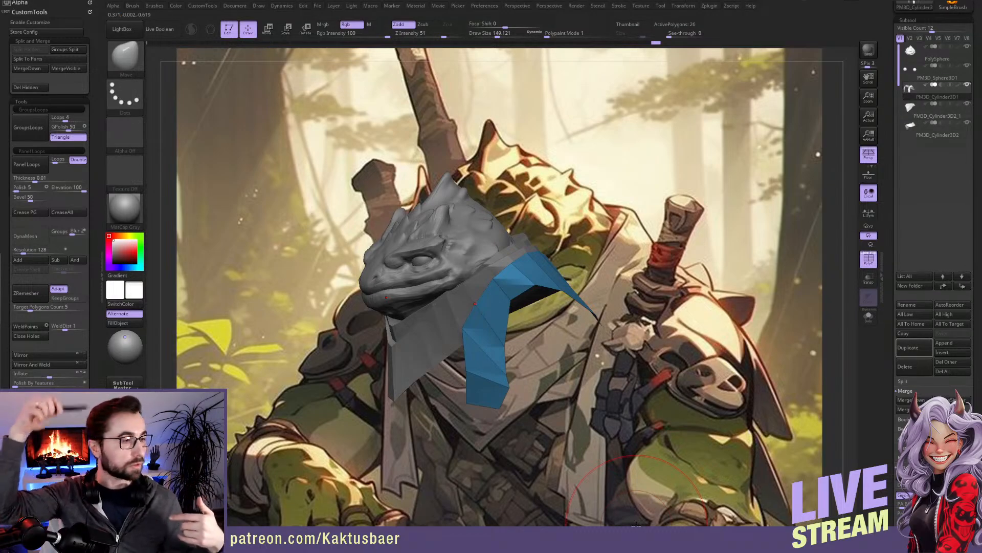
mouse_move(568, 345)
left_mouse_down()
mouse_move(529, 343)
mouse_move(539, 295)
left_mouse_up()
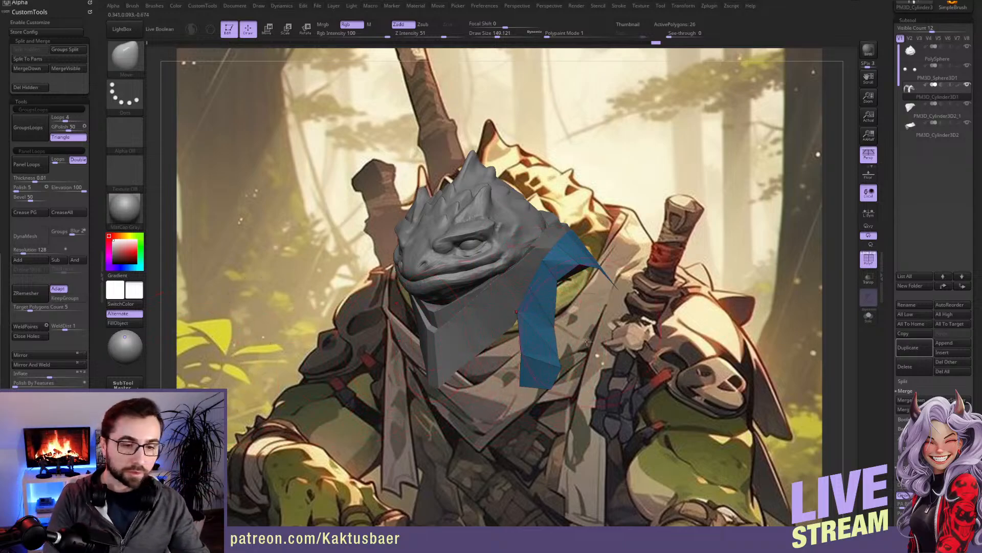
Step: Recall the Cust1 camera view and move the hanging strip over the scarf end in the reference image
scroll(86, 327, "down", 5)
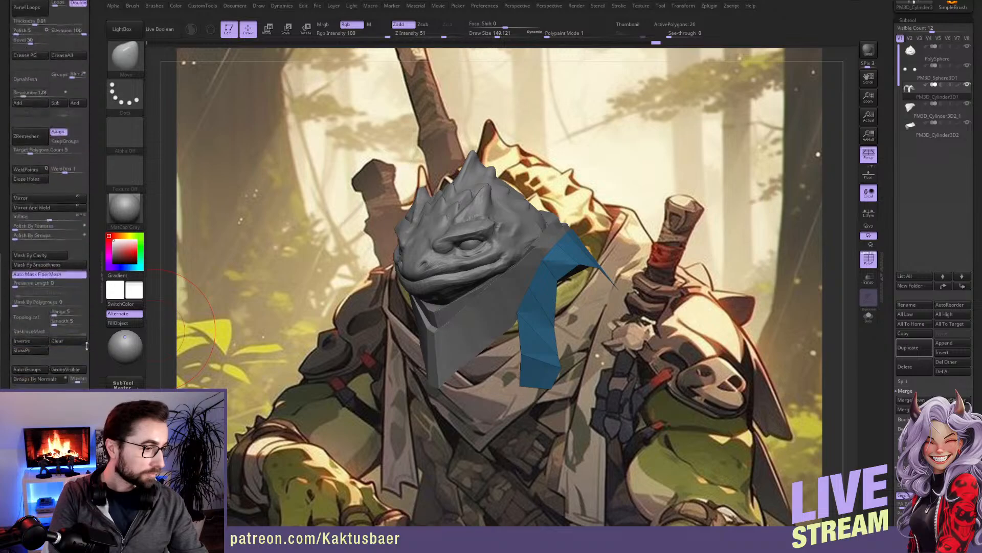
scroll(86, 327, "down", 5)
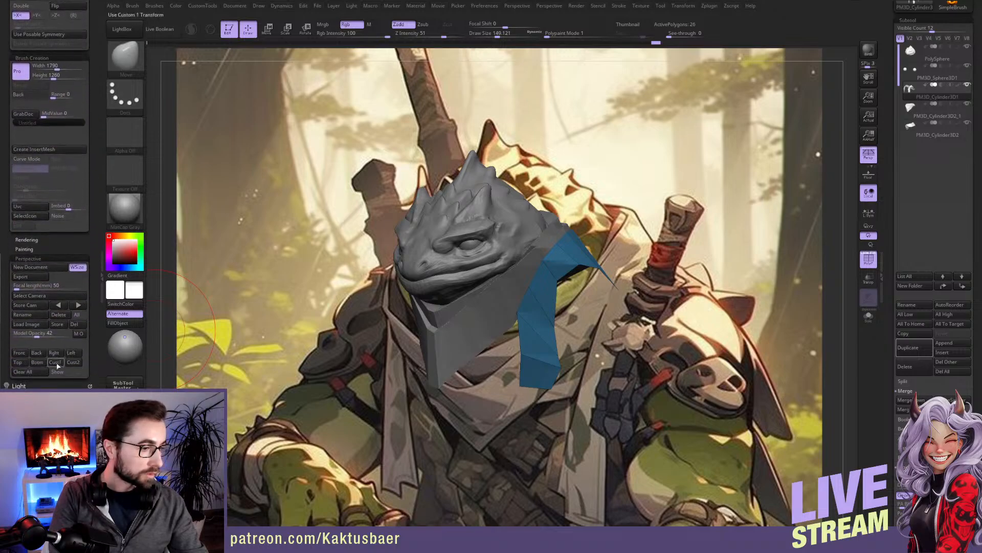
left_click(57, 362)
key("s")
left_click(600, 427)
key("s")
mouse_move(599, 435)
left_mouse_down()
mouse_move(592, 453)
mouse_move(610, 471)
mouse_move(606, 491)
mouse_move(579, 425)
mouse_move(559, 427)
left_mouse_up()
left_click_drag(602, 360, 592, 352)
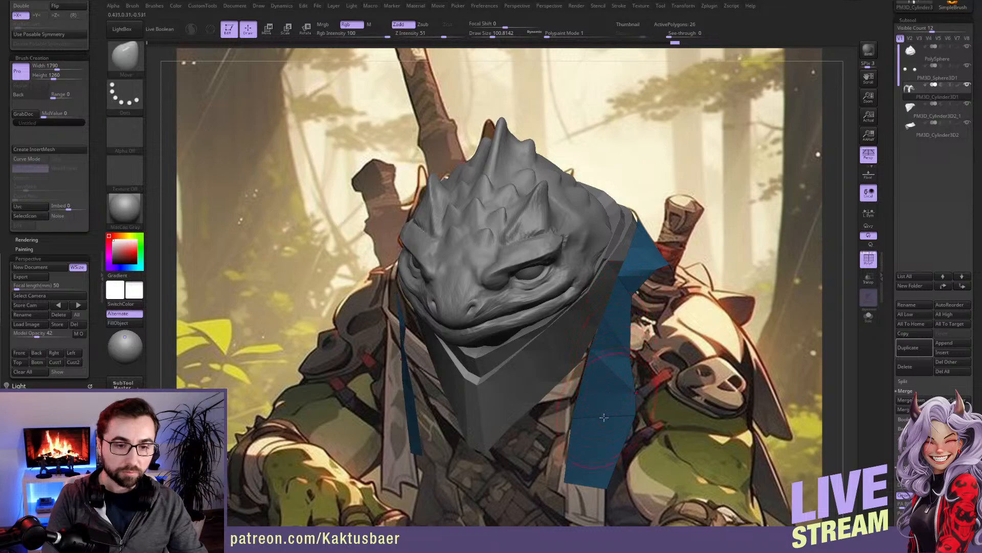
Step: Lengthen the strip's lower end to follow the reference scarf and adjust its bottom corners
mouse_move(599, 484)
left_mouse_down()
mouse_move(602, 511)
mouse_move(581, 503)
left_mouse_up()
key("shift")
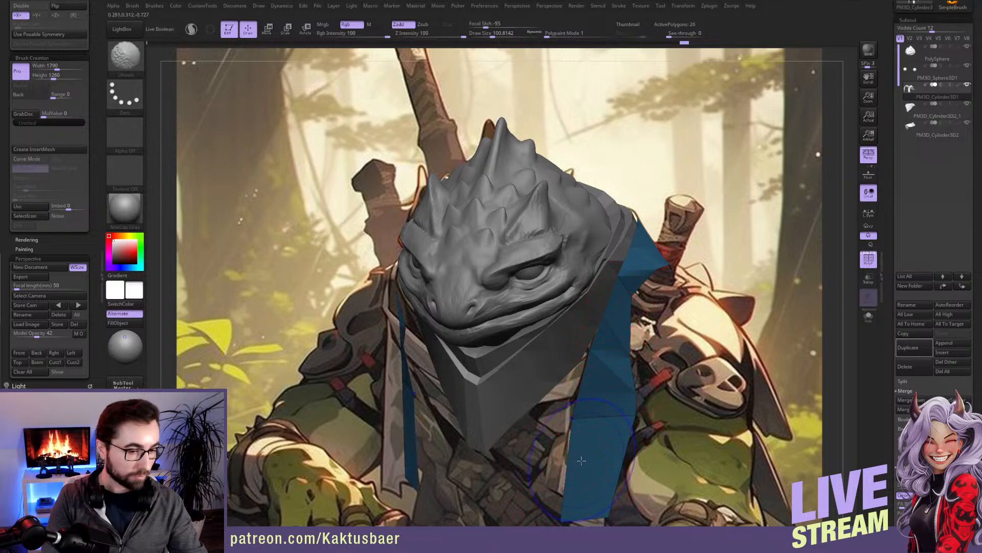
left_click_drag(597, 486, 591, 502)
key("s")
left_click_drag(607, 511, 635, 523)
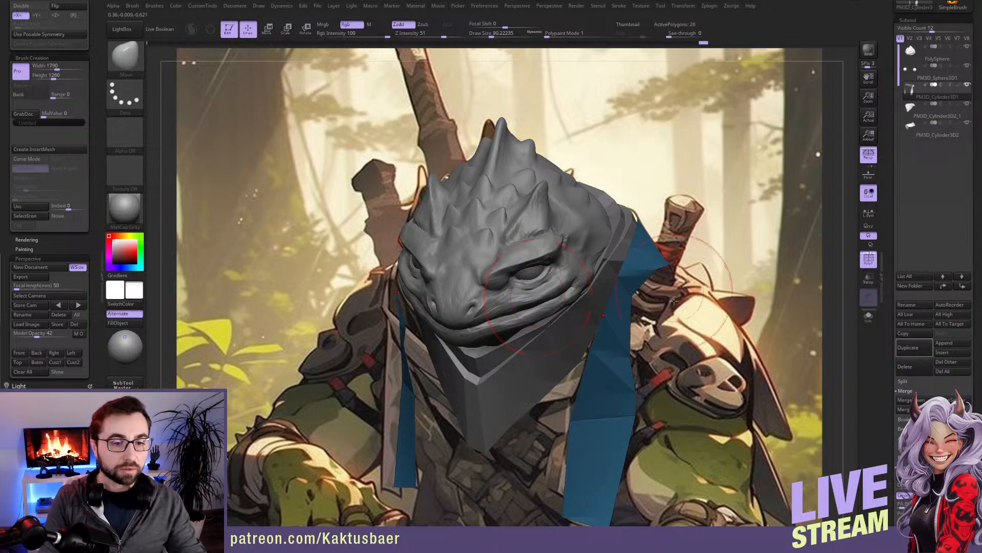
Step: Even out the strip's upper outer edge below the shoulder with a smaller Move brush
key("s")
left_click_drag(625, 353, 609, 353)
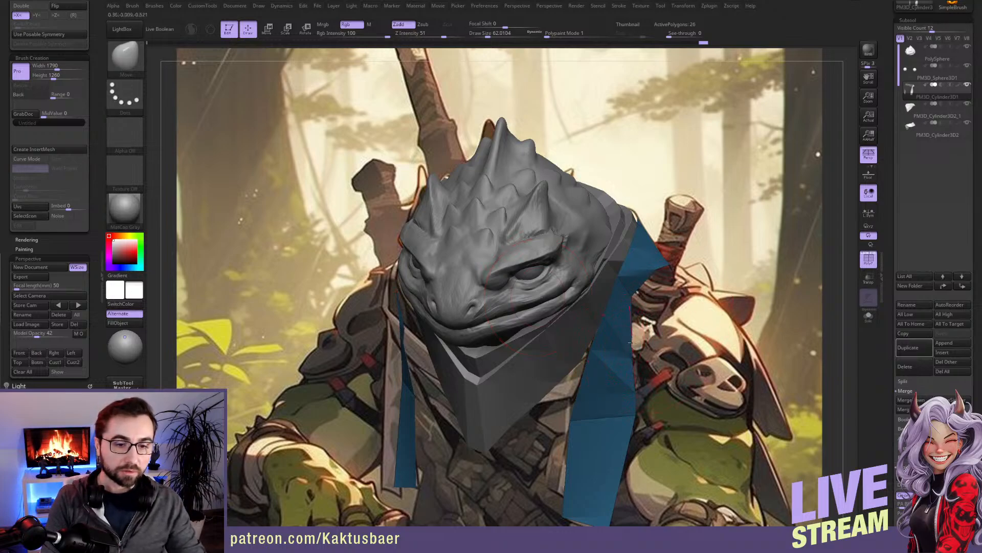
key("s")
left_click_drag(637, 296, 633, 294)
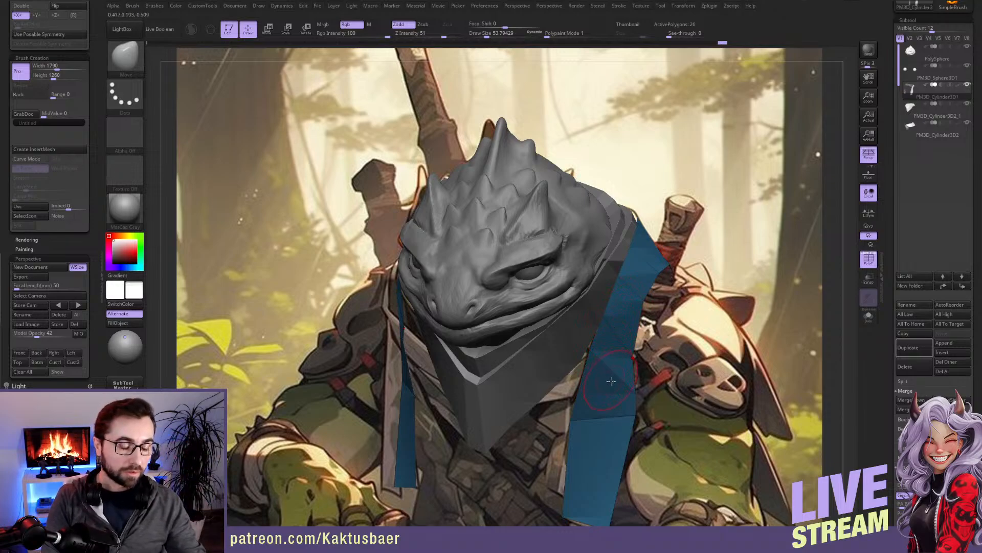
key("s")
left_click_drag(612, 402, 594, 416)
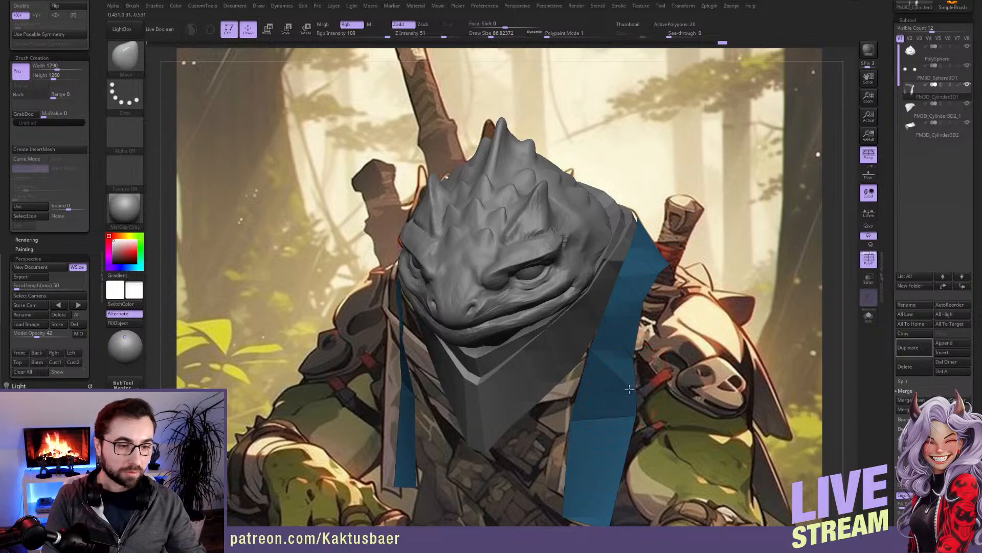
Step: Widen the hanging strip by pulling its outer edge outward from the bottom end up to the shoulder
mouse_move(632, 407)
left_mouse_down()
mouse_move(619, 508)
mouse_move(631, 506)
left_mouse_up()
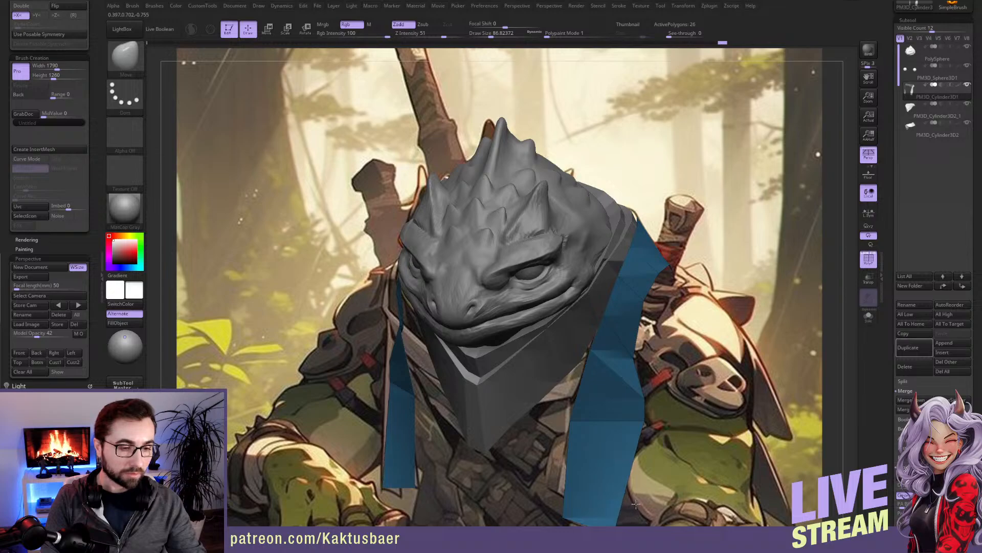
left_click_drag(642, 421, 633, 457)
key("[")
left_click_drag(636, 355, 649, 350)
left_click_drag(647, 304, 661, 304)
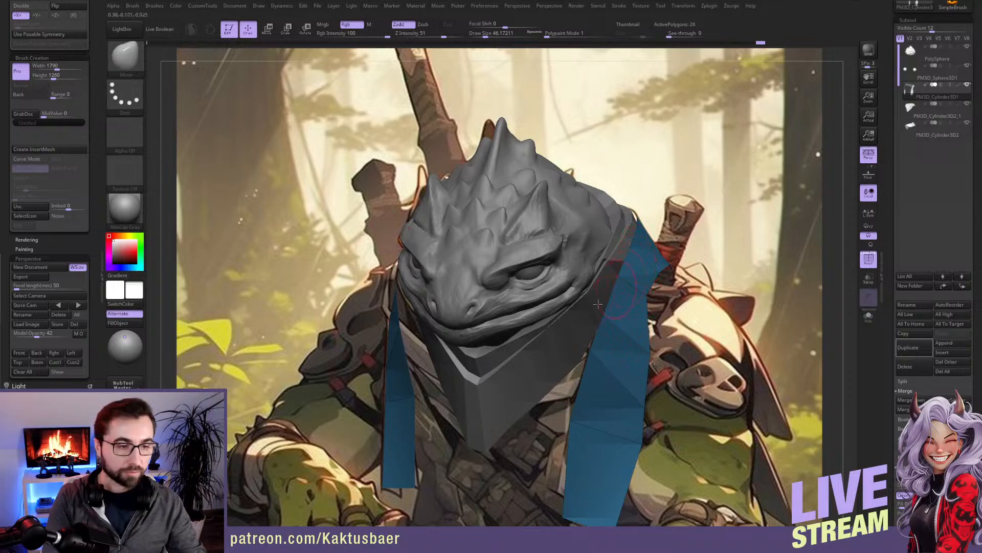
Step: Try Dynamic Subdiv on the hanging cloth strips and switch it back off
left_click_drag(892, 288, 893, 160)
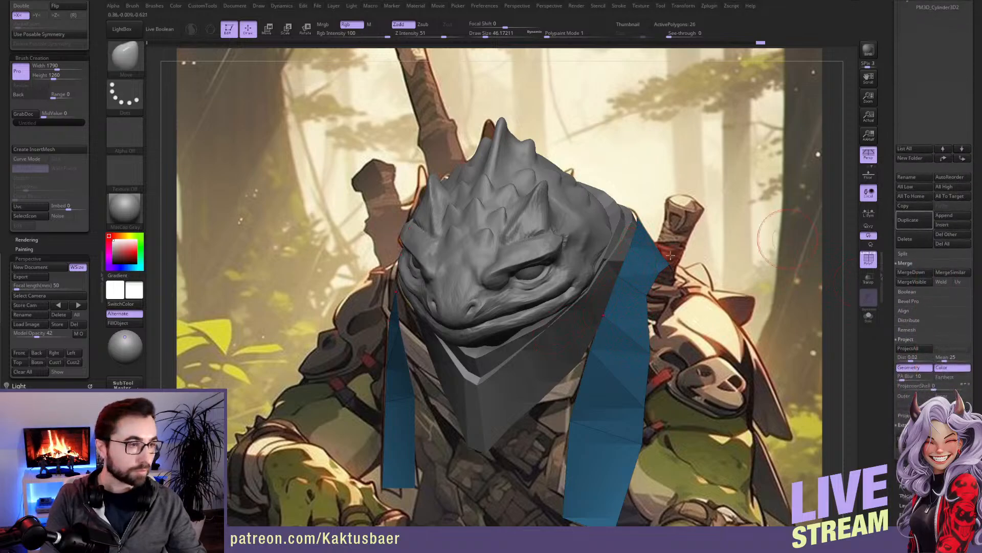
left_click_drag(94, 78, 94, 4)
left_click_drag(892, 459, 892, 251)
left_click(909, 259)
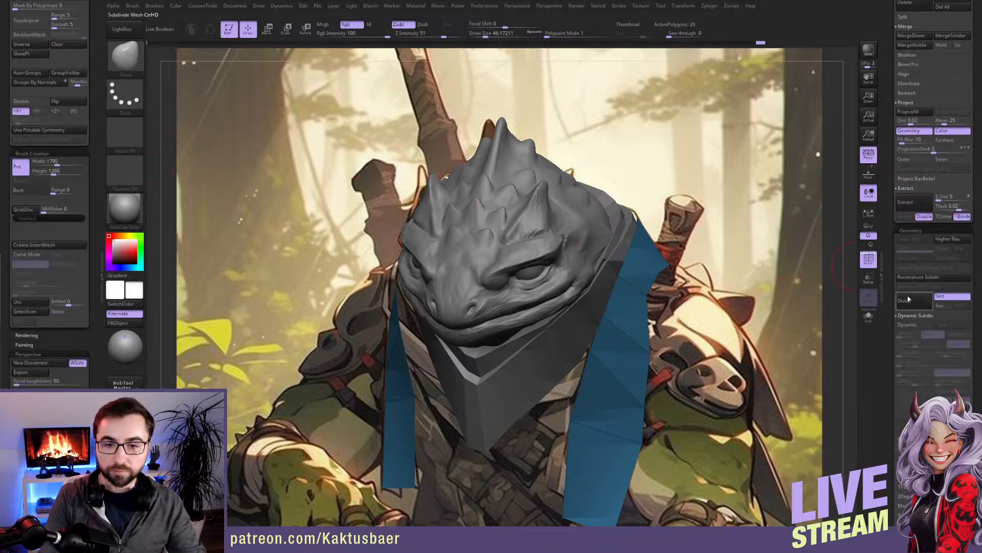
left_click(908, 325)
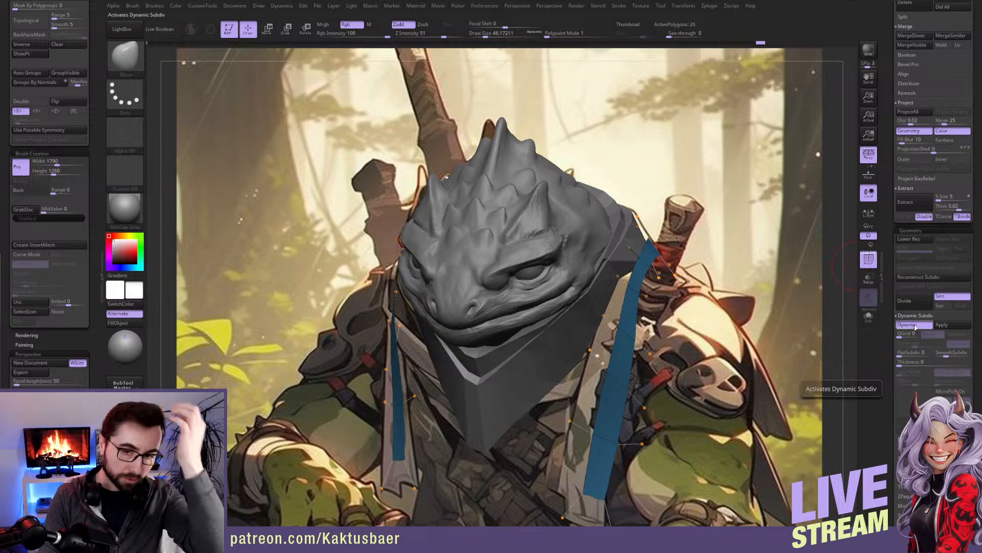
left_click(914, 326)
Step: Crease the long border edges of the cloth strips with ZModeler's Crease action targeting EdgeLoop Complete
key("b")
left_click(606, 502)
key("space")
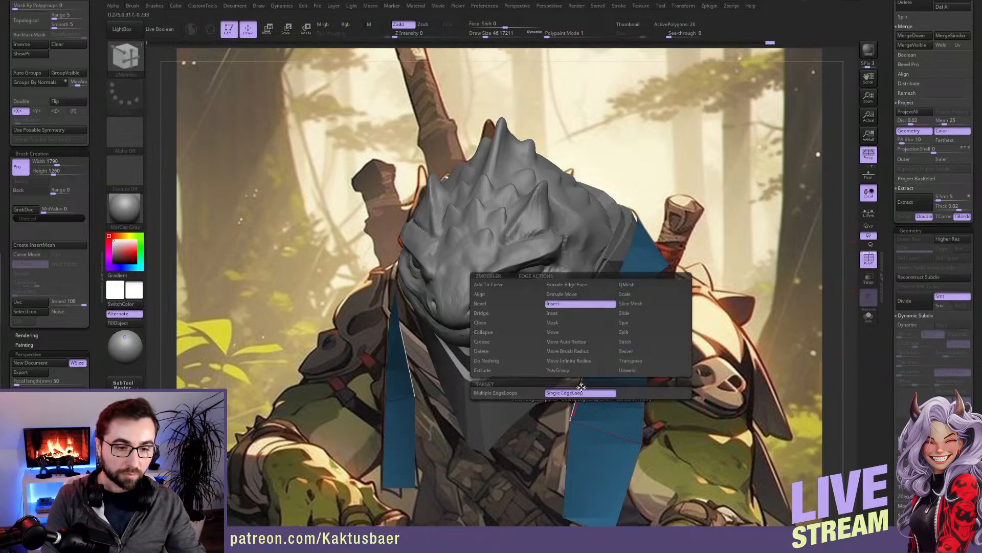
left_click(494, 341)
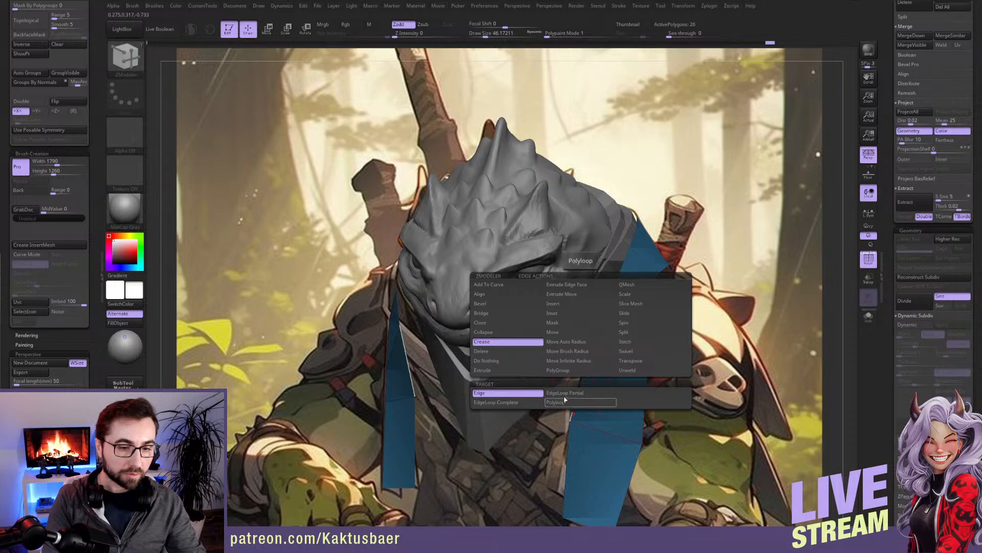
left_click(495, 402)
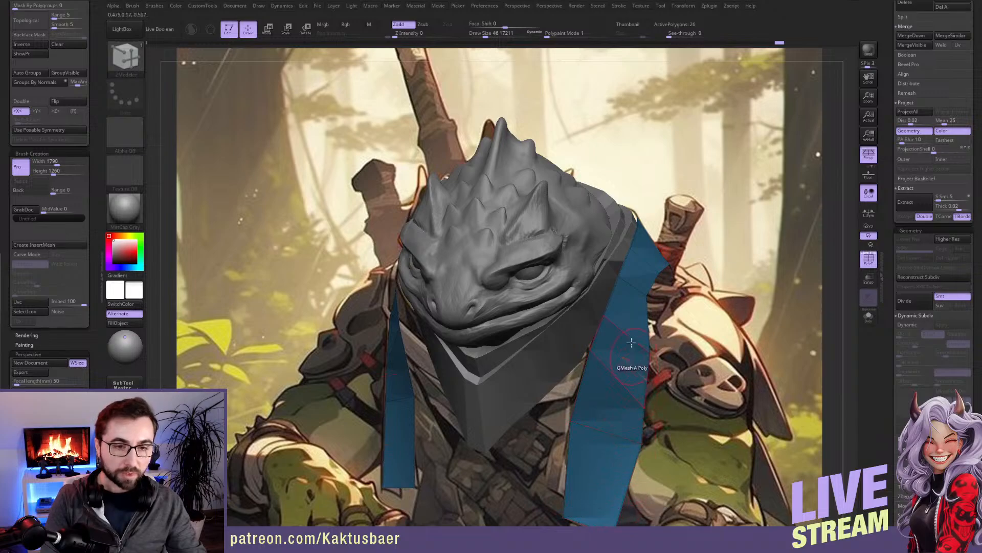
Step: Enable Dynamic Subdiv on the creased cloth strips and set the dynamic thickness to 0.01
left_click(907, 325)
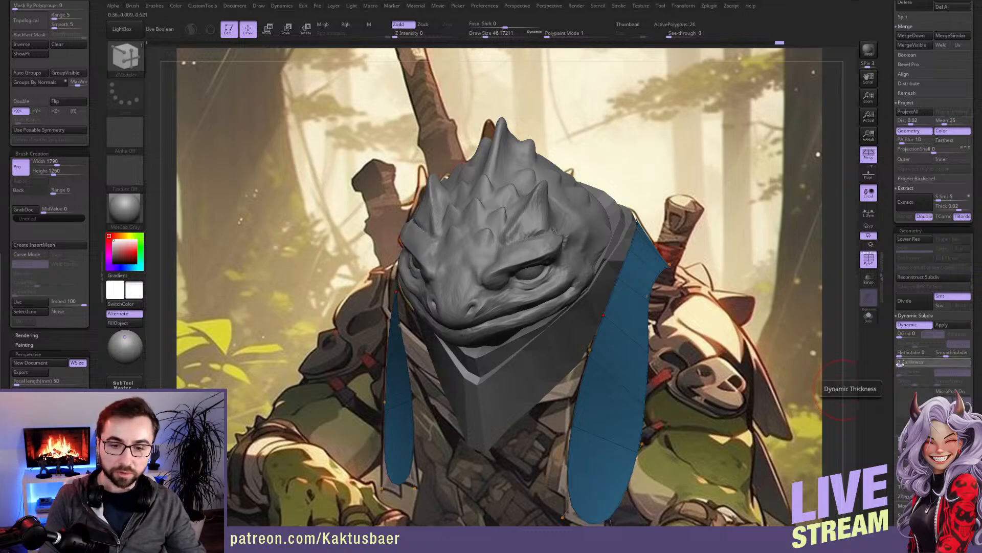
left_click(901, 364)
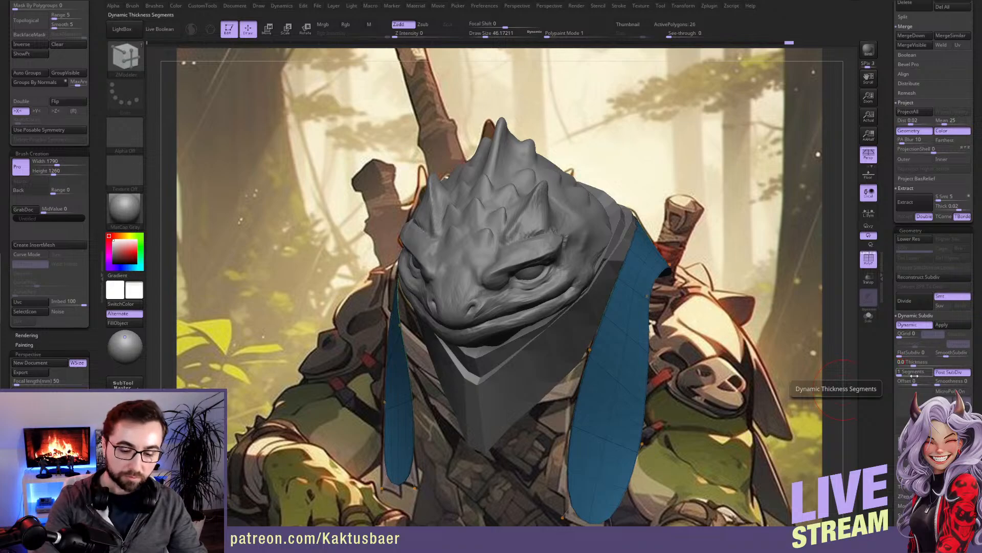
key("Return")
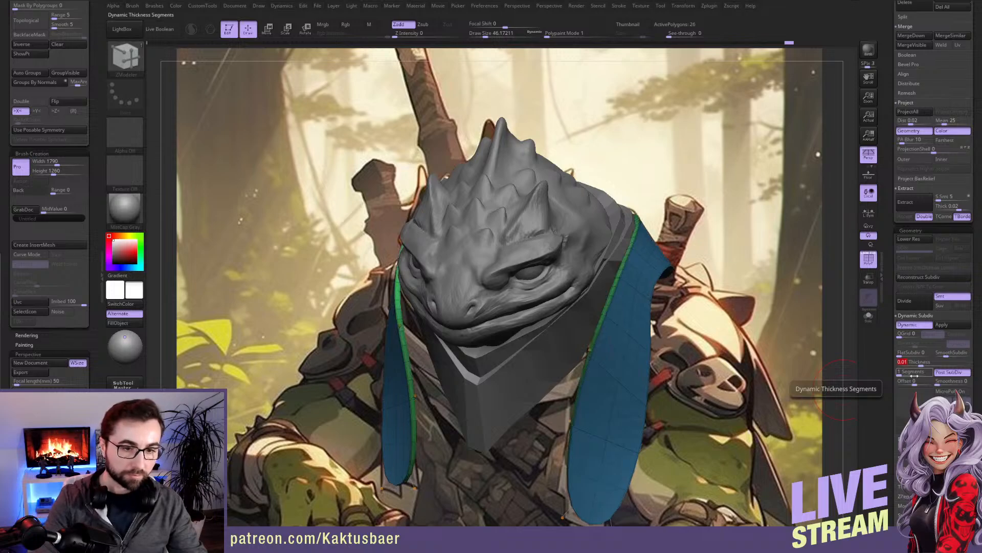
Step: Shift the bottom end of the hanging strip slightly inward toward the chest with a smaller Move brush
left_click(908, 325)
left_click(912, 325)
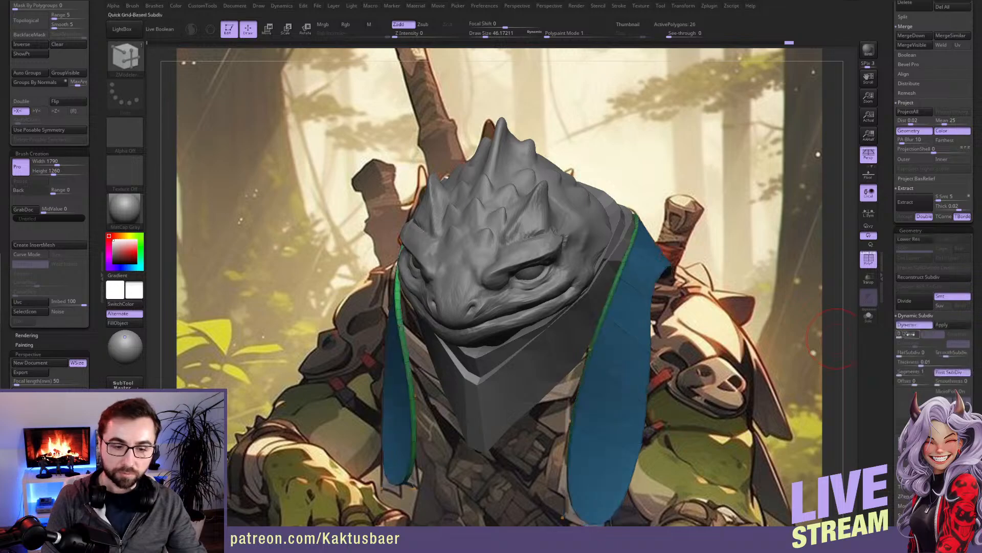
key("b")
key("m")
key("v")
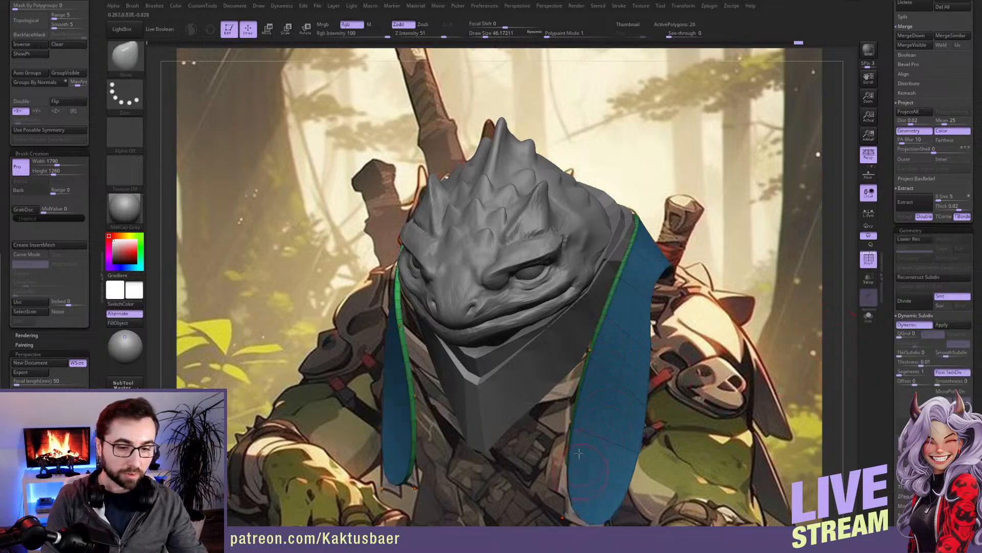
key("bracketleft")
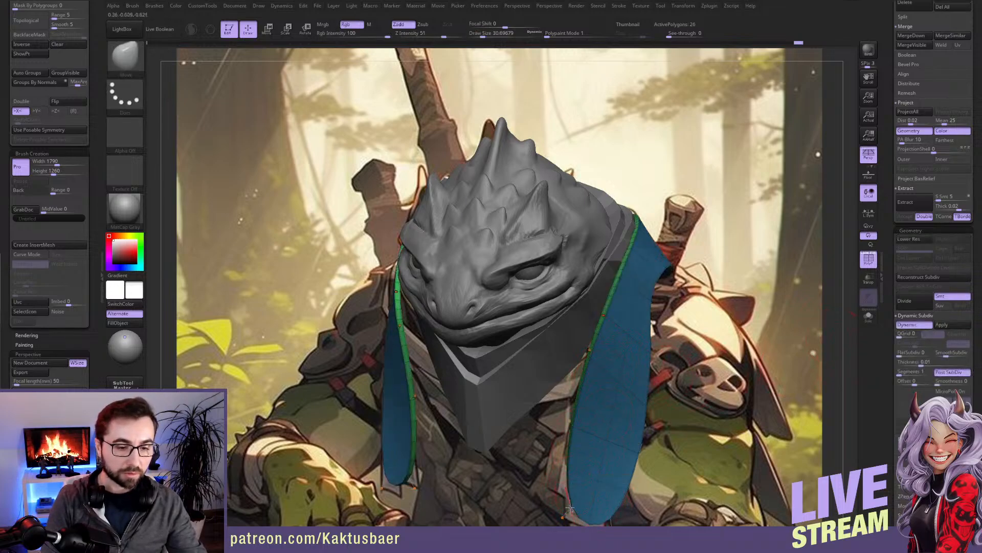
left_click_drag(562, 515, 601, 516)
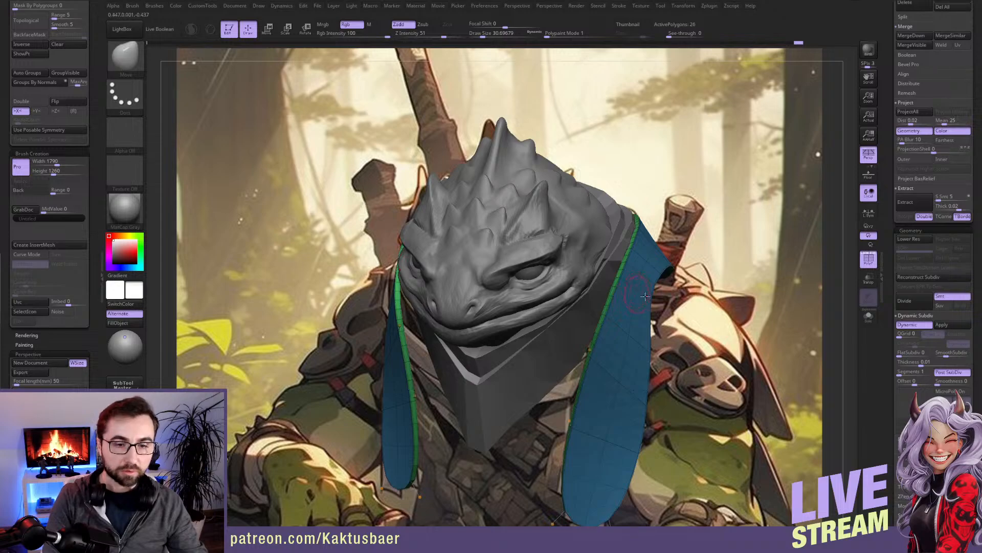
Step: Reshape the strip with the Move brush from several angles, pulling its upper outer edge out over the shoulder
mouse_move(657, 283)
left_mouse_down()
mouse_move(476, 289)
mouse_move(438, 280)
left_mouse_up()
key("s")
left_click_drag(579, 330, 593, 328)
left_click_drag(583, 328, 565, 344)
left_click_drag(527, 269, 505, 270)
mouse_move(553, 317)
left_mouse_down()
mouse_move(544, 325)
mouse_move(563, 345)
left_mouse_up()
right_click_drag(588, 337, 593, 358)
left_click_drag(610, 366, 611, 383)
mouse_move(553, 337)
right_mouse_down()
mouse_move(593, 297)
mouse_move(621, 278)
mouse_move(625, 285)
right_mouse_up()
key("s")
left_click_drag(593, 297, 590, 298)
mouse_move(588, 307)
right_mouse_down()
mouse_move(627, 335)
mouse_move(608, 353)
mouse_move(581, 341)
mouse_move(616, 350)
mouse_move(603, 351)
right_mouse_up()
Step: Turn off Dynamic Subdiv and insert lengthwise edge loops plus a crosswise loop near the strips' lower ends with ZModeler
key("shift+d")
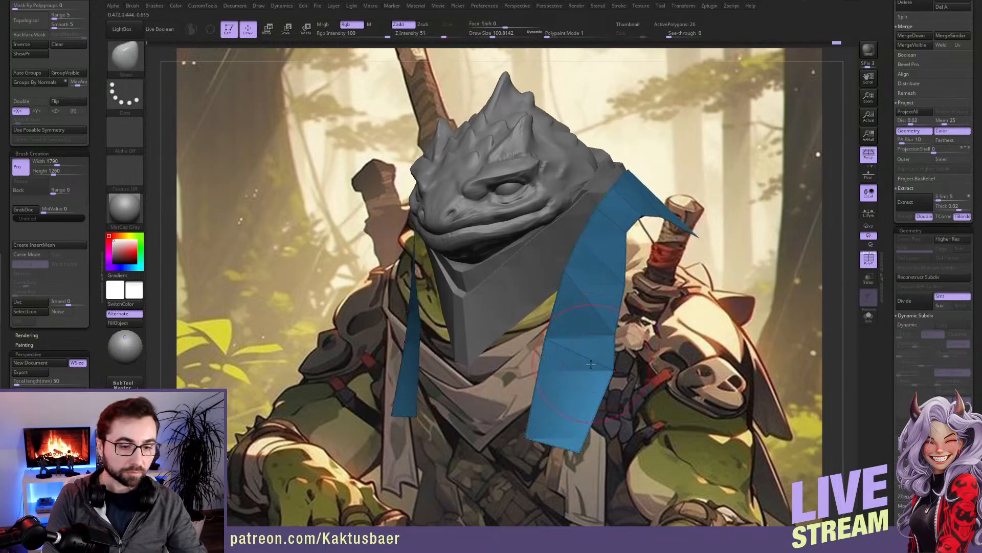
key("shift+d")
right_click_drag(576, 363, 601, 342, "alt")
key("shift+d")
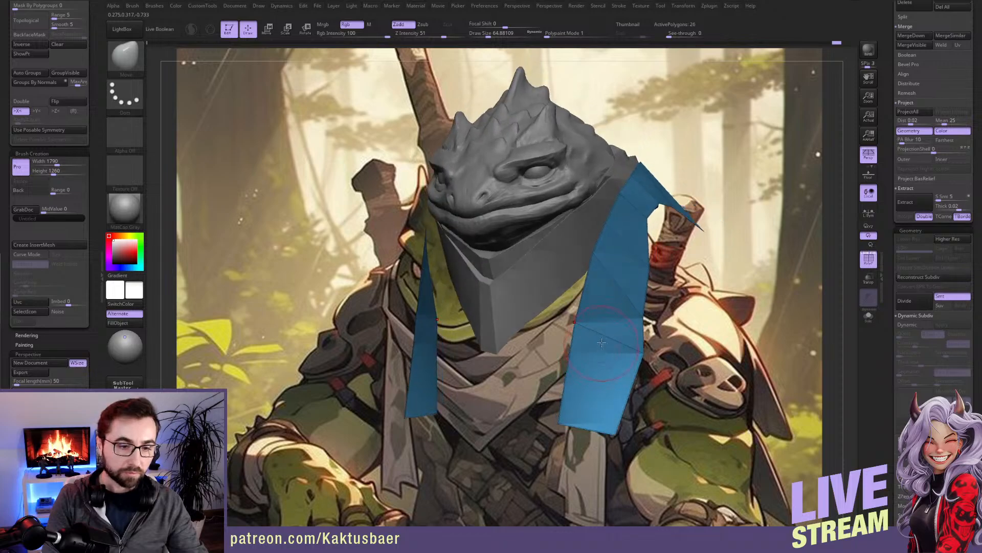
key("b")
key("z")
key("m")
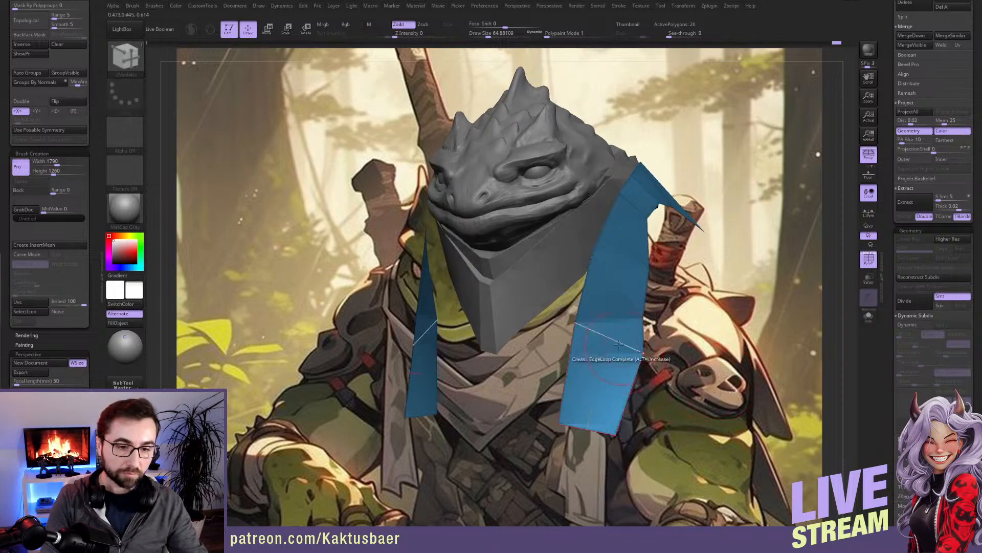
key("space")
left_click(598, 306)
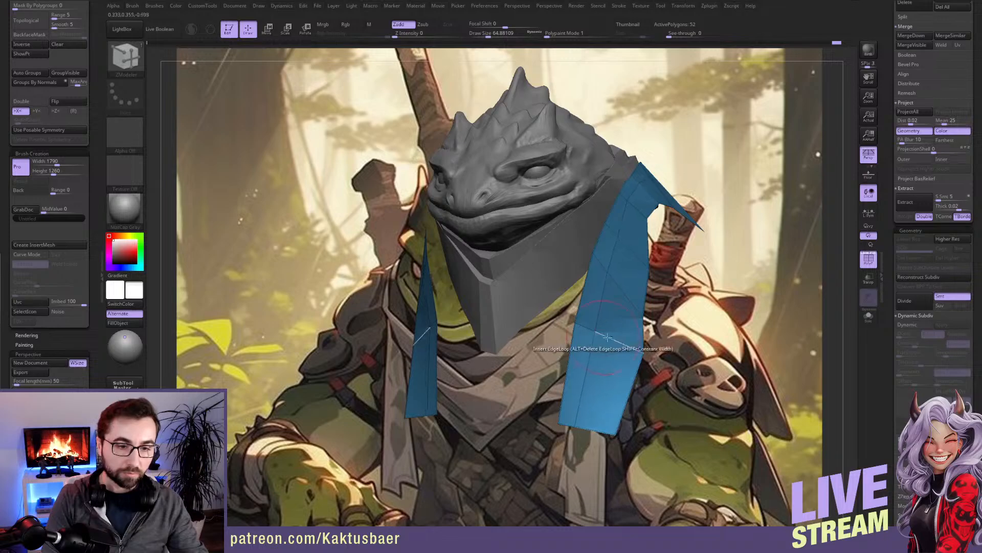
left_click(609, 380)
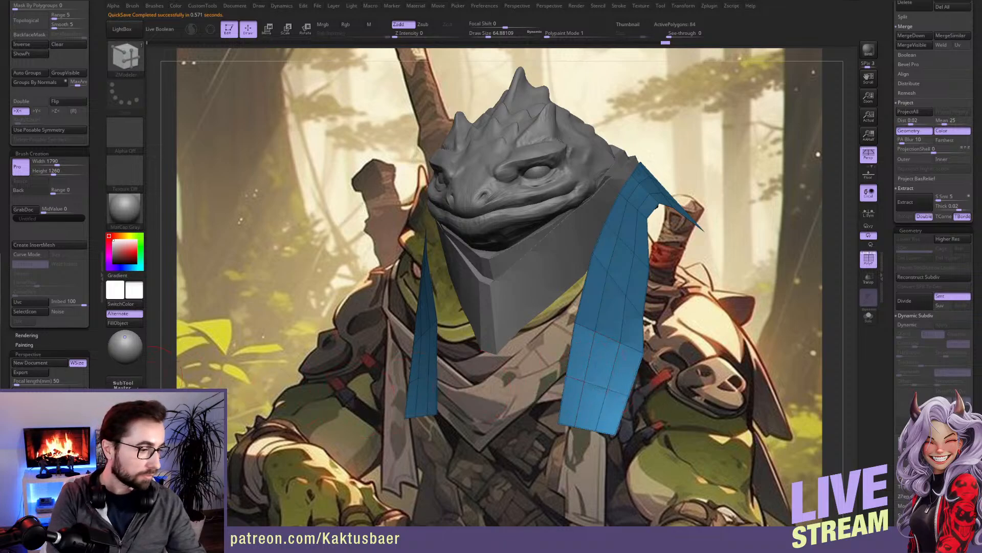
Step: Return to the reference view and move the strip's lower inner edge toward the chest, shaping its bottom corner with the Move brush
left_click_drag(146, 385, 157, 430)
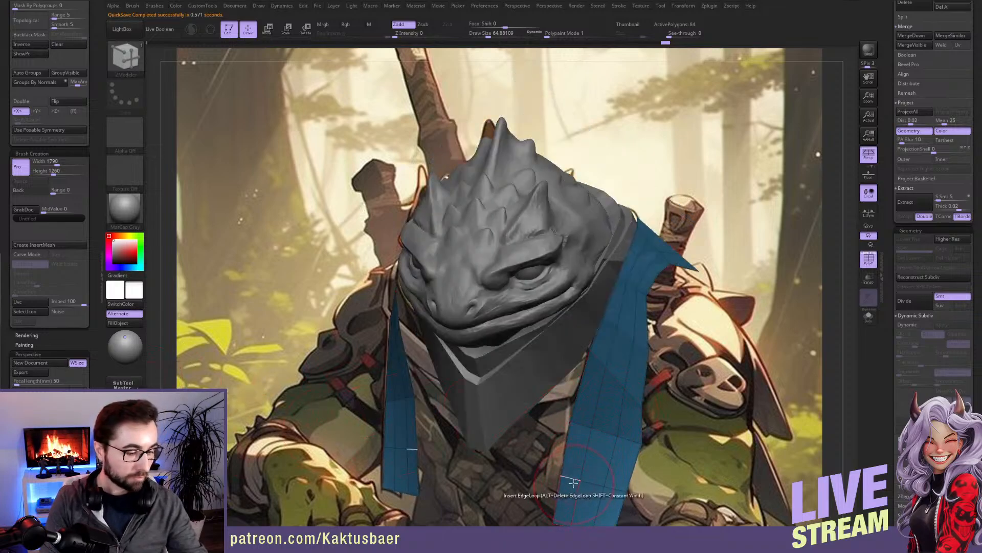
key("b")
key("m")
key("v")
key("s")
mouse_move(577, 486)
left_mouse_down()
mouse_move(557, 499)
mouse_move(547, 460)
left_mouse_up()
left_click_drag(568, 421, 564, 417)
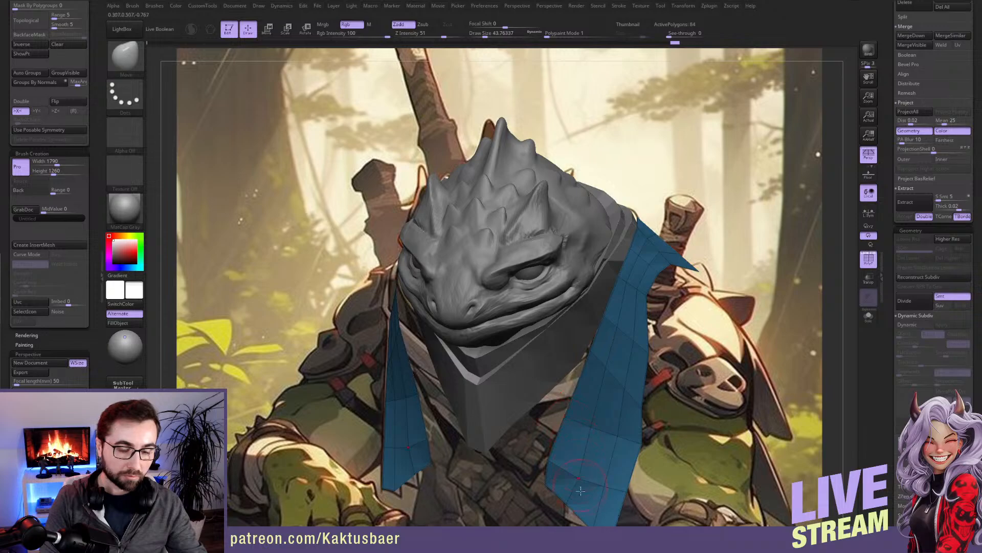
mouse_move(571, 499)
left_mouse_down()
mouse_move(564, 492)
mouse_move(579, 516)
mouse_move(566, 511)
left_mouse_up()
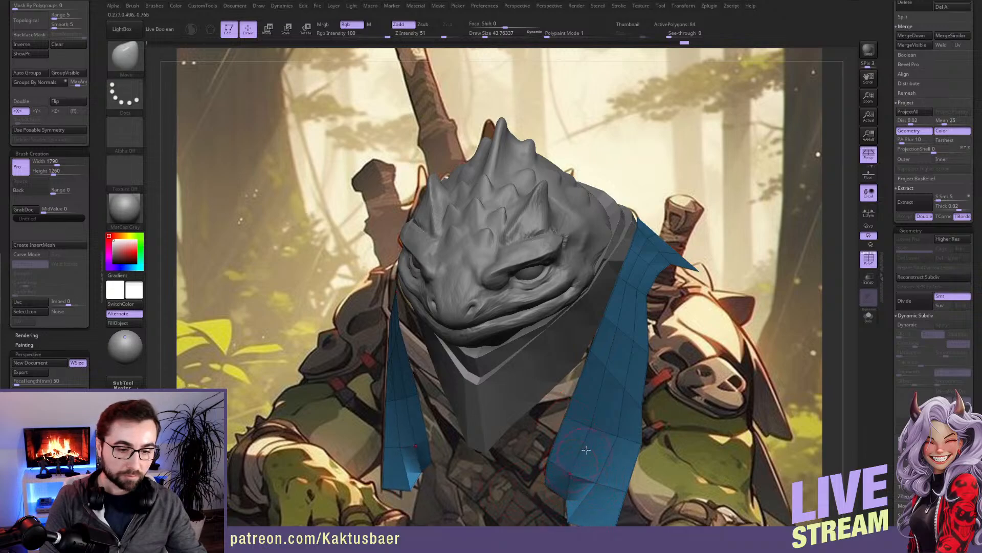
key("shift")
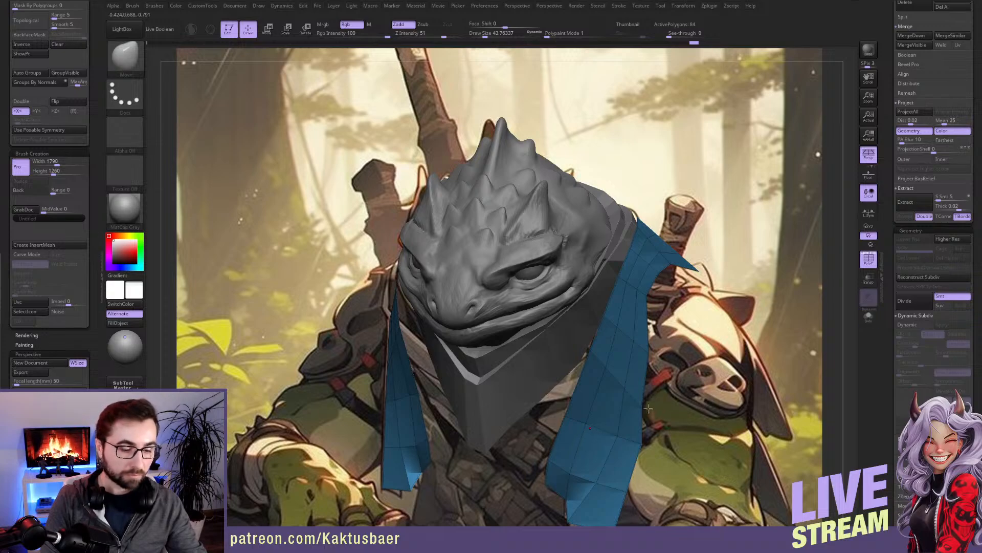
left_click(591, 391, "ctrl+shift")
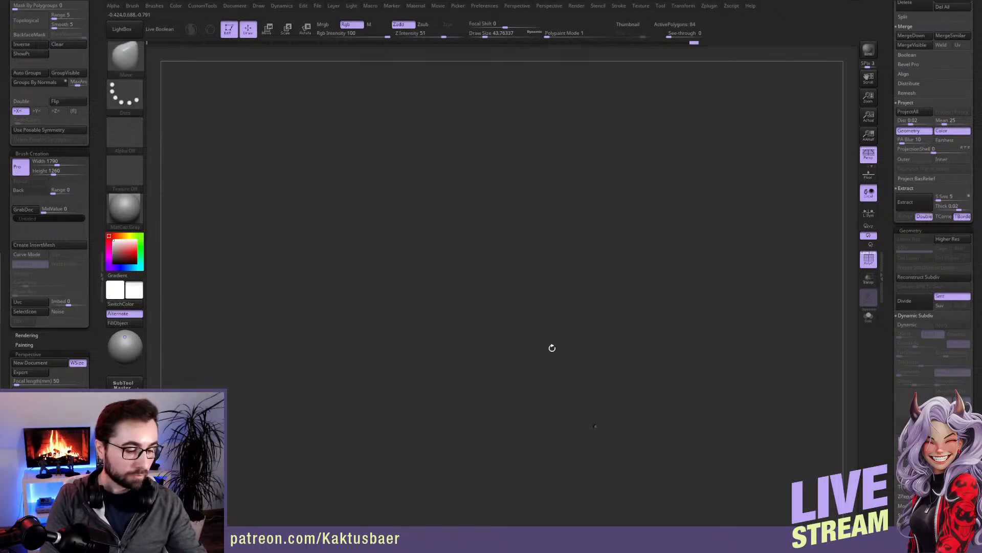
key("f")
key("f")
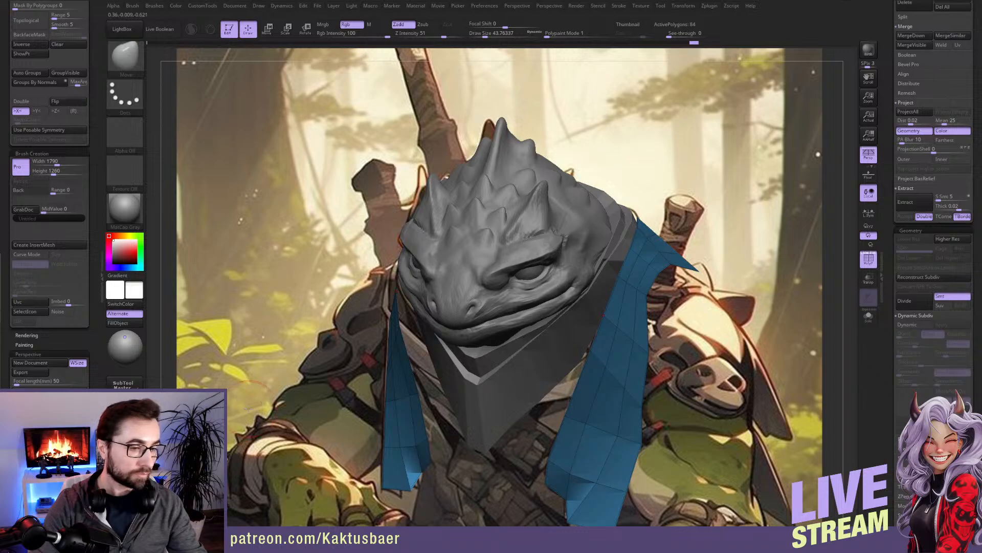
Step: Make the model see-through over the reference and align the strip on the character's right side with the painted cloth
key("shift+z")
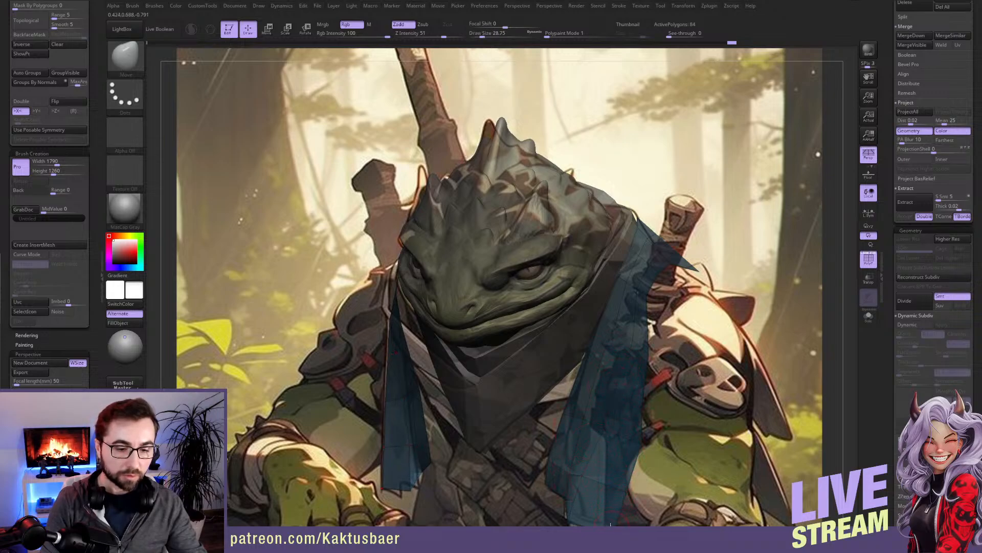
key("bracketright")
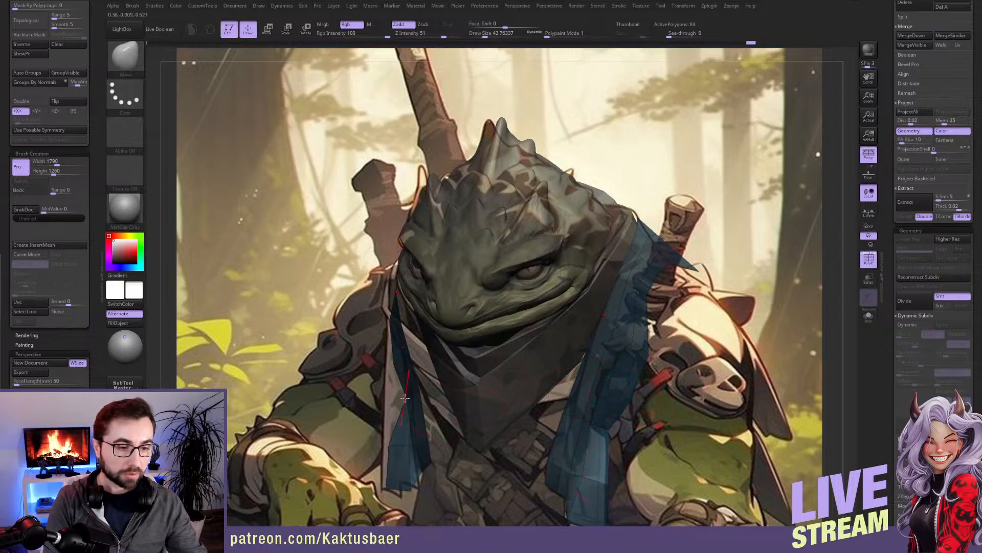
mouse_move(407, 397)
left_mouse_down()
mouse_move(372, 394)
mouse_move(389, 367)
mouse_move(390, 395)
left_mouse_up()
left_click_drag(397, 455, 385, 491)
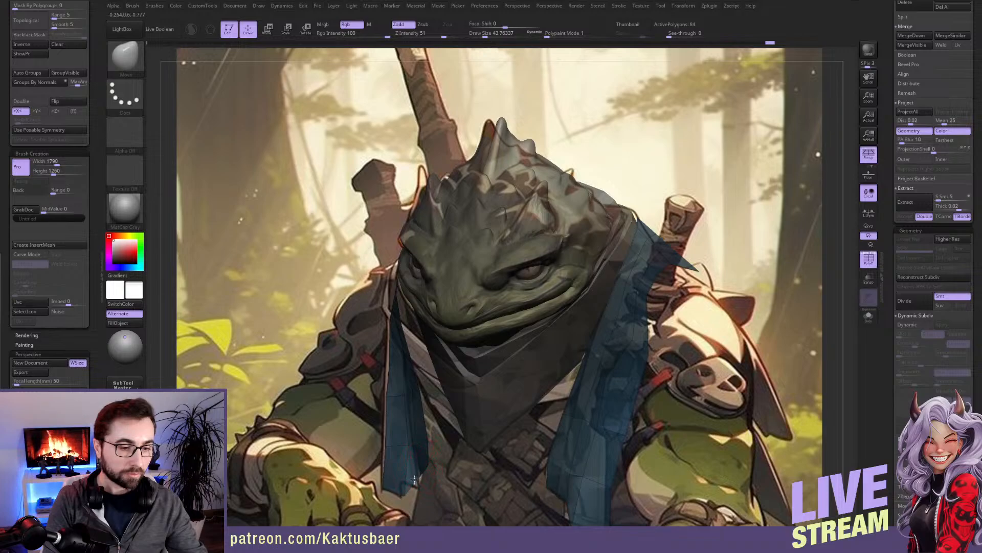
left_click_drag(395, 364, 391, 364)
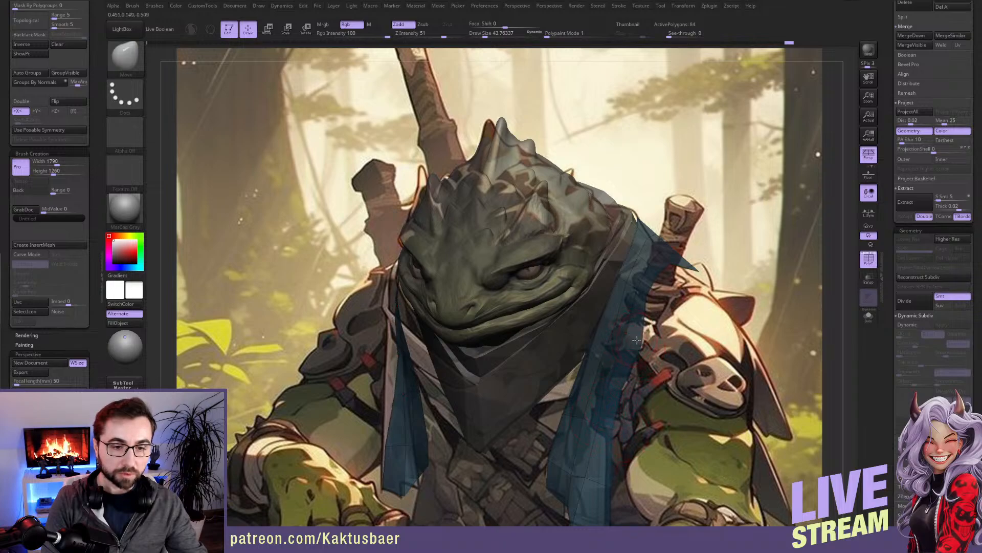
Step: Adjust the strip's outer edge below the shoulder from a rotated angle and check it against the reference view
right_click_drag(642, 352, 637, 308)
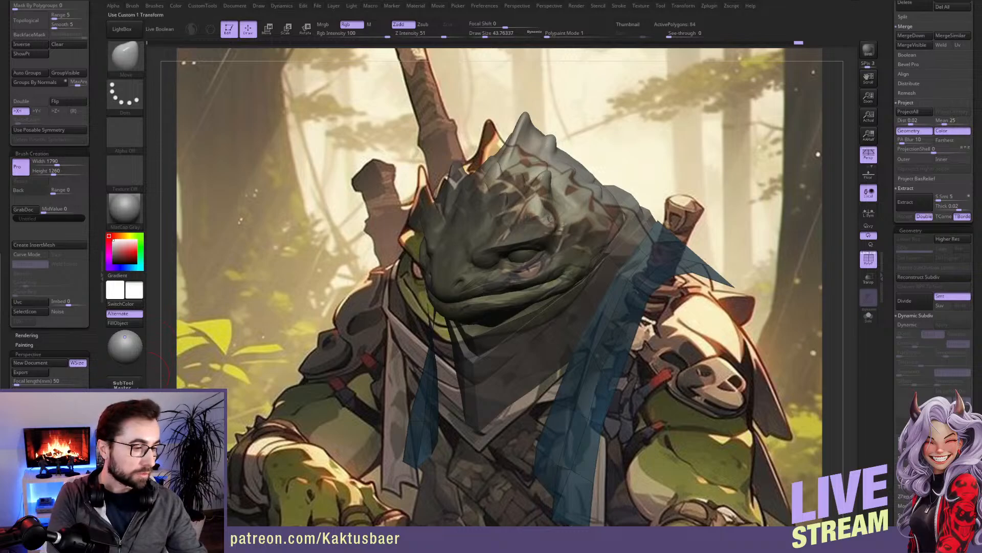
left_click(30, 427)
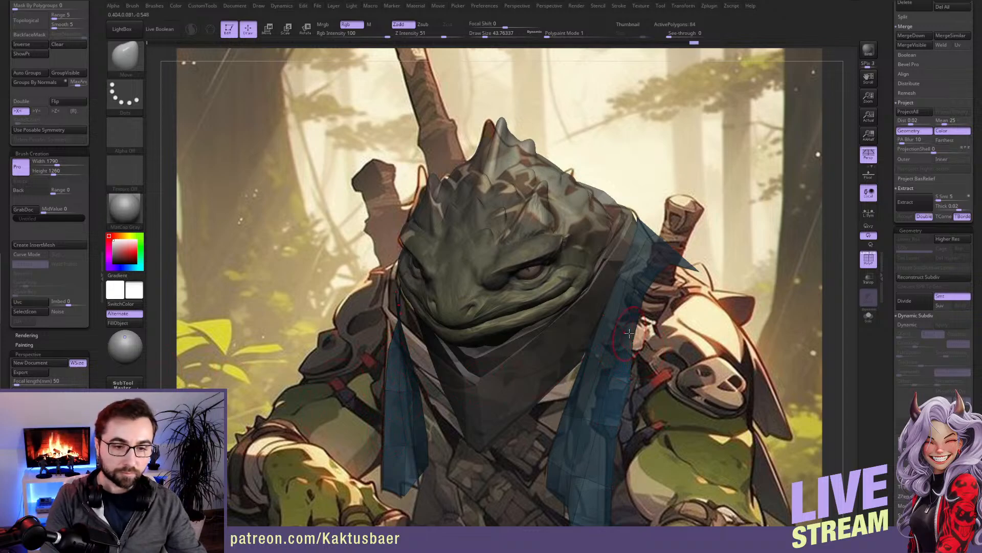
right_click_drag(630, 328, 667, 307)
left_click_drag(667, 308, 673, 302)
right_click_drag(666, 305, 644, 323)
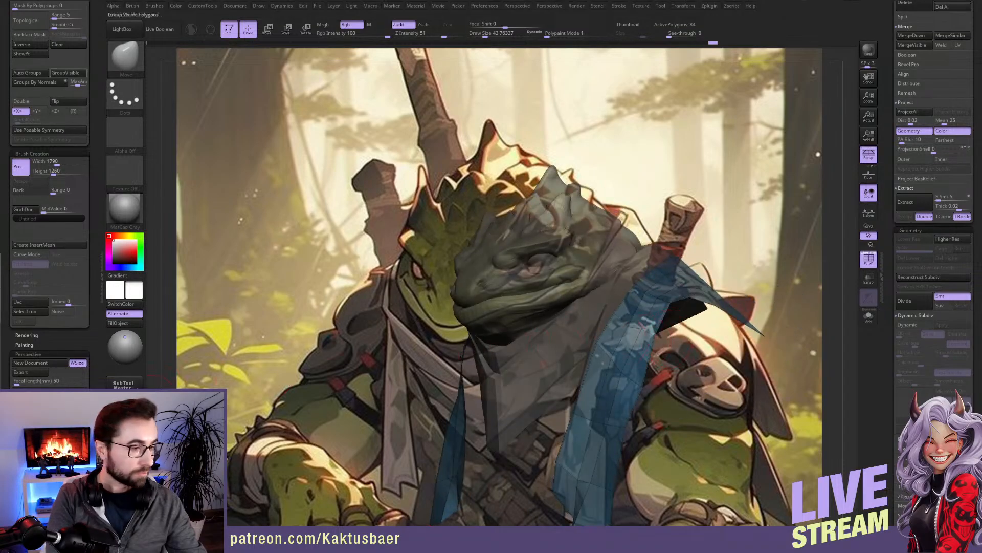
left_click(50, 409)
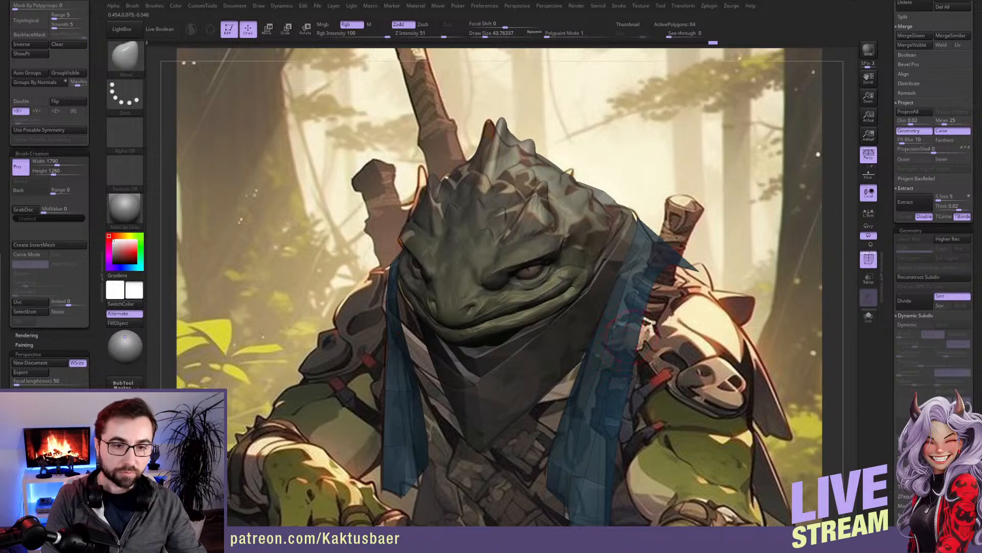
Step: Turn Dynamic Subdiv back on for the cloth strips and switch off the see-through reference overlay
left_click(915, 325)
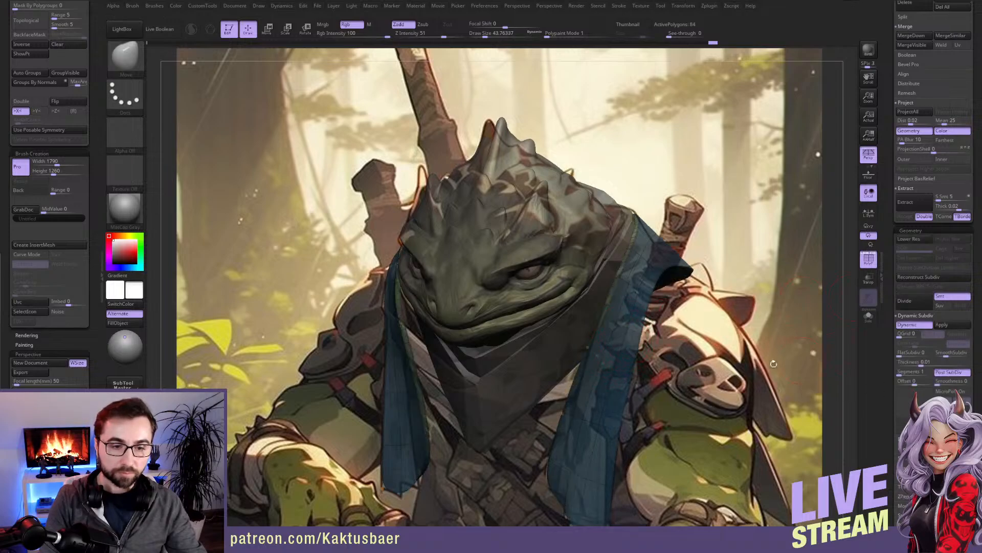
key("shift+z")
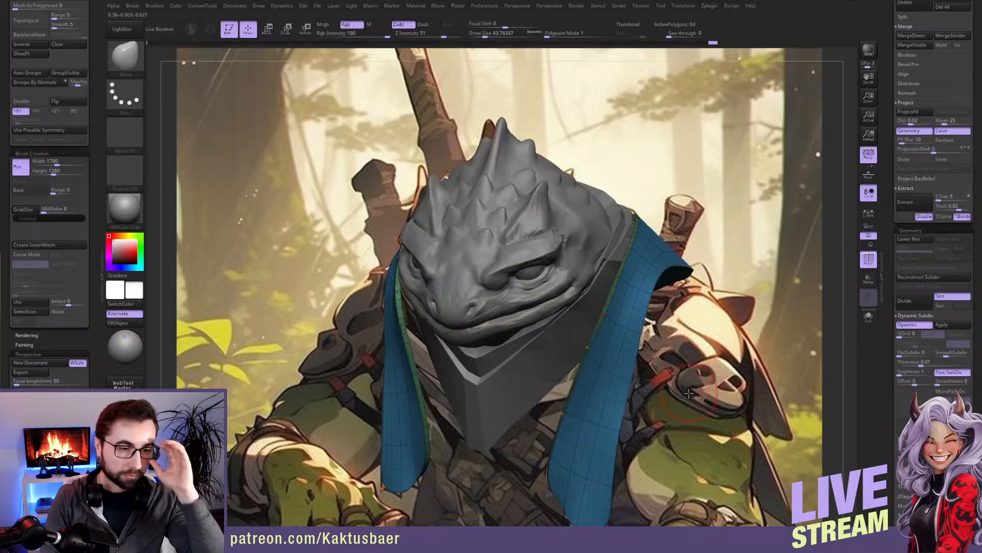
Step: Make the eyeballs the active subtool, frame the face up close and turn off their polyframe display
left_click(538, 271, "alt")
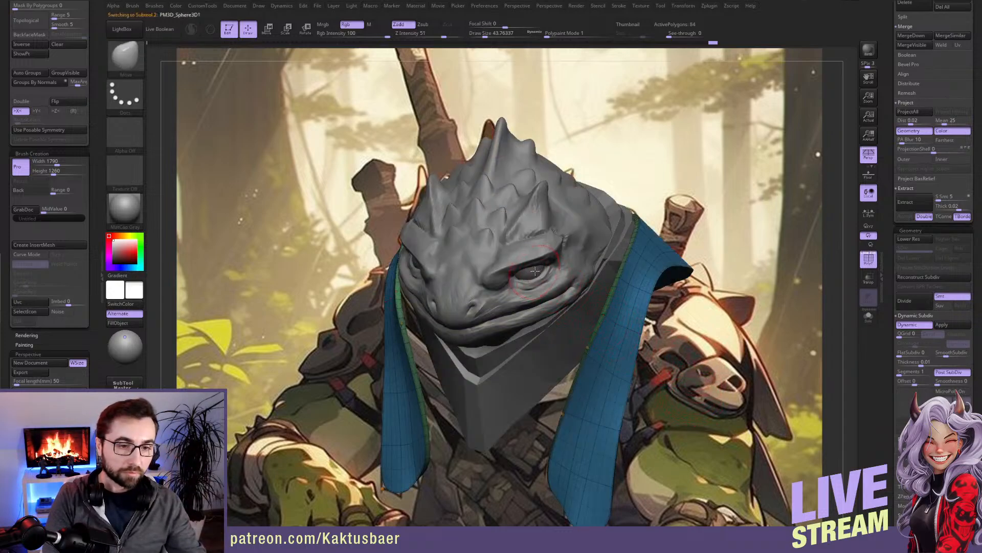
mouse_move(534, 271)
right_mouse_down("ctrl")
mouse_move(524, 307)
mouse_move(541, 241)
right_mouse_up("ctrl")
key("s")
left_click_drag(529, 274, 522, 275)
right_click_drag(518, 278, 552, 307)
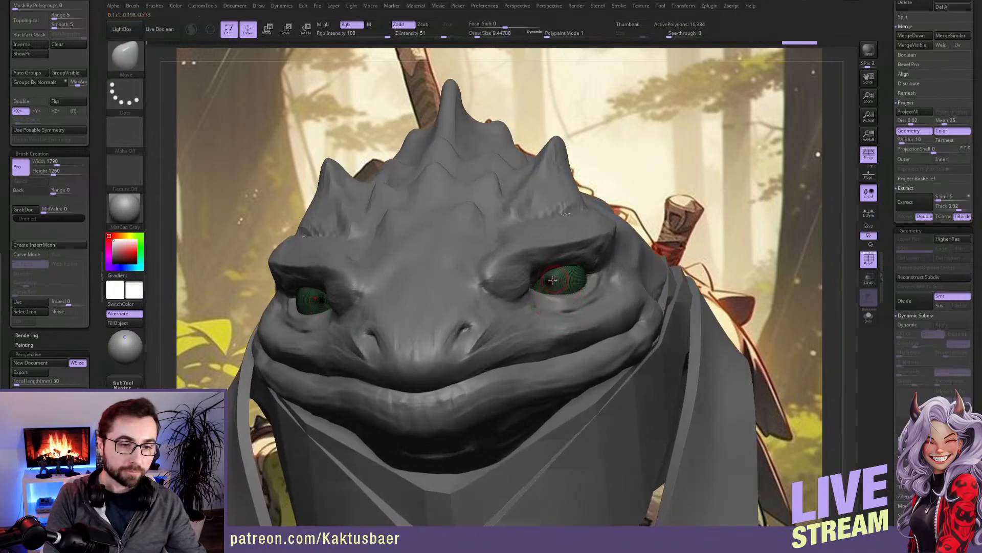
key("shift+f")
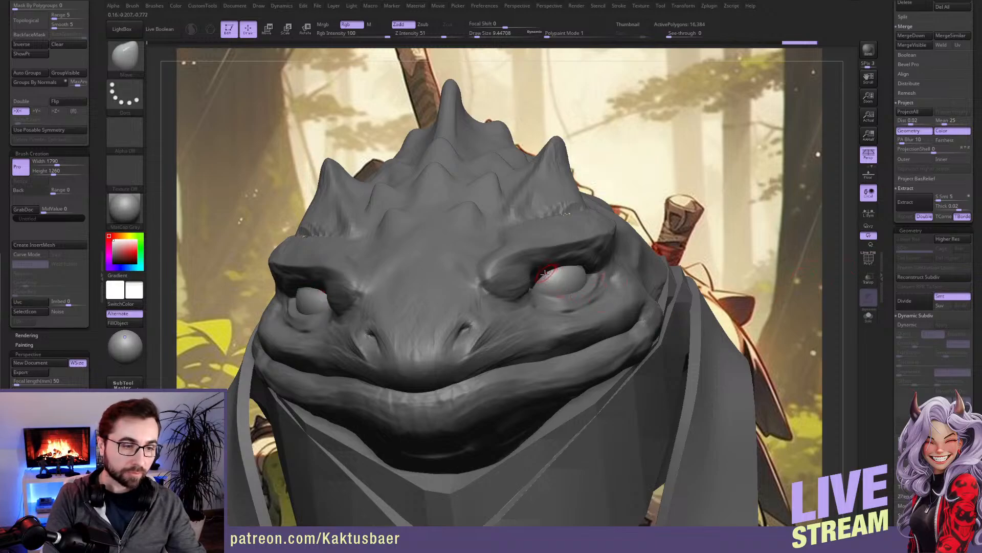
Step: DynaMesh the eyeballs at resolution 128 and subdivide them four times to SDiv 5
key("ctrl")
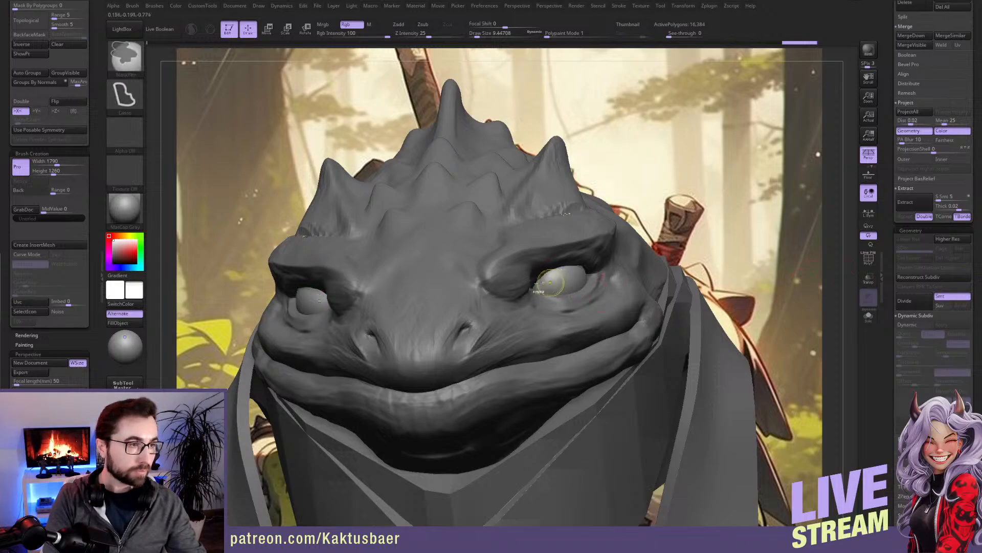
scroll(99, 134, "up", 8)
scroll(98, 134, "up", 3)
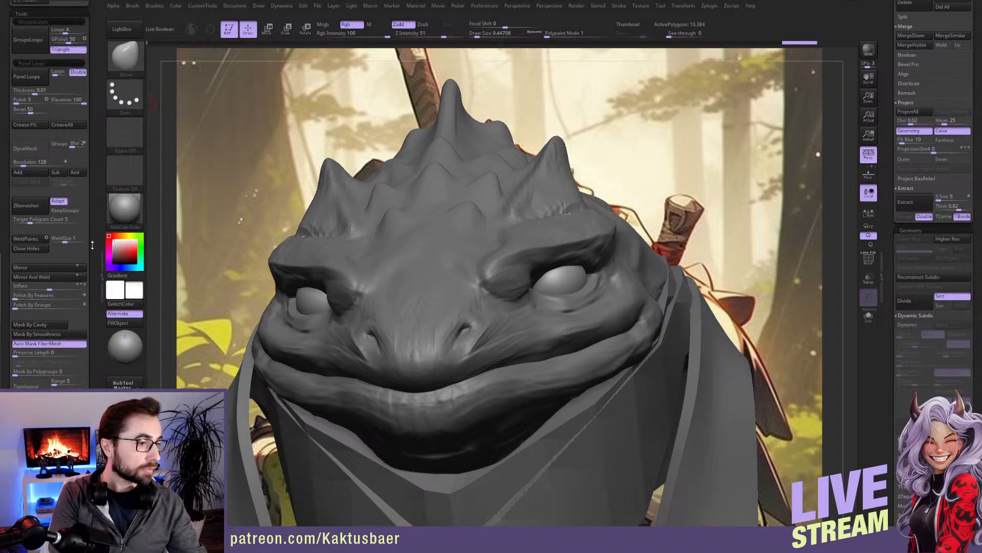
scroll(92, 246, "down", 5)
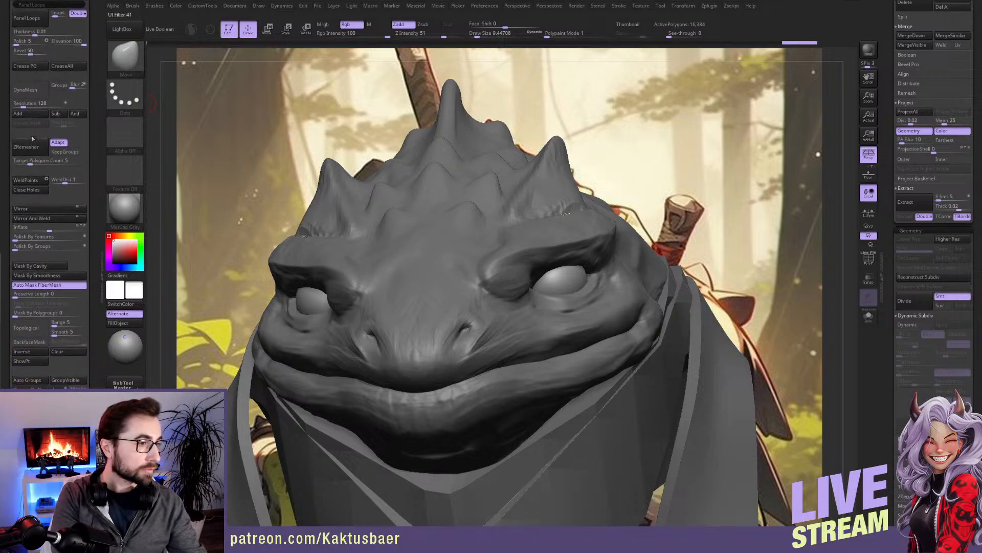
left_click(28, 90)
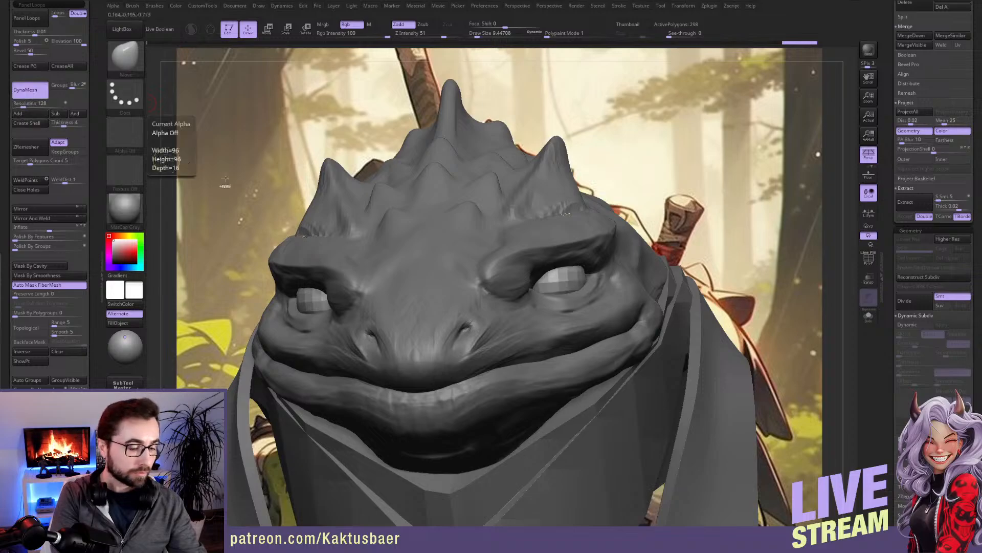
key("ctrl+d")
key("ctrl+d")
key("ctrl+d")
key("ctrl+d")
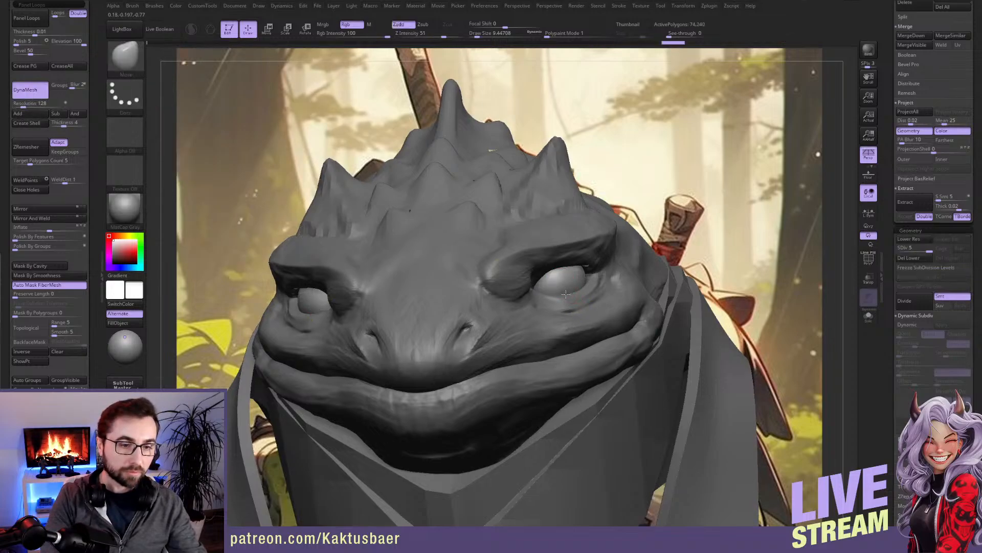
Step: Switch to the Standard brush with Rgb on and black as the colour, and isolate the eyeballs in a front view
right_click_drag(566, 294, 565, 275, "ctrl")
key("b")
key("s")
key("t")
key("s")
left_click_drag(563, 274, 560, 274)
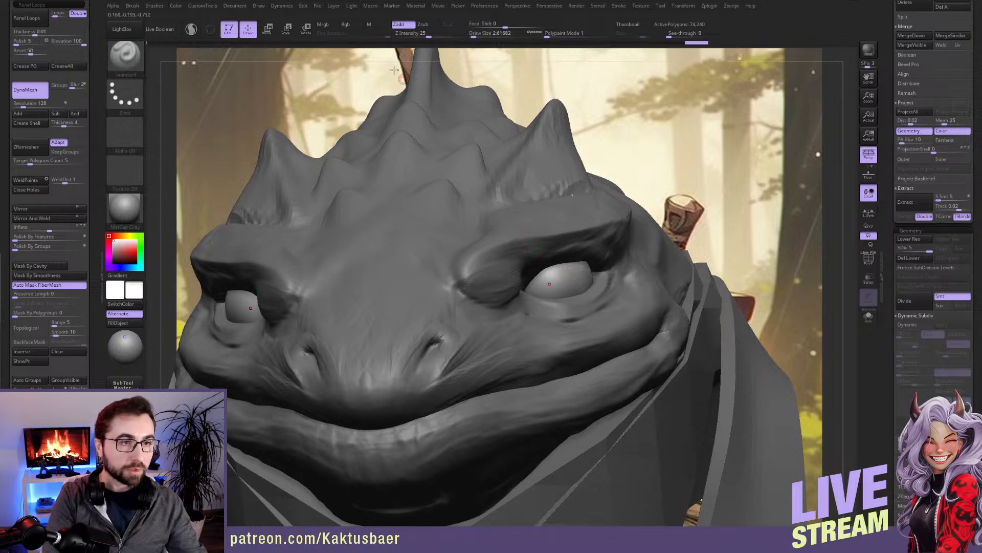
left_click(351, 27)
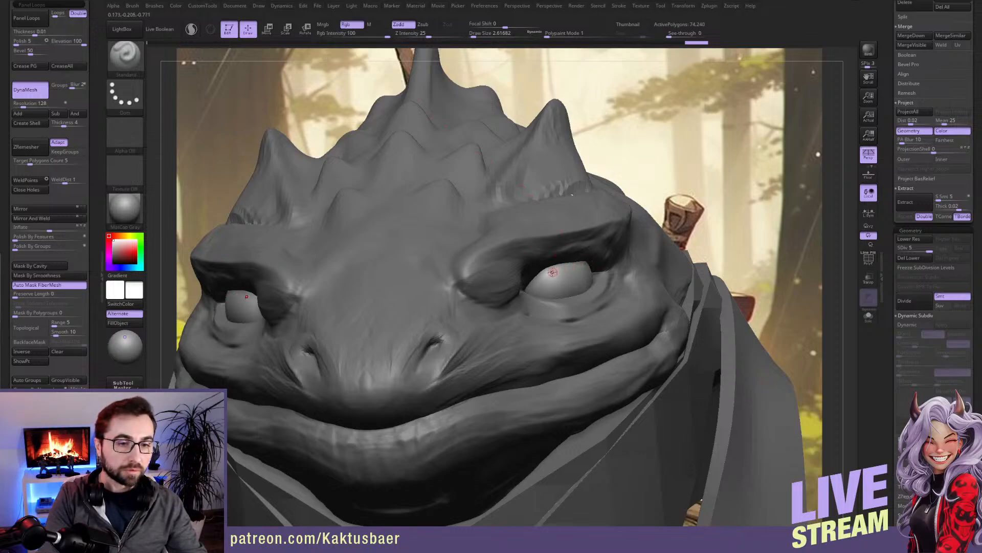
key("alt+s")
right_click_drag(549, 276, 554, 274, "shift")
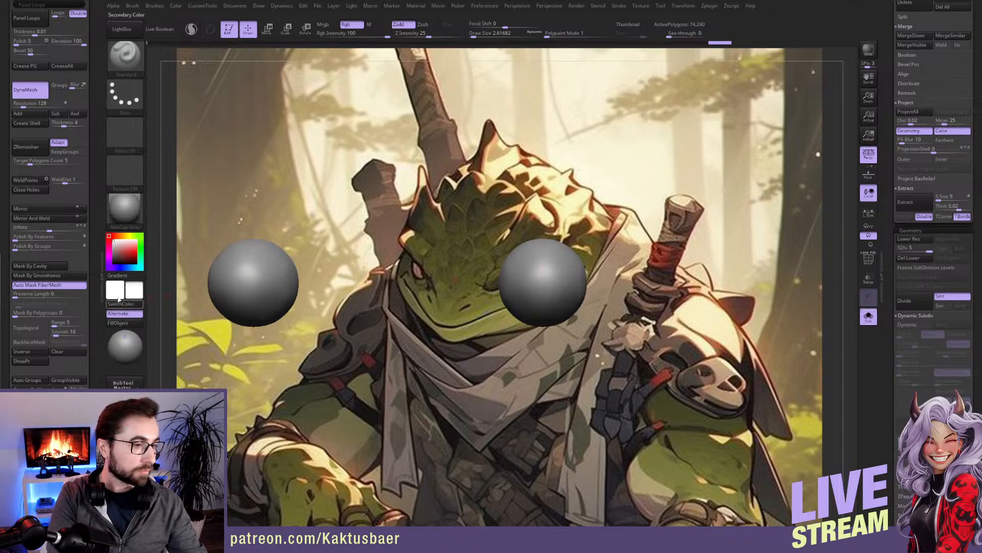
left_click(113, 263)
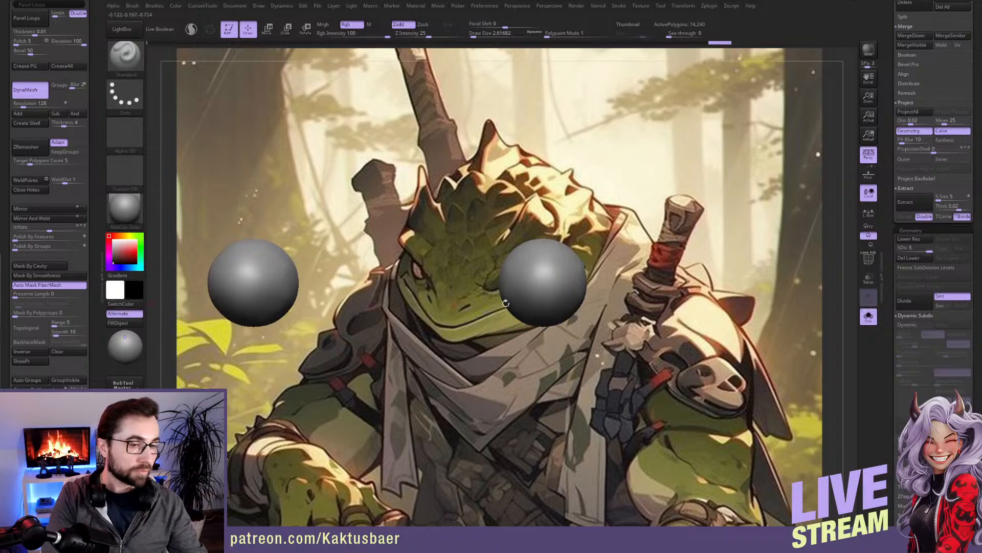
left_click_drag(541, 271, 540, 295)
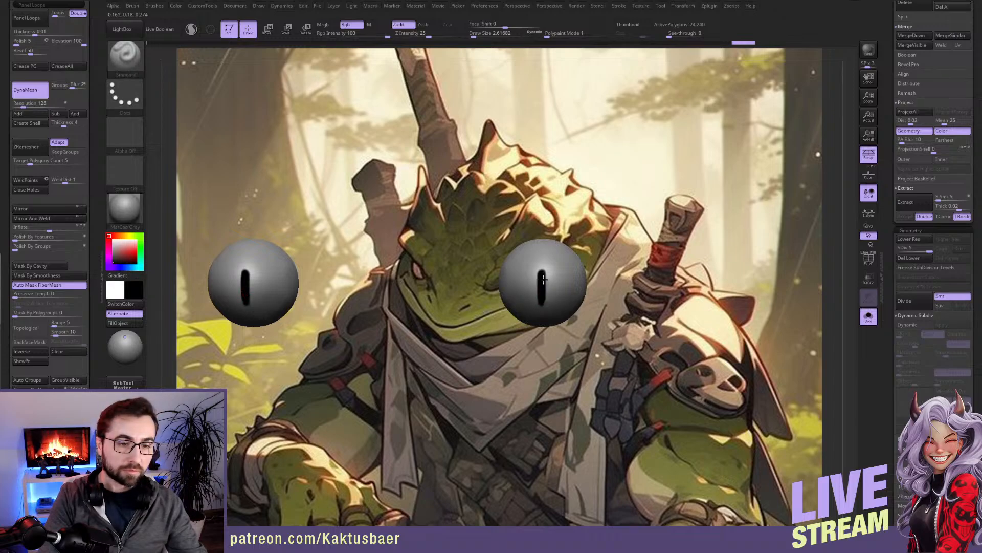
key("ctrl+z")
key("ctrl+z")
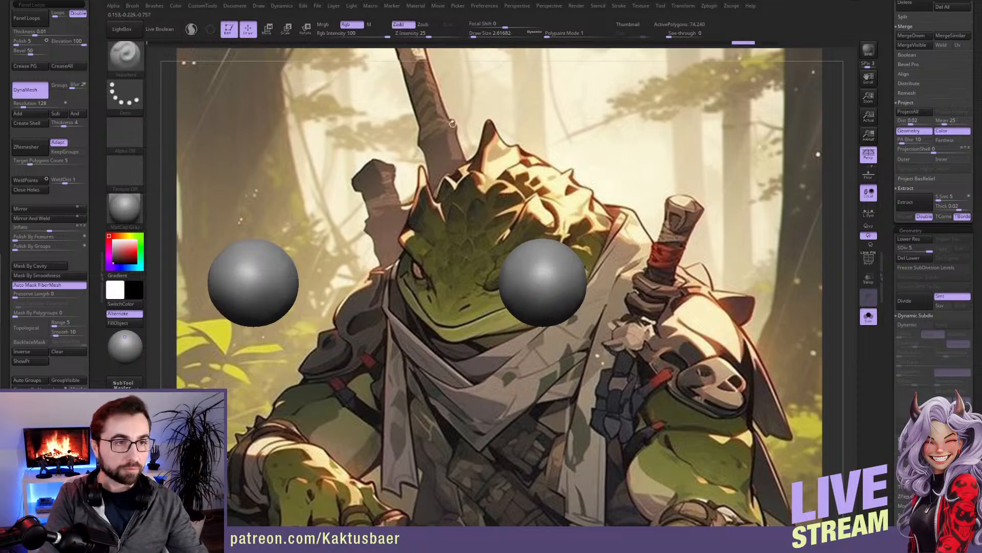
Step: Paint a black vertical slit pupil on both eyeballs with Zadd off, bring back the other subtools and reset the colour to white
left_click(399, 24)
mouse_move(542, 270)
left_mouse_down()
mouse_move(541, 299)
mouse_move(544, 274)
mouse_move(543, 290)
left_mouse_up()
right_click_drag(543, 290, 483, 291)
key("alt+s")
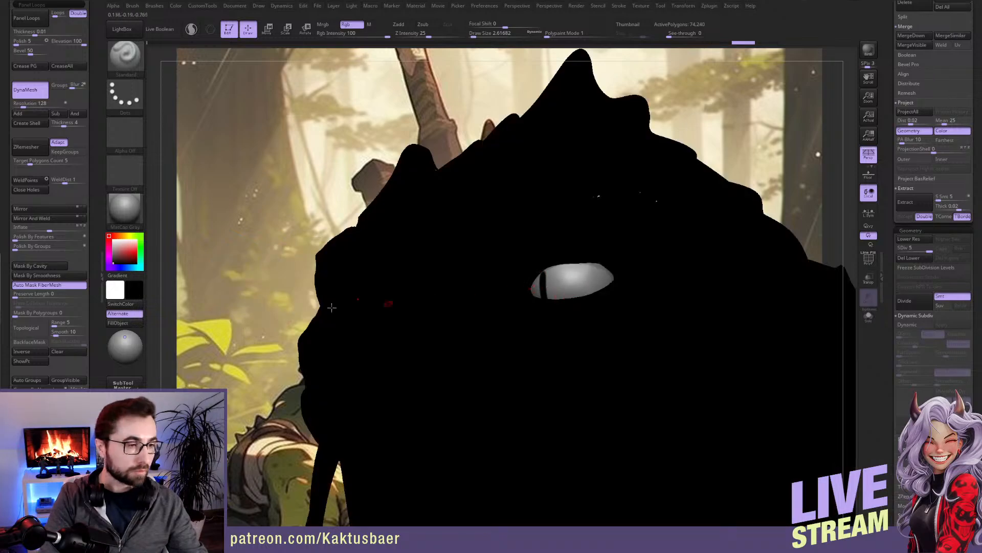
left_click_drag(116, 247, 109, 234)
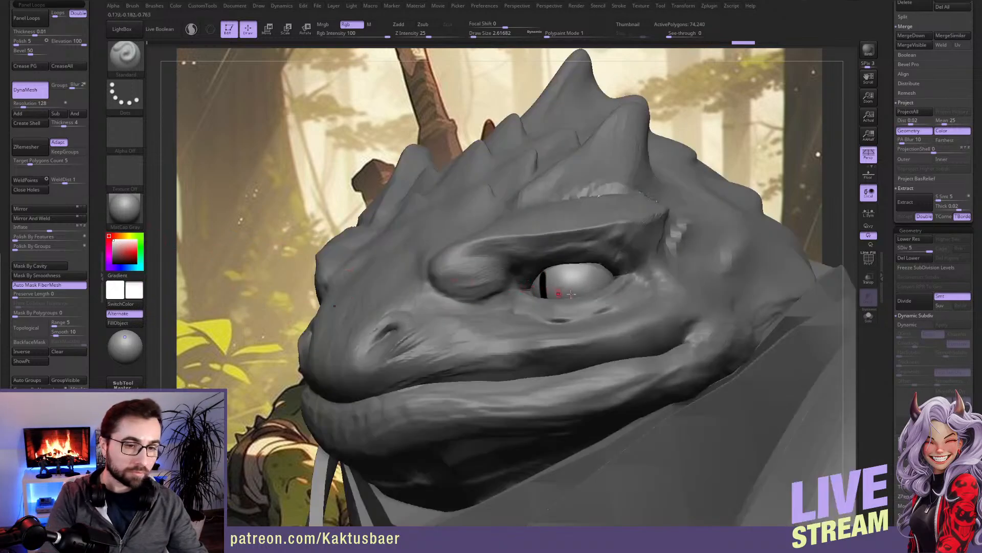
Step: Isolate the eyeballs without perspective in Rotate mode and mask the eyeball on the character's right side
right_click_drag(567, 293, 627, 284)
key("alt+s")
key("r")
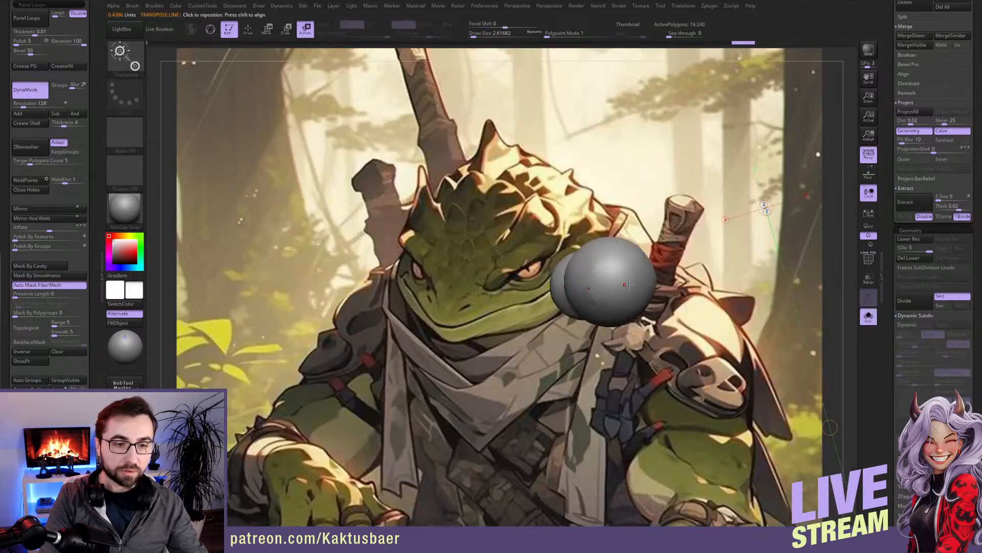
left_click(871, 159)
mouse_move(598, 290)
left_mouse_down("shift")
mouse_move(598, 240)
mouse_move(603, 257)
left_mouse_up("shift")
key("ctrl+z")
left_click_drag(534, 290, 638, 256)
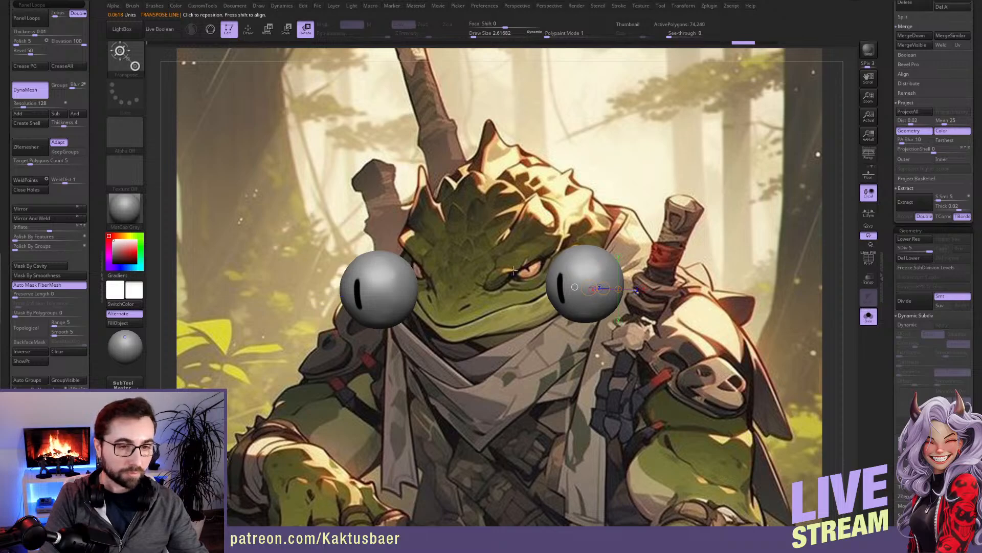
left_click_drag(469, 223, 327, 328, "ctrl")
left_click_drag(385, 220, 425, 266, "ctrl")
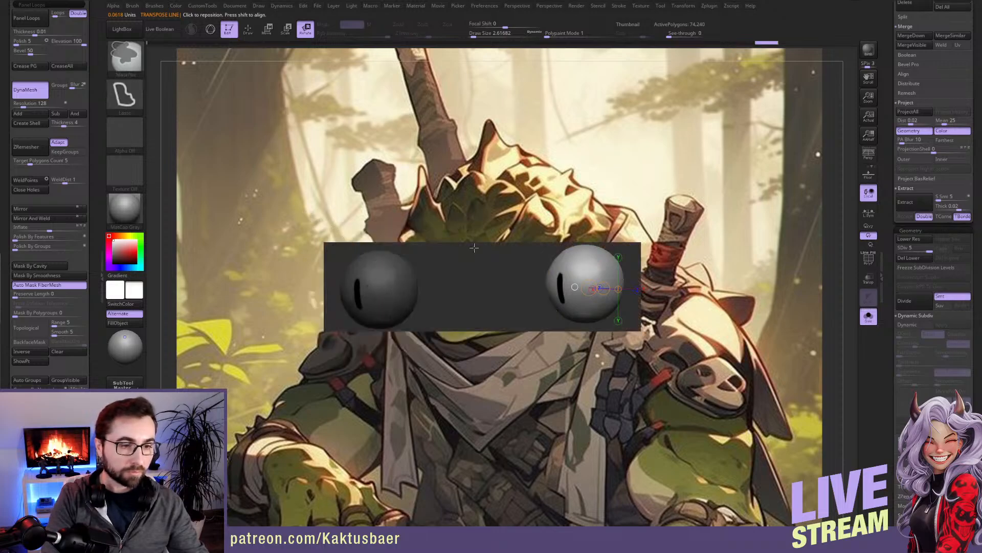
mouse_move(673, 268)
left_mouse_down("shift")
mouse_move(652, 263)
mouse_move(683, 257)
left_mouse_up("shift")
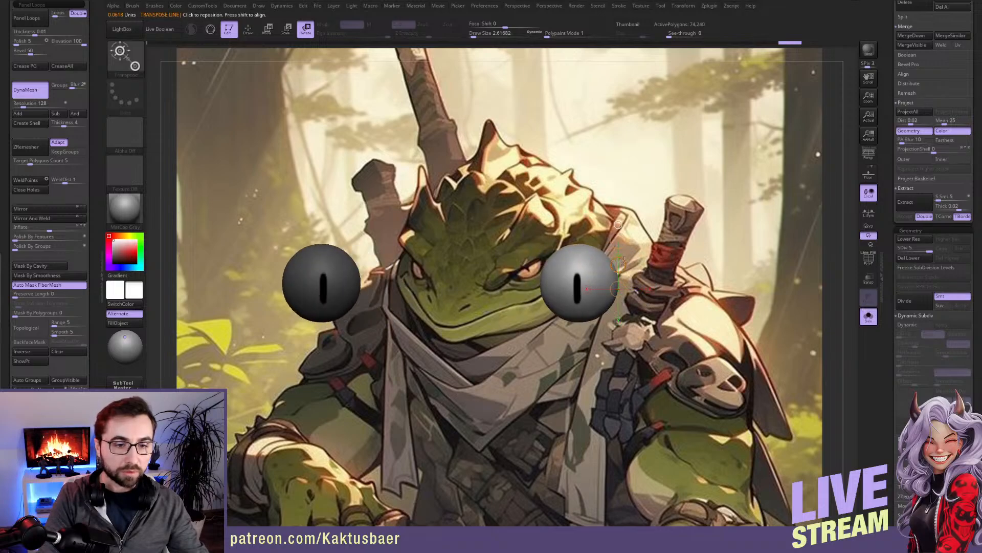
Step: Rotate the unmasked eyeball about its centre until its pupil looks out of the eye opening in the reference camera view
left_click_drag(623, 261, 452, 314)
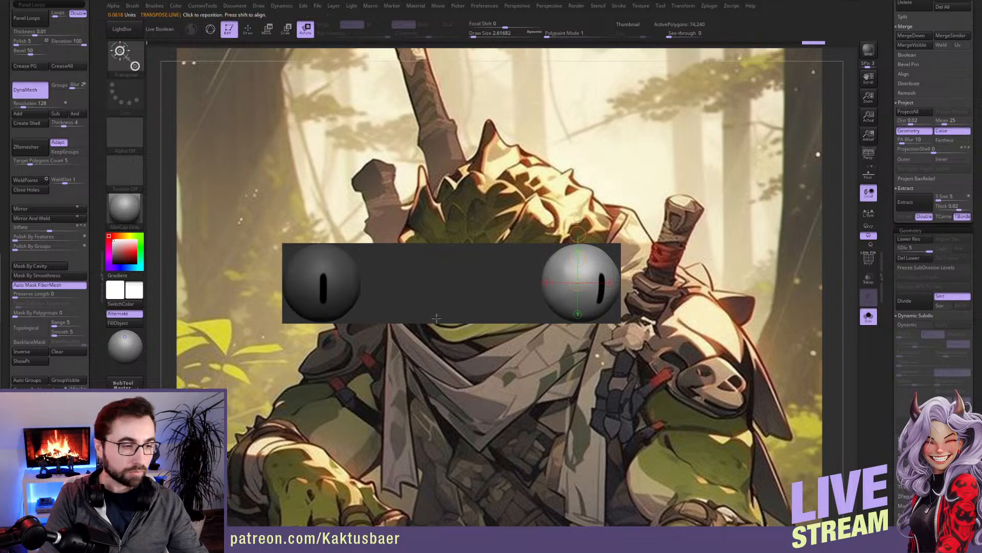
scroll(49, 204, "down", 10)
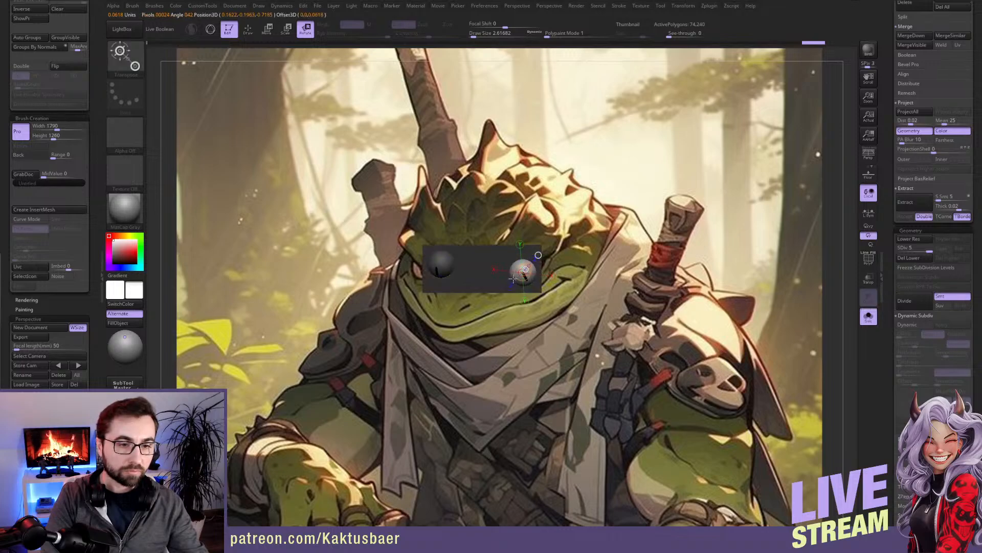
key("ctrl+z")
left_click_drag(542, 294, 531, 338)
mouse_move(558, 273)
left_mouse_down()
mouse_move(555, 286)
mouse_move(526, 234)
left_mouse_up()
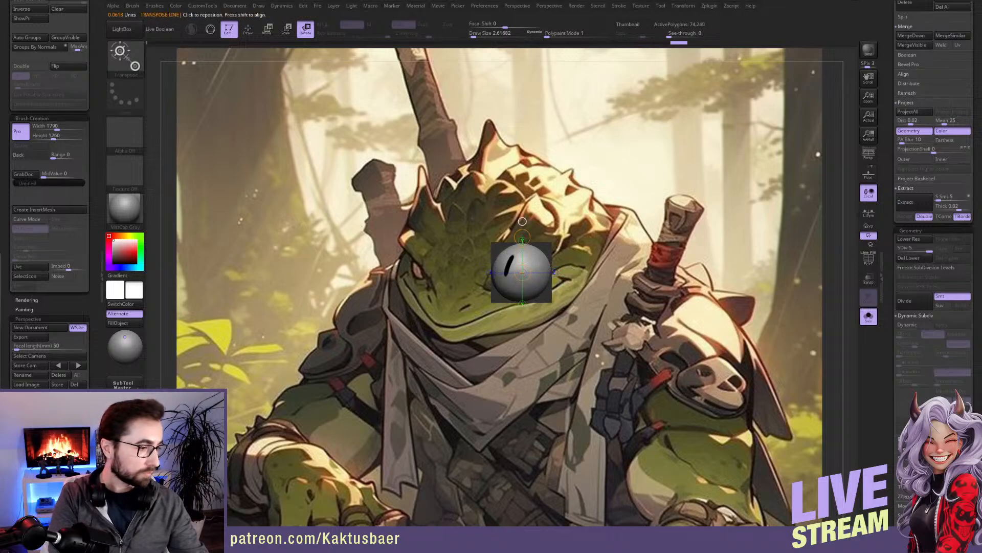
left_click_drag(542, 317, 614, 312)
mouse_move(521, 266)
left_mouse_down()
mouse_move(514, 274)
mouse_move(528, 267)
left_mouse_up()
left_click(535, 258)
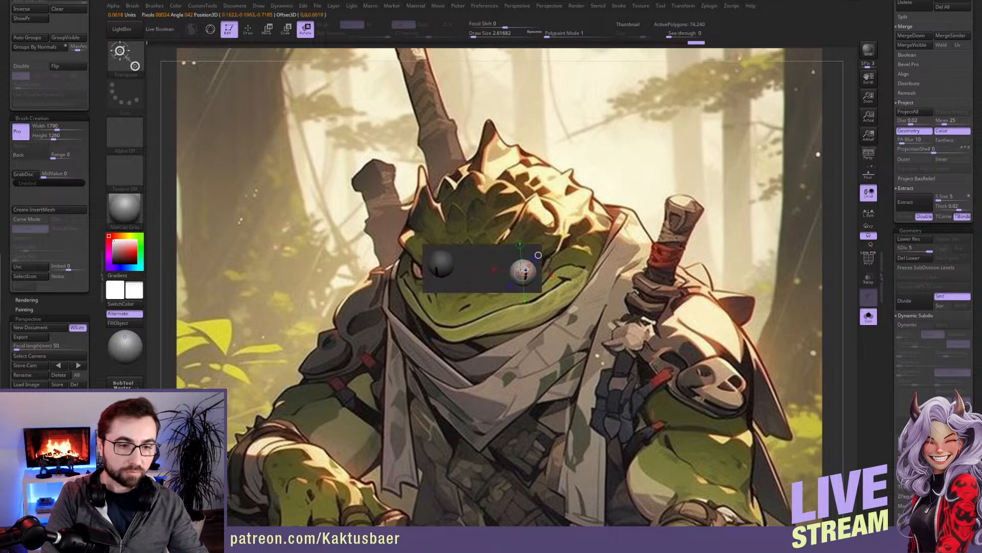
left_click_drag(511, 274, 523, 270)
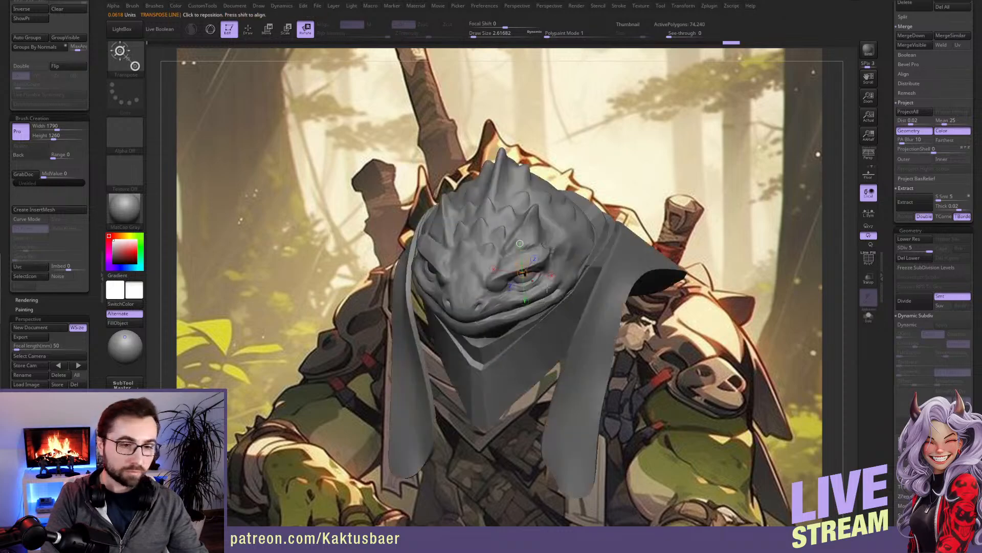
left_click_drag(540, 262, 537, 256)
key("q")
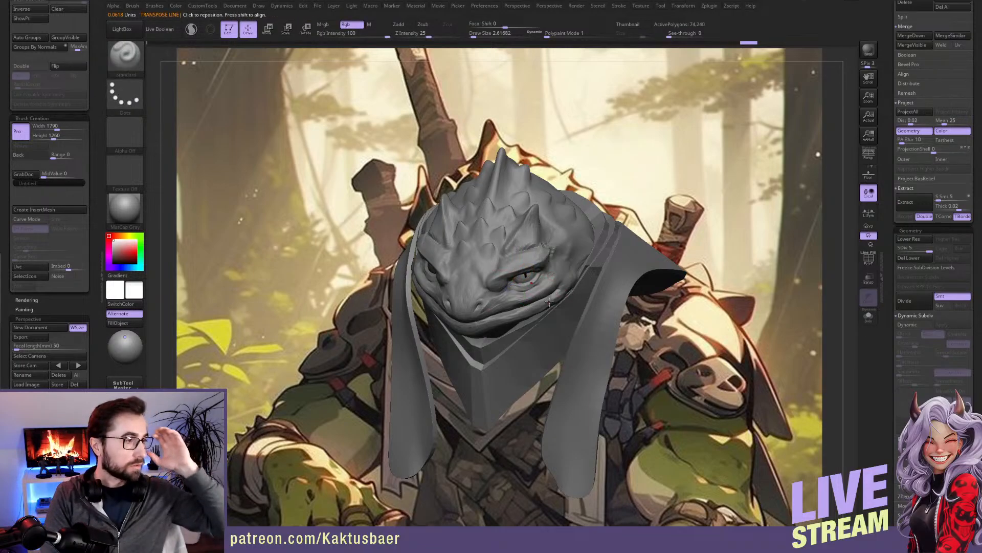
Step: Swap the mask onto the rotated eyeball and move the transpose pivot to the eyeball on the character's right side
mouse_move(502, 288)
right_mouse_down()
mouse_move(568, 293)
mouse_move(614, 283)
mouse_move(616, 312)
mouse_move(534, 290)
right_mouse_up()
key("ctrl+shift+a")
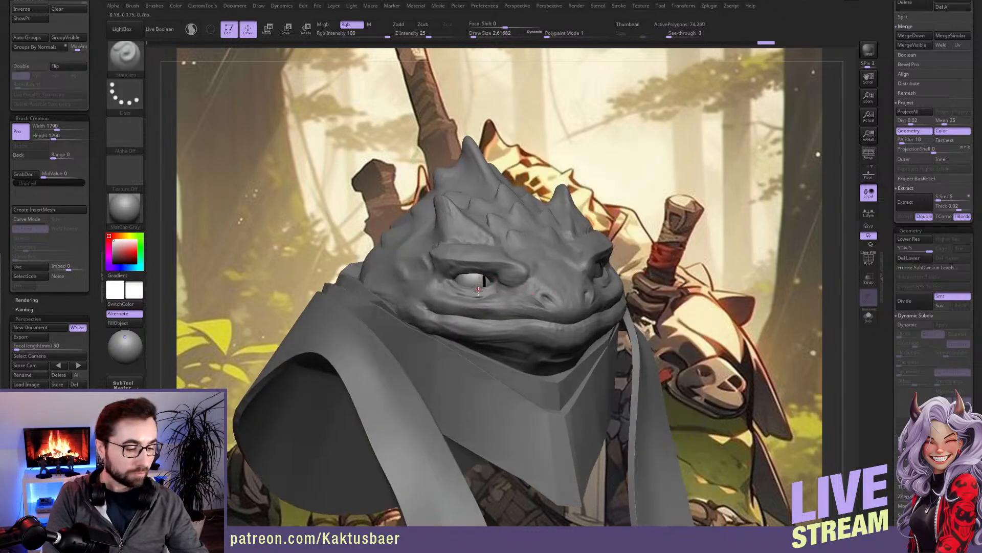
key("w")
key("r")
right_click_drag(478, 290, 487, 277)
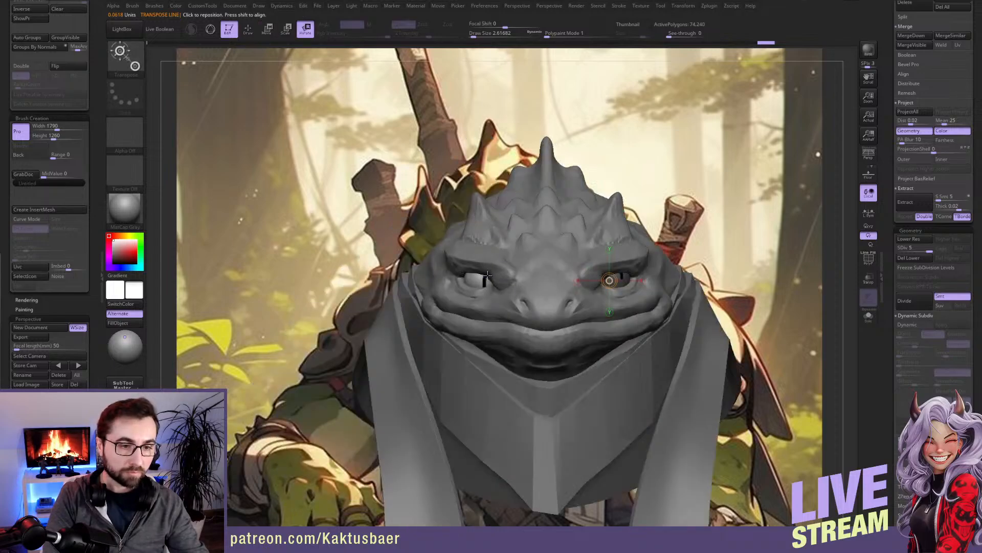
left_click(609, 249)
key("w")
left_click_drag(610, 269, 488, 267)
key("r")
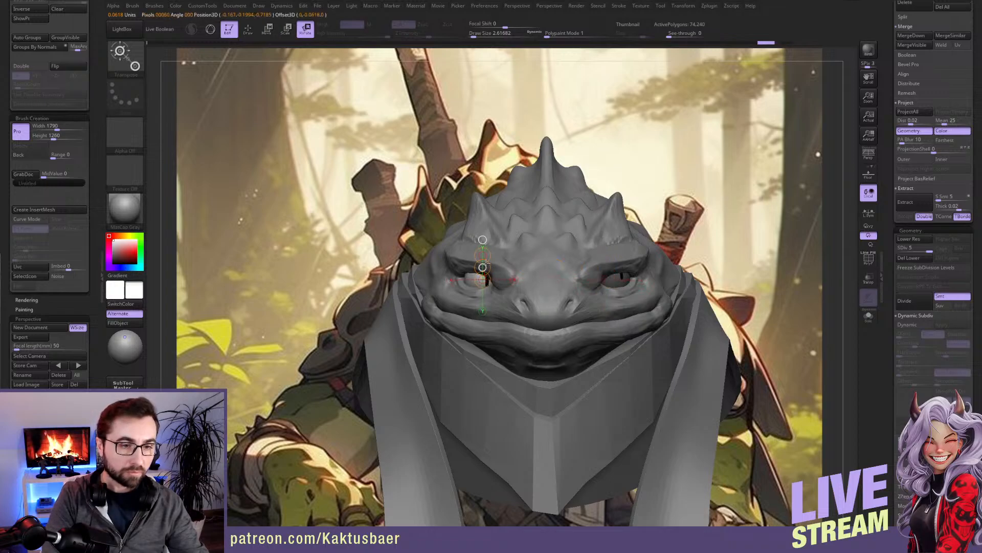
Step: Rotate the eyeball on the character's right side to aim its pupil, checking the gaze from several angles
right_click_drag(483, 267, 560, 263)
mouse_move(484, 252)
left_mouse_down()
mouse_move(475, 257)
mouse_move(509, 251)
left_mouse_up()
key("q")
right_click_drag(509, 251, 530, 290)
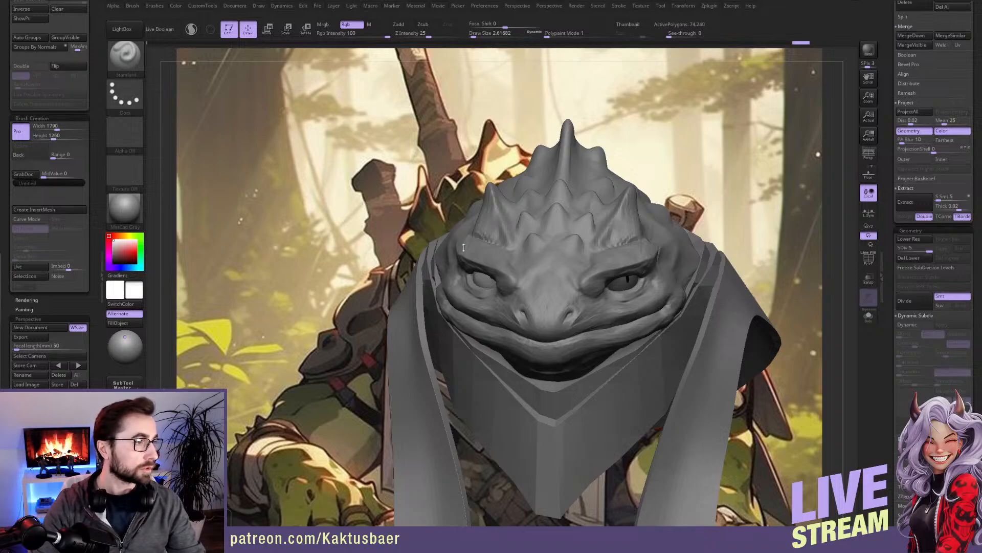
right_click_drag(639, 318, 692, 310)
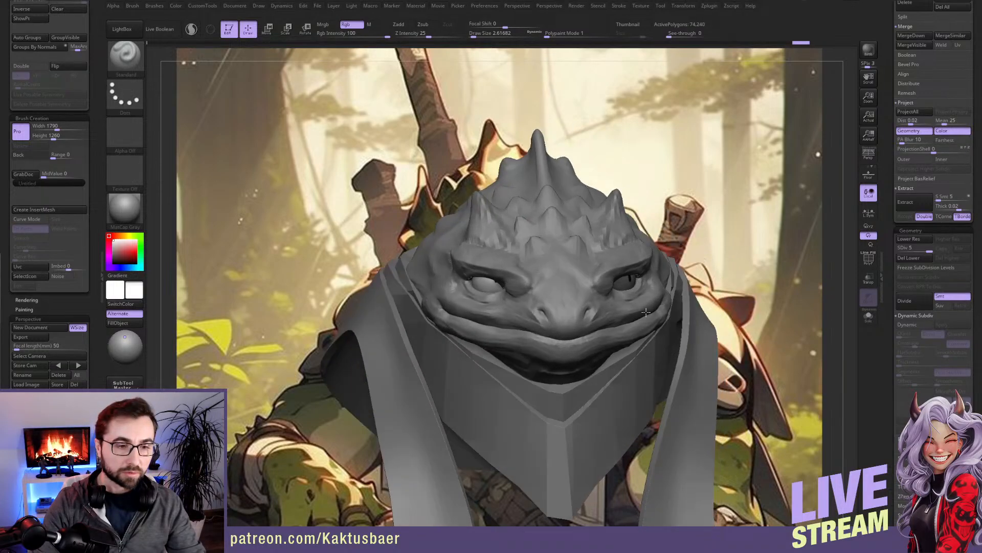
key("r")
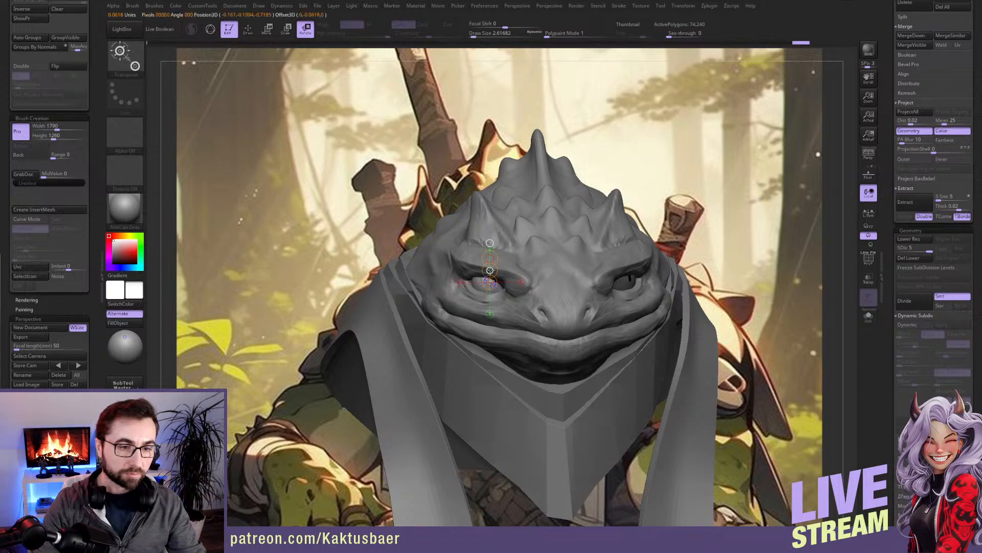
right_click_drag(489, 274, 546, 276)
key("q")
mouse_move(490, 261)
right_mouse_down()
mouse_move(515, 274)
mouse_move(516, 302)
right_mouse_up()
Step: Make the scarf cylinder below the chin the active subtool, isolate it and show its polyframe
left_click(517, 302, "alt")
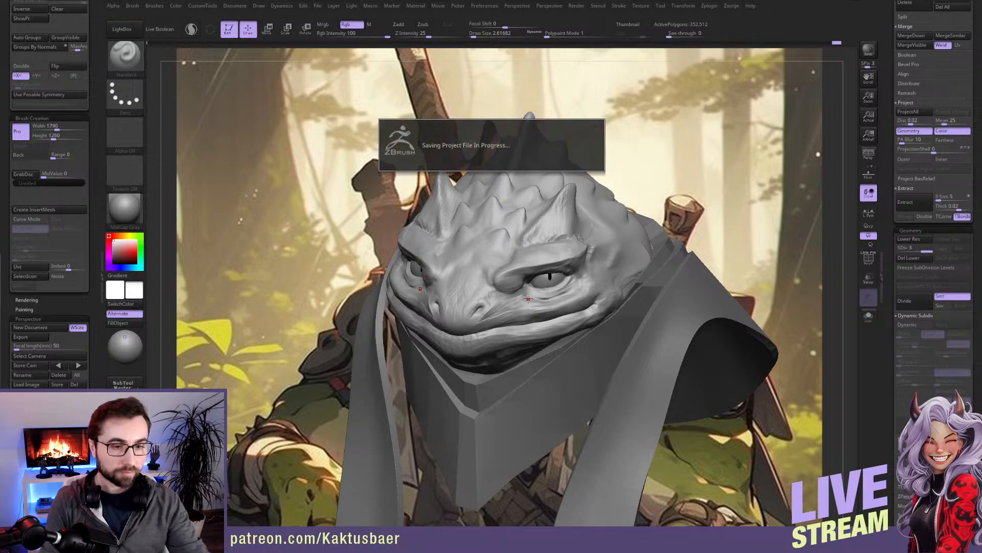
right_click_drag(545, 358, 649, 373, "alt")
left_click(682, 375, "alt")
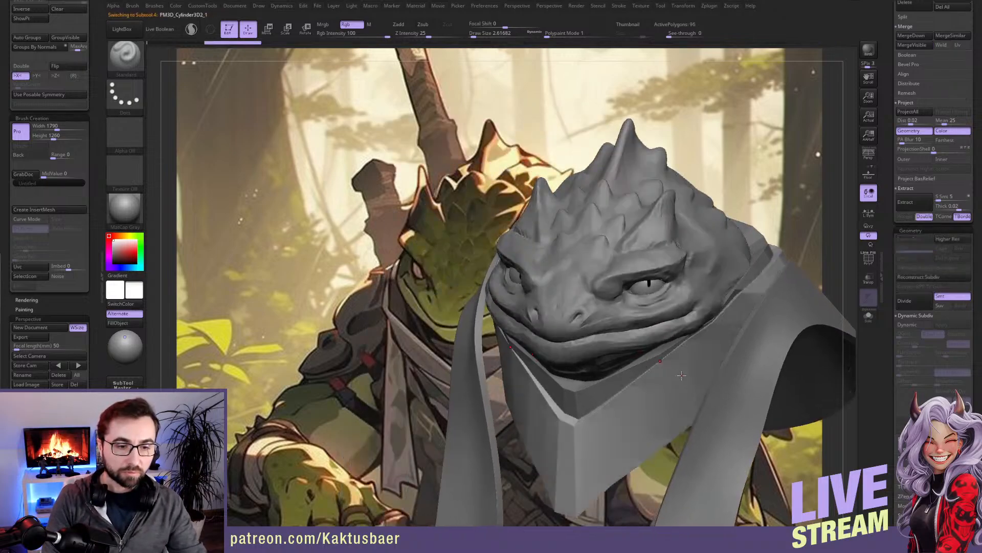
mouse_move(674, 381)
right_mouse_down("alt")
mouse_move(708, 391)
mouse_move(688, 391)
right_mouse_up("alt")
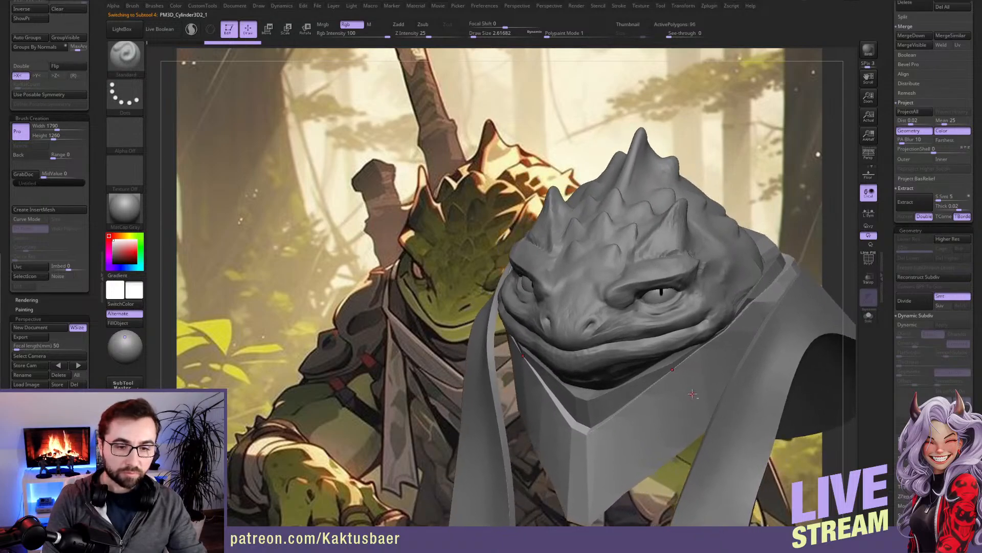
left_click(868, 316)
left_click(868, 259)
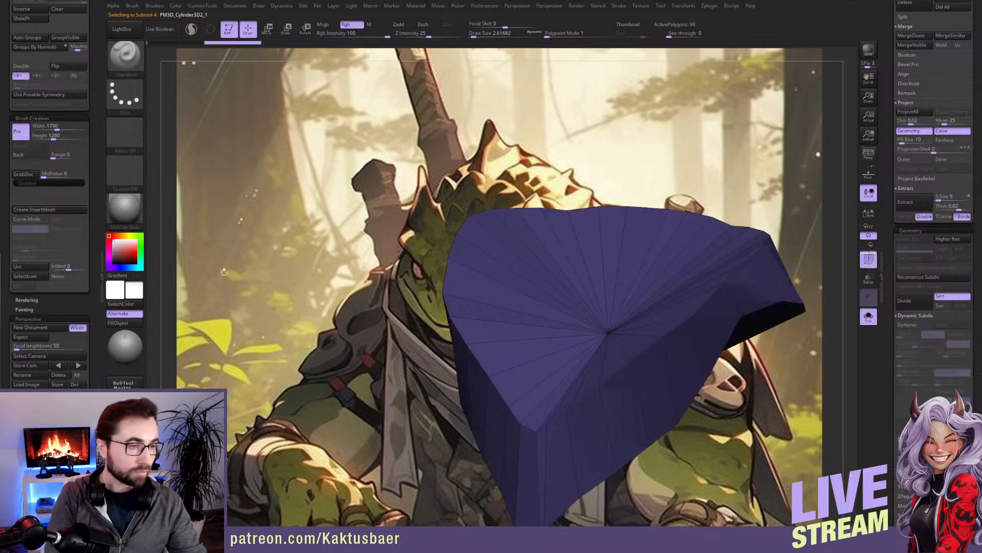
Step: Group the scarf cylinder's faces by normals, hide its end caps and delete the hidden faces
left_click_drag(93, 29, 93, 74)
left_click(33, 86)
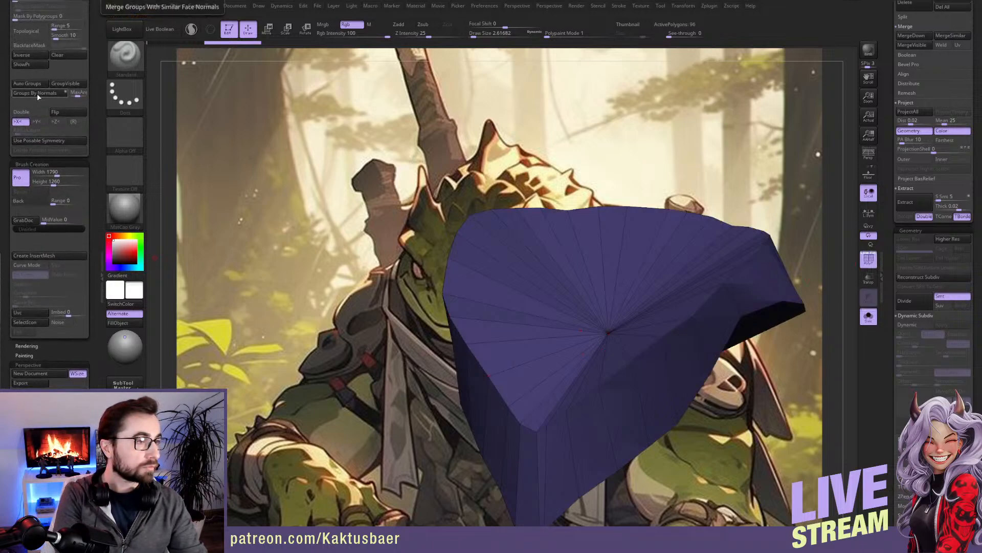
left_click(635, 358, "ctrl+shift")
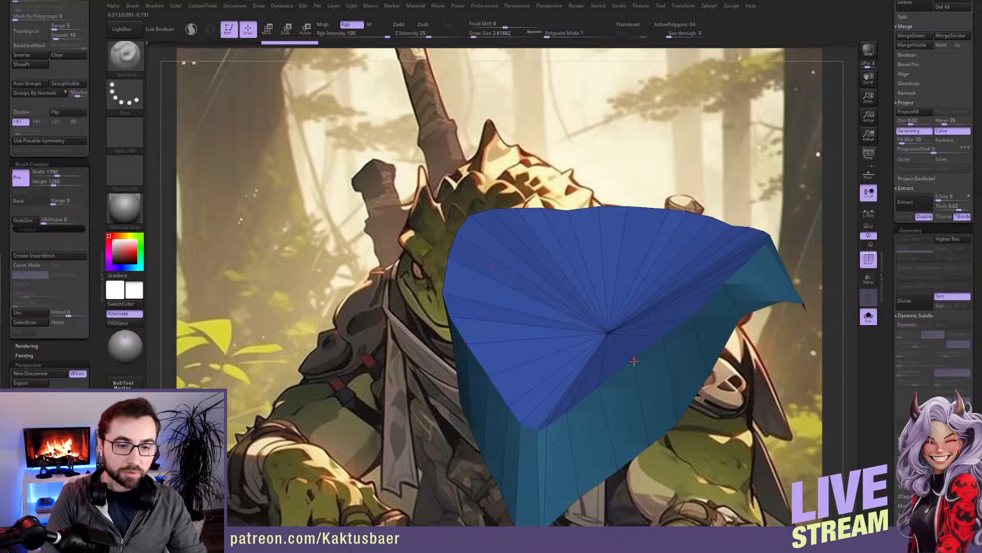
left_click(611, 334, "ctrl+shift")
left_click_drag(98, 56, 100, 153)
left_click(34, 102)
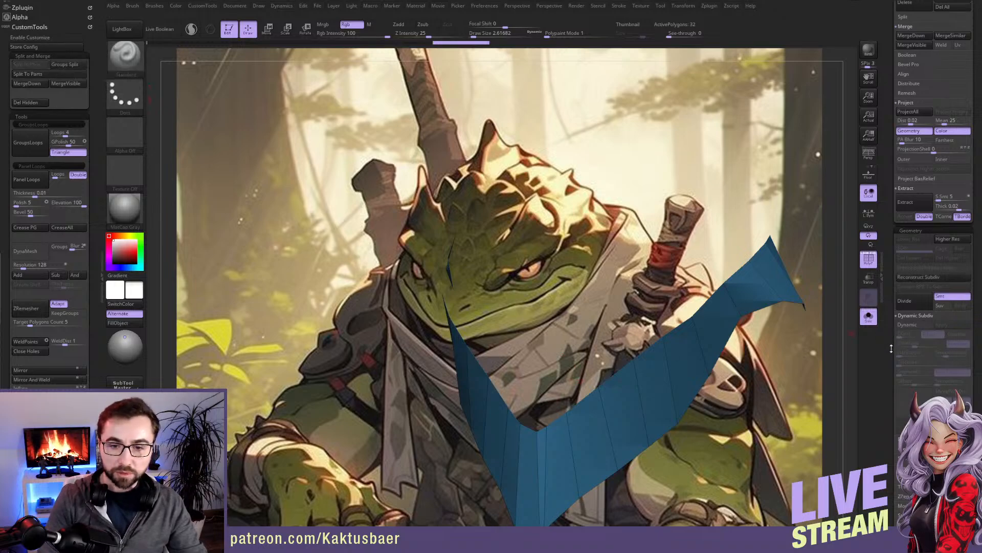
Step: Switch to the ZModeler brush and set its edge action to Delete for a single edge loop
key("b")
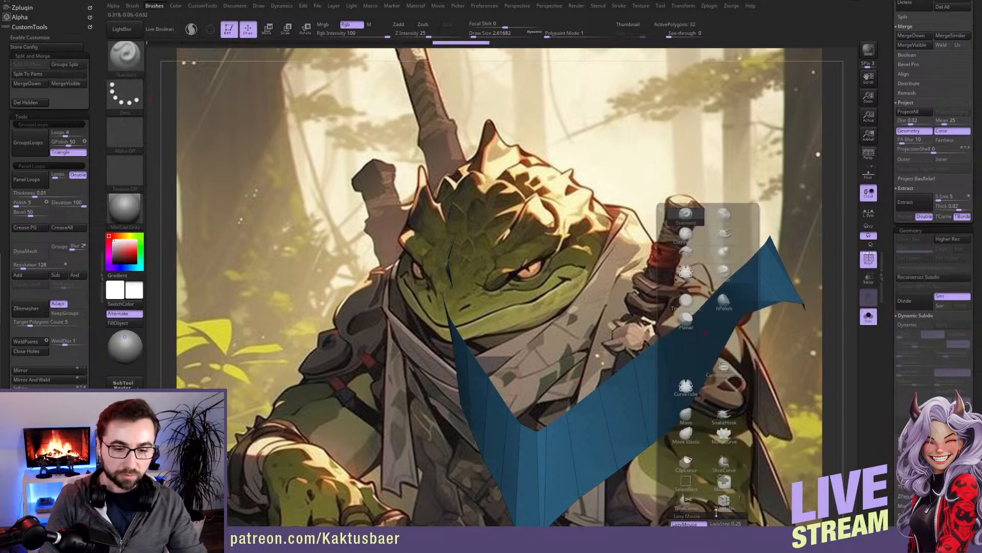
left_click(736, 497)
key("space")
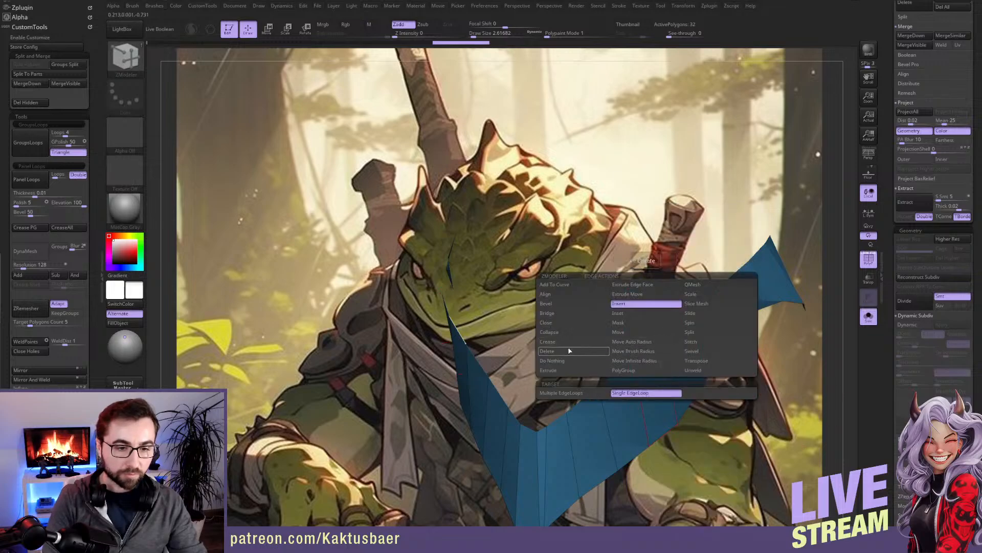
left_click(558, 345)
Step: Bring the other subtools back into view, enable Dynamic Subdiv on the outer scarf band and set its thickness to 0.005
key("alt+s")
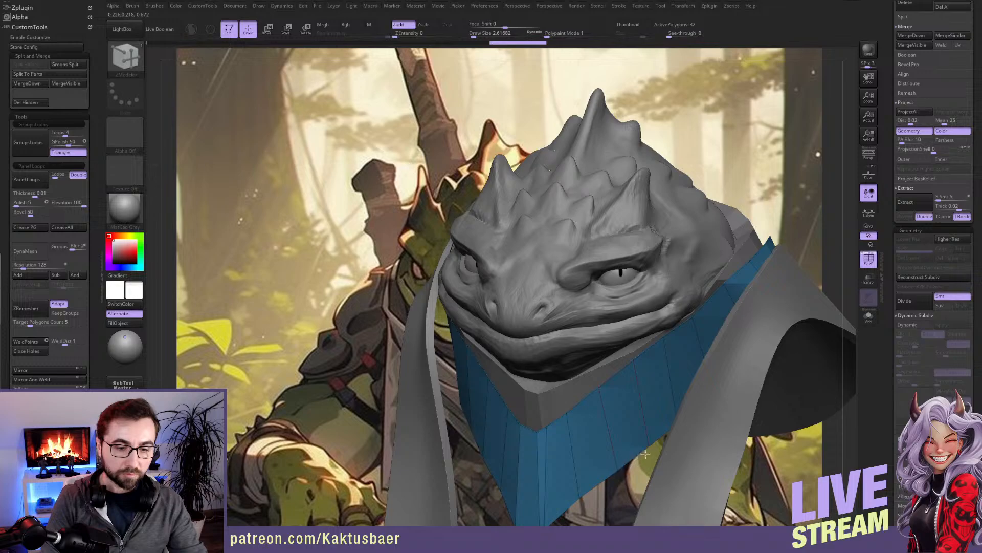
left_click(913, 325)
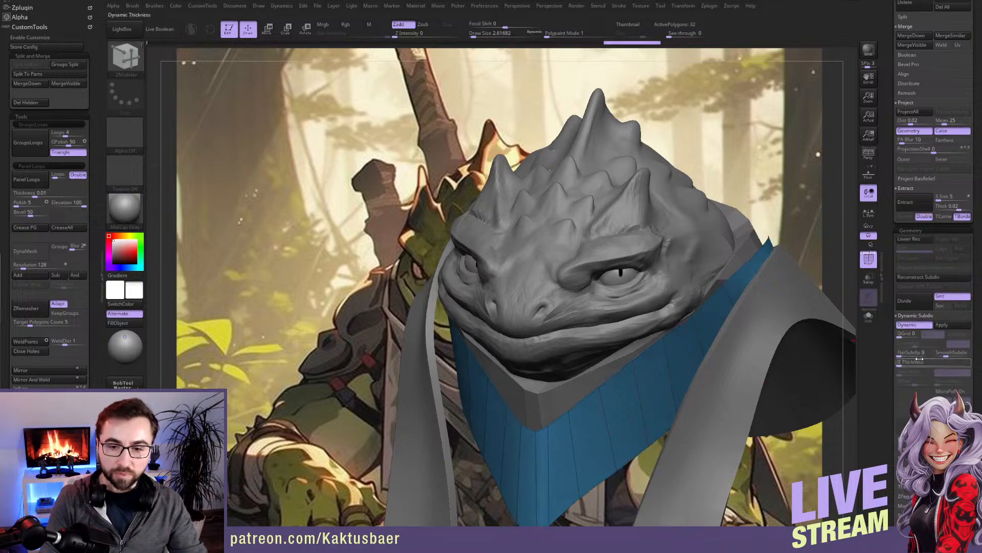
left_click(908, 362)
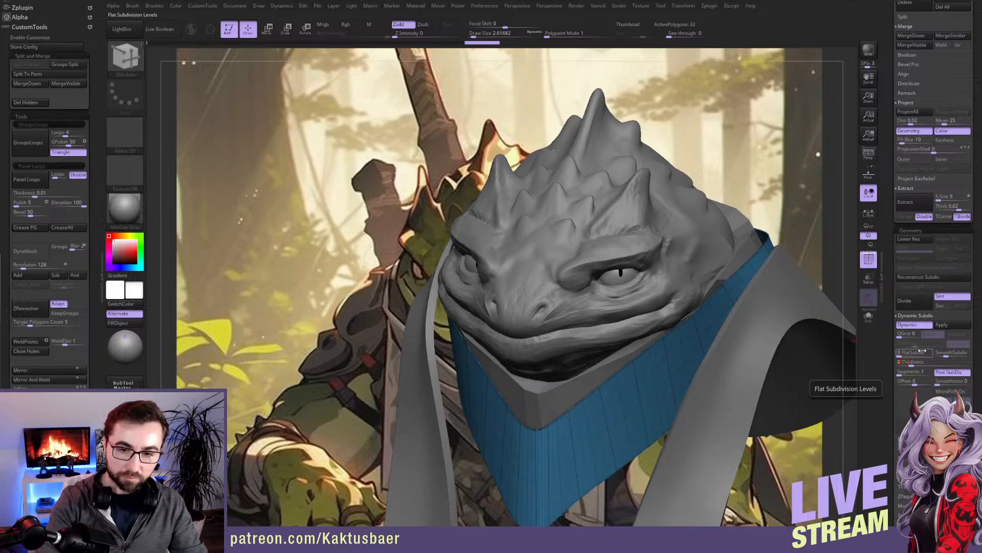
key("Return")
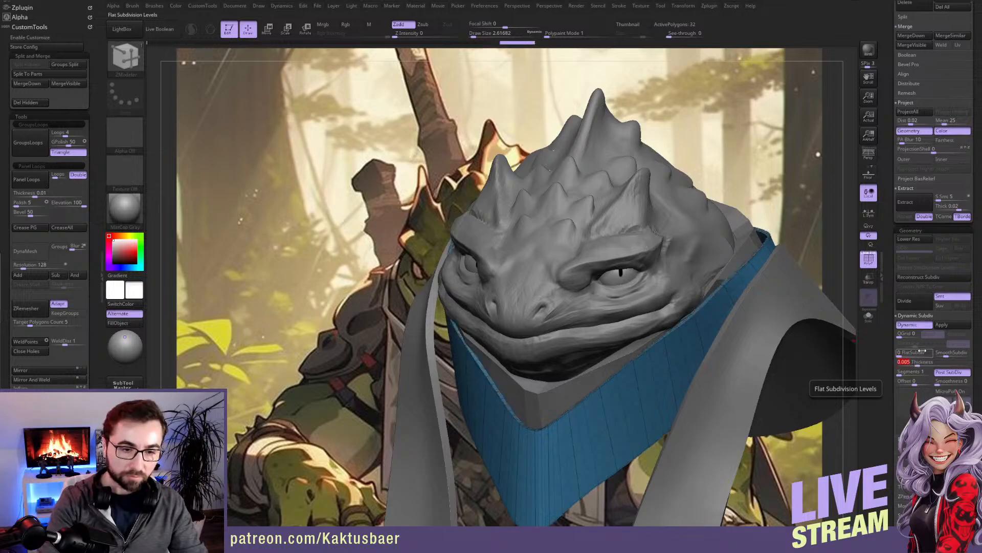
Step: Isolate the inner scarf cylinder, group its faces by normals, and hide and delete its end caps
left_click(604, 370, "alt")
key("alt+s")
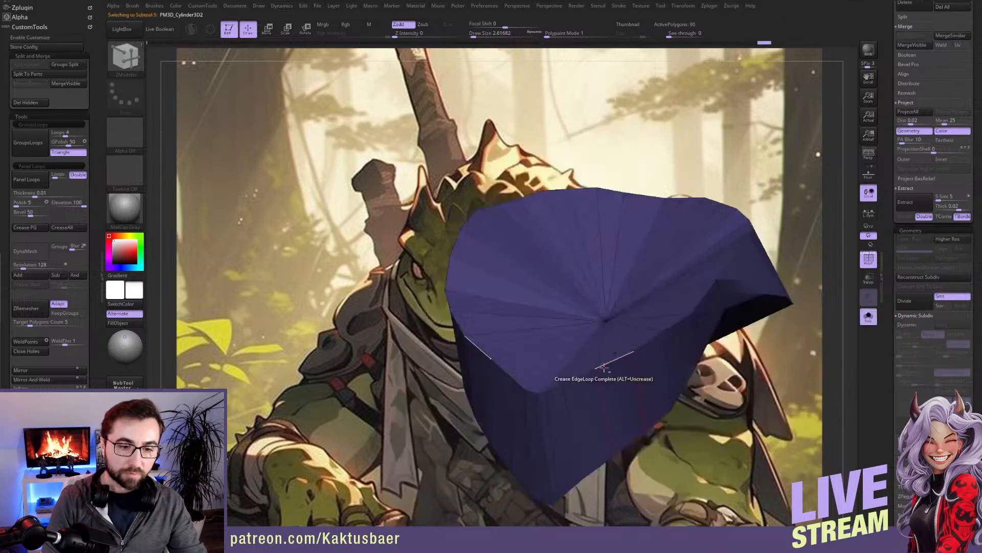
key("alt+s")
scroll(44, 335, "down", 5)
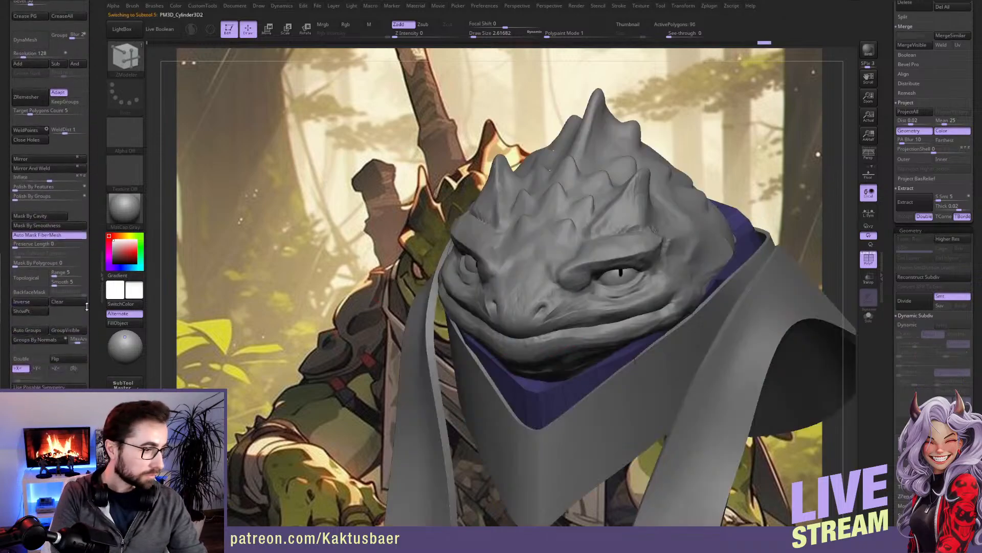
left_click(43, 336)
key("alt+s")
key("ctrl+shift")
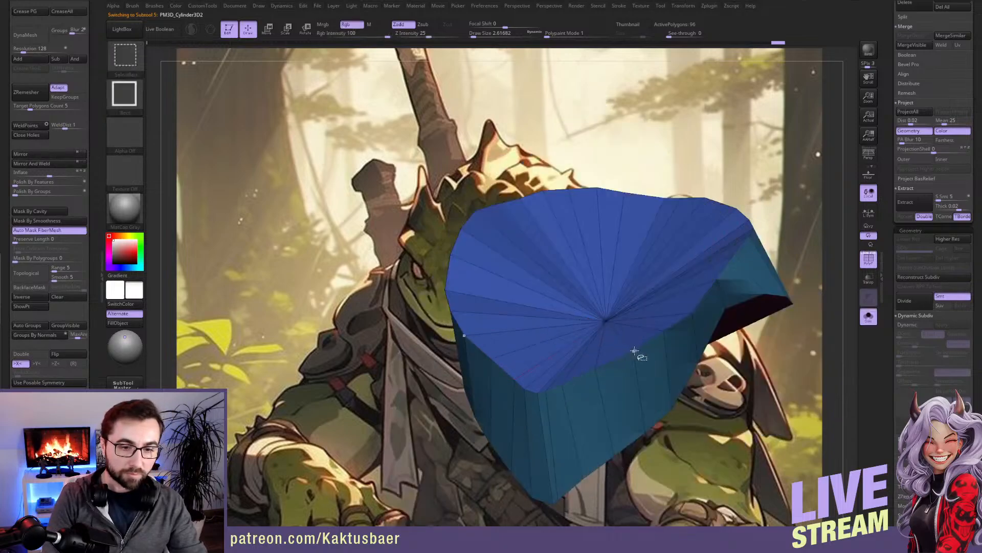
left_click(635, 349, "ctrl+shift")
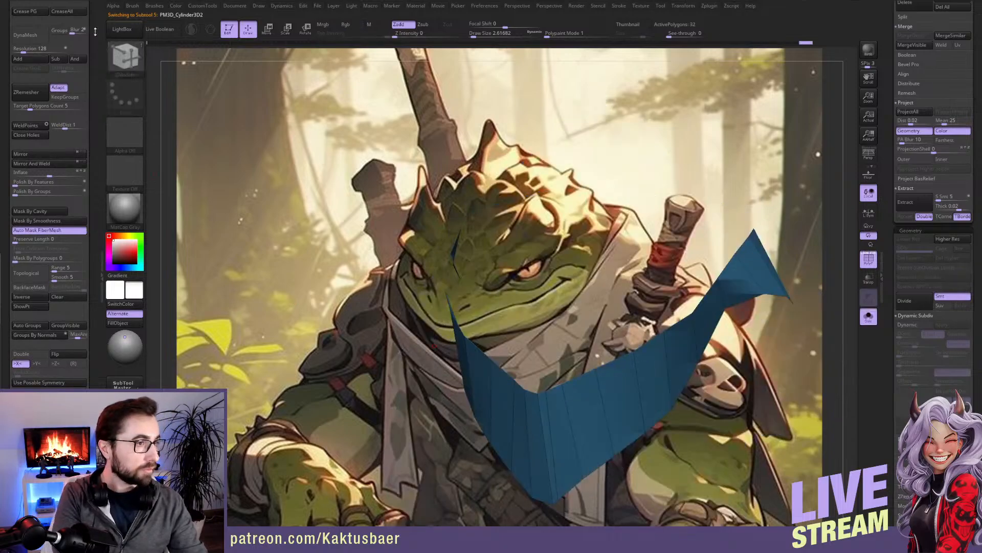
scroll(96, 32, "up", 5)
key("alt+s")
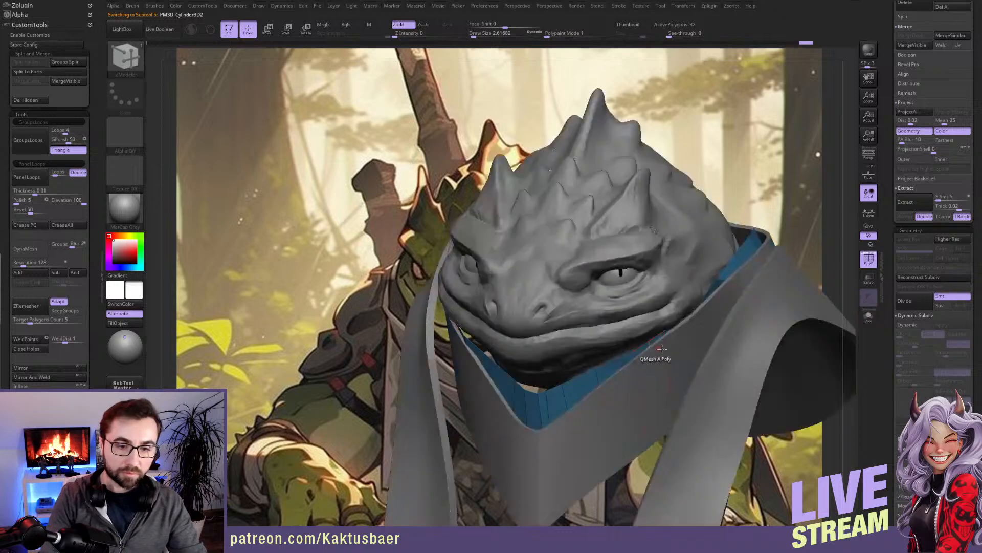
Step: Enable Dynamic Subdiv on the inner scarf band and set its thickness to 0.005
left_click(907, 324)
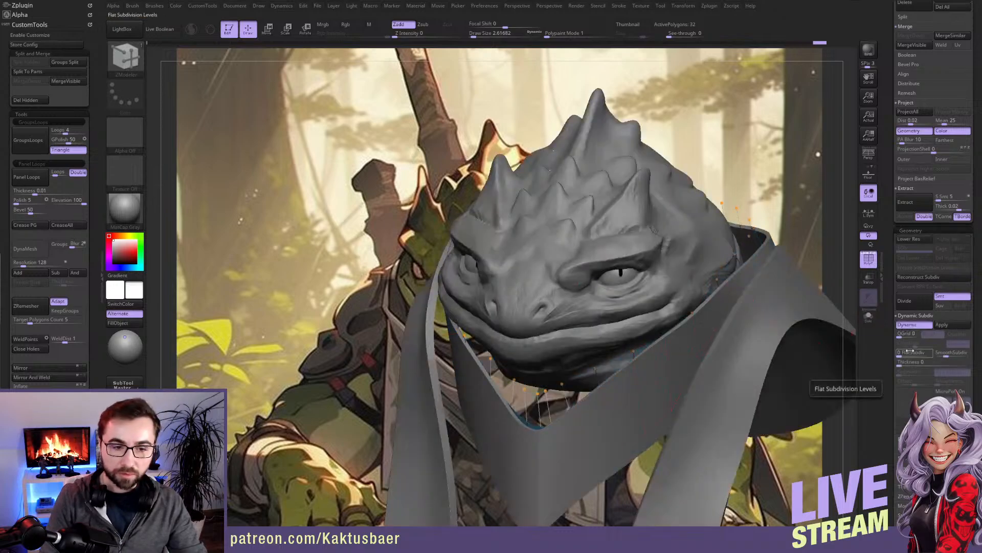
key("alt+s")
key("shift+d")
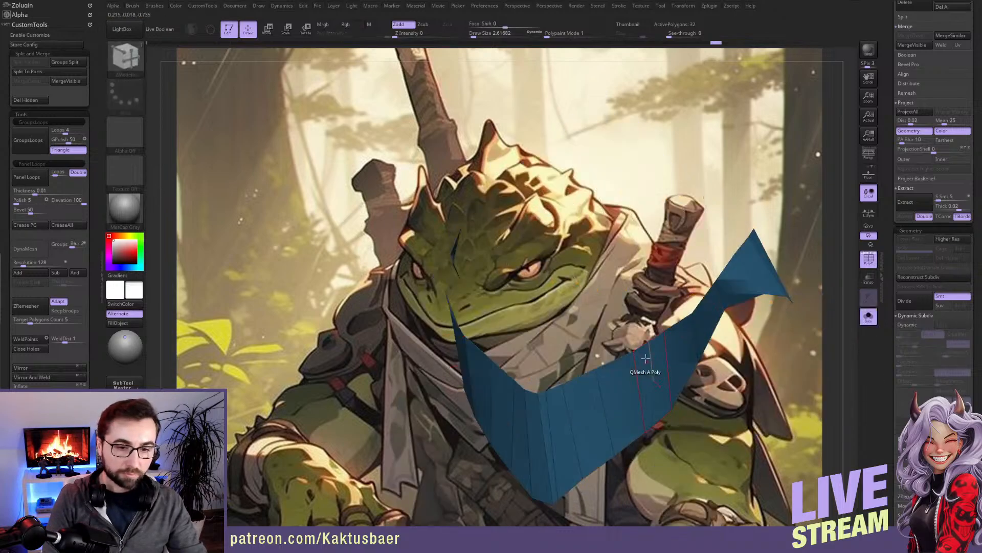
key("alt+s")
key("alt+s")
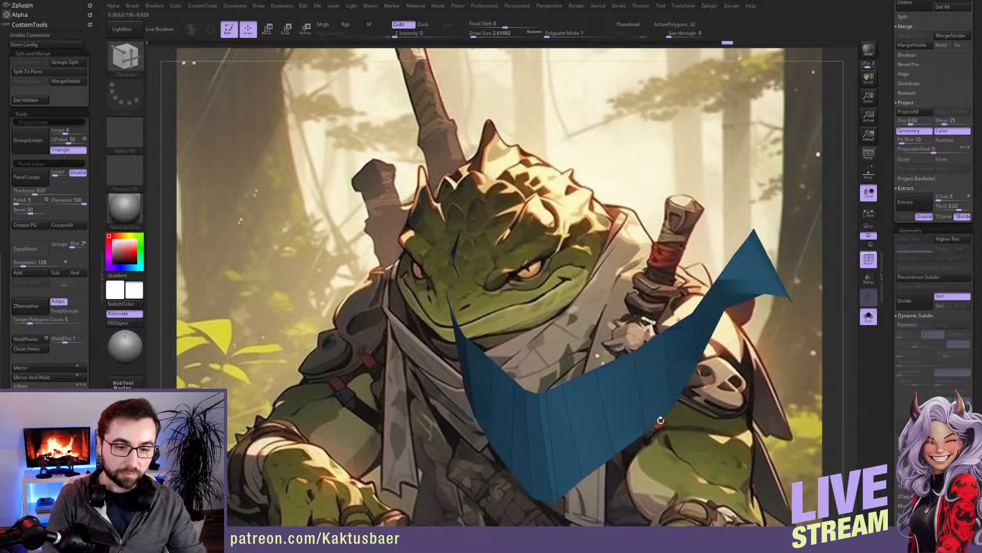
key("alt+s")
left_click(915, 324)
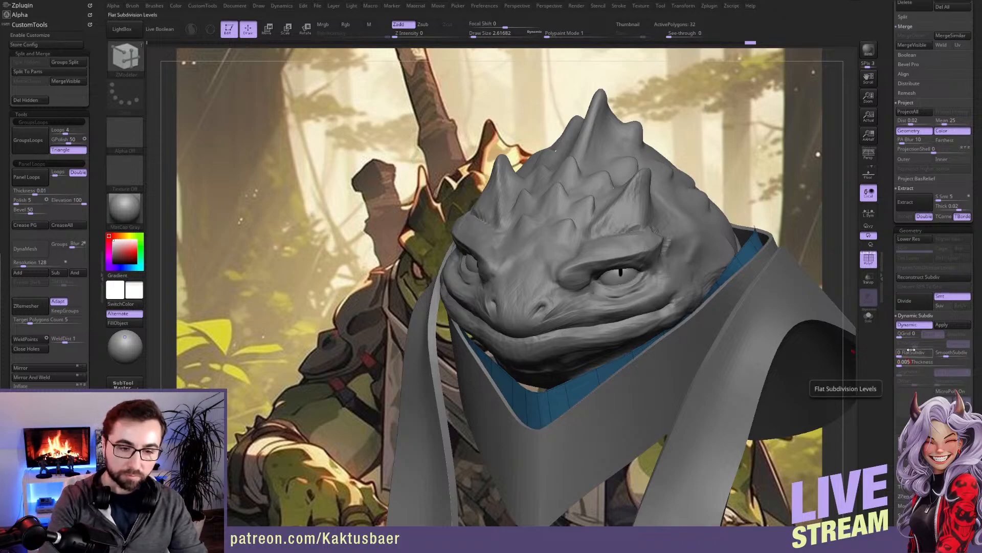
key("Return")
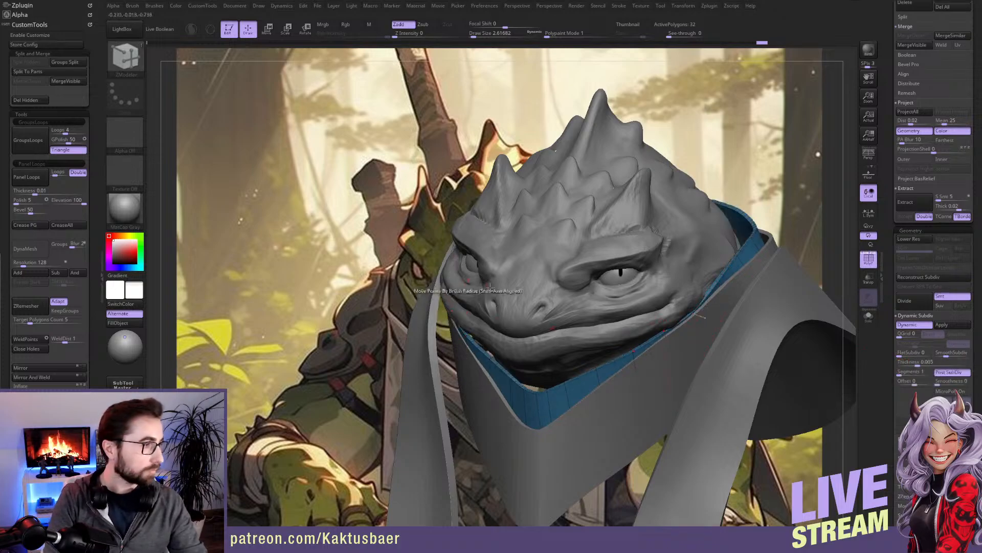
Step: Switch to the Move brush, restore the stored Cust1 camera view over the reference and enlarge the brush
right_click_drag(705, 322, 713, 316)
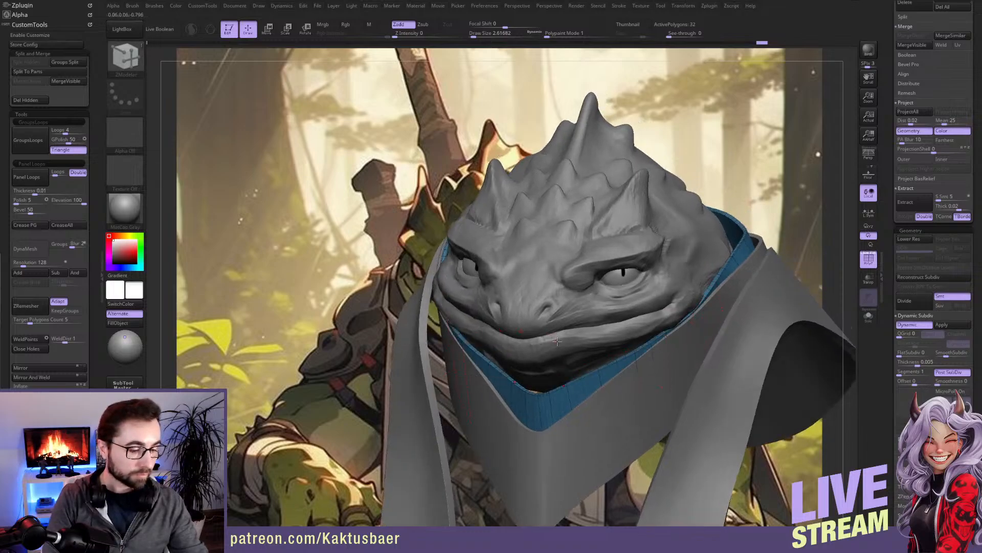
key("b")
key("m")
key("v")
left_click_drag(92, 361, 91, 214)
left_click(56, 360)
key("s")
left_click_drag(524, 338, 528, 339)
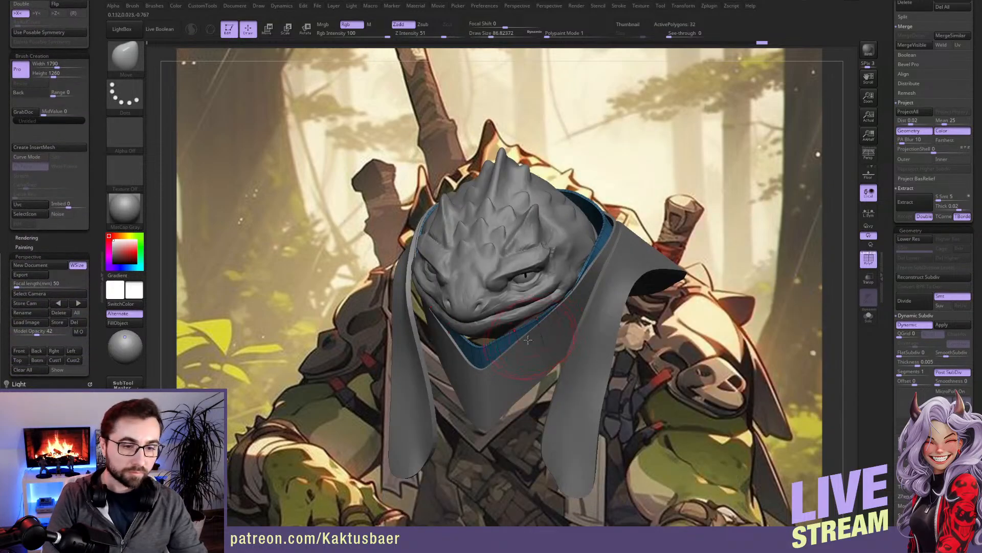
Step: Select the outer scarf band and reshape its edge along the character's right side down to the front point
left_click(527, 358, "alt")
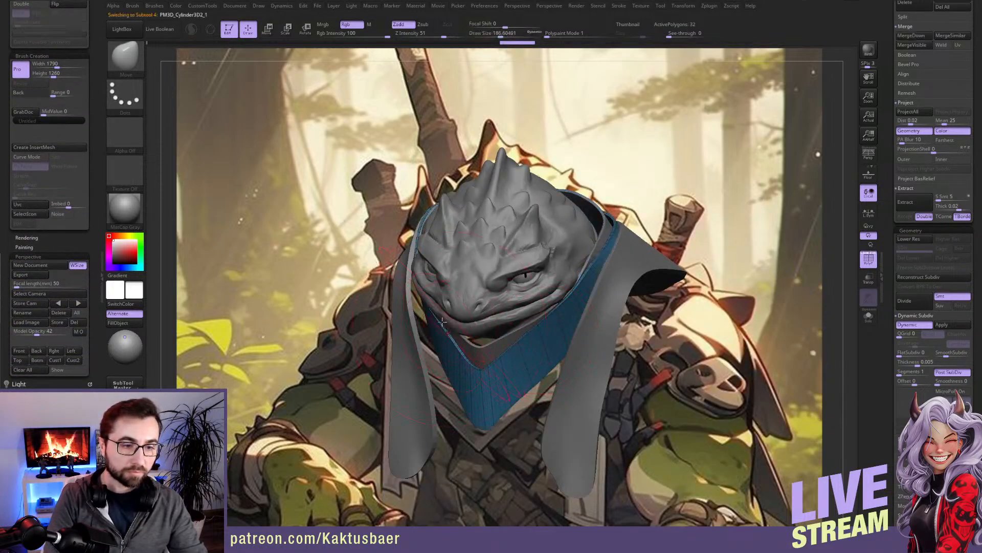
mouse_move(437, 314)
left_mouse_down()
mouse_move(417, 321)
mouse_move(426, 344)
left_mouse_up()
key("s")
left_click_drag(427, 345, 423, 350)
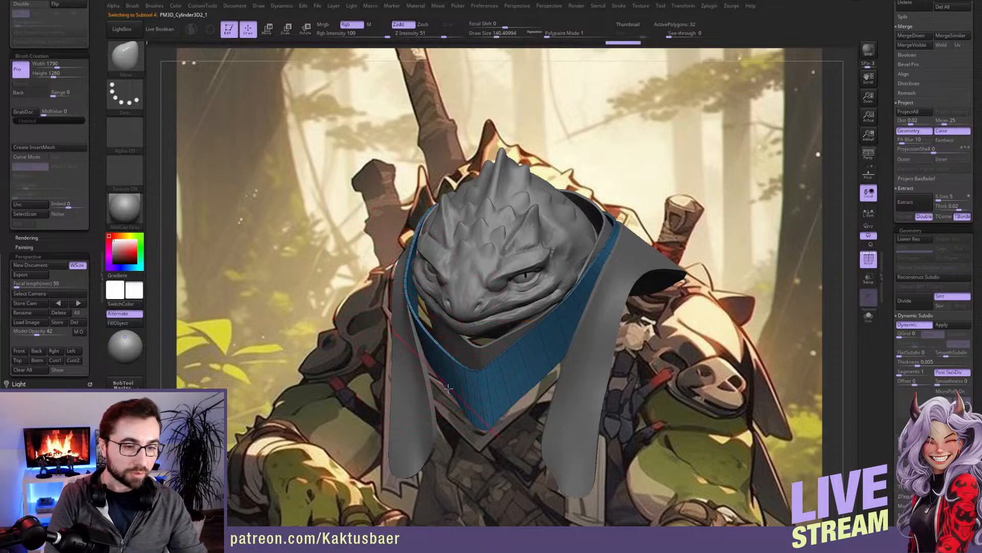
left_click_drag(469, 415, 483, 424)
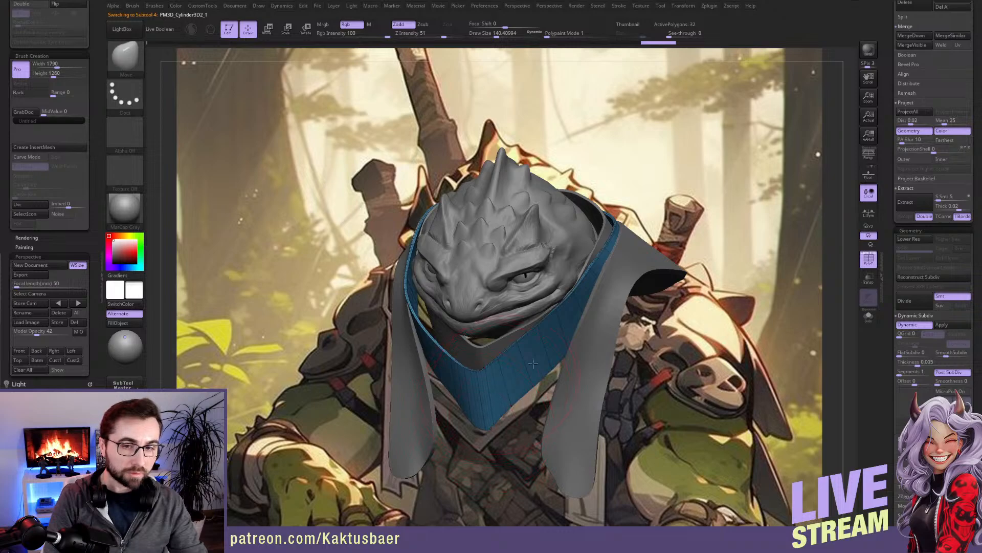
Step: Turn on perspective and the see-through reference, and move the outer scarf band's edges and front point to match the image
left_click(868, 154)
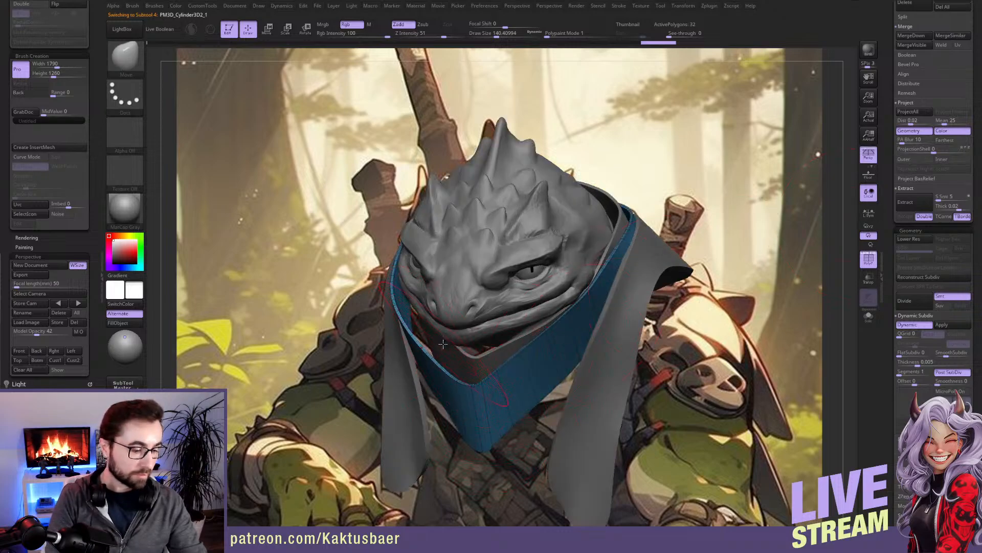
key("shift+z")
left_click_drag(410, 332, 419, 342)
key("s")
key("s")
left_click_drag(392, 302, 402, 328)
key("s")
key("s")
left_click_drag(393, 318, 396, 316)
left_click_drag(443, 392, 419, 389)
mouse_move(471, 432)
left_mouse_down()
mouse_move(468, 421)
mouse_move(485, 436)
left_mouse_up()
key("s")
left_click_drag(549, 380, 543, 346)
left_click_drag(604, 282, 603, 287)
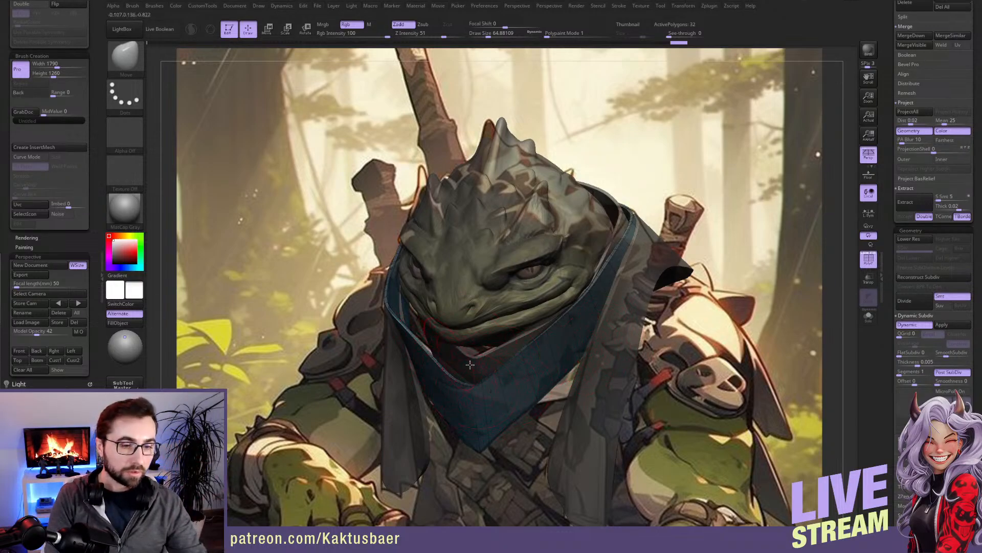
Step: Select the inner scarf band and reshape its front and the character's right side to follow the reference folds
left_click(481, 350, "alt")
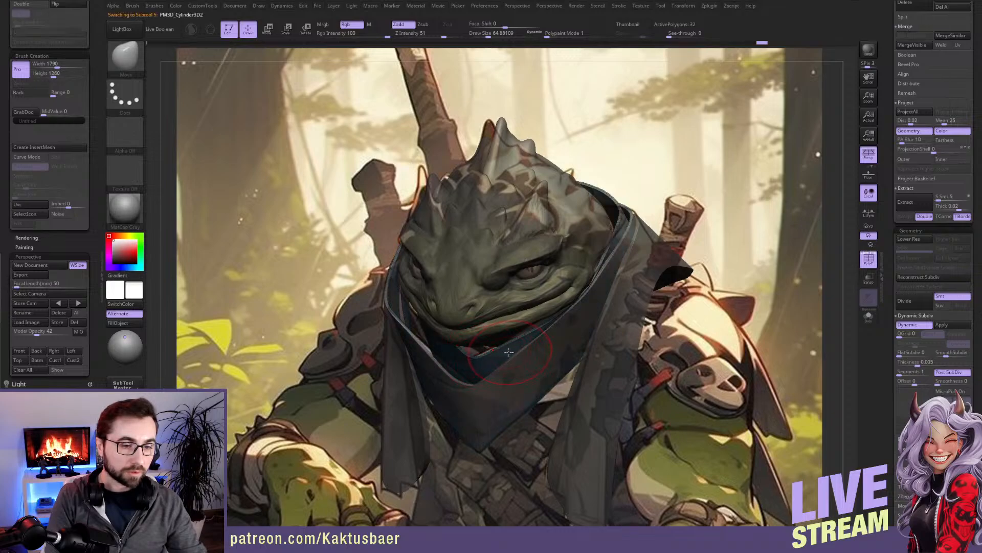
key("bracketright")
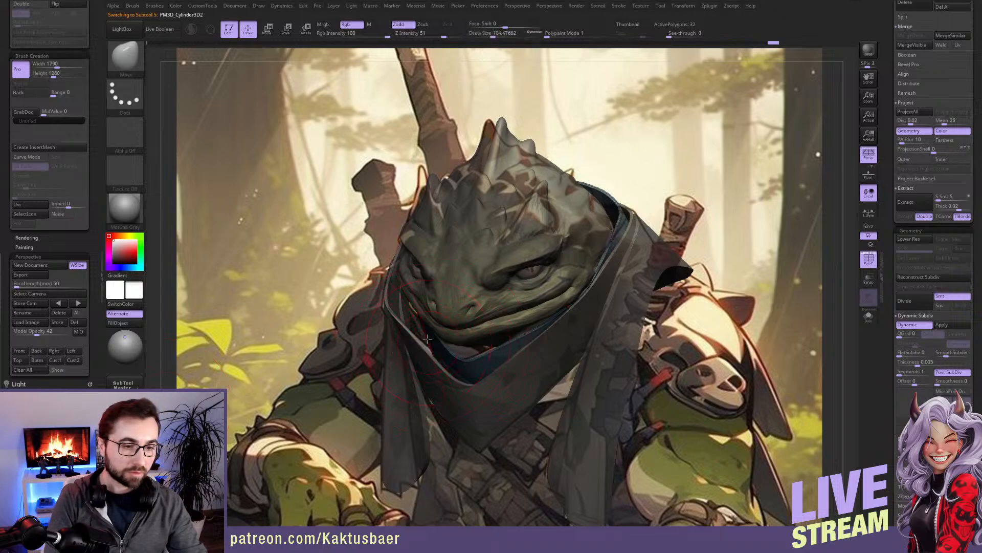
key("alt+s")
left_click_drag(412, 324, 429, 340)
key("alt+s")
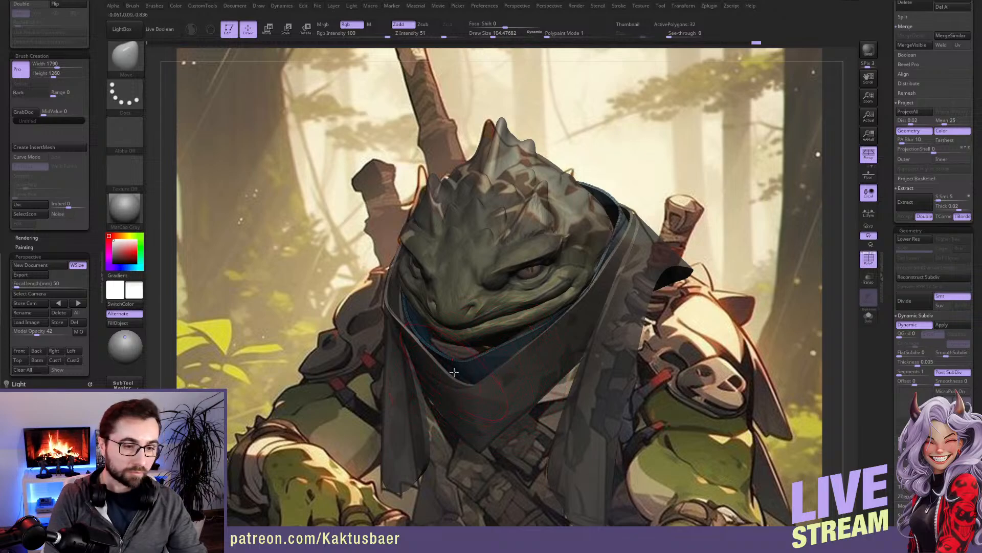
right_click_drag(476, 389, 478, 395)
key("alt+s")
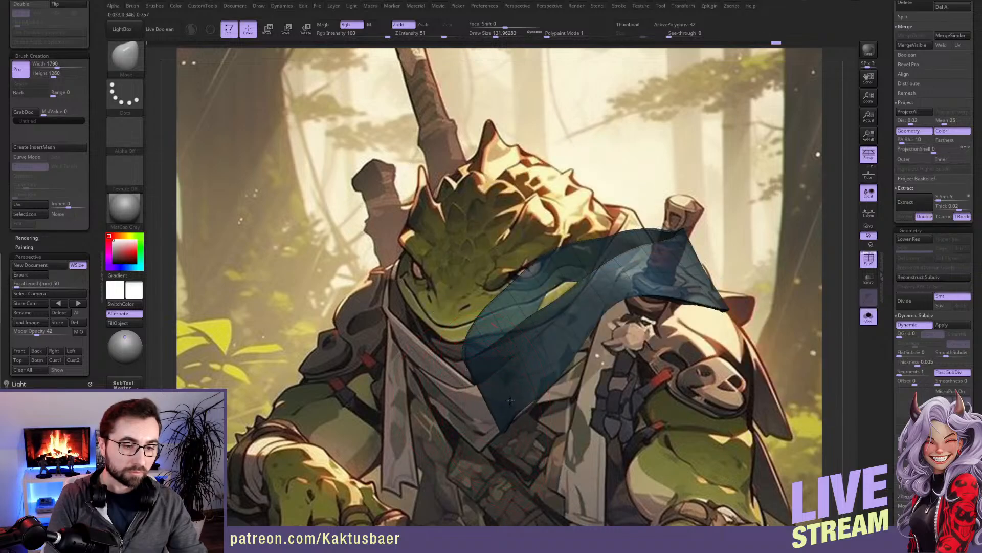
Step: Reshape the outer scarf band's front point from the side, and refine its lower edge in the Cust1 reference view
key("alt+s")
left_click(485, 417, "alt")
left_click_drag(476, 459, 500, 450)
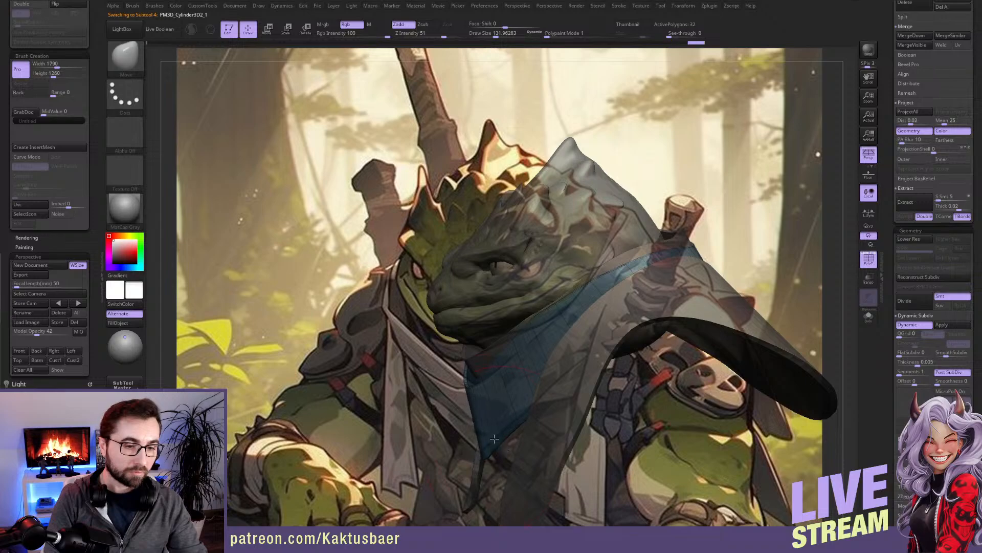
left_click_drag(473, 404, 481, 407)
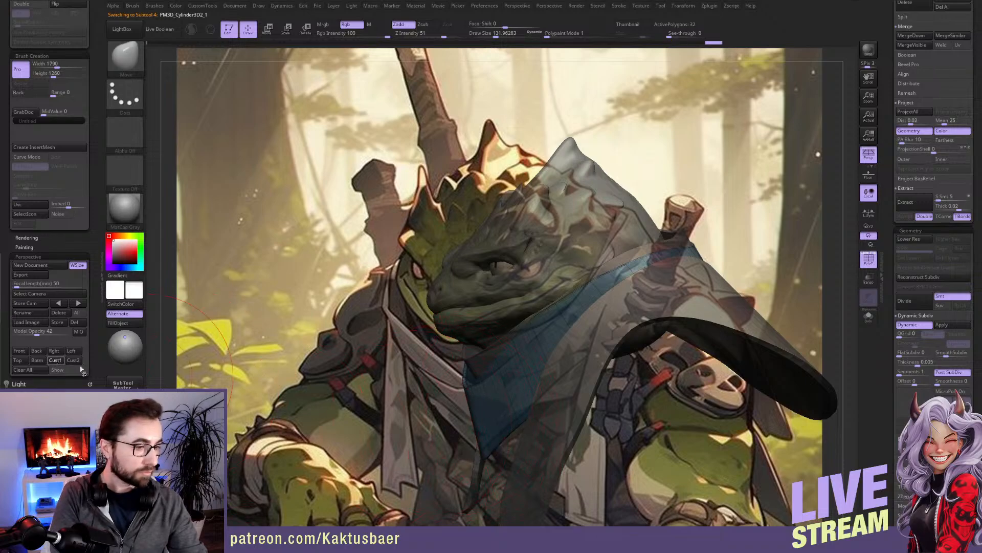
key("alt+s")
key("s")
left_click(491, 438)
left_click_drag(489, 438, 474, 453)
key("s")
left_click_drag(446, 406, 439, 411)
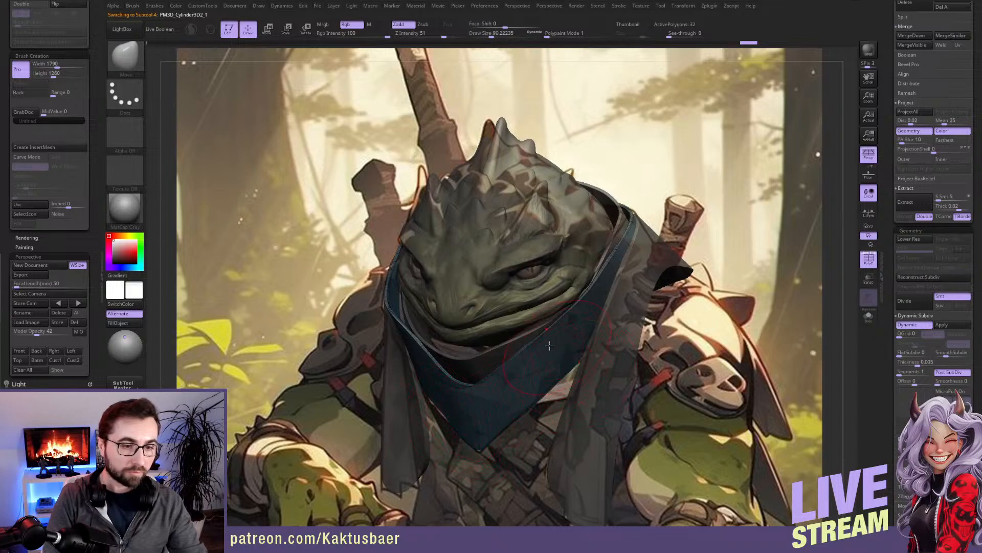
Step: Select the hanging cloth subtool and adjust the lower end of its strip on the character's right side
key("alt+s")
left_click(405, 352, "alt")
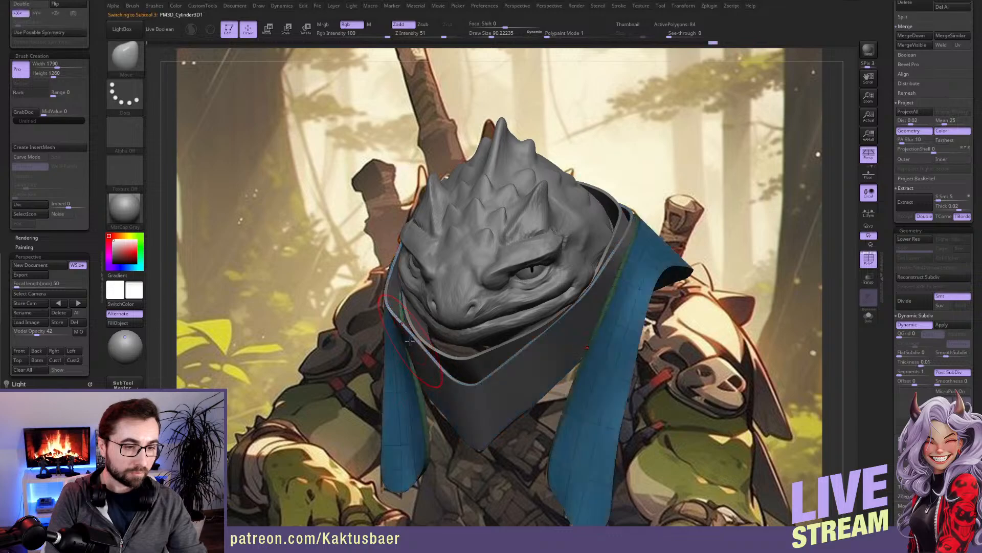
key("s")
left_click_drag(417, 459, 419, 492)
key("s")
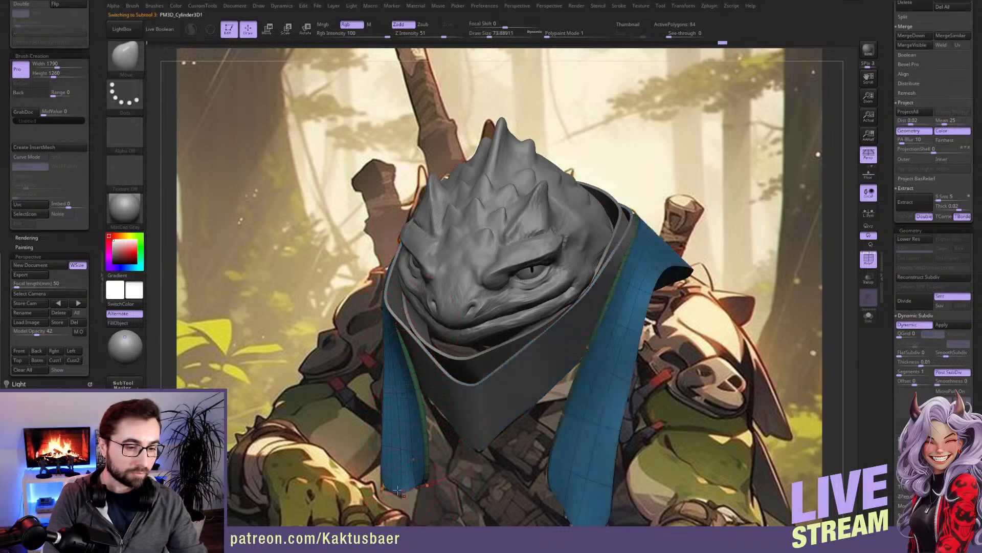
key("ctrl+z")
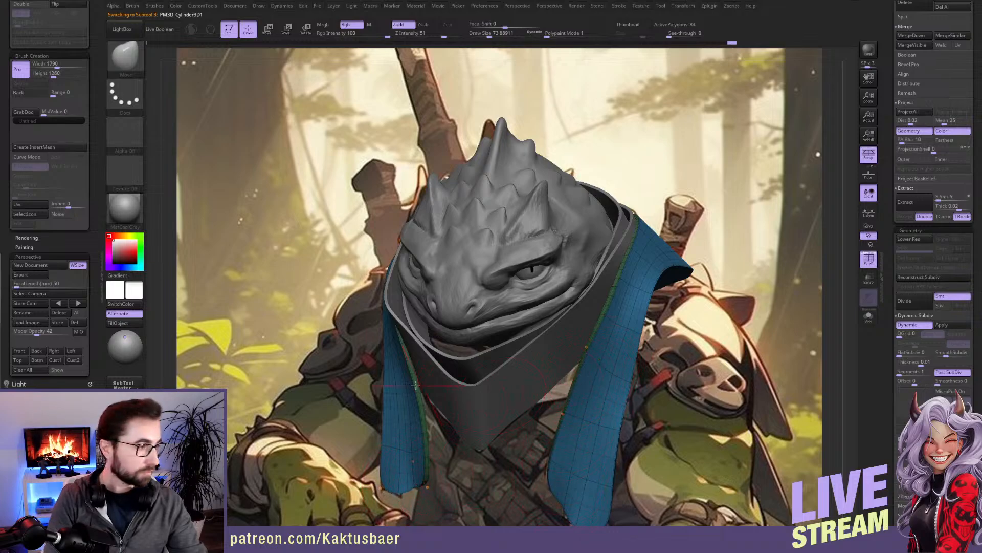
Step: Narrow the hanging strip on the character's right side by moving its inner edge with the Move brush
key("s")
left_click_drag(394, 369, 397, 369)
mouse_move(420, 386)
left_mouse_down()
mouse_move(408, 423)
mouse_move(397, 421)
left_mouse_up()
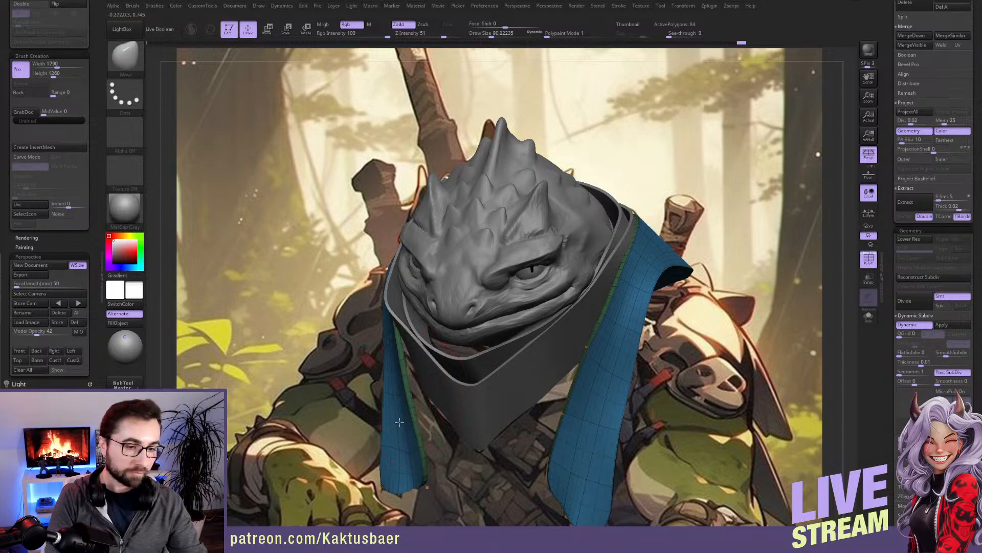
left_click_drag(413, 455, 410, 463)
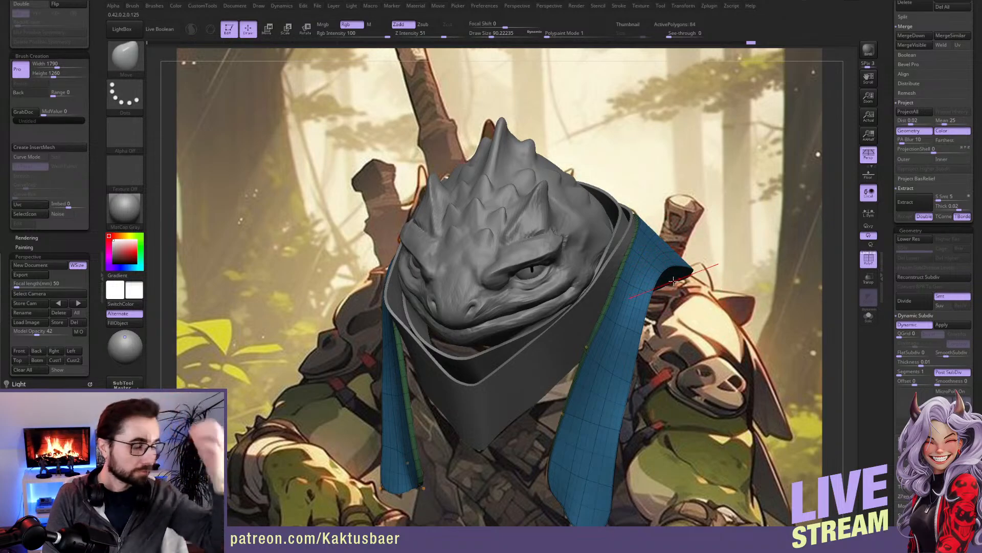
Step: Append a Sphere3D as a new subtool
left_click_drag(888, 73, 888, 455)
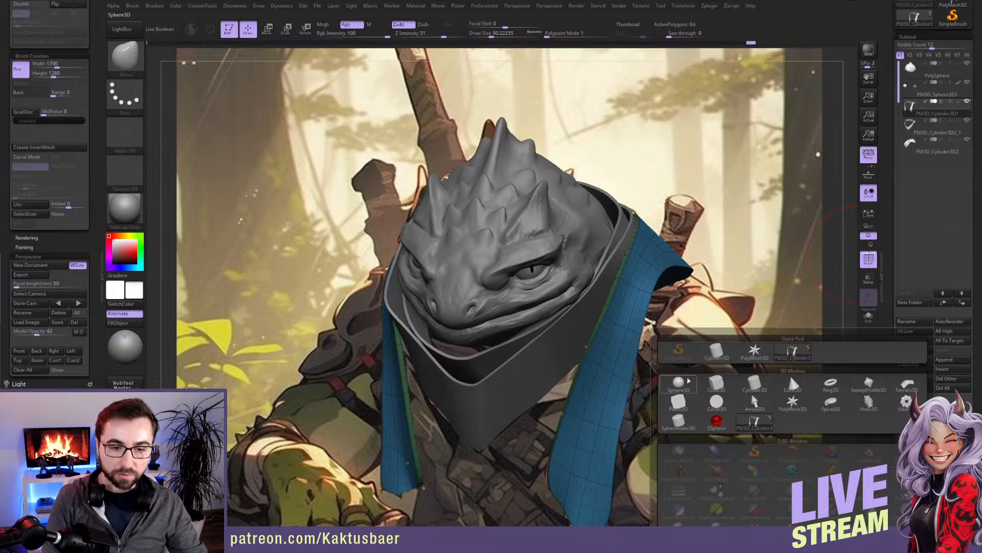
left_click(678, 384)
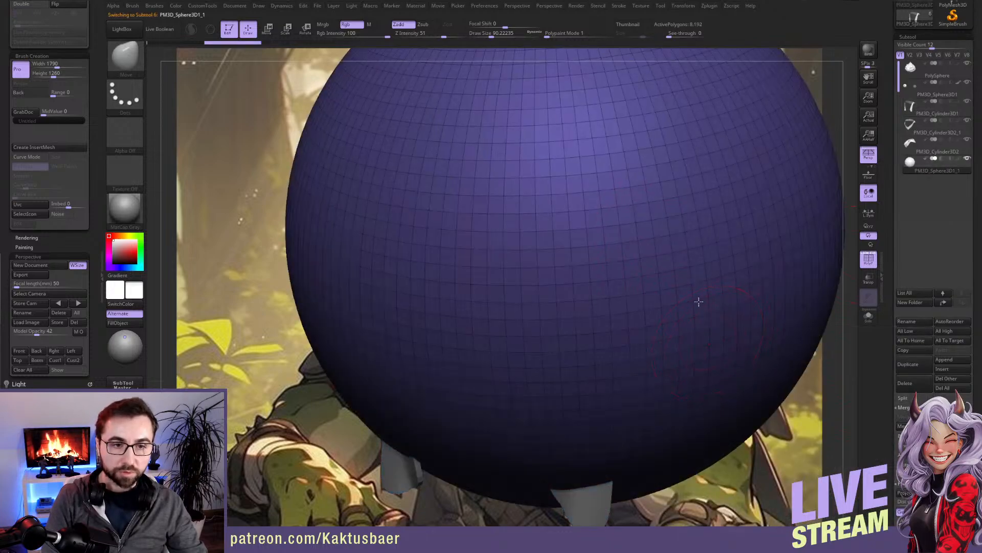
Step: Scale the new sphere down to roughly the size of the character's shoulder
mouse_move(699, 301)
right_mouse_down("alt")
mouse_move(657, 355)
mouse_move(653, 301)
mouse_move(608, 299)
right_mouse_up("alt")
key("w")
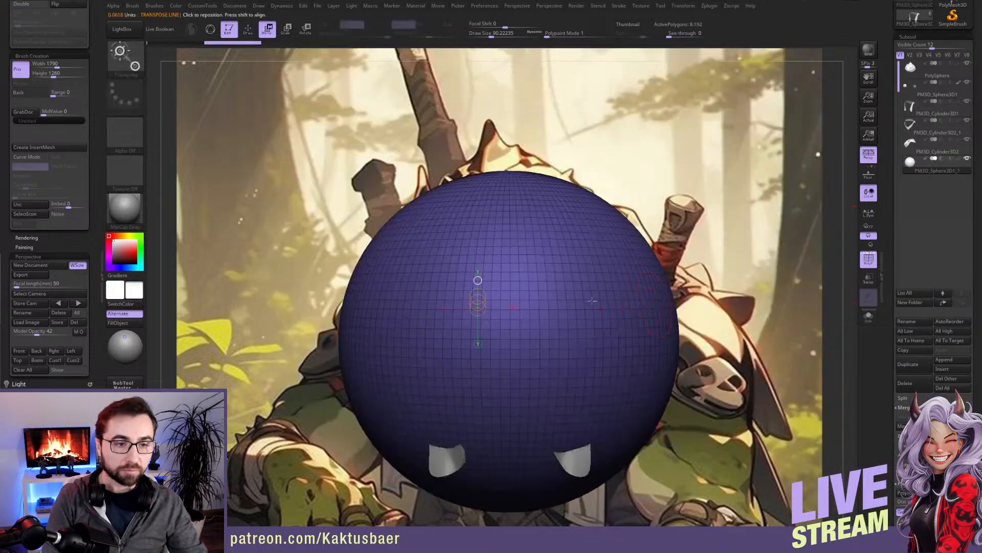
key("e")
left_click_drag(539, 200, 541, 241)
key("1")
key("1")
key("1")
key("1")
key("1")
key("1")
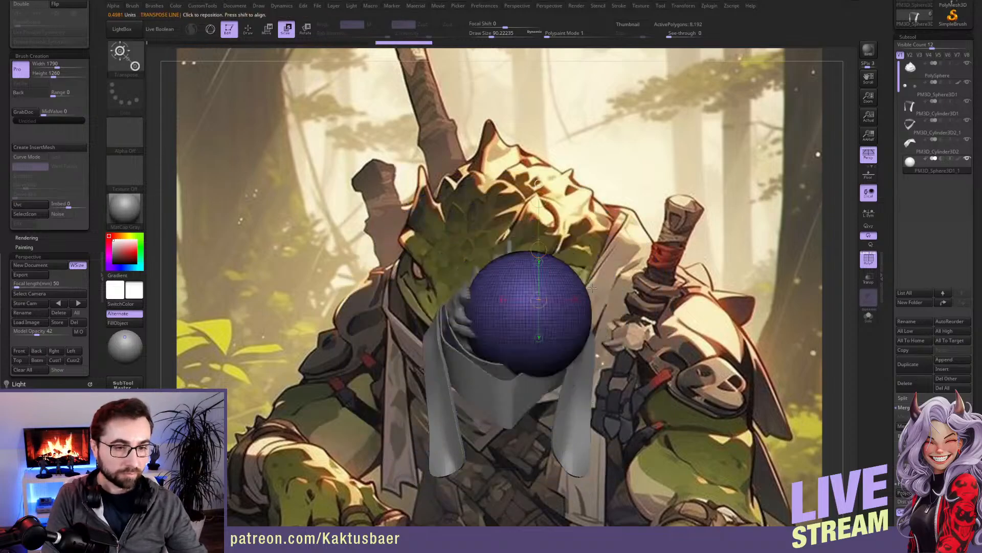
Step: Move the sphere out beside the hanging cloth to the character's left shoulder and check its placement in the saved reference view
key("w")
left_click_drag(538, 300, 618, 336)
right_click_drag(649, 335, 606, 337, "shift")
mouse_move(645, 336)
left_mouse_down("shift")
mouse_move(731, 338)
mouse_move(769, 359)
left_mouse_up("shift")
key("q")
mouse_move(757, 348)
right_mouse_down("alt")
mouse_move(697, 336)
mouse_move(711, 349)
right_mouse_up("alt")
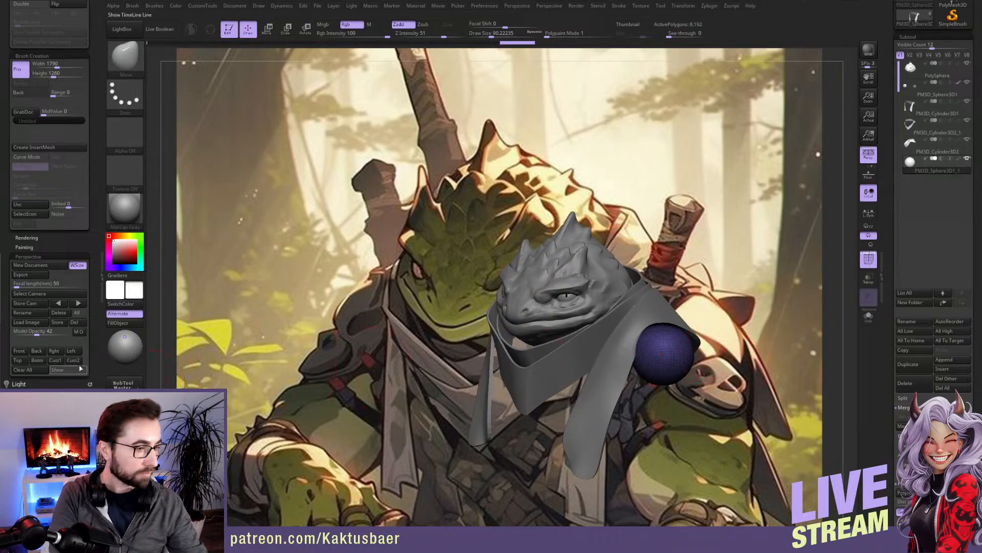
left_click(72, 360)
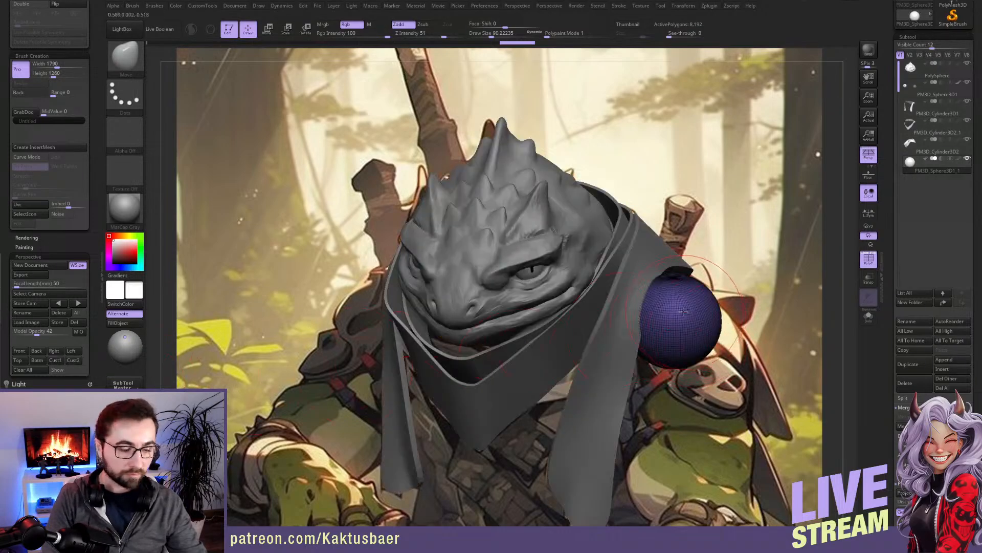
Step: Fine-tune the shoulder sphere's proportions with the transpose line, undoing the unwanted scale
key("e")
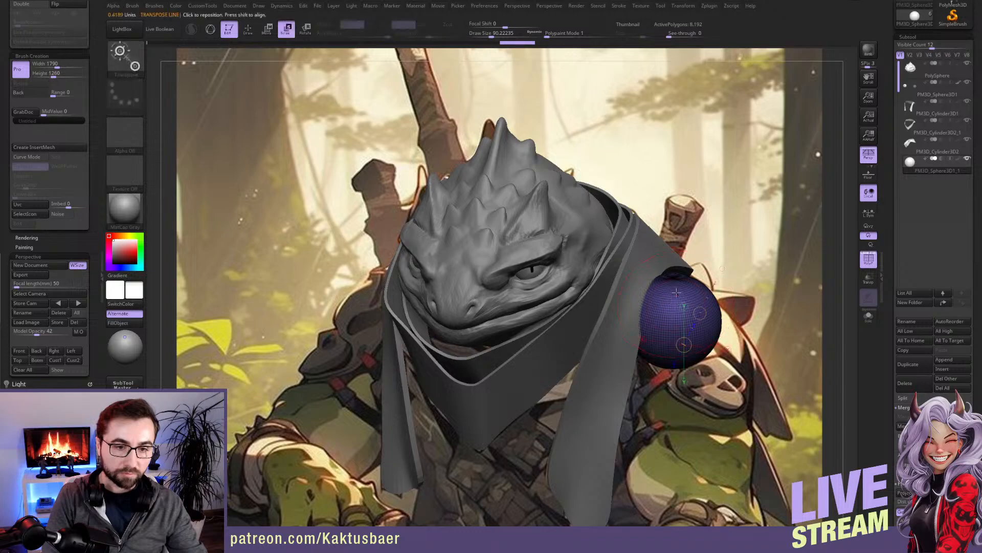
mouse_move(675, 283)
left_mouse_down()
mouse_move(675, 346)
mouse_move(676, 302)
mouse_move(677, 331)
left_mouse_up()
key("ctrl+z")
key("w")
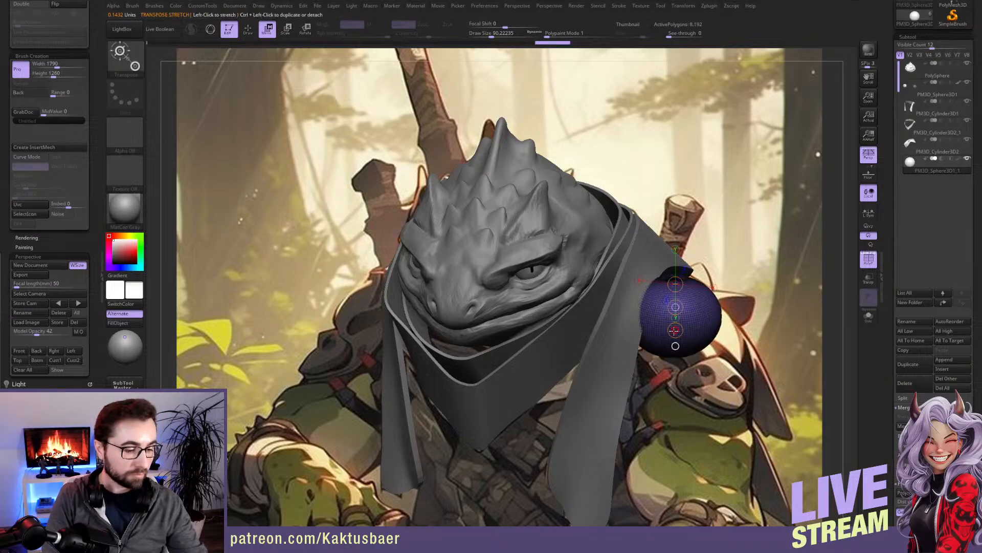
key("q")
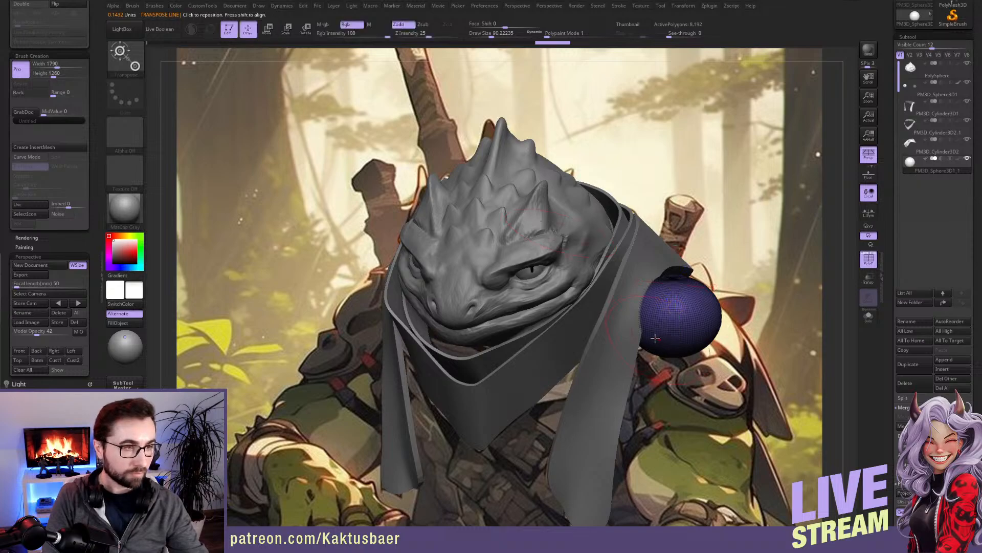
Step: Hide the polyframe, enlarge the draw size to about 149, and mirror and weld the sphere to the opposite shoulder
left_click(869, 259)
key("bracketright")
key("bracketright")
key("bracketright")
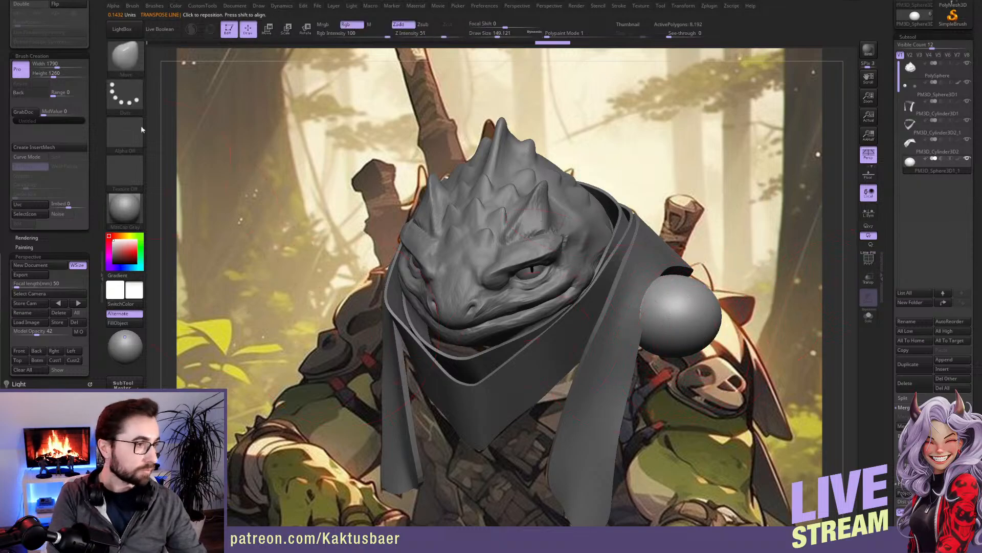
scroll(64, 80, "up", 10)
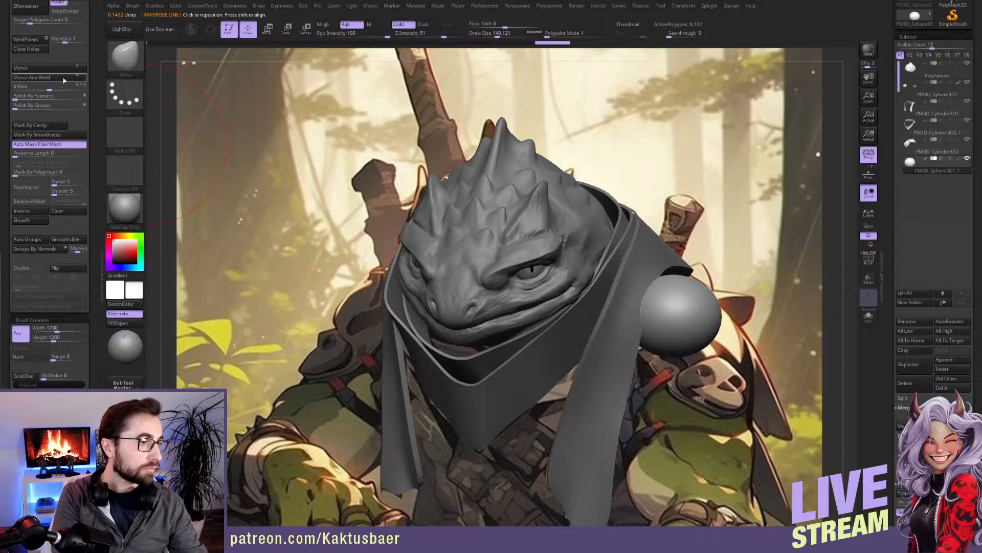
left_click(64, 80)
Step: Turn on X symmetry and stretch both spheres outward and downward into shoulder shapes with the Move brush, following the reference
key("x")
mouse_move(702, 338)
left_mouse_down()
mouse_move(743, 399)
mouse_move(735, 409)
left_mouse_up()
left_click_drag(689, 317, 686, 306)
key("s")
left_click_drag(701, 339, 706, 339)
mouse_move(730, 386)
left_mouse_down()
mouse_move(741, 403)
mouse_move(720, 373)
mouse_move(669, 361)
left_mouse_up()
key("s")
left_click_drag(670, 353, 666, 358)
left_click_drag(735, 346, 737, 345)
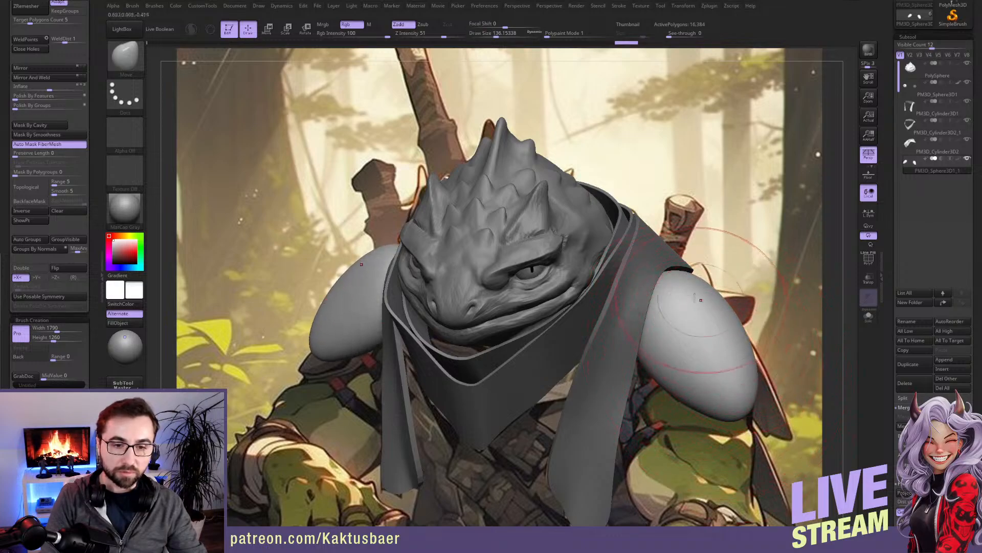
Step: Refine the side and underside contours of the shoulder forms with the Move brush from several angles
mouse_move(673, 286)
right_mouse_down()
mouse_move(609, 277)
mouse_move(619, 284)
right_mouse_up()
left_click_drag(670, 327, 665, 330)
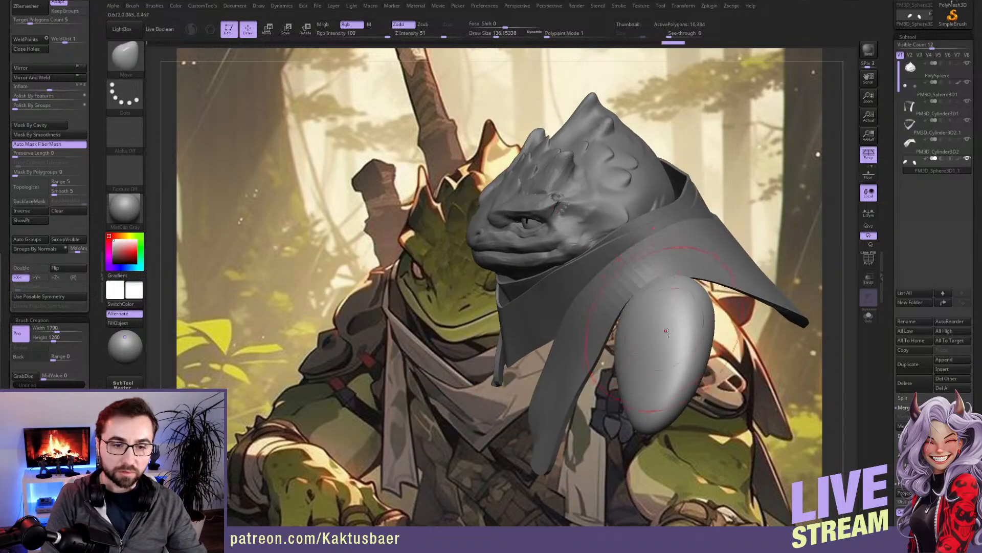
right_click_drag(670, 419, 738, 351)
left_click_drag(782, 358, 789, 352)
right_click_drag(673, 355, 701, 351)
left_click_drag(627, 377, 620, 380)
right_click_drag(644, 369, 673, 353)
left_click_drag(679, 338, 686, 335)
mouse_move(690, 335)
right_mouse_down()
mouse_move(659, 334)
mouse_move(650, 383)
right_mouse_up()
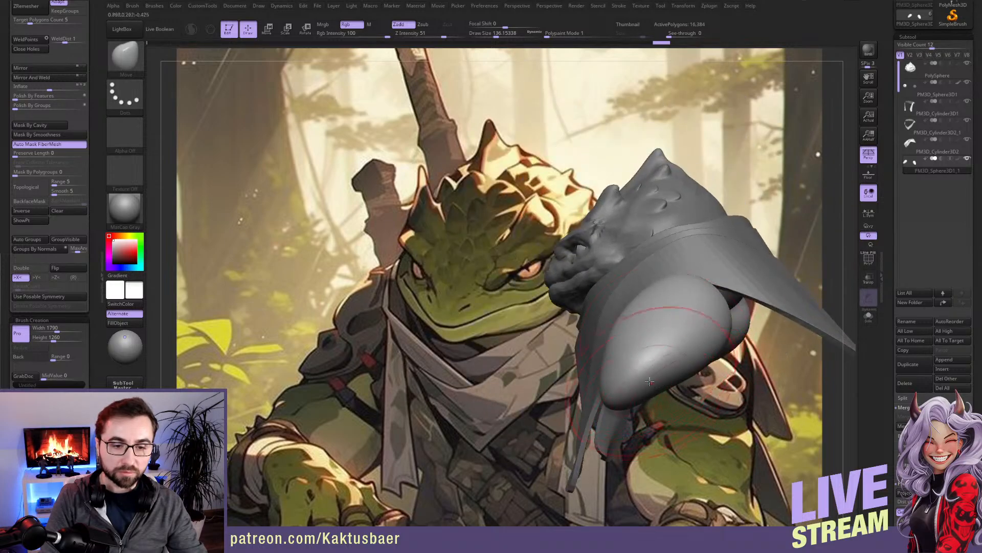
right_click_drag(719, 308, 637, 378)
mouse_move(699, 352)
right_mouse_down()
mouse_move(715, 332)
mouse_move(644, 275)
right_mouse_up()
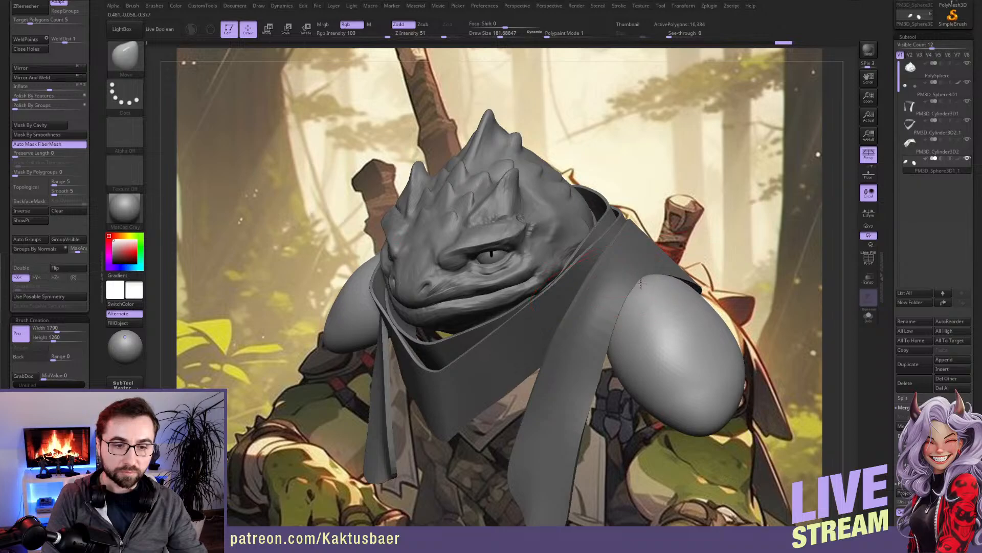
Step: Smooth the upper shoulder surface and round out its outline with the Move brush
right_click_drag(629, 345, 684, 368)
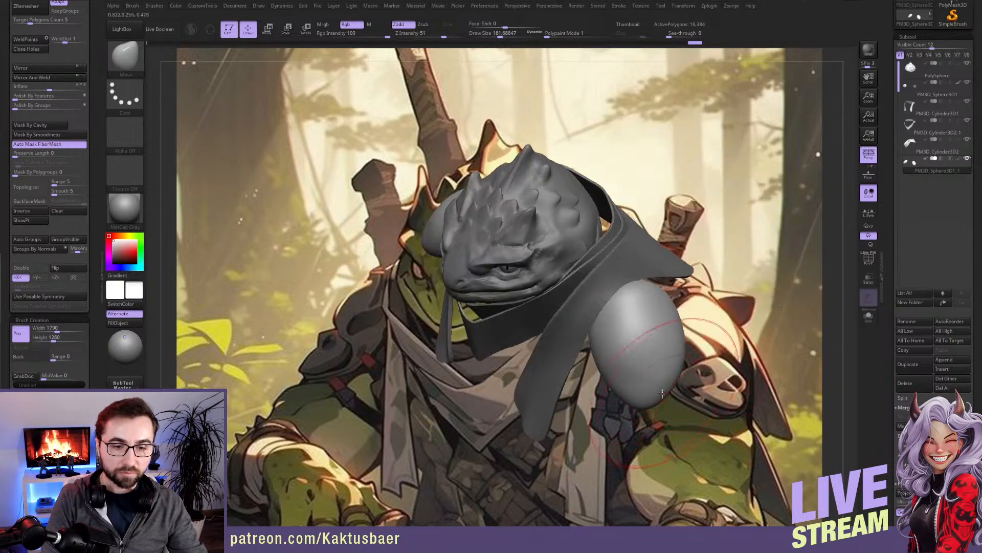
key("shift")
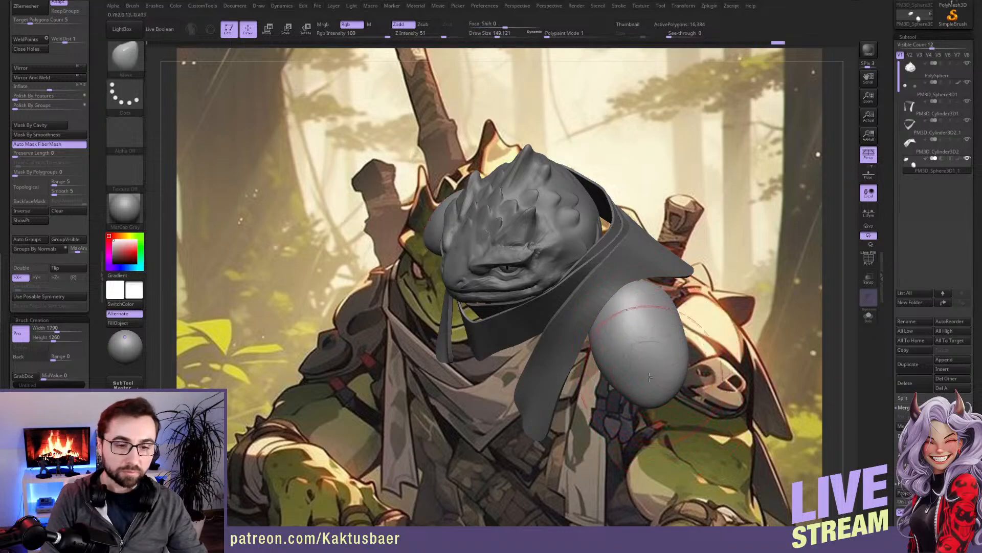
key("shift")
left_click_drag(648, 302, 649, 310, "shift")
right_click_drag(659, 312, 609, 358)
left_click_drag(627, 358, 635, 361)
right_click_drag(614, 358, 635, 317)
scroll(96, 359, "down", 5)
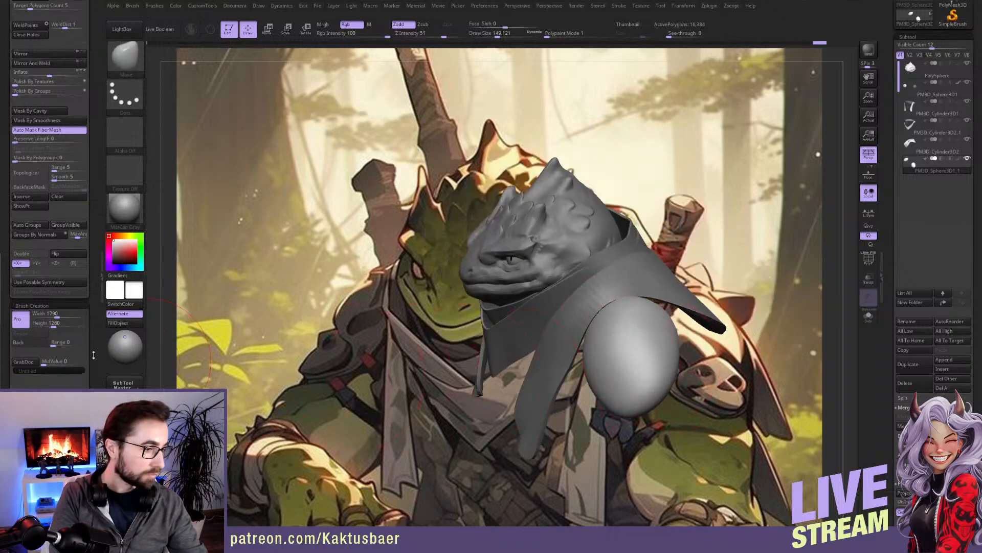
Step: Return to the Cust1 reference view, overlay the reference image on the model, and fit the shoulders' outer and lower edges to it
left_click(54, 393)
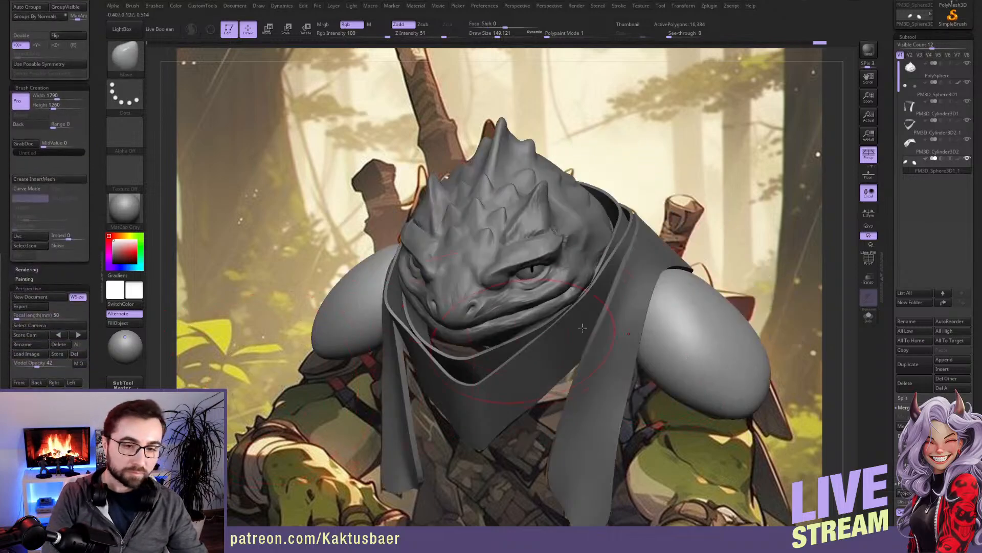
key("shift")
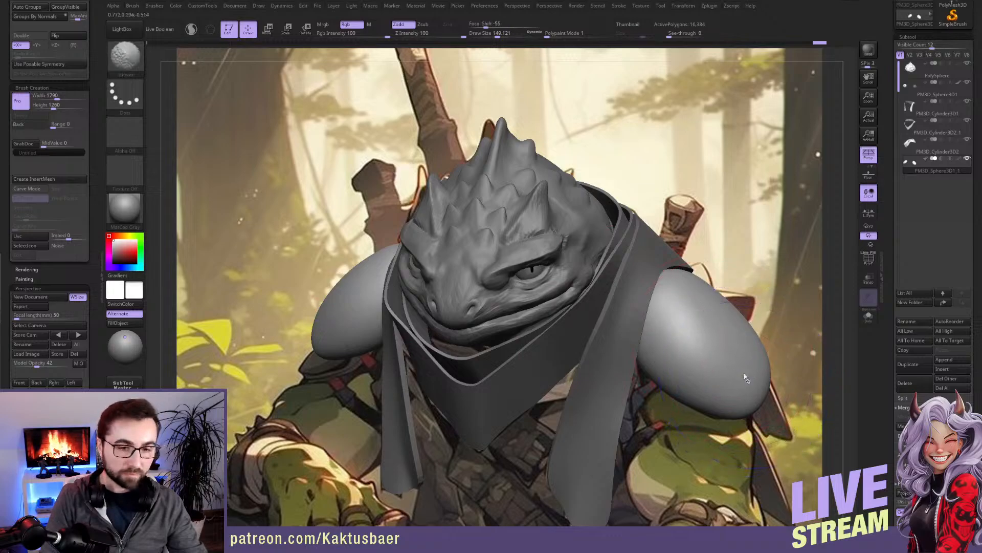
key("shift+z")
key("bracketleft")
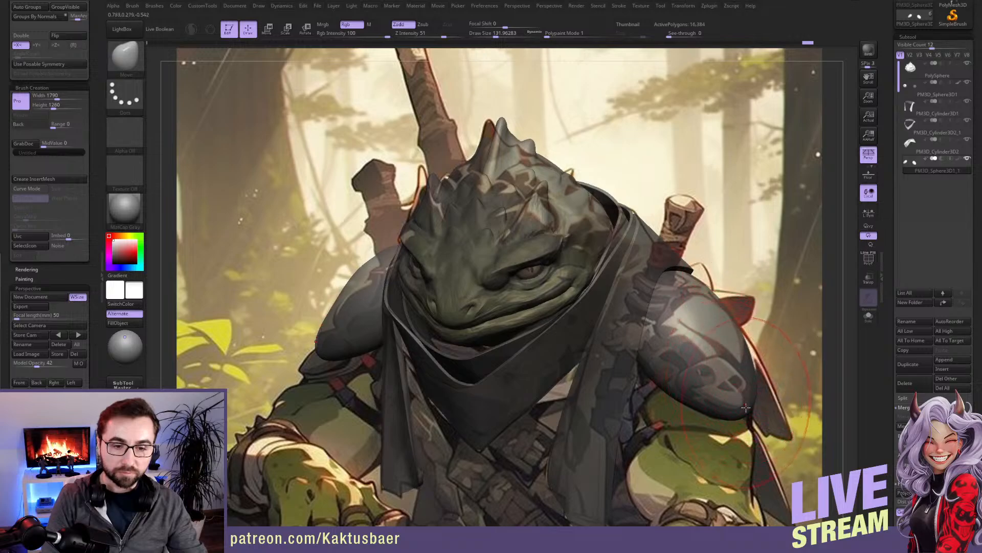
key("bracketleft")
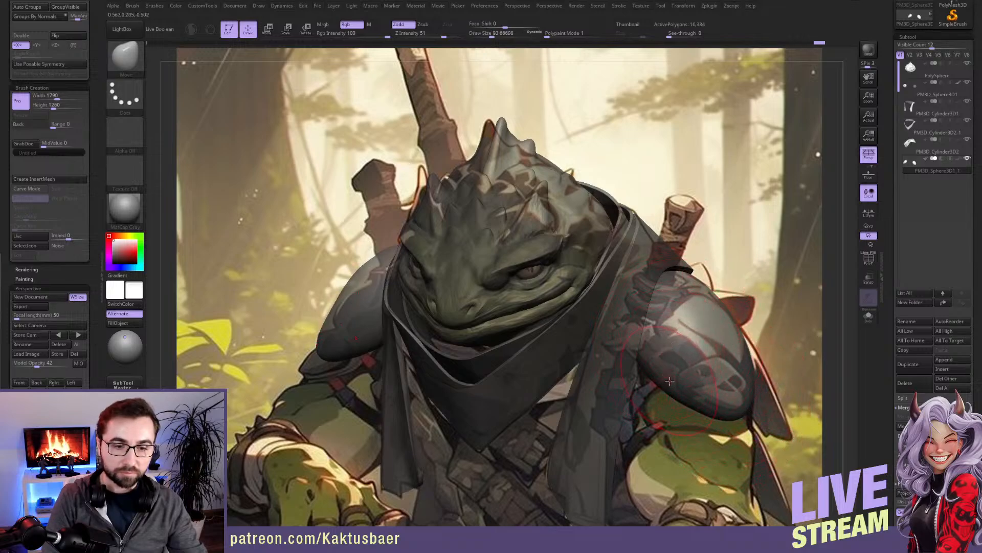
key("shift")
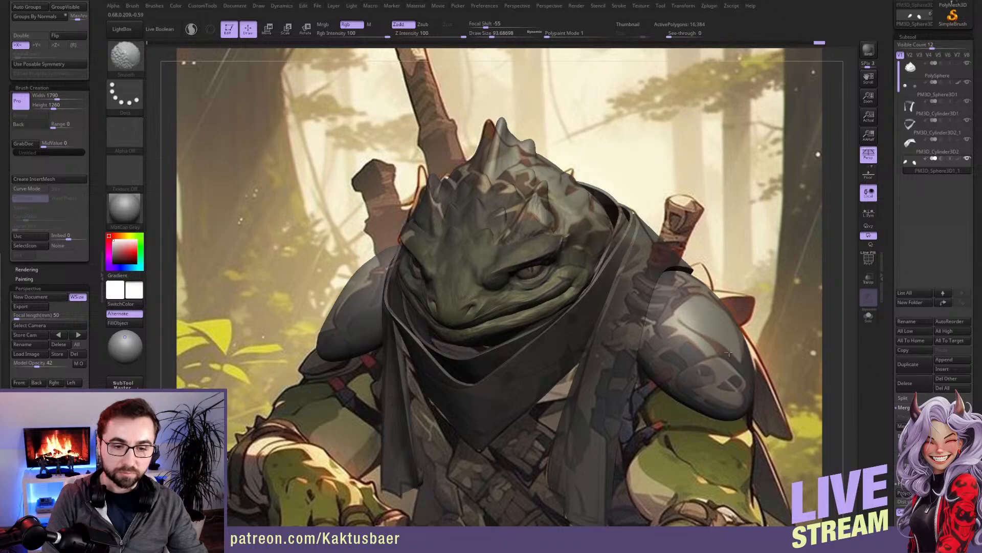
mouse_move(708, 350)
right_mouse_down()
mouse_move(696, 333)
mouse_move(697, 379)
mouse_move(709, 353)
mouse_move(621, 237)
mouse_move(669, 267)
mouse_move(676, 332)
right_mouse_up()
key("bracketright")
Step: Select the head subtool, reduce the draw size to about 62, and examine the back of the head in Solo mode
left_click(621, 237, "alt")
key("alt+s")
key("s")
left_click_drag(676, 333, 672, 332)
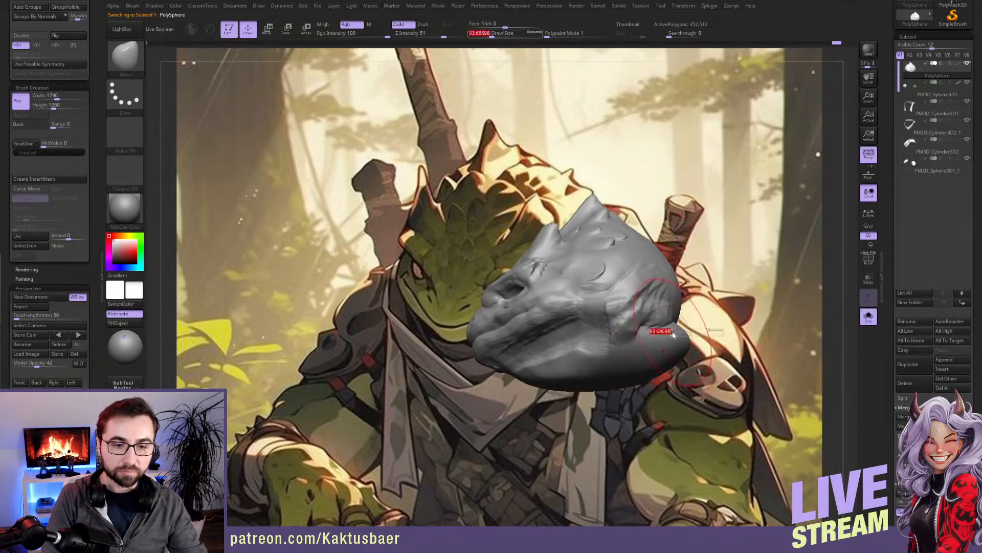
mouse_move(715, 322)
right_mouse_down()
mouse_move(700, 328)
mouse_move(702, 351)
mouse_move(720, 348)
mouse_move(711, 350)
mouse_move(678, 271)
right_mouse_up()
key("alt+s")
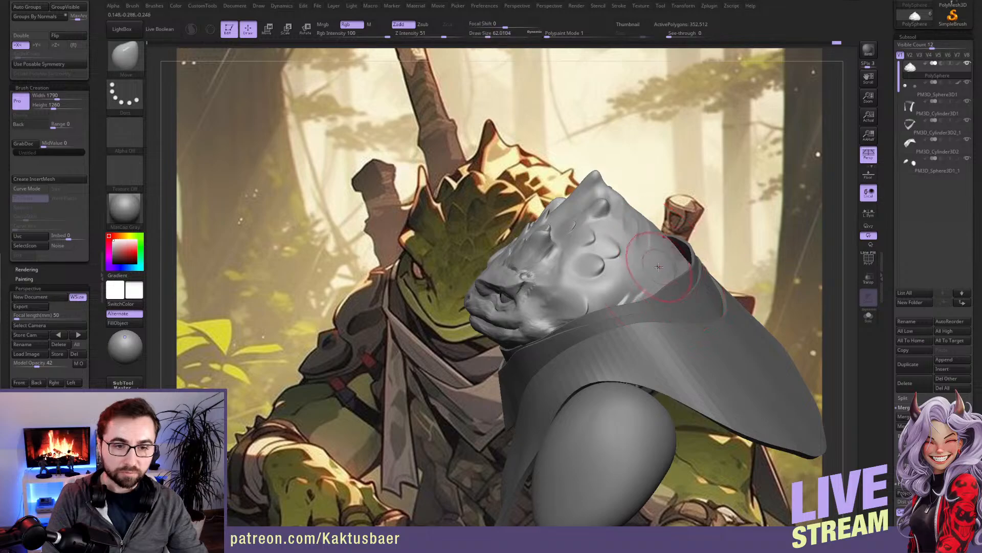
Step: Isolate the head and build up layered skin folds around its side and back with the ClayBuildup brush at draw size about 41
key("b")
key("c")
key("b")
key("alt+s")
mouse_move(716, 350)
right_mouse_down()
mouse_move(684, 341)
mouse_move(711, 307)
right_mouse_up()
key("s")
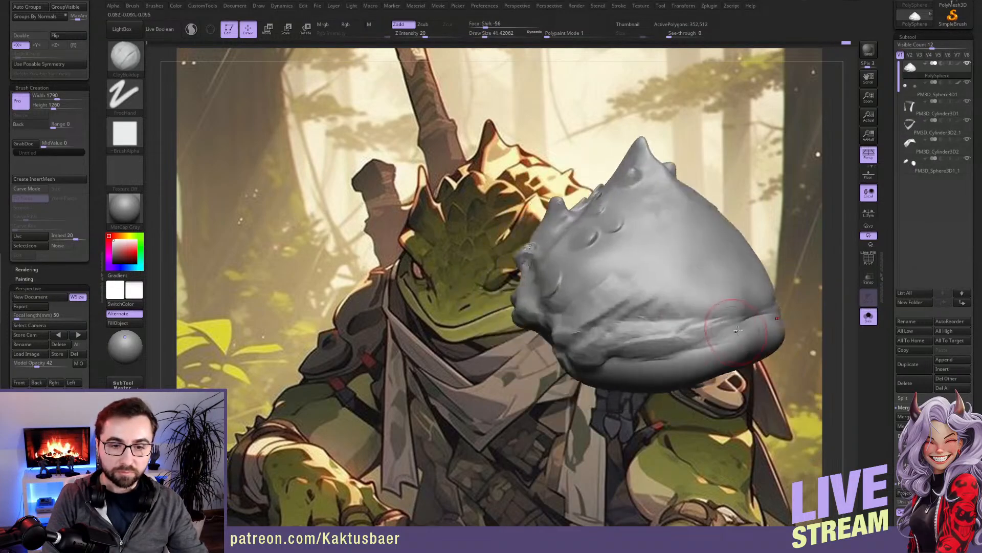
right_click_drag(623, 279, 662, 265)
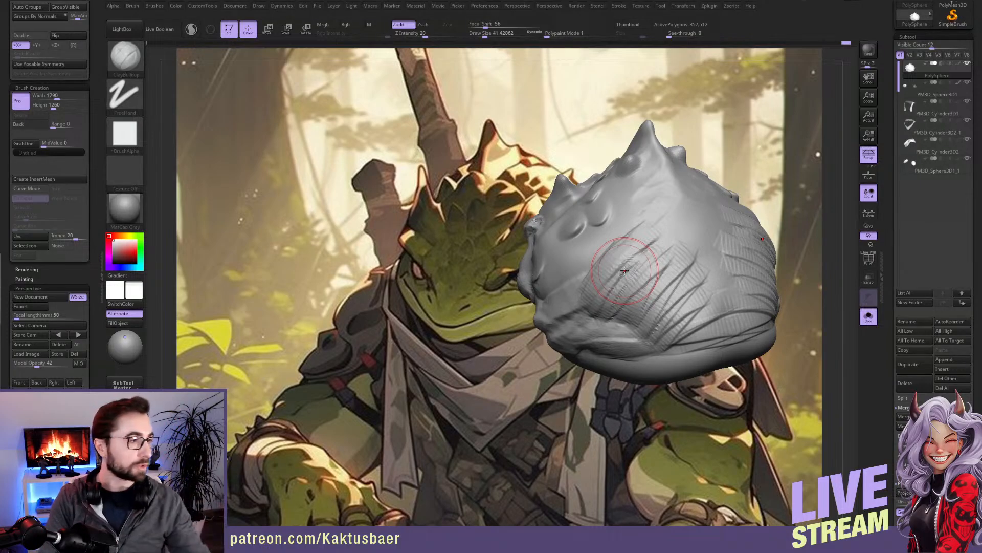
mouse_move(706, 287)
right_mouse_down()
mouse_move(650, 264)
mouse_move(667, 246)
mouse_move(624, 226)
right_mouse_up()
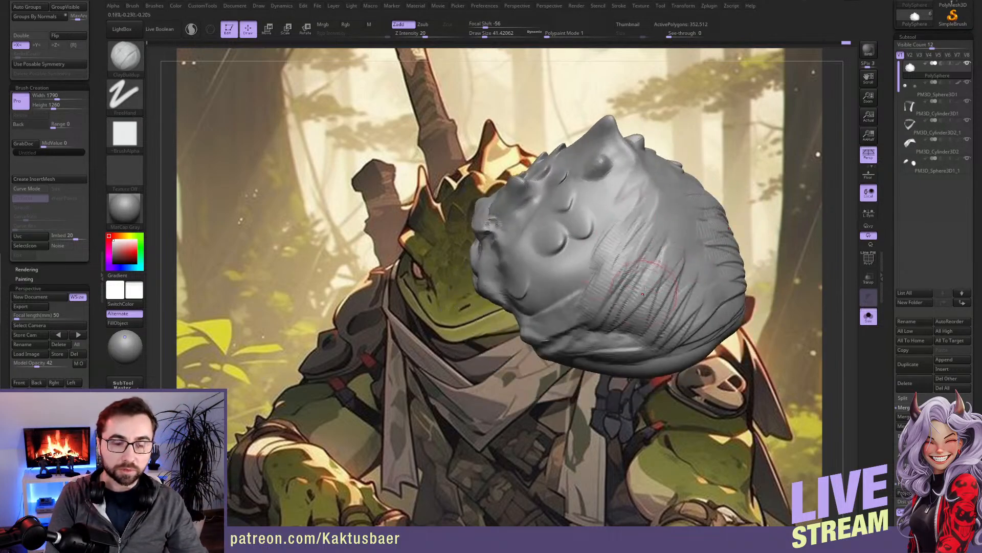
left_click_drag(568, 286, 605, 299)
Step: Adjust the folded area behind the jaw with the Move brush, varying the draw size
key("]")
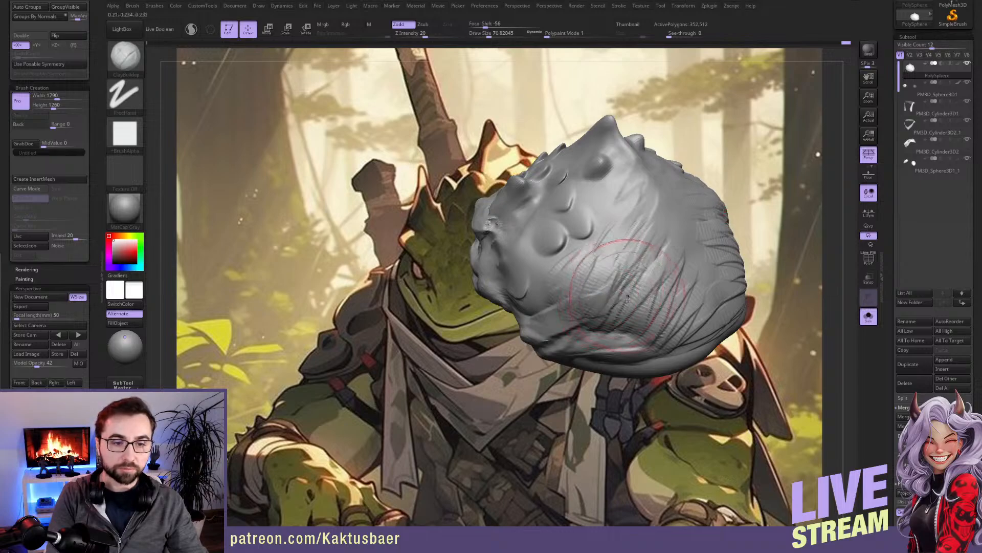
key("b")
key("m")
key("v")
right_click_drag(620, 309, 600, 298)
key("]")
key("[")
mouse_move(616, 333)
right_mouse_down()
mouse_move(621, 312)
mouse_move(600, 311)
right_mouse_up()
key("[")
Step: Add more crossing folds across the rear side of the head with the ClayBuildup brush
key("b")
key("c")
key("b")
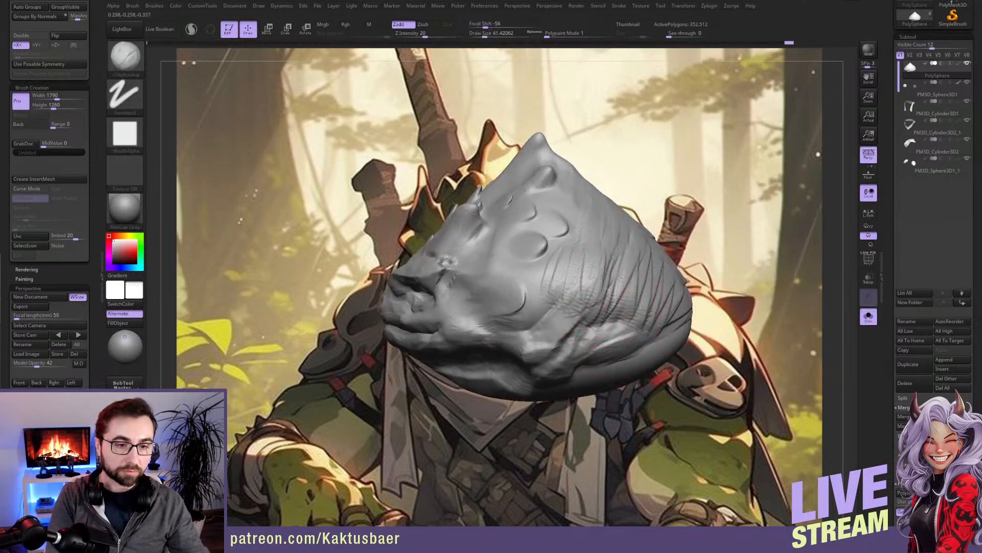
right_click_drag(600, 307, 639, 313)
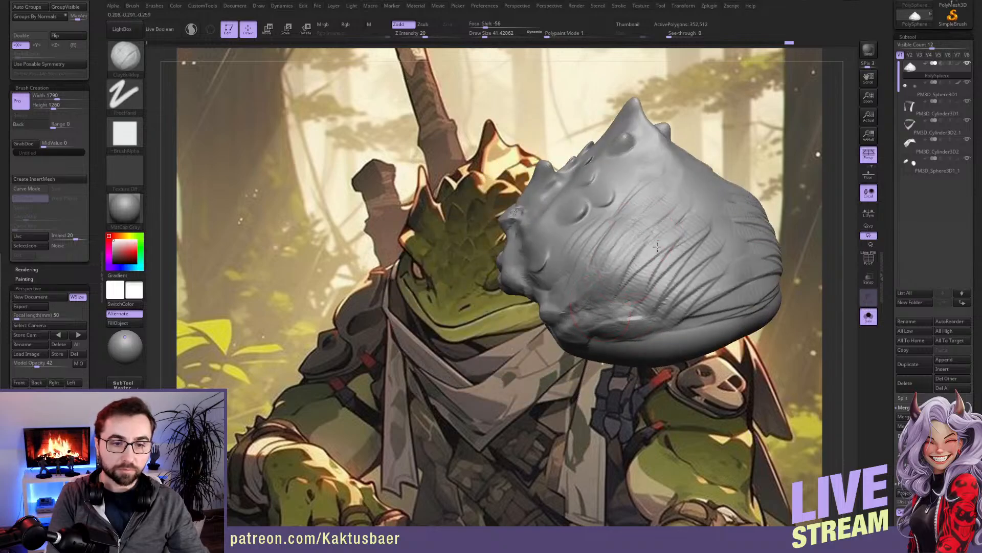
mouse_move(662, 309)
right_mouse_down()
mouse_move(671, 304)
mouse_move(652, 252)
right_mouse_up()
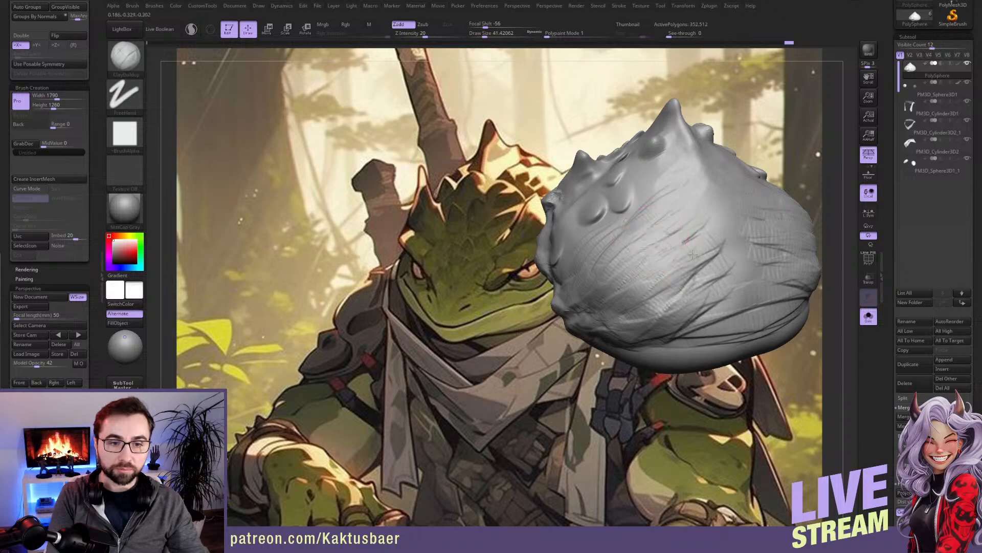
left_click_drag(671, 237, 722, 275)
left_click_drag(670, 221, 715, 263)
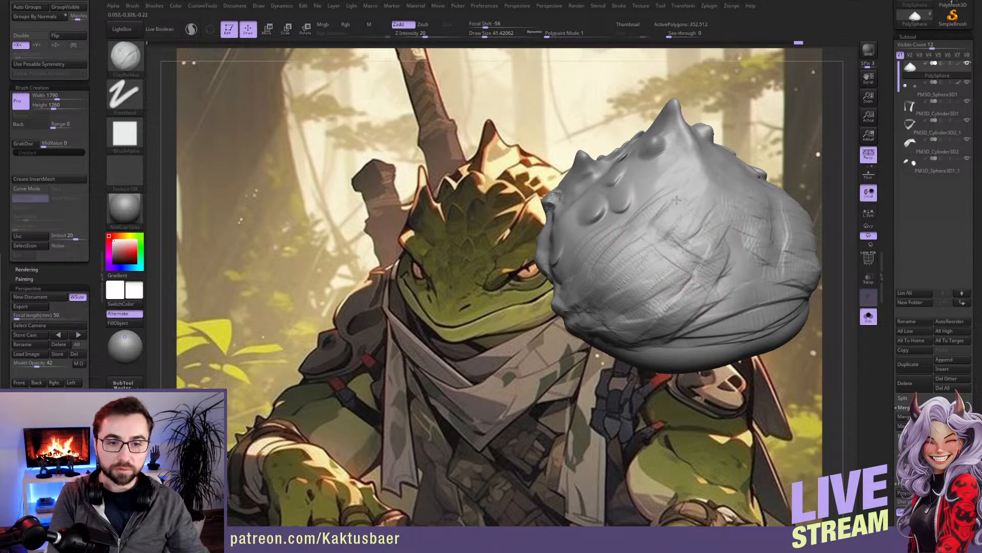
Step: Flatten and soften the new folds on the back and side of the head with the TrimDynamic brush at intensity 43
key("b")
key("s")
key("t")
key("b")
key("t")
key("d")
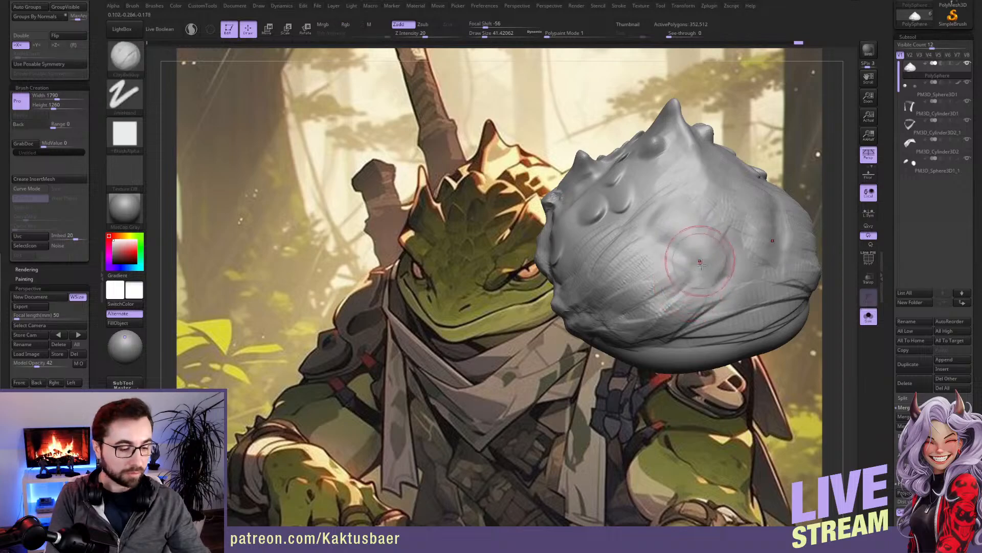
left_click_drag(706, 258, 665, 207)
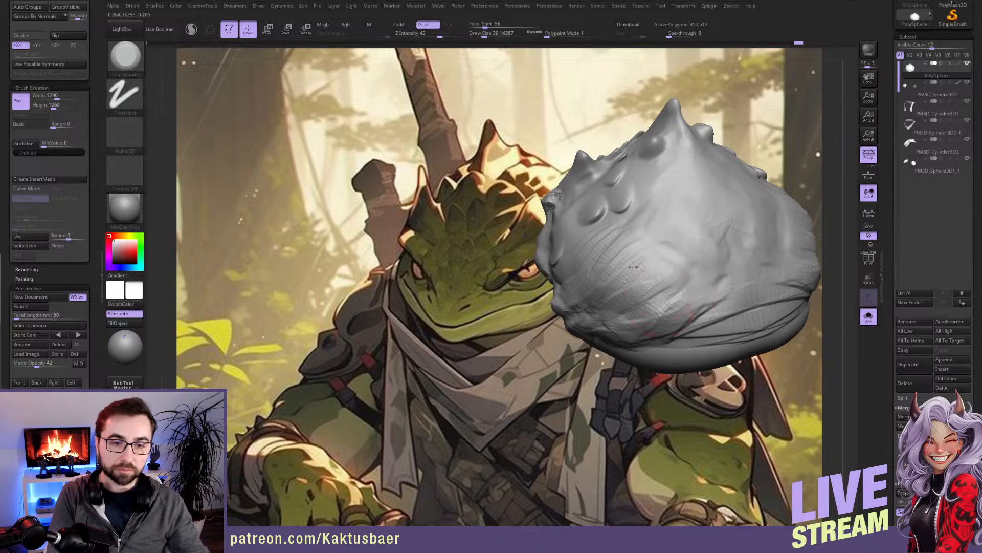
mouse_move(666, 288)
left_mouse_down()
mouse_move(716, 317)
mouse_move(657, 317)
left_mouse_up()
right_click_drag(658, 317, 712, 307)
mouse_move(658, 319)
left_mouse_down()
mouse_move(622, 341)
mouse_move(657, 327)
left_mouse_up()
mouse_move(681, 295)
right_mouse_down()
mouse_move(656, 306)
mouse_move(747, 340)
right_mouse_up()
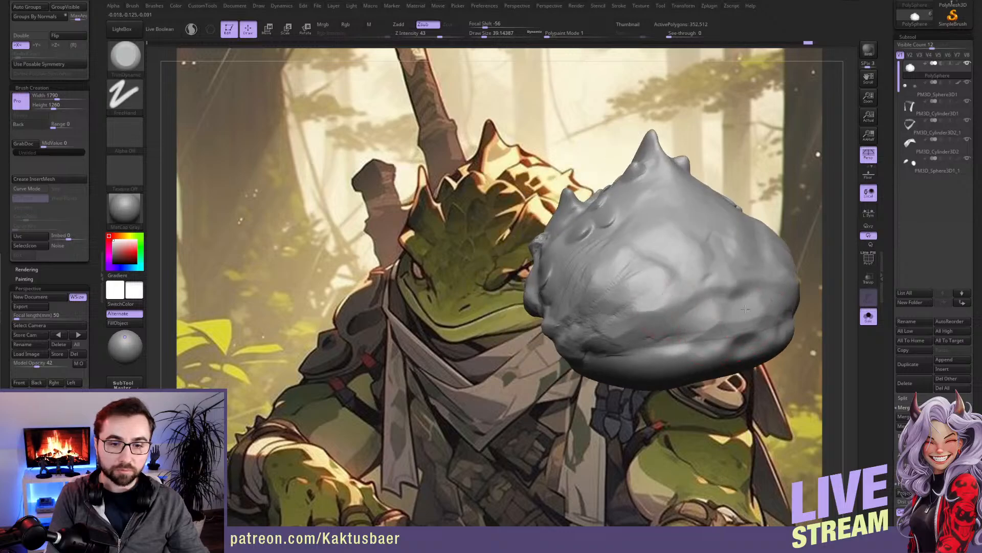
right_click_drag(702, 338, 691, 315)
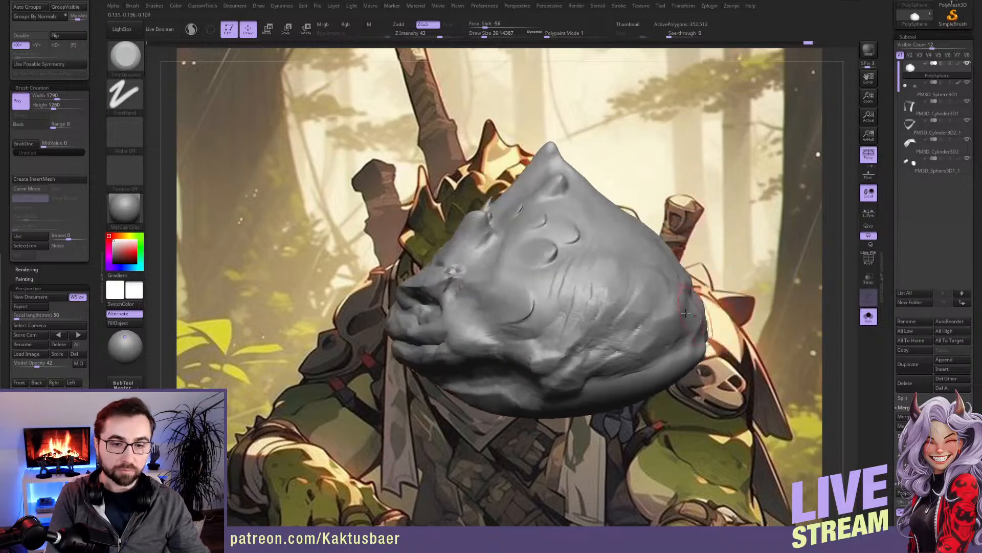
Step: Smooth the fresh folds on the side and back of the head with the Smooth brush at draw size about 31
key("shift")
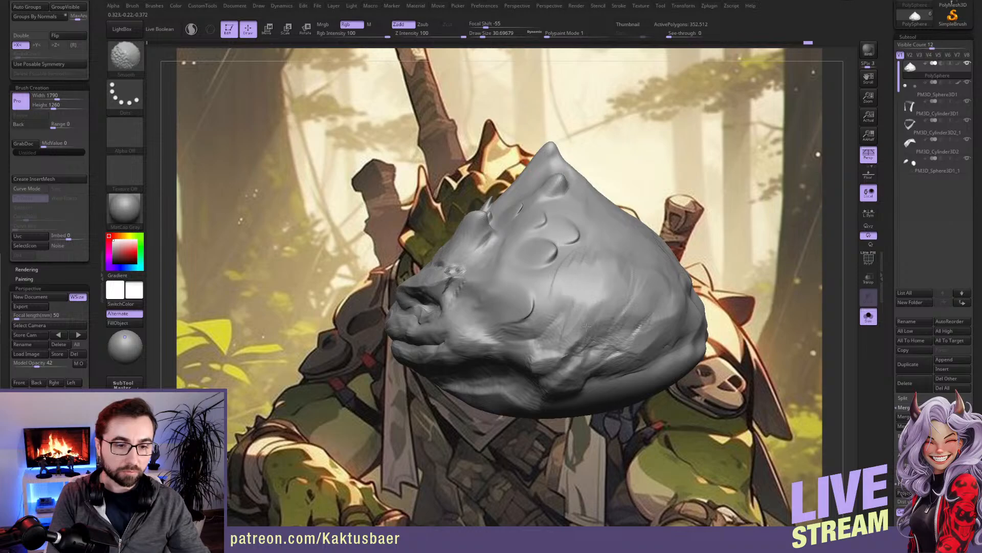
left_click_drag(589, 324, 565, 321, "shift")
left_click_drag(625, 315, 562, 354)
right_click_drag(559, 351, 604, 322)
mouse_move(576, 353)
right_mouse_down()
mouse_move(630, 344)
mouse_move(587, 320)
mouse_move(620, 306)
right_mouse_up()
key("alt+s")
right_click_drag(621, 306, 653, 309)
right_click_drag(619, 342, 665, 262, "alt")
key("alt+s")
Step: Adjust the underside of the jaw with the Move brush at draw size about 145
right_click_drag(575, 318, 537, 290)
key("b")
key("m")
key("v")
key("s")
left_click_drag(566, 336, 582, 336)
right_click_drag(583, 340, 581, 319, "ctrl")
right_click_drag(581, 320, 583, 338)
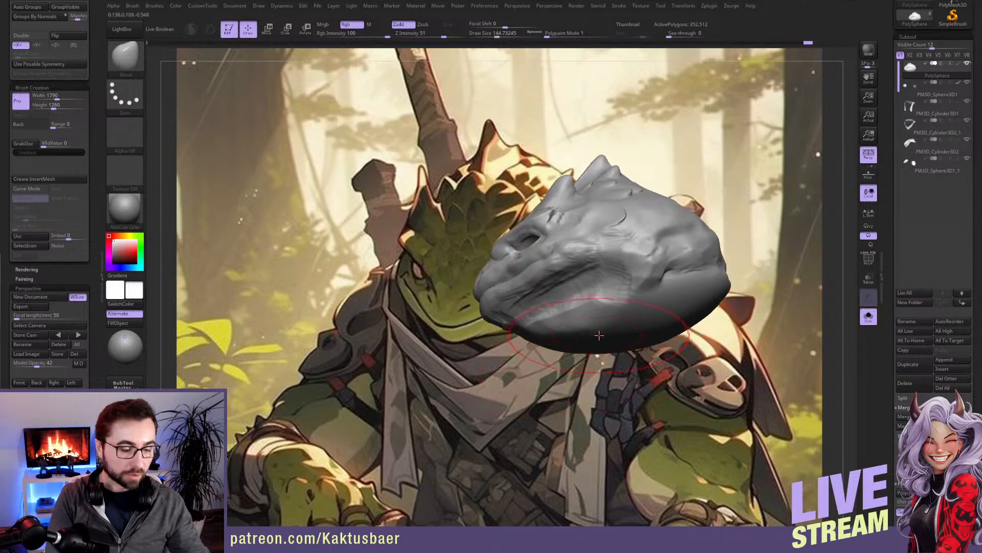
Step: Insert a PolySphere from the IMM Primitives brush beneath the head as the base for the torso
key("b")
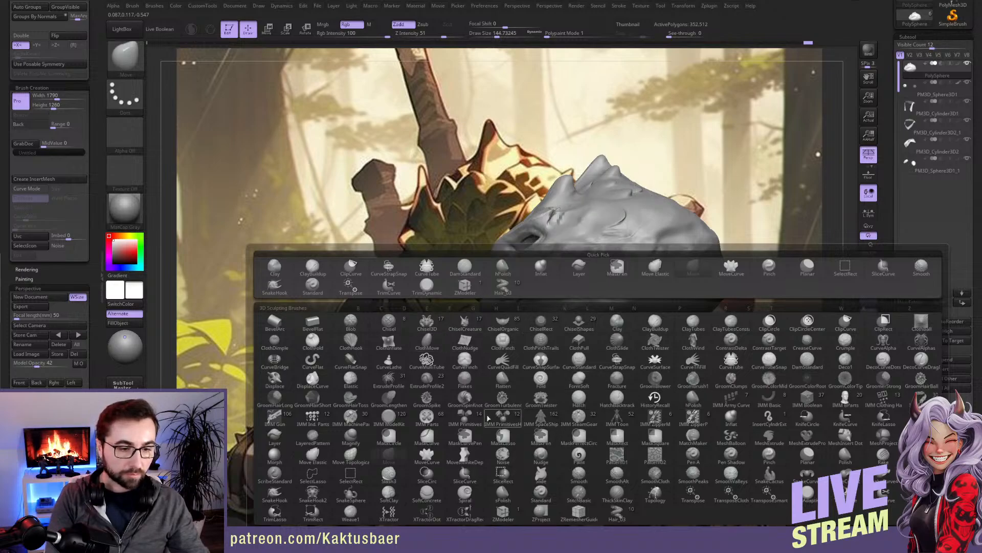
key("Escape")
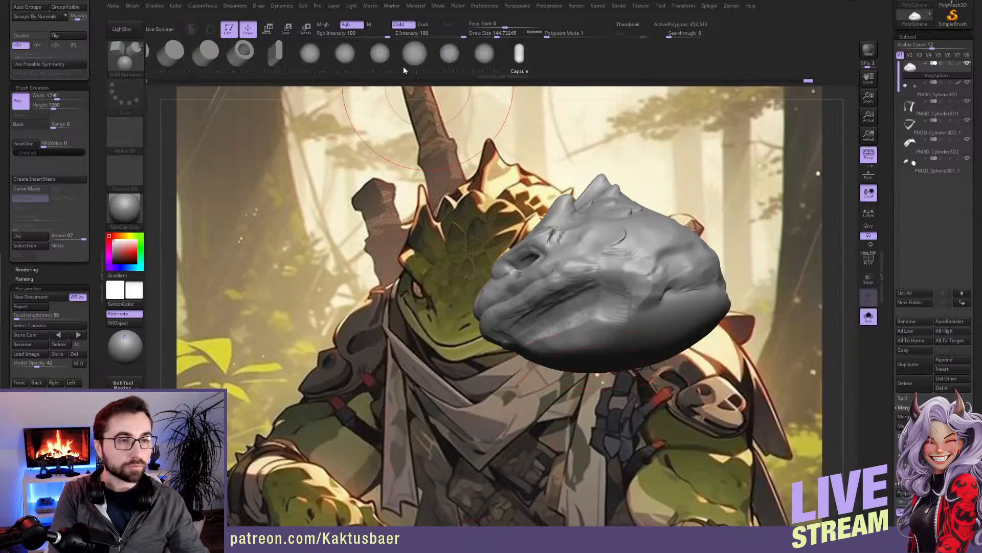
left_click(383, 55)
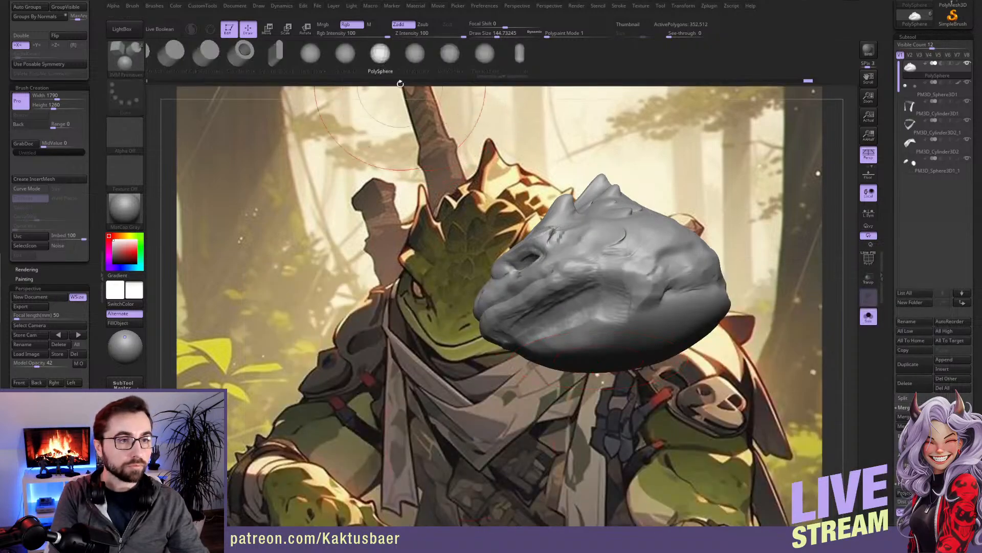
mouse_move(636, 362)
right_mouse_down()
mouse_move(630, 307)
mouse_move(632, 319)
right_mouse_up()
left_click_drag(898, 389, 898, 193)
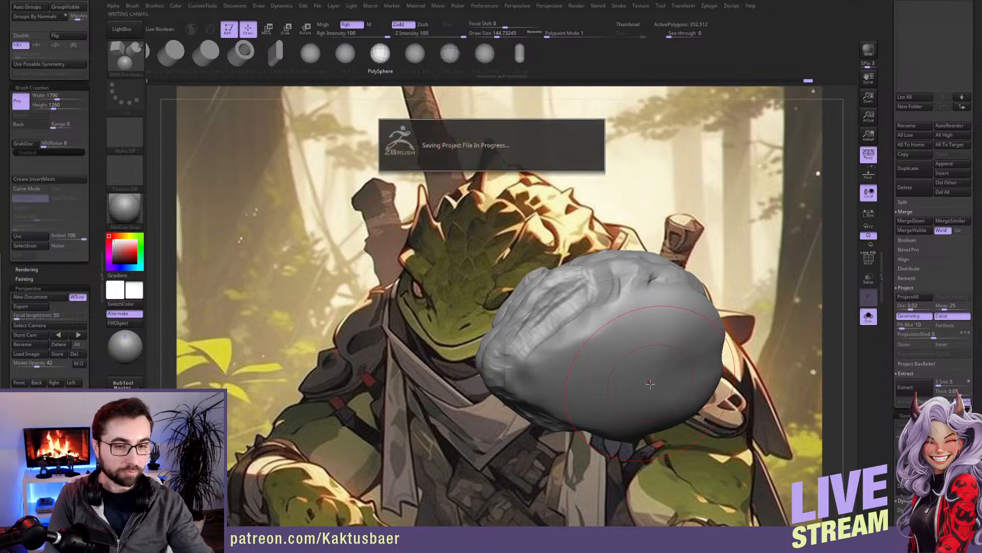
left_click_drag(647, 376, 650, 443)
key("ctrl+z")
left_click_drag(647, 394, 650, 445)
right_click_drag(647, 385, 651, 434)
right_click_drag(670, 324, 669, 352, "alt")
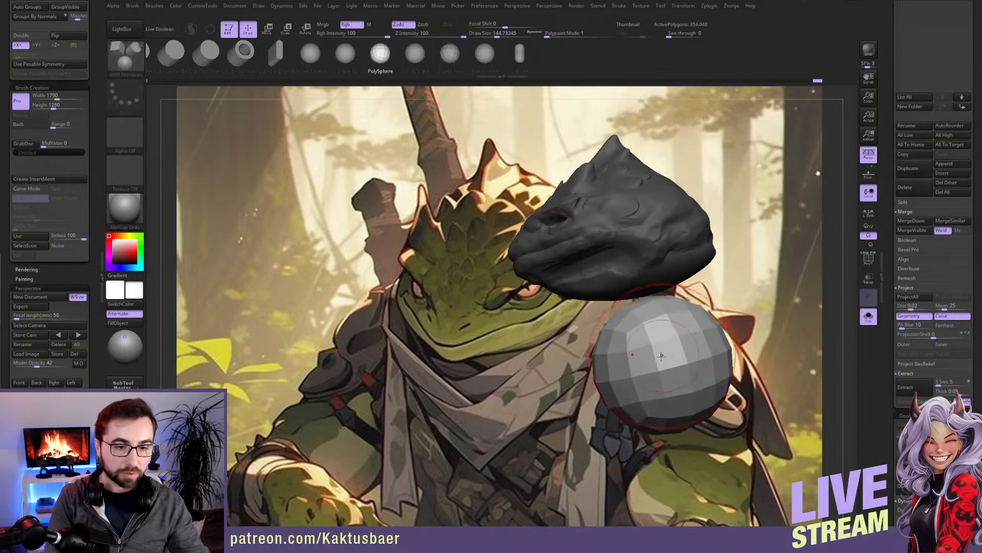
Step: Smooth the faceted surface of the inserted sphere until it is evenly round
key("b")
key("m")
key("v")
left_click_drag(664, 357, 648, 328, "shift")
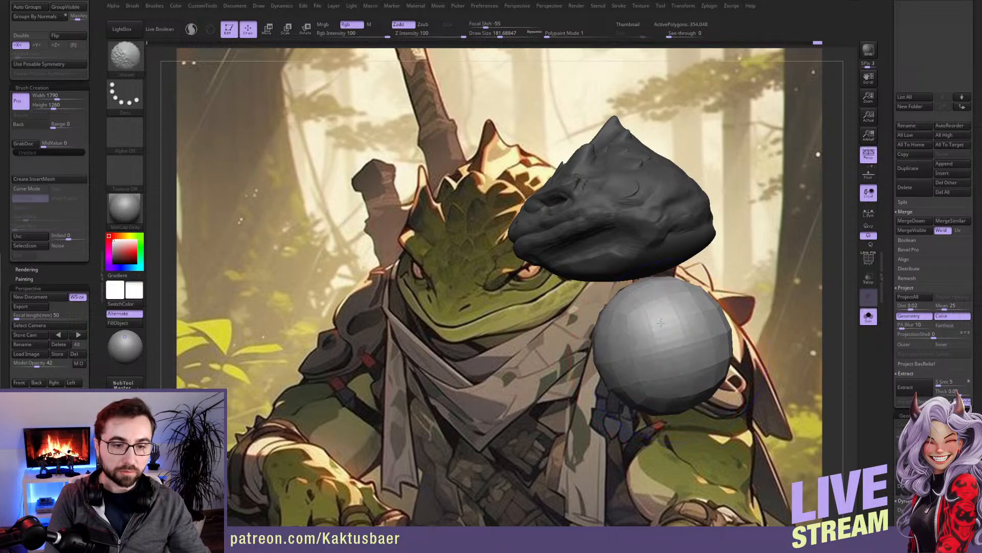
right_click_drag(671, 368, 613, 366)
left_click_drag(611, 366, 603, 387, "shift")
mouse_move(608, 359)
right_mouse_down()
mouse_move(614, 381)
mouse_move(652, 363)
mouse_move(634, 336)
right_mouse_up()
Step: Show the other subtools and pull the sphere into a rounded torso under the scarf with the Move brush at draw size about 251
key("alt+s")
key("bracketright")
key("bracketright")
key("bracketright")
left_click_drag(637, 417, 647, 391)
right_click_drag(657, 266, 688, 281)
left_click_drag(688, 286, 708, 259)
key("s")
left_click_drag(719, 301, 713, 300)
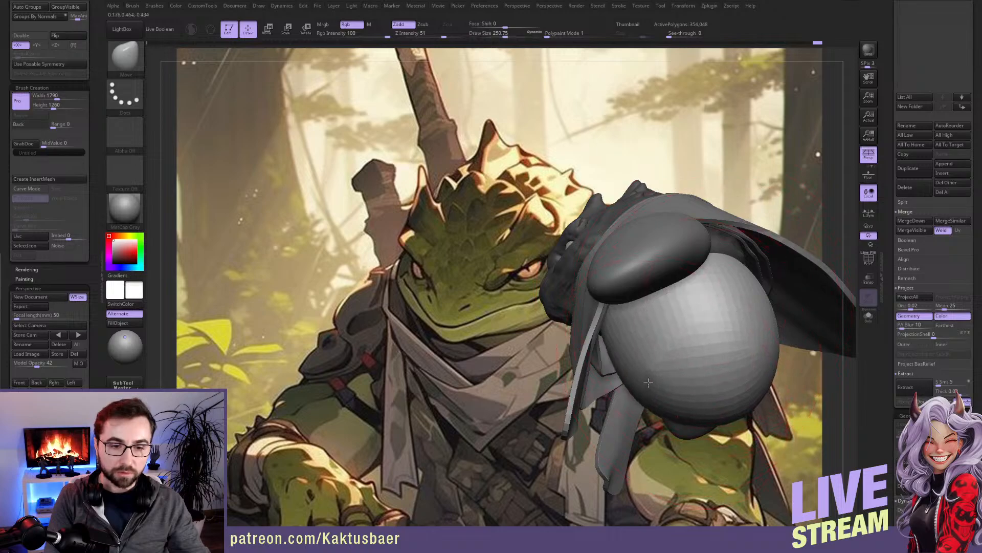
left_click_drag(696, 380, 698, 366)
Step: Refine the torso's fit beneath the scarf and shoulders with the Move brush at draw size about 172
right_click_drag(708, 322, 729, 240)
right_click_drag(726, 294, 723, 281)
key("s")
left_click_drag(723, 281, 742, 269)
right_click_drag(742, 269, 754, 278)
left_click_drag(772, 279, 775, 268)
mouse_move(767, 291)
right_mouse_down()
mouse_move(783, 281)
mouse_move(685, 334)
mouse_move(675, 323)
right_mouse_up()
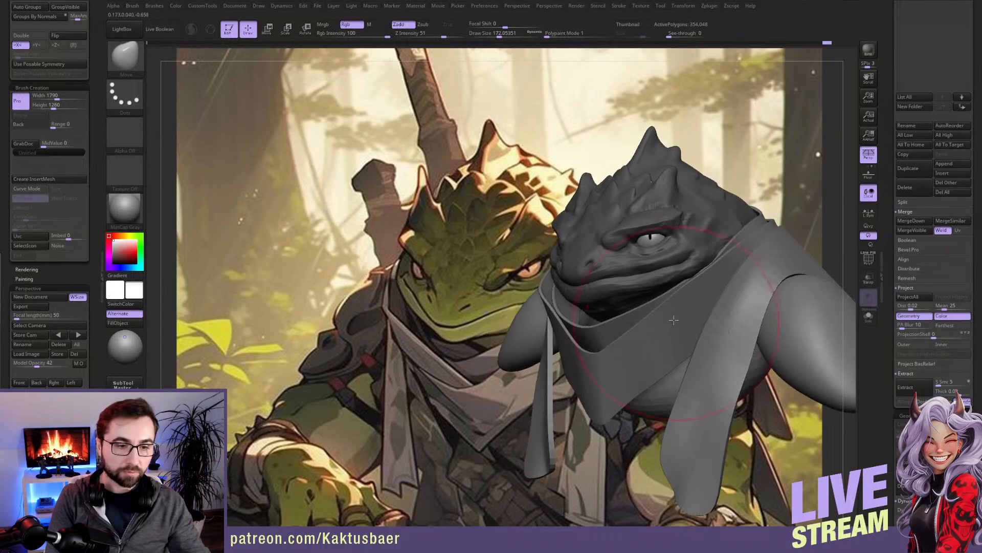
Step: Isolate the head from the torso sphere and split the hidden torso off as its own subtool
key("alt+s")
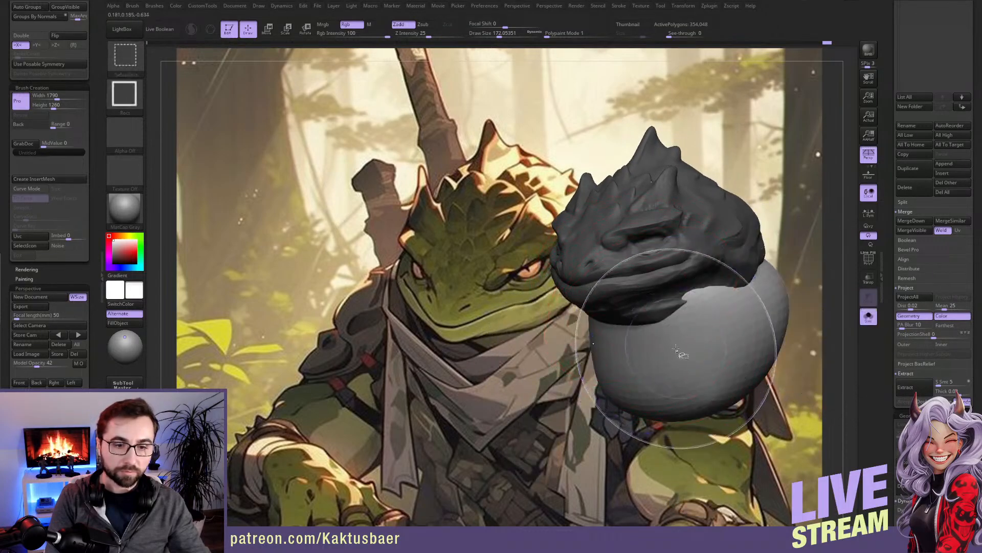
left_click(697, 358, "ctrl+shift")
left_click(706, 364, "ctrl+shift")
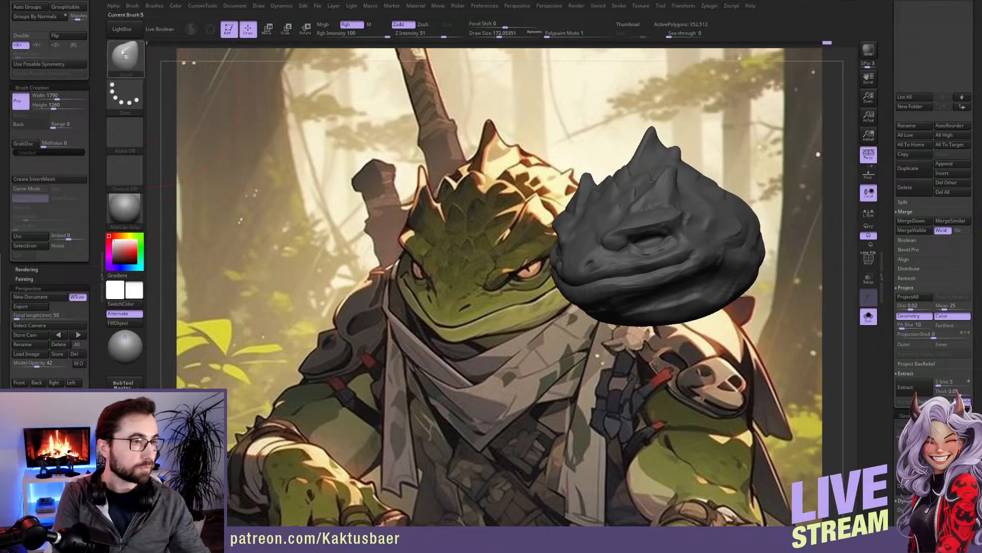
scroll(96, 121, "up", 10)
scroll(96, 121, "up", 8)
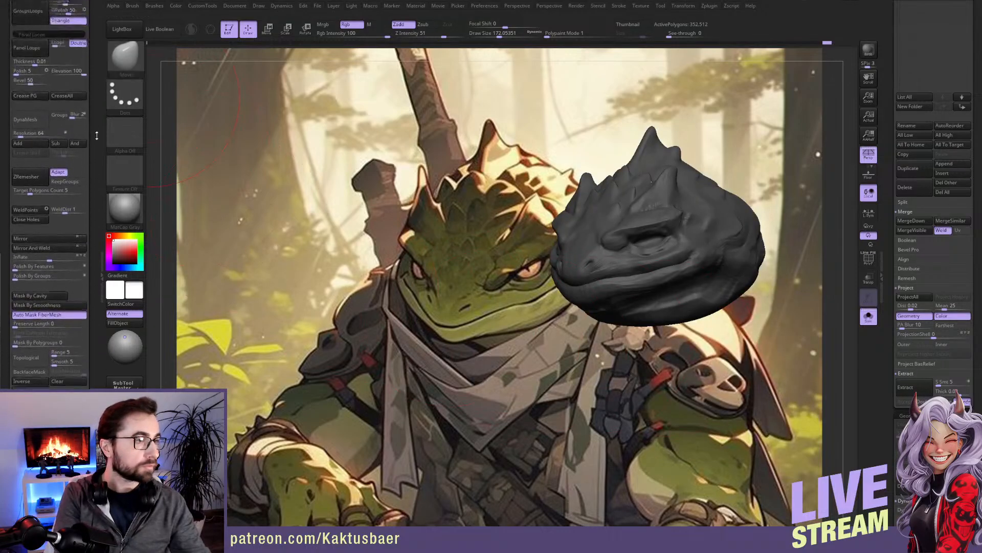
left_click(39, 74)
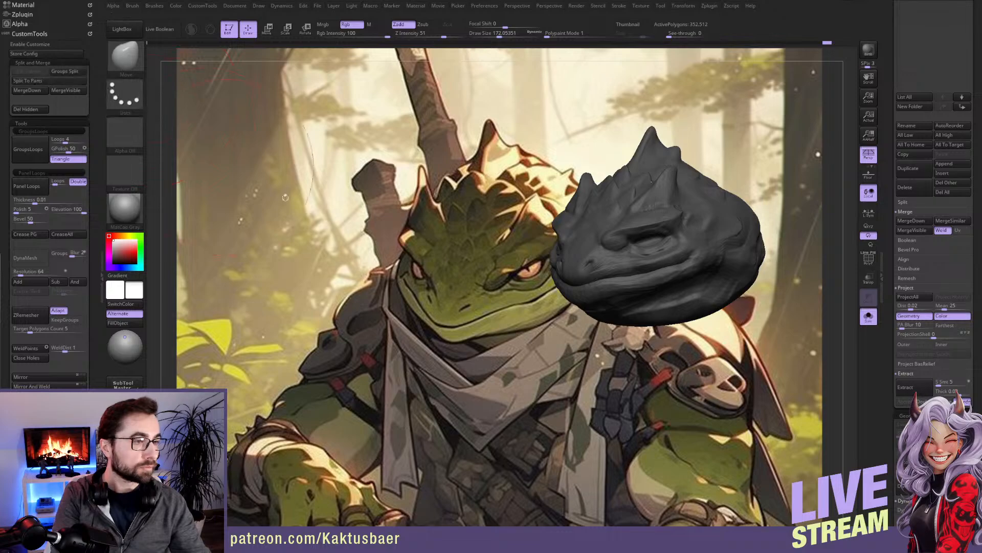
Step: Show all subtools and adjust the throat area below the jaw with the Move brush at draw size about 54
key("alt+s")
right_click_drag(646, 279, 640, 303, "ctrl")
key("bracketleft")
key("bracketleft")
key("bracketleft")
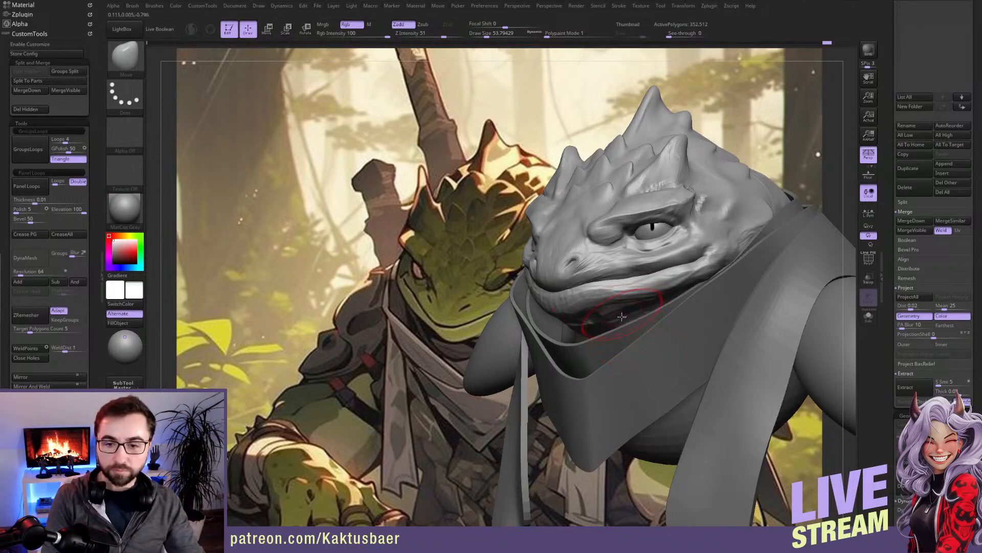
key("s")
left_click_drag(614, 317, 613, 317)
mouse_move(618, 314)
right_mouse_down()
mouse_move(611, 284)
mouse_move(597, 303)
right_mouse_up()
Step: Build up the surface under the lower lip with the ClayBuildup brush at draw size about 31
key("b")
key("c")
key("b")
key("s")
left_click_drag(604, 303, 601, 302)
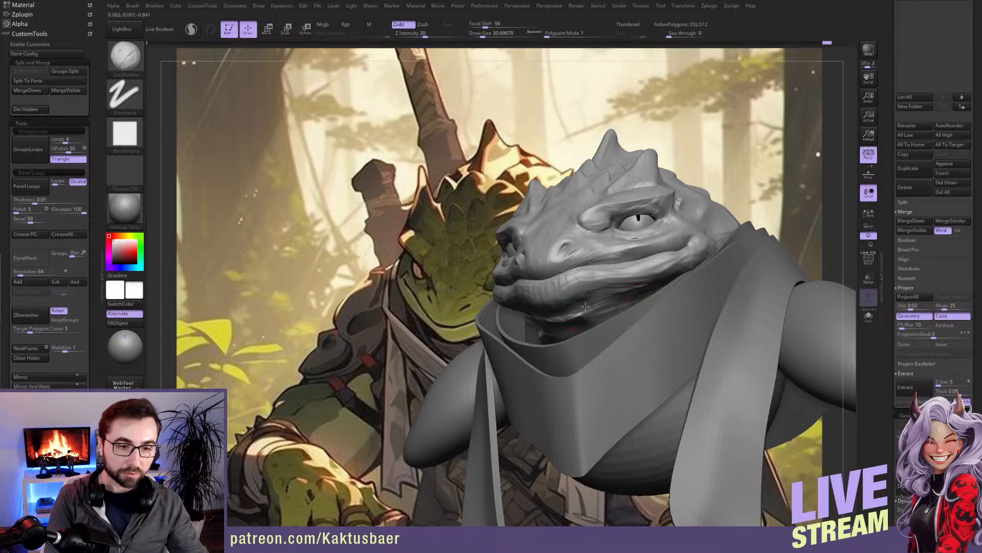
Step: Try to build up the upper lip around the nostrils with the ClayBuildup brush at draw size about 14 to 18
mouse_move(618, 294)
right_mouse_down()
mouse_move(612, 302)
mouse_move(665, 311)
mouse_move(680, 302)
right_mouse_up()
key("s")
left_click_drag(652, 274, 650, 274)
right_click_drag(651, 272, 690, 300)
left_click_drag(686, 301, 662, 306)
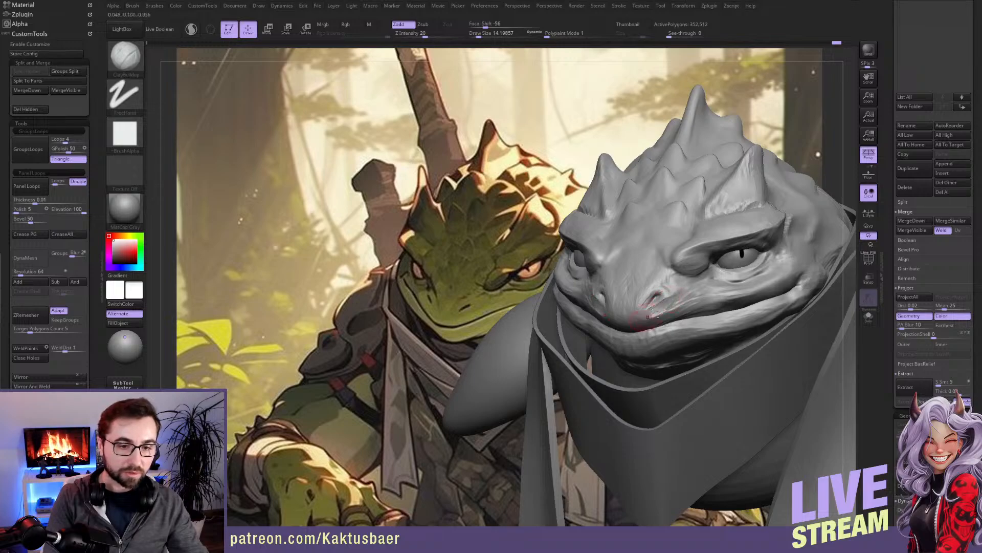
mouse_move(656, 310)
left_mouse_down()
mouse_move(688, 301)
mouse_move(640, 315)
left_mouse_up()
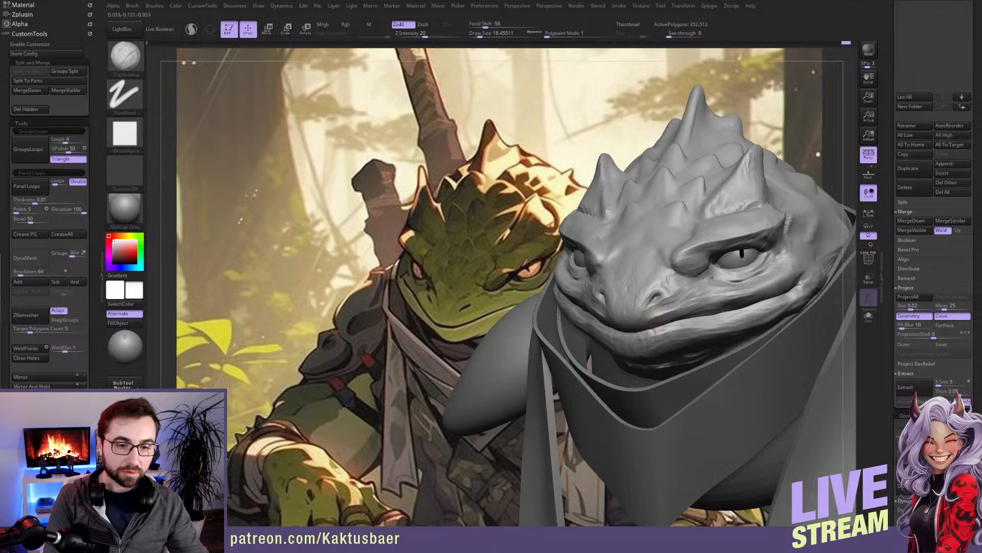
left_click_drag(709, 306, 729, 307)
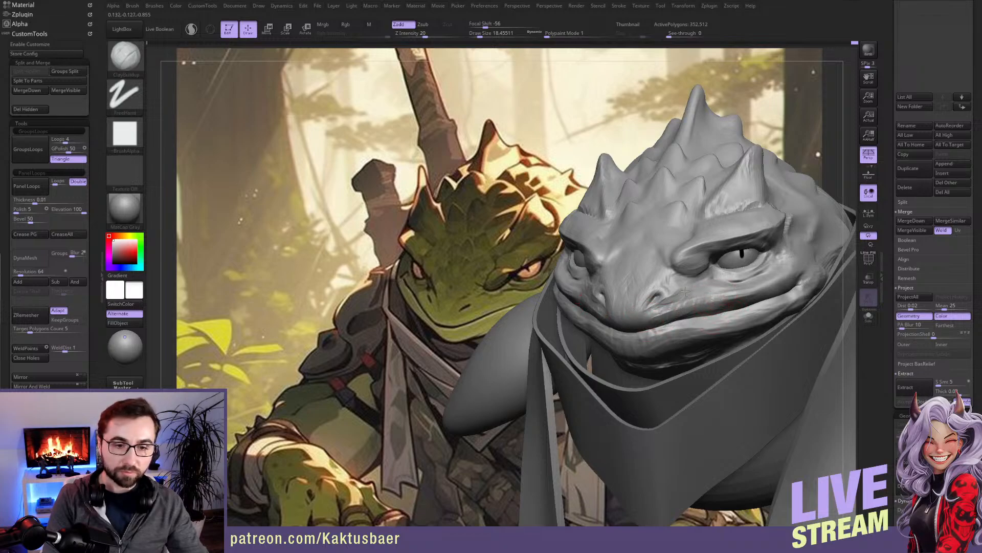
key("ctrl+z")
key("ctrl+z")
key("ctrl+z")
key("ctrl+z")
Step: Reconstruct the head's lower subdivision levels and set the SDiv level to 3
left_click_drag(659, 279, 665, 281)
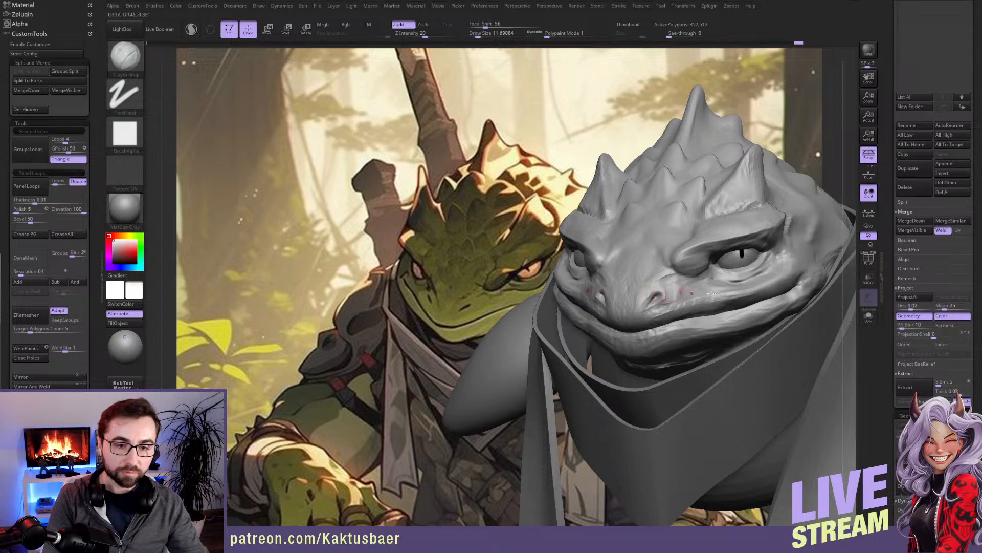
scroll(888, 335, "down", 4)
left_click(918, 354)
left_click(918, 354)
left_click_drag(911, 329, 930, 328)
Step: Sculpt small raised forms around the nostrils with the ClayBuildup brush at draw size about 7 to 8
mouse_move(681, 289)
right_mouse_down("ctrl")
mouse_move(675, 301)
mouse_move(704, 307)
right_mouse_up("ctrl")
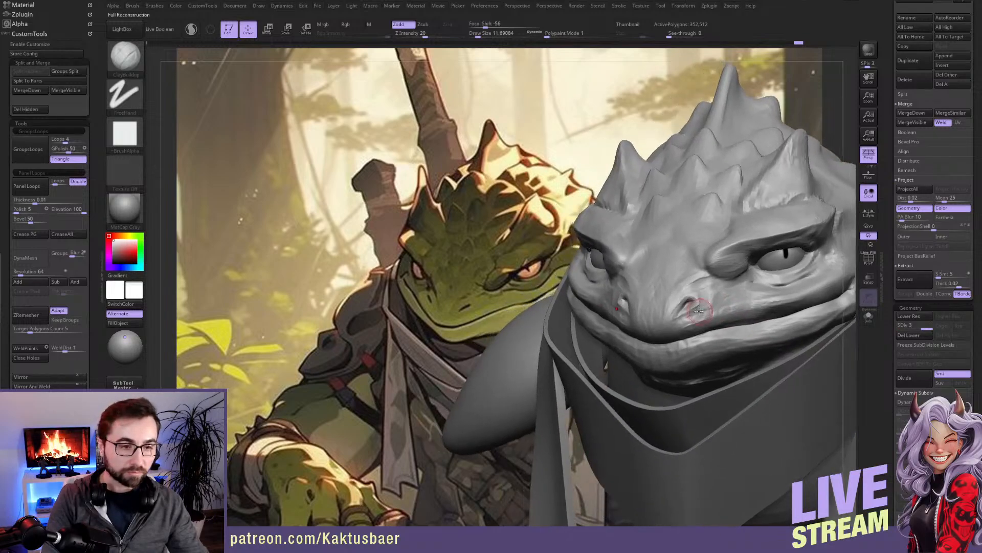
key("s")
left_click_drag(698, 307, 700, 296)
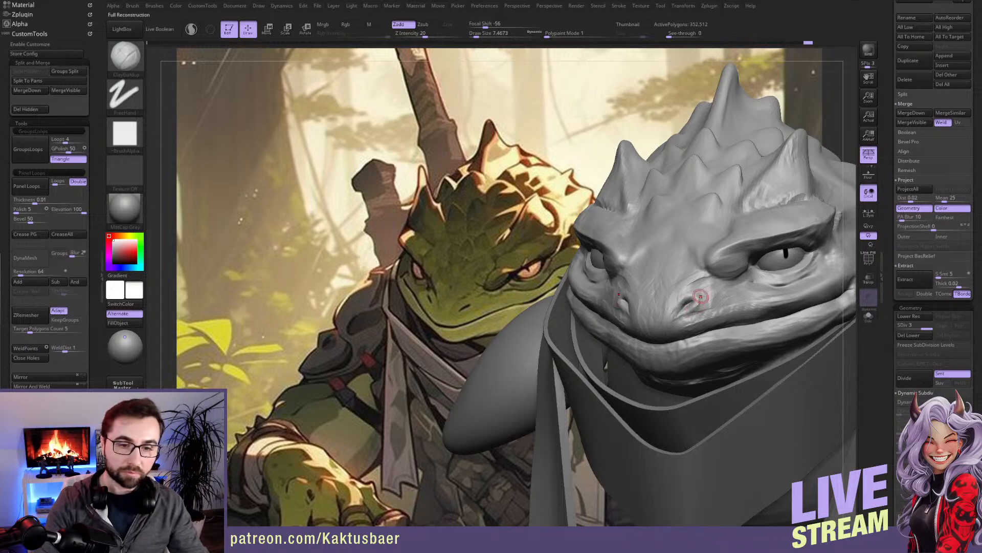
right_click_drag(712, 310, 712, 268)
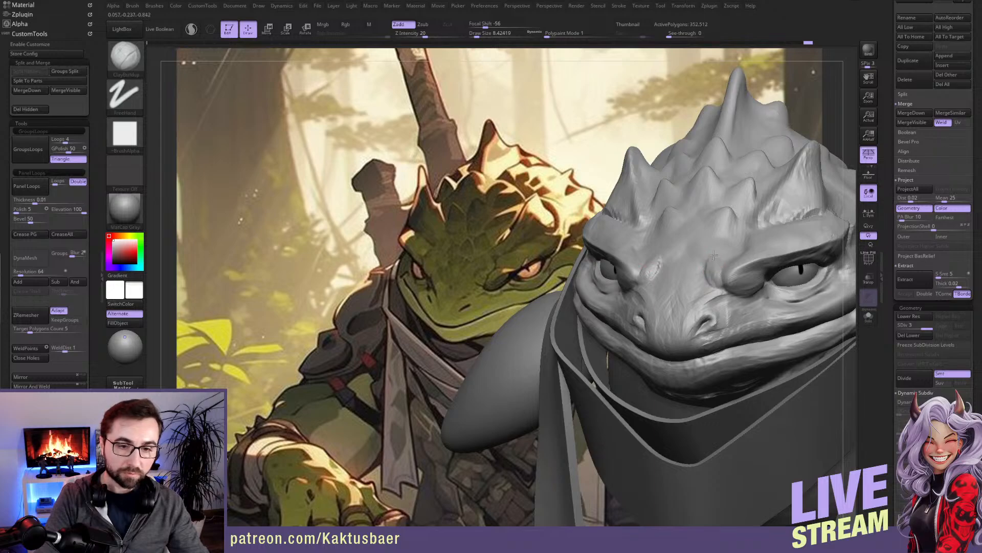
Step: Build up the bridge of the snout toward the inner brows with the ClayBuildup brush at draw size about 16
right_click_drag(705, 267, 701, 268)
key("s")
left_click_drag(697, 292, 699, 292)
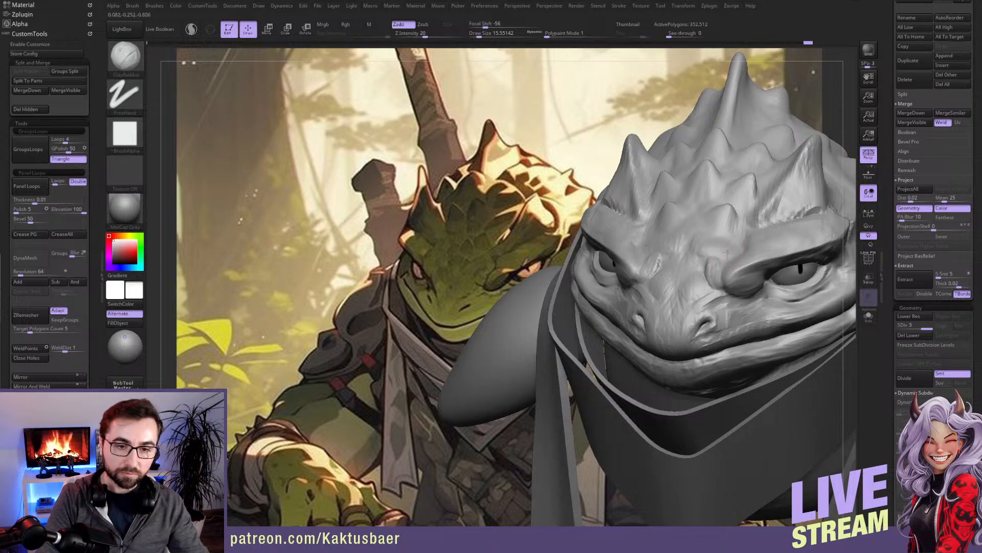
left_click_drag(715, 241, 723, 252)
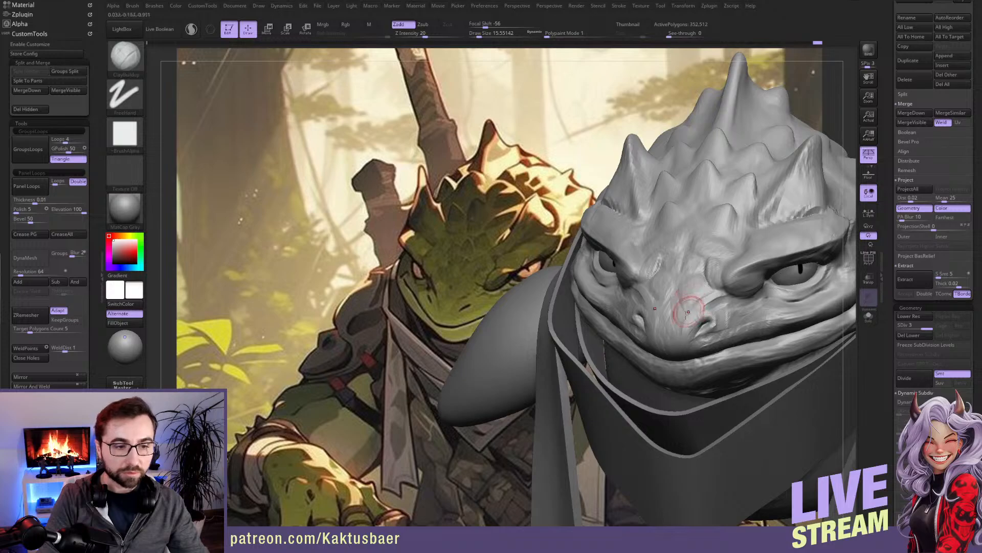
Step: Add fine wrinkles and bumps around the nostrils and snout with the ClayBuildup brush at draw sizes of about 8 to 12
key("s")
left_click(723, 297)
left_click_drag(720, 294, 714, 302)
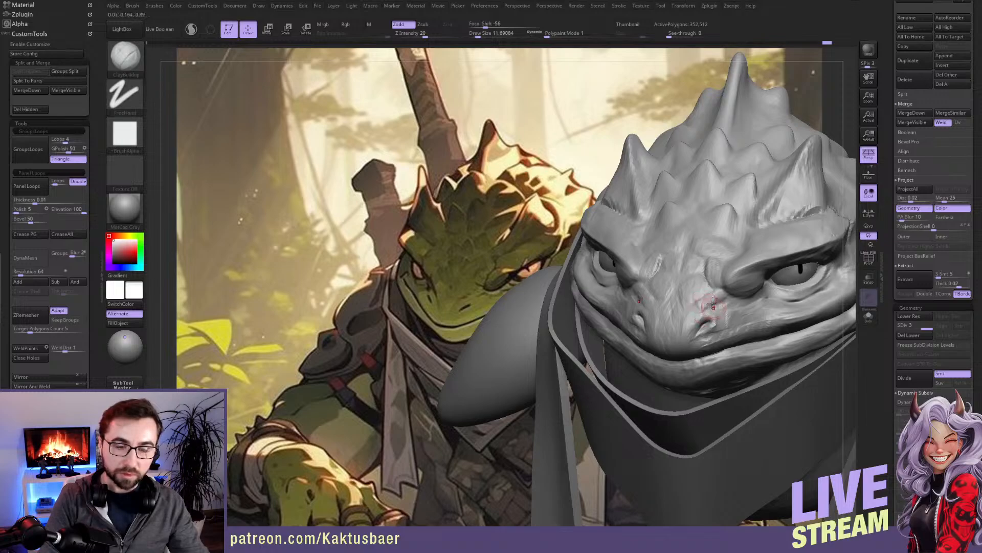
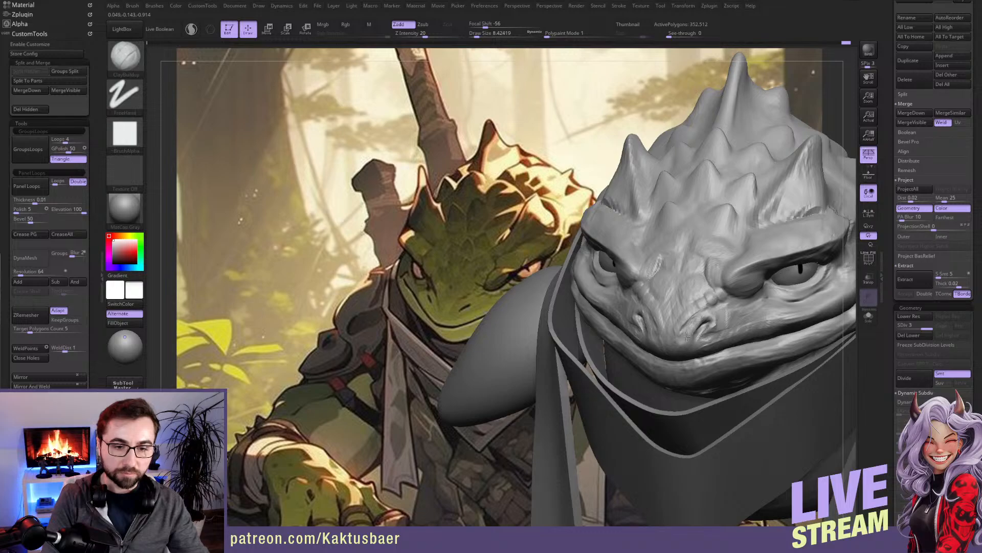
key("]")
key("[")
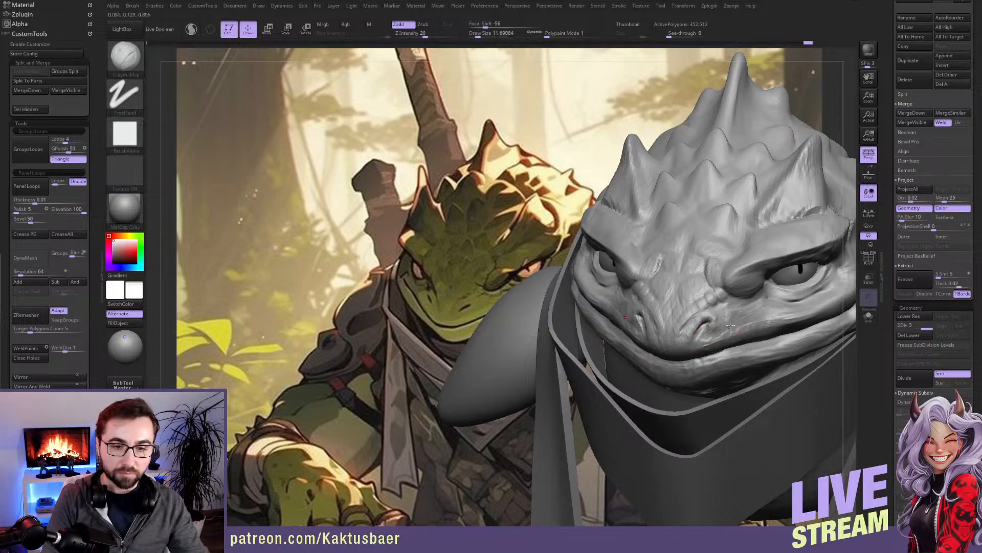
key("[")
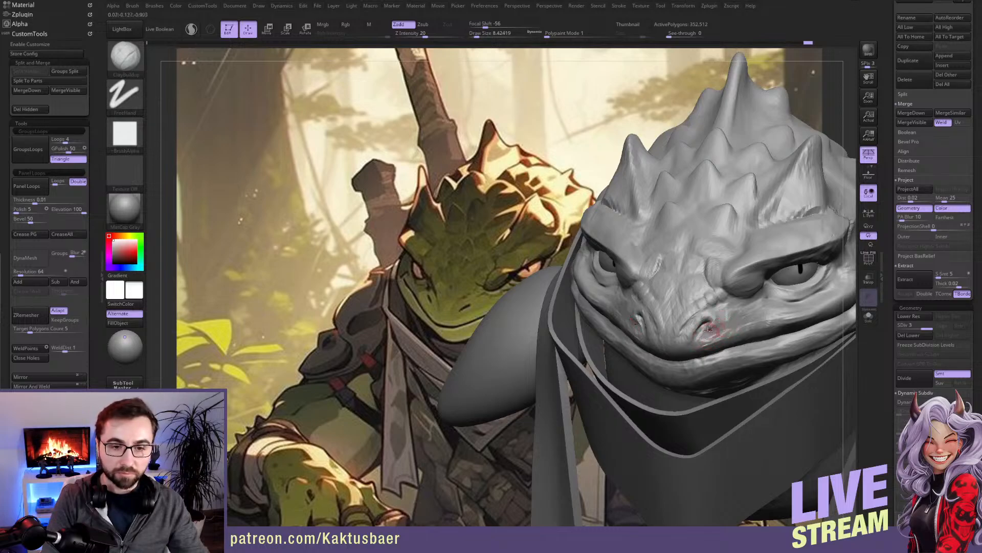
key("]")
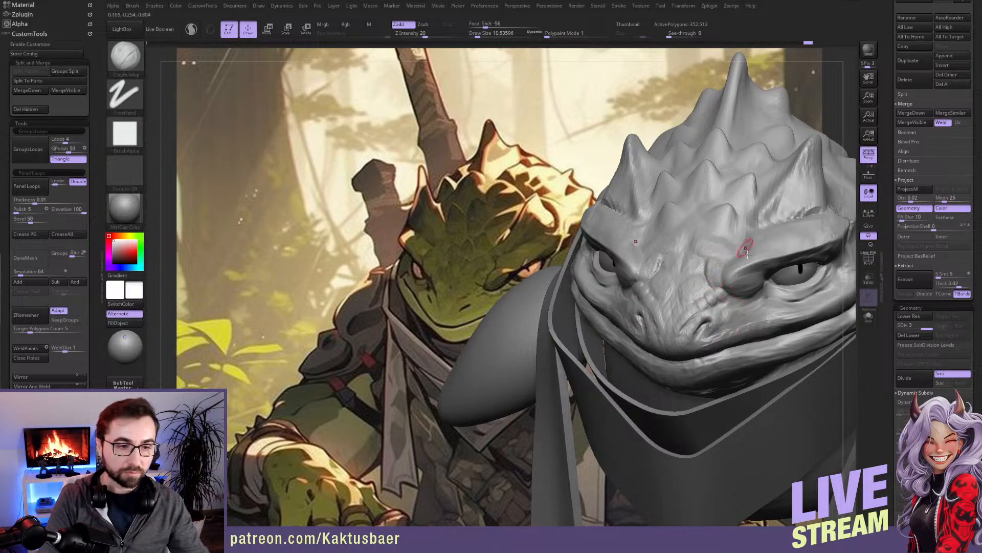
Step: Carve creases between the inner brow and the snout with the DamStandard brush at intensity 33
key("b")
key("d")
key("s")
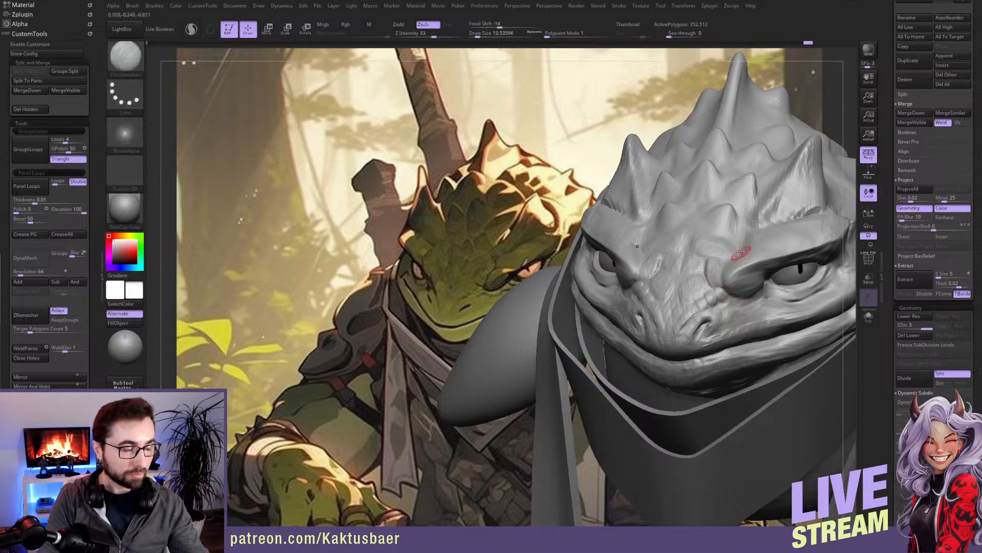
right_click_drag(741, 253, 735, 258)
left_click_drag(735, 258, 729, 266)
mouse_move(735, 275)
right_mouse_down()
mouse_move(756, 274)
mouse_move(740, 305)
mouse_move(738, 253)
right_mouse_up()
left_click_drag(724, 265, 720, 285)
right_click_drag(732, 303, 707, 273)
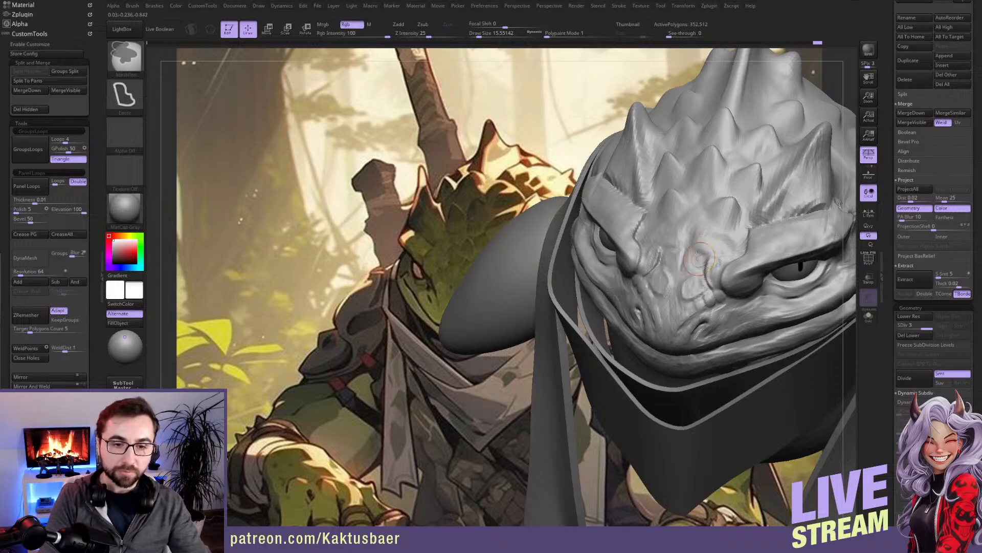
Step: Cut scale-like grooves across the bridge between the eyes with the DamStandard brush at draw size about 16
left_click_drag(693, 243, 703, 249)
key("ctrl+z")
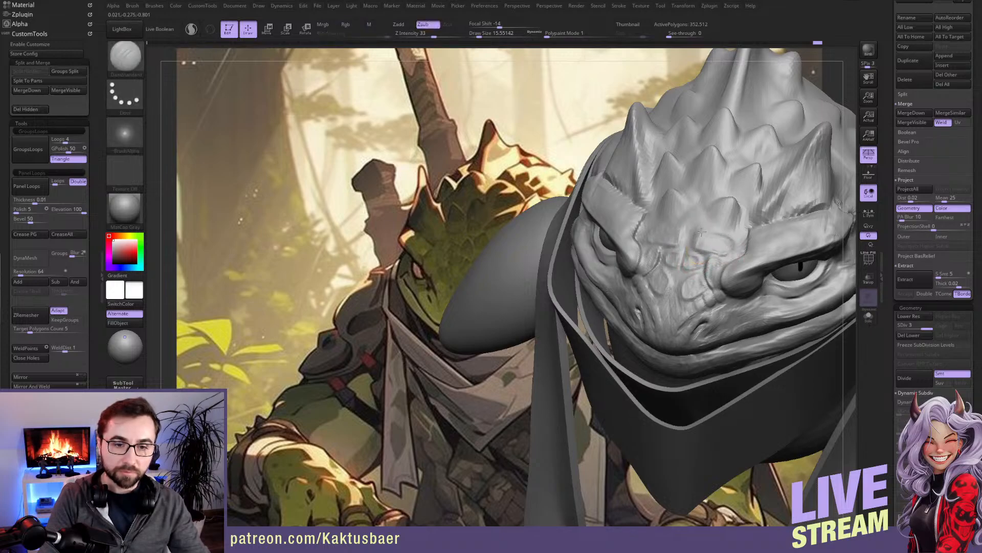
right_click_drag(708, 279, 712, 240)
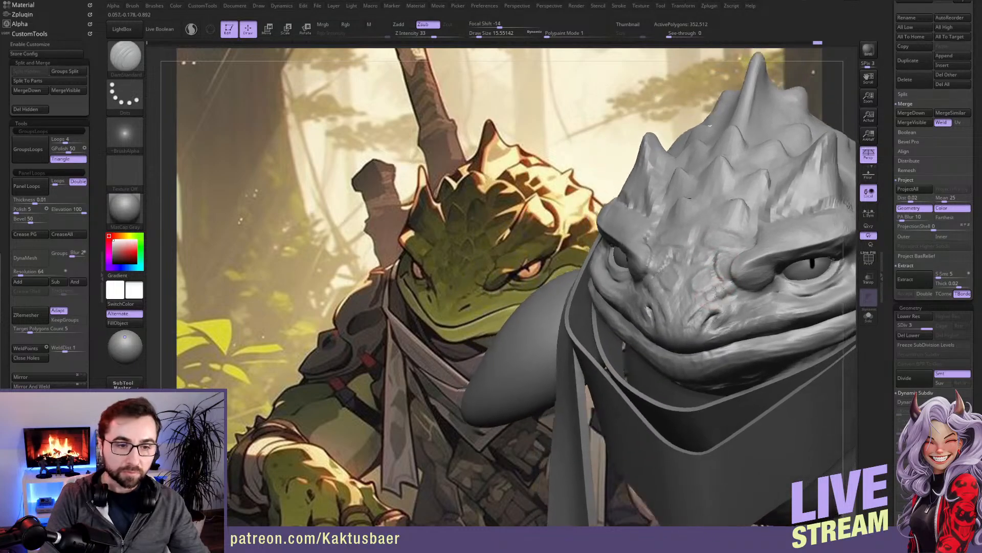
right_click_drag(717, 291, 724, 293)
Step: Build up the skin around the nostrils and upper lip with the ClayBuildup brush at draw size about 16
key("b")
key("c")
key("b")
key("bracketleft")
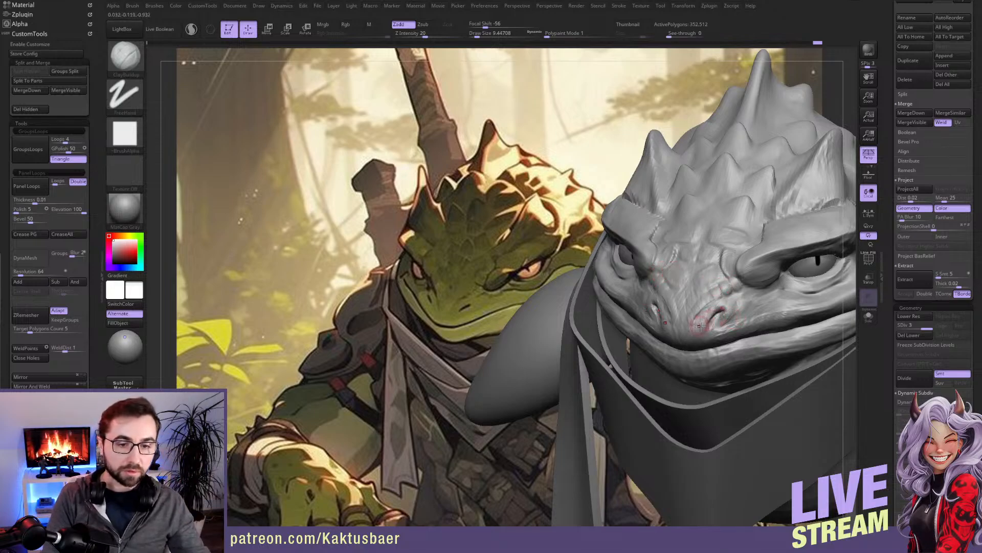
key("]")
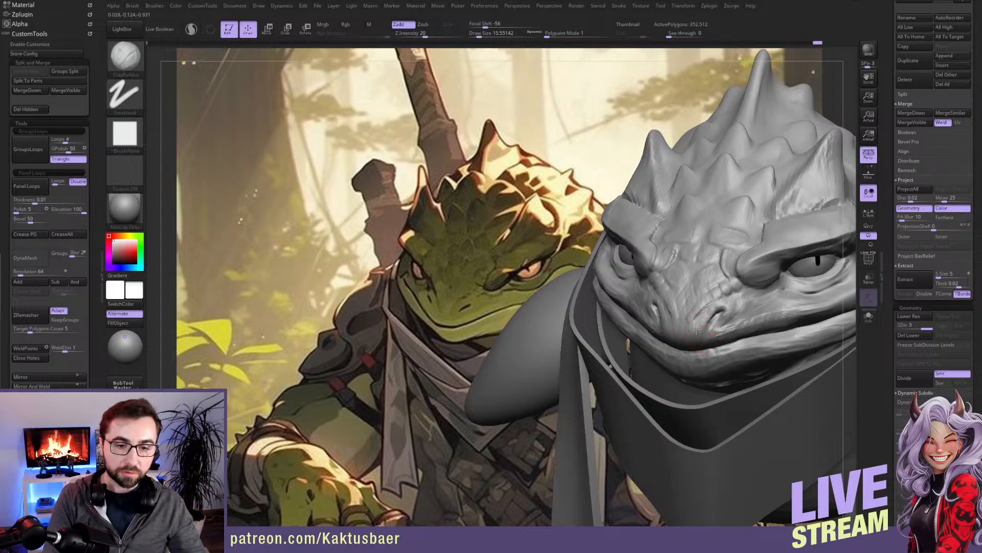
right_click_drag(685, 335, 714, 346)
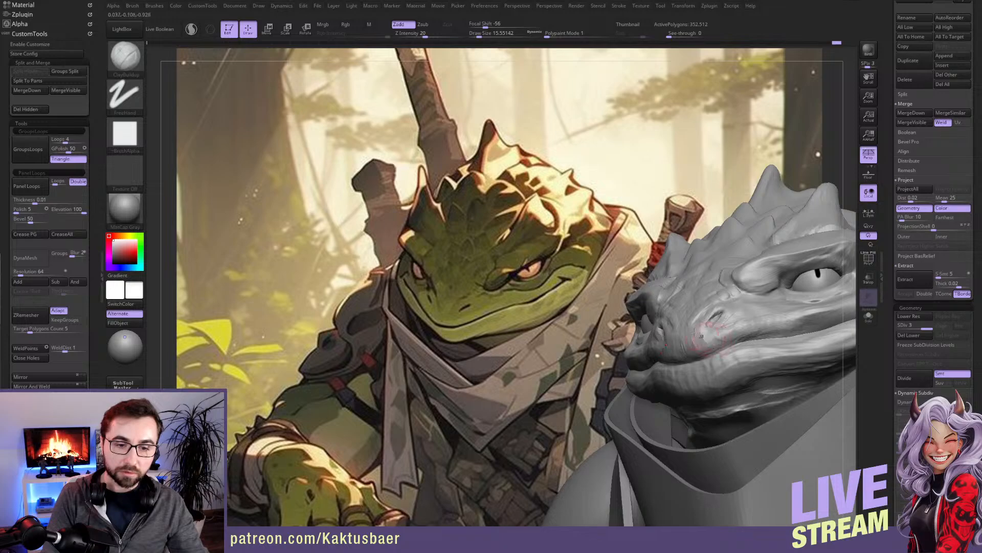
mouse_move(702, 344)
right_mouse_down()
mouse_move(753, 340)
mouse_move(729, 348)
mouse_move(684, 336)
right_mouse_up()
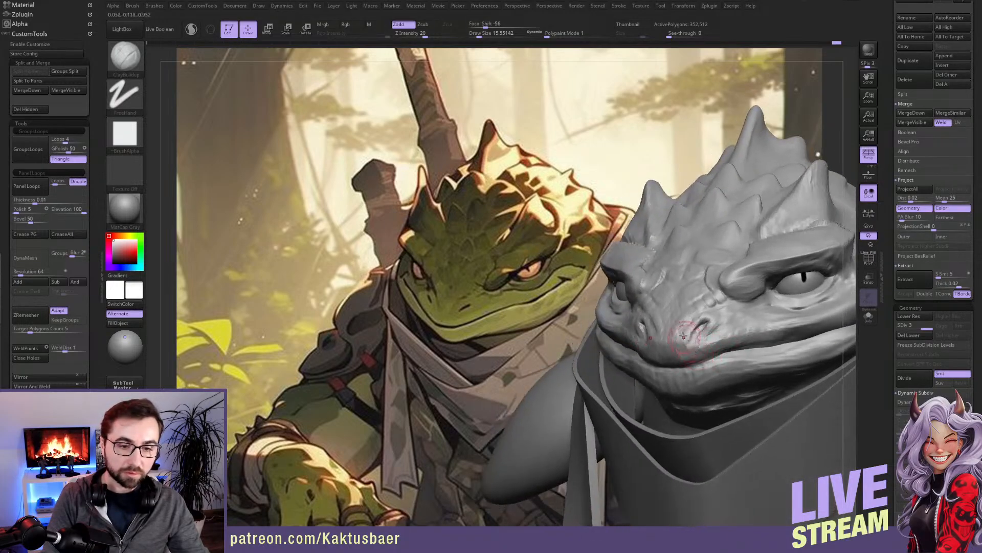
left_click_drag(677, 336, 673, 346)
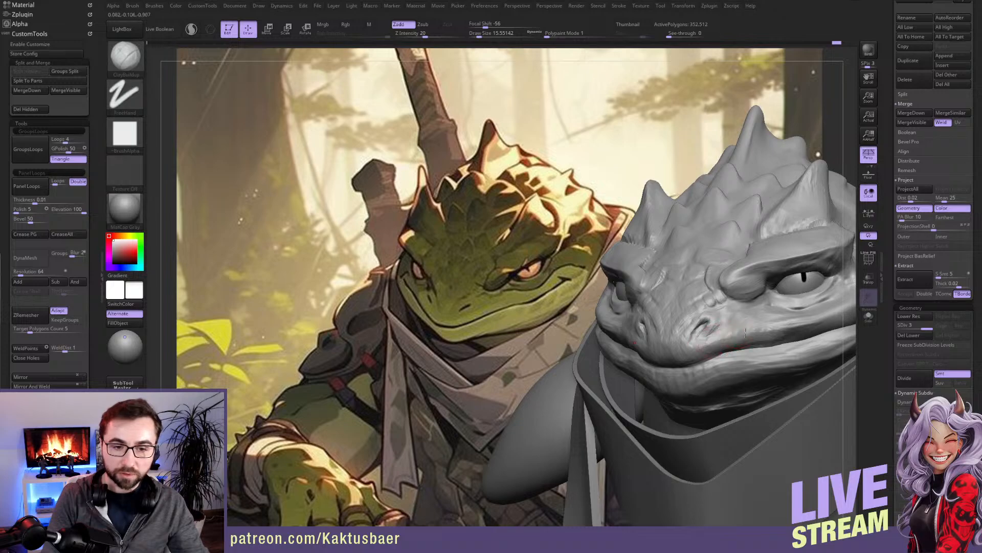
Step: Add small bumps on the cheek between the nostril and the eye with the ClayBuildup brush at draw size about 9
mouse_move(756, 323)
right_mouse_down()
mouse_move(739, 327)
mouse_move(732, 314)
right_mouse_up()
key("s")
left_click_drag(731, 313, 726, 314)
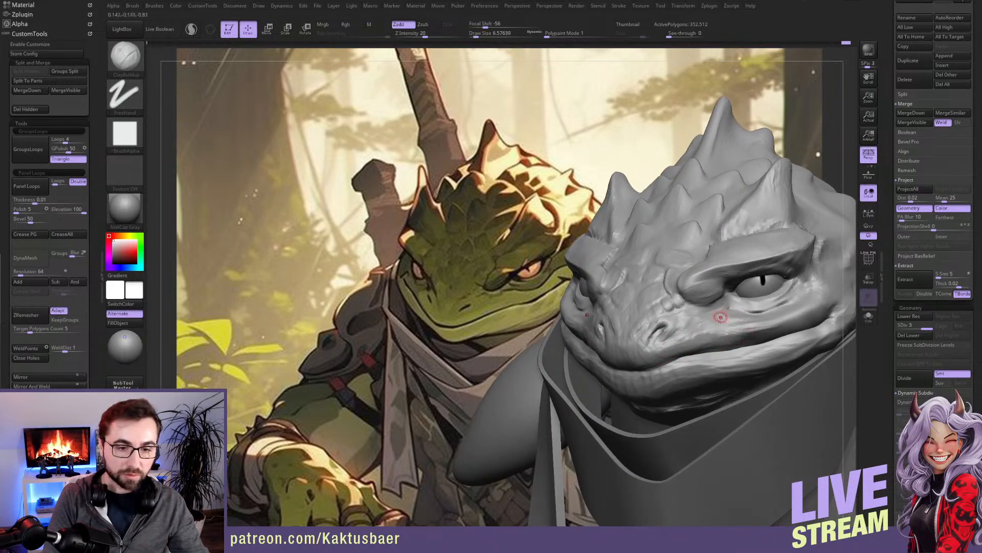
Step: Carve creases around the inner eye corner and beneath the inner brow with the DamStandard brush at draw size about 9
key("b")
key("d")
key("s")
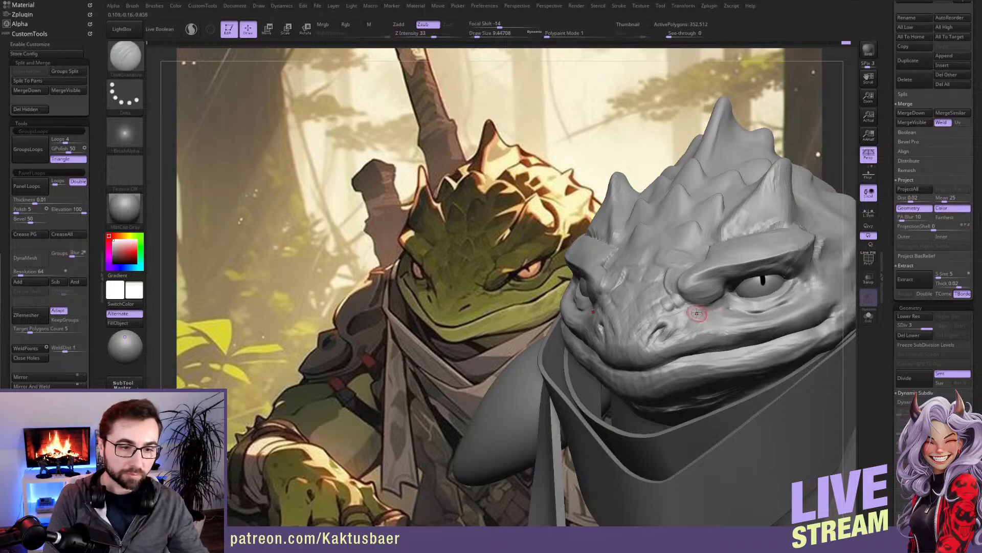
mouse_move(691, 309)
right_mouse_down()
mouse_move(688, 322)
mouse_move(696, 302)
right_mouse_up()
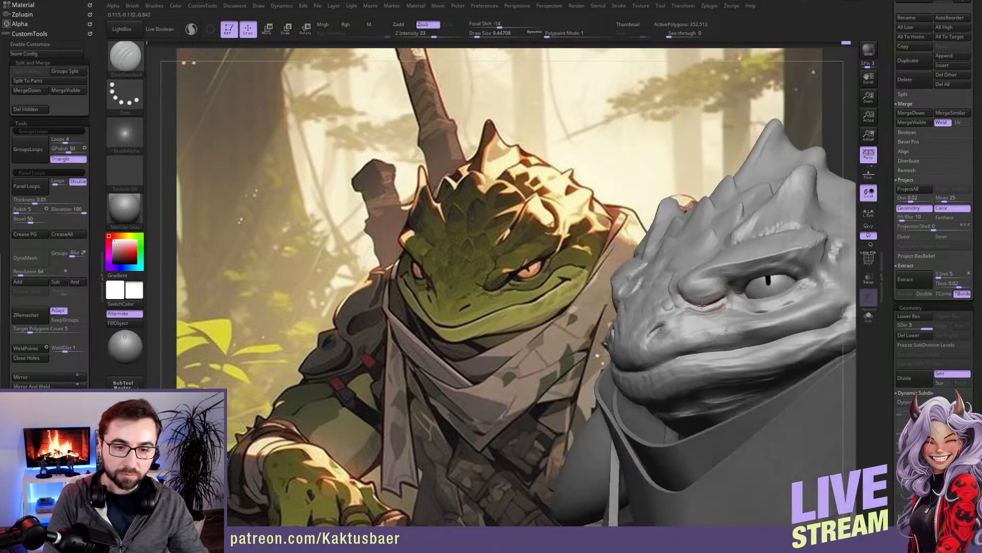
right_click_drag(707, 298, 713, 290)
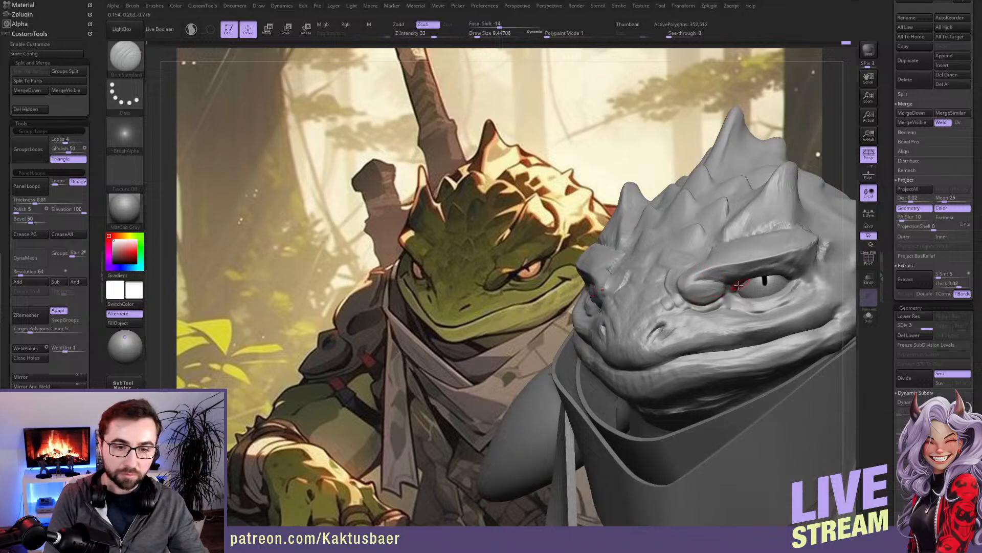
right_click_drag(728, 290, 646, 306)
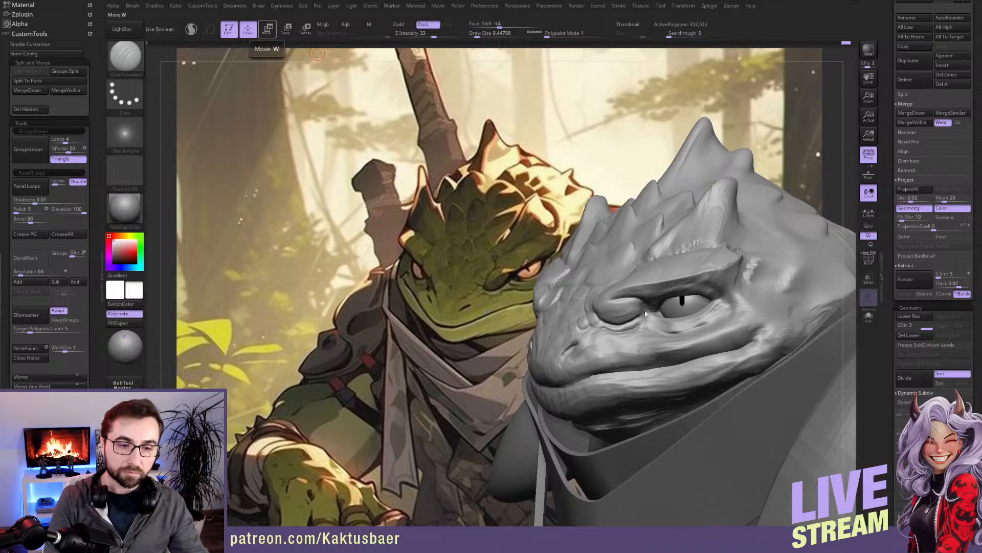
mouse_move(640, 307)
right_mouse_down()
mouse_move(636, 327)
mouse_move(619, 301)
right_mouse_up()
key("ctrl")
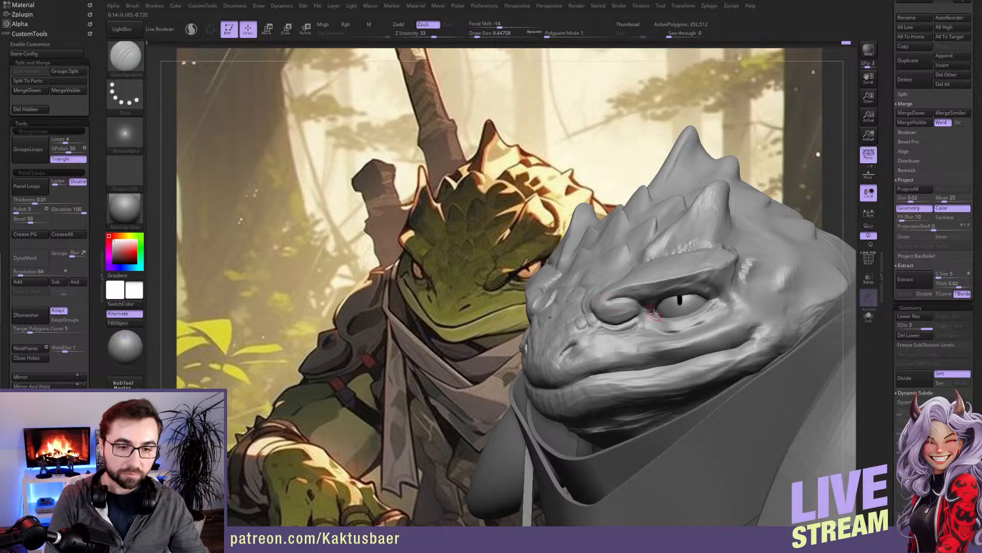
mouse_move(635, 313)
right_mouse_down()
mouse_move(646, 316)
mouse_move(628, 303)
right_mouse_up()
Step: Build up folds above the eye and around its outer corner with the ClayBuildup brush at draw sizes of about 9 to 13
key("b")
key("c")
key("b")
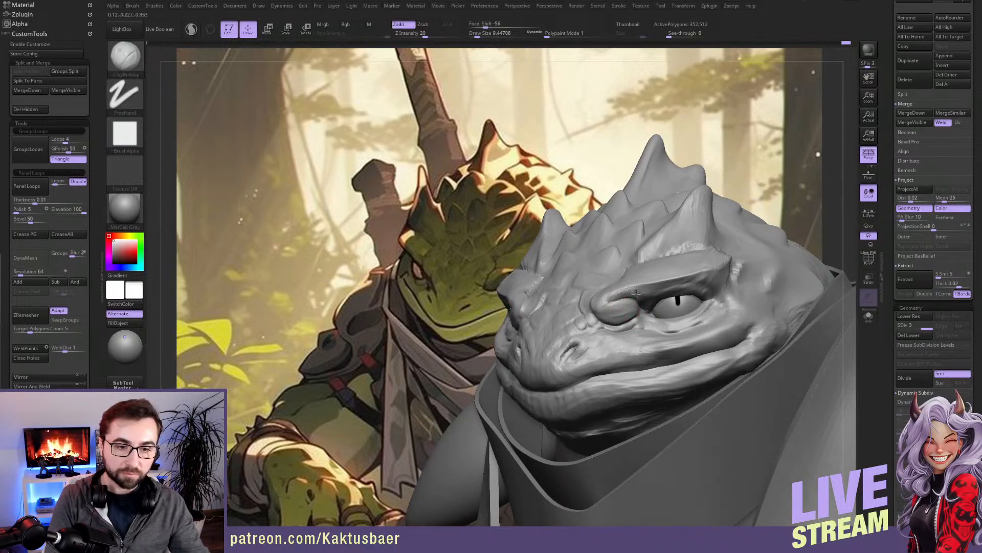
mouse_move(655, 292)
right_mouse_down()
mouse_move(686, 286)
mouse_move(665, 281)
right_mouse_up()
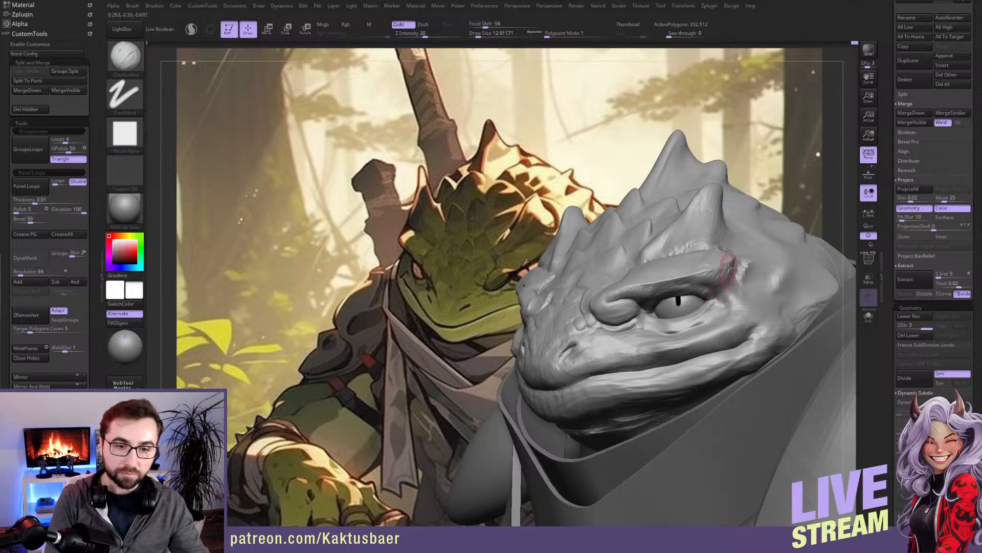
right_click_drag(716, 299, 708, 297)
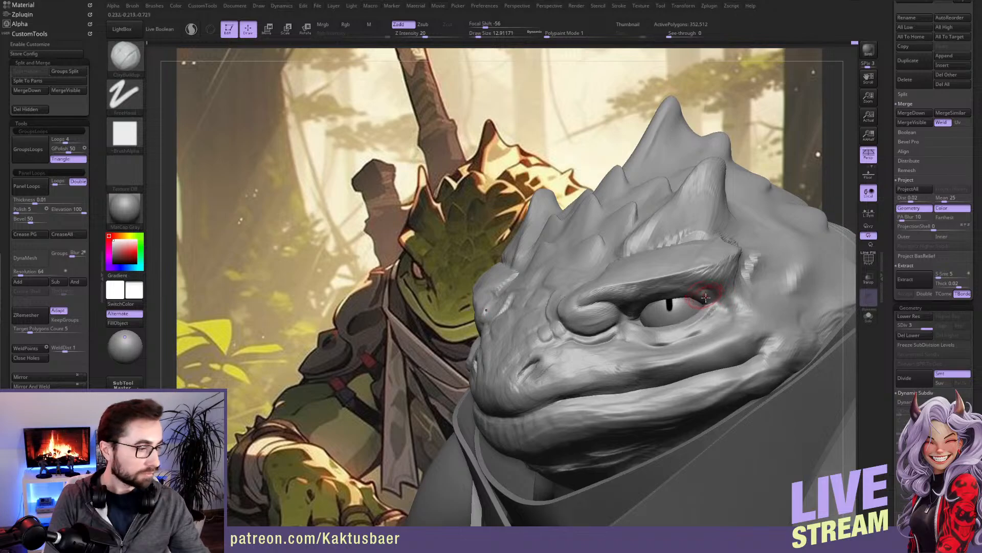
key("2")
key("3")
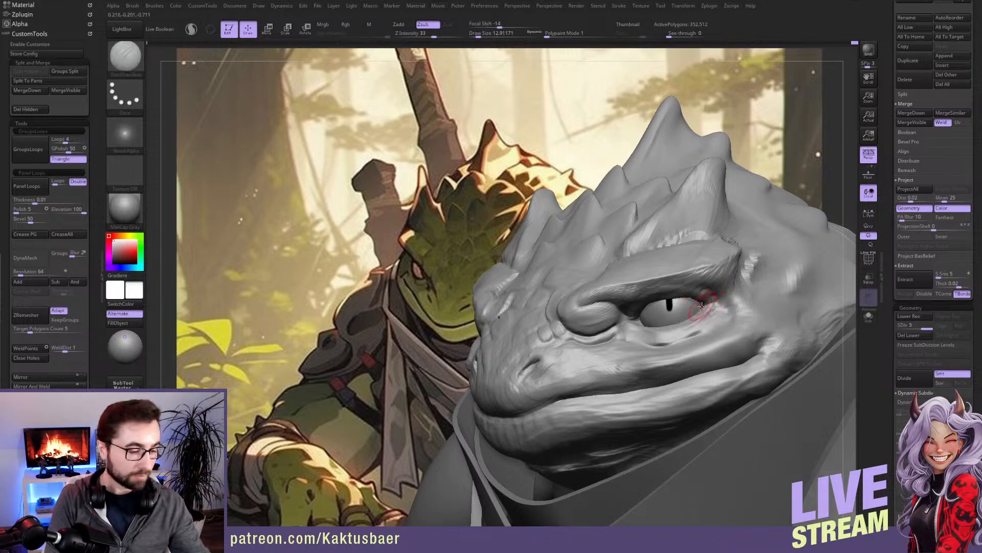
key("1")
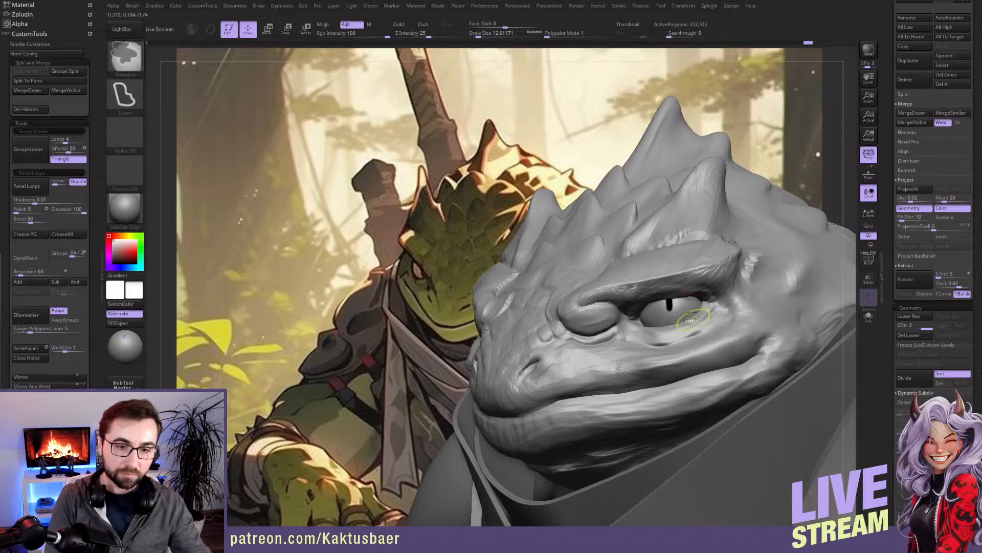
Step: Isolate the eye sphere subtool and convert it to DynaMesh at resolution 128, freezing its subdivision levels
left_click(694, 304, "alt")
scroll(892, 225, "up", 4)
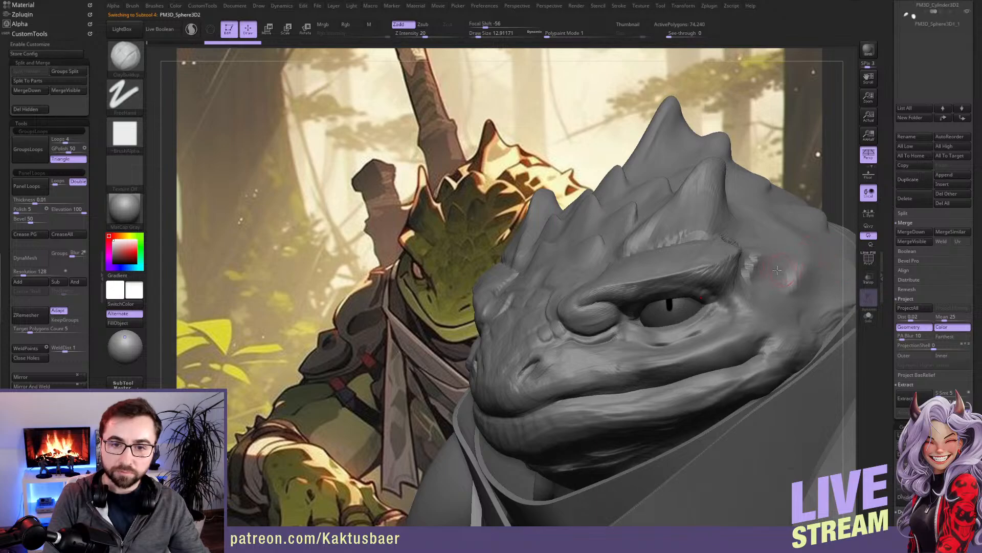
left_click(868, 316)
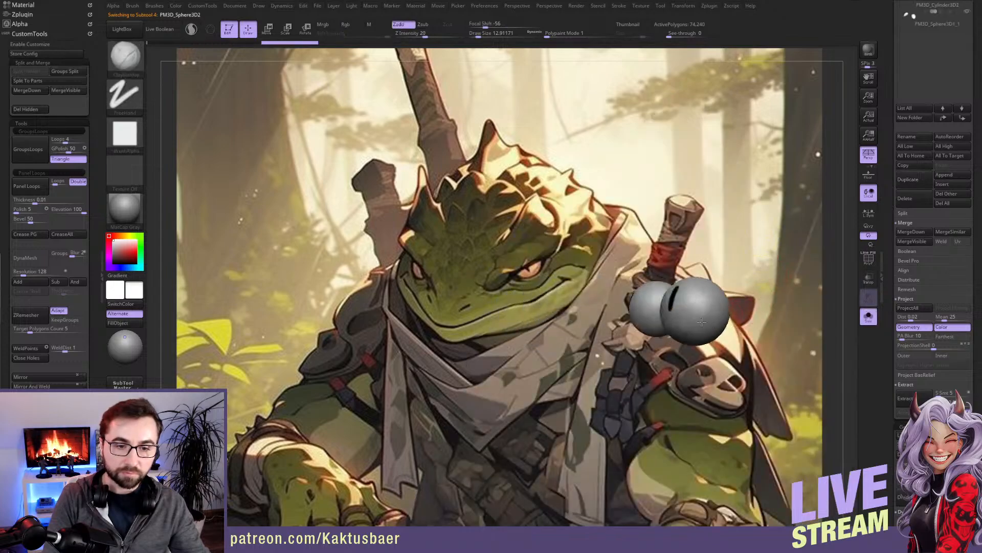
left_click(25, 257)
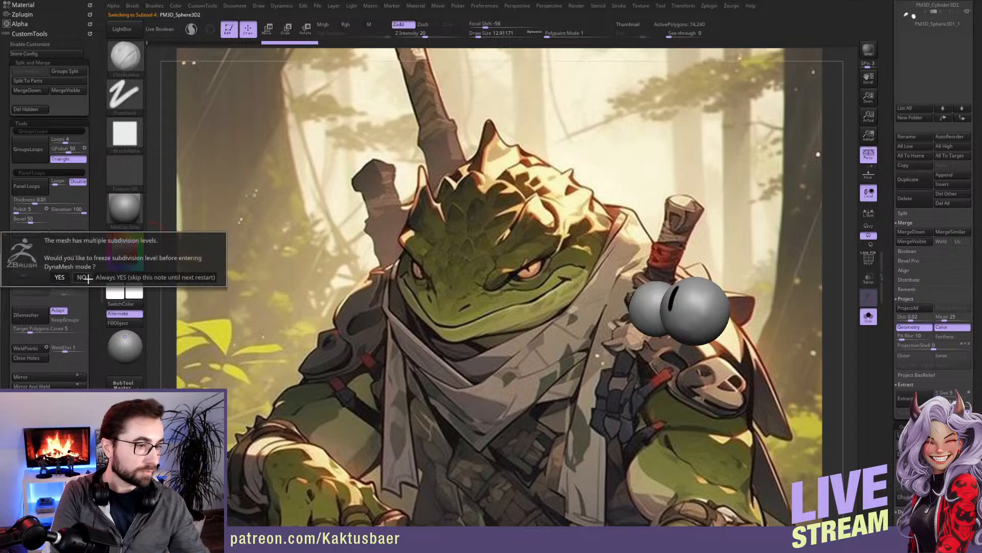
left_click(59, 277)
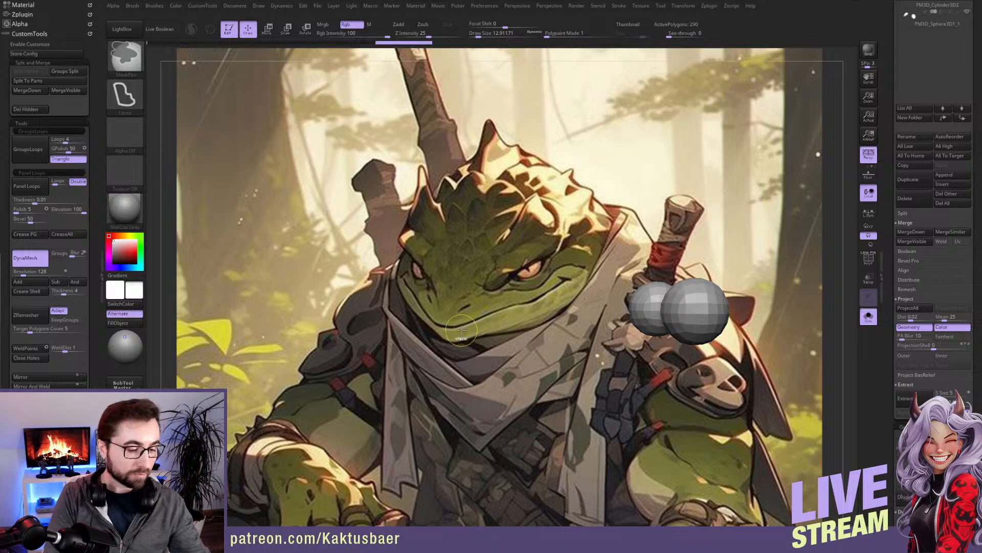
Step: Turn perspective off, cut away the lower half of the isolated eye sphere, and show the full model again
left_click(870, 156)
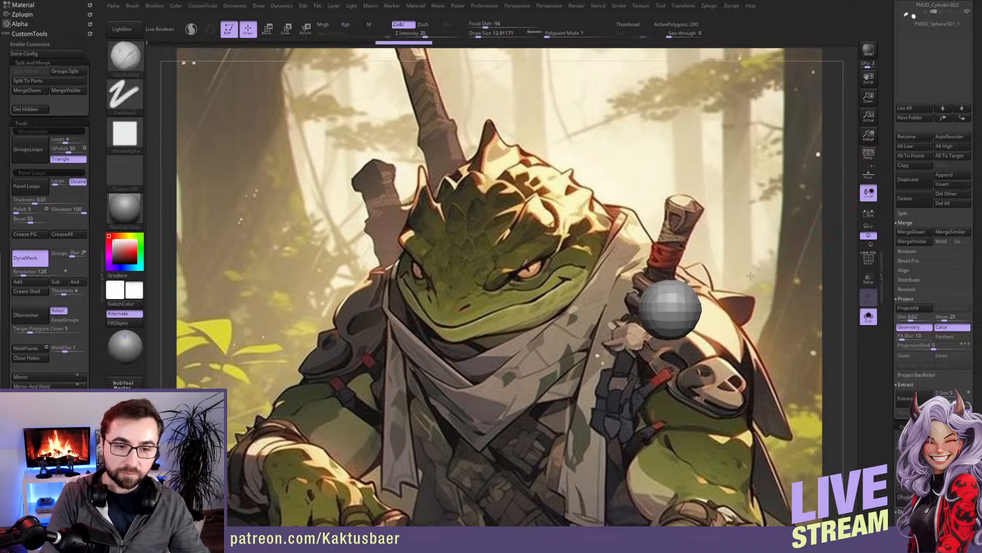
key("b")
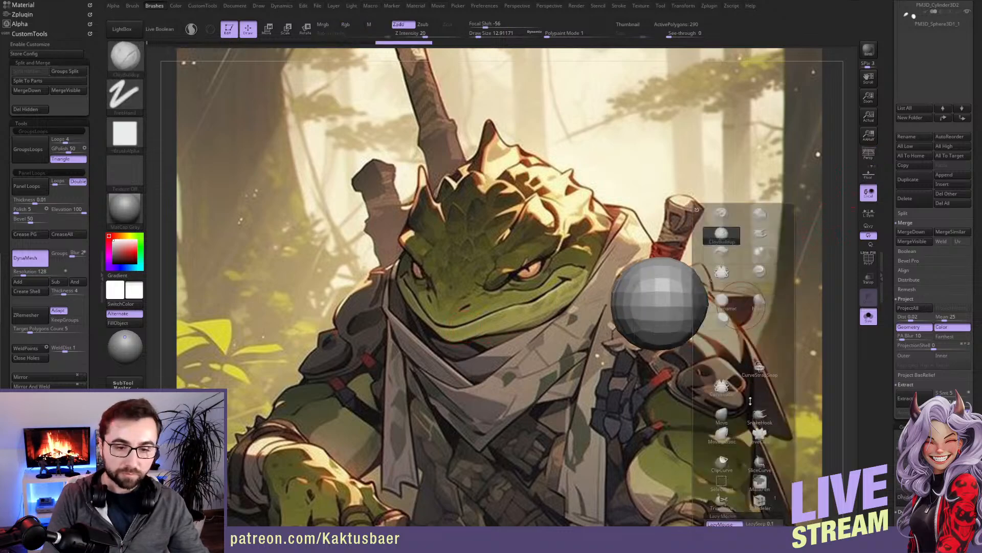
left_click(722, 501)
left_click(748, 520)
mouse_move(760, 317)
left_mouse_down("ctrl+shift")
mouse_move(584, 317)
mouse_move(563, 299)
left_mouse_up("ctrl+shift")
key("alt+s")
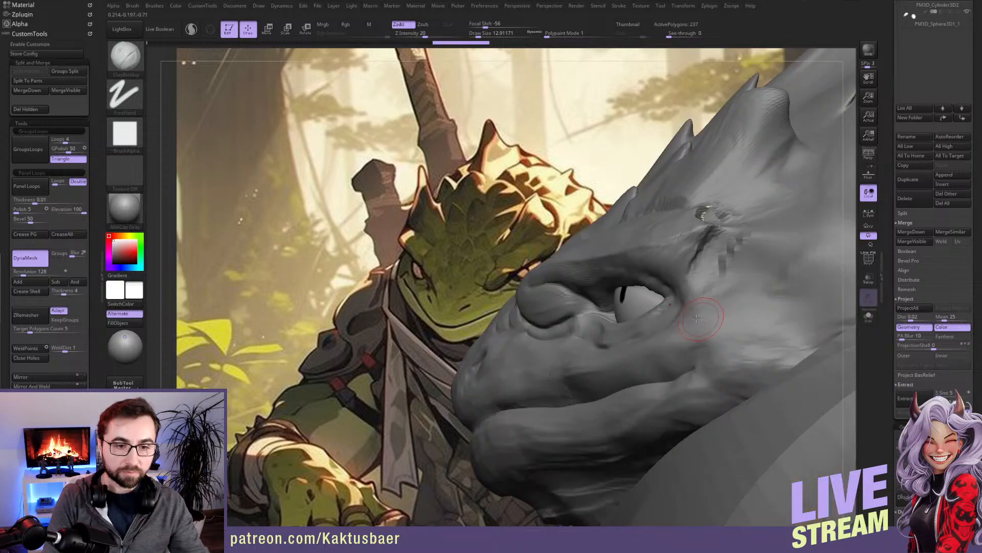
key("alt+s")
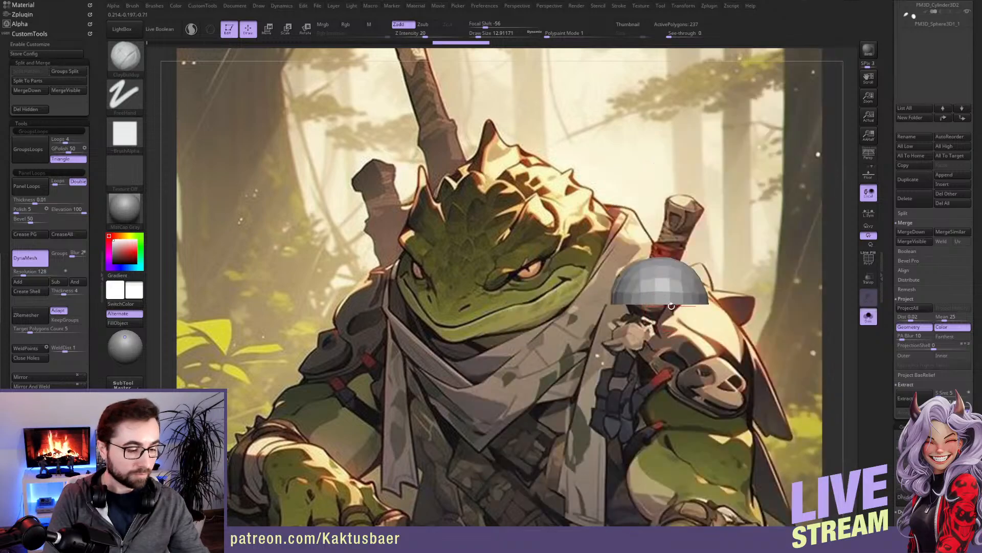
key("alt+s")
left_click_drag(231, 274, 345, 286)
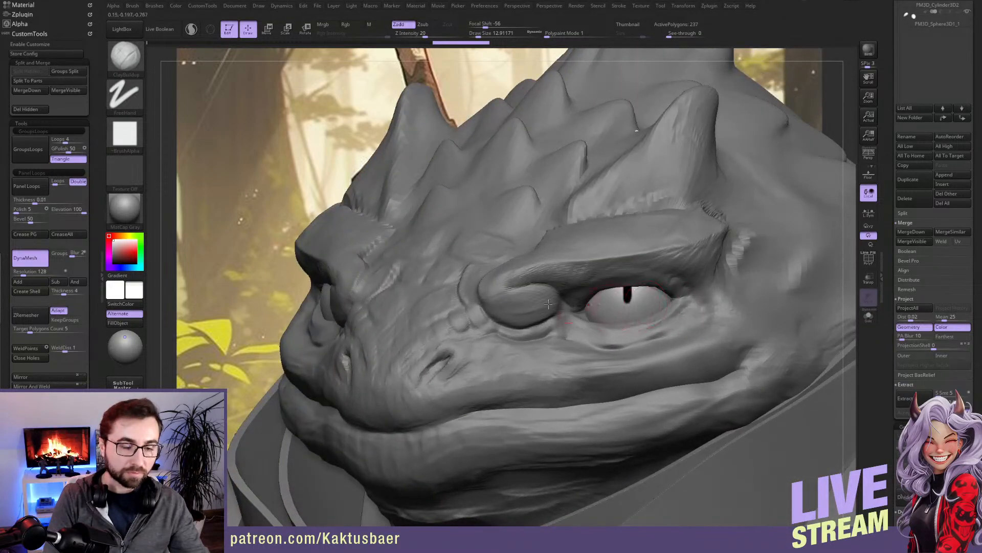
Step: Mirror and inflate the half-sphere over both eyeballs, and rotate it upward to form an upper eyelid
left_click(54, 386)
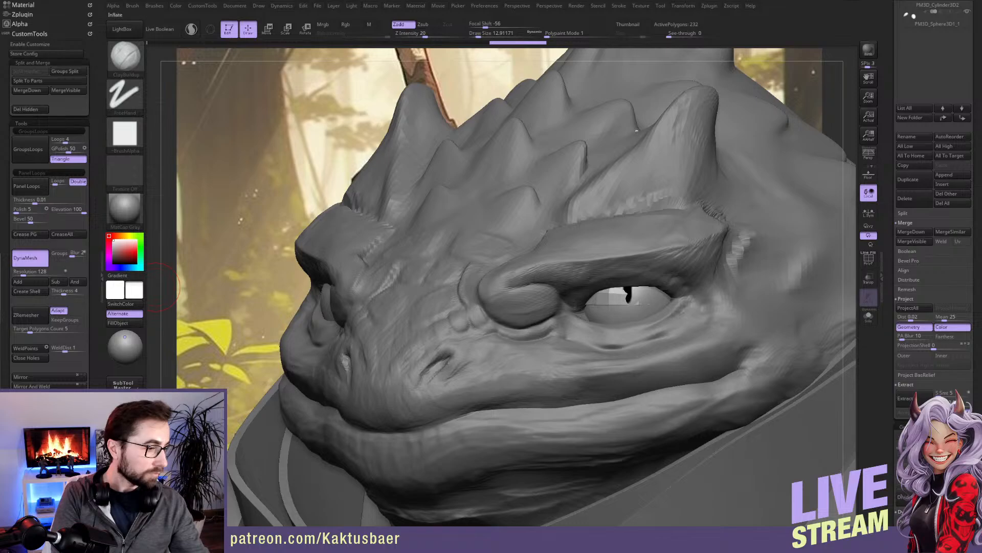
left_click_drag(49, 435, 58, 435)
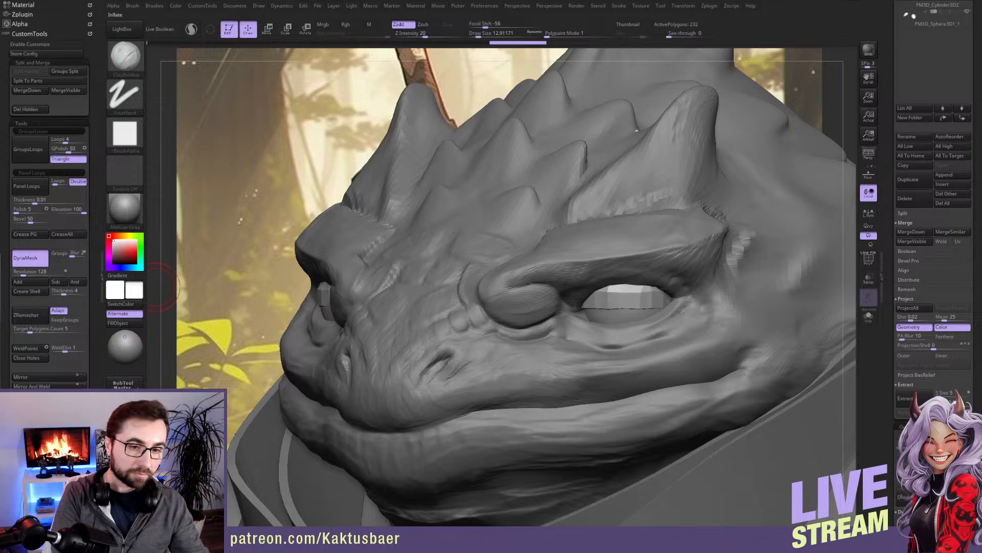
key("r")
mouse_move(622, 292)
left_mouse_down("shift")
mouse_move(687, 292)
mouse_move(629, 303)
mouse_move(655, 280)
left_mouse_up("shift")
key("q")
Step: Sculpt the head's skin along the upper eyelid with the ClayBuildup brush at draw size about 9
left_click(668, 278, "alt")
key("s")
left_click_drag(672, 281, 666, 280)
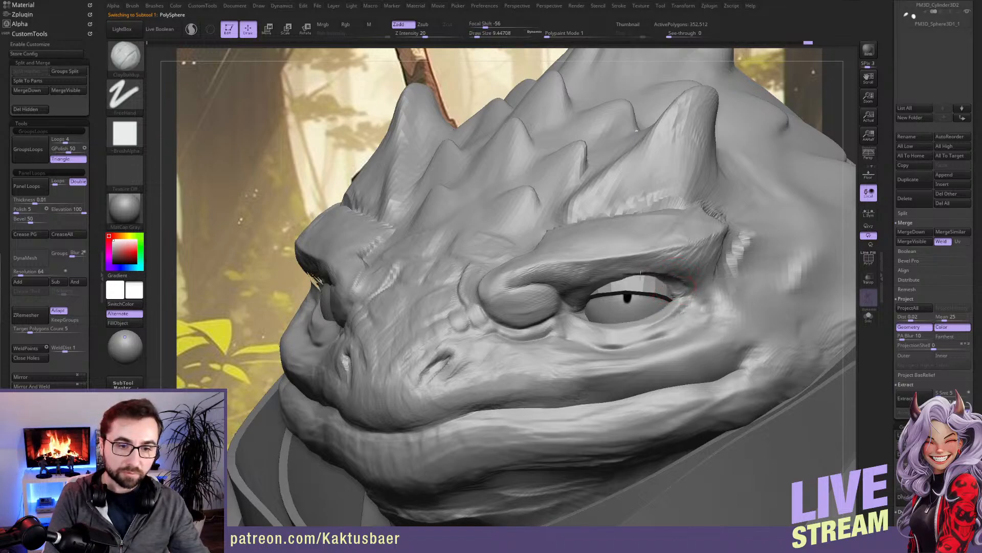
mouse_move(602, 283)
left_mouse_down()
mouse_move(576, 301)
mouse_move(623, 277)
left_mouse_up()
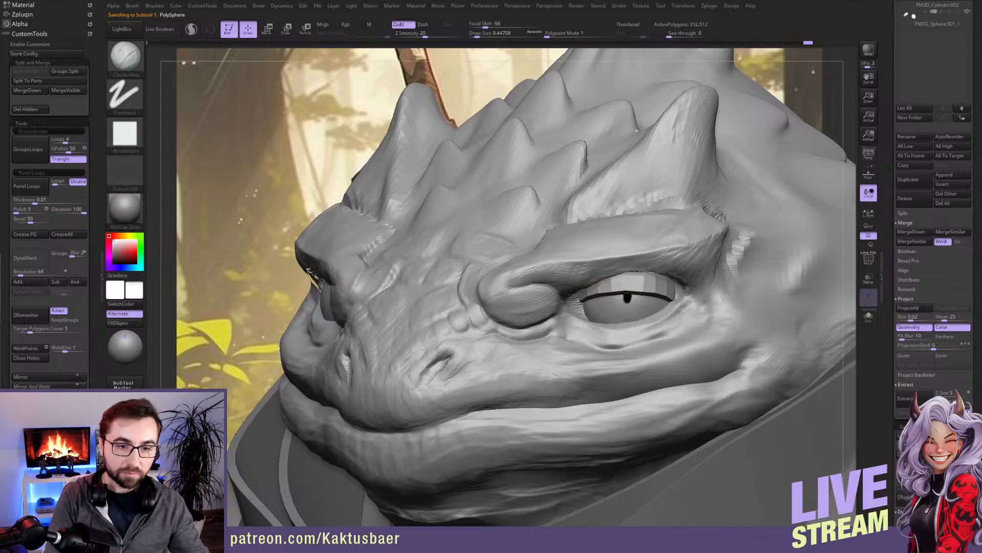
Step: Select the eyelid shell and move and rotate it to sit higher over the eyeball
left_click(630, 299, "alt")
key("r")
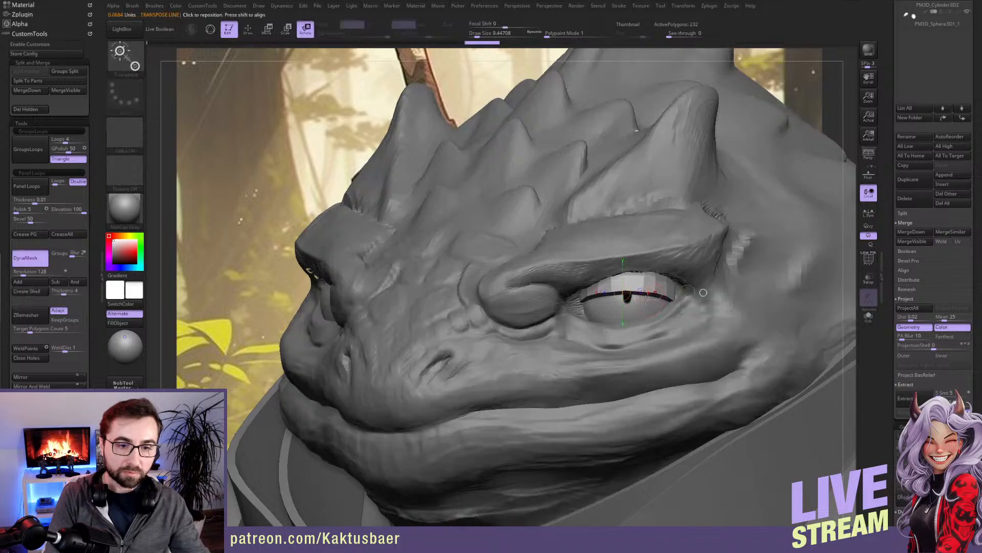
key("w")
left_click_drag(655, 293, 656, 283)
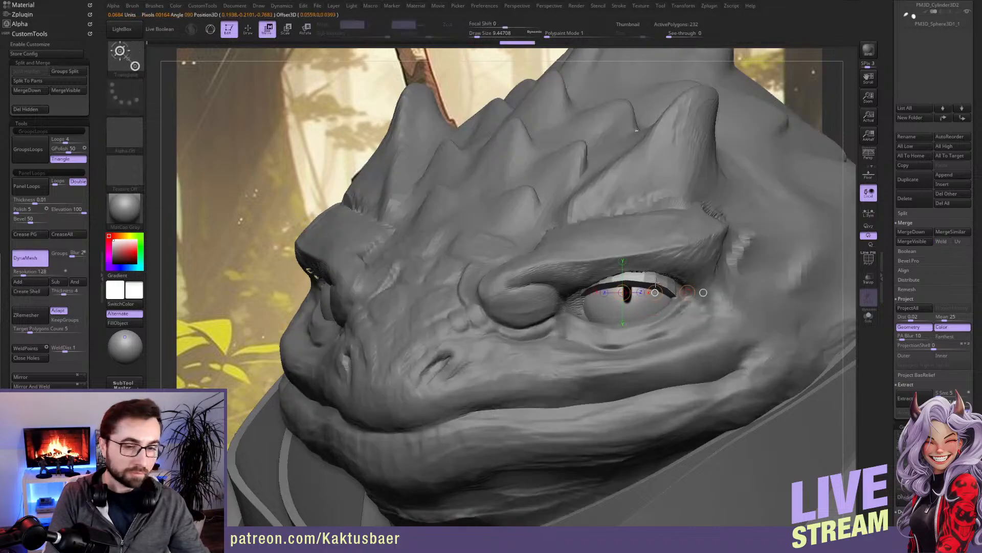
key("r")
key("q")
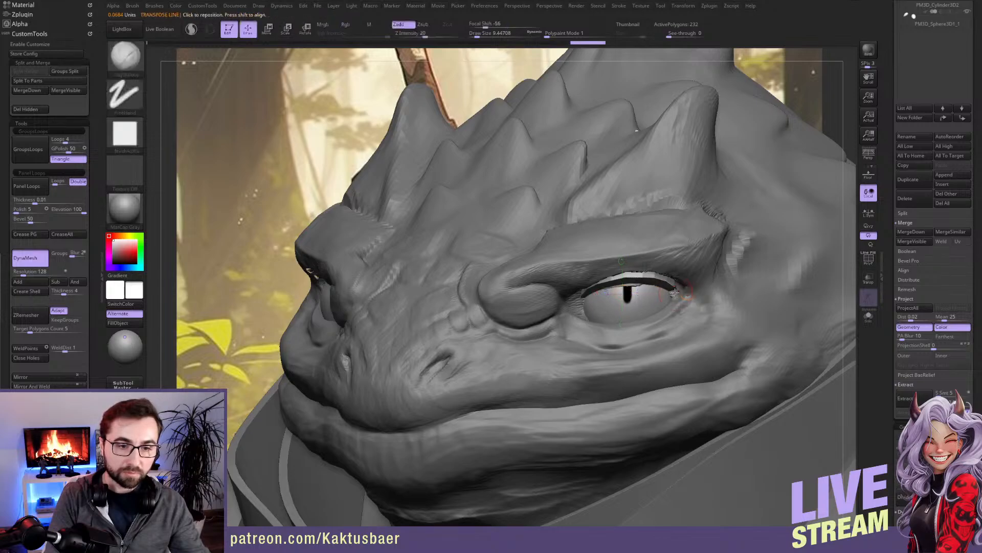
Step: Examine the head's eye socket in isolation, restore the full model, and reselect the eyelid shell
left_click(678, 302, "alt")
key("alt+s")
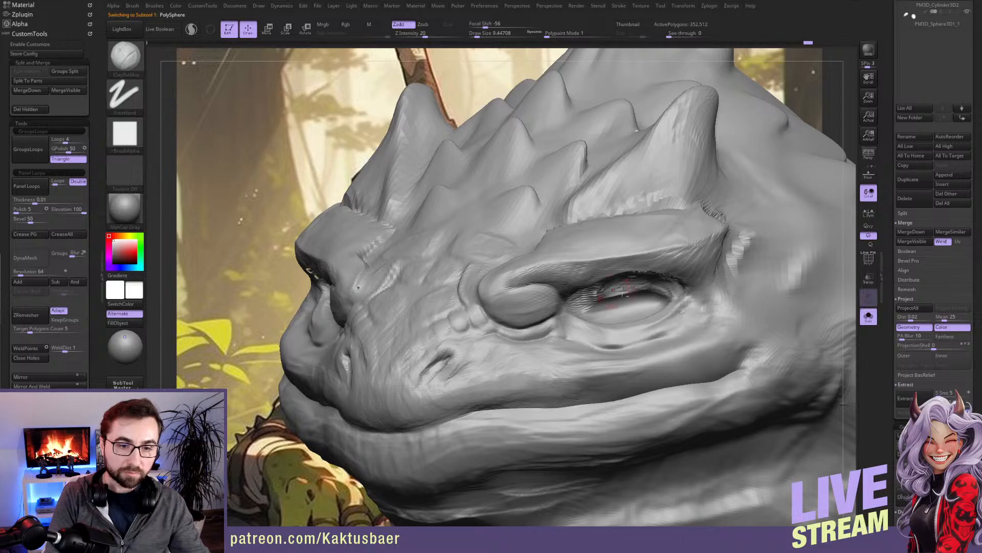
key("alt+s")
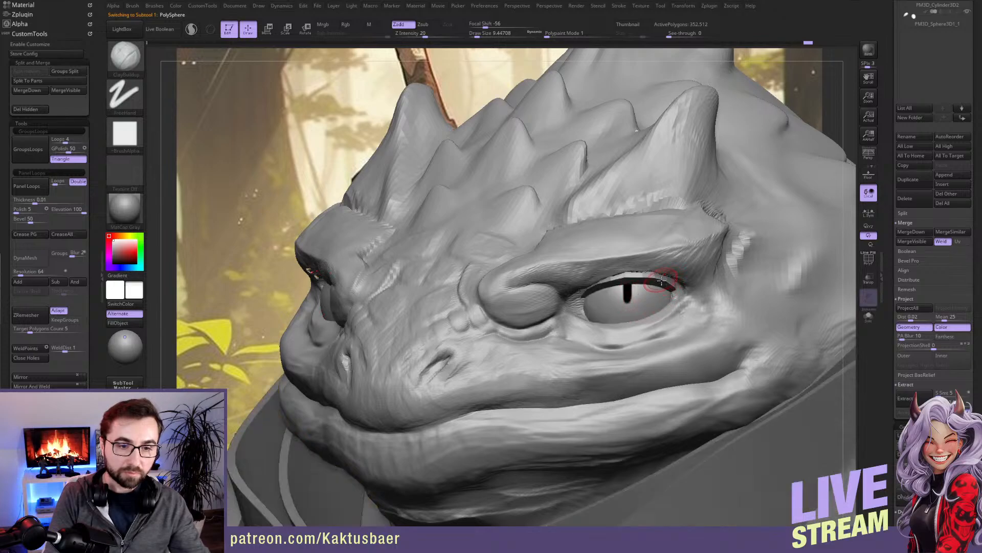
left_click(663, 282, "alt")
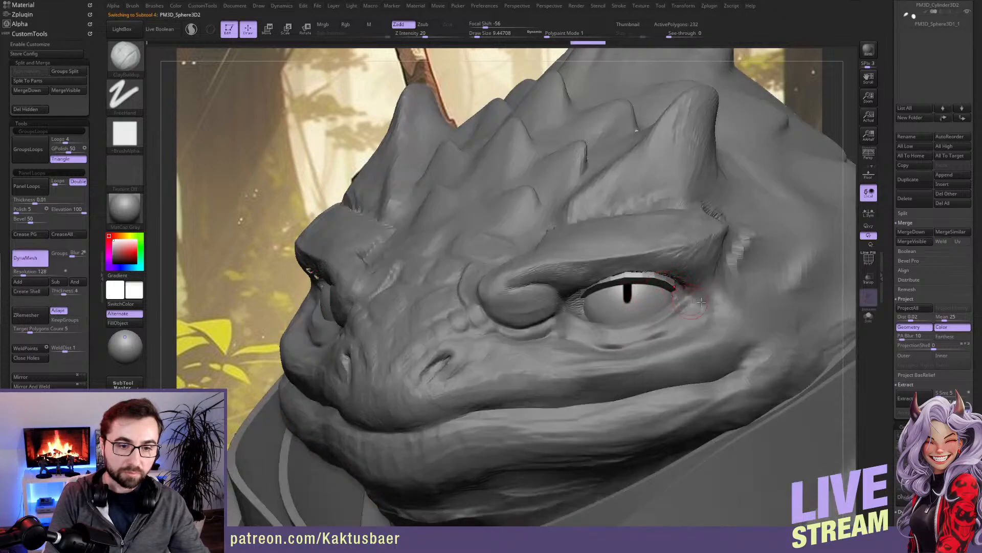
Step: Duplicate the upper eyelid shell, then isolate the copy and mirror and weld it across both eyes
left_click(913, 185)
key("r")
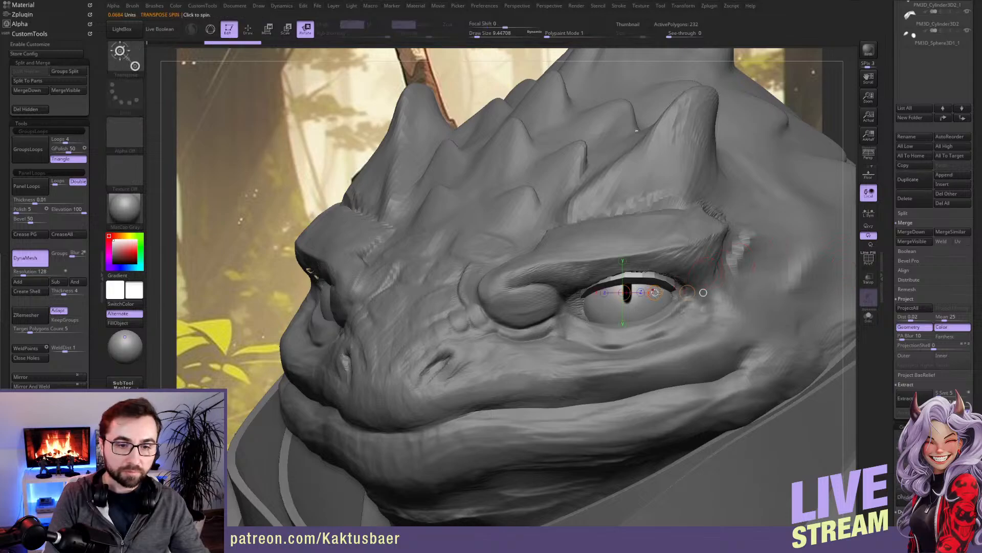
left_click_drag(655, 293, 573, 331)
key("ctrl+z")
key("alt+s")
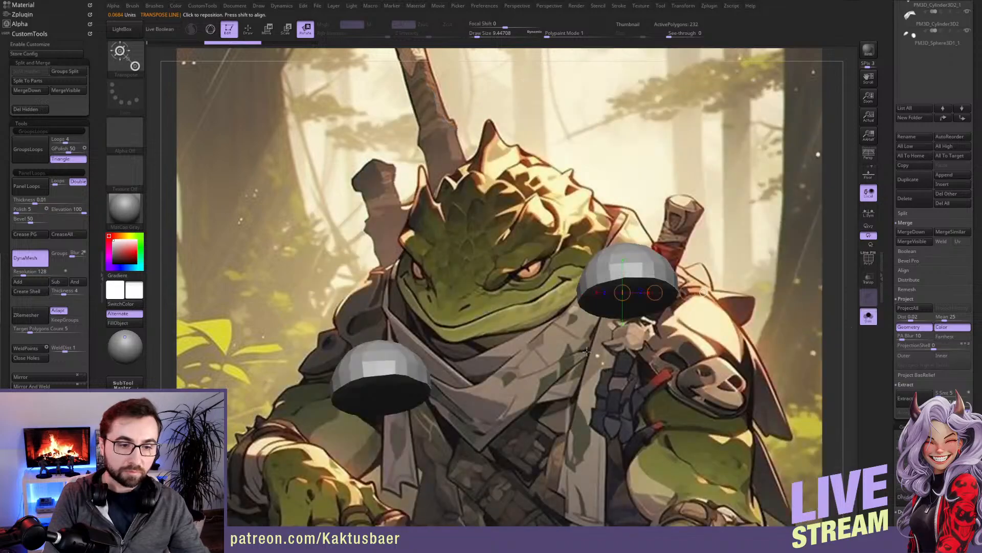
left_click(41, 385)
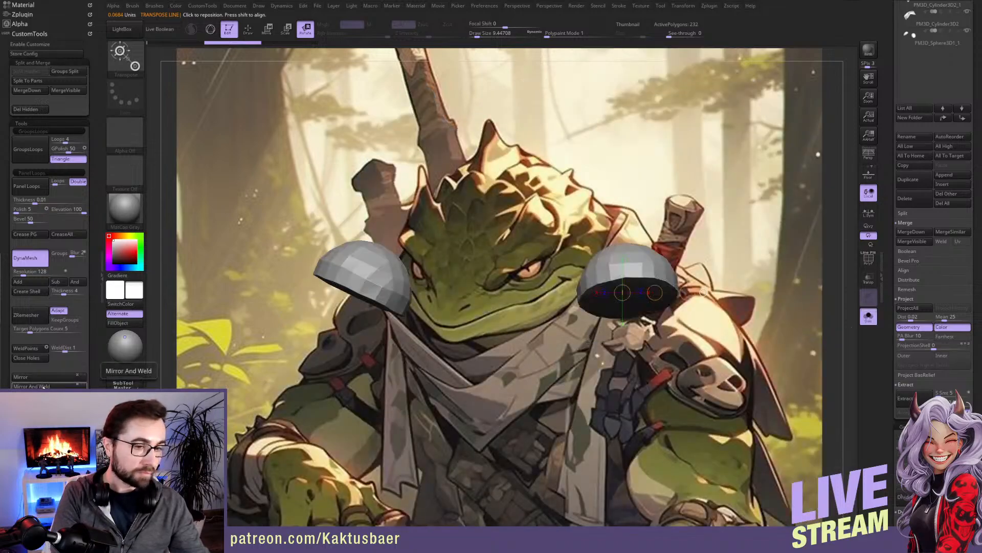
key("alt+s")
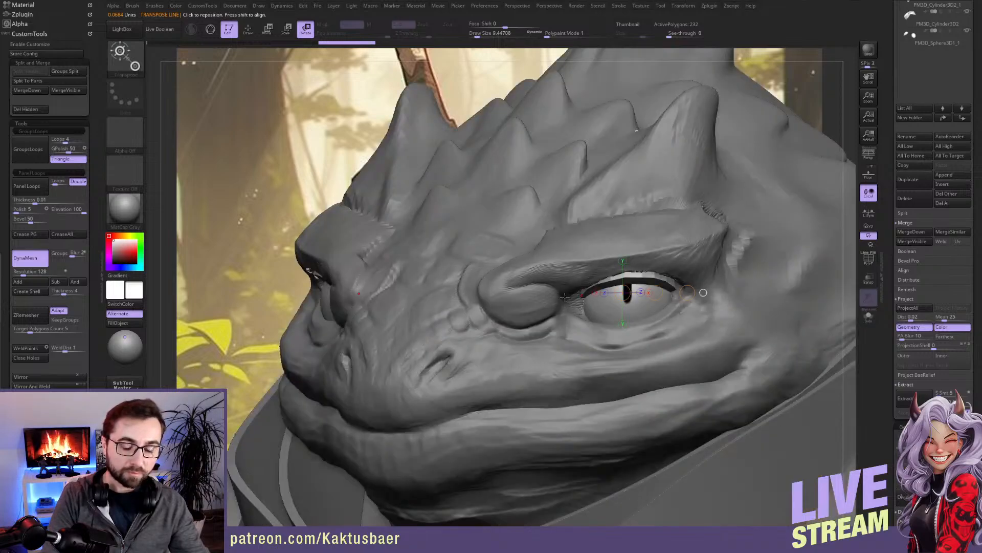
Step: Select the original upper eyelid shell and mirror and weld it in isolation so both sides match
scroll(915, 149, "up", 3)
left_click(936, 7)
left_click(868, 316)
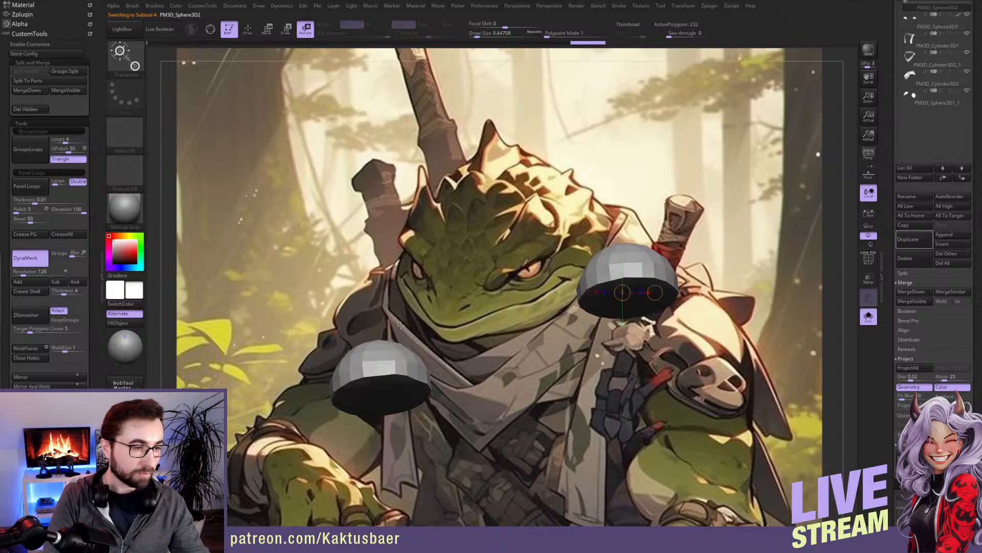
left_click(48, 377)
left_click(48, 386)
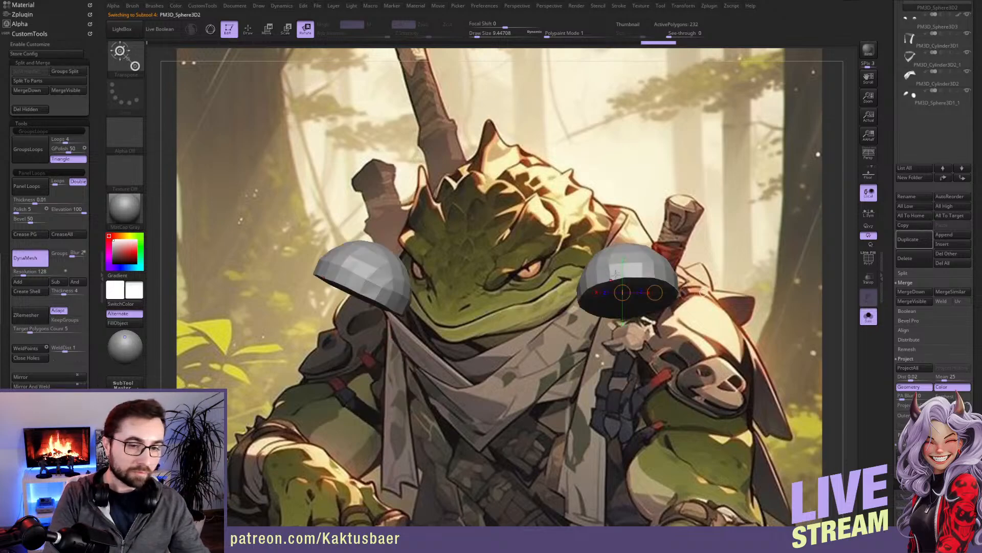
key("alt+s")
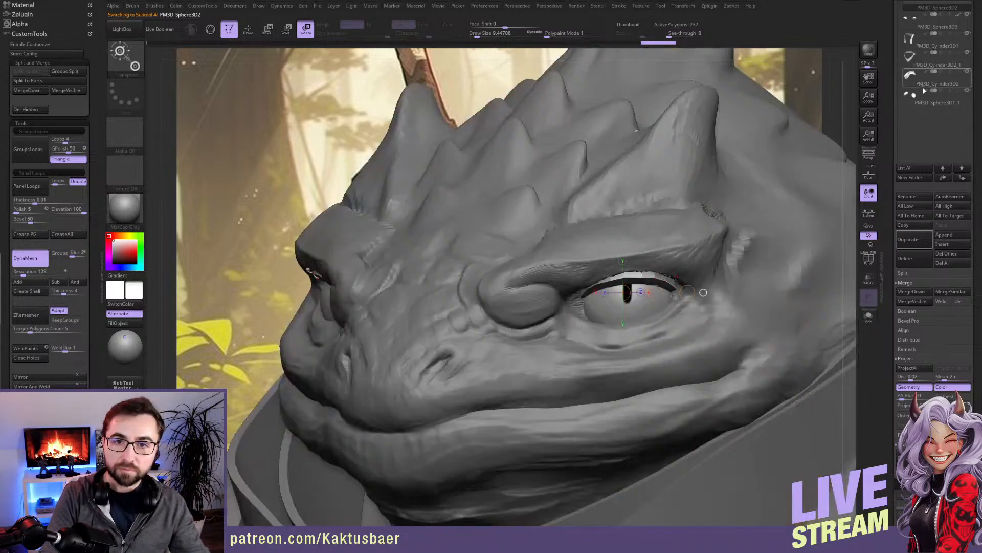
Step: Select the duplicated shell, flip it upside down and move it under the eyeball as a lower eyelid
scroll(930, 68, "up", 2)
left_click(936, 47)
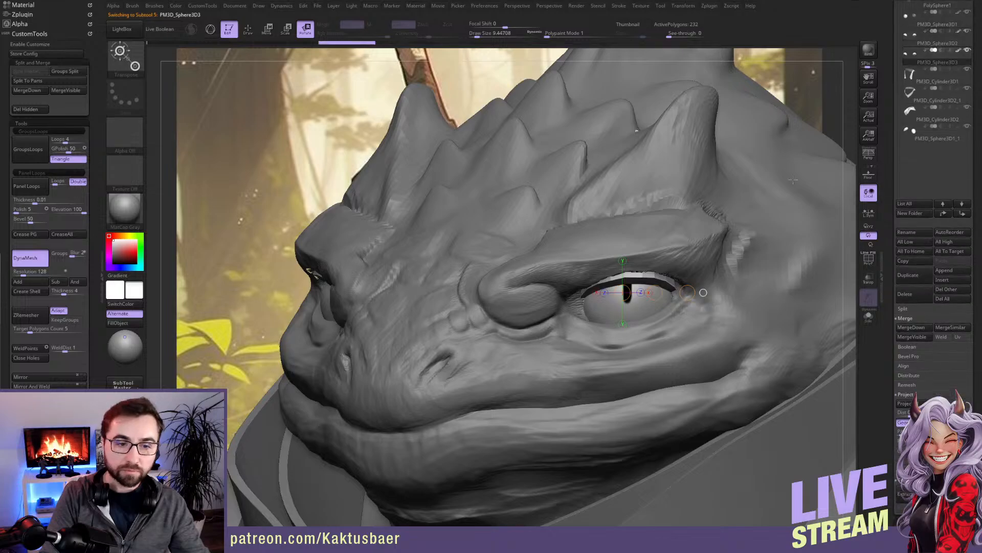
left_click_drag(711, 259, 439, 374)
left_click_drag(655, 292, 659, 292)
right_click_drag(798, 294, 688, 296)
left_click_drag(653, 322, 654, 254, "shift")
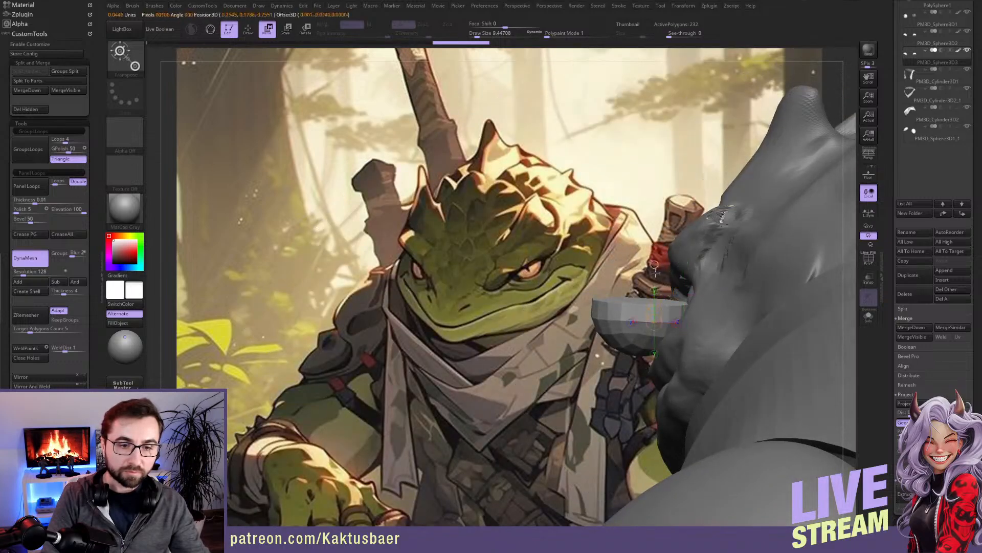
left_click_drag(654, 297, 732, 304)
key("q")
right_click_drag(739, 302, 824, 311)
right_click_drag(711, 309, 665, 286)
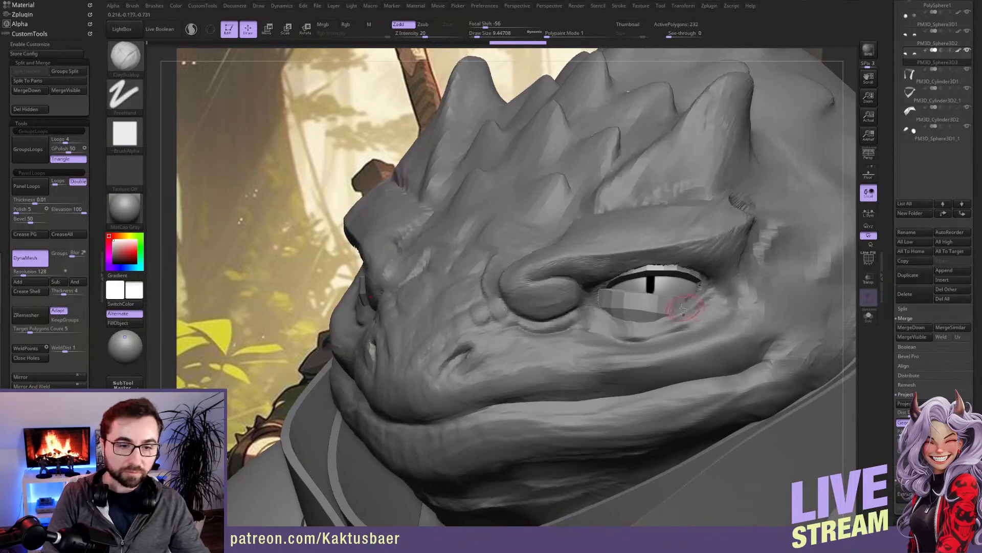
Step: Move and rotate the lower eyelid shell down so it uncovers the eyeball's lower half
key("r")
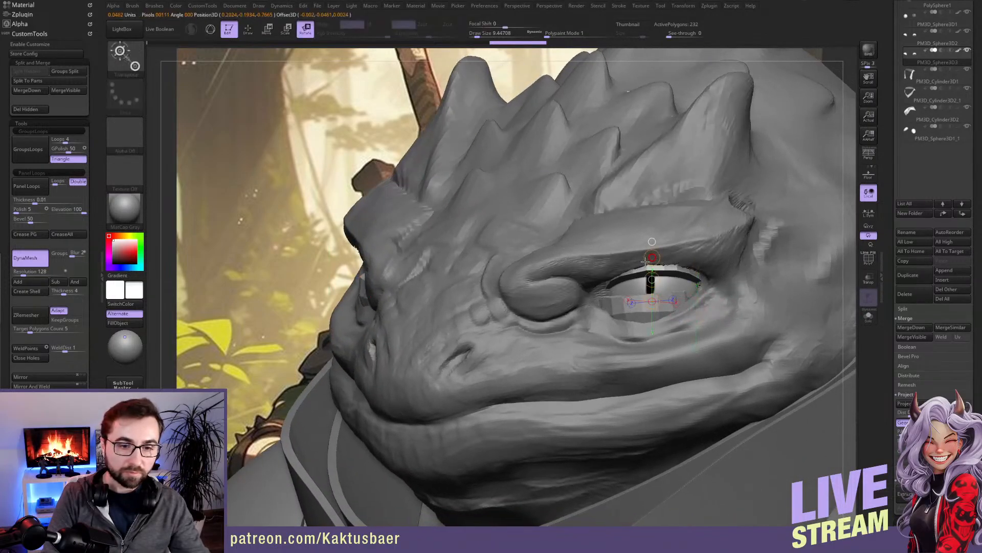
key("w")
mouse_move(664, 279)
left_mouse_down()
mouse_move(721, 295)
mouse_move(707, 288)
mouse_move(691, 312)
mouse_move(663, 313)
mouse_move(681, 301)
left_mouse_up()
key("r")
key("w")
key("r")
key("q")
right_click_drag(664, 311, 698, 312)
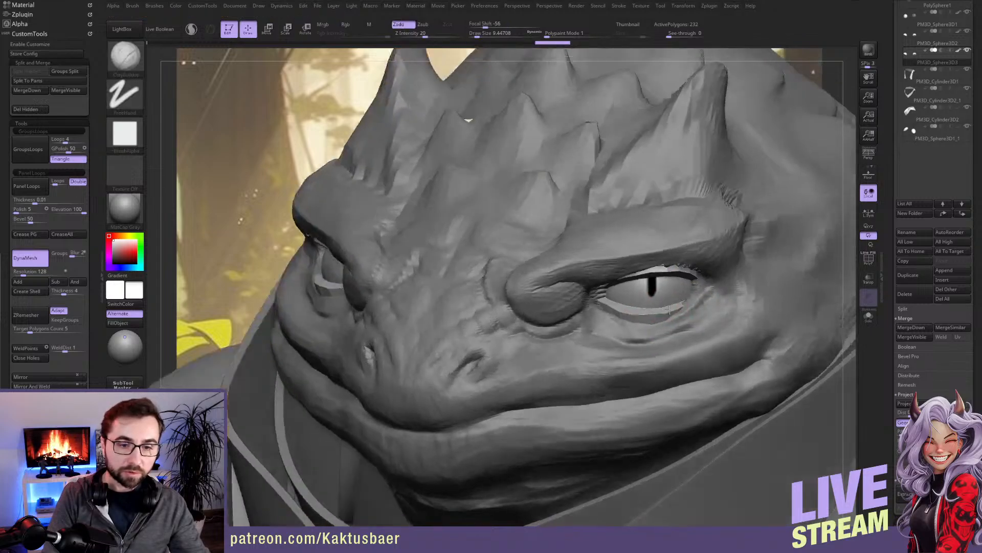
key("r")
key("w")
key("q")
Step: Compare the lower eyelid with the head's skin, then reselect the shell and fine-tune its tilt and depth
left_click(698, 300, "alt")
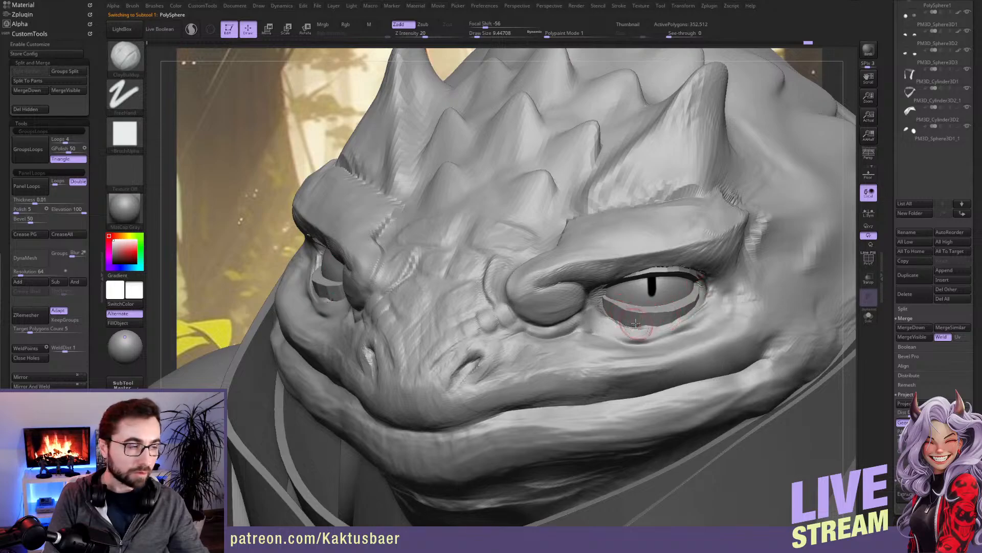
left_click_drag(632, 319, 628, 320)
left_click(655, 314, "alt")
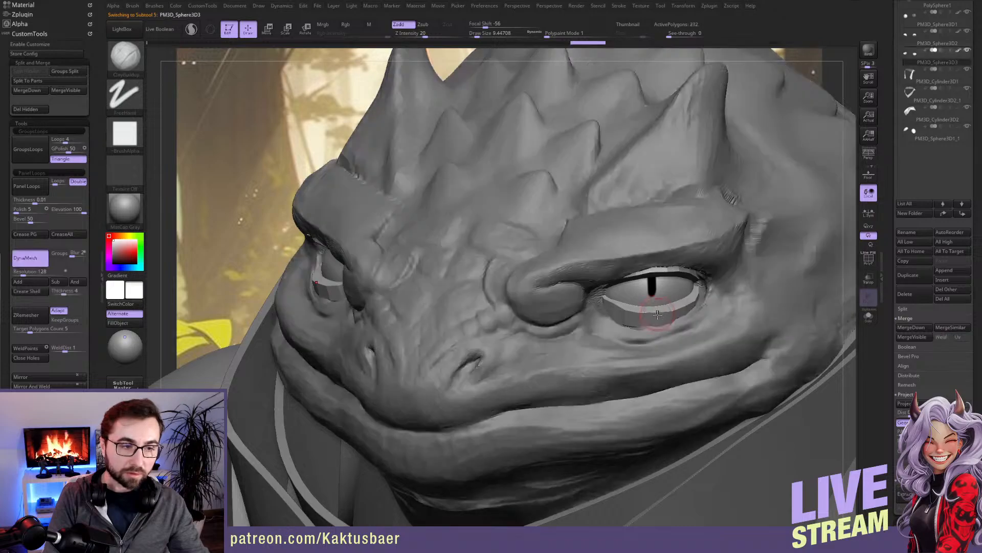
key("w")
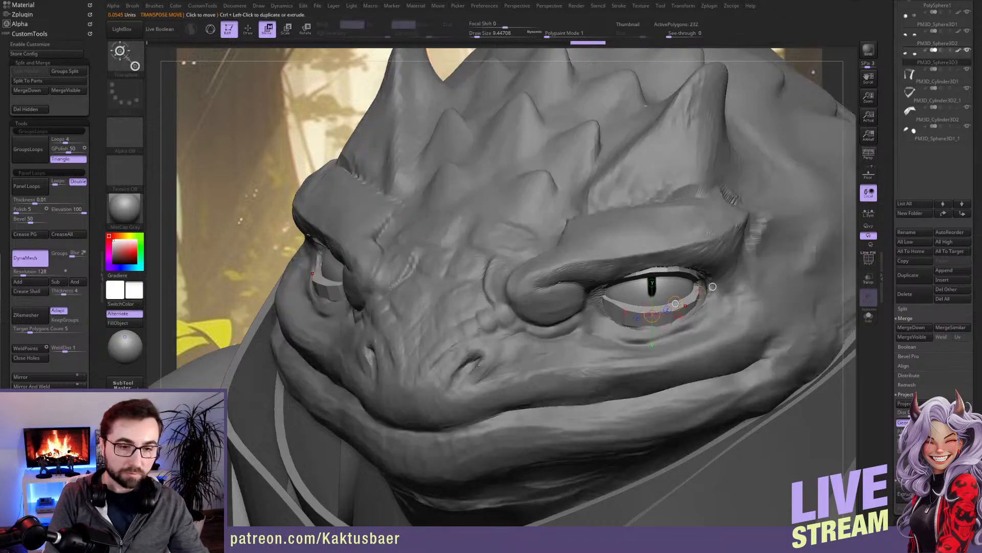
key("r")
left_click_drag(675, 304, 675, 302)
key("w")
right_click_drag(752, 302, 665, 297)
left_click_drag(665, 297, 668, 297)
key("q")
mouse_move(668, 298)
right_mouse_down()
mouse_move(741, 309)
mouse_move(750, 302)
right_mouse_up()
Step: Select the head and build up skin along the lower eyelid with the ClayBuildup brush at draw size about 9
left_click(676, 321, "alt")
right_click_drag(676, 321, 604, 284)
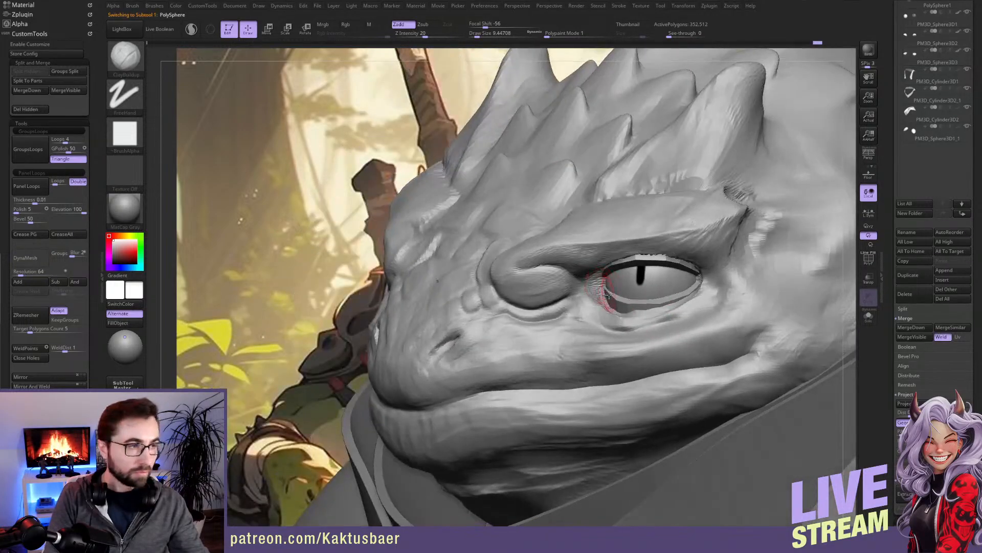
right_click_drag(660, 317, 685, 276)
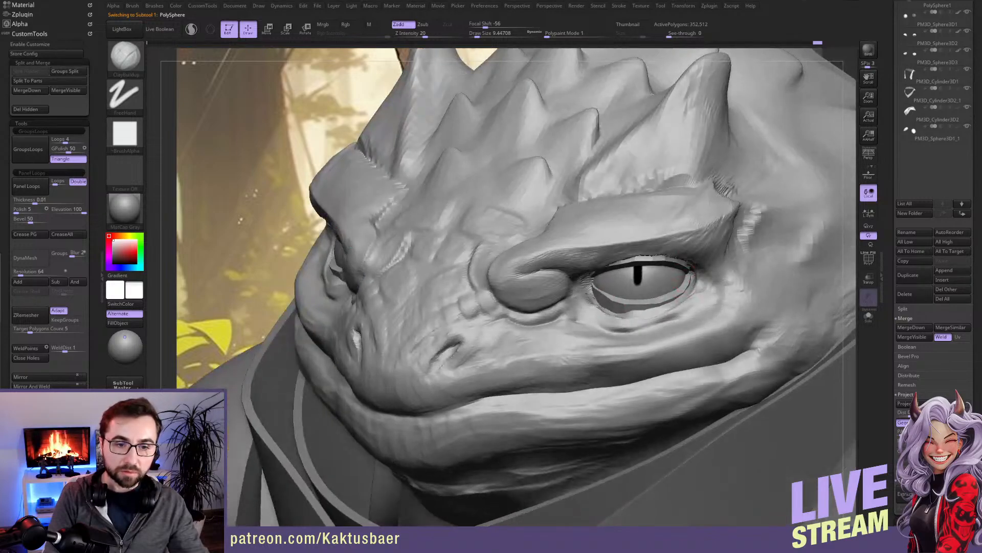
right_click_drag(676, 302, 690, 289)
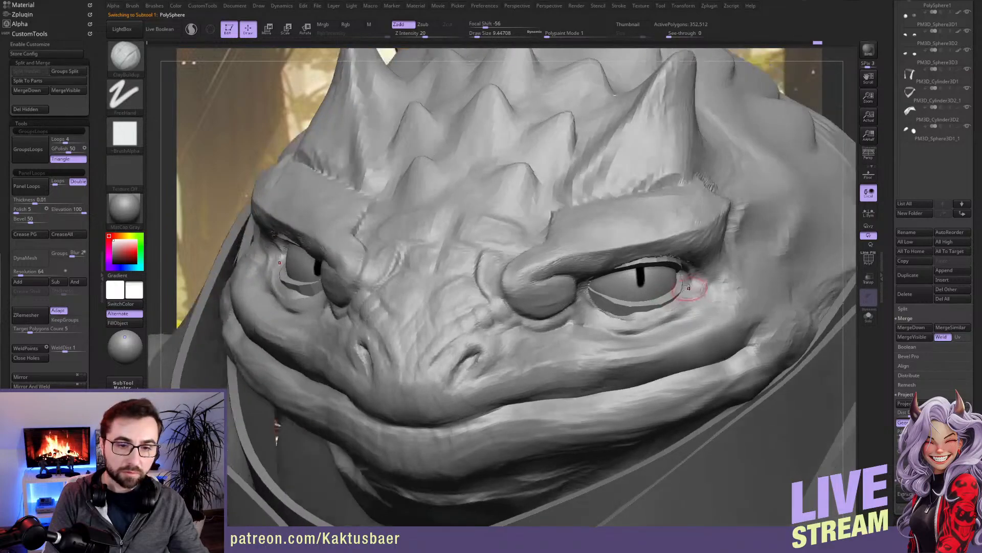
mouse_move(694, 283)
left_mouse_down()
mouse_move(688, 308)
mouse_move(654, 324)
mouse_move(587, 302)
mouse_move(658, 322)
mouse_move(600, 308)
mouse_move(673, 311)
mouse_move(660, 307)
mouse_move(696, 285)
mouse_move(701, 292)
mouse_move(670, 320)
mouse_move(626, 328)
left_mouse_up()
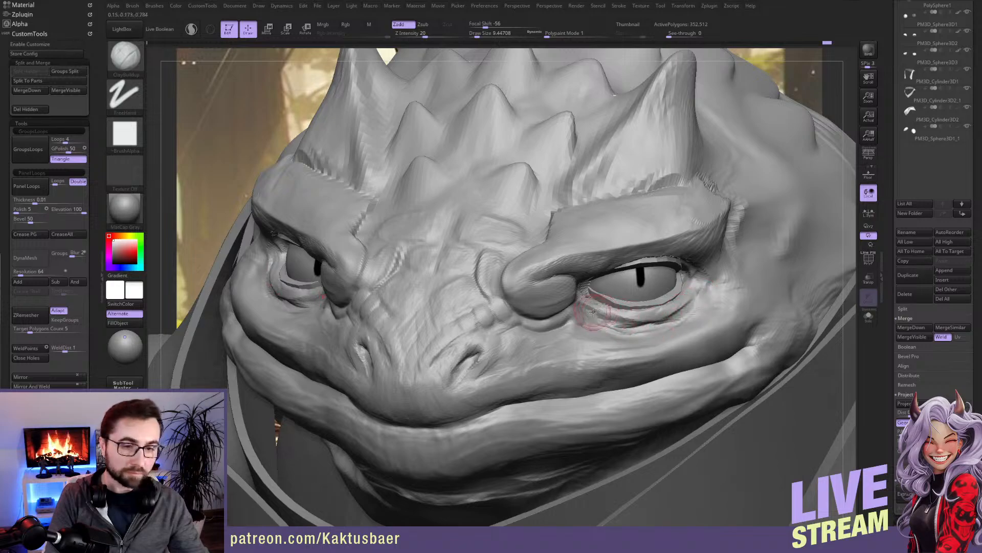
left_click_drag(613, 316, 666, 320)
Step: Define the skin fold beneath the eye with the DamStandard brush and thicken it with ClayBuildup strokes
key("b")
key("d")
key("s")
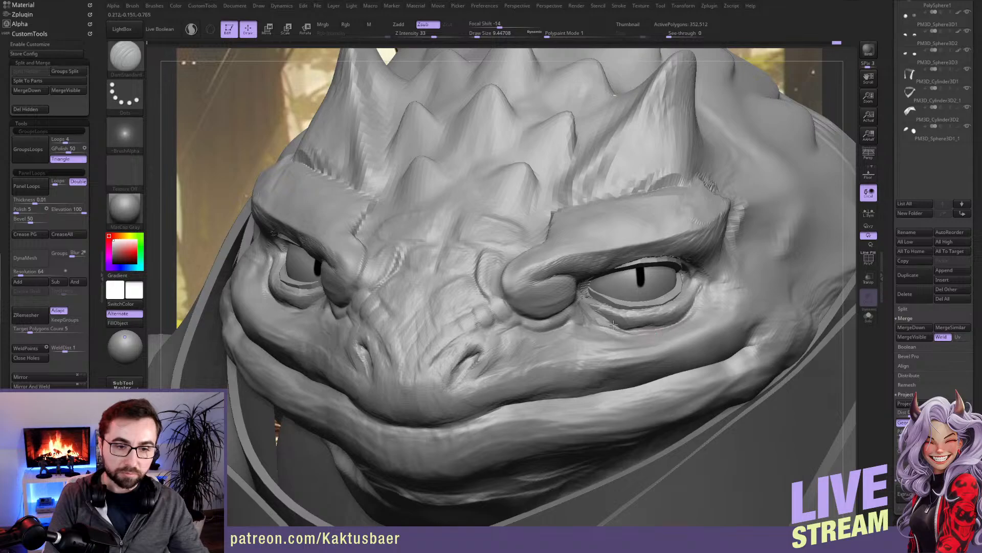
key("b")
key("c")
key("b")
left_click_drag(638, 314, 622, 325)
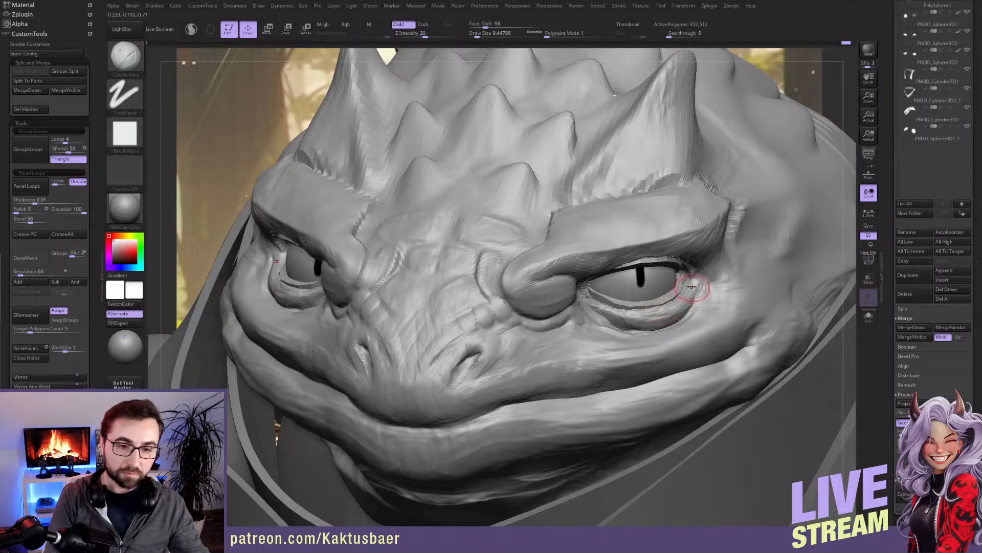
mouse_move(598, 304)
left_mouse_down()
mouse_move(657, 315)
mouse_move(638, 318)
left_mouse_up()
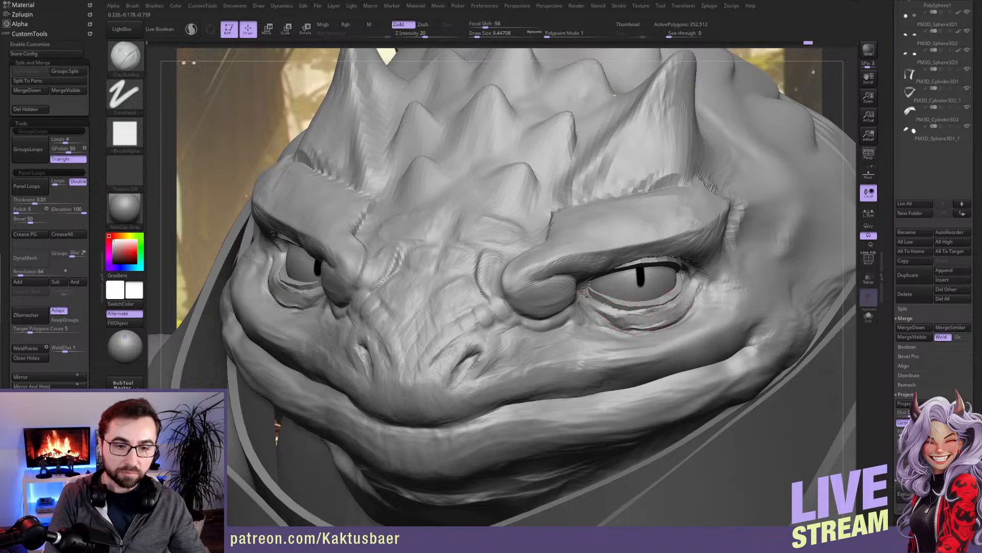
right_click_drag(679, 302, 694, 293)
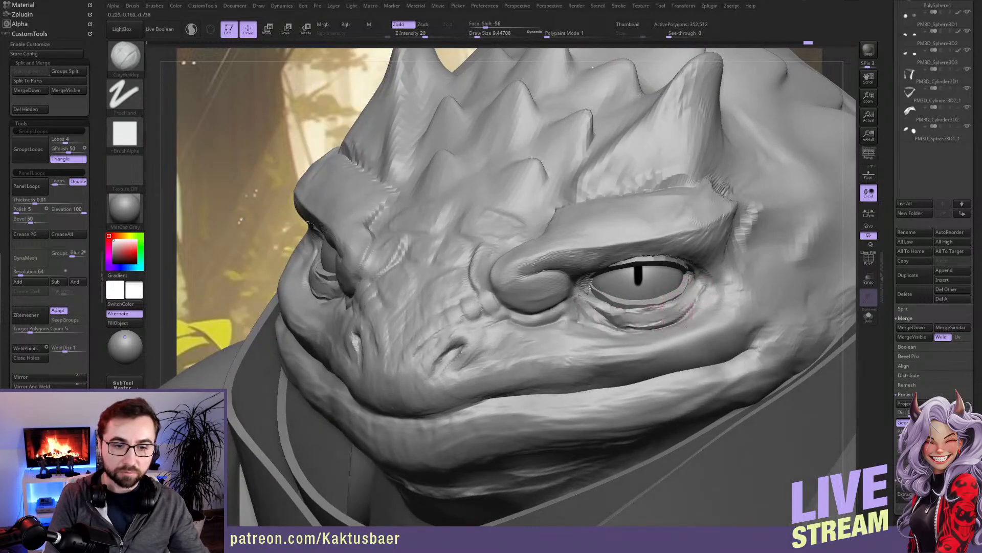
Step: Sculpt the cheek below the eye's outer corner with the ClayBuildup brush at draw size about 12
right_click_drag(656, 333, 670, 331)
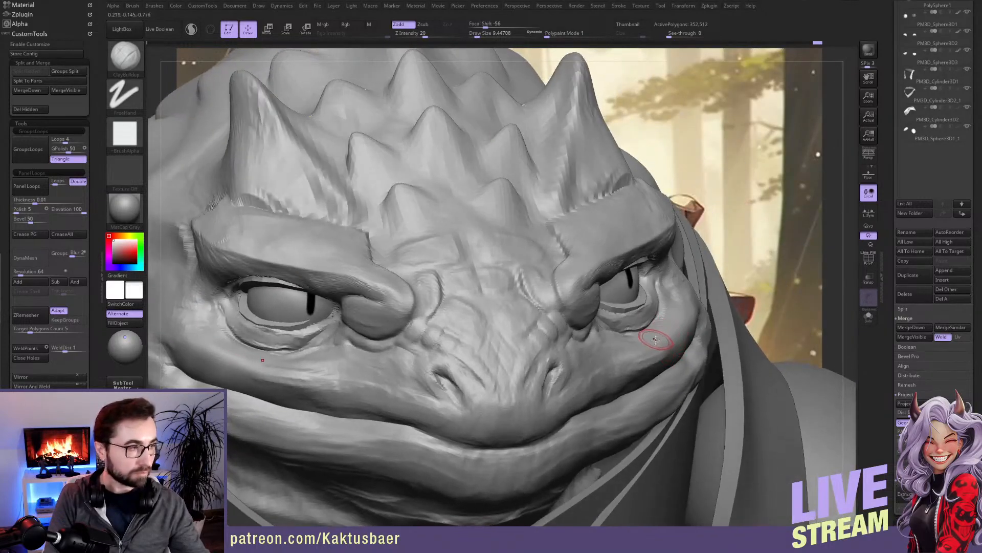
right_click_drag(657, 335, 663, 343)
key("s")
left_click_drag(662, 343, 669, 340)
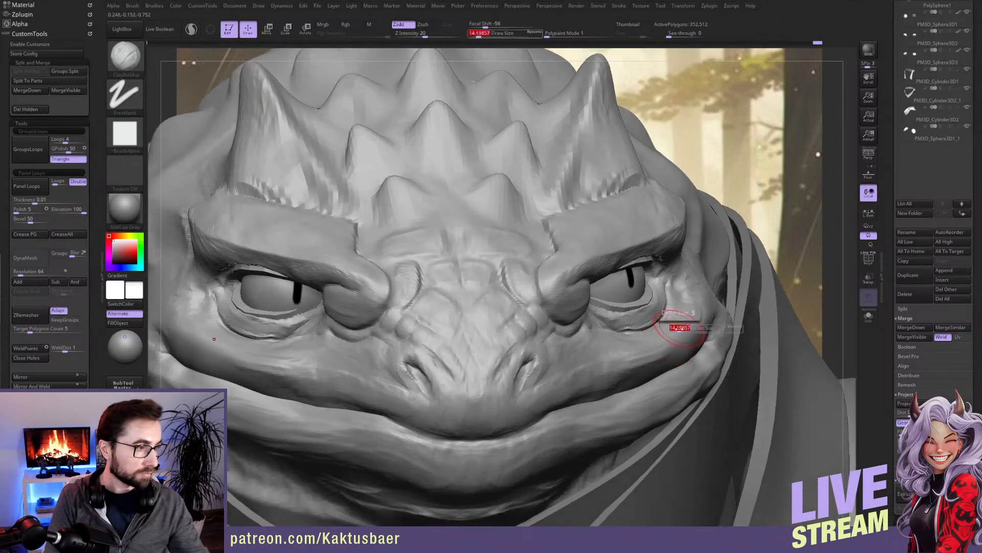
right_click_drag(674, 328, 675, 313)
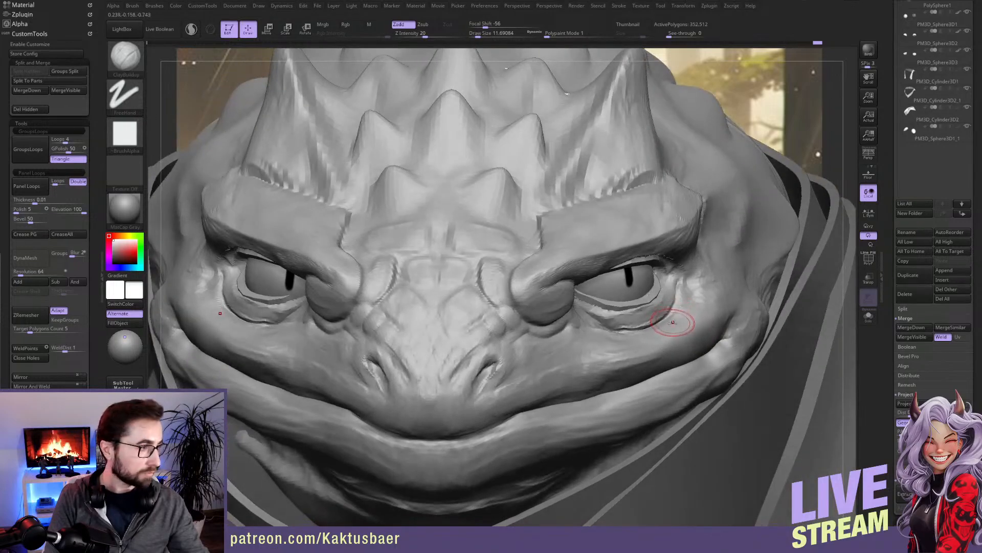
right_click_drag(672, 327, 687, 319)
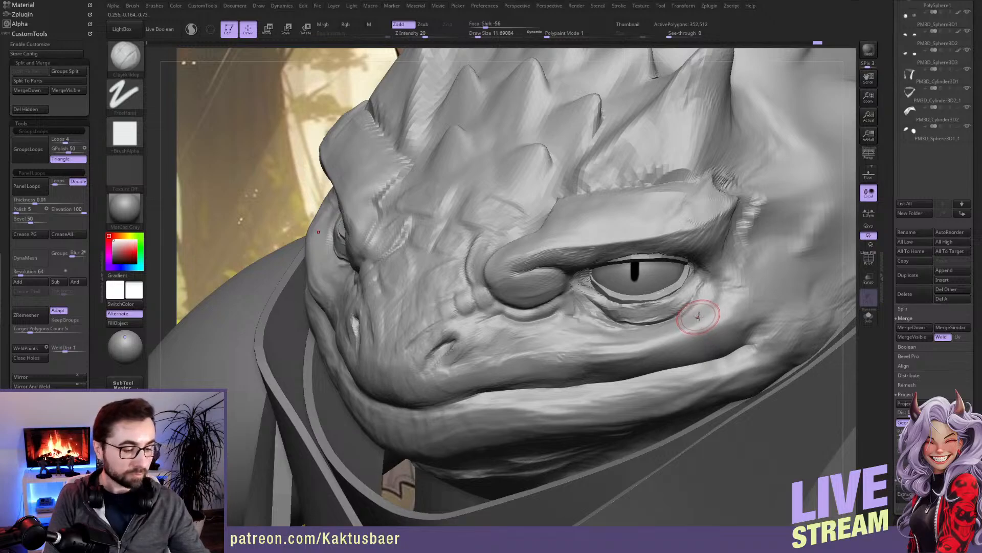
Step: Carve a curved crease around the back of the mouth corner with DamStandard, undoing unsatisfactory strokes
key("b")
key("d")
key("s")
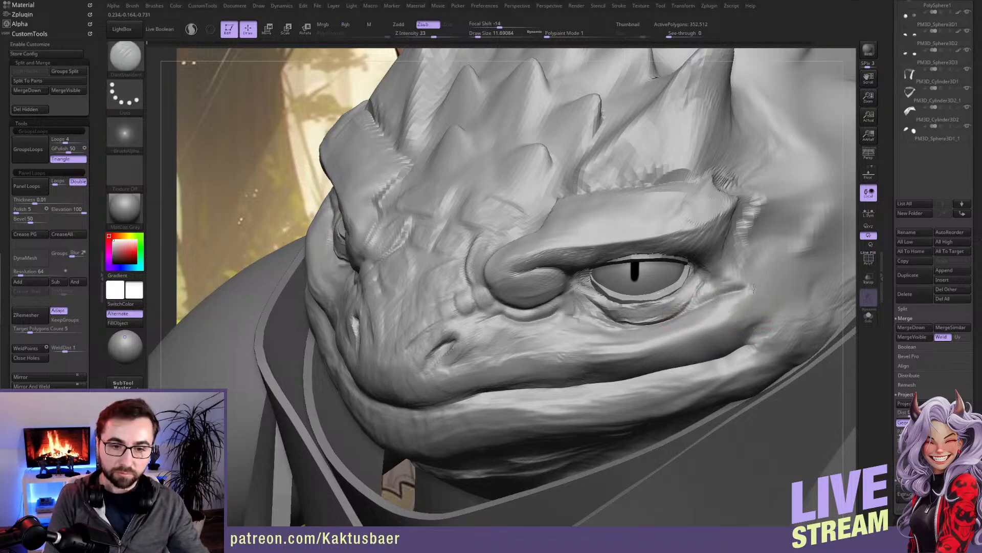
left_click_drag(776, 309, 780, 314)
mouse_move(748, 309)
right_mouse_down()
mouse_move(737, 316)
mouse_move(714, 290)
right_mouse_up()
key("ctrl+z")
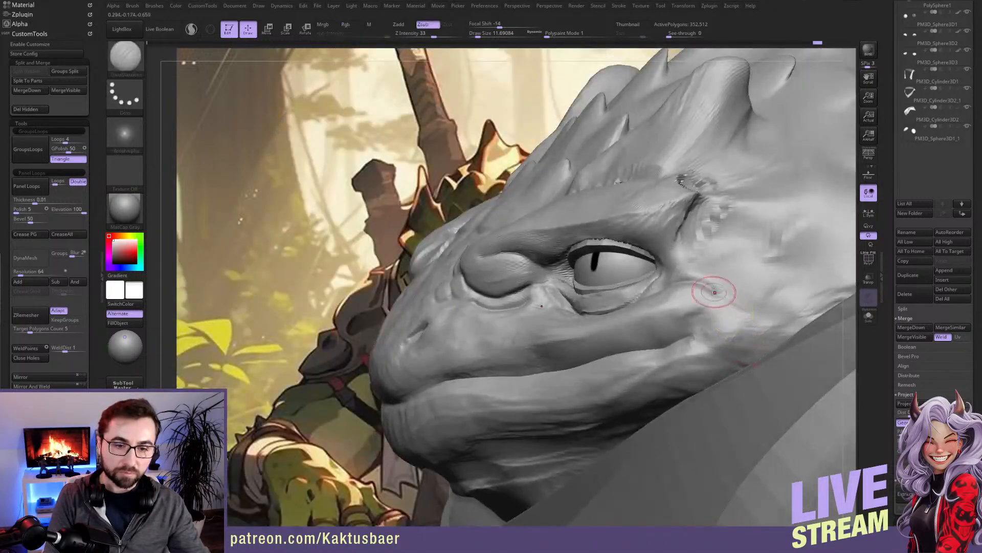
left_click_drag(737, 317, 758, 330)
key("ctrl+z")
mouse_move(726, 298)
left_mouse_down()
mouse_move(751, 325)
mouse_move(756, 358)
left_mouse_up()
right_click_drag(733, 354, 788, 376)
Step: Reshape the skin fold around the mouth corner with the Move brush
key("b")
key("m")
key("v")
key("bracketright")
mouse_move(725, 333)
left_mouse_down()
mouse_move(723, 296)
mouse_move(731, 306)
left_mouse_up()
left_click_drag(731, 346, 737, 336)
key("s")
right_click_drag(683, 313, 711, 332)
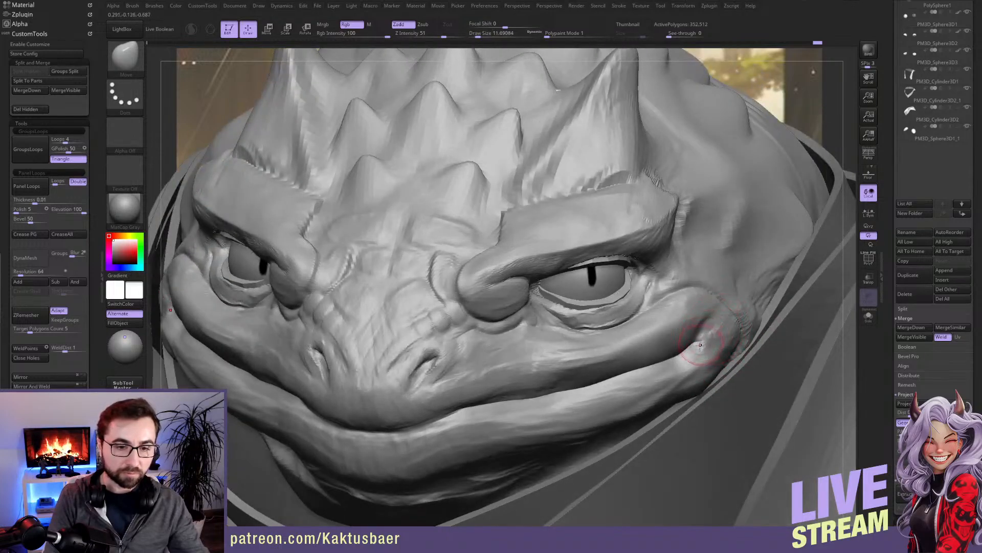
Step: Deepen the mouth corner and the line between the lips with the DamStandard brush at draw size about 12
key("b")
key("d")
key("s")
right_click_drag(693, 344, 694, 338)
left_click_drag(693, 336, 689, 332)
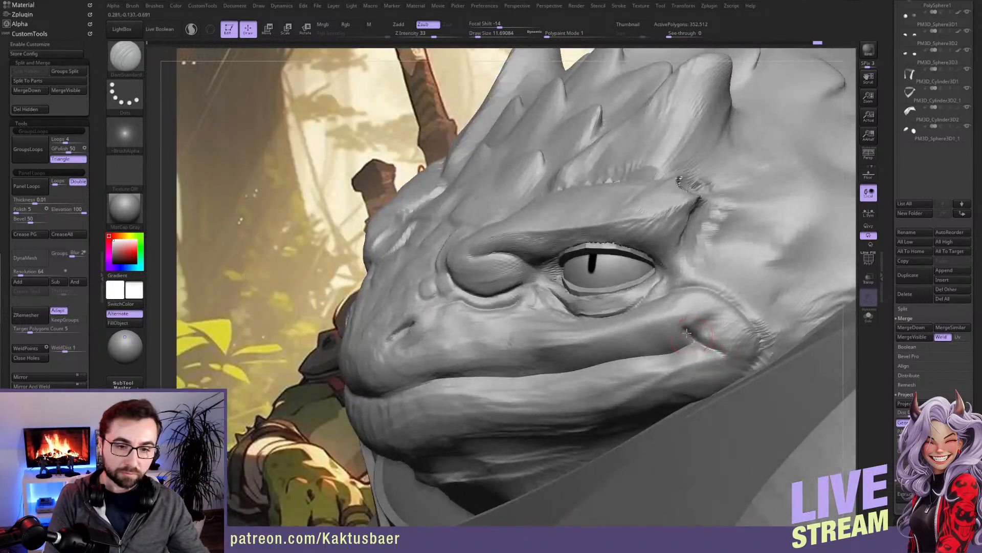
left_click_drag(677, 352, 625, 360)
right_click_drag(655, 352, 656, 339)
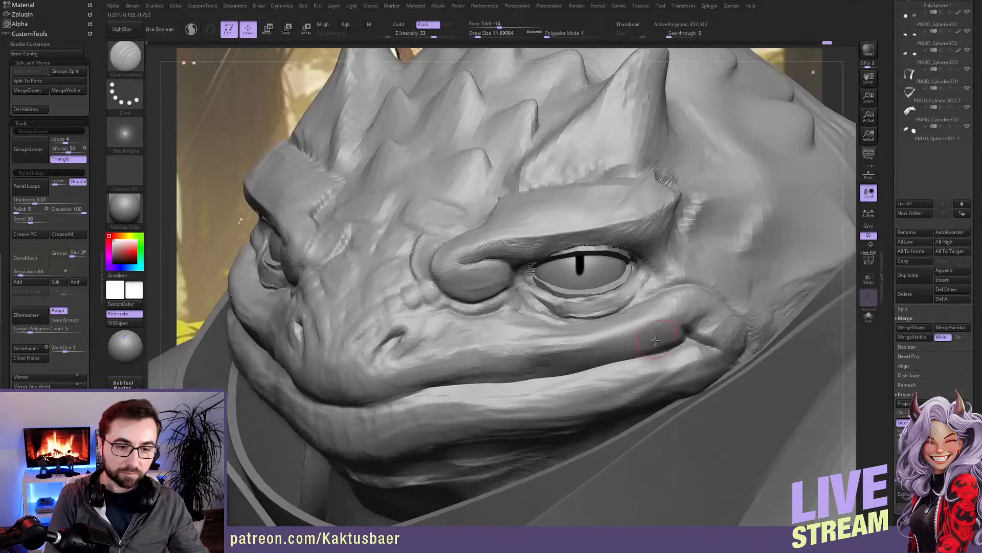
Step: Build up the upper lip below the eye with the ClayBuildup brush at draw size about 17
key("b")
key("c")
key("b")
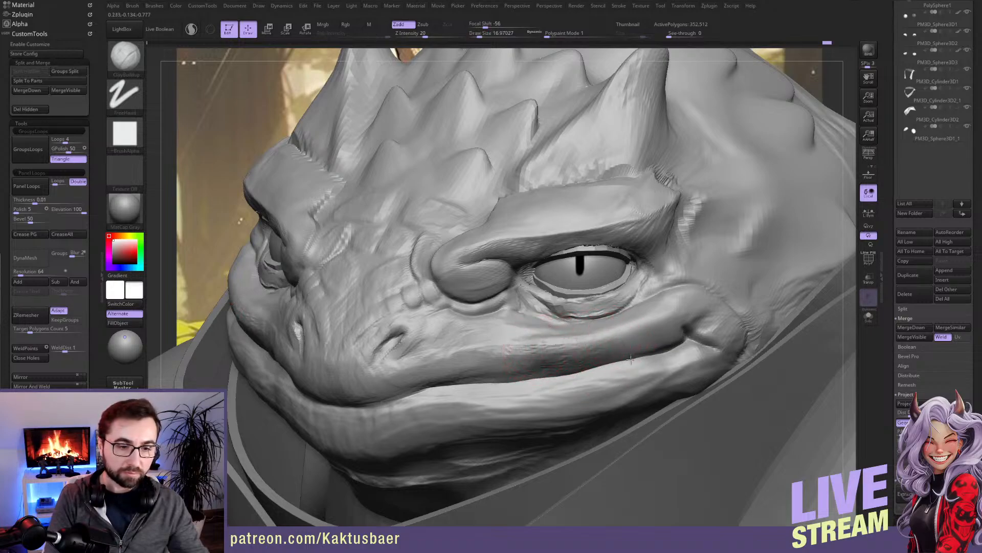
Step: Adjust the upper lip edge and mouth line below the eye with the Move brush at draw size about 17
key("b")
key("m")
key("v")
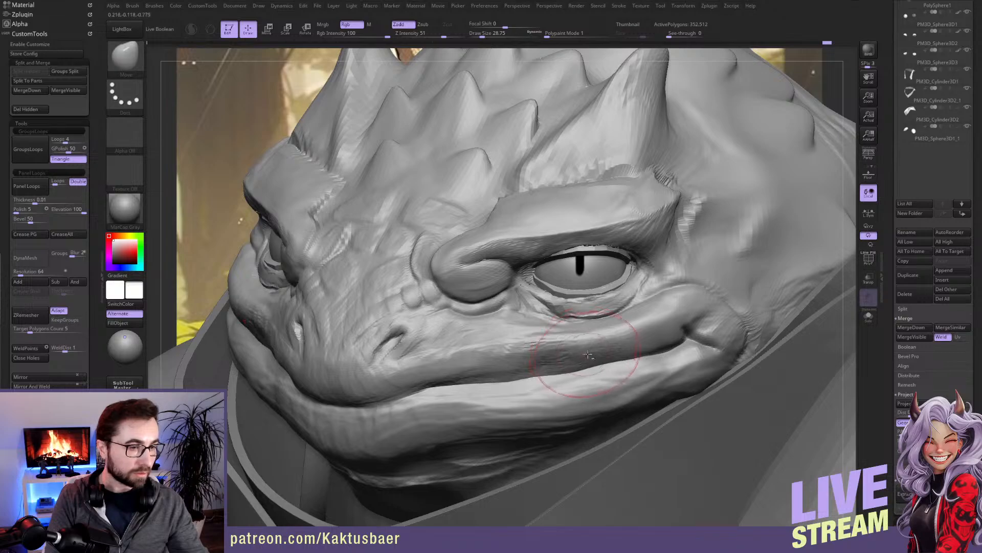
key("bracketleft")
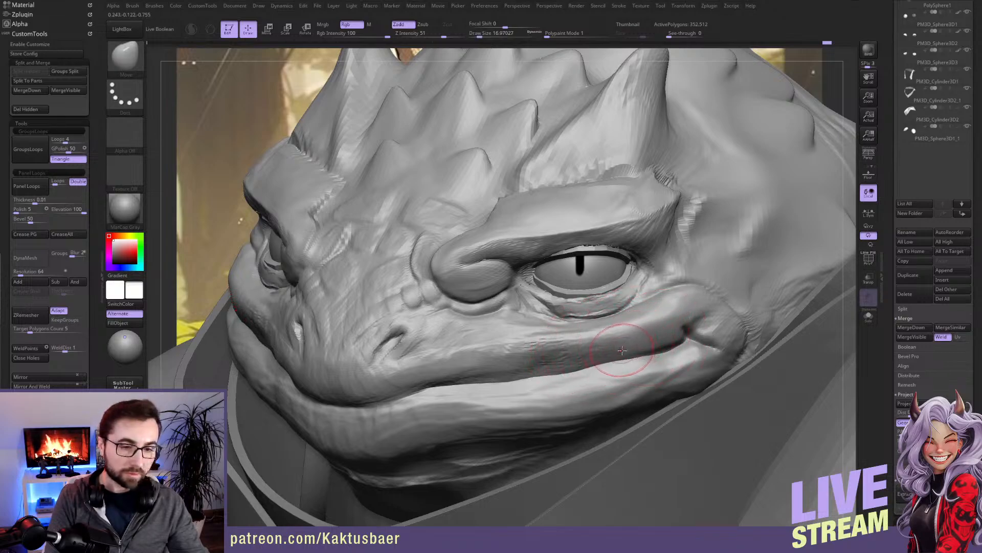
left_click_drag(597, 349, 599, 344)
left_click_drag(642, 344, 651, 340)
mouse_move(592, 361)
left_mouse_down()
mouse_move(576, 357)
mouse_move(565, 379)
mouse_move(502, 387)
left_mouse_up()
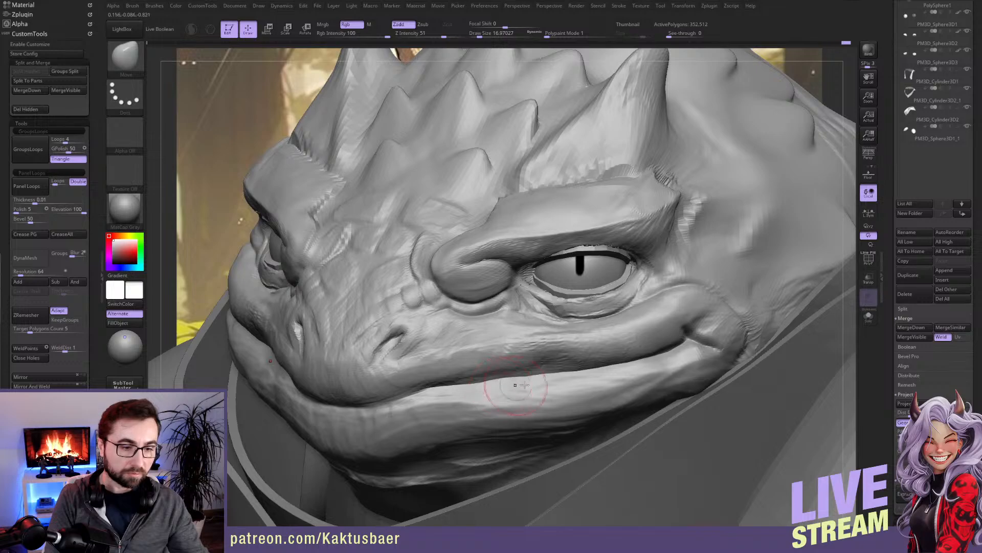
Step: Build up the lips near the mouth corner with the ClayBuildup brush and smooth the lower lip
key("b")
key("c")
key("b")
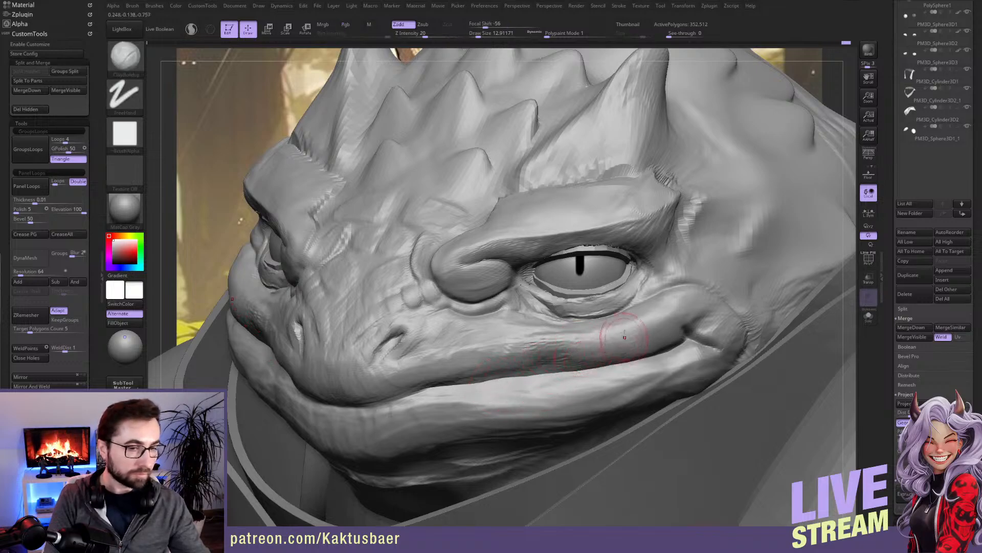
mouse_move(639, 325)
left_mouse_down()
mouse_move(670, 305)
mouse_move(696, 317)
mouse_move(704, 305)
mouse_move(737, 344)
mouse_move(606, 385)
mouse_move(626, 380)
left_mouse_up()
key("]")
mouse_move(637, 374)
right_mouse_down()
mouse_move(645, 353)
mouse_move(691, 363)
right_mouse_up()
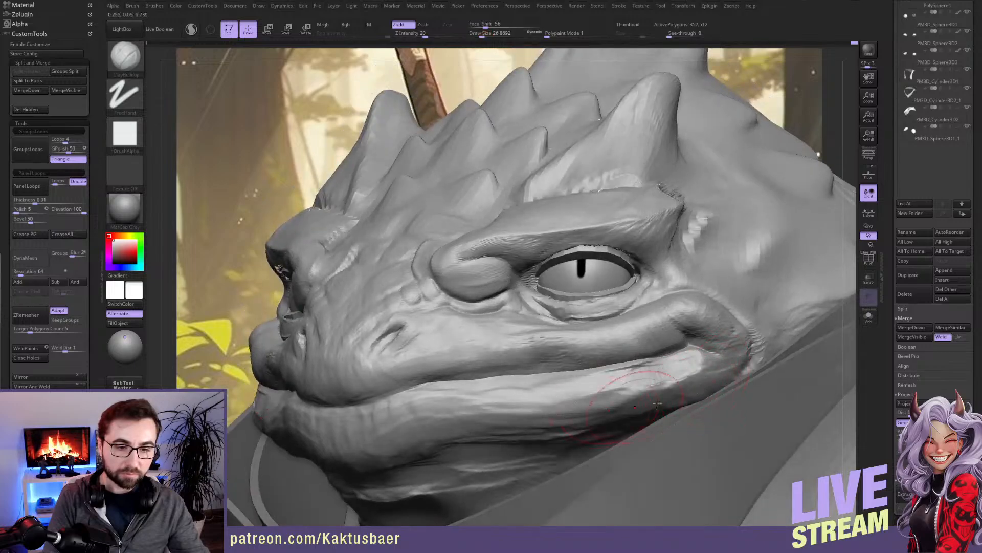
key("shift")
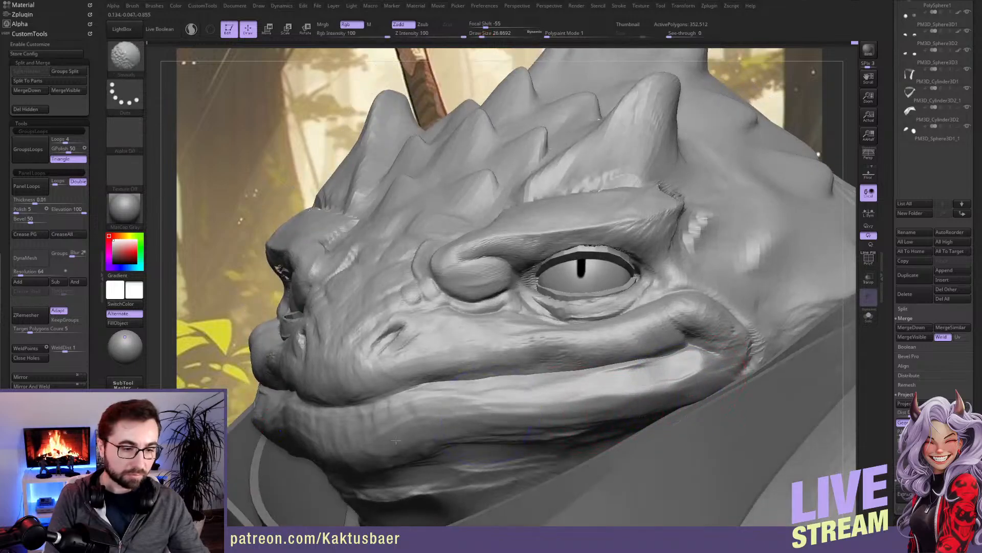
right_click_drag(483, 413, 471, 396, "ctrl")
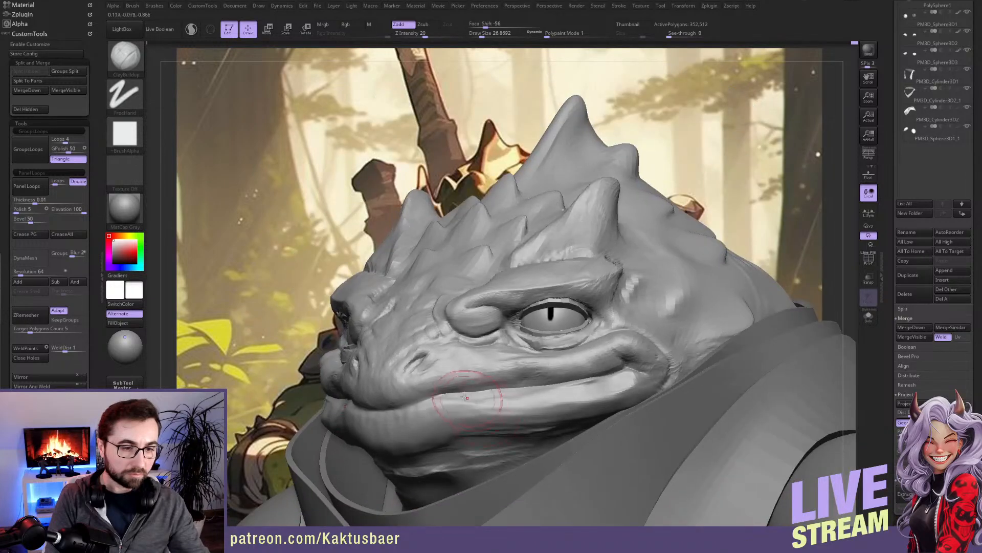
Step: Build up a small forehead spike with ClayBuildup at draw size about 12 and flatten it with TrimDynamic
right_click_drag(470, 363, 512, 399)
key("s")
left_click_drag(483, 285, 478, 284)
mouse_move(477, 274)
right_mouse_down()
mouse_move(515, 290)
mouse_move(483, 274)
right_mouse_up()
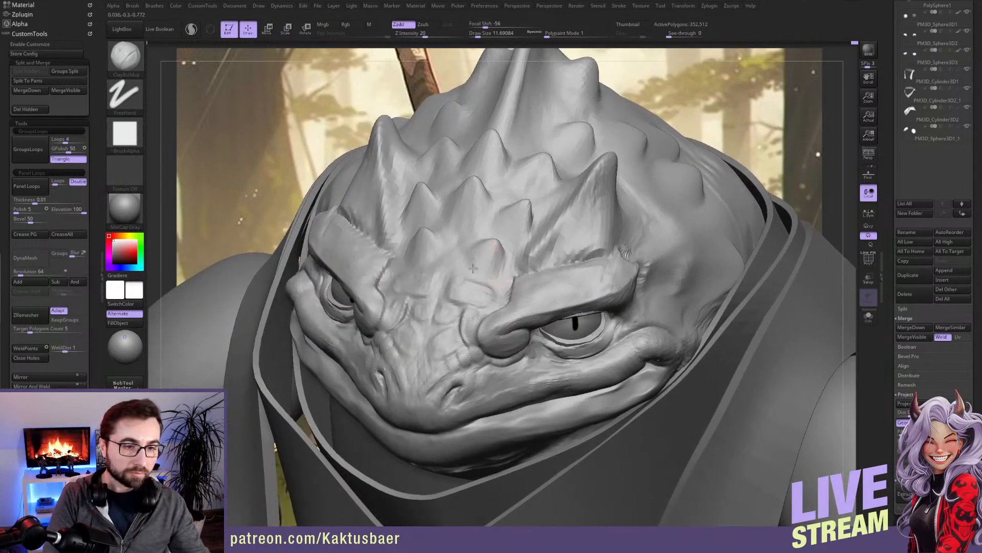
mouse_move(487, 270)
left_mouse_down()
mouse_move(483, 255)
mouse_move(494, 269)
left_mouse_up()
key("b")
key("t")
key("d")
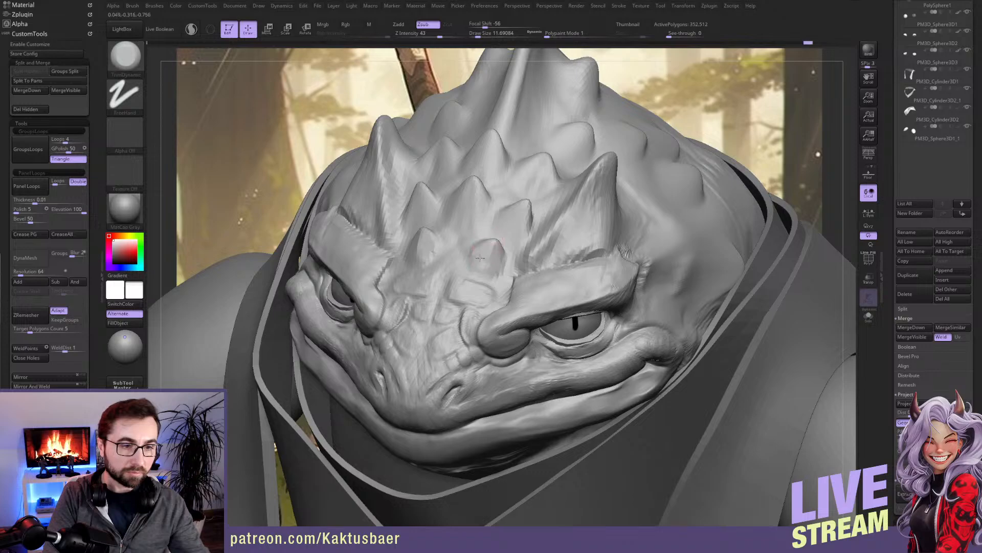
Step: Carve defining edges along the small forehead spikes with the DamStandard brush at draw size about 12 to 14
key("b")
key("d")
key("s")
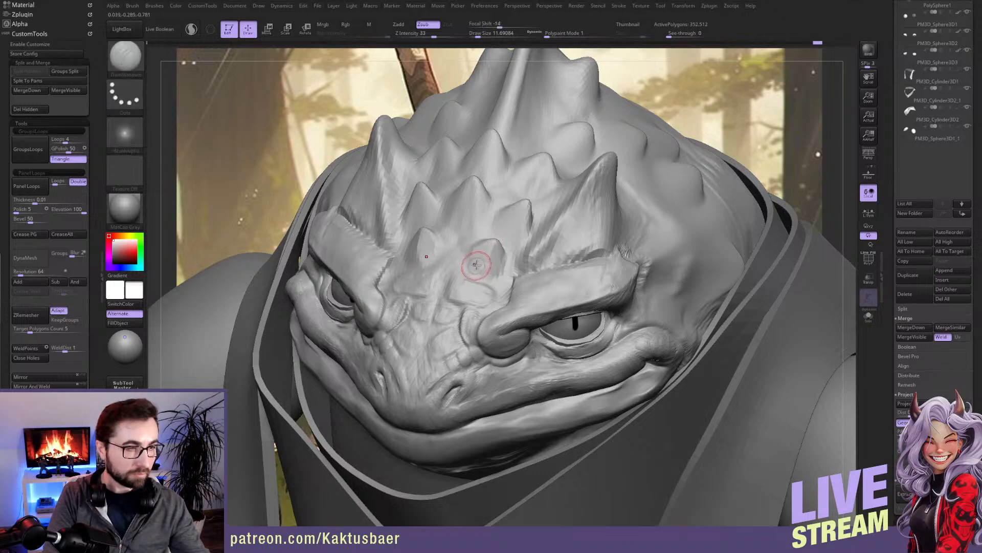
left_click_drag(497, 241, 505, 263)
mouse_move(528, 201)
left_mouse_down()
mouse_move(530, 223)
mouse_move(501, 235)
left_mouse_up()
left_click_drag(473, 180, 460, 226)
left_click_drag(544, 158, 528, 191)
right_click_drag(531, 180, 556, 200, "alt")
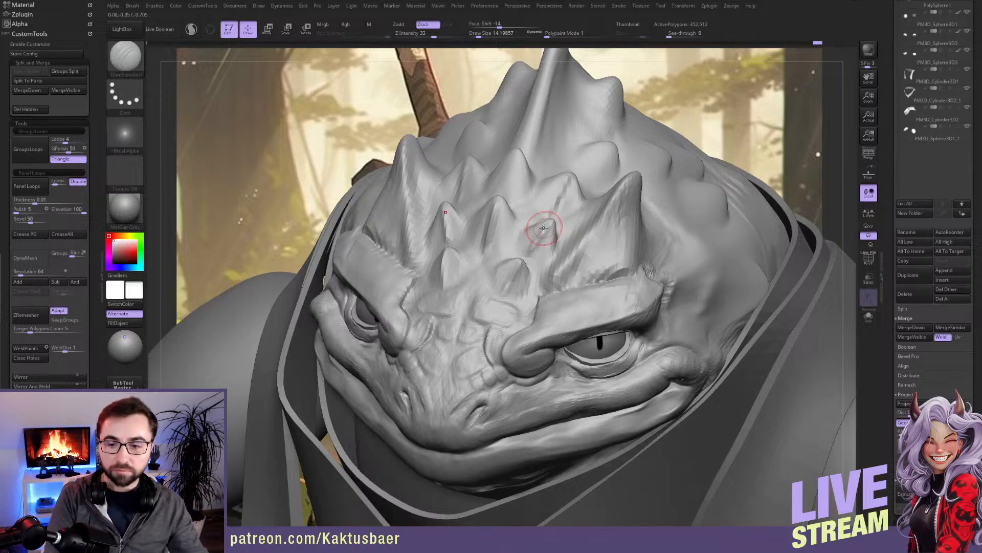
Step: Sharpen the rounded spike behind the brow horn with the DamStandard brush at draw size about 20
right_click_drag(507, 188, 514, 203)
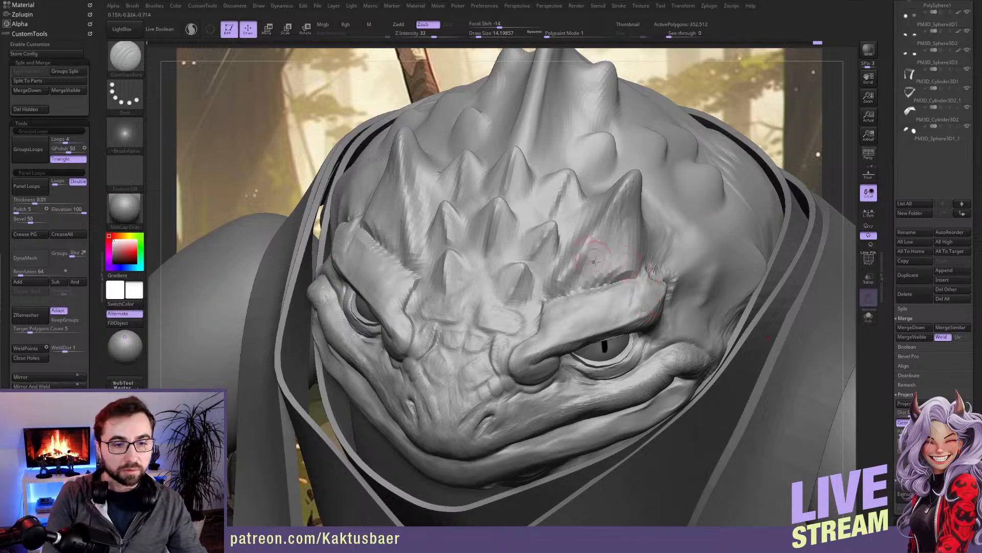
right_click_drag(603, 166, 596, 145)
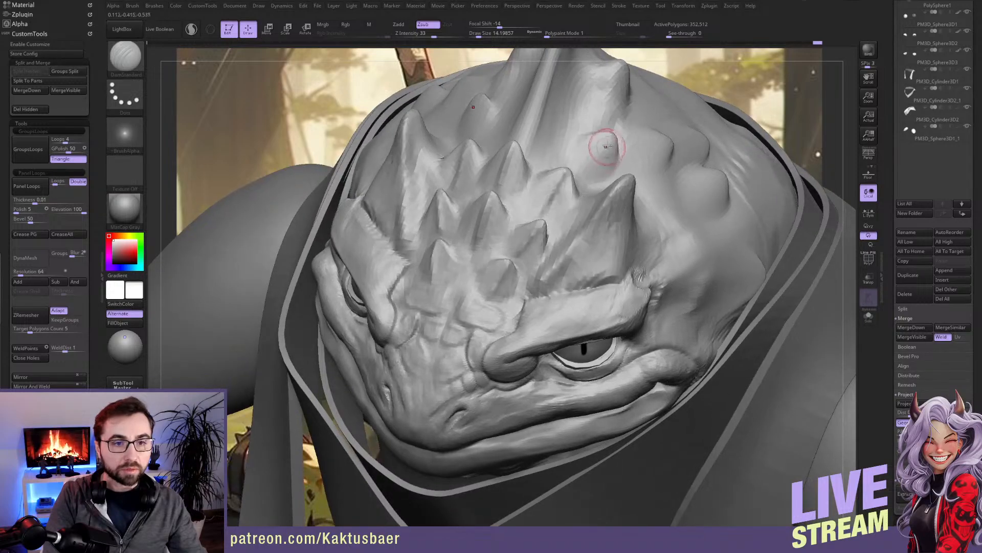
key("bracketright")
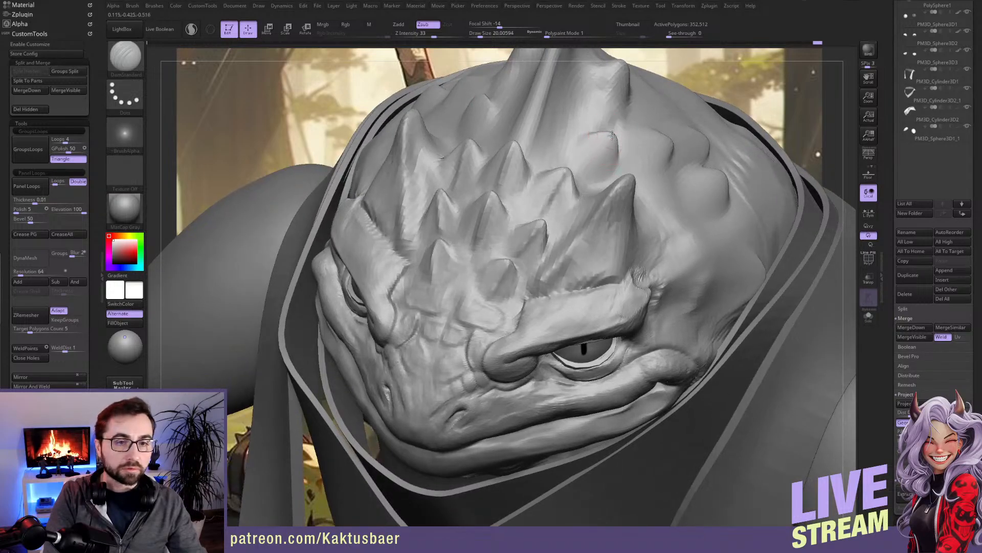
right_click_drag(582, 174, 592, 202)
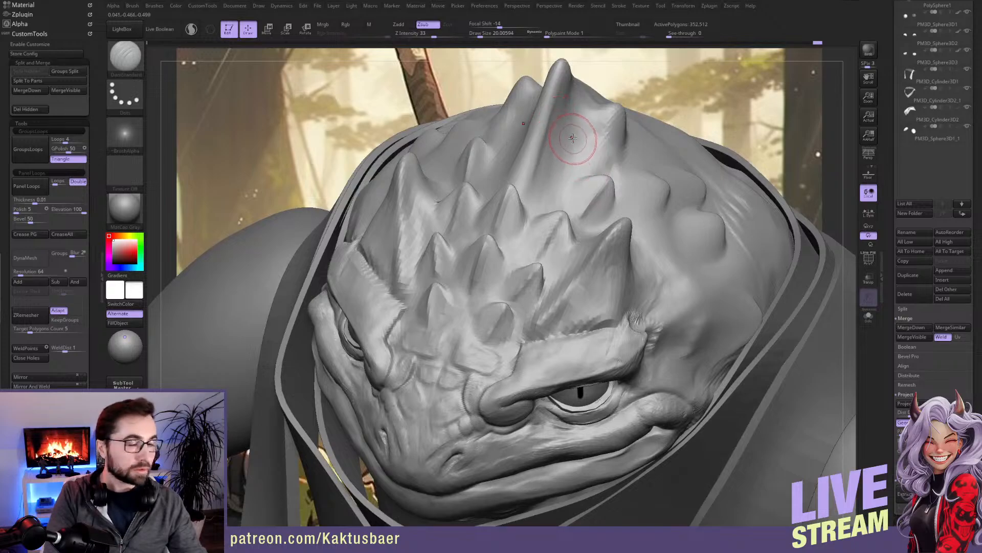
Step: Build up the tall central crest spike on top of the head with the ClayBuildup brush
key("b")
key("c")
key("b")
key("s")
left_click_drag(566, 138, 569, 139)
mouse_move(559, 84)
left_mouse_down()
mouse_move(532, 181)
mouse_move(557, 126)
mouse_move(569, 122)
left_mouse_up()
key("s")
mouse_move(574, 165)
right_mouse_down("alt")
mouse_move(573, 218)
mouse_move(630, 189)
mouse_move(631, 117)
mouse_move(603, 174)
mouse_move(625, 254)
right_mouse_up("alt")
Step: Carve sharp ridges along the spikes beside the central crest with DamStandard at draw size about 22
key("b")
key("d")
key("s")
mouse_move(625, 254)
left_mouse_down()
mouse_move(665, 248)
mouse_move(634, 273)
left_mouse_up()
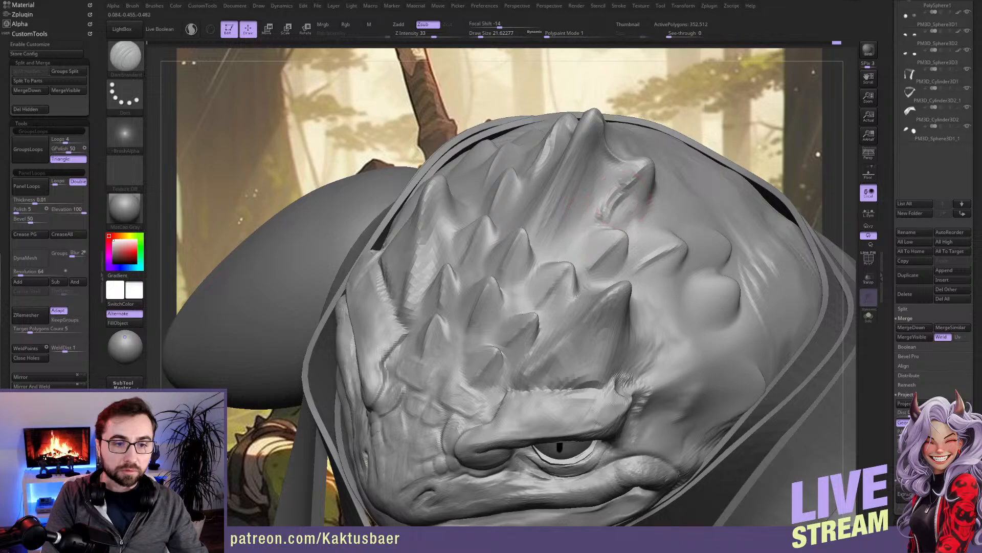
right_click_drag(652, 174, 639, 199)
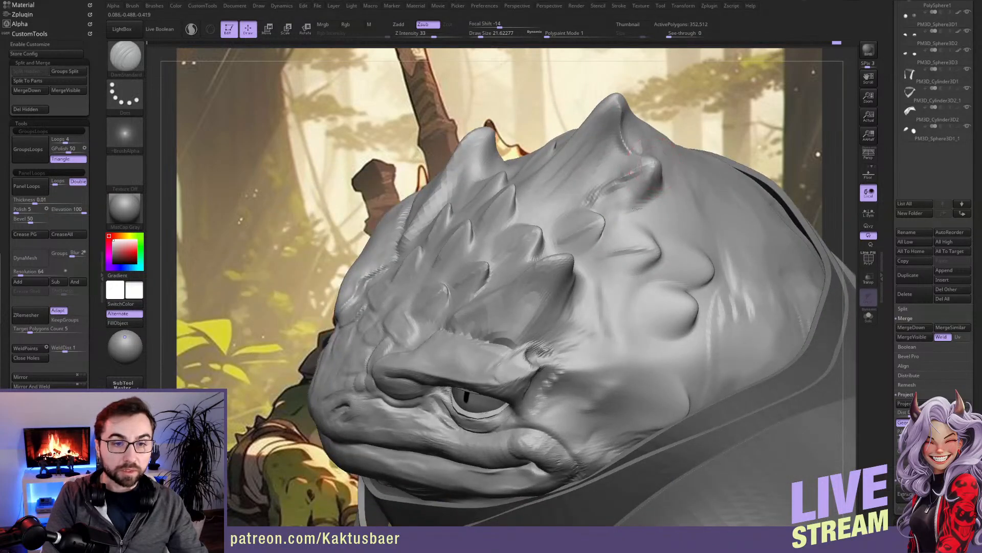
right_click_drag(663, 254, 647, 217)
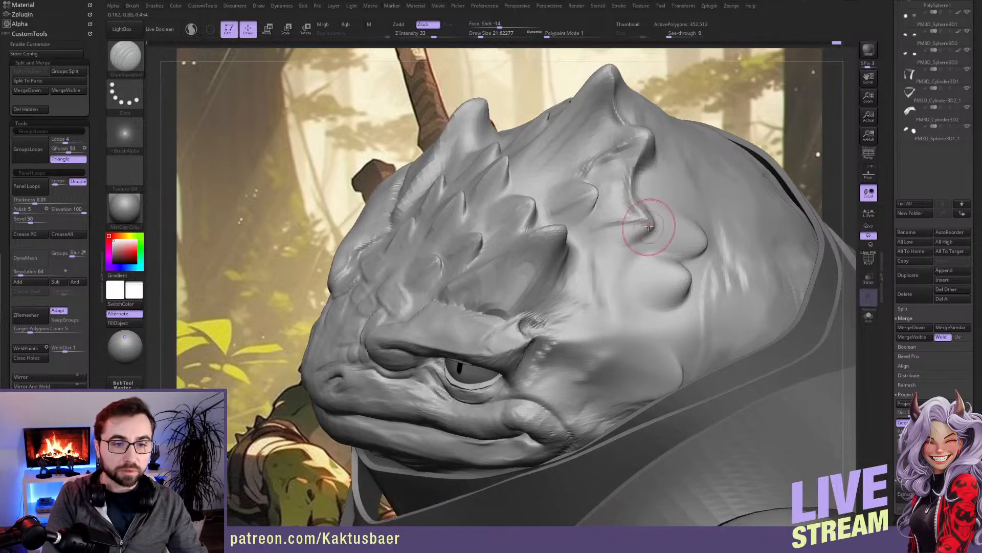
right_click_drag(647, 263, 653, 248)
Step: Reshape the spikes on the side of the head with Move and refine their creases with DamStandard at draw size about 16
key("b")
key("m")
key("v")
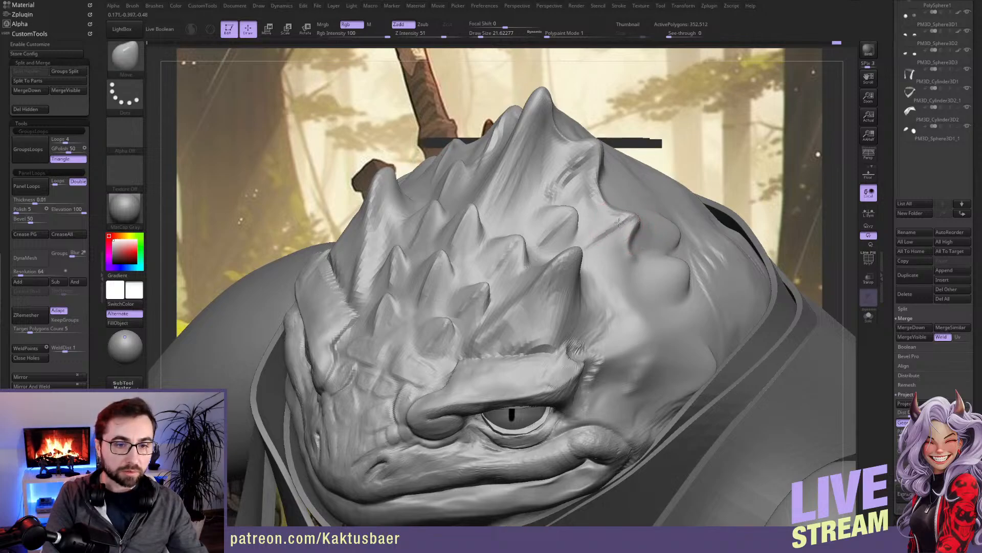
right_click_drag(617, 229, 660, 233)
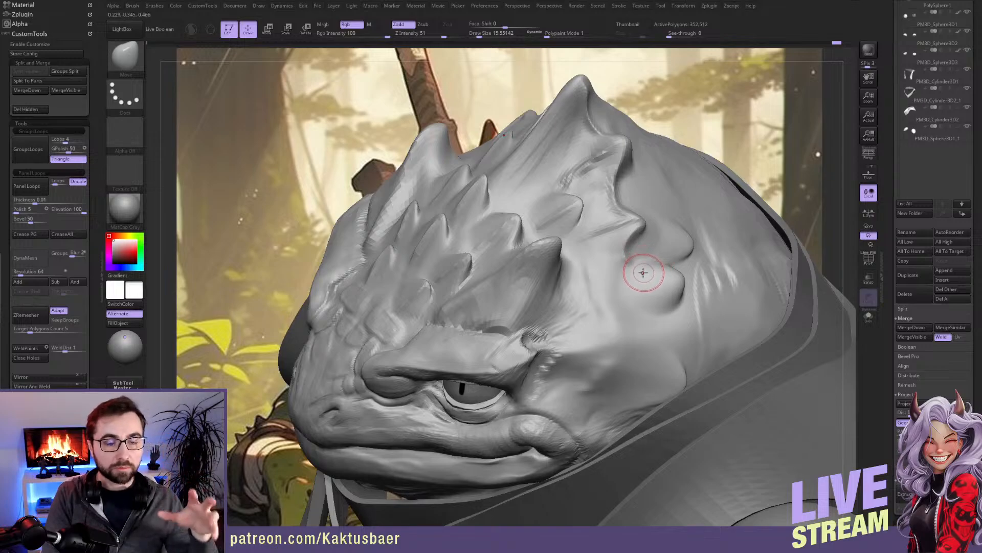
key("b")
key("d")
key("s")
mouse_move(597, 161)
right_mouse_down("alt")
mouse_move(599, 231)
mouse_move(570, 202)
mouse_move(593, 155)
right_mouse_up("alt")
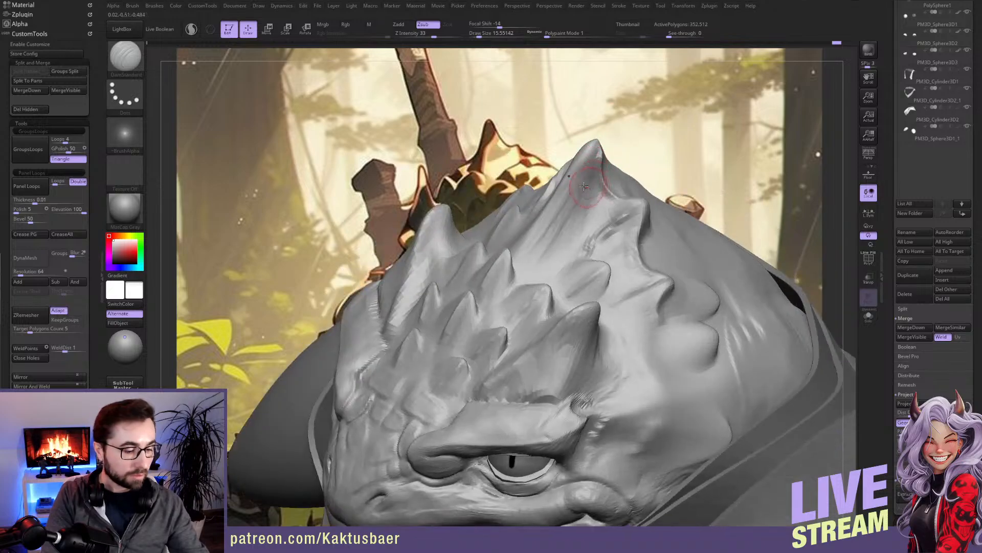
Step: Adjust the tip of the central crest spike with Move and flatten its faces with TrimDynamic at draw size about 16
key("b")
key("m")
key("v")
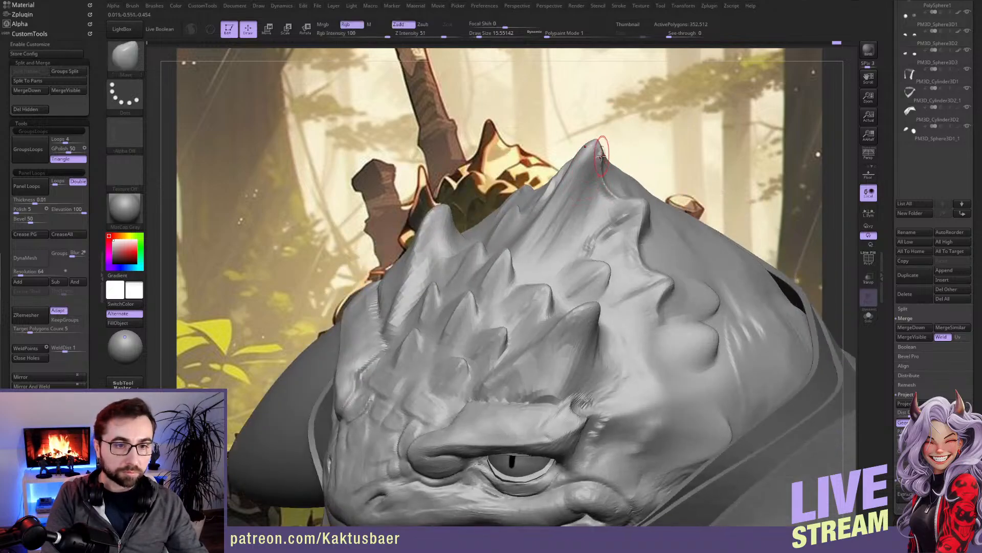
mouse_move(601, 155)
right_mouse_down()
mouse_move(586, 170)
mouse_move(587, 150)
right_mouse_up()
key("b")
key("t")
key("d")
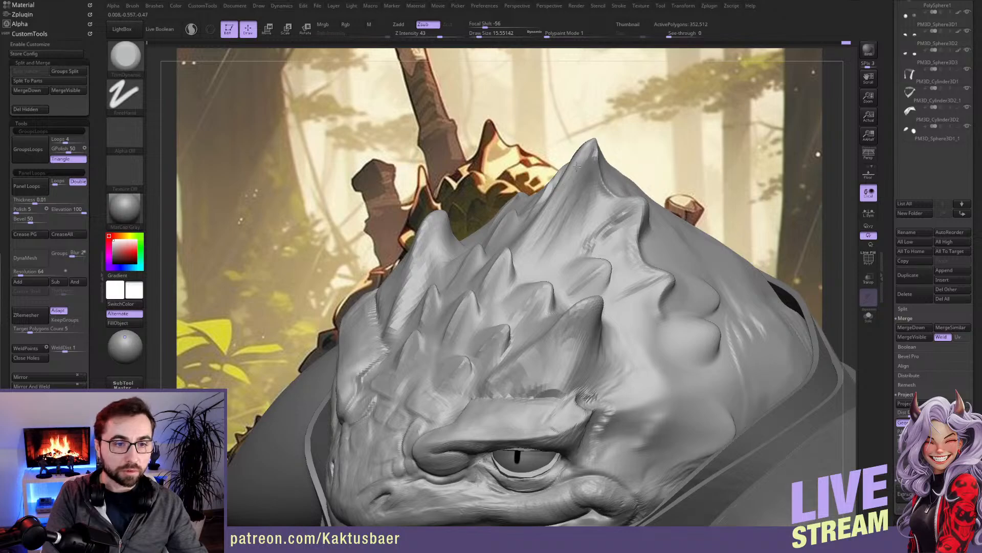
right_click_drag(588, 188, 606, 177)
mouse_move(559, 294)
right_mouse_down()
mouse_move(575, 301)
mouse_move(585, 257)
right_mouse_up()
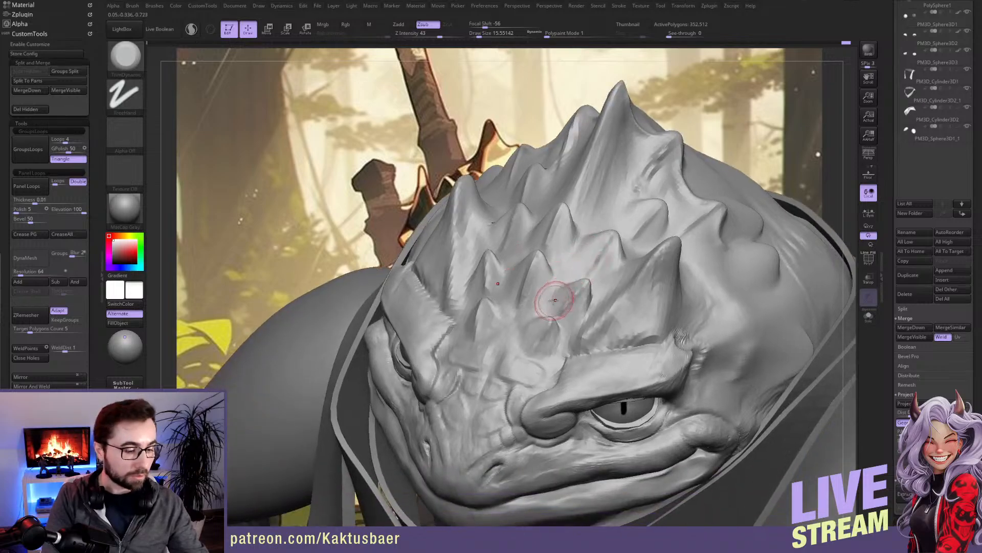
Step: Deepen the creases between the forehead spikes with the DamStandard brush at draw size about 16
key("b")
key("d")
key("s")
right_click_drag(555, 285, 583, 284)
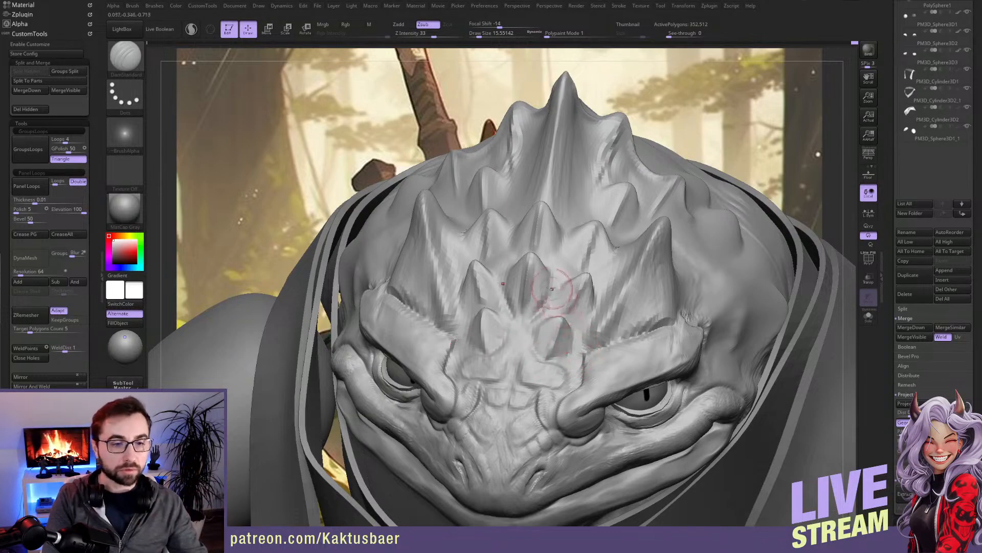
right_click_drag(555, 256, 532, 225)
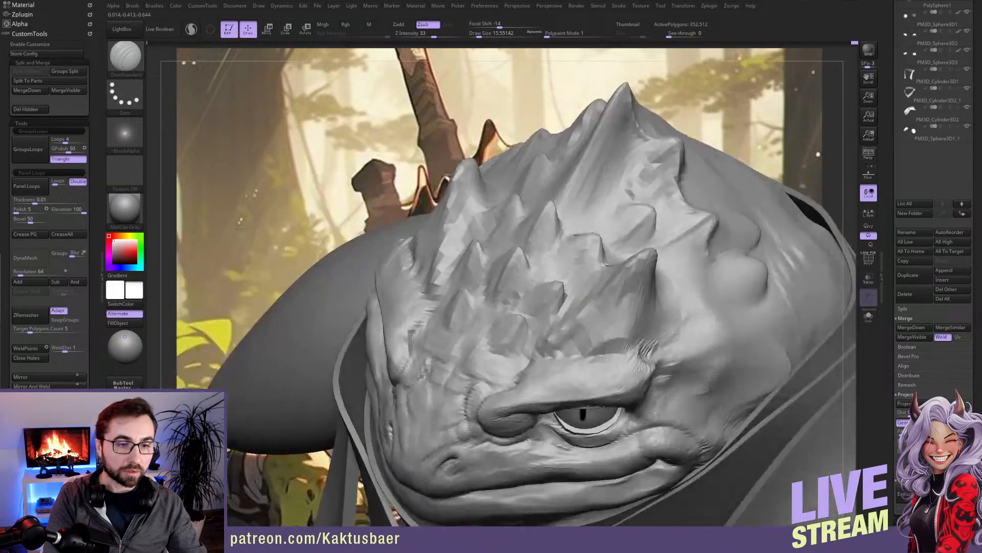
mouse_move(532, 277)
right_mouse_down()
mouse_move(552, 275)
mouse_move(538, 220)
mouse_move(539, 228)
mouse_move(516, 227)
mouse_move(534, 225)
right_mouse_up()
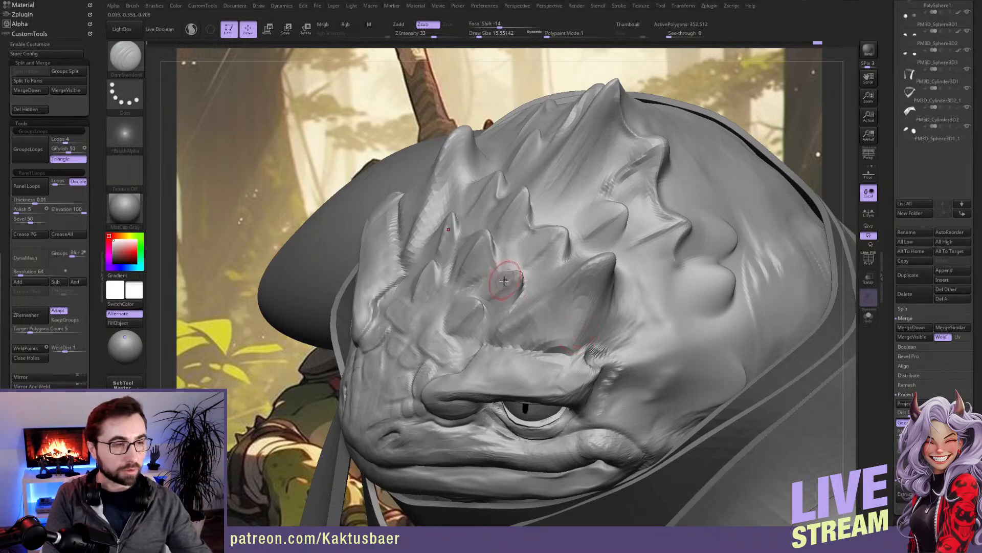
Step: Reshape the small forehead spikes above the inner brow with the Move brush at draw size about 22
key("b")
key("m")
key("v")
mouse_move(476, 261)
right_mouse_down()
mouse_move(509, 289)
mouse_move(477, 260)
right_mouse_up()
key("s")
key("s")
left_click_drag(507, 283, 480, 294)
right_click_drag(464, 311, 479, 319)
key("s")
left_click_drag(453, 326, 449, 326)
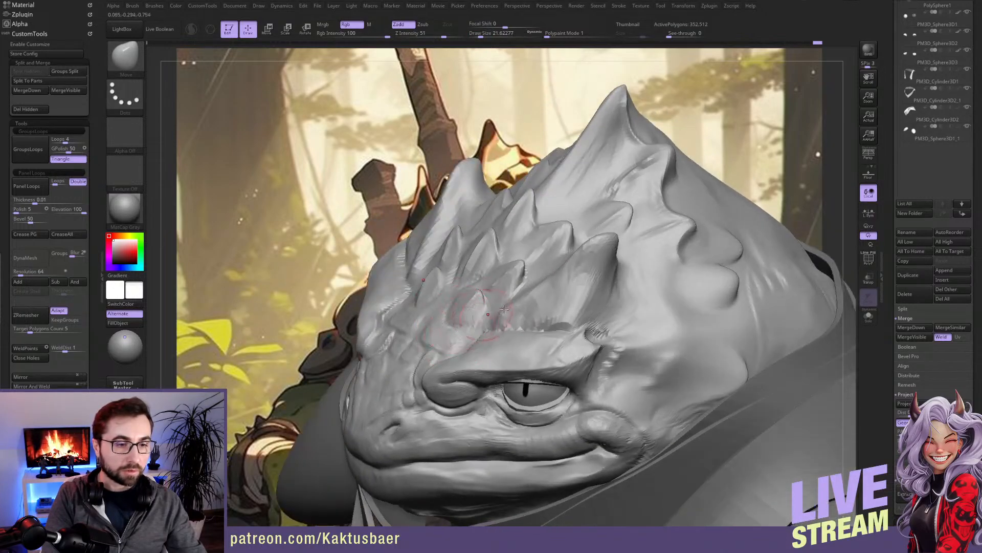
right_click_drag(481, 314, 498, 316)
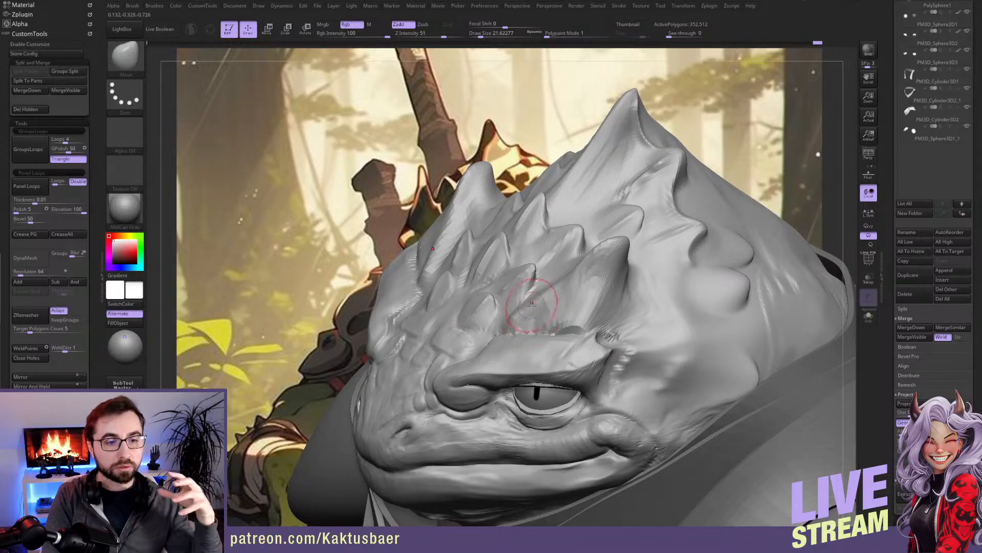
Step: Define the ridges and edges of the head spikes from above with DamStandard at draw size about 14
right_click_drag(621, 222, 644, 257)
key("bracketleft")
key("b")
key("d")
key("s")
mouse_move(597, 226)
right_mouse_down()
mouse_move(602, 209)
mouse_move(643, 210)
right_mouse_up()
right_click_drag(628, 251, 597, 208)
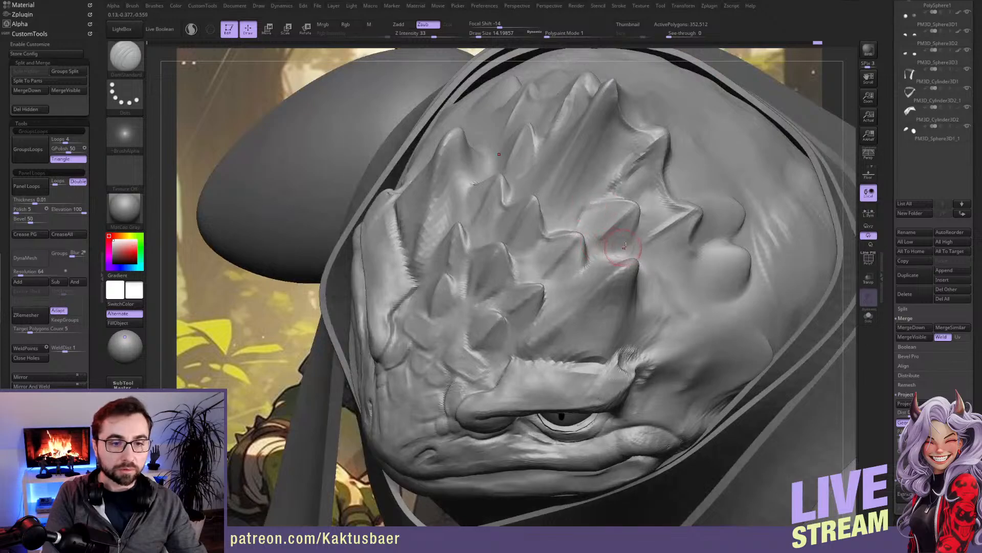
mouse_move(586, 276)
right_mouse_down()
mouse_move(592, 285)
mouse_move(591, 255)
mouse_move(660, 307)
mouse_move(628, 300)
right_mouse_up()
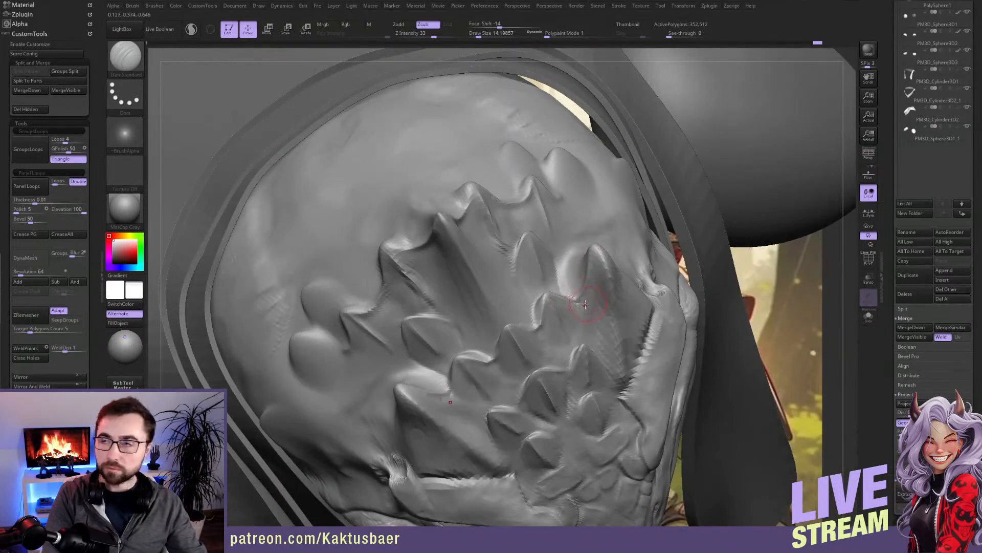
Step: Adjust the area between the forehead spikes and the brow with the Move brush at draw size about 23
mouse_move(619, 277)
right_mouse_down()
mouse_move(629, 294)
mouse_move(633, 286)
right_mouse_up()
key("s")
left_click_drag(633, 287, 634, 288)
mouse_move(660, 292)
right_mouse_down()
mouse_move(641, 280)
mouse_move(651, 268)
mouse_move(620, 300)
mouse_move(557, 324)
right_mouse_up()
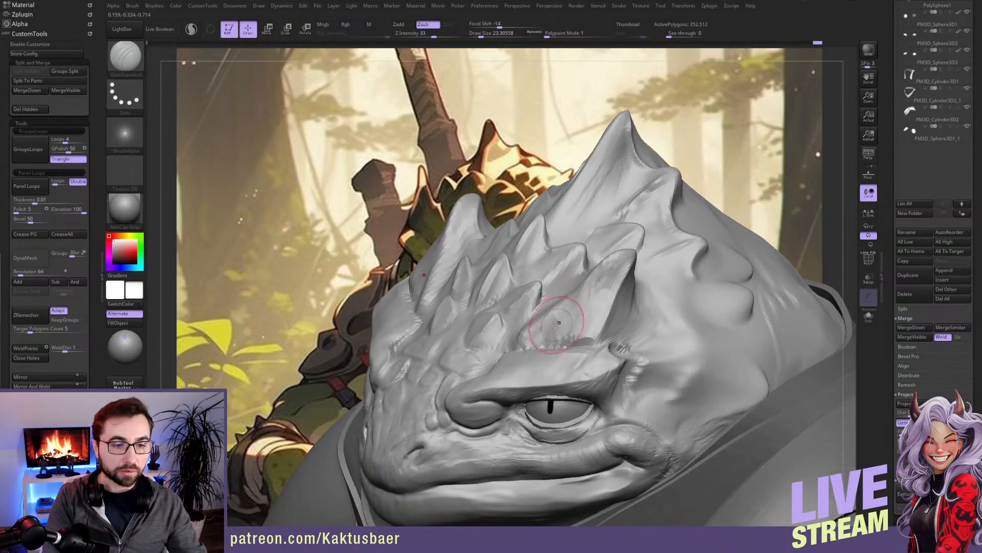
key("b")
key("m")
key("v")
left_click_drag(527, 335, 533, 340)
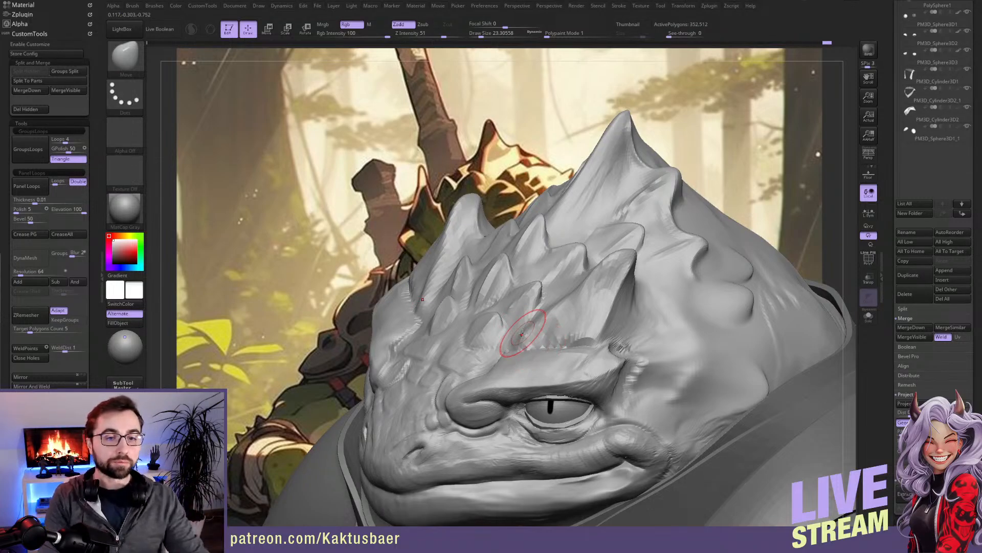
right_click_drag(608, 275, 607, 247)
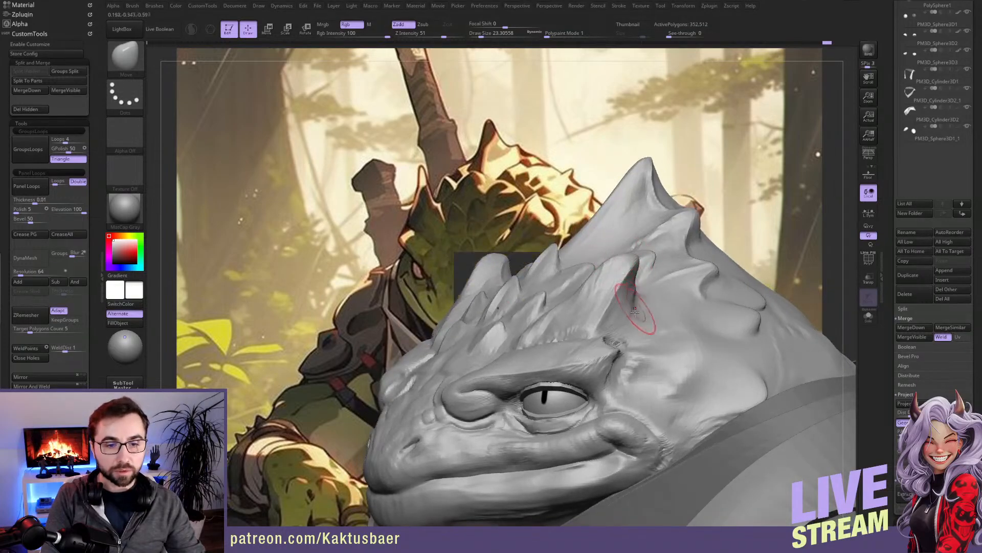
Step: Sharpen the large horn above the brow with the DamStandard brush
key("b")
key("d")
key("s")
mouse_move(634, 308)
right_mouse_down()
mouse_move(612, 308)
mouse_move(657, 297)
mouse_move(629, 309)
mouse_move(659, 306)
mouse_move(637, 307)
mouse_move(626, 326)
right_mouse_up()
Step: Select the ClayBuildup brush at draw size about 16 and quick-save the project
key("b")
key("c")
key("b")
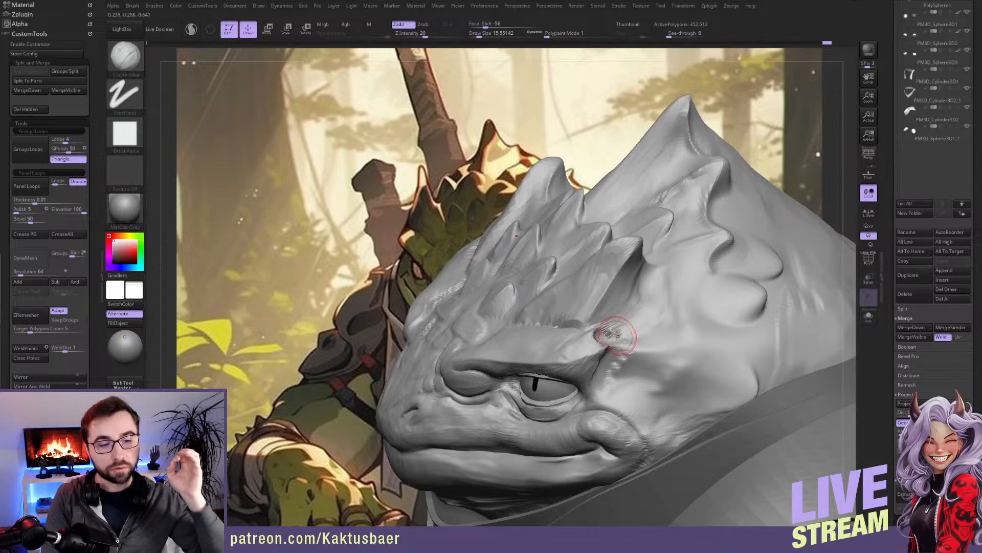
key("ctrl+s")
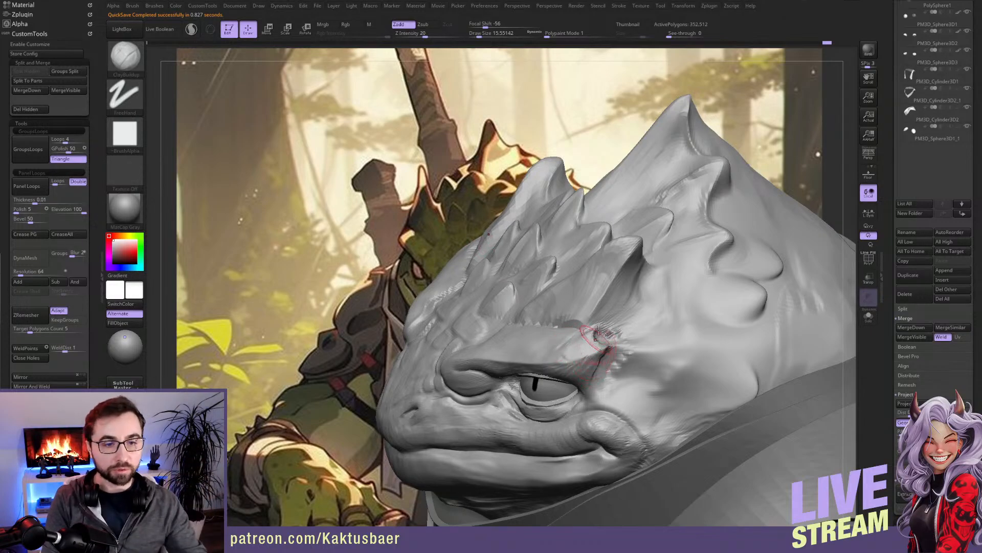
Step: Reshape the forehead spikes in front of the large brow horn with an enlarged Move brush
right_click_drag(587, 264, 582, 249)
key("b")
key("m")
key("v")
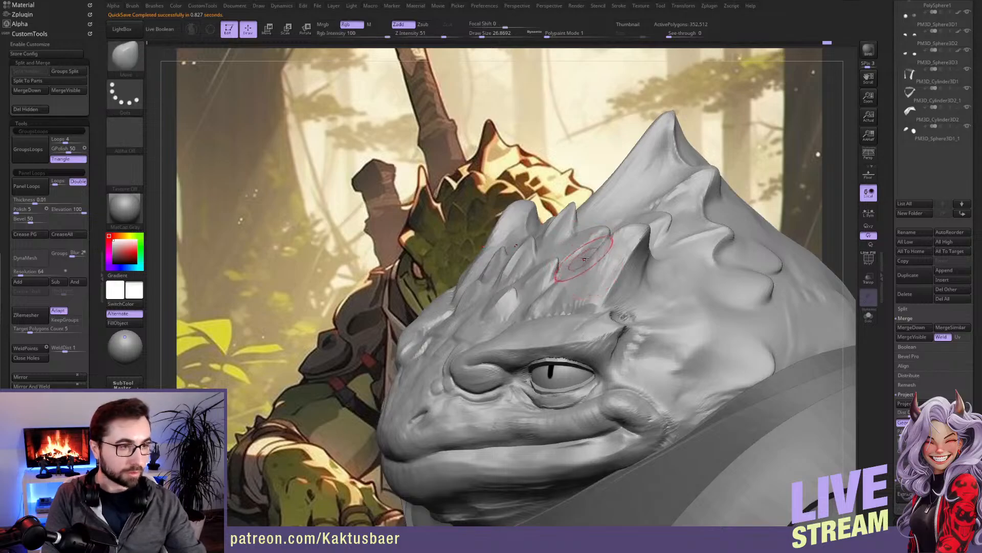
key("bracketright")
left_click_drag(585, 248, 587, 244)
Step: Refine the placement and shape of the forehead spikes with the Move brush at draw size about 14 to 16
right_click_drag(581, 249, 593, 238)
mouse_move(586, 237)
right_mouse_down()
mouse_move(660, 235)
mouse_move(590, 264)
mouse_move(591, 296)
right_mouse_up()
key("[")
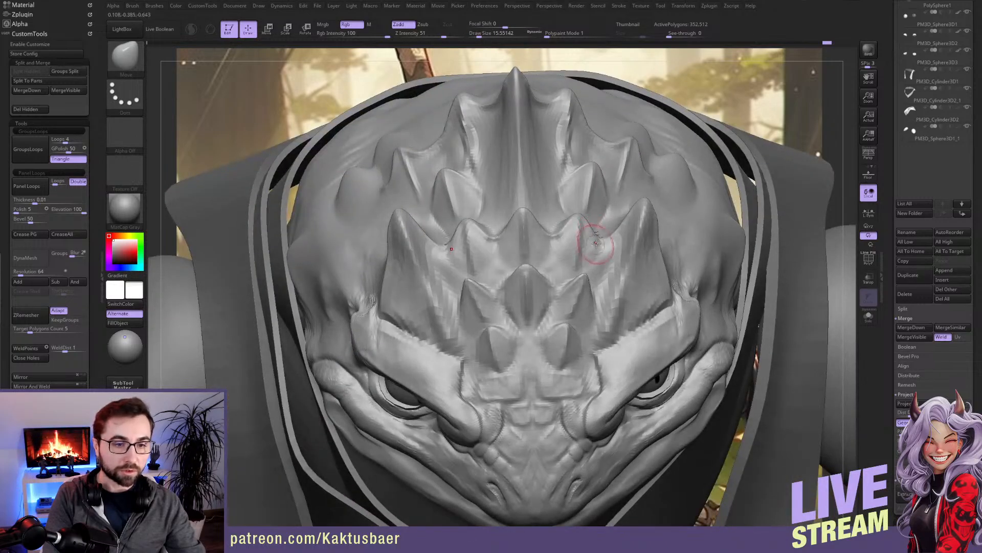
right_click_drag(583, 232, 565, 218)
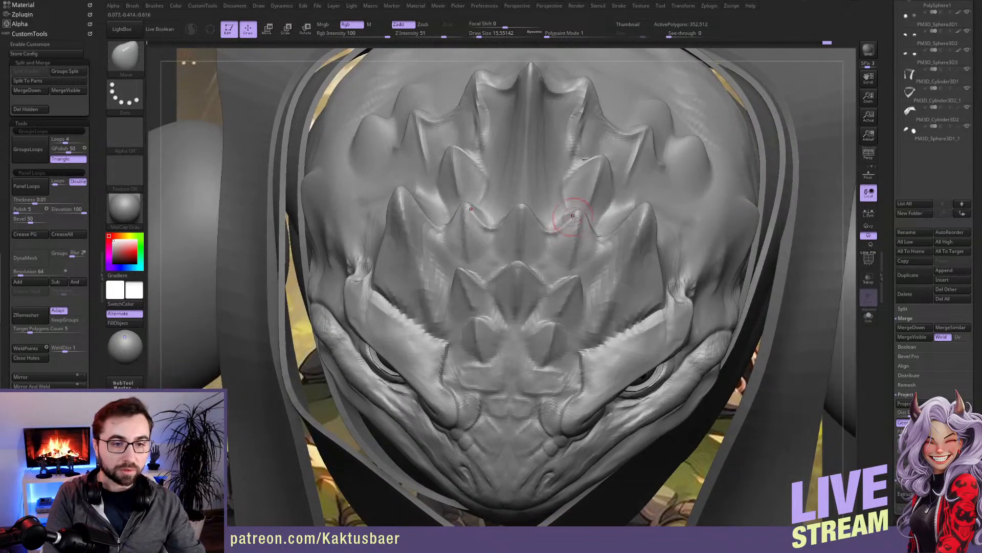
mouse_move(601, 233)
right_mouse_down()
mouse_move(609, 276)
mouse_move(654, 263)
mouse_move(635, 252)
right_mouse_up()
key("bracketright")
key("bracketleft")
key("bracketleft")
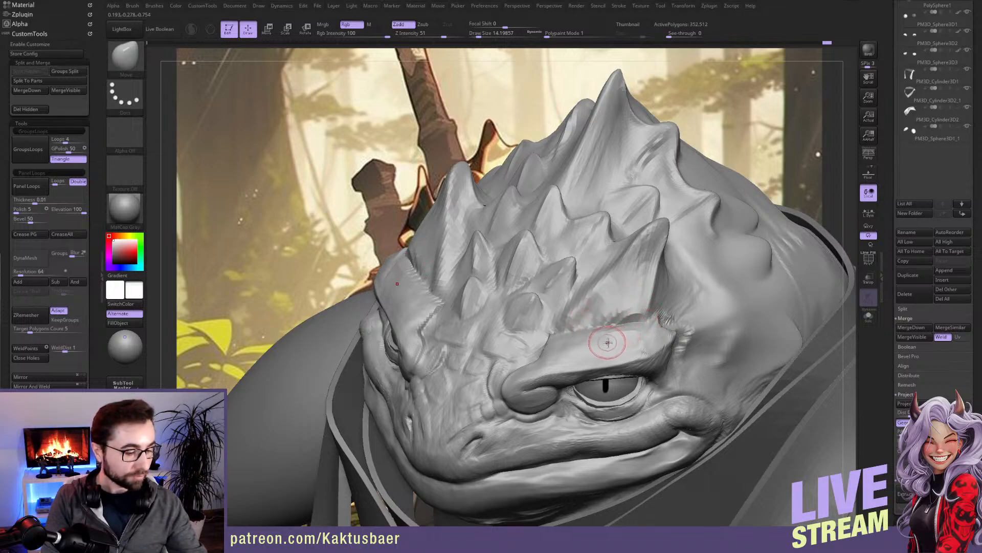
Step: Build up the inner end of the brow fold beside the eye with a small ClayBuildup brush
key("b")
key("c")
key("b")
right_click_drag(614, 311, 622, 276, "alt")
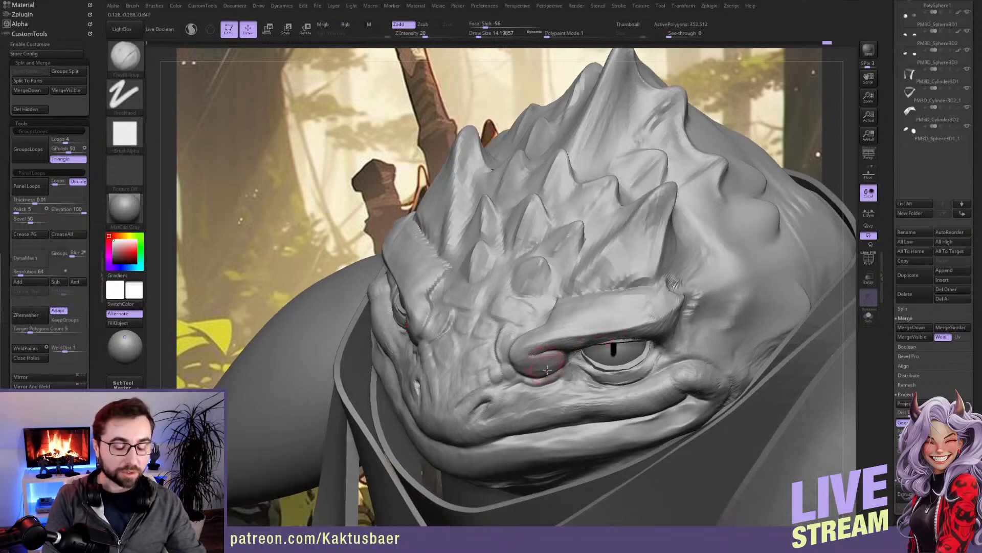
key("bracketleft")
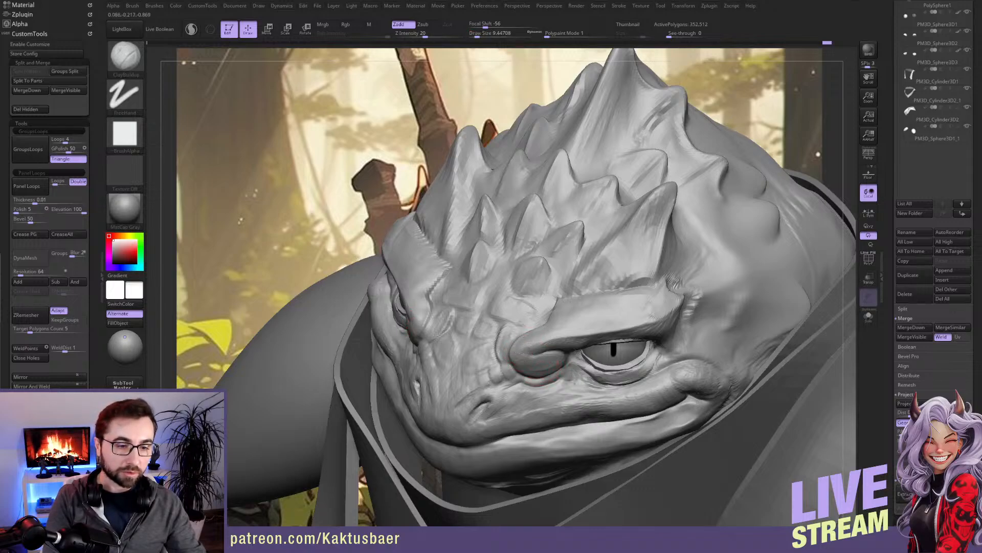
right_click_drag(542, 344, 559, 307)
key("bracketright")
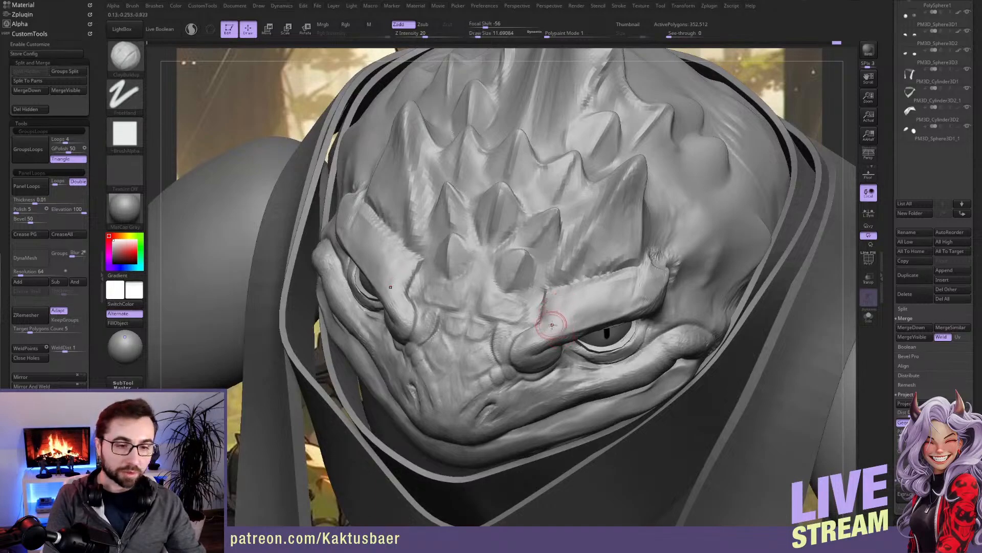
Step: Sharpen the crease above the inner brow fold with the DamStandard brush at draw size about 12
key("b")
key("d")
key("s")
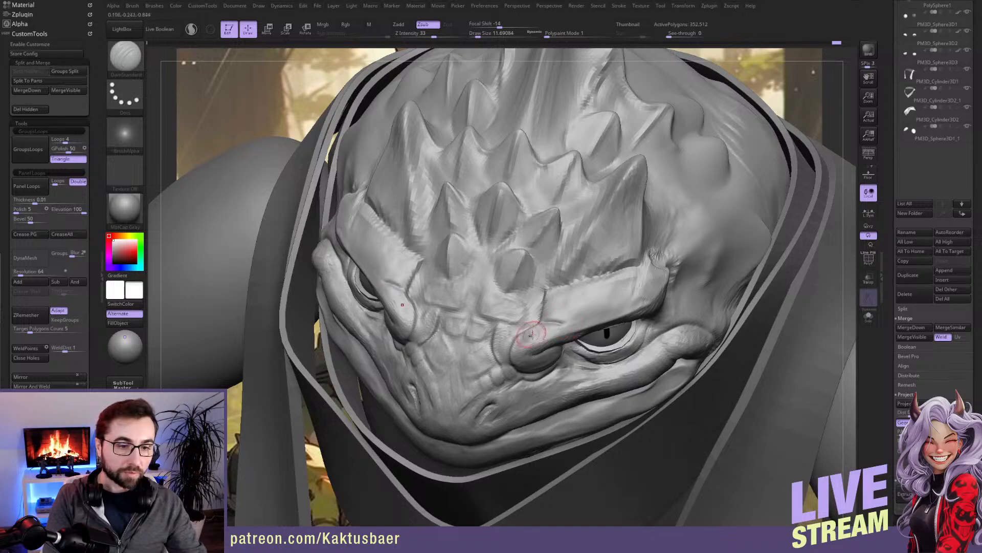
right_click_drag(547, 334, 544, 325)
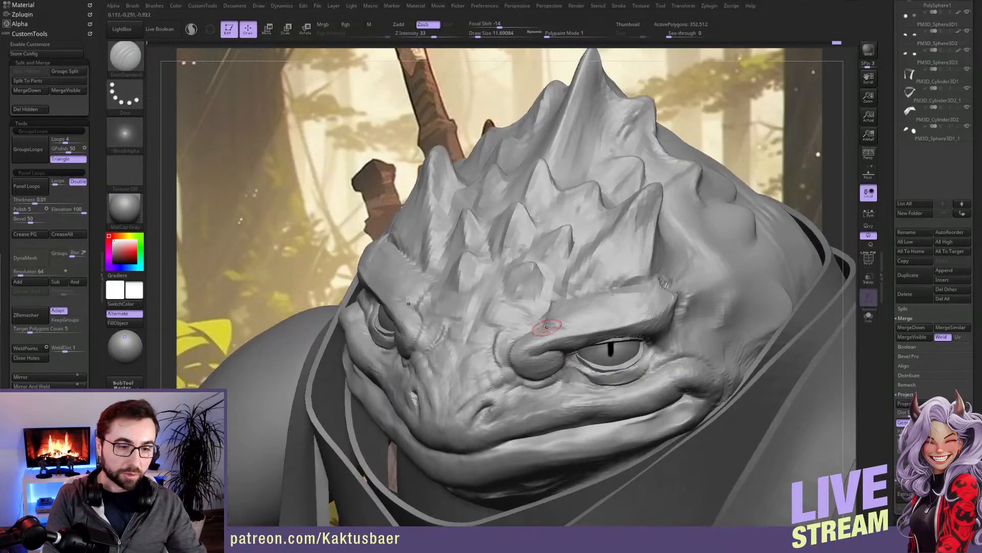
Step: Adjust the shape of the inner brow bulge with the Move brush at draw size about 16
key("b")
key("m")
key("v")
key("bracketright")
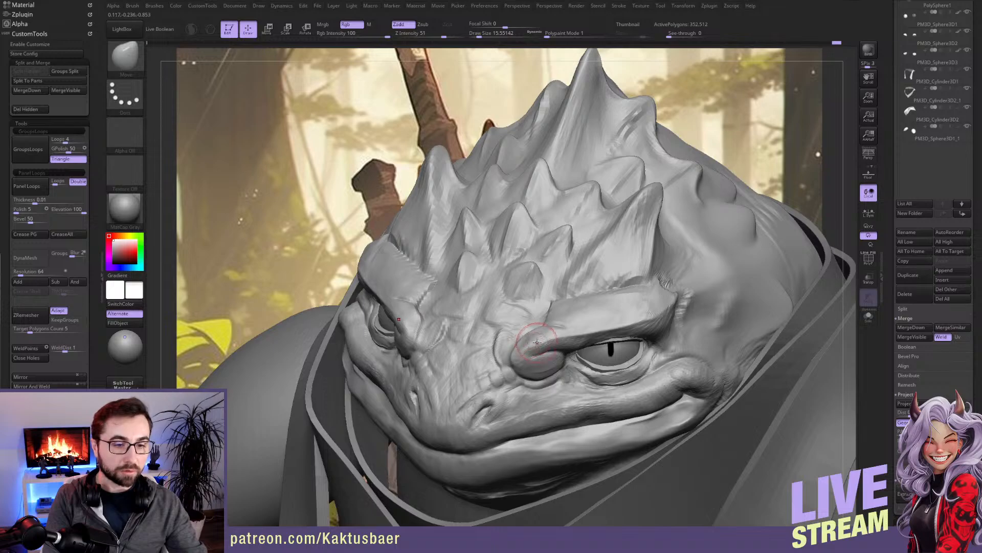
key("bracketleft")
right_click_drag(555, 323, 563, 314)
Step: Carve skin creases across the top of the brow ridge with the DamStandard brush
key("b")
key("d")
key("s")
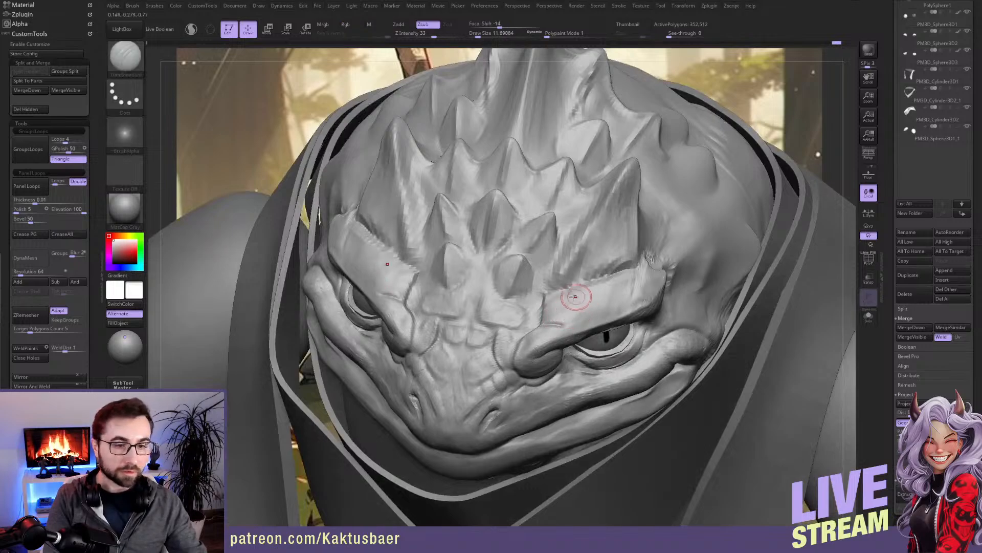
mouse_move(571, 292)
left_mouse_down()
mouse_move(600, 306)
mouse_move(573, 321)
left_mouse_up()
mouse_move(601, 297)
right_mouse_down()
mouse_move(597, 336)
mouse_move(645, 303)
mouse_move(601, 327)
mouse_move(611, 328)
mouse_move(609, 353)
mouse_move(562, 334)
right_mouse_up()
key("ctrl")
key("alt")
Step: Reshape the brow ridge above the eye with the Move brush at draw size about 17
key("b")
key("m")
key("v")
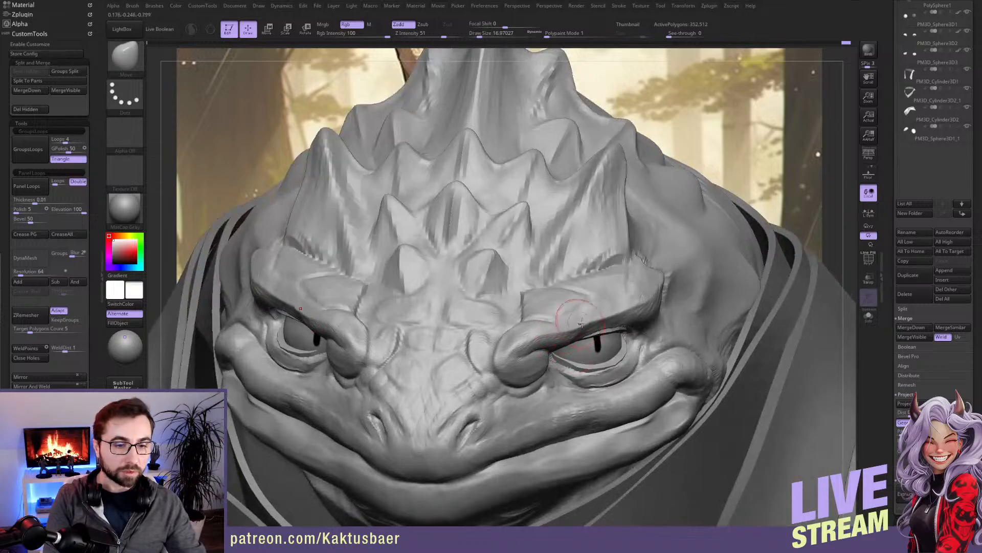
right_click_drag(600, 322, 562, 332)
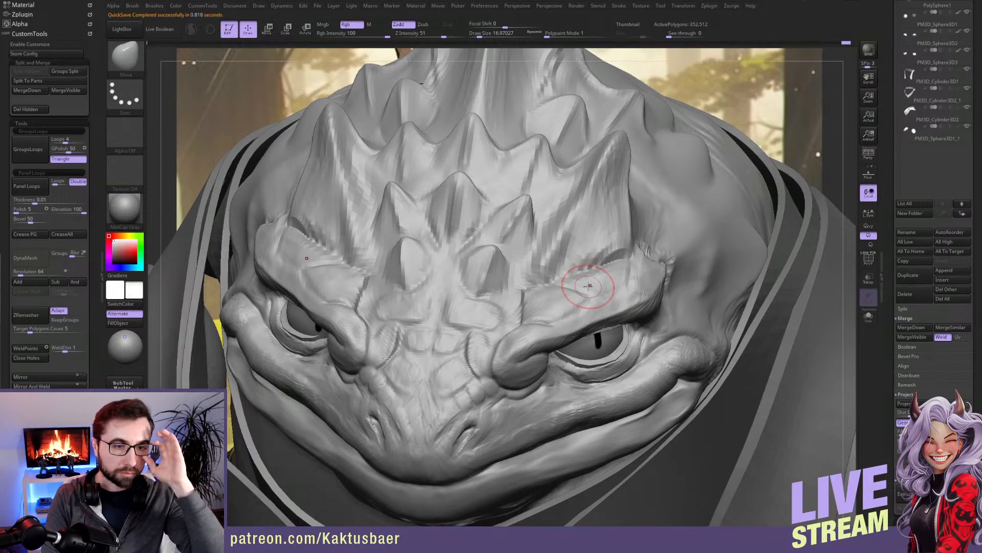
mouse_move(693, 257)
right_mouse_down()
mouse_move(668, 263)
mouse_move(629, 248)
right_mouse_up()
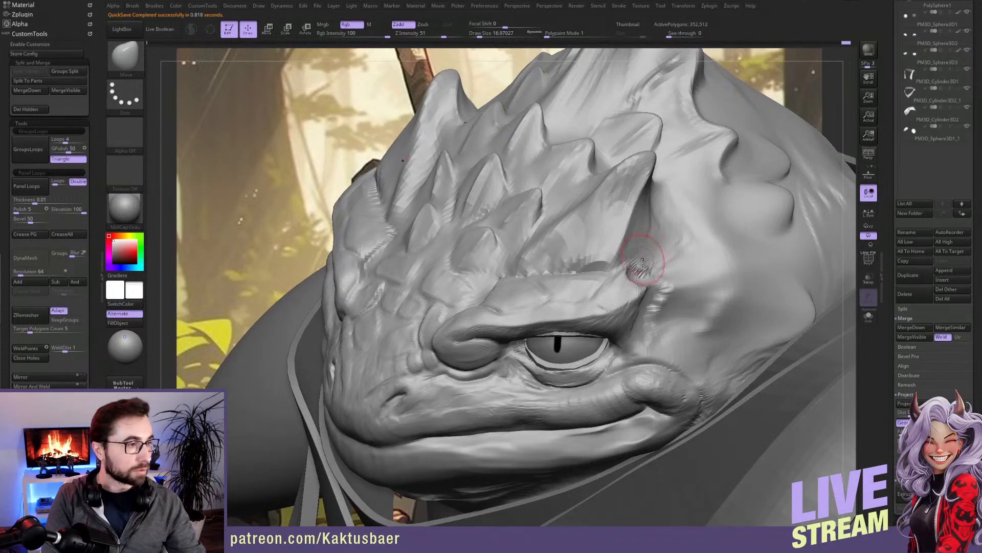
Step: Build up the area between the outer brow corner and the base of the large brow horn with ClayBuildup at draw size about 17
key("b")
key("c")
key("b")
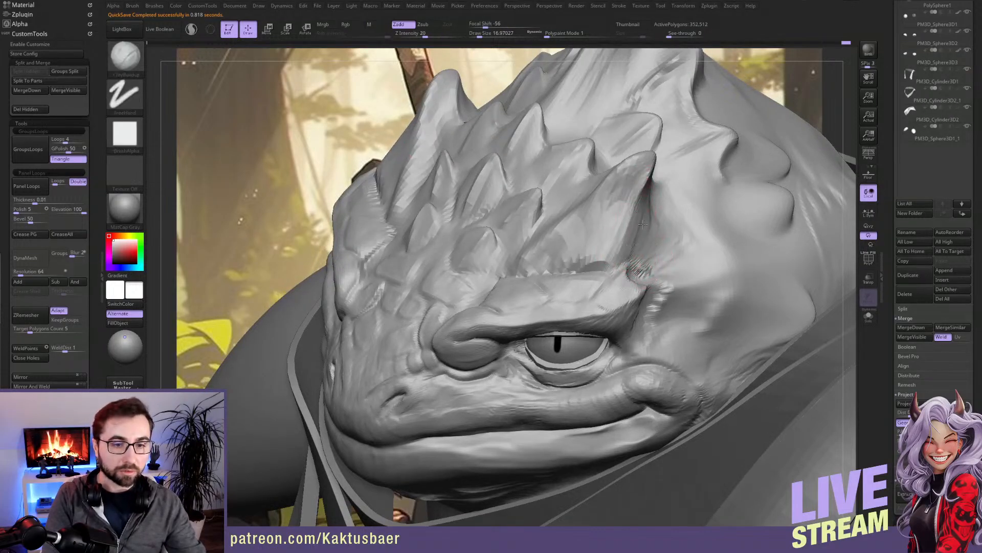
mouse_move(641, 265)
left_mouse_down()
mouse_move(657, 214)
mouse_move(634, 263)
left_mouse_up()
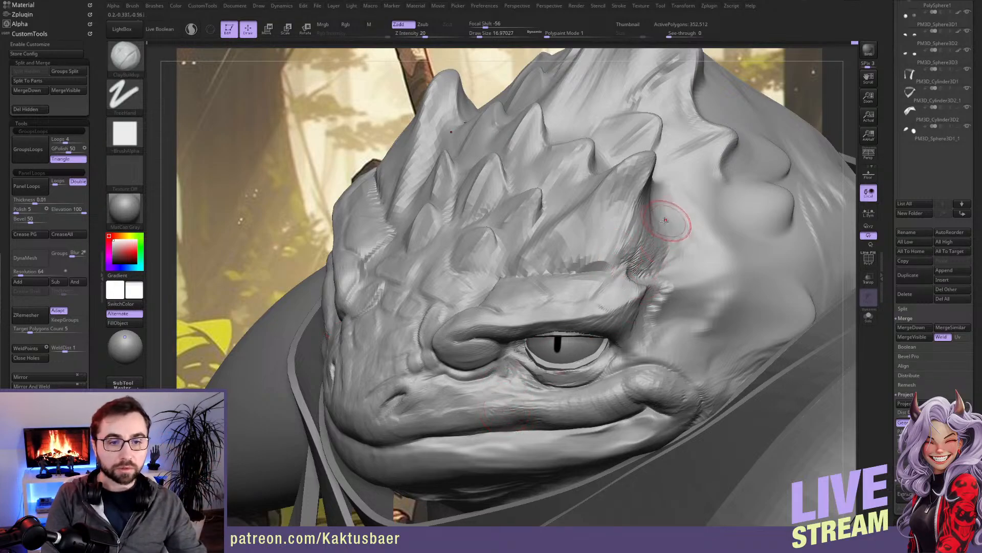
mouse_move(652, 222)
left_mouse_down()
mouse_move(664, 255)
mouse_move(652, 210)
left_mouse_up()
mouse_move(667, 254)
left_mouse_down()
mouse_move(646, 231)
mouse_move(655, 261)
left_mouse_up()
mouse_move(684, 248)
right_mouse_down()
mouse_move(664, 263)
mouse_move(673, 239)
right_mouse_up()
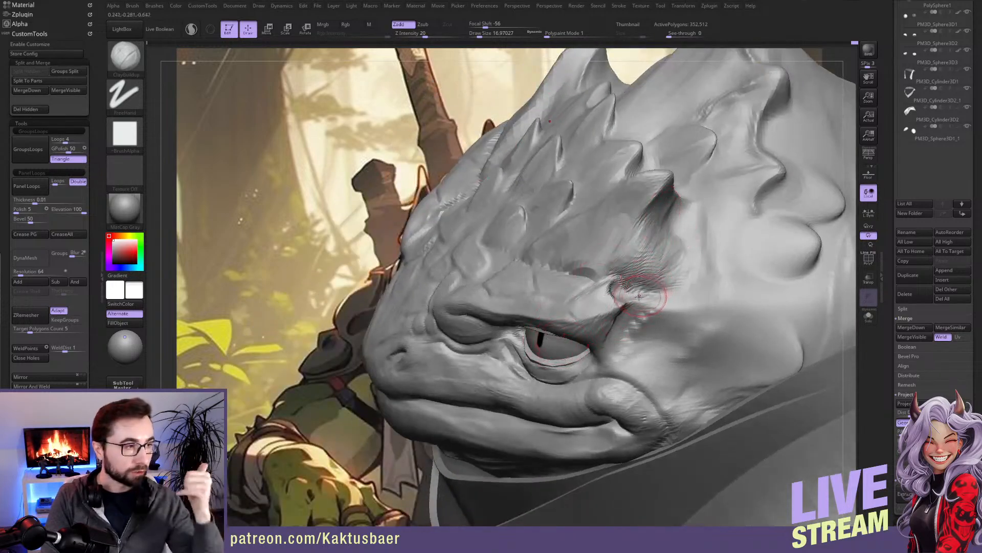
Step: Add ClayBuildup strokes to the temple just behind the outer brow corner, reducing the draw size to about 13
mouse_move(660, 269)
right_mouse_down()
mouse_move(644, 246)
mouse_move(675, 209)
right_mouse_up()
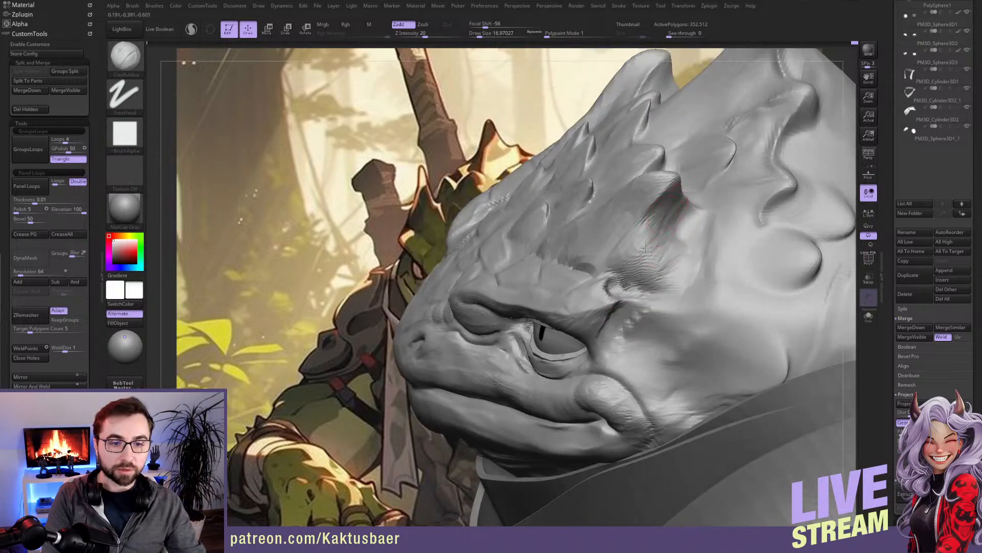
right_click_drag(644, 285, 637, 273)
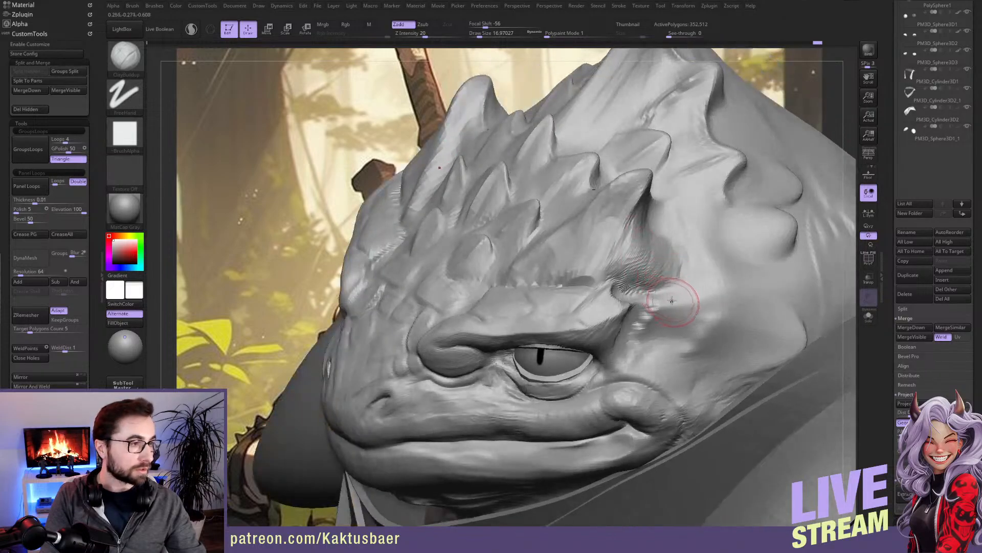
left_click_drag(650, 305, 649, 328)
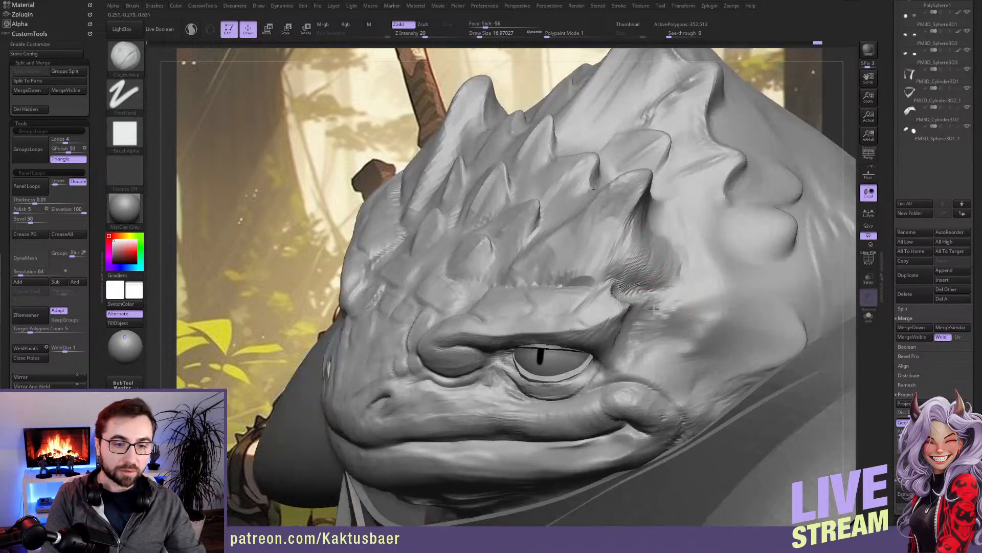
mouse_move(693, 281)
left_mouse_down()
mouse_move(677, 326)
mouse_move(660, 263)
left_mouse_up()
key("s")
key("s")
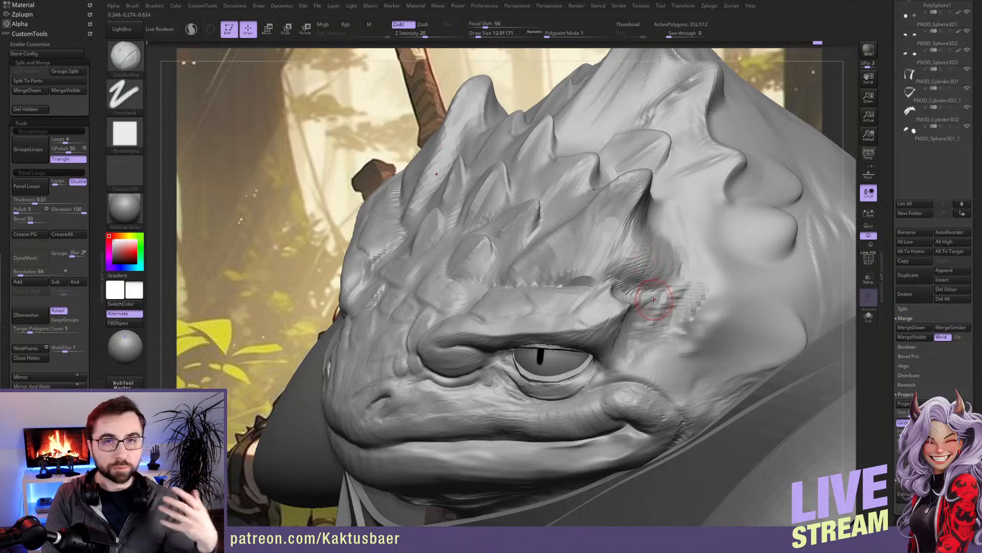
Step: Refine the rounded bulge below the large brow horn with ClayBuildup, varying the draw size between about 17 and 9
right_click_drag(647, 270, 620, 274)
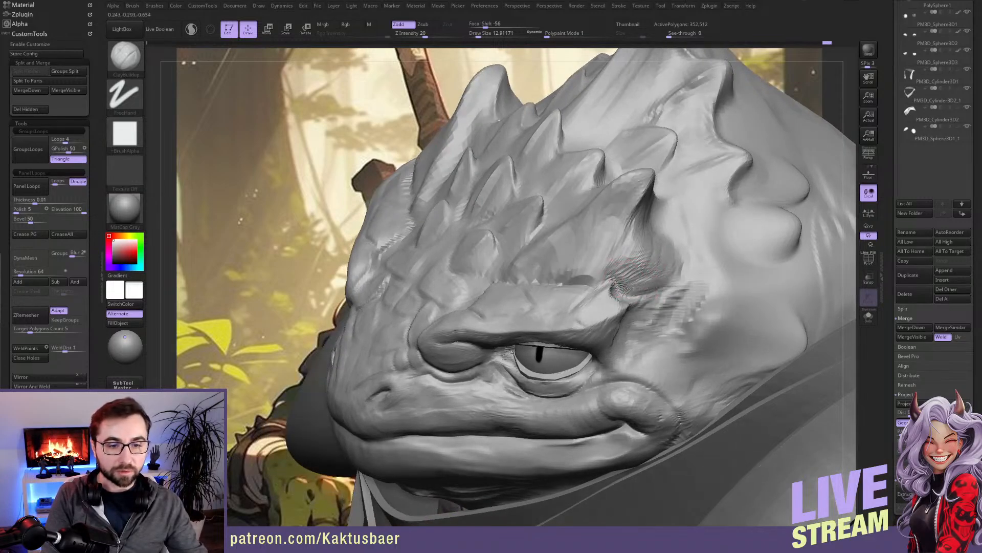
key("s")
left_click_drag(663, 279, 664, 279)
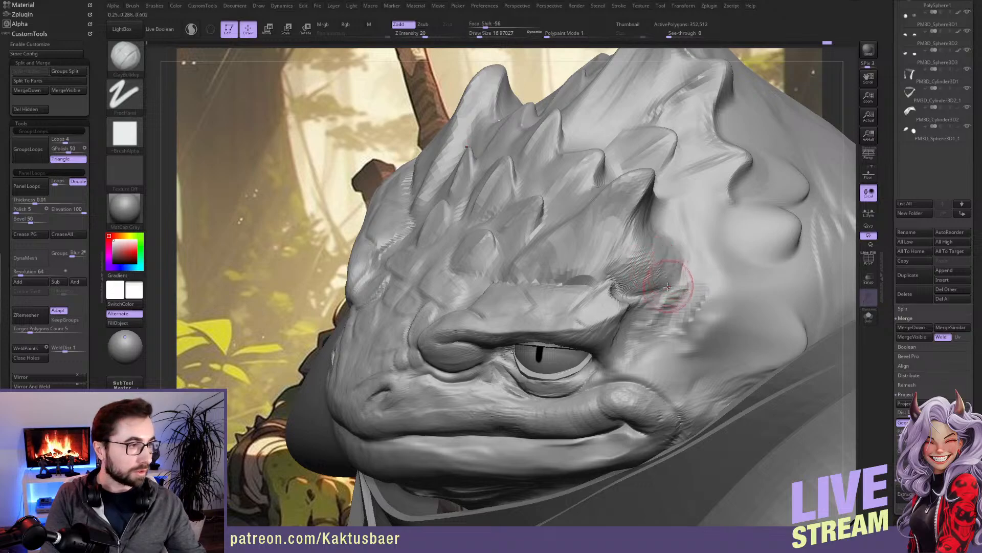
right_click_drag(674, 263, 629, 234)
key("s")
left_click_drag(684, 229, 681, 229)
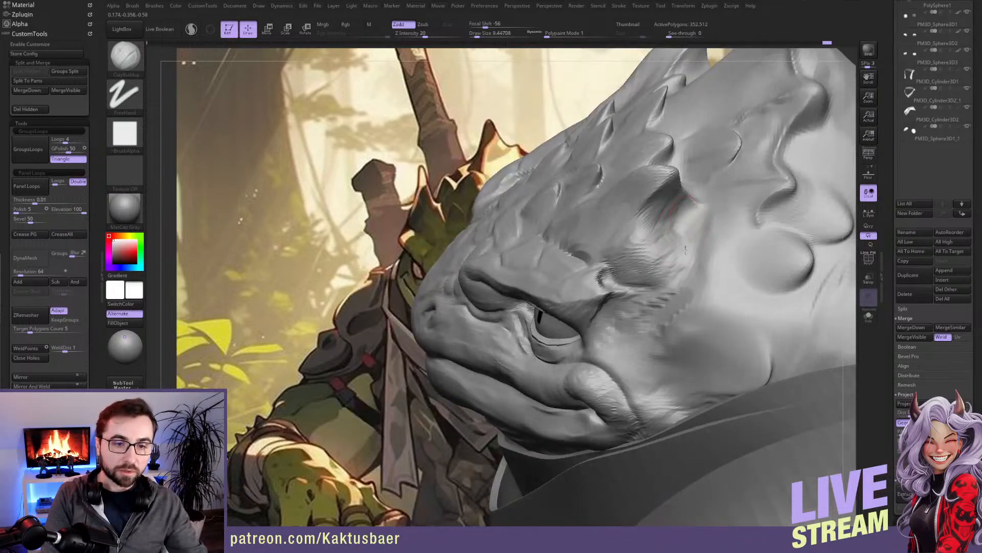
Step: Lay ClayBuildup strokes down the side of the head behind the large brow horn at draw size about 16
right_click_drag(663, 261, 679, 265)
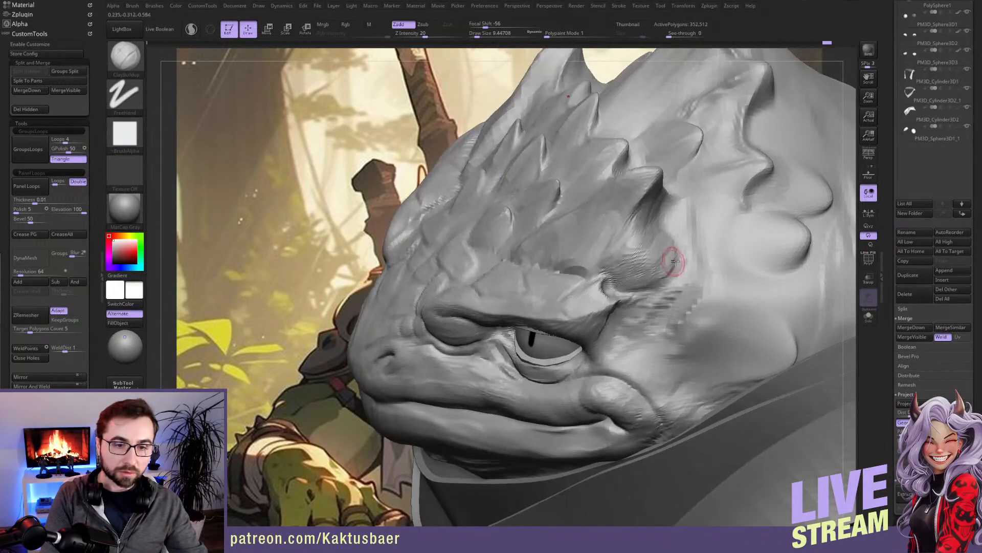
key("bracketright")
left_click_drag(685, 215, 689, 260)
right_click_drag(673, 290, 686, 218)
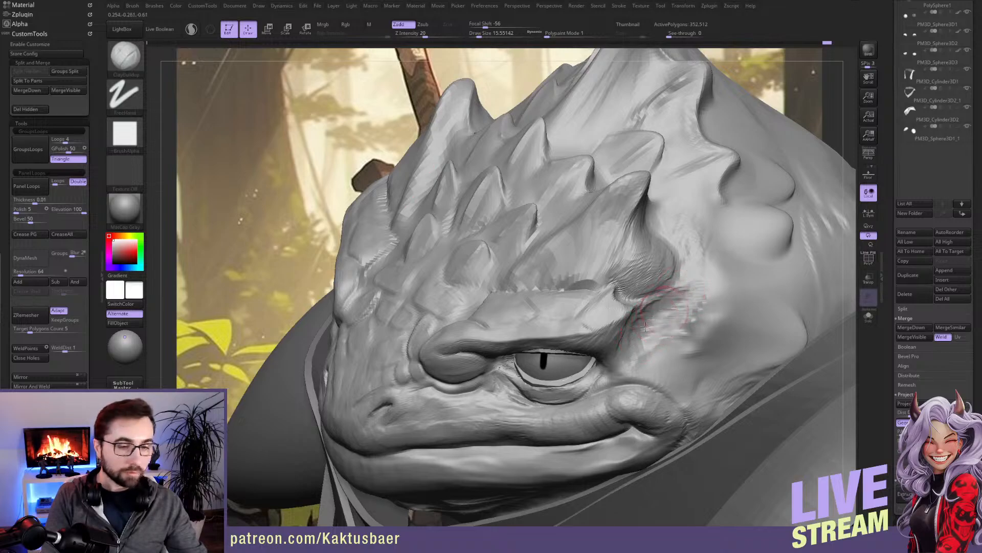
Step: Fill out the temple behind the eye with broad ClayBuildup strokes, using draw sizes of about 35 and 20
right_click_drag(670, 319, 698, 318)
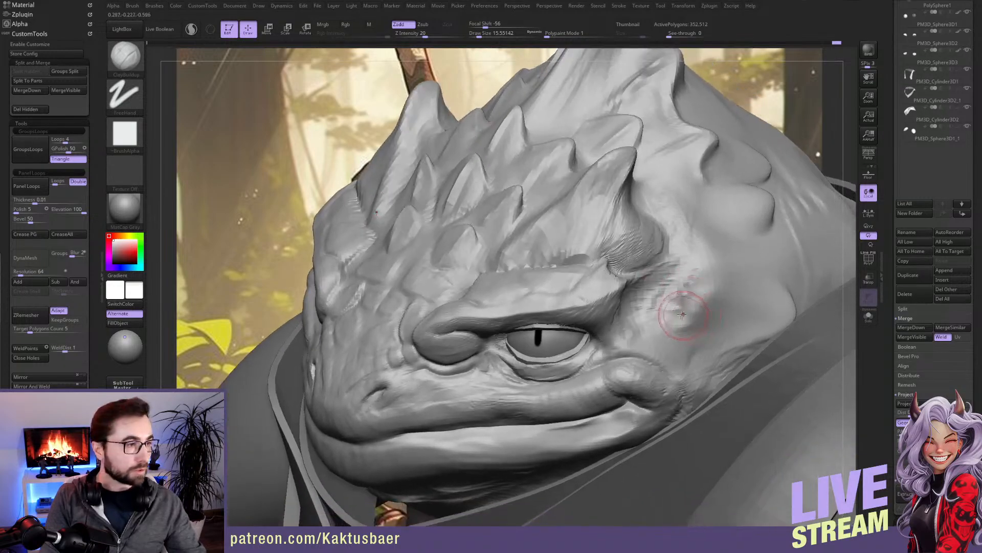
key("]")
left_click_drag(691, 294, 688, 309)
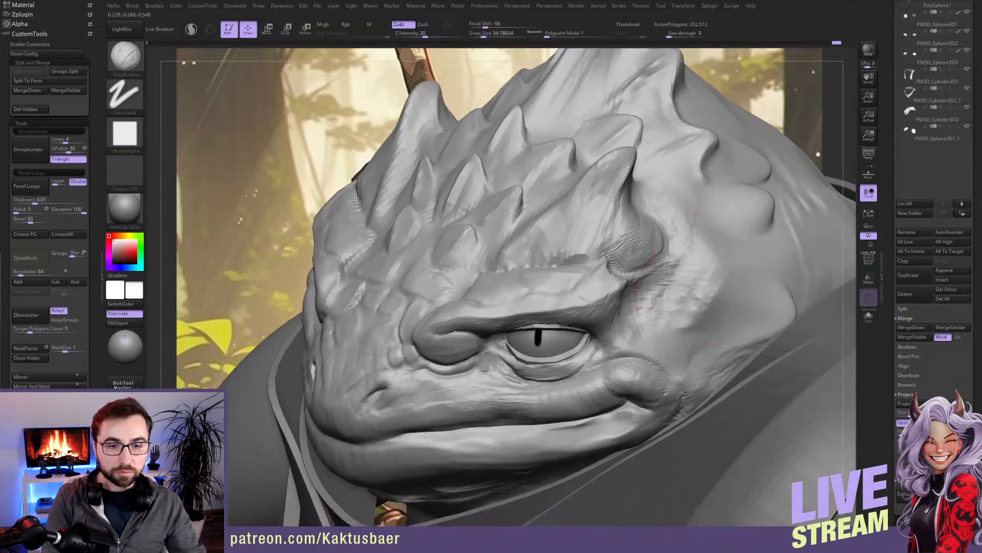
key("[")
mouse_move(698, 285)
right_mouse_down()
mouse_move(701, 248)
mouse_move(687, 241)
right_mouse_up()
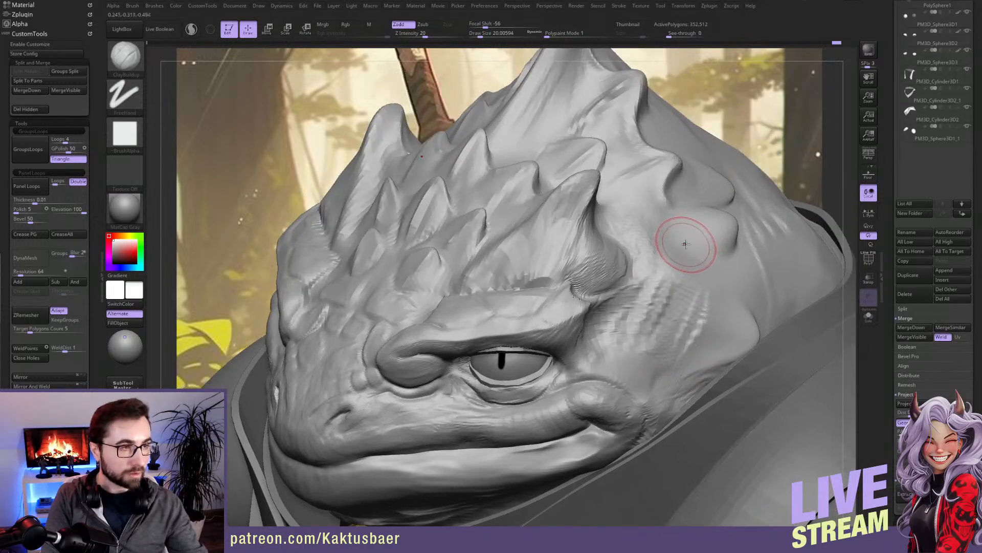
Step: Sharpen the rounded bump on the side of the head into a pointed spike with the DamStandard brush
key("b")
key("d")
key("s")
right_click_drag(535, 193, 517, 200)
mouse_move(695, 220)
right_mouse_down()
mouse_move(669, 237)
mouse_move(701, 207)
mouse_move(691, 232)
mouse_move(706, 219)
right_mouse_up()
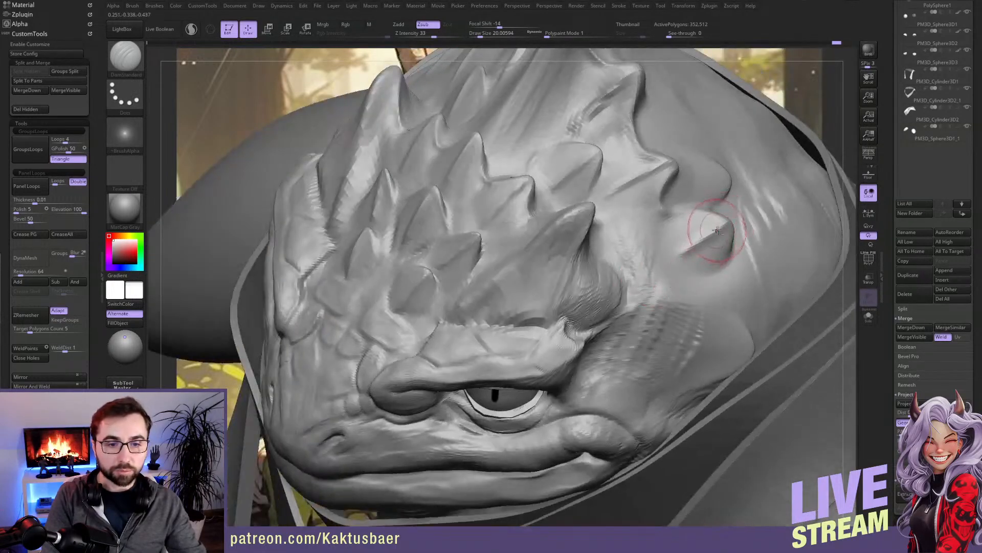
Step: Build up the side spike's base and the surface towards the large brow horn with ClayBuildup at draw size about 20
key("b")
key("c")
key("b")
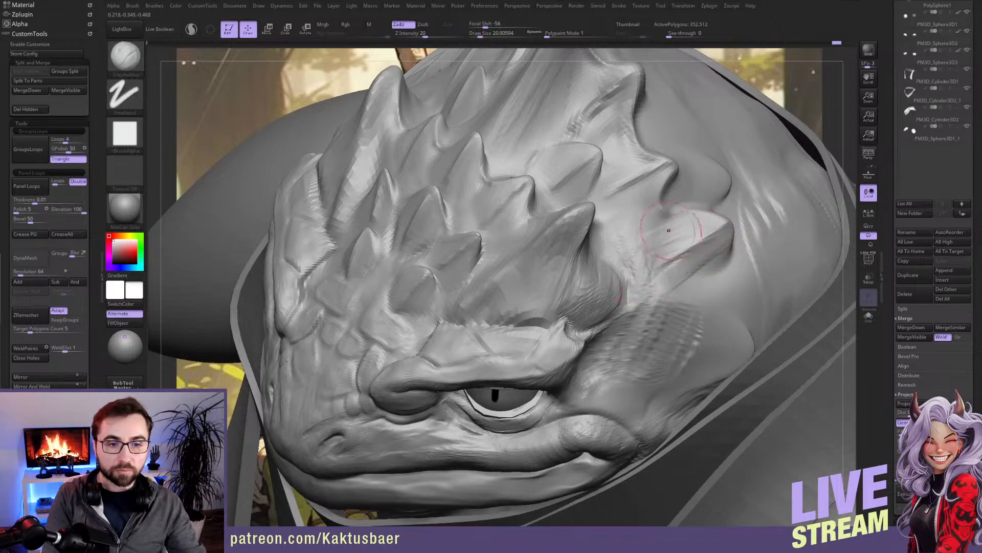
left_click_drag(635, 234, 632, 262)
mouse_move(629, 205)
left_mouse_down()
mouse_move(609, 230)
mouse_move(635, 251)
left_mouse_up()
right_click_drag(644, 271, 638, 252)
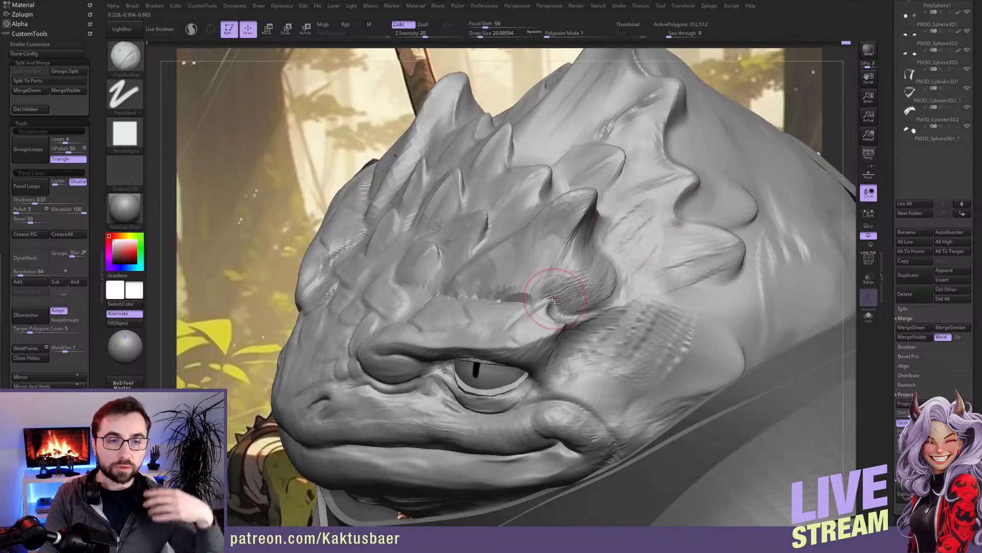
Step: Reshape the forehead surface between the horns with a large Move brush, increasing the draw size to about 49
mouse_move(609, 208)
right_mouse_down()
mouse_move(591, 247)
mouse_move(636, 263)
right_mouse_up()
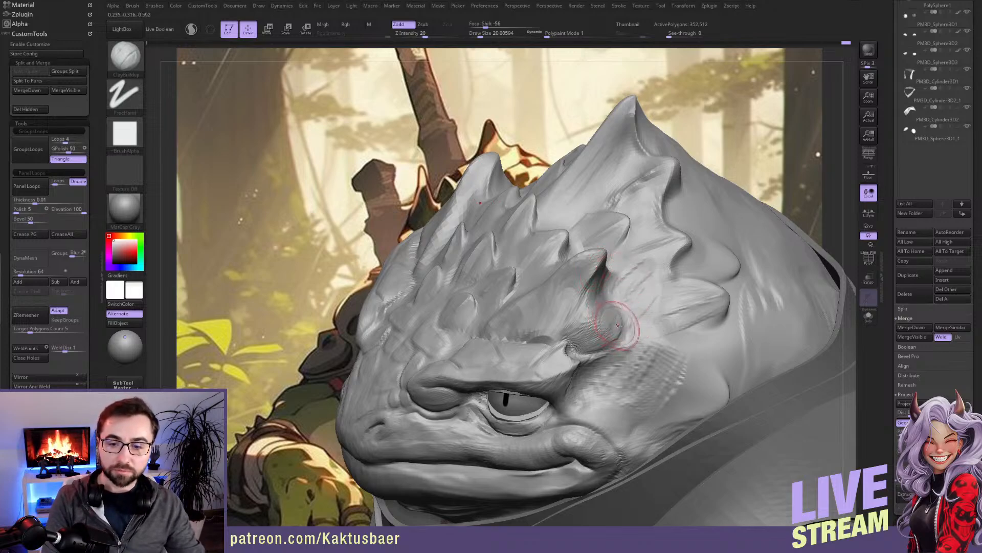
right_click_drag(604, 299, 571, 286)
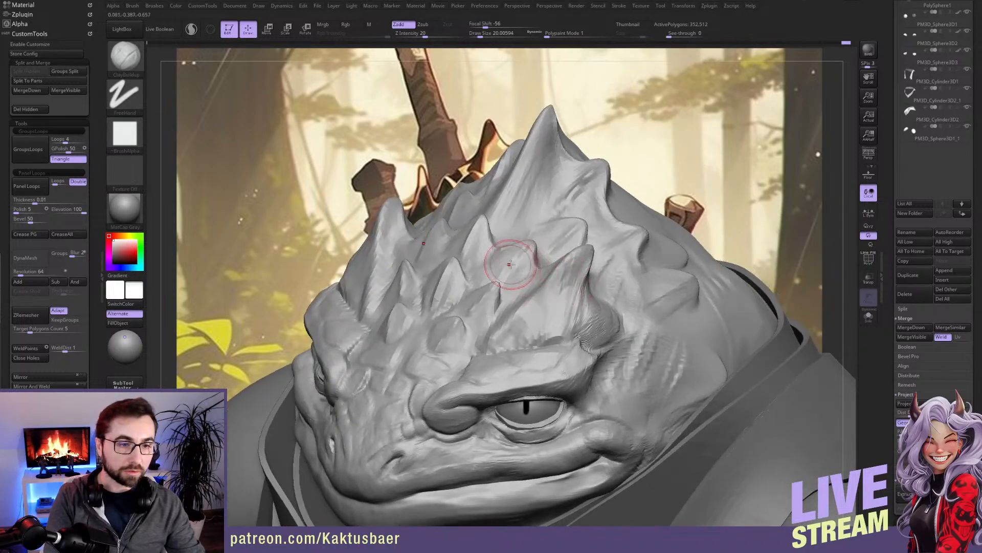
key("b")
key("m")
key("v")
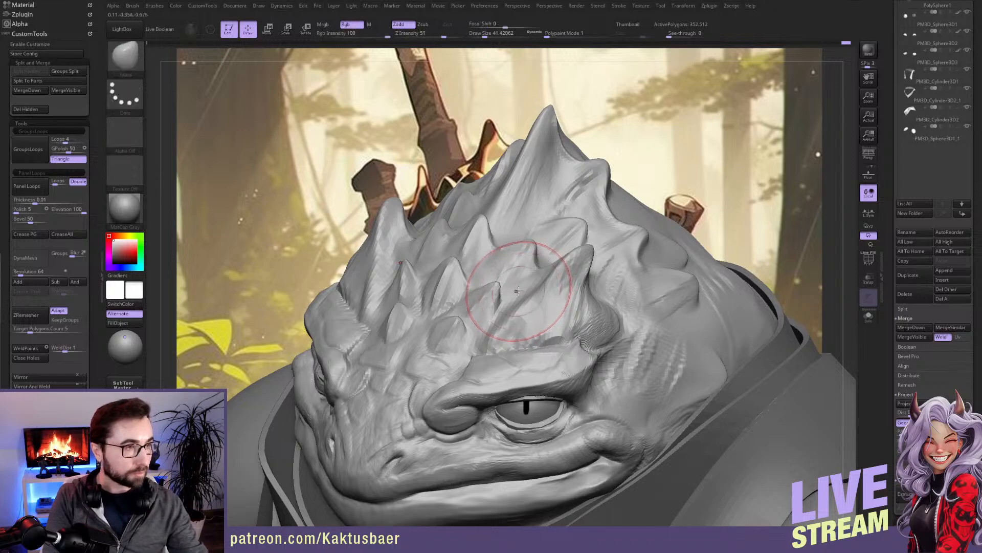
right_click_drag(512, 260, 523, 244, "alt")
key("s")
mouse_move(502, 237)
left_mouse_down()
mouse_move(518, 200)
mouse_move(508, 231)
left_mouse_up()
key("s")
right_click_drag(509, 231, 481, 229)
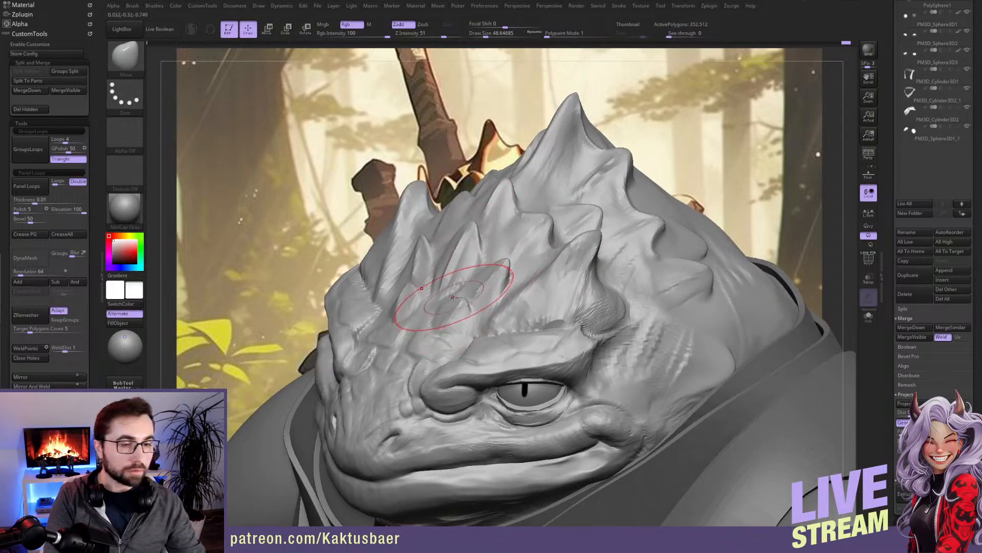
Step: Adjust the small forehead horns and the surface beside them symmetrically with the Move brush
right_click_drag(470, 301, 490, 286)
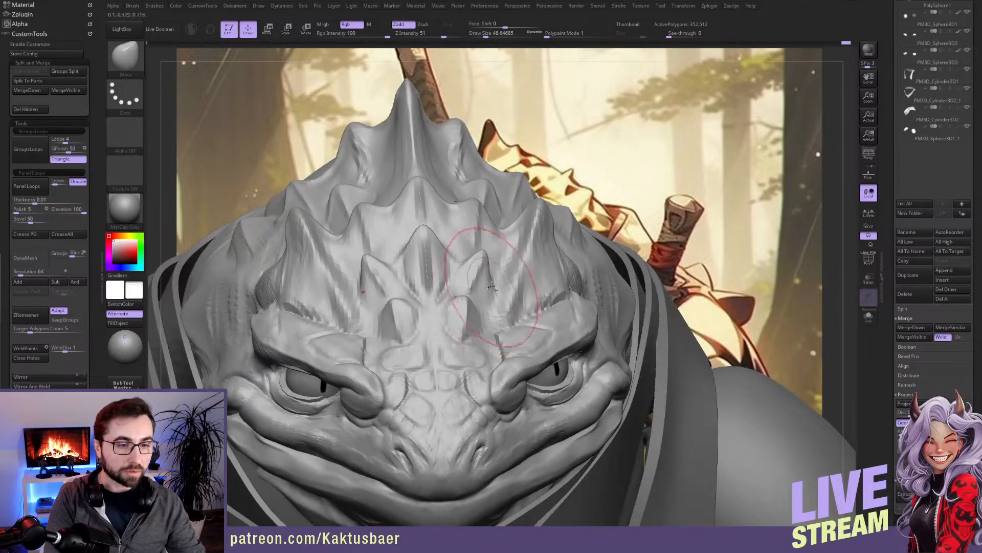
key("s")
left_click_drag(485, 276, 487, 276)
right_click_drag(479, 244, 444, 238)
Step: Refine the central forehead spike and its neighbouring ridge with the Move brush, reducing the draw size to about 22 and 16
key("s")
left_click_drag(442, 193, 436, 187)
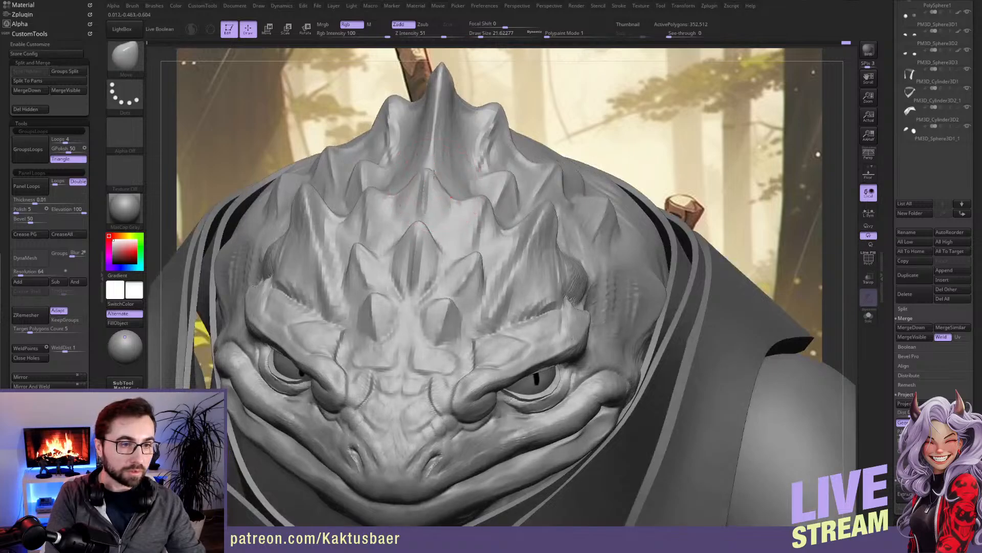
right_click_drag(485, 174, 503, 194)
key("s")
left_click_drag(444, 195, 441, 196)
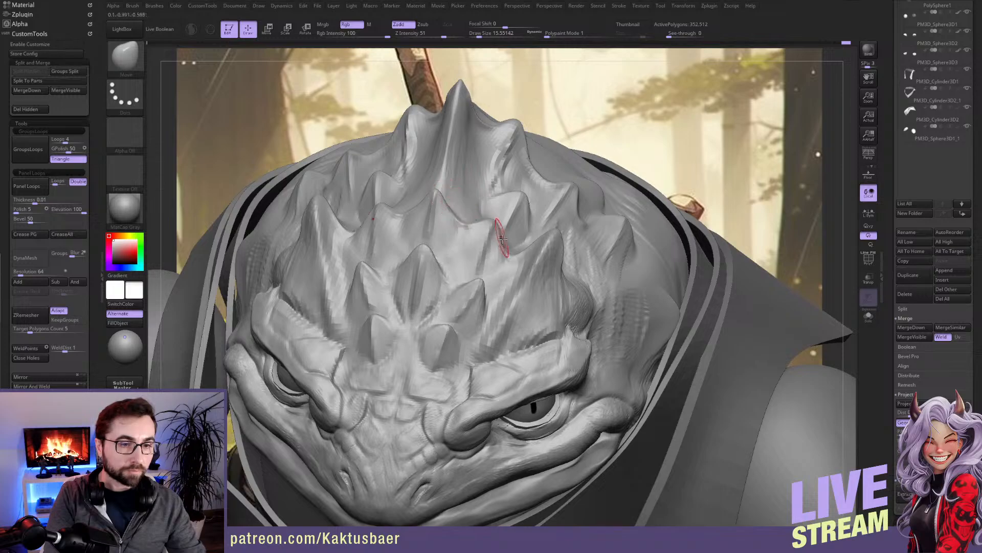
Step: Build up the surface between the side spikes and the brow horn with ClayBuildup at draw size about 16
right_click_drag(501, 236, 481, 227)
key("s")
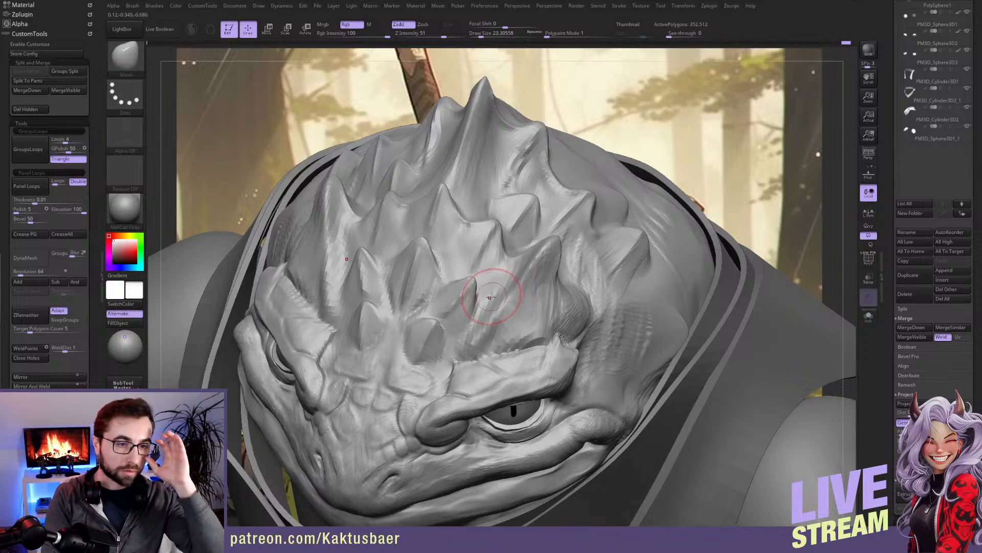
mouse_move(573, 167)
right_mouse_down()
mouse_move(539, 137)
mouse_move(478, 170)
mouse_move(478, 188)
mouse_move(452, 221)
mouse_move(454, 195)
right_mouse_up()
key("b")
key("c")
key("b")
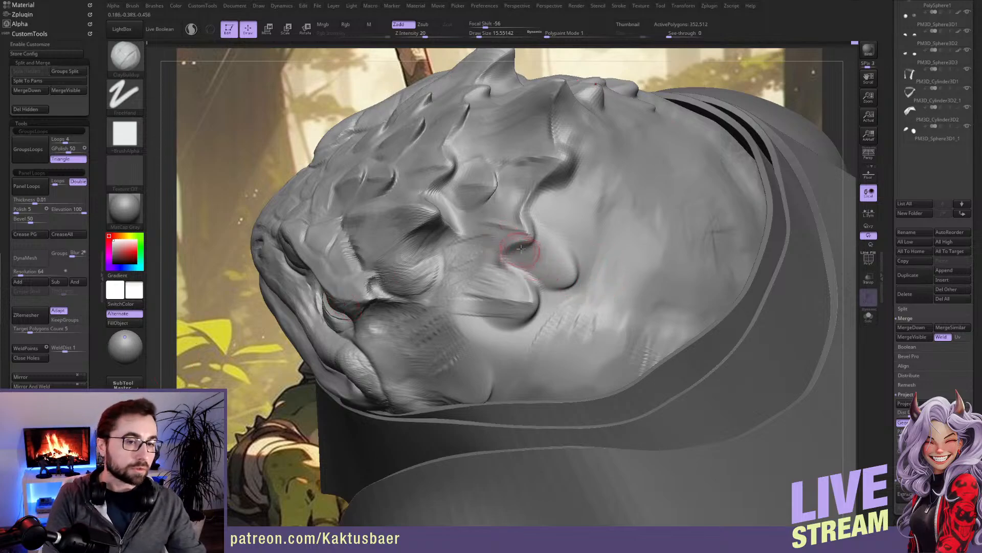
right_click_drag(478, 190, 500, 220)
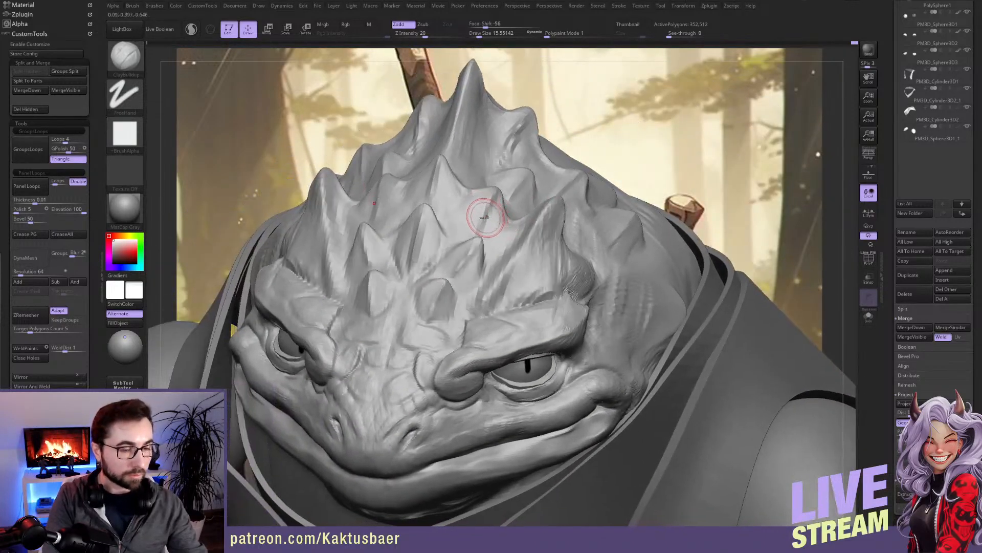
Step: Reshape the lower forehead and its small horns above the brow with the Move brush, increasing the draw size to about 51
key("b")
key("m")
key("v")
key("s")
mouse_move(486, 206)
left_mouse_down()
mouse_move(480, 190)
mouse_move(490, 187)
left_mouse_up()
key("s")
right_click_drag(490, 188, 470, 191)
right_click_drag(441, 240, 416, 245)
left_click_drag(384, 279, 372, 303)
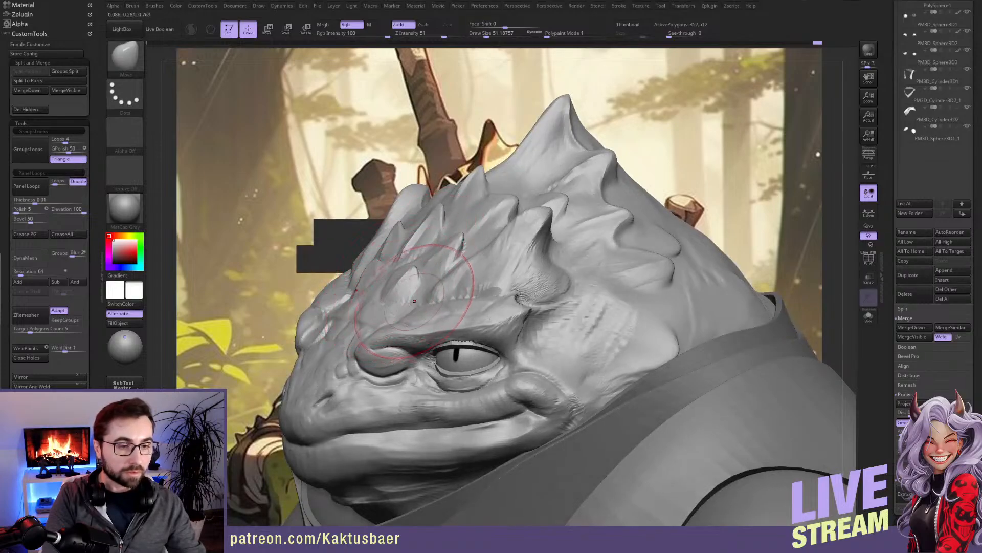
Step: Adjust the forehead profile around the small horns with the Move brush, reducing the draw size to about 37 and 27
mouse_move(405, 295)
right_mouse_down()
mouse_move(427, 289)
mouse_move(437, 265)
right_mouse_up()
key("bracketleft")
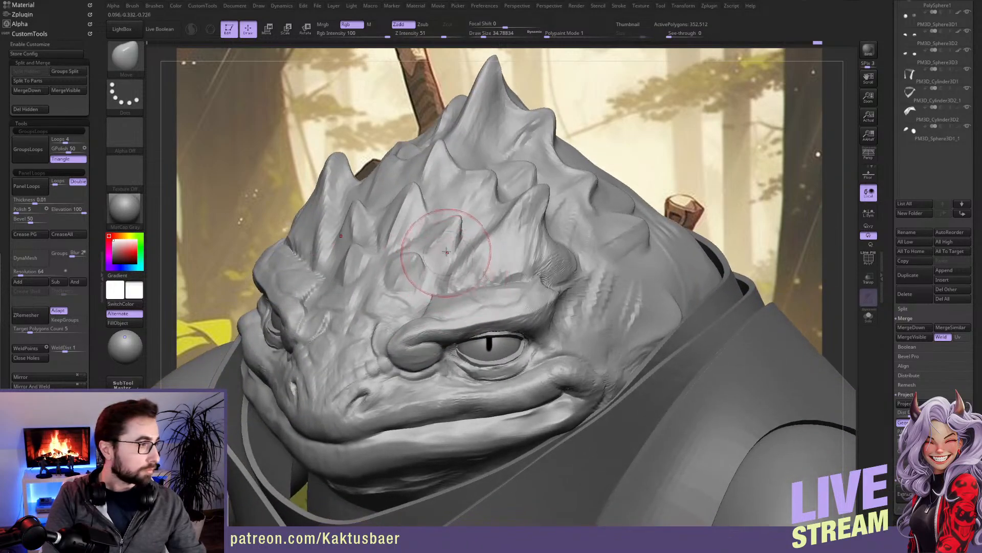
right_click_drag(442, 250, 416, 252)
key("bracketright")
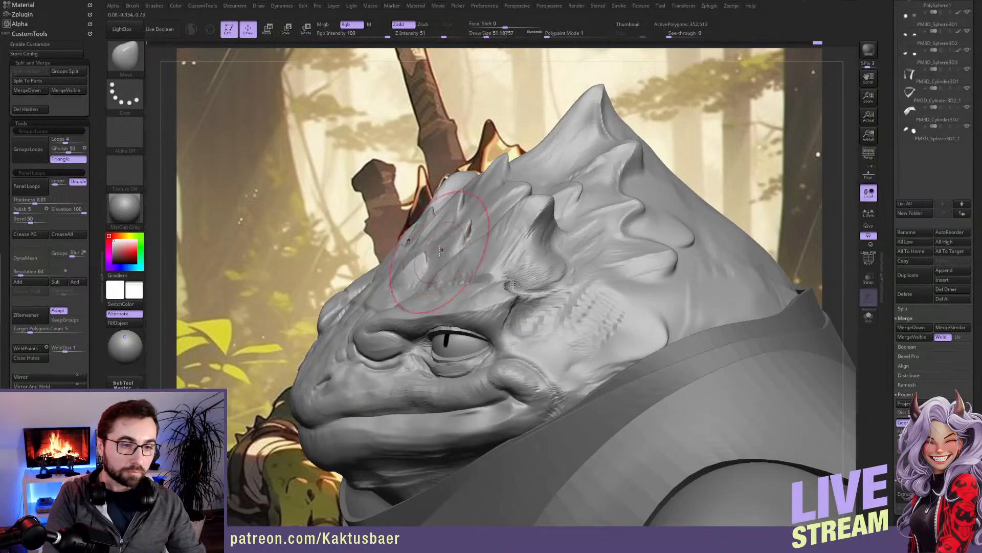
left_click_drag(449, 249, 443, 247)
key("bracketleft")
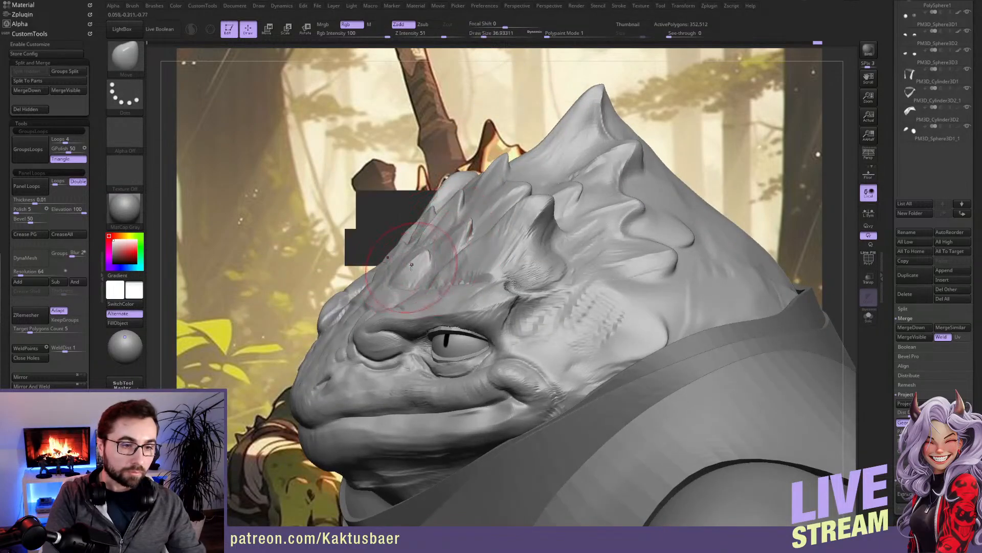
mouse_move(405, 282)
right_mouse_down()
mouse_move(362, 319)
mouse_move(394, 325)
right_mouse_up()
key("bracketleft")
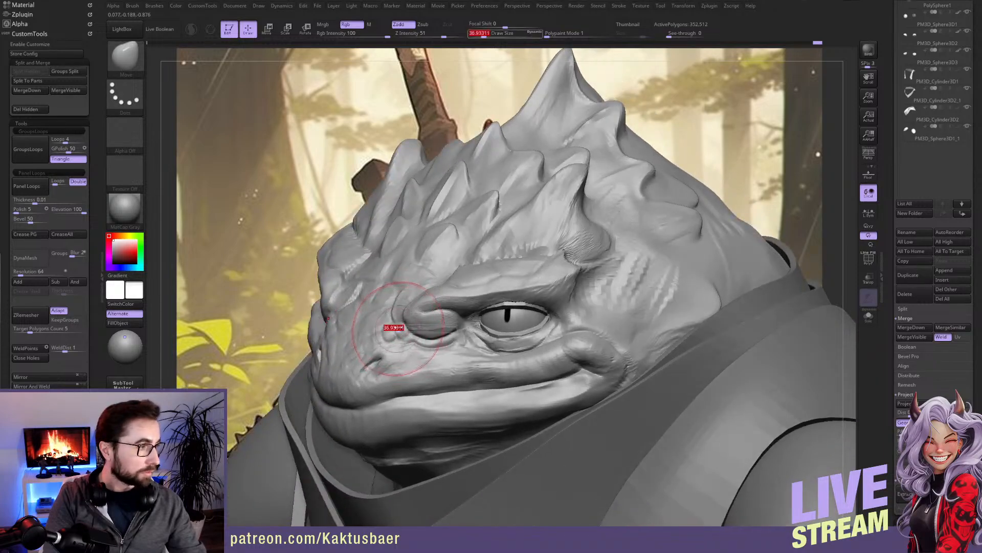
right_click_drag(404, 320, 409, 323)
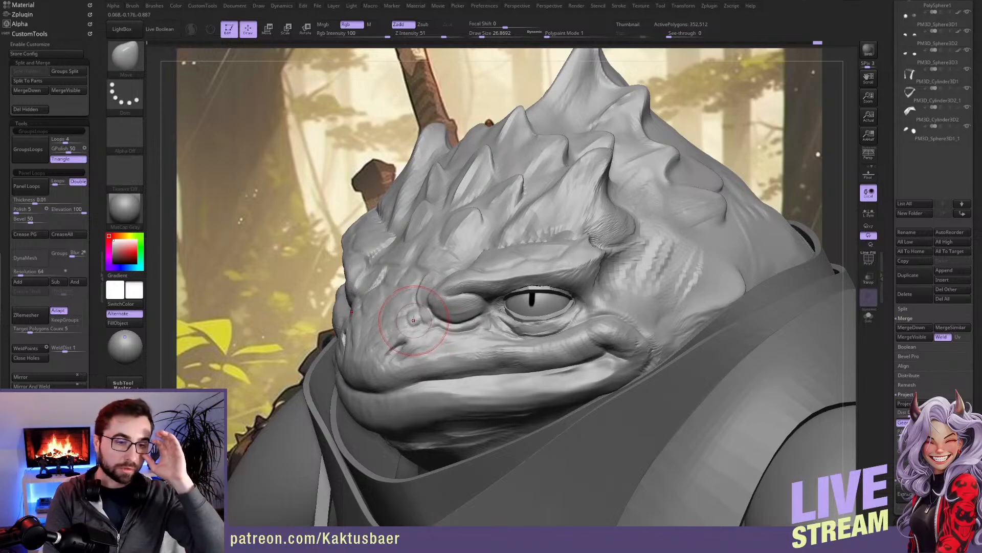
Step: Build up the brow horn and the surface behind its base with ClayBuildup at draw size about 20
mouse_move(614, 225)
right_mouse_down()
mouse_move(585, 255)
mouse_move(614, 251)
mouse_move(595, 250)
mouse_move(588, 224)
right_mouse_up()
key("b")
key("c")
key("b")
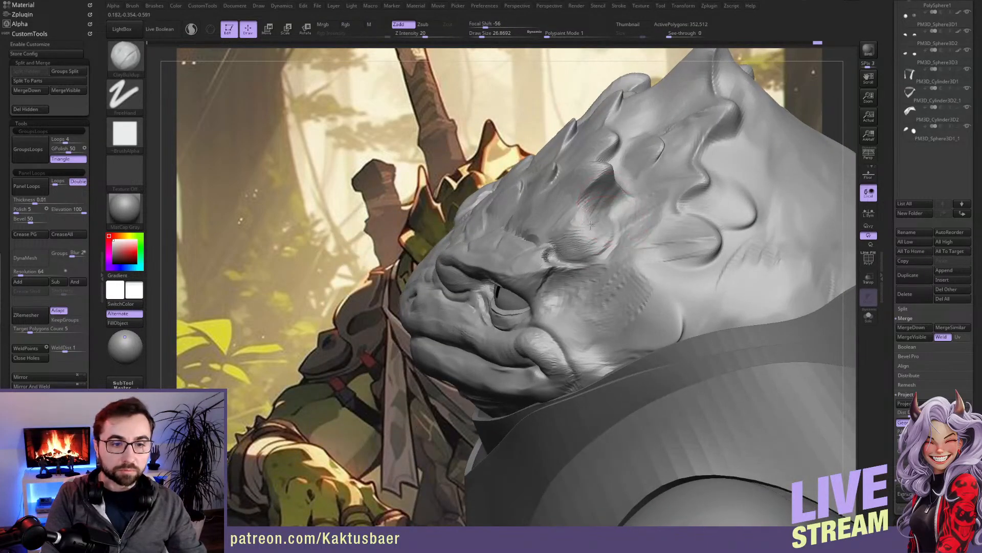
key("bracketleft")
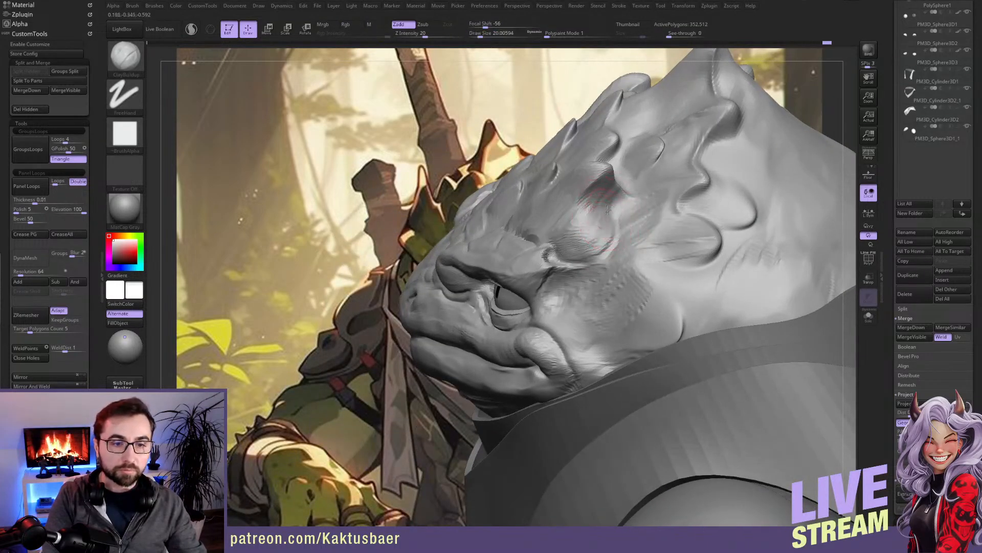
left_click_drag(593, 251, 608, 233)
right_click_drag(608, 233, 619, 205)
mouse_move(619, 206)
left_mouse_down()
mouse_move(631, 211)
mouse_move(623, 205)
mouse_move(614, 289)
mouse_move(628, 258)
mouse_move(617, 256)
mouse_move(620, 228)
mouse_move(592, 276)
mouse_move(627, 284)
mouse_move(612, 279)
left_mouse_up()
mouse_move(616, 284)
right_mouse_down()
mouse_move(601, 276)
mouse_move(585, 299)
right_mouse_up()
Step: Carve the crease at the eye's outer corner below the brow with DamStandard at draw size about 17
key("s")
left_click_drag(586, 305, 583, 305)
mouse_move(581, 303)
right_mouse_down()
mouse_move(573, 306)
mouse_move(566, 284)
right_mouse_up()
key("b")
key("d")
key("s")
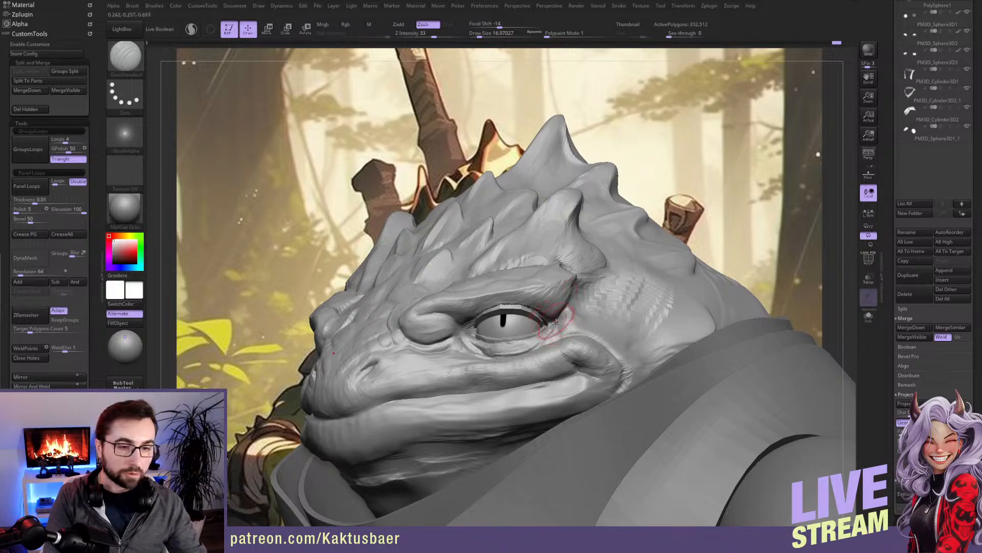
Step: Reshape the brow's outer end and the eye corner with the Move brush, reducing the draw size to about 8
key("b")
key("m")
key("v")
right_click_drag(556, 327, 572, 303)
left_click_drag(567, 295, 563, 284)
right_click_drag(541, 301, 567, 299)
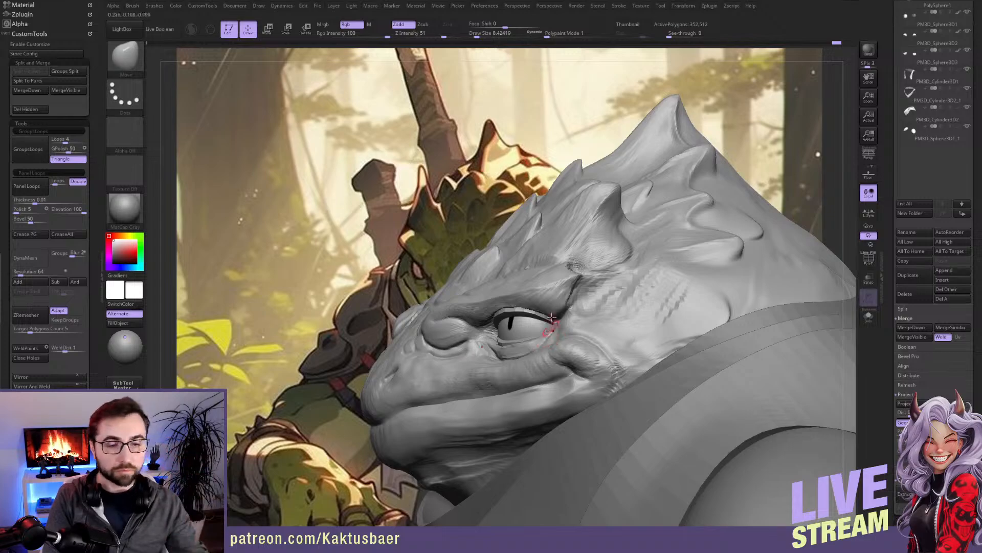
Step: Refine the upper eyelid and the fold behind the eye with the Move brush at draw size about 13 and 11
mouse_move(529, 277)
right_mouse_down()
mouse_move(525, 328)
mouse_move(519, 305)
right_mouse_up()
key("s")
left_click_drag(522, 298, 527, 295)
right_click_drag(530, 293, 476, 302)
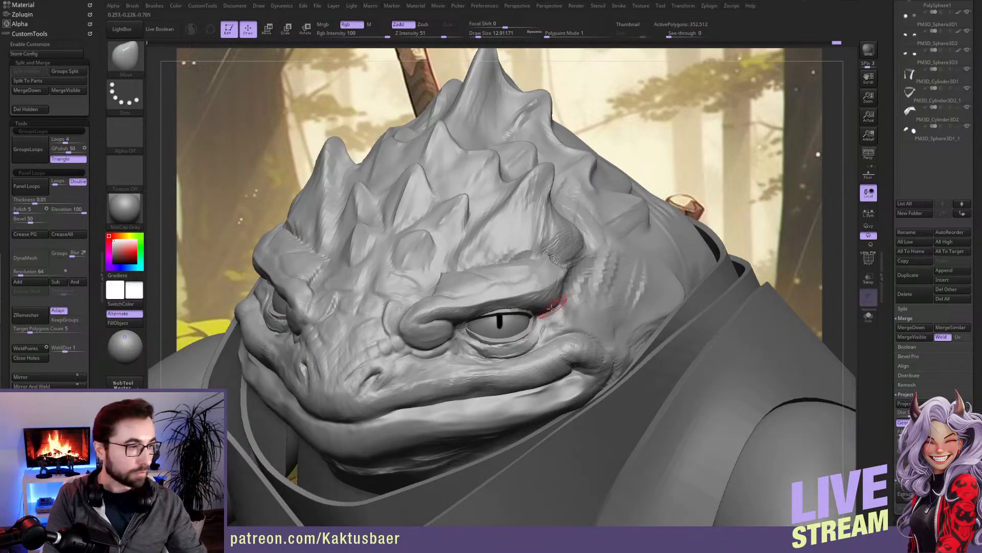
key("]")
right_click_drag(564, 307, 566, 311)
key("[")
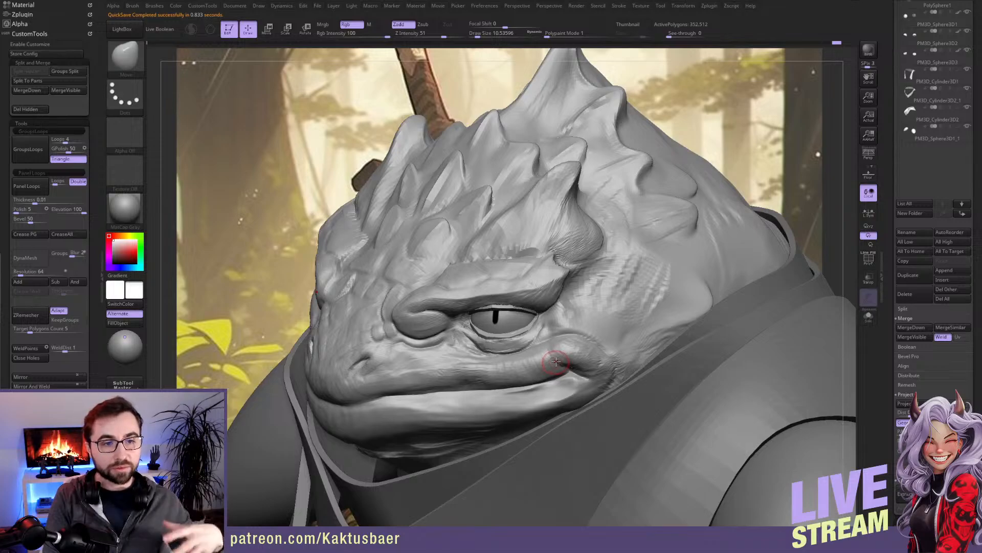
Step: Build up ridges between the large crown spike and the smaller forehead spikes with ClayBuildup at draw size about 11
right_click_drag(621, 233, 596, 240)
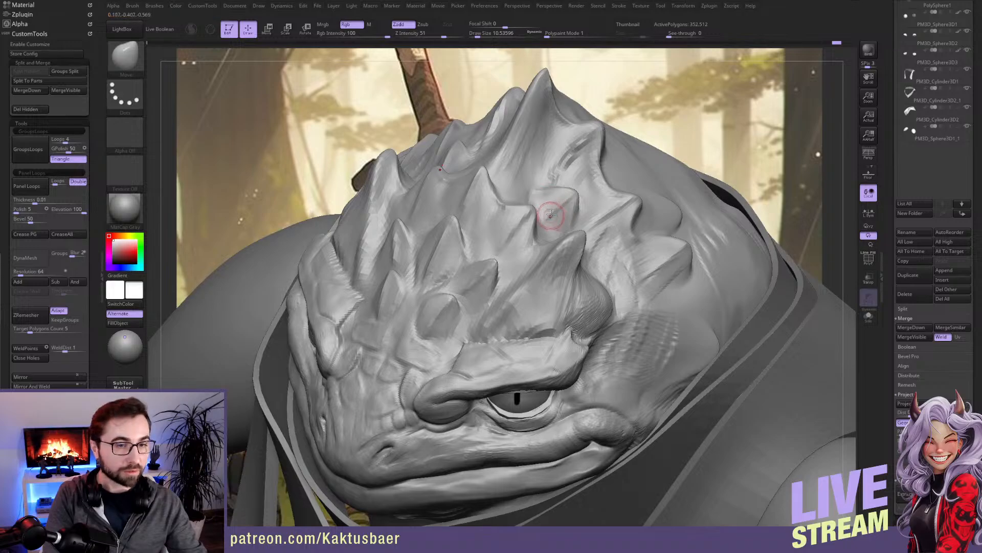
key("b")
key("c")
key("b")
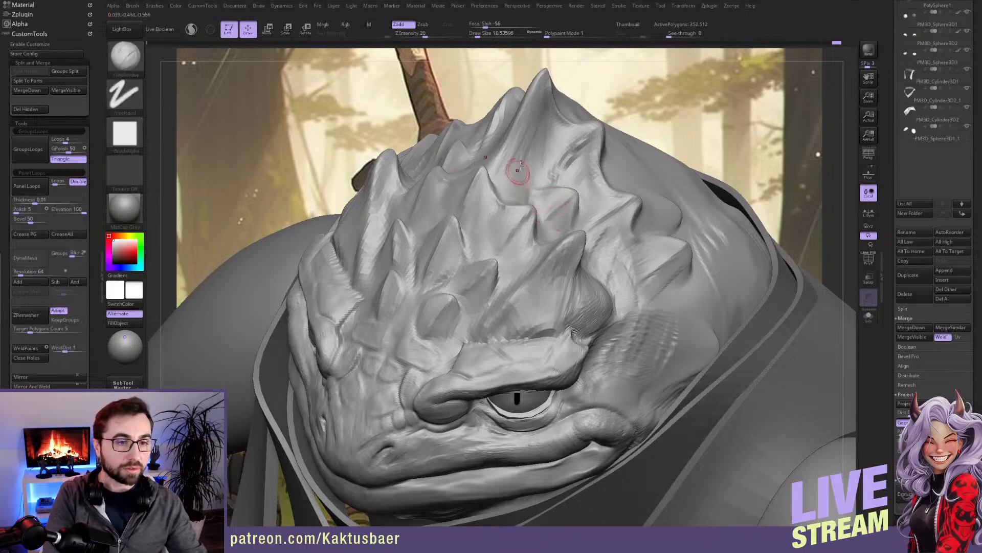
mouse_move(517, 180)
right_mouse_down()
mouse_move(501, 200)
mouse_move(515, 164)
right_mouse_up()
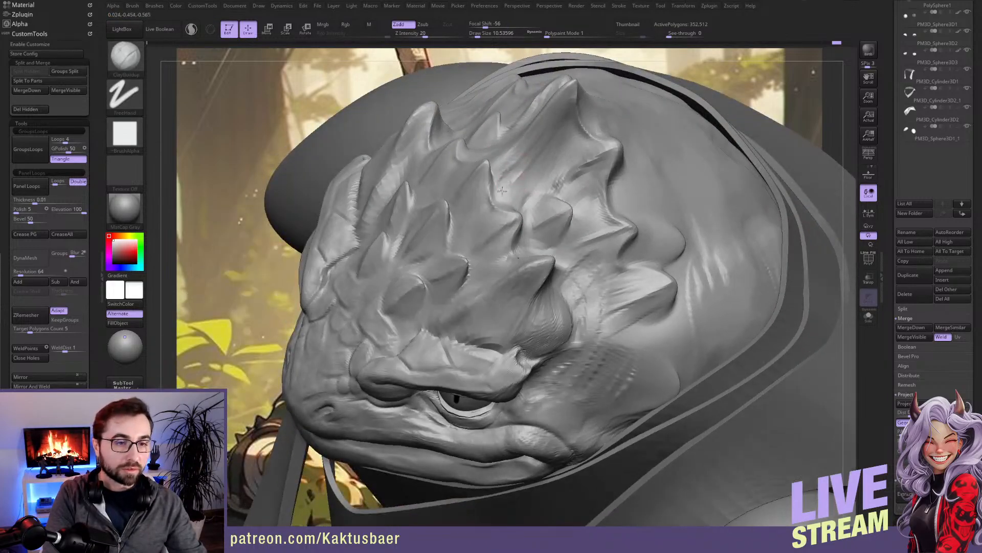
left_click_drag(529, 159, 501, 198)
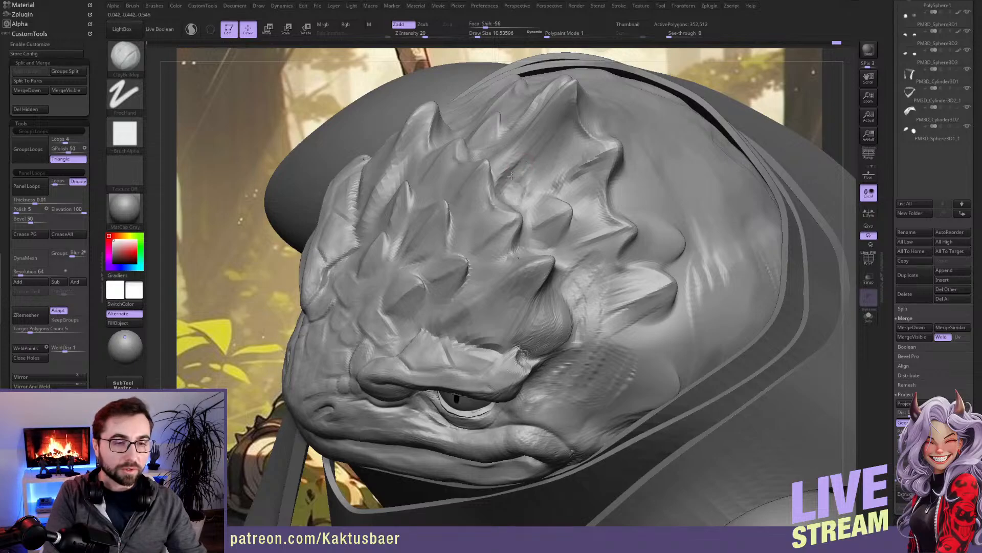
left_click_drag(499, 185, 511, 167)
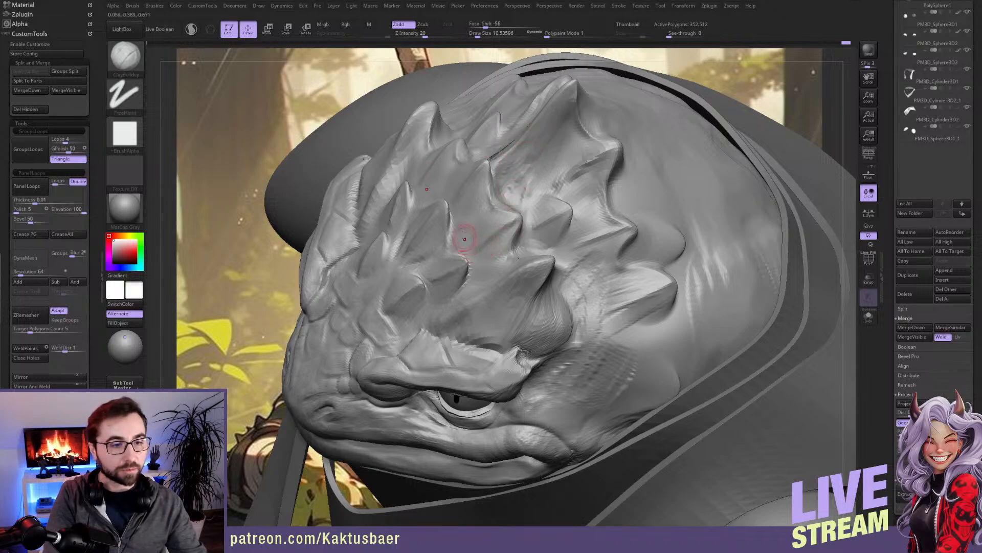
left_click_drag(272, 289, 328, 297)
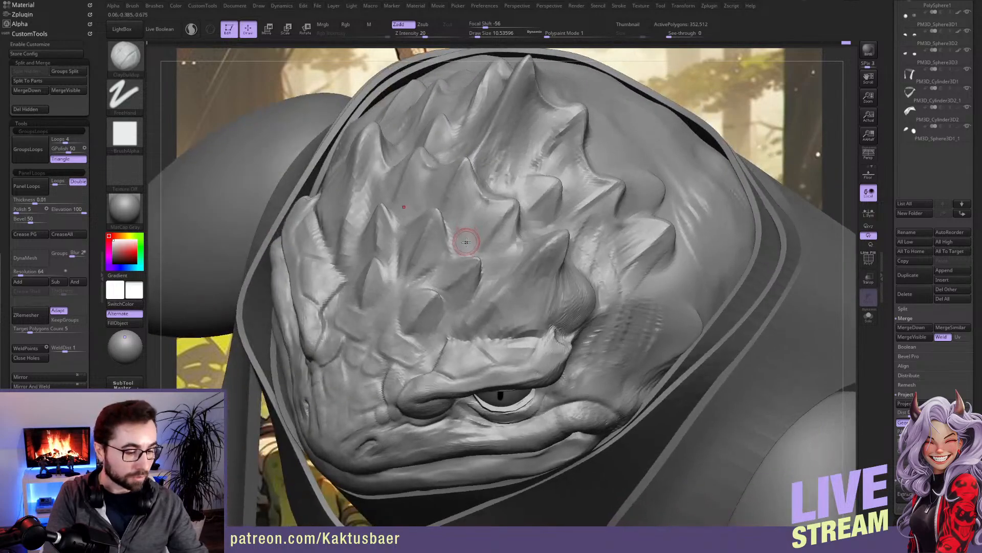
Step: Carve creases around the bases of the small forehead spikes with DamStandard at draw size about 20
key("b")
key("d")
key("s")
key("bracketright")
mouse_move(446, 221)
left_mouse_down()
mouse_move(459, 252)
mouse_move(462, 229)
mouse_move(462, 246)
left_mouse_up()
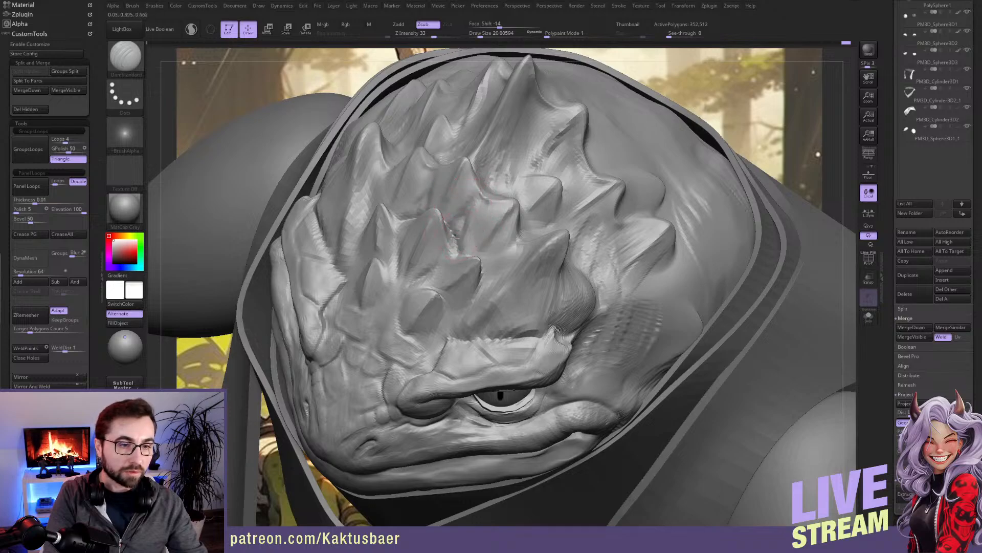
right_click_drag(456, 244, 462, 217)
mouse_move(412, 291)
left_mouse_down()
mouse_move(409, 327)
mouse_move(434, 335)
mouse_move(467, 317)
mouse_move(456, 313)
mouse_move(459, 322)
left_mouse_up()
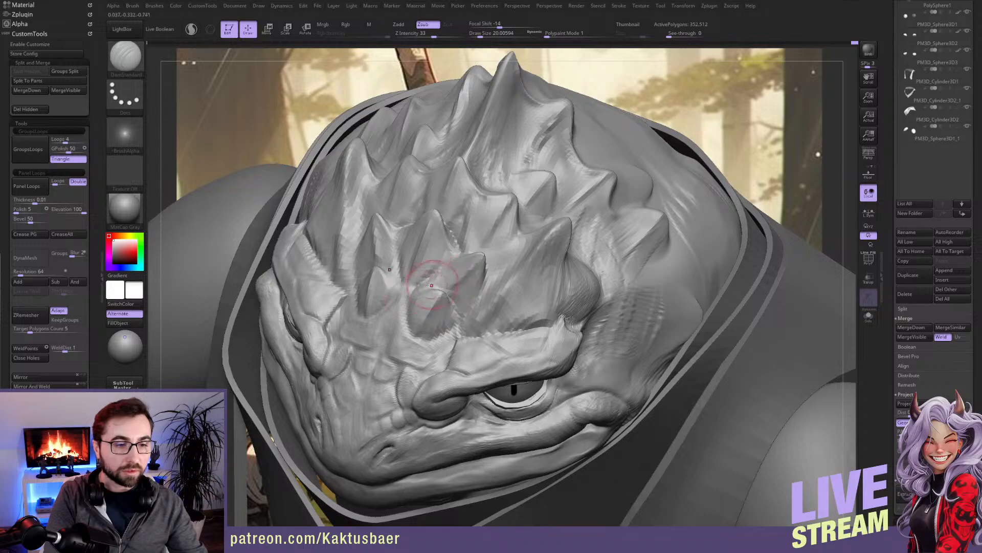
right_click_drag(409, 293, 527, 288)
right_click_drag(416, 275, 495, 299)
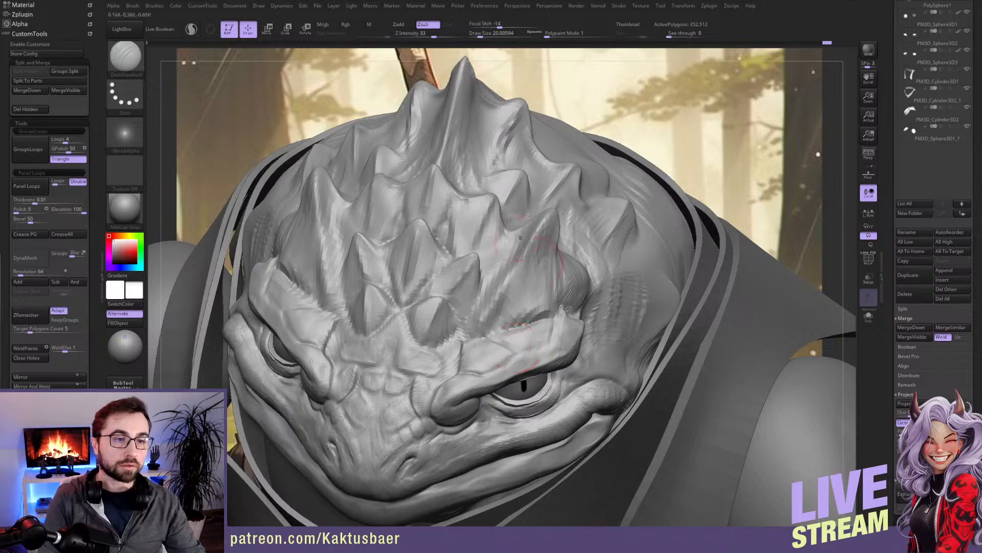
Step: Build up the front and base of the large crown spike with ClayBuildup at draw size about 16
right_click_drag(468, 128, 484, 179)
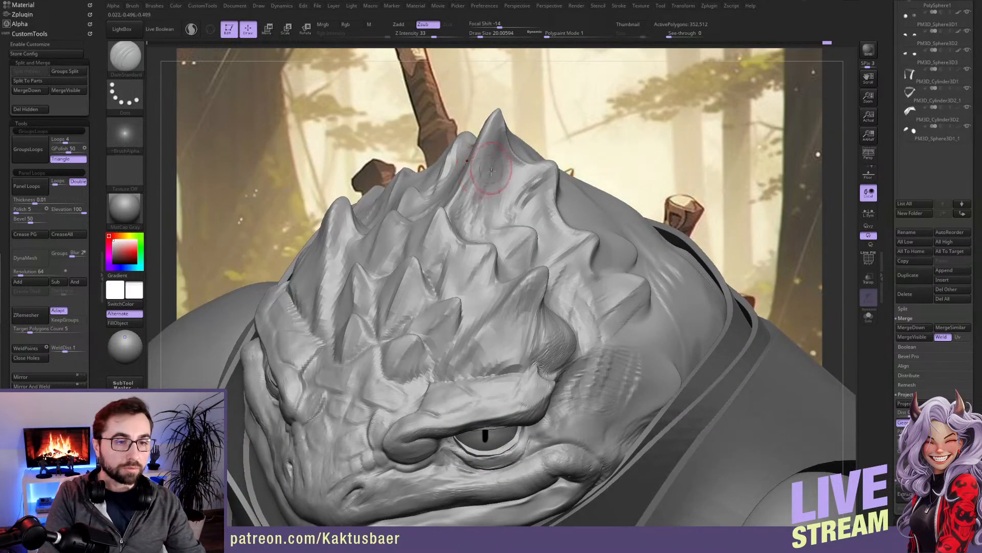
key("b")
key("c")
key("b")
key("s")
left_click_drag(486, 173, 484, 172)
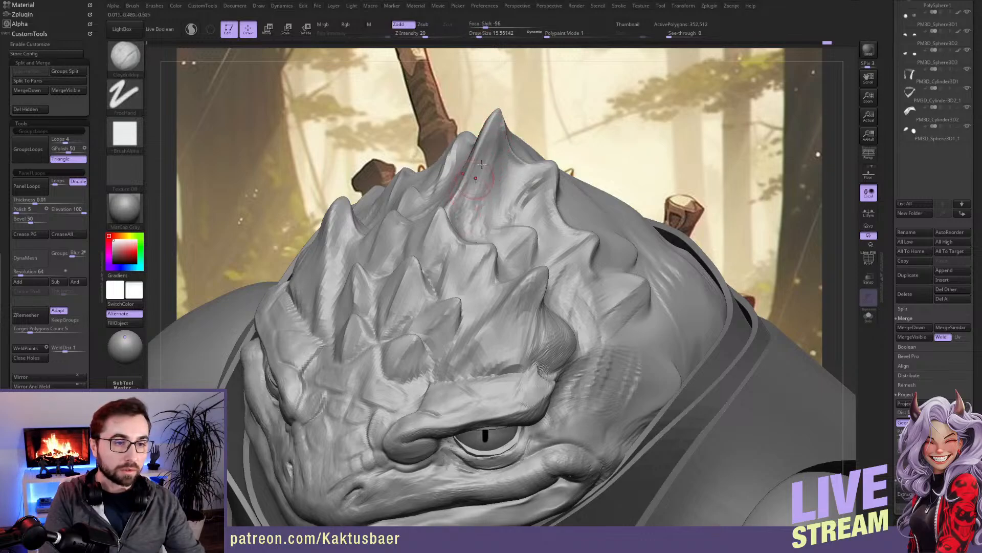
left_click_drag(507, 186, 511, 173)
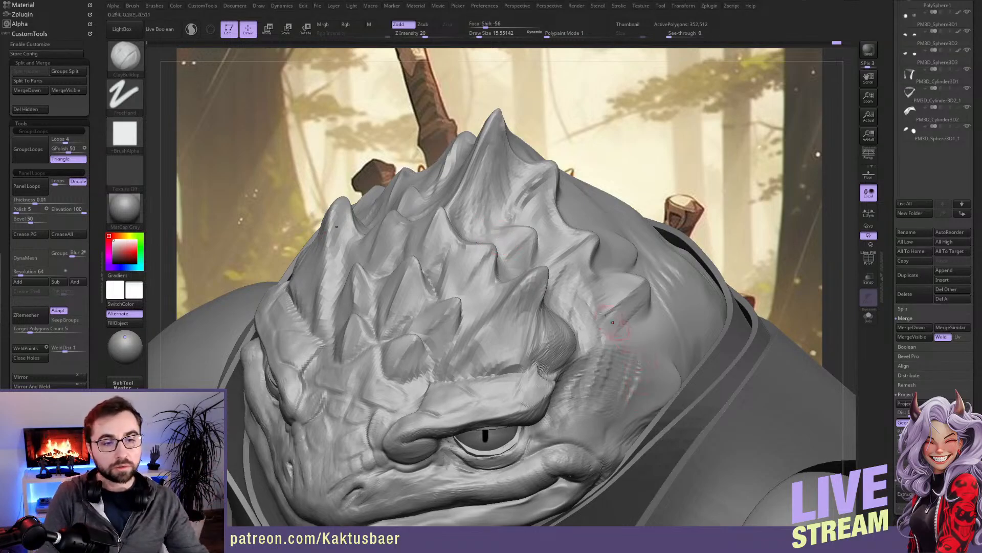
mouse_move(577, 245)
right_mouse_down()
mouse_move(557, 242)
mouse_move(545, 224)
right_mouse_up()
right_click_drag(487, 180, 512, 174)
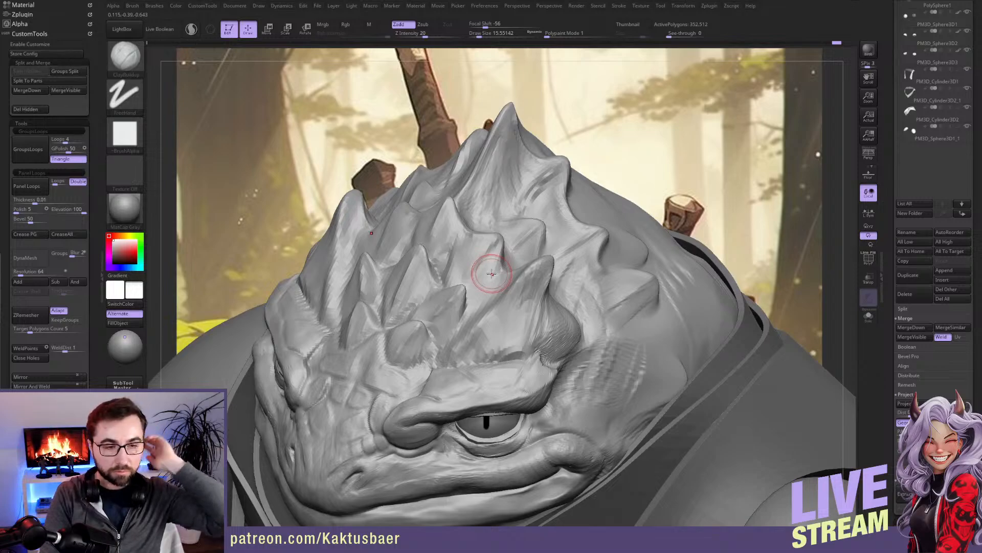
Step: Sharpen the creases between the crown spike and the neighbouring forehead spikes with DamStandard at draw size about 16
mouse_move(520, 235)
right_mouse_down()
mouse_move(517, 248)
mouse_move(520, 203)
right_mouse_up()
key("b")
key("d")
key("s")
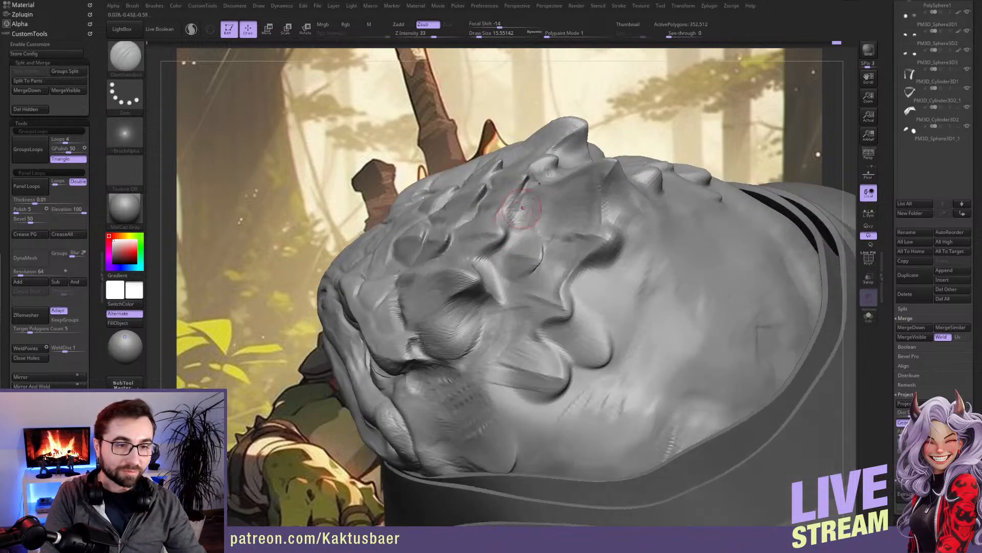
right_click_drag(501, 258, 489, 230)
left_click_drag(518, 231, 494, 265)
mouse_move(495, 265)
right_mouse_down()
mouse_move(480, 275)
mouse_move(457, 259)
mouse_move(468, 287)
mouse_move(487, 297)
mouse_move(542, 285)
right_mouse_up()
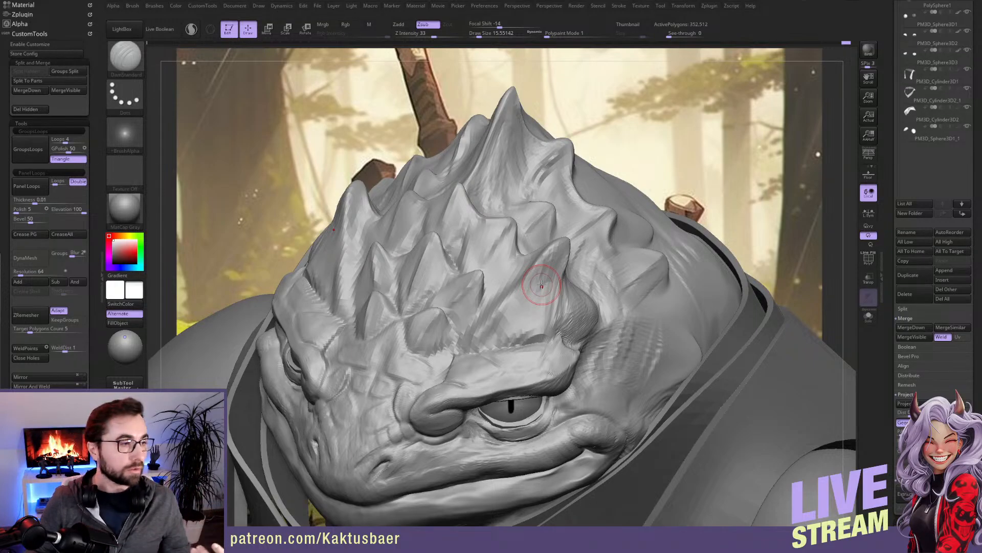
mouse_move(630, 239)
right_mouse_down()
mouse_move(587, 243)
mouse_move(647, 228)
right_mouse_up()
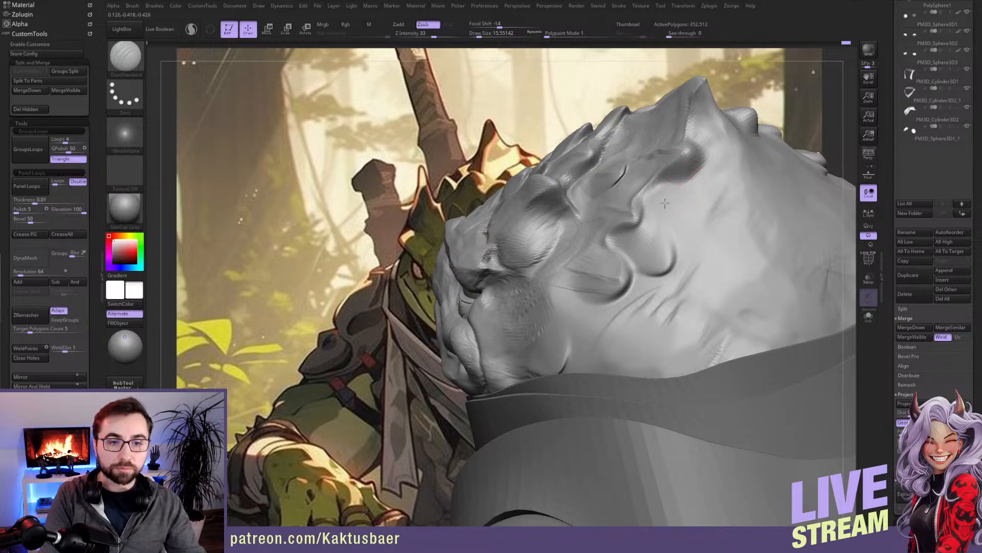
Step: Carve the undersides and edges of the rear side spikes with DamStandard at draw size about 25
right_click_drag(665, 203, 658, 208)
key("s")
left_click_drag(665, 202, 668, 201)
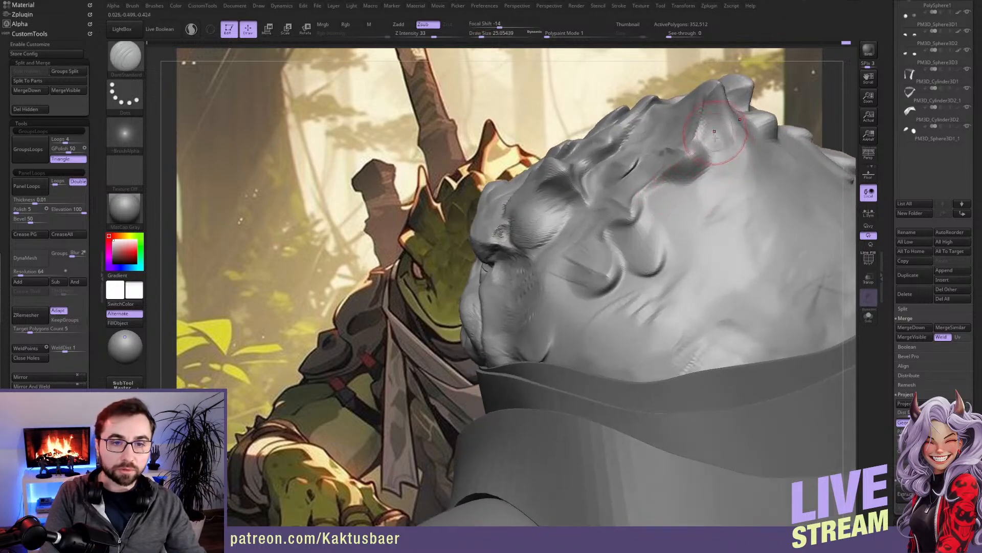
left_click_drag(687, 168, 636, 229)
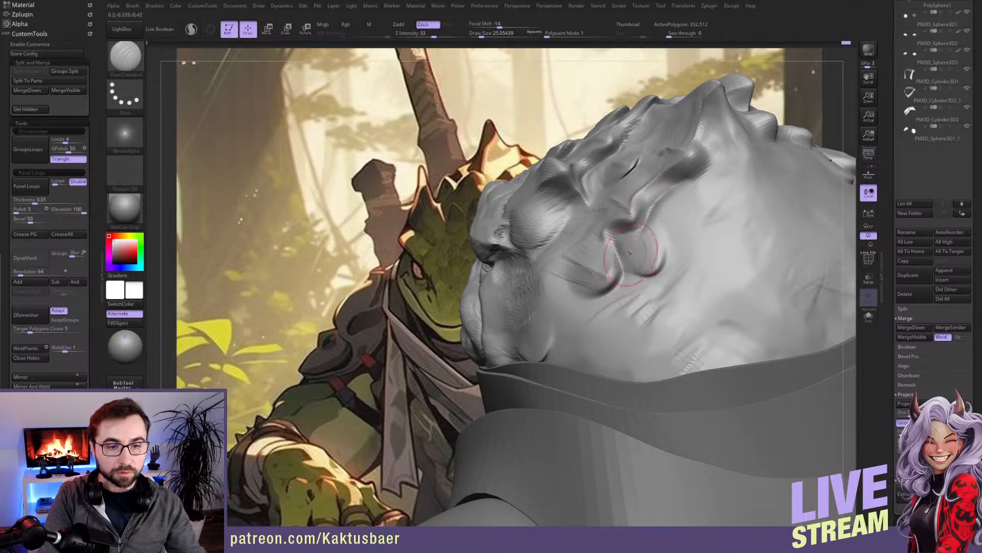
right_click_drag(628, 254, 614, 290)
left_click_drag(609, 248, 612, 281)
right_click_drag(611, 283, 660, 249)
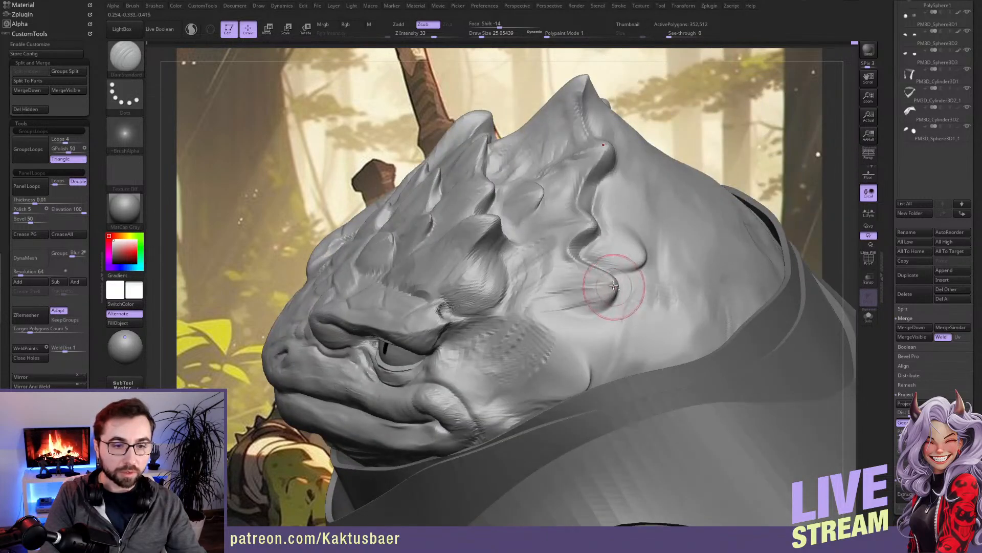
left_click_drag(614, 285, 584, 320)
right_click_drag(593, 306, 605, 273, "alt")
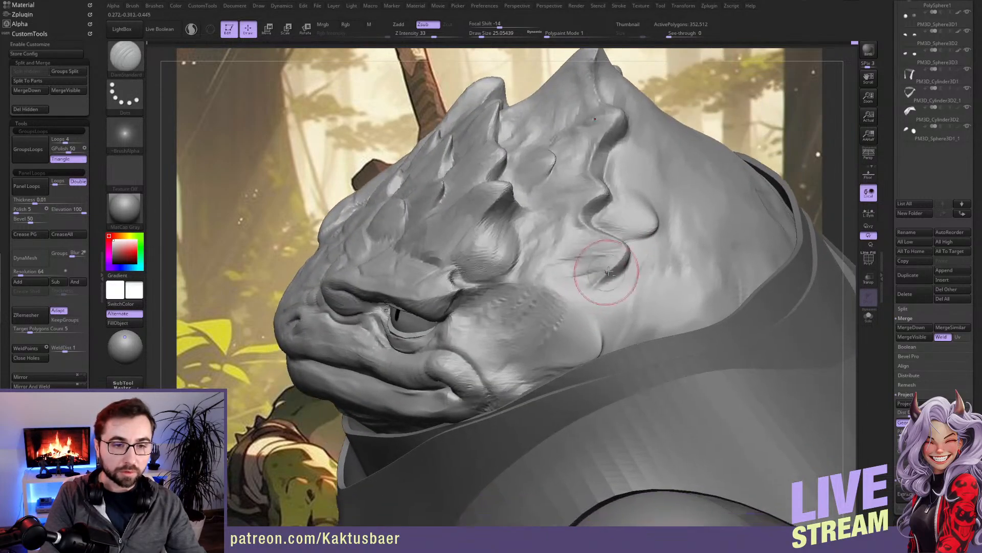
Step: Carve the crease along the lower edge of the lowest side spike down to the collar with DamStandard at draw size about 25
right_click_drag(591, 313, 629, 276)
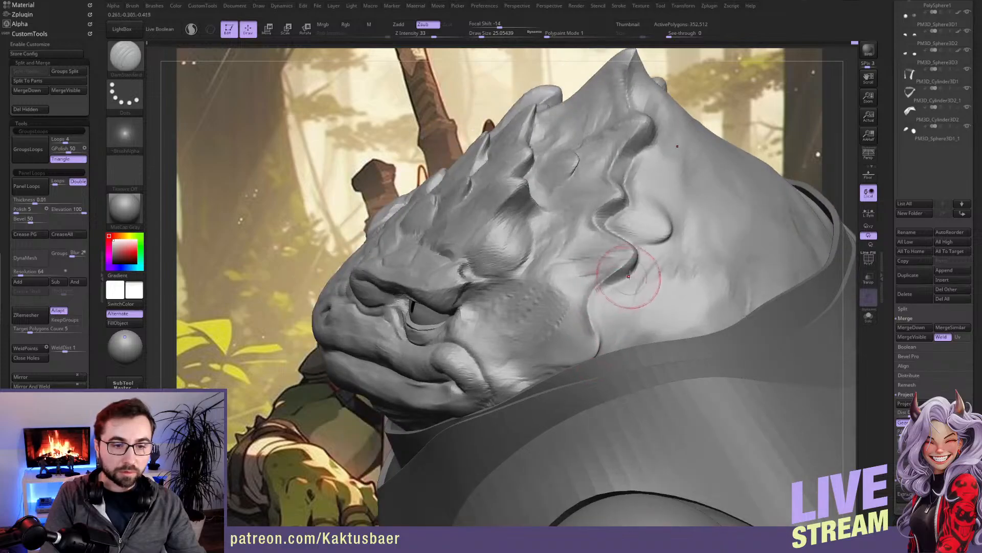
left_click_drag(608, 342, 604, 319)
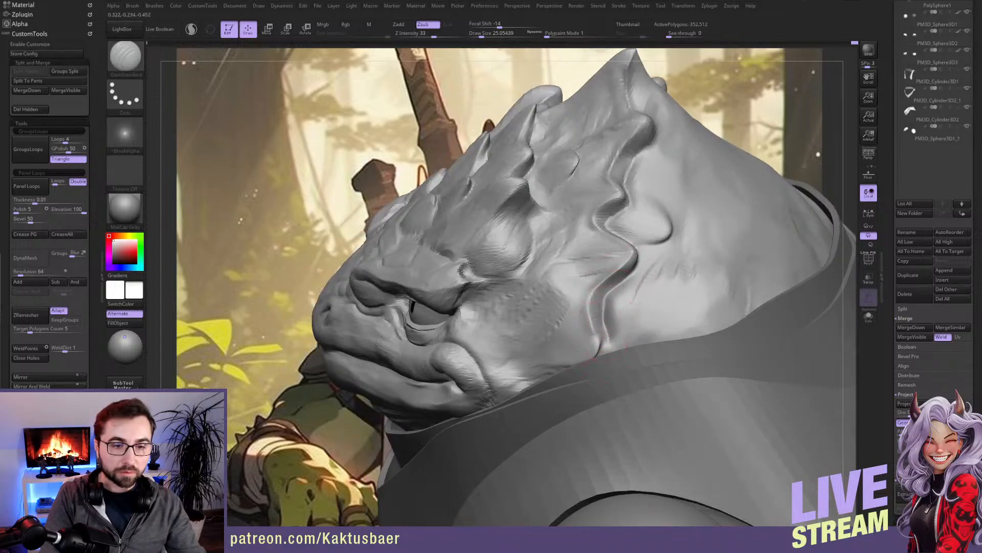
right_click_drag(625, 273, 732, 280)
right_click_drag(642, 292, 573, 296)
Step: Build up the lowest side spike and the skin just behind its crease with ClayBuildup at draw size about 25
key("b")
key("c")
key("b")
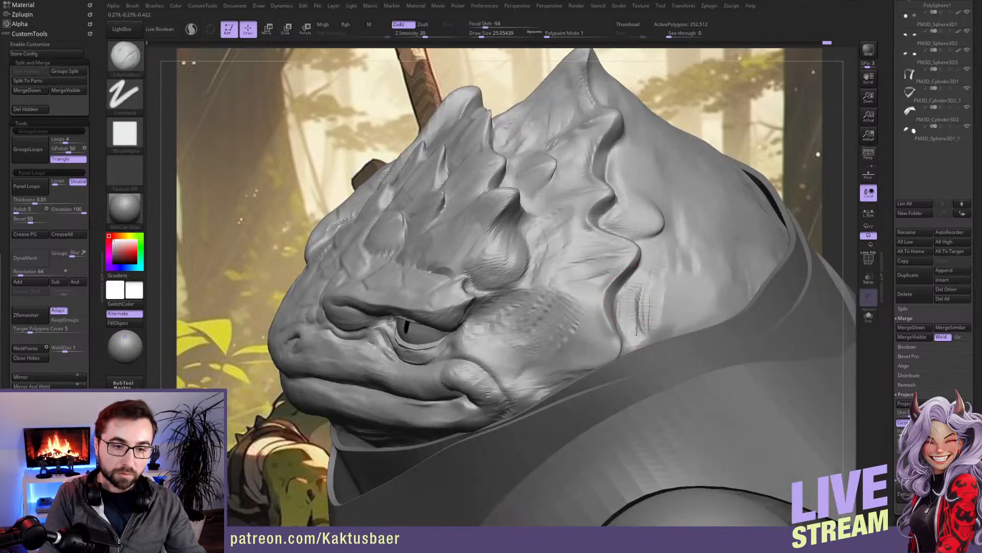
mouse_move(583, 289)
right_mouse_down()
mouse_move(629, 303)
mouse_move(651, 282)
right_mouse_up()
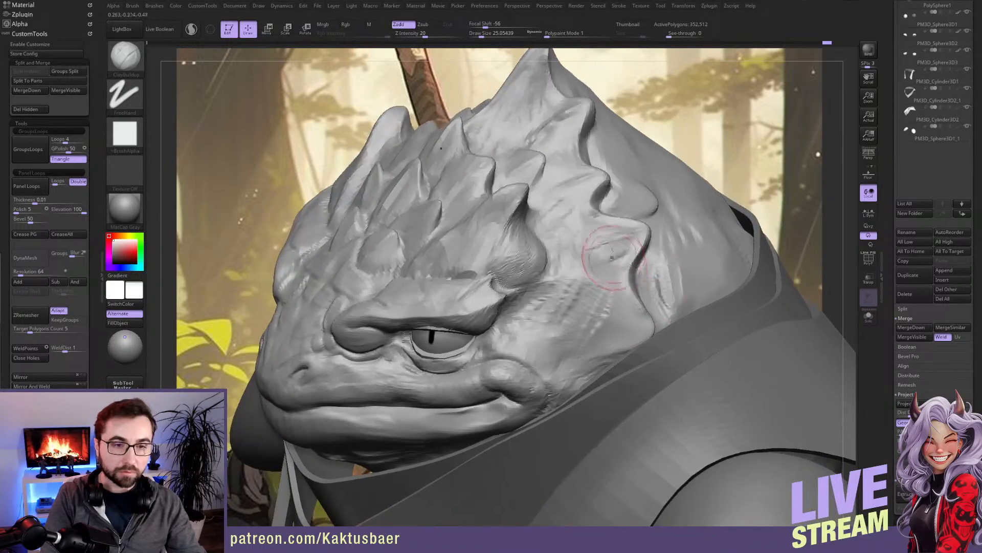
mouse_move(618, 243)
right_mouse_down()
mouse_move(639, 225)
mouse_move(628, 244)
mouse_move(637, 240)
right_mouse_up()
Step: Reshape the silhouette of the rear side spikes with Move at draw sizes from about 29 to 23
key("b")
key("m")
key("v")
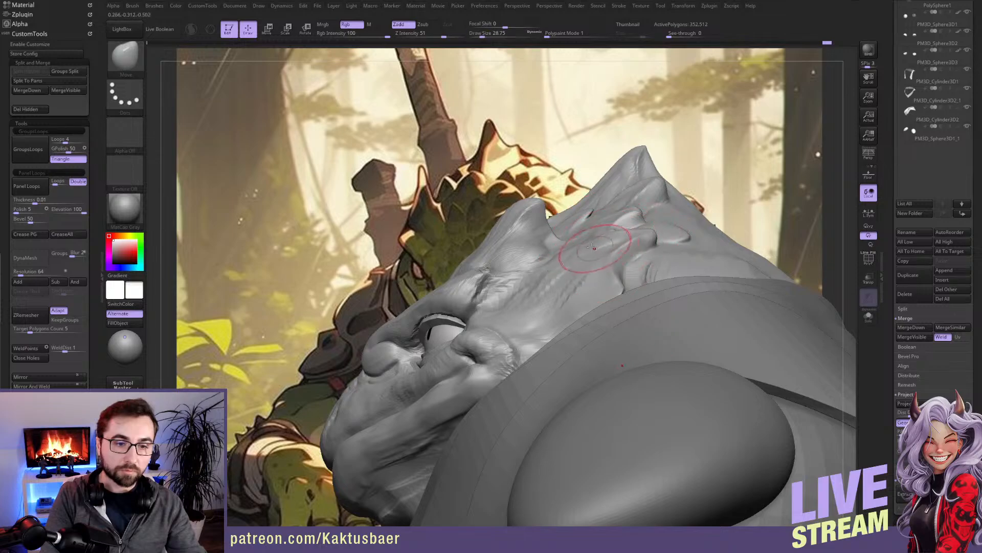
left_click_drag(648, 242, 648, 217)
mouse_move(646, 225)
right_mouse_down()
mouse_move(625, 194)
mouse_move(636, 175)
mouse_move(635, 188)
right_mouse_up()
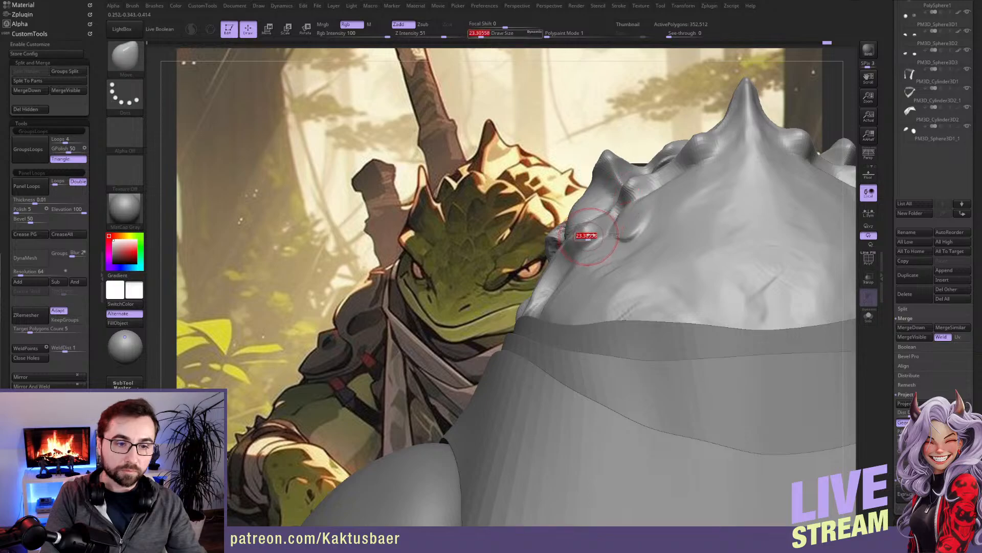
mouse_move(586, 225)
right_mouse_down()
mouse_move(625, 198)
mouse_move(630, 173)
mouse_move(595, 196)
mouse_move(612, 228)
mouse_move(597, 222)
mouse_move(603, 230)
mouse_move(630, 208)
mouse_move(591, 231)
mouse_move(585, 220)
mouse_move(592, 208)
mouse_move(617, 227)
right_mouse_up()
Step: Build up the surfaces of the side spikes and the central forehead spikes with ClayBuildup at draw size about 16
key("b")
key("c")
key("b")
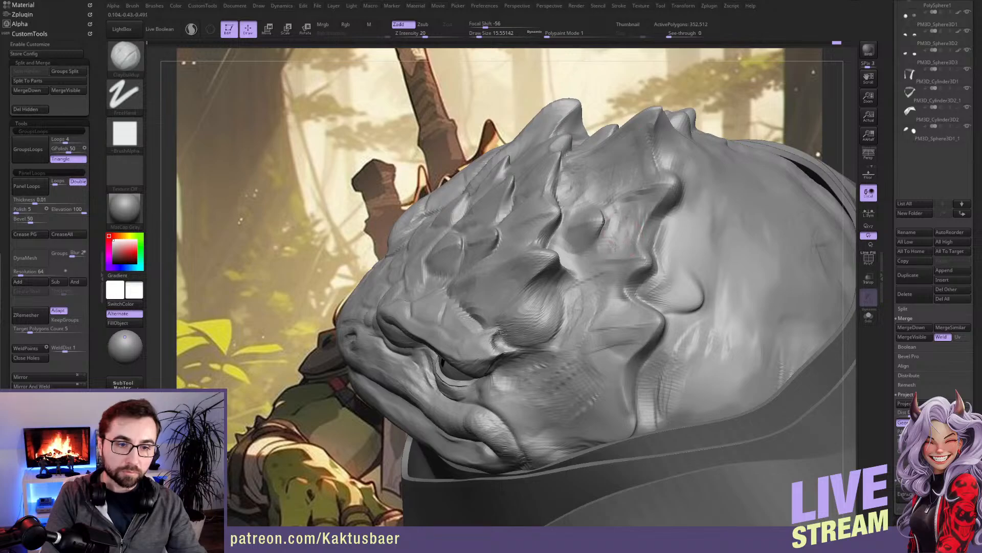
right_click_drag(642, 237, 546, 233)
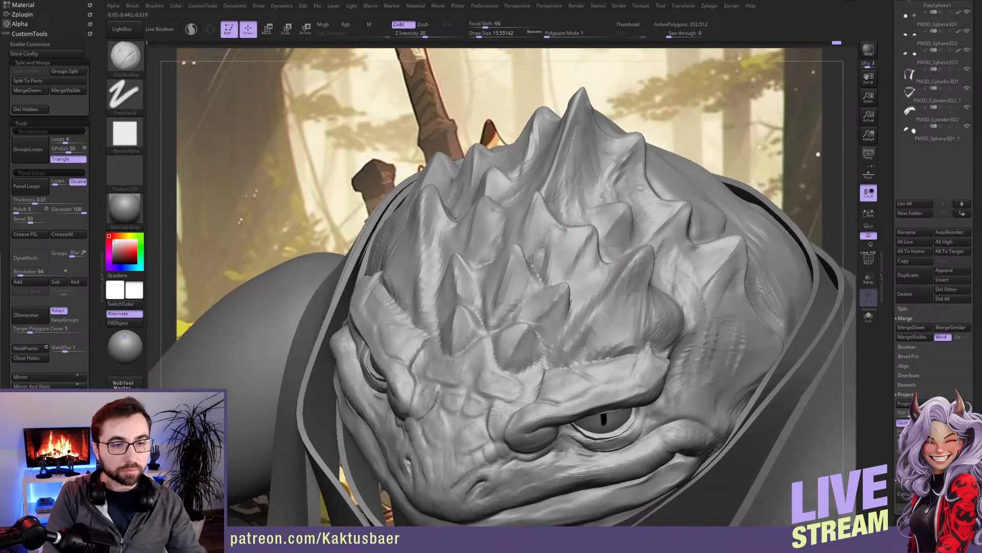
left_click_drag(536, 222, 544, 218)
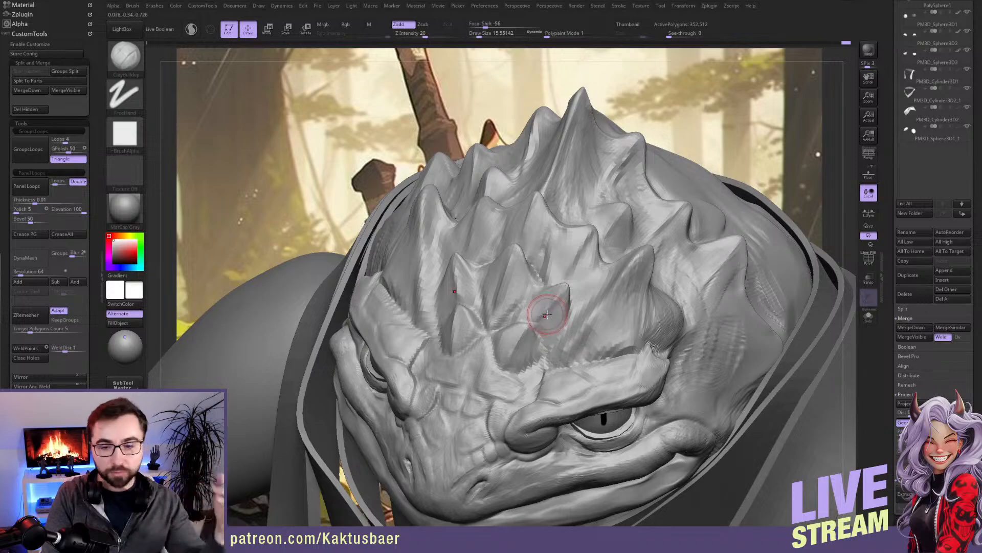
right_click_drag(545, 314, 509, 309)
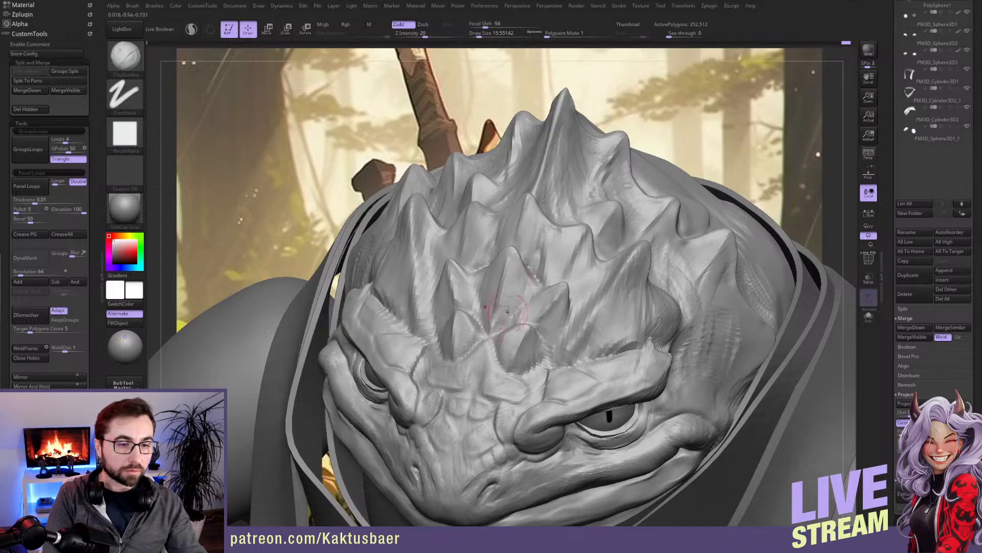
right_click_drag(558, 308, 550, 287)
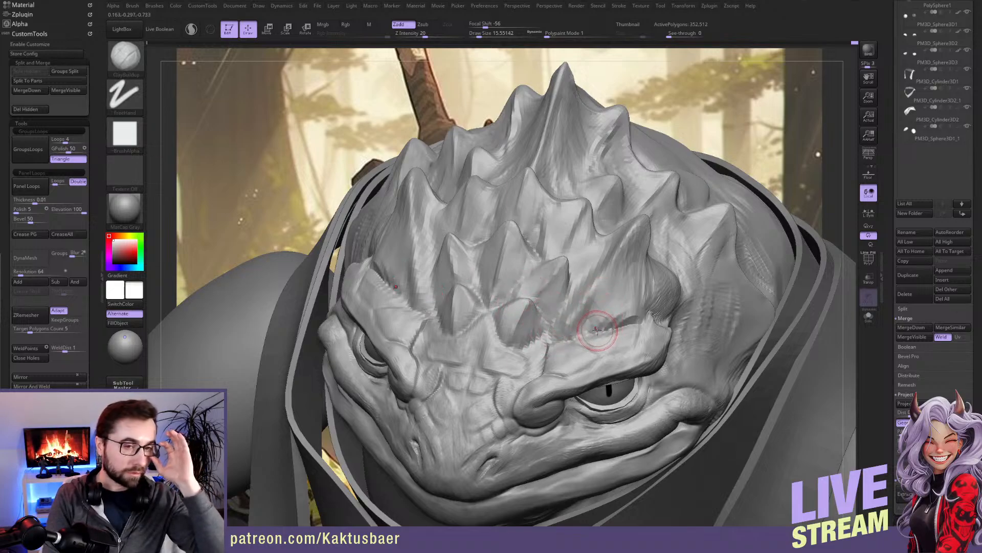
Step: Adjust the shape of the forehead spikes below the crown spike with Move at draw size about 16
key("b")
key("m")
key("v")
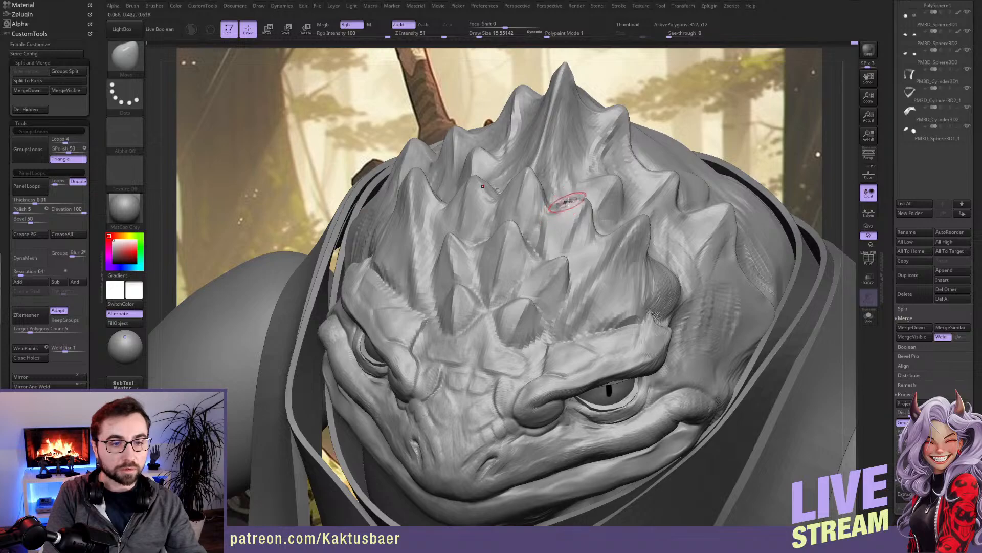
right_click_drag(594, 245, 597, 228)
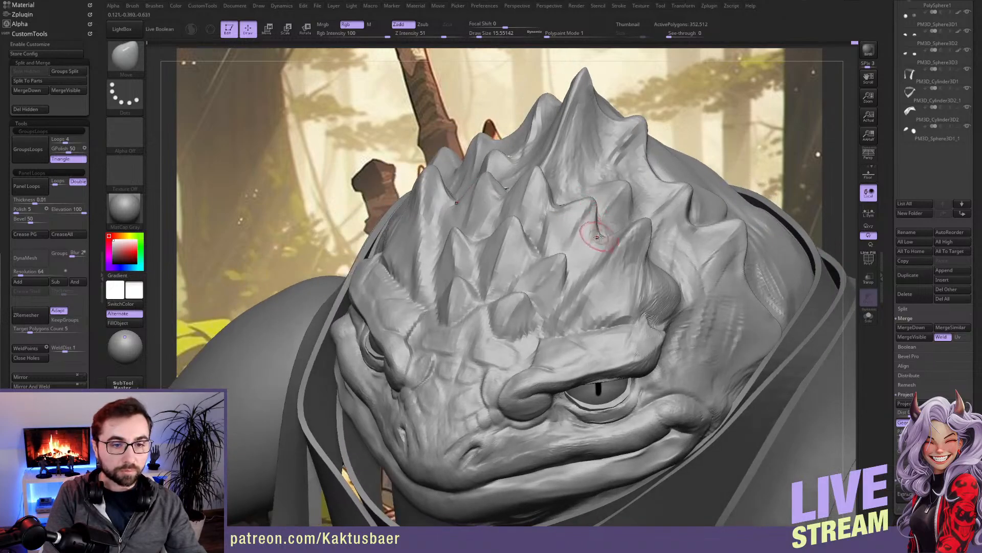
Step: Build up the front faces and edges of the middle forehead spikes with ClayBuildup, reducing the draw size to about 14
key("b")
key("c")
key("b")
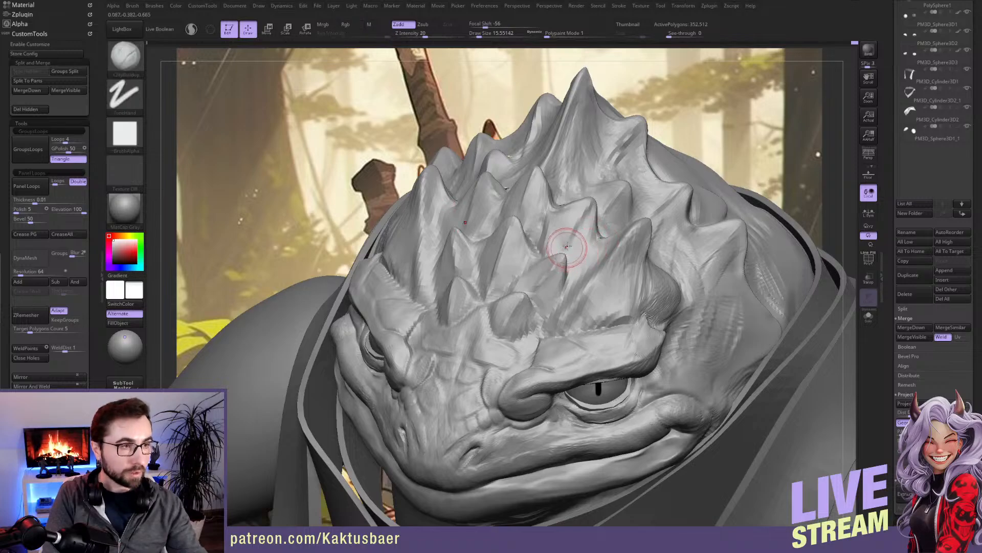
mouse_move(575, 237)
right_mouse_down()
mouse_move(559, 215)
mouse_move(575, 236)
right_mouse_up()
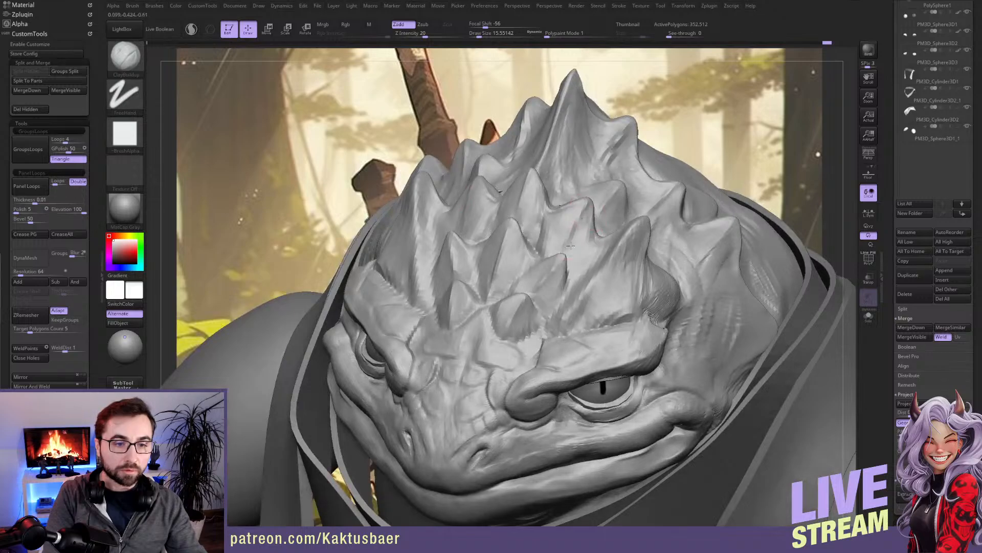
key("s")
left_click_drag(582, 216, 585, 218)
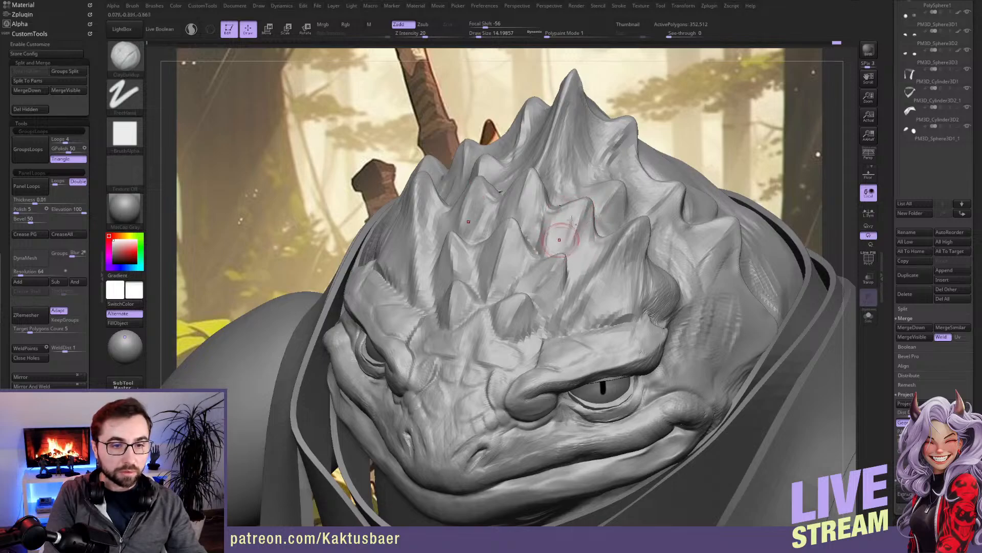
right_click_drag(583, 215, 553, 222)
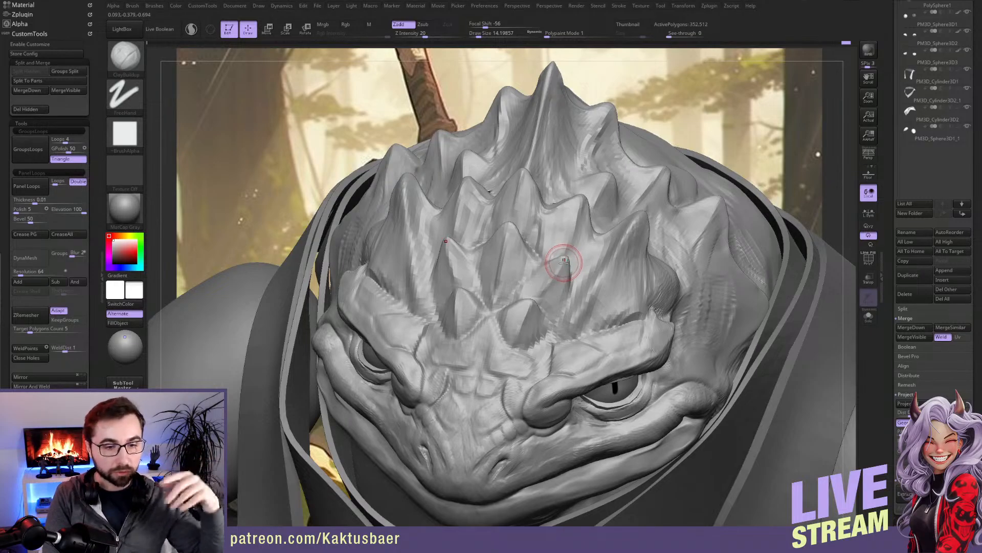
Step: Add volume to the front and tip of the large spike above the eye with ClayBuildup at draw size about 14
right_click_drag(618, 278, 657, 236)
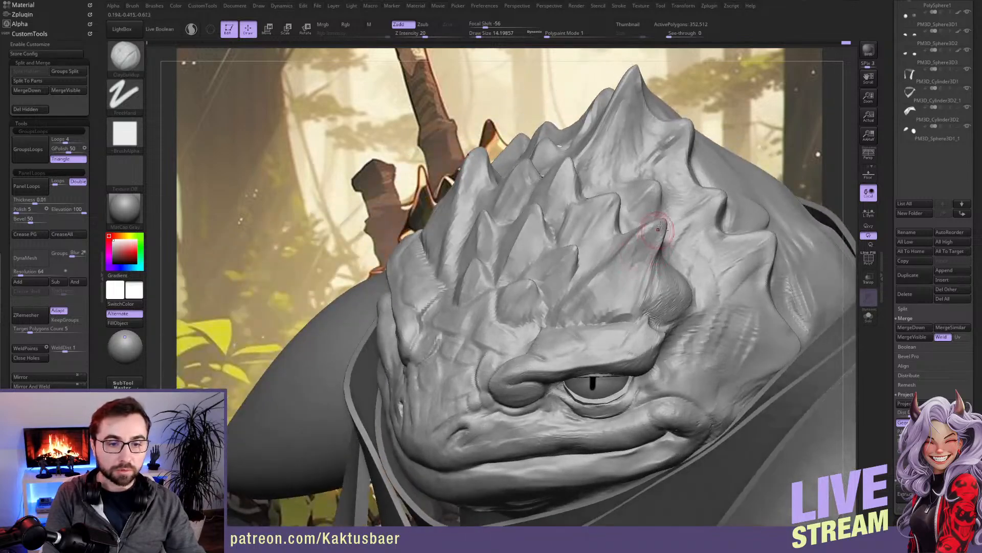
mouse_move(625, 267)
right_mouse_down("shift")
mouse_move(616, 245)
mouse_move(614, 254)
right_mouse_up("shift")
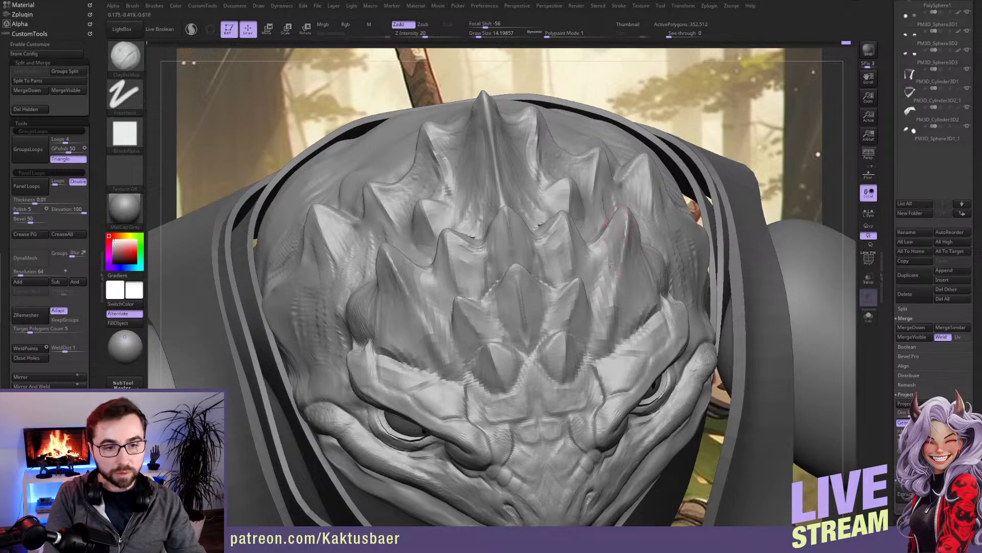
mouse_move(603, 257)
right_mouse_down()
mouse_move(580, 252)
mouse_move(592, 245)
right_mouse_up()
Step: Carve creases between the forehead spikes and around the crown spike's base with DamStandard at draw sizes from about 14 to 18
key("b")
key("d")
key("s")
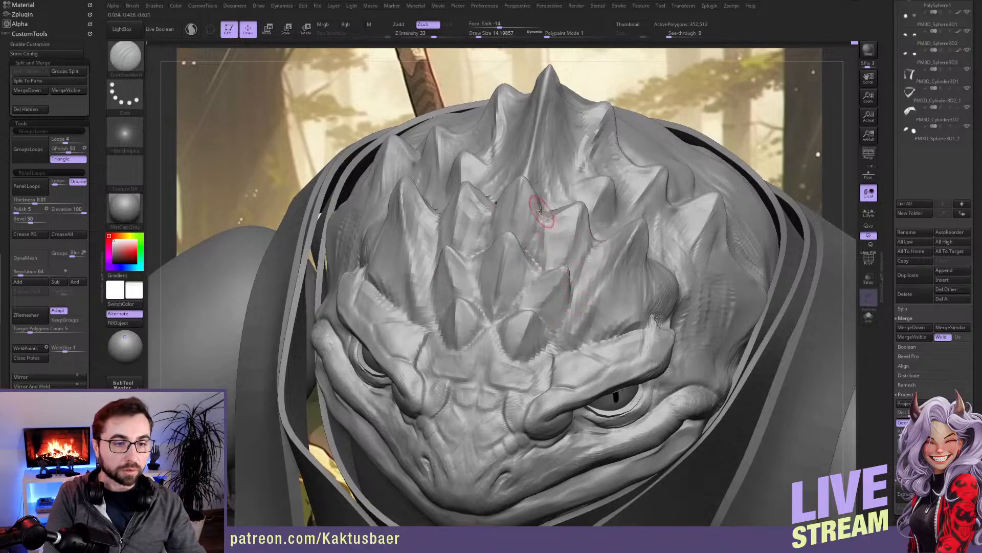
mouse_move(535, 255)
right_mouse_down()
mouse_move(555, 246)
mouse_move(636, 259)
mouse_move(581, 245)
mouse_move(595, 223)
mouse_move(570, 169)
mouse_move(580, 141)
right_mouse_up()
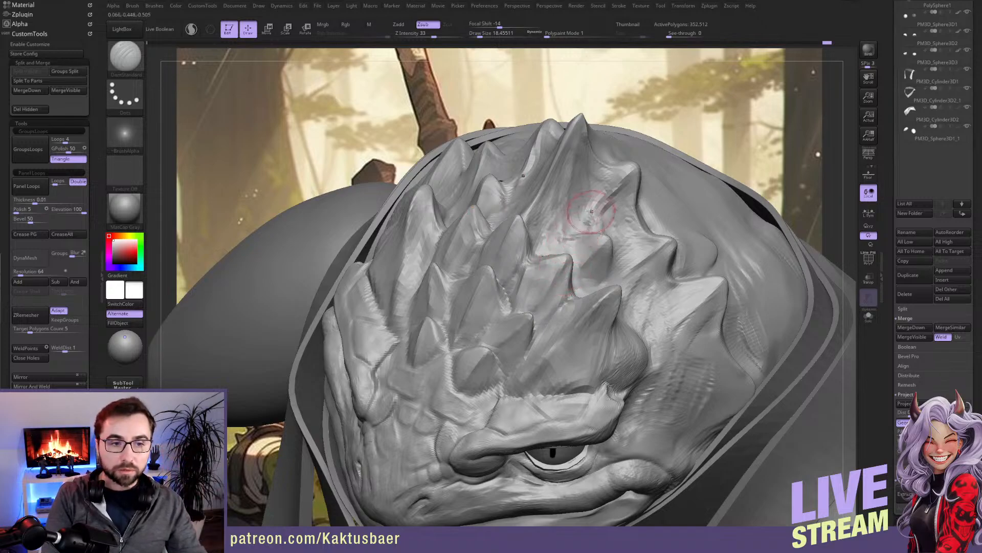
right_click_drag(573, 179, 582, 148)
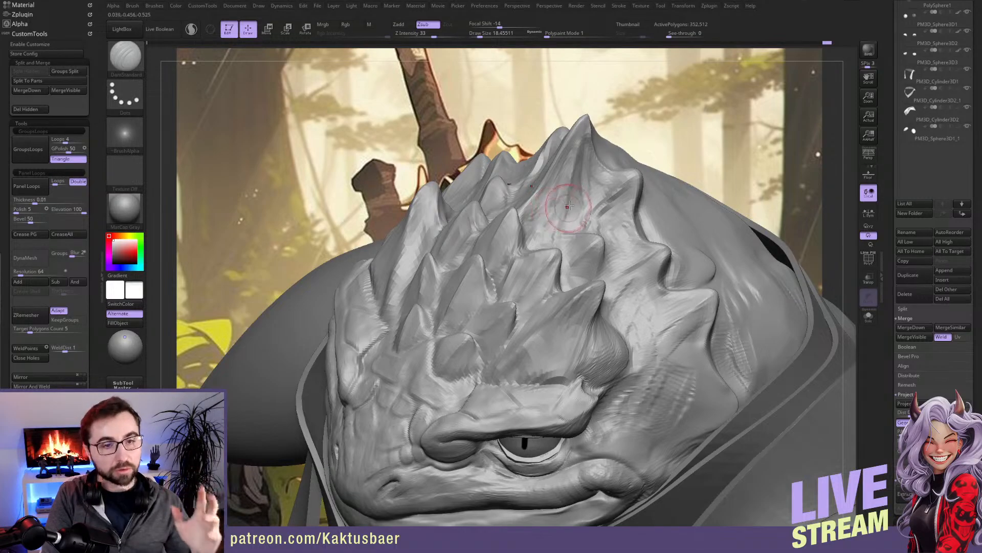
right_click_drag(700, 232, 675, 193)
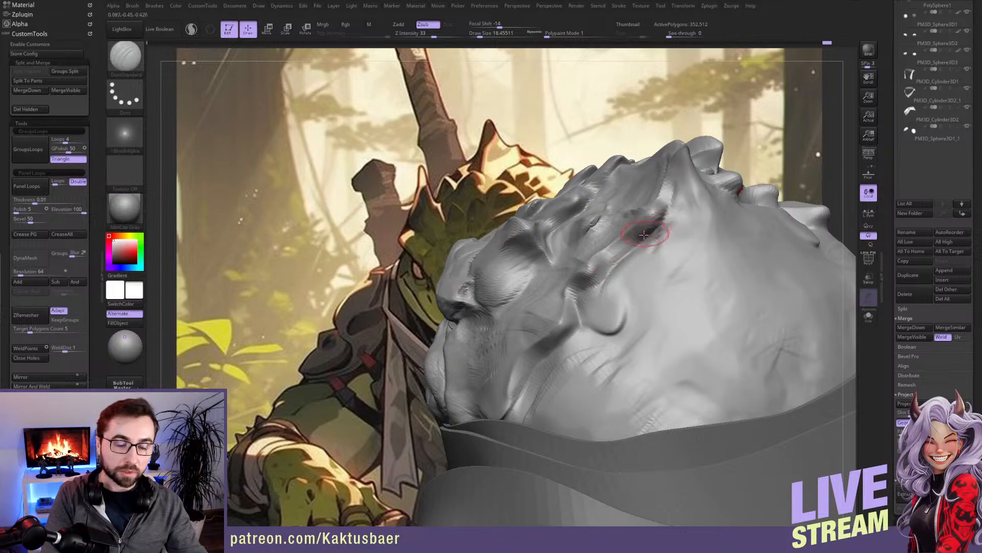
Step: Push the form of the spike beside the crown spike with Move at draw size about 37
key("b")
key("m")
key("v")
left_click_drag(629, 223, 640, 213)
key("bracketleft")
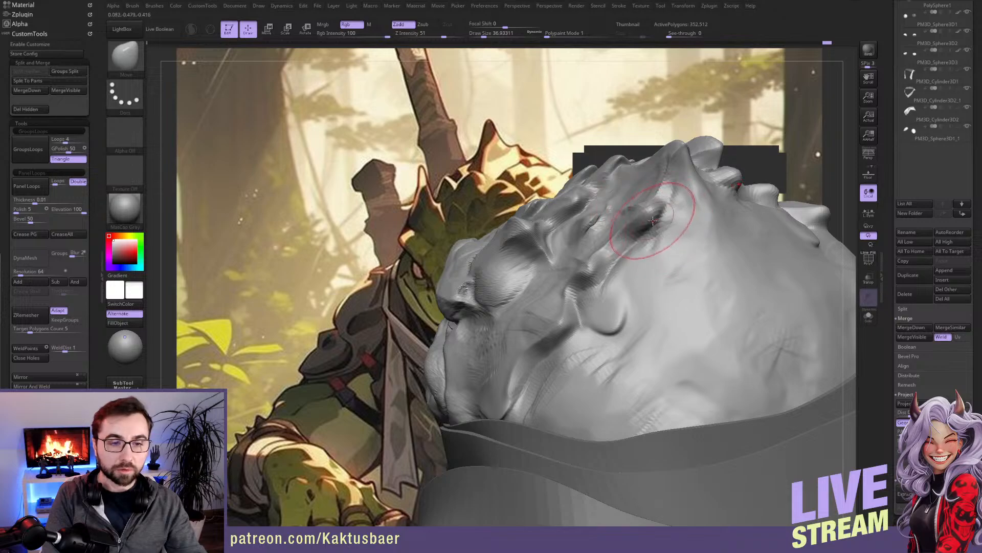
Step: Refine the front edges of the spikes beside the crown with Move, reducing the draw size from about 23 to 13
mouse_move(656, 219)
right_mouse_down()
mouse_move(632, 230)
mouse_move(644, 235)
right_mouse_up()
key("s")
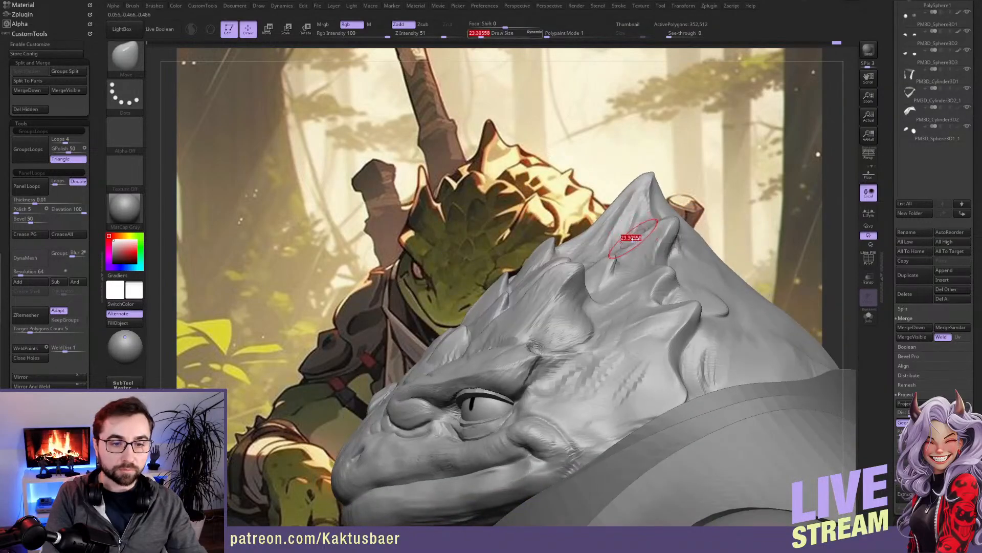
left_click_drag(644, 235, 640, 237)
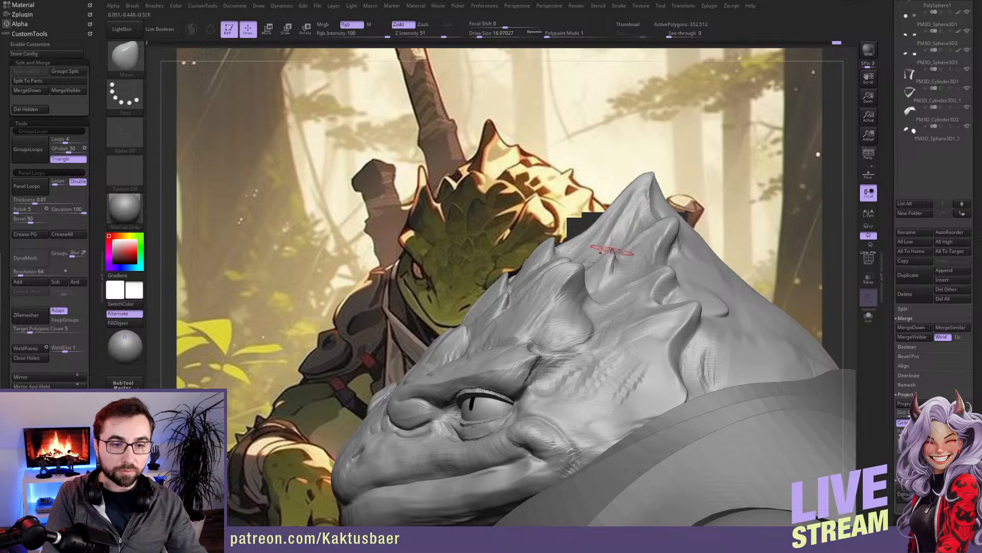
mouse_move(605, 256)
right_mouse_down()
mouse_move(623, 251)
mouse_move(637, 279)
right_mouse_up()
key("shift")
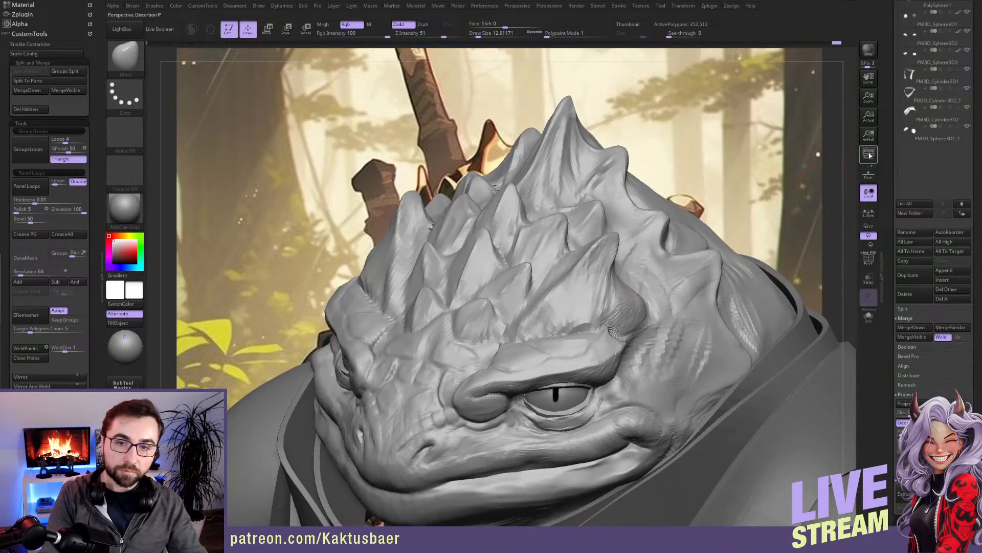
Step: Enable perspective and recall the stored Cust1 view to align the model with the reference image
key("p")
mouse_move(619, 212)
right_mouse_down("ctrl")
mouse_move(596, 245)
mouse_move(601, 220)
right_mouse_up("ctrl")
left_click_drag(99, 350, 93, 264)
scroll(92, 267, "down", 4)
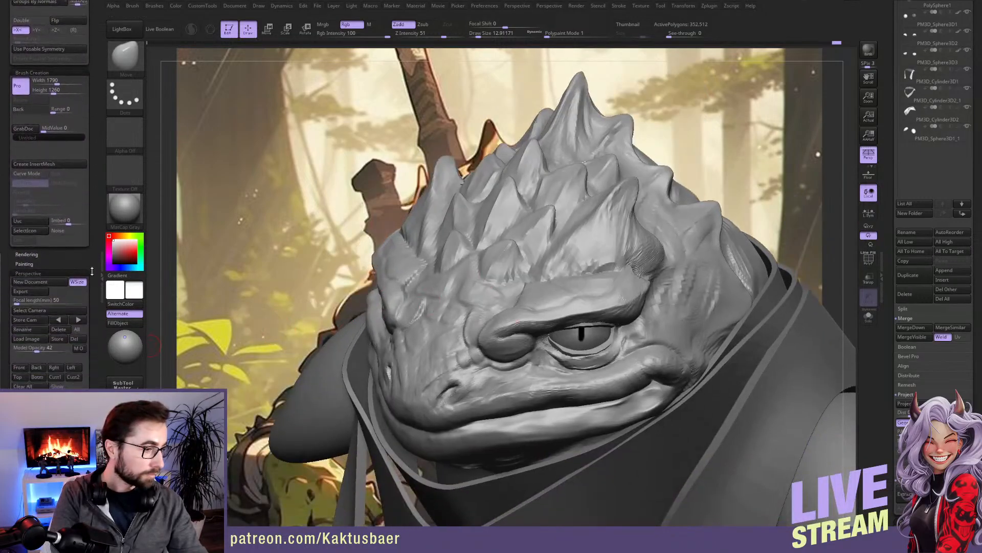
left_click(62, 377)
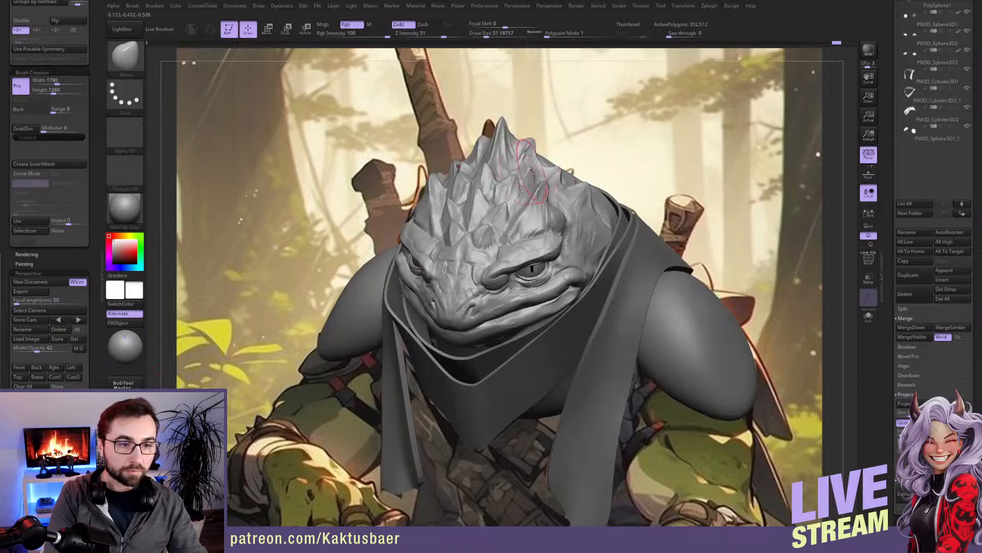
Step: Adjust the forehead and crown spikes against the reference with Move at draw sizes from about 23 to 20
key("s")
left_click_drag(525, 187, 540, 191)
key("s")
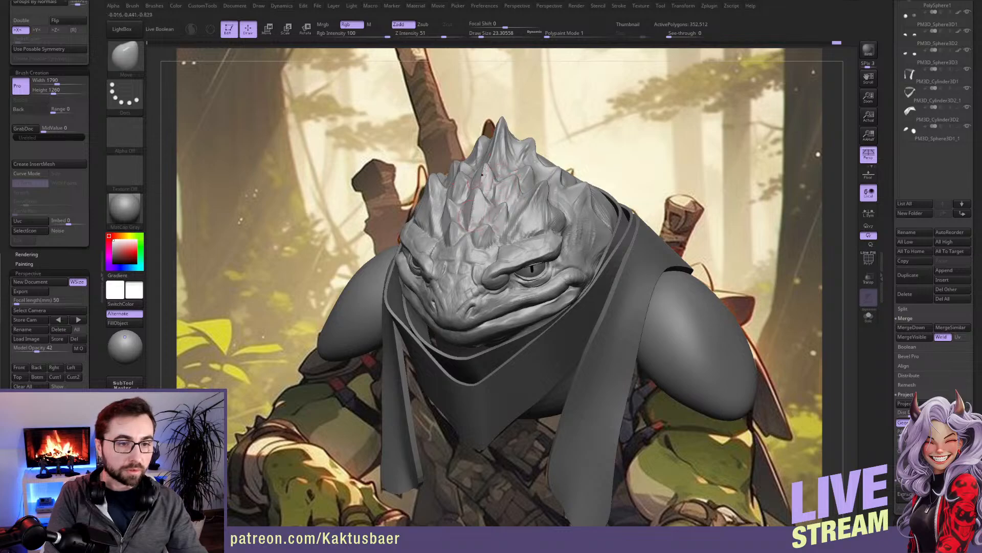
key("s")
left_click_drag(495, 206, 505, 204)
key("s")
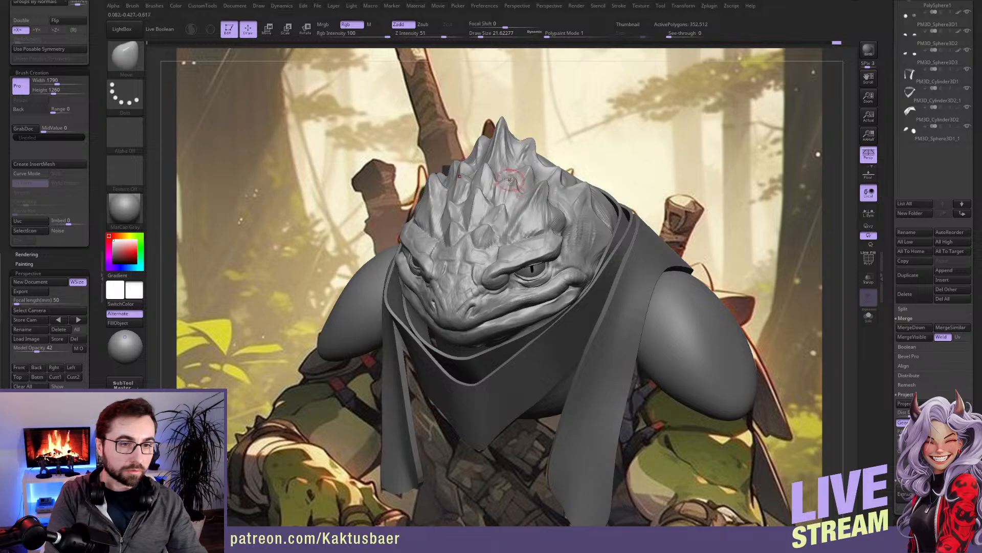
key("s")
left_click_drag(508, 181, 489, 178)
key("s")
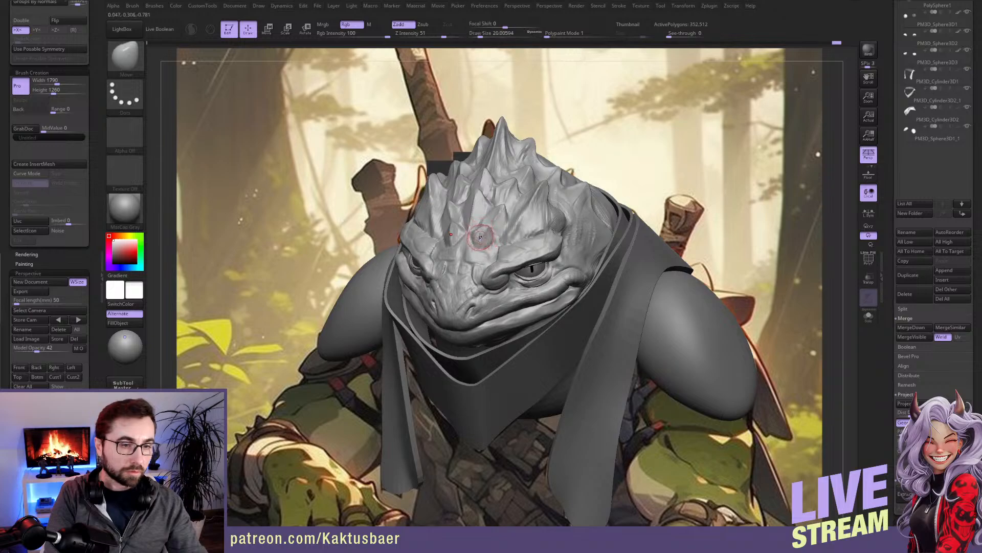
Step: Build up the forehead and the spikes above the brow with ClayBuildup, increasing the draw size from about 16 to 23
key("b")
key("c")
key("b")
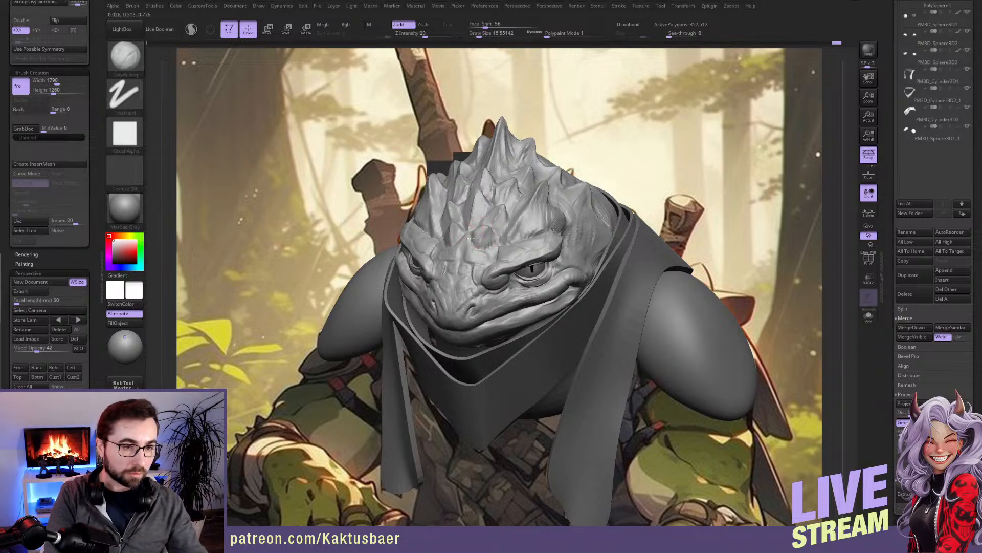
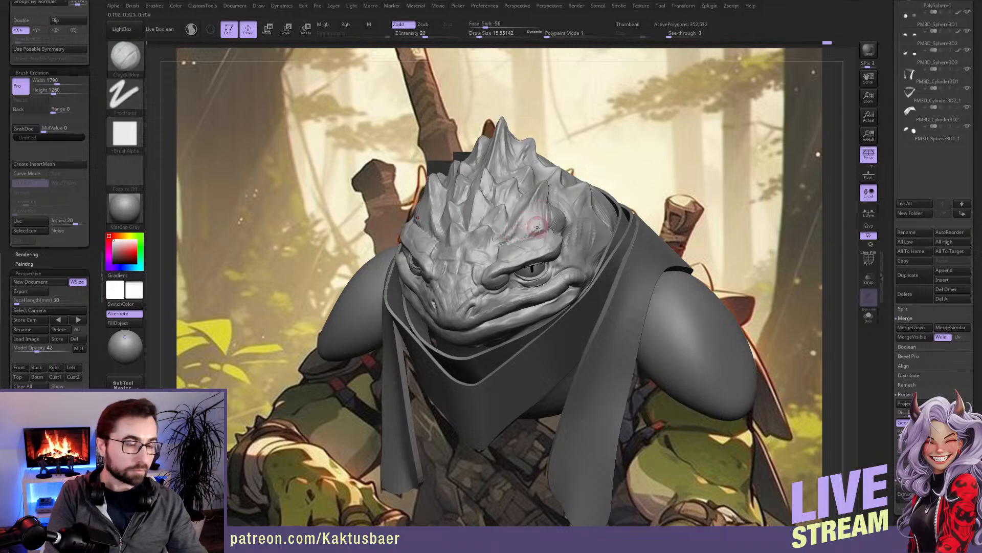
key("bracketright")
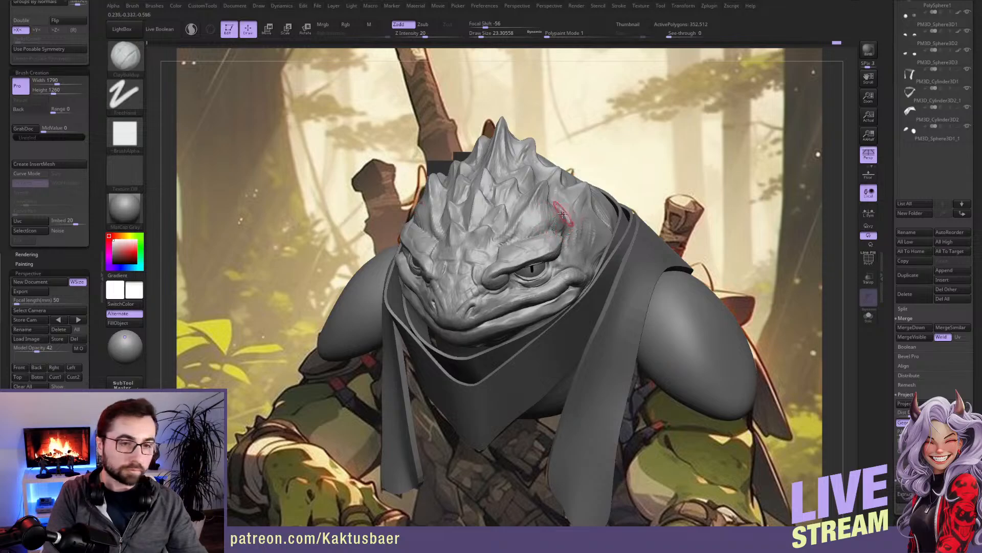
Step: Shape the spikes above and behind the brow with Move at draw sizes between about 49 and 25
key("bracketright")
key("bracketright")
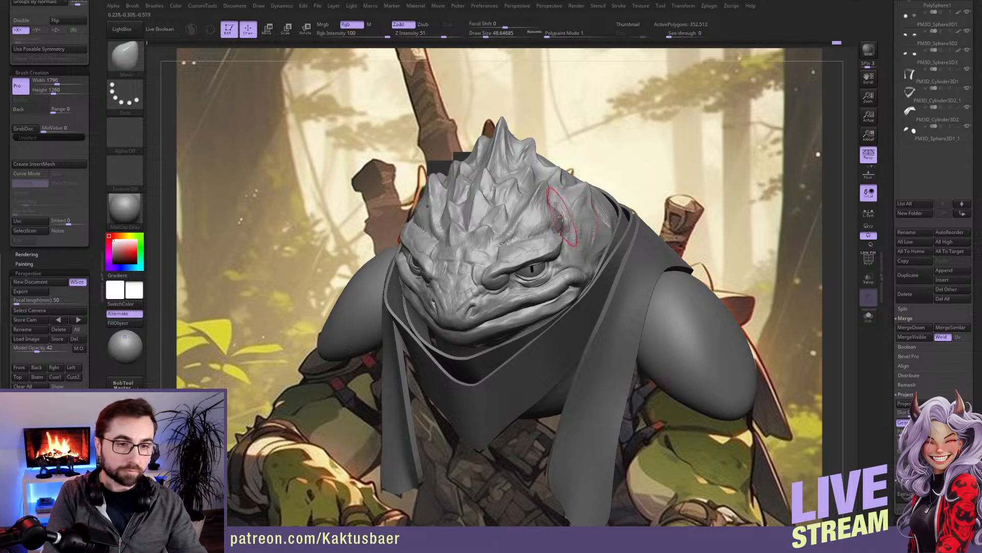
key("bracketleft")
key("bracketleft")
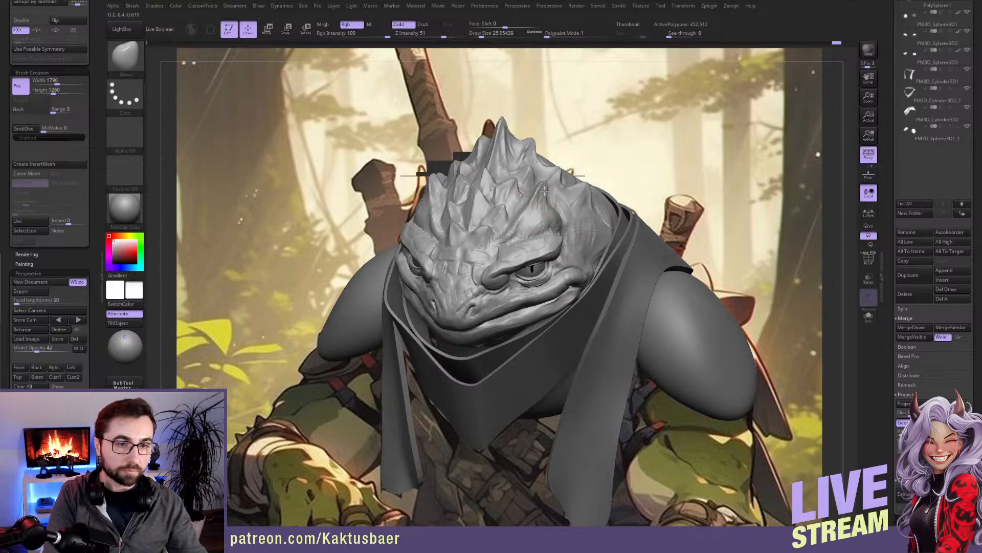
key("bracketright")
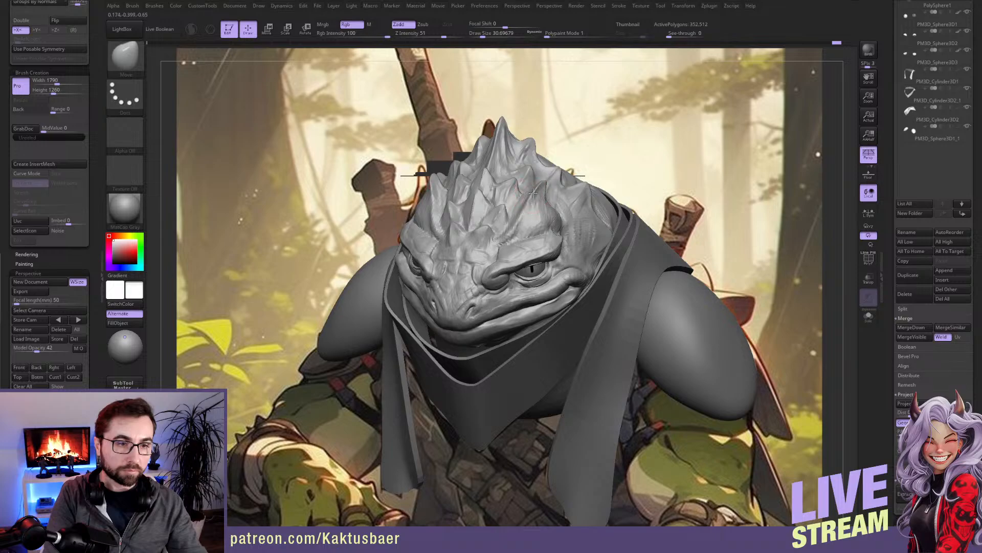
key("bracketright")
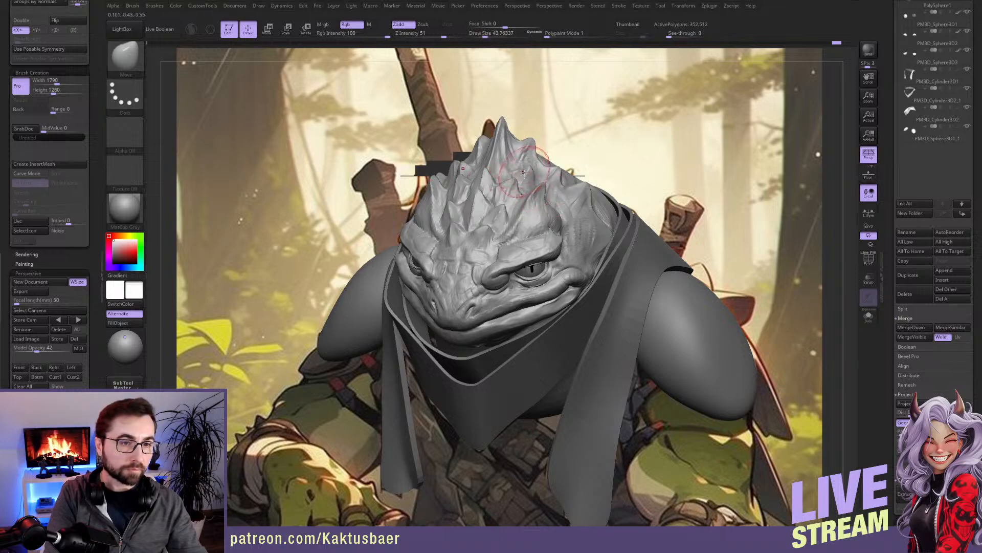
Step: Reshape the small spike beside the crown spike and the spikes behind the brow with Move at draw sizes from about 44 to 31
left_click_drag(532, 143, 530, 141)
key("s")
left_click(530, 139)
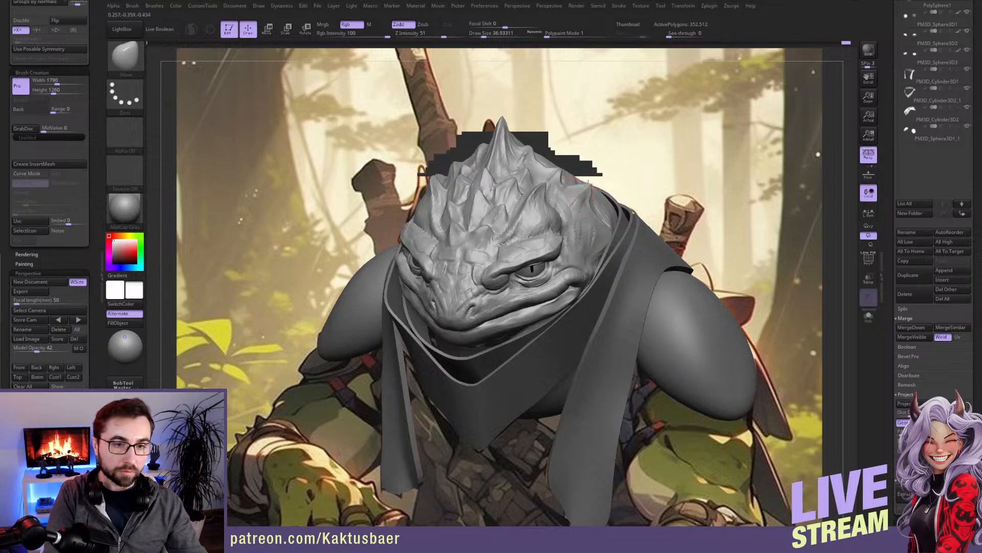
key("s")
left_click(589, 192)
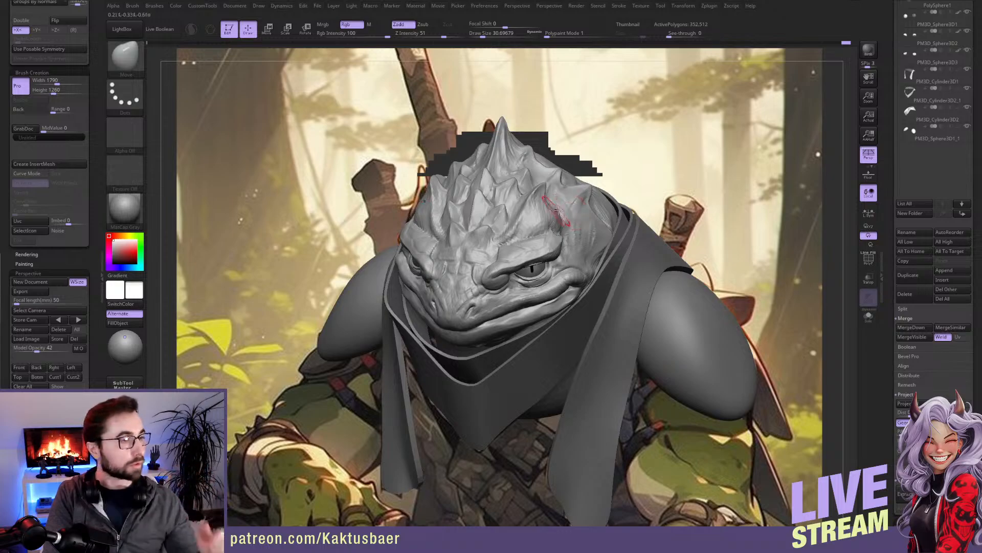
key("s")
left_click(573, 195)
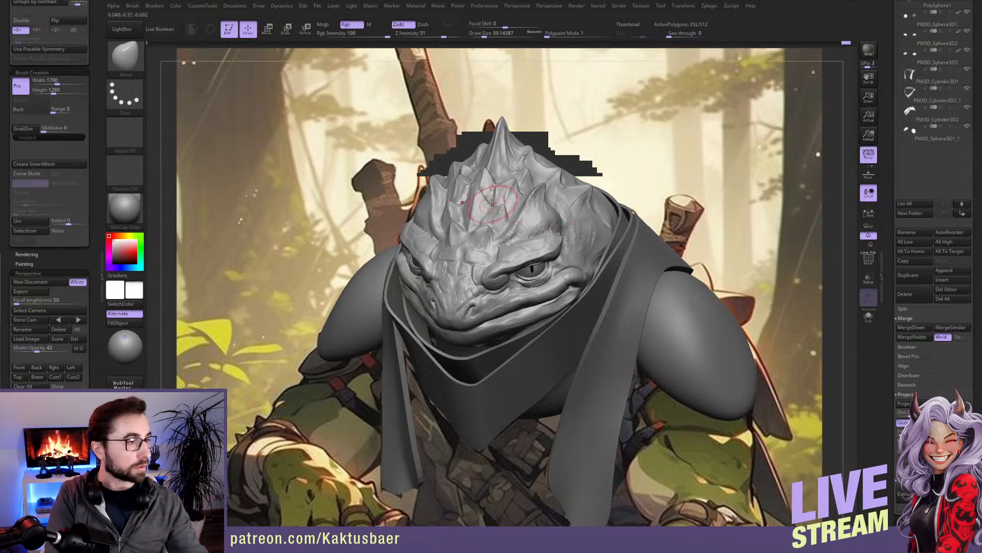
Step: Adjust the central forehead spikes, inner brow and side of the head with Move at draw sizes between about 39 and 23
key("s")
left_click(512, 186)
left_click_drag(516, 182, 515, 186)
key("s")
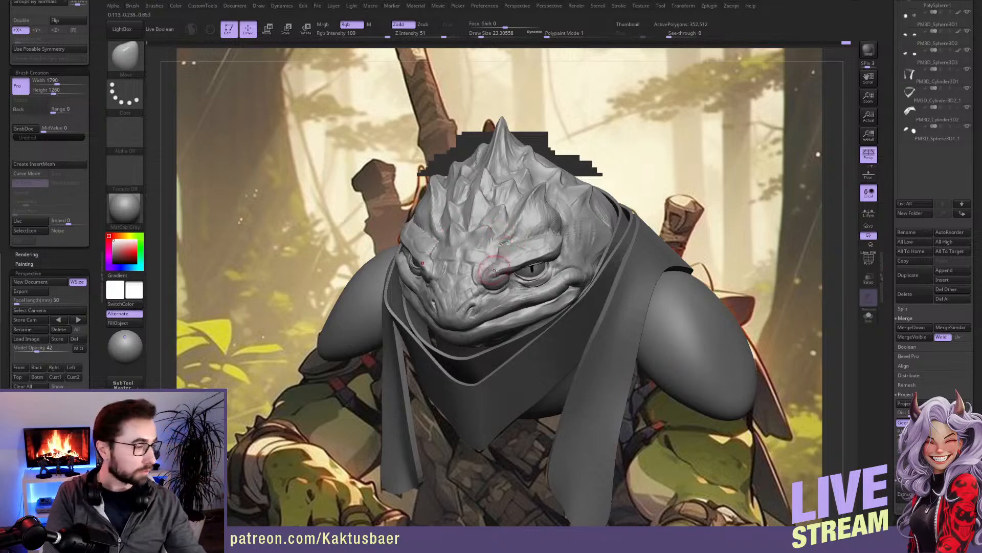
key("bracketright")
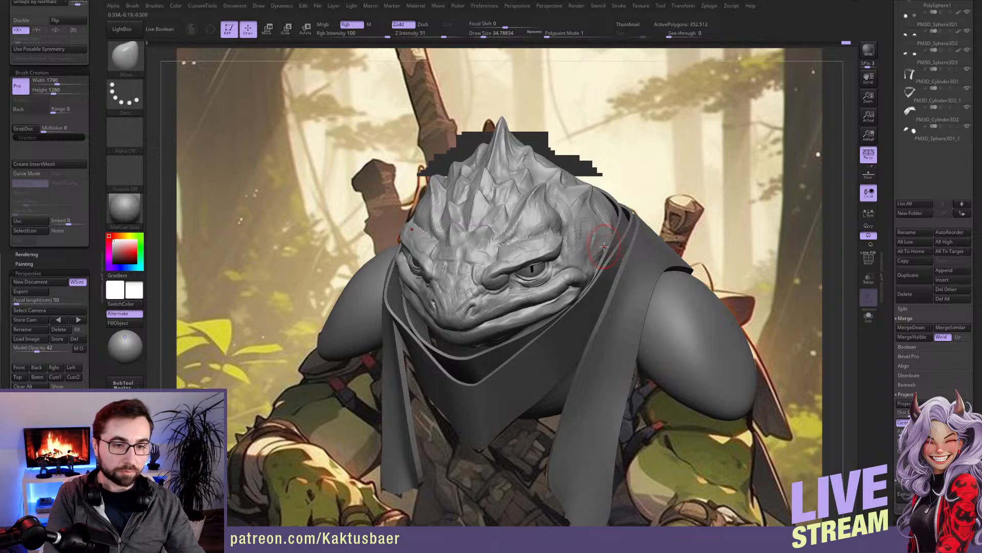
key("bracketleft")
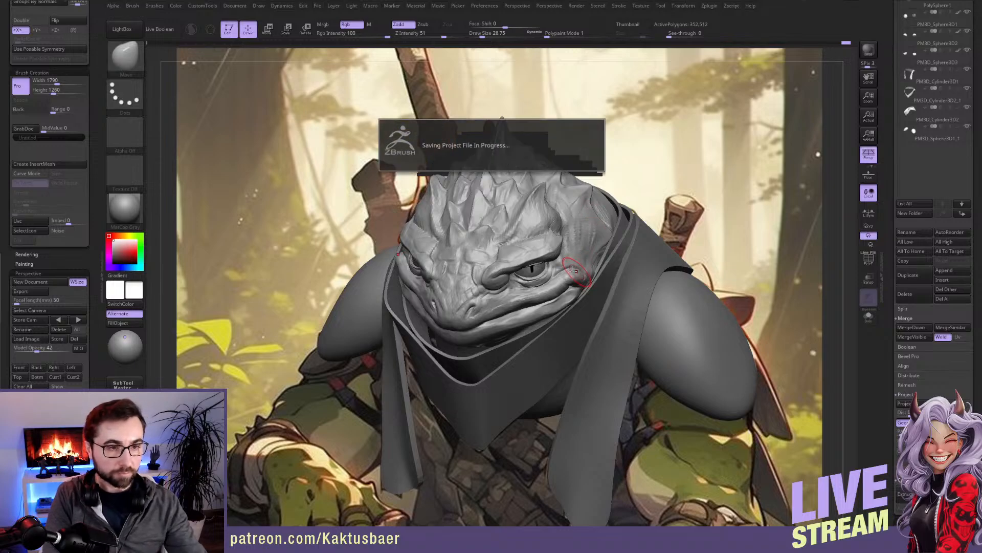
key("bracketleft")
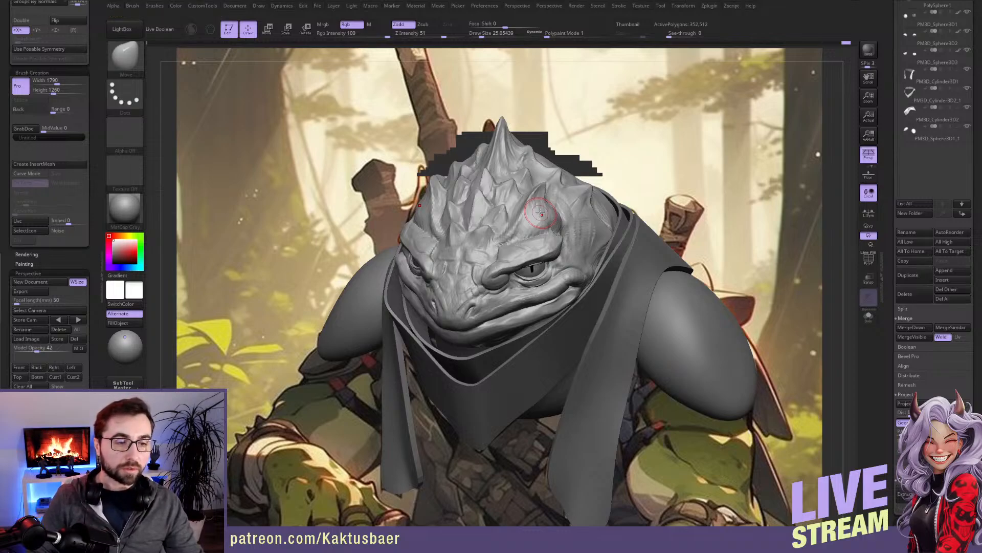
Step: Refine the large brow spike and the forehead spikes with Move at draw sizes between about 39 and 20
key("s")
left_click_drag(526, 210, 530, 211)
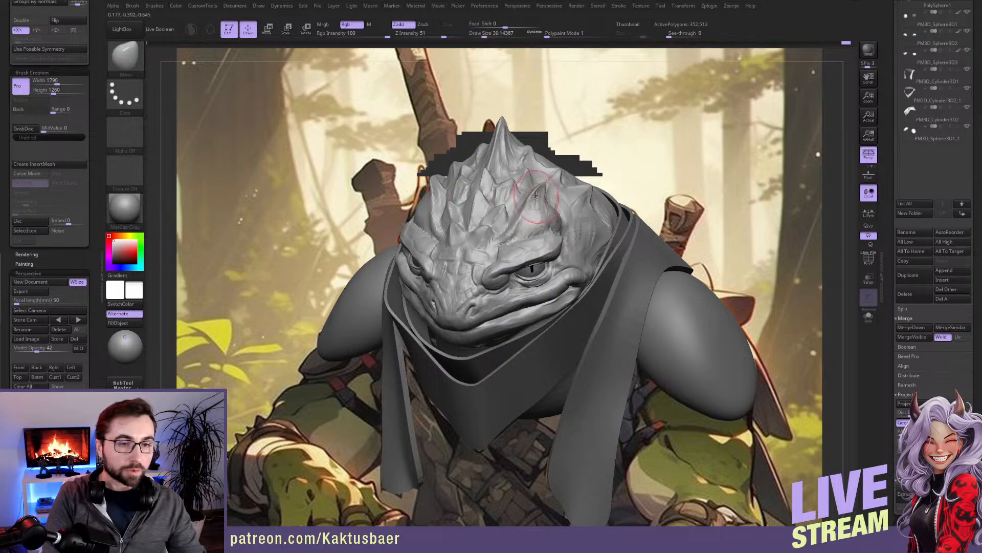
key("s")
left_click_drag(445, 183, 441, 182)
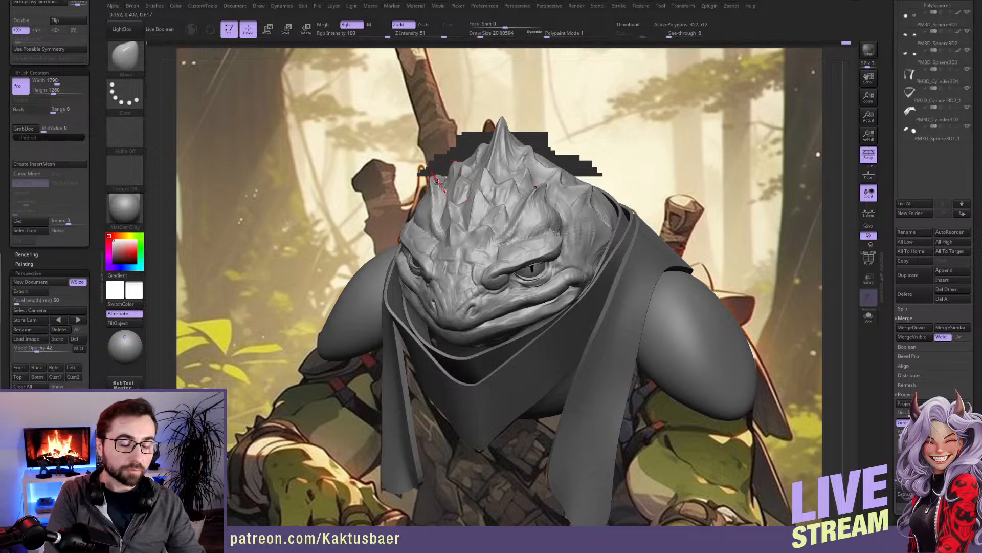
key("s")
left_click_drag(534, 226, 538, 226)
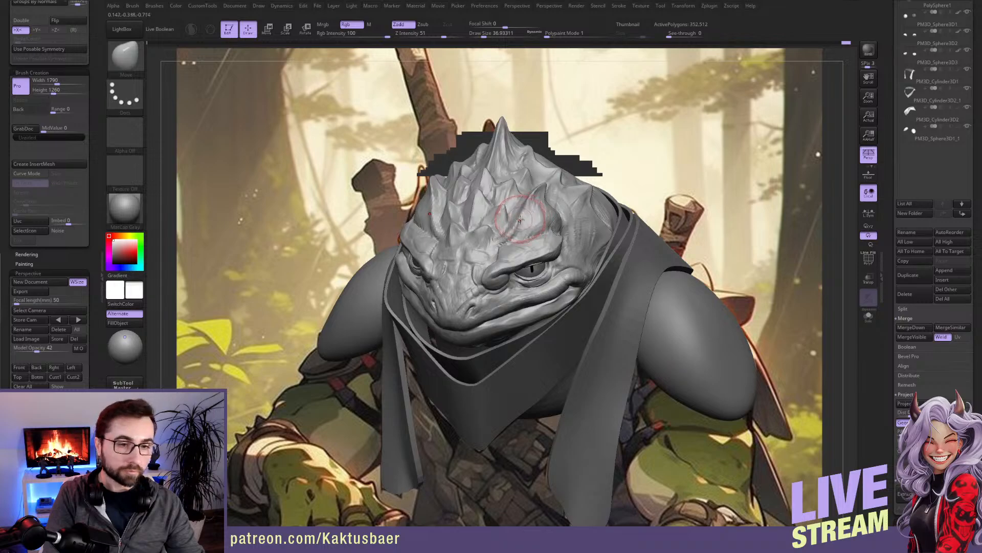
Step: Undo the last forehead adjustment and fit the large brow spike to the reference through the transparent model with Move at draw size about 54
key("ctrl+z")
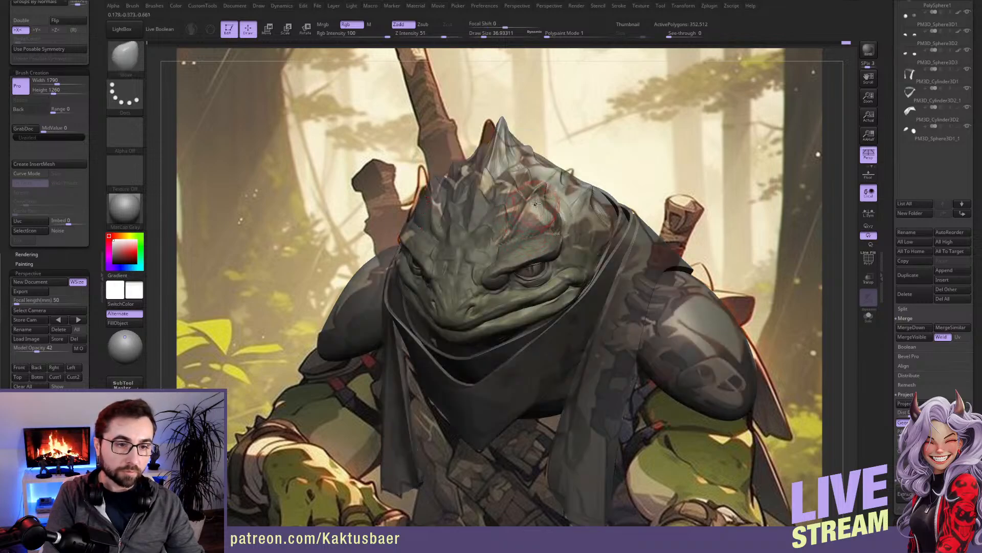
key("s")
left_click_drag(539, 200, 536, 196)
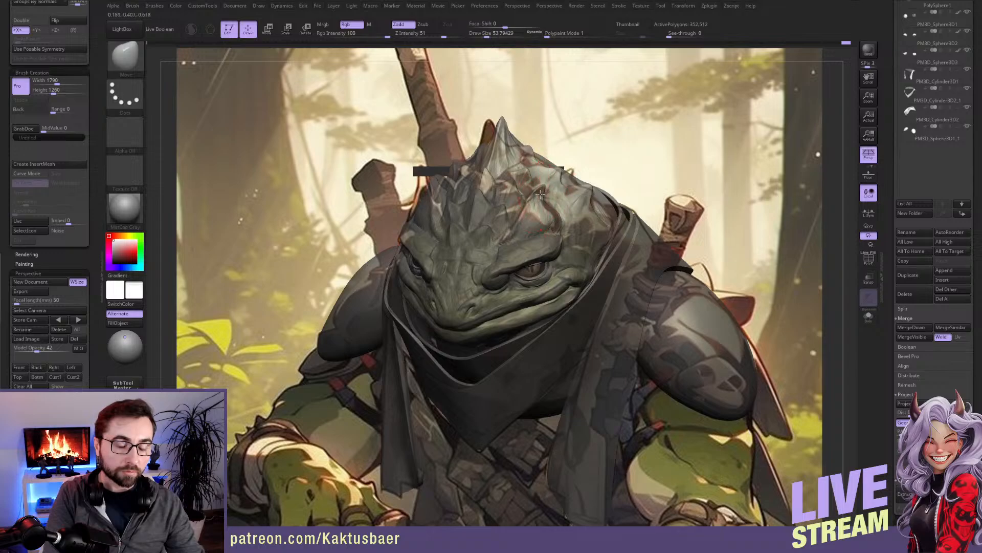
left_click_drag(561, 230, 557, 219)
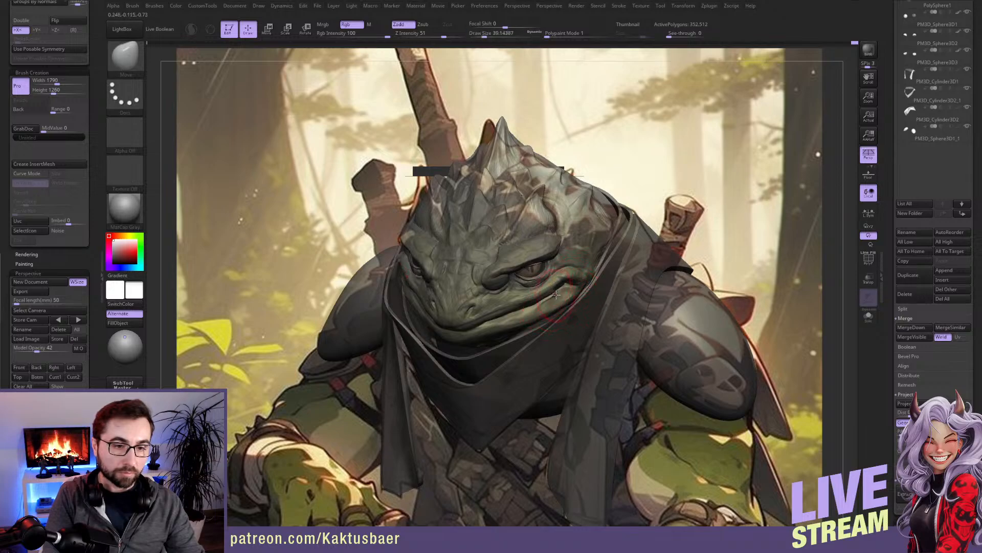
Step: Align the mouth line, lower lip and mouth corner with the reference using Move at draw sizes between about 41 and 35
left_click_drag(550, 296, 541, 303)
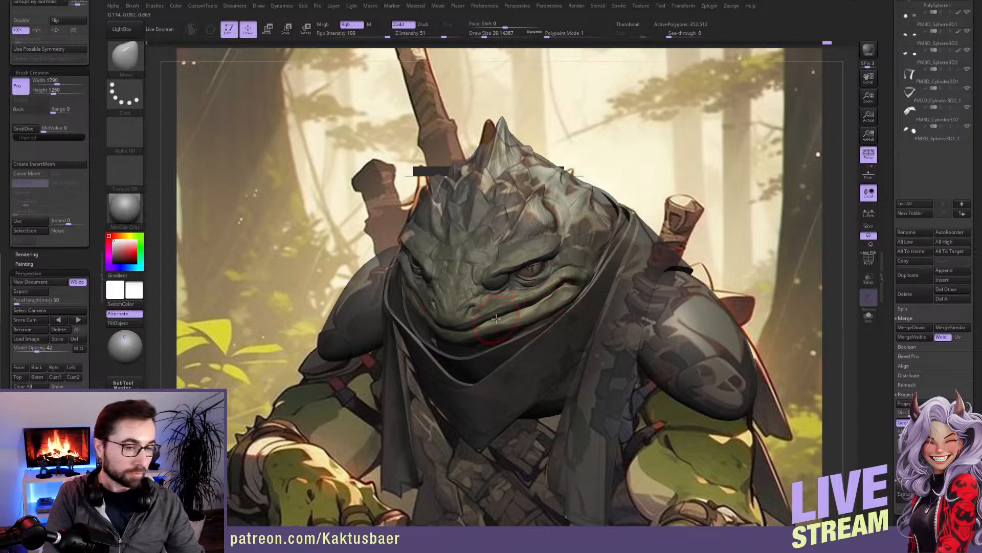
key("bracketleft")
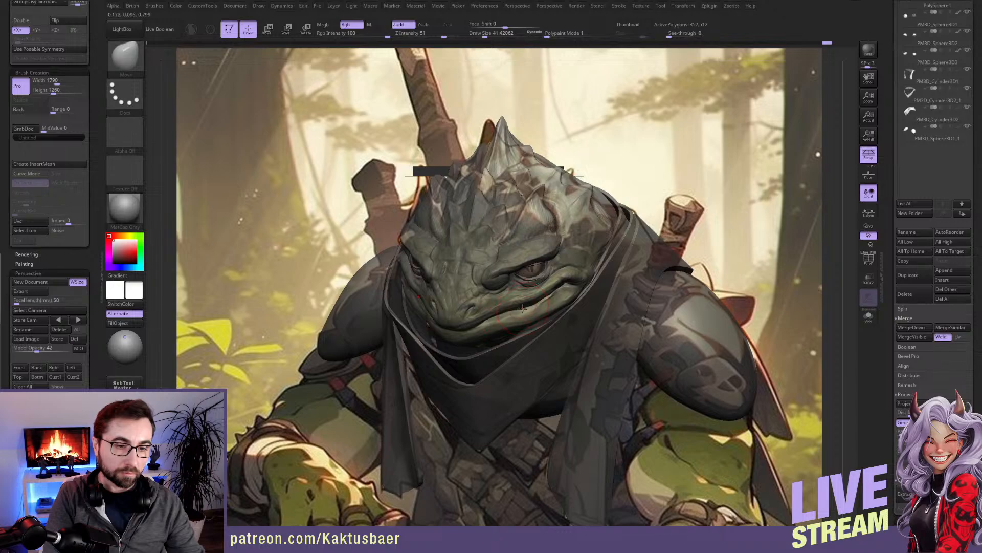
left_click_drag(560, 305, 548, 315)
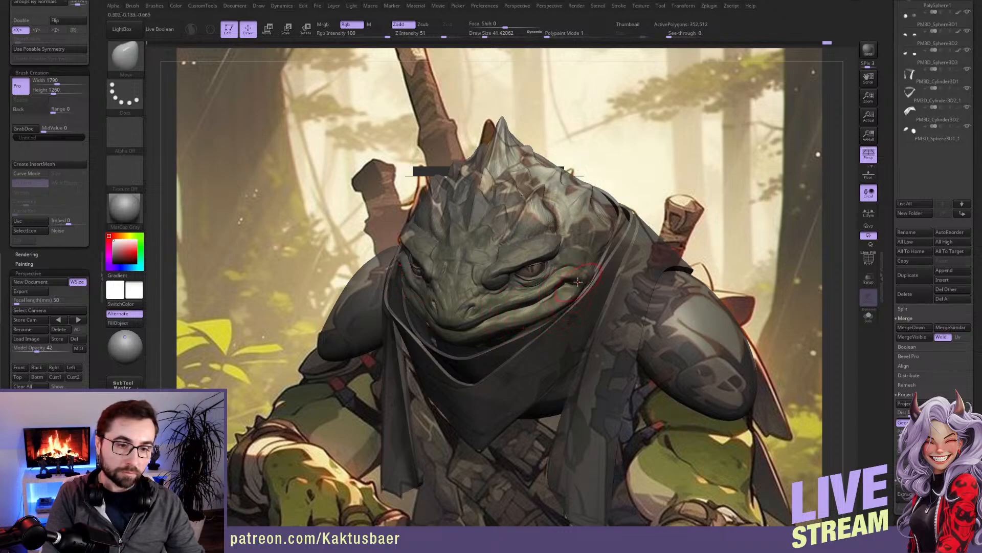
key("bracketleft")
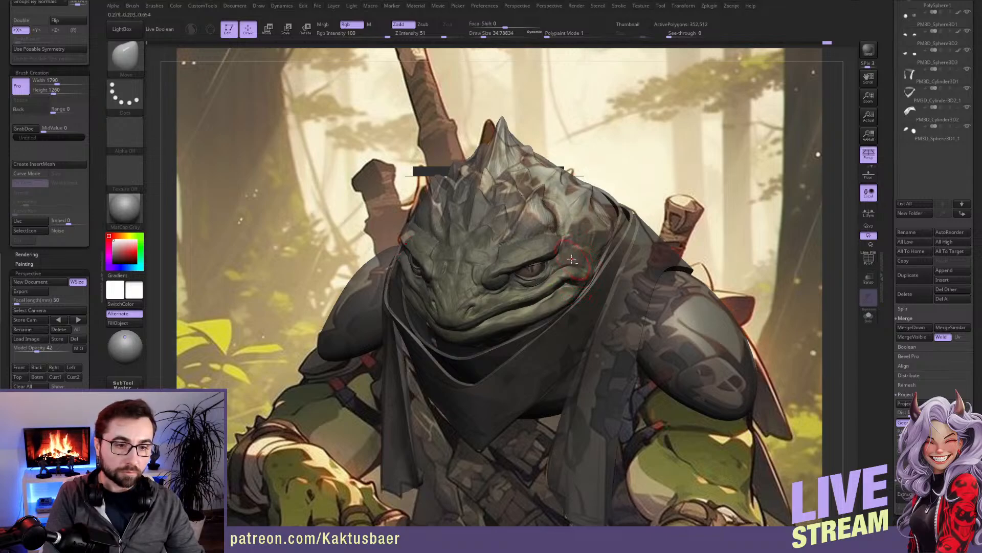
key("bracketright")
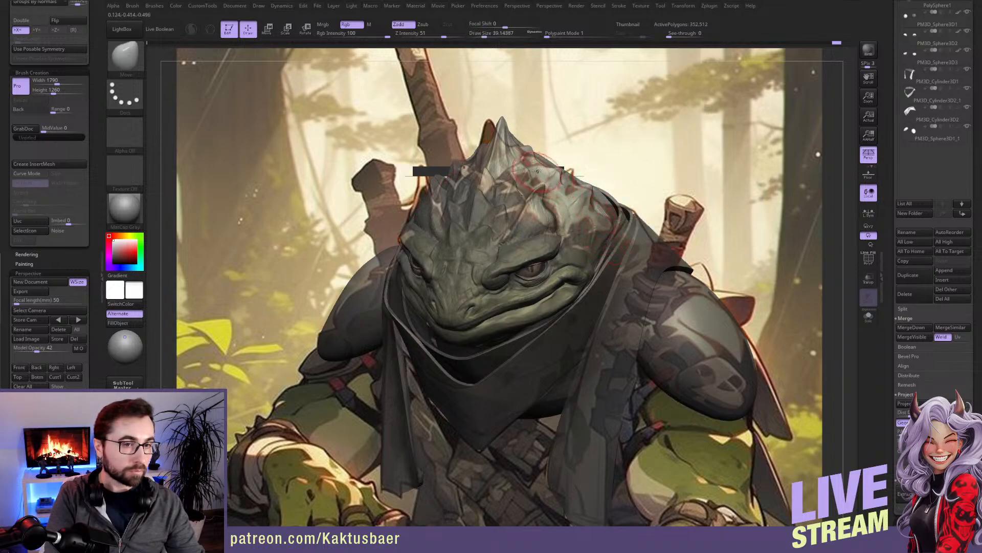
Step: Match the upper head outline beside the crown to the reference with Move at draw sizes between about 35 and 65
left_click_drag(554, 171, 559, 177)
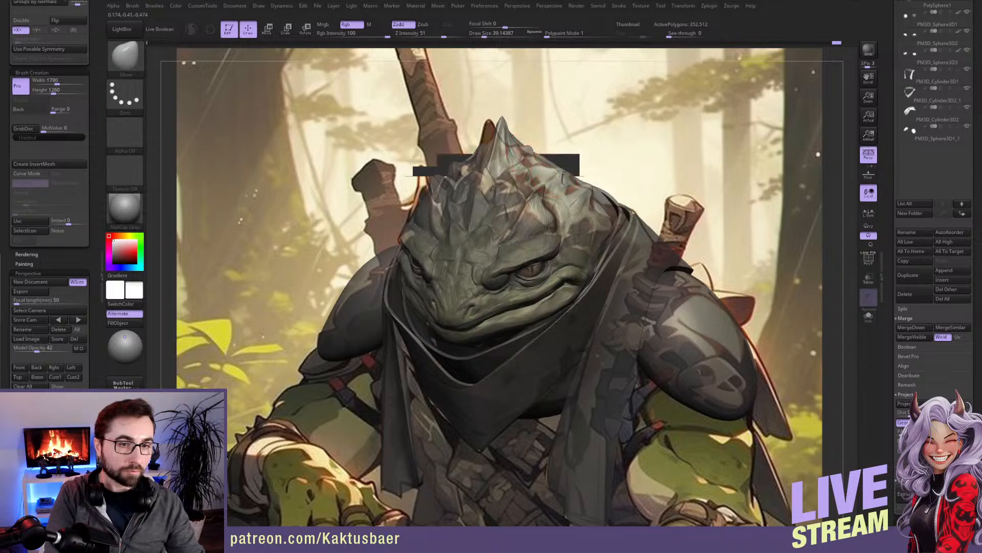
key("bracketleft")
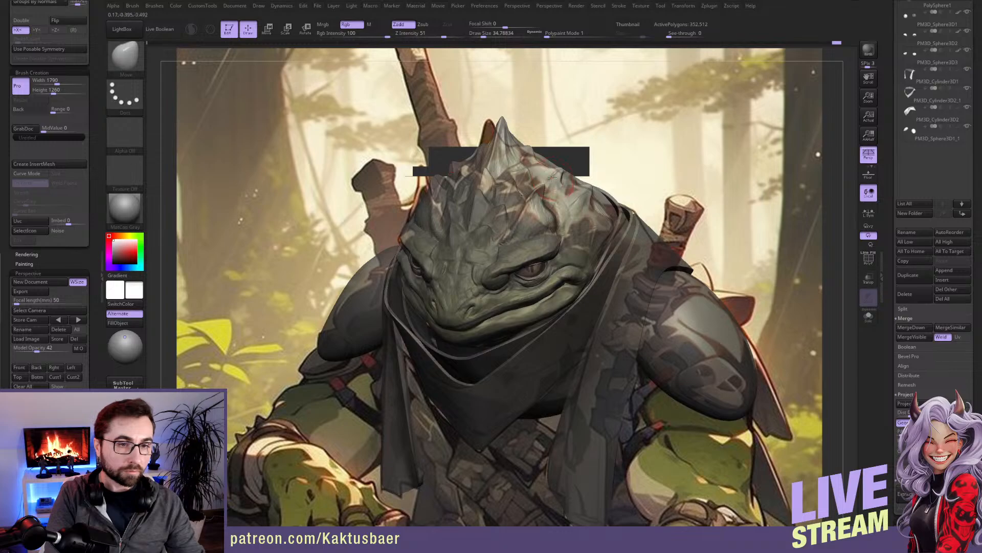
key("bracketright")
key("bracketright")
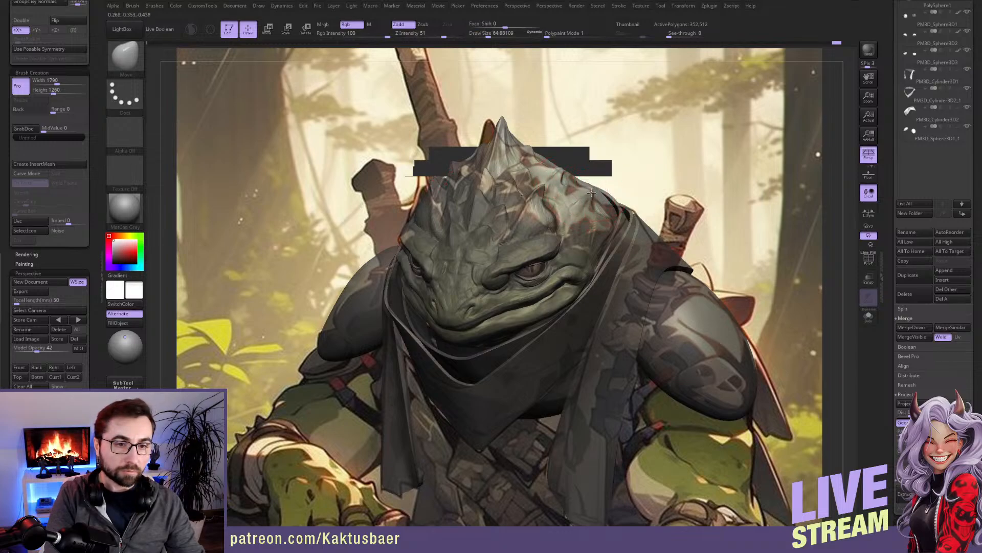
key("bracketleft")
key("bracketleft")
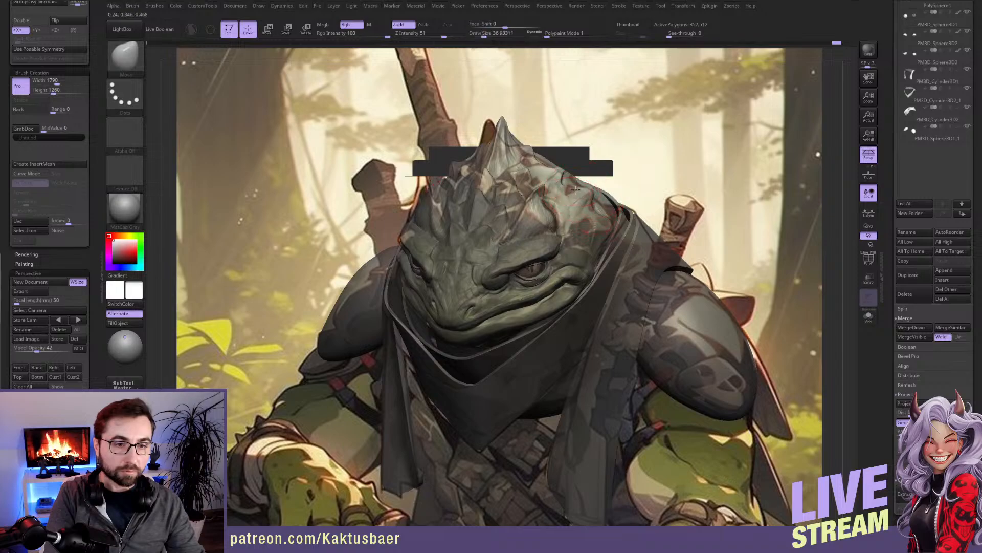
key("bracketleft")
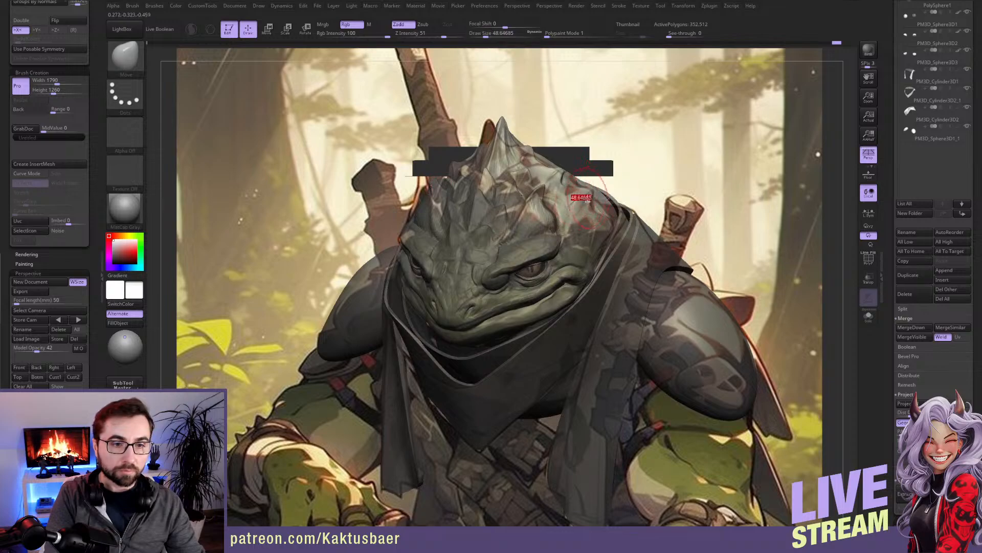
Step: Refine the side of the head behind the eye with Move, reducing the draw size from about 49 to 25
key("bracketleft")
key("bracketleft")
key("bracketleft")
key("bracketleft")
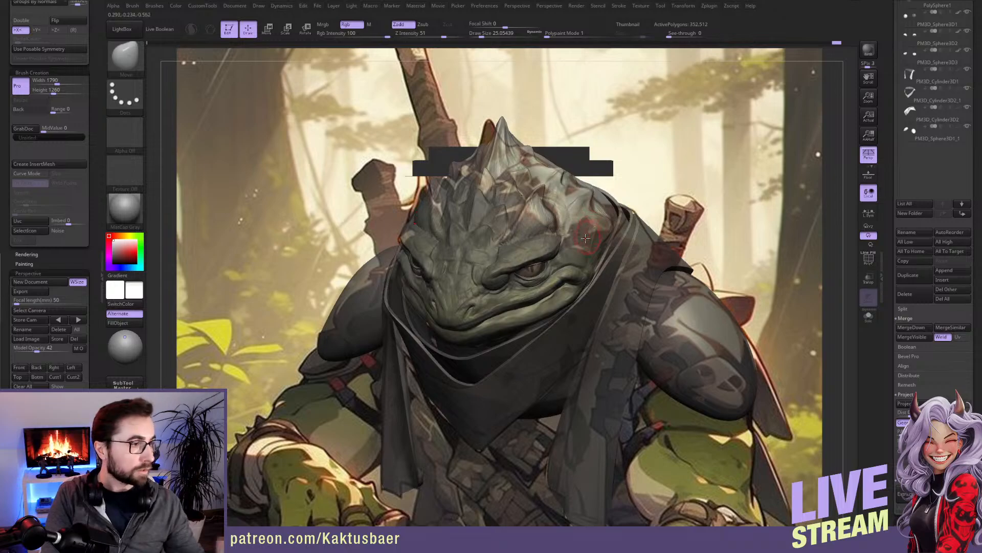
right_click_drag(588, 262, 587, 260)
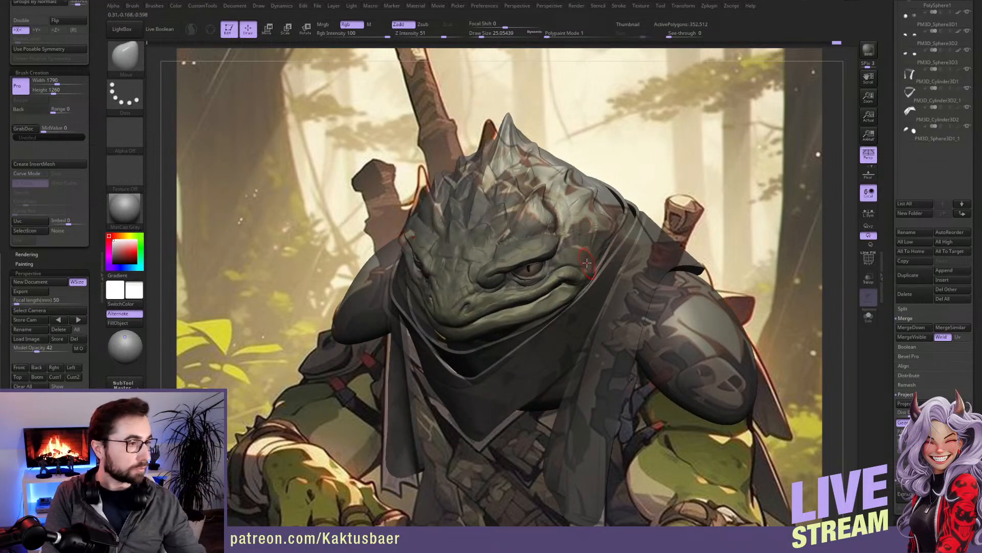
Step: Recall the stored Cust1 view, then build up and smooth the cheek folds behind the mouth corner with ClayBuildup at draw size about 25
left_click(59, 377)
key("b")
key("c")
key("b")
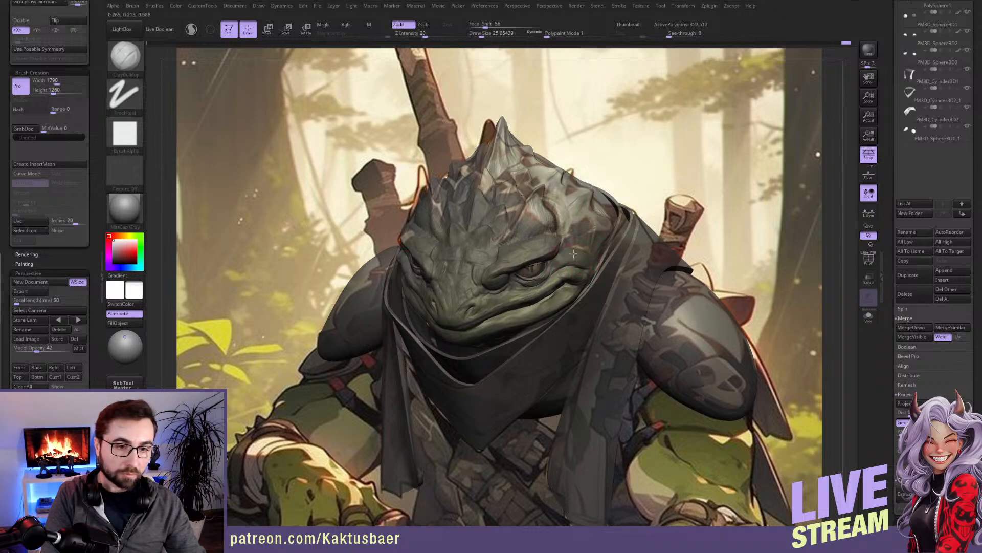
right_click_drag(580, 258, 594, 279)
left_click_drag(583, 278, 568, 285, "shift")
right_click_drag(586, 265, 604, 256)
mouse_move(609, 254)
left_mouse_down()
mouse_move(588, 256)
mouse_move(601, 277)
left_mouse_up()
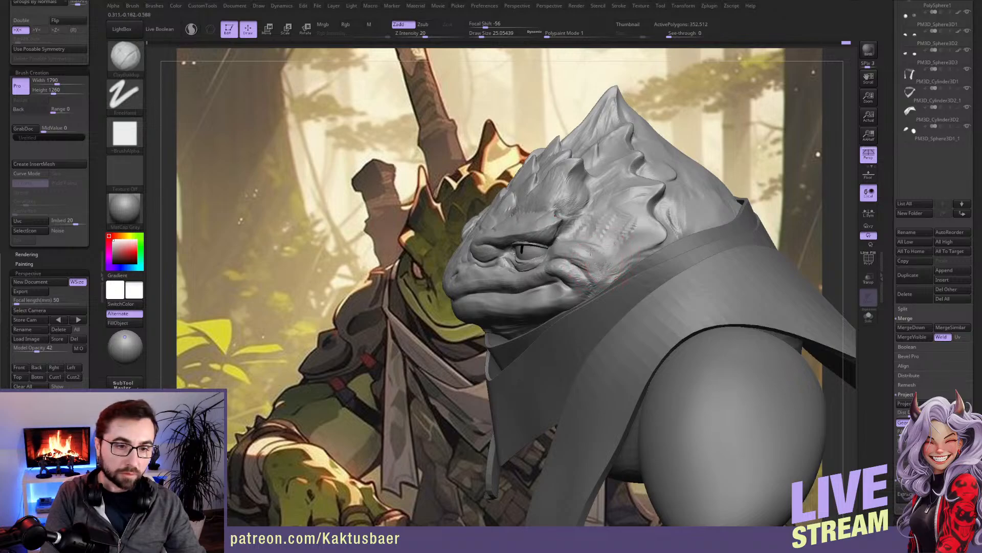
right_click_drag(602, 260, 568, 259)
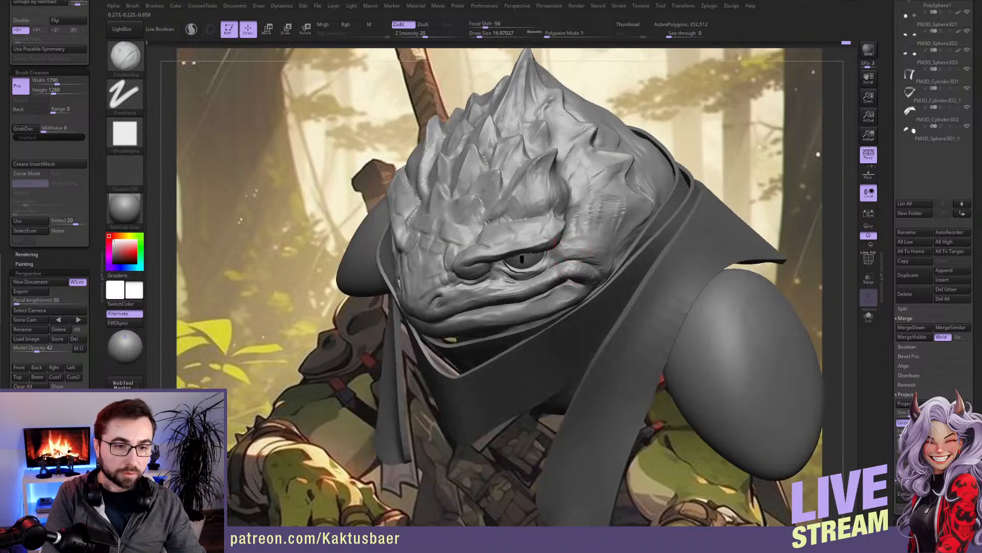
Step: Recall a stored custom view and smooth the cheek at the mouth corner at draw size about 17
mouse_move(566, 253)
right_mouse_down()
mouse_move(549, 306)
mouse_move(532, 302)
right_mouse_up()
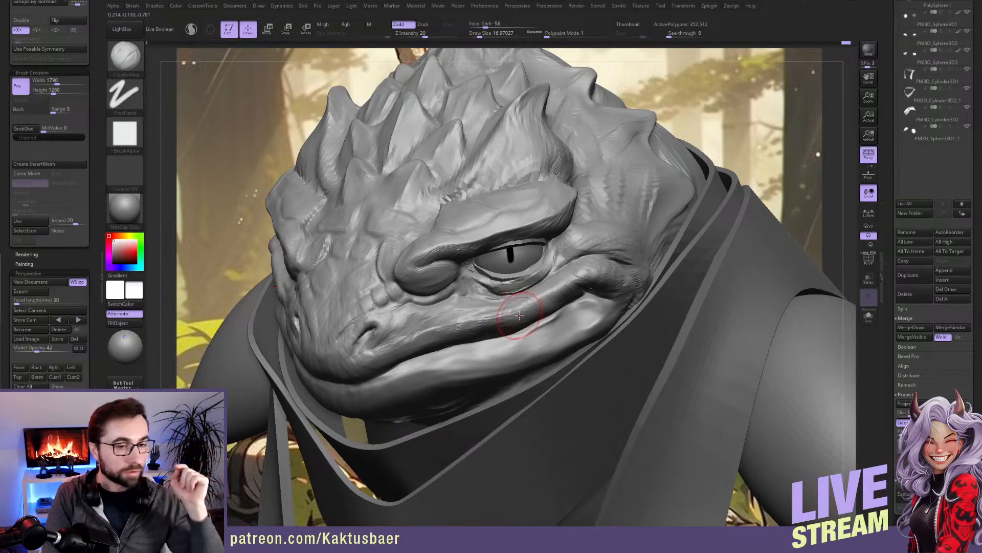
left_click(68, 377)
key("shift")
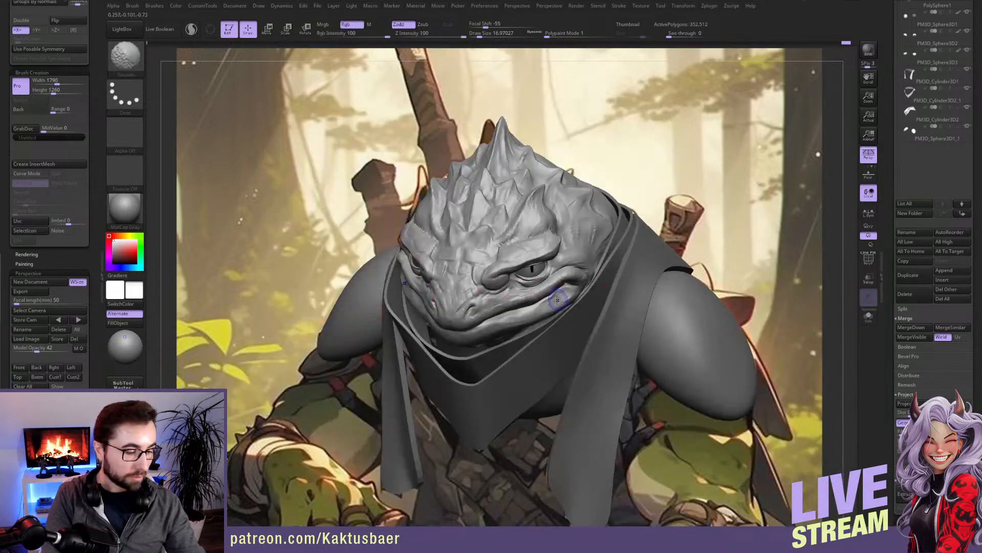
left_click_drag(559, 300, 557, 302, "shift")
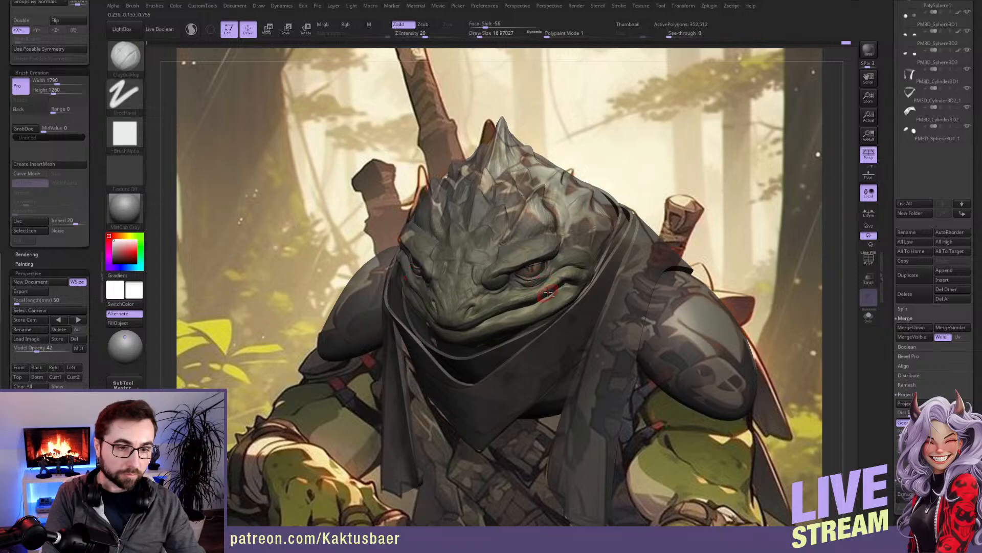
Step: Match the area between the eye and mouth corner to the overlaid reference with Move, reducing the draw size from about 29 to 18
key("bracketright")
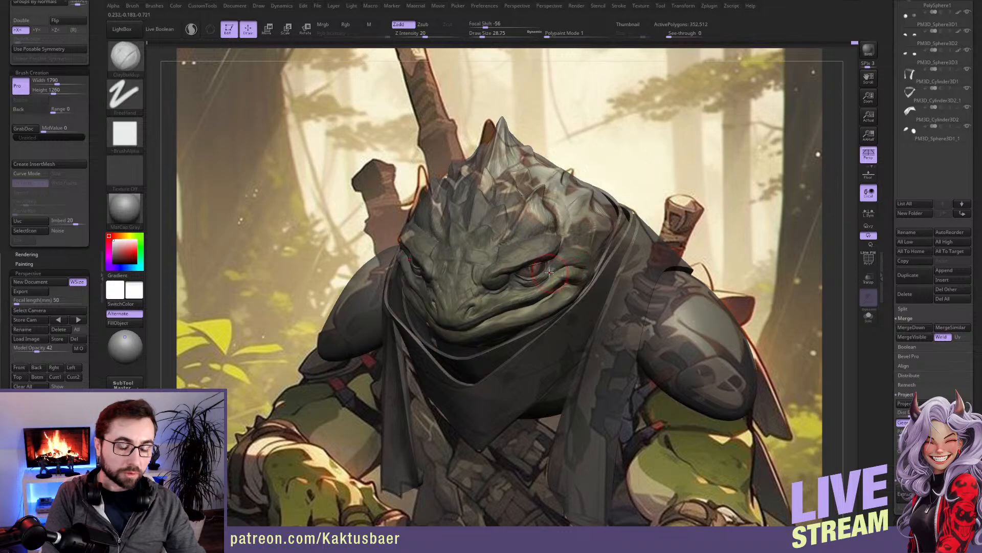
key("b")
key("m")
key("v")
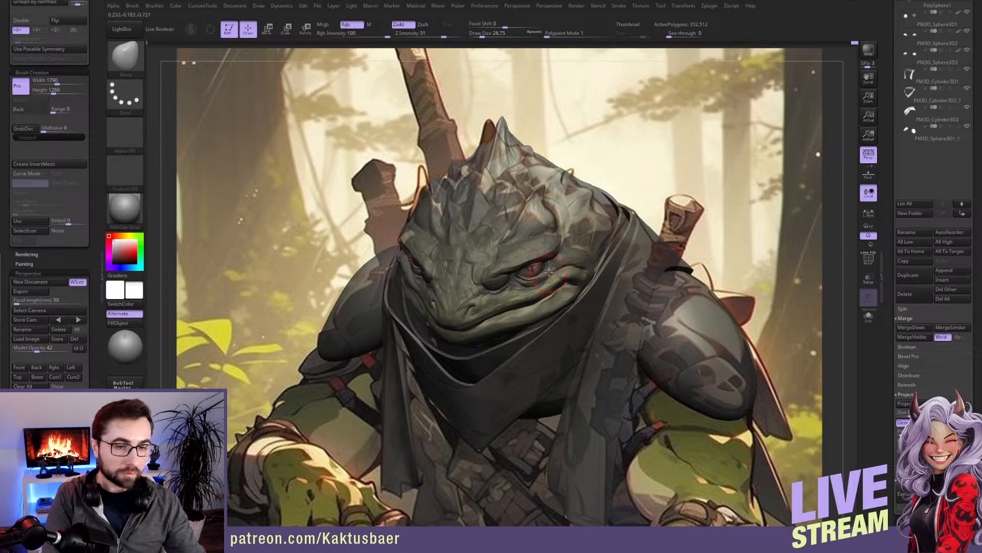
key("bracketleft")
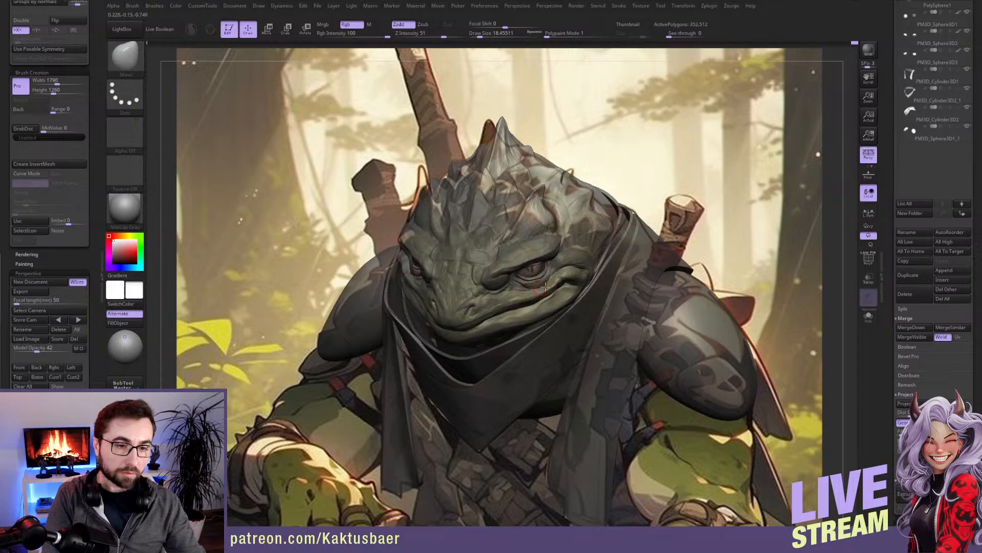
Step: Smooth the cheek fold at the mouth corner at draw size about 18, and turn off the reference overlay
key("b")
key("s")
key("t")
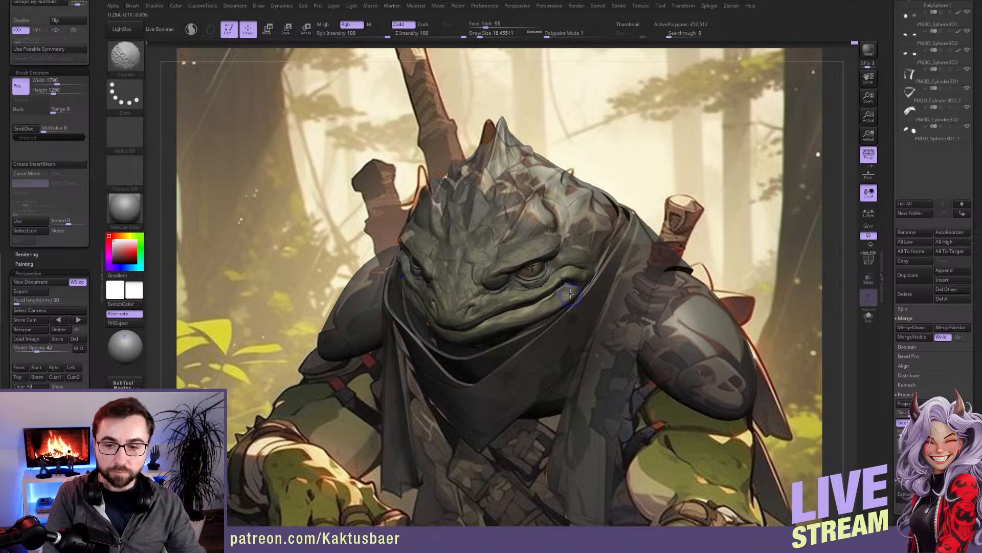
key("shift+z")
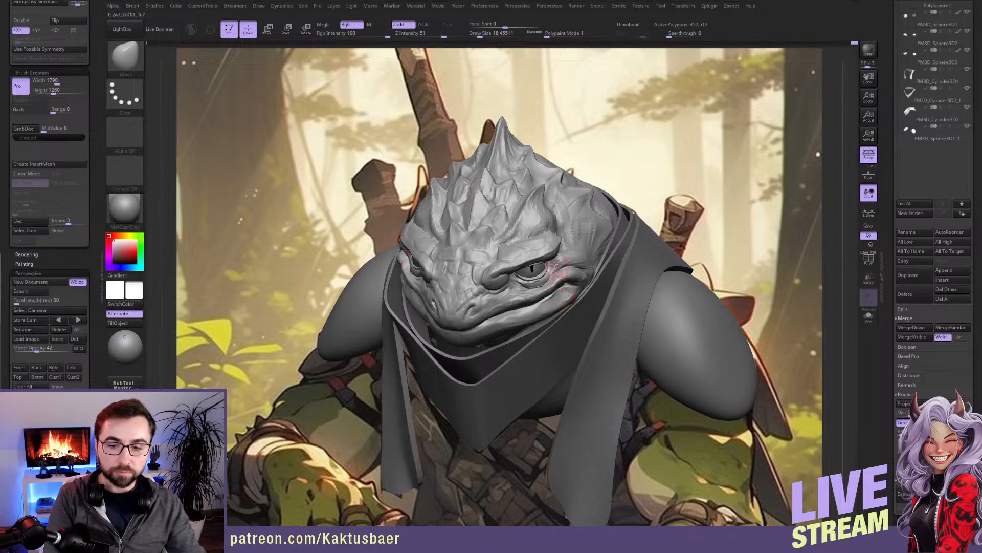
Step: Build up the skin around the outer corner of the eye with ClayBuildup at draw size about 9
scroll(547, 281, "up", 5)
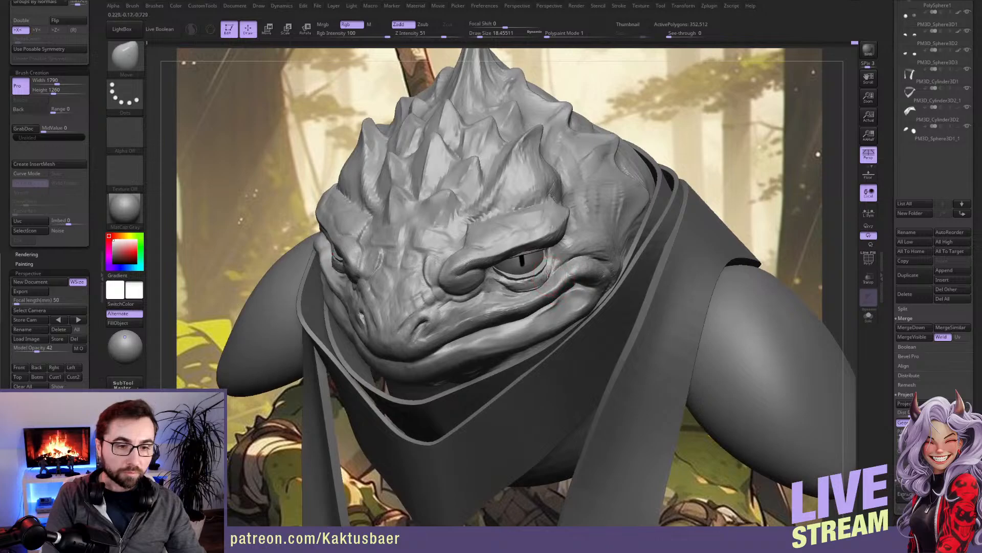
scroll(548, 274, "up", 8)
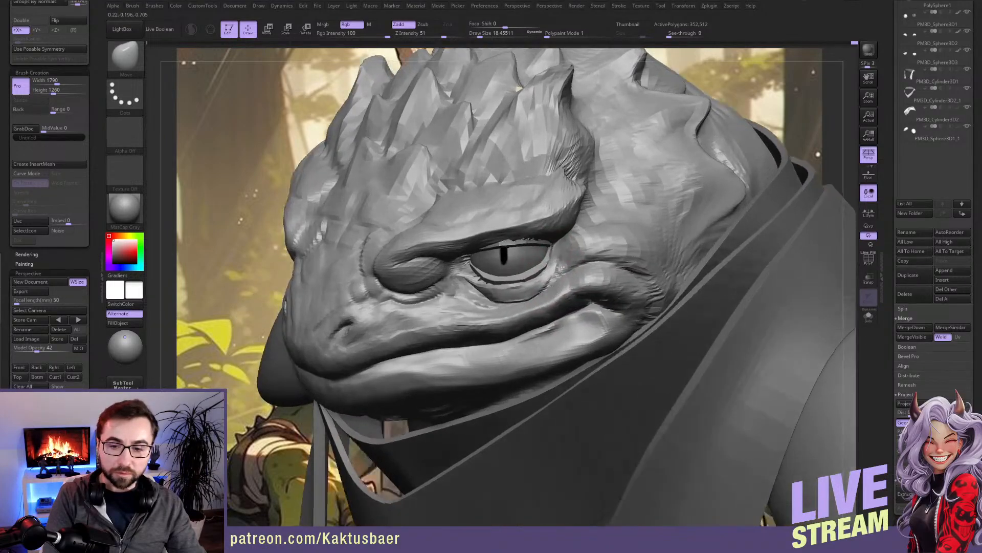
scroll(558, 273, "up", 1)
key("b")
key("c")
key("b")
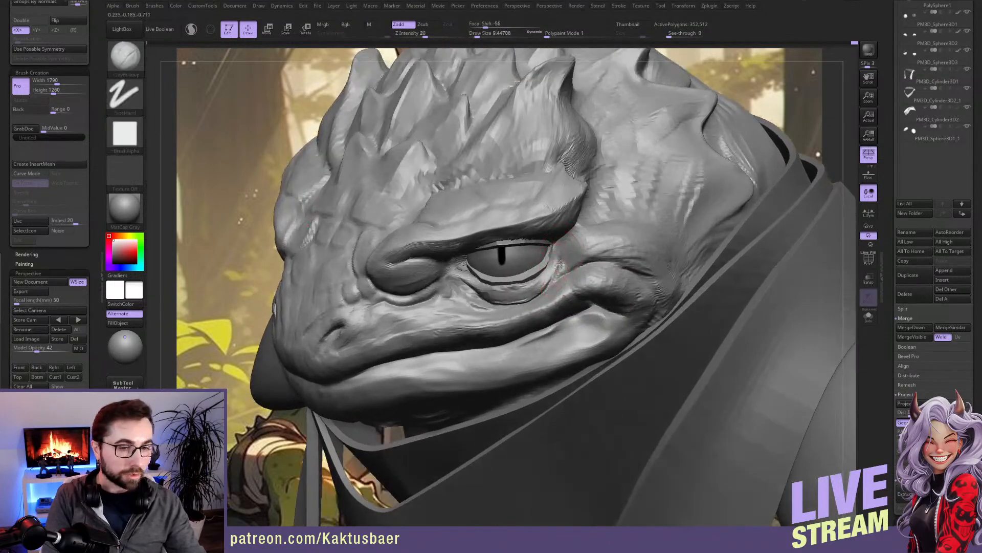
right_click_drag(560, 265, 588, 282)
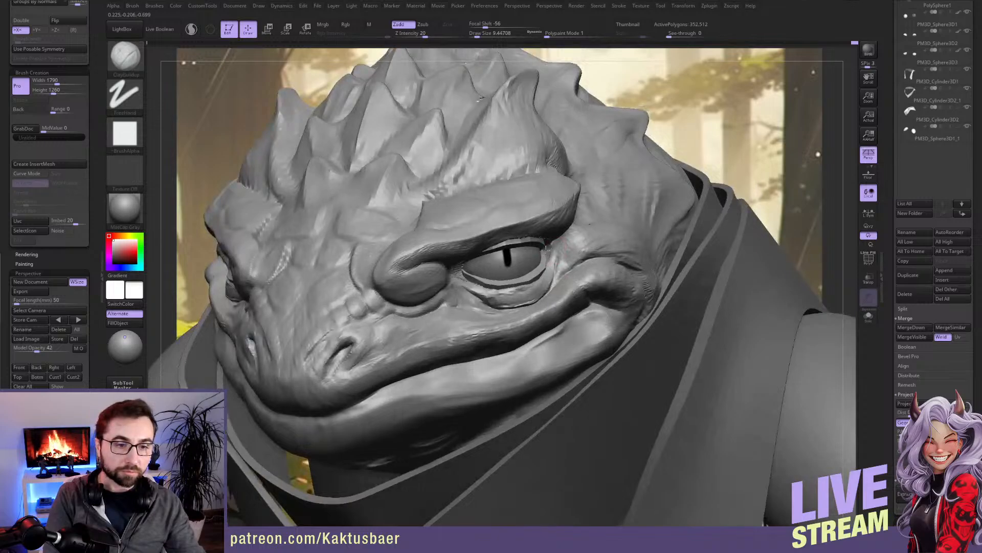
mouse_move(549, 262)
right_mouse_down()
mouse_move(558, 266)
mouse_move(550, 260)
right_mouse_up()
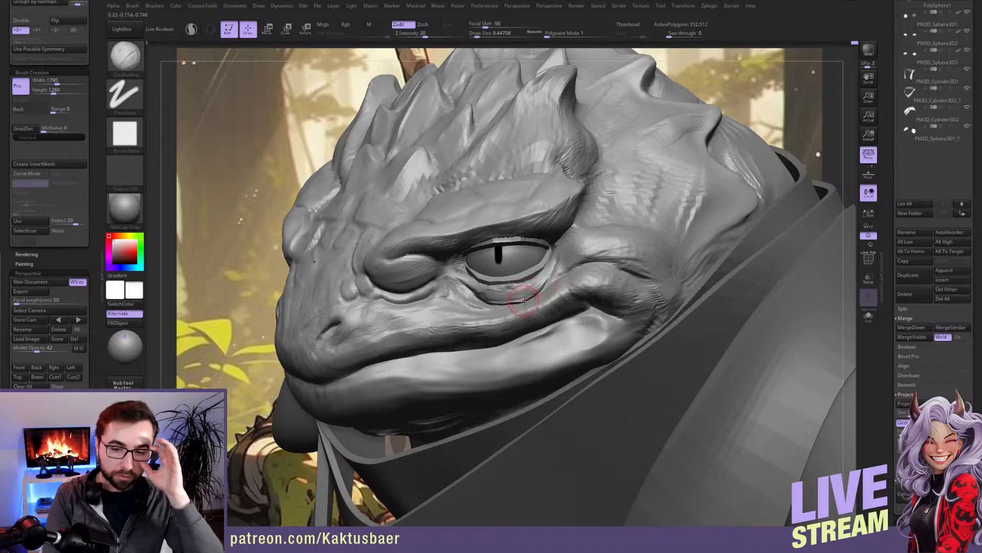
Step: Refine the fold beneath the lower eyelid with ClayBuildup, reducing the draw size to about 6
key("shift+d")
right_click_drag(525, 297, 546, 293)
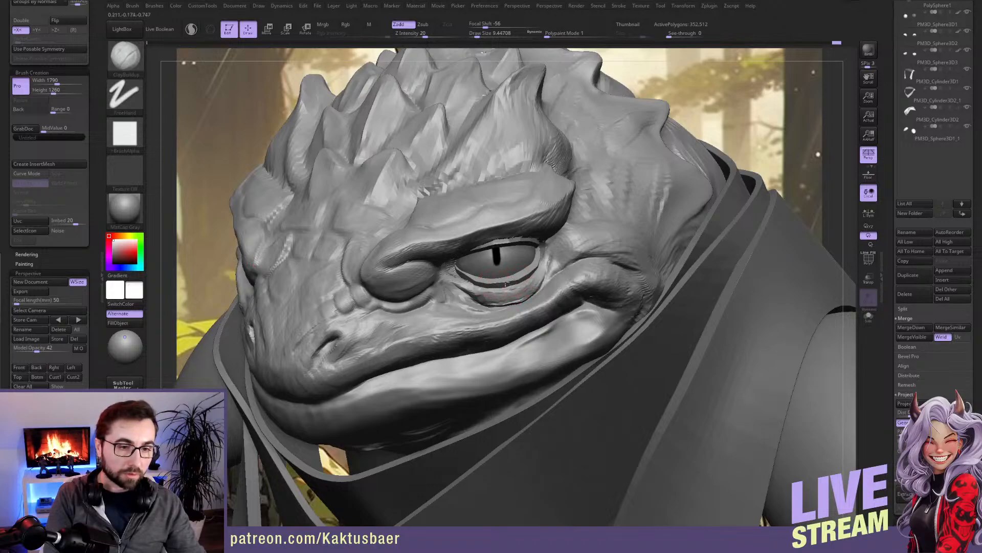
key("bracketleft")
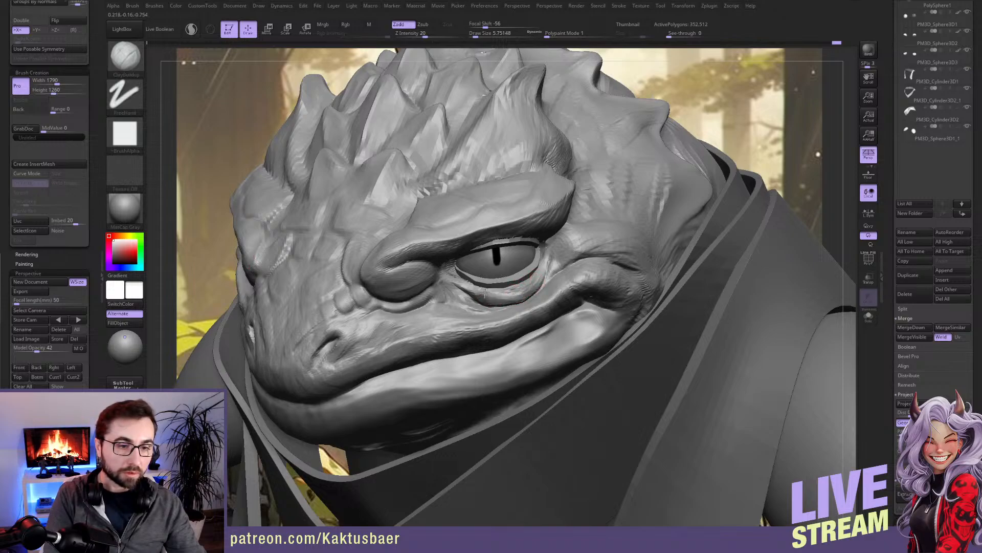
mouse_move(503, 301)
right_mouse_down()
mouse_move(487, 299)
mouse_move(515, 310)
right_mouse_up()
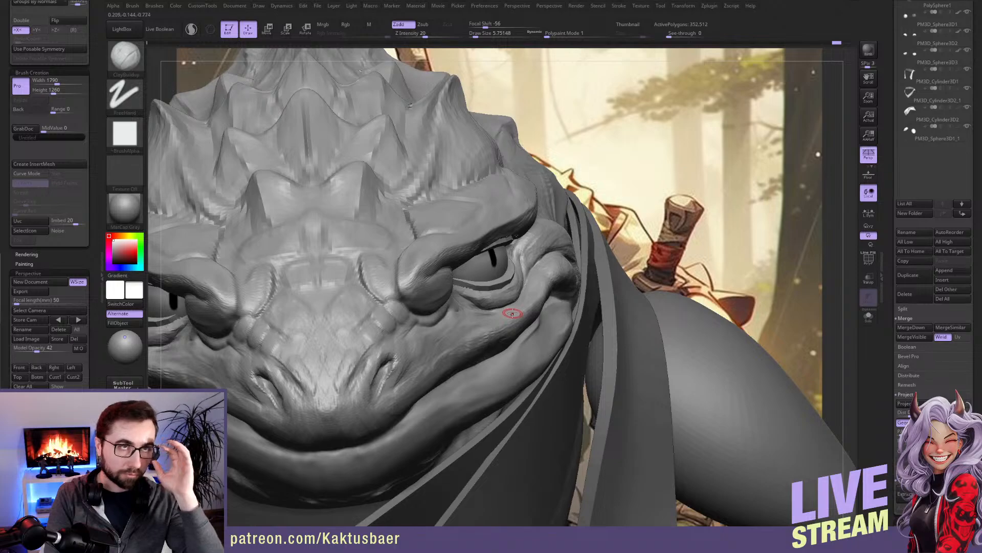
Step: Reshape the lower eyelid and outer eye bag with Move at draw sizes between about 6 and 12
key("b")
key("m")
key("v")
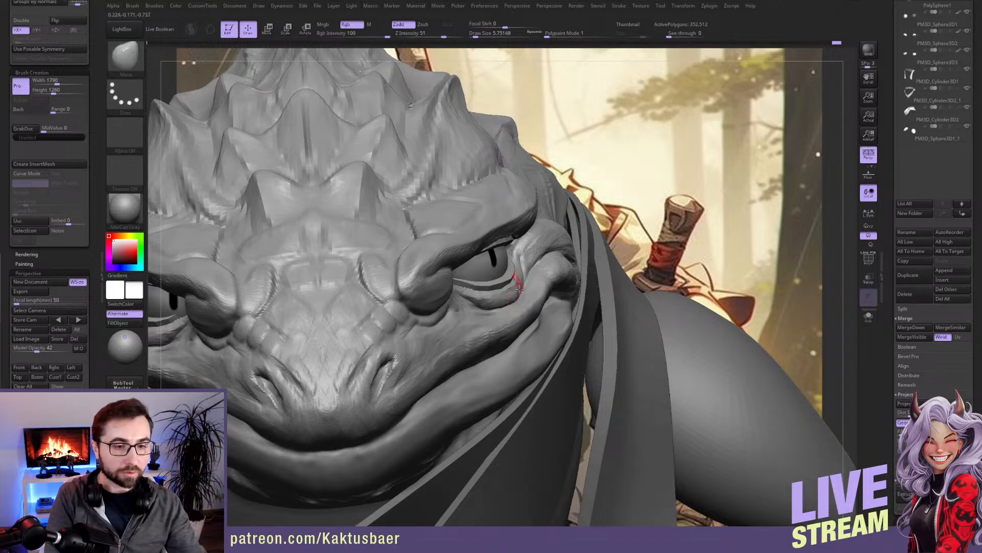
right_click_drag(476, 310, 450, 281)
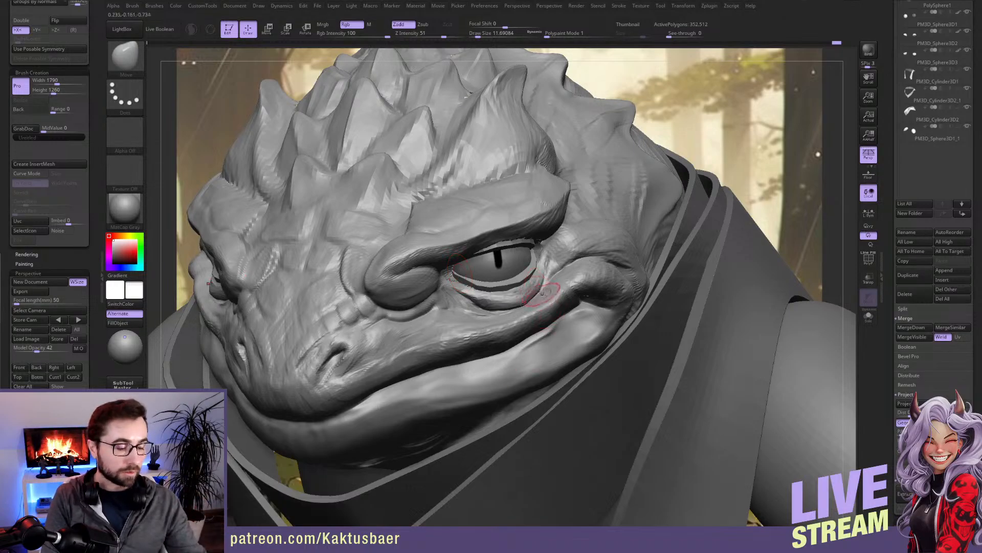
Step: Adjust the eyelids and inner corner of the eye with Move at draw size about 12
key("alt+s")
right_click_drag(523, 249, 468, 204)
mouse_move(521, 226)
left_mouse_down("shift")
mouse_move(497, 221)
mouse_move(453, 243)
left_mouse_up("shift")
key("alt+s")
mouse_move(528, 238)
right_mouse_down()
mouse_move(525, 266)
mouse_move(458, 247)
mouse_move(444, 255)
mouse_move(440, 244)
mouse_move(470, 239)
right_mouse_up()
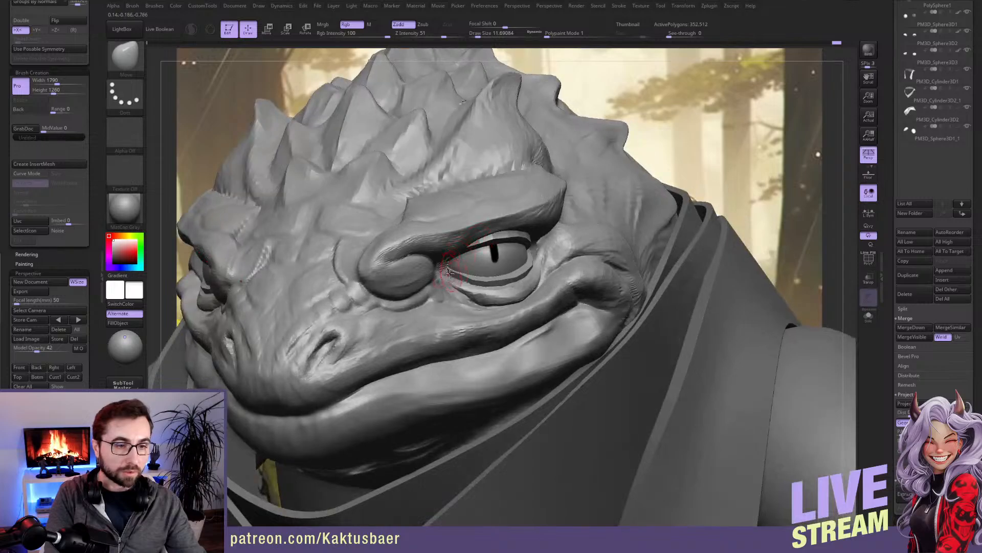
right_click_drag(448, 285, 443, 302)
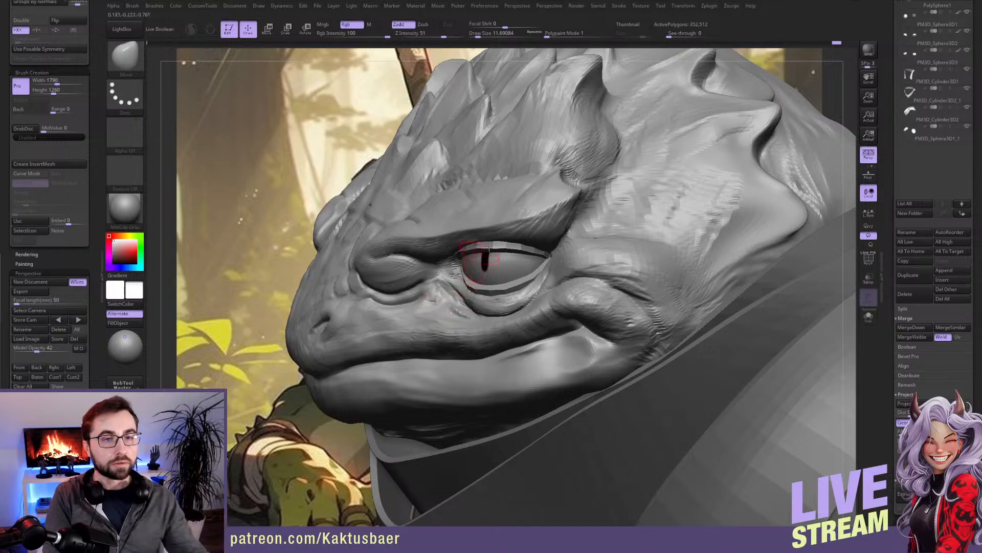
Step: Refine the shape of the spikes above the brow with Move at draw size about 25
right_click_drag(555, 250, 555, 146, "ctrl")
right_click_drag(553, 218, 547, 284, "alt")
mouse_move(521, 230)
right_mouse_down()
mouse_move(508, 244)
mouse_move(511, 236)
right_mouse_up()
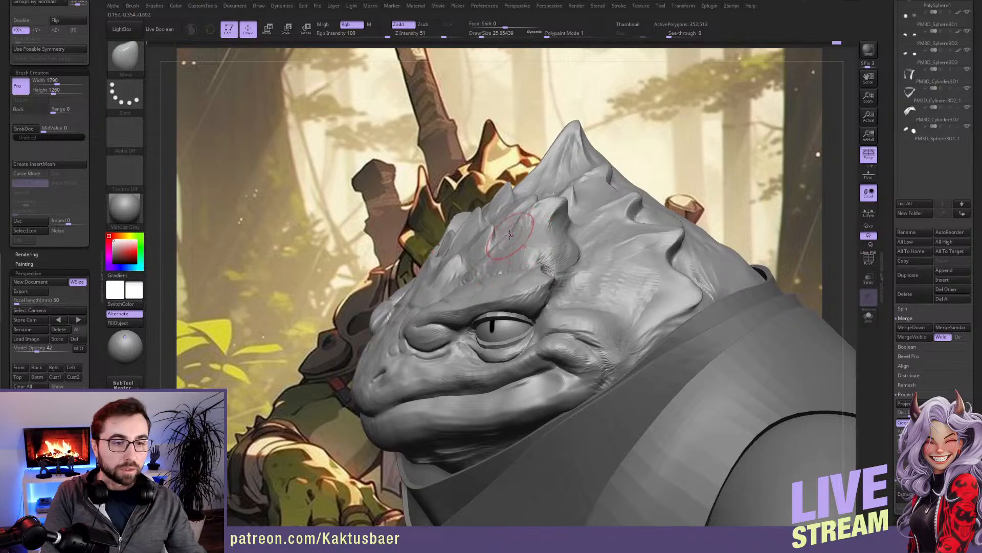
right_click_drag(522, 210, 526, 231)
mouse_move(520, 282)
right_mouse_down()
mouse_move(533, 292)
mouse_move(597, 287)
right_mouse_up()
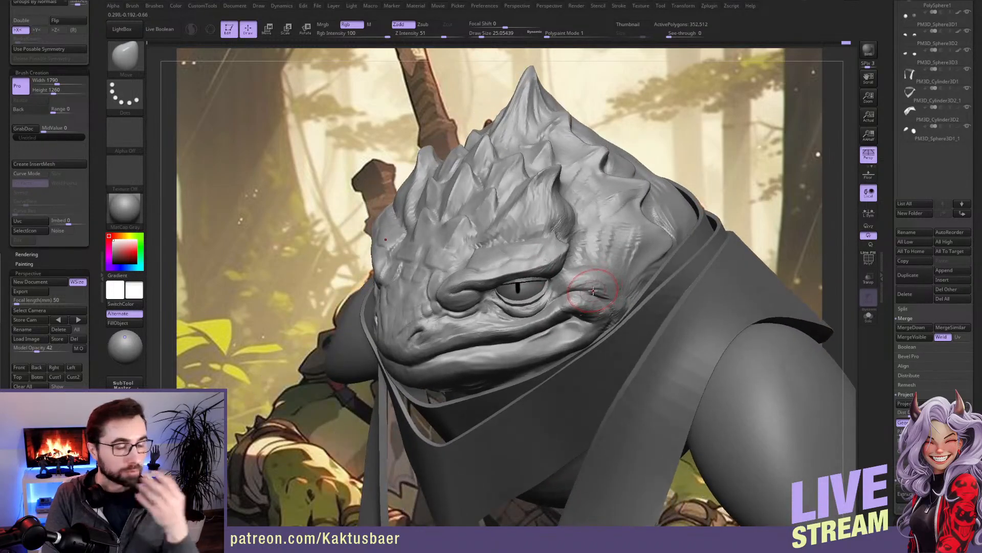
Step: Carve creases around the spikes on the side of the head with DamStandard at draw size about 16
key("b")
key("c")
key("b")
key("s")
key("b")
key("d")
key("s")
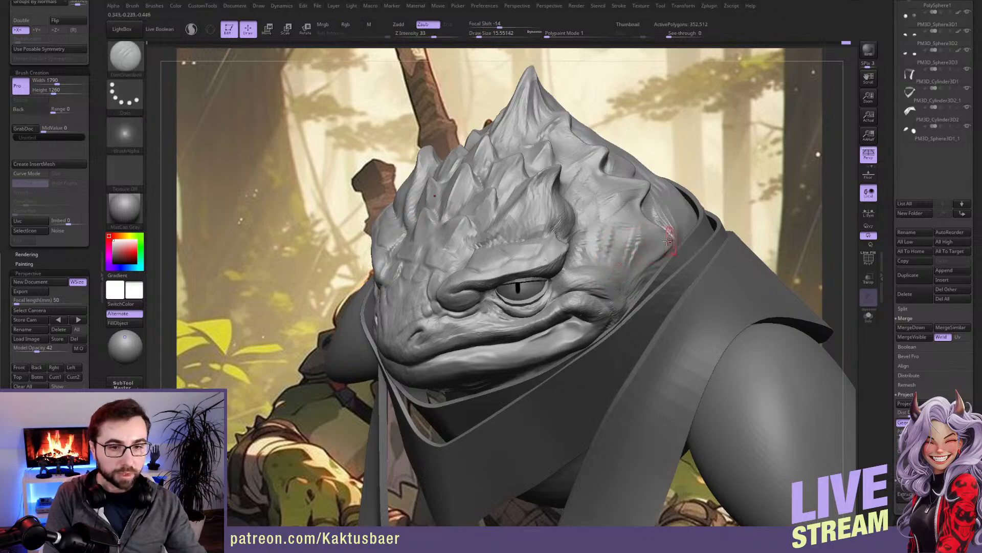
right_click_drag(635, 205, 638, 179)
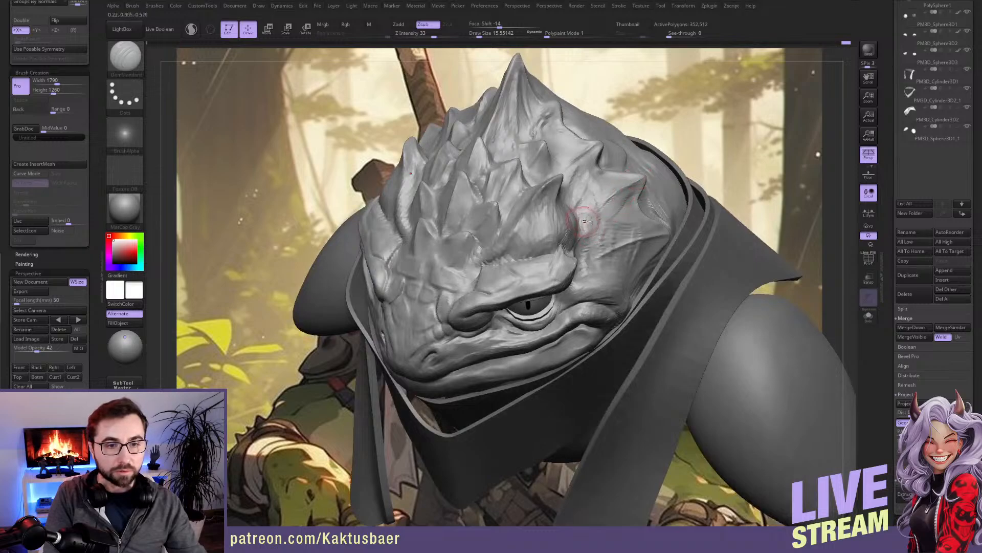
Step: Reshape the spikes on the side of the head with Move, increasing the draw size to about 27 and 31
key("b")
key("m")
key("v")
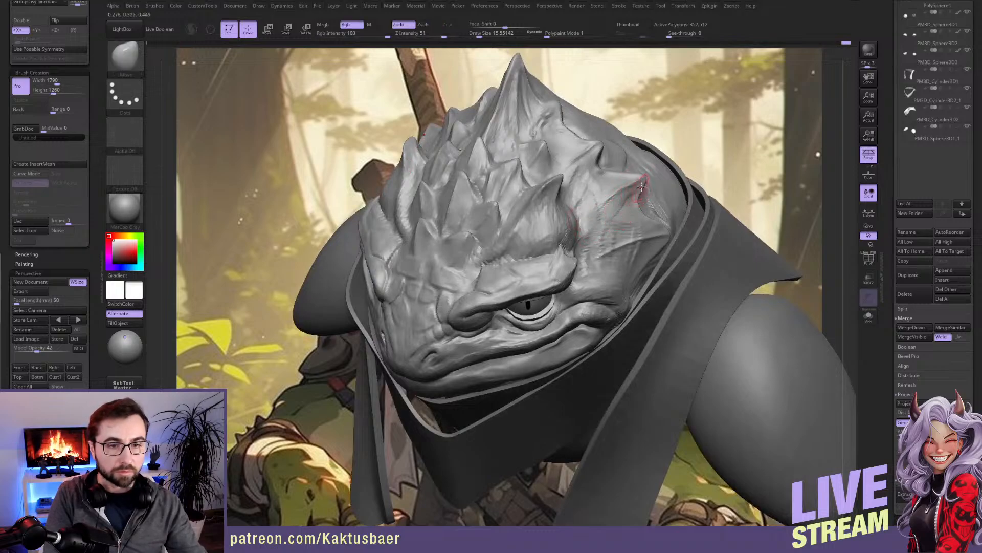
key("bracketright")
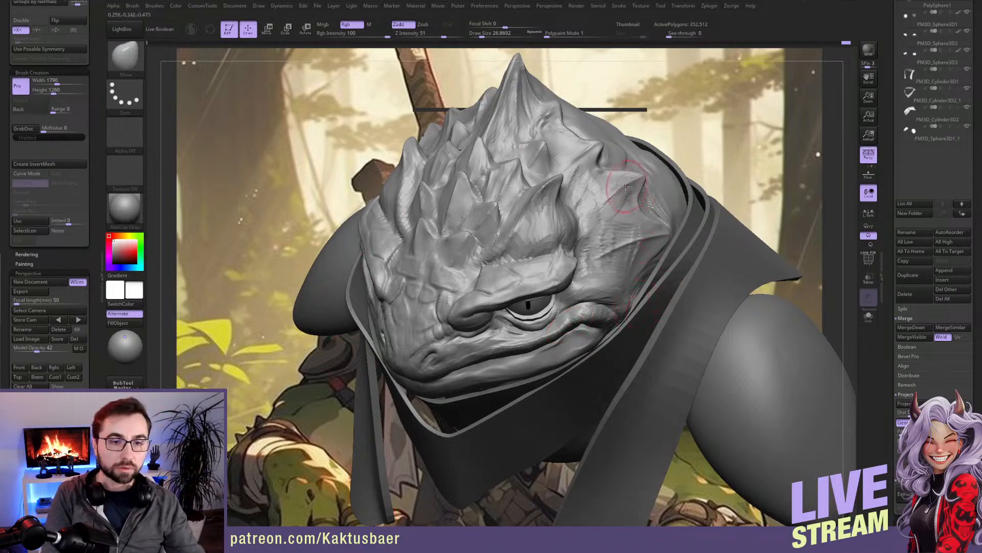
mouse_move(612, 231)
right_mouse_down()
mouse_move(597, 251)
mouse_move(609, 243)
mouse_move(607, 207)
right_mouse_up()
key("s")
left_click_drag(608, 207, 612, 206)
right_click_drag(621, 197, 614, 182)
left_click_drag(630, 200, 603, 213)
key("s")
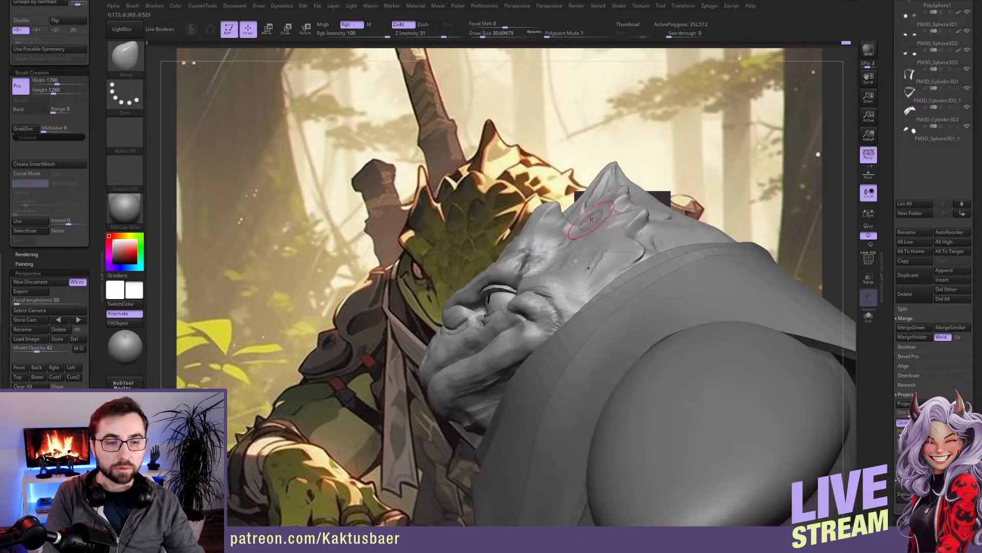
Step: Refine the side spikes and the surface behind the brow with Move at draw sizes about 20 and 14
right_click_drag(578, 212, 576, 244)
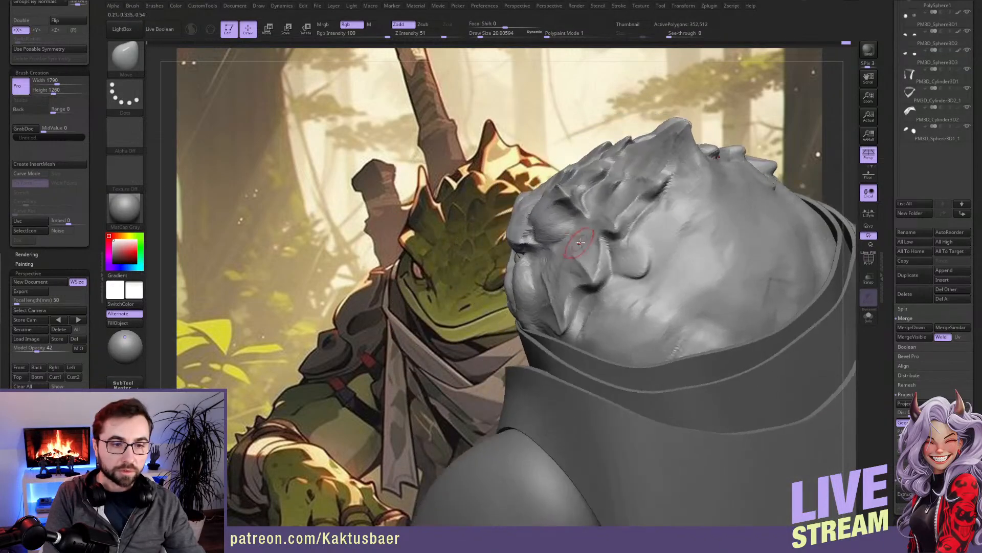
mouse_move(585, 209)
right_mouse_down()
mouse_move(583, 191)
mouse_move(605, 181)
mouse_move(618, 194)
right_mouse_up()
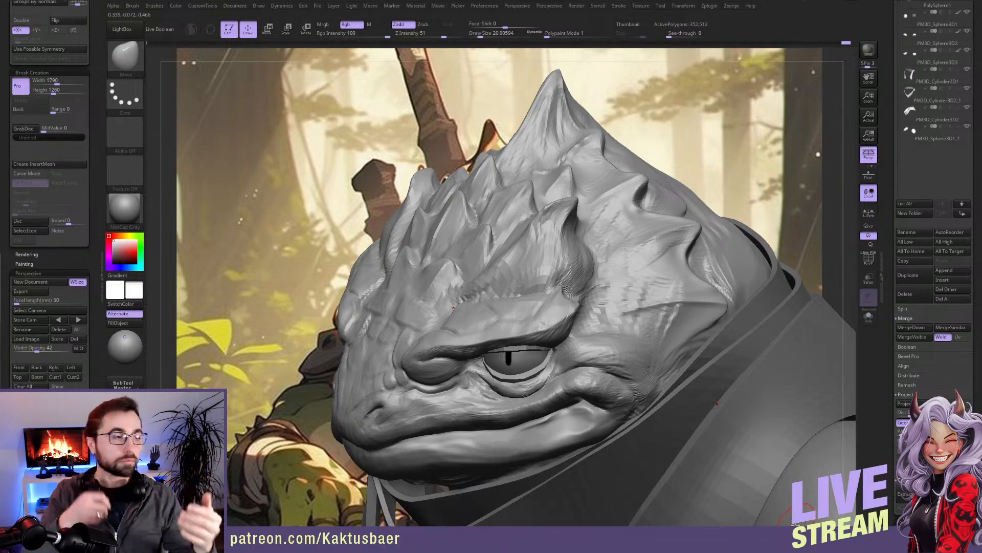
right_click_drag(635, 310, 611, 307)
key("s")
left_click_drag(608, 306, 605, 306)
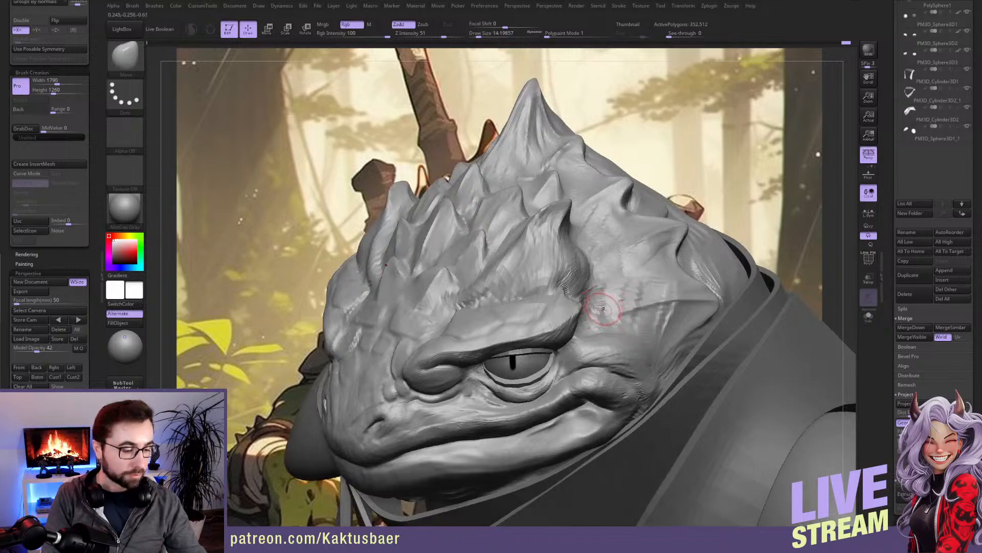
Step: Build up ridges from behind the brow to the side spike with ClayBuildup at draw sizes between about 13 and 18
key("b")
key("c")
key("b")
right_click_drag(605, 306, 574, 281)
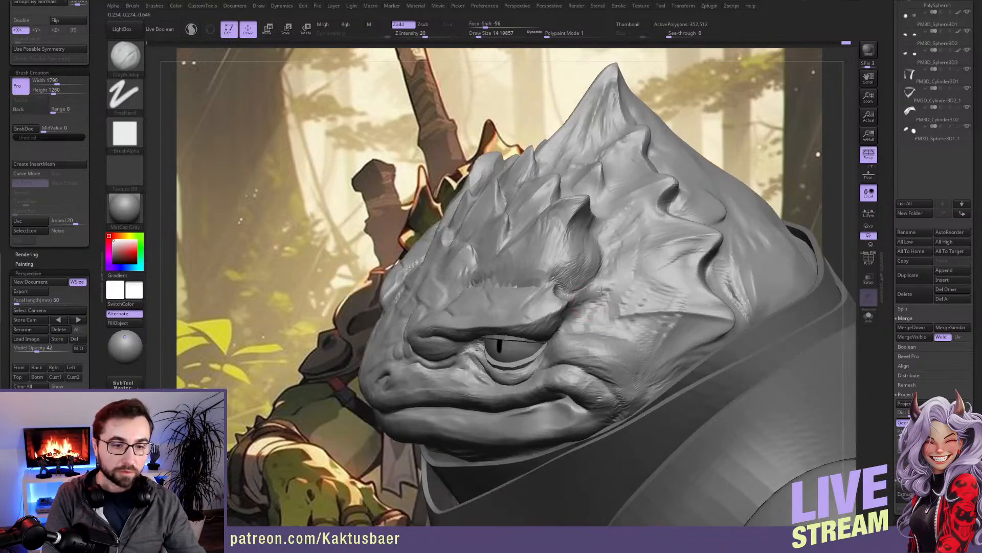
key("bracketright")
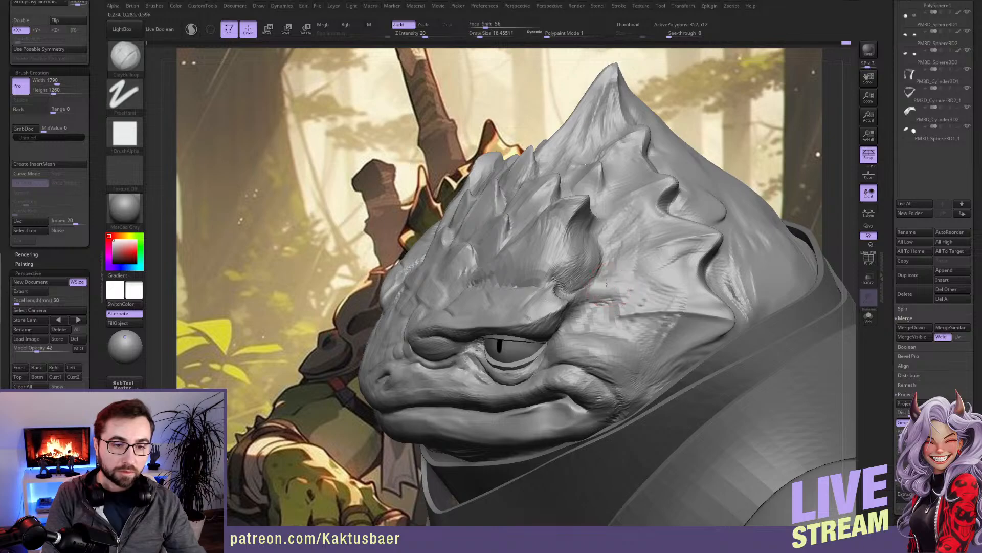
key("bracketleft")
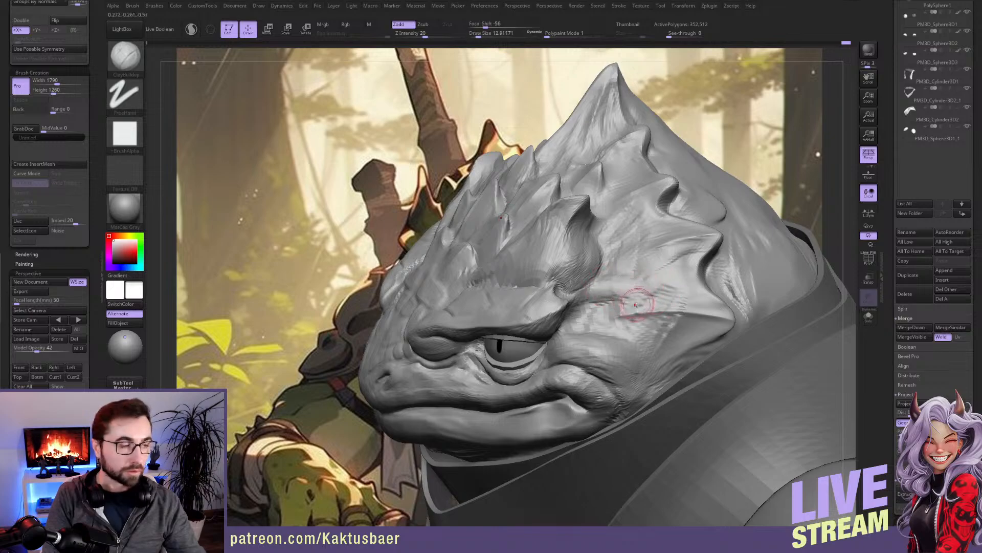
right_click_drag(629, 303, 648, 286)
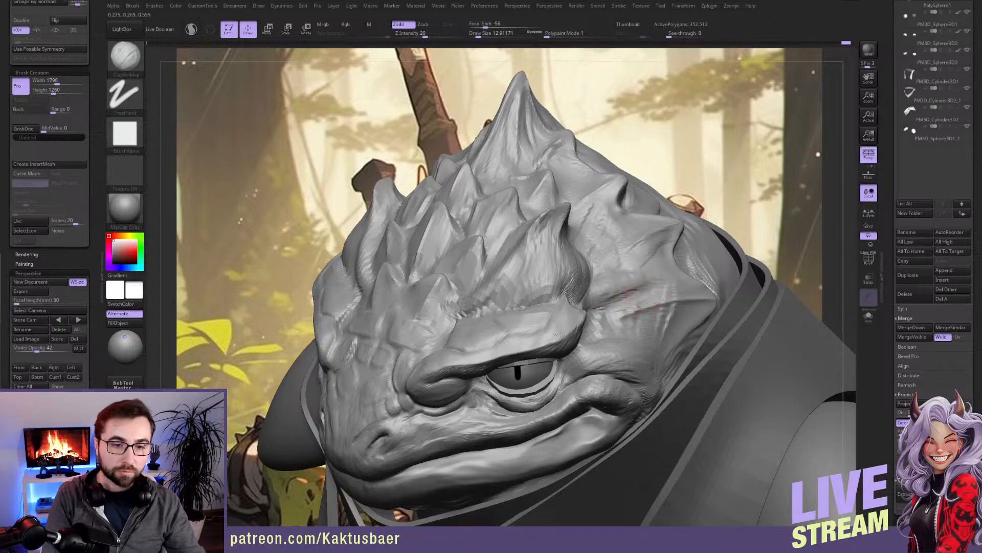
mouse_move(631, 329)
right_mouse_down()
mouse_move(648, 325)
mouse_move(642, 298)
mouse_move(650, 265)
mouse_move(657, 274)
right_mouse_up()
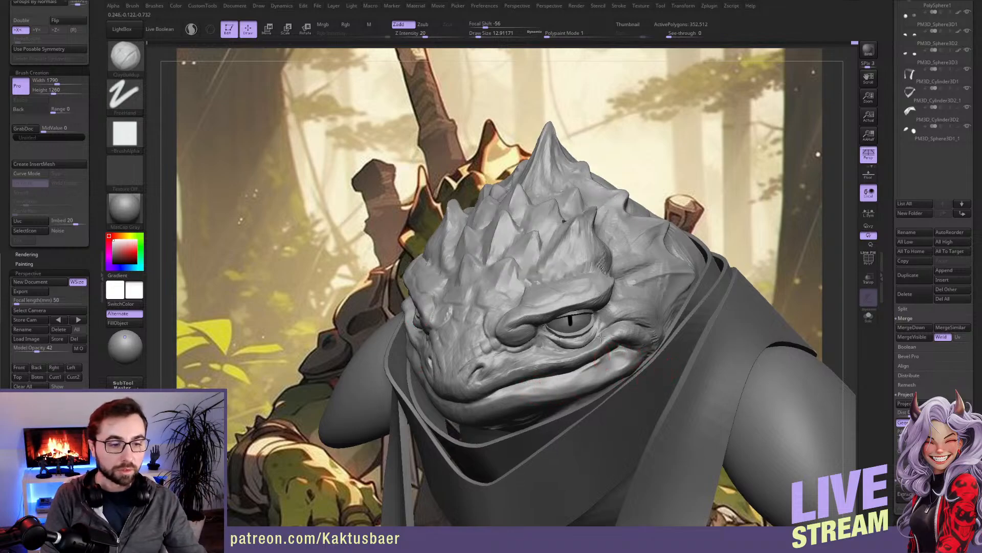
Step: Mask the head except the lower jaw and refine the lower lip near the mouth corner with ClayBuildup at draw size about 13, smoothing it
right_click_drag(601, 339, 605, 217, "alt")
right_click_drag(615, 267, 620, 323, "ctrl")
key("w")
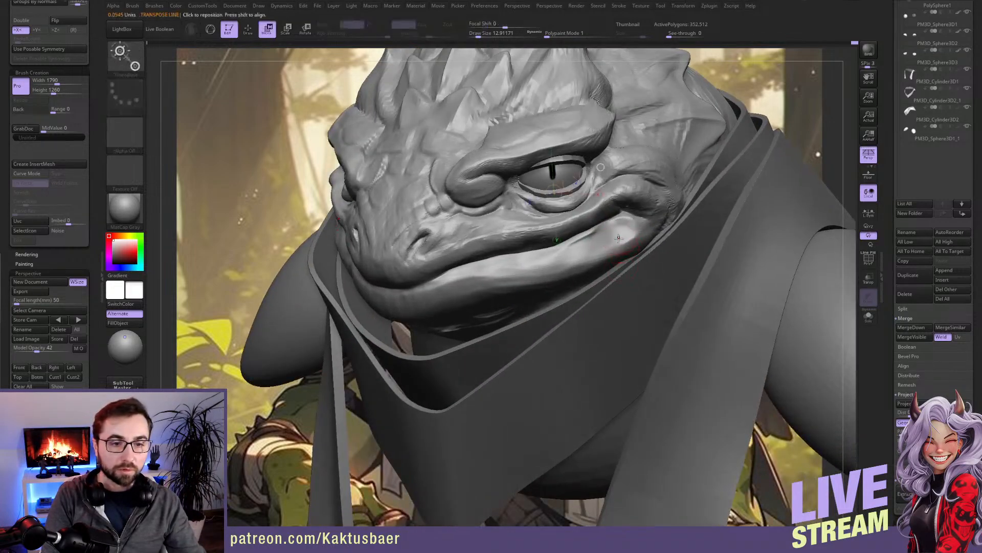
left_click(621, 238, "ctrl")
key("q")
right_click_drag(614, 245, 623, 218)
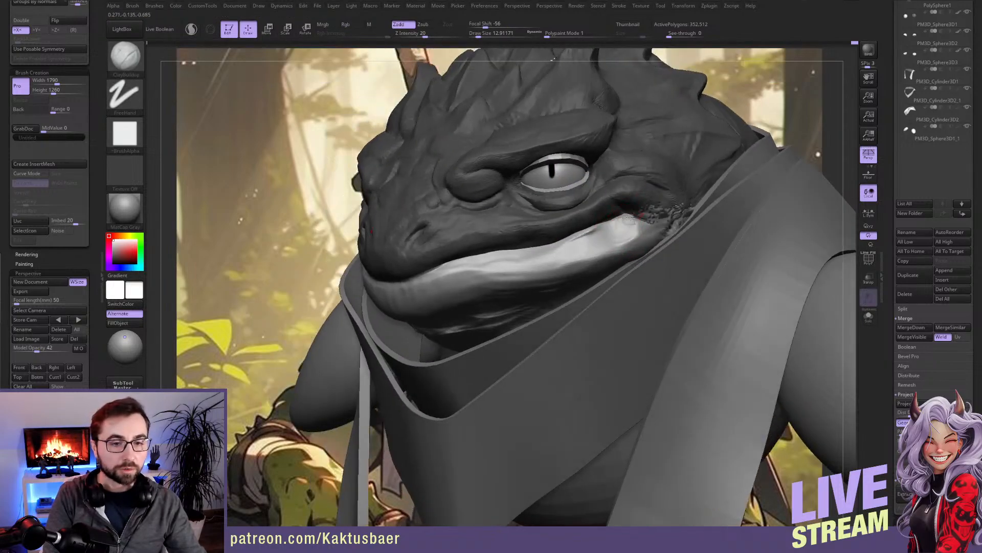
key("shift")
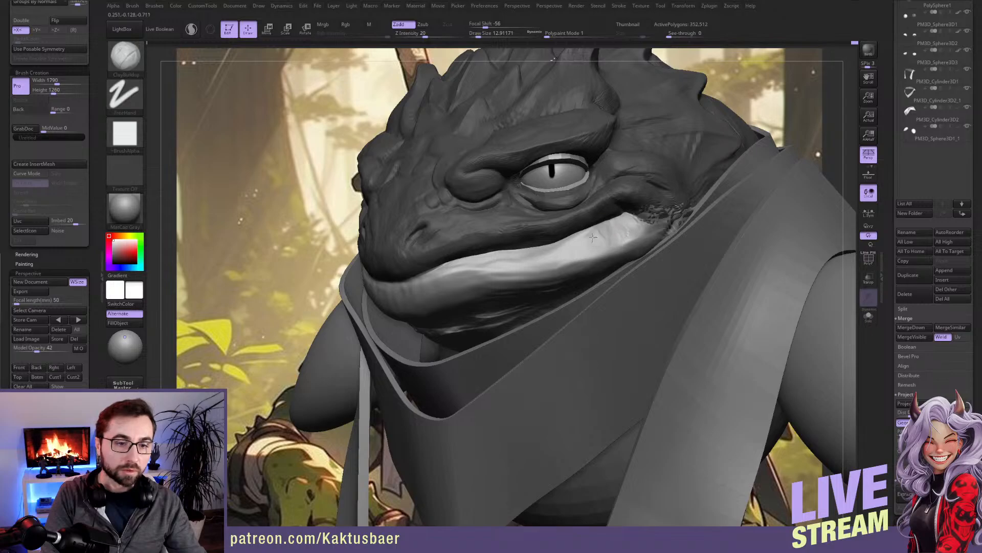
right_click_drag(562, 256, 632, 240)
Step: Reshape the lower lip near the mouth corner with Move at draw size about 29, keeping the rest of the head masked
key("b")
key("m")
key("v")
key("s")
left_click_drag(612, 258, 602, 273)
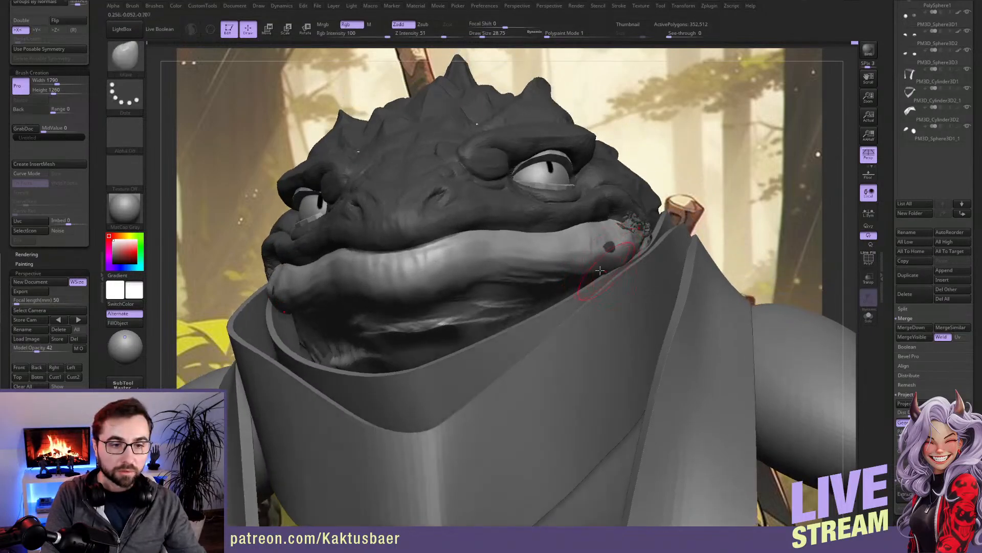
right_click_drag(576, 274, 543, 273)
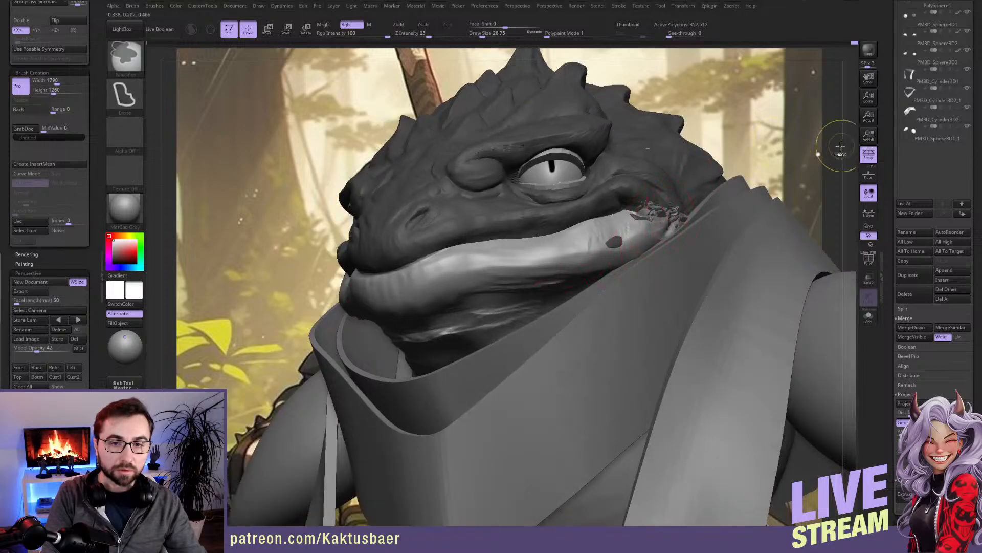
left_click(625, 239, "alt")
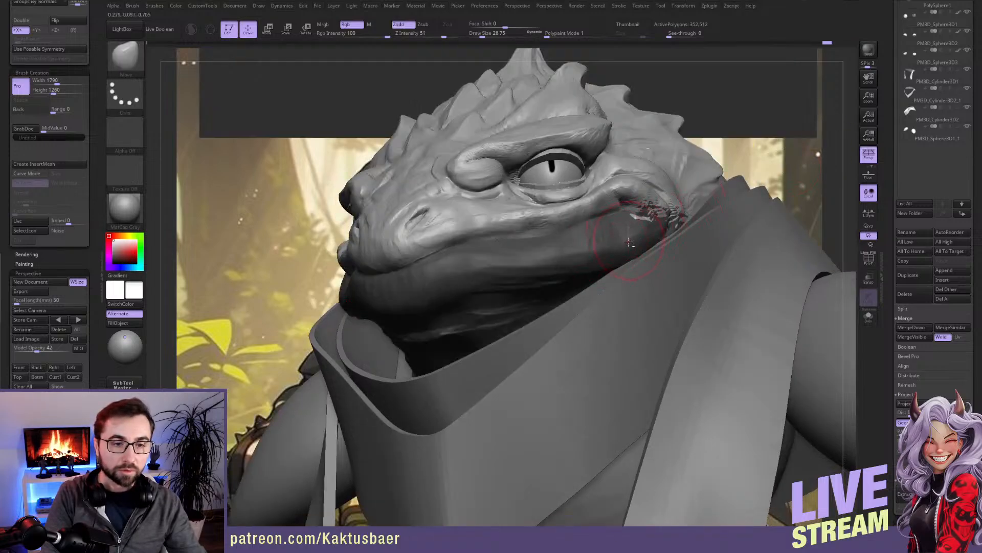
left_click(611, 254, "alt")
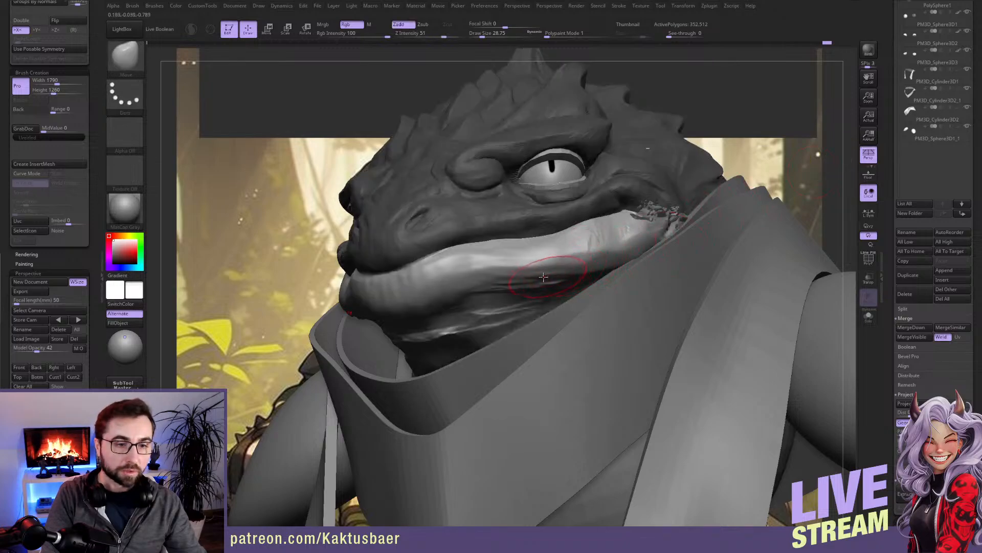
left_click_drag(593, 266, 614, 259)
Step: Adjust the outline of the lower lip and chin with Move at draw sizes about 40 and 20
key("bracketleft")
right_click_drag(581, 255, 596, 268)
right_click_drag(499, 272, 465, 281)
key("bracketright")
key("bracketright")
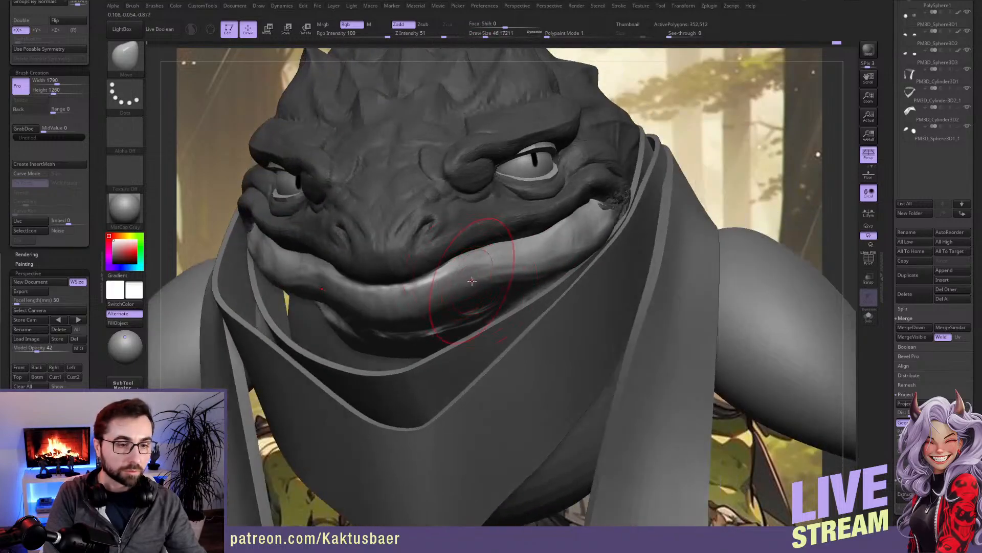
key("s")
left_click_drag(476, 283, 474, 283)
right_click_drag(488, 280, 481, 287)
key("bracketleft")
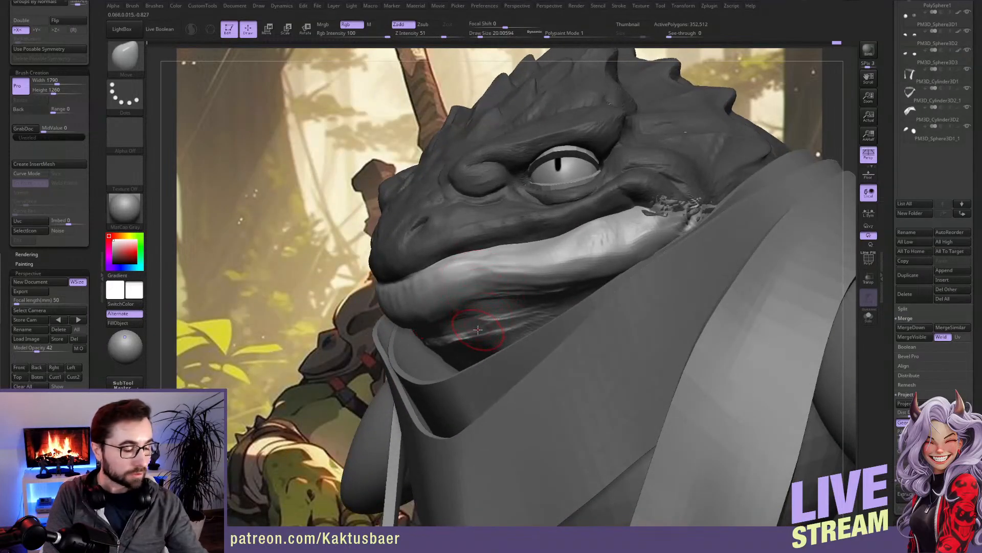
Step: Isolate the head and flatten the lower lip and jaw planes with TrimDynamic at draw sizes about 20 and 16
key("b")
key("t")
key("d")
key("alt+s")
right_click_drag(478, 321, 479, 305)
mouse_move(433, 332)
left_mouse_down()
mouse_move(494, 310)
mouse_move(430, 311)
mouse_move(567, 279)
left_mouse_up()
mouse_move(508, 303)
left_mouse_down()
mouse_move(453, 333)
mouse_move(454, 324)
mouse_move(549, 318)
mouse_move(507, 335)
left_mouse_up()
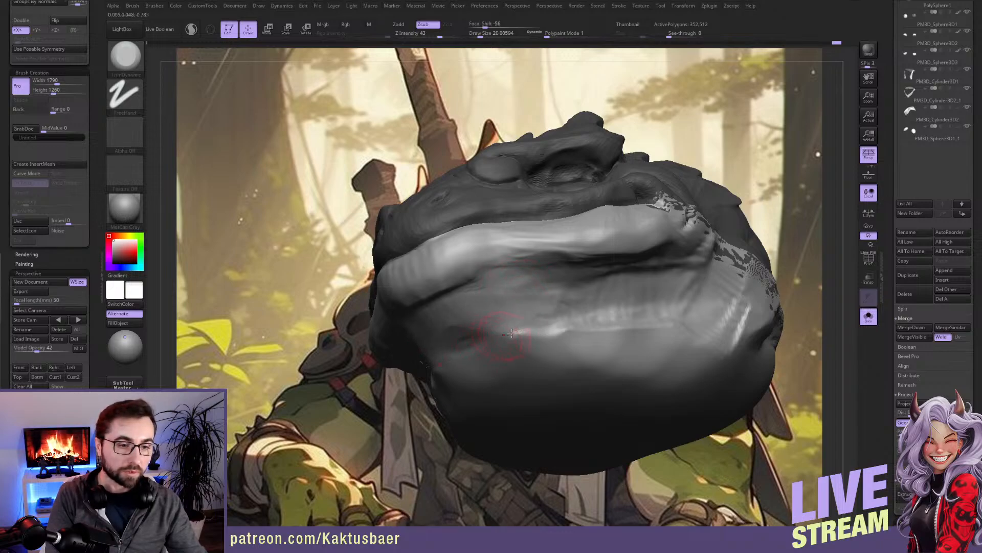
right_click_drag(565, 318, 555, 348)
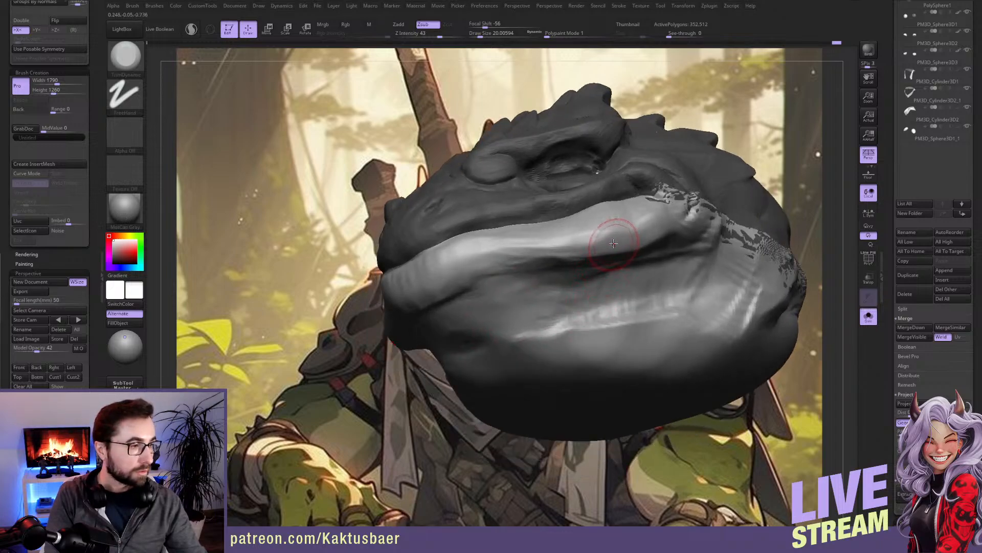
mouse_move(614, 229)
right_mouse_down()
mouse_move(557, 233)
mouse_move(526, 248)
mouse_move(522, 233)
right_mouse_up()
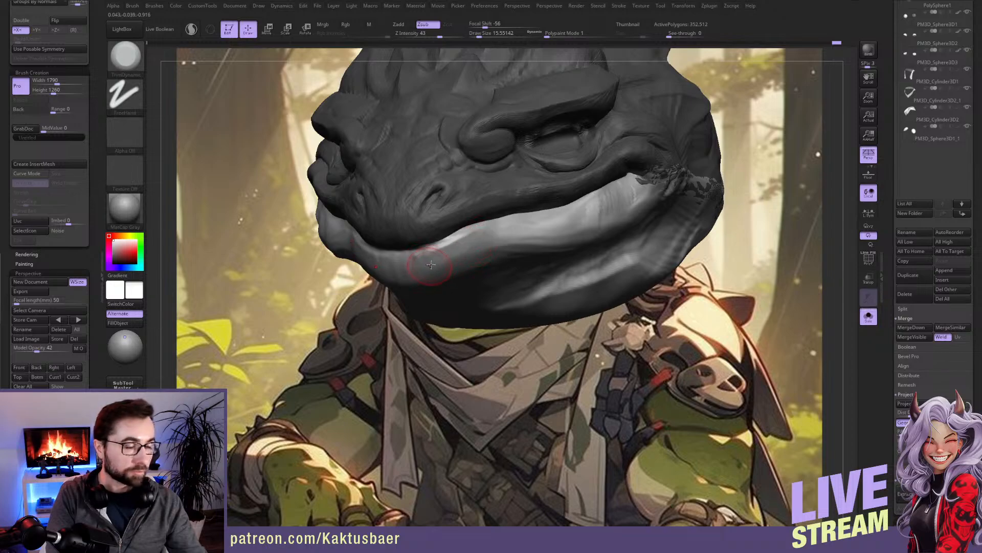
Step: Even out the lower lip from the chin to the mouth corner with TrimDynamic and Smooth at draw sizes between about 20 and 23
key("]")
left_click_drag(468, 251, 456, 257)
right_click_drag(466, 253, 480, 280, "alt")
key("shift")
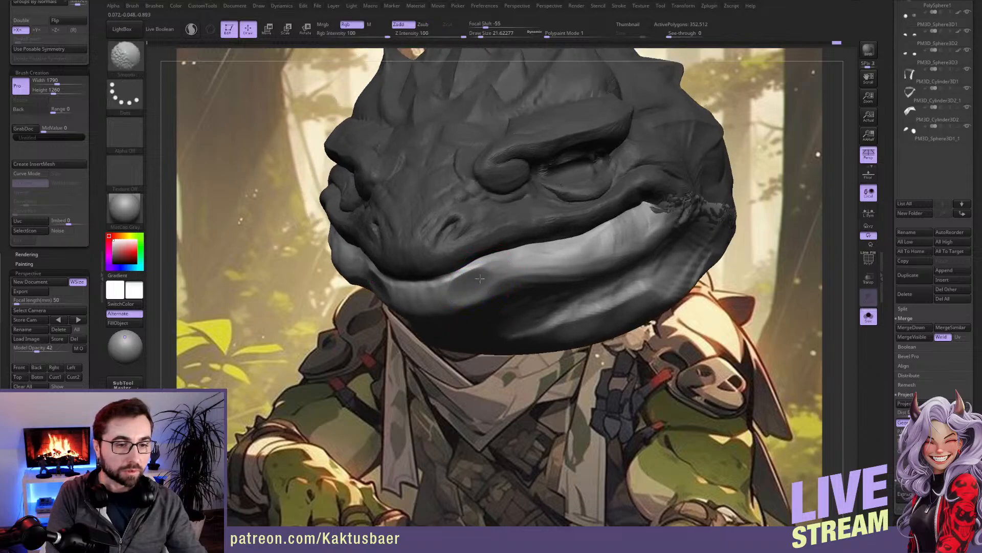
mouse_move(488, 278)
left_mouse_down()
mouse_move(583, 265)
mouse_move(599, 259)
mouse_move(576, 256)
mouse_move(660, 224)
left_mouse_up()
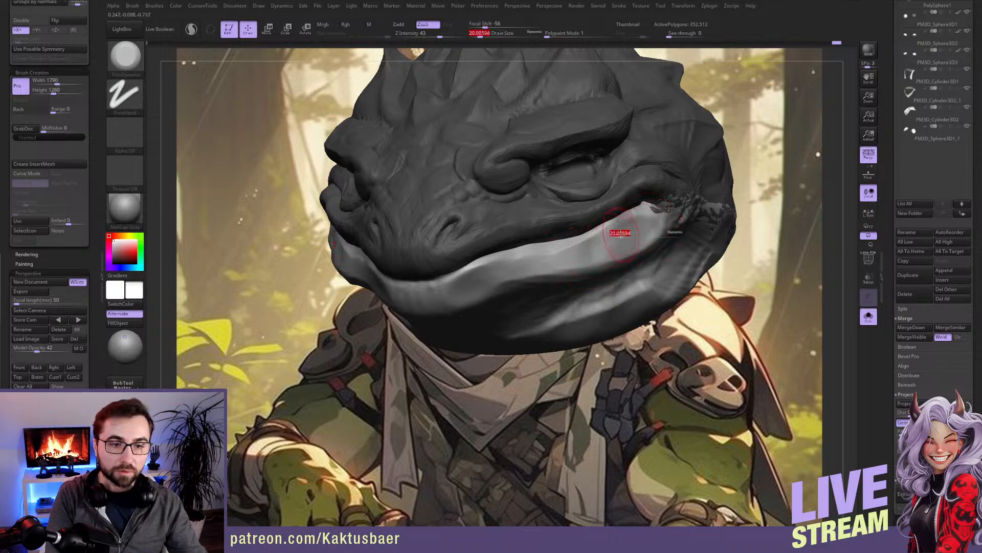
key("shift")
key("s")
left_click_drag(523, 260, 528, 260)
key("shift")
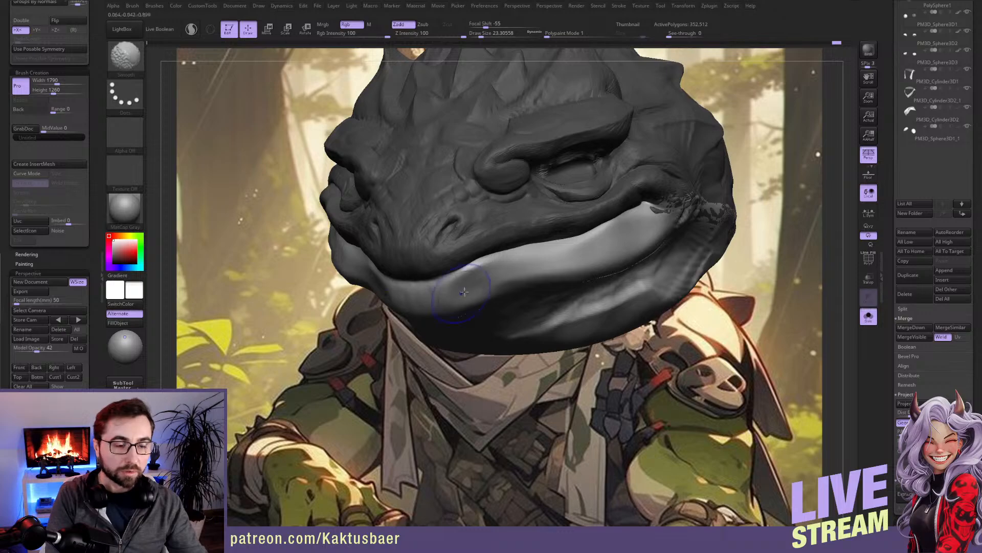
right_click_drag(559, 273, 595, 275, "alt")
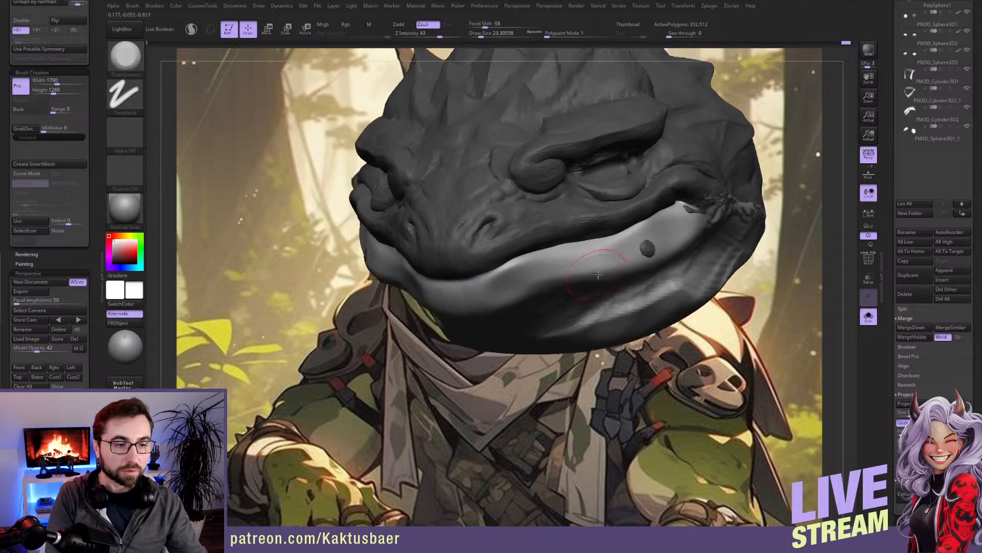
Step: Mask the lower jaw instead and reshape the upper lip toward the mouth corner with Move at draw sizes about 18 and 22
key("w")
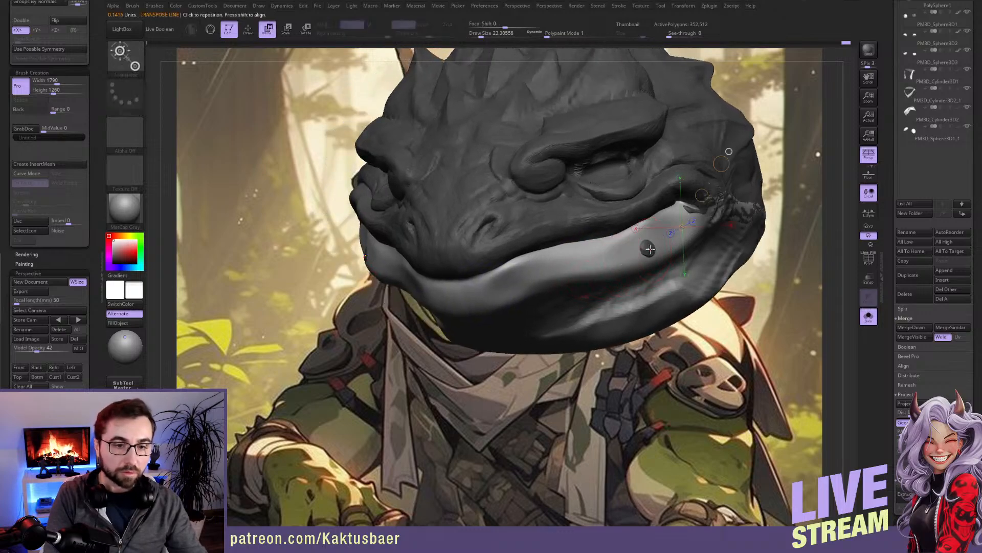
left_click(652, 249, "ctrl")
key("q")
key("b")
key("m")
key("v")
key("s")
left_click_drag(643, 255, 644, 244)
right_click_drag(651, 242, 644, 266, "alt")
key("s")
left_click_drag(643, 266, 624, 249)
key("s")
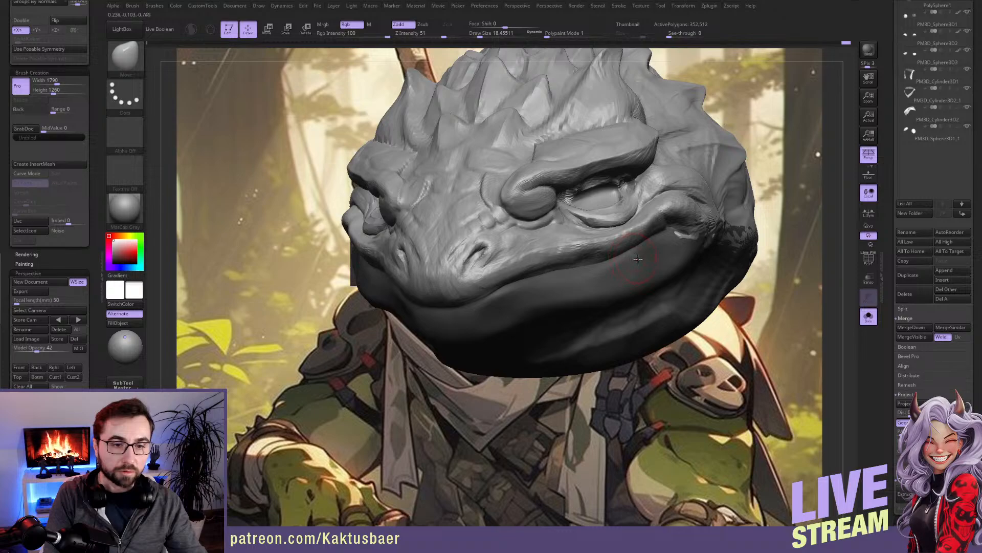
right_click_drag(637, 258, 632, 274, "alt")
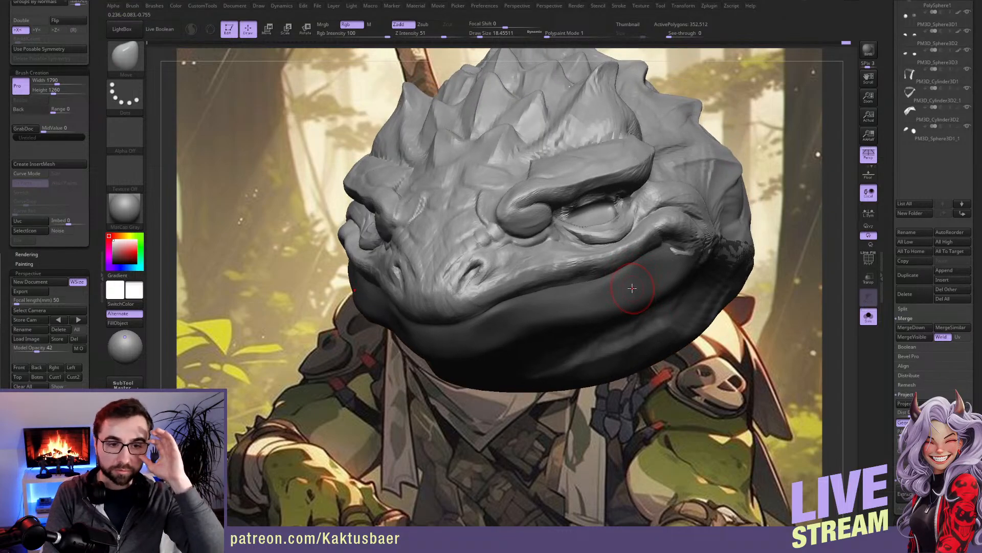
mouse_move(631, 288)
right_mouse_down()
mouse_move(675, 268)
mouse_move(679, 229)
right_mouse_up()
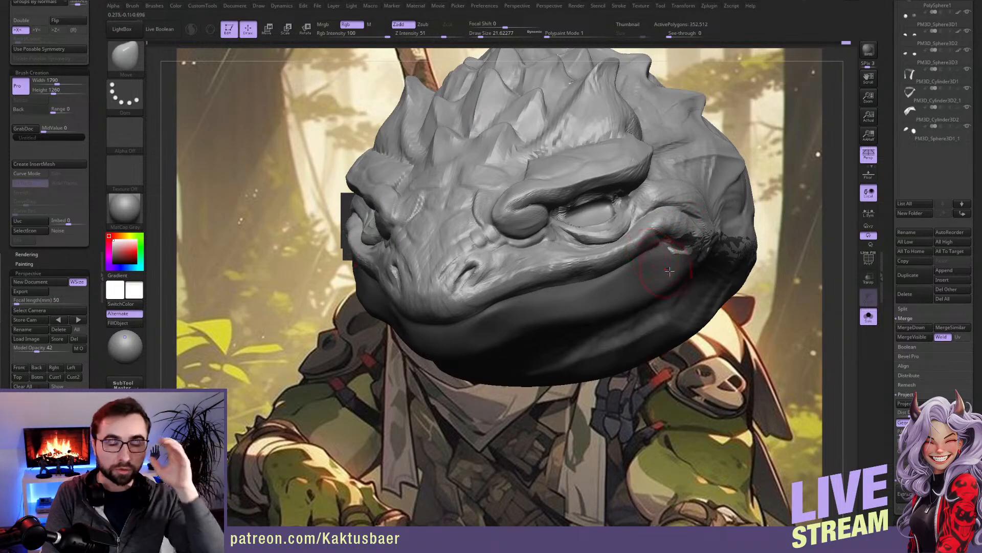
Step: Clear the mask, show all parts, and refine the mouth corner with Move and Smooth at draw sizes about 20 and 13
key("ctrl")
left_click_drag(835, 197, 825, 212, "ctrl")
right_click_drag(684, 248, 668, 246)
key("alt+s")
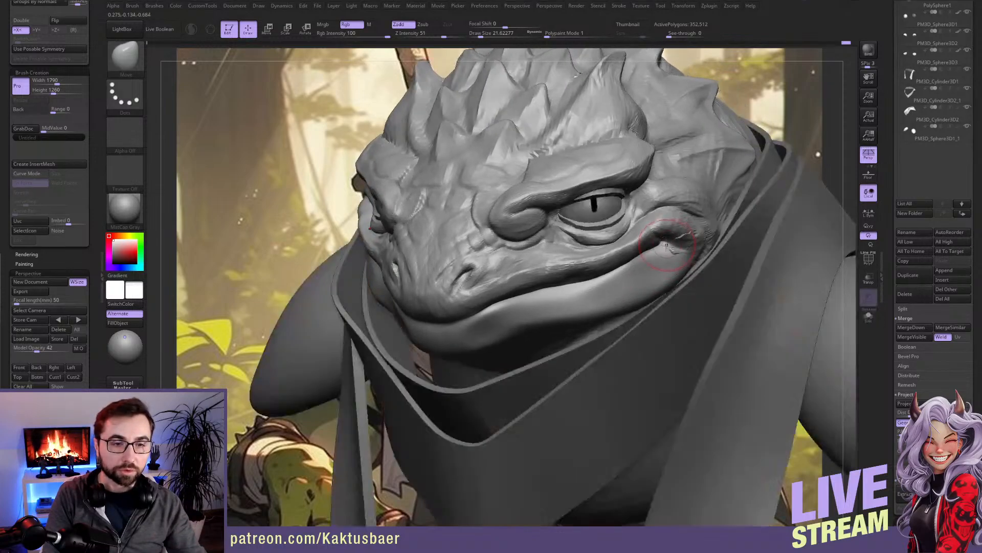
key("shift")
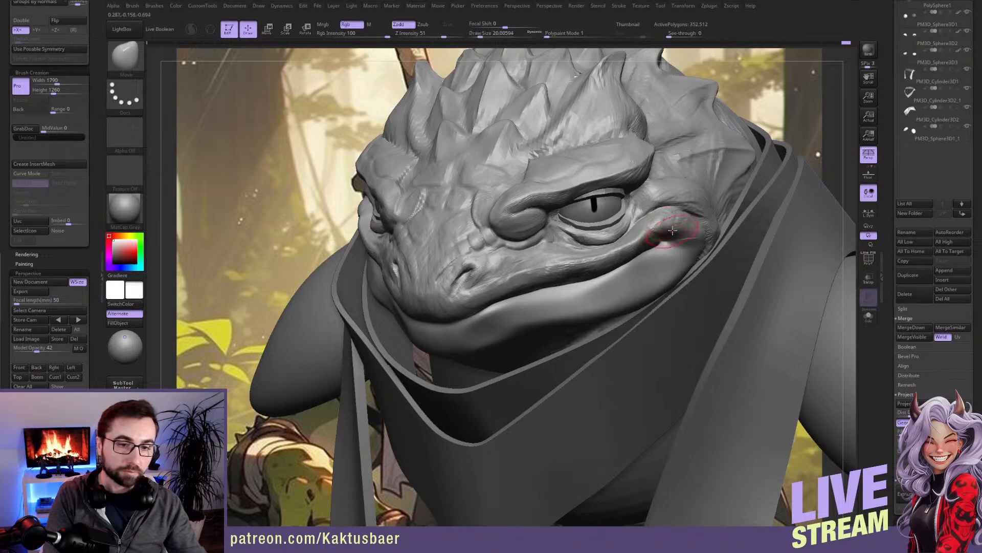
key("shift")
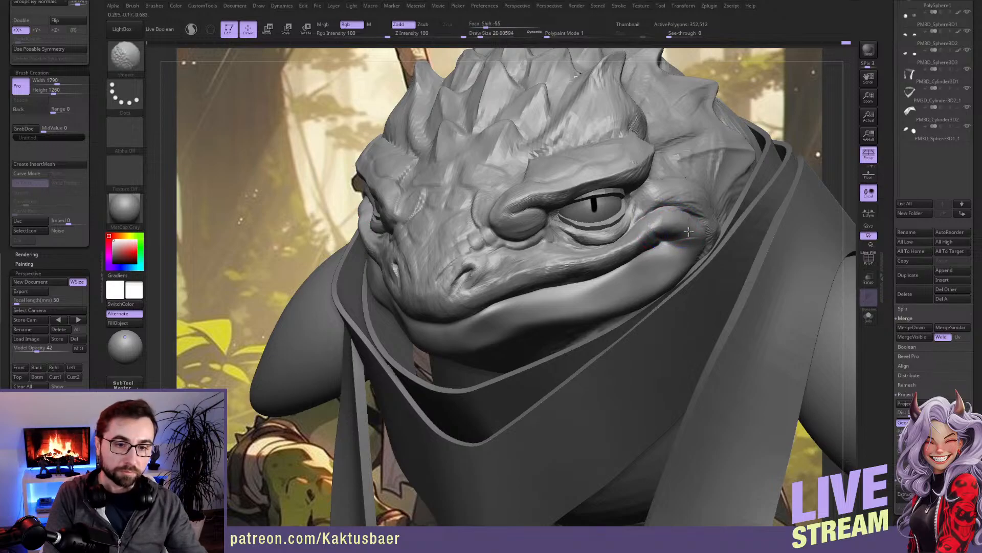
left_click_drag(702, 237, 708, 233, "shift")
key("s")
left_click_drag(646, 247, 643, 248)
left_click_drag(644, 237, 629, 251, "shift")
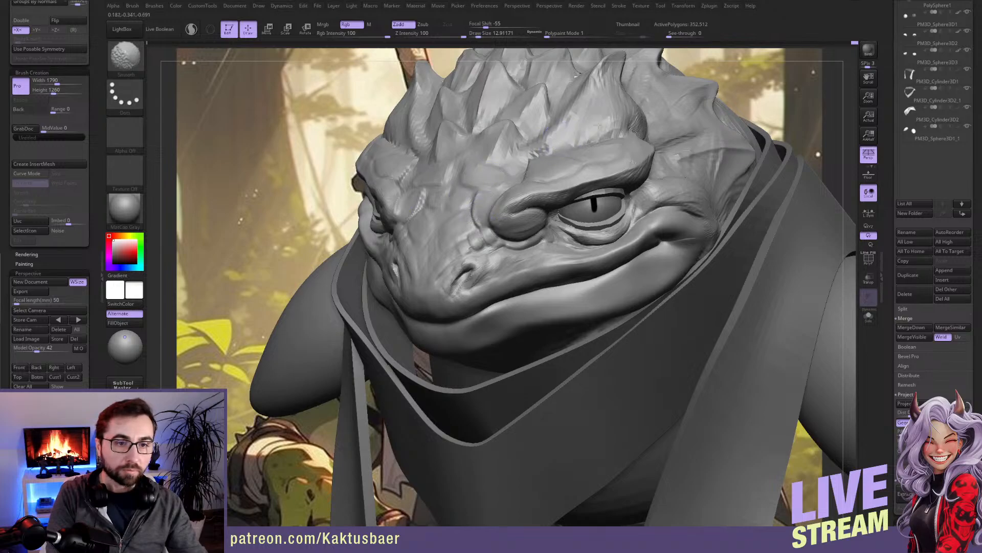
Step: Refine the front of the mouth and the upper lip with Move and Smooth at draw size about 13
mouse_move(593, 217)
right_mouse_down("ctrl")
mouse_move(601, 289)
mouse_move(608, 282)
right_mouse_up("ctrl")
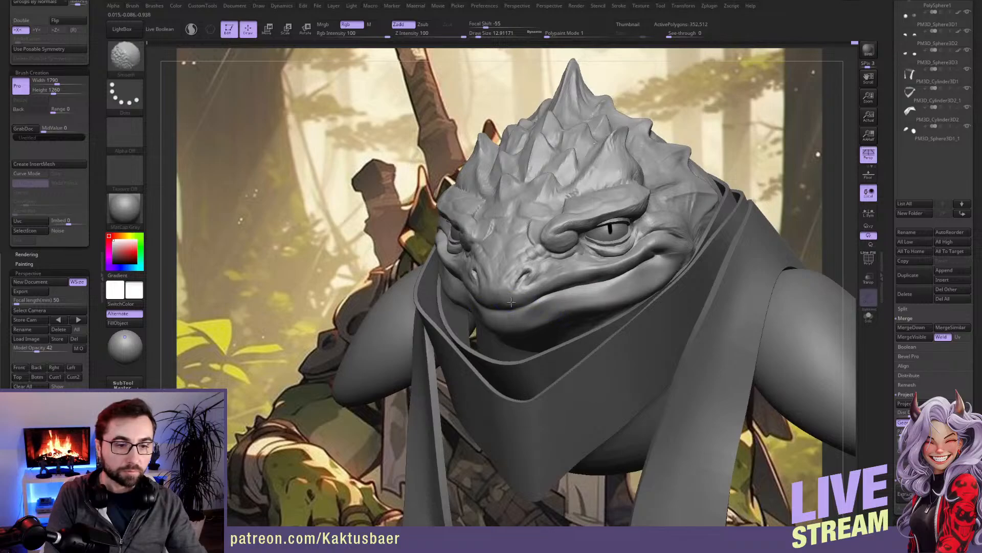
mouse_move(503, 290)
left_mouse_down("shift")
mouse_move(530, 279)
mouse_move(513, 290)
left_mouse_up("shift")
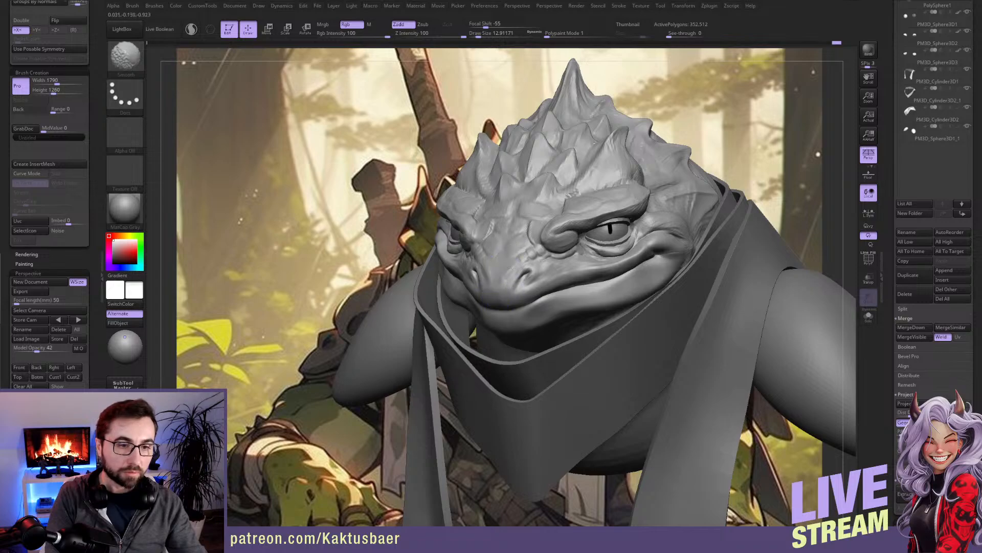
mouse_move(610, 288)
right_mouse_down("ctrl")
mouse_move(634, 263)
mouse_move(671, 281)
mouse_move(624, 210)
right_mouse_up("ctrl")
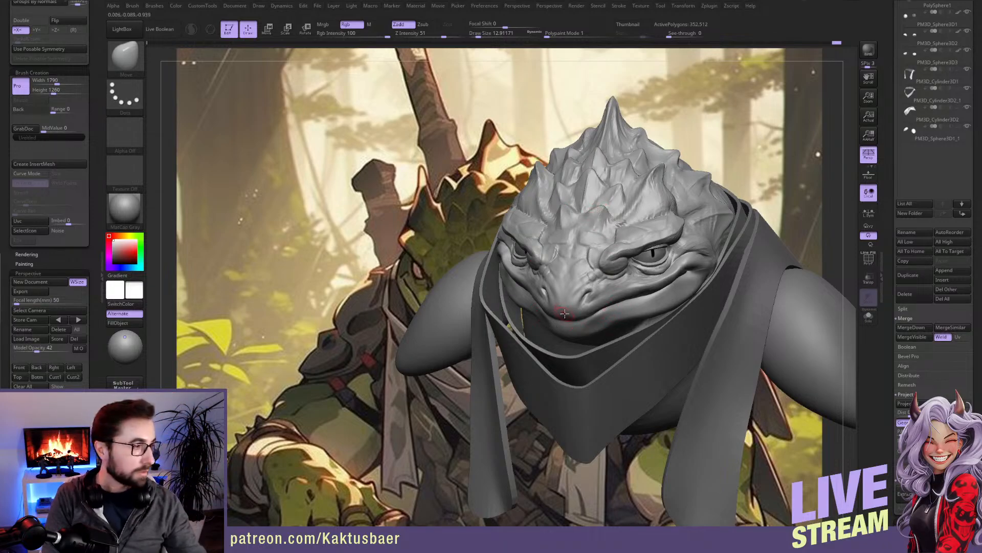
key("shift")
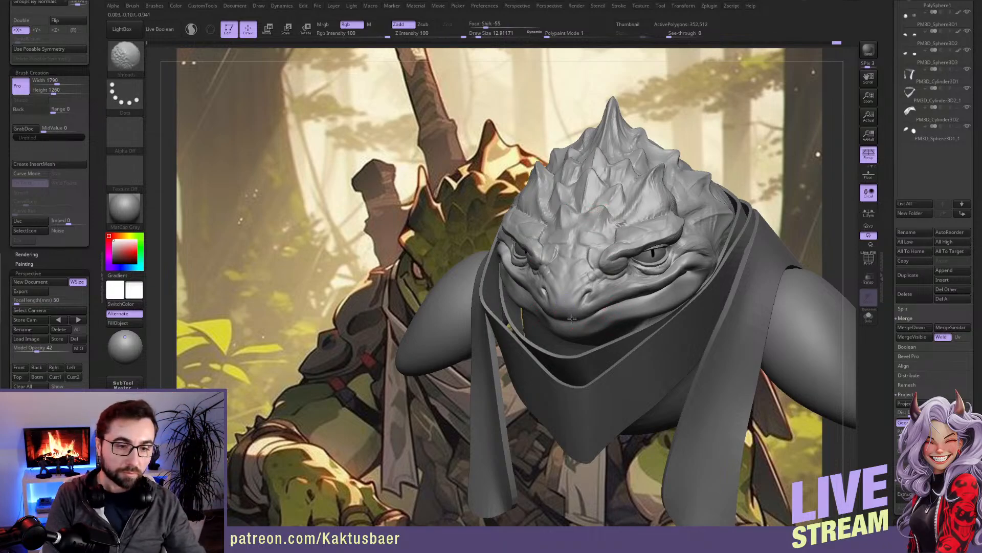
mouse_move(600, 308)
right_mouse_down()
mouse_move(608, 308)
mouse_move(580, 303)
right_mouse_up()
key("shift")
left_click_drag(638, 285, 644, 280, "shift")
Step: Build up the upper lip from the snout to the mouth corner with ClayBuildup at draw size about 13
mouse_move(685, 274)
right_mouse_down()
mouse_move(618, 312)
mouse_move(613, 292)
mouse_move(654, 283)
right_mouse_up()
key("b")
key("c")
key("b")
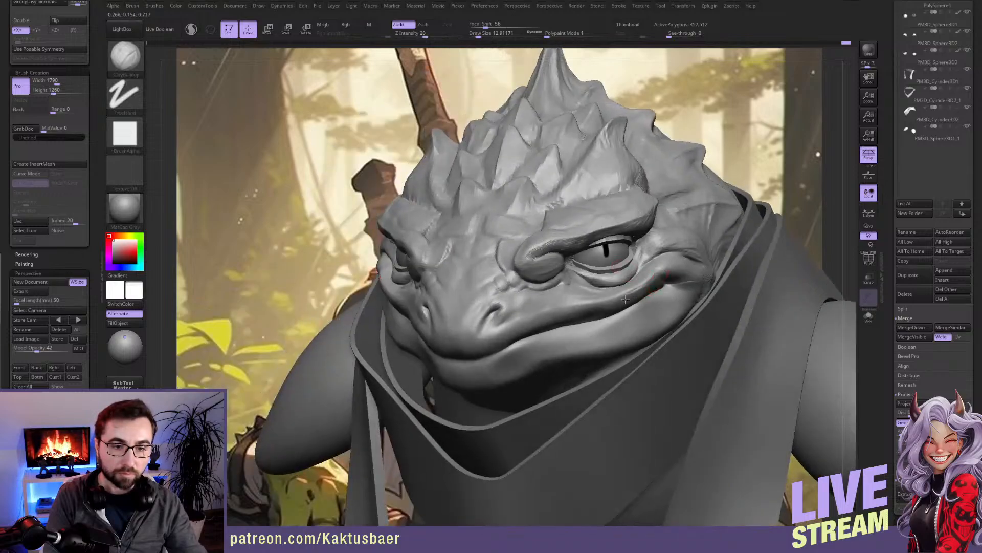
right_click_drag(599, 305, 587, 309)
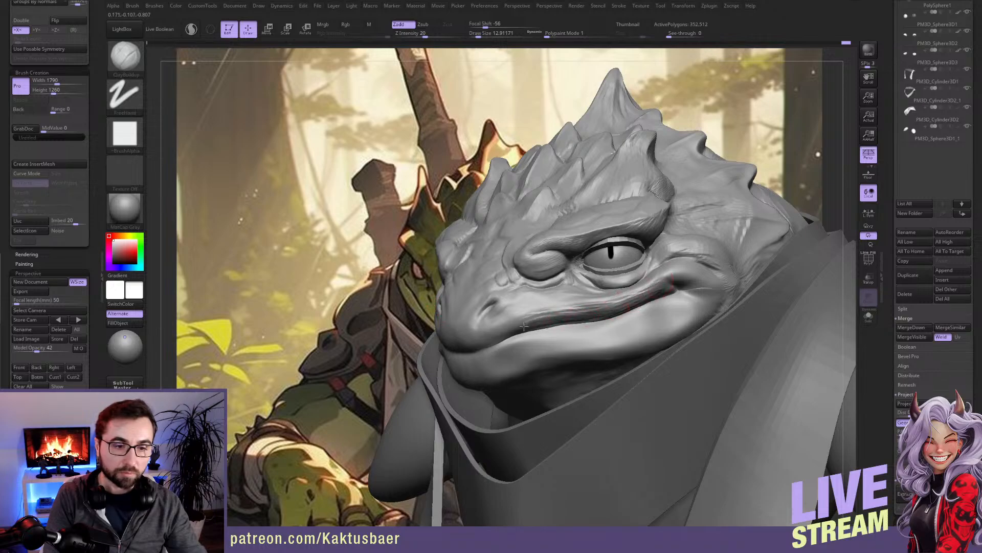
right_click_drag(577, 306, 639, 279)
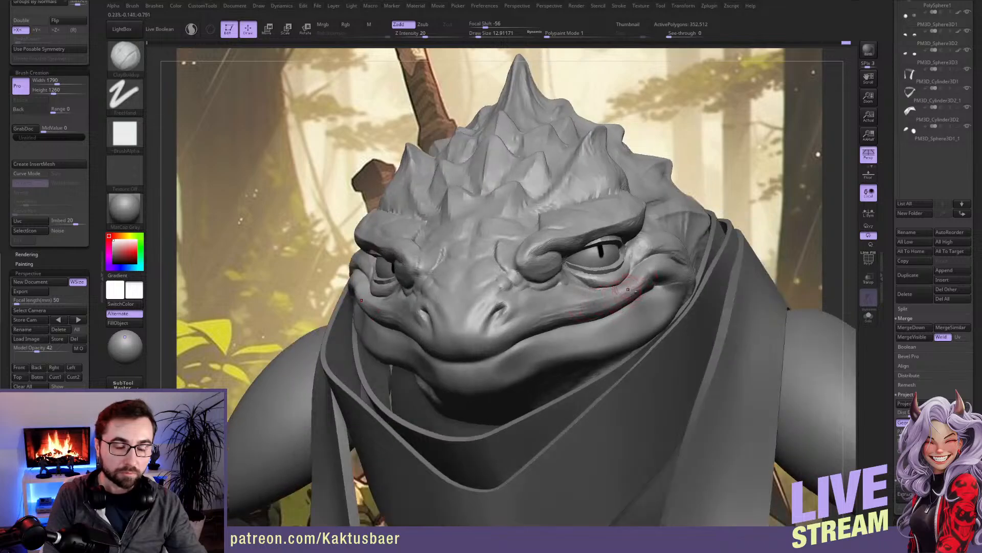
right_click_drag(604, 296, 599, 299)
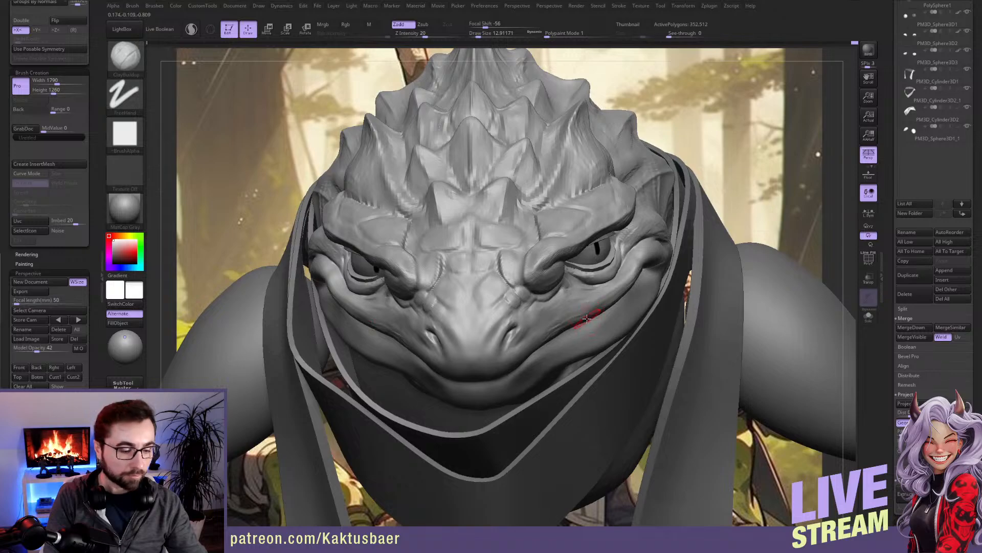
Step: Reshape the upper lip below the eye and toward the mouth corner with Move at draw sizes about 17 and 9
key("b")
key("m")
key("v")
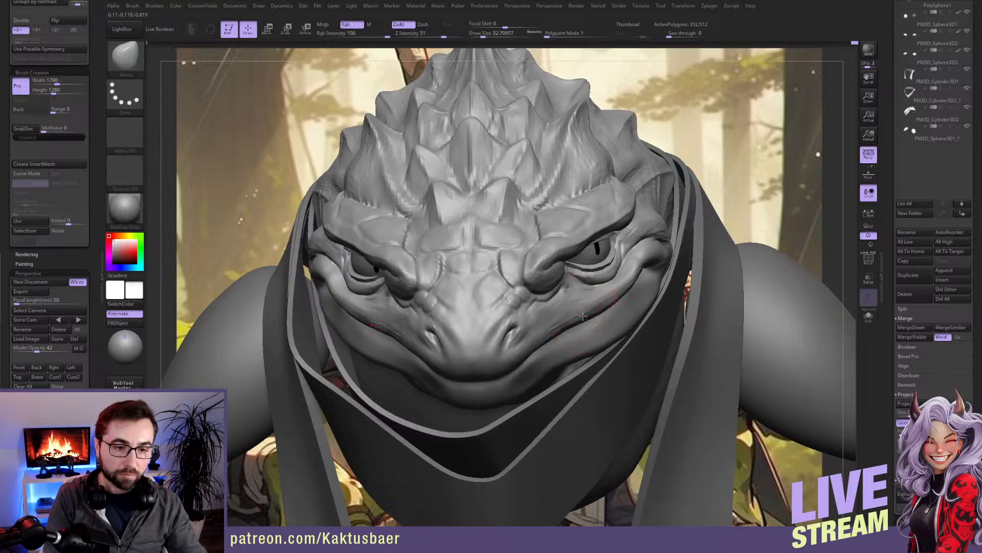
key("bracketleft")
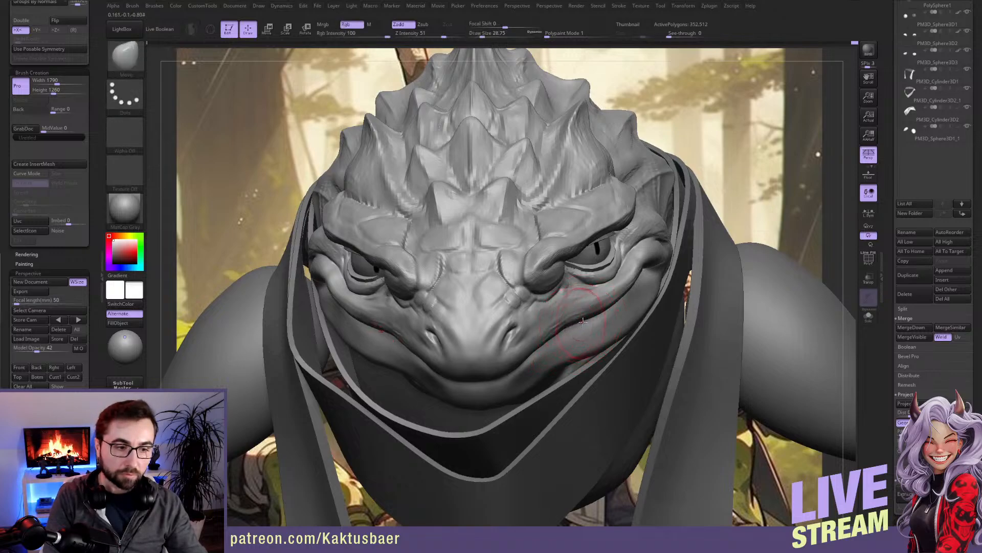
key("bracketleft")
key("bracketleft")
key("bracketleft")
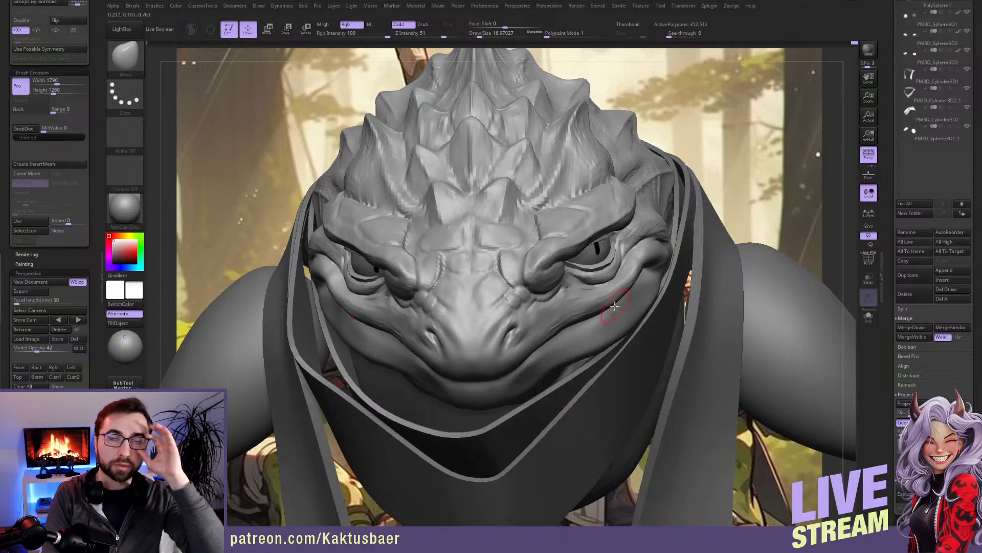
right_click_drag(610, 298, 504, 287)
key("s")
left_click_drag(621, 280, 617, 280)
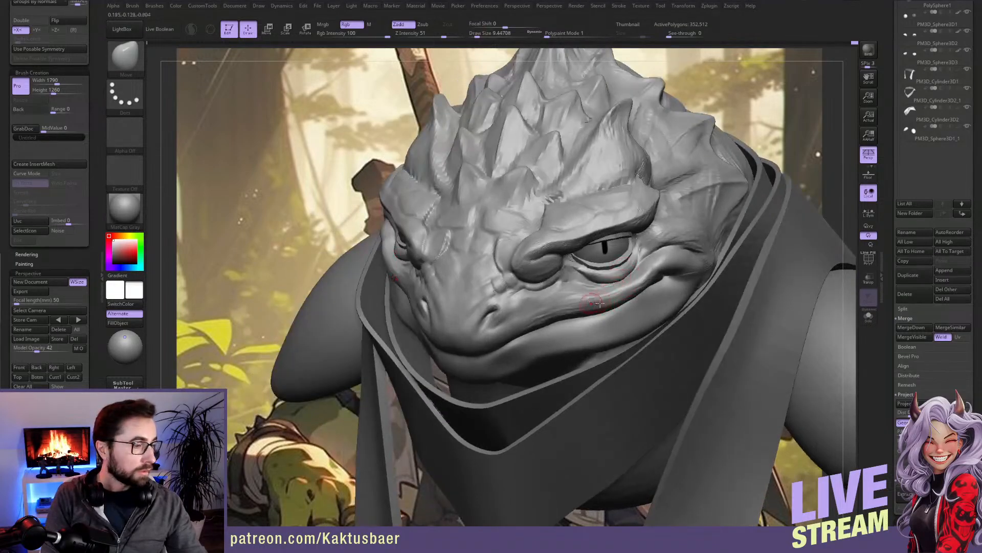
right_click_drag(575, 284, 594, 285, "ctrl")
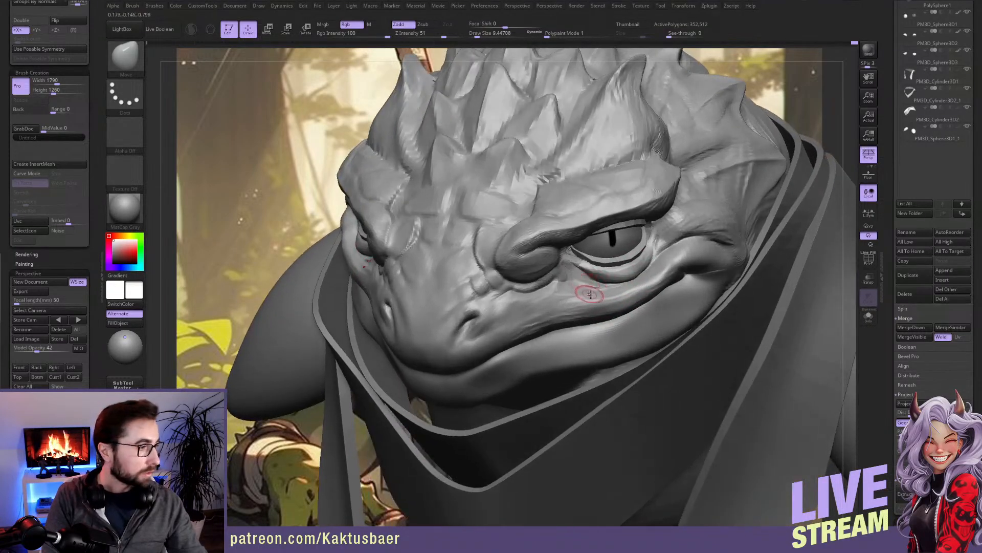
Step: Build up the skin folds under the lower eyelid with ClayBuildup at draw size about 7.5
key("b")
key("c")
key("b")
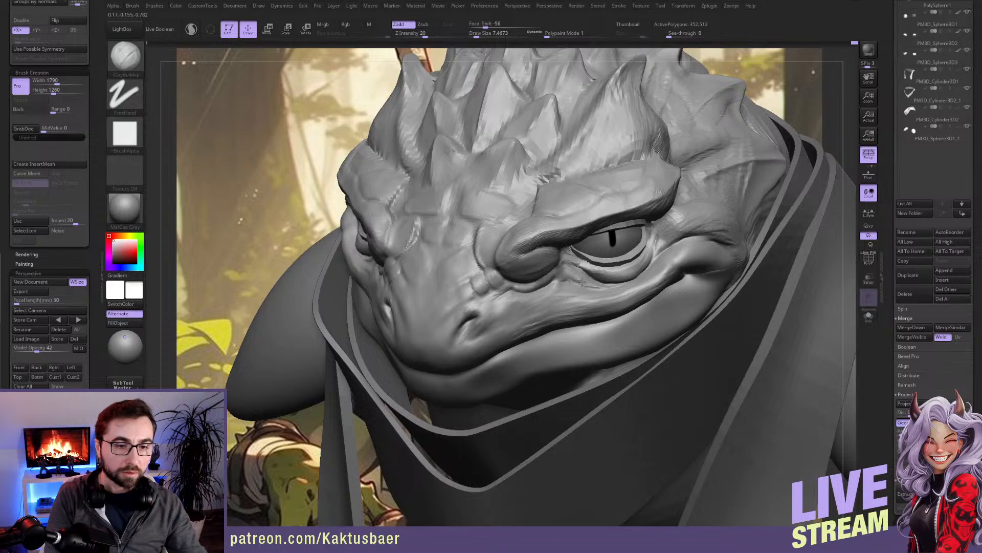
left_click_drag(560, 274, 585, 282)
mouse_move(595, 278)
right_mouse_down()
mouse_move(665, 276)
mouse_move(642, 285)
mouse_move(610, 272)
right_mouse_up()
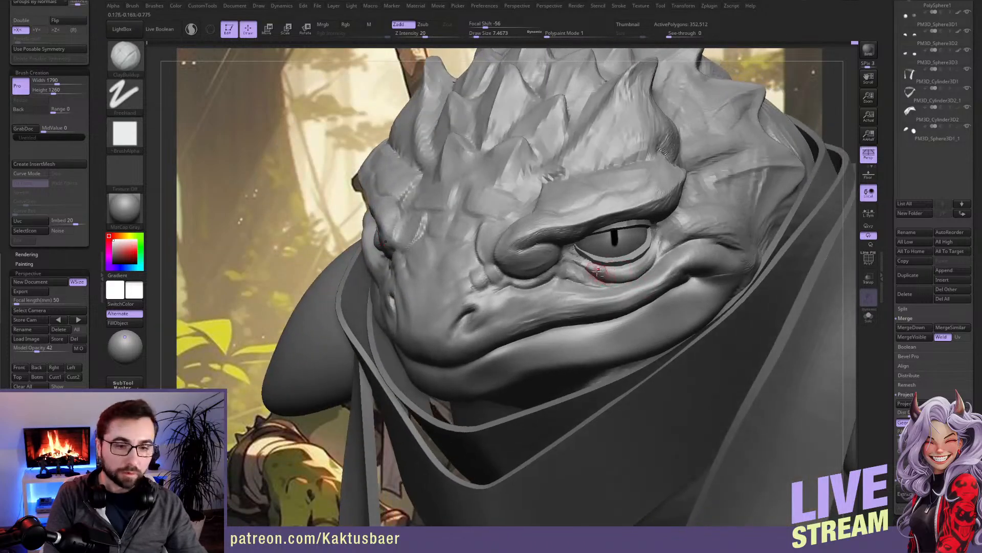
left_click_drag(593, 264, 639, 269)
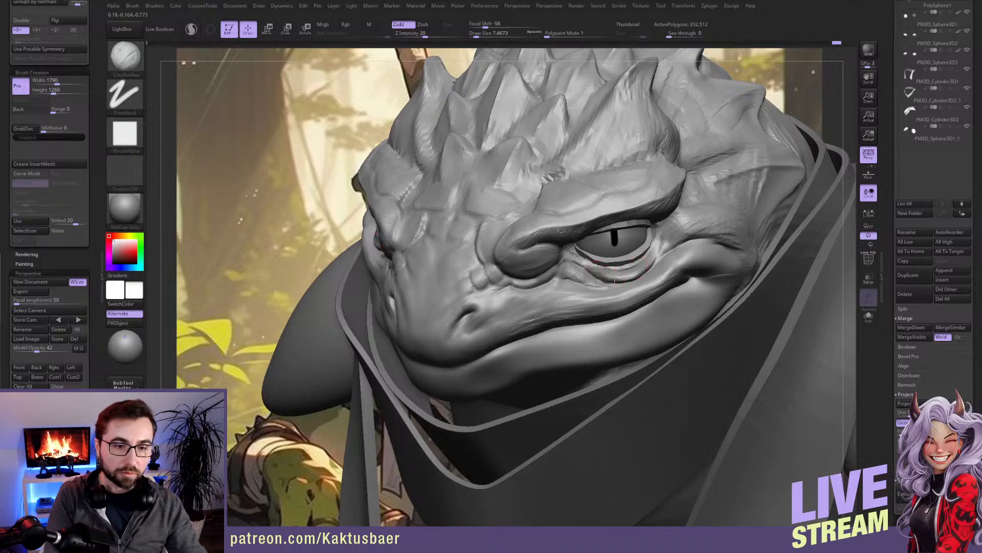
left_click_drag(655, 262, 627, 275)
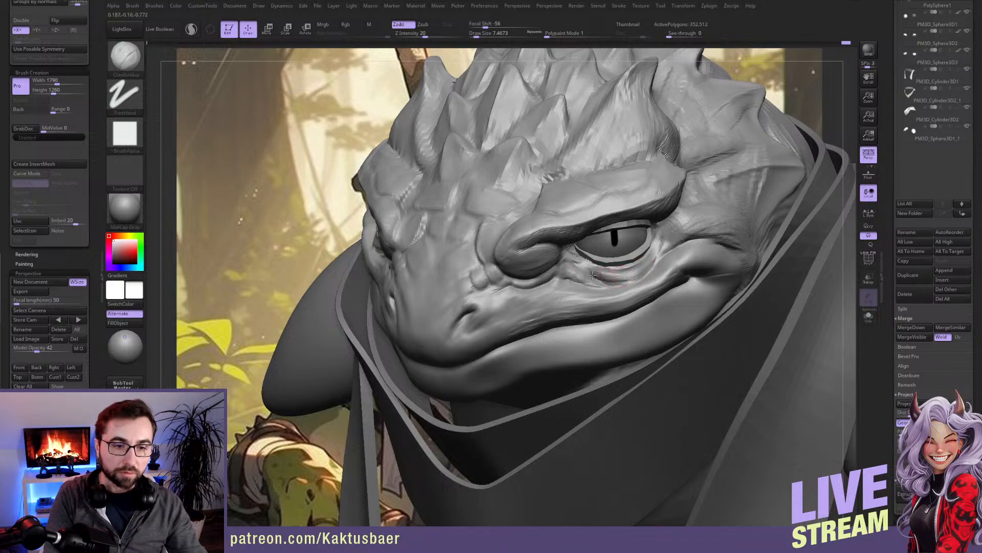
right_click_drag(634, 277, 602, 293)
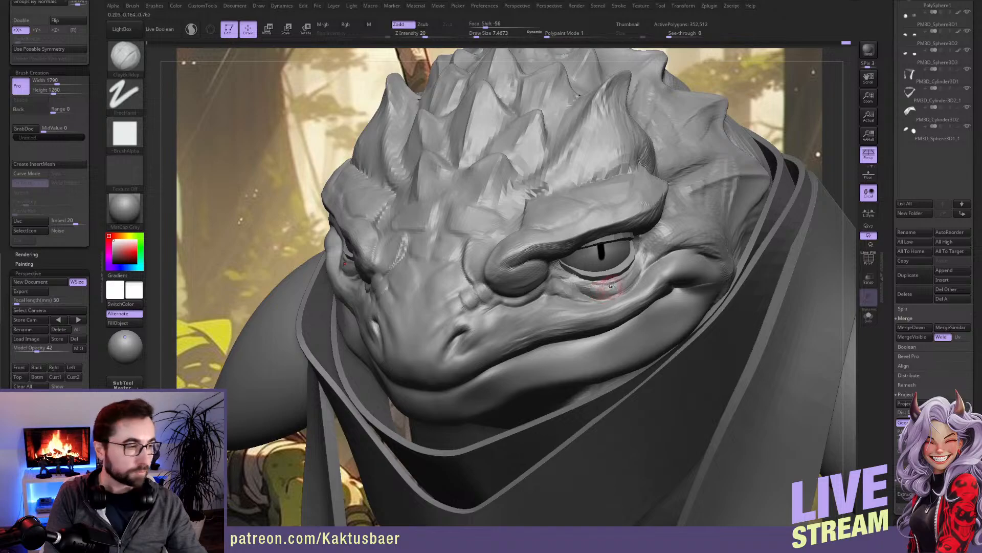
mouse_move(638, 280)
right_mouse_down()
mouse_move(664, 280)
mouse_move(612, 283)
mouse_move(678, 262)
mouse_move(610, 259)
mouse_move(616, 252)
mouse_move(604, 263)
right_mouse_up()
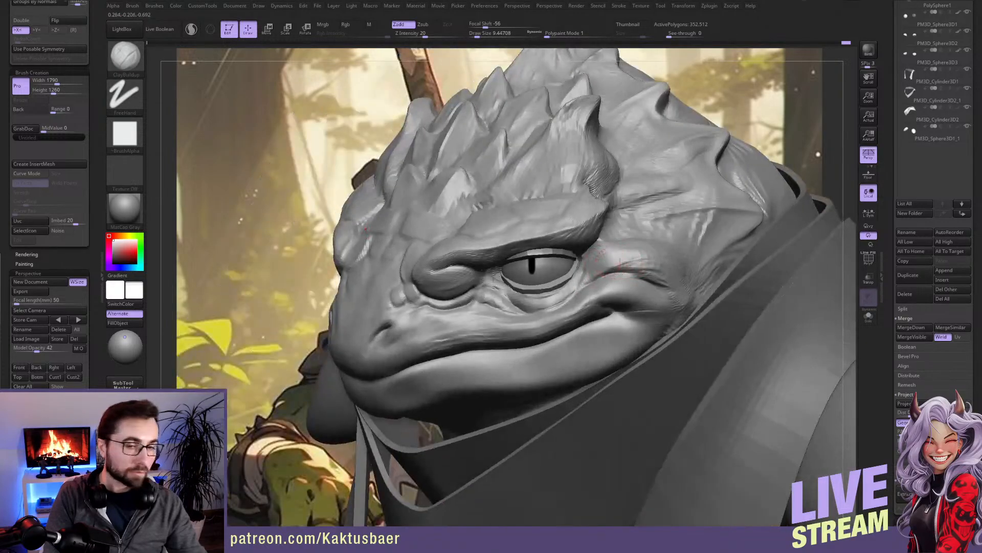
Step: Build up the cheek behind the eye and above the mouth corner with ClayBuildup at draw sizes about 9 and 12
left_click_drag(657, 260, 646, 260)
key("s")
left_click_drag(631, 259, 632, 259)
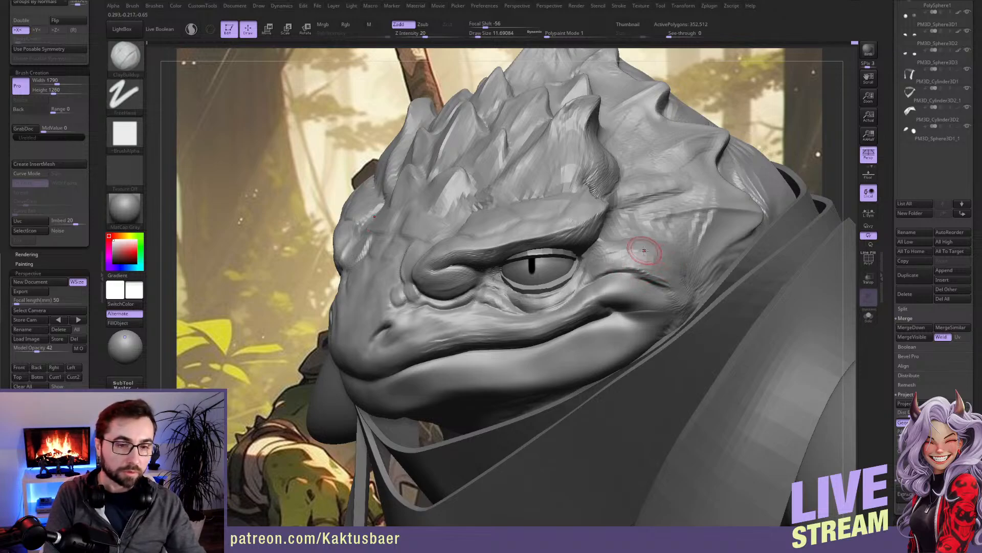
right_click_drag(642, 249, 668, 272)
mouse_move(593, 292)
right_mouse_down()
mouse_move(607, 307)
mouse_move(643, 241)
right_mouse_up()
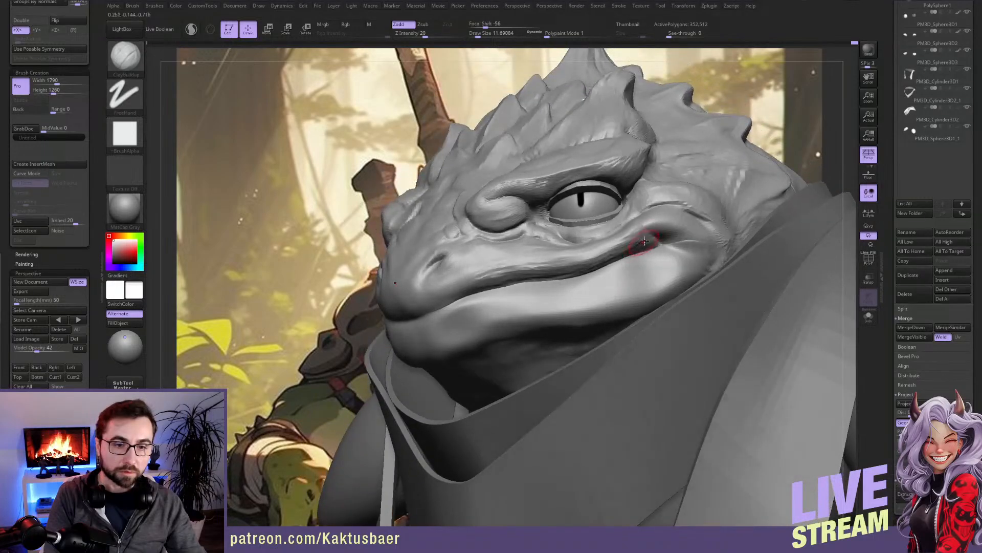
Step: Smooth the upper lip from below the nostril to the mouth corner at draw size about 12
key("shift")
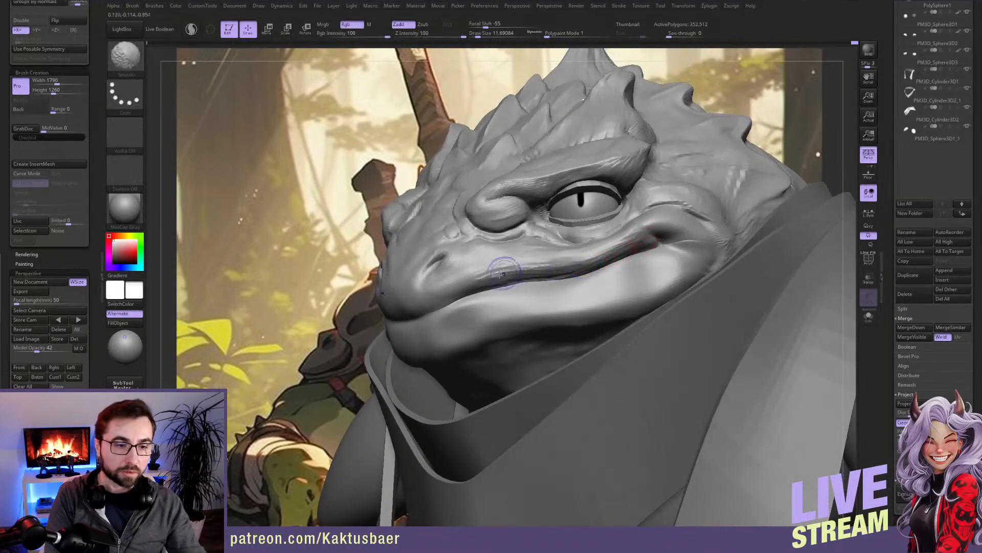
left_click_drag(546, 268, 644, 237, "shift")
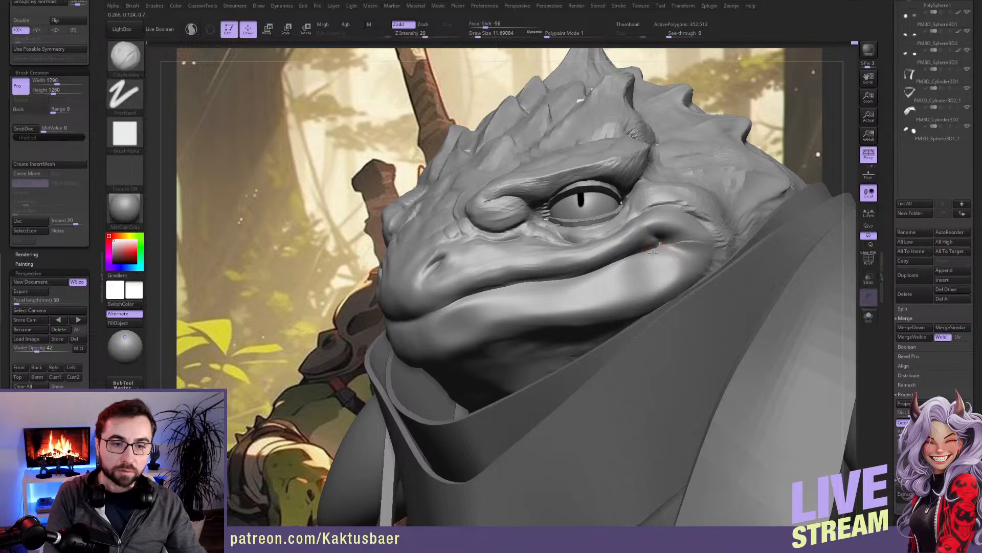
right_click_drag(664, 257, 670, 259)
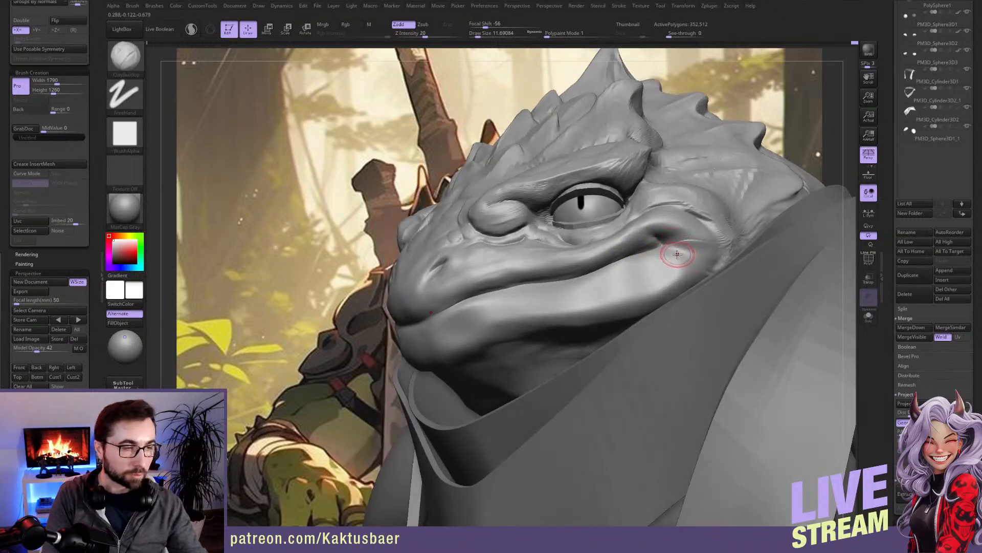
Step: Carve the crease at the mouth corner with DamStandard at draw size about 12 and soften the adjoining lip line with Smooth
key("b")
key("d")
key("s")
left_click_drag(665, 242, 690, 252)
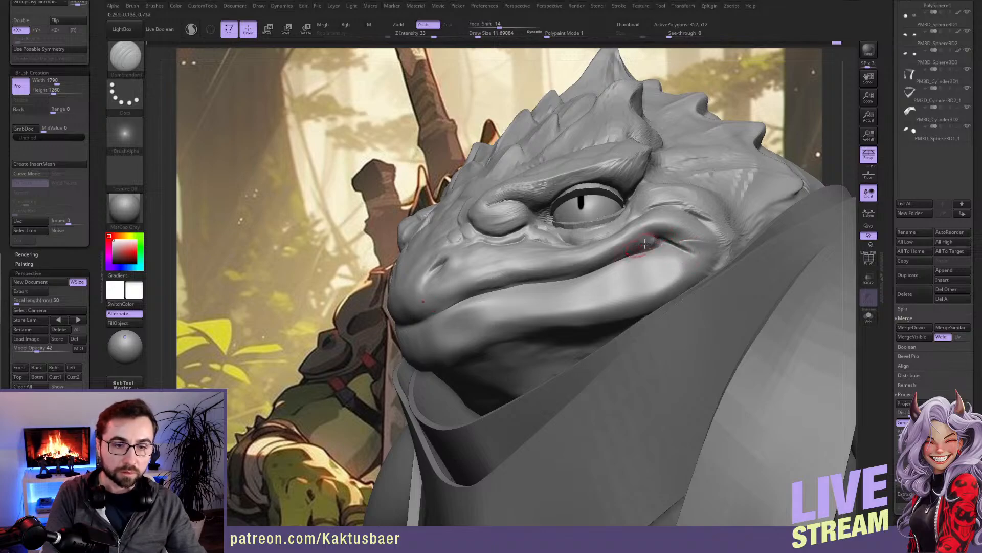
key("shift")
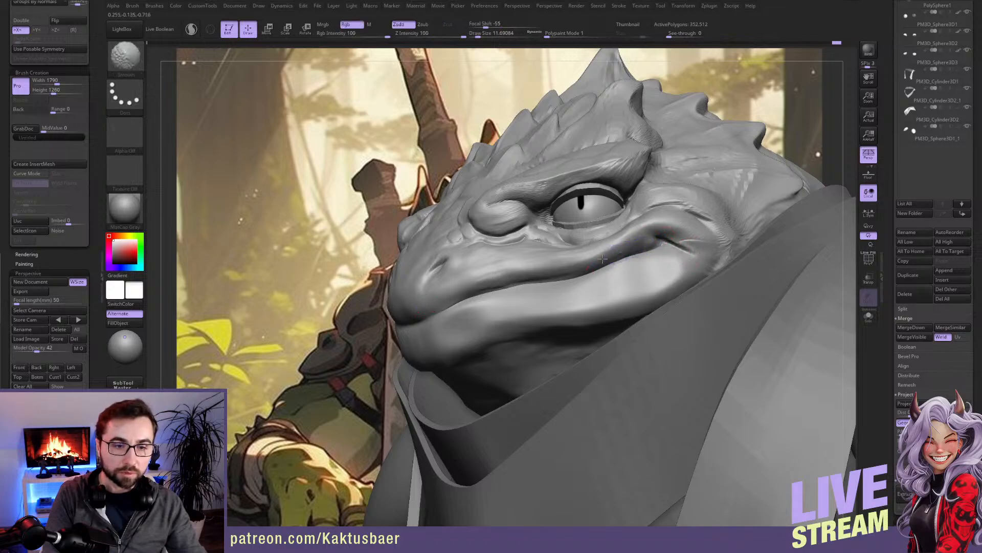
Step: Smooth the lower lip and the underside of the jaw at draw size about 12
right_click_drag(480, 345, 477, 297)
key("shift")
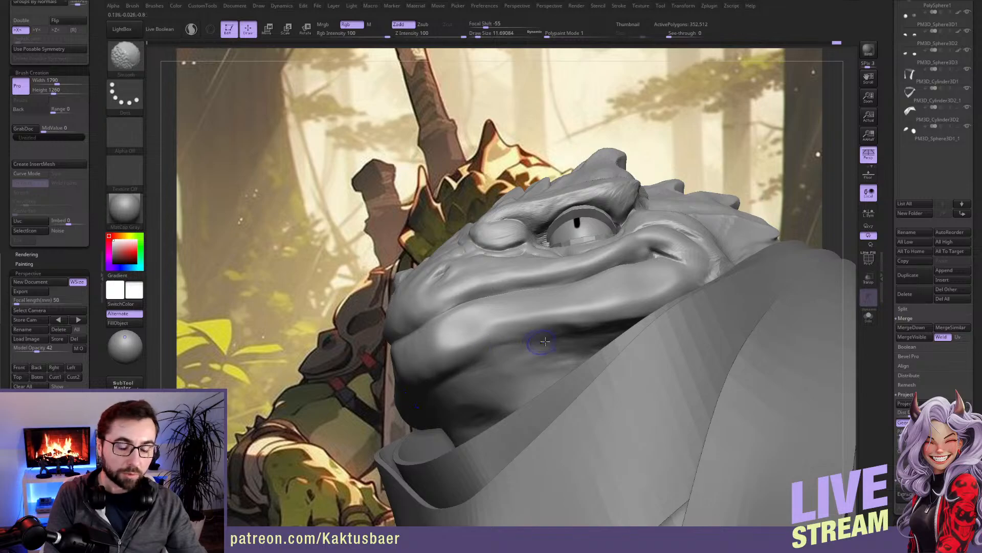
key("alt")
right_click_drag(506, 310, 618, 321)
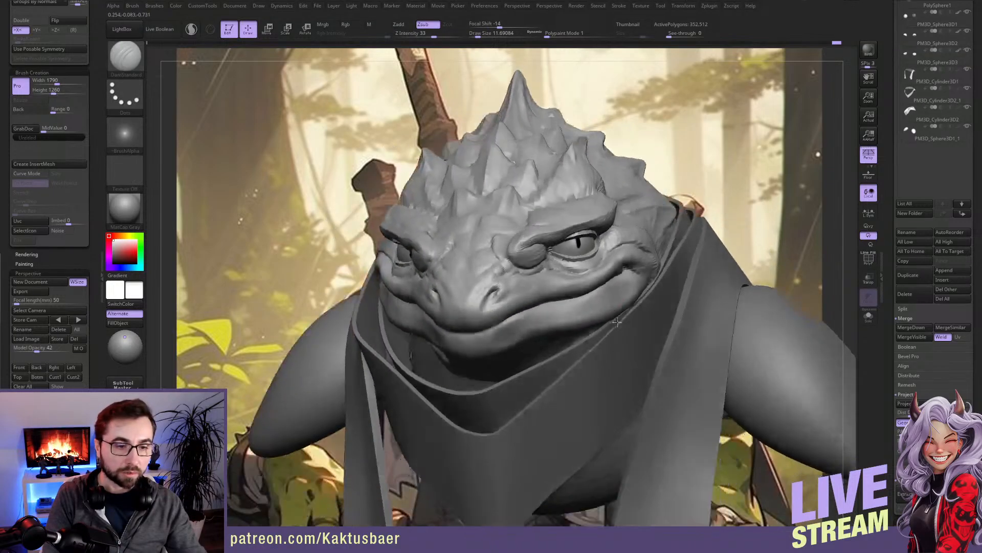
key("shift")
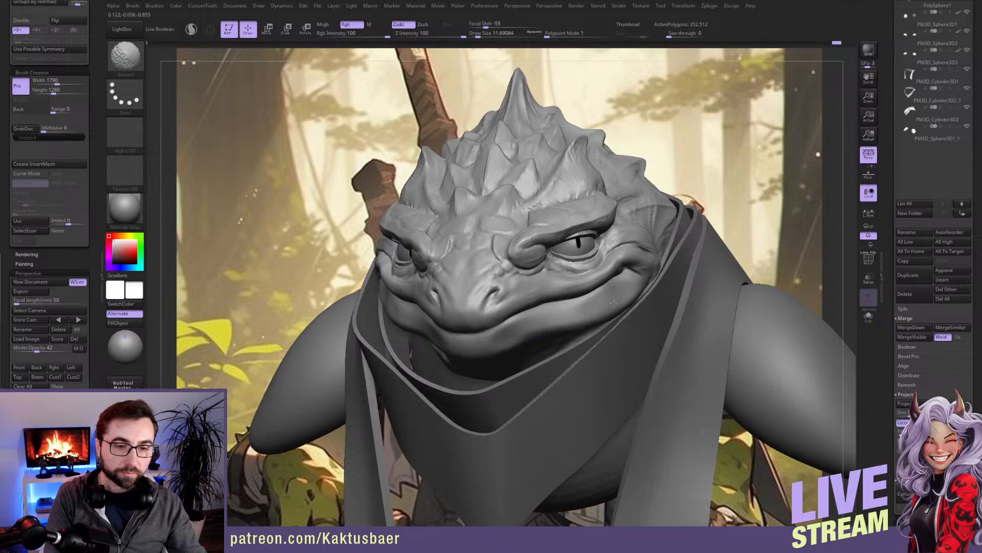
mouse_move(610, 307)
right_mouse_down()
mouse_move(622, 314)
mouse_move(624, 290)
right_mouse_up()
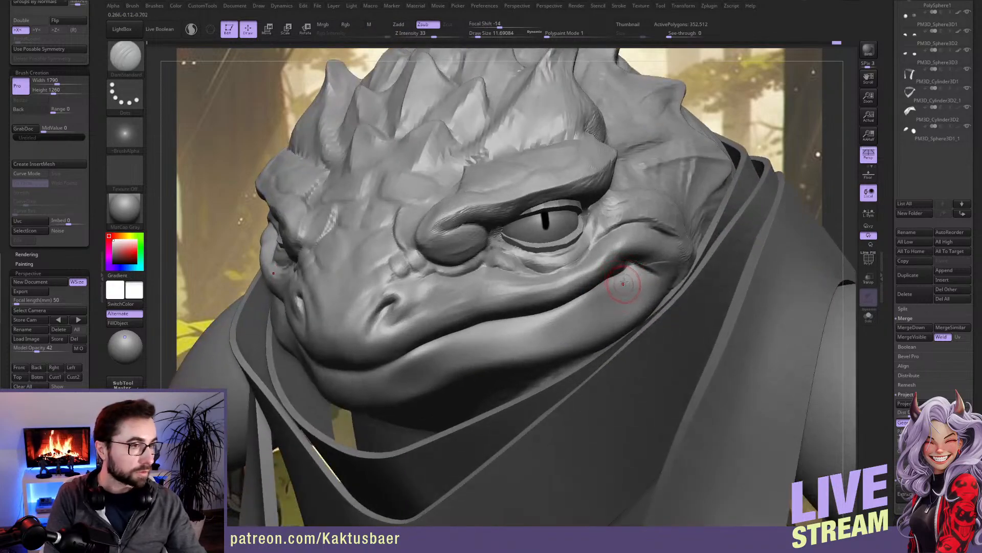
Step: Adjust the lower lip's edge near the mouth corner with Move and Smooth at draw size about 12
key("b")
key("m")
key("v")
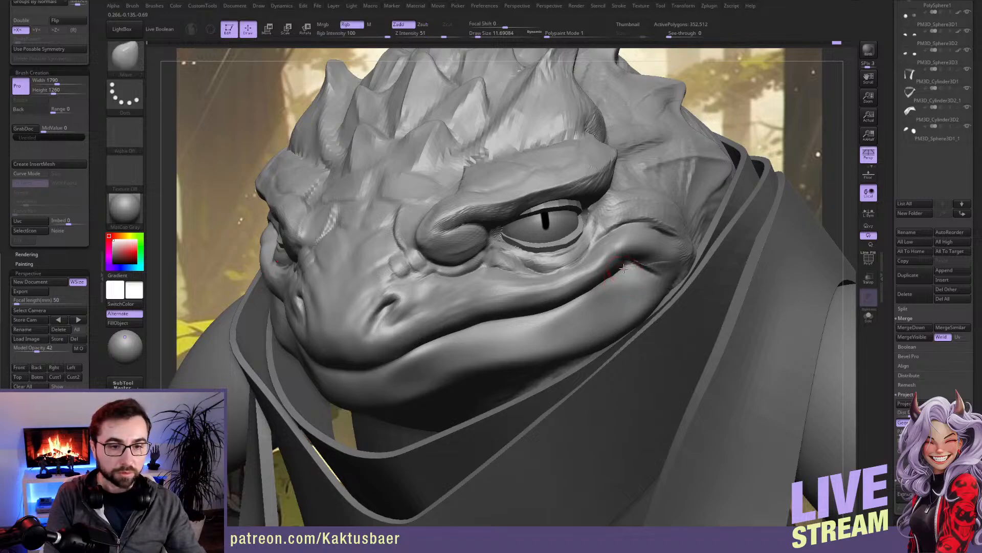
right_click_drag(612, 276, 616, 278)
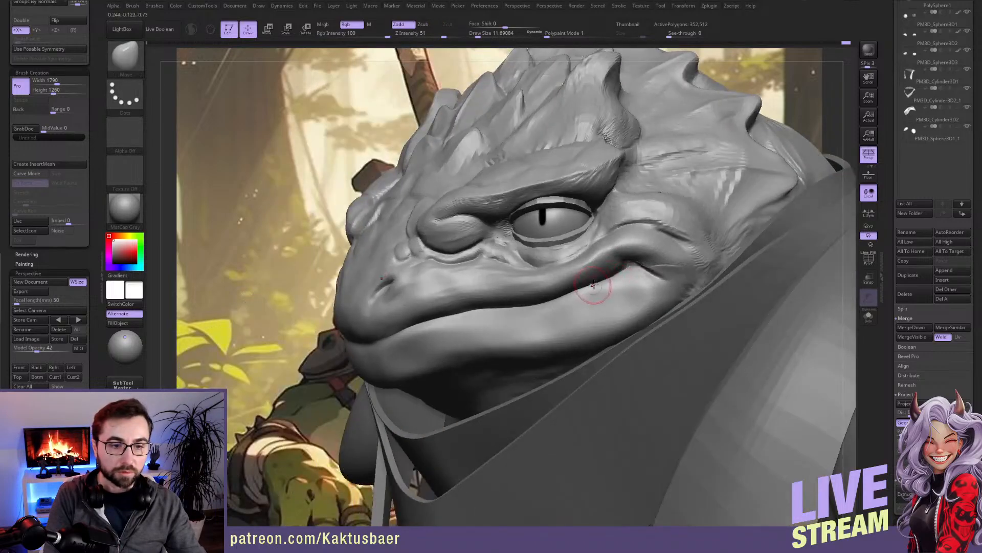
left_click_drag(586, 289, 601, 277, "shift")
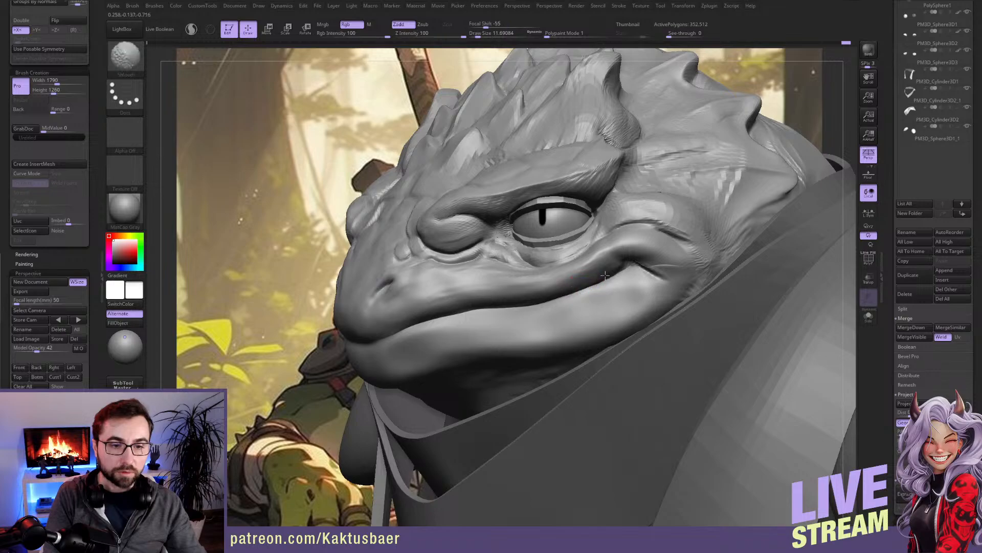
Step: Sharpen the mouth corner crease with DamStandard and smooth the lower jaw behind it at draw size about 12
mouse_move(617, 274)
right_mouse_down("ctrl")
mouse_move(673, 278)
mouse_move(662, 271)
mouse_move(643, 291)
mouse_move(614, 287)
right_mouse_up("ctrl")
key("b")
key("d")
key("s")
key("shift")
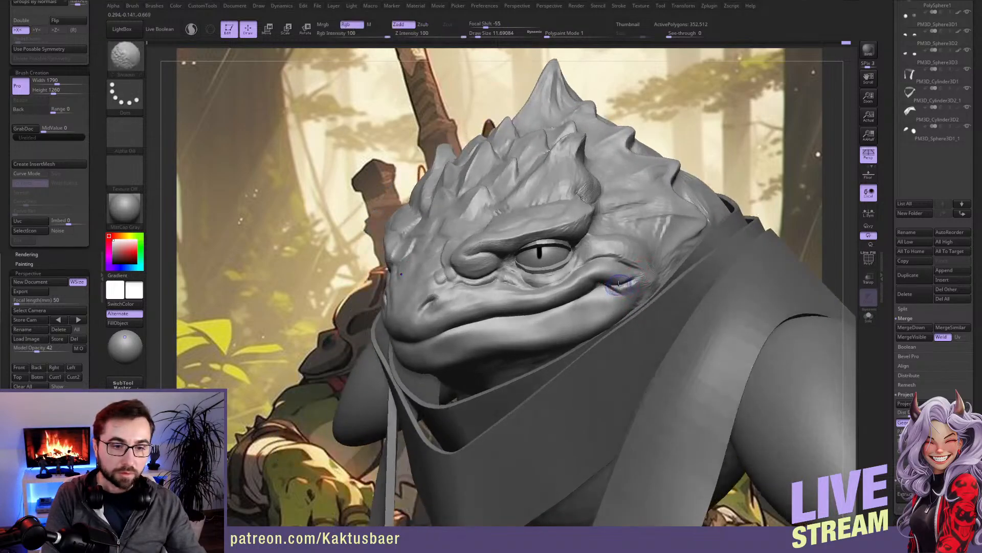
left_click_drag(644, 289, 604, 321, "shift")
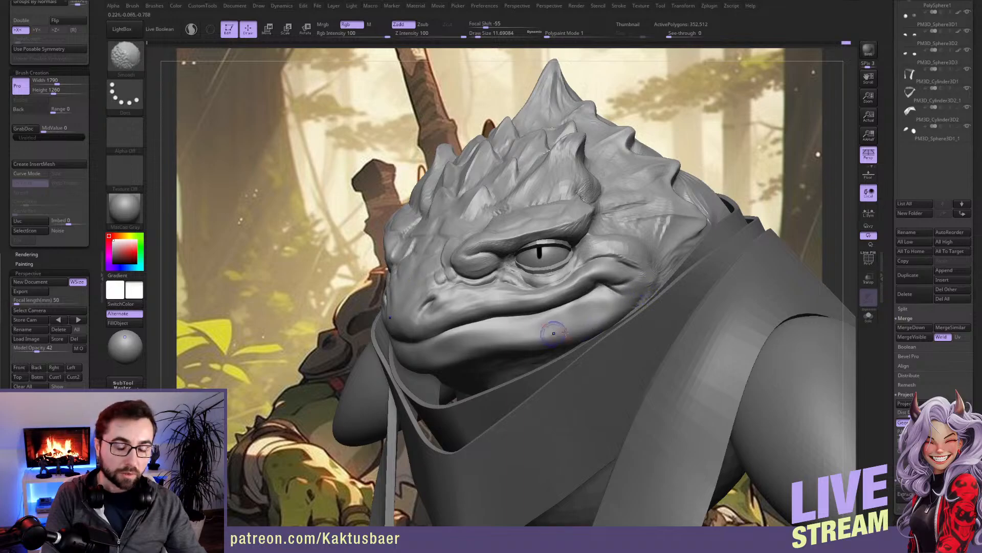
Step: Smooth the snout around the nostril and compare the head with the reference image
right_click_drag(478, 341, 468, 308)
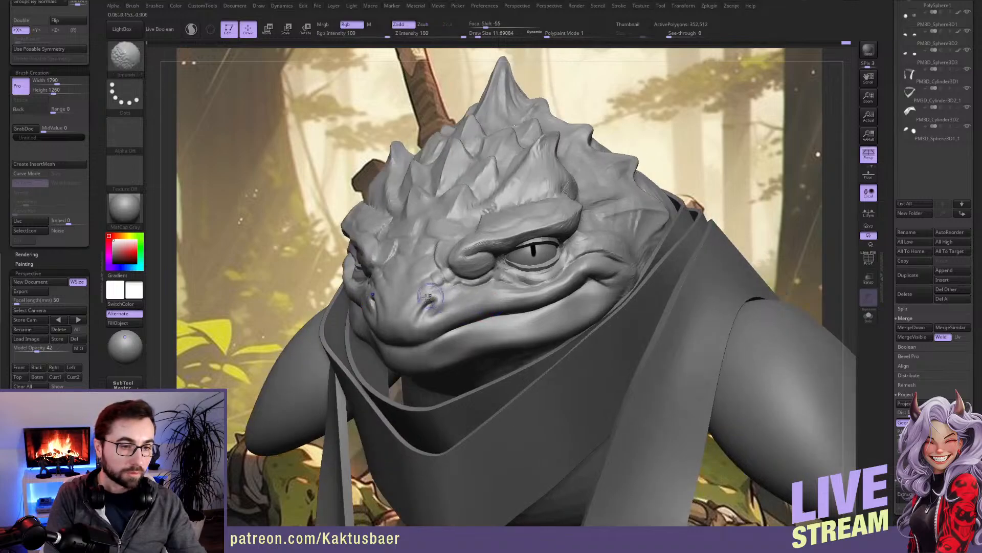
left_click_drag(441, 300, 419, 326, "shift")
right_click_drag(443, 313, 527, 303, "alt")
right_click_drag(538, 339, 468, 231, "ctrl")
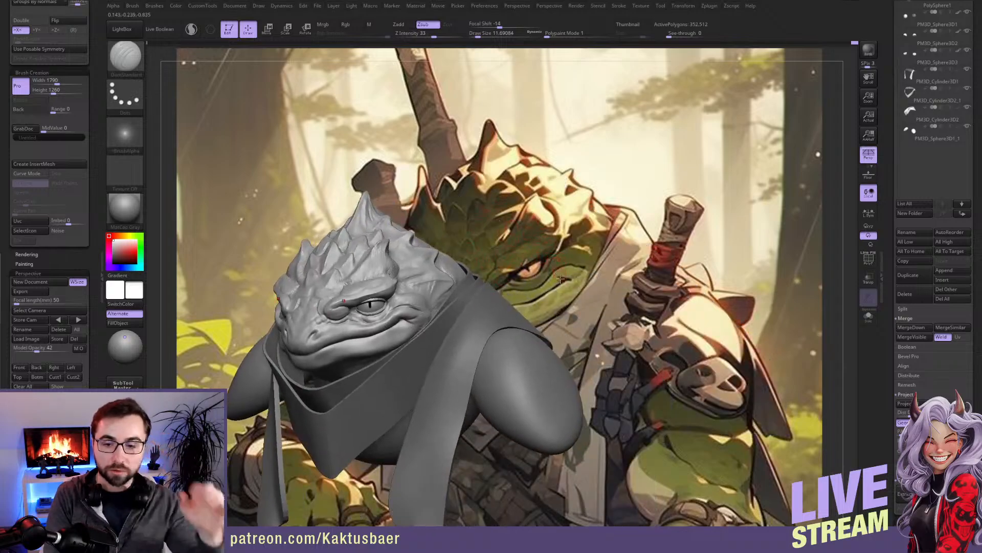
mouse_move(454, 307)
right_mouse_down("alt")
mouse_move(639, 306)
mouse_move(600, 326)
right_mouse_up("alt")
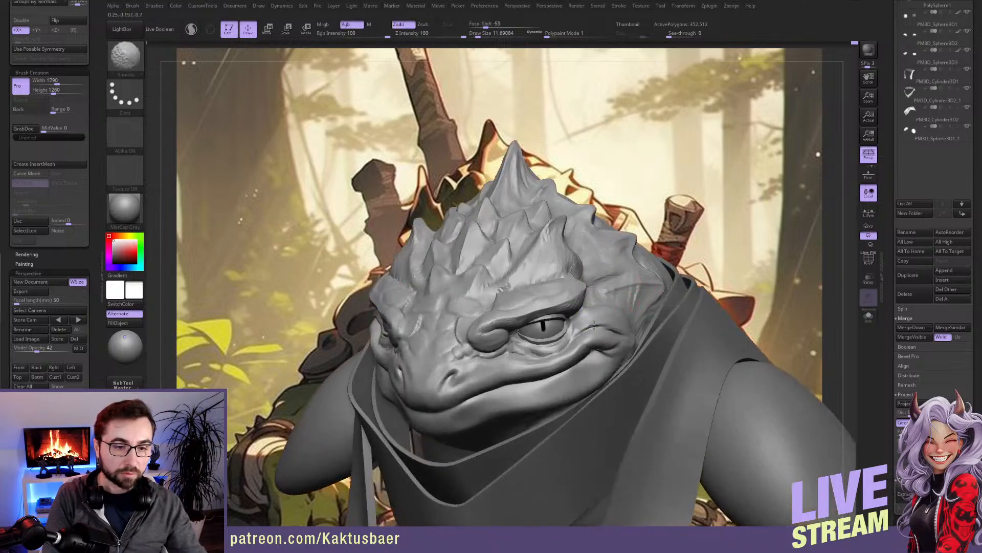
mouse_move(634, 339)
right_mouse_down()
mouse_move(620, 318)
mouse_move(630, 318)
right_mouse_up()
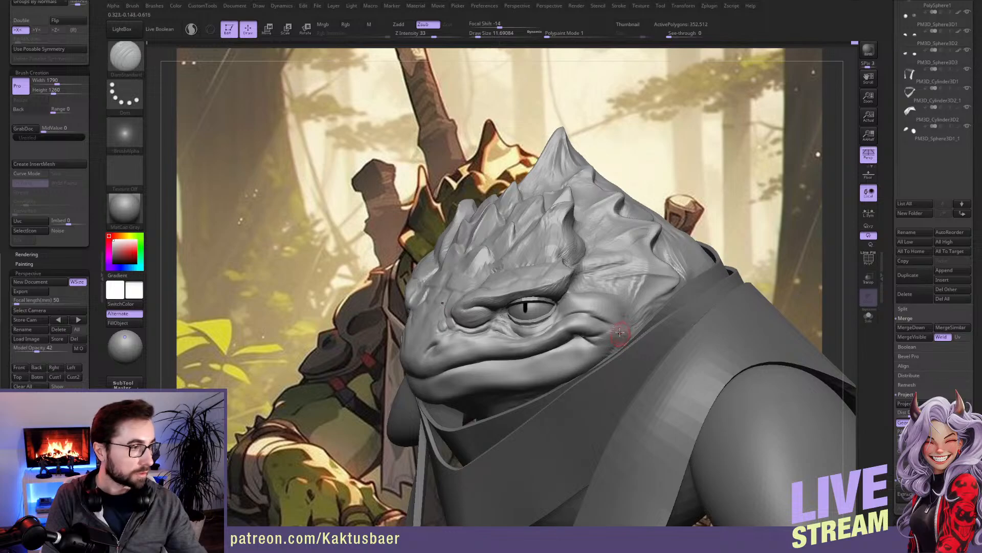
Step: Build up the cheek behind the mouth corner, along the scarf's edge, with ClayBuildup at draw size about 16
key("bracketright")
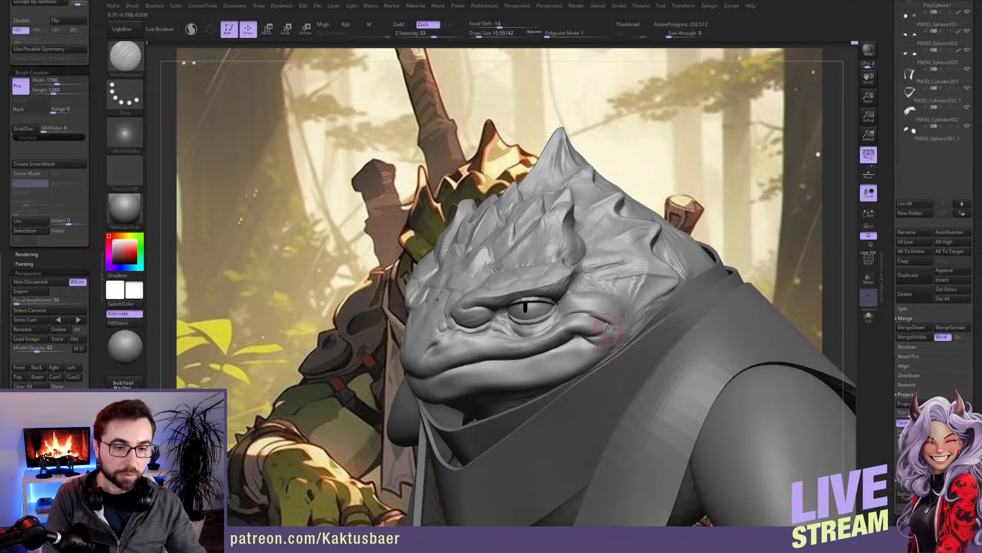
key("b")
key("c")
key("b")
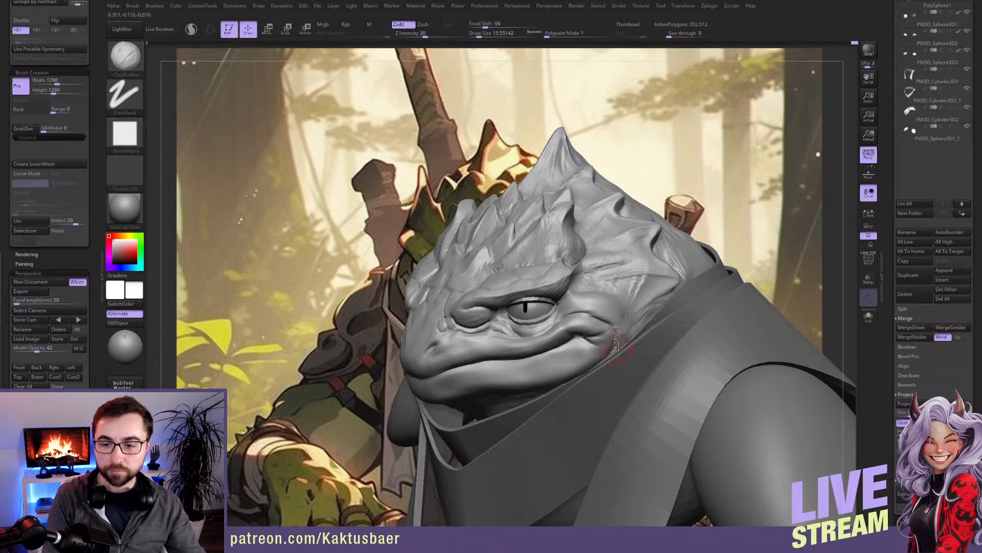
left_click_drag(614, 348, 616, 316)
mouse_move(635, 330)
right_mouse_down()
mouse_move(625, 345)
mouse_move(605, 320)
right_mouse_up()
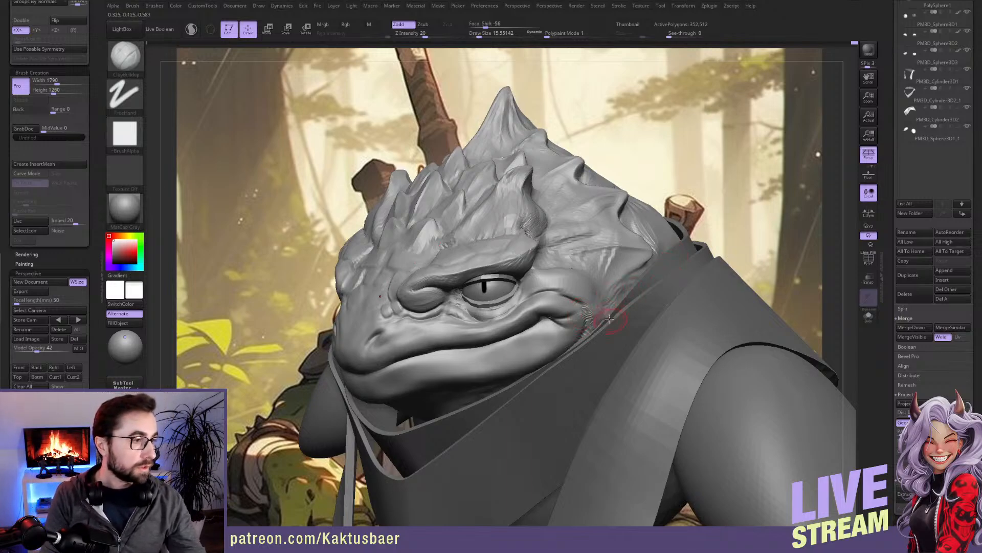
right_click_drag(557, 292, 570, 297)
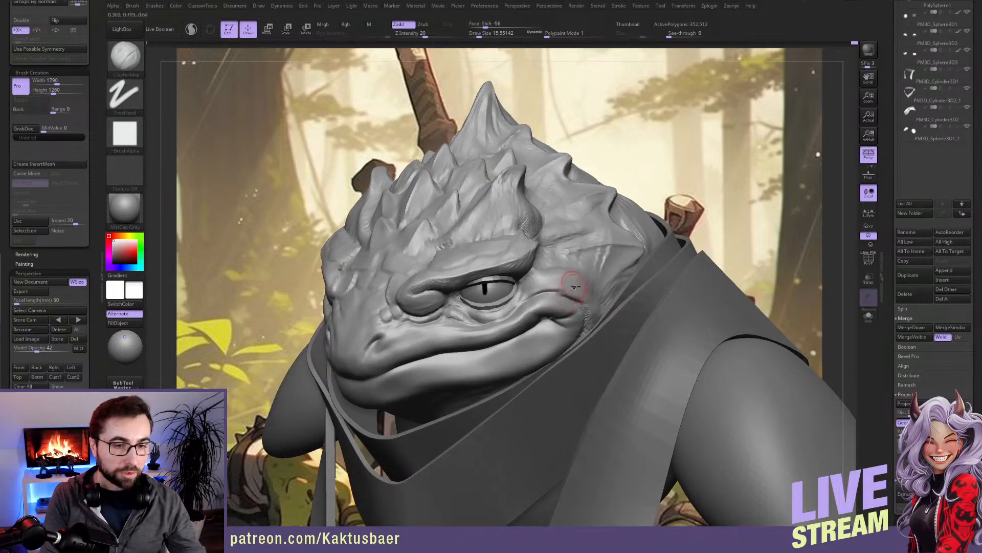
Step: Tighten the mouth corner crease with the Pinch brush and adjust its shape with Move at draw size about 16
key("b")
left_click(590, 275)
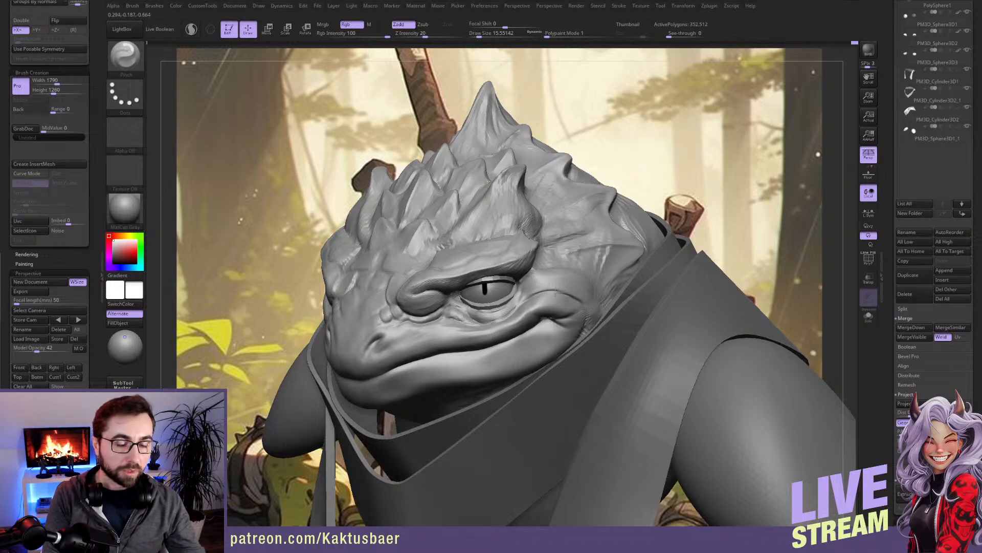
left_click_drag(547, 316, 555, 325)
key("b")
key("m")
key("v")
right_click_drag(539, 327, 544, 314)
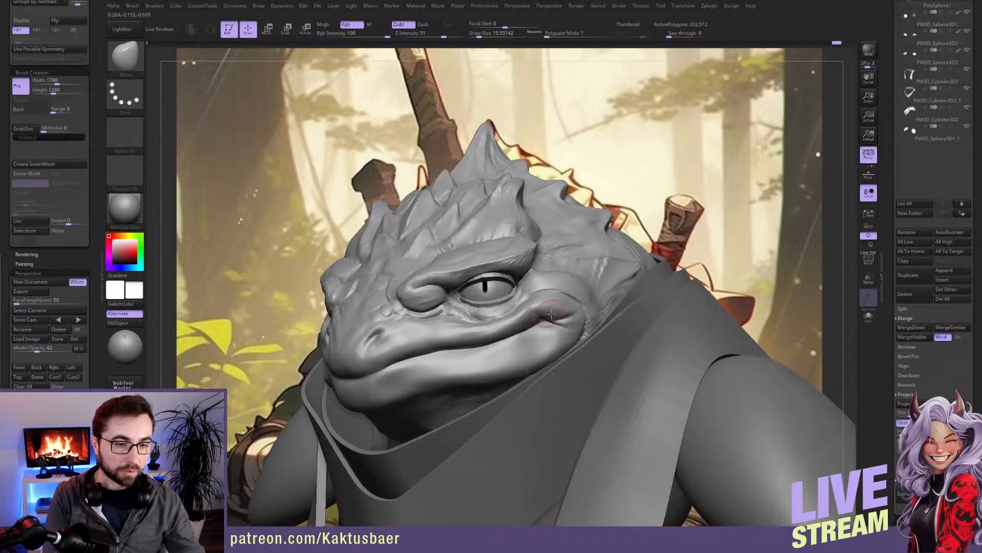
mouse_move(550, 314)
right_mouse_down()
mouse_move(548, 303)
mouse_move(526, 310)
right_mouse_up()
Step: Build up the upper lip between the nostril and the mouth corner with ClayBuildup at draw size about 16
key("b")
key("c")
key("b")
mouse_move(526, 311)
left_mouse_down()
mouse_move(512, 330)
mouse_move(450, 333)
mouse_move(464, 339)
left_mouse_up()
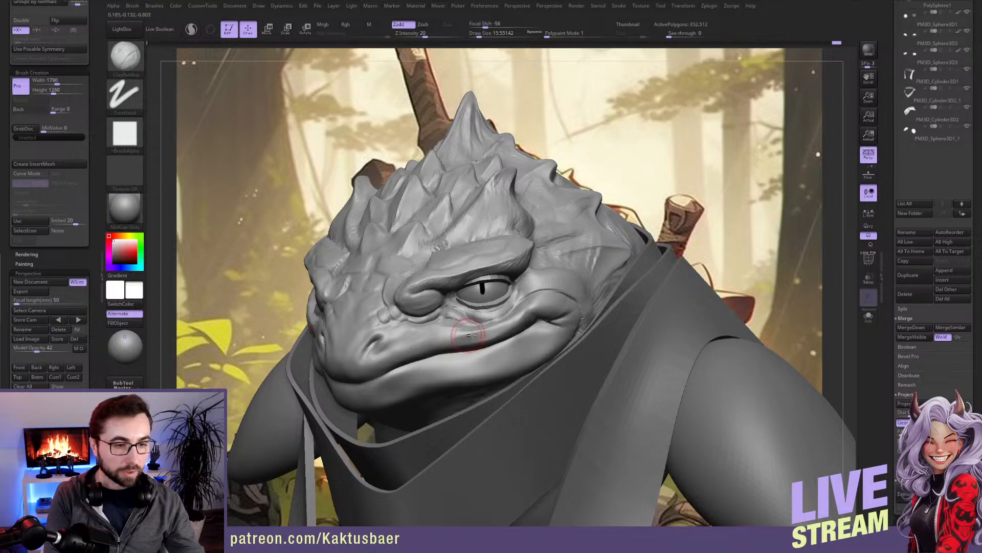
right_click_drag(464, 338, 470, 333)
left_click_drag(438, 346, 444, 338)
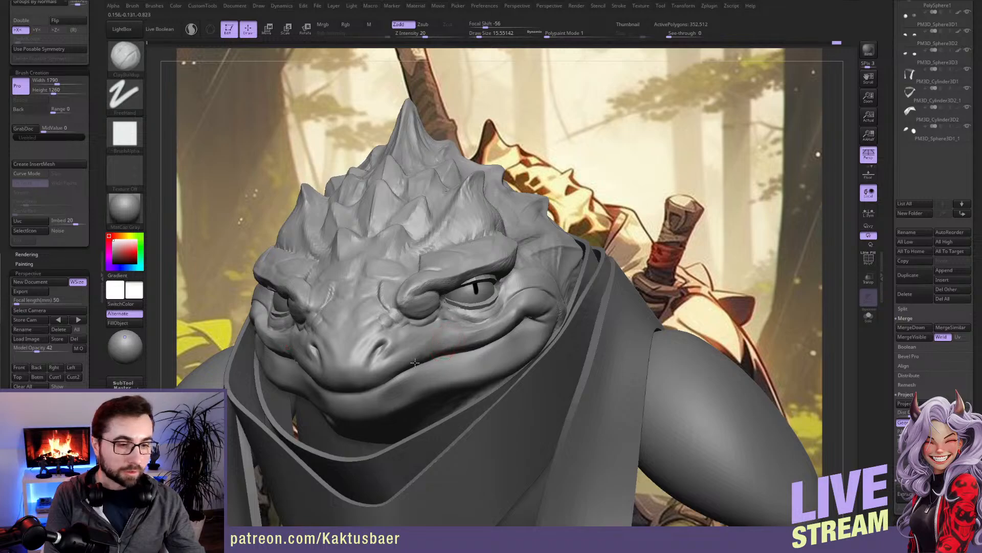
left_click_drag(430, 353, 456, 347)
right_click_drag(477, 327, 445, 330)
mouse_move(445, 331)
left_mouse_down()
mouse_move(495, 325)
mouse_move(473, 329)
mouse_move(527, 301)
mouse_move(523, 313)
mouse_move(544, 302)
mouse_move(538, 307)
left_mouse_up()
right_click_drag(537, 306, 548, 304)
left_click_drag(533, 307, 512, 325)
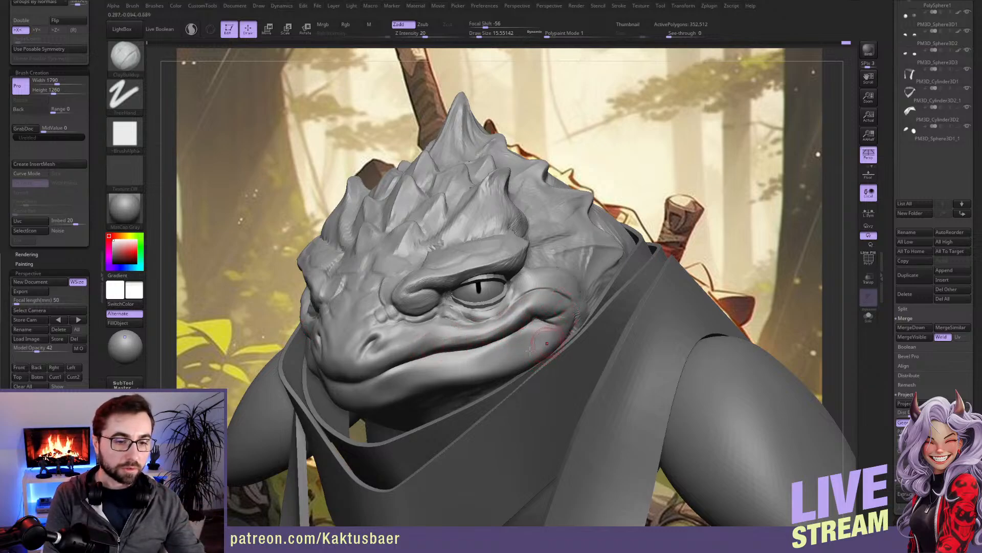
Step: Refine the upper lip's edge from the snout to the mouth corner with ClayBuildup at draw sizes about 17 and 12
right_click_drag(532, 310, 535, 320, "ctrl")
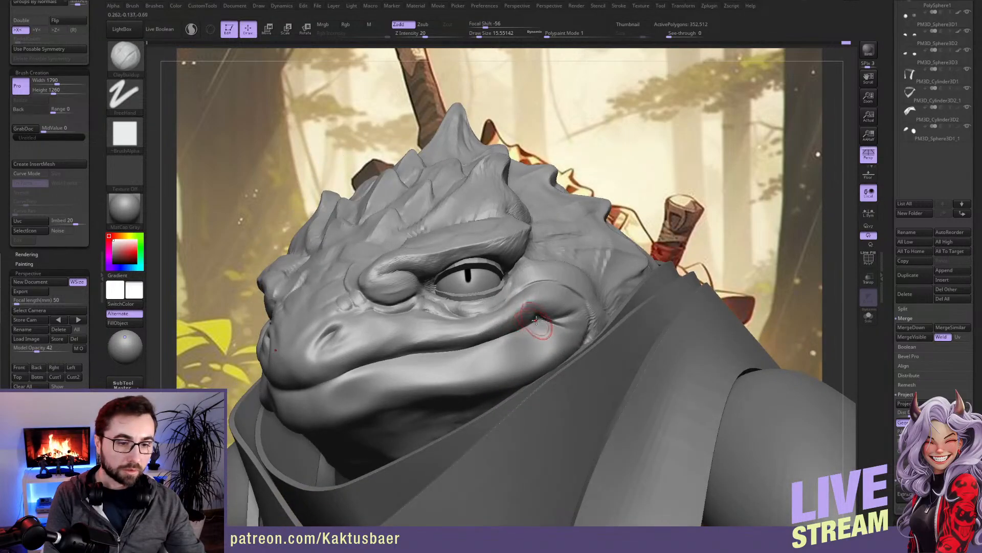
key("bracketleft")
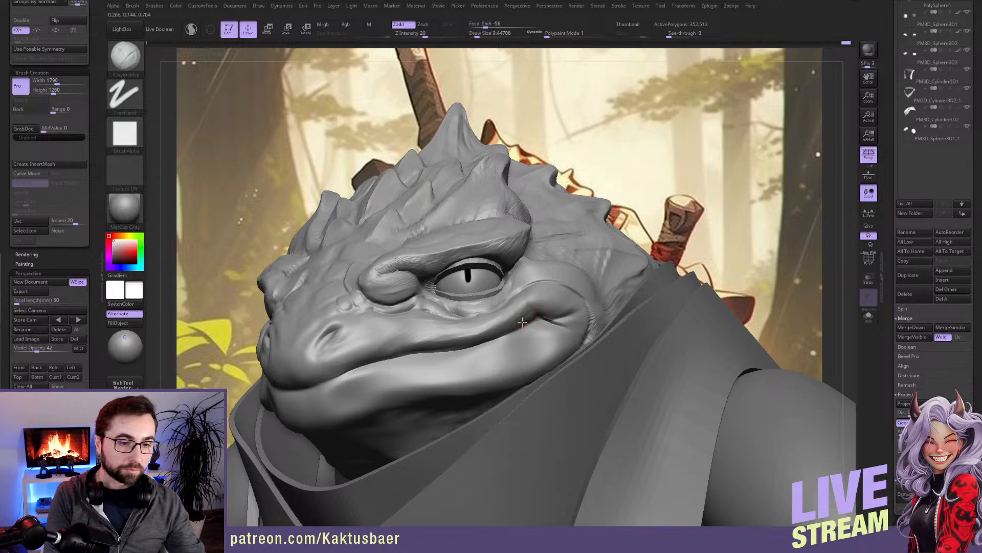
key("bracketright")
key("bracketright")
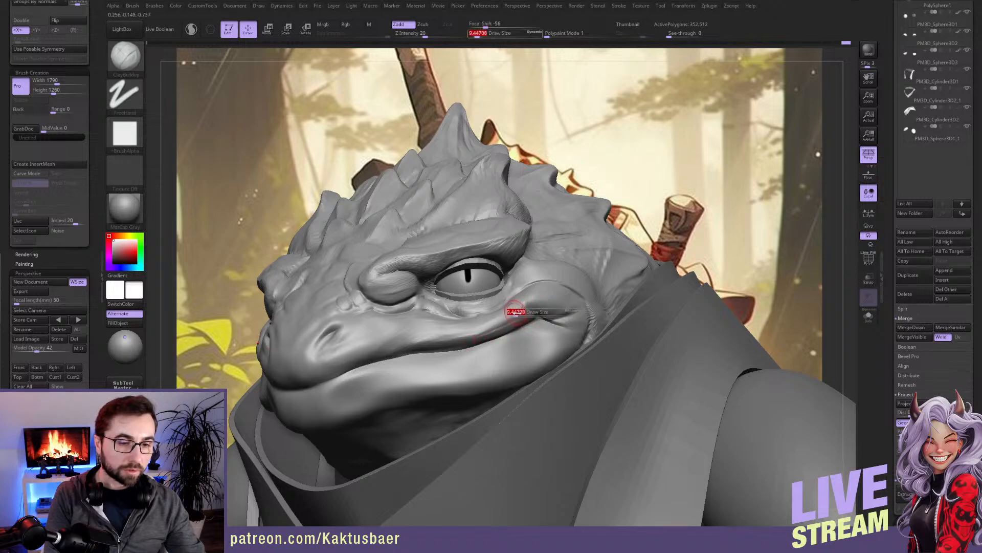
right_click_drag(517, 298, 520, 309)
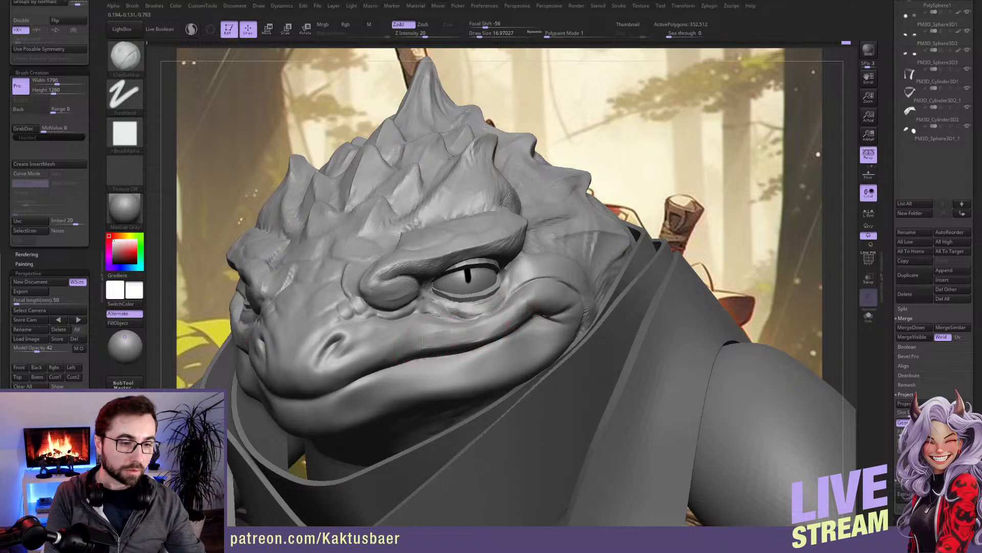
left_click_drag(365, 354, 392, 333)
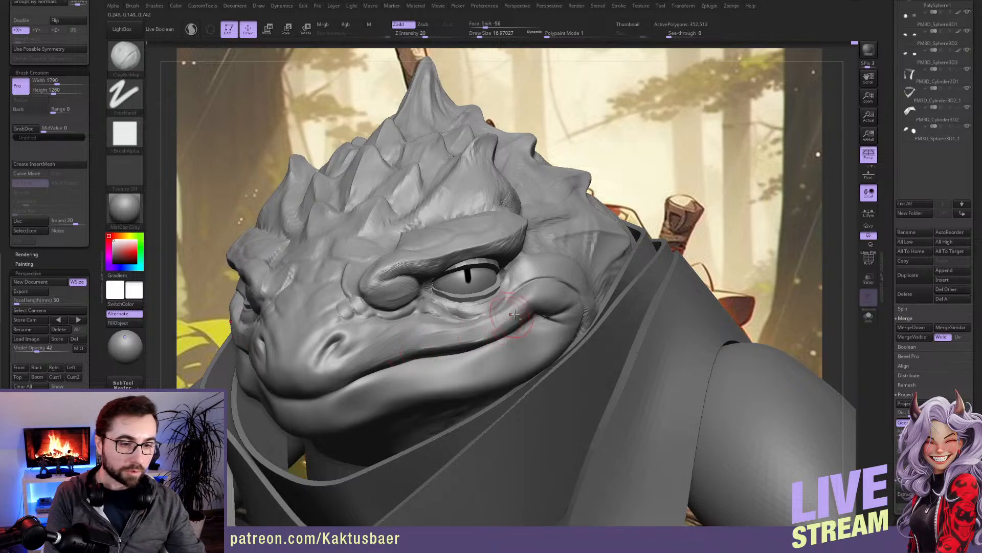
key("bracketleft")
left_click_drag(500, 337, 530, 316)
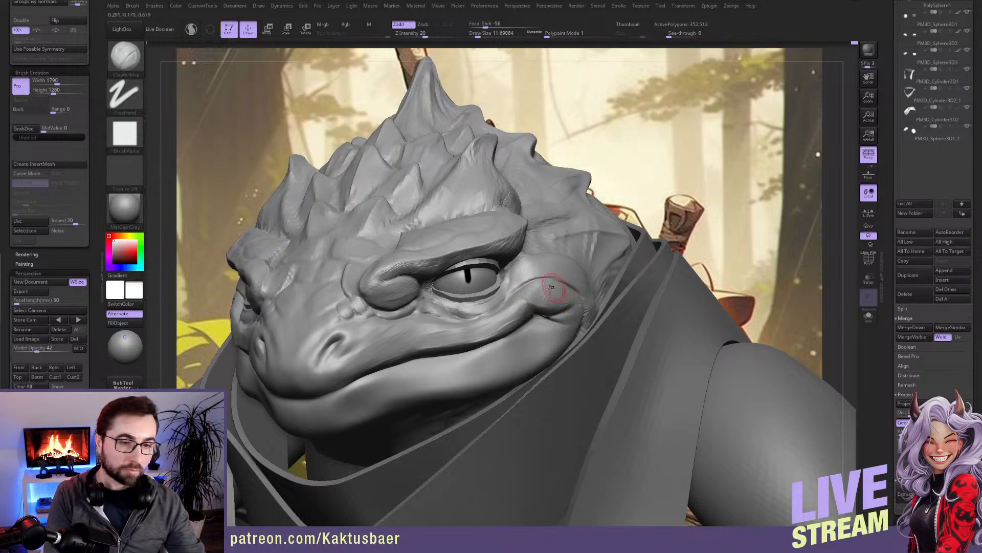
Step: Build up the cheek fold around the mouth corner with ClayBuildup at draw size about 13 and smooth the adjoining upper lip
right_click_drag(565, 287, 535, 283)
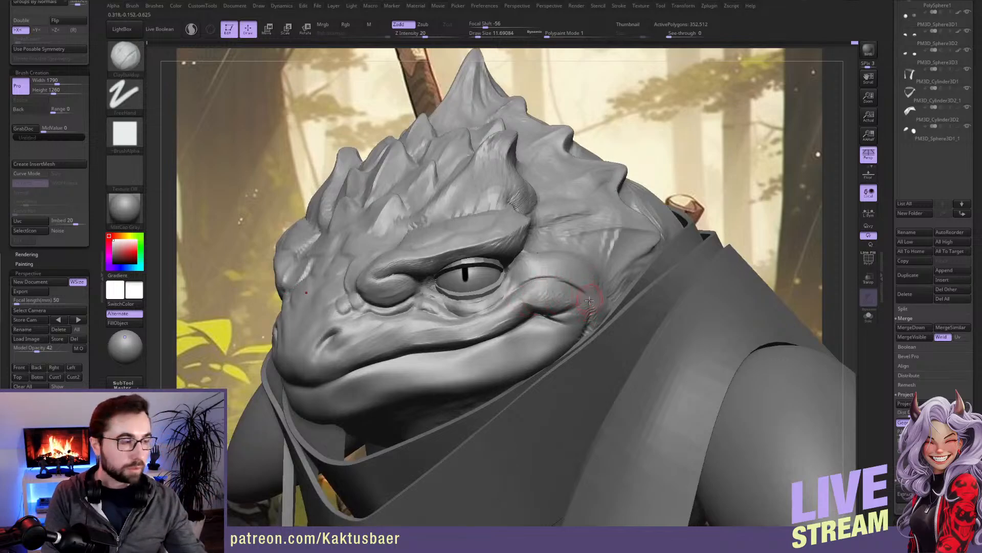
right_click_drag(582, 287, 601, 257)
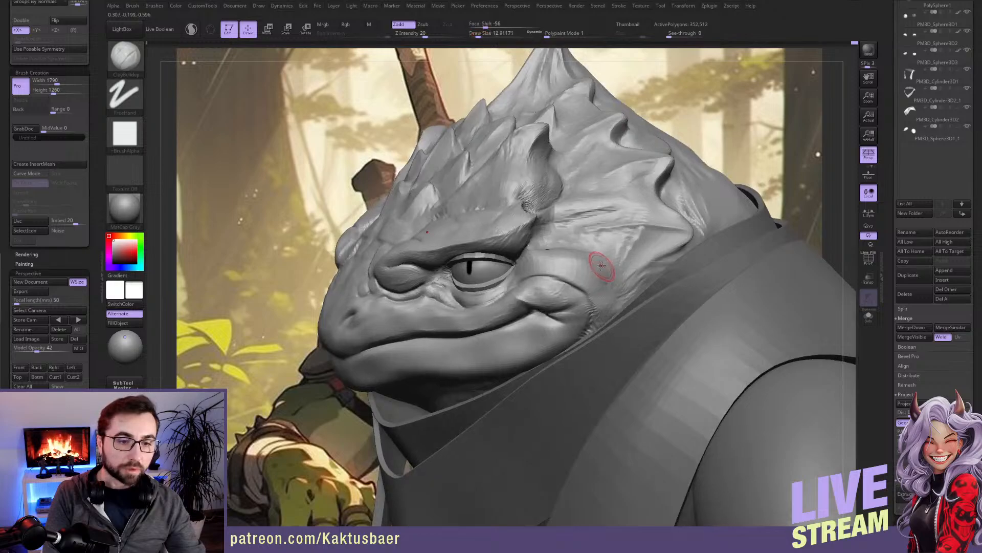
mouse_move(610, 286)
left_mouse_down()
mouse_move(603, 265)
mouse_move(610, 288)
left_mouse_up()
right_click_drag(600, 295, 603, 306)
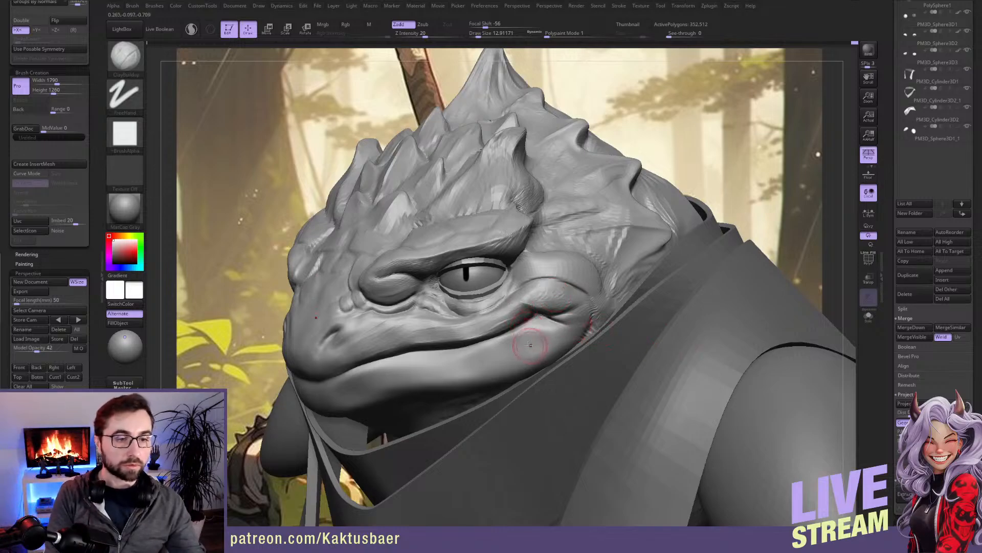
mouse_move(504, 312)
right_mouse_down("alt")
mouse_move(589, 311)
mouse_move(585, 317)
mouse_move(569, 307)
mouse_move(580, 305)
mouse_move(635, 314)
right_mouse_up("alt")
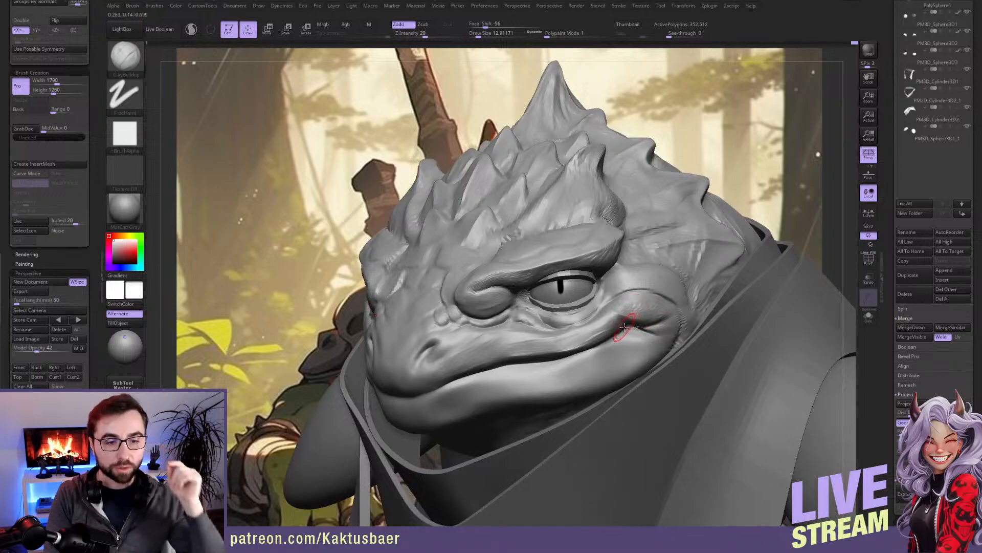
right_click_drag(639, 312, 644, 315)
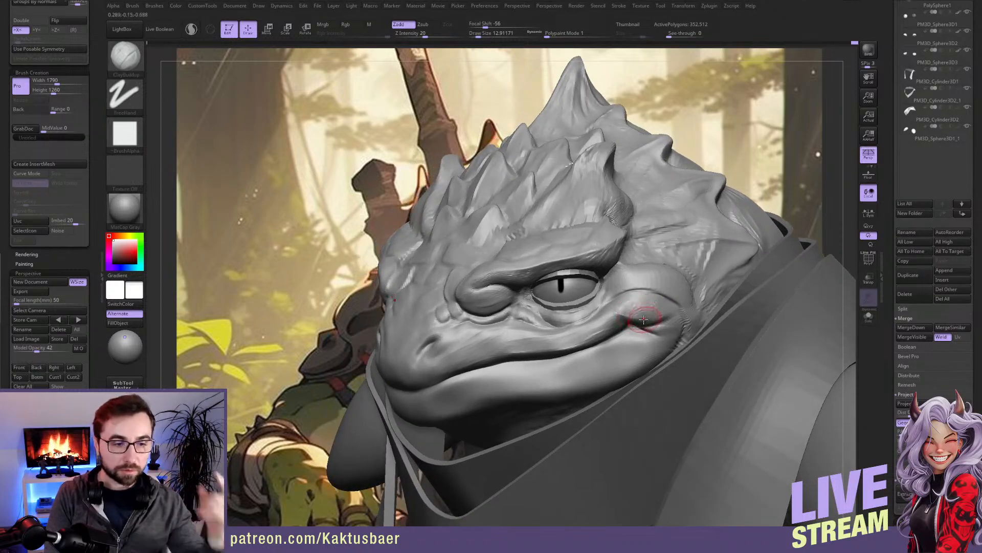
right_click_drag(643, 314, 630, 304)
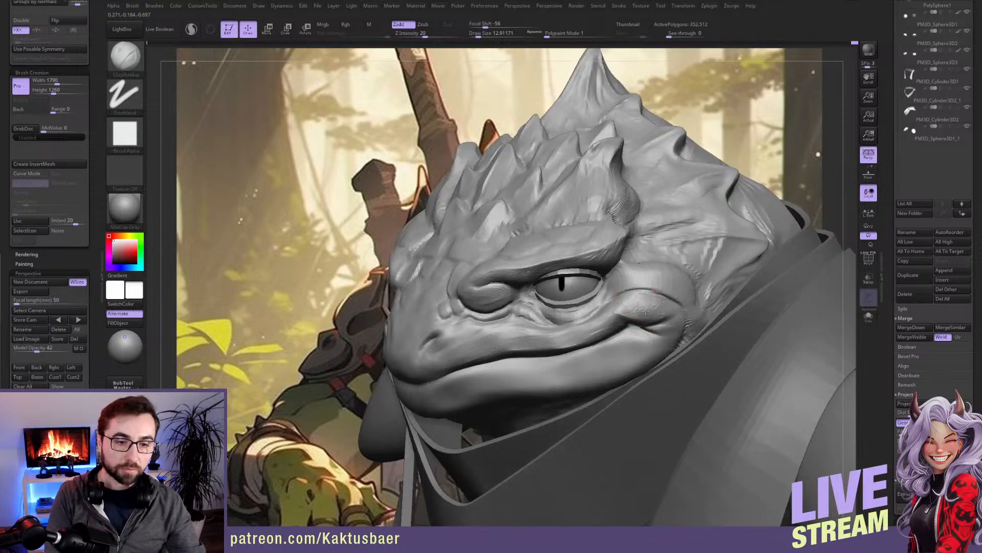
mouse_move(637, 307)
right_mouse_down()
mouse_move(625, 292)
mouse_move(622, 305)
right_mouse_up()
left_click_drag(613, 303, 581, 326, "shift")
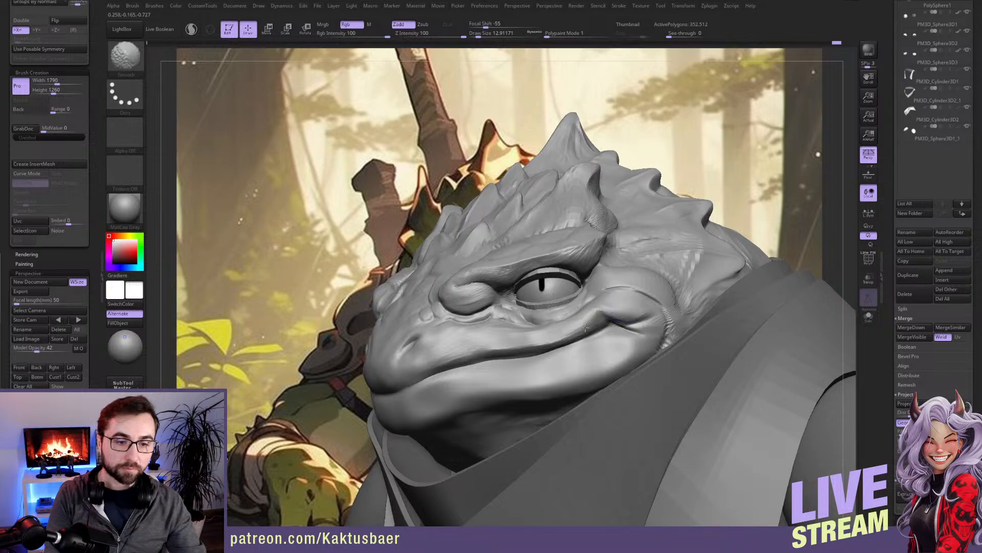
Step: Build up the lower lip from the chin to the mouth corner with ClayBuildup strokes at draw size about 13
right_click_drag(552, 342, 572, 356)
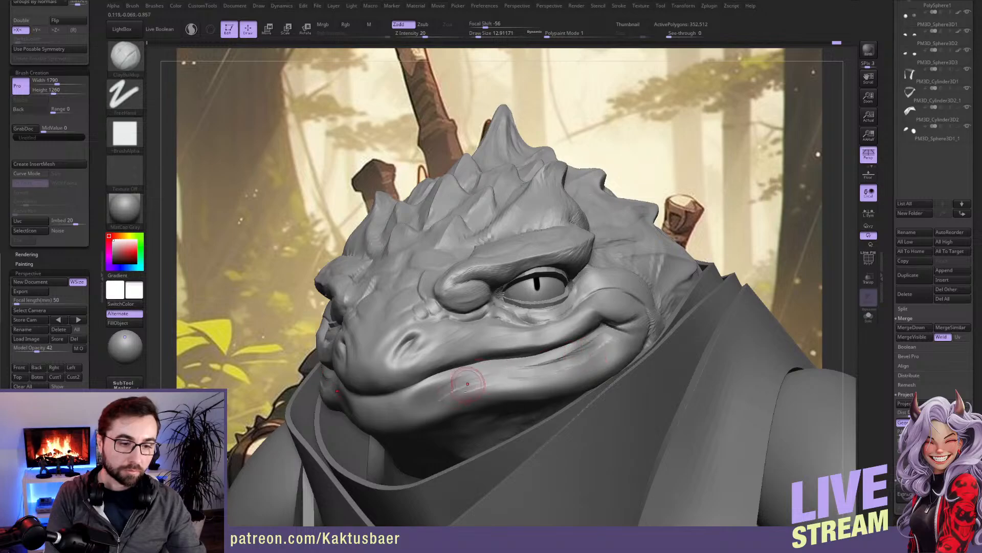
mouse_move(494, 367)
left_mouse_down()
mouse_move(522, 364)
mouse_move(453, 395)
left_mouse_up()
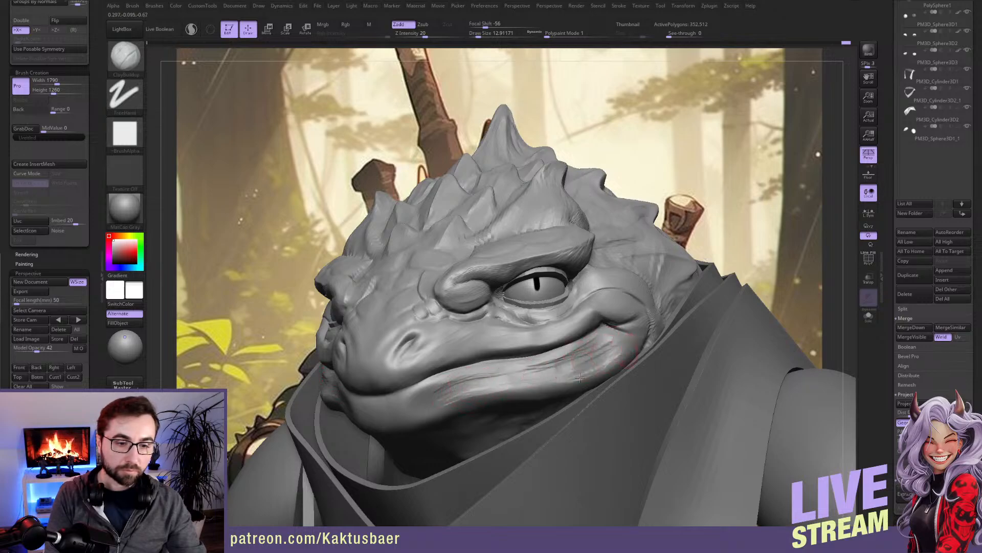
right_click_drag(613, 342, 650, 317, "alt")
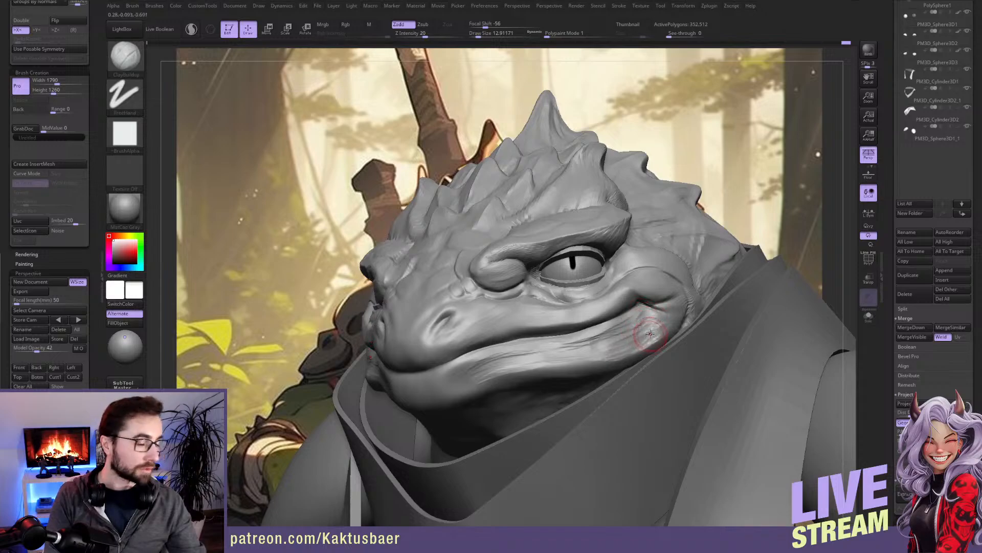
mouse_move(652, 333)
right_mouse_down()
mouse_move(671, 344)
mouse_move(652, 324)
right_mouse_up()
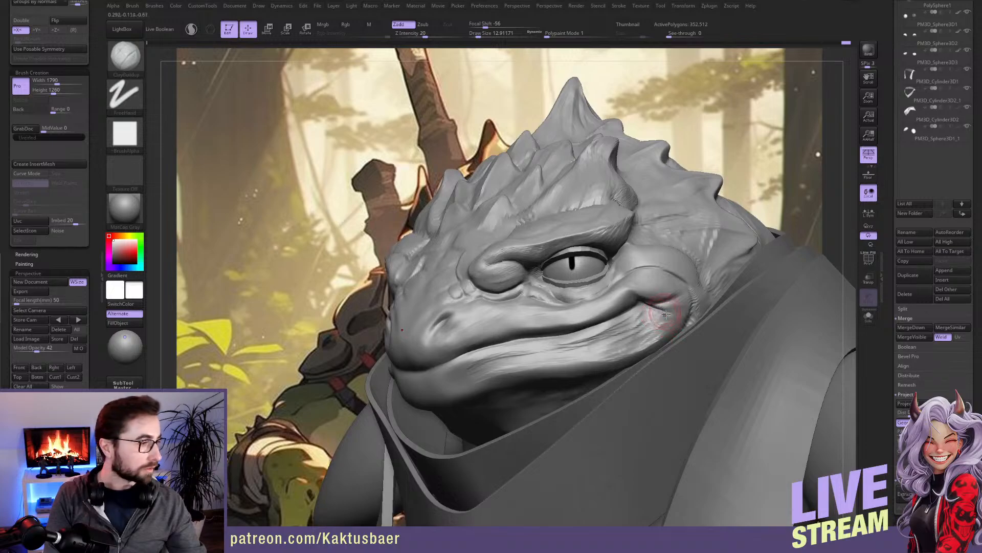
right_click_drag(667, 294, 656, 287)
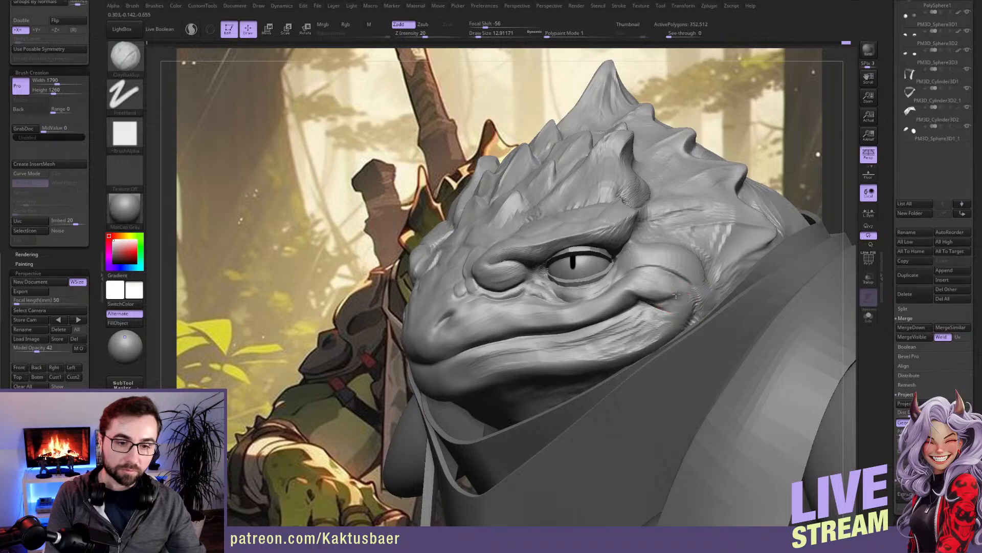
right_click_drag(659, 297, 638, 295)
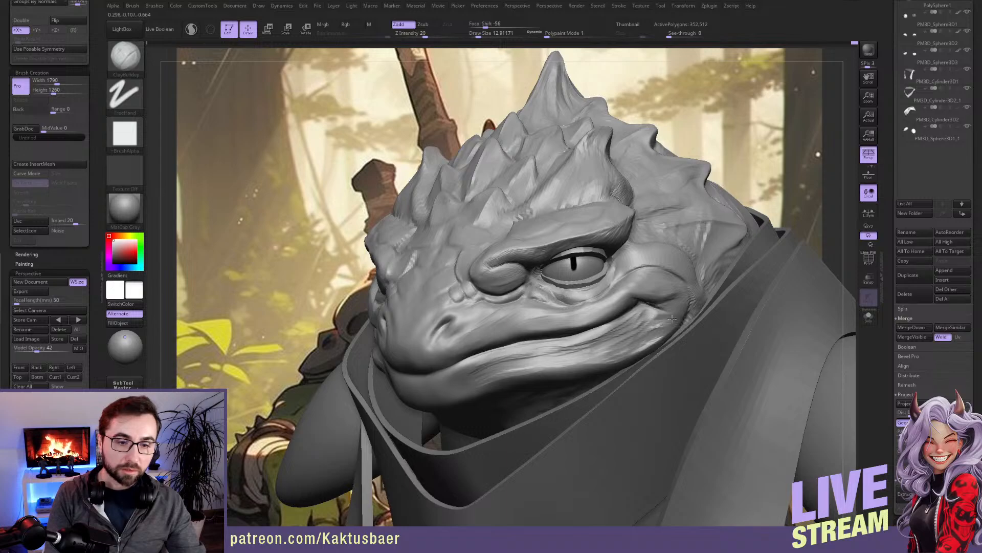
Step: Smooth the clay strokes along the lower lip and below the mouth corner at draw size about 13
key("shift")
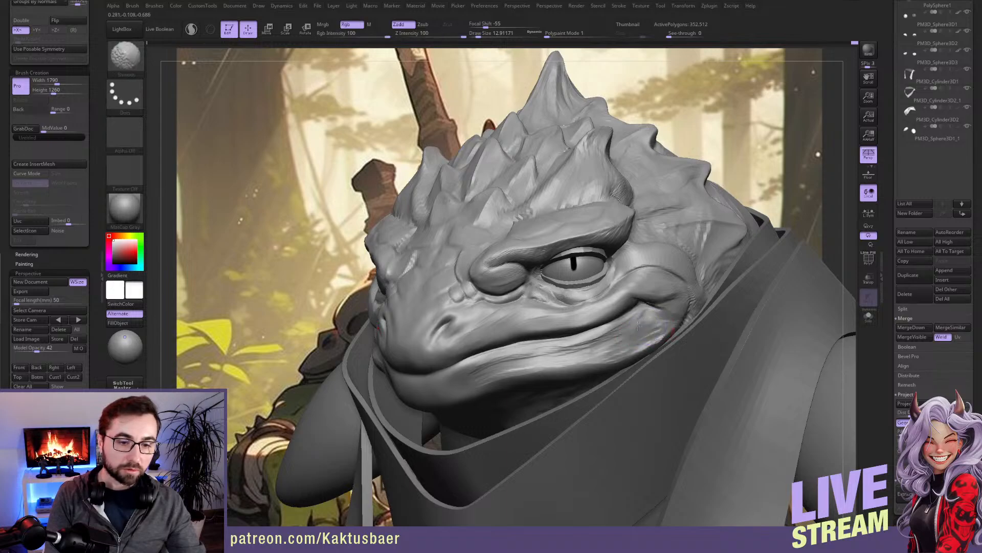
left_click_drag(629, 335, 510, 359, "shift")
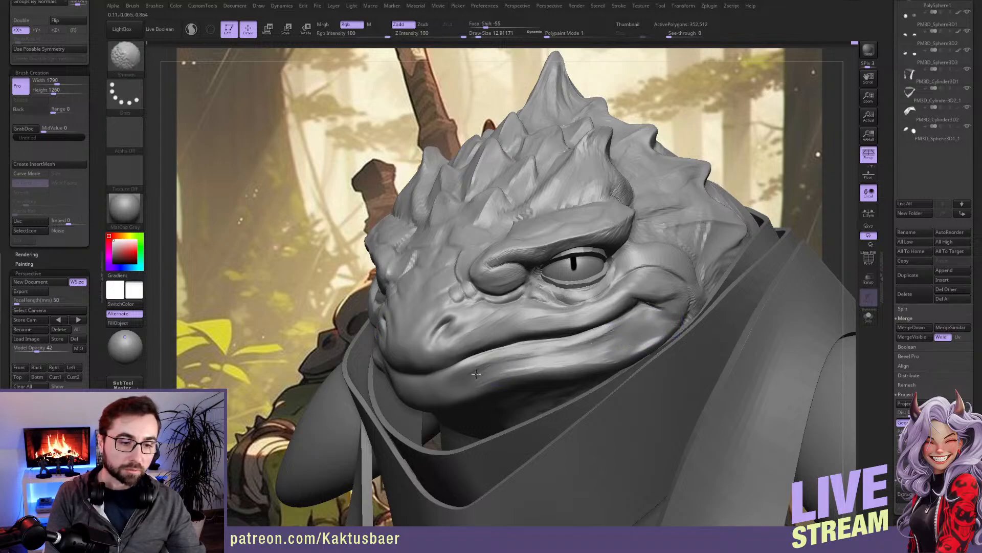
left_click_drag(605, 346, 596, 343, "shift")
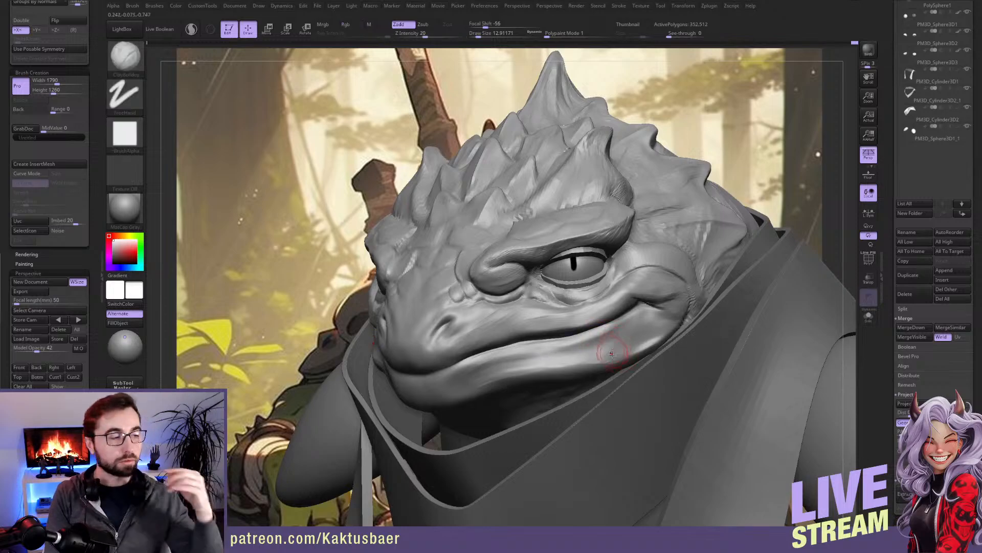
Step: Add ClayBuildup strokes along the lower lip's underside and blend them into the chin with Smooth at draw size about 13
right_click_drag(607, 339, 646, 319)
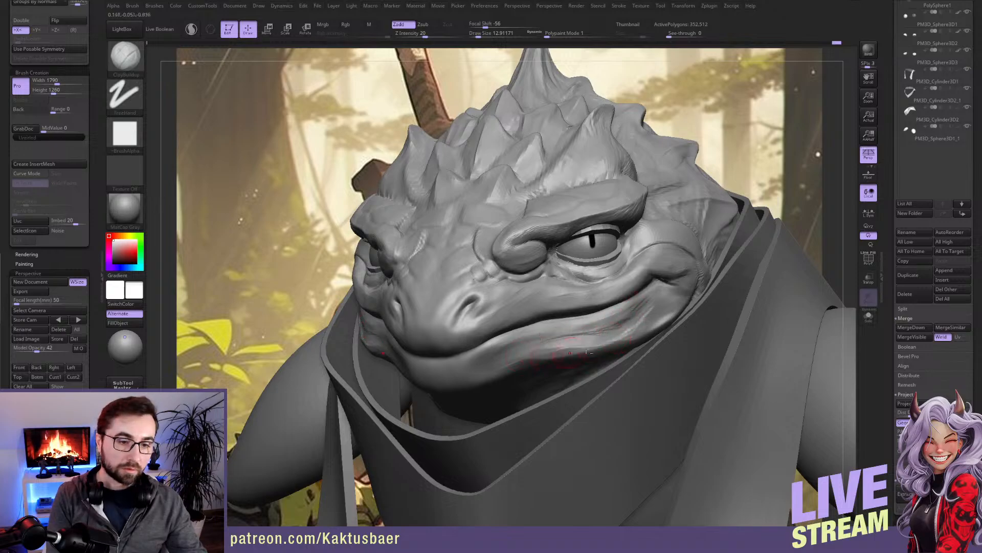
right_click_drag(550, 355, 573, 327, "alt")
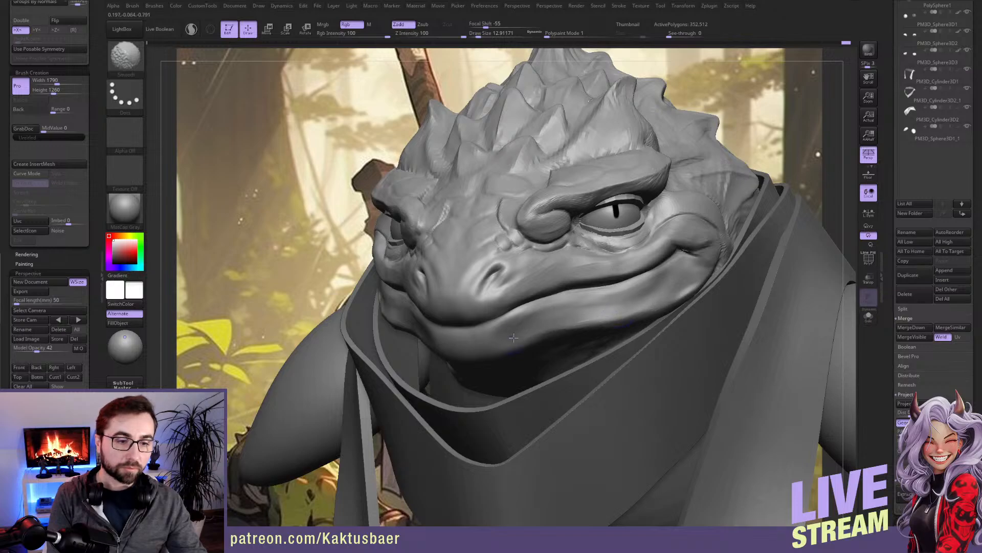
left_click_drag(510, 338, 585, 315, "shift")
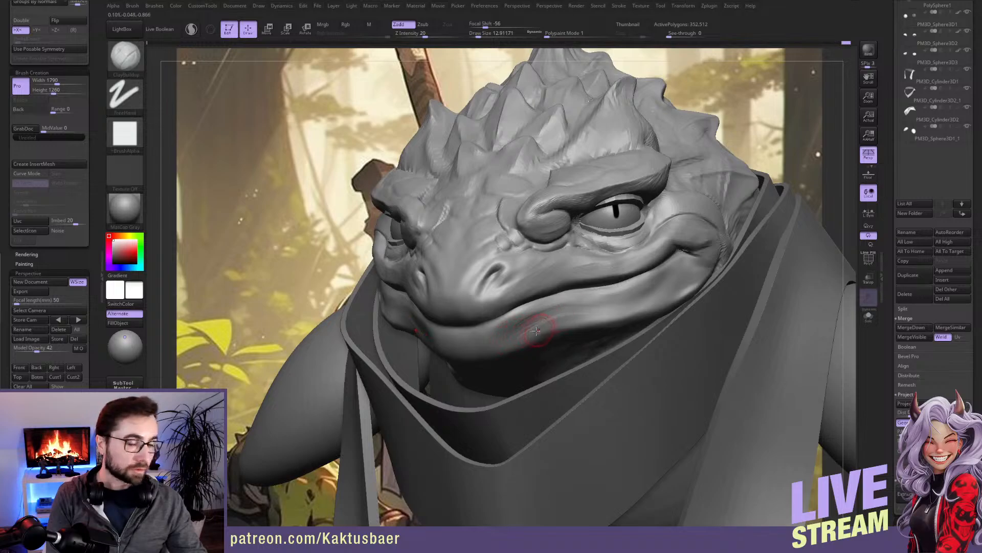
key("shift")
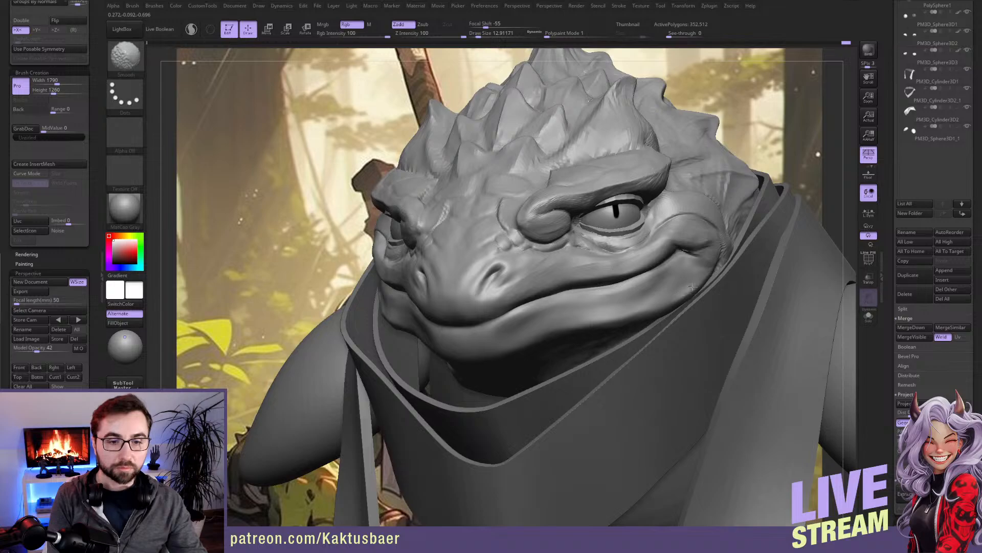
left_click_drag(646, 306, 635, 307, "shift")
Step: Isolate the head and smooth the underside of the lower jaw at draw size about 29
right_click_drag(651, 293, 616, 288)
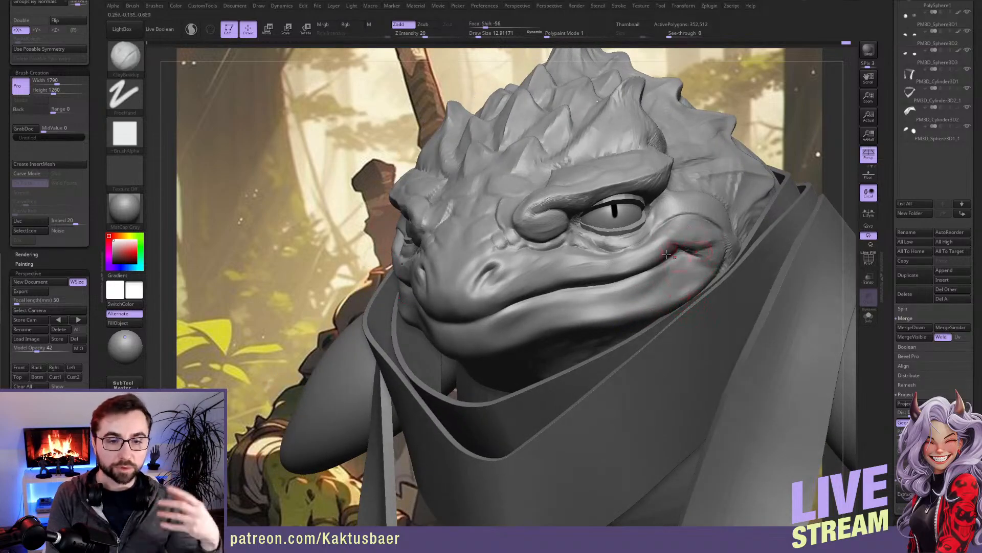
mouse_move(584, 318)
right_mouse_down()
mouse_move(542, 346)
mouse_move(603, 363)
mouse_move(587, 318)
right_mouse_up()
key("shift+s")
key("s")
mouse_move(588, 318)
left_mouse_down()
mouse_move(646, 300)
mouse_move(588, 303)
mouse_move(627, 313)
mouse_move(617, 307)
left_mouse_up()
key("s")
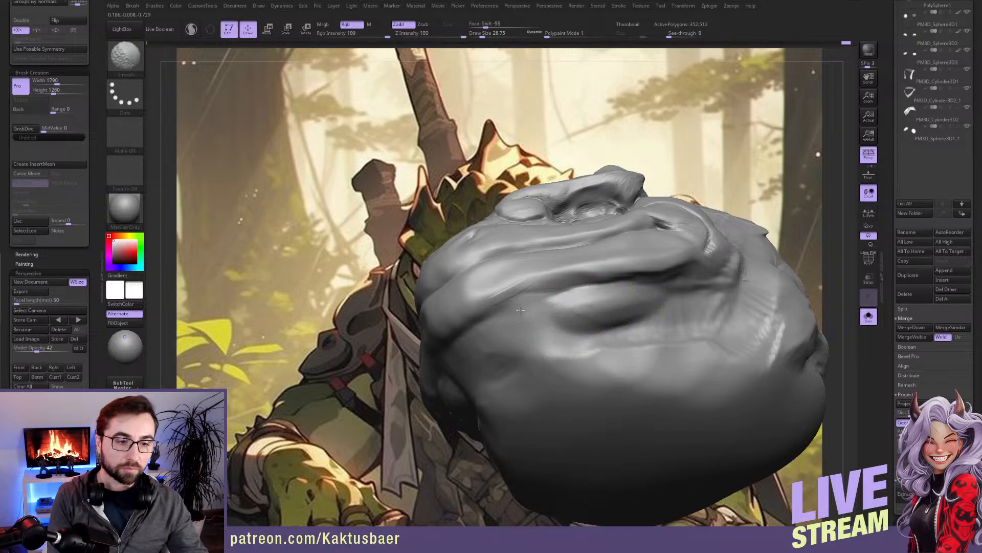
left_click_drag(575, 335, 606, 343, "shift")
Step: Shape the throat beneath the lower jaw with ClayBuildup at draw size about 37
mouse_move(608, 312)
right_mouse_down()
mouse_move(621, 353)
mouse_move(630, 335)
mouse_move(607, 327)
mouse_move(607, 301)
mouse_move(609, 311)
right_mouse_up()
key("s")
left_click_drag(608, 312, 613, 312)
left_click_drag(558, 298, 593, 297)
right_click_drag(593, 297, 639, 275)
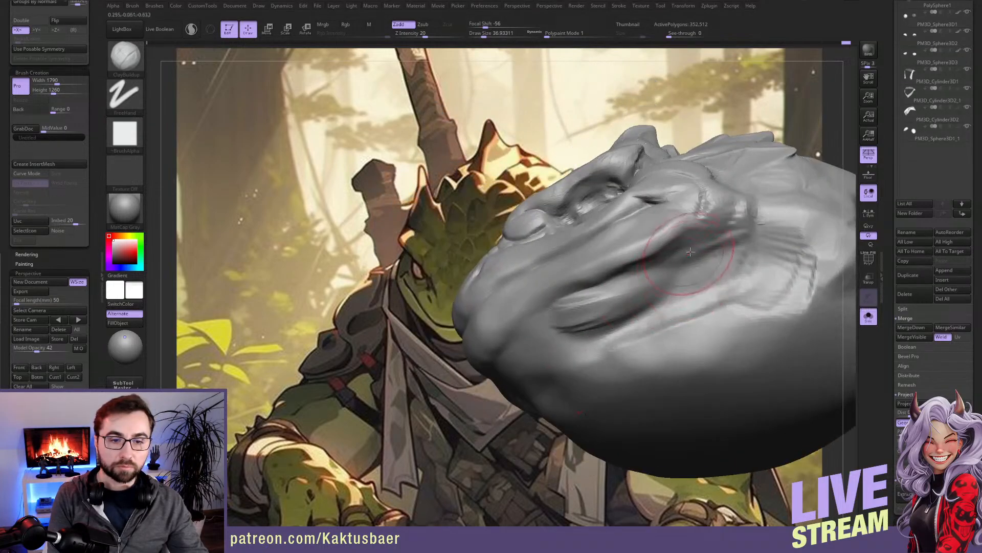
Step: Smooth the fold beneath the lower lip near the mouth corner with Smooth at draw size about 17
key("s")
mouse_move(639, 274)
left_mouse_down()
mouse_move(688, 234)
mouse_move(608, 272)
left_mouse_up()
key("shift")
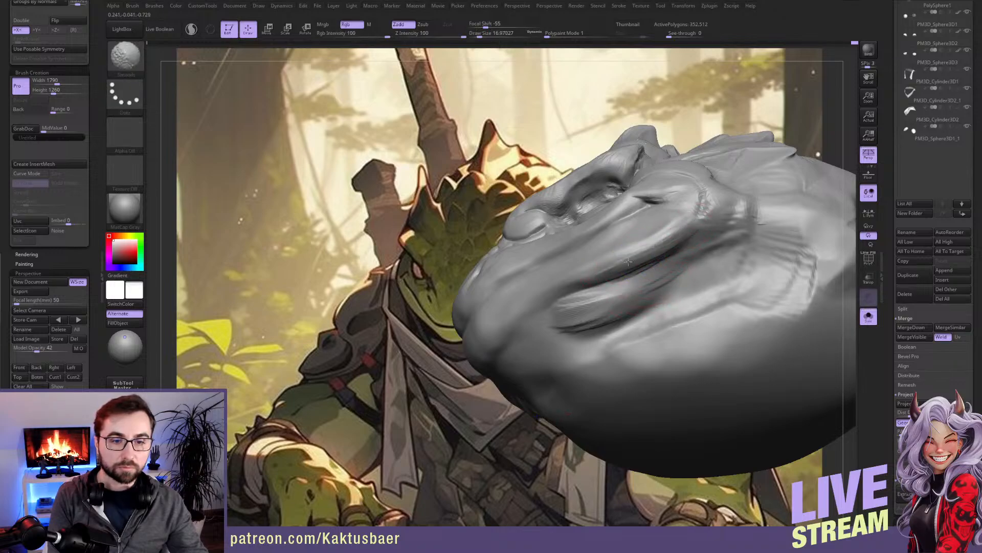
key("s")
left_click_drag(634, 293, 636, 293)
left_click_drag(627, 296, 600, 304, "shift")
Step: Build up the fold under the lower lip with ClayBuildup at draw size about 23 and smooth the strokes
right_click_drag(658, 281, 647, 262)
key("alt+s")
key("alt+s")
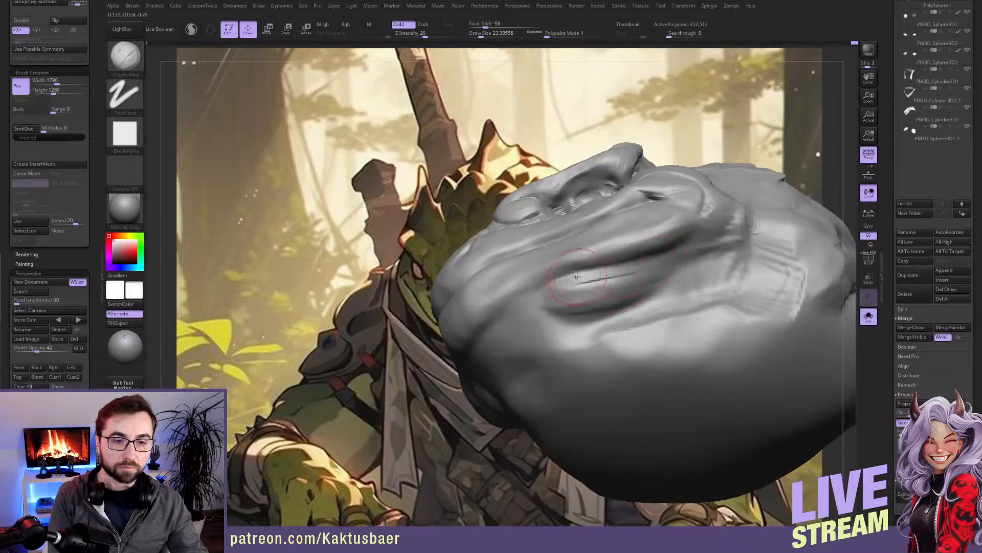
mouse_move(645, 256)
left_mouse_down()
mouse_move(589, 272)
mouse_move(537, 309)
mouse_move(592, 303)
left_mouse_up()
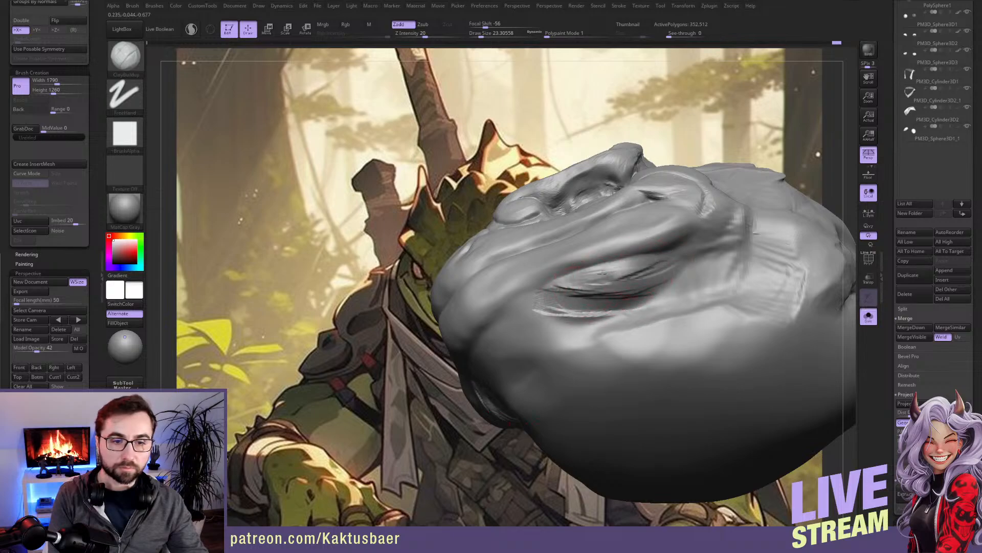
left_click_drag(601, 284, 560, 304, "shift")
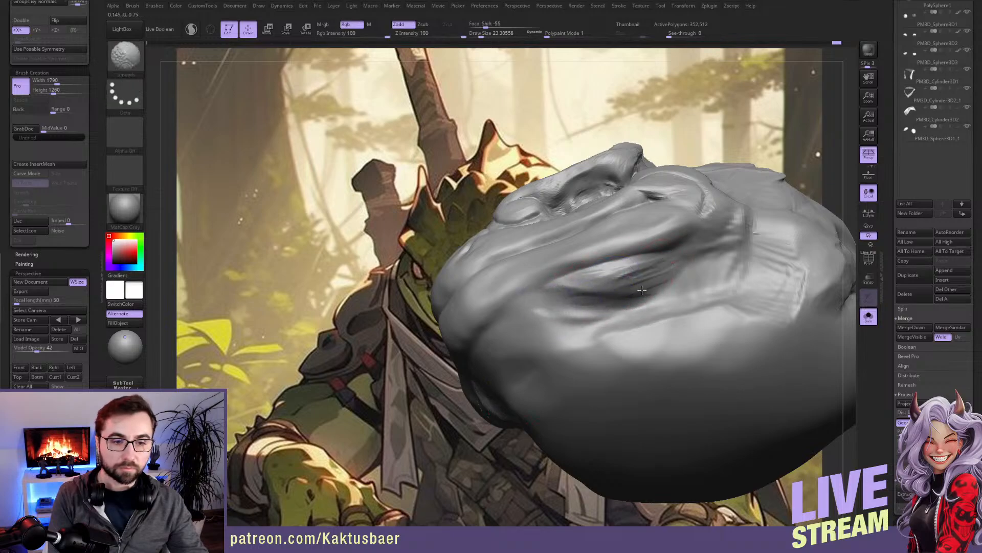
right_click_drag(643, 296, 619, 348)
key("alt+s")
mouse_move(630, 297)
right_mouse_down()
mouse_move(633, 305)
mouse_move(628, 282)
mouse_move(627, 304)
mouse_move(629, 296)
right_mouse_up()
mouse_move(552, 310)
right_mouse_down()
mouse_move(520, 301)
mouse_move(567, 302)
right_mouse_up()
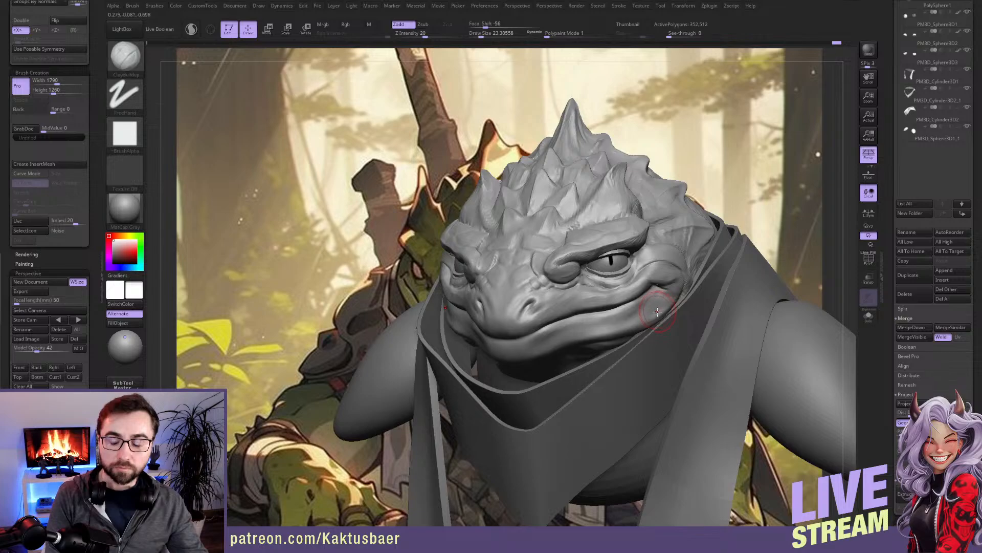
right_click_drag(646, 299, 626, 291)
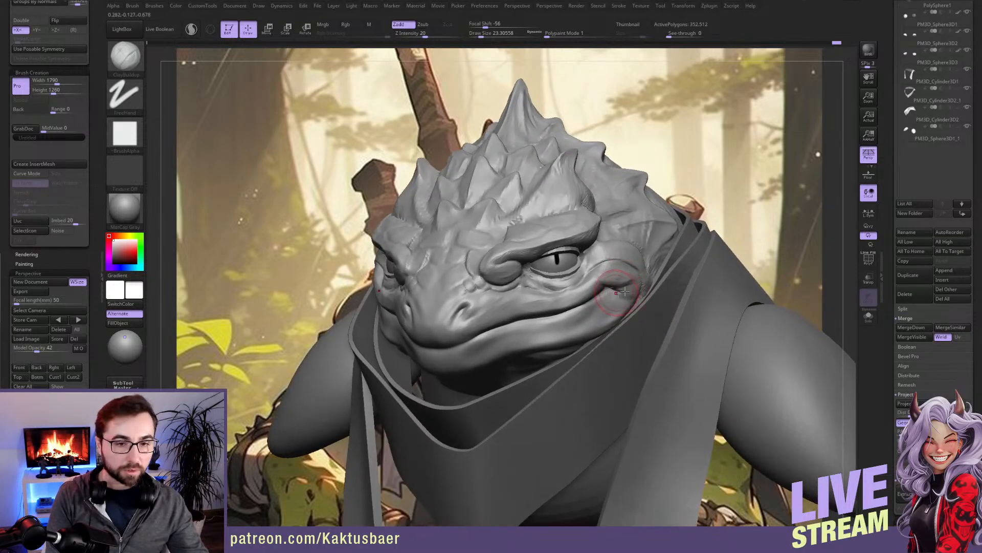
Step: Display the head's polygroup wireframe, lower it to subdivision level 1 and isolate it to examine the mesh
left_click(869, 258)
key("alt+s")
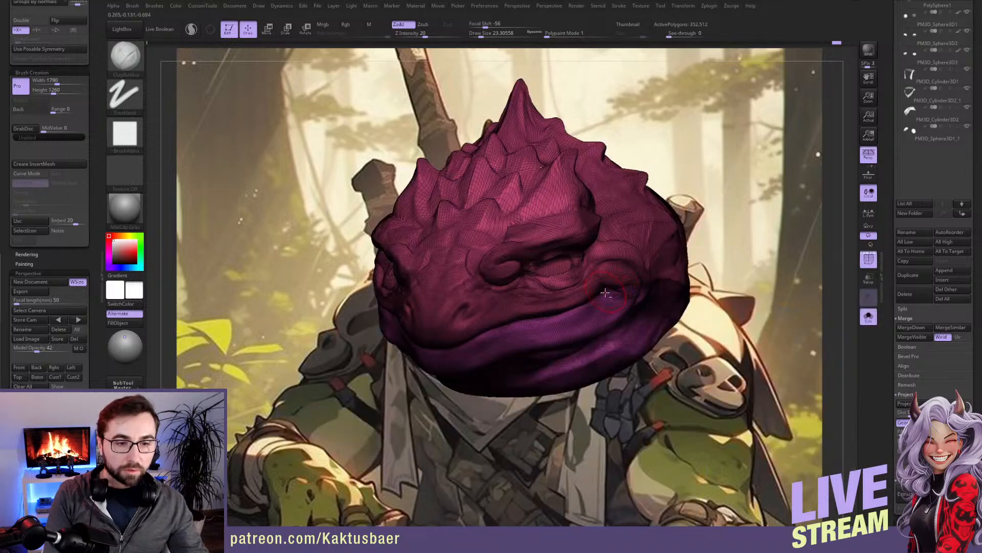
key("alt+s")
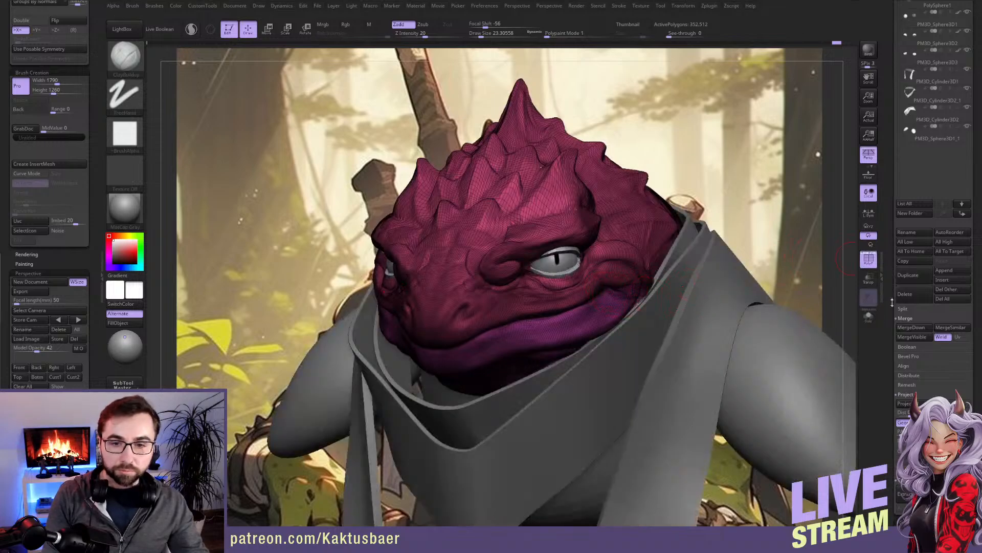
scroll(892, 301, "down", 10)
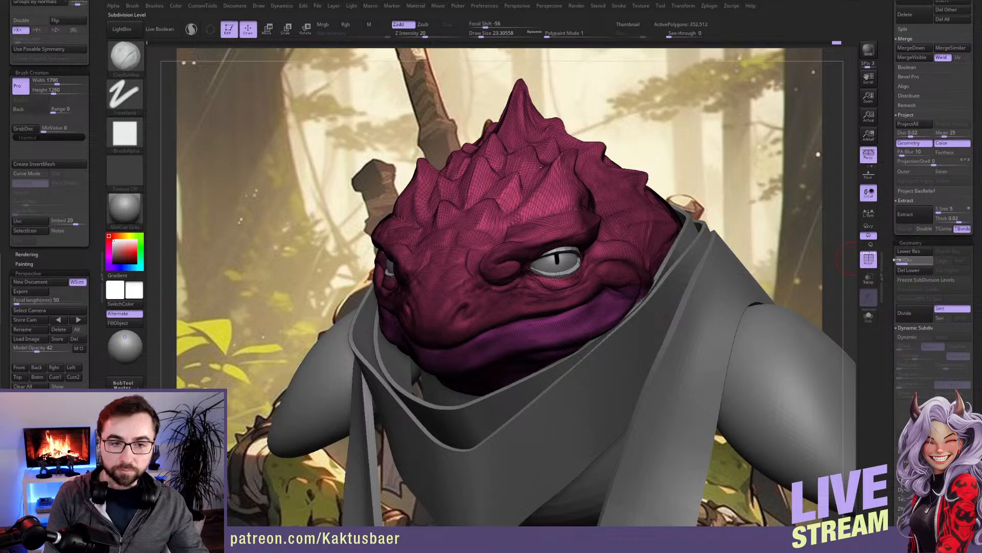
left_click_drag(898, 260, 629, 312)
right_click_drag(602, 255, 616, 272)
key("alt+s")
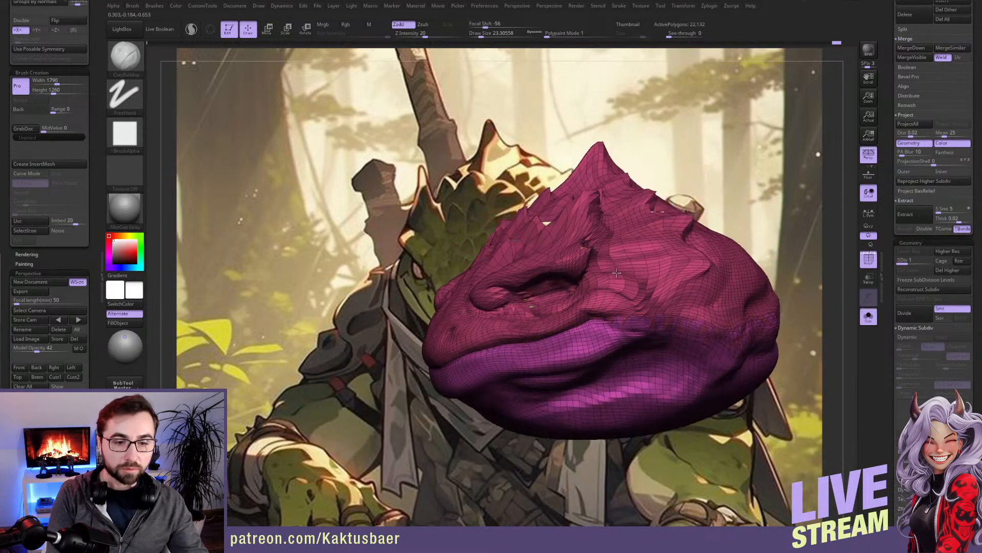
Step: Isolate the lower jaw polygroup to examine it and bring the rest of the head back
left_click(640, 307, "ctrl+shift")
left_click(715, 390, "ctrl+shift")
left_click(718, 379, "ctrl+shift")
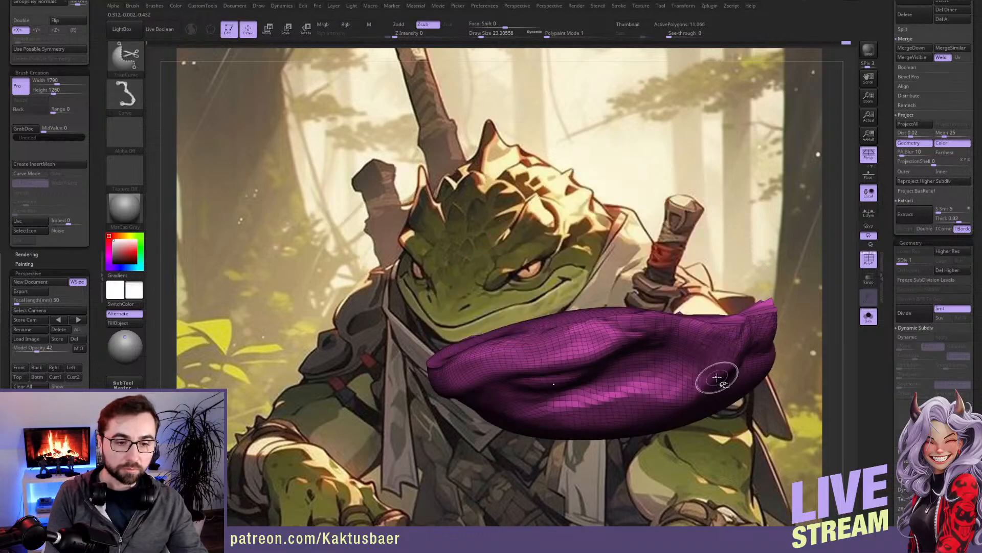
left_click(722, 287, "ctrl+shift")
mouse_move(701, 307)
right_mouse_down()
mouse_move(652, 322)
mouse_move(673, 329)
mouse_move(660, 318)
right_mouse_up()
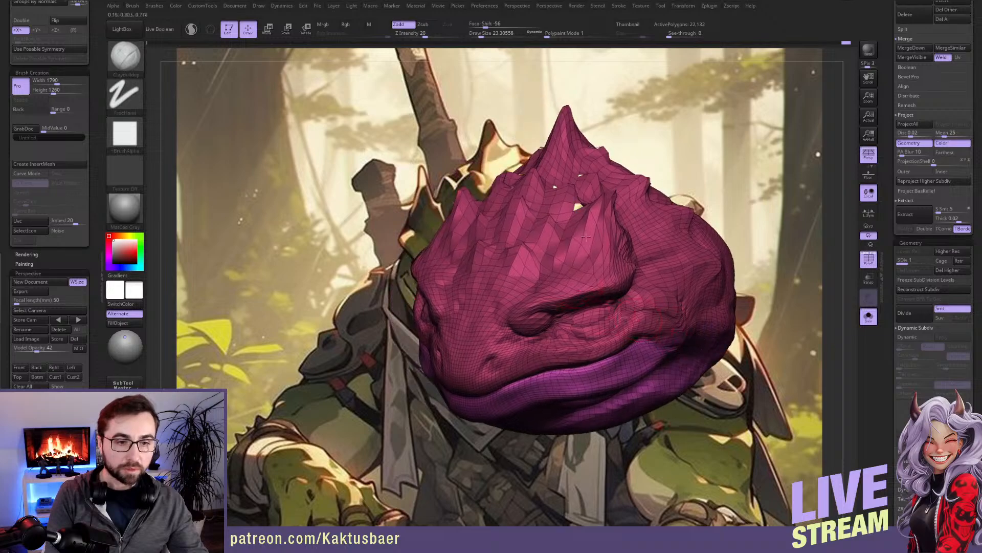
Step: Hide the polygroup wireframe and return the head to subdivision level 3
right_click_drag(619, 292, 768, 269)
left_click(869, 260)
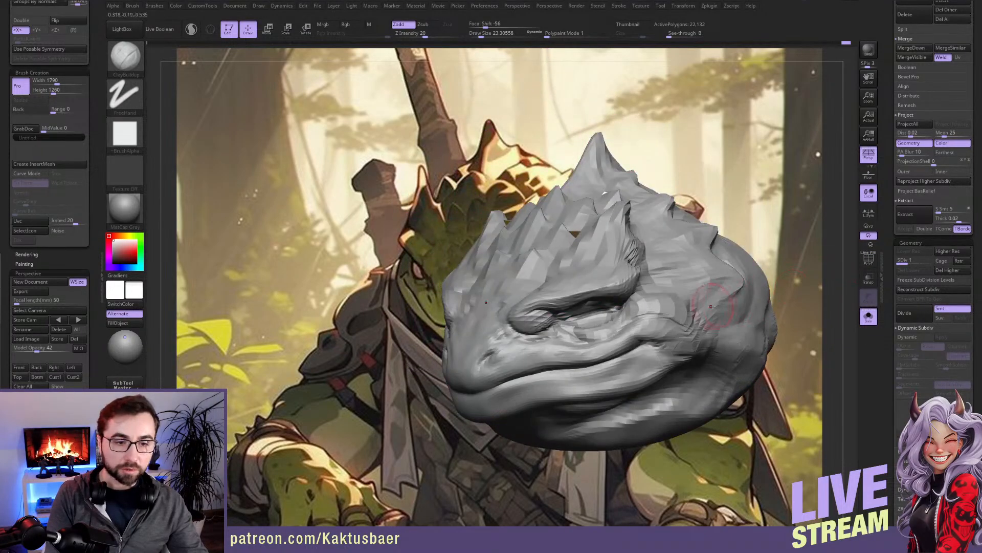
key("d")
key("d")
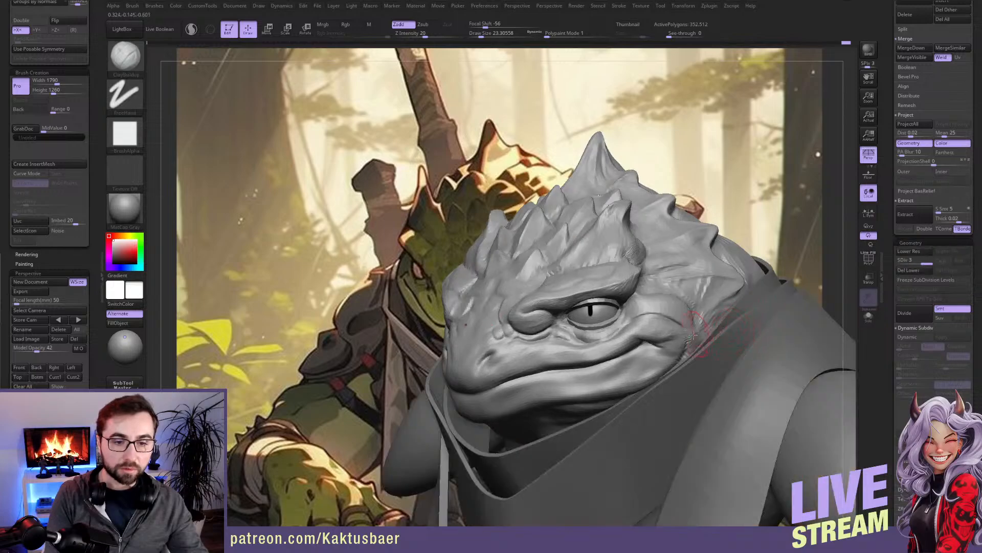
Step: Refine the lower rim of the nostril with ClayBuildup at draw size about 6.6
right_click_drag(656, 328, 557, 291)
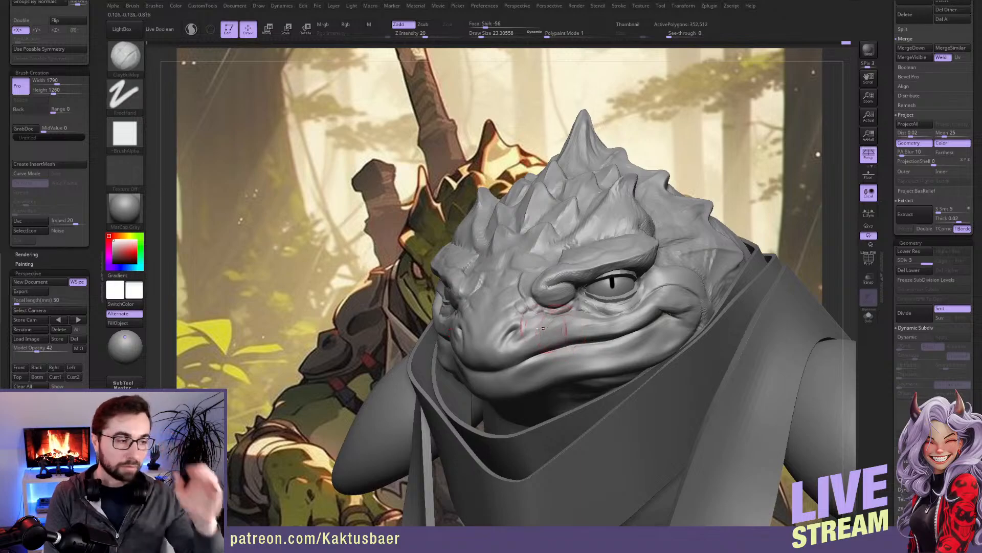
key("s")
left_click_drag(526, 339, 522, 339)
right_click_drag(523, 327, 518, 341, "ctrl")
key("s")
left_click_drag(517, 341, 506, 341)
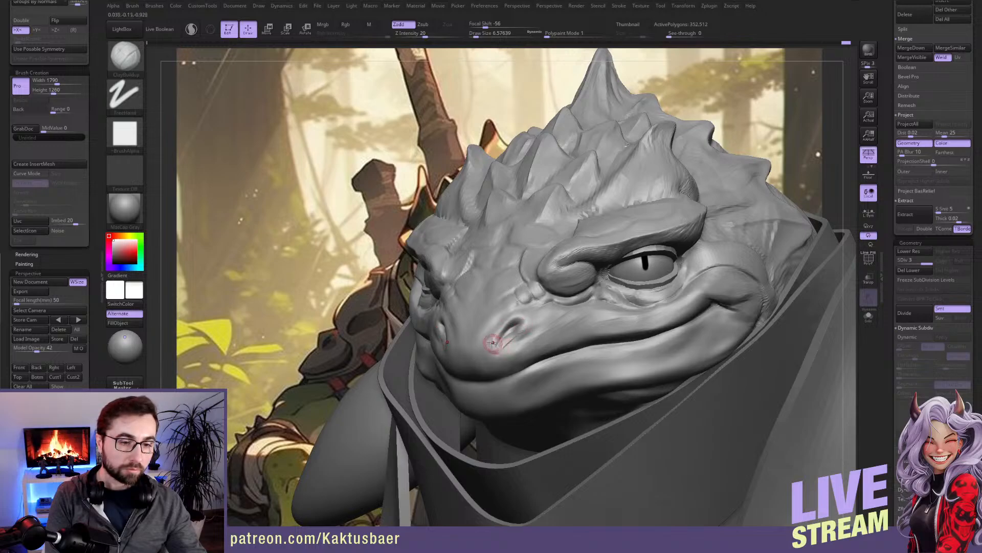
Step: Reshape the nostrils with the Move brush at draw size about 14 and smooth around them at about 10.5
mouse_move(529, 327)
right_mouse_down()
mouse_move(541, 336)
mouse_move(506, 335)
mouse_move(522, 335)
right_mouse_up()
key("b")
key("m")
key("v")
key("s")
left_click_drag(522, 333, 523, 335)
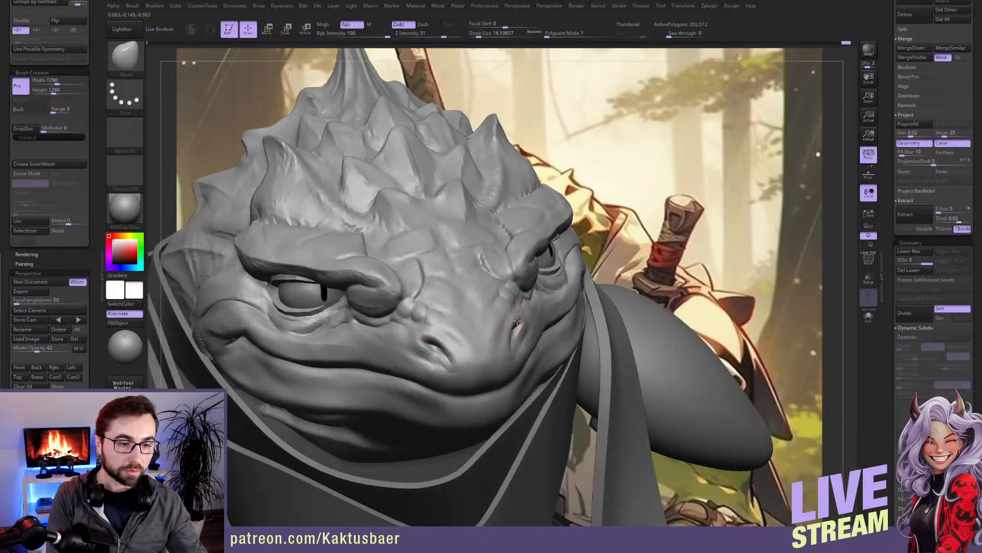
key("shift")
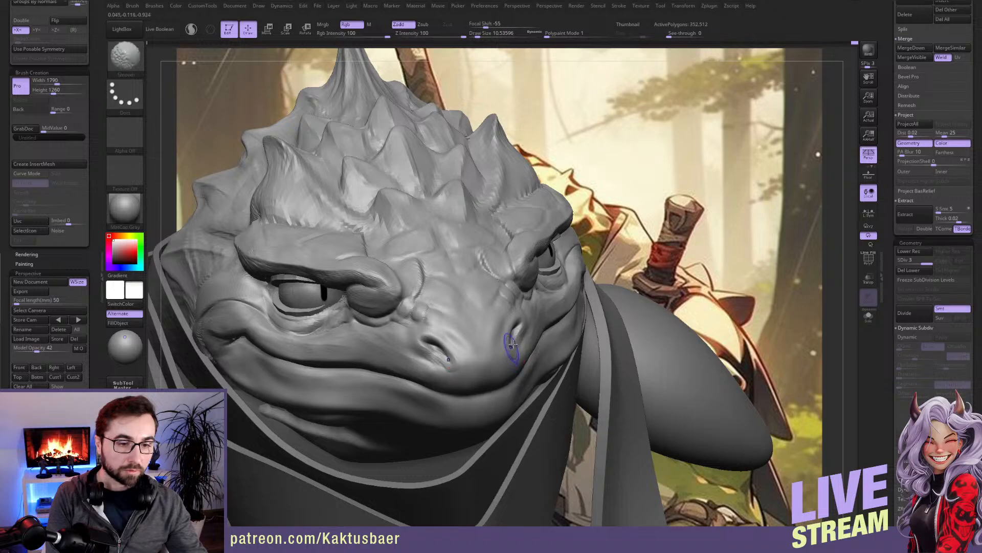
right_click_drag(513, 357, 517, 356)
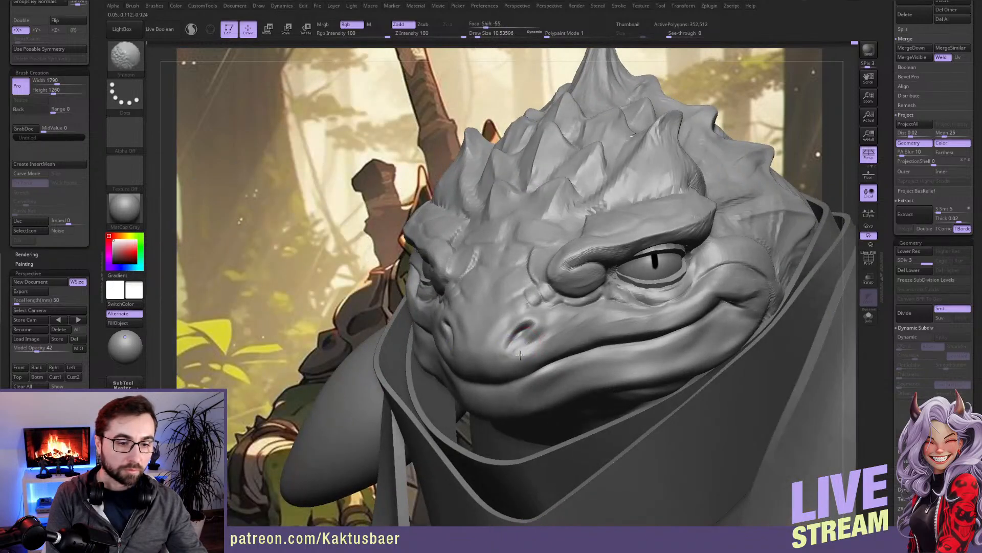
Step: Define creases along the upper lip below the eye with DamStandard at draw size about 10.5 and smooth them
key("b")
key("d")
key("s")
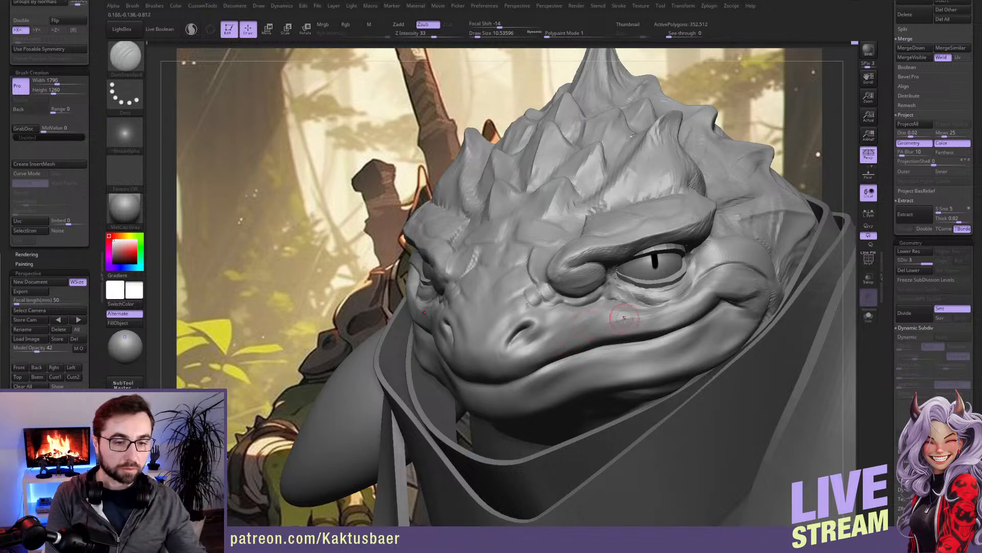
key("b")
key("s")
key("t")
left_click_drag(677, 315, 684, 301, "shift")
mouse_move(680, 320)
right_mouse_down()
mouse_move(756, 296)
mouse_move(690, 307)
right_mouse_up()
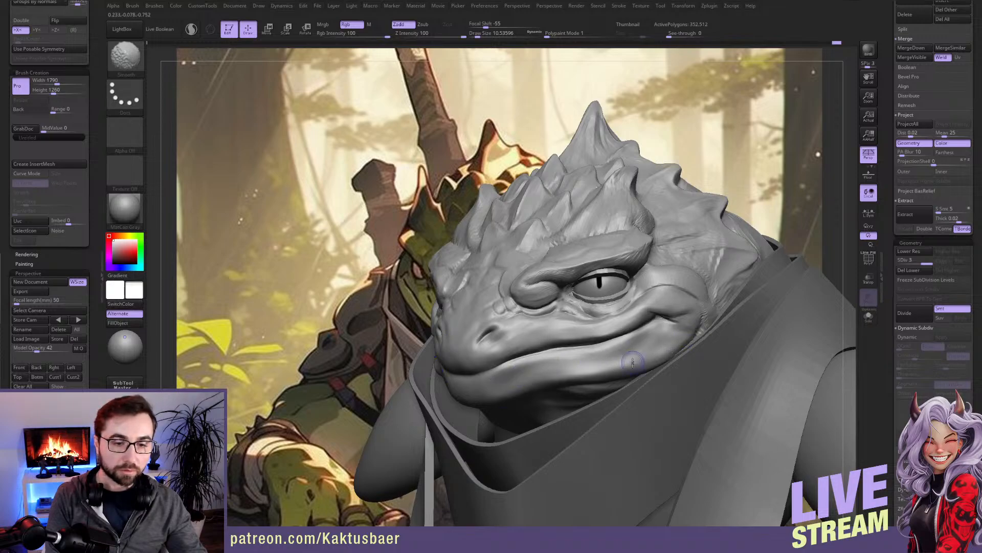
mouse_move(715, 331)
right_mouse_down("alt")
mouse_move(686, 336)
mouse_move(689, 307)
right_mouse_up("alt")
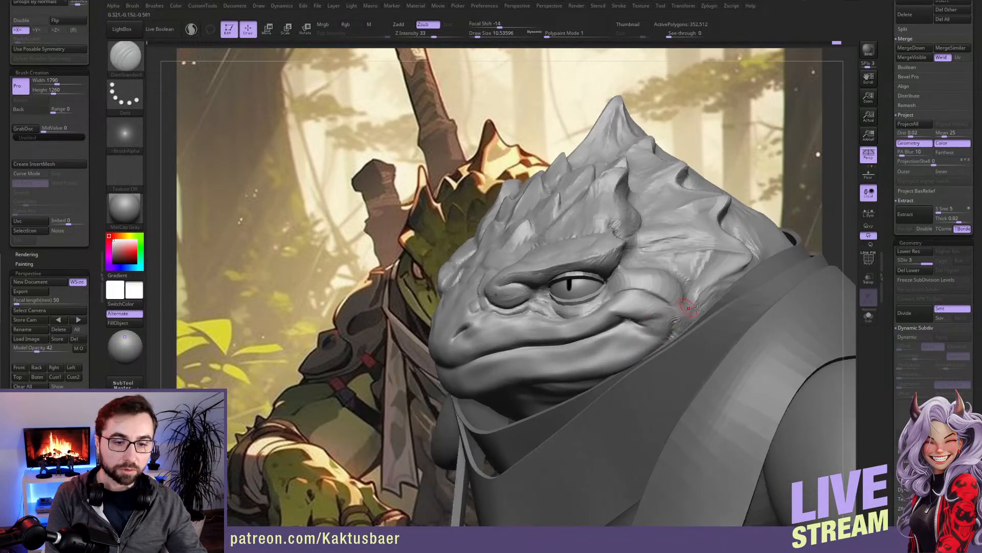
Step: Isolate the head and add ClayBuildup strokes behind the mouth corner at draw size about 18
key("b")
key("c")
key("b")
key("s")
left_click_drag(685, 319, 687, 319)
key("alt+s")
right_click_drag(682, 320, 667, 323, "alt")
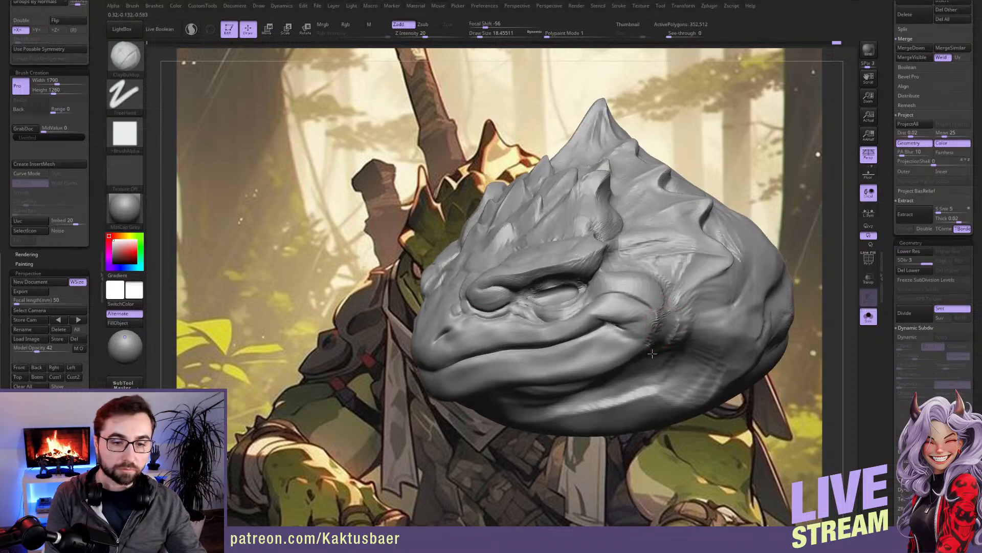
left_click_drag(713, 293, 690, 320)
Step: Build up the side of the head around the cheek spikes with ClayBuildup at draw size about 18
mouse_move(689, 321)
right_mouse_down()
mouse_move(672, 337)
mouse_move(681, 330)
right_mouse_up()
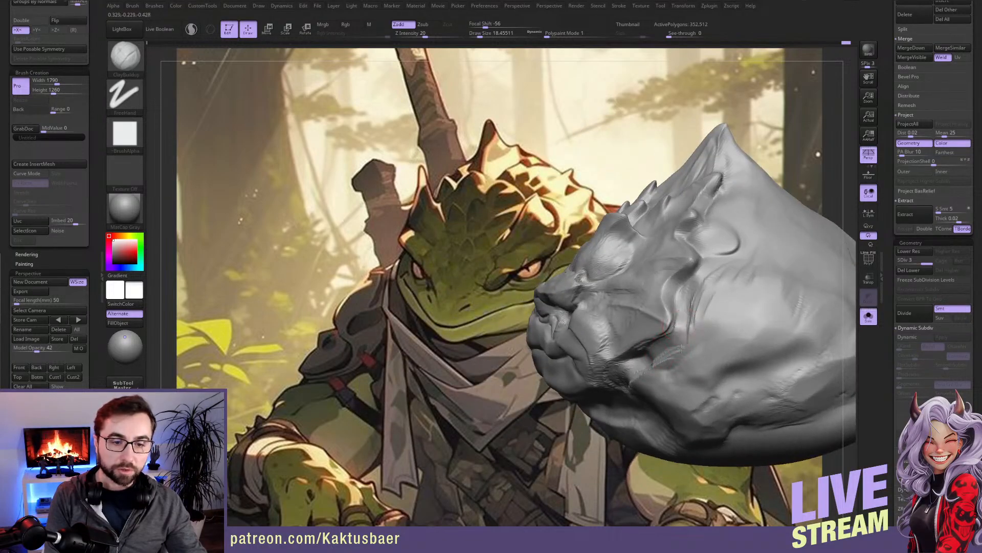
mouse_move(691, 334)
left_mouse_down()
mouse_move(702, 360)
mouse_move(660, 367)
left_mouse_up()
mouse_move(660, 358)
right_mouse_down()
mouse_move(698, 345)
mouse_move(688, 344)
right_mouse_up()
left_click_drag(646, 327, 626, 335)
right_click_drag(624, 323, 639, 326)
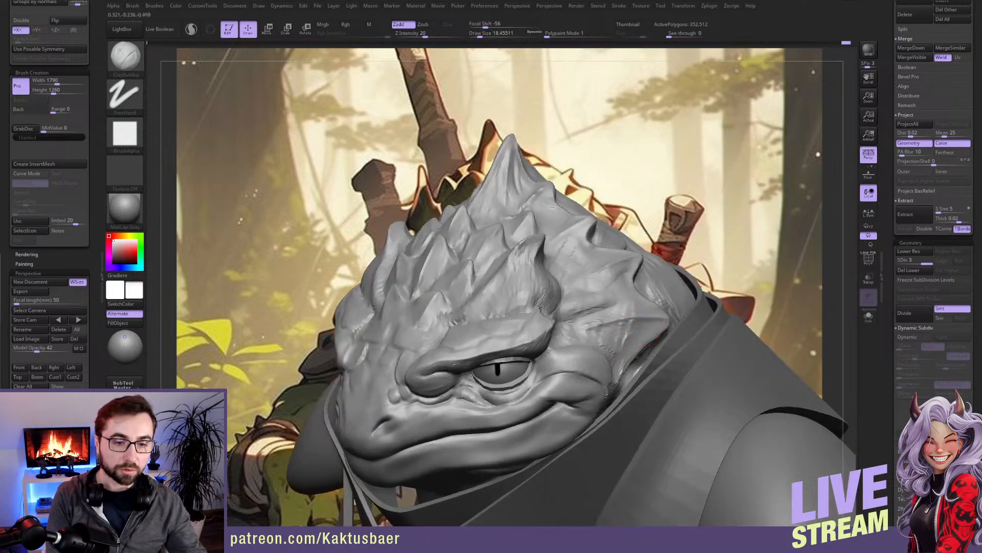
Step: Smooth the clay between the brow and the cheek spikes, reducing the draw size from about 18 to 14
key("shift")
left_click_drag(588, 307, 604, 280, "shift")
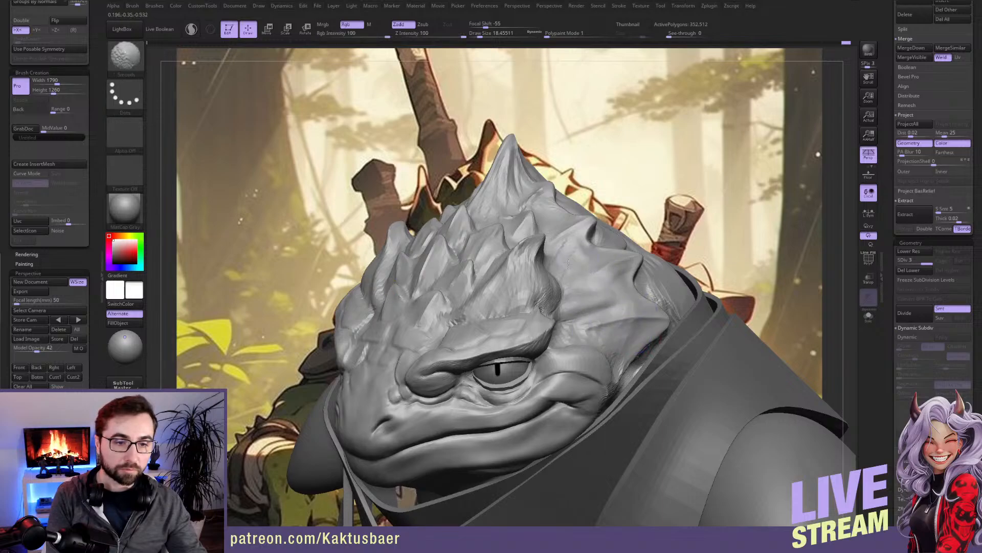
right_click_drag(592, 325, 614, 279, "alt")
key("[")
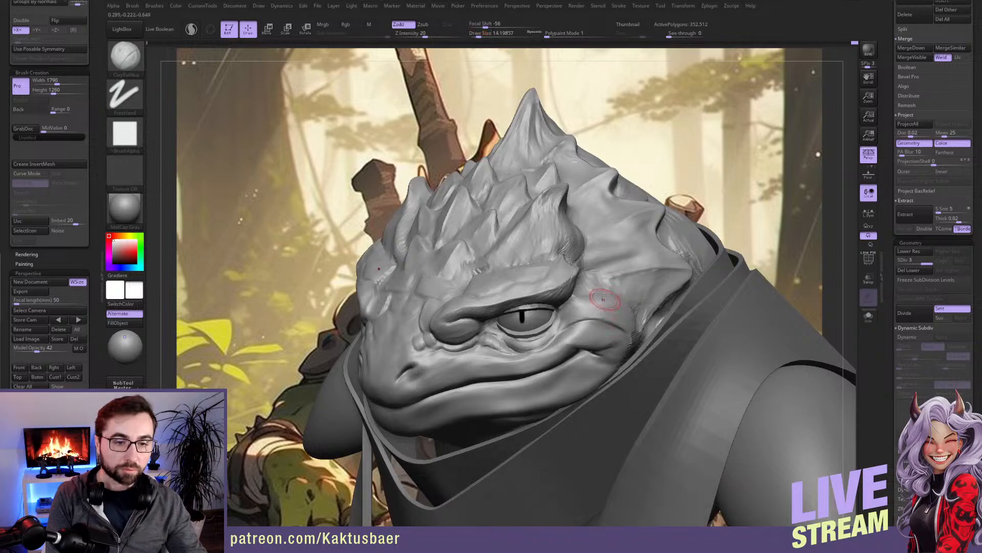
key("shift")
mouse_move(633, 324)
right_mouse_down()
mouse_move(632, 340)
mouse_move(650, 348)
mouse_move(673, 320)
mouse_move(665, 285)
mouse_move(676, 297)
mouse_move(690, 291)
mouse_move(662, 299)
mouse_move(645, 320)
mouse_move(678, 319)
mouse_move(665, 312)
mouse_move(650, 333)
mouse_move(744, 366)
right_mouse_up()
key("shift")
key("shift")
key("shift")
Step: Isolate the head and build up the throat beneath the lower jaw with ClayBuildup at draw size about 31
mouse_move(665, 401)
right_mouse_down("alt")
mouse_move(683, 323)
mouse_move(660, 311)
mouse_move(682, 303)
mouse_move(664, 287)
mouse_move(628, 328)
mouse_move(626, 303)
right_mouse_up("alt")
mouse_move(587, 362)
right_mouse_down()
mouse_move(580, 326)
mouse_move(589, 343)
mouse_move(558, 342)
mouse_move(585, 331)
mouse_move(571, 343)
right_mouse_up()
key("alt+s")
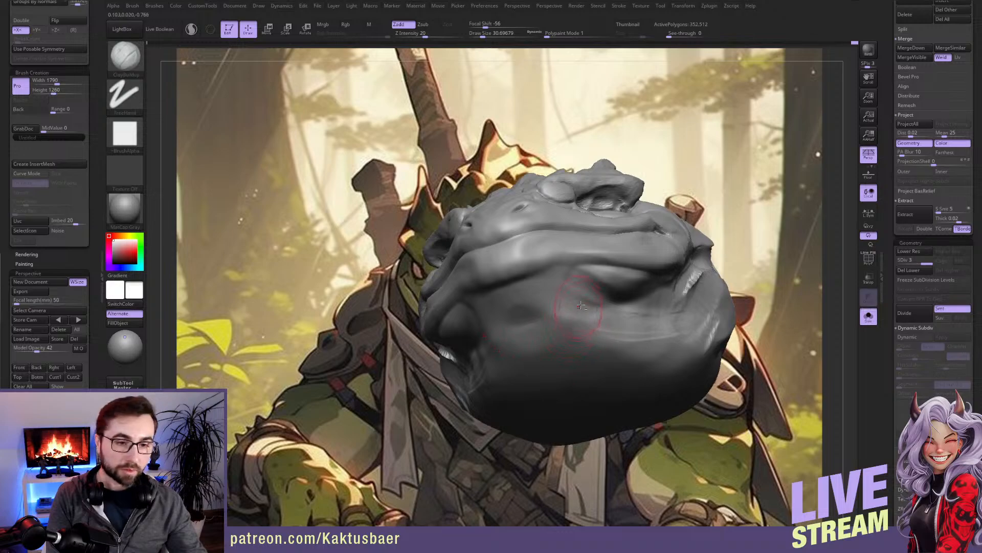
right_click_drag(599, 317, 578, 306)
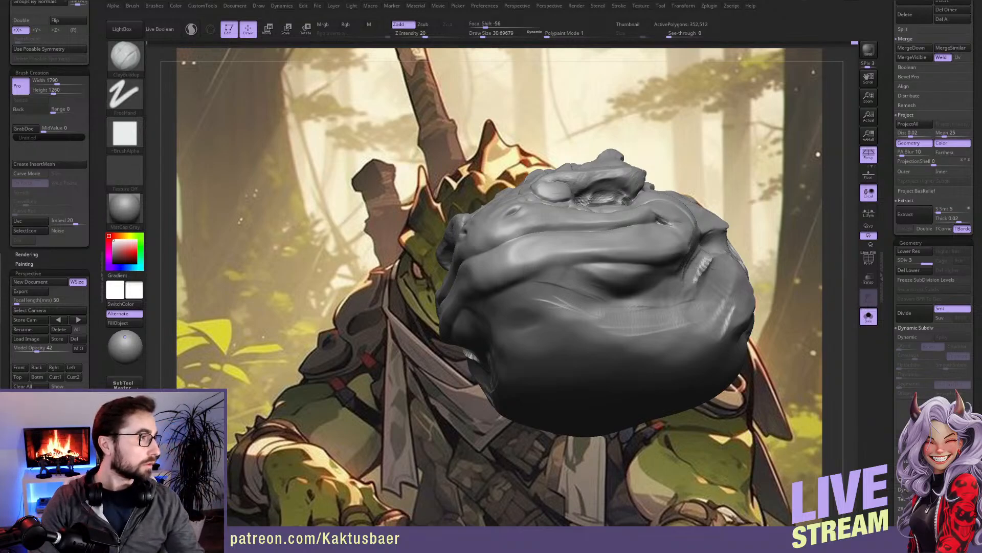
right_click_drag(490, 318, 558, 342)
Step: Lay a ClayBuildup fold across the throat below the jaw at draw size about 14 and smooth its edges
key("bracketleft")
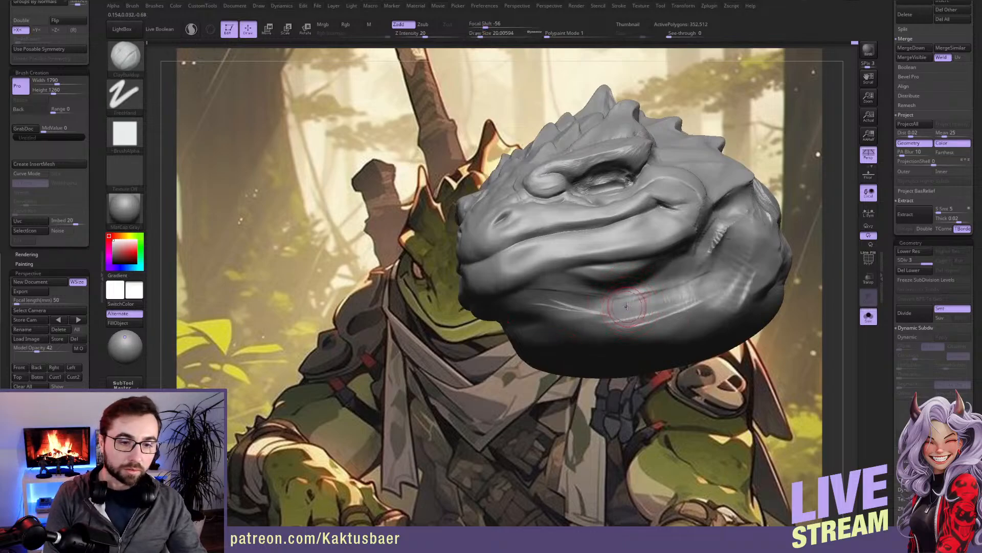
key("bracketleft")
right_click_drag(643, 317, 651, 297)
mouse_move(679, 283)
left_mouse_down()
mouse_move(634, 318)
mouse_move(567, 342)
left_mouse_up()
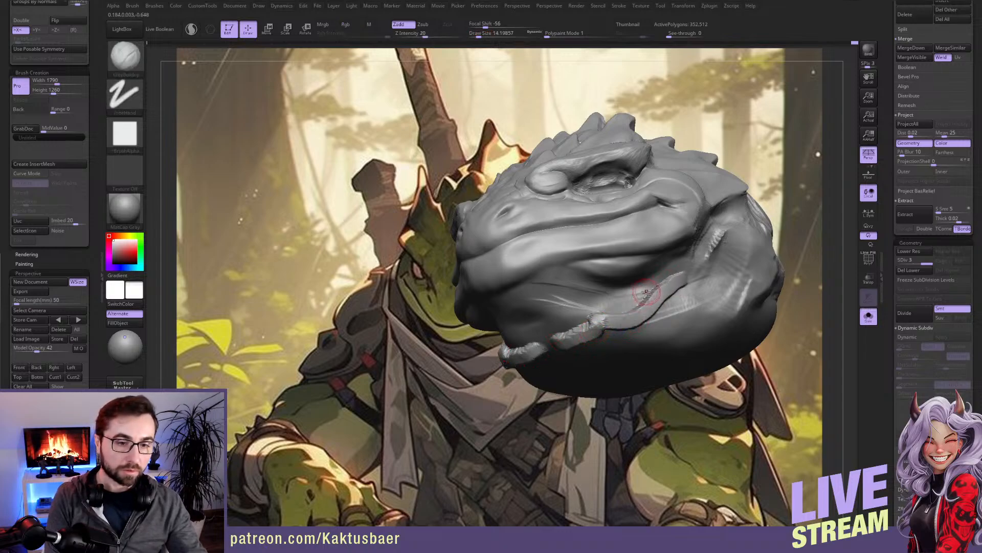
mouse_move(644, 292)
left_mouse_down()
mouse_move(653, 287)
mouse_move(599, 314)
mouse_move(550, 295)
left_mouse_up()
left_click_drag(584, 324, 577, 328, "shift")
left_click_drag(554, 298, 564, 302, "shift")
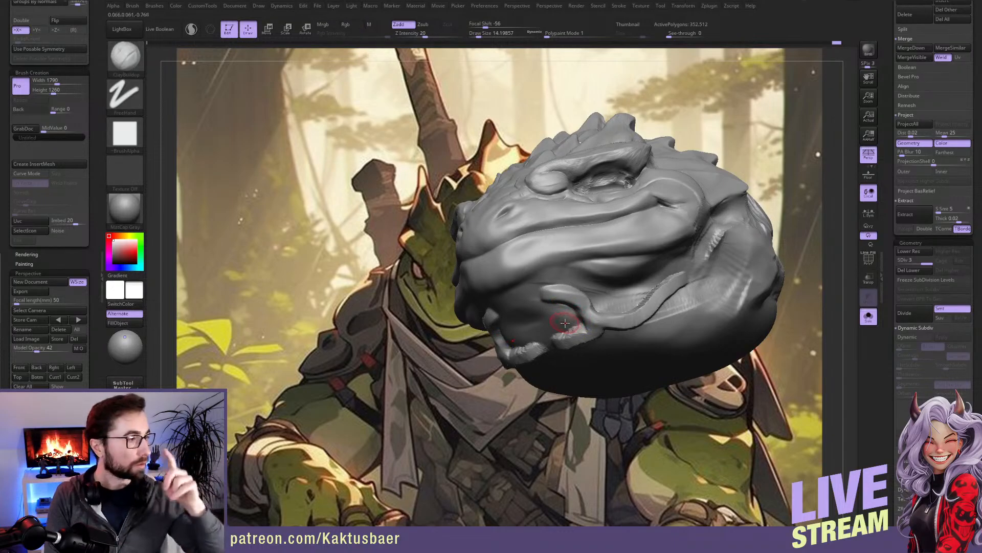
Step: Add clay to the front of the throat fold and lower the head to subdivision level 2
right_click_drag(563, 327, 589, 304)
mouse_move(582, 326)
left_mouse_down()
mouse_move(550, 335)
mouse_move(562, 318)
mouse_move(545, 315)
mouse_move(550, 331)
mouse_move(542, 308)
mouse_move(567, 283)
mouse_move(589, 296)
mouse_move(546, 294)
mouse_move(546, 328)
mouse_move(567, 339)
left_mouse_up()
key("]")
key("shift")
key("shift+d")
key("s")
Step: Extend the throat fold from the chin back toward the jaw corner with ClayBuildup at draw size about 18
right_click_drag(559, 352, 559, 327)
mouse_move(580, 338)
left_mouse_down()
mouse_move(519, 364)
mouse_move(577, 340)
mouse_move(530, 359)
left_mouse_up()
right_click_drag(568, 368, 568, 359)
mouse_move(554, 373)
left_mouse_down()
mouse_move(616, 353)
mouse_move(577, 361)
mouse_move(595, 328)
mouse_move(662, 325)
left_mouse_up()
mouse_move(670, 303)
right_mouse_down()
mouse_move(645, 335)
mouse_move(629, 325)
right_mouse_up()
left_click_drag(627, 323, 656, 306)
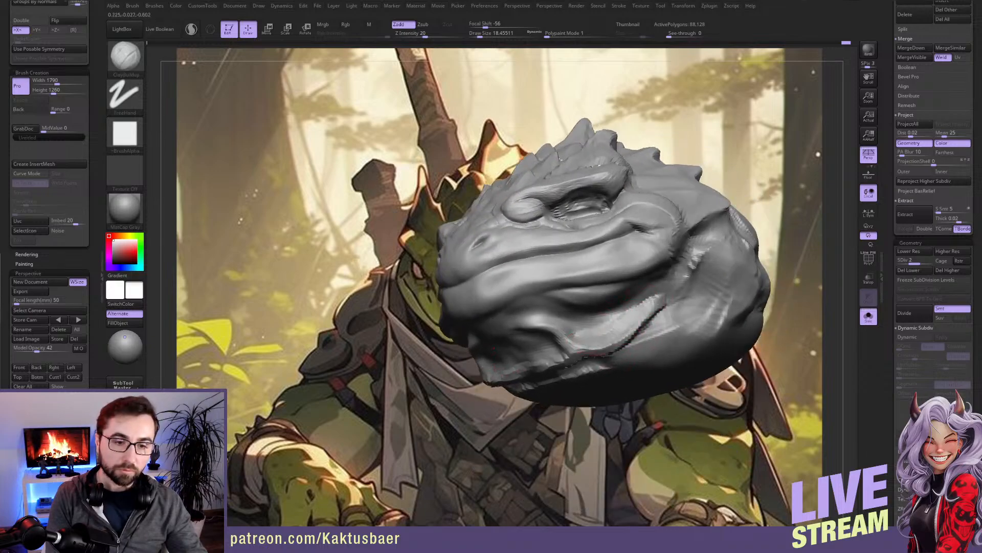
right_click_drag(653, 299, 665, 309)
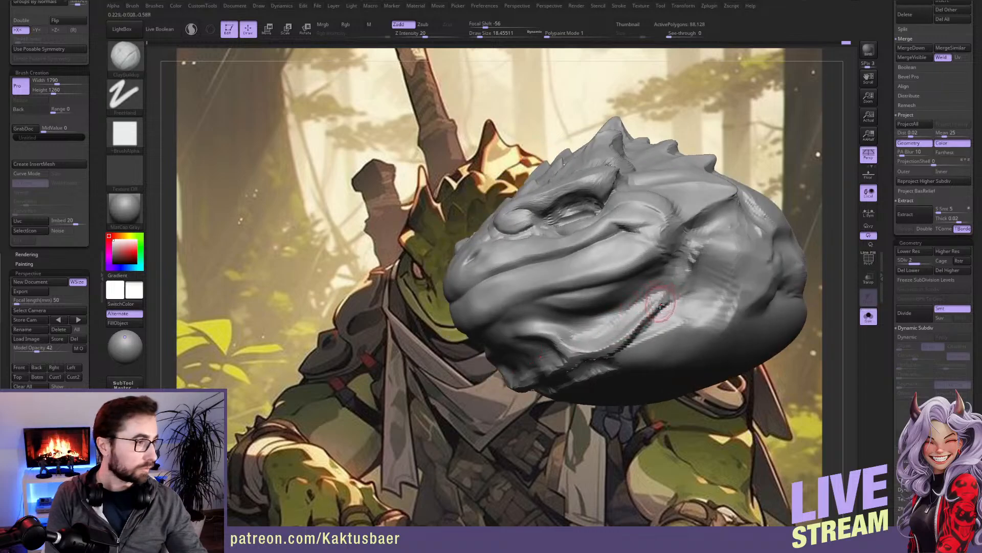
left_click_drag(659, 306, 632, 323)
Step: Check the throat against the full model and smooth the fold below the chin at draw size about 18
mouse_move(634, 327)
right_mouse_down()
mouse_move(658, 315)
mouse_move(640, 320)
mouse_move(624, 368)
right_mouse_up()
key("alt+s")
key("alt+s")
right_click_drag(555, 324, 534, 320)
key("alt+s")
key("alt+s")
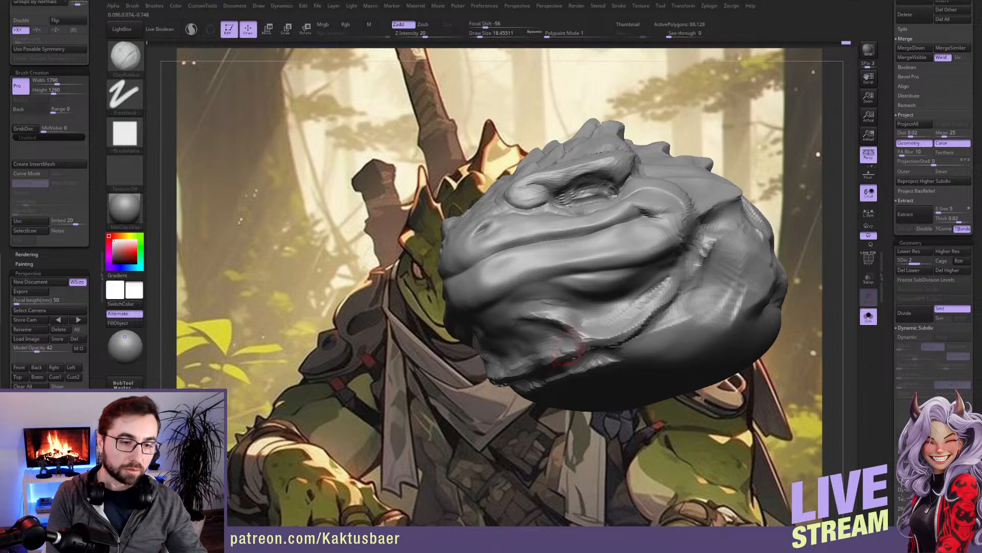
key("shift")
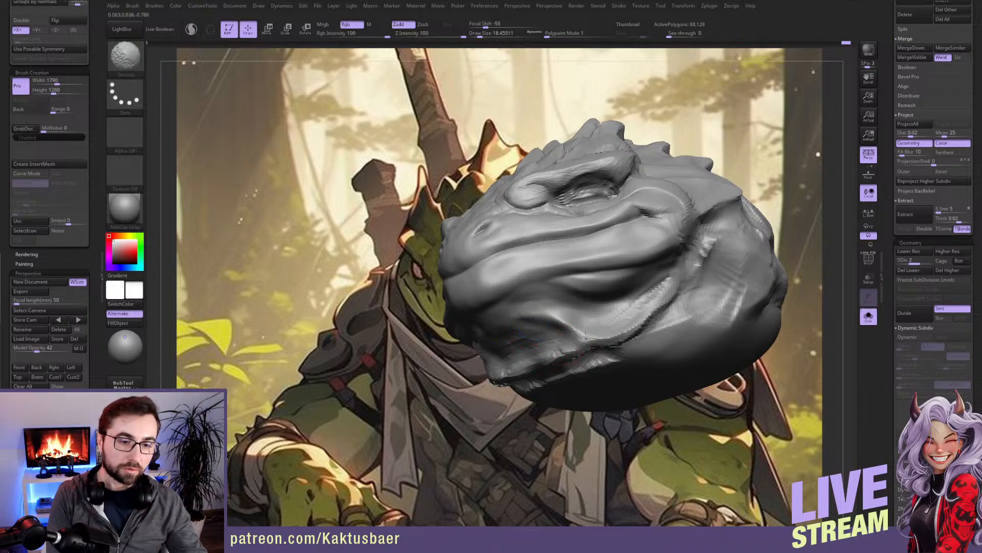
left_click_drag(538, 353, 588, 347, "shift")
Step: Fill the area between the lower lip and the throat fold with ClayBuildup at draw size about 27
mouse_move(518, 342)
right_mouse_down()
mouse_move(535, 338)
mouse_move(561, 374)
mouse_move(549, 373)
mouse_move(552, 324)
right_mouse_up()
key("alt+s")
key("alt+s")
mouse_move(549, 297)
left_mouse_down()
mouse_move(486, 348)
mouse_move(506, 366)
mouse_move(638, 302)
mouse_move(565, 333)
mouse_move(499, 340)
mouse_move(502, 327)
mouse_move(573, 298)
left_mouse_up()
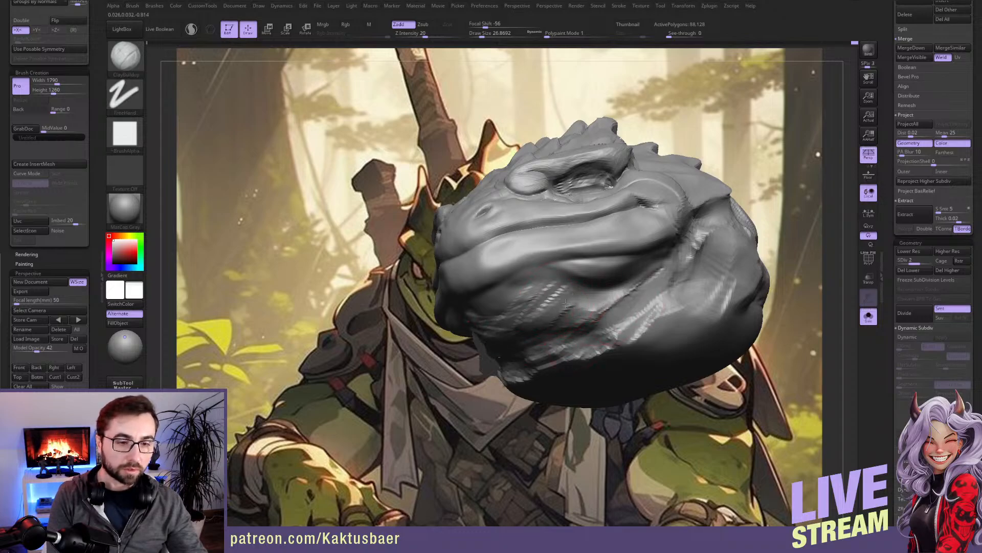
right_click_drag(576, 330, 584, 310)
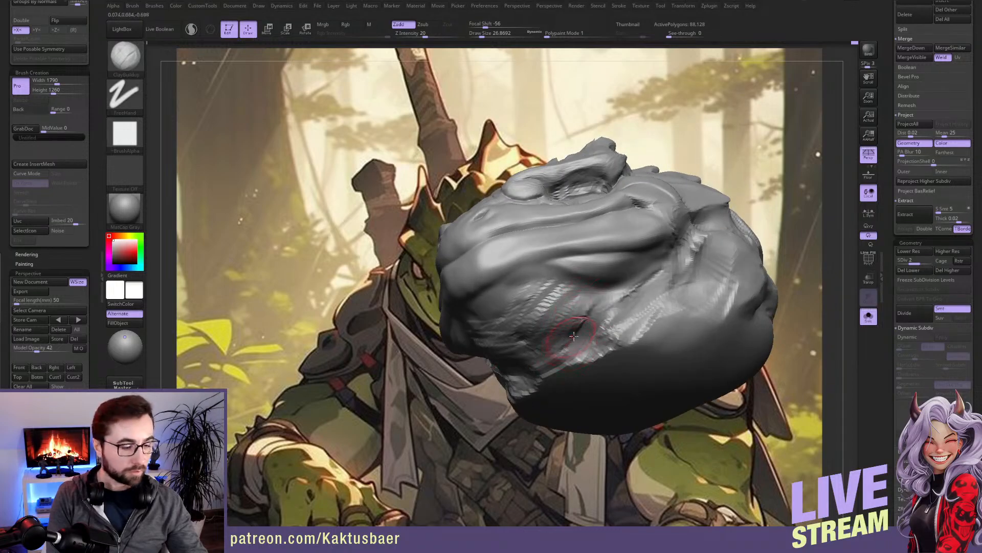
mouse_move(614, 310)
left_mouse_down()
mouse_move(522, 373)
mouse_move(533, 358)
mouse_move(645, 307)
left_mouse_up()
left_click_drag(602, 370, 532, 401)
Step: Bulk out the throat with ClayBuildup at draw size about 68, compare it with the full model, and reduce the draw size to about 51
right_click_drag(573, 394, 576, 369)
key("bracketright")
left_click_drag(671, 327, 570, 412)
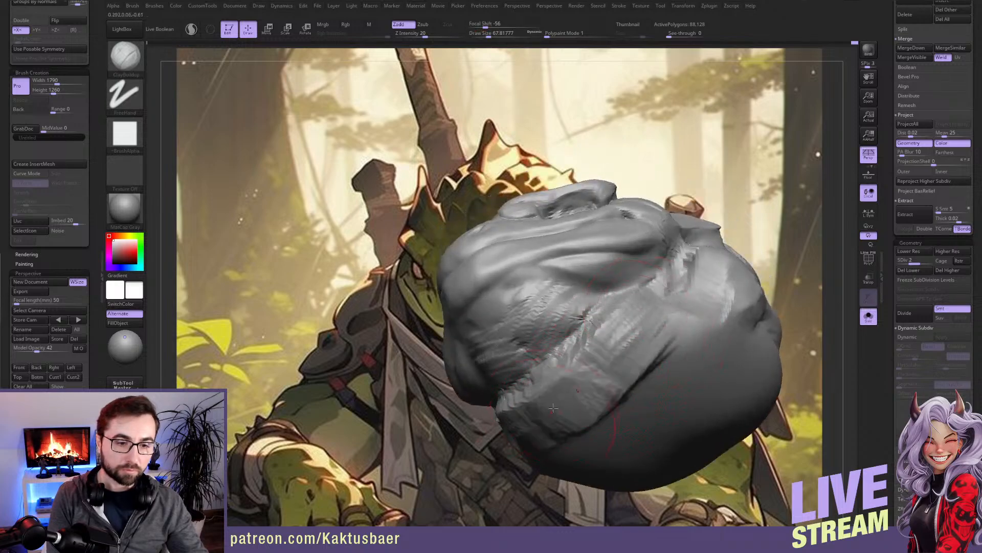
right_click_drag(573, 410, 601, 400)
key("alt+s")
right_click_drag(617, 345, 571, 477)
key("alt+s")
key("bracketleft")
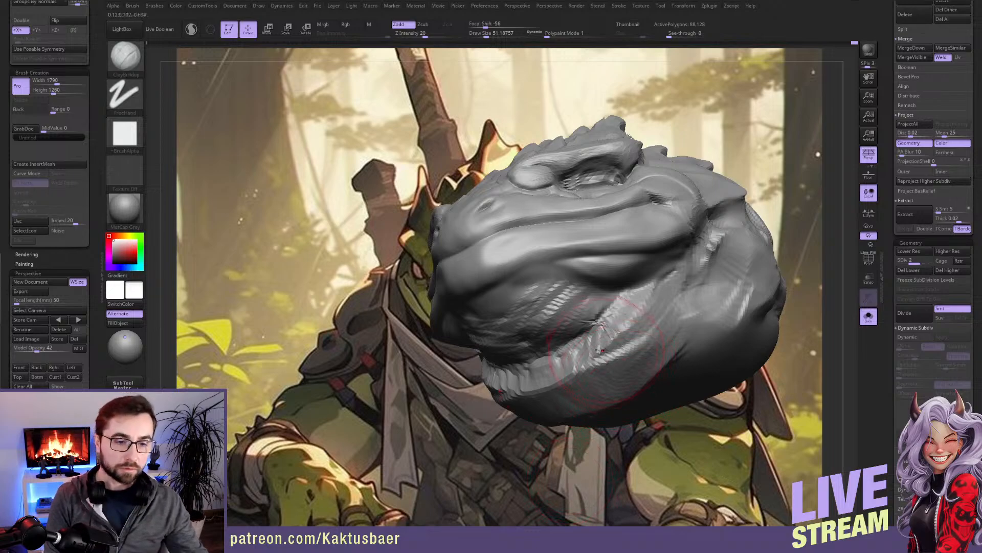
Step: Pick the DamStandard brush and smooth the rough clay strokes on the throat and behind the jaw corner
key("b")
key("d")
key("s")
left_click_drag(637, 310, 548, 372)
mouse_move(609, 353)
left_mouse_down("shift")
mouse_move(634, 342)
mouse_move(578, 358)
mouse_move(556, 317)
left_mouse_up("shift")
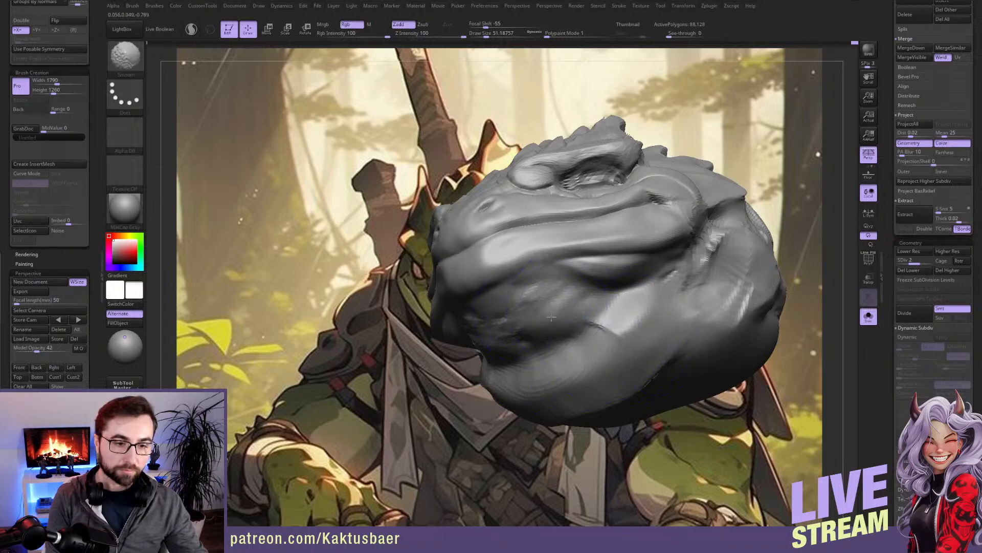
left_click_drag(697, 303, 715, 242, "shift")
mouse_move(689, 317)
right_mouse_down()
mouse_move(706, 307)
mouse_move(623, 339)
right_mouse_up()
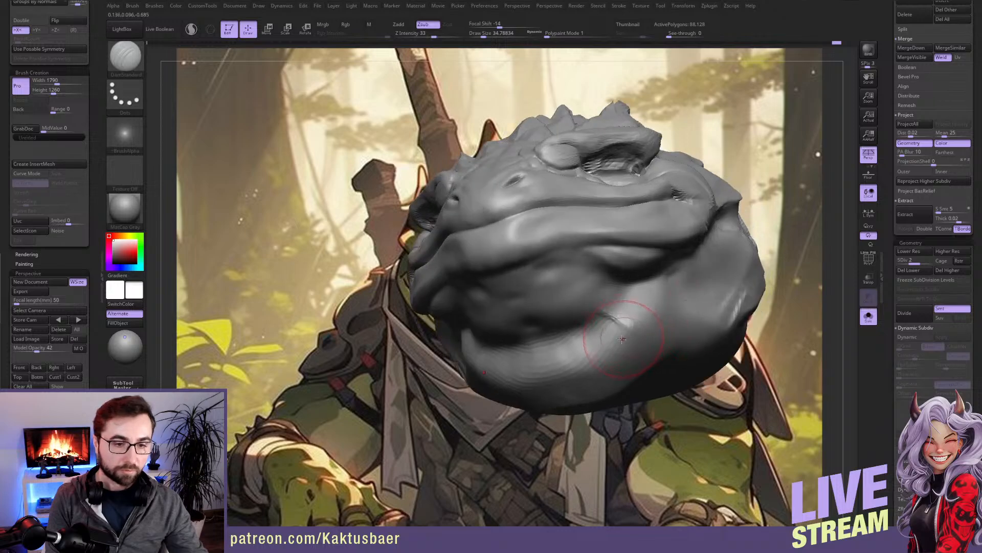
key("b")
key("c")
key("b")
mouse_move(618, 333)
left_mouse_down()
mouse_move(614, 343)
mouse_move(638, 317)
mouse_move(614, 338)
mouse_move(634, 320)
mouse_move(616, 362)
mouse_move(596, 348)
mouse_move(614, 355)
left_mouse_up()
key("ctrl+z")
mouse_move(618, 358)
right_mouse_down()
mouse_move(630, 376)
mouse_move(611, 380)
right_mouse_up()
Step: Raise the head to subdivision level 3, smooth its throat in isolation, and show the whole character again
key("alt+s")
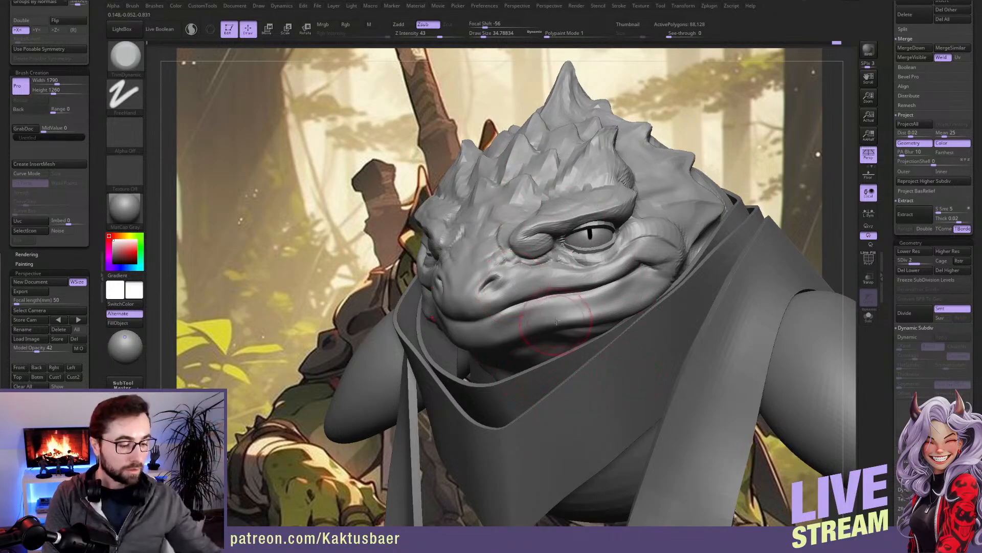
key("d")
key("alt+s")
right_click_drag(573, 381, 584, 351)
mouse_move(550, 376)
left_mouse_down("shift")
mouse_move(600, 373)
mouse_move(628, 356)
left_mouse_up("shift")
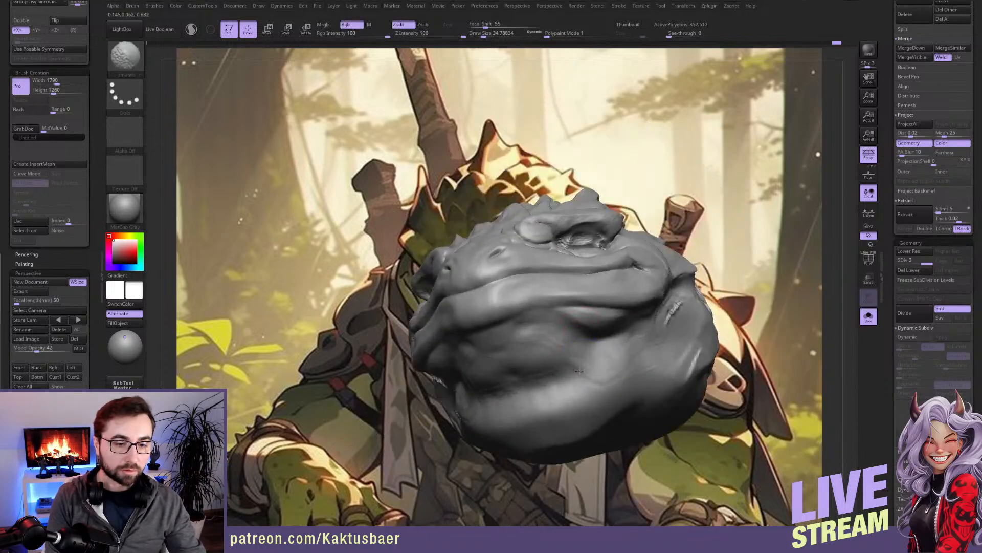
left_click_drag(543, 343, 569, 365, "shift")
mouse_move(571, 364)
right_mouse_down()
mouse_move(600, 393)
mouse_move(575, 359)
mouse_move(603, 371)
mouse_move(572, 364)
right_mouse_up()
key("alt+s")
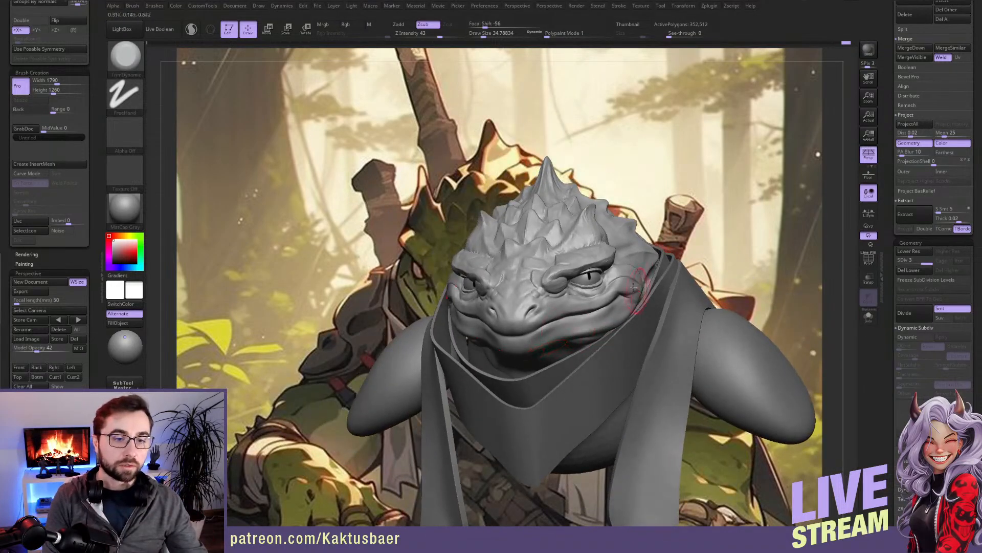
Step: Shrink the brush to a fine detail size and choose the DamStandard brush for the face
right_click_drag(542, 235, 573, 327, "alt")
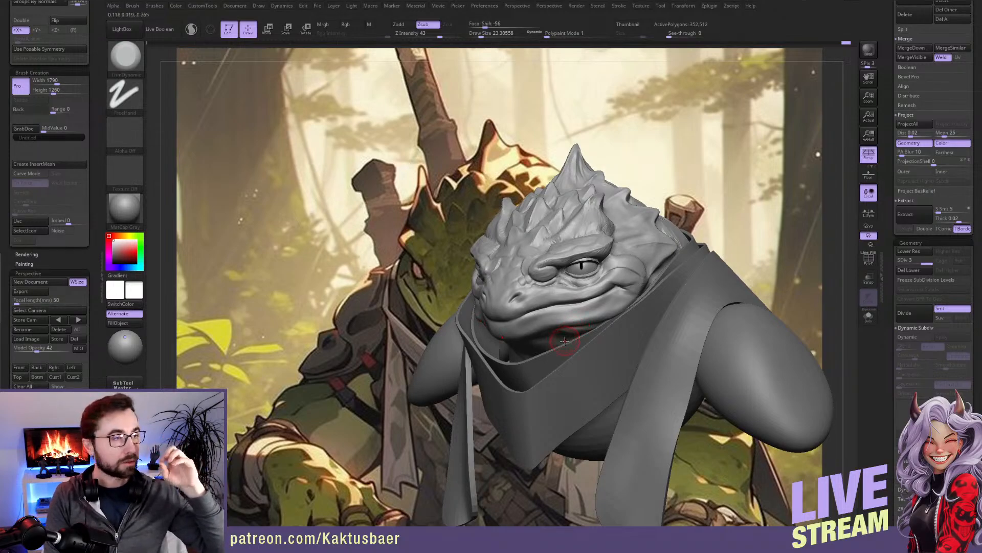
mouse_move(529, 298)
right_mouse_down()
mouse_move(520, 307)
mouse_move(543, 287)
right_mouse_up()
key("s")
left_click_drag(544, 287, 527, 281)
key("1")
key("s")
right_click_drag(526, 277, 545, 278)
key("s")
left_click_drag(532, 278, 519, 280)
key("s")
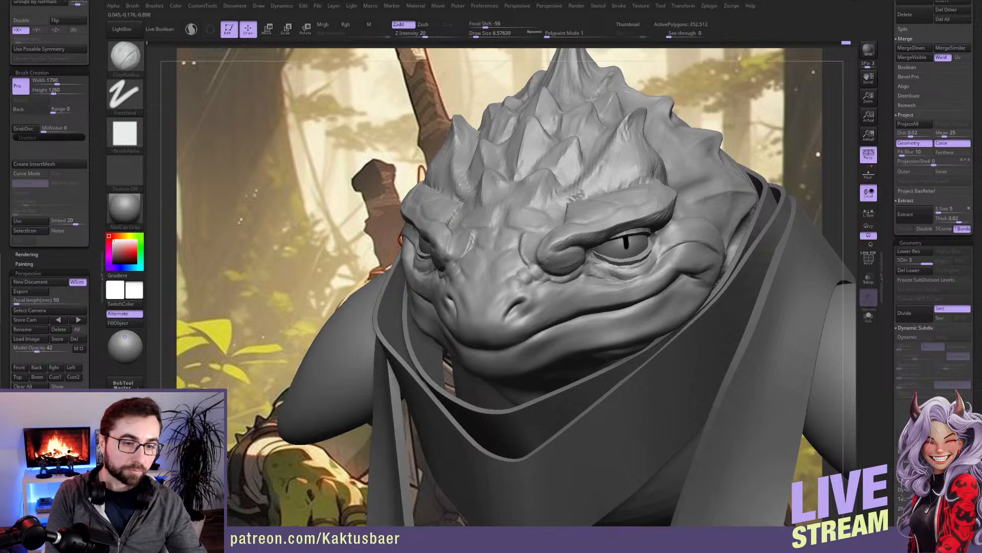
key("b")
key("d")
key("s")
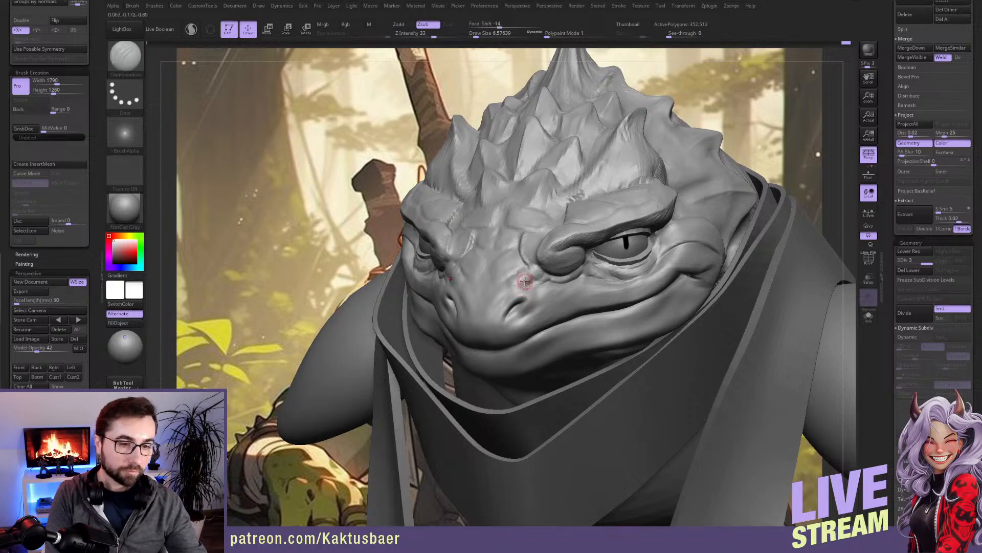
Step: Check the head from several angles and save the project
right_click_drag(544, 294, 520, 245, "ctrl")
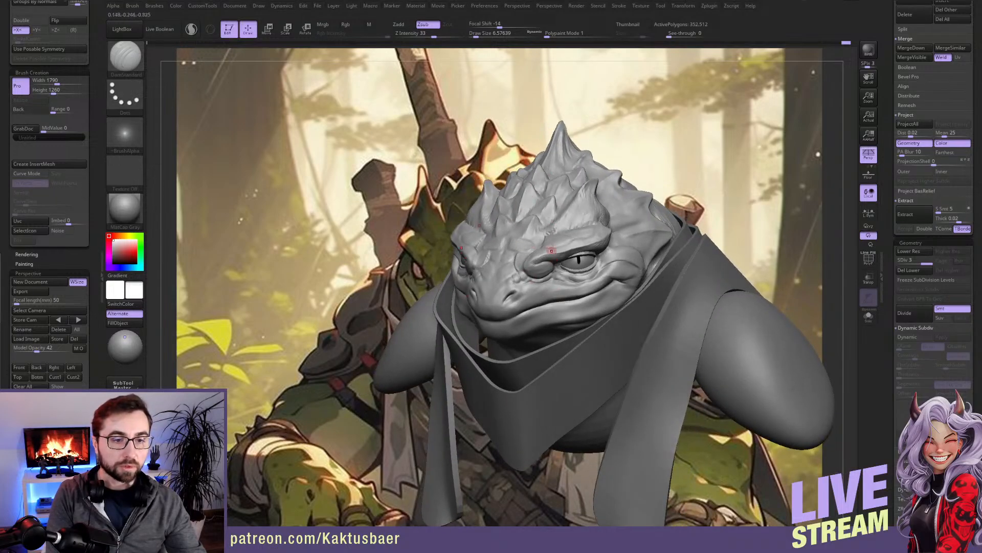
right_click_drag(525, 203, 536, 222, "ctrl")
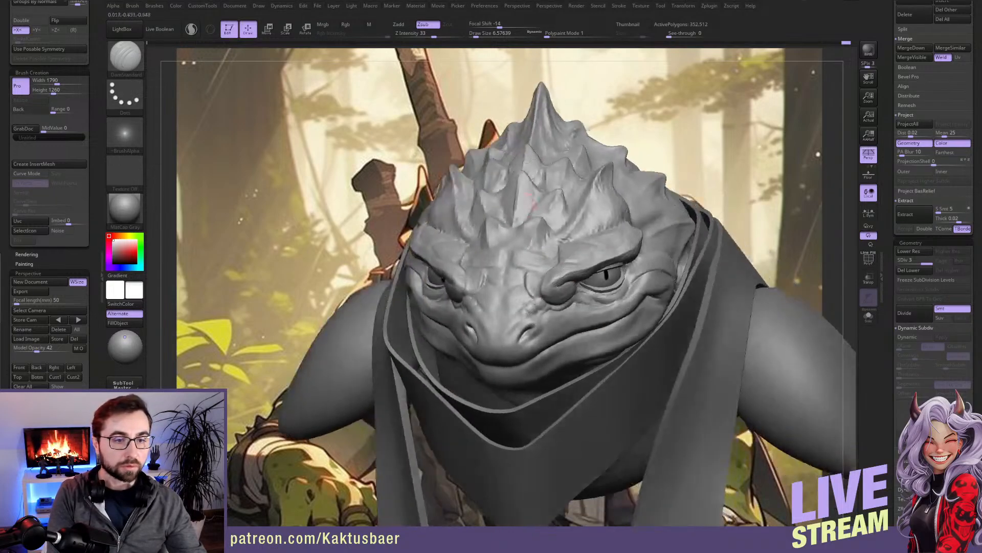
mouse_move(591, 271)
right_mouse_down()
mouse_move(562, 285)
mouse_move(569, 256)
mouse_move(579, 260)
right_mouse_up()
key("9")
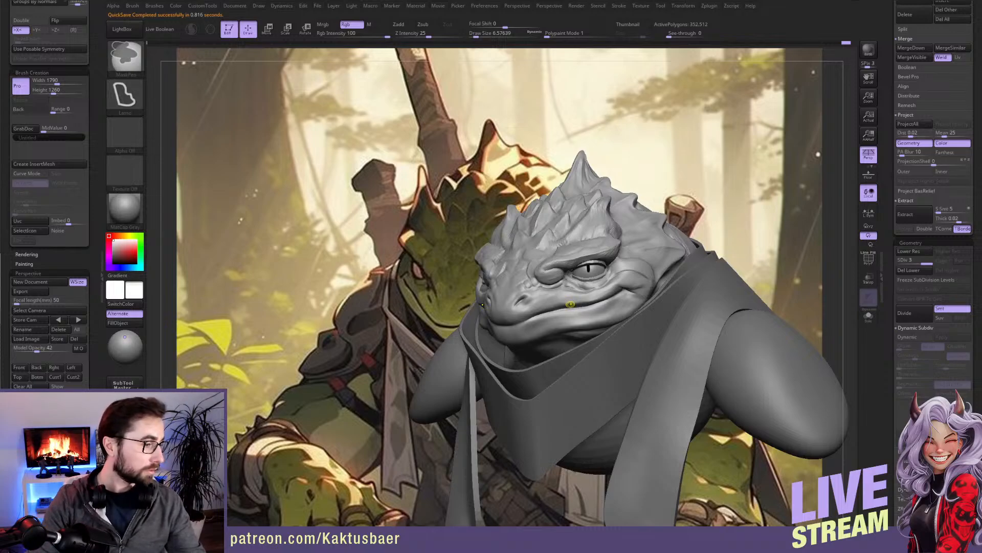
key("ctrl+s")
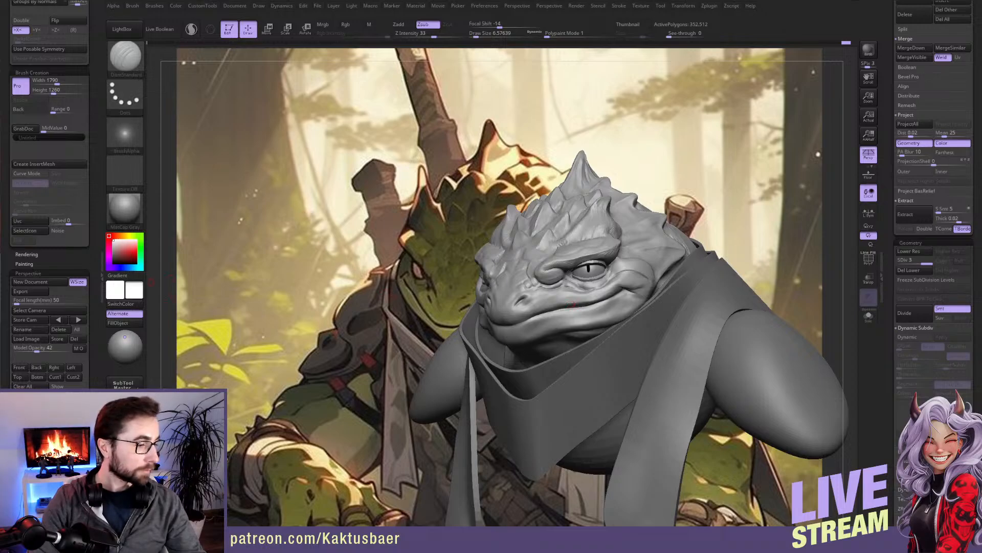
Step: Set the dynamic subdivision thickness to 0.01 on the outer and inner scarf pieces and apply it to both
right_click_drag(570, 387, 573, 395)
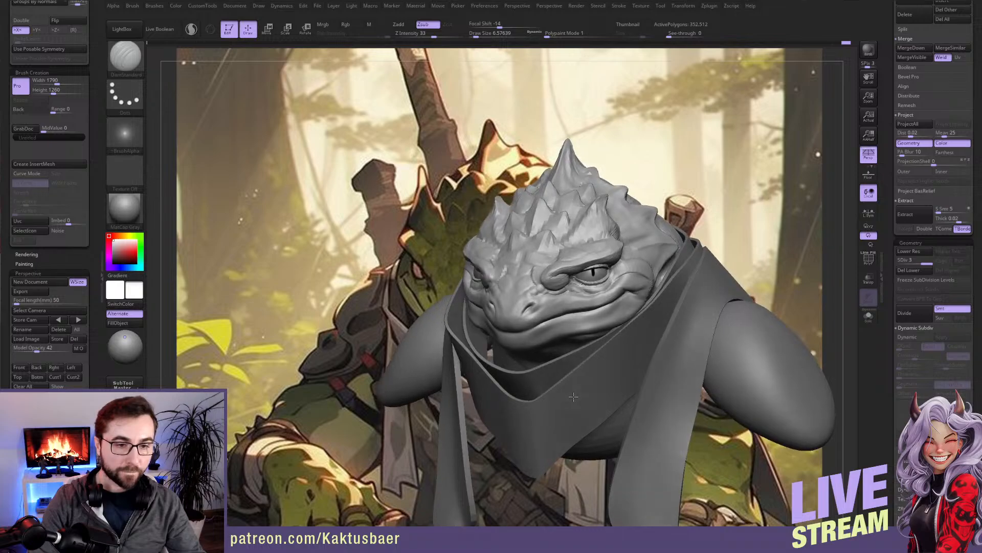
right_click_drag(592, 340, 593, 349)
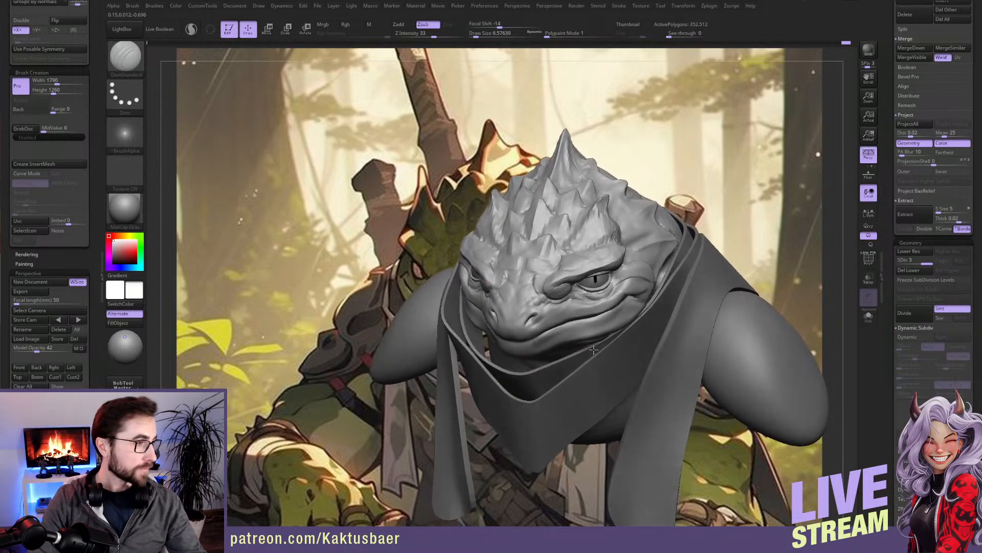
right_click_drag(604, 376, 609, 366)
left_click(613, 365, "alt")
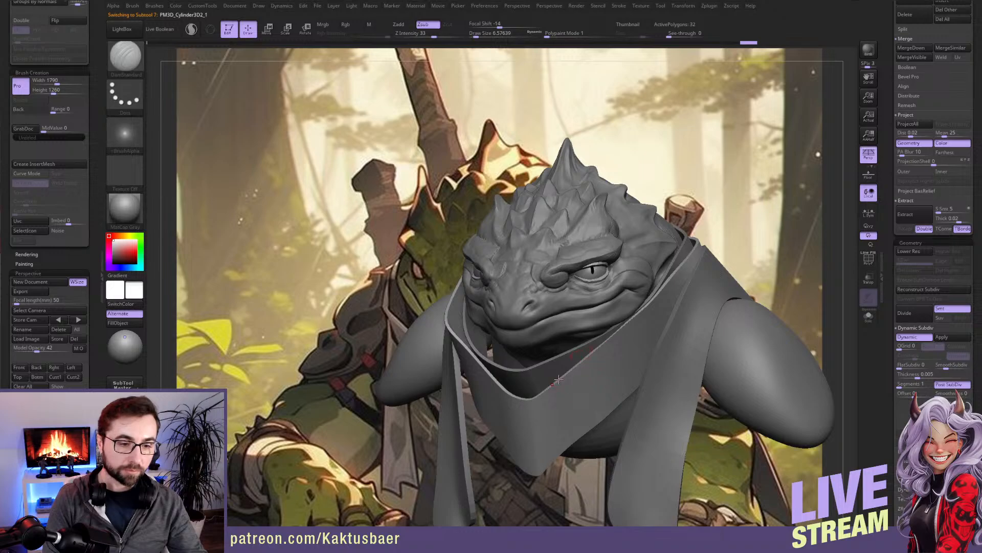
left_click_drag(898, 364, 899, 325)
left_click(920, 336)
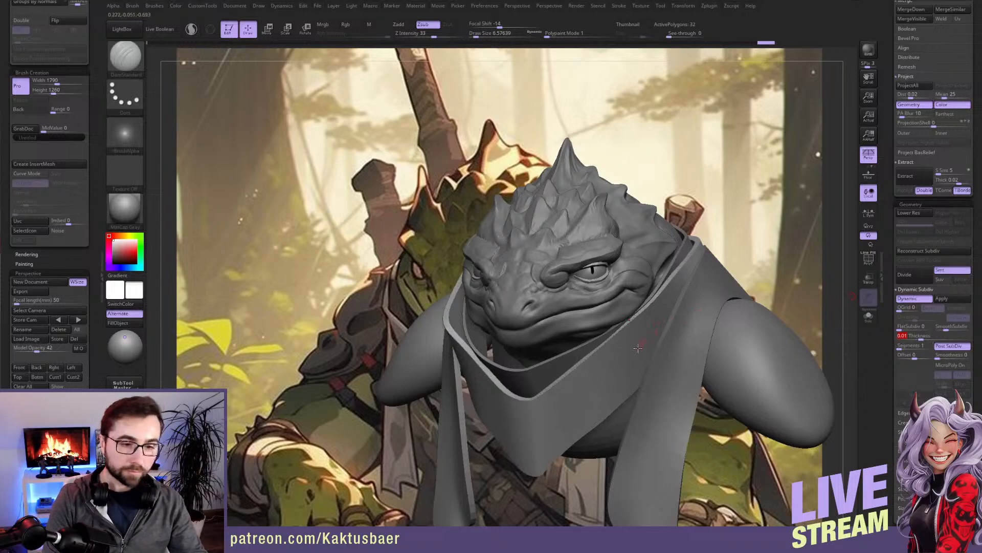
left_click(947, 299)
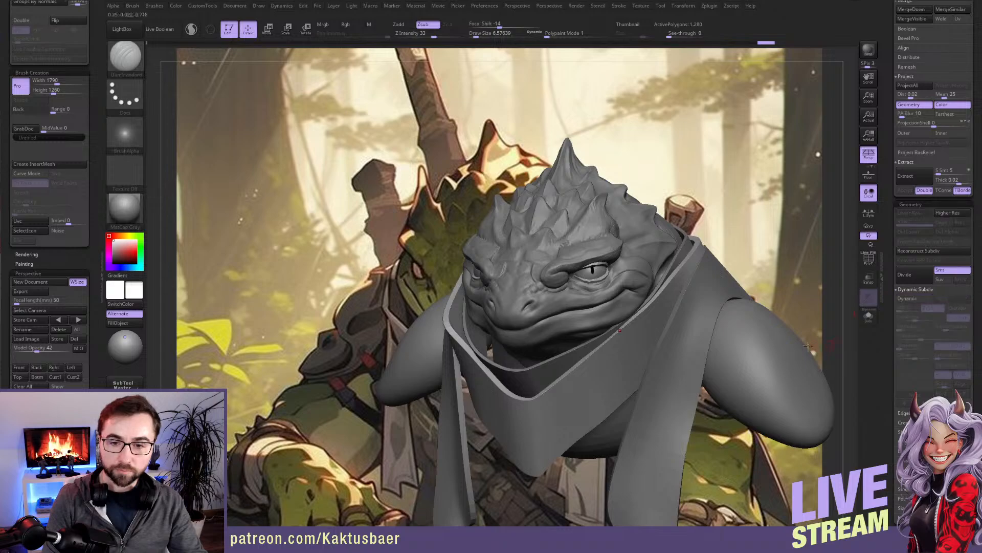
left_click(920, 298)
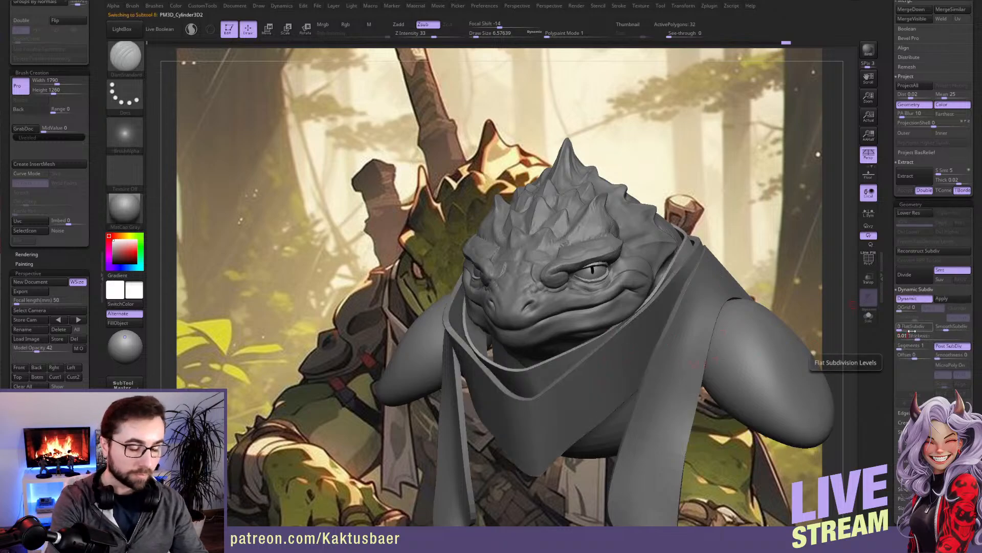
left_click(945, 302)
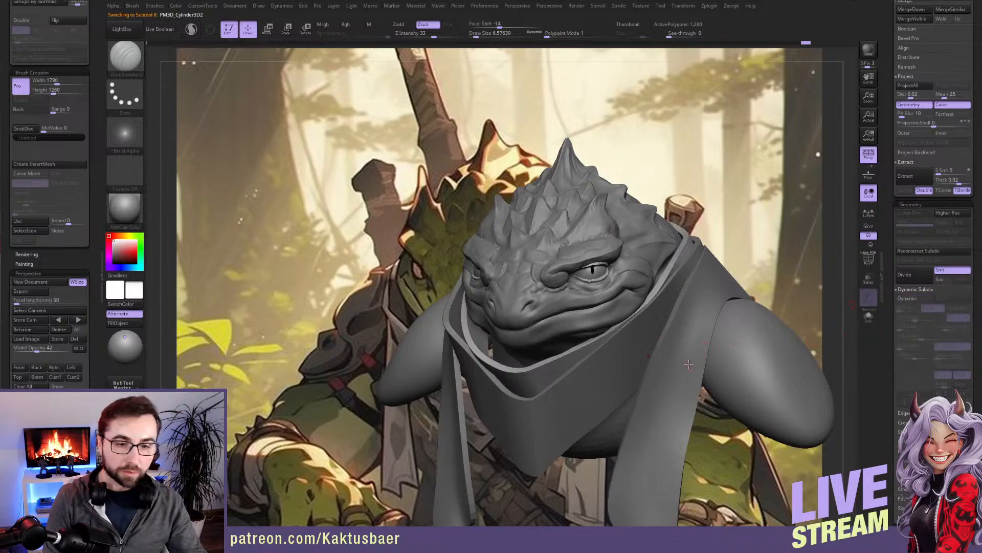
Step: Undo the applied dynamic subdivision on both scarf pieces so they stay low-poly
mouse_move(640, 371)
right_mouse_down("alt")
mouse_move(660, 339)
mouse_move(650, 361)
mouse_move(636, 355)
right_mouse_up("alt")
left_click(627, 362, "alt")
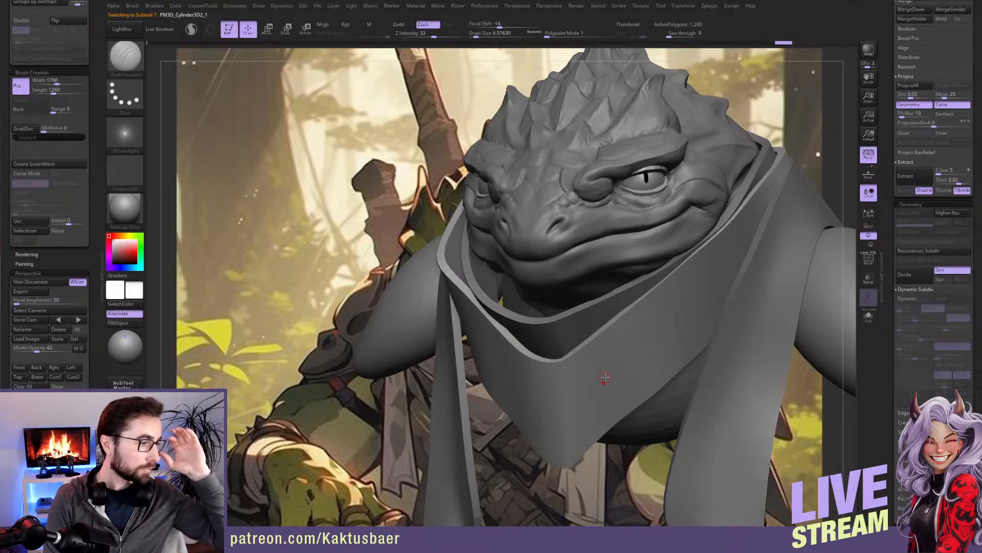
key("ctrl")
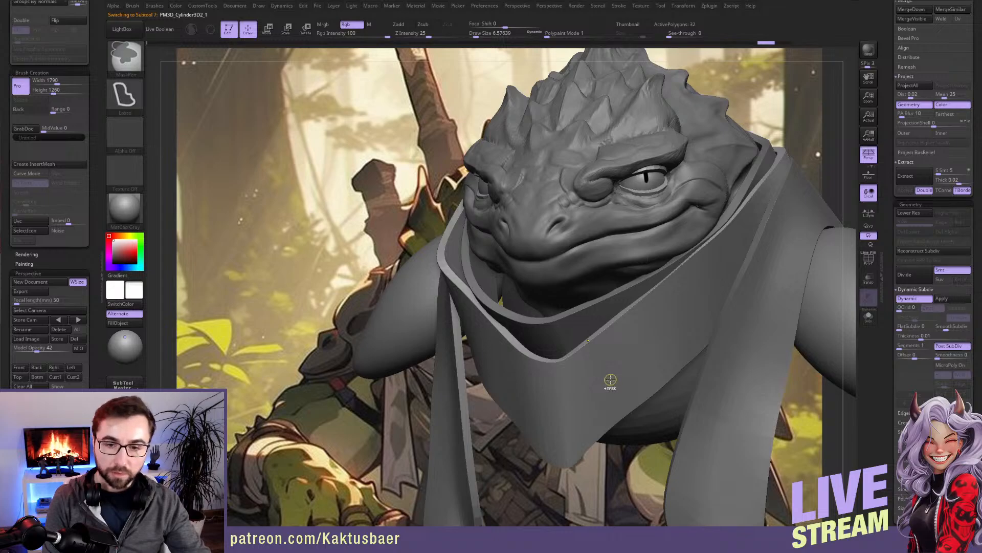
left_click(592, 327, "alt")
key("ctrl")
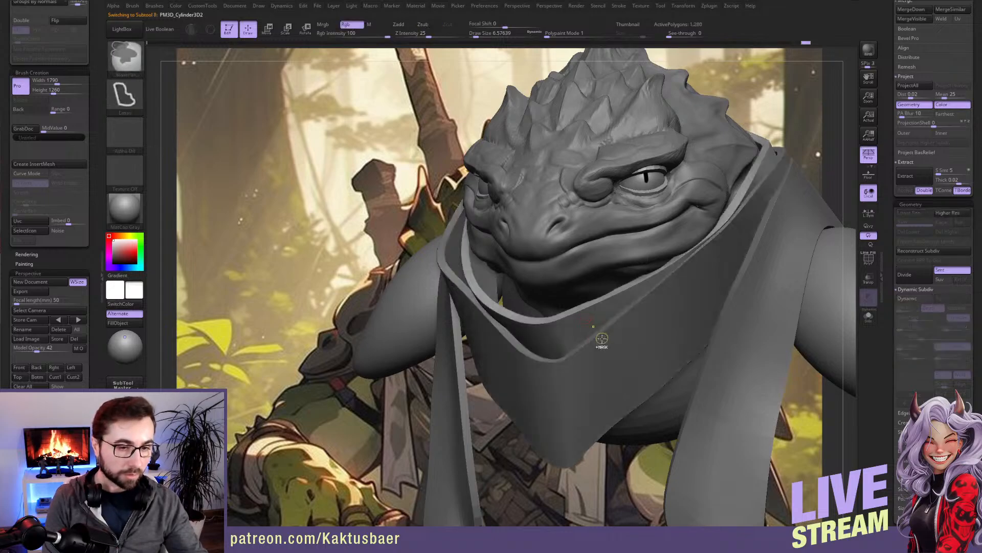
left_click(619, 364, "alt")
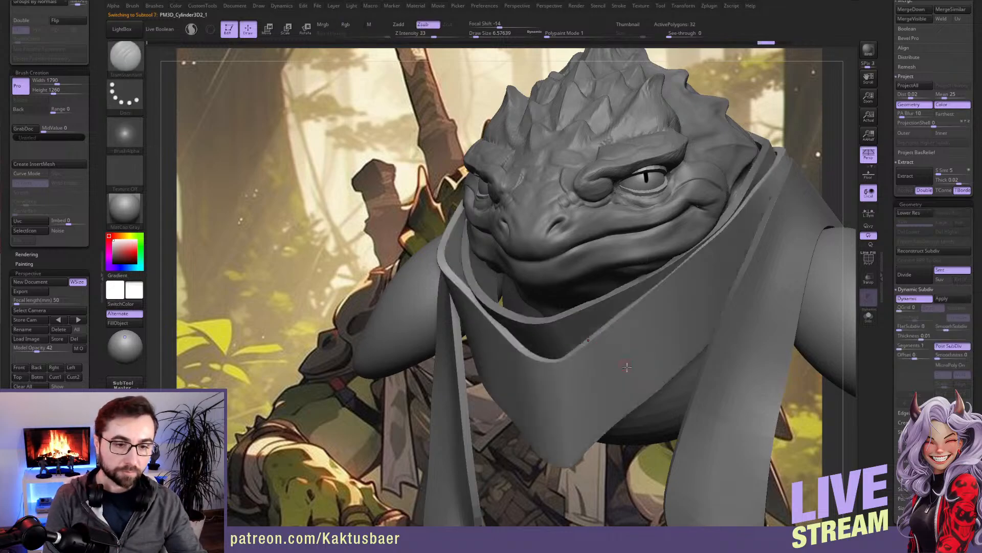
Step: Select the torso subtool beneath the scarf and duplicate it
mouse_move(656, 373)
right_mouse_down("alt")
mouse_move(652, 355)
mouse_move(648, 367)
right_mouse_up("alt")
left_click_drag(886, 218, 886, 287)
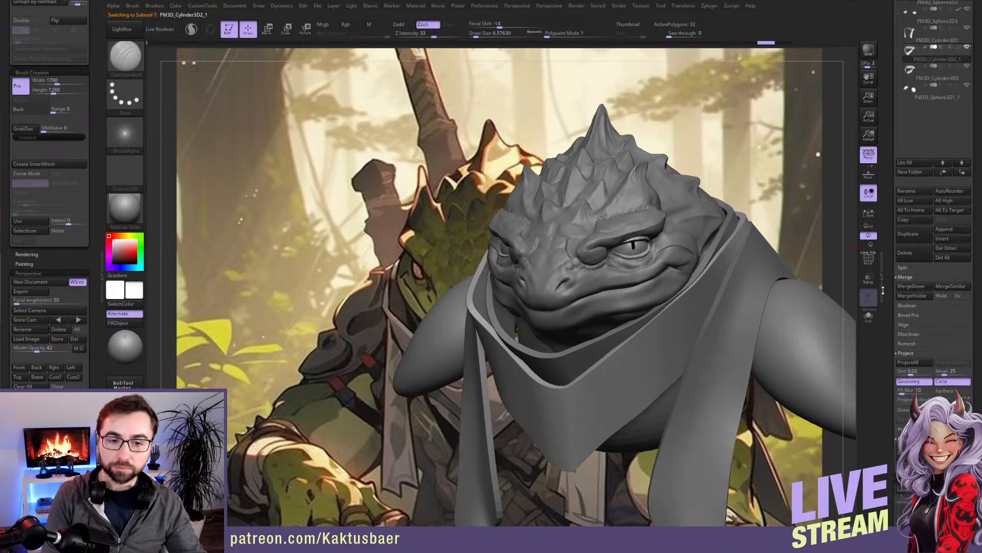
left_click(807, 330, "alt")
left_click(662, 406, "alt")
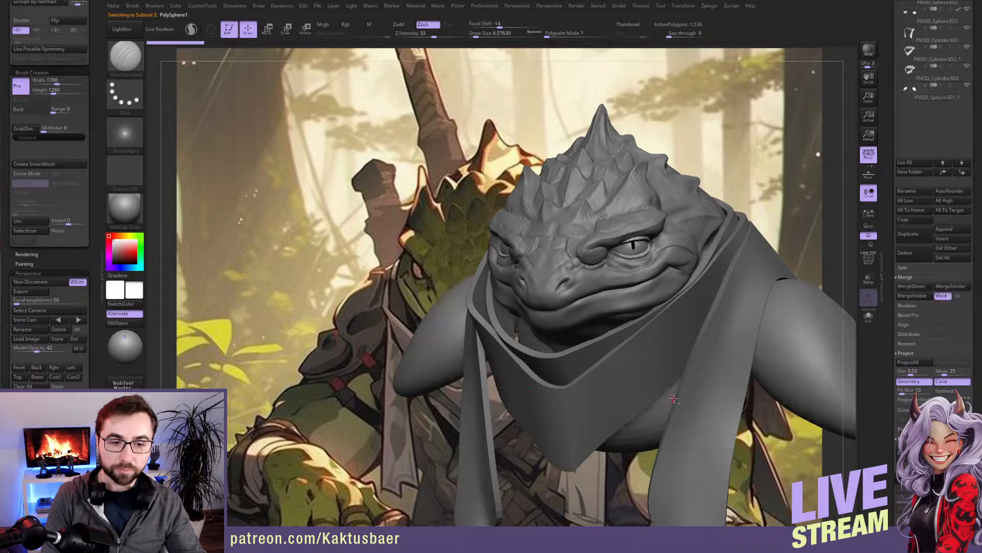
right_click_drag(673, 394, 496, 343, "ctrl")
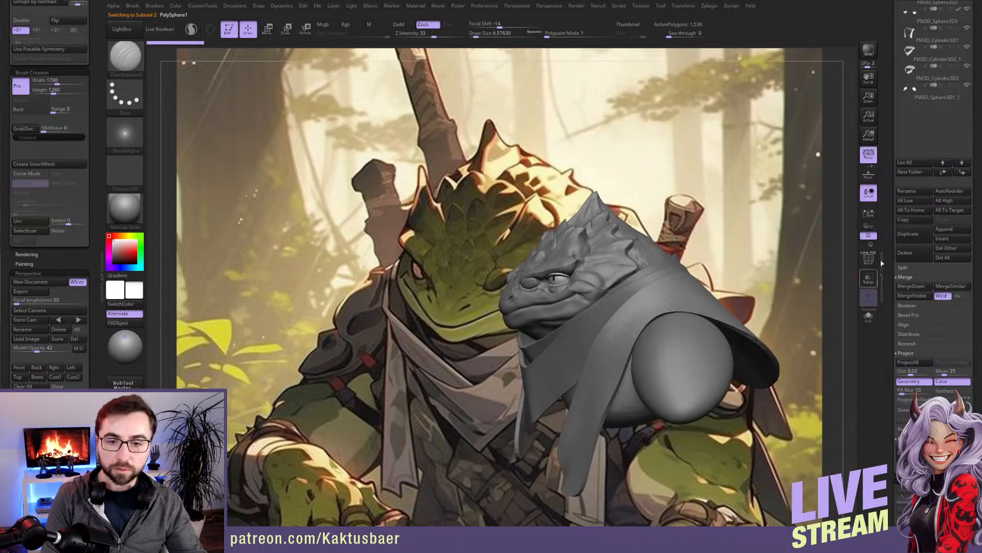
left_click(916, 236)
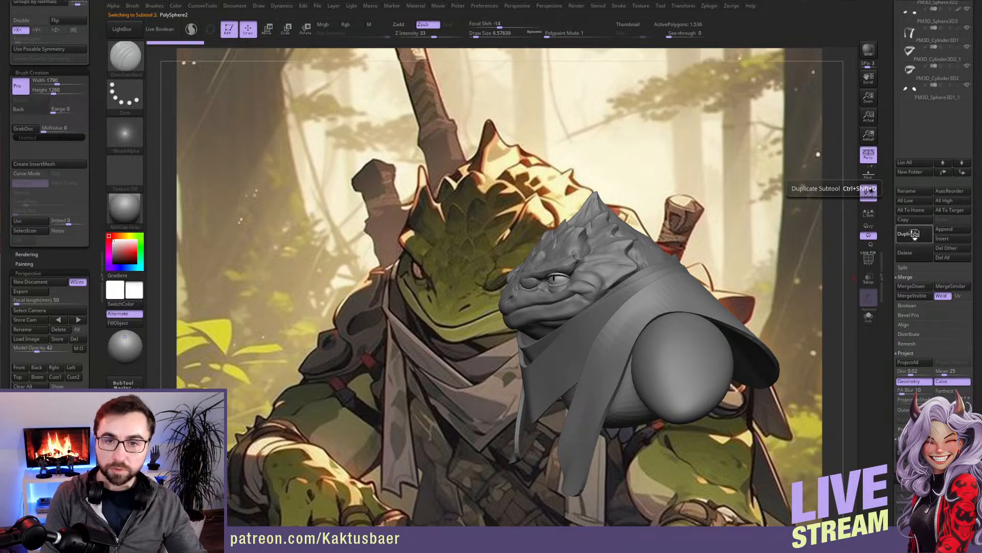
Step: Briefly hide the two scarf pieces to inspect the body beneath, and show them again
scroll(941, 246, "up", 5)
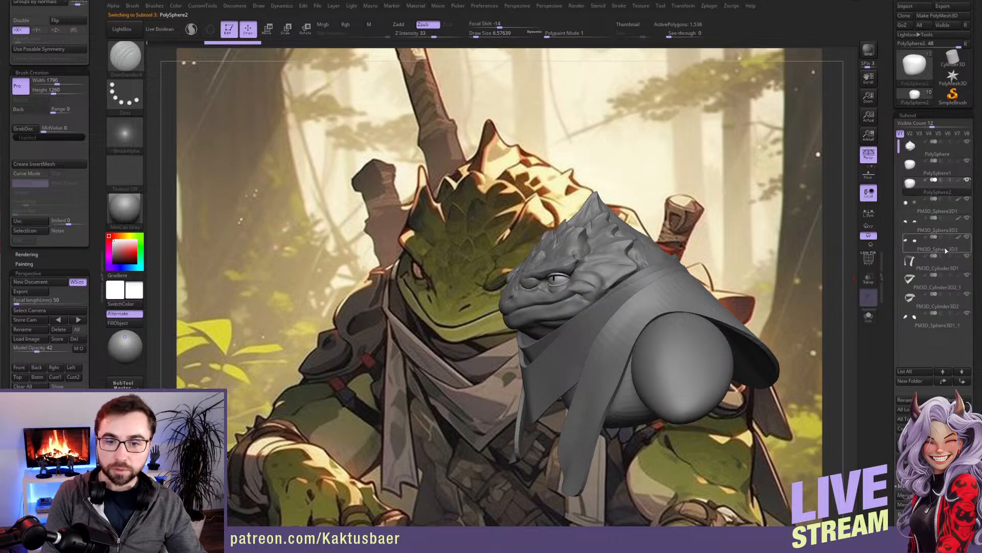
left_click(967, 275)
left_click(967, 295)
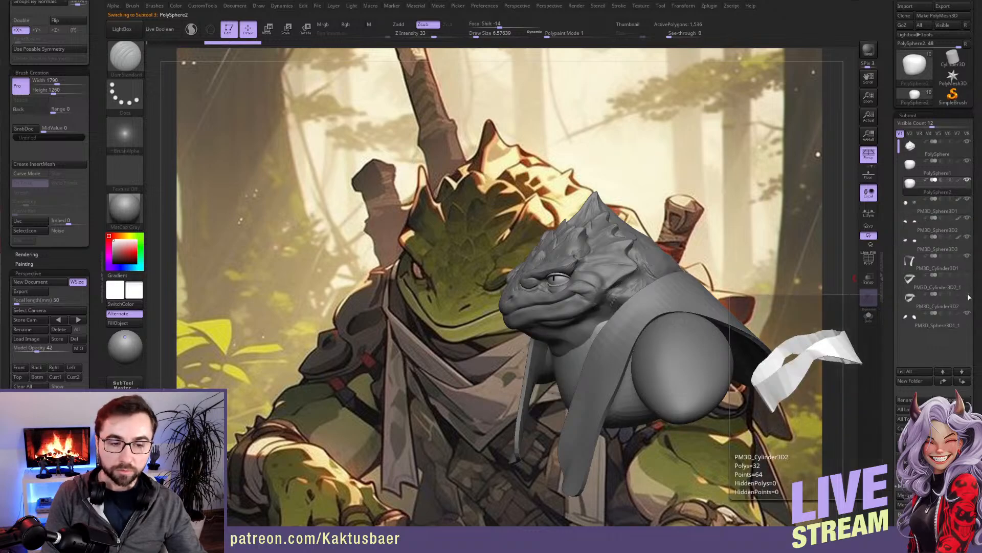
left_click(967, 275)
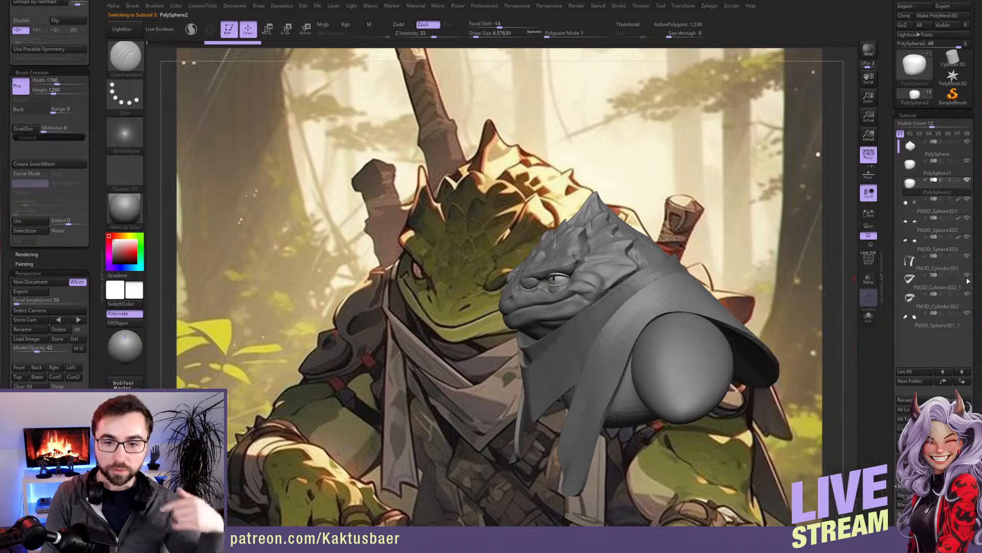
Step: Enlarge the duplicated torso with the Scale transpose tool so it surrounds the original body
right_click_drag(663, 390, 638, 368)
key("e")
left_click_drag(586, 380, 608, 272)
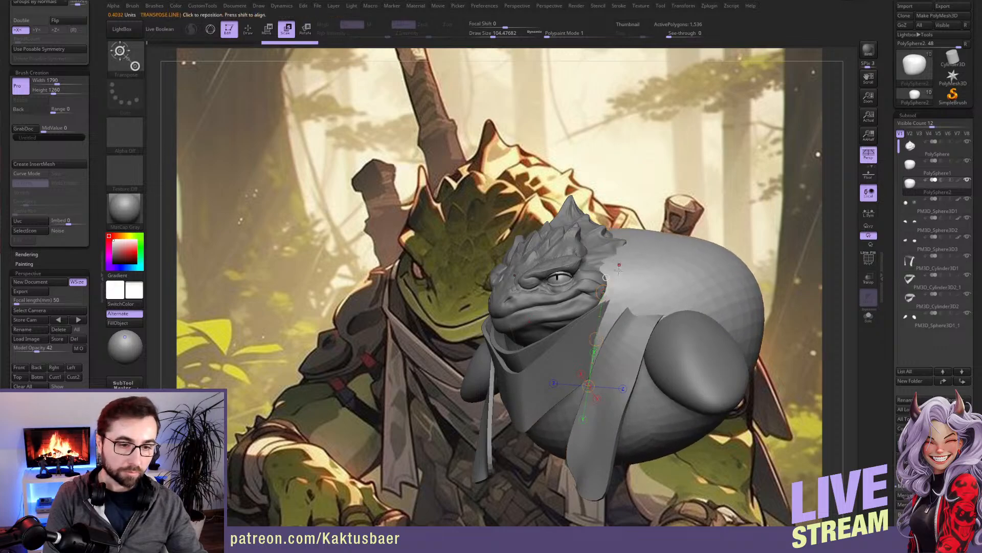
Step: Reshape the enlarged torso duplicate around the back and shoulders with the Move brush, reducing the brush size between strokes
key("q")
key("b")
key("m")
key("v")
mouse_move(695, 261)
left_mouse_down()
mouse_move(657, 289)
mouse_move(672, 286)
left_mouse_up()
right_click_drag(671, 286, 631, 302)
key("bracketleft")
right_click_drag(768, 287, 732, 279)
left_click_drag(732, 279, 741, 279)
mouse_move(763, 271)
right_mouse_down()
mouse_move(678, 264)
mouse_move(730, 267)
right_mouse_up()
left_click_drag(731, 267, 691, 289)
key("bracketleft")
left_click_drag(606, 310, 620, 273)
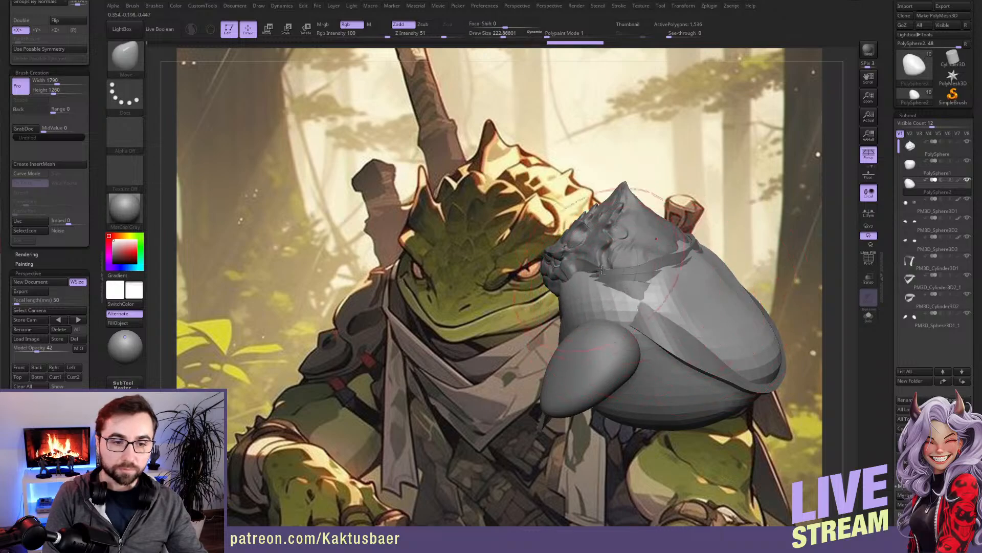
Step: Fit the duplicate more closely around the neck and front of the body with a smaller Move brush
right_click_drag(596, 277, 638, 281)
key("bracketleft")
key("bracketleft")
left_click_drag(639, 298, 638, 279)
left_click_drag(562, 276, 571, 290)
mouse_move(570, 290)
right_mouse_down()
mouse_move(627, 268)
mouse_move(588, 279)
right_mouse_up()
key("s")
mouse_move(543, 370)
left_mouse_down()
mouse_move(497, 375)
mouse_move(517, 353)
mouse_move(536, 364)
mouse_move(512, 378)
left_mouse_up()
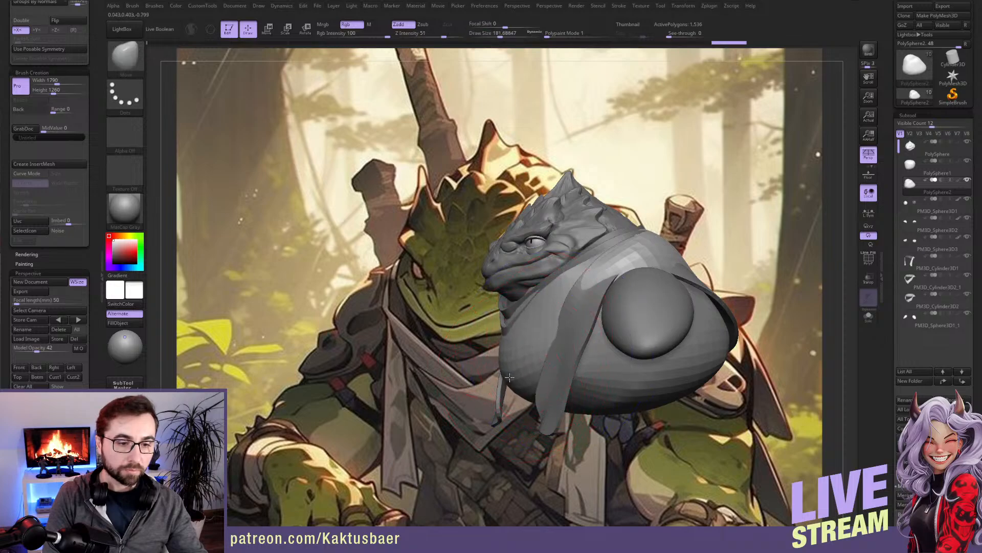
Step: Cut away the lower part of the enlarged torso duplicate with a straight cut below the arms
mouse_move(527, 353)
right_mouse_down()
mouse_move(555, 351)
mouse_move(511, 348)
right_mouse_up()
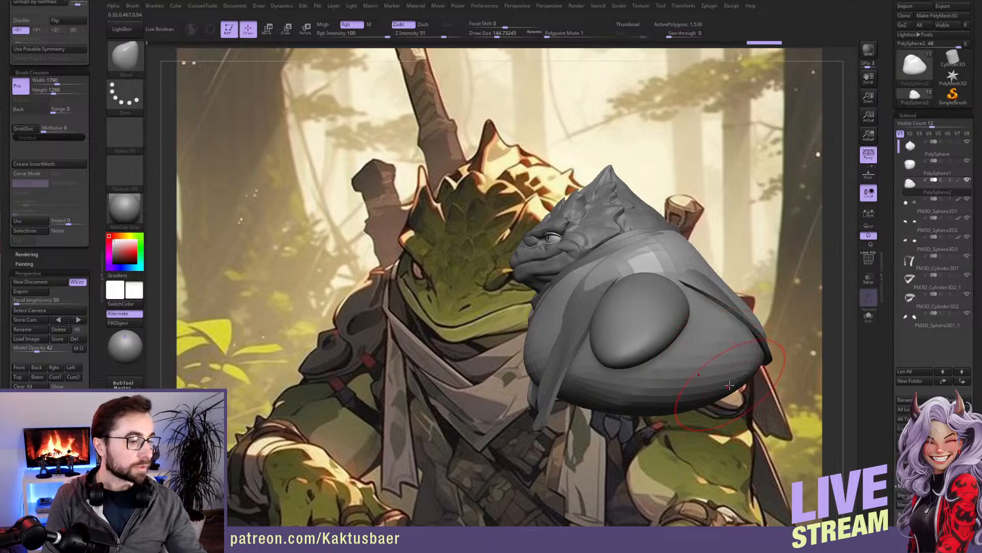
key("b")
left_click(709, 501)
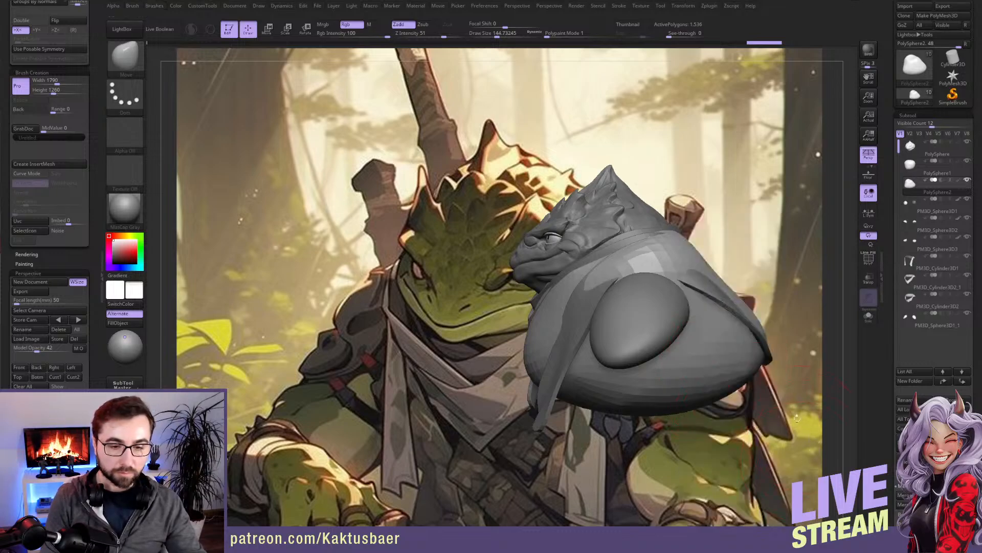
mouse_move(785, 389)
left_mouse_down("ctrl+shift")
mouse_move(716, 327)
mouse_move(649, 294)
mouse_move(585, 353)
mouse_move(511, 460)
left_mouse_up("ctrl+shift")
Step: Pull the trimmed garment's front lower edge into shape beneath the scarf with the Move brush
mouse_move(624, 375)
right_mouse_down()
mouse_move(646, 358)
mouse_move(640, 340)
mouse_move(681, 297)
mouse_move(678, 310)
right_mouse_up()
left_click_drag(691, 300, 651, 333)
left_click_drag(603, 378, 556, 430)
mouse_move(555, 430)
right_mouse_down()
mouse_move(583, 429)
mouse_move(562, 432)
mouse_move(574, 394)
right_mouse_up()
mouse_move(575, 394)
left_mouse_down()
mouse_move(583, 378)
mouse_move(583, 400)
left_mouse_up()
right_click_drag(582, 400, 550, 397)
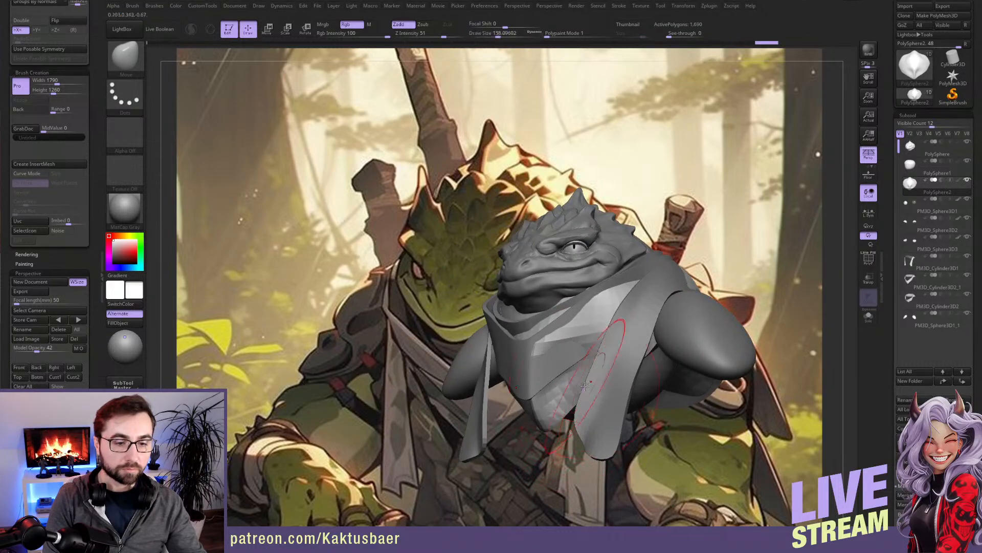
left_click_drag(601, 373, 594, 386)
Step: Fit the garment layer around the chest and beneath the hanging scarf end with Move strokes
right_click_drag(594, 386, 551, 410)
left_click_drag(568, 422, 542, 389)
right_click_drag(527, 366, 541, 382)
mouse_move(541, 383)
left_mouse_down()
mouse_move(532, 368)
mouse_move(534, 383)
left_mouse_up()
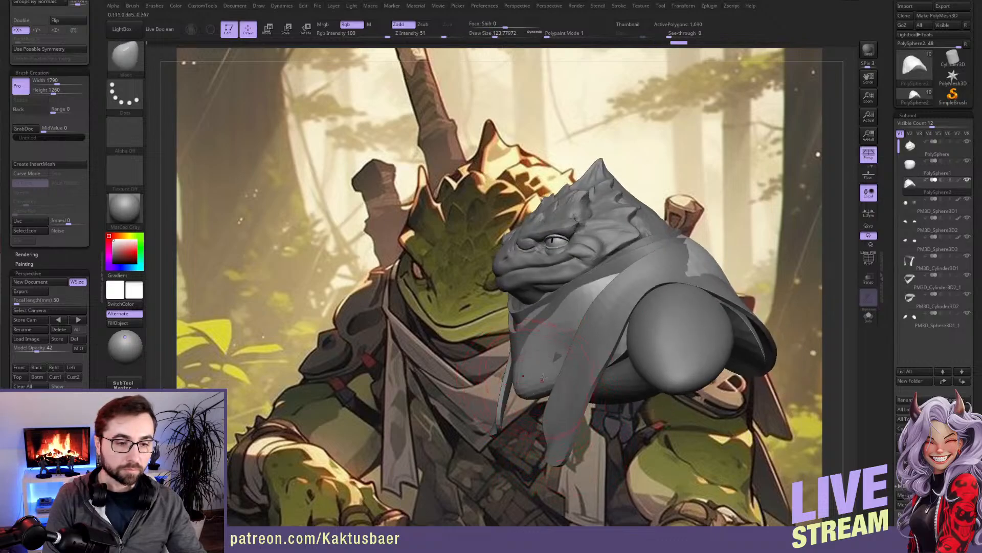
mouse_move(607, 353)
left_mouse_down()
mouse_move(615, 317)
mouse_move(591, 299)
left_mouse_up()
left_click_drag(591, 302, 586, 292)
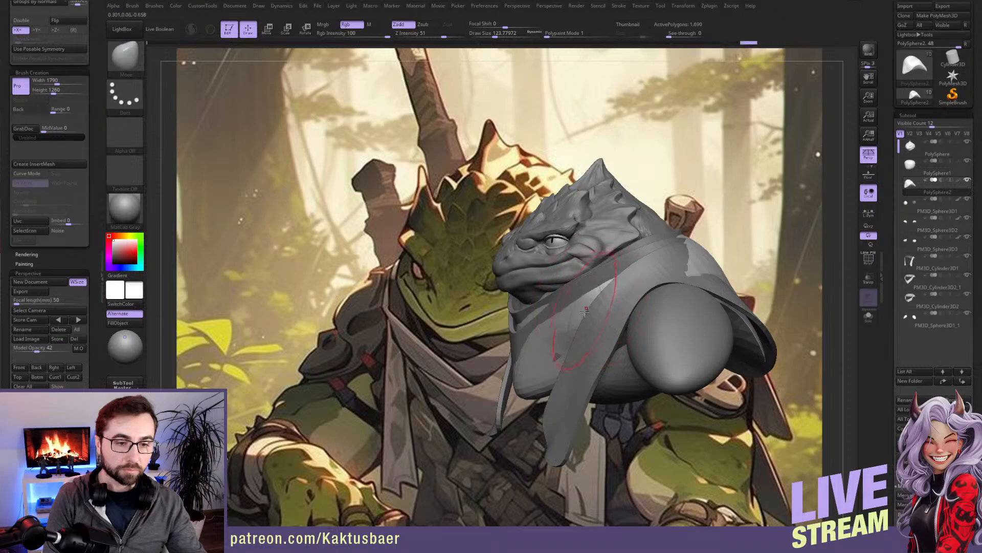
right_click_drag(585, 294, 622, 307)
left_click_drag(596, 325, 600, 310)
mouse_move(603, 307)
right_mouse_down()
mouse_move(631, 317)
mouse_move(578, 314)
right_mouse_up()
Step: Reshape the garment's rear edge behind the arm with a larger Move brush and smooth it
left_click_drag(714, 289, 726, 280)
key("s")
left_click_drag(772, 341, 754, 316)
right_click_drag(752, 317, 735, 318)
mouse_move(755, 327)
left_mouse_down("shift")
mouse_move(729, 307)
mouse_move(736, 320)
left_mouse_up("shift")
mouse_move(642, 328)
right_mouse_down()
mouse_move(696, 333)
mouse_move(612, 353)
right_mouse_up()
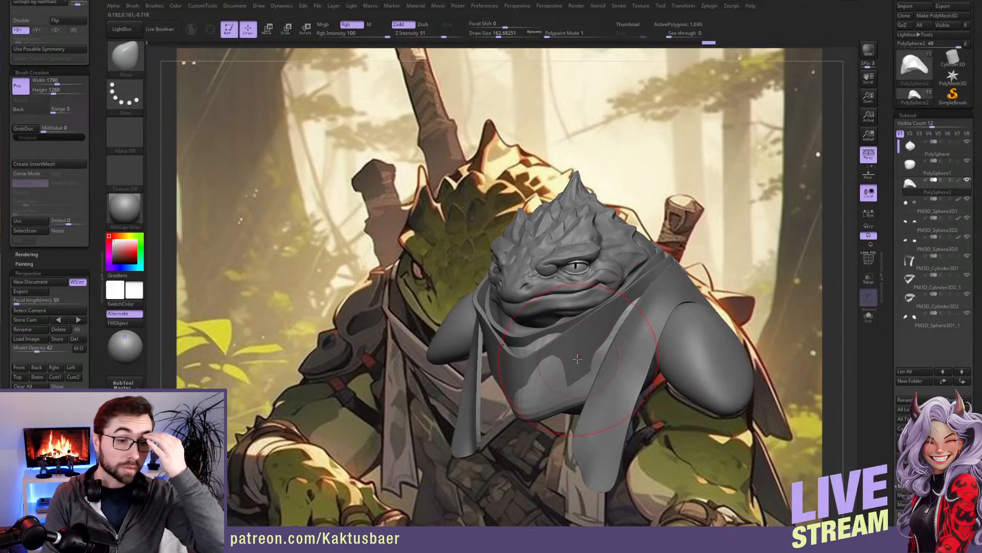
Step: Adjust the garment's front and side under the scarf with the Move brush, changing the brush size between strokes
right_click_drag(579, 318, 567, 322)
key("s")
key("bracketleft")
mouse_move(568, 321)
left_mouse_down()
mouse_move(648, 301)
mouse_move(537, 251)
mouse_move(545, 339)
mouse_move(593, 348)
mouse_move(569, 358)
left_mouse_up()
key("s")
mouse_move(569, 358)
right_mouse_down()
mouse_move(583, 366)
mouse_move(635, 345)
right_mouse_up()
left_click_drag(635, 343, 631, 314)
Step: Hide the garment layer and duplicate the outer scarf piece wrapped around the neck
left_click(967, 180)
left_click(669, 293, "alt")
mouse_move(669, 293)
right_mouse_down()
mouse_move(628, 325)
mouse_move(662, 308)
right_mouse_up()
key("ctrl+shift+d")
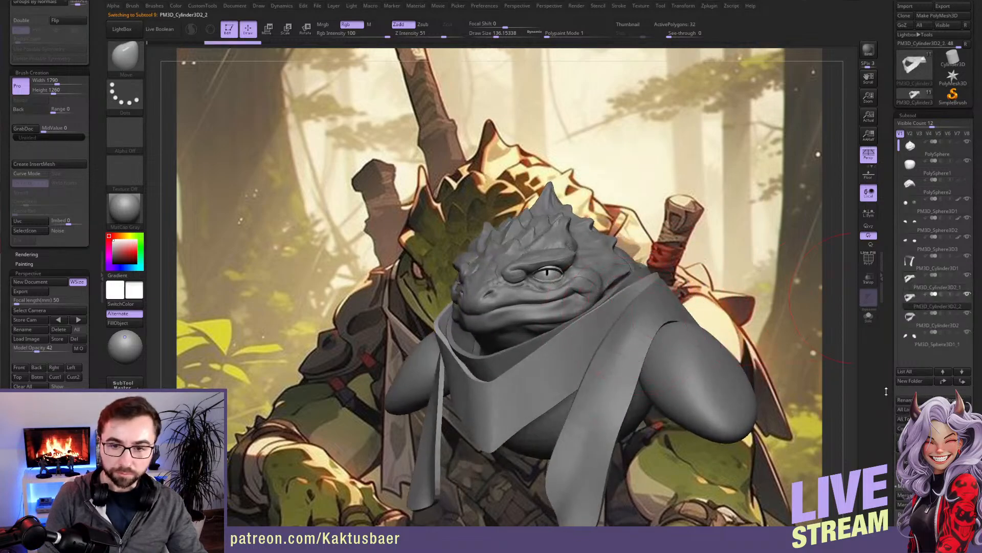
Step: Roll the original outer scarf piece back through its undo history to its closed, capped version
key("Up")
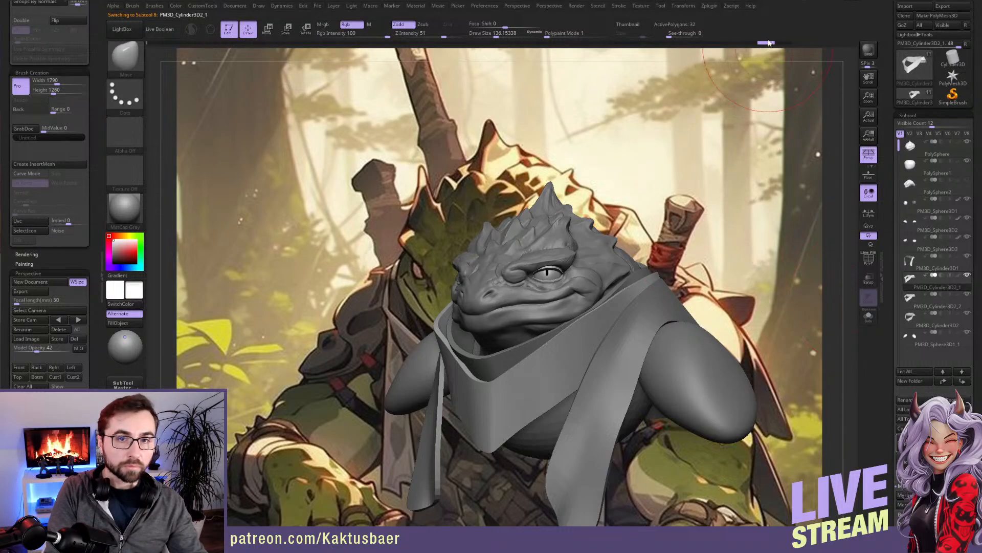
left_click_drag(760, 46, 203, 156)
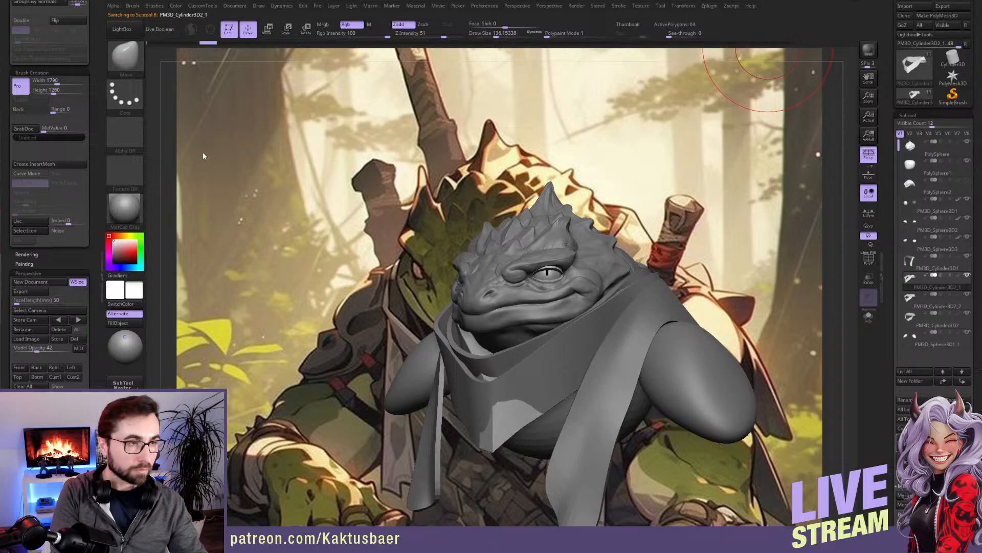
left_click_drag(204, 155, 198, 155)
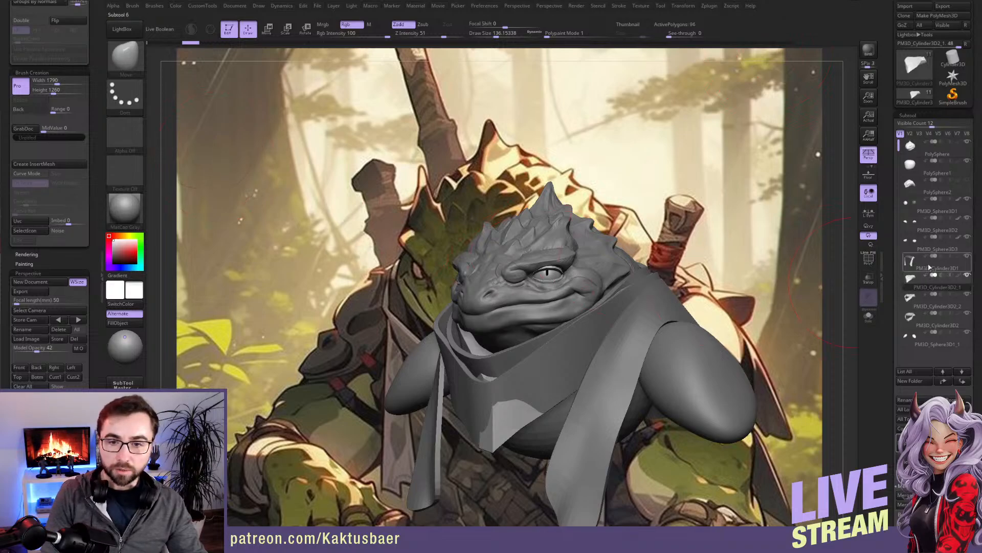
Step: Duplicate the inner scarf piece and roll the original back through its undo history to an earlier version
mouse_move(928, 304)
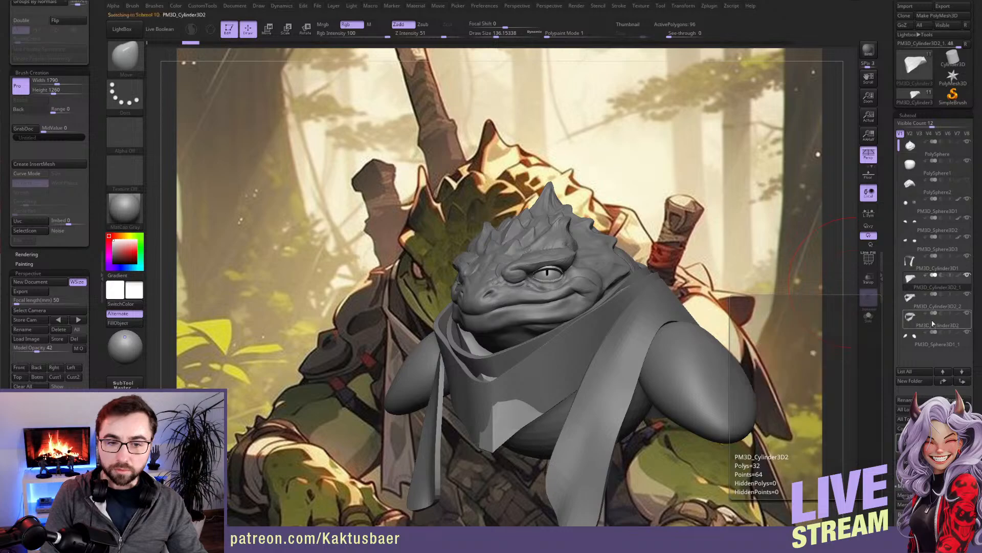
left_click(924, 323)
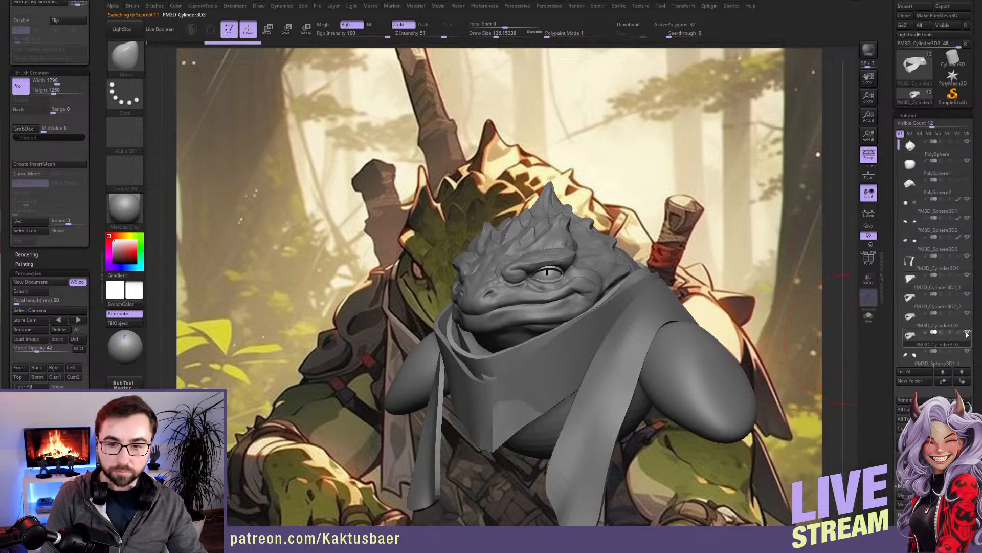
mouse_move(966, 316)
left_click(953, 333)
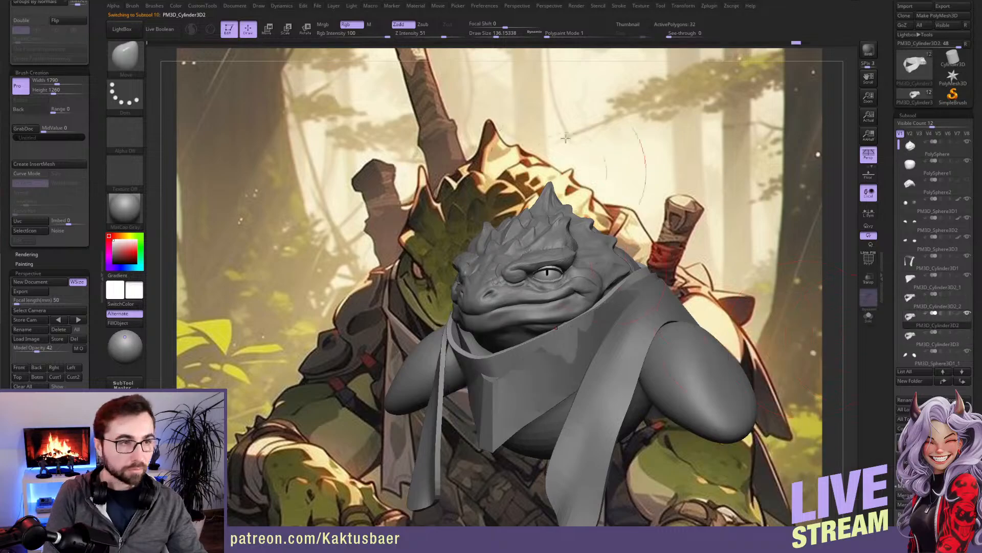
left_click_drag(795, 43, 587, 42)
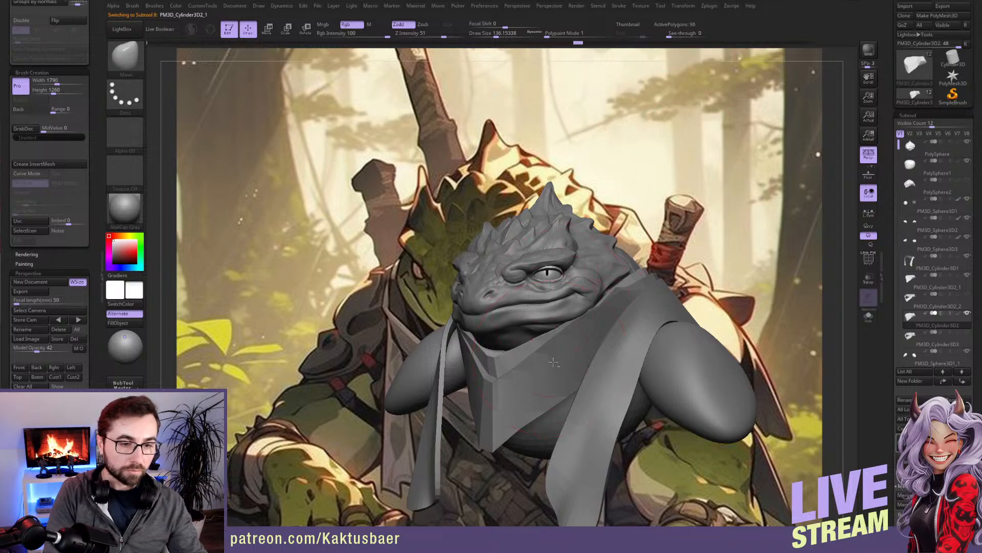
Step: Pull the outer scarf piece's upper rim outward beside the jaw with a larger Move brush
mouse_move(553, 361)
right_mouse_down("ctrl")
mouse_move(552, 384)
mouse_move(544, 363)
right_mouse_up("ctrl")
right_click_drag(544, 362, 552, 363)
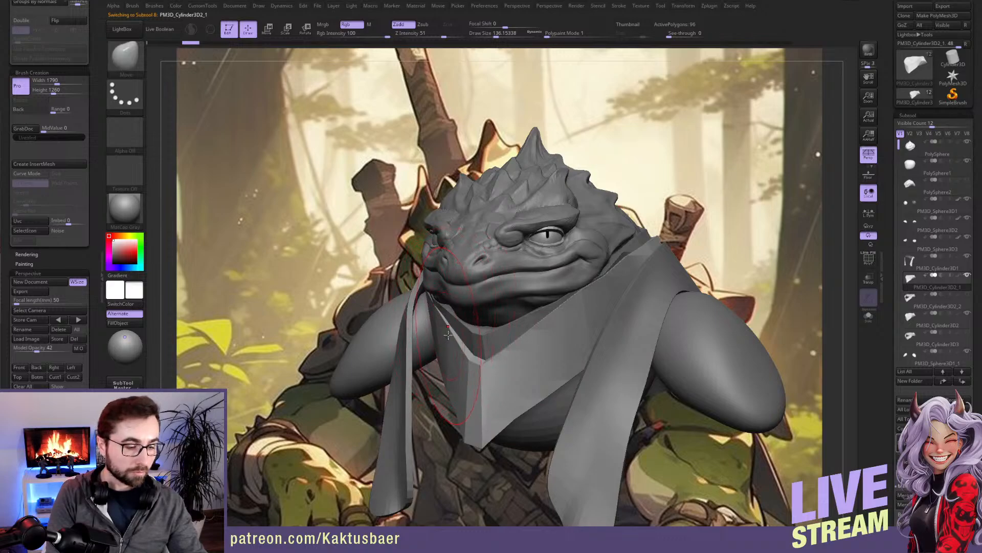
right_click_drag(432, 338, 399, 355)
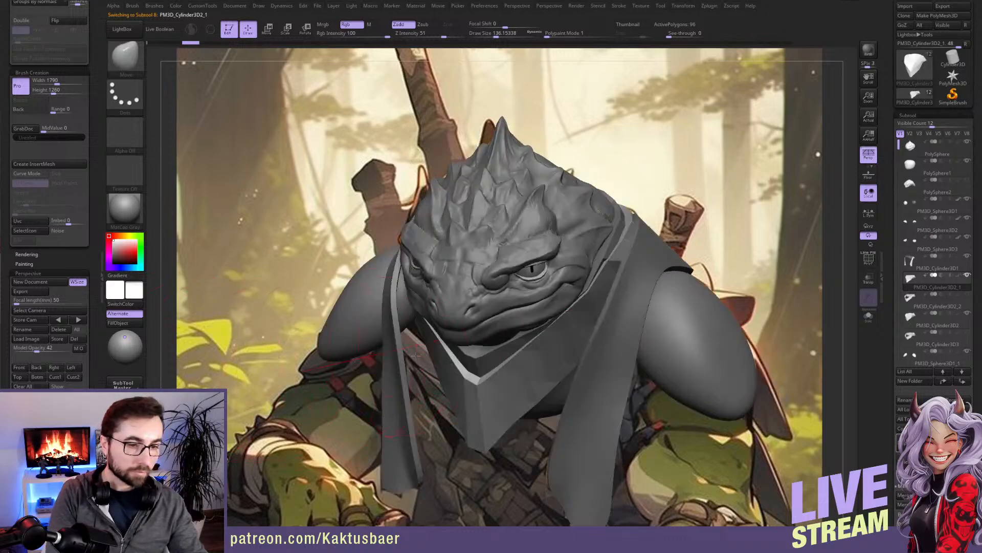
key("s")
left_click_drag(438, 342, 378, 333)
left_click(378, 362)
mouse_move(436, 360)
left_mouse_down()
mouse_move(422, 377)
mouse_move(415, 337)
left_mouse_up()
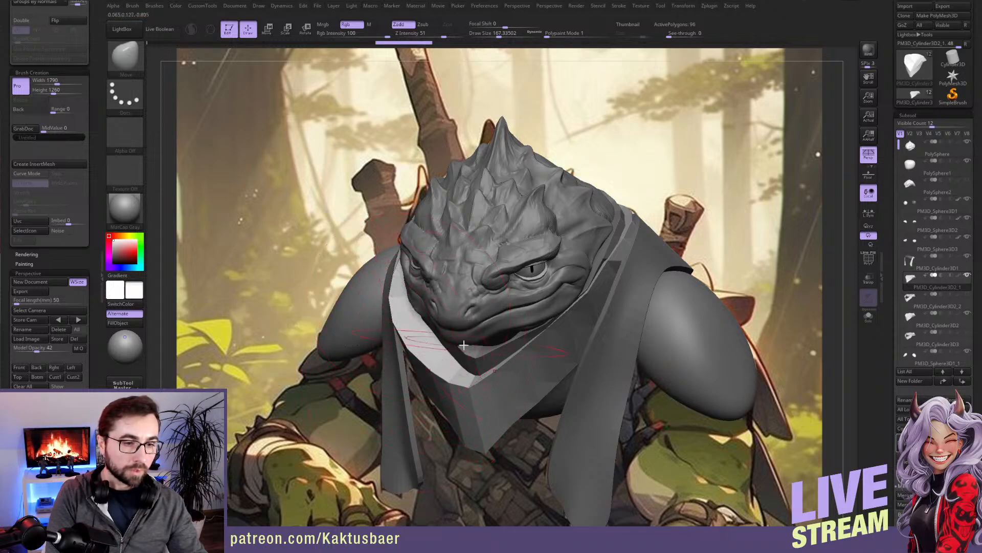
Step: Select the inner scarf piece and adjust its front rim with the Move brush against the see-through reference
left_click(470, 351, "alt")
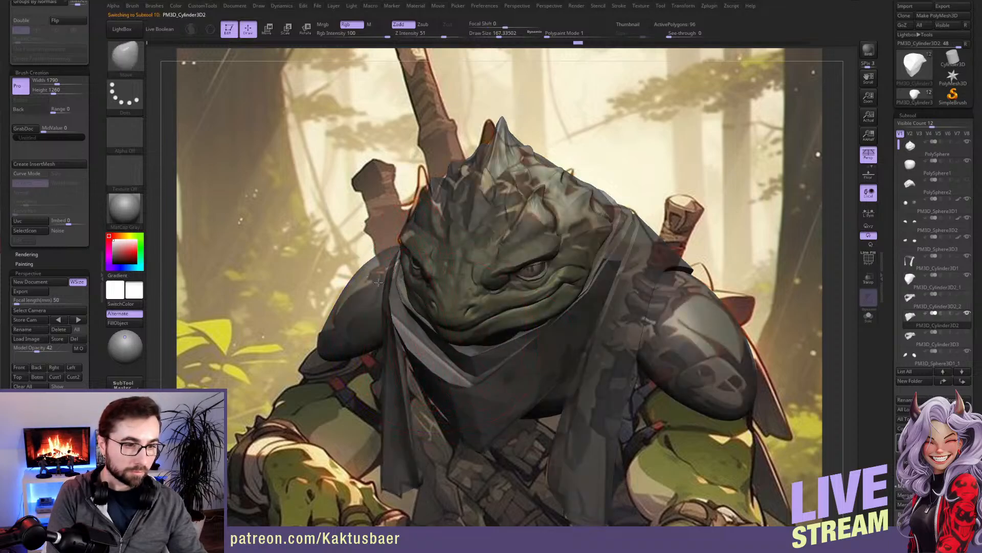
left_click_drag(419, 348, 461, 365)
key("s")
key("s")
key("s")
Step: Align the outer scarf piece's rim and front tip with the reference using a smaller Move brush
left_click_drag(399, 319, 390, 278)
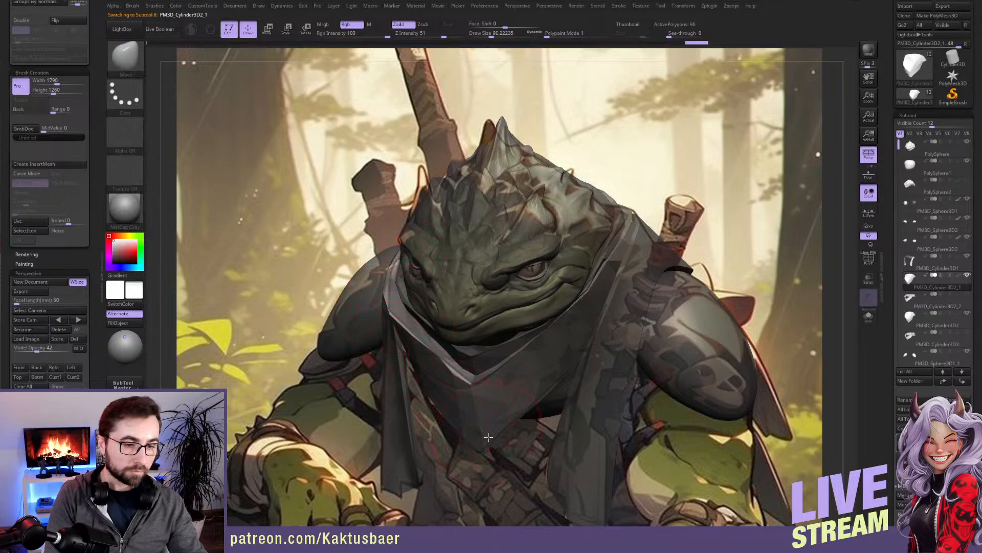
key("s")
left_click(469, 442)
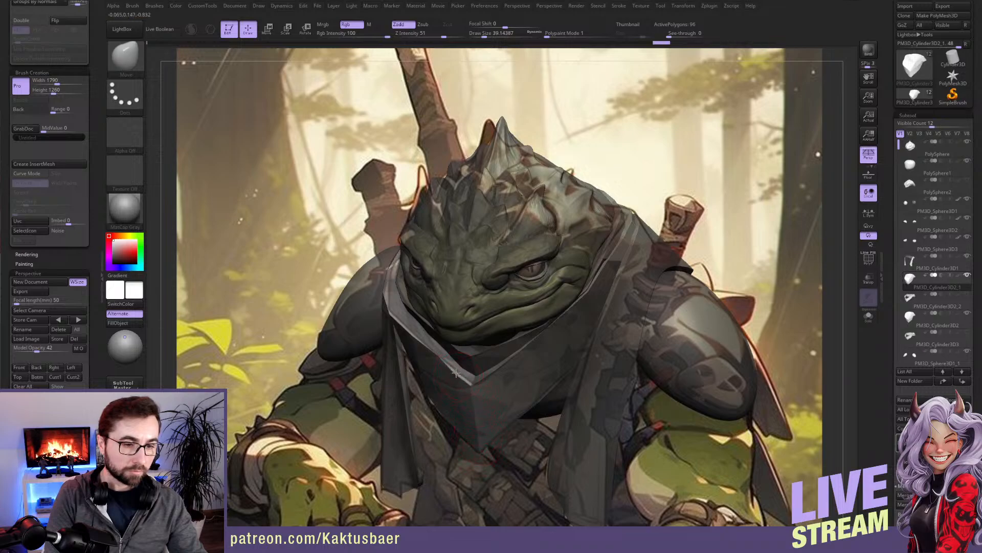
left_click(482, 359, "alt")
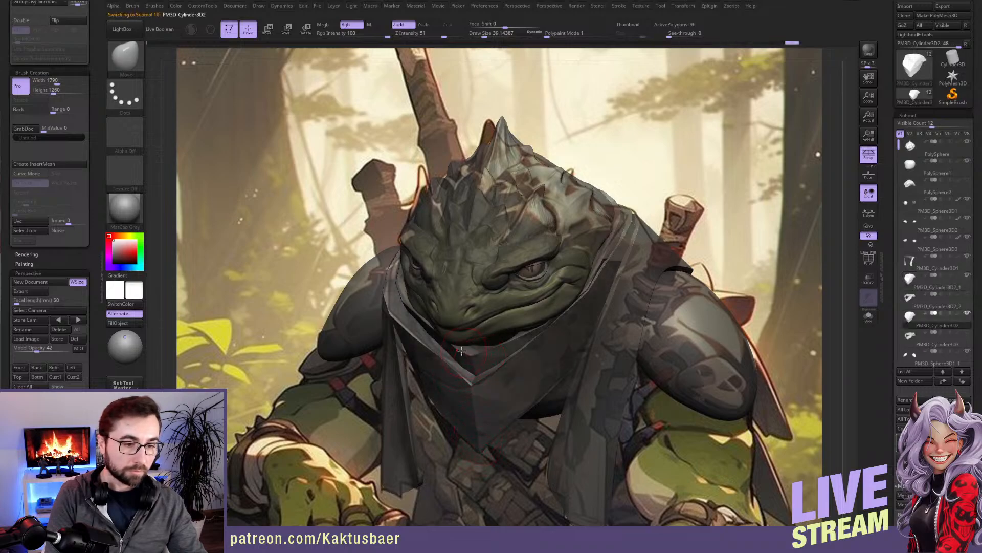
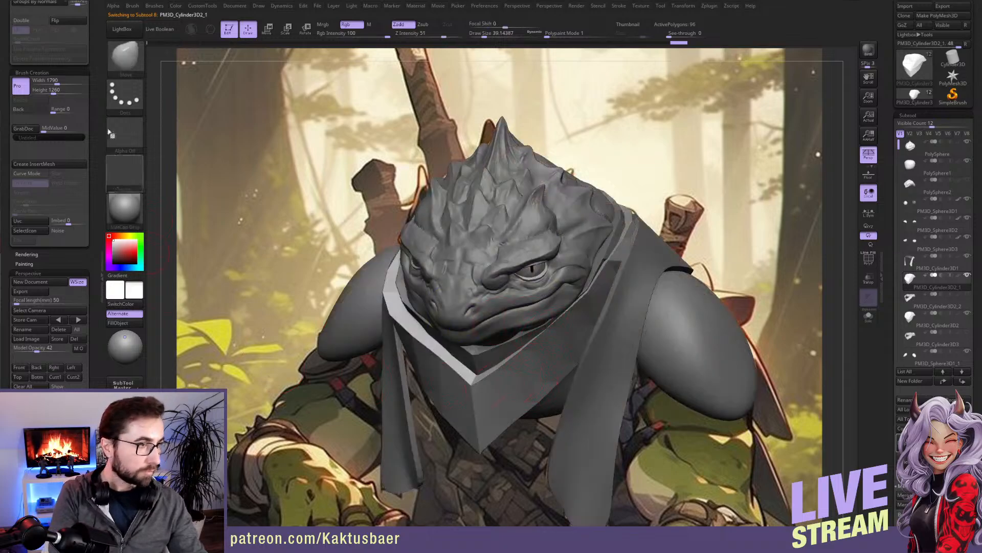
Step: Try to DynaMesh the outer scarf piece at resolution 128
scroll(99, 147, "up", 10)
scroll(98, 147, "up", 6)
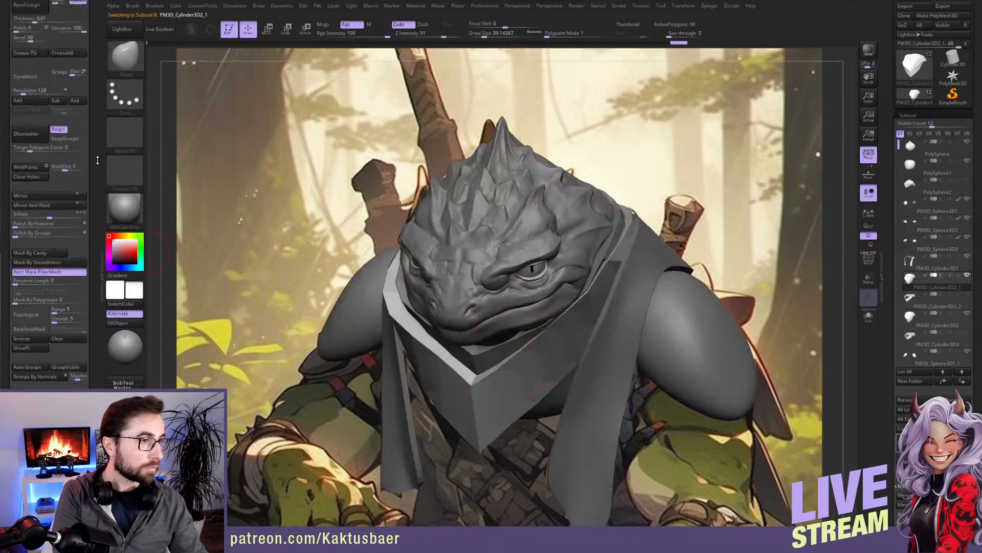
left_click(43, 139)
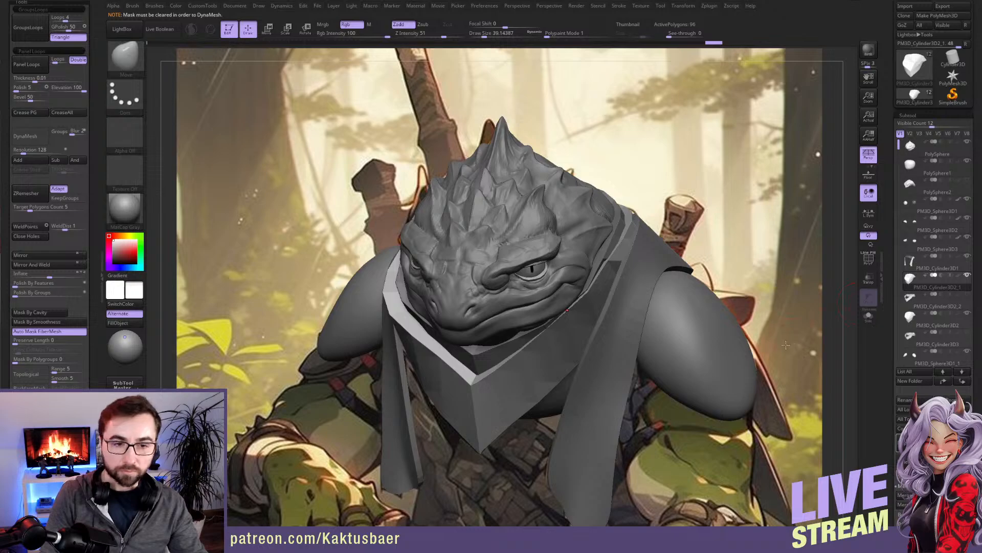
Step: Isolate the outer scarf piece with its wireframe shown to examine its topology, and show the other parts again
left_click(869, 316)
left_click_drag(703, 363, 701, 331)
left_click(870, 263)
scroll(885, 240, "down", 10)
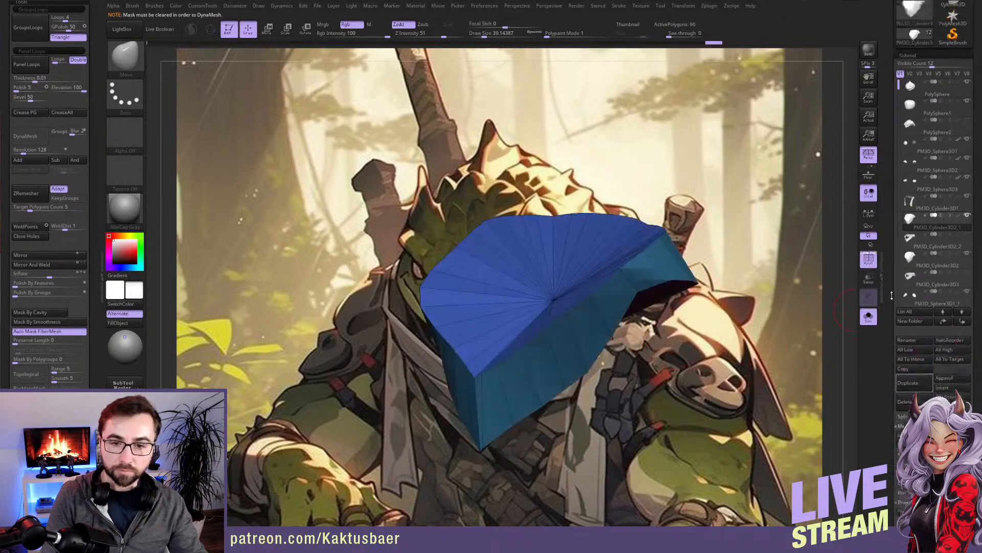
scroll(885, 240, "down", 3)
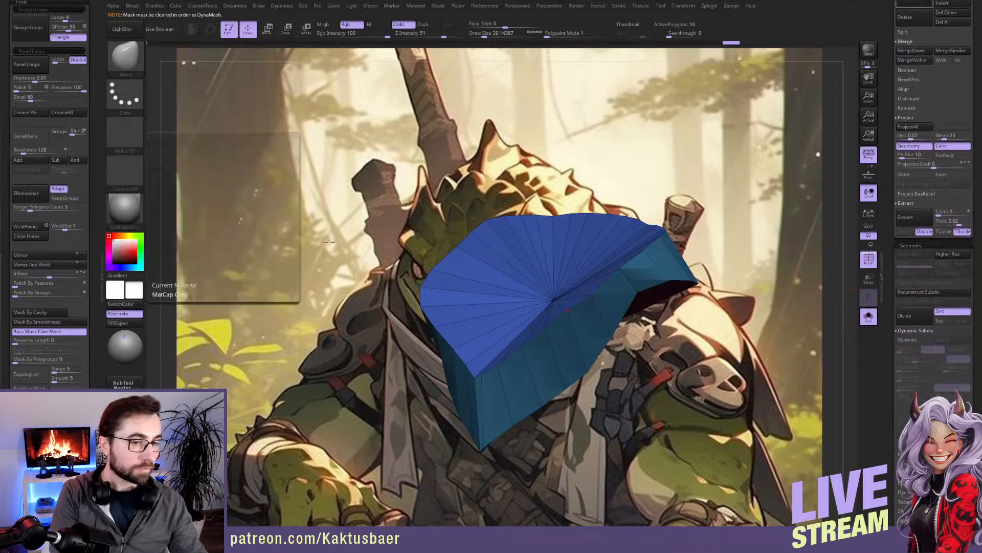
left_click(868, 317)
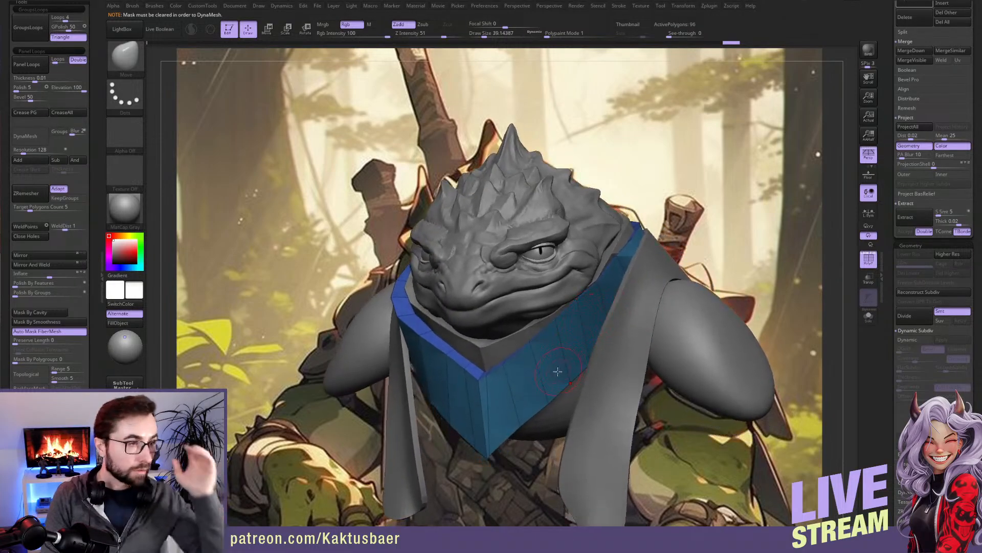
Step: Save the project and try DynaMesh on the outer scarf piece again
key("ctrl")
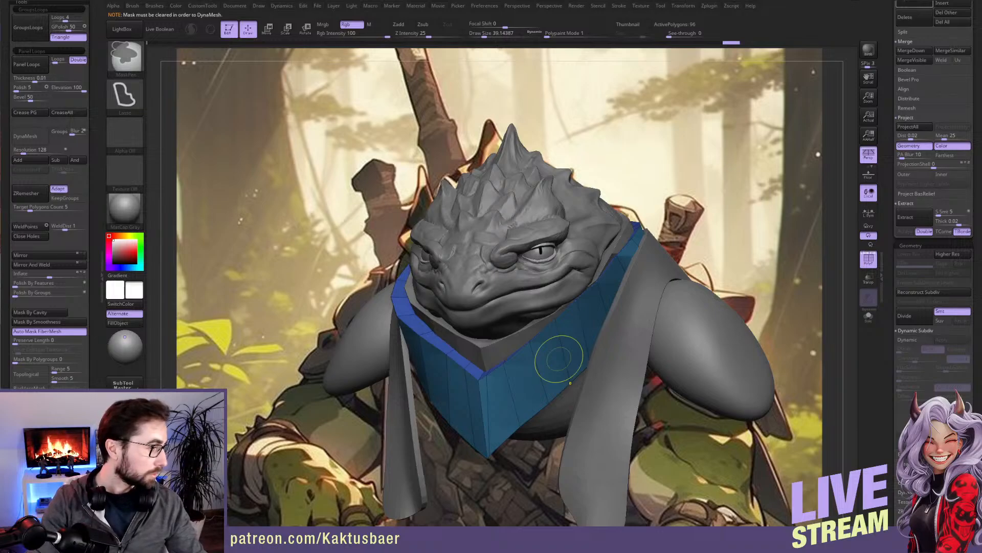
key("ctrl+s")
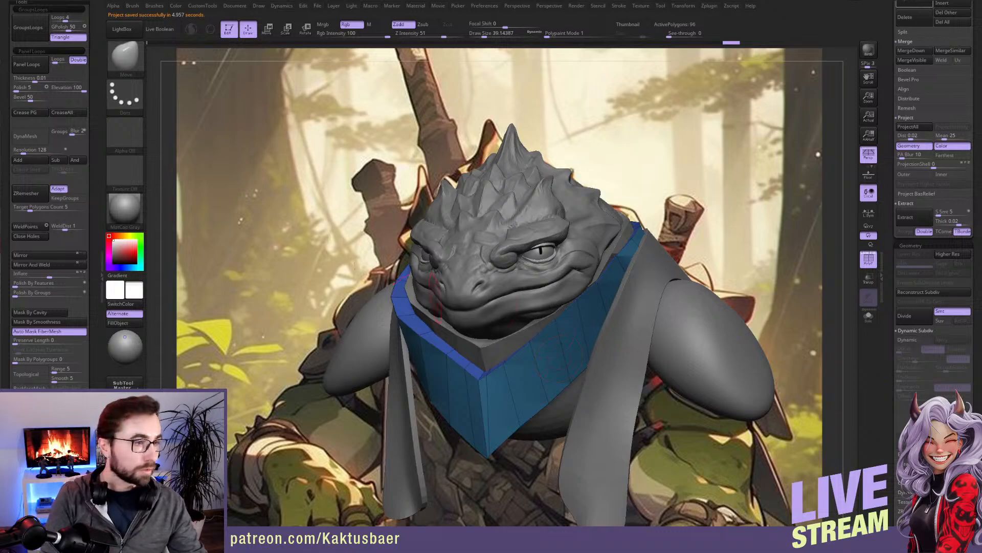
left_click(47, 139)
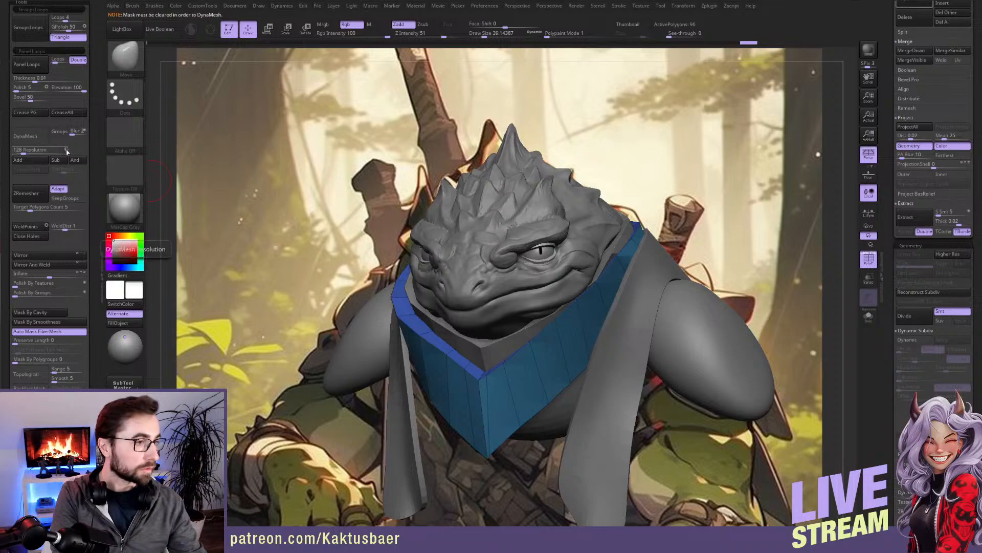
Step: ZRemesh the outer scarf piece with KeepGroups enabled and a target polygons count of 1
scroll(884, 317, "up", 10)
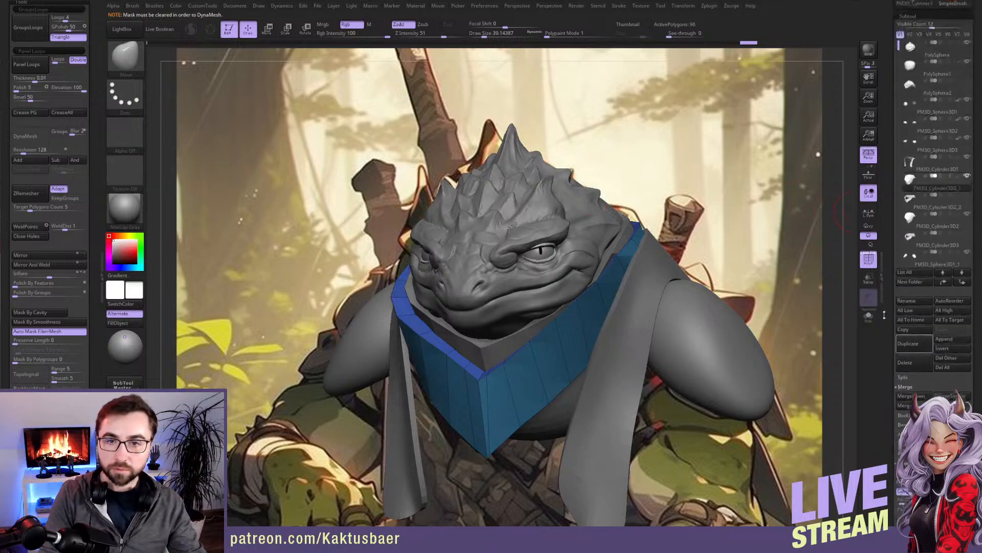
scroll(884, 317, "down", 5)
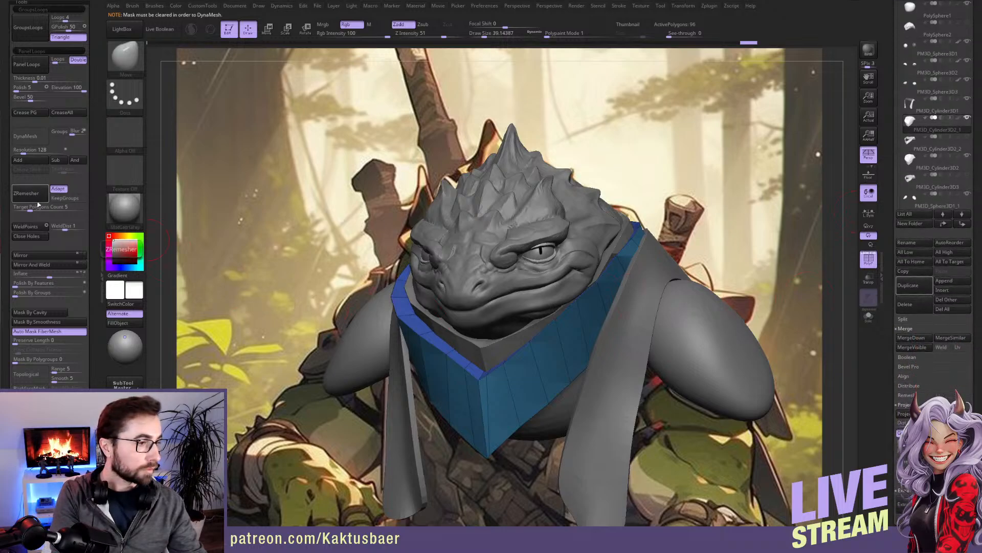
left_click(57, 199)
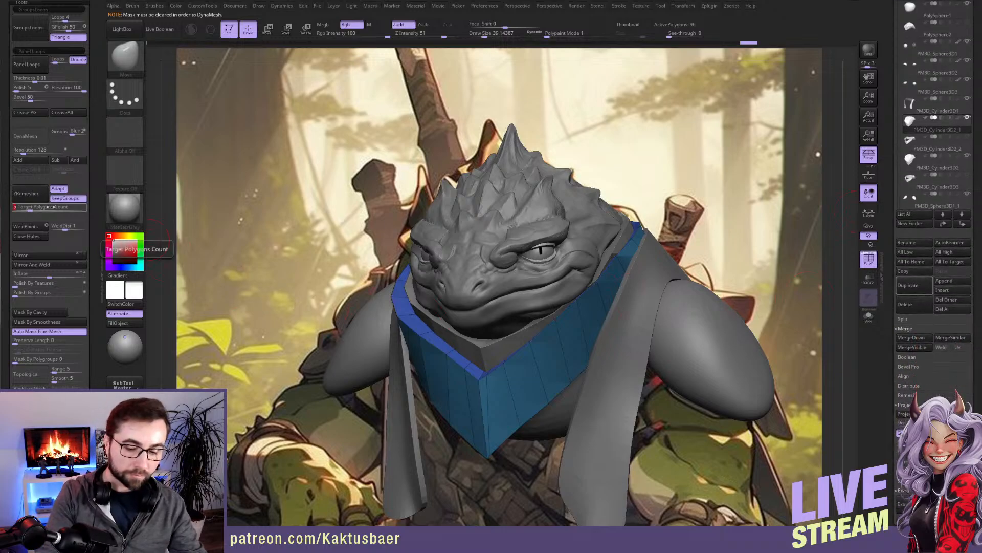
left_click(26, 193)
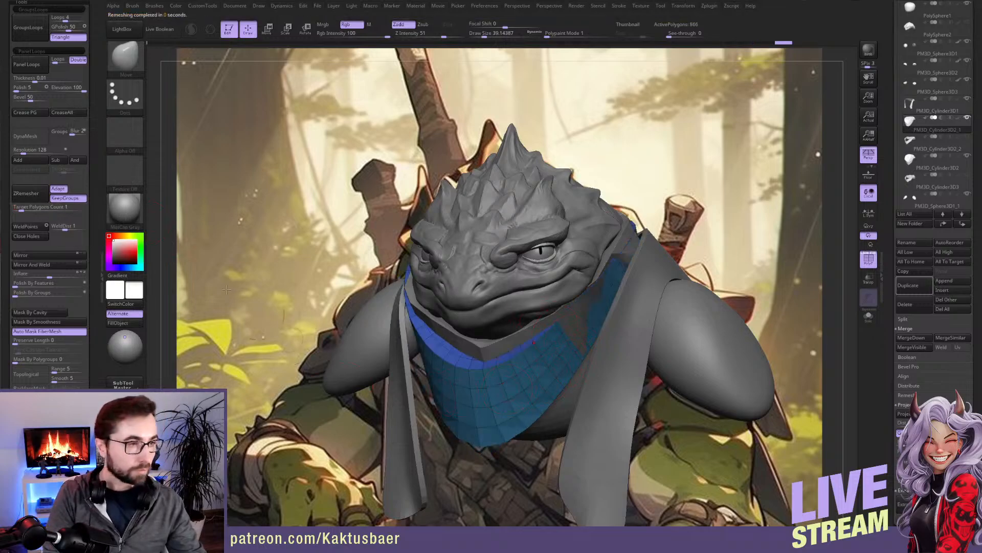
Step: DynaMesh the remeshed outer scarf piece at resolution 128 and enlarge the Move brush
left_click(25, 136)
right_click_drag(534, 388, 554, 350, "alt")
key("bracketright")
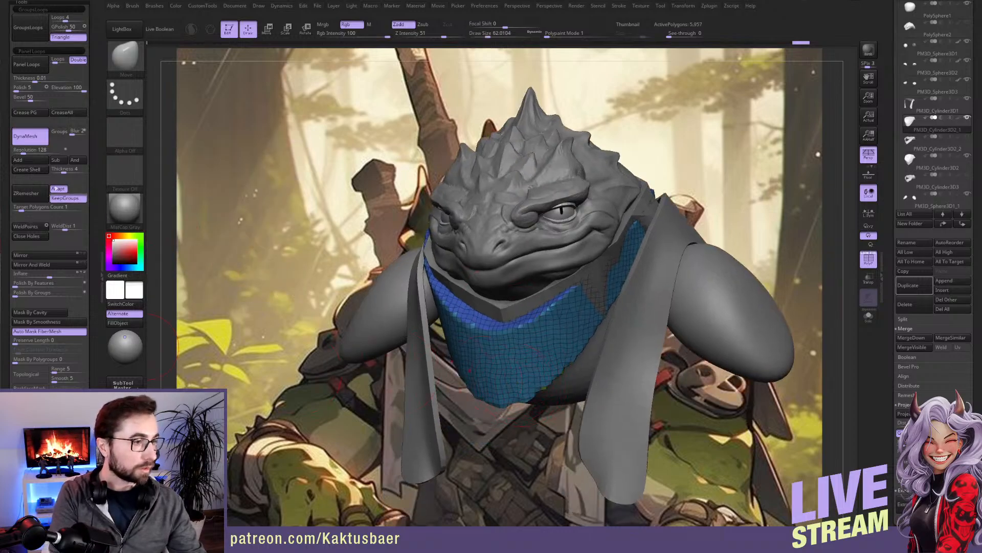
Step: Step back through the history to compare the outer scarf's low-poly version, and redo up to the DynaMeshed version
right_click_drag(511, 378, 537, 372)
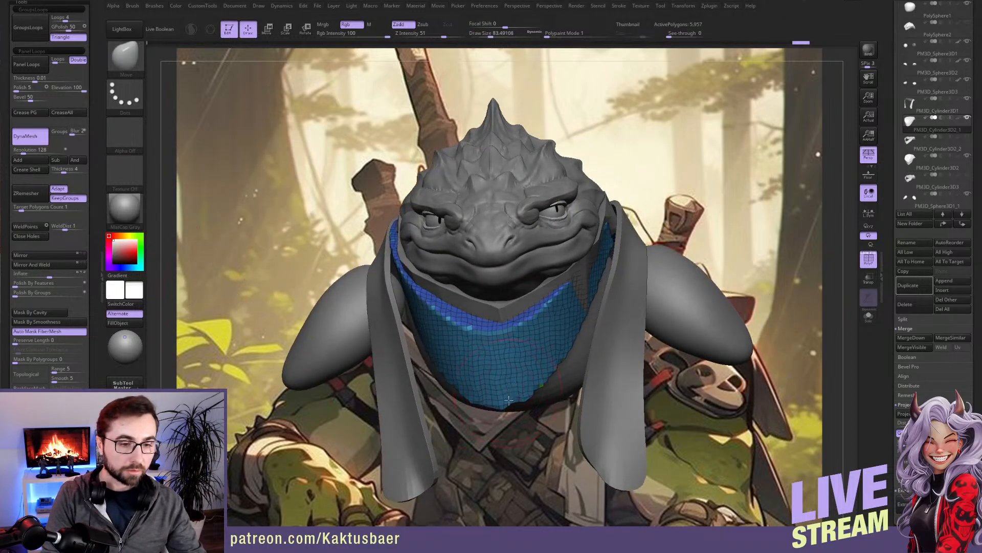
right_click_drag(512, 408, 559, 323)
key("bracketright")
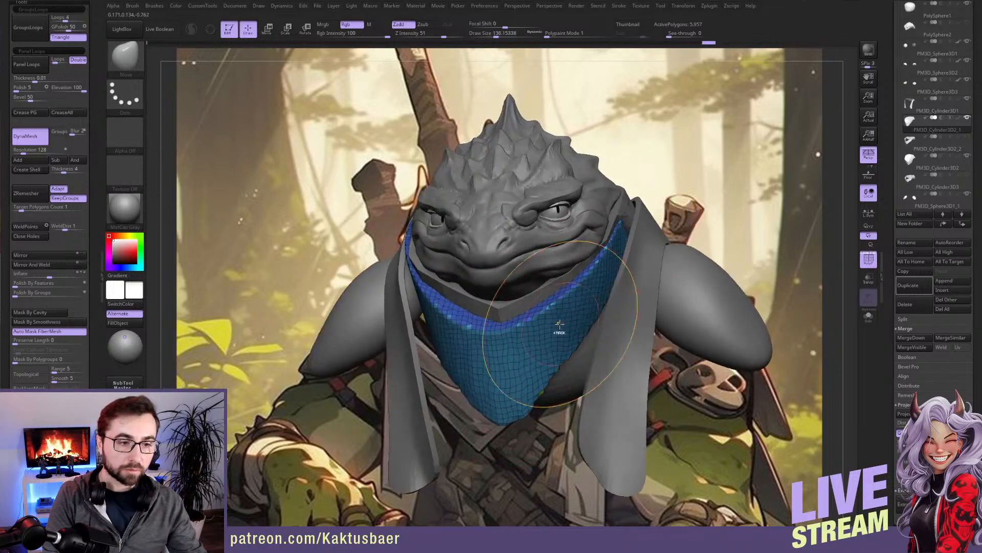
key("ctrl+z")
key("ctrl+z")
key("ctrl+z")
key("ctrl+z")
key("ctrl+z")
key("ctrl+z")
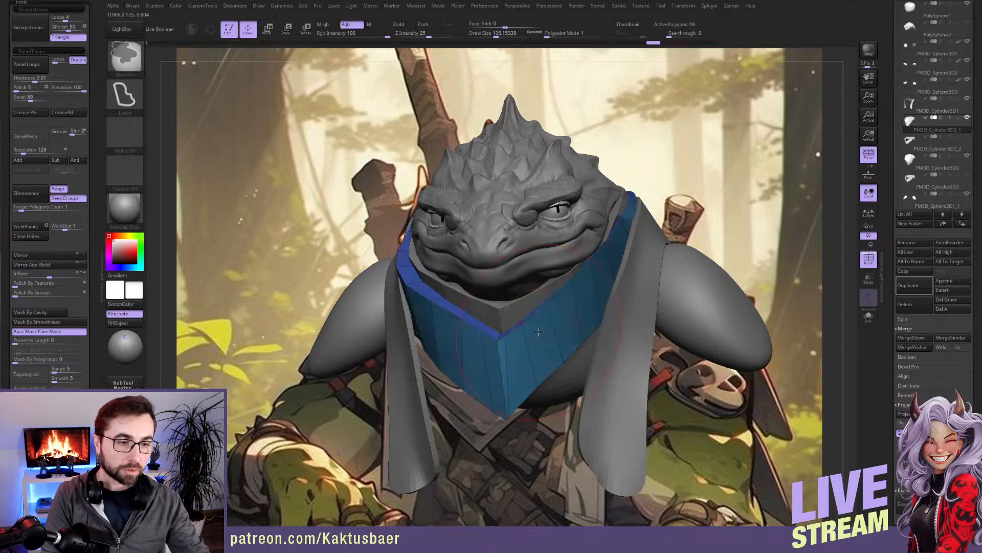
key("ctrl+z")
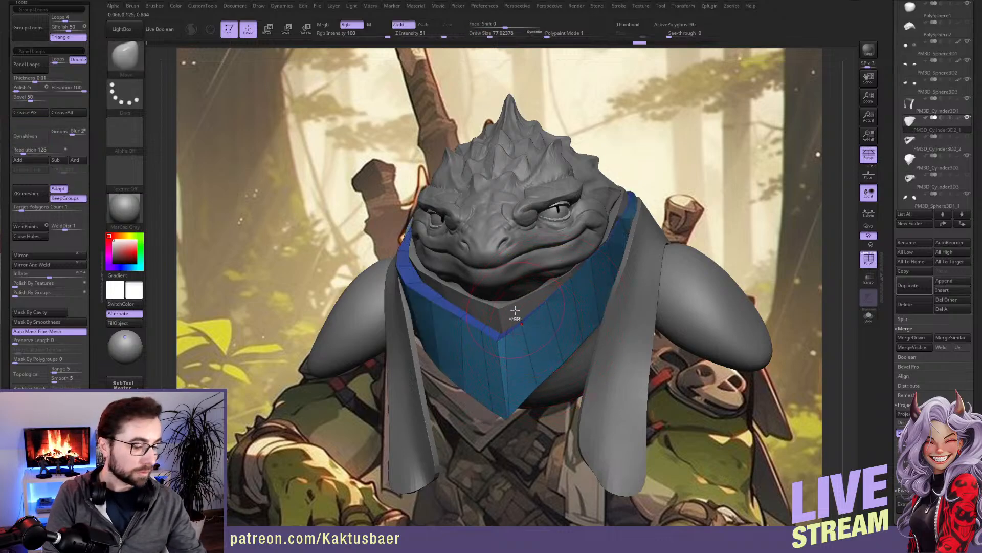
key("ctrl+shift+z")
key("ctrl+shift+z")
key("ctrl+shift+z")
key("ctrl+shift+z")
key("ctrl+shift+z")
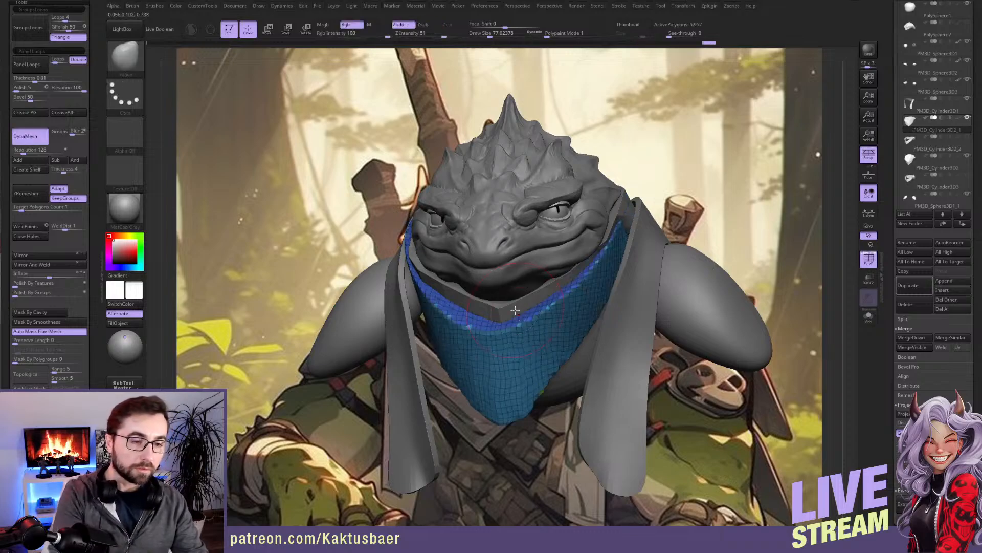
Step: Pull the outer scarf's upper rim and front downward with a larger Move brush, and isolate the piece
key("]")
left_click_drag(441, 272, 424, 296)
left_click_drag(458, 324, 467, 362)
key("alt+s")
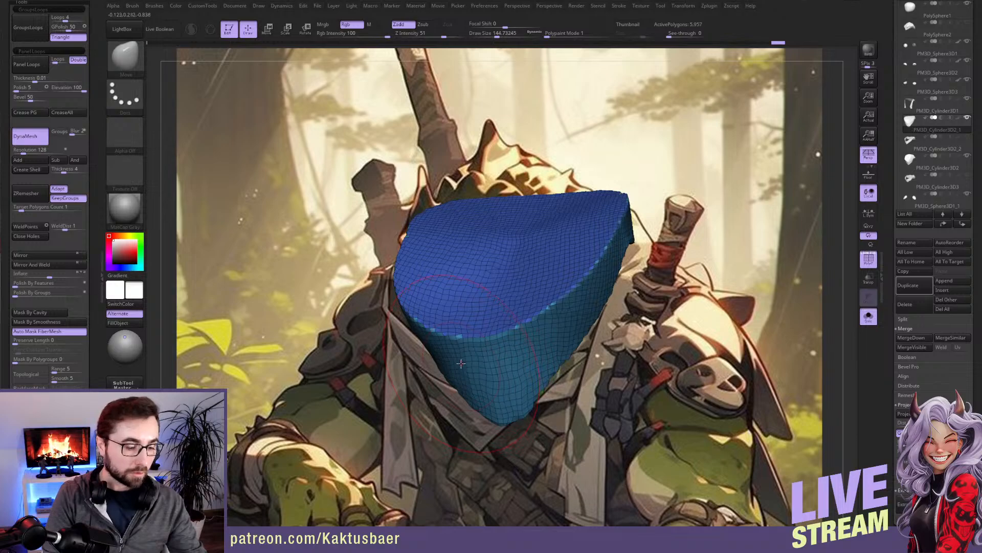
Step: Line the view up with the reference pose, reload the background reference image, and make the isolated scarf piece see-through
scroll(49, 204, "down", 15)
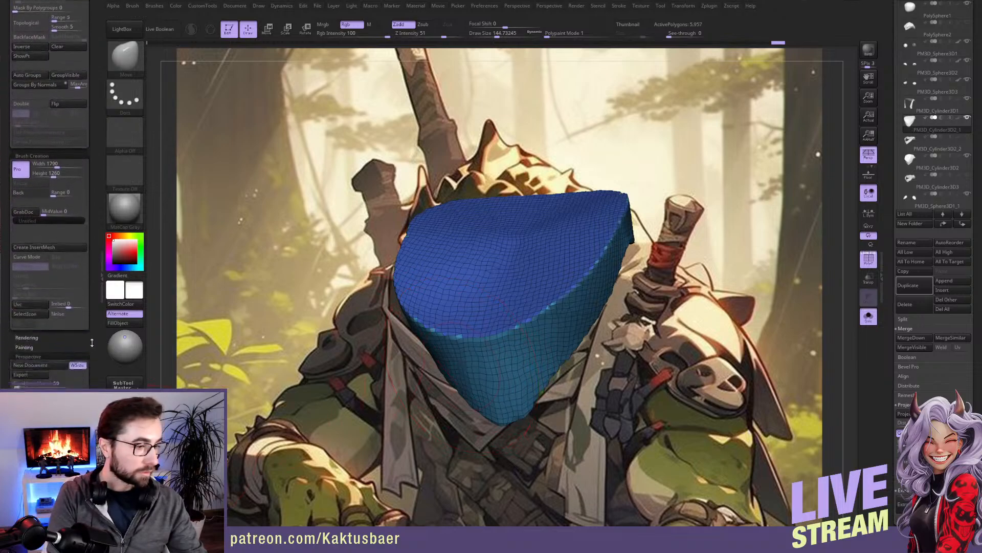
right_click_drag(472, 287, 454, 318)
key("2")
key("1")
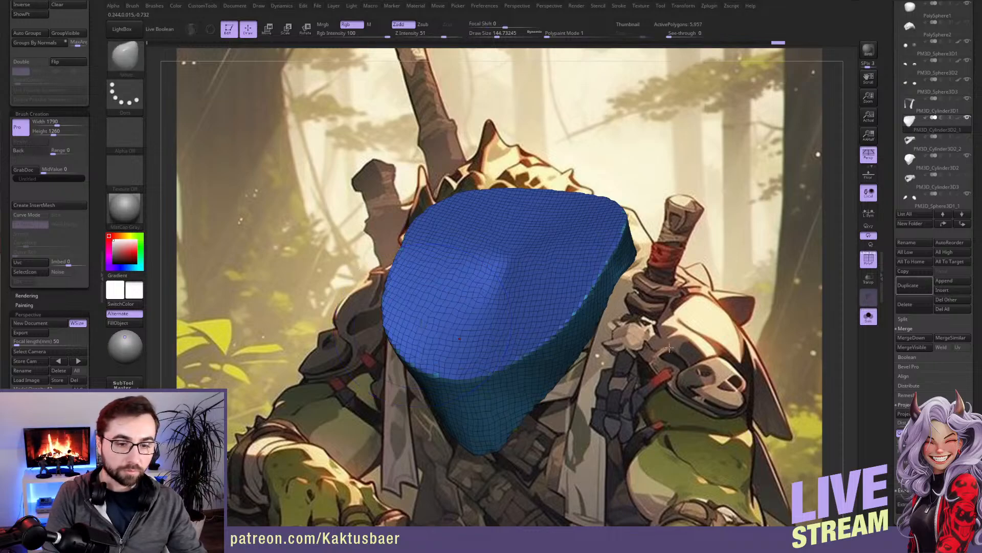
key("super+ctrl+n")
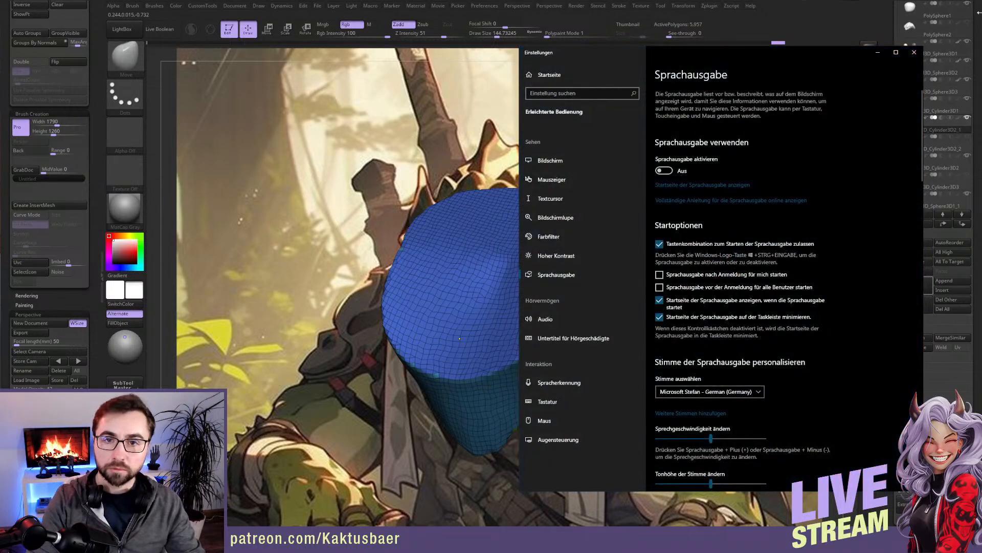
left_click(915, 52)
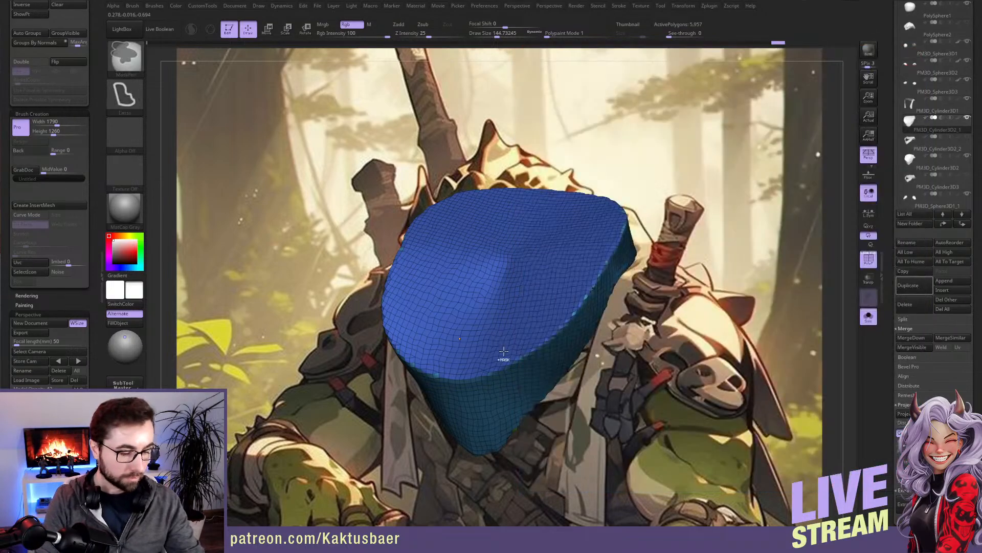
key("ctrl+shift+n")
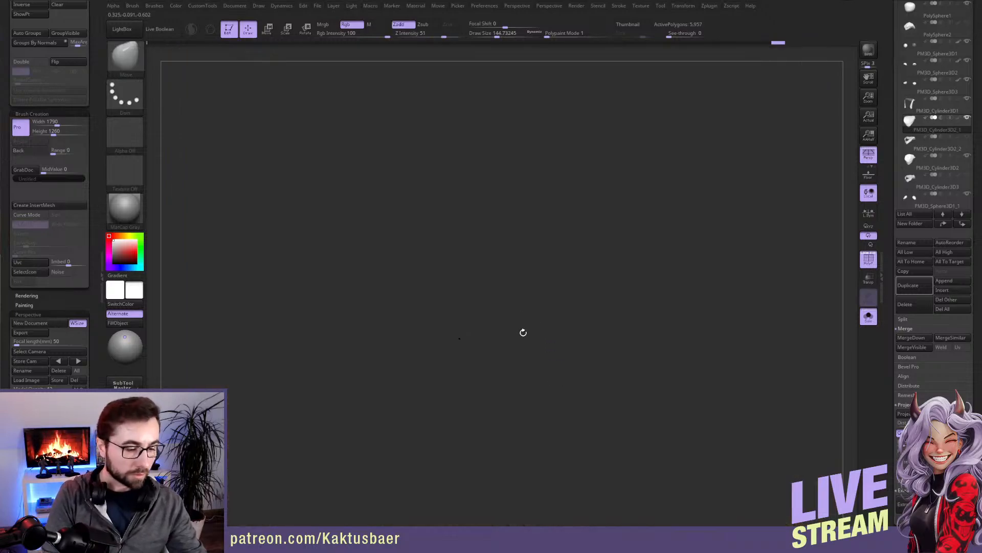
key("f")
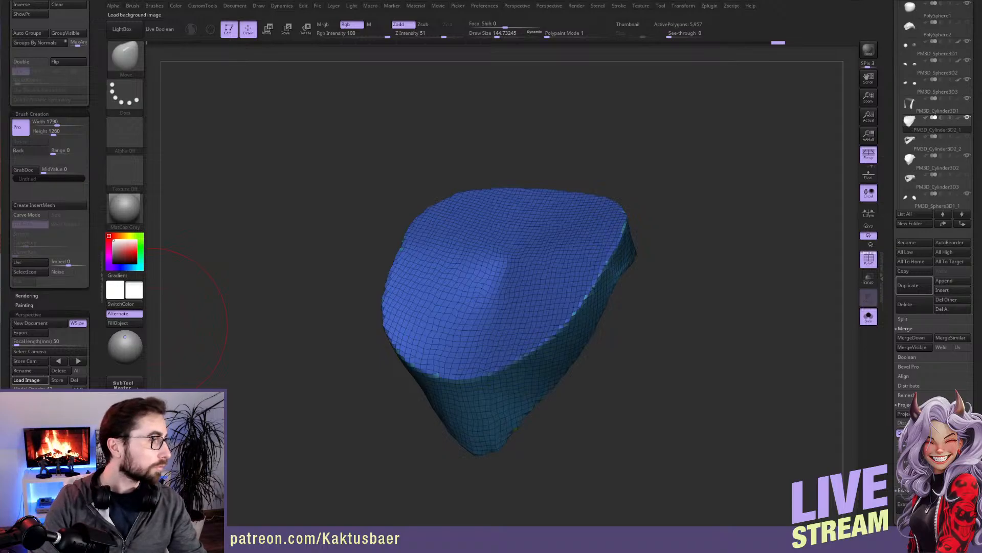
left_click(26, 380)
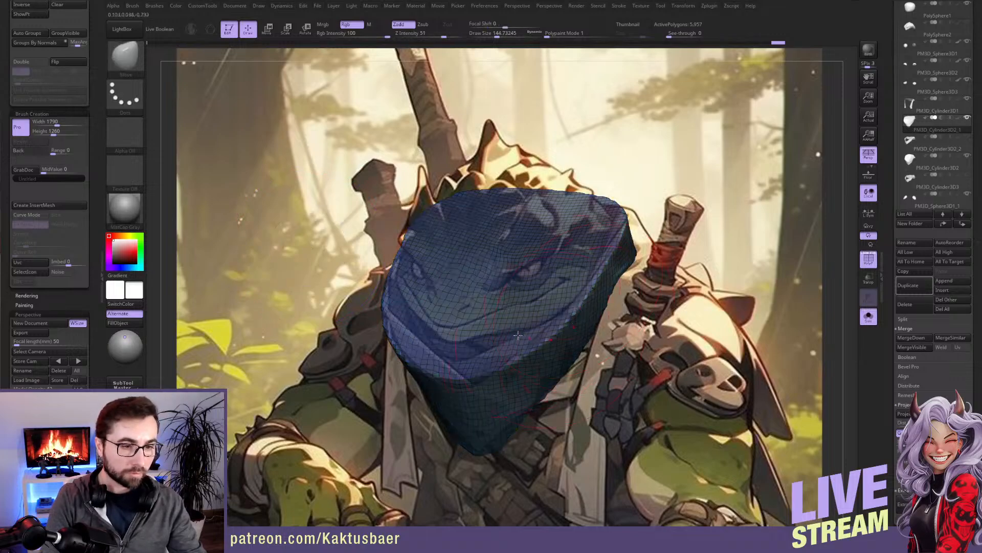
Step: Reshape the scarf's upper rim with a smaller Move brush so it follows the V-shaped scarf edge in the reference
key("s")
mouse_move(404, 339)
left_mouse_down()
mouse_move(439, 341)
mouse_move(415, 342)
mouse_move(428, 374)
mouse_move(472, 376)
left_mouse_up()
key("s")
key("s")
key("s")
left_click_drag(473, 377, 408, 341)
left_click_drag(399, 323, 391, 304)
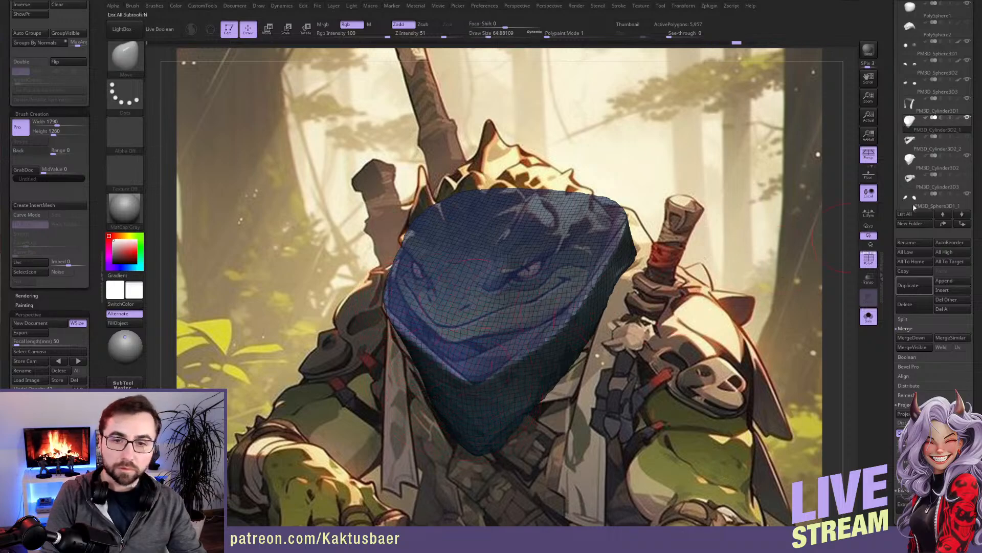
Step: Show all parts again without wireframe or see-through, and subdivide the outer scarf piece once
key("alt+s")
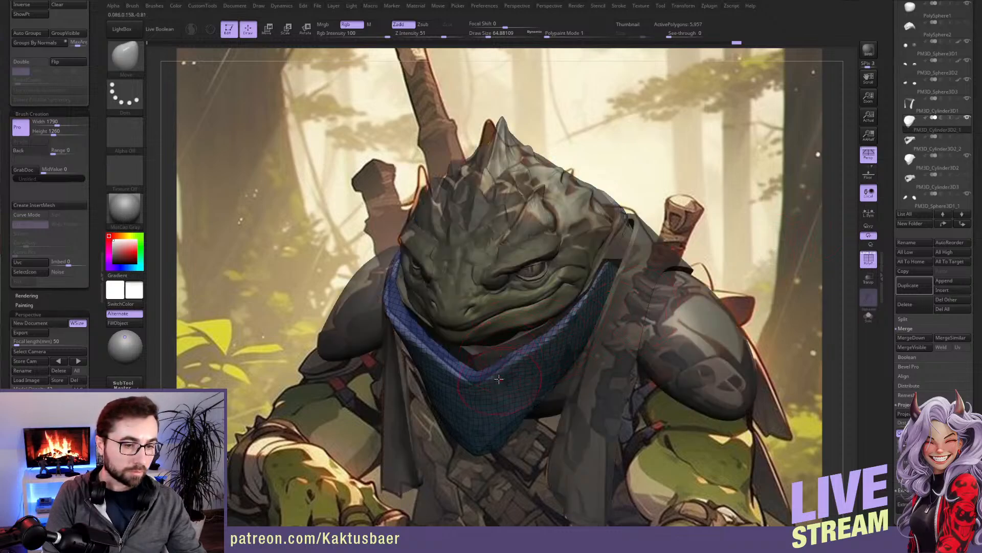
left_click(868, 258)
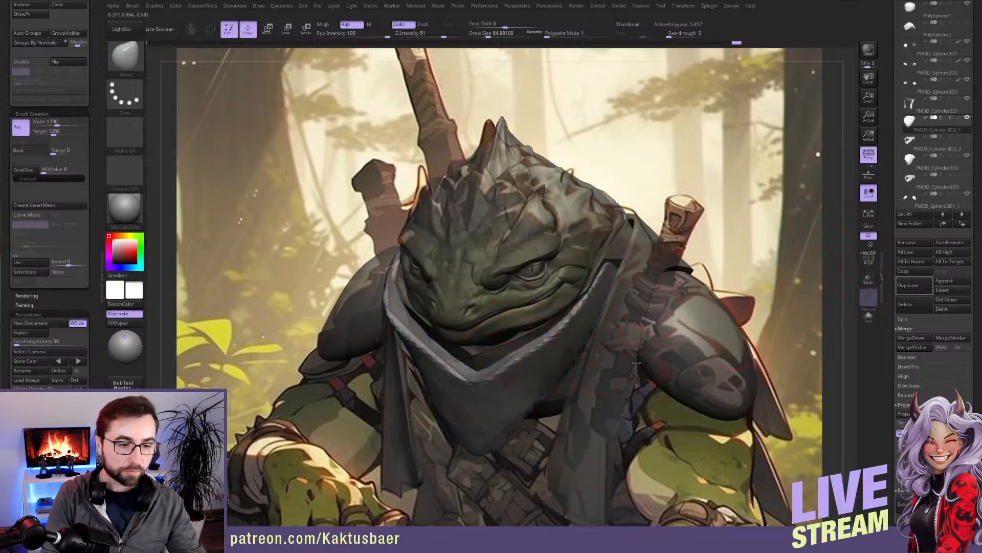
key("shift+z")
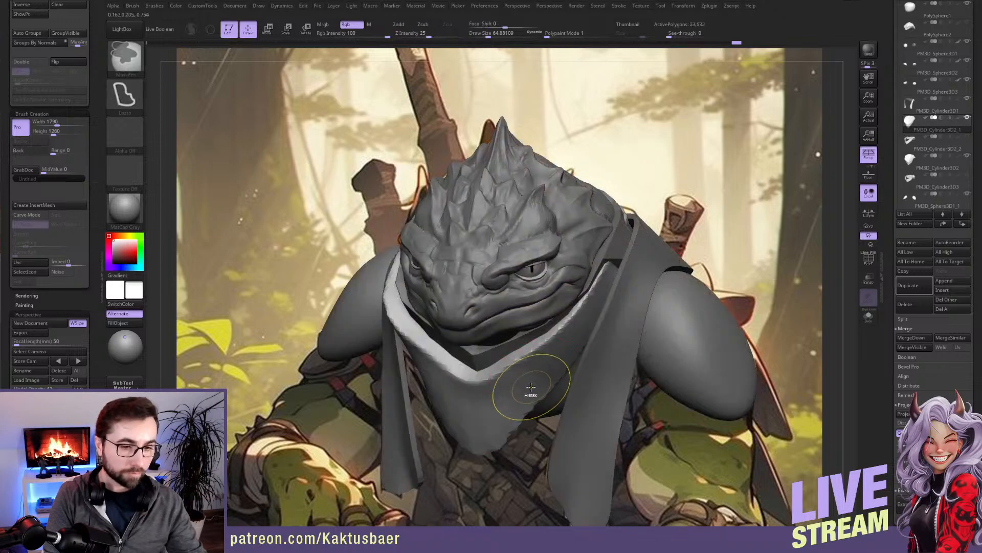
Step: Build up diagonal folds running from the scarf's front corner toward its lower tip with the ClayBuildup brush
right_click_drag(522, 380, 487, 355)
key("b")
key("c")
key("b")
key("bracketleft")
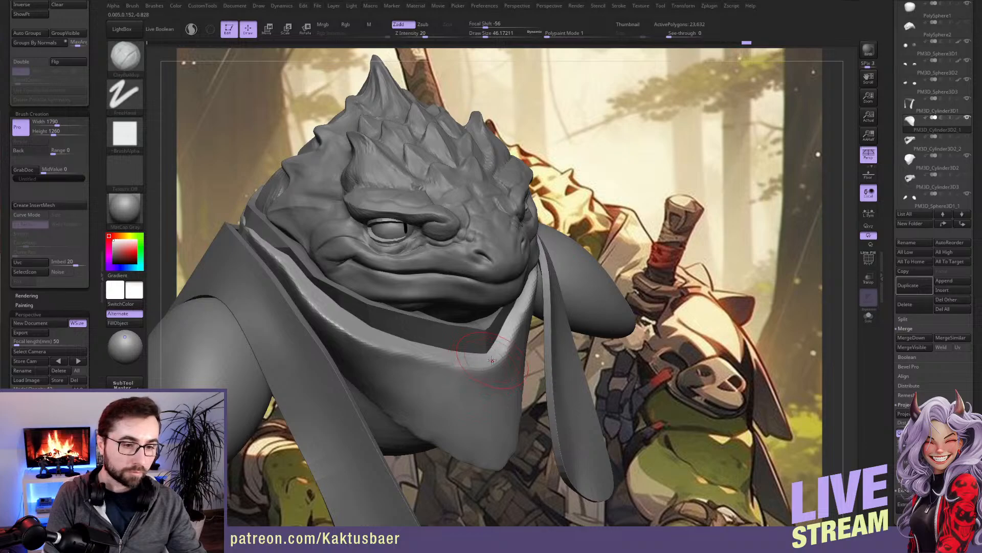
right_click_drag(497, 359, 491, 366)
mouse_move(446, 401)
left_mouse_down()
mouse_move(467, 393)
mouse_move(413, 402)
left_mouse_up()
left_click_drag(506, 367, 442, 392)
mouse_move(514, 370)
left_mouse_down()
mouse_move(446, 424)
mouse_move(478, 441)
left_mouse_up()
left_click_drag(519, 386, 493, 460)
mouse_move(500, 402)
left_mouse_down()
mouse_move(446, 427)
mouse_move(428, 427)
mouse_move(424, 409)
left_mouse_up()
Step: Raise the main diagonal fold below the scarf's rim with more ClayBuildup strokes and fill the cloth around it
right_click_drag(456, 378, 494, 375)
left_click_drag(489, 362, 422, 398)
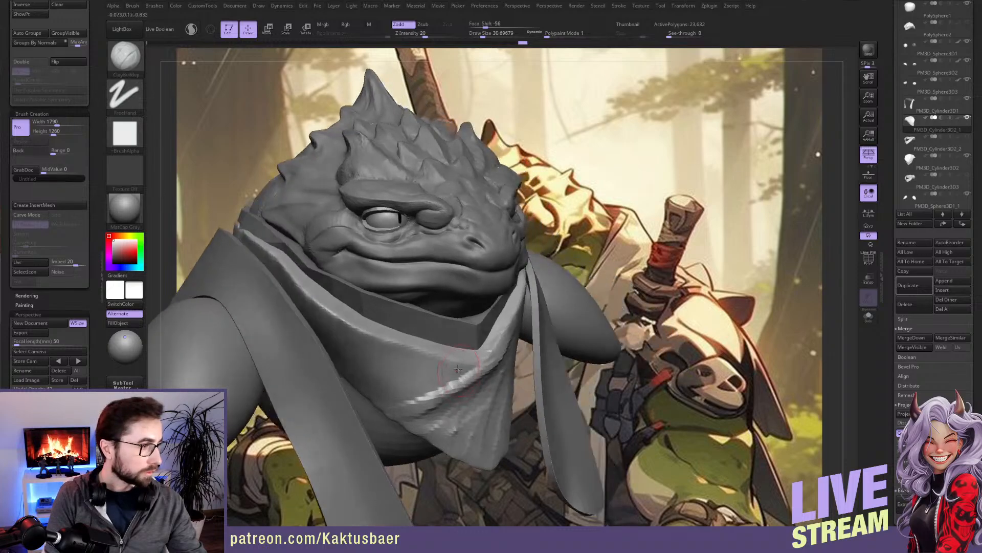
mouse_move(461, 363)
left_mouse_down()
mouse_move(420, 378)
mouse_move(393, 361)
mouse_move(409, 387)
mouse_move(400, 393)
left_mouse_up()
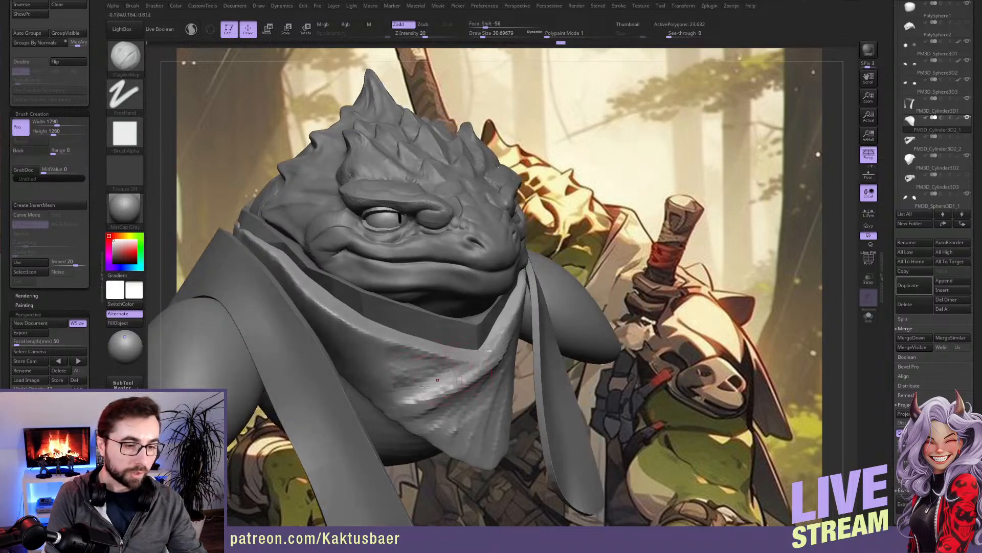
left_click_drag(491, 367, 435, 410)
mouse_move(499, 353)
right_mouse_down()
mouse_move(461, 348)
mouse_move(475, 365)
right_mouse_up()
mouse_move(443, 377)
left_mouse_down()
mouse_move(433, 374)
mouse_move(460, 370)
left_mouse_up()
Step: Carve a crease along the main diagonal fold below the scarf's front corner with the DamStandard brush
key("b")
key("d")
key("s")
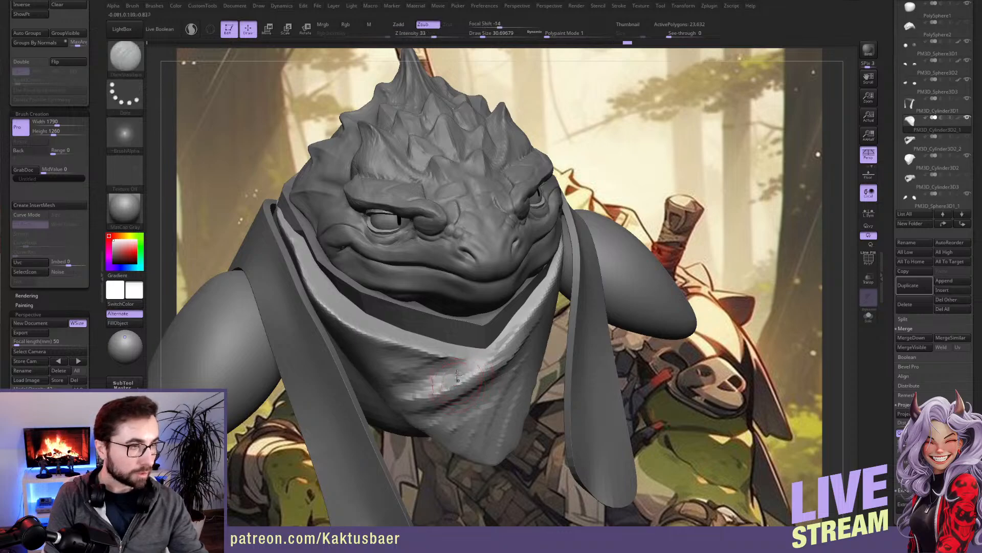
right_click_drag(468, 375, 466, 362)
mouse_move(483, 355)
left_mouse_down()
mouse_move(386, 405)
mouse_move(463, 384)
left_mouse_up()
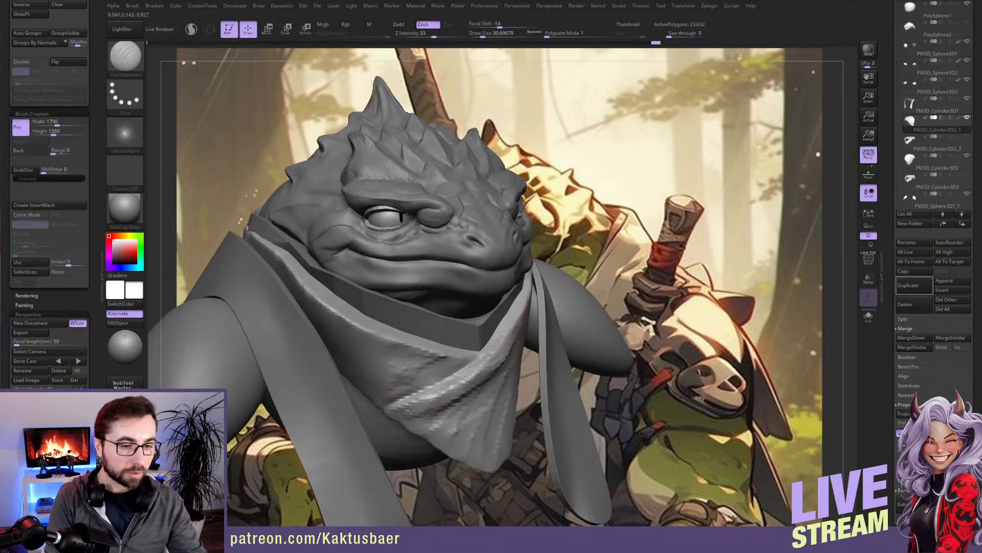
key("b")
key("t")
key("d")
right_click_drag(469, 389, 490, 376)
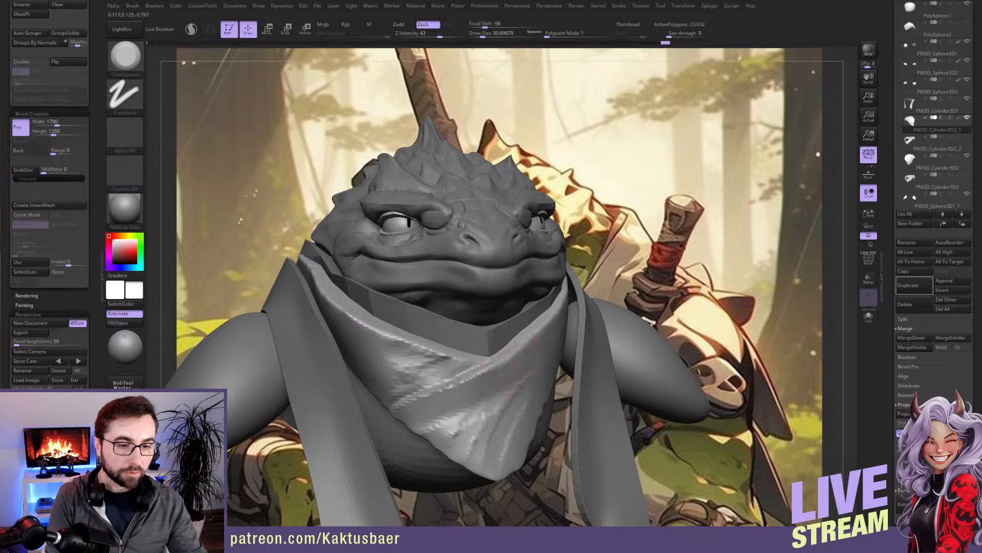
Step: Build up long folds with ClayBuildup from the rim on the character's left side down to the scarf's tip
key("b")
key("c")
key("b")
right_click_drag(521, 382, 450, 376)
key("s")
mouse_move(530, 376)
left_mouse_down()
mouse_move(574, 332)
mouse_move(518, 398)
left_mouse_up()
left_click_drag(567, 343, 529, 417)
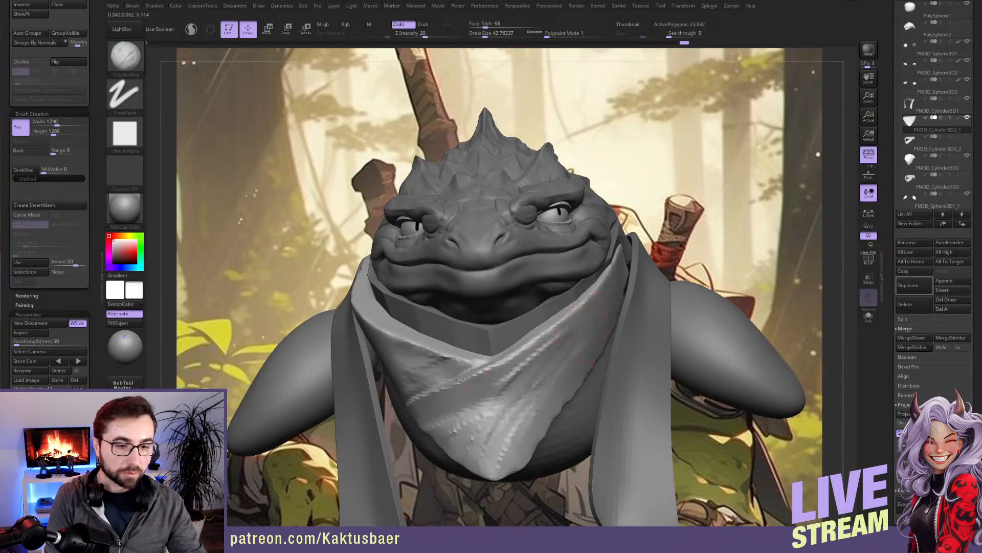
left_click_drag(609, 305, 528, 417)
left_click_drag(573, 355, 532, 425)
mouse_move(566, 381)
left_mouse_down()
mouse_move(514, 452)
mouse_move(486, 440)
left_mouse_up()
Step: Sculpt smaller crossing folds around the scarf's lower tip with a reduced ClayBuildup brush
key("bracketleft")
right_click_drag(480, 420, 483, 400, "alt")
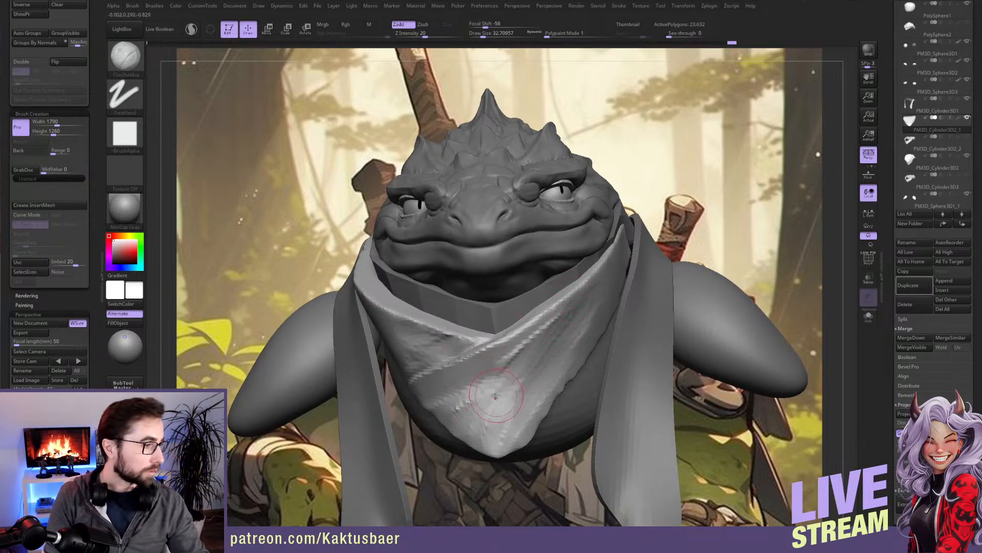
mouse_move(478, 416)
left_mouse_down()
mouse_move(489, 420)
mouse_move(452, 416)
mouse_move(486, 435)
left_mouse_up()
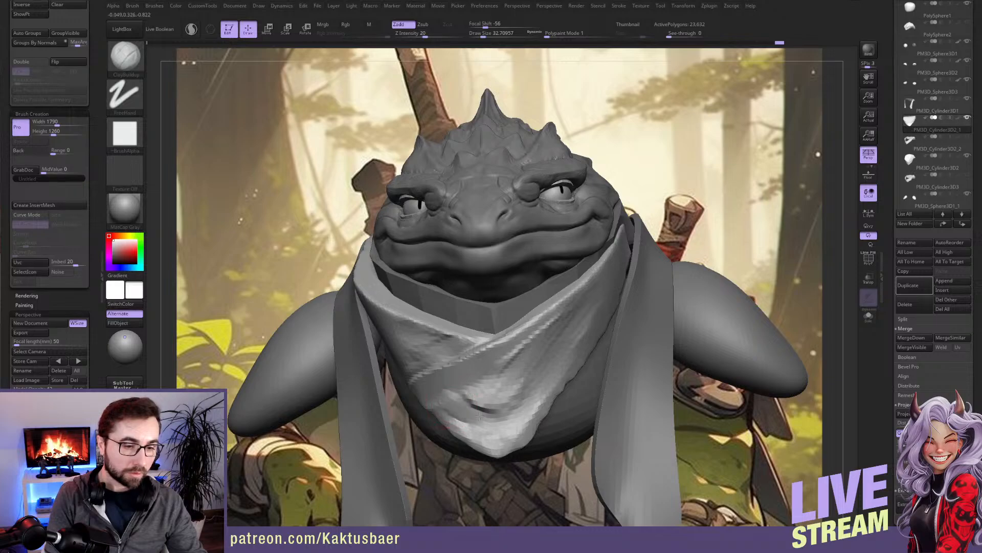
left_click_drag(525, 400, 566, 326)
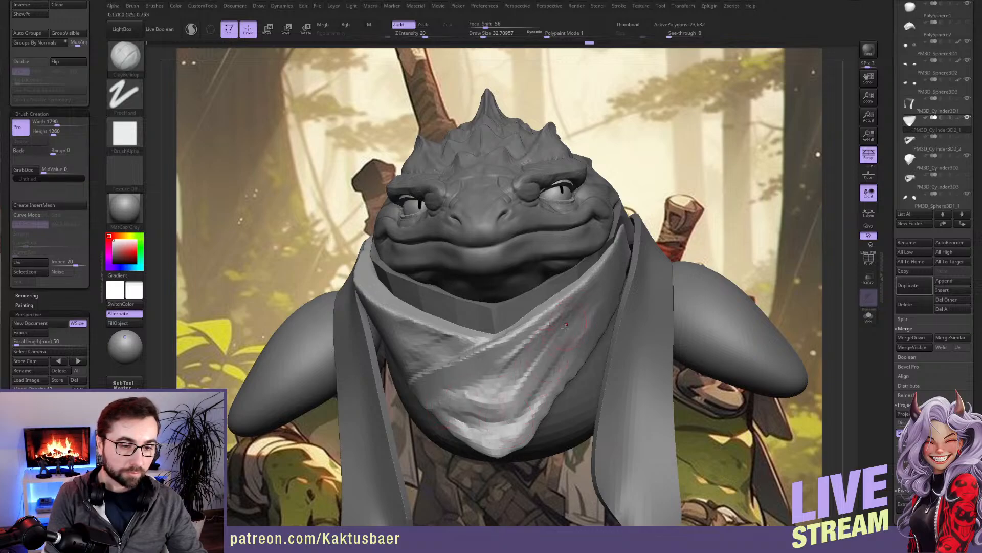
left_click_drag(461, 407, 475, 406)
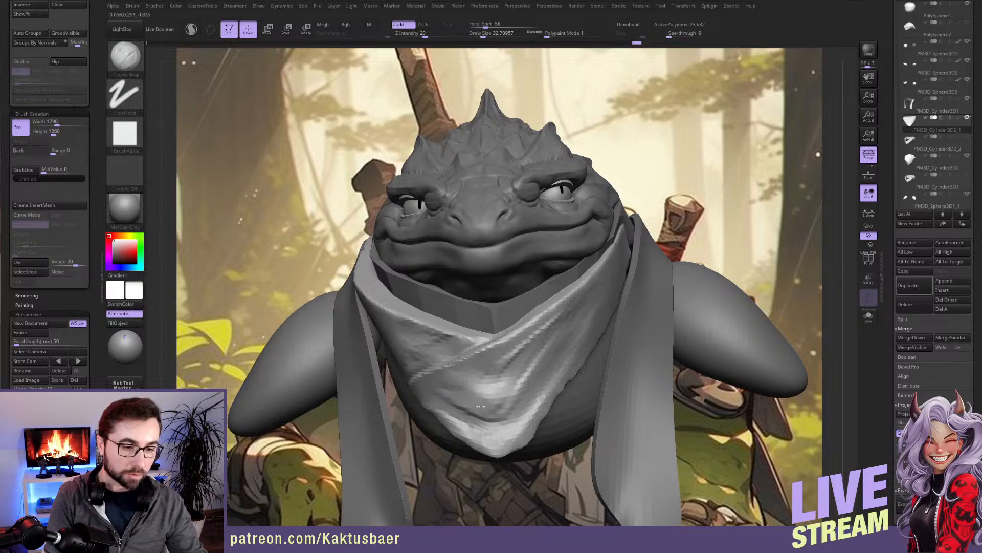
mouse_move(513, 404)
left_mouse_down()
mouse_move(524, 380)
mouse_move(517, 364)
left_mouse_up()
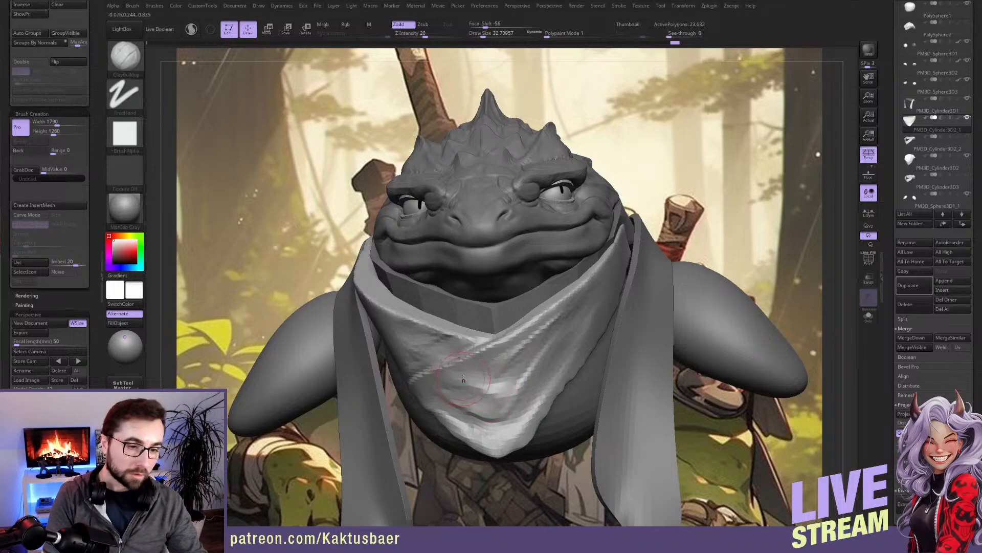
Step: Refine the folds on the character's right side of the scarf with a smaller ClayBuildup brush
right_click_drag(468, 386, 519, 365)
key("s")
left_click_drag(519, 364, 517, 365)
right_click_drag(516, 365, 534, 387)
mouse_move(542, 356)
left_mouse_down()
mouse_move(479, 363)
mouse_move(527, 356)
left_mouse_up()
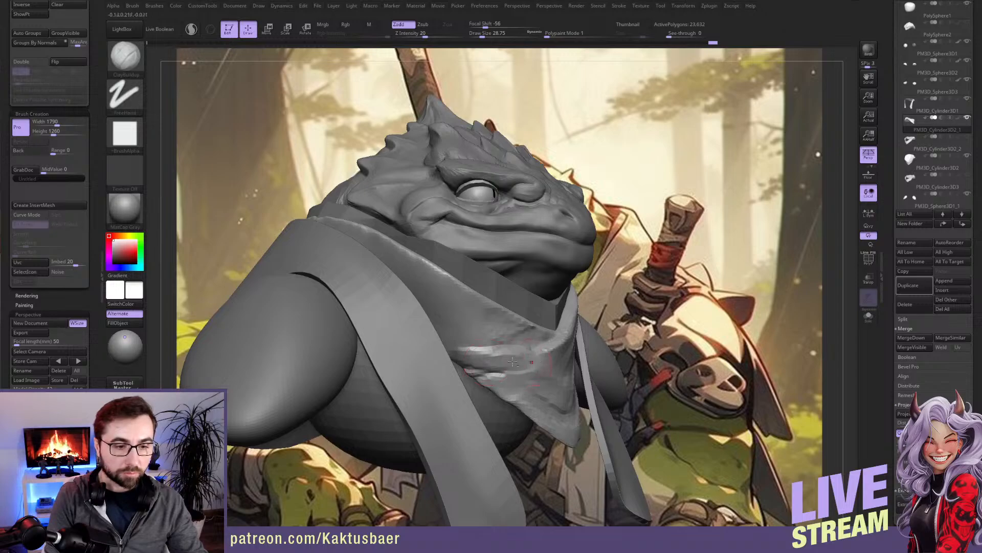
right_click_drag(519, 360, 537, 376)
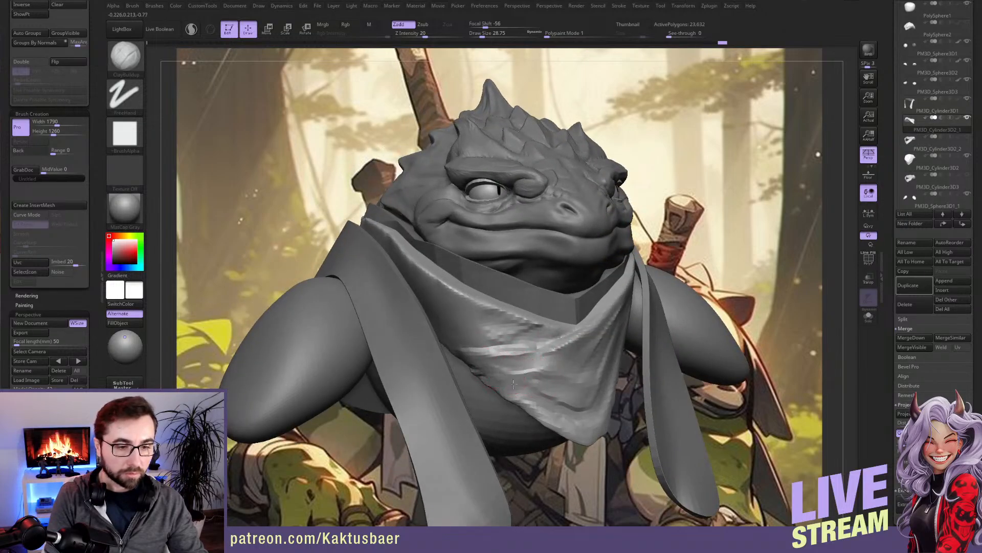
Step: Flatten the rough fold surfaces near the scarf's lower edge and middle with the TrimDynamic brush
mouse_move(644, 327)
right_mouse_down()
mouse_move(660, 296)
mouse_move(568, 327)
mouse_move(543, 383)
mouse_move(512, 371)
right_mouse_up()
key("b")
key("t")
key("d")
mouse_move(511, 370)
left_mouse_down()
mouse_move(537, 373)
mouse_move(512, 383)
mouse_move(525, 393)
left_mouse_up()
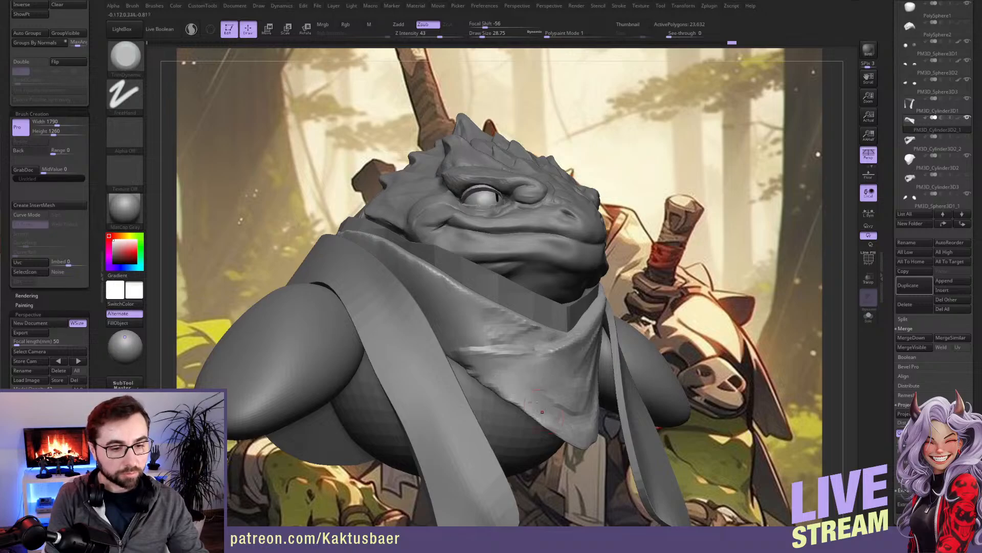
right_click_drag(542, 391, 541, 371)
left_click_drag(538, 356, 520, 346)
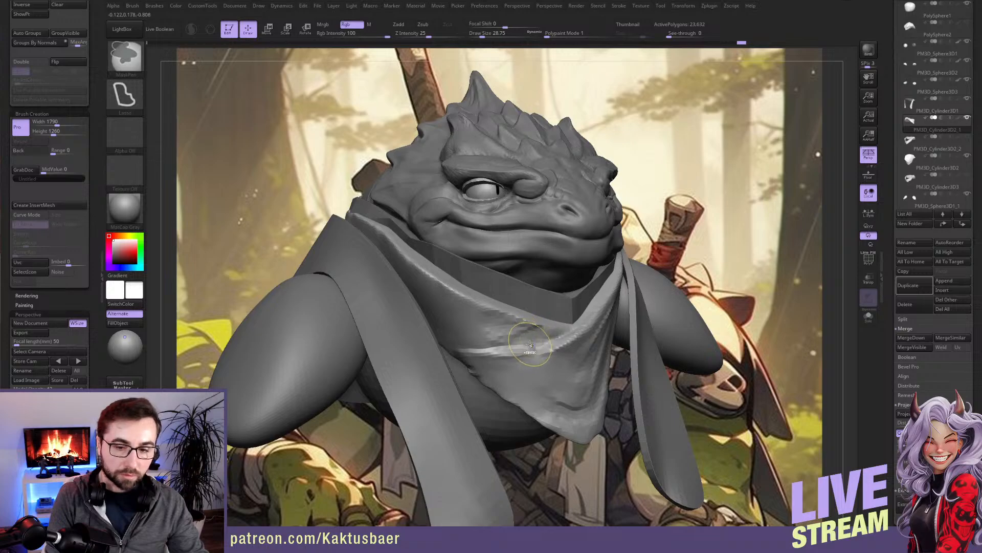
Step: Subdivide the outer scarf piece again and clean up the folds below its rim with TrimDynamic
left_click_drag(882, 337, 886, 295)
key("ctrl+d")
left_click_drag(538, 342, 506, 324)
left_click_drag(459, 304, 473, 314)
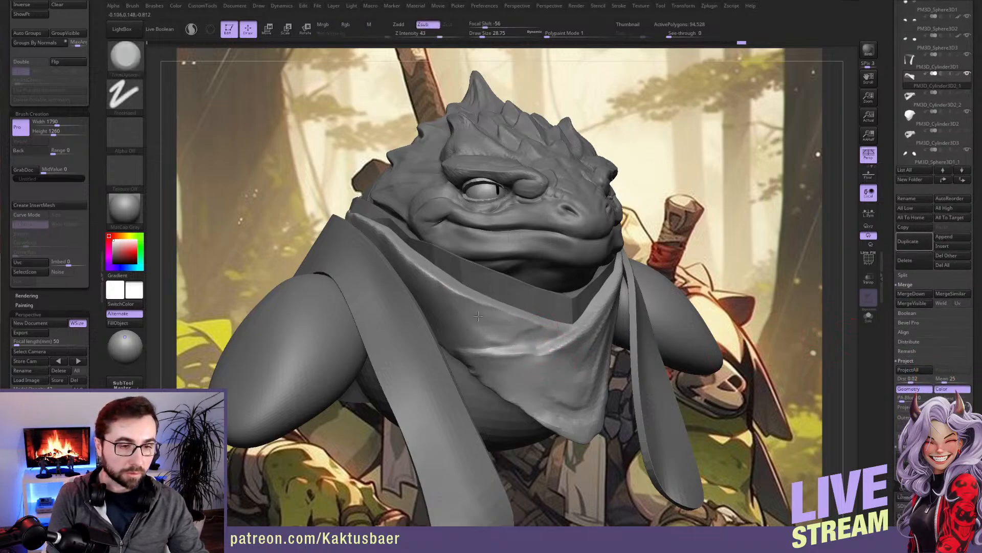
left_click_drag(526, 329, 521, 334)
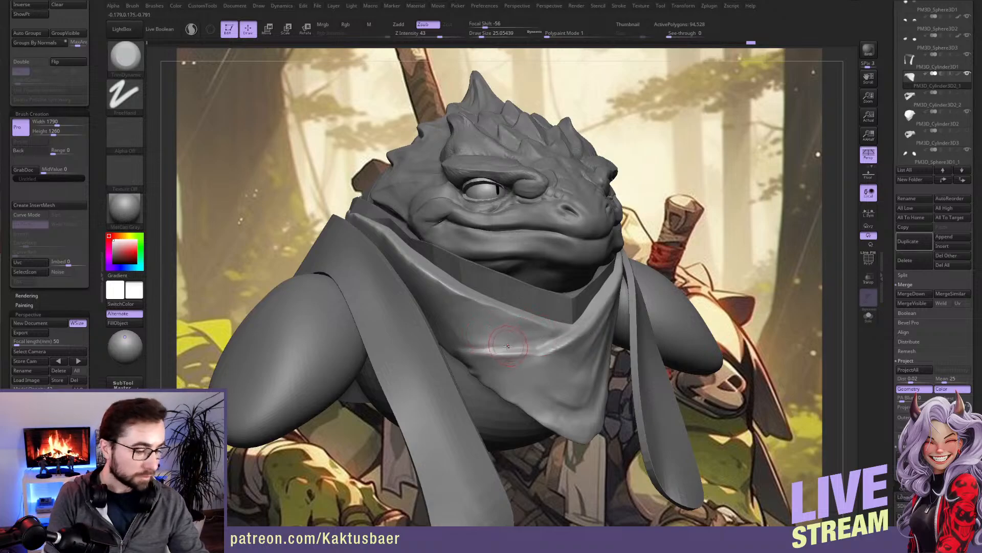
Step: Build up folds beneath the rim on the character's right side of the scarf with the ClayBuildup brush
key("b")
key("c")
key("b")
mouse_move(441, 302)
left_mouse_down()
mouse_move(505, 330)
mouse_move(446, 313)
mouse_move(486, 341)
mouse_move(462, 338)
mouse_move(517, 344)
mouse_move(441, 313)
mouse_move(488, 314)
mouse_move(428, 281)
mouse_move(469, 310)
mouse_move(443, 296)
mouse_move(441, 313)
mouse_move(475, 338)
mouse_move(492, 346)
mouse_move(453, 318)
mouse_move(465, 305)
mouse_move(544, 332)
mouse_move(540, 343)
left_mouse_up()
mouse_move(541, 351)
right_mouse_down()
mouse_move(495, 341)
mouse_move(536, 333)
right_mouse_up()
key("b")
key("m")
key("v")
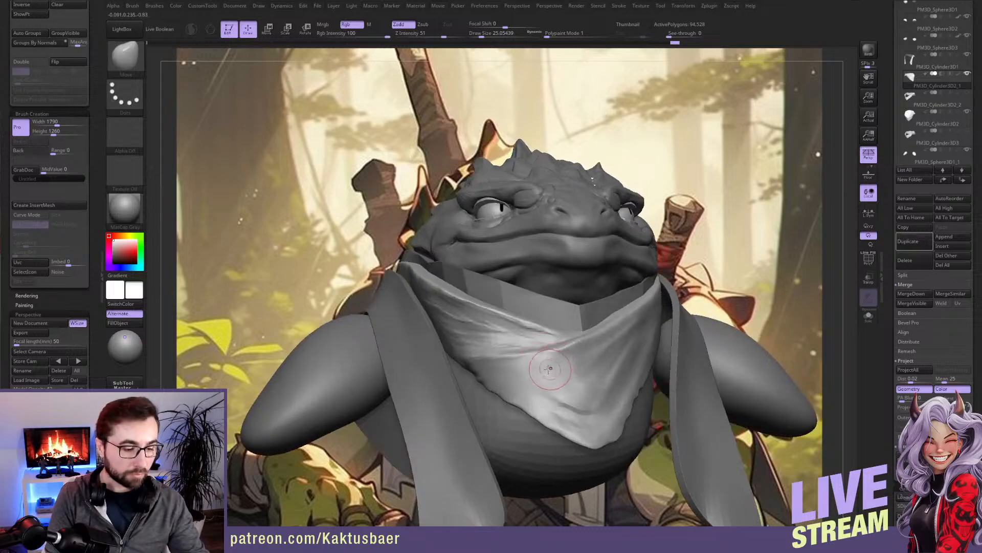
Step: Flatten the new folds across the front of the scarf with the TrimDynamic brush
key("b")
key("t")
key("d")
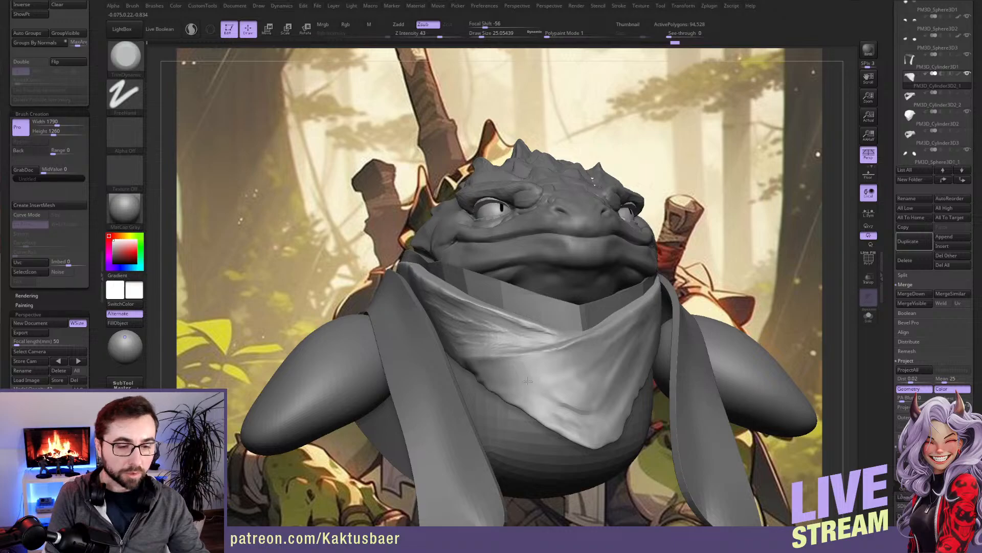
right_click_drag(570, 377, 662, 305)
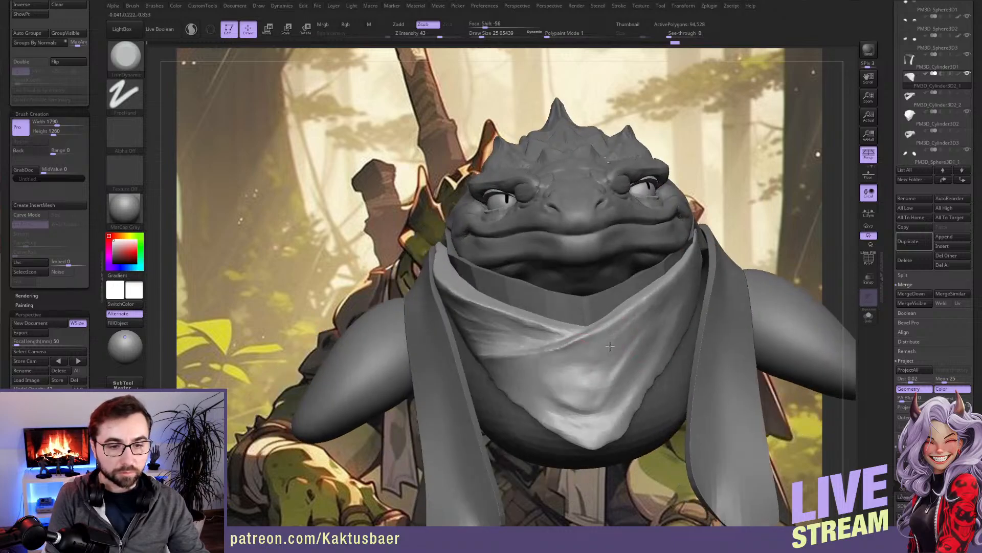
right_click_drag(625, 336, 632, 320)
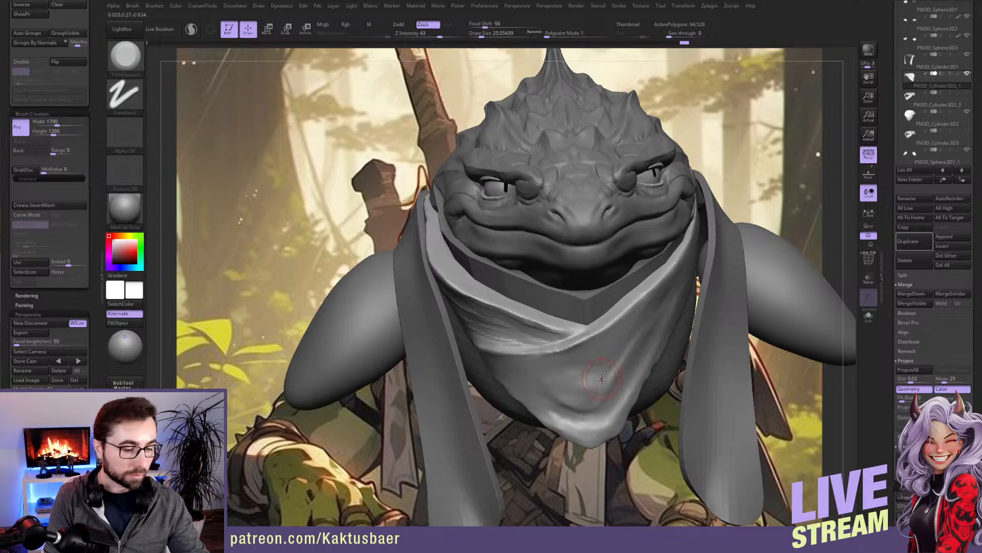
Step: Pull the scarf's rim on the character's right side to match the reference image, using the Move brush
key("b")
key("m")
key("v")
right_click_drag(603, 373, 382, 367)
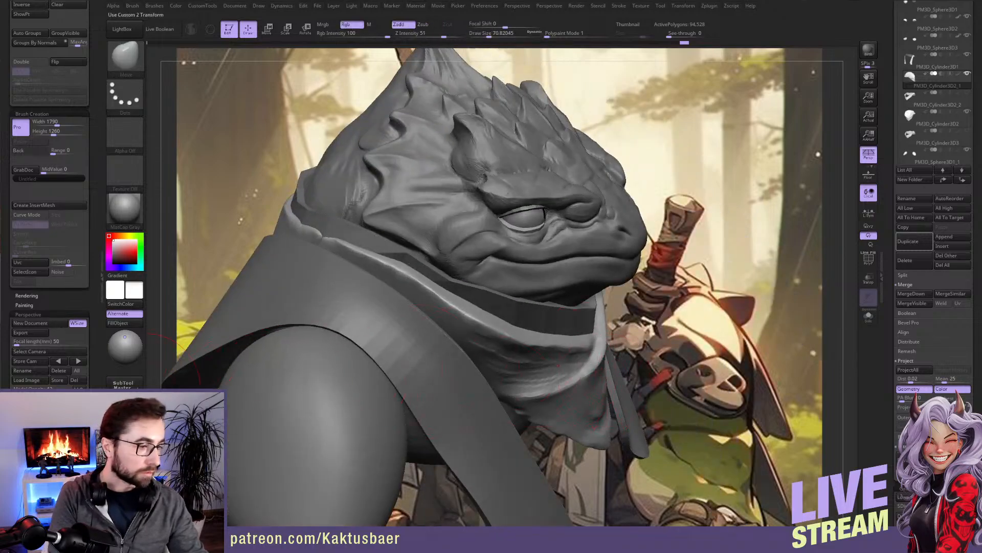
left_click(134, 404)
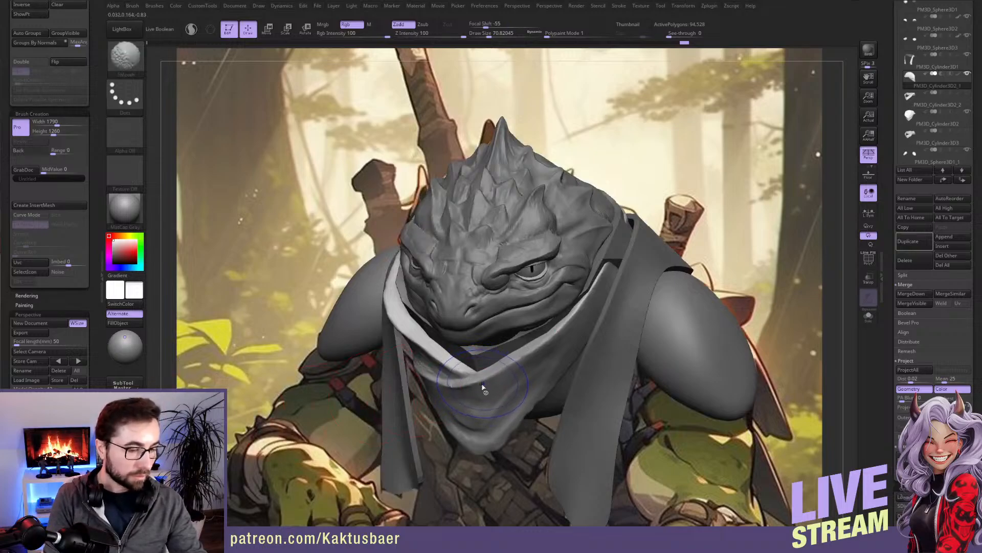
key("s")
mouse_move(402, 326)
left_mouse_down()
mouse_move(408, 317)
mouse_move(391, 295)
left_mouse_up()
key("s")
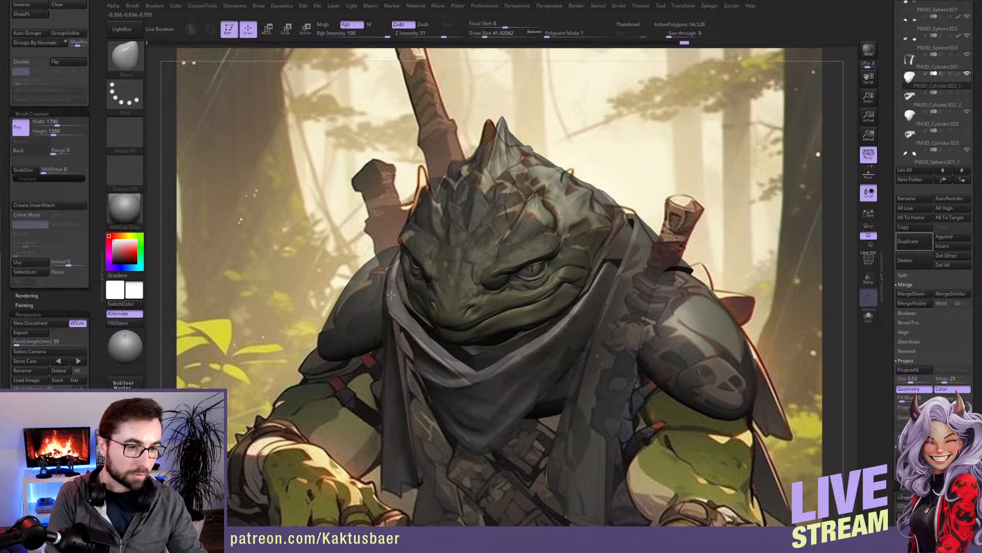
left_click_drag(409, 327, 396, 317)
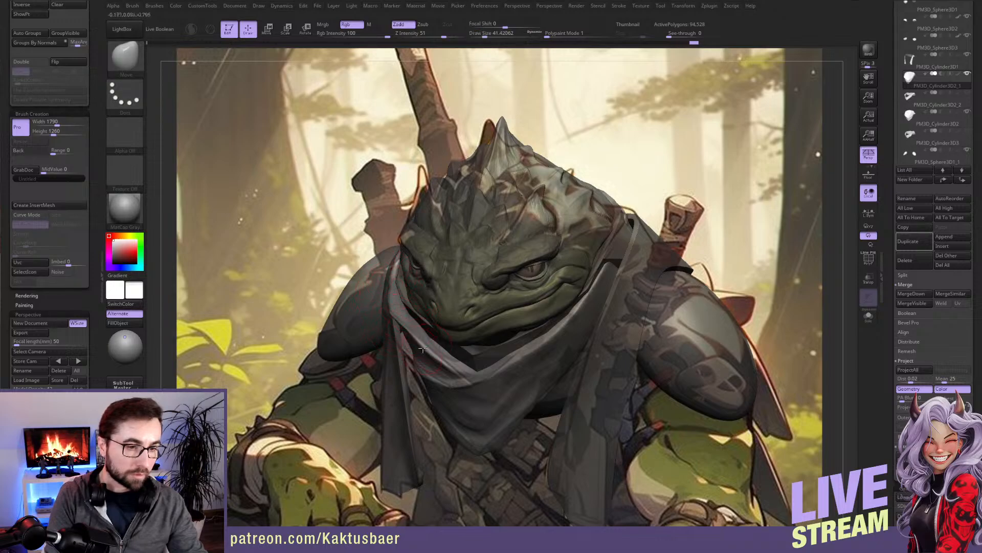
left_click_drag(445, 365, 451, 364)
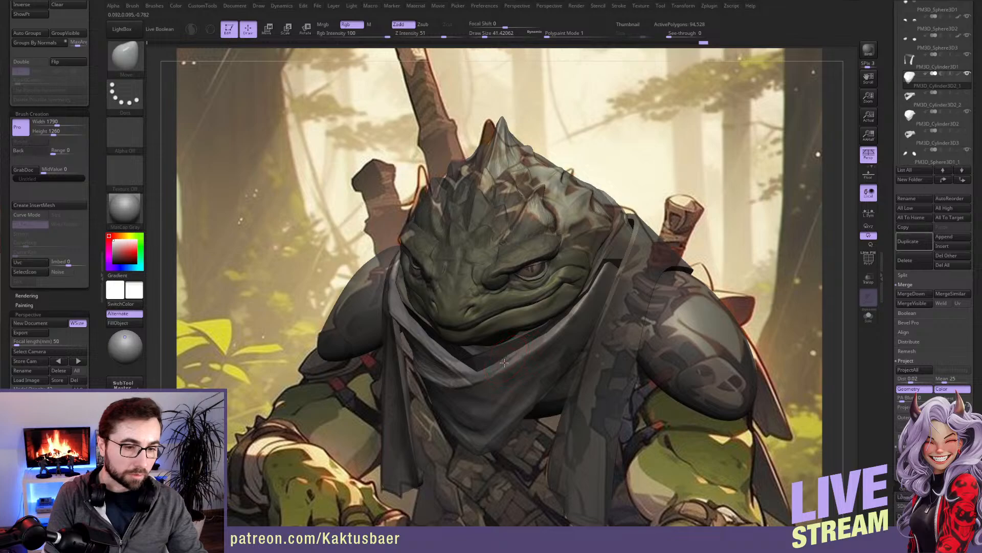
Step: Reshape the V-shaped front of the scarf's rim and its character-left side to follow the reference with the Move brush
left_click_drag(476, 380, 468, 394)
key("s")
left_click(452, 395)
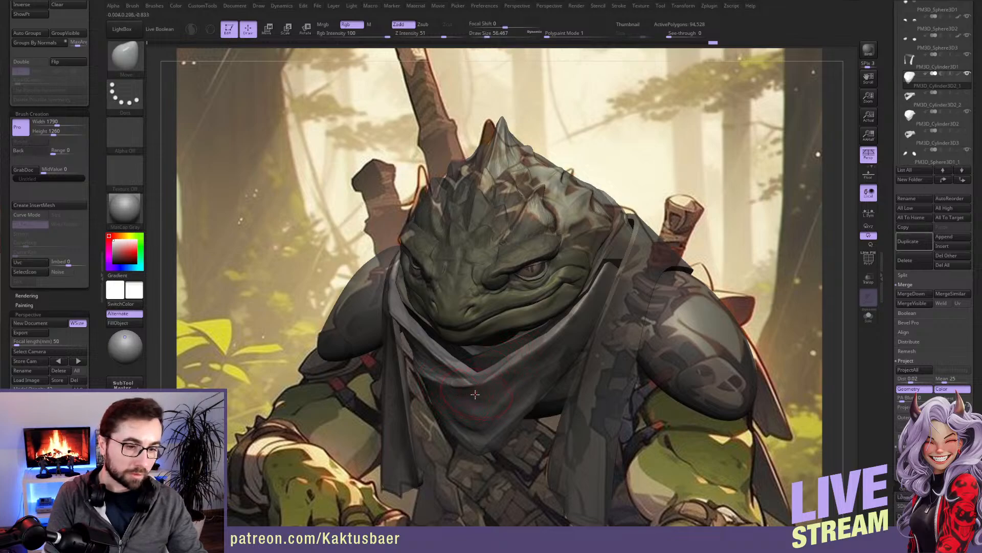
left_click_drag(479, 379, 472, 388)
key("s")
left_click(476, 381)
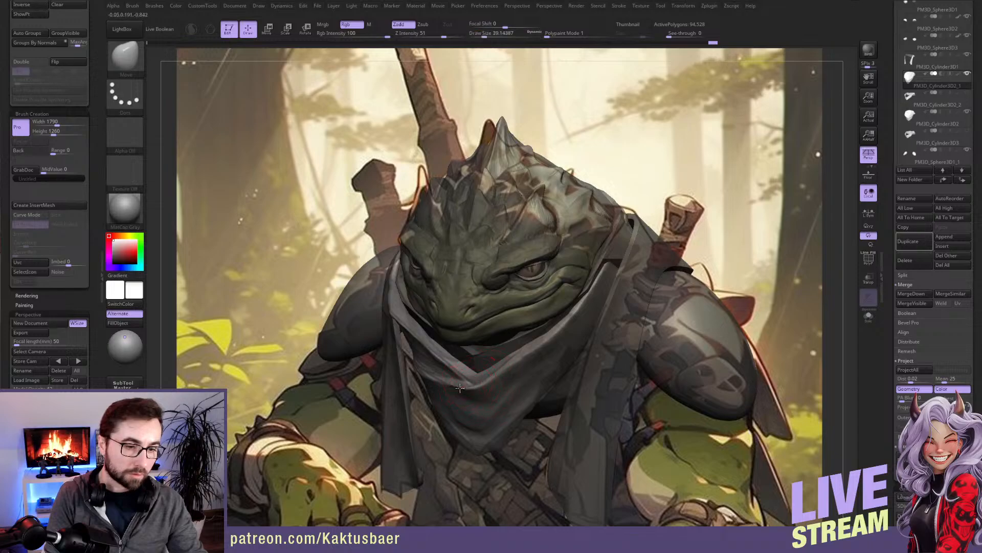
left_click_drag(423, 370, 429, 378)
left_click_drag(496, 369, 501, 365)
key("s")
left_click(519, 368)
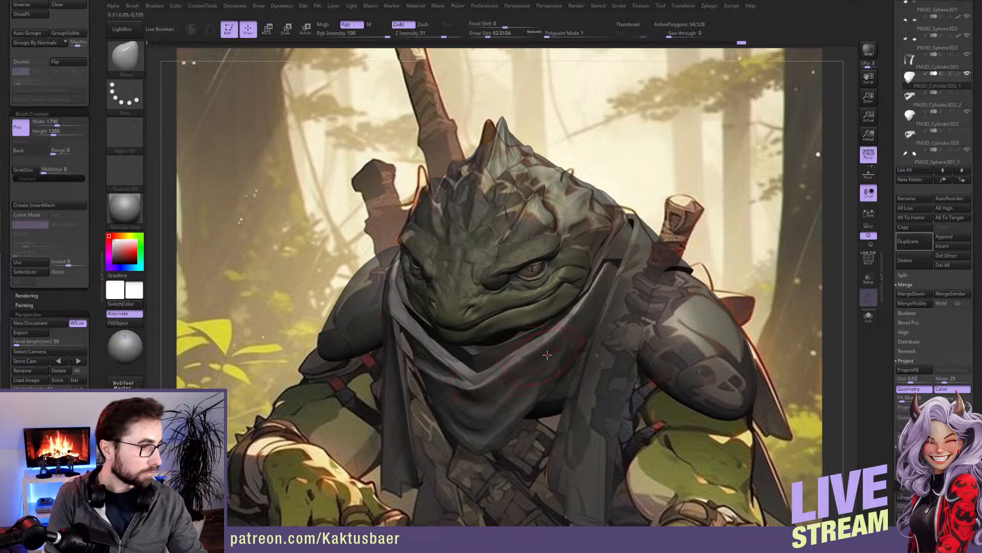
left_click_drag(567, 320, 575, 316)
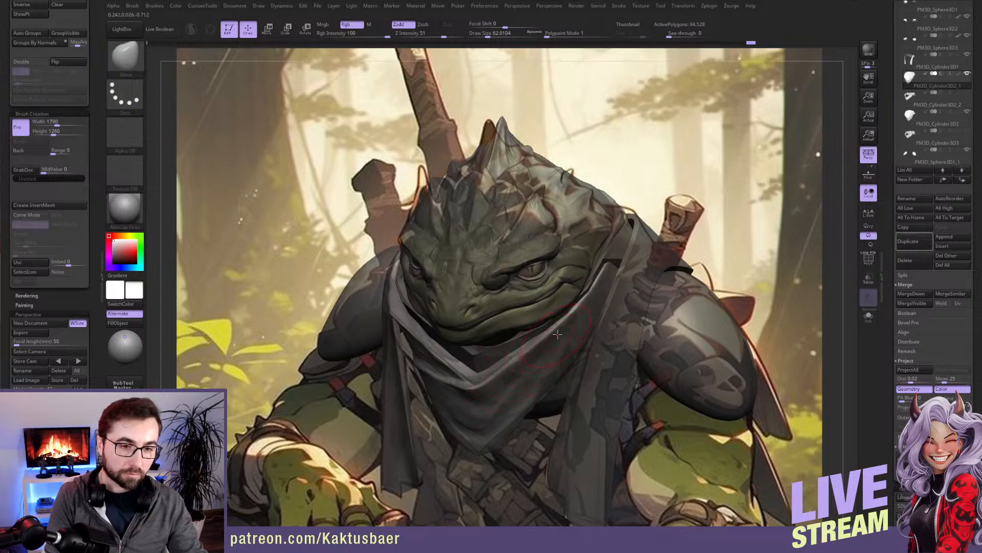
left_click(556, 301, "alt")
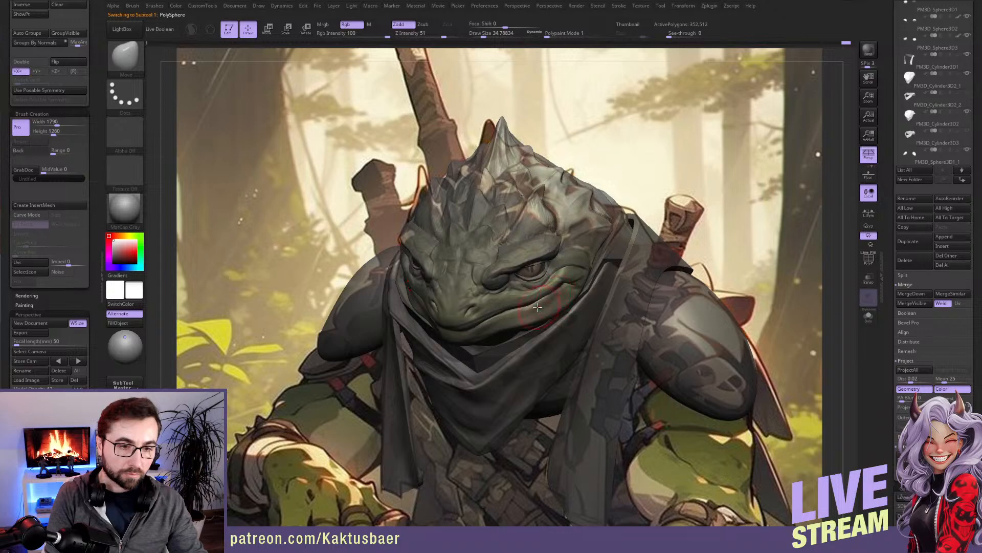
left_click(528, 359, "alt")
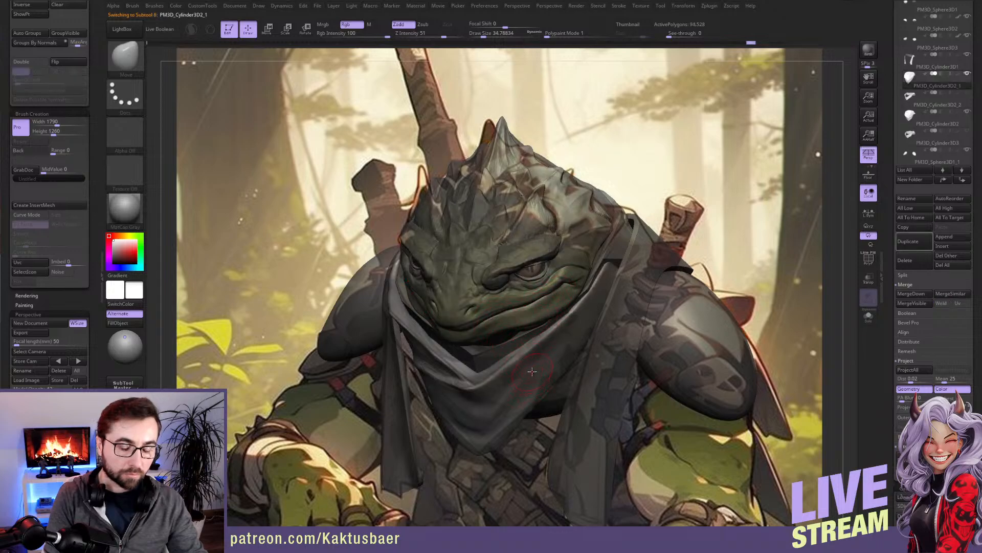
Step: Adjust the scarf's lower tip and outer edge on the character's left to the reference with a resized Move brush
key("s")
left_click_drag(497, 400, 492, 401)
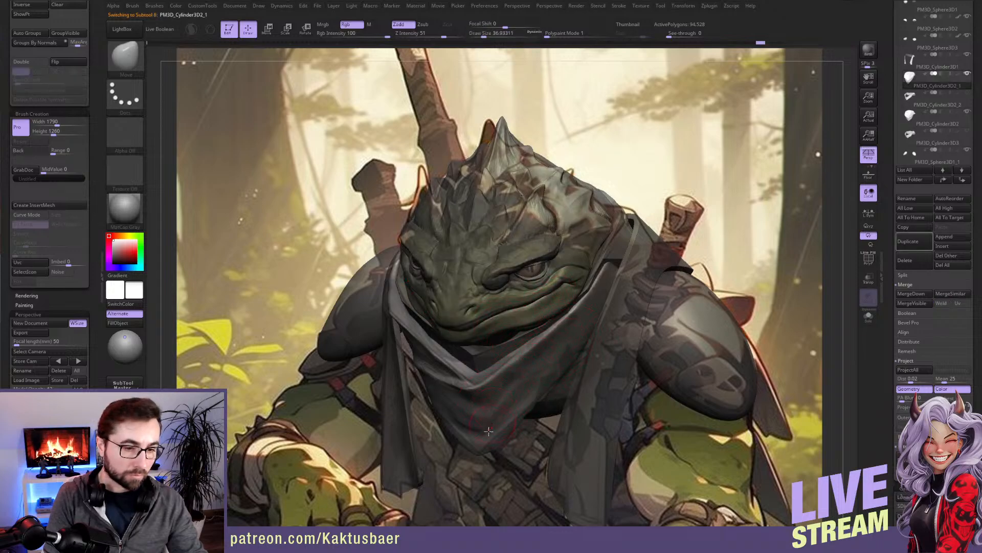
key("s")
left_click_drag(497, 441, 492, 447)
right_click_drag(454, 437, 477, 417)
left_click_drag(433, 436, 437, 430)
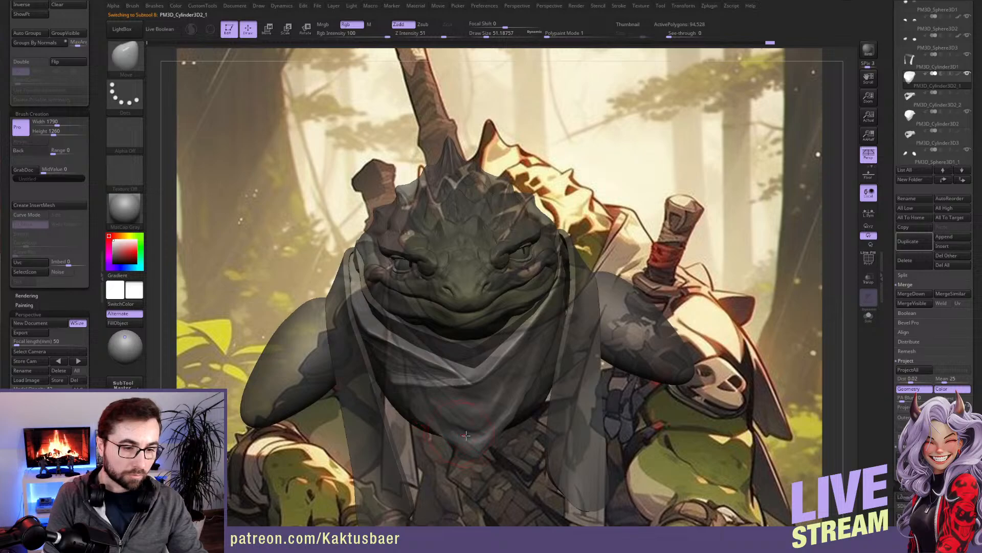
right_click_drag(440, 439, 485, 417)
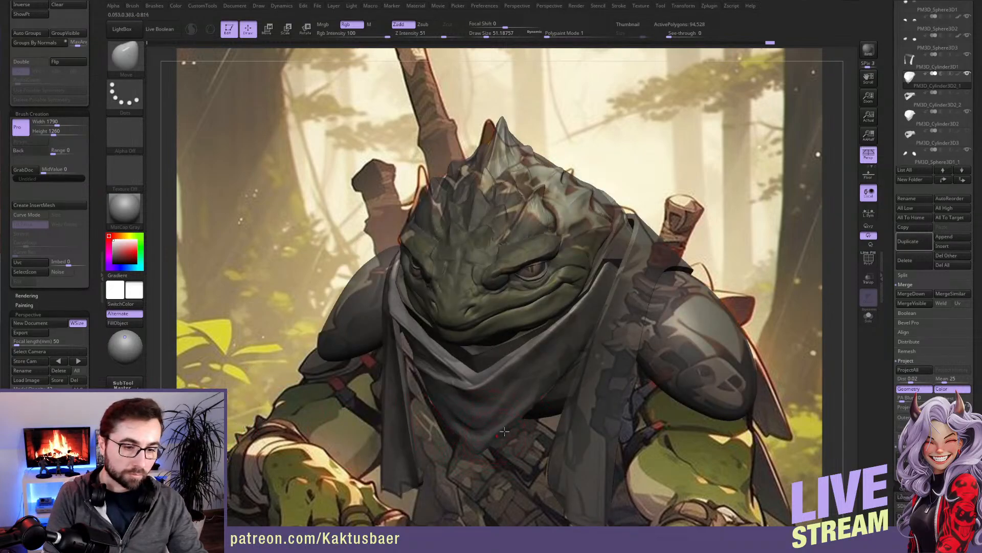
left_click_drag(568, 365, 574, 348)
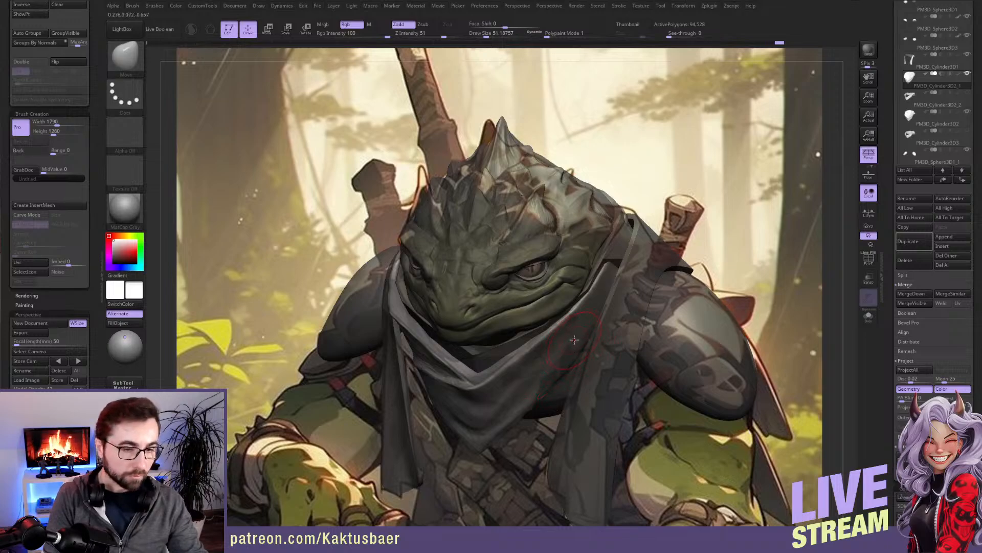
Step: Hide the reference overlay and sculpt diagonal folds on the character's left side of the scarf with ClayBuildup at draw size about 25
key("b")
key("c")
key("b")
key("s")
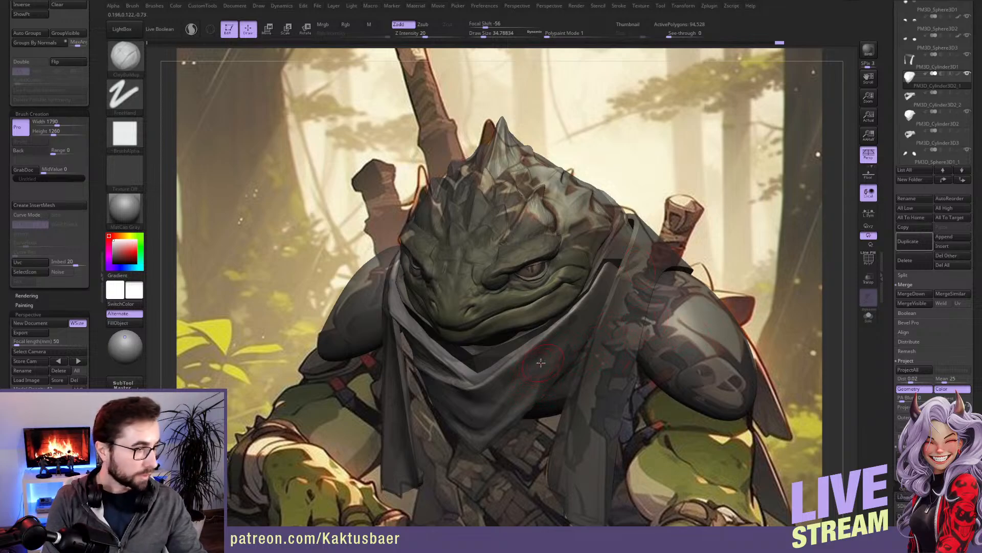
key("bracketleft")
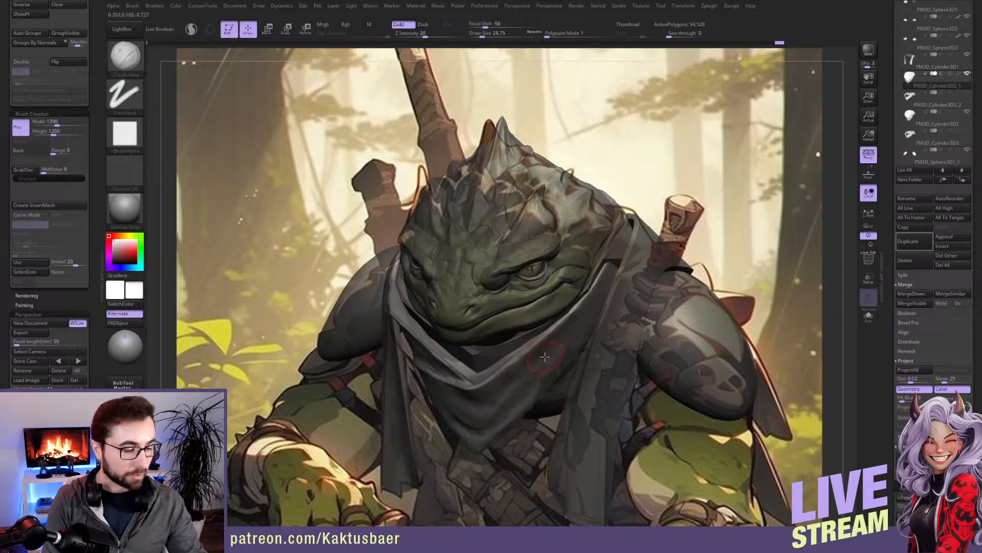
key("shift+z")
key("s")
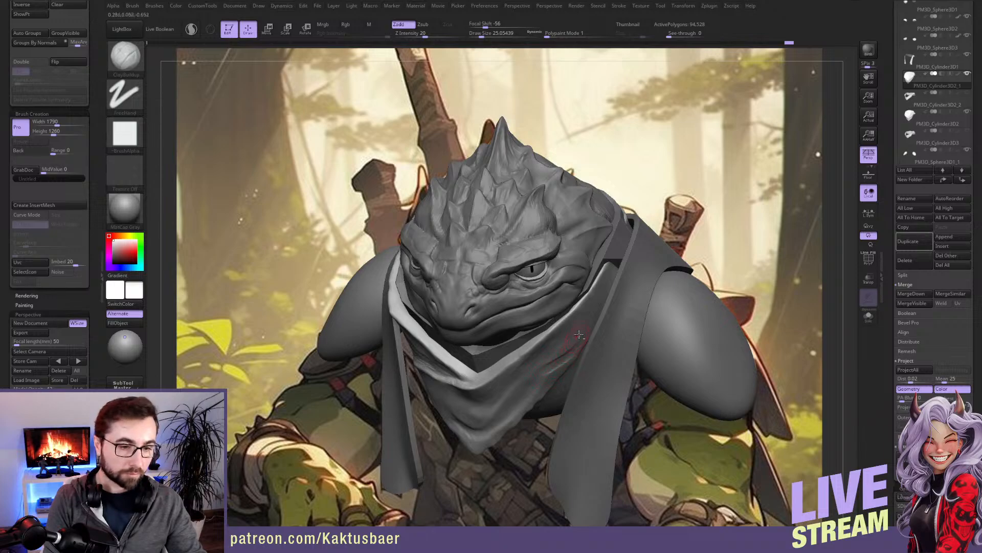
left_click_drag(578, 336, 528, 380)
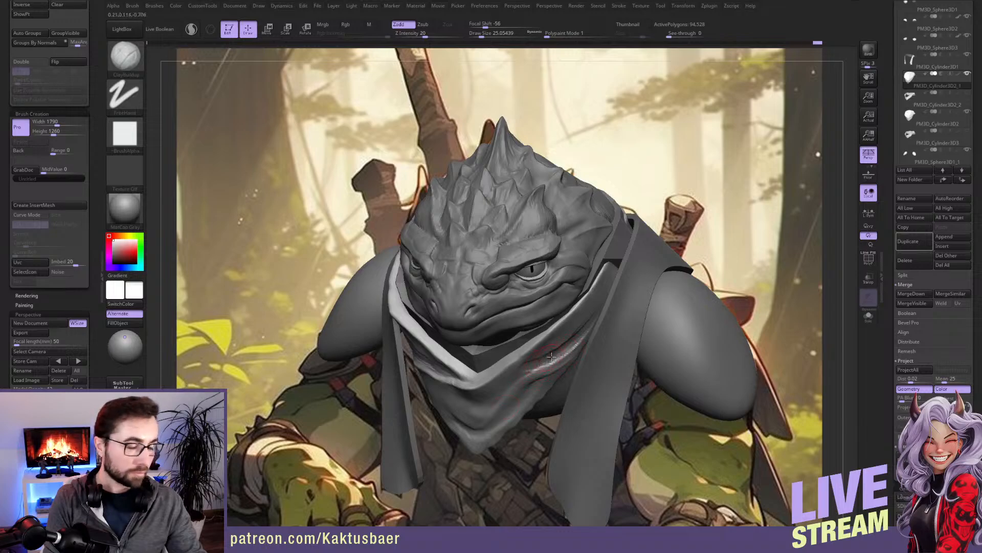
left_click_drag(581, 323, 504, 402)
left_click_drag(575, 346, 583, 340)
left_click_drag(516, 402, 540, 399)
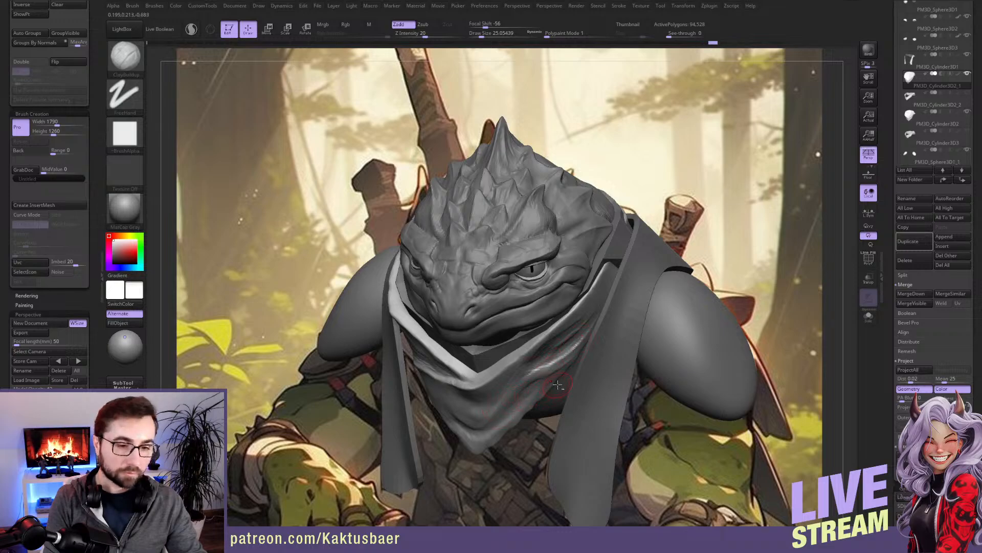
Step: Add finer ClayBuildup folds just below the rim on the character's left, running towards the scarf's front point
mouse_move(536, 389)
left_mouse_down()
mouse_move(553, 360)
mouse_move(582, 347)
mouse_move(533, 406)
mouse_move(569, 336)
left_mouse_up()
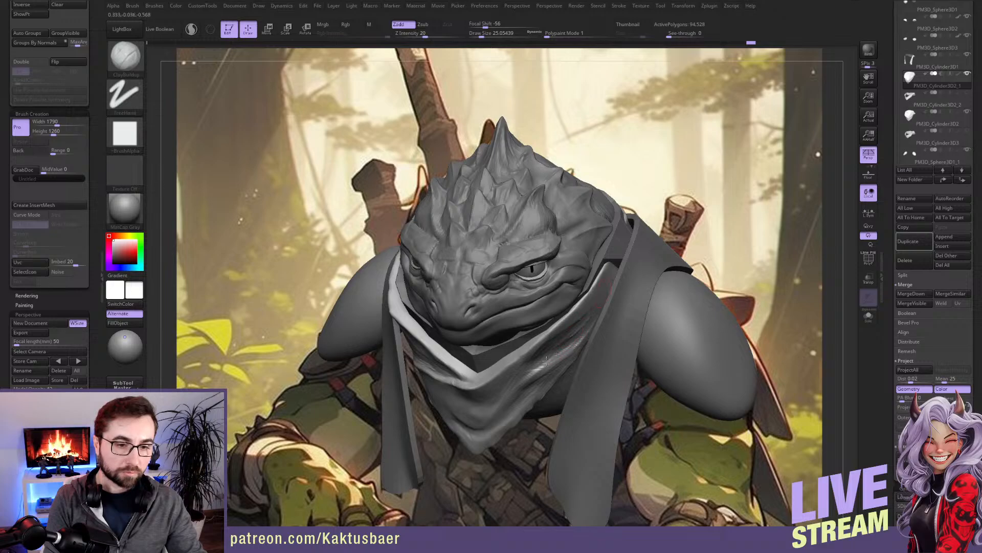
left_click_drag(602, 289, 586, 329)
left_click_drag(596, 288, 522, 360)
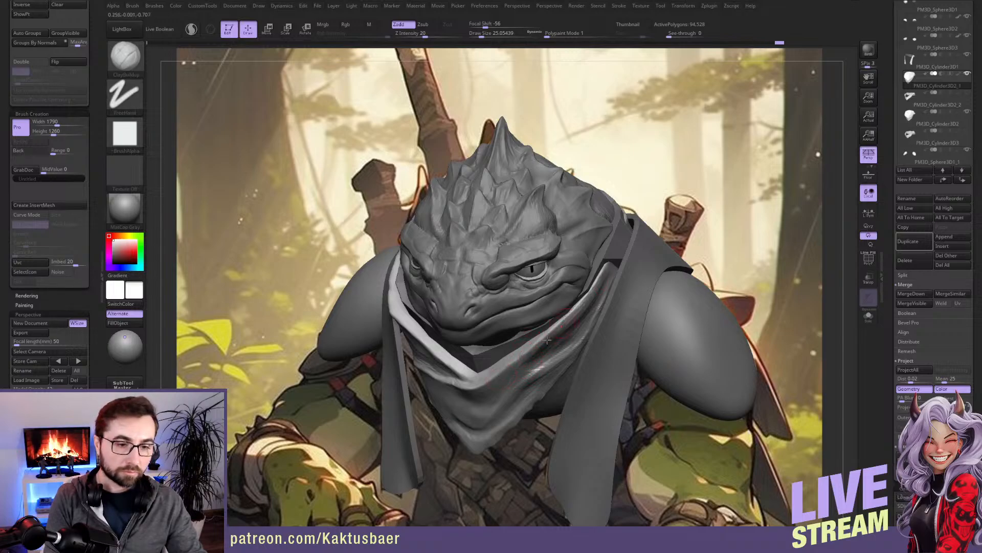
left_click_drag(521, 372, 504, 369)
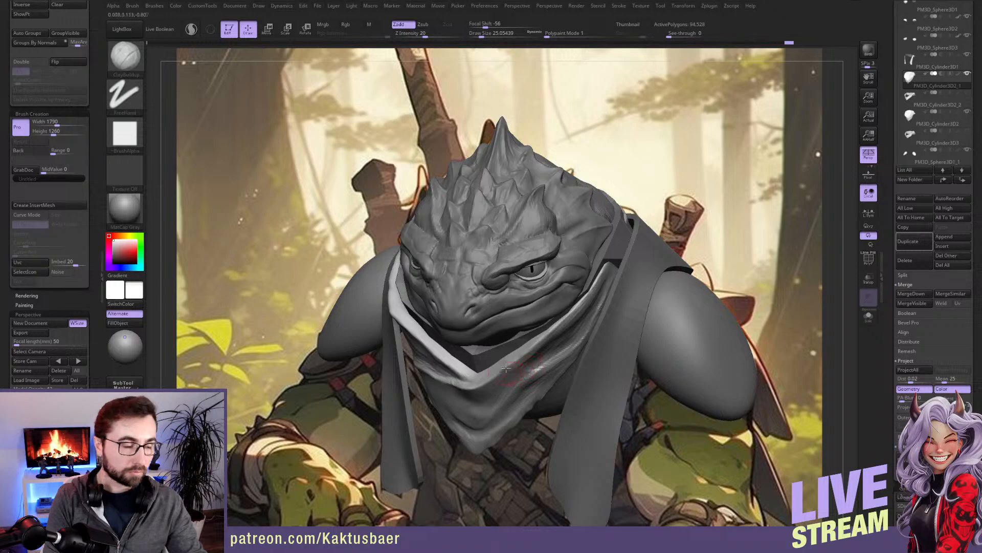
Step: Isolate the outer scarf piece from the other subtools
key("alt+s")
mouse_move(415, 308)
left_mouse_down()
mouse_move(472, 361)
mouse_move(498, 354)
mouse_move(555, 318)
mouse_move(602, 243)
left_mouse_up()
key("ctrl+z")
mouse_move(520, 307)
right_mouse_down()
mouse_move(517, 335)
mouse_move(497, 317)
right_mouse_up()
key("w")
key("q")
left_click_drag(895, 341, 895, 208)
left_click_drag(893, 358, 891, 153)
left_click_drag(890, 307, 891, 224)
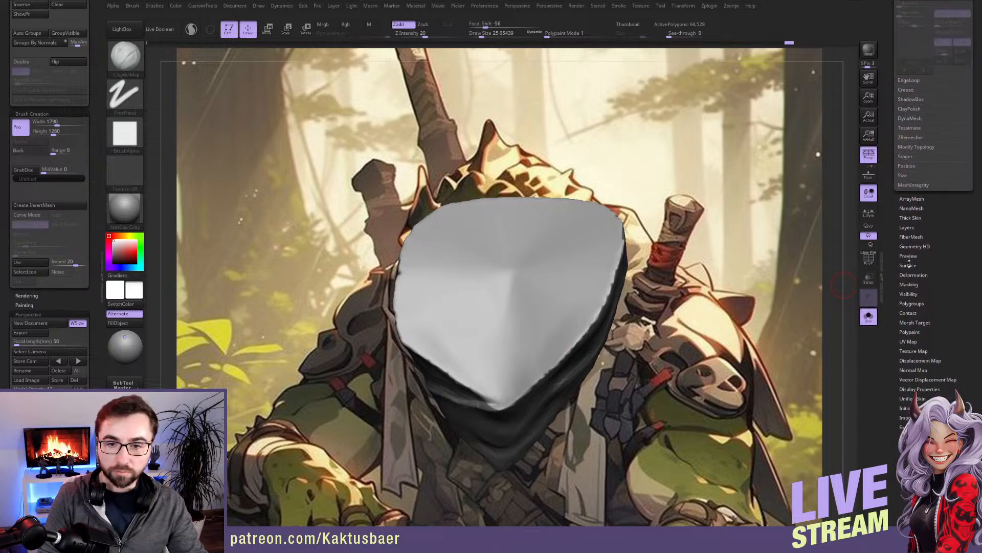
left_click_drag(895, 269, 896, 250)
left_click(905, 263)
left_click_drag(891, 319, 888, 266)
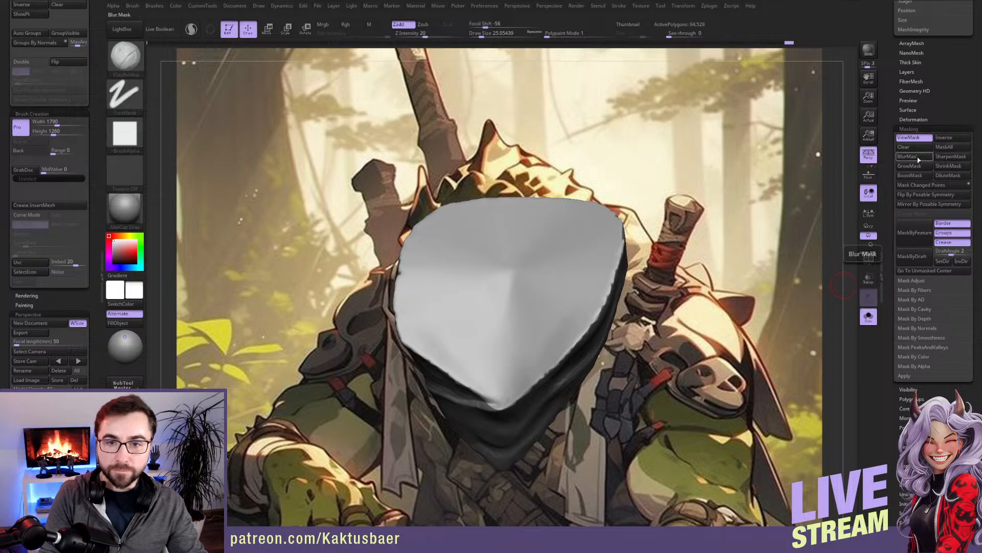
left_click(948, 168)
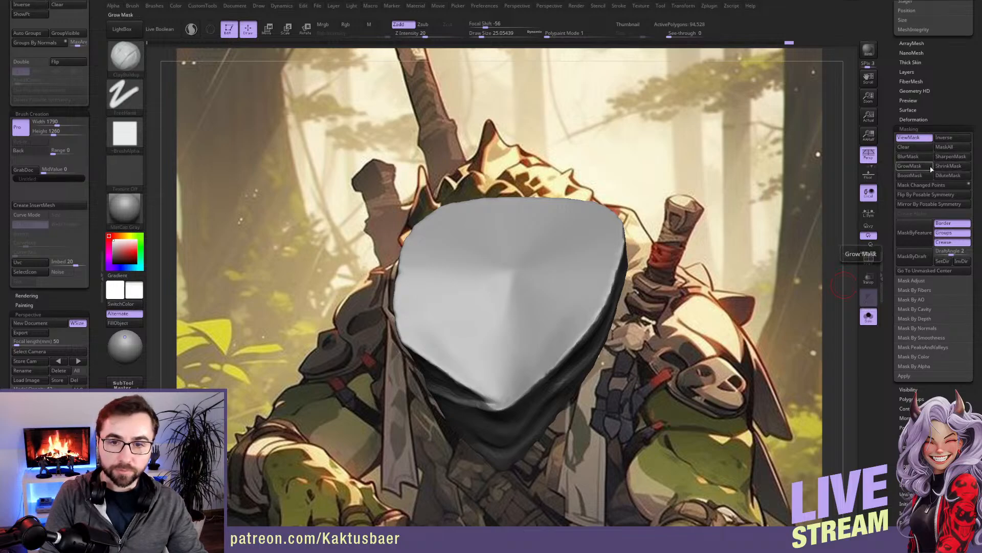
left_click(911, 169)
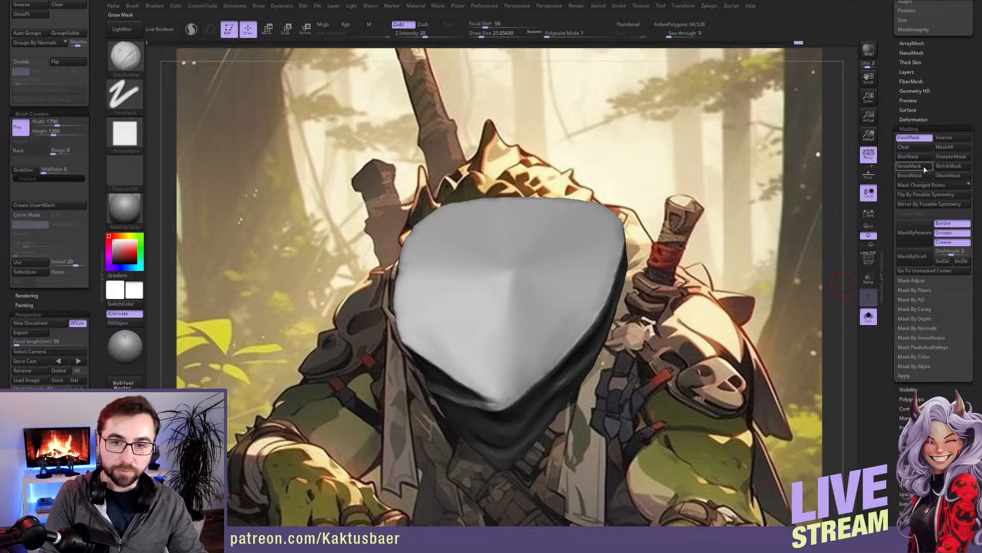
left_click(575, 348, "ctrl")
left_click_drag(693, 313, 709, 336, "ctrl")
Step: Carve a groove just inside the outer scarf's rim down to the front point and up the opposite side with ClayBuildup at draw size about 25
mouse_move(649, 332)
right_mouse_down()
mouse_move(575, 350)
mouse_move(522, 335)
right_mouse_up()
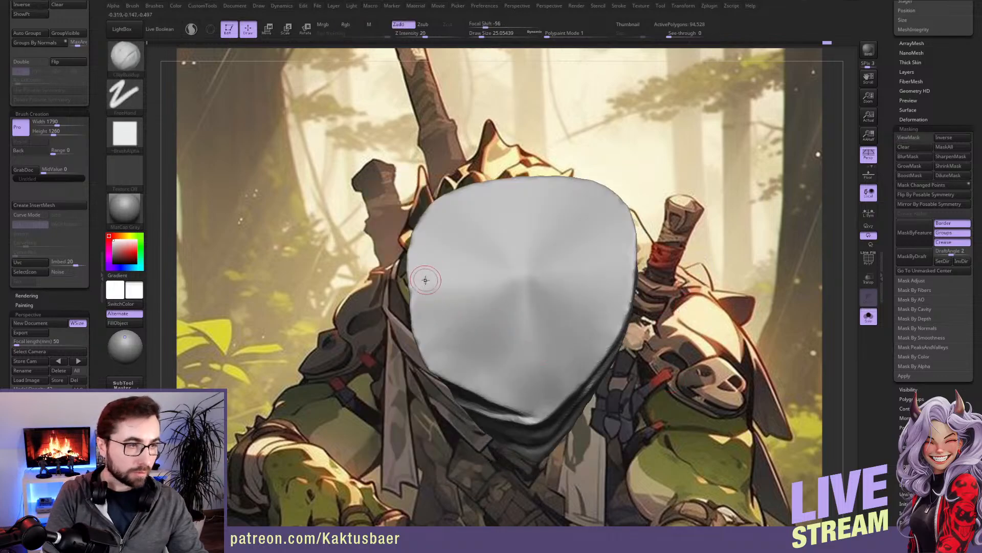
mouse_move(423, 263)
left_mouse_down()
mouse_move(451, 357)
mouse_move(501, 385)
mouse_move(544, 387)
mouse_move(585, 344)
mouse_move(611, 240)
left_mouse_up()
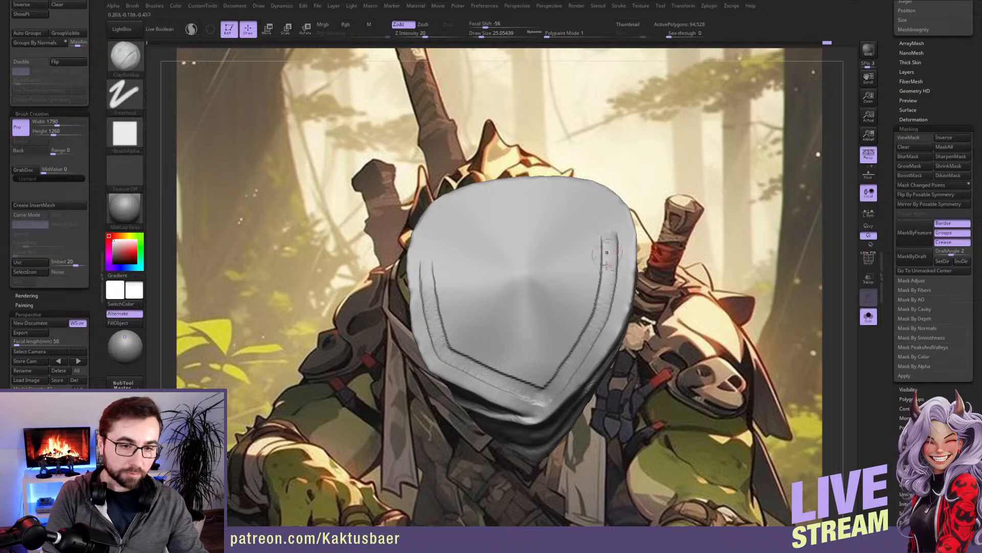
mouse_move(582, 291)
right_mouse_down()
mouse_move(538, 323)
mouse_move(548, 367)
right_mouse_up()
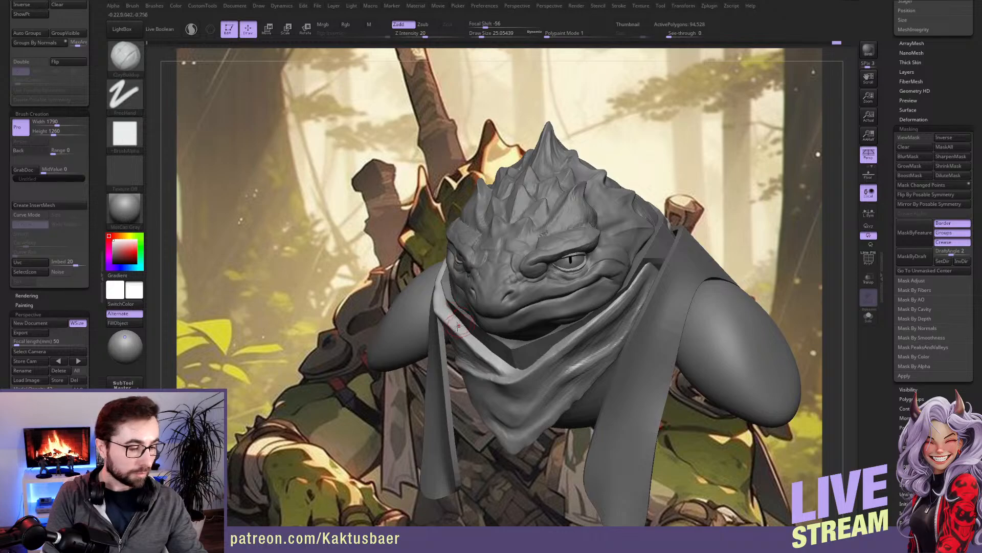
Step: Isolate the scarf again, then smooth and rework the rim groove on the character's right side with ClayBuildup
mouse_move(452, 310)
right_mouse_down()
mouse_move(459, 328)
mouse_move(450, 315)
mouse_move(459, 300)
right_mouse_up()
key("alt+s")
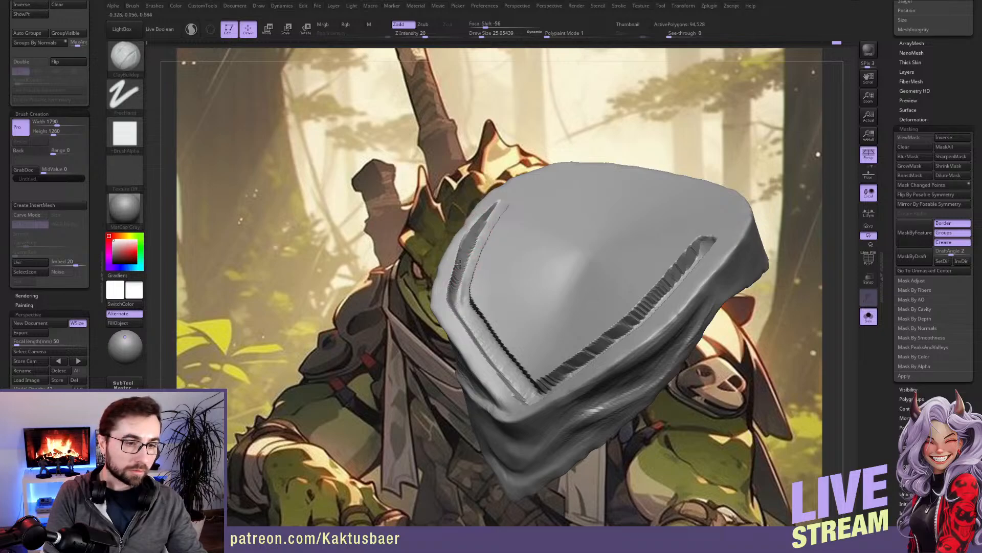
key("shift")
mouse_move(457, 293)
left_mouse_down("shift")
mouse_move(481, 226)
mouse_move(459, 292)
mouse_move(466, 323)
left_mouse_up("shift")
right_click_drag(457, 289, 455, 307)
mouse_move(456, 278)
left_mouse_down()
mouse_move(467, 364)
mouse_move(457, 330)
mouse_move(481, 397)
mouse_move(464, 347)
left_mouse_up()
left_click_drag(480, 381, 492, 408, "shift")
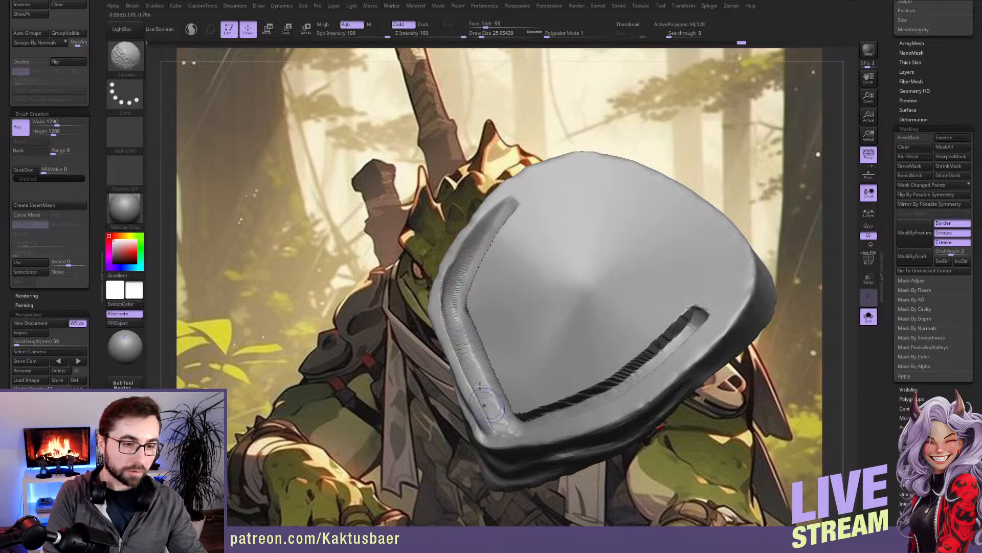
Step: Remesh the outer scarf with DynaMesh at resolution 272
left_click_drag(394, 374, 407, 392, "ctrl")
key("ctrl+z")
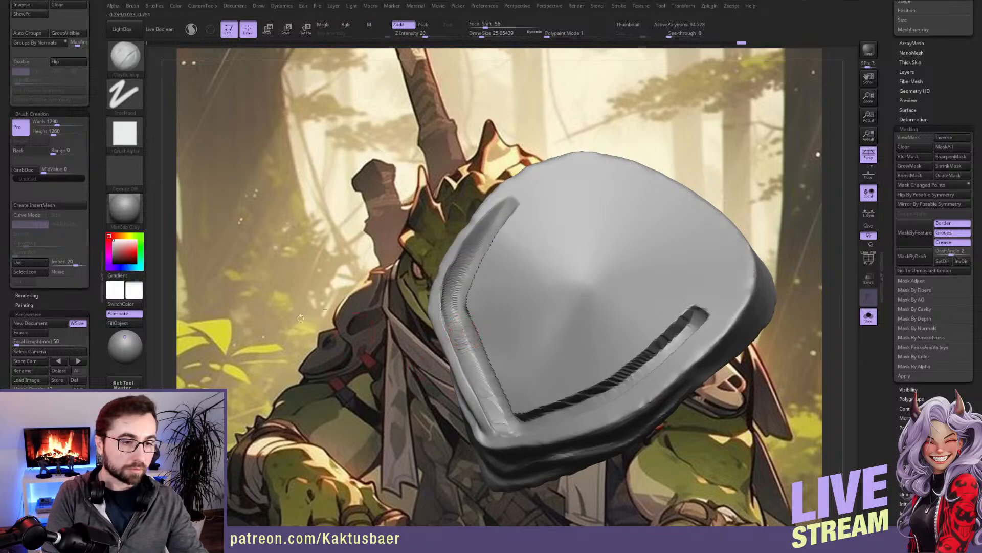
scroll(93, 142, "up", 5)
scroll(93, 141, "up", 5)
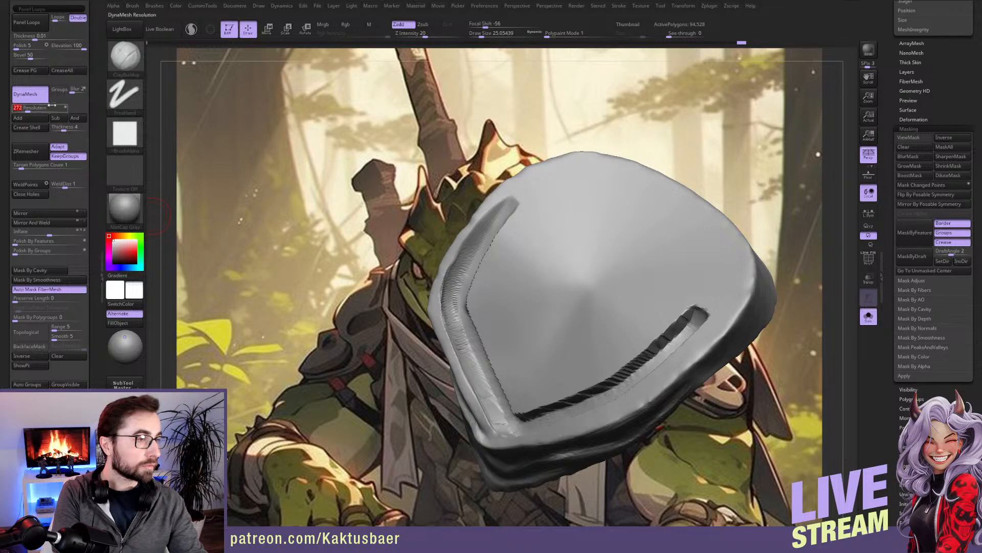
key("Return")
left_click_drag(236, 186, 248, 202, "ctrl")
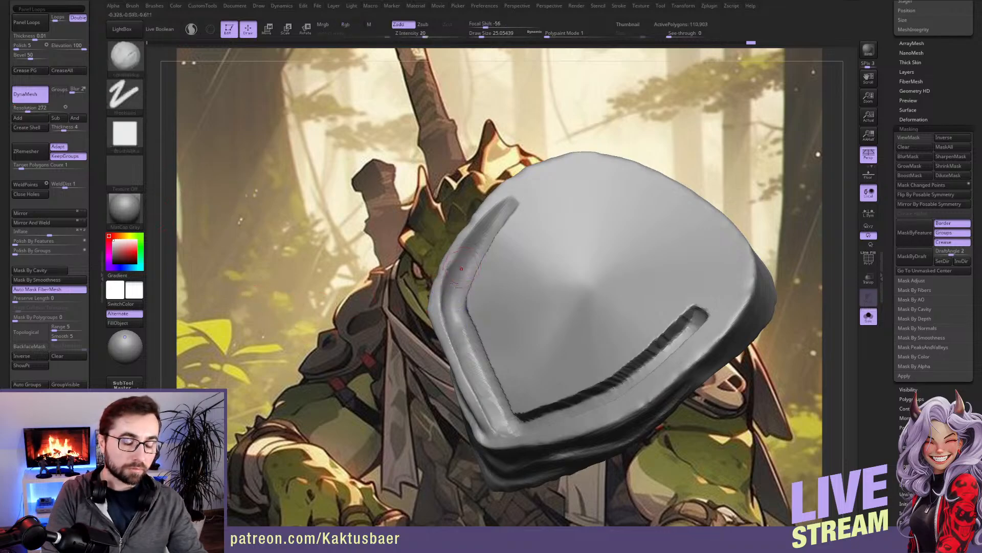
Step: Bring back all subtools, restore the stored reference camera and overlay the reference image through the model
key("alt+s")
mouse_move(444, 360)
right_mouse_down()
mouse_move(463, 353)
mouse_move(453, 327)
right_mouse_up()
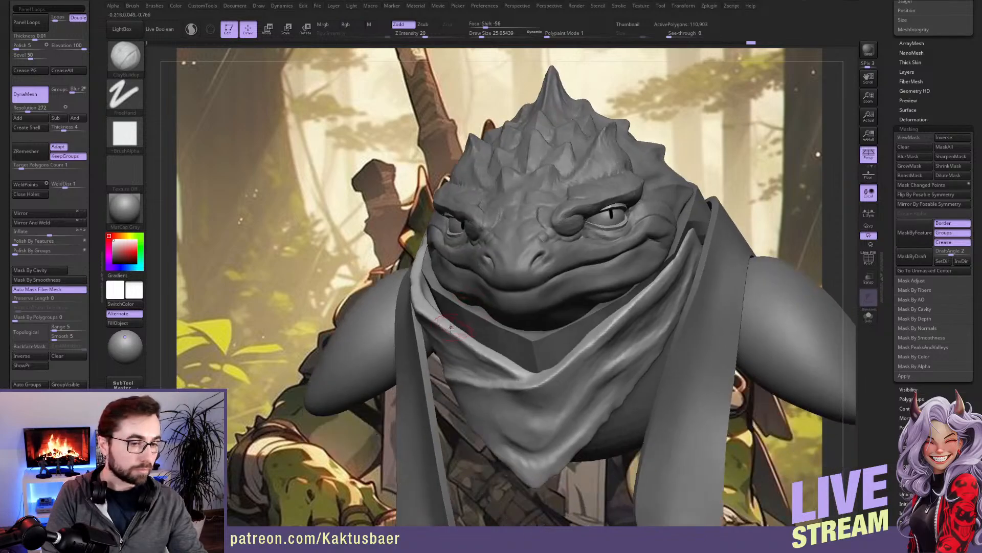
left_click_drag(91, 441, 89, 343)
left_click(55, 383)
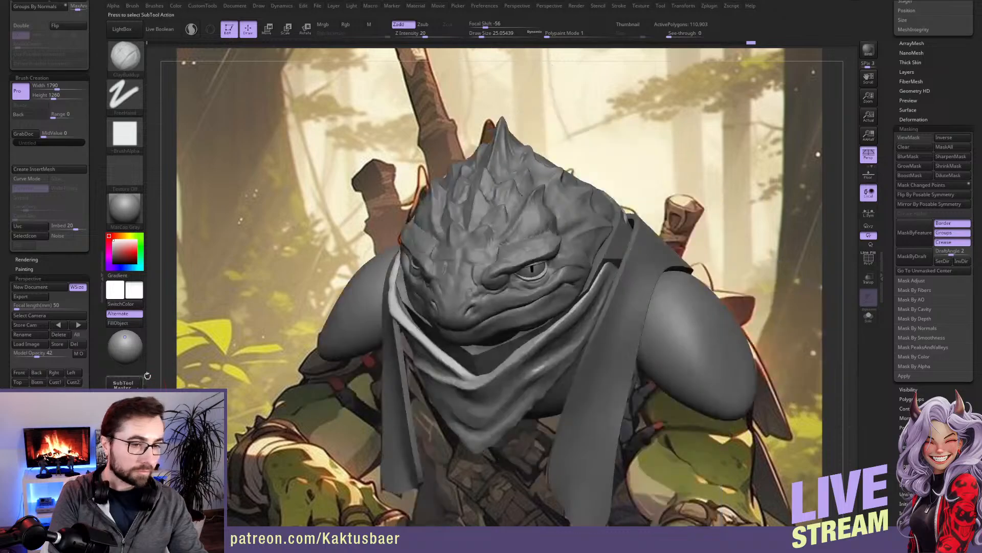
key("shift+z")
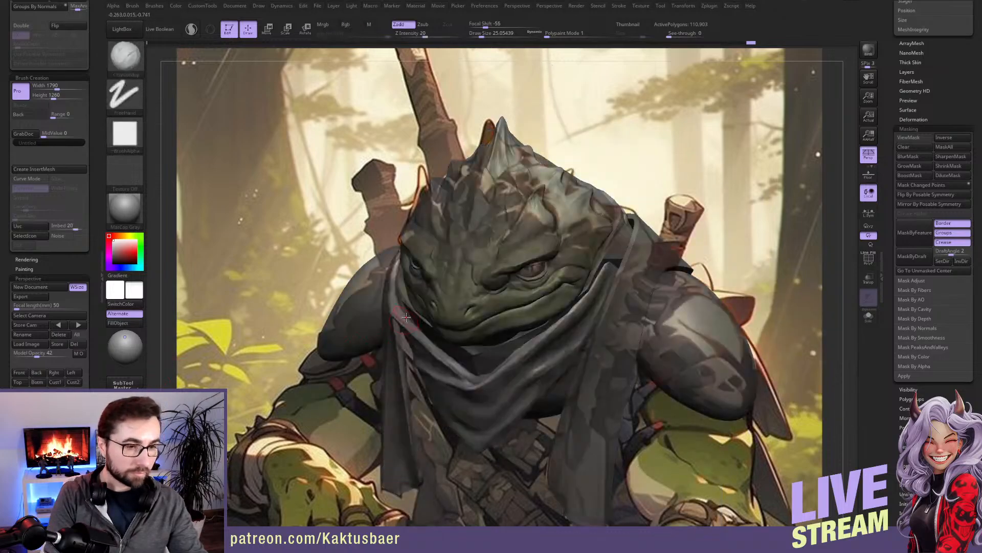
Step: Match the scarf's rim on the character's right and towards the front point to the reference using the Move brush at draw sizes about 56 and 37
key("b")
key("m")
key("v")
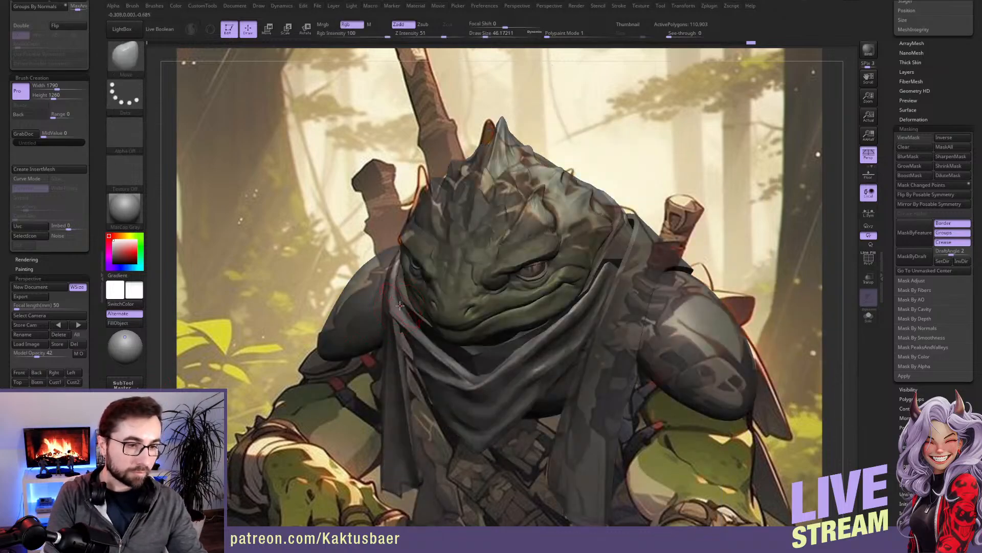
key("s")
left_click_drag(398, 311, 395, 307)
key("s")
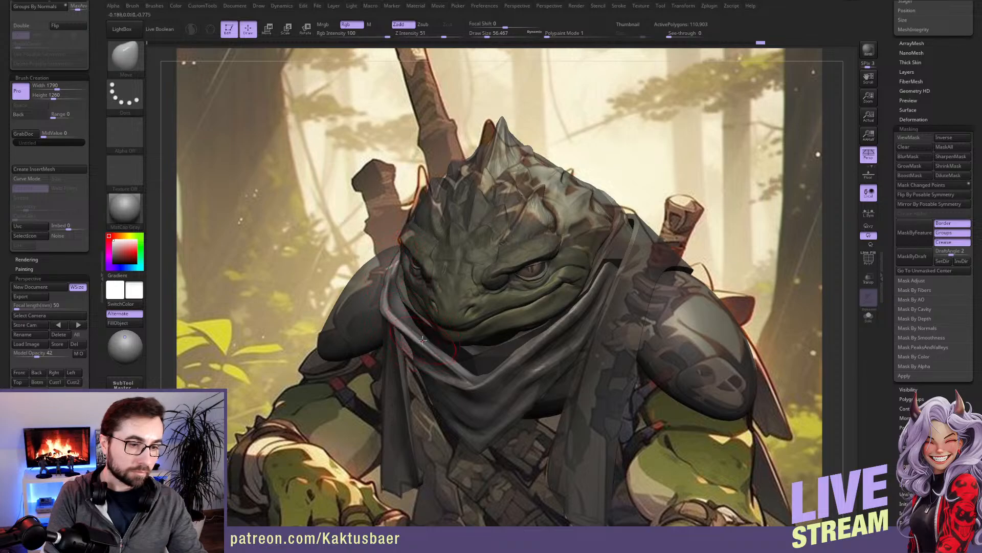
left_click_drag(457, 367, 465, 372)
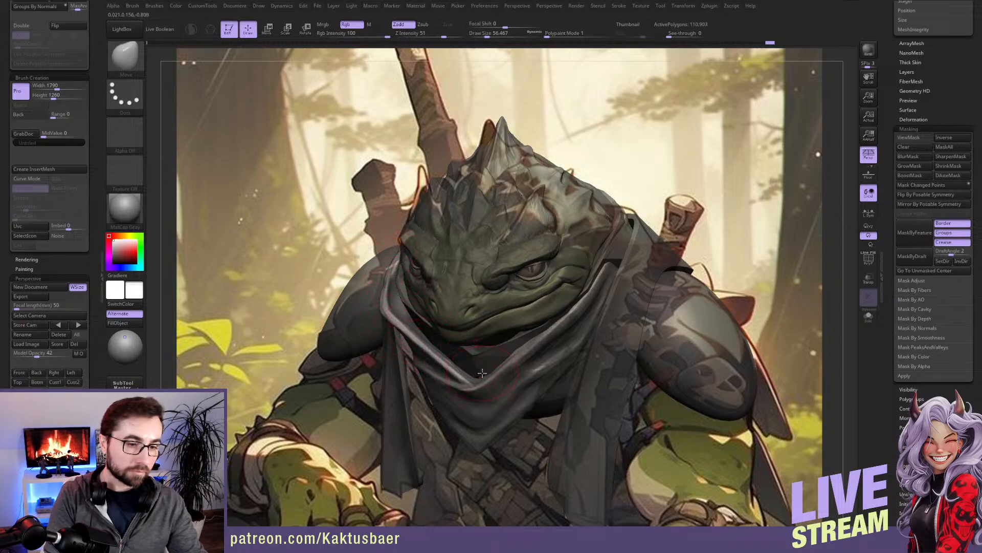
key("s")
left_click_drag(387, 315, 383, 315)
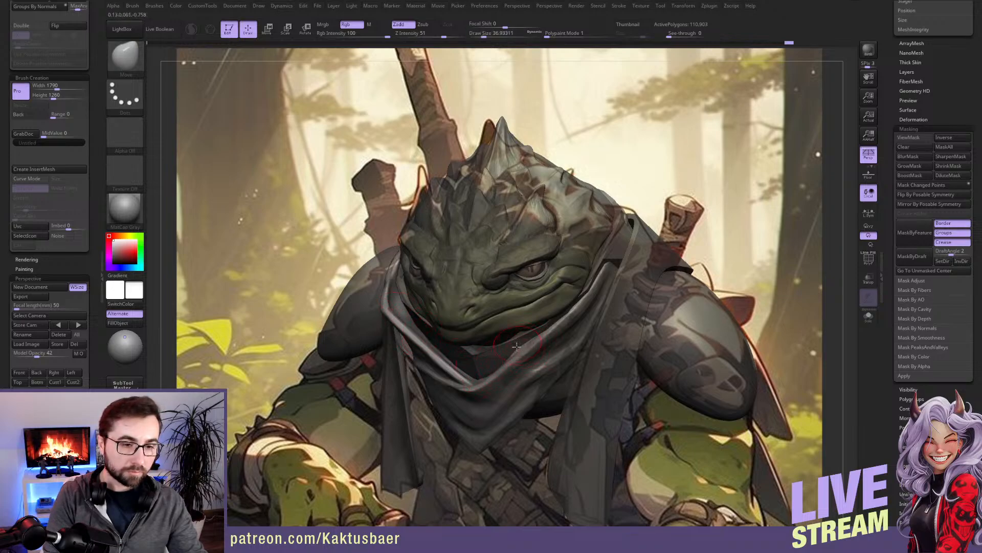
Step: Isolate the outer scarf without the reference overlay and smooth the inner rim on the character's left side
key("alt+s")
right_click_drag(518, 348, 526, 356)
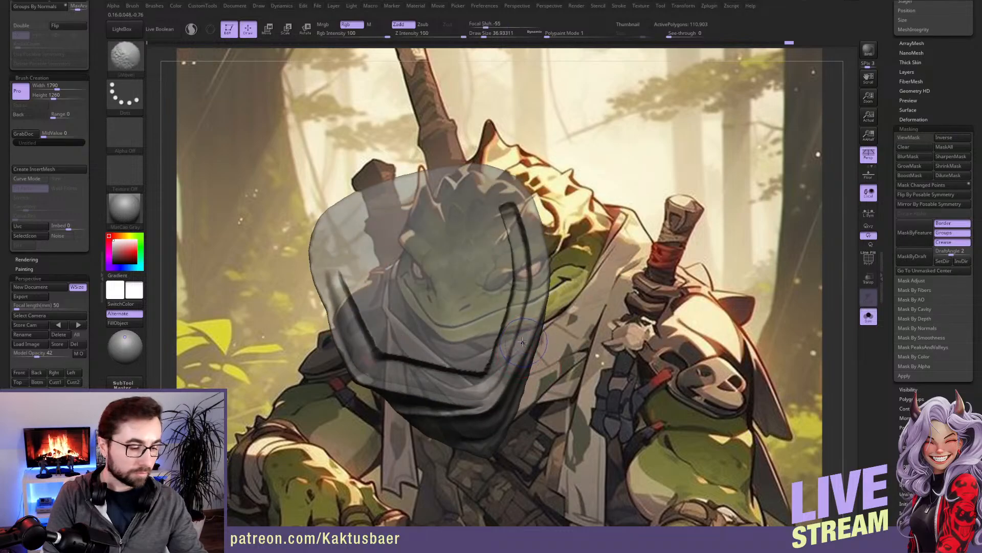
key("shift+z")
key("s")
left_click_drag(515, 332, 513, 339, "shift")
mouse_move(522, 294)
left_mouse_down("shift")
mouse_move(513, 228)
mouse_move(517, 236)
left_mouse_up("shift")
right_click_drag(517, 306, 500, 318)
Step: Reshape and deepen the rim groove on the character's left side with ClayBuildup at draw size about 37, smoothing between strokes
key("b")
key("c")
key("b")
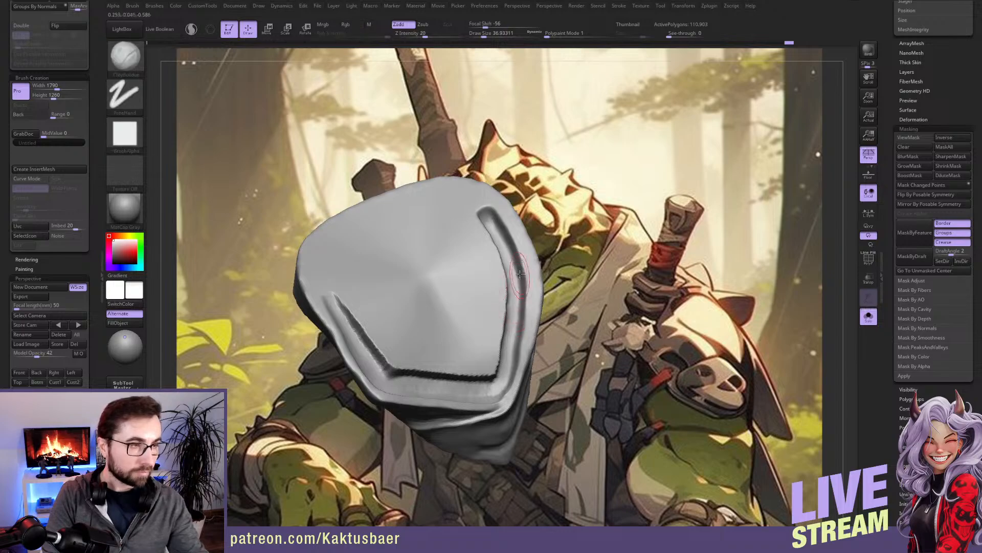
mouse_move(507, 234)
left_mouse_down()
mouse_move(524, 307)
mouse_move(513, 372)
left_mouse_up()
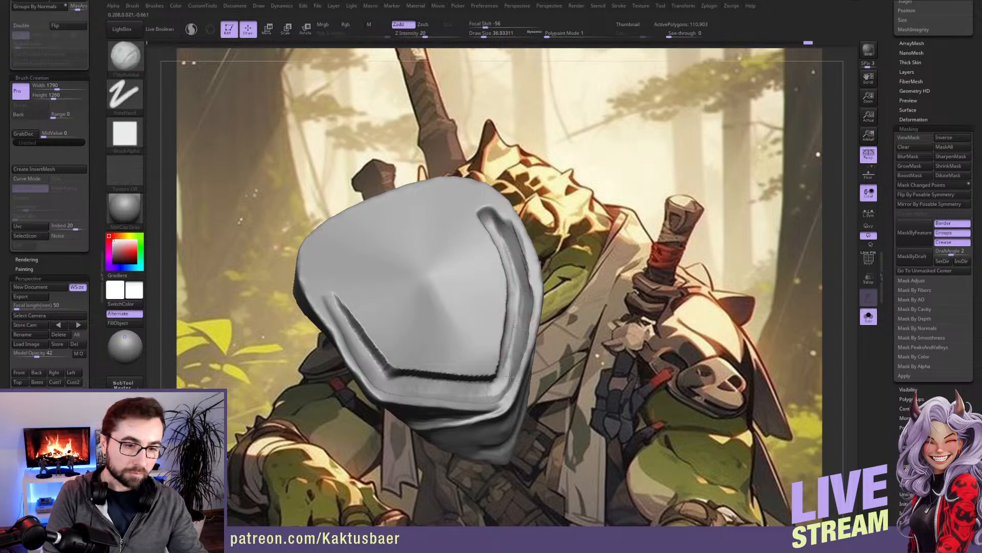
mouse_move(523, 317)
left_mouse_down()
mouse_move(533, 279)
mouse_move(512, 232)
left_mouse_up()
mouse_move(528, 285)
left_mouse_down("shift")
mouse_move(531, 294)
mouse_move(529, 280)
left_mouse_up("shift")
left_click_drag(518, 243, 527, 271)
mouse_move(528, 316)
left_mouse_down()
mouse_move(527, 305)
mouse_move(522, 357)
left_mouse_up()
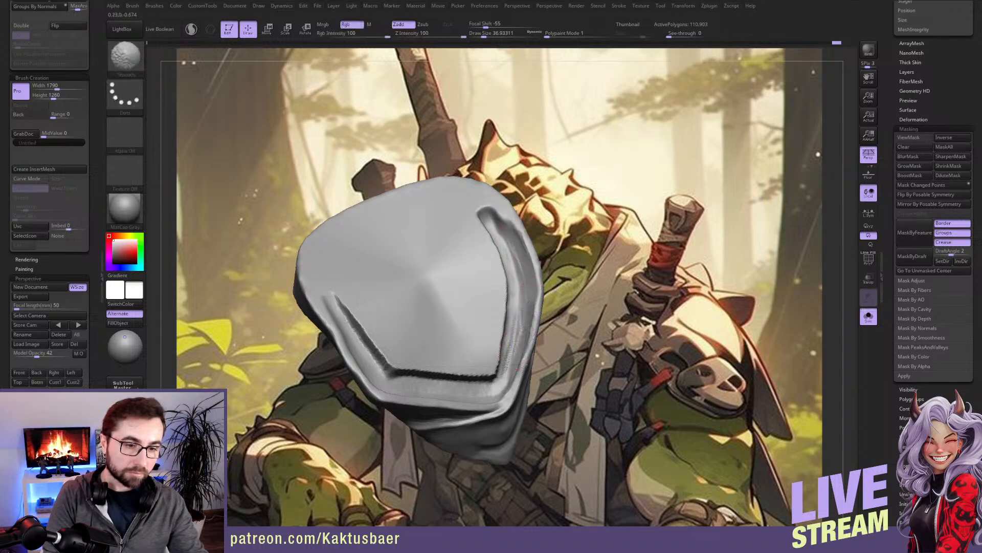
Step: Show all subtools, select the low-poly inner neck cloth and try to convert it with DynaMesh at resolution 128
right_click_drag(525, 335, 486, 317)
key("alt+s")
right_click_drag(504, 353, 557, 338)
left_click(605, 254, "alt")
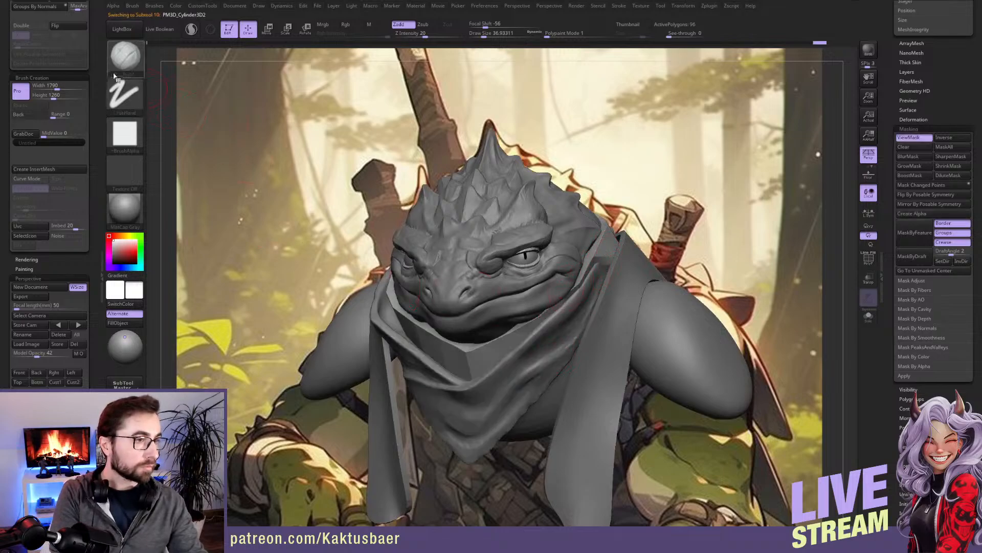
scroll(97, 159, "up", 10)
scroll(97, 159, "up", 6)
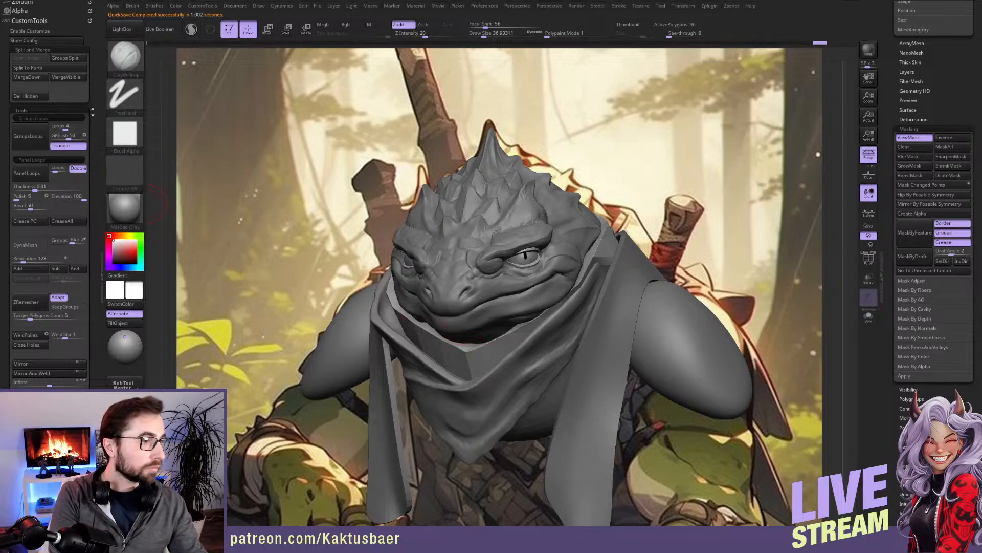
scroll(93, 123, "up", 1)
left_click(42, 259)
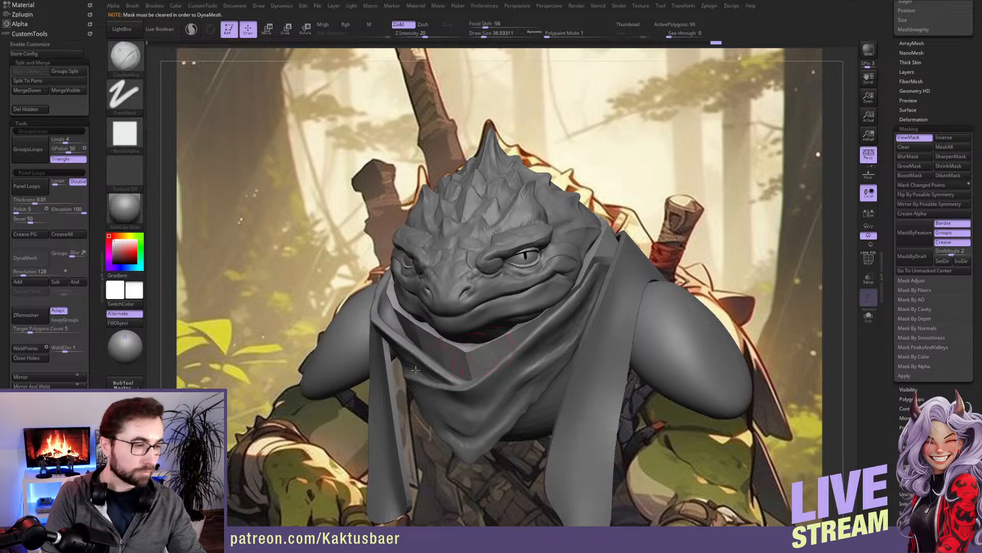
Step: ZRemesh the inner neck cloth with KeepGroups on and a target polygon count of 1, then apply DynaMesh at resolution 128
left_click(64, 319)
left_click(42, 328)
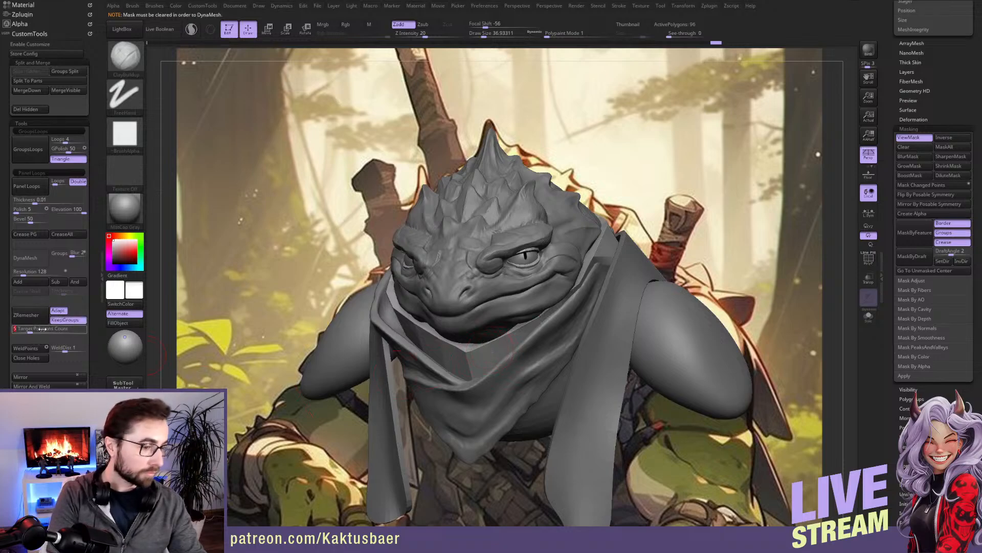
type("1")
key("Return")
left_click(36, 316)
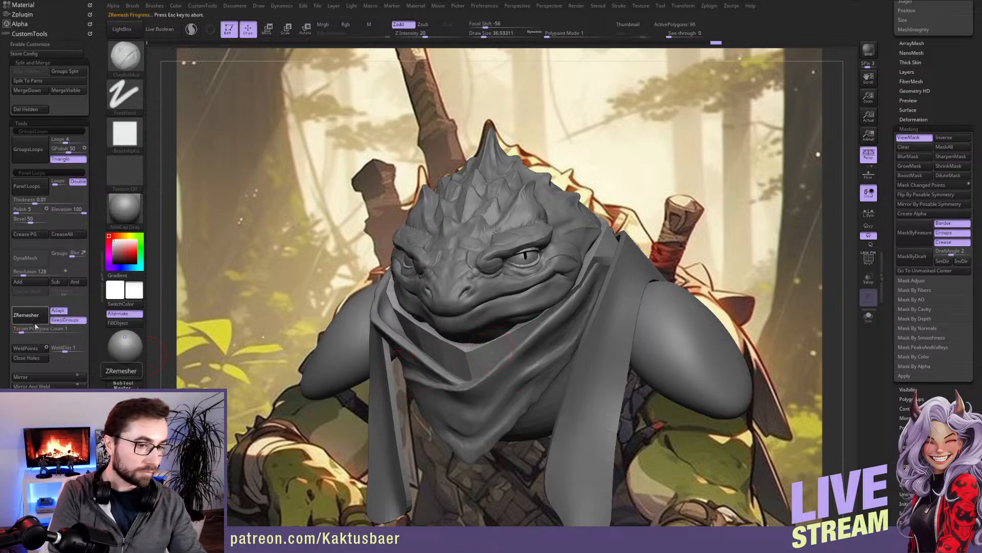
left_click(28, 258)
Step: Reshape the inner neck cloth's front with the Move brush at draw size about 65 and subdivide it twice
key("bracketright")
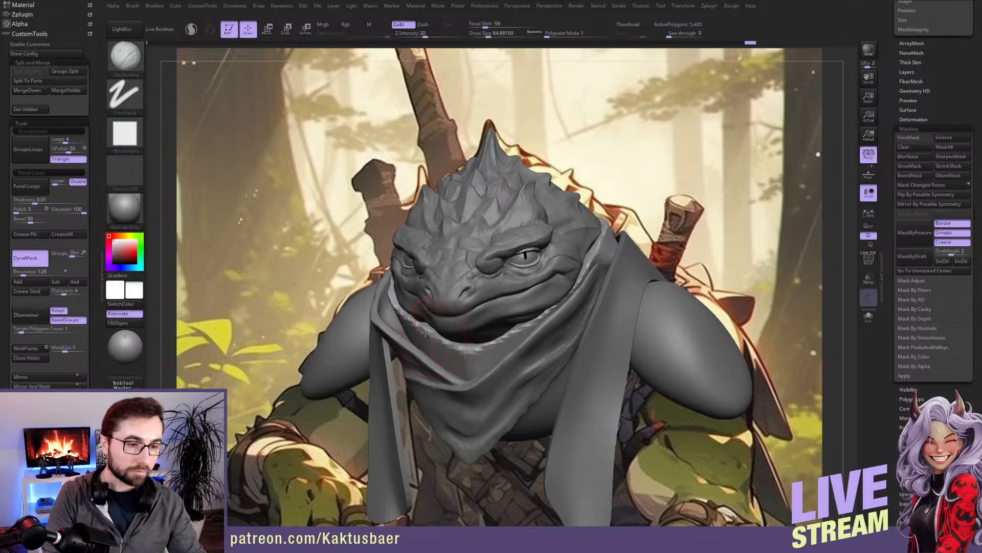
right_click_drag(452, 348, 449, 345)
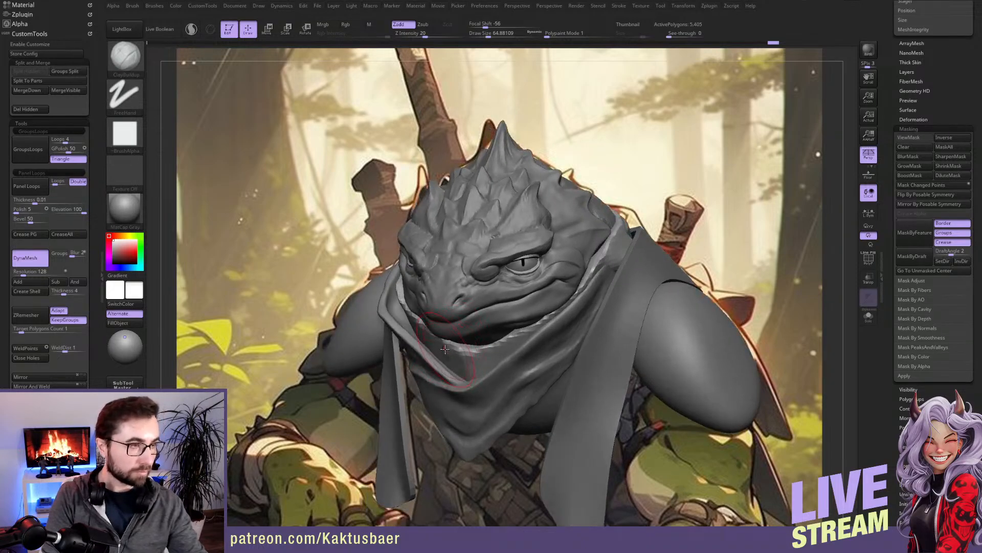
key("b")
key("m")
key("v")
left_click_drag(439, 346, 430, 332)
key("d")
key("d")
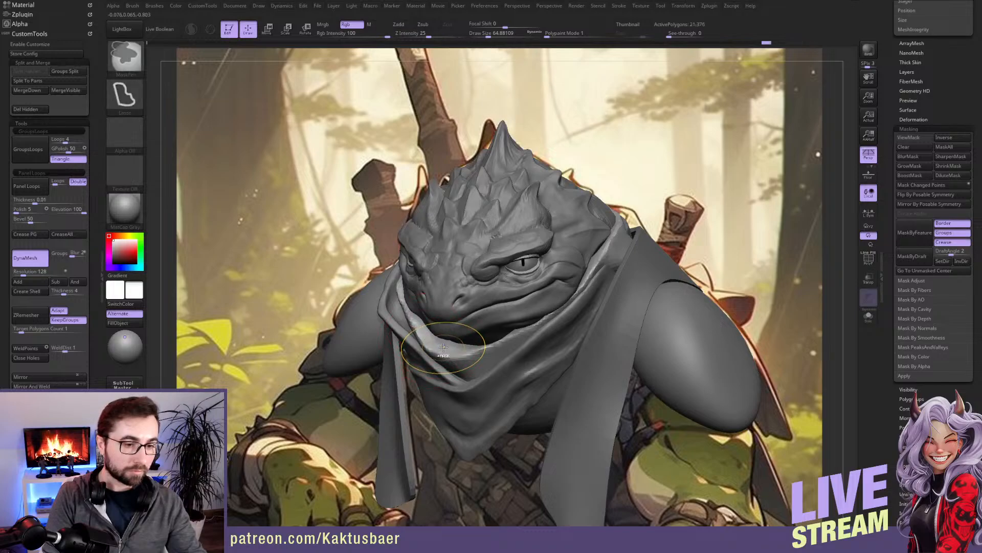
Step: Restore the stored reference camera and turn the reference overlay back on for comparing the inner neck cloth
scroll(94, 323, "down", 15)
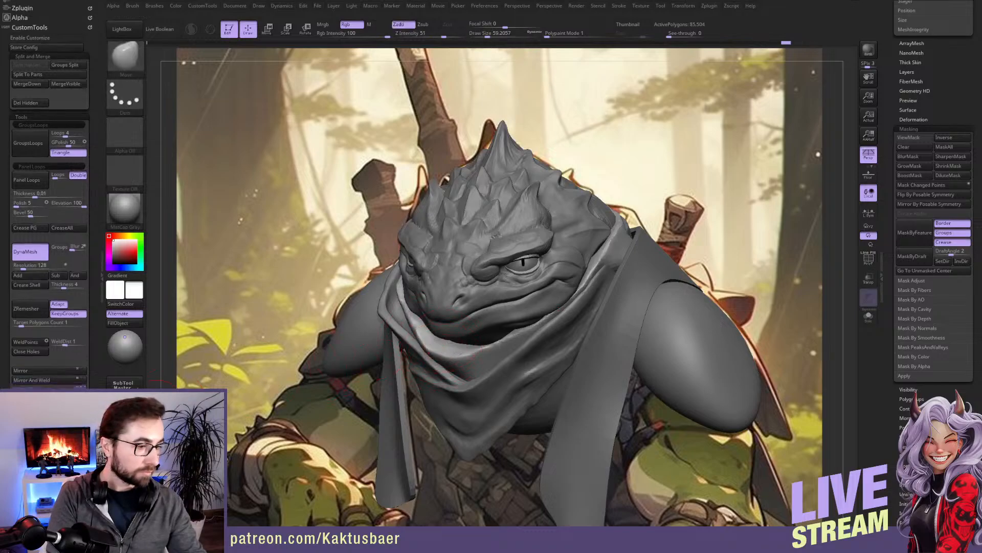
left_click_drag(94, 322, 95, 227)
left_click(49, 367)
key("shift")
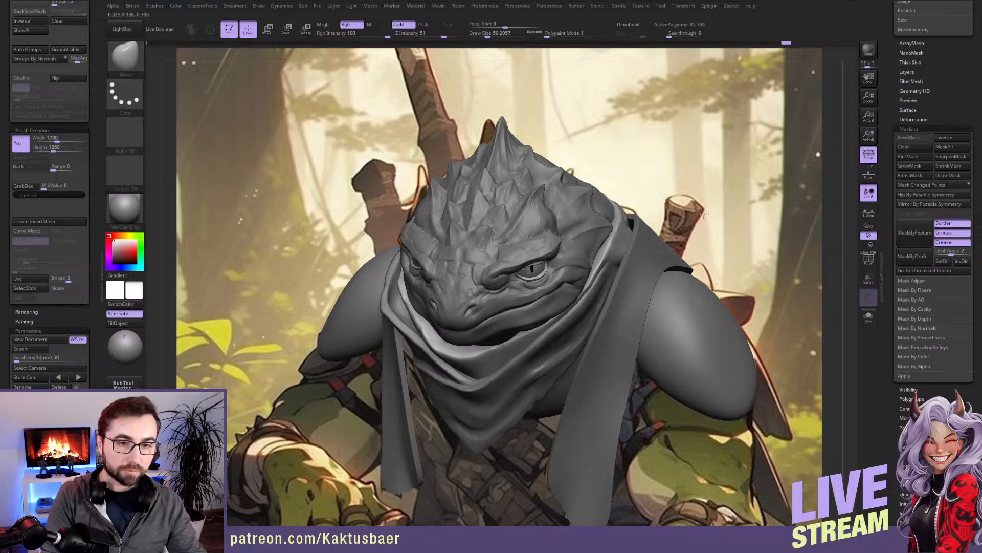
left_click(671, 279, "ctrl+shift")
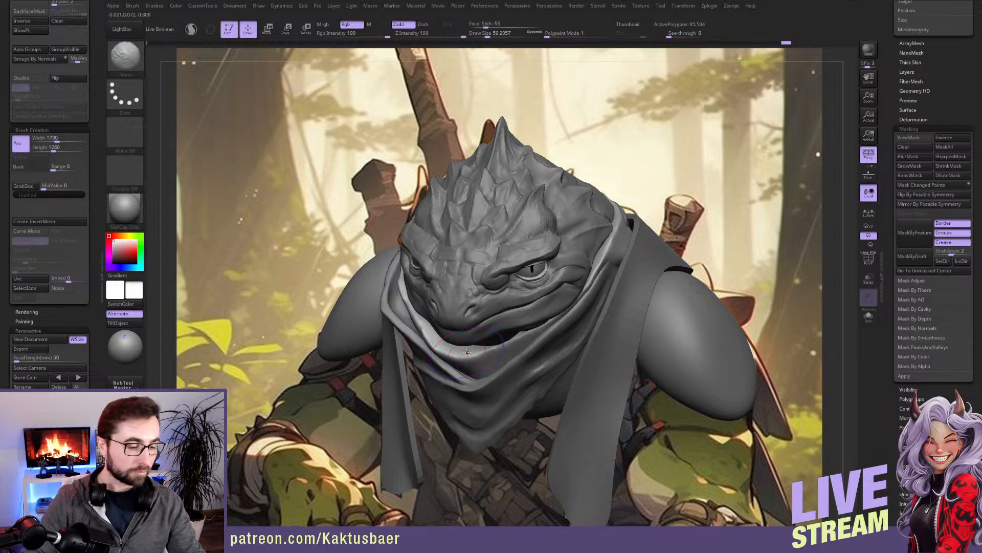
key("shift+z")
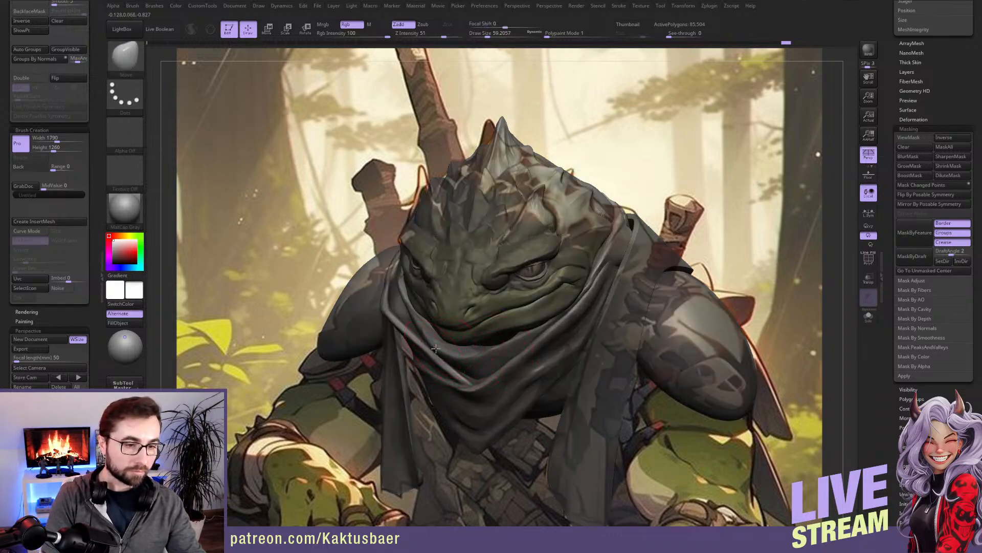
Step: Isolate the inner neck cloth and adjust its upper edge to the reference with the Move brush at draw size about 56, reducing it to about 46
key("alt+s")
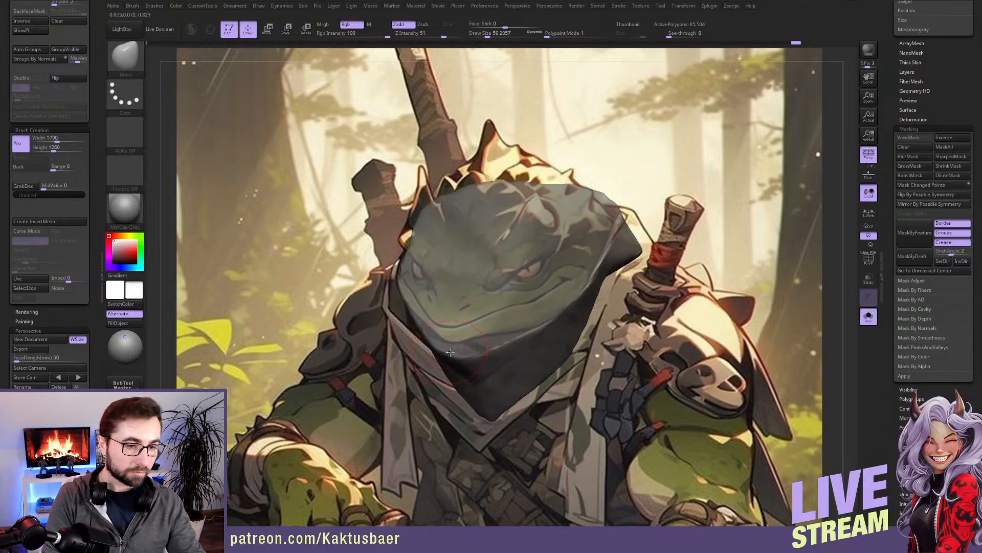
key("s")
left_click_drag(457, 385, 459, 385)
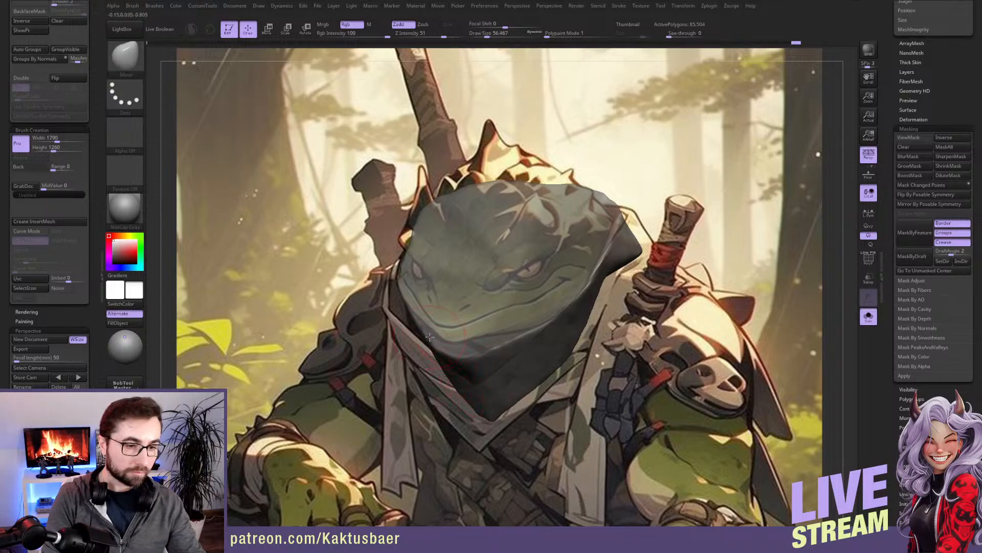
left_click_drag(429, 337, 432, 342)
key("s")
left_click_drag(413, 296, 435, 316)
key("s")
Step: Turn off the reference overlay and carve a curved groove behind the inner neck cloth's front rim with ClayBuildup at draw size about 46
key("shift")
key("b")
key("c")
key("b")
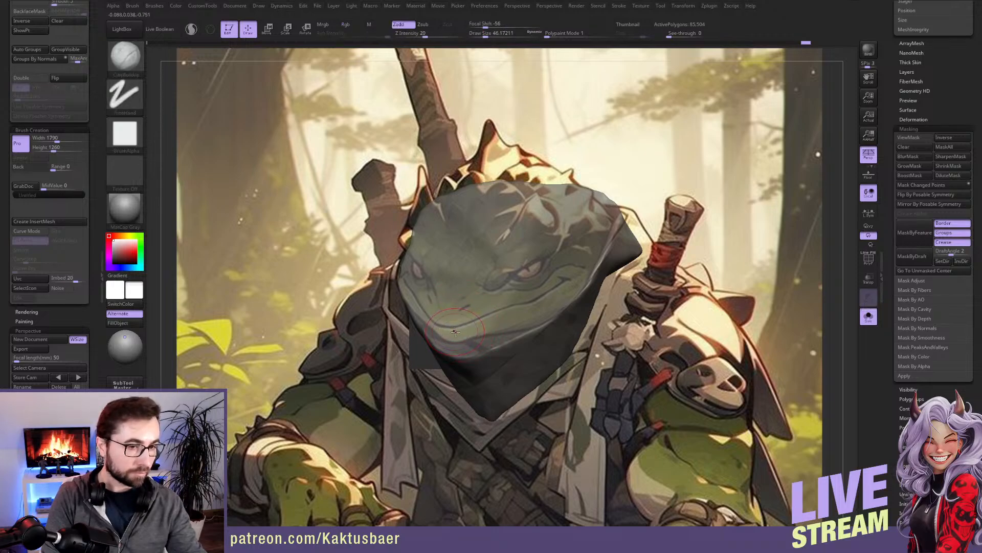
key("alt+s")
key("alt+s")
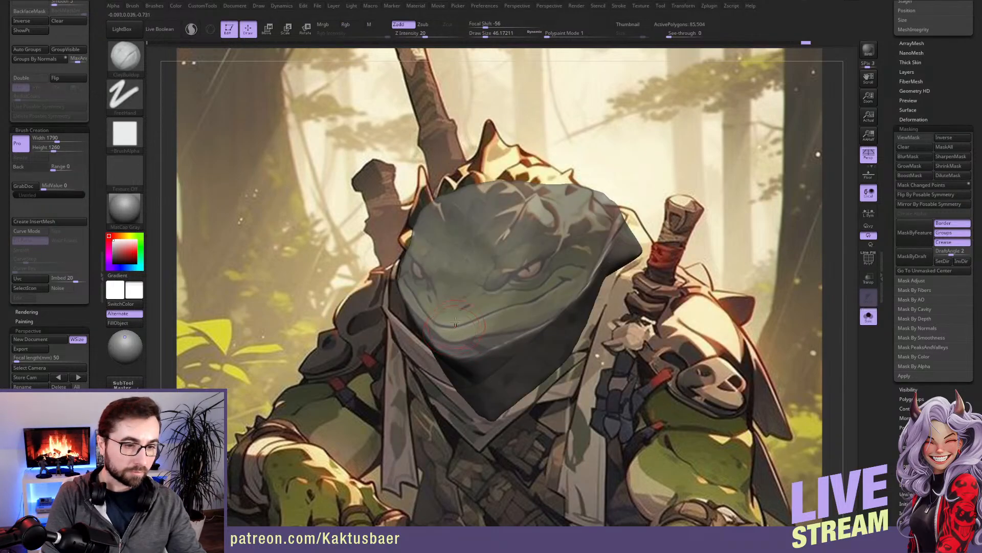
key("shift+z")
mouse_move(449, 324)
right_mouse_down()
mouse_move(417, 335)
mouse_move(446, 327)
right_mouse_up()
key("ctrl+z")
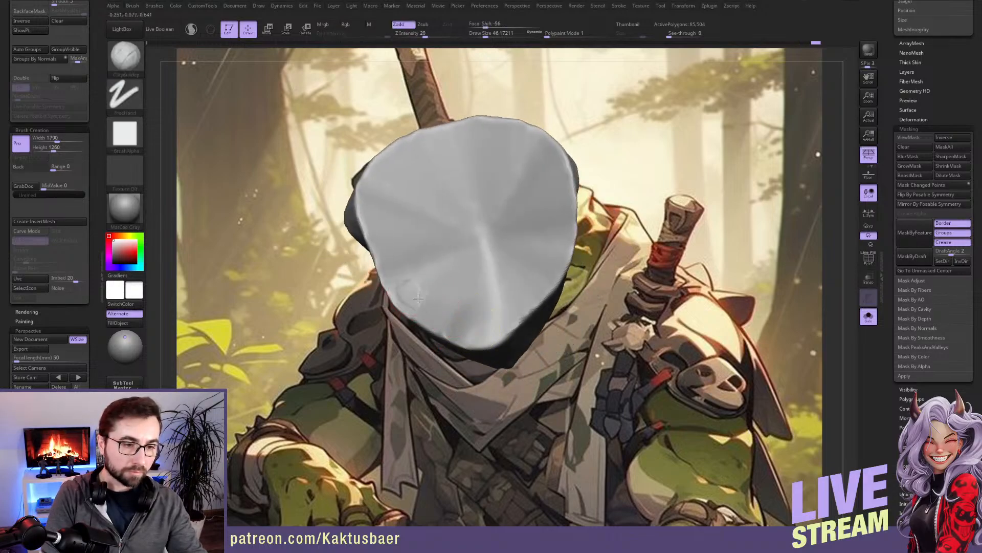
mouse_move(490, 311)
left_mouse_down()
mouse_move(527, 276)
mouse_move(559, 212)
left_mouse_up()
left_click_drag(532, 263, 534, 265)
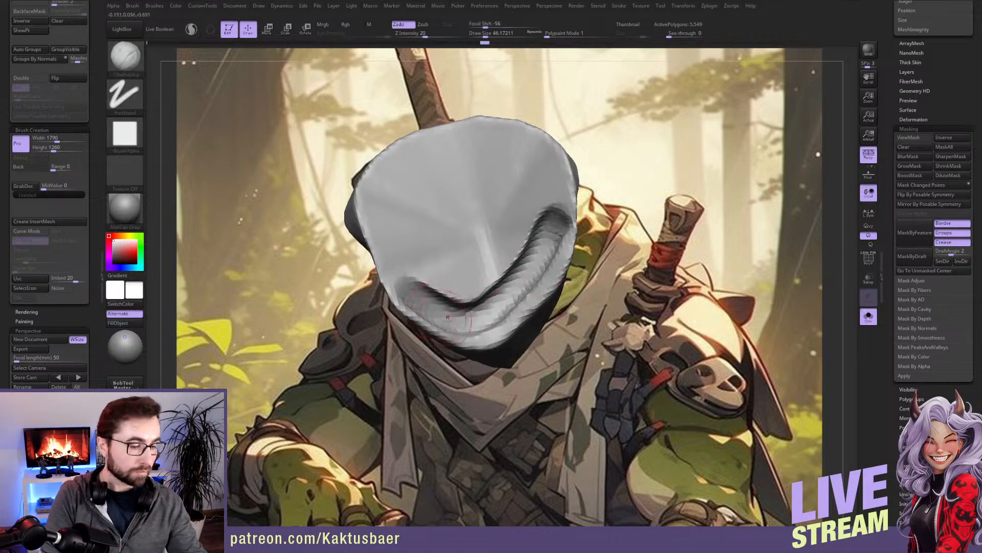
Step: Subdivide the inner neck cloth twice and reshape its grooved front rim with the Move brush at draw size about 46
key("ctrl+d")
key("ctrl+d")
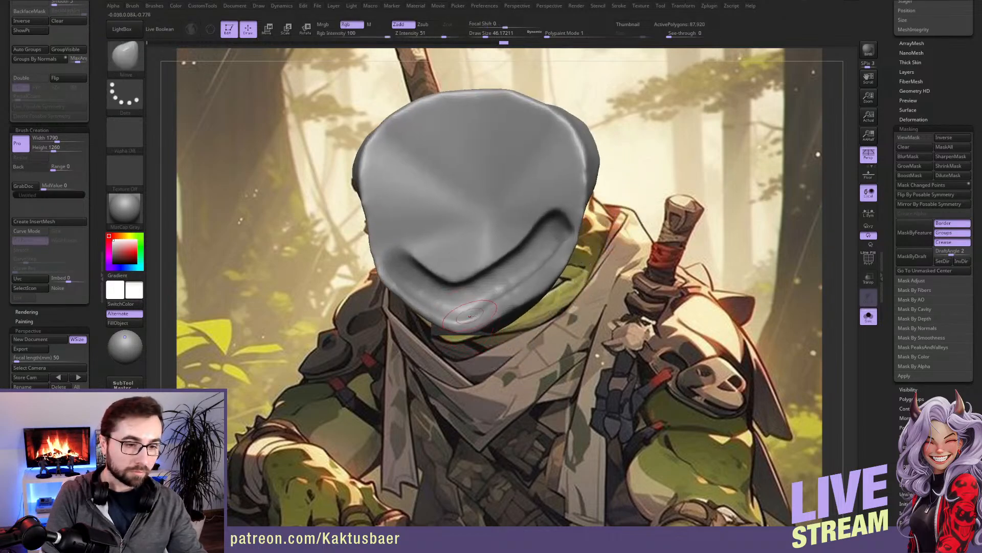
left_click_drag(470, 316, 501, 301)
right_click_drag(517, 302, 484, 318)
left_click_drag(521, 309, 530, 266)
mouse_move(528, 256)
left_mouse_down()
mouse_move(539, 234)
mouse_move(535, 268)
left_mouse_up()
left_click_drag(518, 310, 524, 313)
mouse_move(526, 294)
left_mouse_down()
mouse_move(500, 350)
mouse_move(435, 356)
left_mouse_up()
mouse_move(416, 346)
right_mouse_down()
mouse_move(487, 380)
mouse_move(489, 330)
mouse_move(494, 340)
mouse_move(470, 357)
right_mouse_up()
Step: Adjust the inner neck cloth's front rim against the full model with the Move brush, reducing its draw size to about 39
key("alt+s")
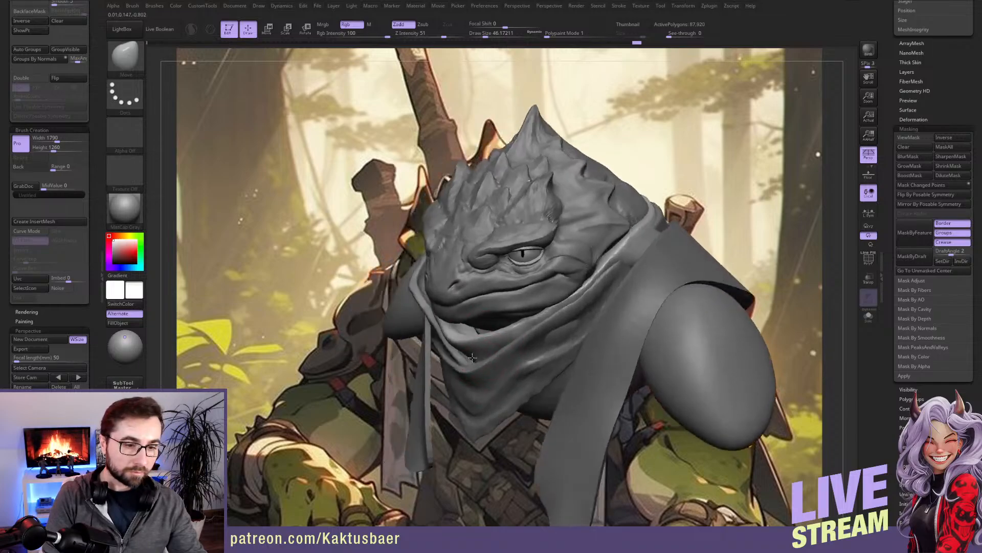
key("[")
left_click_drag(465, 355, 457, 345)
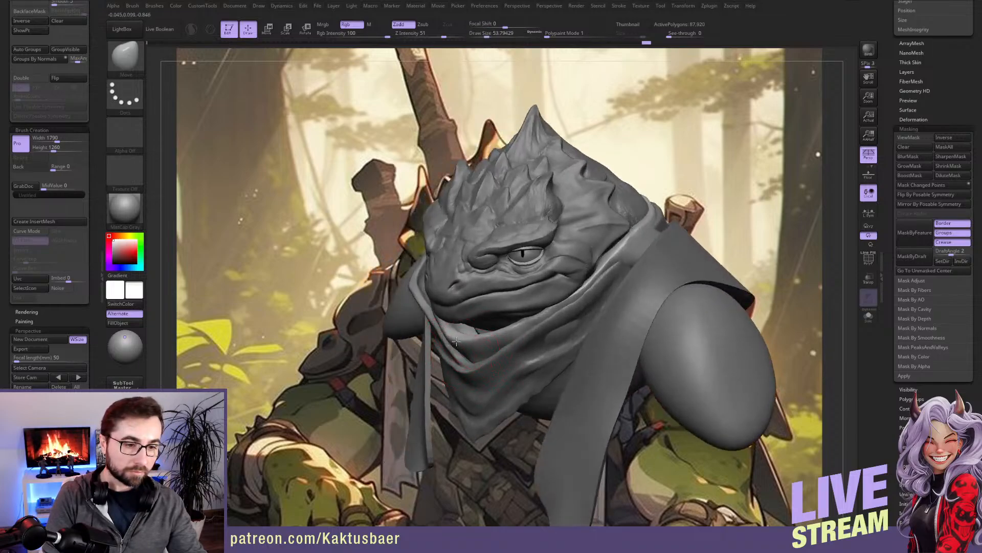
key("[")
key("[")
key("[")
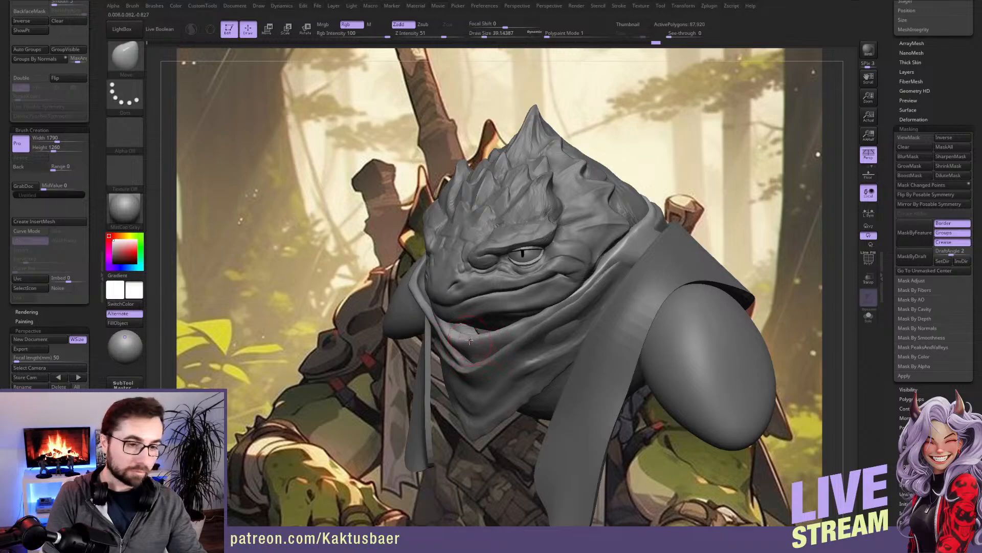
key("alt+s")
right_click_drag(462, 338, 469, 361)
left_click_drag(432, 306, 421, 308)
Step: Sculpt folds across the inner neck cloth's front with ClayBuildup at draw size about 39, then refine them with TrimDynamic and Smooth
right_click_drag(474, 331, 486, 338)
key("b")
key("c")
key("b")
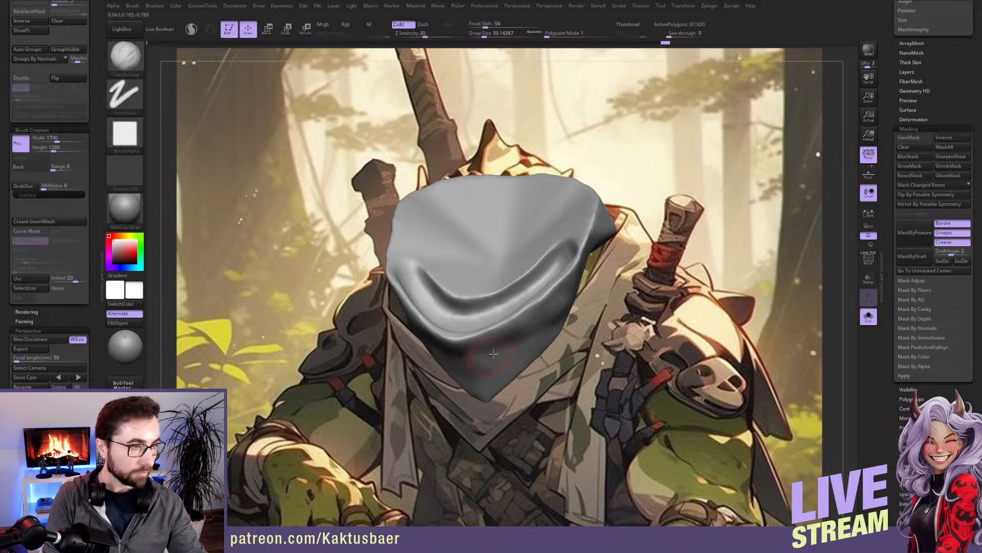
mouse_move(568, 295)
left_mouse_down()
mouse_move(537, 341)
mouse_move(518, 347)
mouse_move(548, 315)
mouse_move(488, 338)
mouse_move(515, 318)
left_mouse_up()
mouse_move(504, 353)
left_mouse_down("shift")
mouse_move(544, 302)
mouse_move(486, 353)
left_mouse_up("shift")
left_click_drag(500, 326, 548, 305)
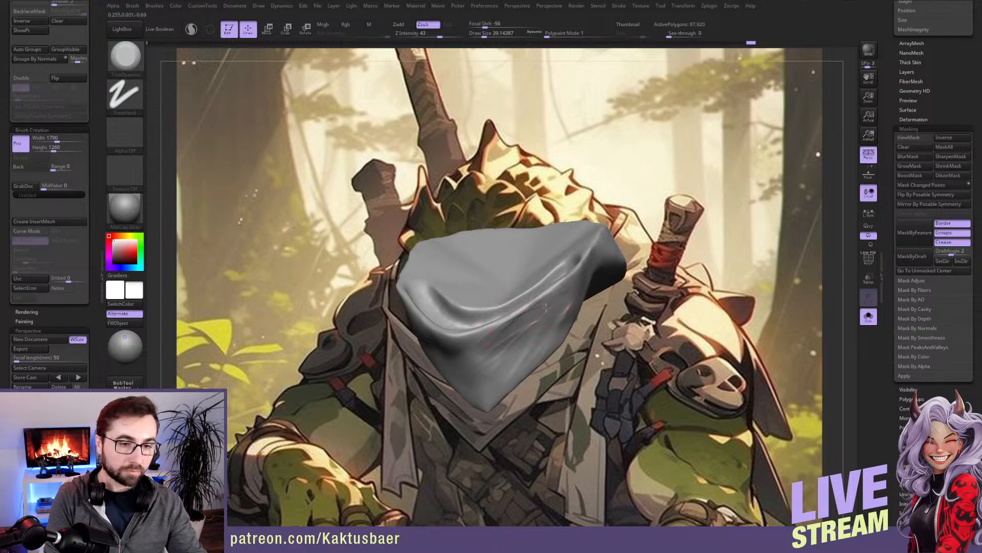
right_click_drag(517, 366, 468, 350)
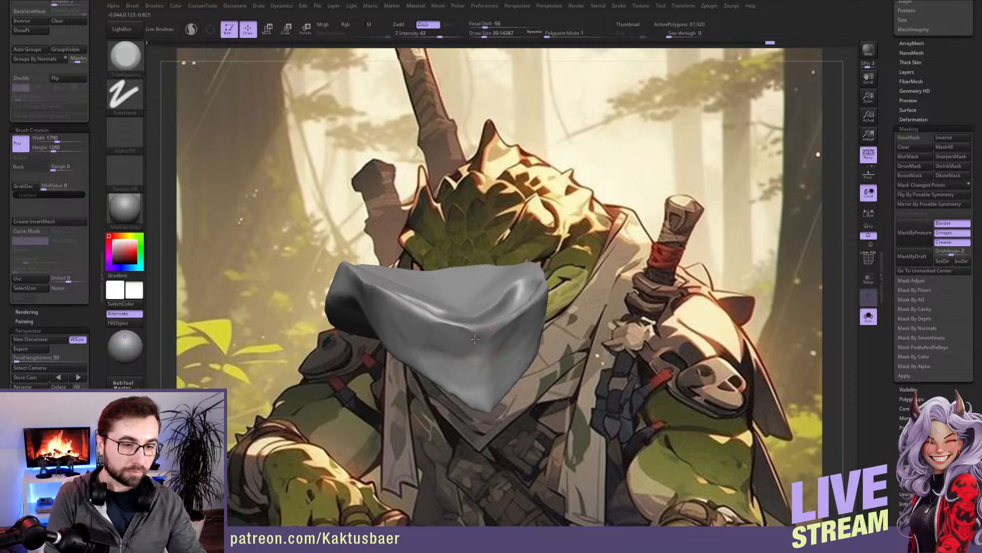
left_click_drag(459, 336, 497, 347, "shift")
mouse_move(497, 347)
right_mouse_down()
mouse_move(524, 338)
mouse_move(542, 353)
mouse_move(505, 375)
right_mouse_up()
key("shift+s")
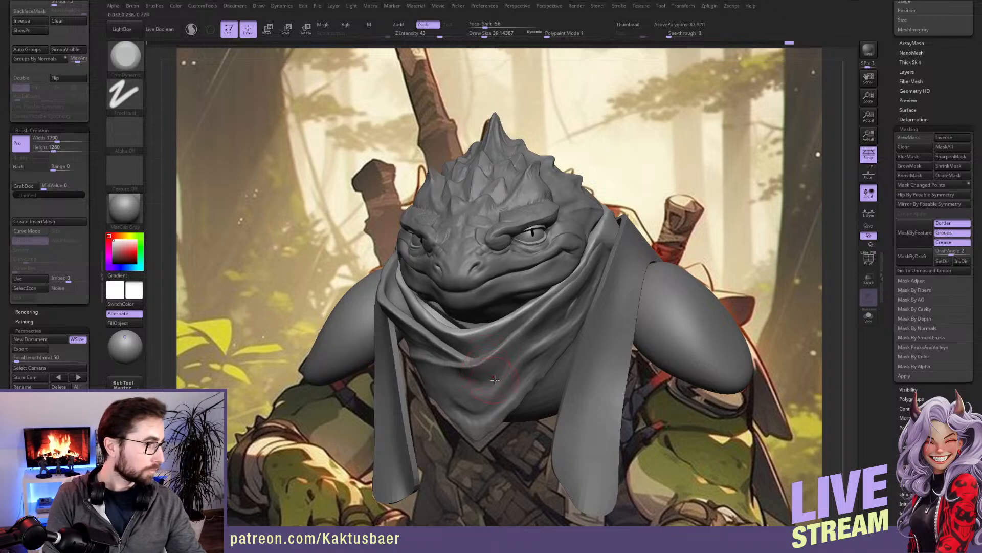
Step: Turn on BackfaceMask for ClayBuildup and smooth the inside of the isolated cloth's side rim at draw size about 31
right_click_drag(457, 347, 433, 326)
key("shift+s")
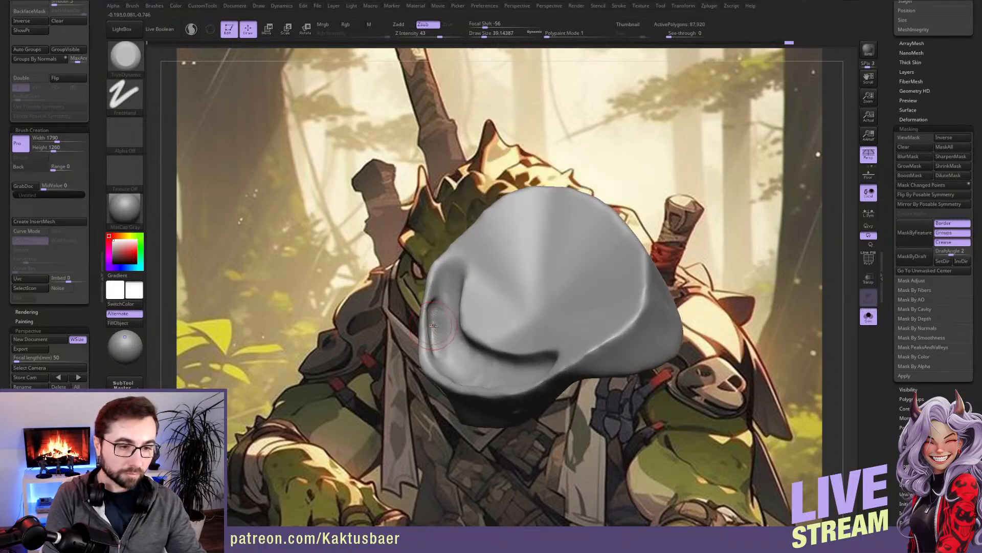
key("b")
key("c")
key("b")
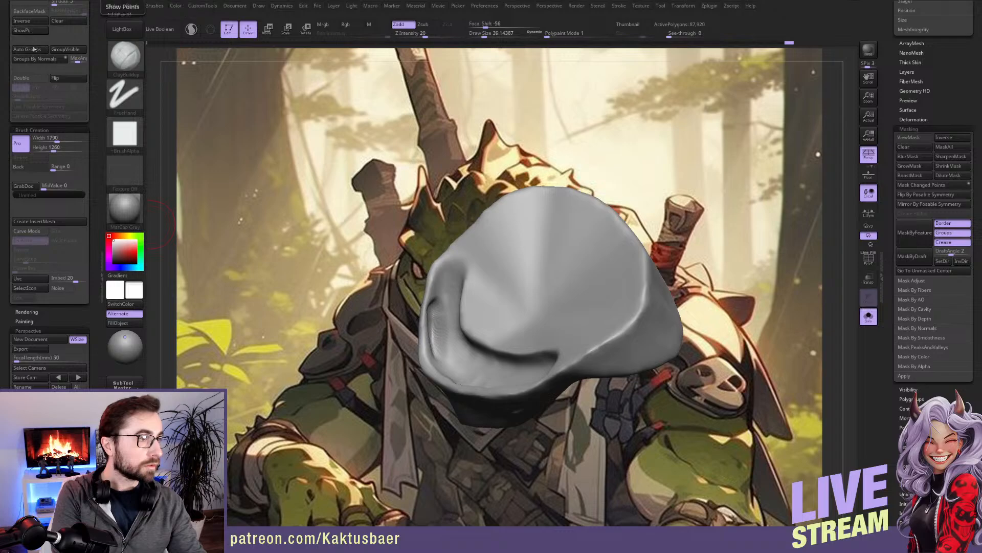
left_click(36, 16)
right_click_drag(412, 309, 404, 295)
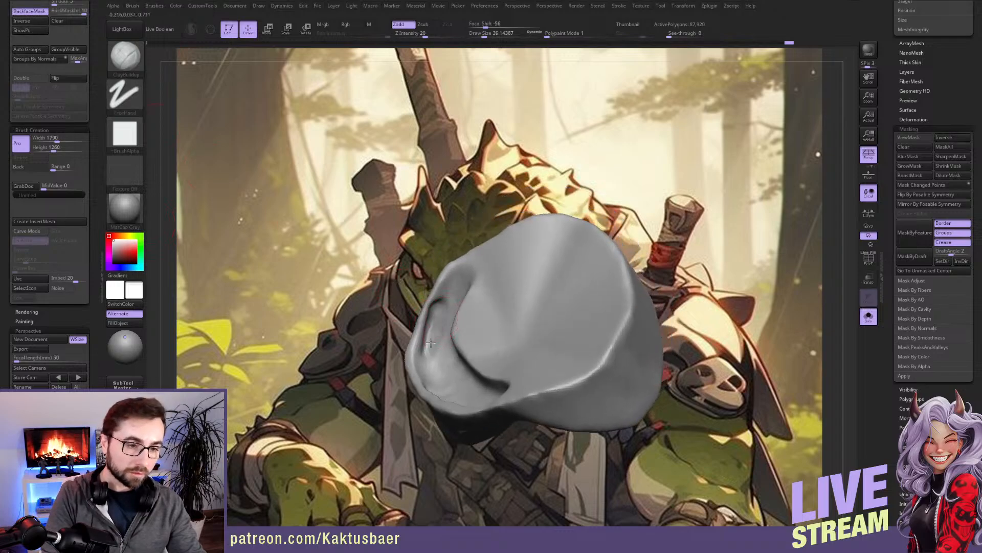
mouse_move(434, 319)
left_mouse_down("shift")
mouse_move(433, 334)
mouse_move(438, 320)
left_mouse_up("shift")
key("[")
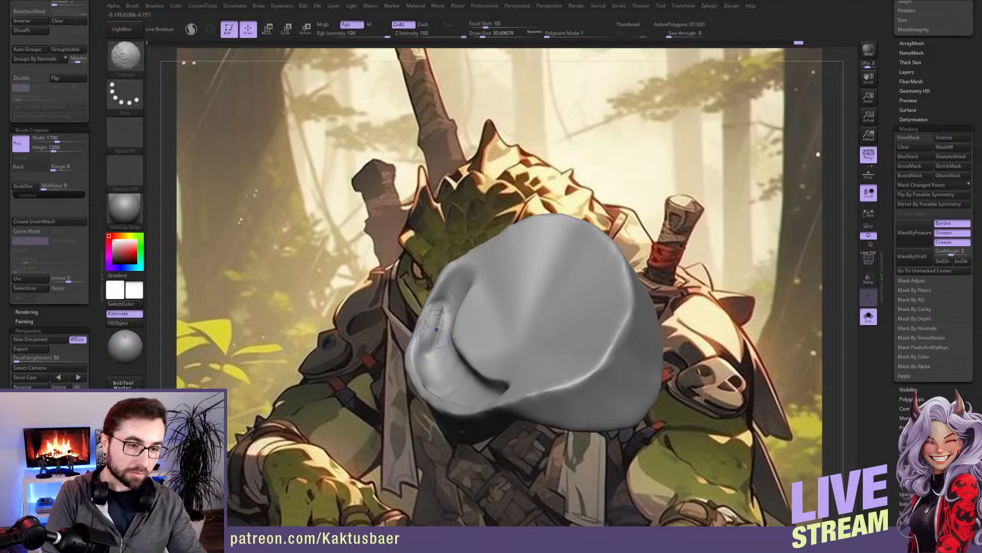
Step: Flatten the inner face of the neck cloth's front rim with TrimDynamic, reducing the draw size from about 31 to 28.75
mouse_move(439, 312)
right_mouse_down()
mouse_move(427, 358)
mouse_move(394, 382)
right_mouse_up()
left_click_drag(394, 358, 358, 372)
right_click_drag(369, 366, 376, 353)
mouse_move(399, 359)
left_mouse_down()
mouse_move(338, 378)
mouse_move(370, 365)
mouse_move(353, 382)
left_mouse_up()
key("3")
right_click_drag(373, 384, 379, 391)
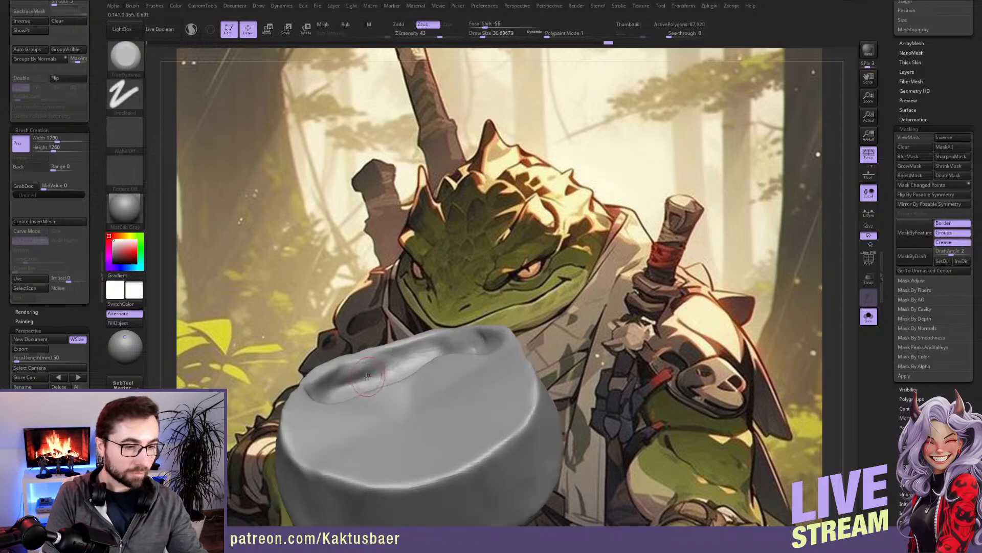
mouse_move(372, 364)
left_mouse_down()
mouse_move(348, 371)
mouse_move(376, 359)
left_mouse_up()
right_click_drag(376, 361, 402, 386)
mouse_move(378, 351)
left_mouse_down()
mouse_move(398, 369)
mouse_move(369, 378)
left_mouse_up()
right_click_drag(370, 377, 334, 398)
left_click_drag(334, 398, 352, 393)
right_click_drag(397, 391, 437, 325)
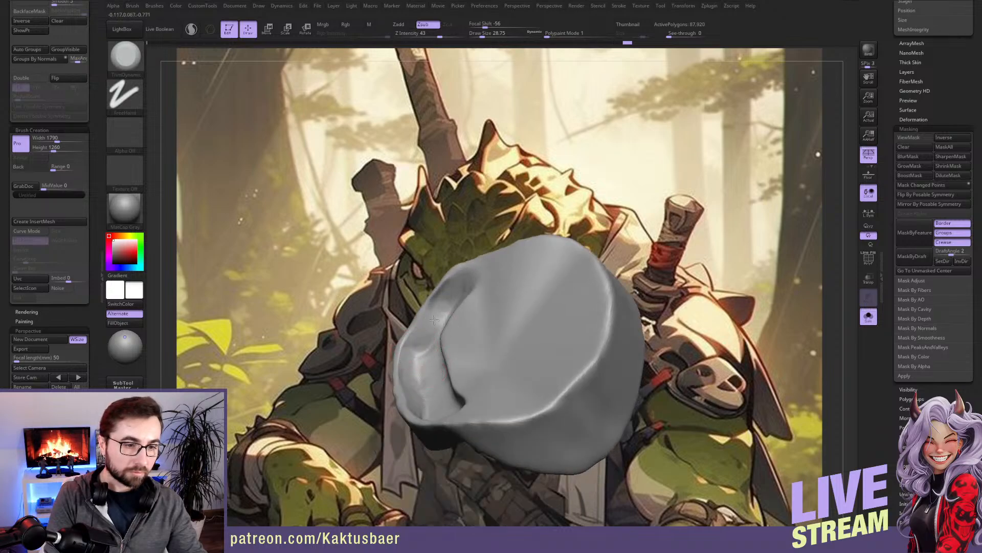
Step: Build up the inner side of the neck cloth's rim with ClayBuildup at draw size 28.75, smooth it, and show the full model
mouse_move(419, 350)
right_mouse_down()
mouse_move(434, 357)
mouse_move(417, 336)
mouse_move(420, 344)
right_mouse_up()
key("b")
key("c")
key("b")
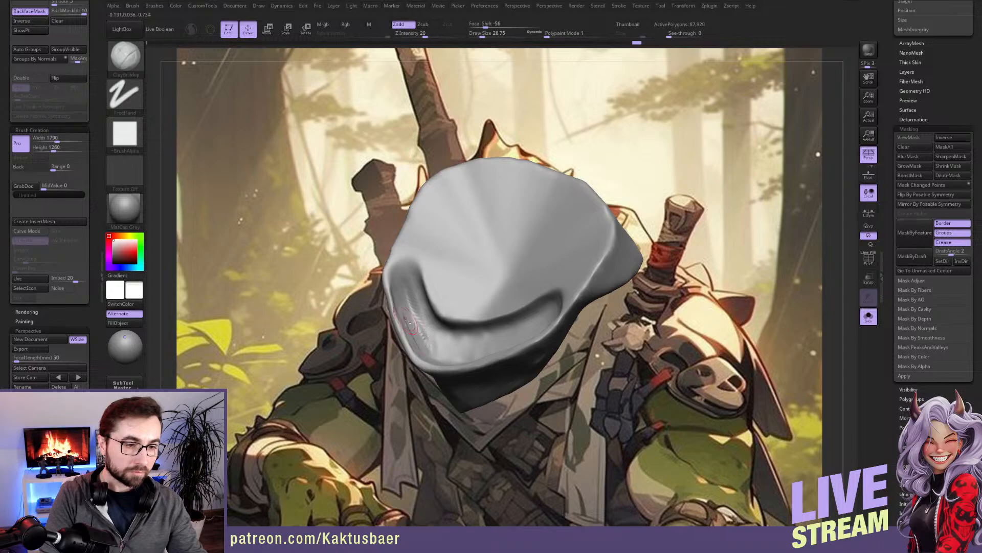
key("shift")
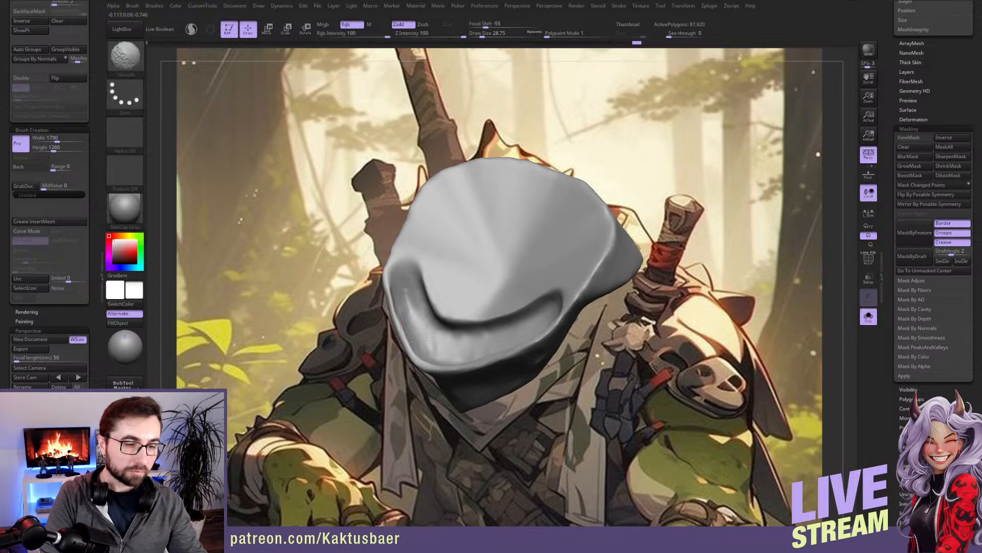
key("shift+s")
Step: Set the Move brush to draw size about 51 and select the outer scarf
mouse_move(420, 392)
right_mouse_down()
mouse_move(407, 349)
mouse_move(418, 331)
right_mouse_up()
key("b")
key("m")
key("v")
key("s")
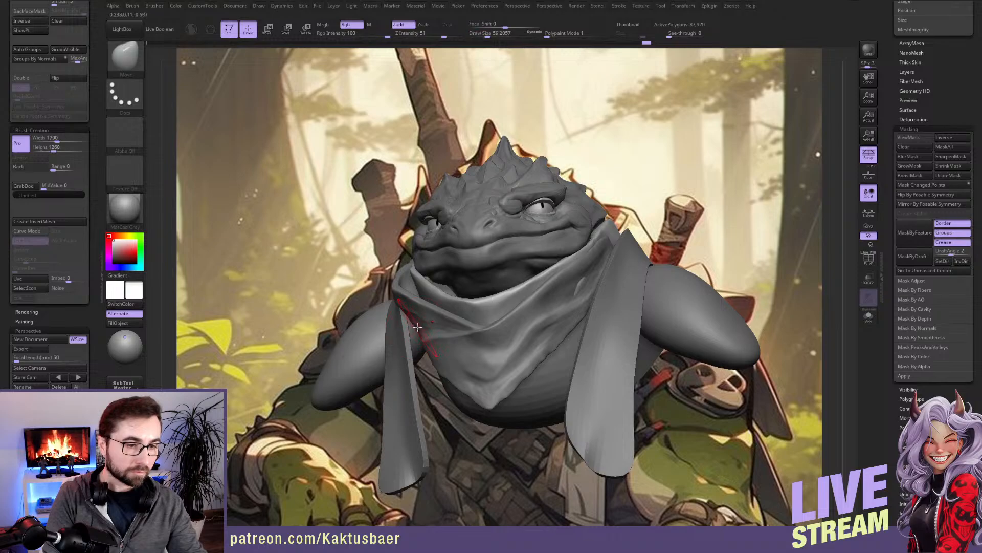
left_click(419, 329, "alt")
mouse_move(406, 322)
right_mouse_down()
mouse_move(425, 356)
mouse_move(467, 365)
mouse_move(469, 393)
mouse_move(595, 312)
right_mouse_up()
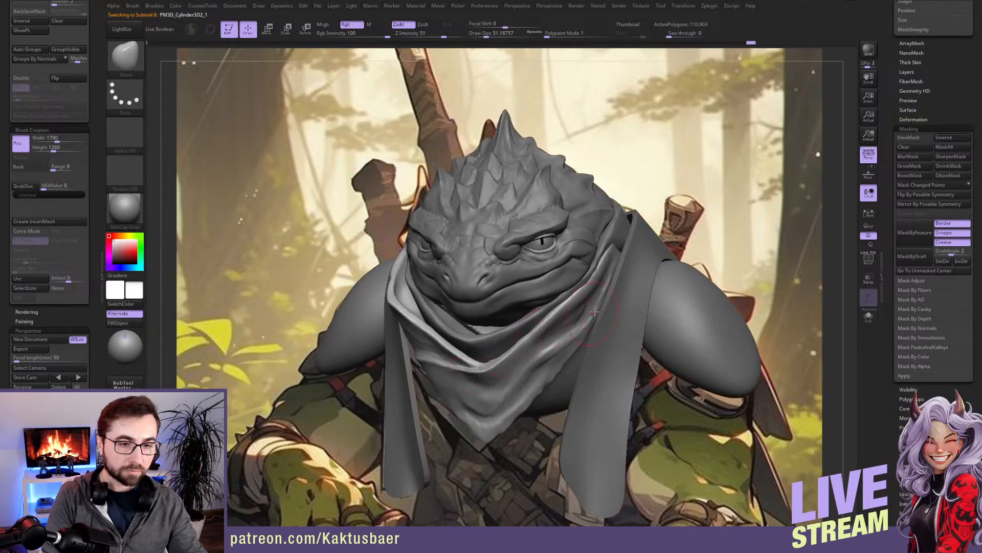
Step: Select the inner neck cloth and adjust its edge beside the cheek and shoulder with the Move brush at draw sizes about 51 to 71
left_click(618, 240, "alt")
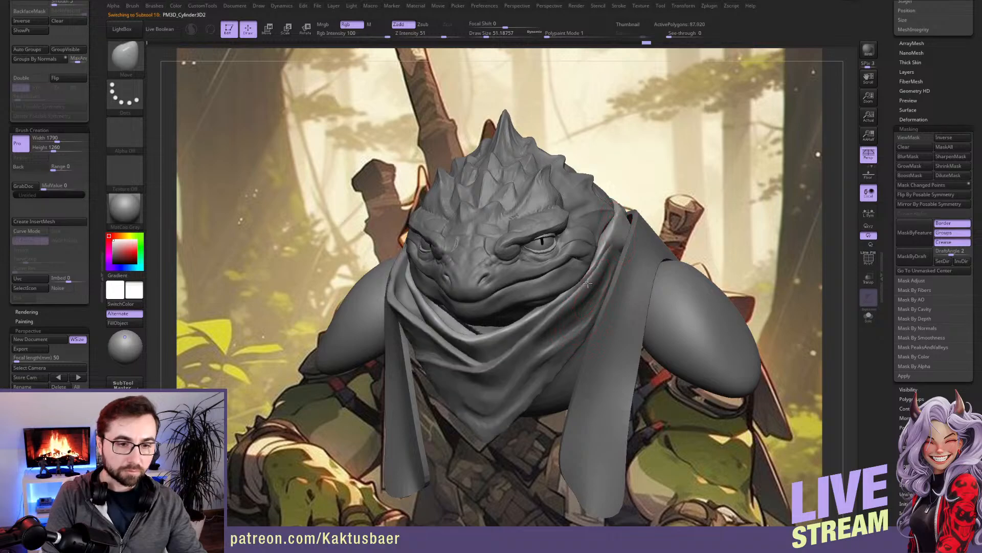
right_click_drag(572, 295, 535, 293)
key("bracketright")
key("bracketright")
right_click_drag(609, 290, 584, 286)
key("bracketleft")
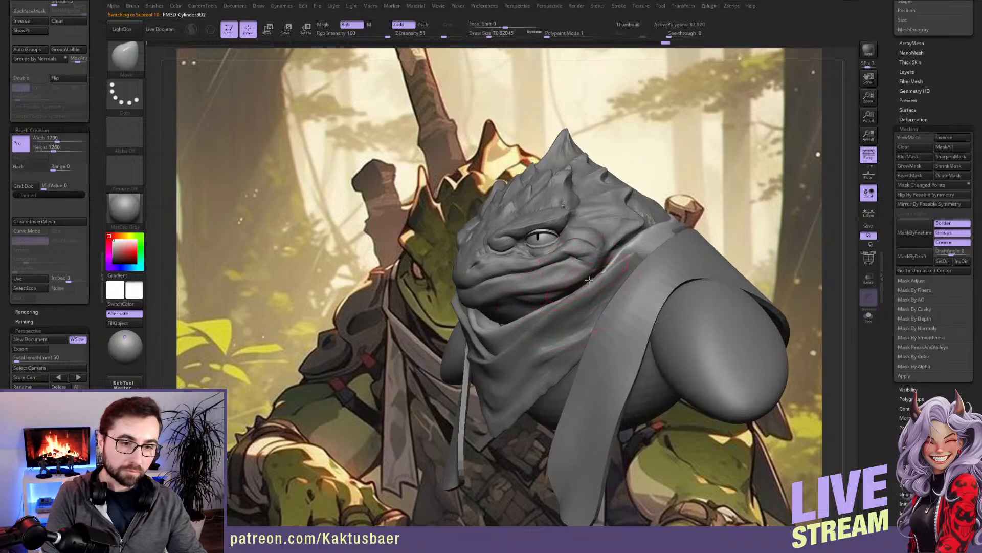
right_click_drag(624, 267, 659, 239)
left_click_drag(669, 249, 668, 241)
mouse_move(668, 241)
right_mouse_down()
mouse_move(603, 293)
mouse_move(619, 270)
right_mouse_up()
key("alt+s")
key("alt+s")
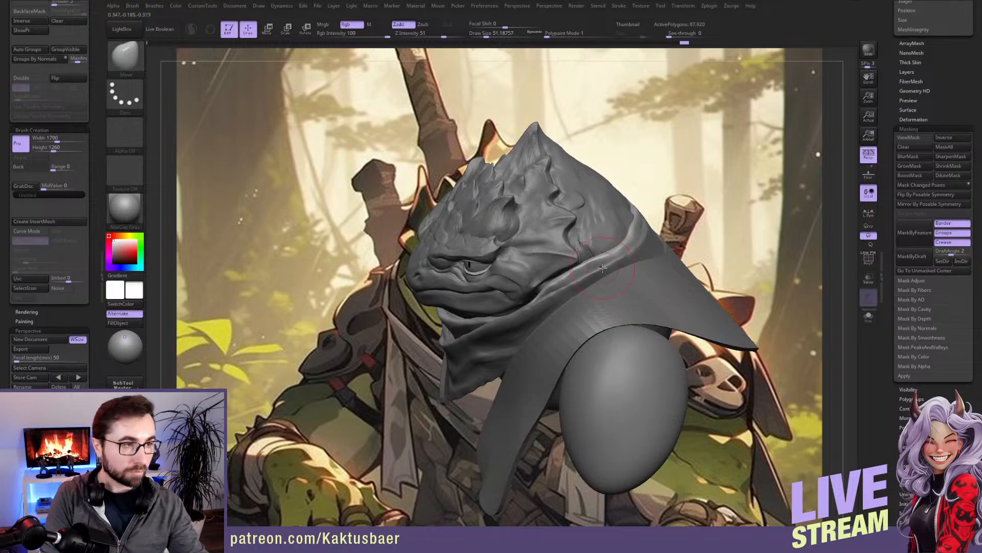
Step: Adjust the inner neck cloth's rear edge behind the head with the Move brush at draw size about 101, then isolate the cloth
key("b")
key("t")
key("d")
mouse_move(602, 267)
right_mouse_down()
mouse_move(619, 261)
mouse_move(563, 288)
mouse_move(527, 260)
right_mouse_up()
key("b")
key("m")
key("v")
left_click_drag(527, 276, 525, 269)
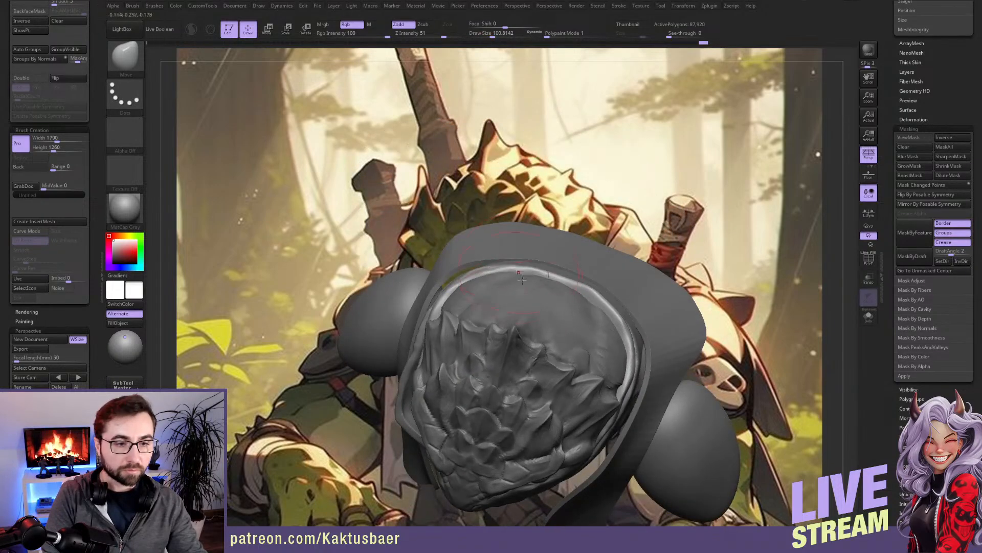
key("[")
key("alt+s")
key("[")
Step: Carve a groove around the inside of the inner neck cloth's whole rim with ClayBuildup at draw size about 59
mouse_move(557, 309)
right_mouse_down()
mouse_move(563, 333)
mouse_move(566, 314)
mouse_move(632, 363)
right_mouse_up()
key("b")
key("c")
key("b")
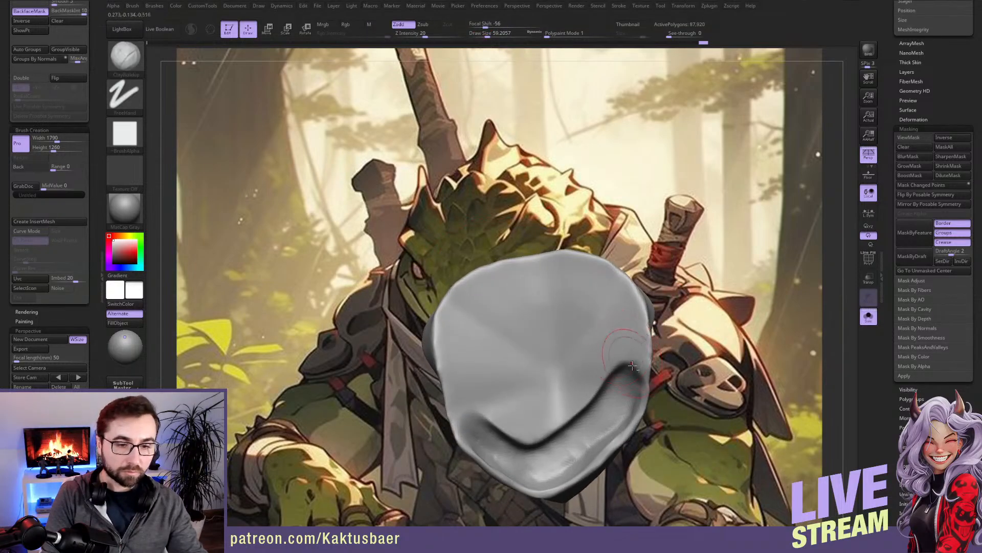
scroll(910, 205, "up", 10)
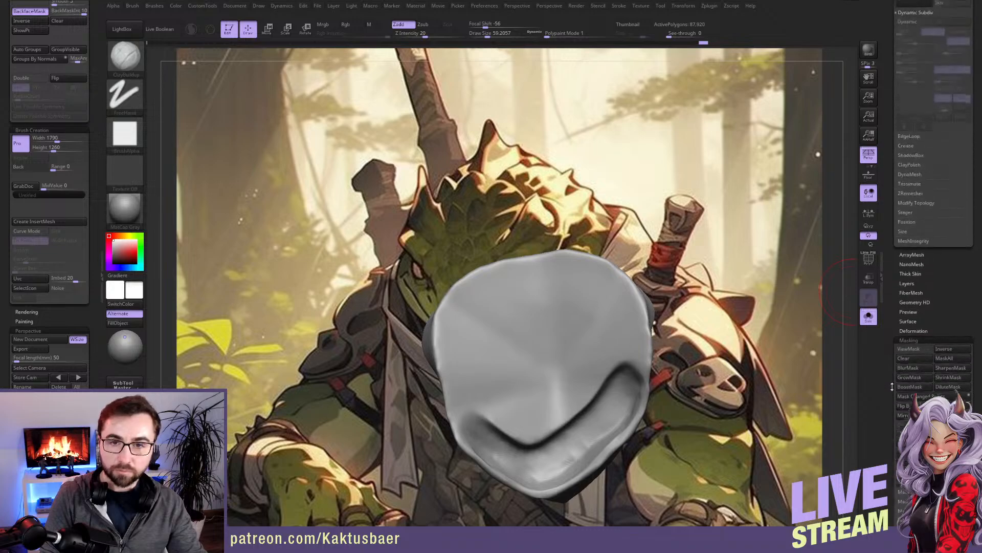
left_click(909, 140)
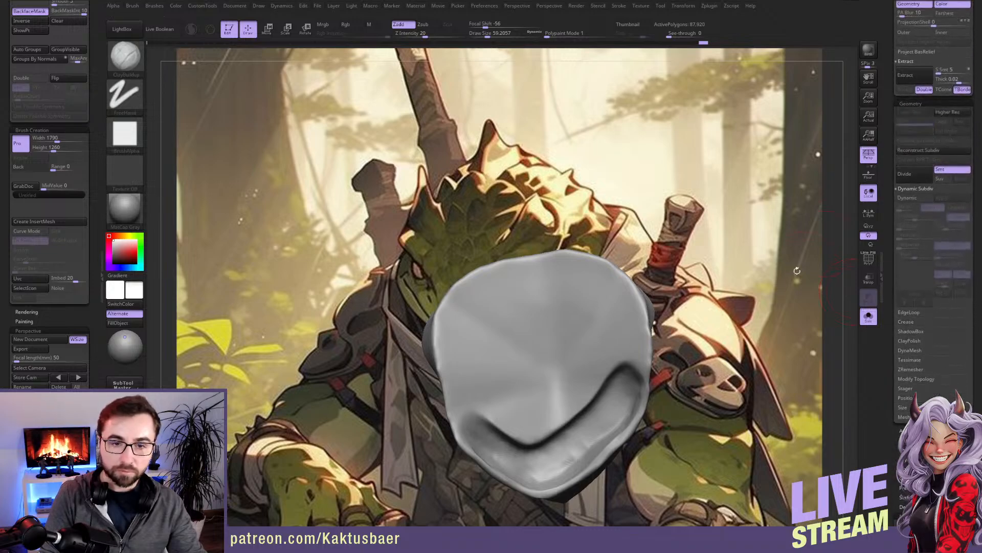
left_click_drag(629, 336, 607, 288)
key("ctrl+z")
mouse_move(626, 373)
left_mouse_down()
mouse_move(611, 301)
mouse_move(583, 272)
mouse_move(544, 267)
mouse_move(463, 306)
mouse_move(449, 338)
mouse_move(453, 389)
mouse_move(496, 429)
left_mouse_up()
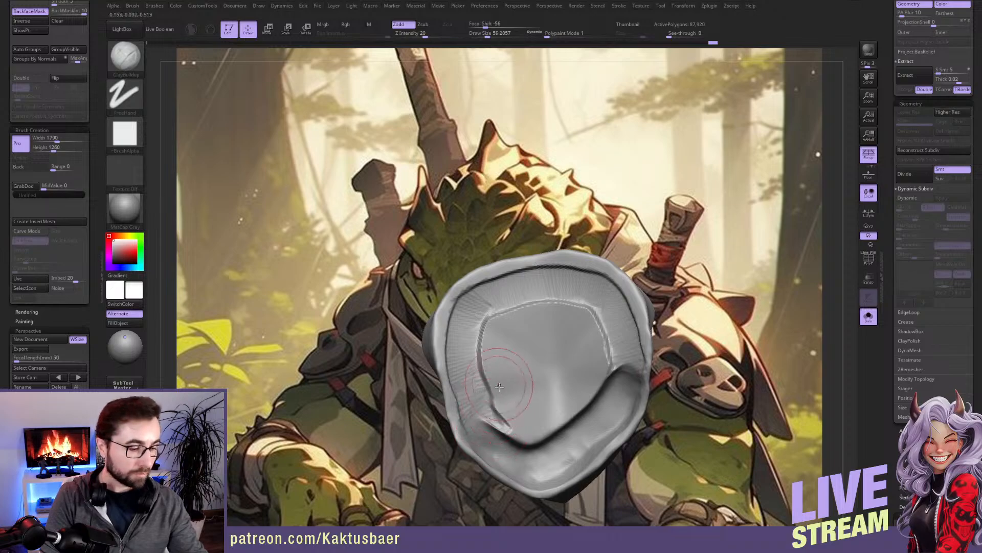
key("1")
key("1")
Step: Smooth the carved groove around the inner neck cloth's sides and back with Smooth at draw size about 37
mouse_move(547, 354)
left_mouse_down("shift")
mouse_move(491, 327)
mouse_move(504, 420)
mouse_move(609, 332)
mouse_move(604, 320)
left_mouse_up("shift")
mouse_move(611, 286)
left_mouse_down("shift")
mouse_move(554, 270)
mouse_move(481, 286)
mouse_move(519, 275)
left_mouse_up("shift")
right_click_drag(520, 276, 475, 299)
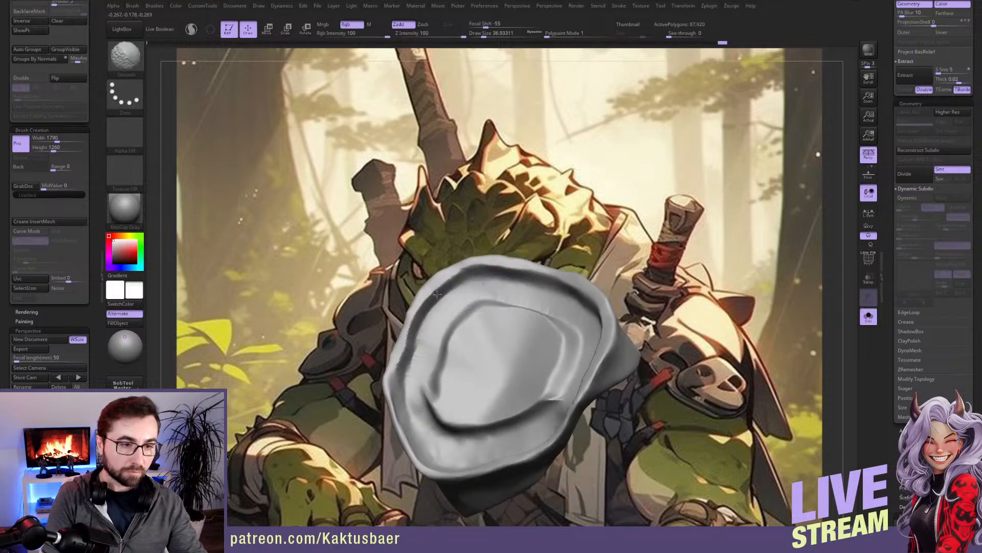
Step: Flatten the rim along one side of the inner neck cloth with TrimDynamic at draw size about 33
key("b")
key("t")
key("d")
right_click_drag(451, 354, 442, 336)
left_click_drag(410, 367, 404, 357)
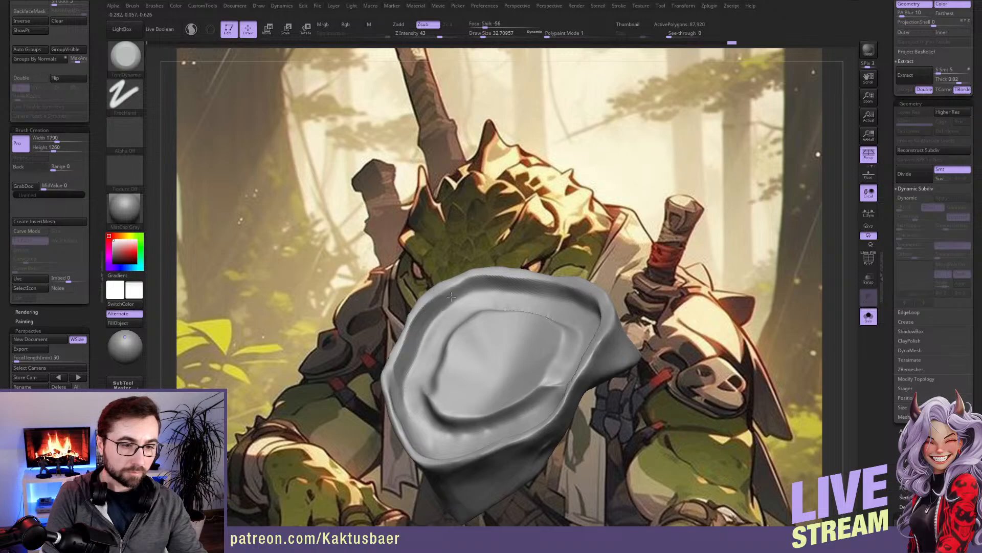
right_click_drag(412, 367, 382, 385)
right_click_drag(417, 339, 425, 292)
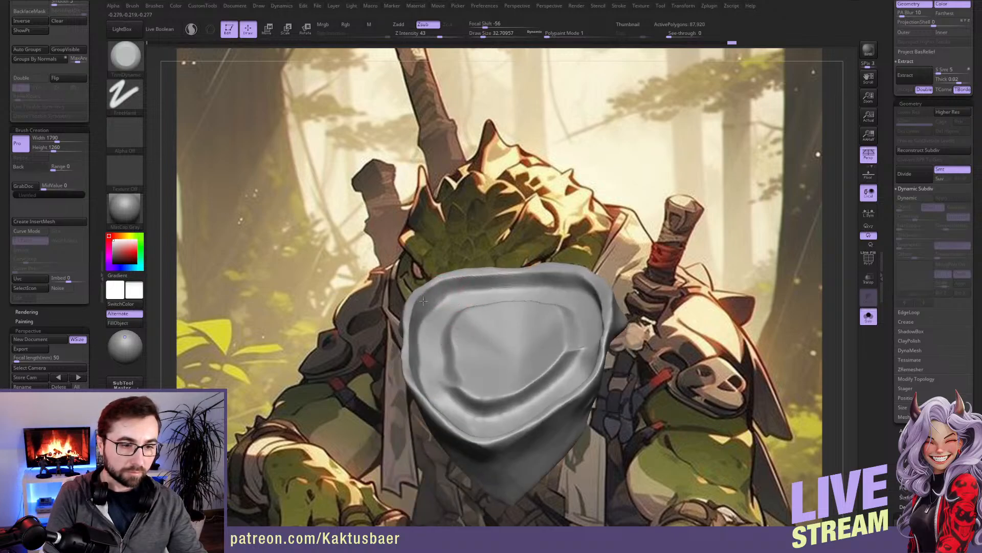
Step: Flatten the inner neck cloth's back rim and far corner with TrimDynamic at draw size about 33
left_click_drag(468, 280, 574, 288)
right_click_drag(574, 287, 614, 279)
left_click_drag(584, 275, 634, 282)
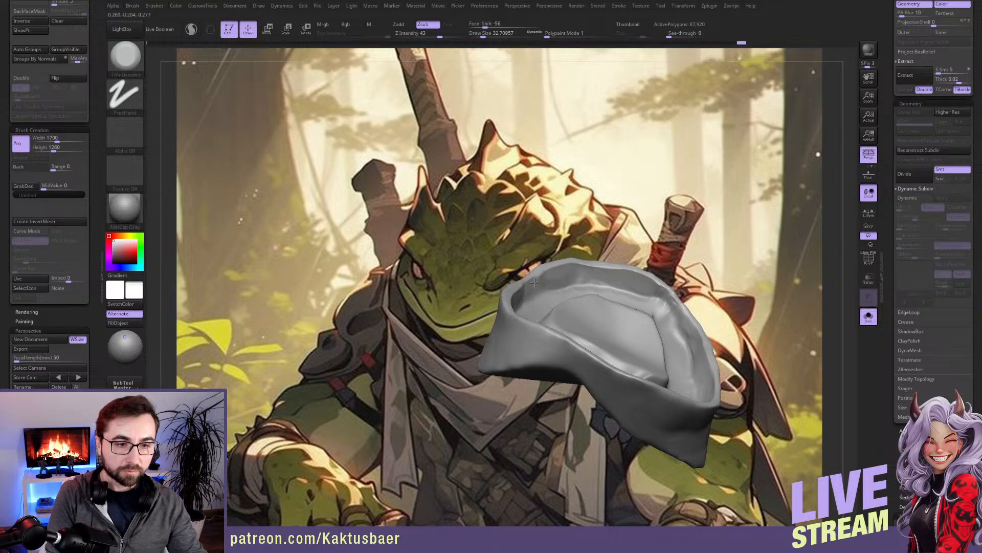
mouse_move(600, 295)
right_mouse_down()
mouse_move(656, 292)
mouse_move(645, 350)
right_mouse_up()
right_click_drag(691, 324, 596, 368)
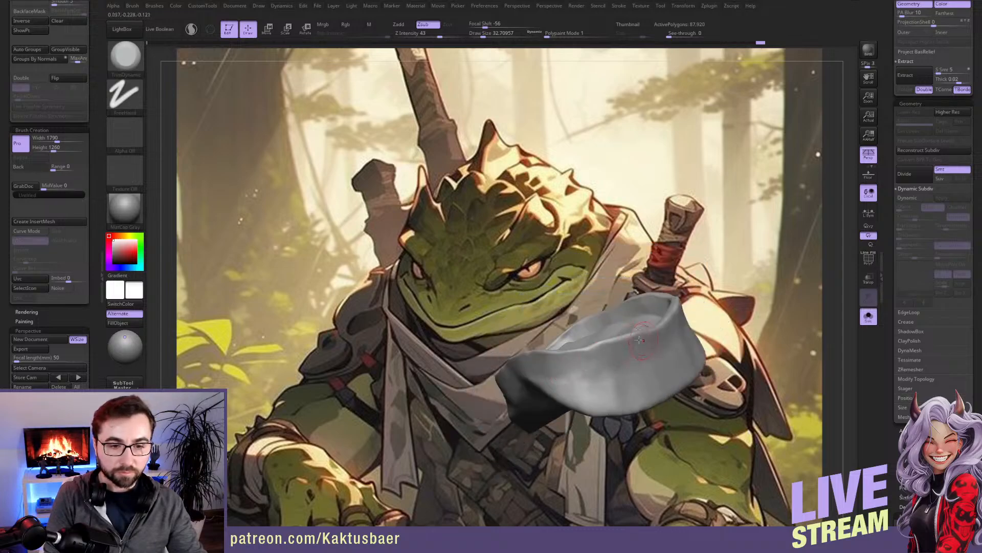
Step: Reshape the inner neck cloth's back rim around the head with Move at draw size about 54 to 59
right_click_drag(640, 340, 725, 335)
mouse_move(650, 358)
right_mouse_down()
mouse_move(608, 342)
mouse_move(631, 350)
mouse_move(609, 331)
mouse_move(610, 340)
right_mouse_up()
key("b")
key("m")
key("v")
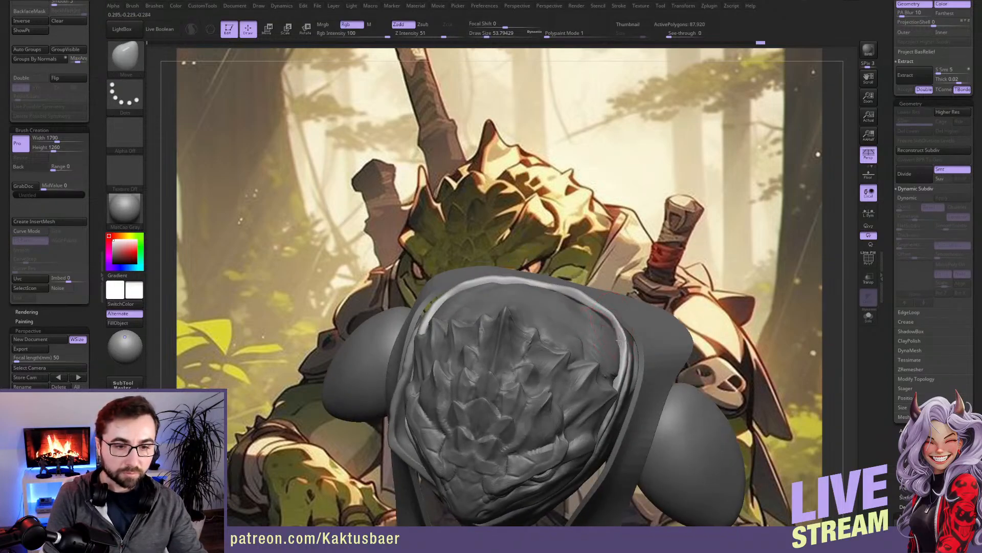
key("s")
mouse_move(603, 320)
left_mouse_down()
mouse_move(578, 292)
mouse_move(530, 278)
mouse_move(476, 280)
mouse_move(461, 291)
mouse_move(481, 275)
left_mouse_up()
key("[")
key("s")
mouse_move(467, 319)
right_mouse_down()
mouse_move(499, 300)
mouse_move(476, 374)
right_mouse_up()
left_click_drag(485, 384, 538, 408)
right_click_drag(423, 362, 382, 376)
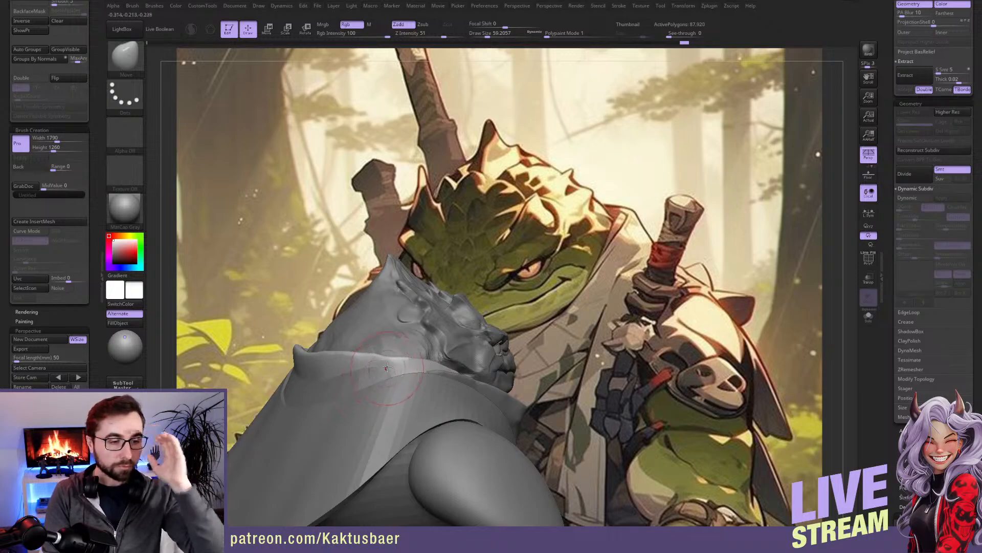
Step: Adjust the cloth edge behind the toad's head with Move and reselect the inner neck cloth
mouse_move(374, 380)
right_mouse_down()
mouse_move(469, 340)
mouse_move(436, 328)
mouse_move(446, 323)
right_mouse_up()
left_click(469, 340, "alt")
left_click_drag(446, 323, 447, 318)
right_click_drag(445, 329, 473, 323)
left_click_drag(473, 322, 475, 271)
mouse_move(475, 271)
right_mouse_down()
mouse_move(472, 318)
mouse_move(443, 283)
mouse_move(476, 313)
mouse_move(478, 301)
right_mouse_up()
left_click(447, 276, "alt")
Step: Examine the inner neck cloth's rim in isolation and against the full figure from the back, side and front
key("shift+s")
key("b")
key("t")
key("d")
key("[")
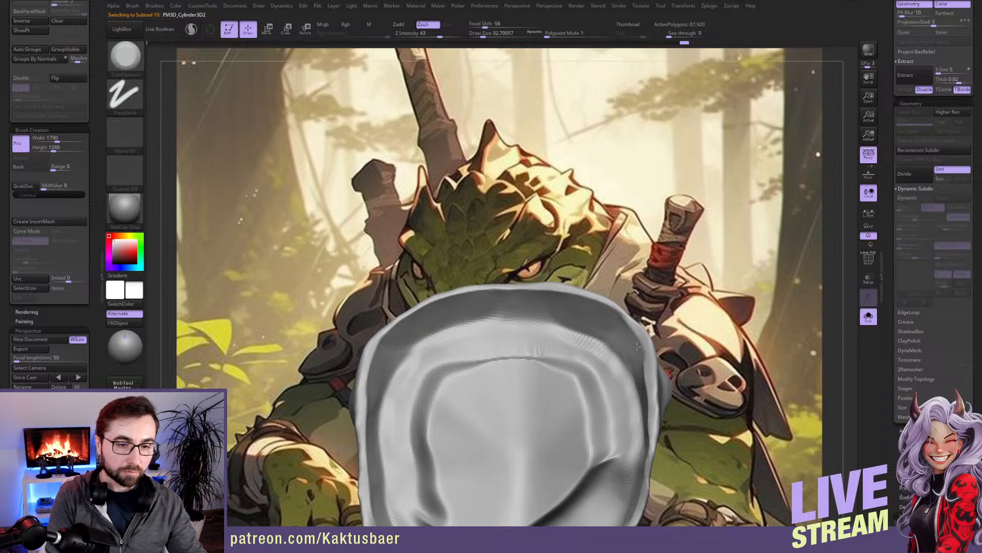
right_click_drag(637, 348, 665, 359)
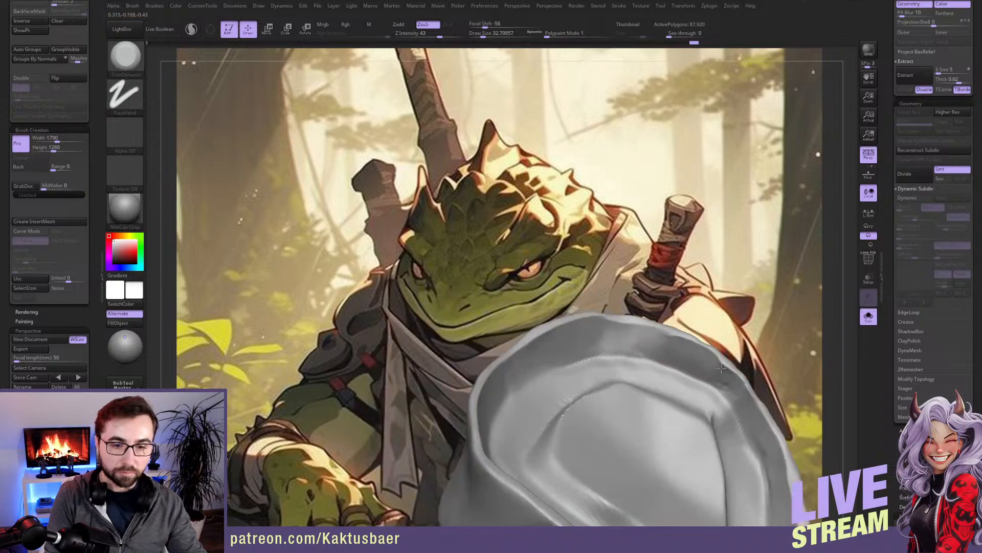
right_click_drag(583, 352, 604, 359)
key("shift+s")
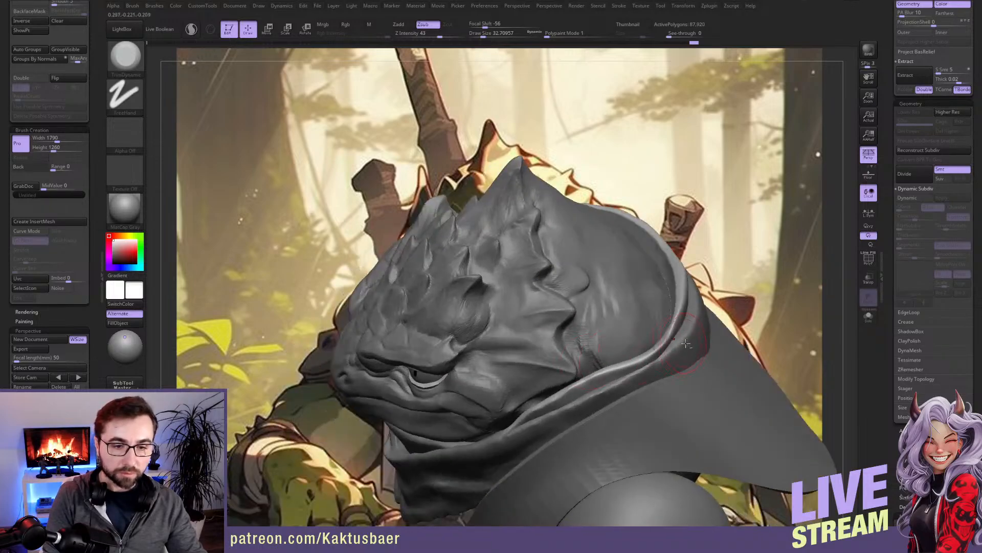
right_click_drag(698, 340, 578, 325)
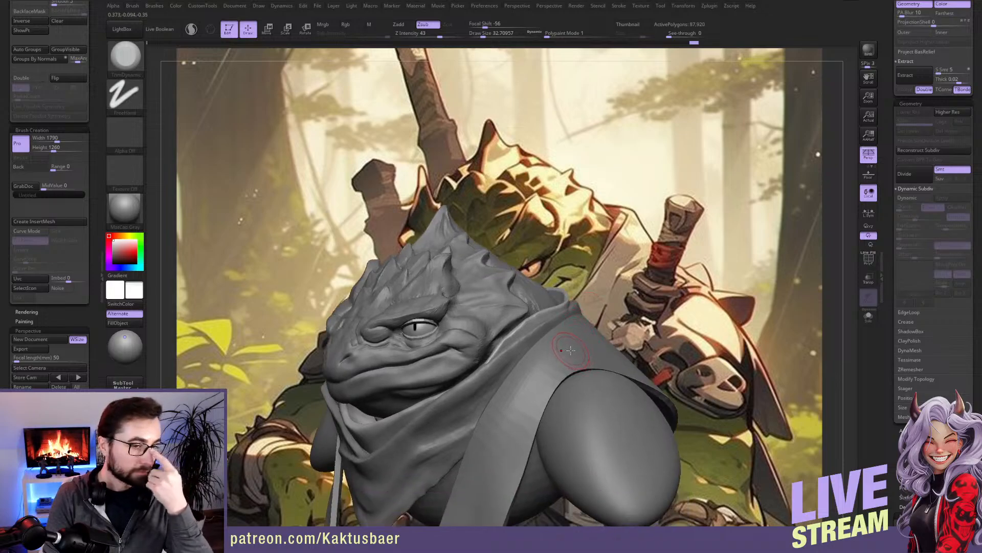
right_click_drag(163, 381, 320, 378)
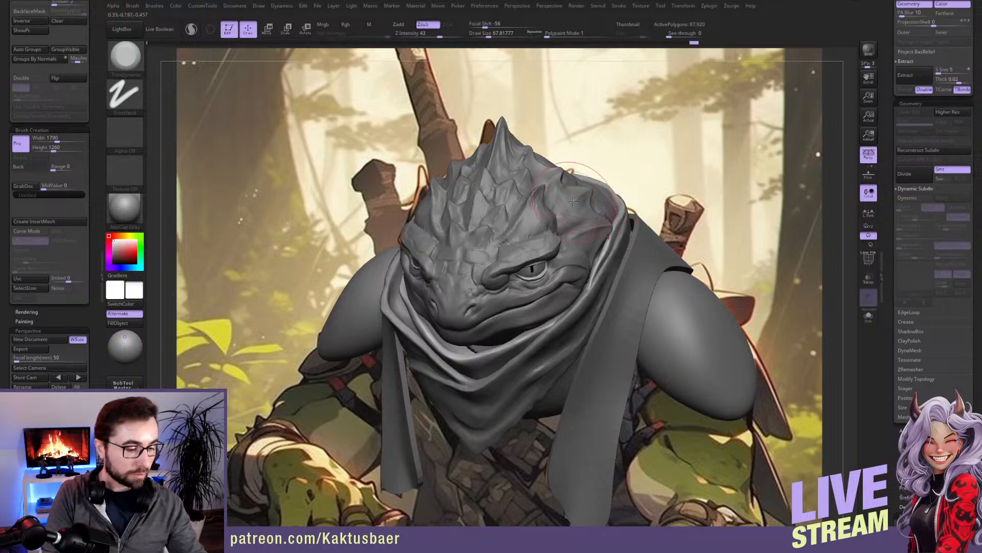
Step: Nudge the inner neck cloth's back corner beside the head with Move at draw size about 49
key("b")
key("m")
key("v")
key("s")
left_click_drag(572, 194, 580, 182)
key("s")
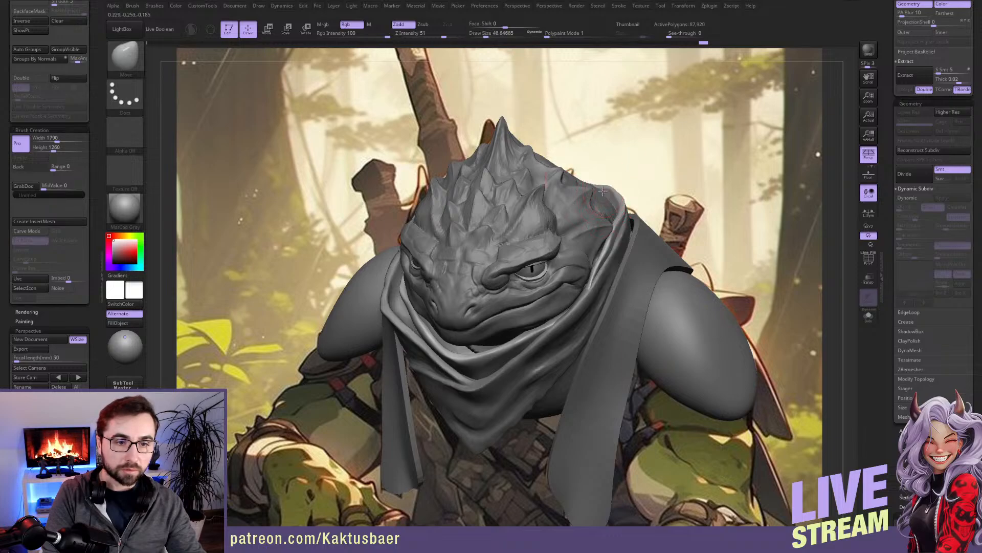
left_click_drag(609, 197, 608, 194)
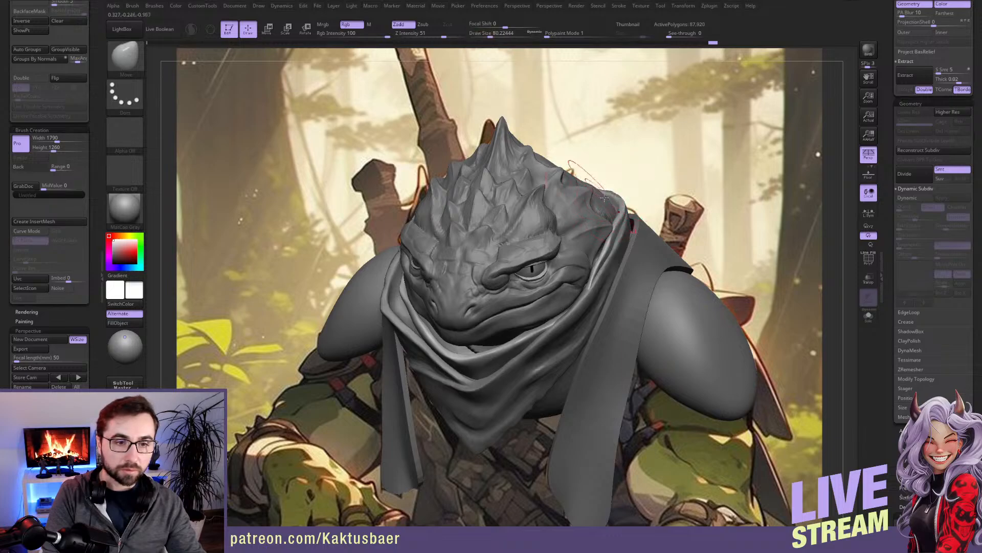
Step: Isolate the inner neck cloth and reshape its back rim over the see-through reference with Move at draw size about 136 to 202
key("alt+s")
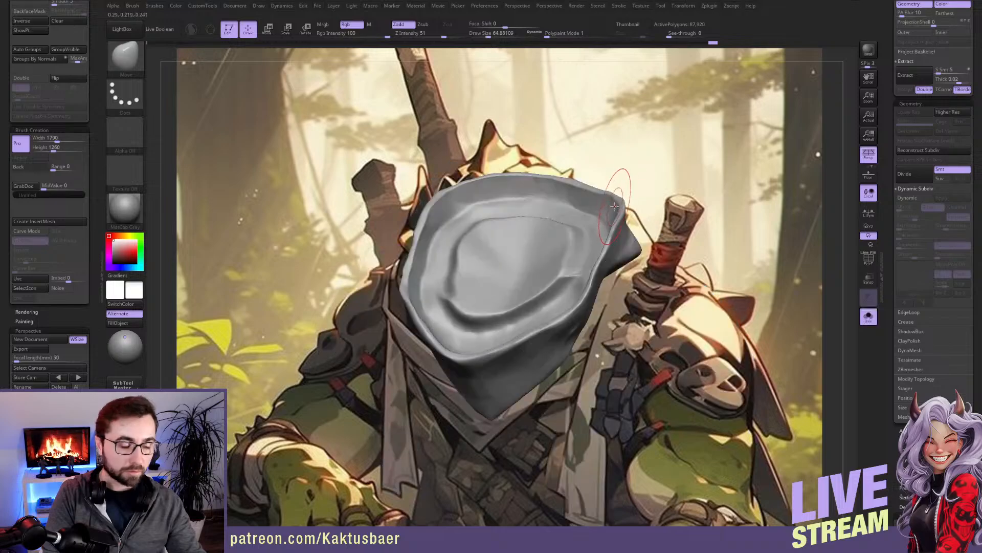
key("shift+z")
key("bracketright")
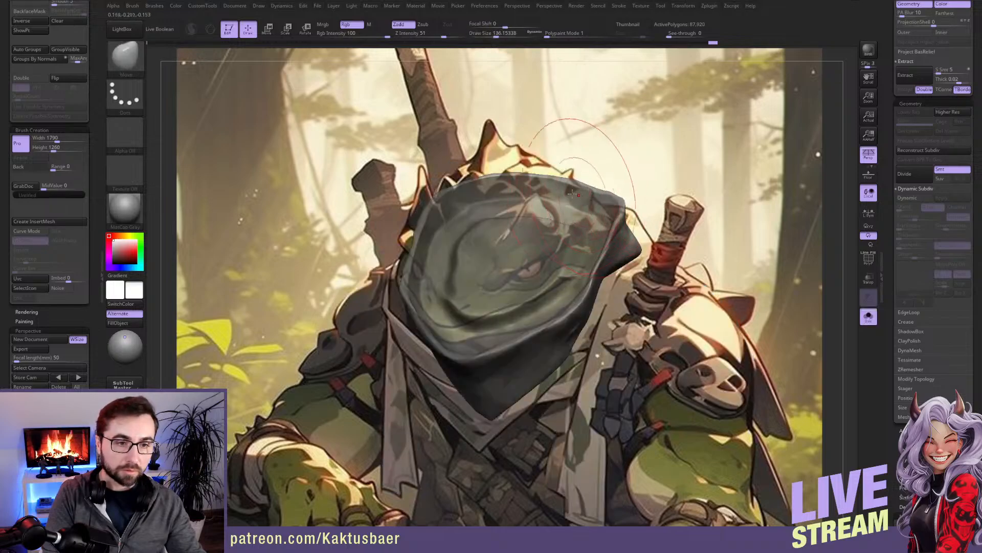
left_click_drag(524, 184, 530, 194)
left_click_drag(591, 214, 616, 205)
key("bracketleft")
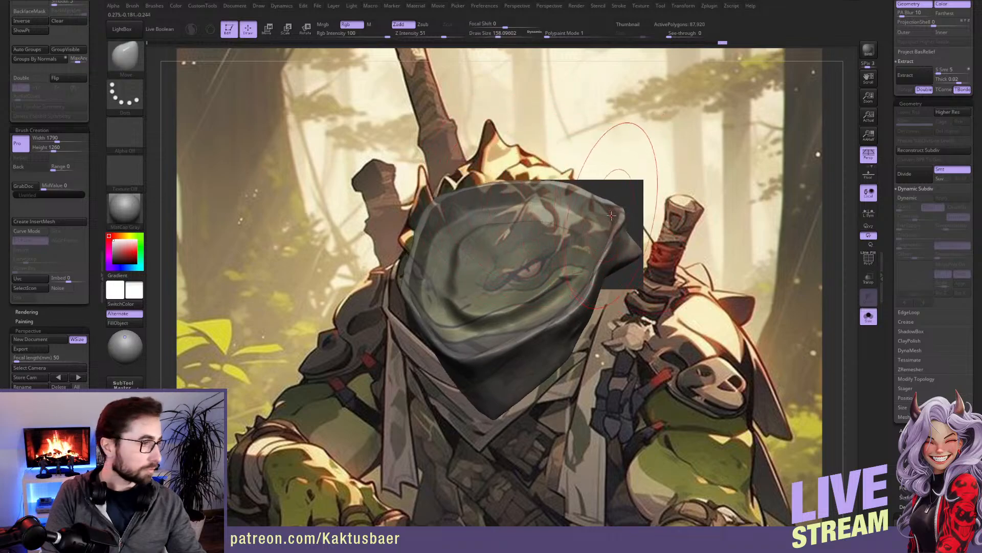
key("bracketright")
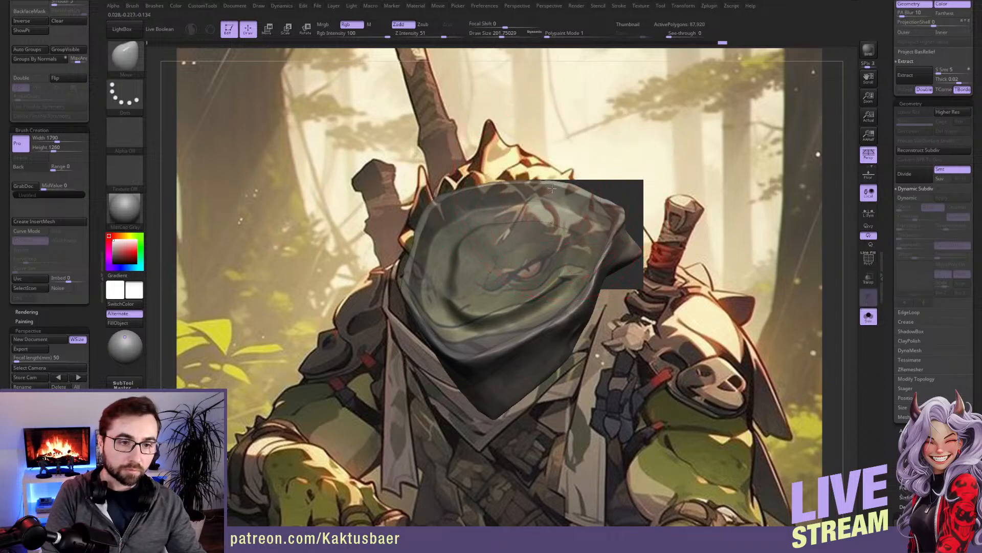
left_click_drag(552, 188, 550, 191)
left_click_drag(476, 200, 479, 205)
key("bracketleft")
key("alt+s")
Step: Push the inner neck cloth's back corner closer to the head with Move at draw size about 112
left_click_drag(783, 205, 681, 225)
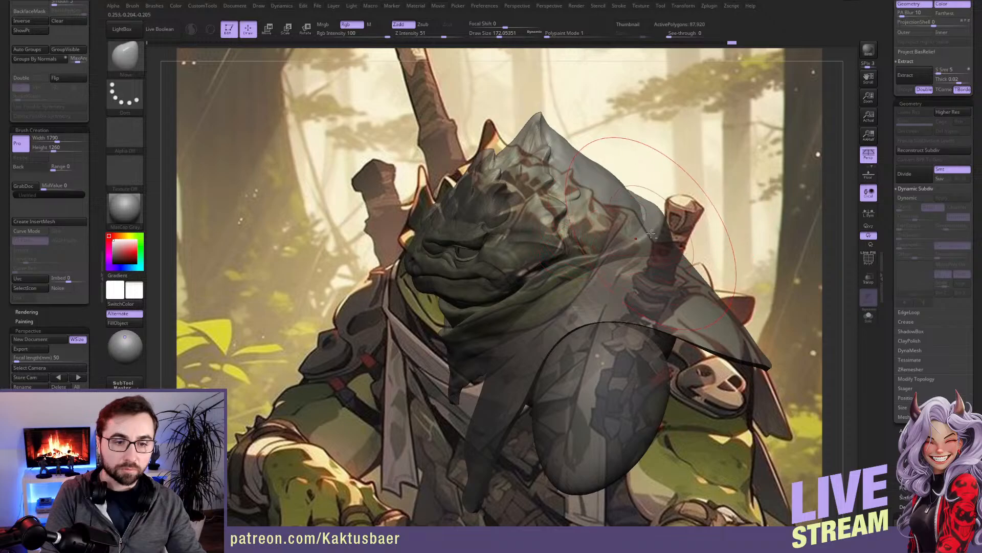
left_click(660, 233, "alt")
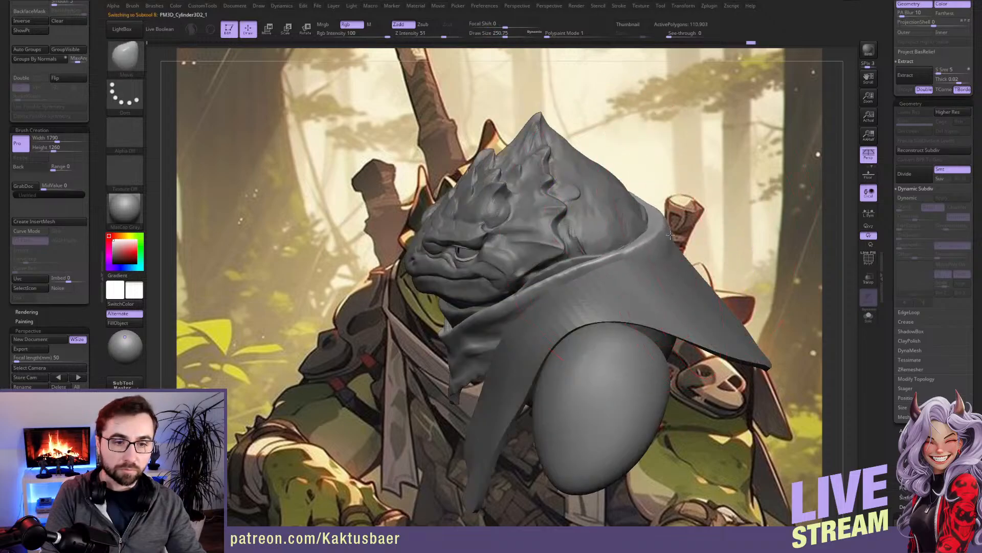
left_click(639, 234, "alt")
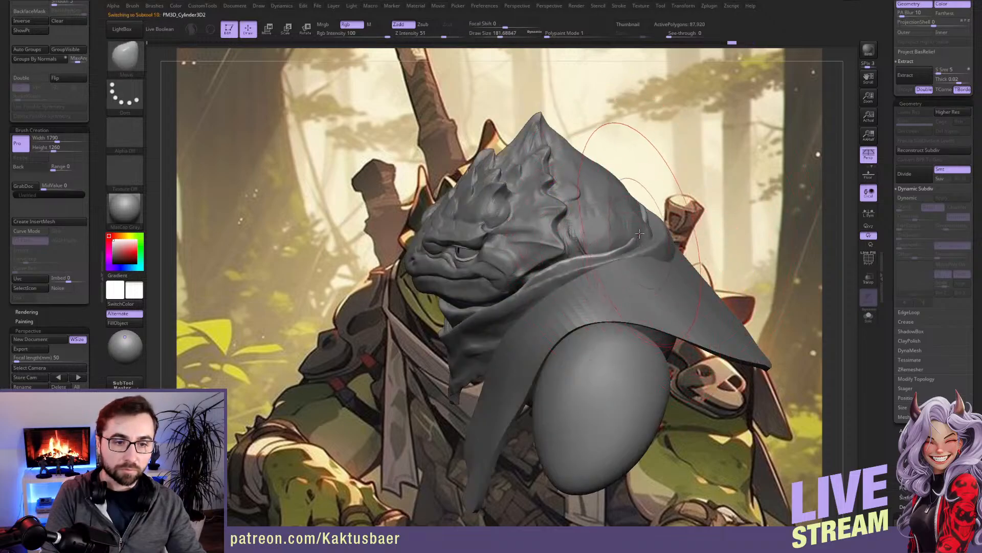
key("s")
left_click_drag(641, 234, 634, 234)
mouse_move(614, 225)
right_mouse_down()
mouse_move(644, 230)
mouse_move(649, 244)
mouse_move(633, 255)
mouse_move(568, 226)
mouse_move(625, 252)
right_mouse_up()
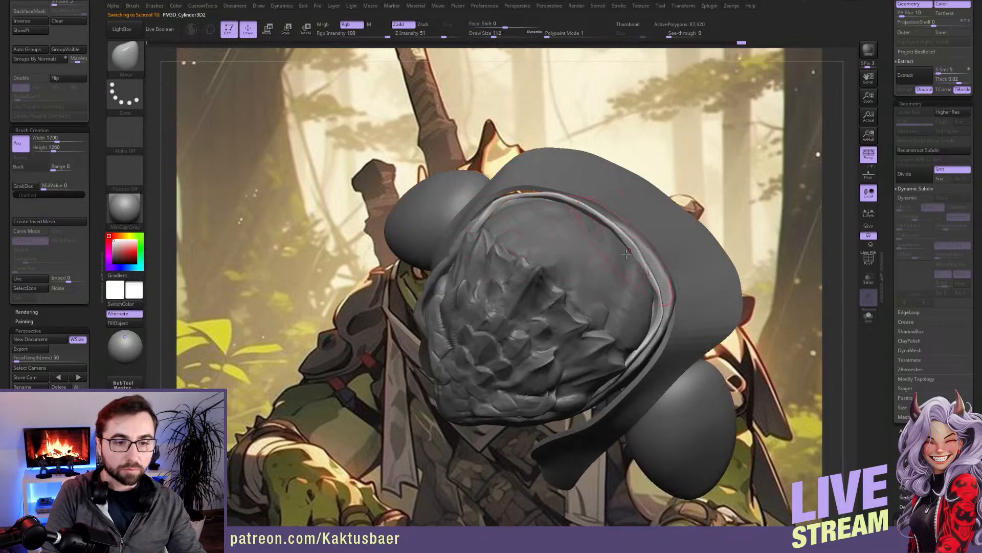
mouse_move(638, 269)
right_mouse_down()
mouse_move(661, 301)
mouse_move(666, 264)
mouse_move(649, 218)
mouse_move(669, 258)
mouse_move(611, 265)
mouse_move(604, 281)
mouse_move(629, 278)
right_mouse_up()
Step: Pull the outer neck cloth's shoulder edge slightly inward with Move at draw size about 87
left_click(670, 268, "alt")
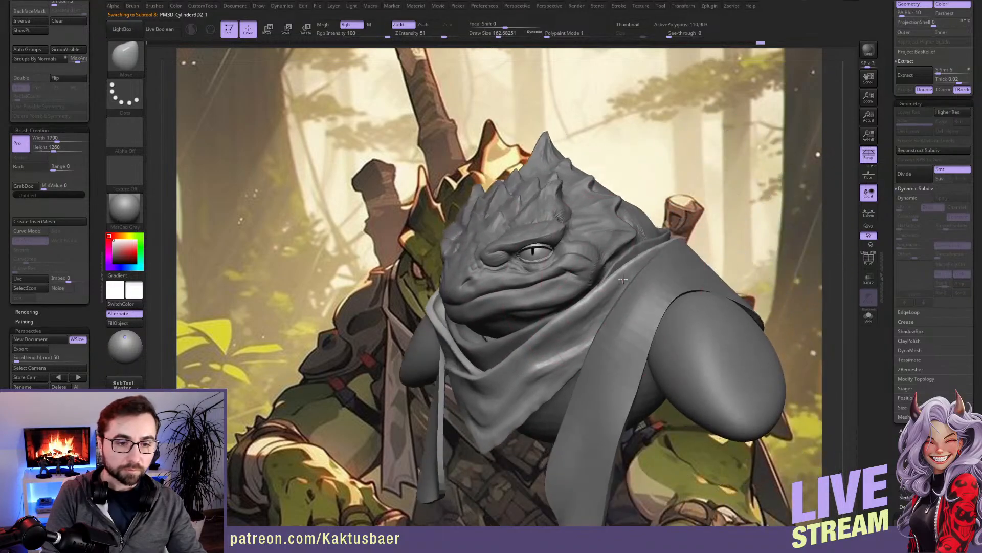
key("s")
left_click_drag(664, 264, 658, 264)
Step: Refine the inner neck cloth's side and back corner with Move at draw size about 71 to 80, returning to the stored camera view
left_click(642, 249, "alt")
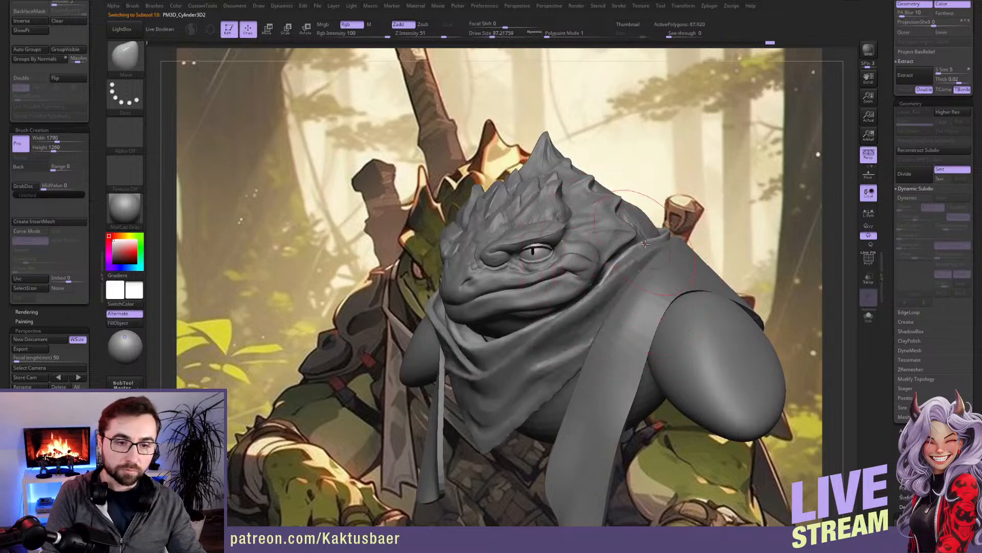
right_click_drag(643, 249, 615, 249)
key("s")
left_click_drag(642, 247, 639, 249)
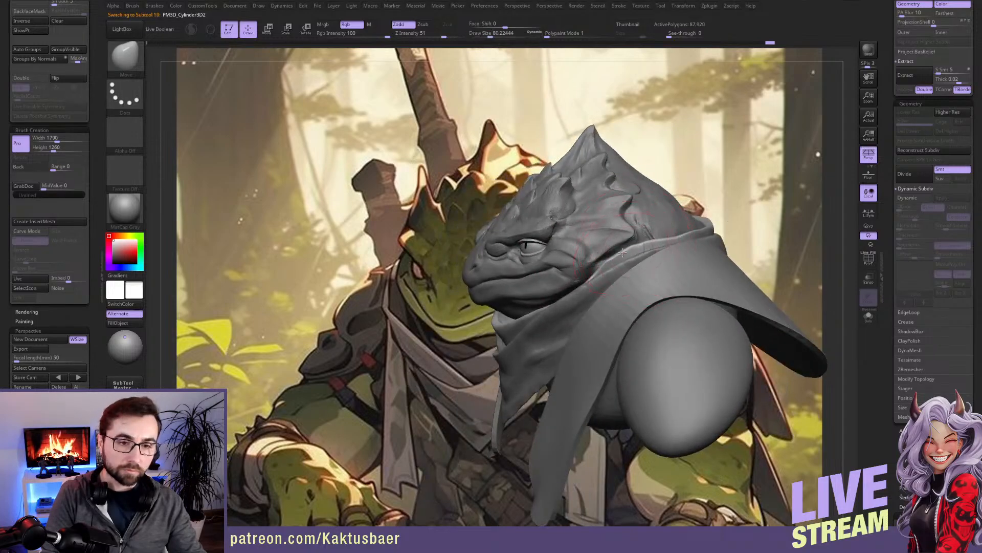
key("s")
left_click_drag(708, 230, 702, 222)
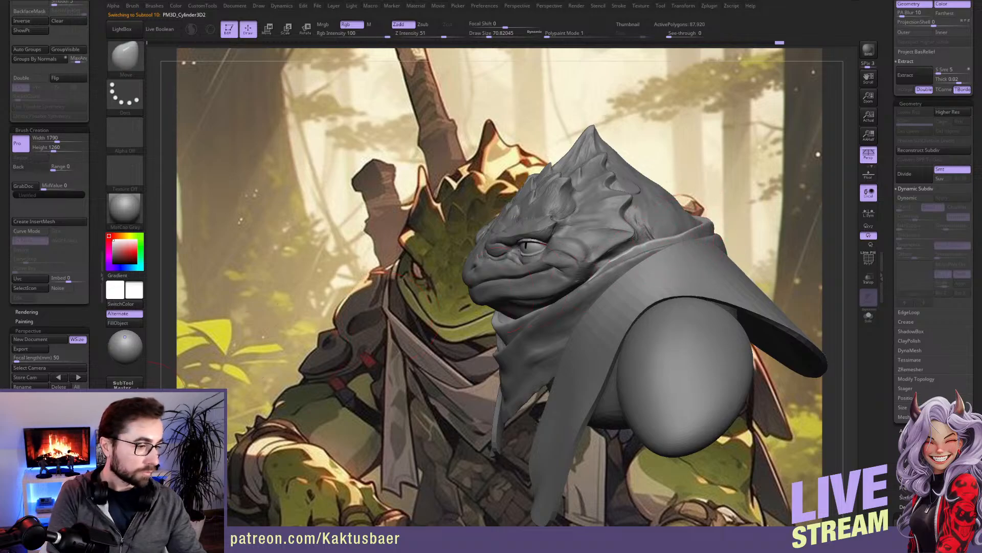
left_click(78, 377)
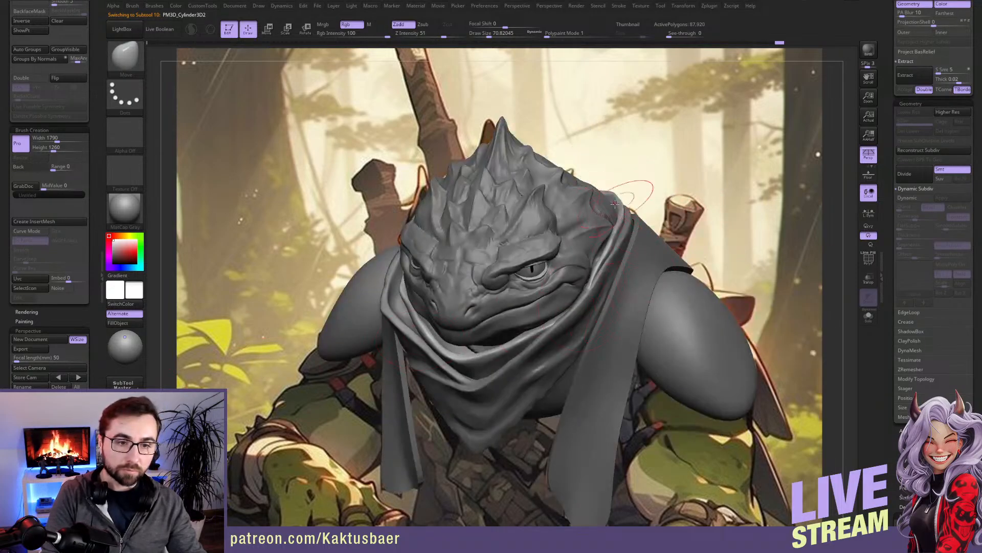
left_click_drag(617, 206, 622, 214)
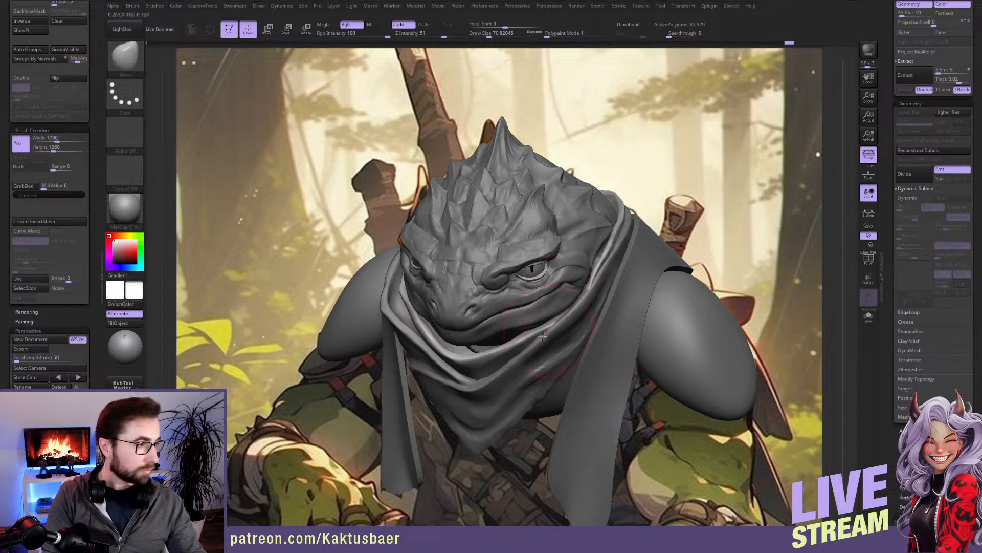
Step: Duplicate the shoulder cloth with the hanging strips and select the copy
left_click(624, 351, "alt")
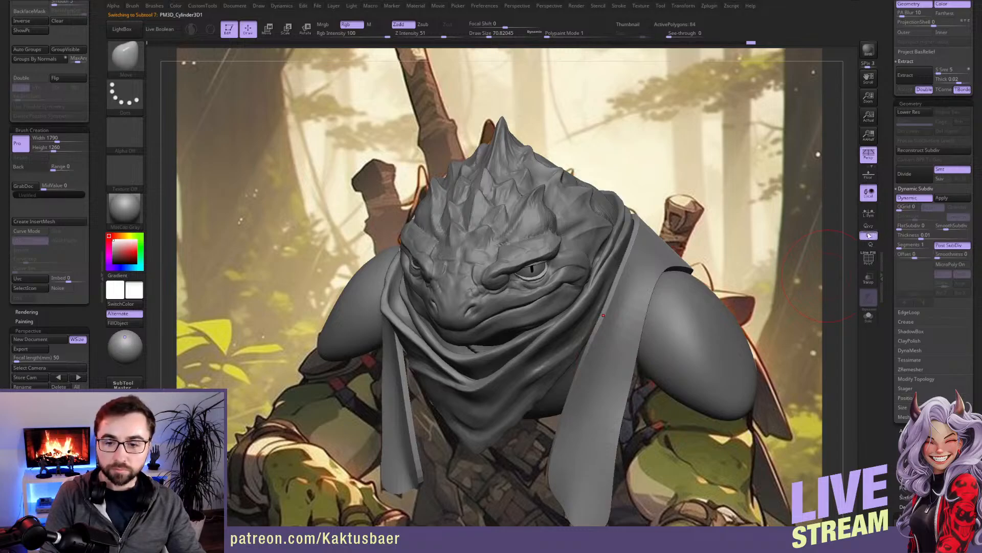
scroll(888, 247, "up", 3)
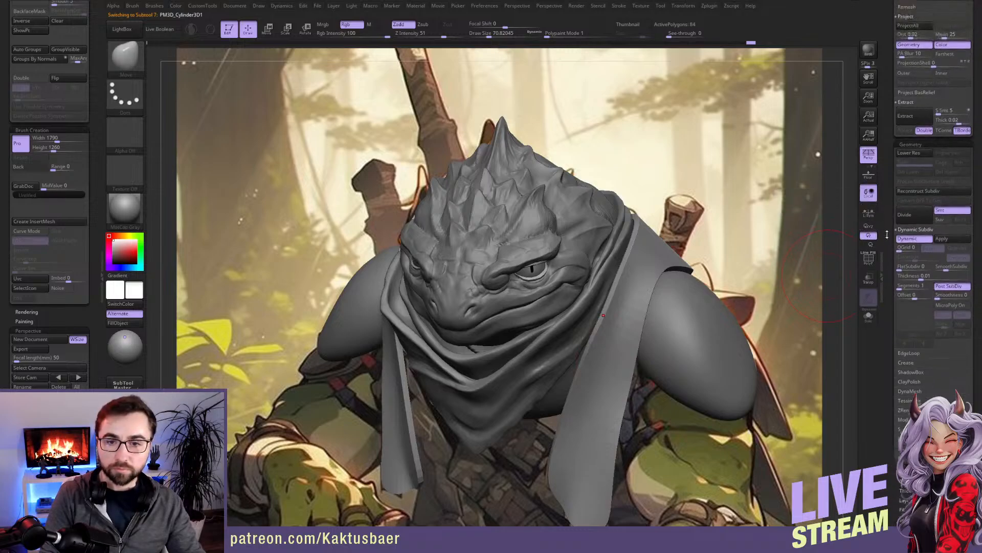
scroll(888, 246, "up", 2)
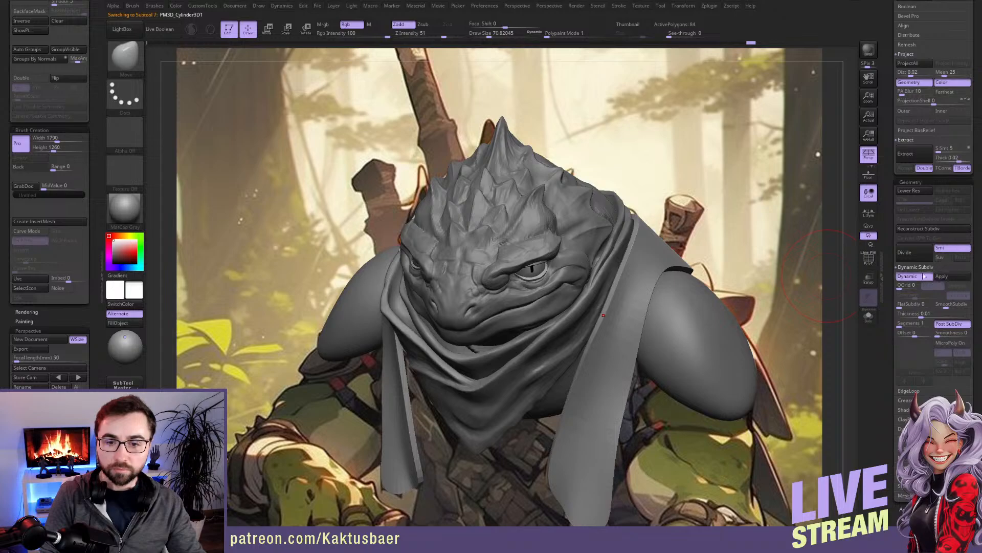
scroll(893, 269, "up", 7)
key("Down")
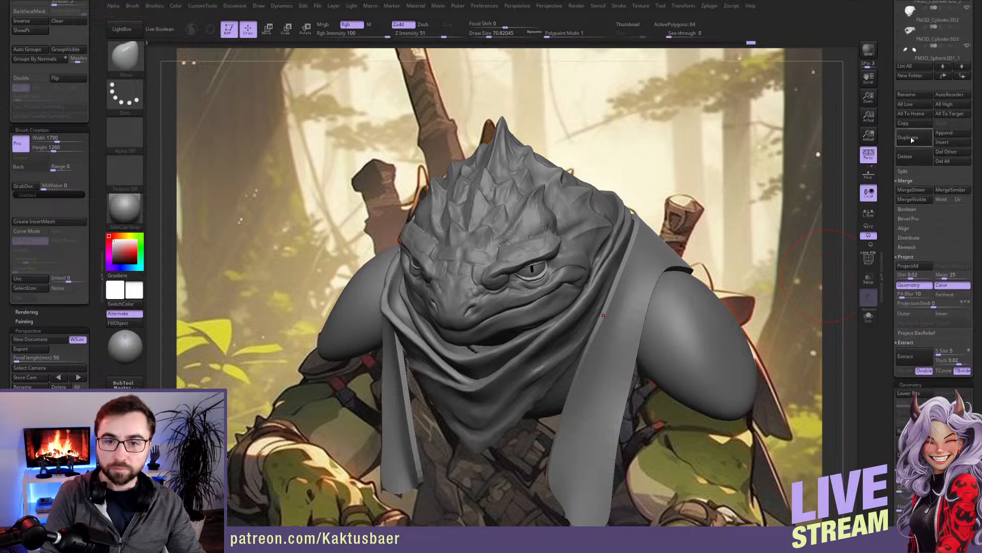
scroll(888, 326, "up", 3)
scroll(888, 326, "up", 3)
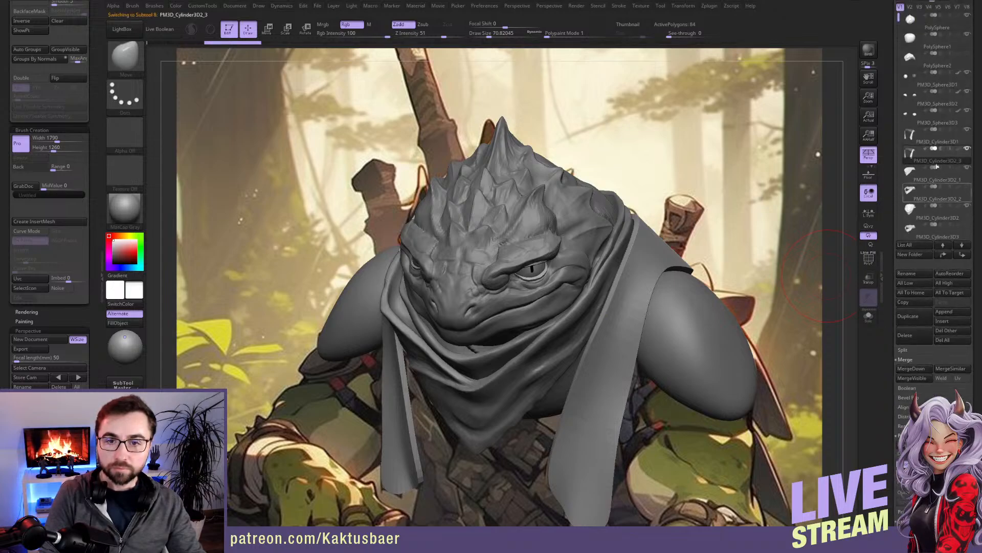
scroll(888, 314, "down", 14)
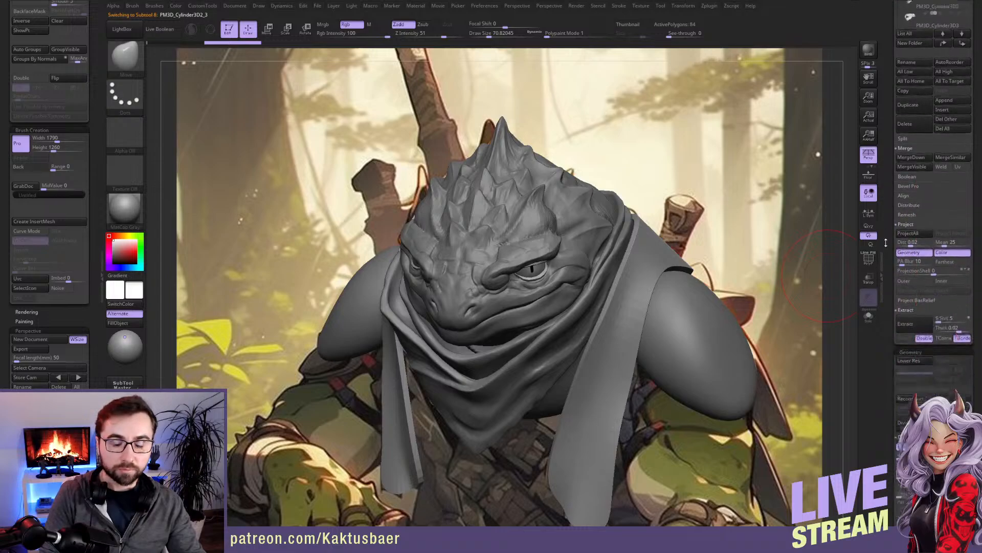
Step: Undo applying Dynamic Subdiv on the duplicated shoulder cloth and divide it once to subdivision level 2 instead
left_click(946, 230)
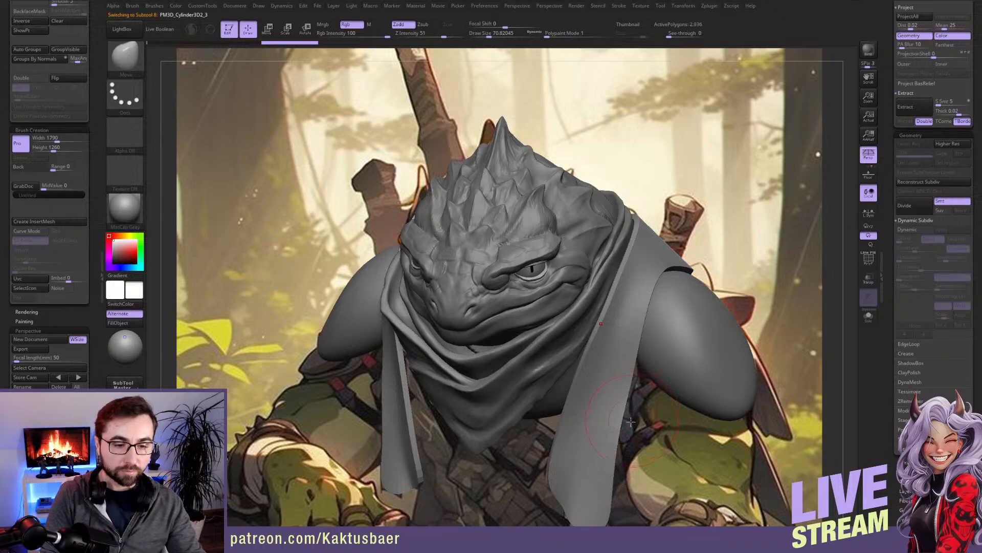
key("ctrl+z")
key("ctrl+d")
Step: Raise lengthwise folds down the lower hanging strip with the Standard brush, Zadd on, Rgb off, intensity 25 and draw size about 35
key("bracketleft")
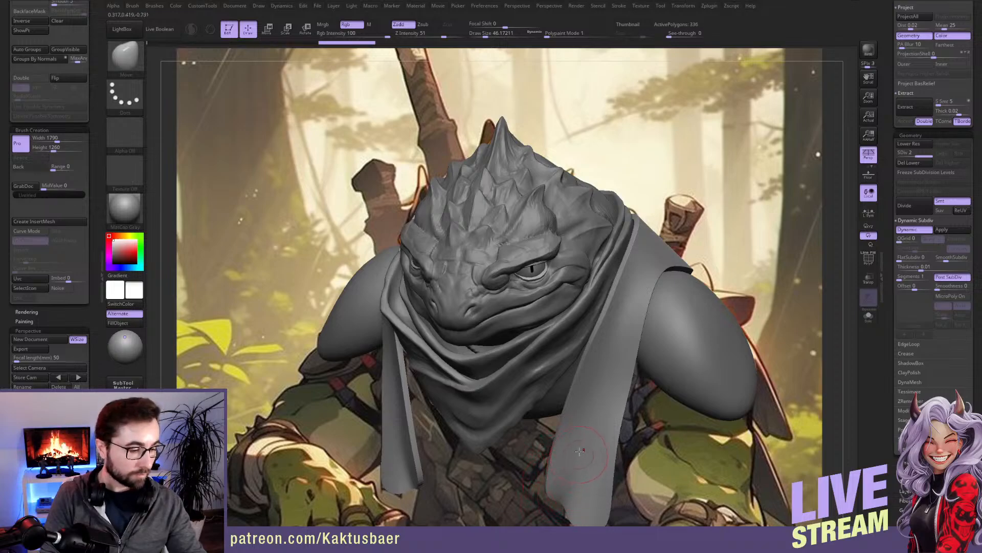
key("b")
key("s")
key("t")
key("bracketleft")
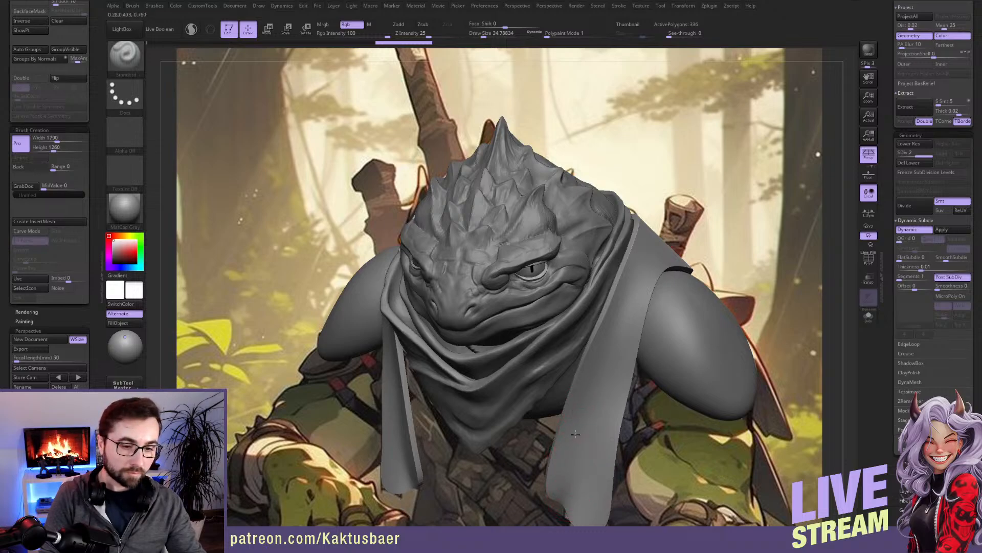
left_click(402, 24)
left_click(352, 24)
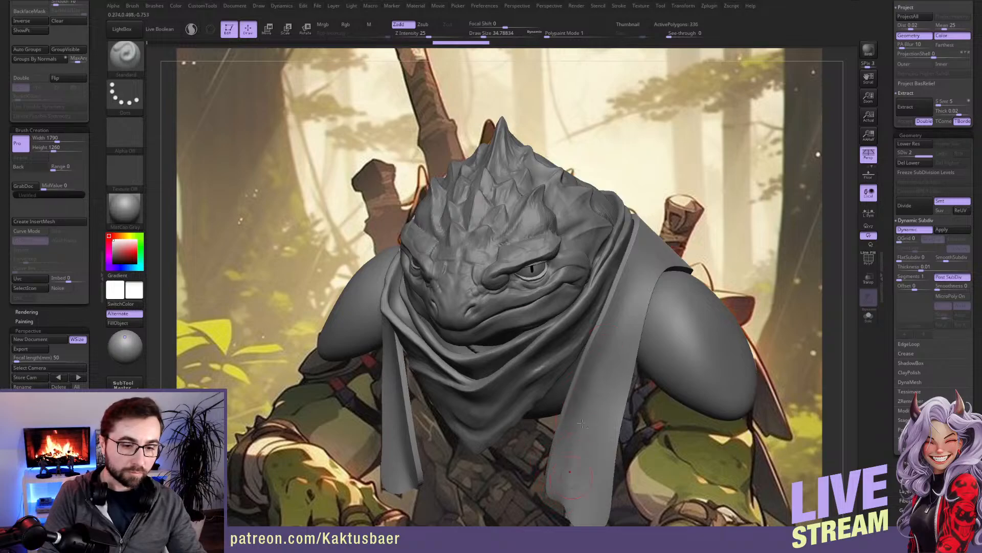
left_click_drag(601, 372, 591, 491)
mouse_move(604, 384)
left_mouse_down()
mouse_move(593, 491)
mouse_move(587, 469)
left_mouse_up()
Step: Extend the hanging strip's folds up toward the shoulder with the Standard brush at draw size about 31
key("s")
left_click_drag(584, 426, 574, 441)
left_click_drag(594, 351, 584, 396)
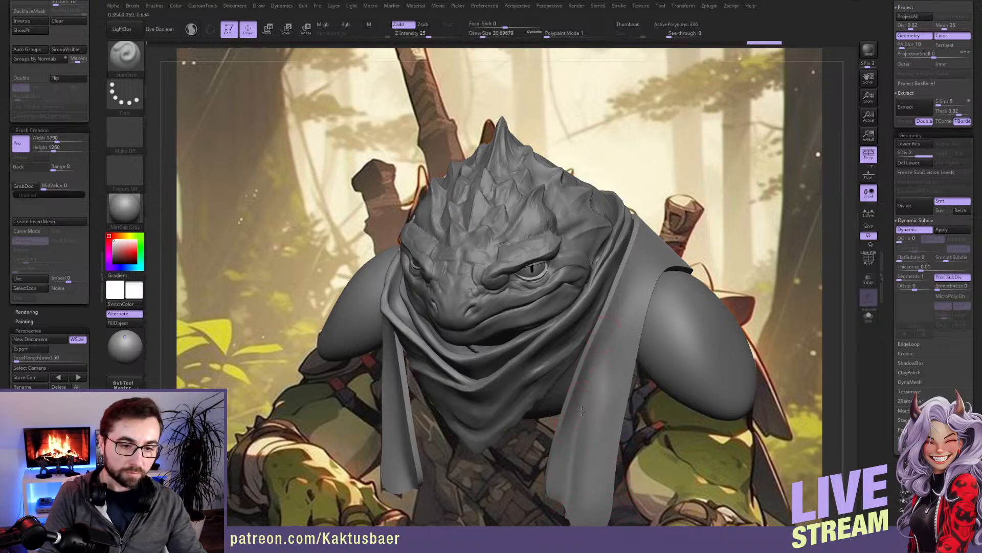
left_click_drag(627, 290, 604, 375)
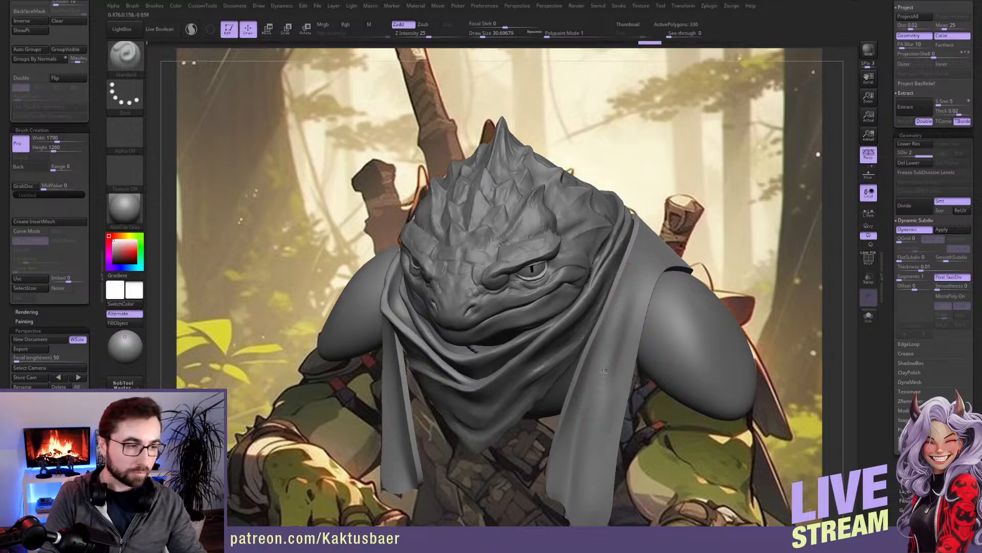
Step: Extend the lengthwise folds on the character's left hanging strip with the Standard brush, intensity 25, and smooth them lightly
left_click_drag(632, 304, 614, 358)
left_click_drag(628, 289, 600, 434)
mouse_move(615, 354)
left_mouse_down("shift")
mouse_move(648, 253)
mouse_move(618, 335)
left_mouse_up("shift")
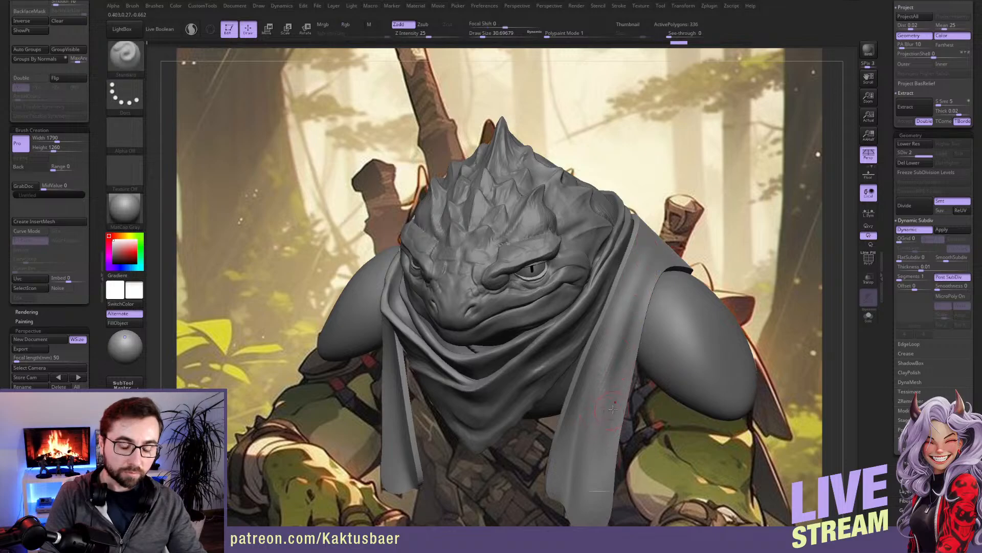
Step: Divide the shoulder cloth to subdivision level 4 and keep Dynamic Subdiv on
key("shift+d")
key("ctrl+d")
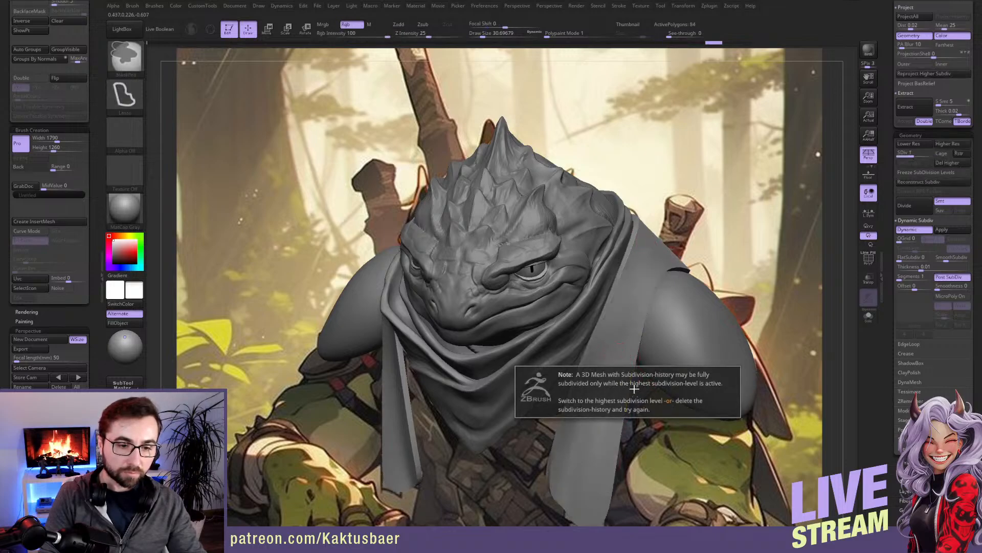
key("d")
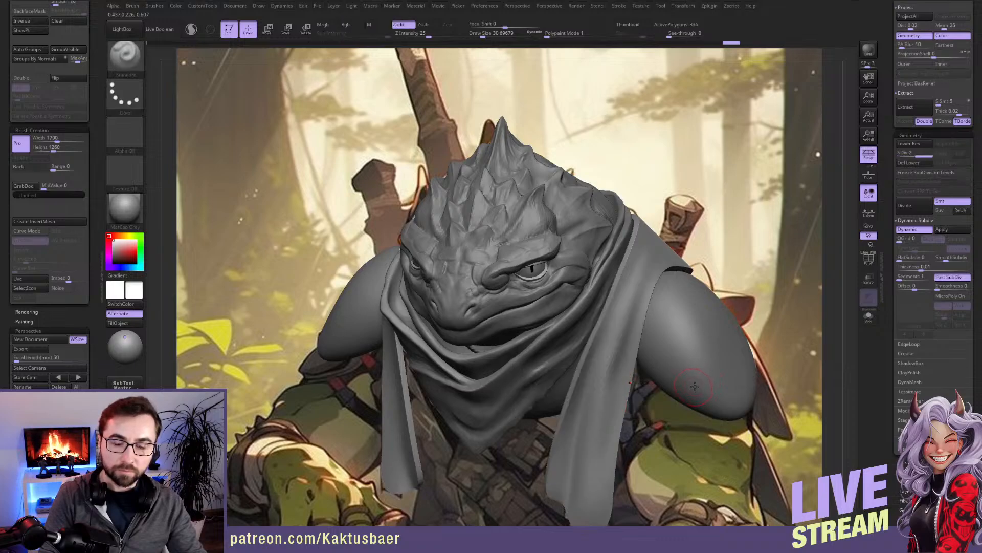
left_click(901, 229)
key("d")
key("d")
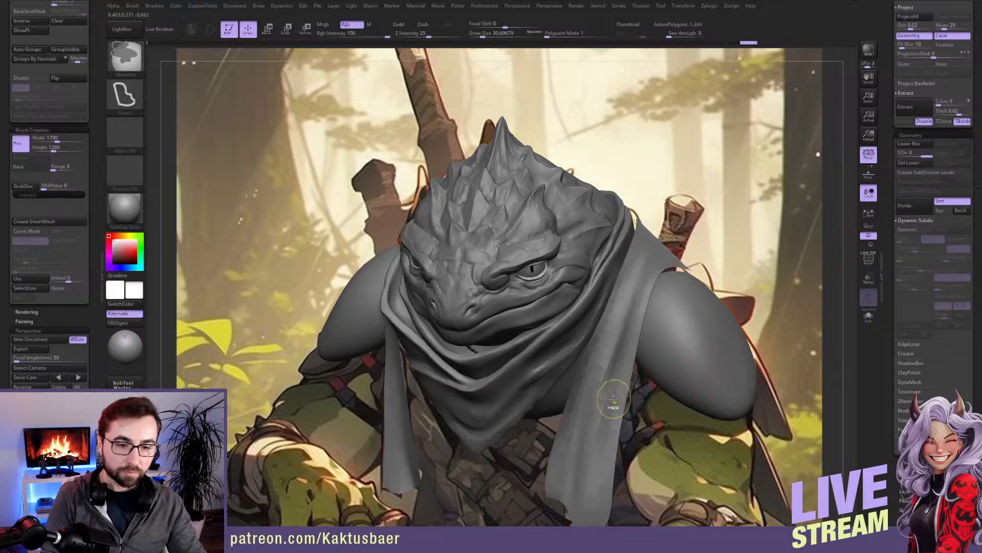
left_click(906, 229)
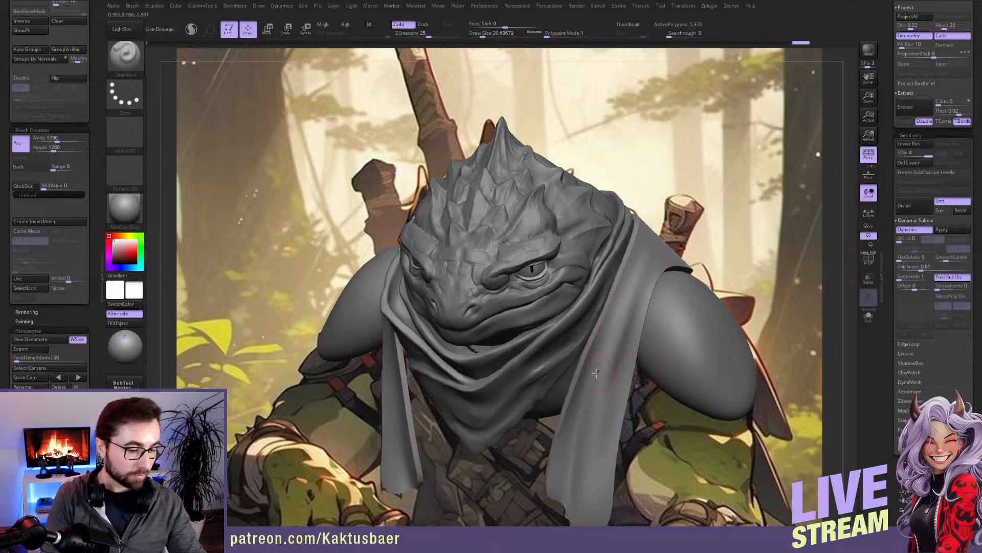
Step: Build up and recess folds on the character's left strip with ClayBuildup at intensity 20, draw size about 31, and turn Dynamic Subdiv off
key("b")
key("c")
key("b")
mouse_move(608, 347)
left_mouse_down()
mouse_move(580, 470)
mouse_move(618, 360)
mouse_move(611, 365)
left_mouse_up()
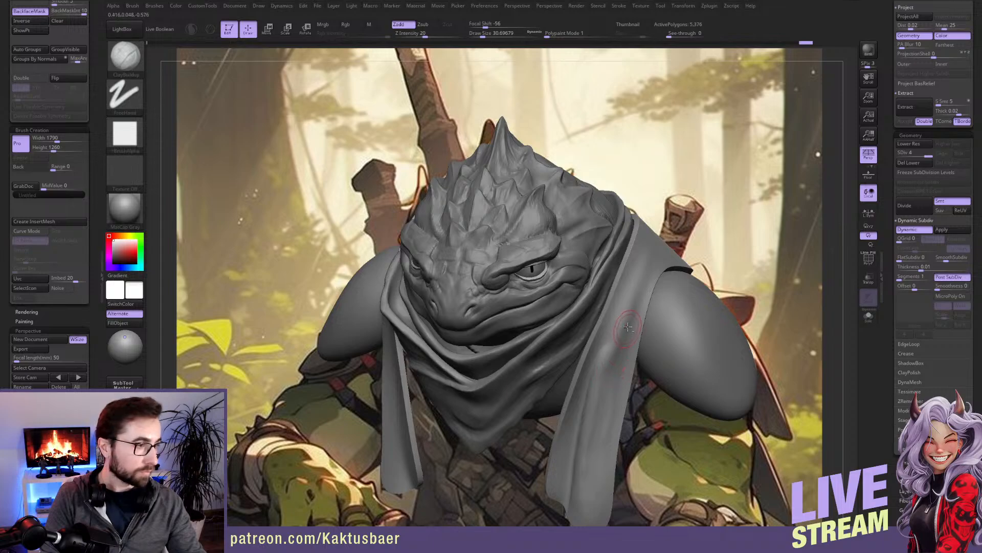
left_click_drag(626, 328, 633, 299)
left_click_drag(616, 360, 627, 318, "alt")
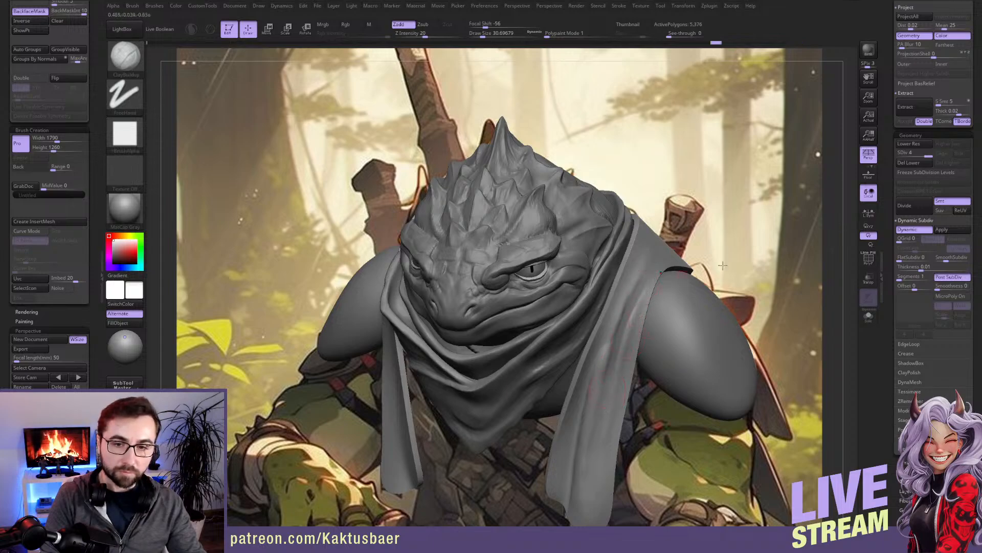
key("shift+d")
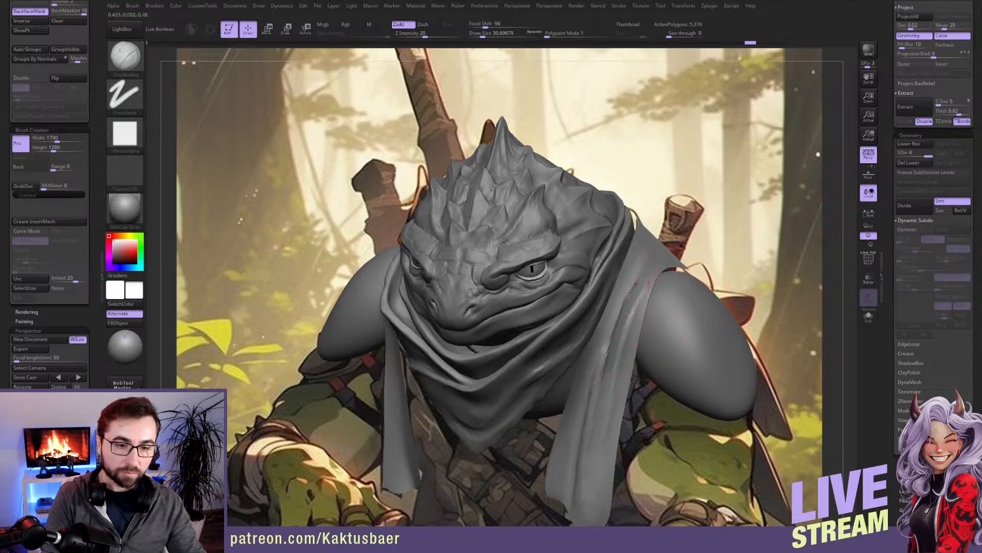
Step: Continue the ClayBuildup folds down the lower part of the character's left hanging strip
left_click_drag(601, 381, 591, 444)
right_click_drag(590, 444, 588, 386, "alt")
mouse_move(579, 408)
left_mouse_down()
mouse_move(574, 448)
mouse_move(596, 467)
left_mouse_up()
left_click_drag(602, 433, 595, 462)
Step: Pull the lower hem of the character's left hanging strip into a wavy edge with the Move brush at draw size about 20
key("b")
key("d")
key("s")
right_click_drag(596, 471, 590, 425, "alt")
key("b")
key("m")
key("v")
left_click_drag(592, 433, 592, 443)
key("s")
left_click_drag(522, 388, 552, 401)
key("s")
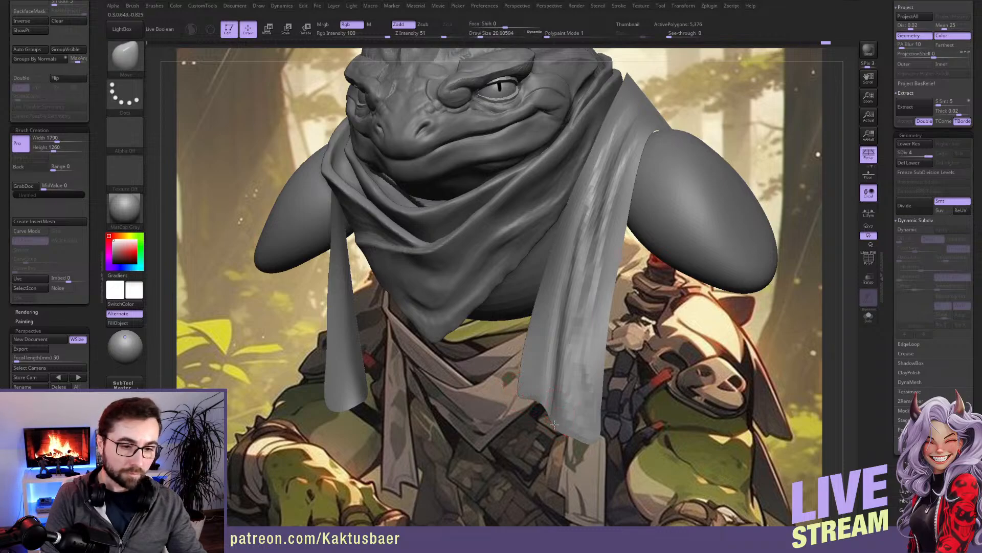
left_click_drag(555, 412, 578, 438)
mouse_move(595, 445)
right_mouse_down()
mouse_move(565, 441)
mouse_move(597, 443)
right_mouse_up()
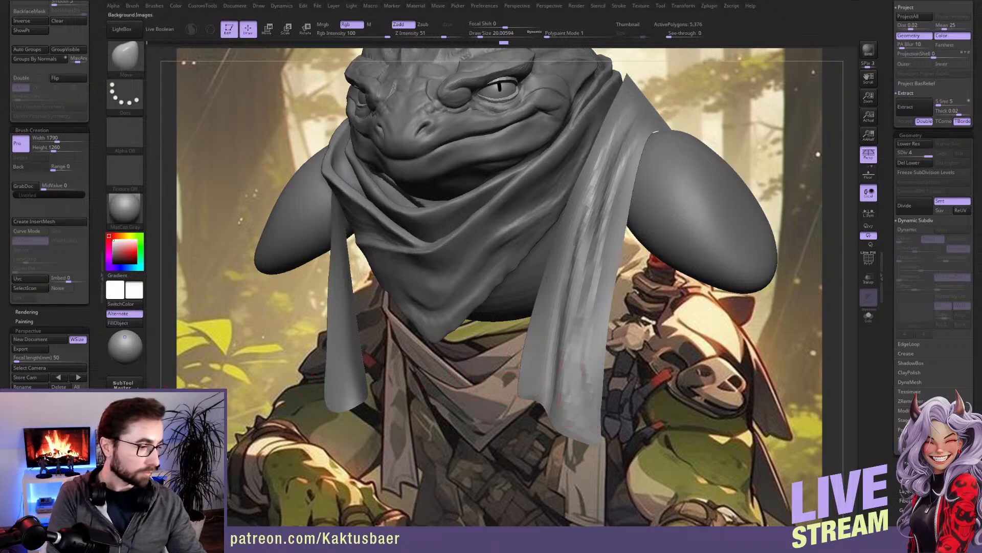
Step: Add long folds from the shoulder down the character's left strip with ClayBuildup, intensity 20, draw size about 27
right_click_drag(420, 377, 408, 408)
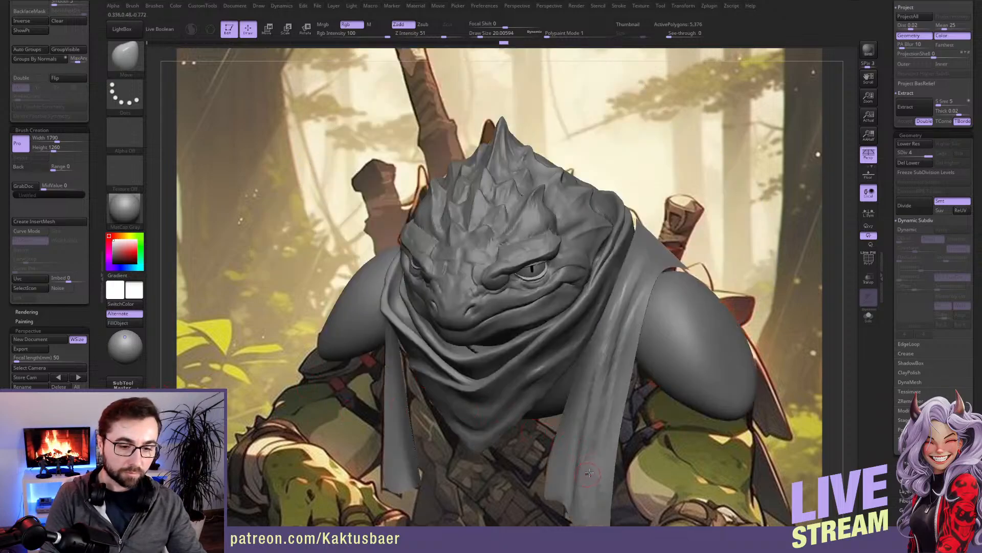
key("b")
key("c")
key("b")
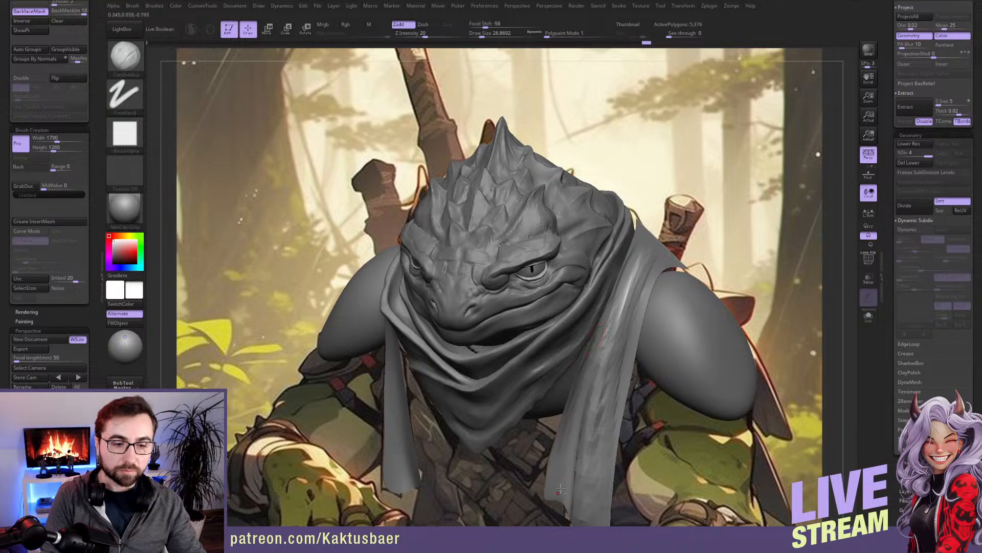
left_click_drag(627, 285, 599, 400)
left_click_drag(633, 271, 619, 324)
Step: Carve a crease between the folds of the character's left strip with DamStandard, Zsub intensity 33, draw size about 27
key("b")
key("d")
key("s")
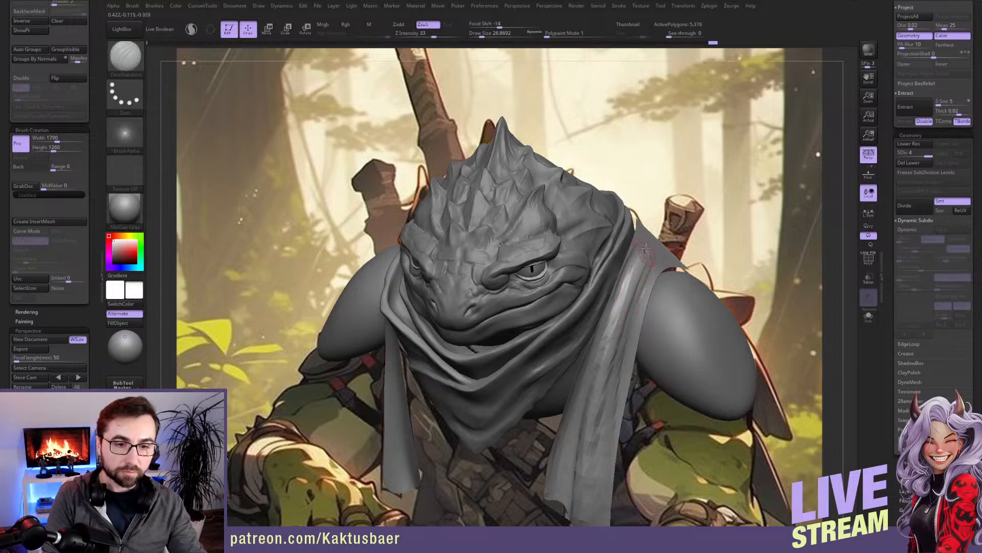
left_click_drag(608, 312, 592, 376)
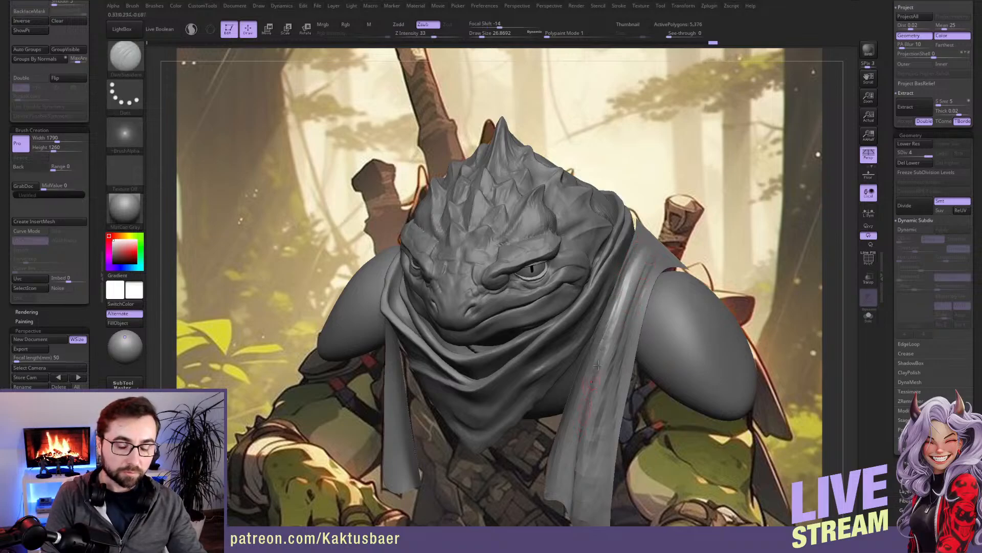
Step: Thicken the folds along the outer half of the character's left strip with repeated ClayBuildup strokes at draw size about 27
key("b")
key("c")
key("b")
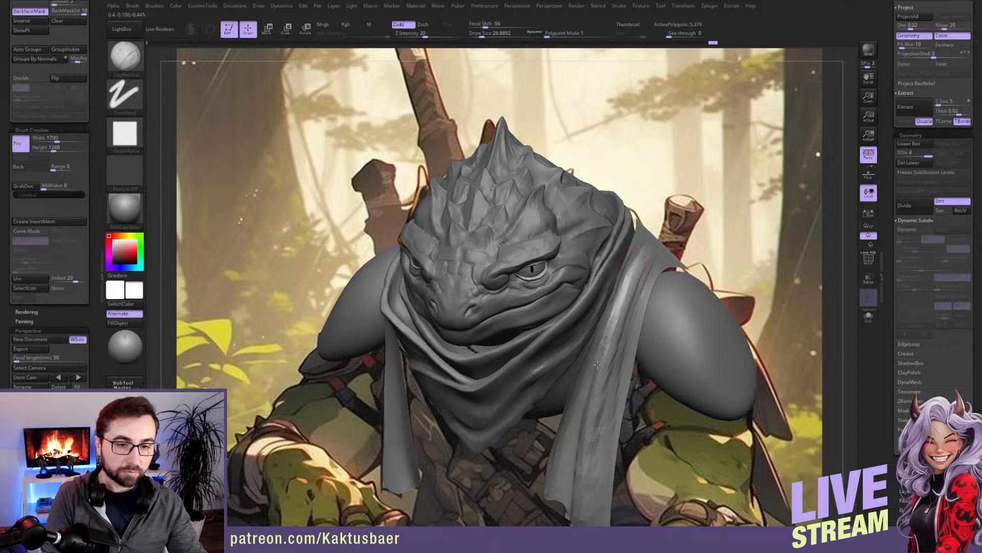
left_click_drag(635, 314, 604, 409)
mouse_move(644, 291)
left_mouse_down()
mouse_move(609, 404)
mouse_move(624, 330)
mouse_move(618, 386)
left_mouse_up()
left_click_drag(634, 323, 619, 392)
left_click_drag(629, 343, 609, 403)
left_click_drag(634, 297, 601, 407)
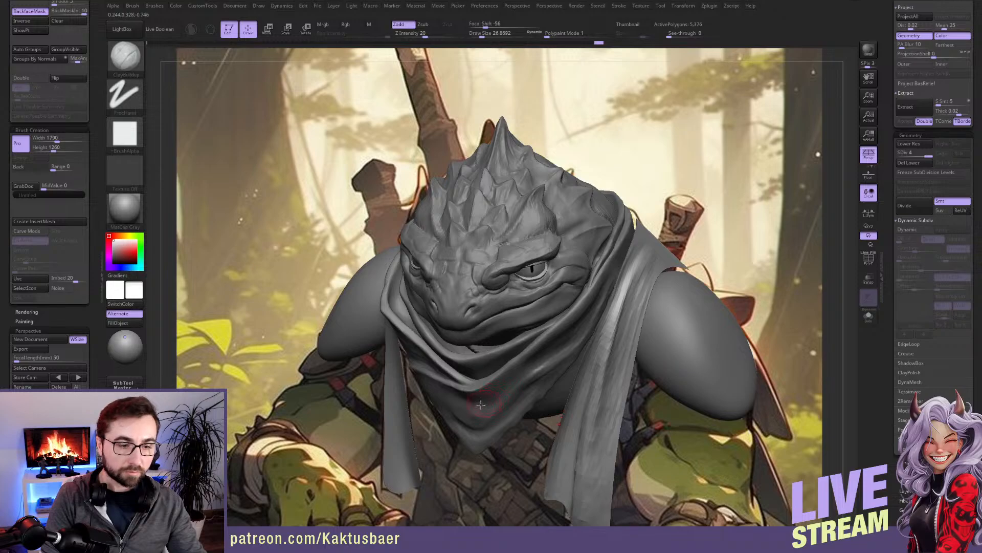
Step: Build lengthwise folds from the shoulder down the character's right hanging strip with a larger ClayBuildup brush at intensity 20
right_click_drag(405, 438, 402, 388)
left_click_drag(380, 274, 416, 389)
key("s")
left_click_drag(402, 352, 408, 352)
mouse_move(379, 267)
left_mouse_down()
mouse_move(424, 422)
mouse_move(412, 390)
mouse_move(379, 376)
mouse_move(403, 437)
left_mouse_up()
key("s")
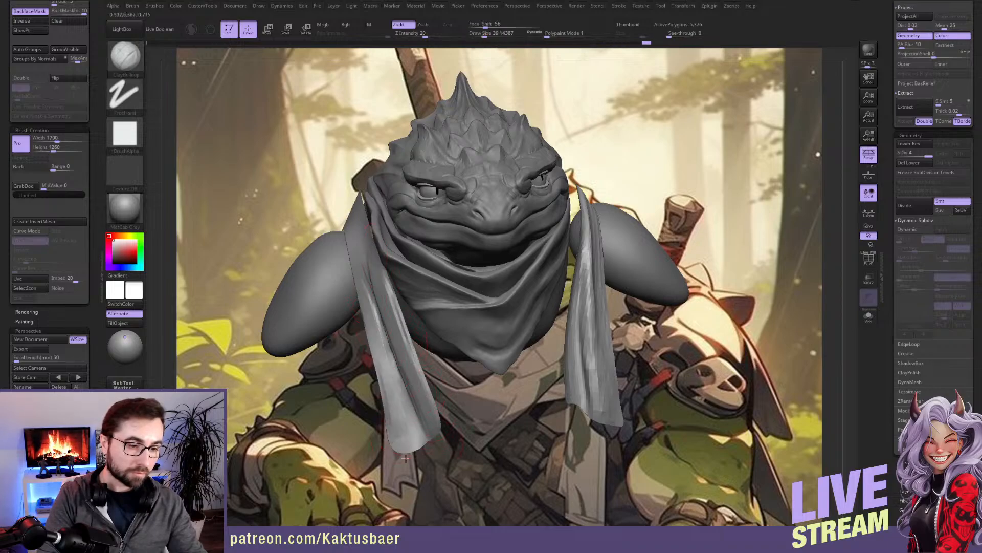
mouse_move(394, 422)
right_mouse_down()
mouse_move(386, 415)
mouse_move(435, 435)
right_mouse_up()
left_click_drag(333, 235, 359, 297)
left_click_drag(336, 219, 369, 286)
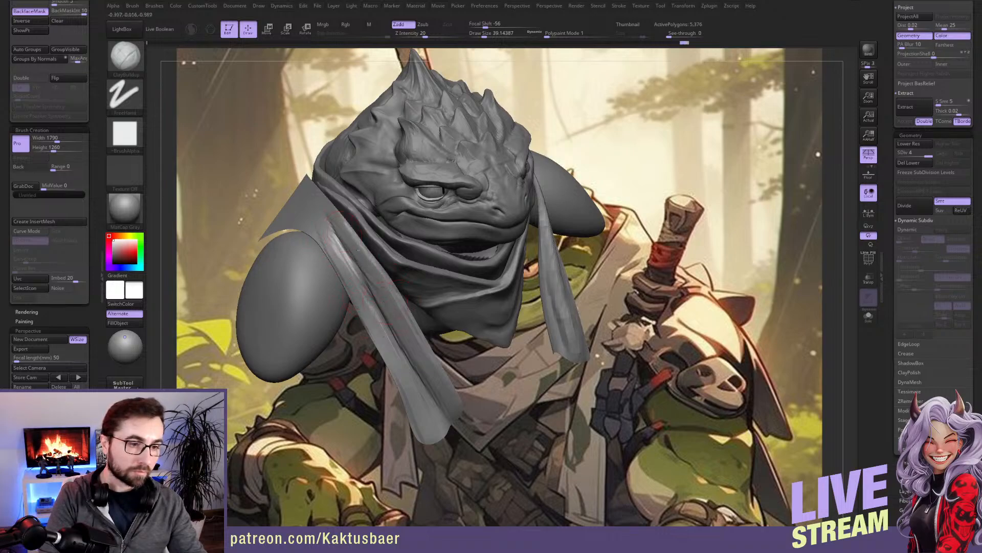
Step: Pull the hem and lower corners of the character's right hanging strip into an uneven edge with the Move brush
key("b")
key("m")
key("v")
mouse_move(454, 406)
right_mouse_down()
mouse_move(470, 418)
mouse_move(469, 407)
right_mouse_up()
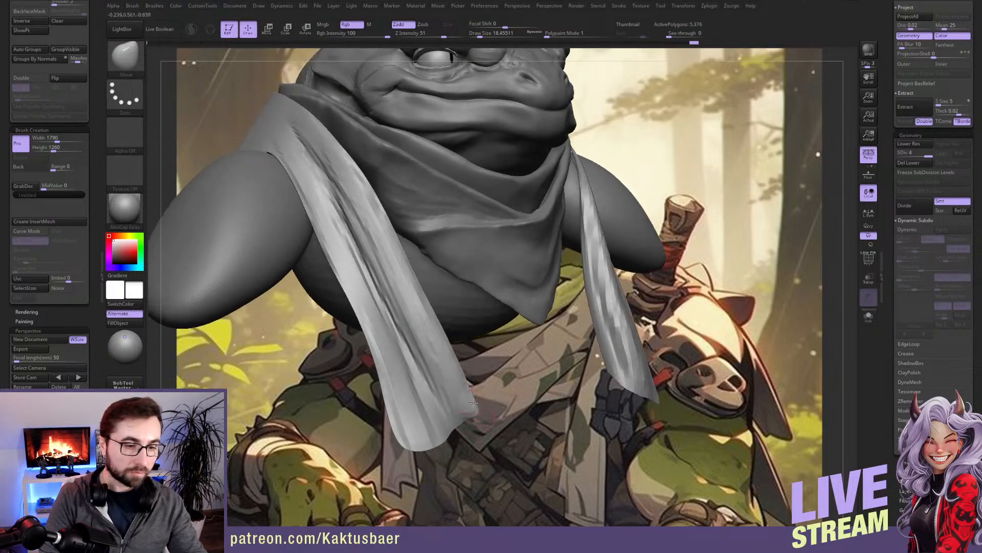
right_click_drag(421, 436, 415, 452)
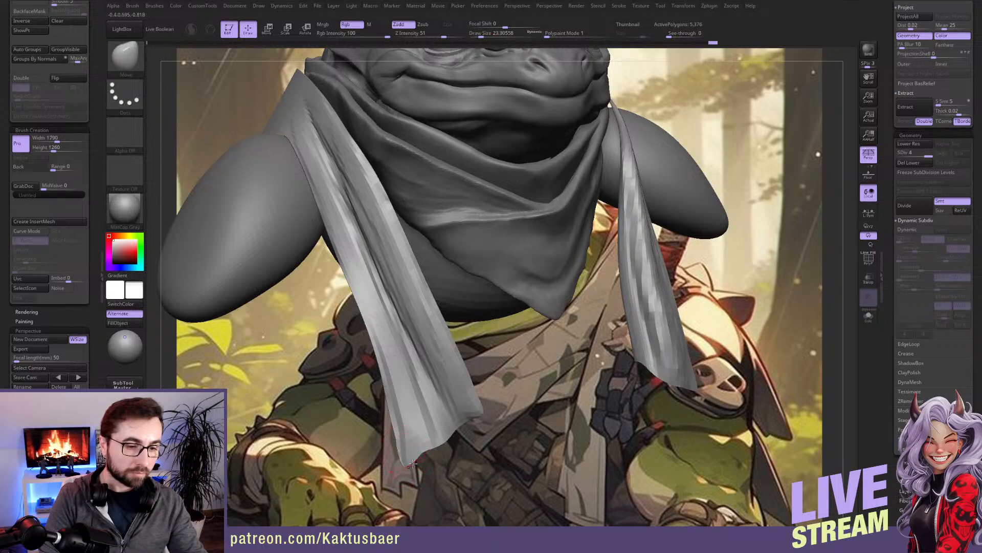
left_click_drag(411, 457, 407, 465)
key("s")
right_click_drag(475, 399, 482, 411)
left_click_drag(474, 406, 478, 414)
right_click_drag(478, 413, 310, 418)
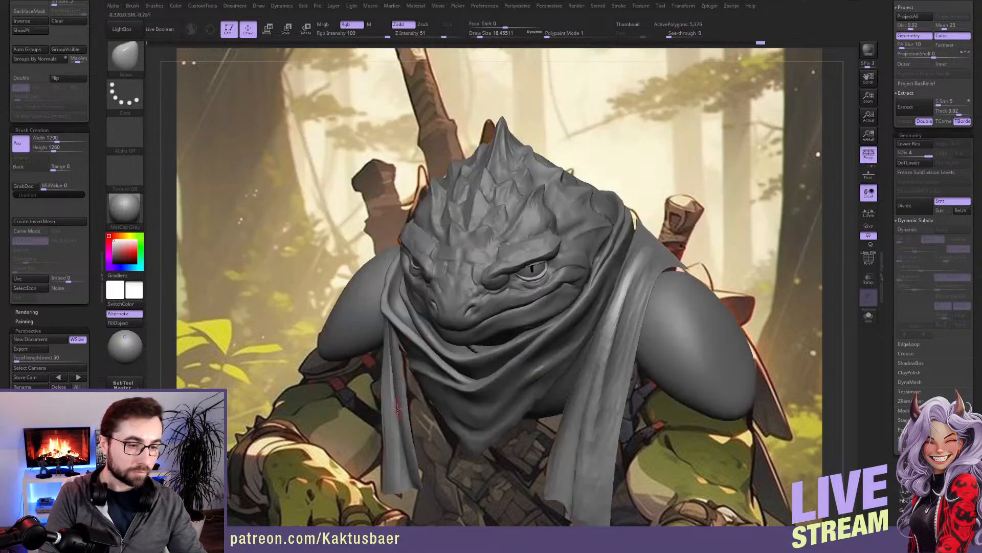
Step: Smooth the clay strokes along the hanging strips into softer folds with the Smooth brush, draw size about 54
key("s")
left_click_drag(397, 446, 403, 446)
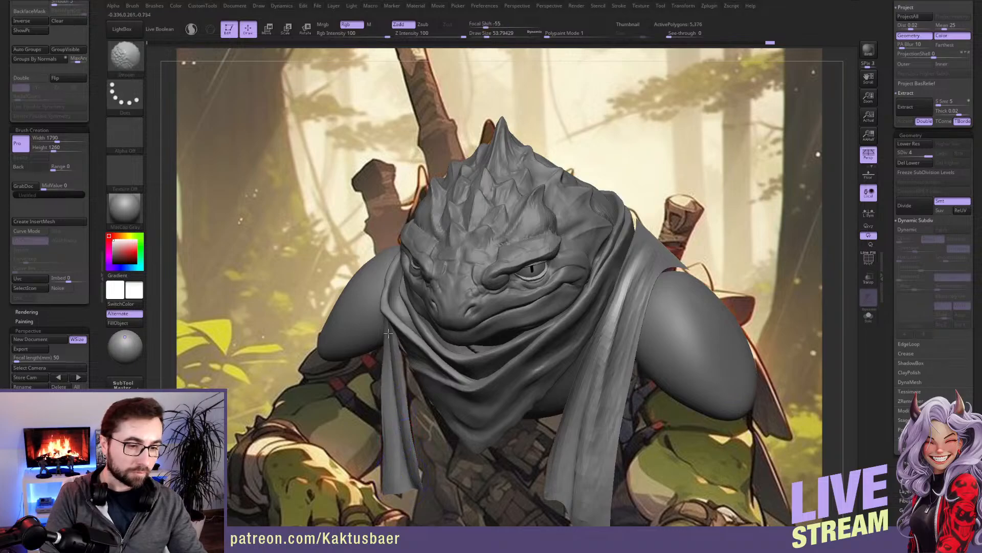
key("s")
left_click_drag(592, 448, 593, 448)
mouse_move(594, 451)
left_mouse_down("shift")
mouse_move(589, 471)
mouse_move(625, 296)
left_mouse_up("shift")
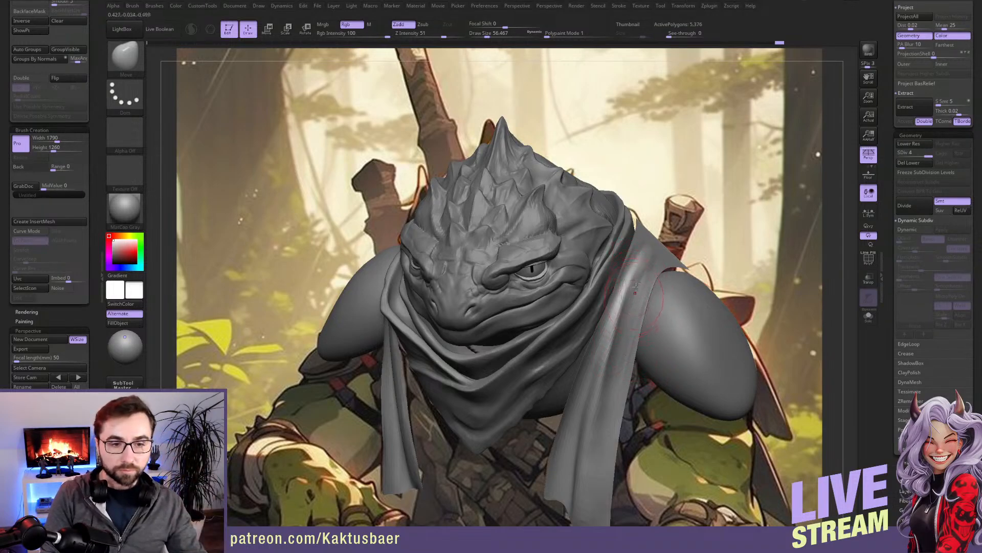
Step: Select the neck cloth, isolate it, and build up its side fold with ClayBuildup at intensity 20, draw size about 35
left_click(602, 263, "alt")
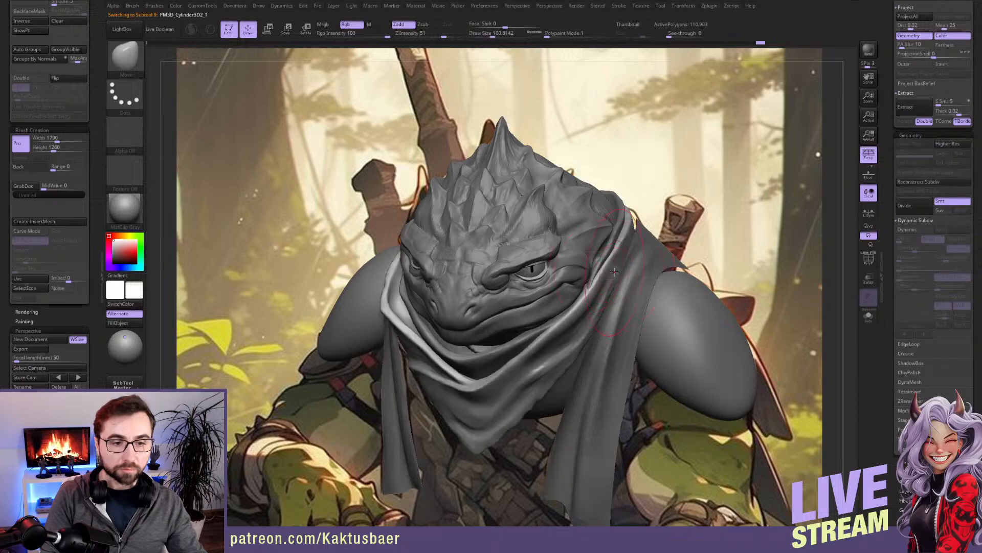
key("bracketleft")
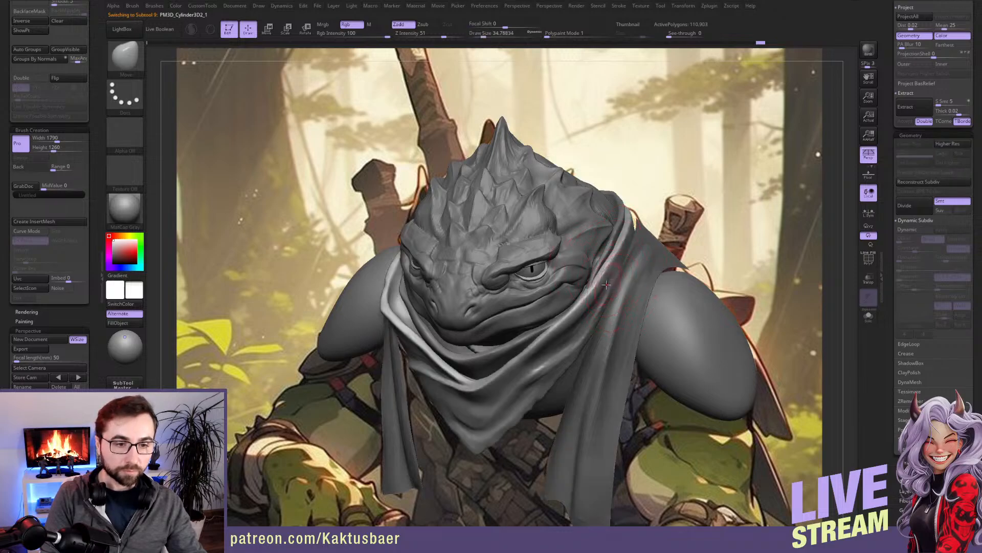
key("b")
key("c")
key("b")
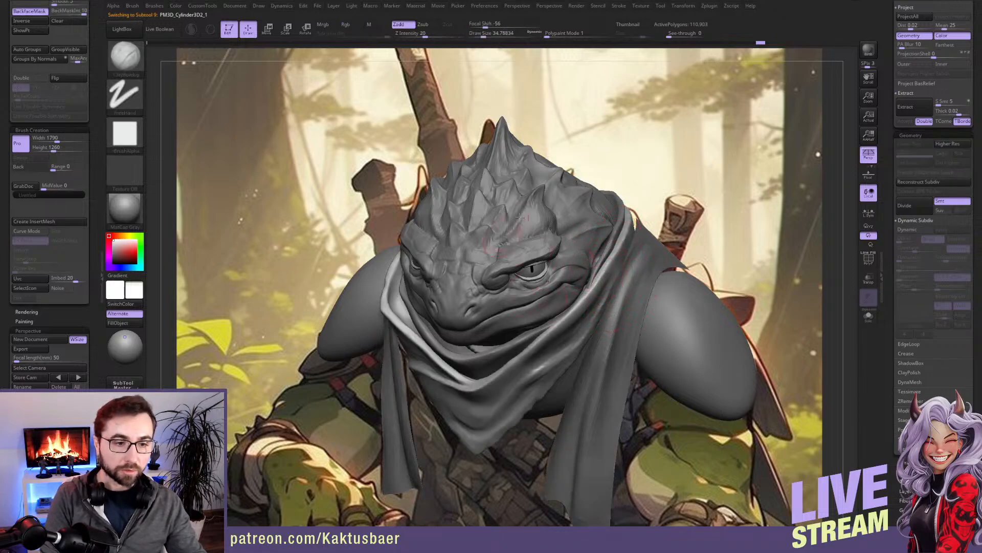
right_click_drag(652, 269, 623, 265)
key("alt+s")
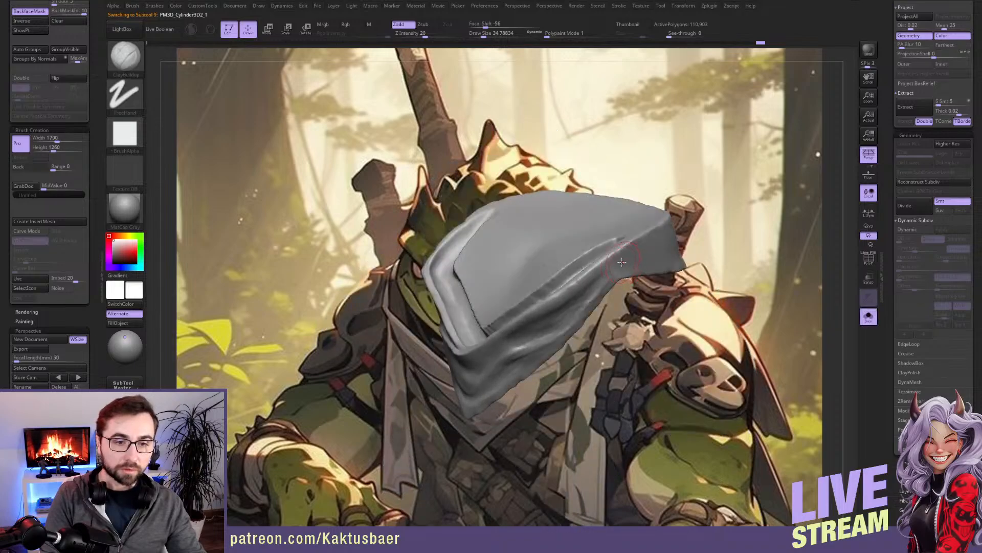
mouse_move(658, 249)
left_mouse_down()
mouse_move(625, 262)
mouse_move(649, 242)
mouse_move(660, 260)
left_mouse_up()
right_click_drag(661, 259, 620, 280)
key("alt+s")
Step: Flatten the neck cloth's fold ridges in isolation with TrimDynamic at intensity 43, draw size about 35, and show all parts again
key("b")
key("t")
key("d")
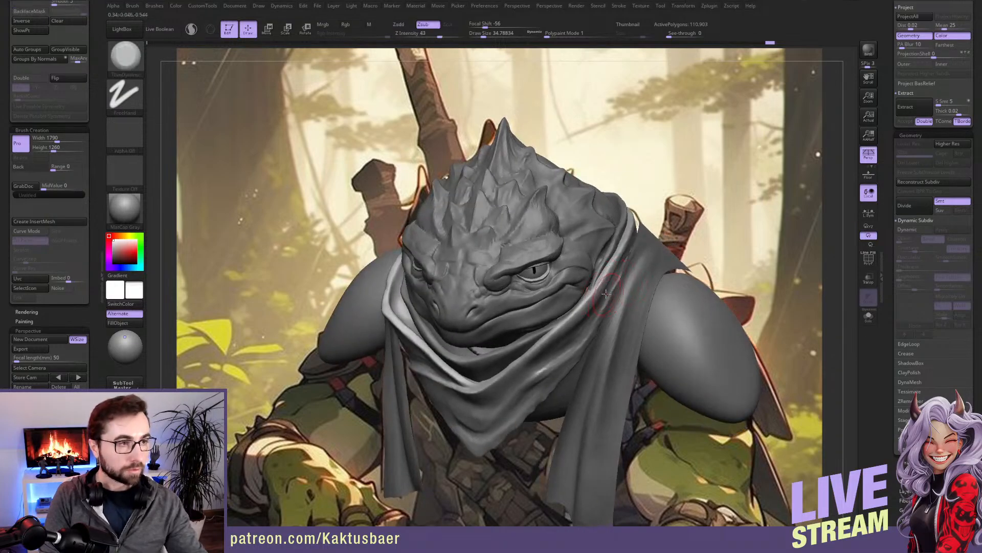
key("alt+s")
right_click_drag(737, 276, 679, 271)
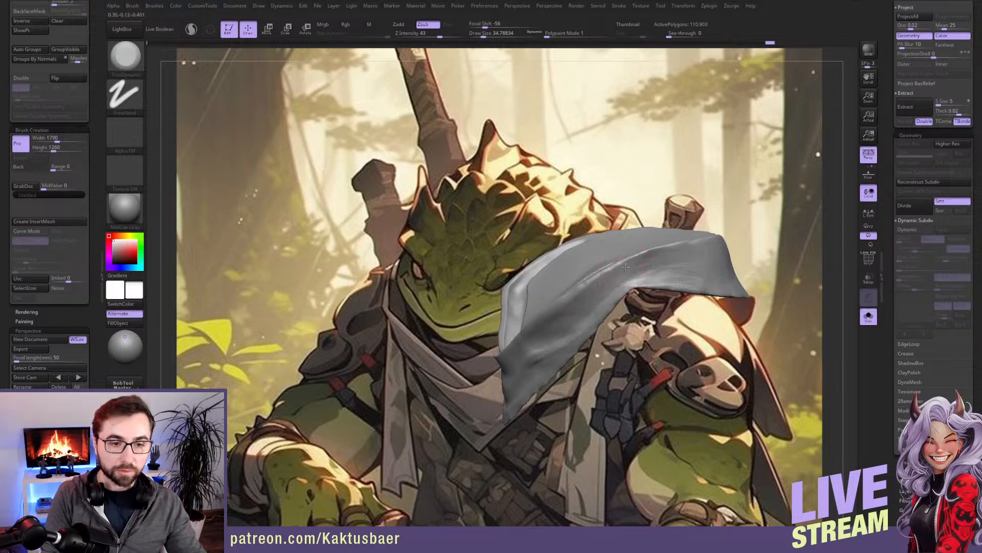
right_click_drag(568, 317, 588, 288)
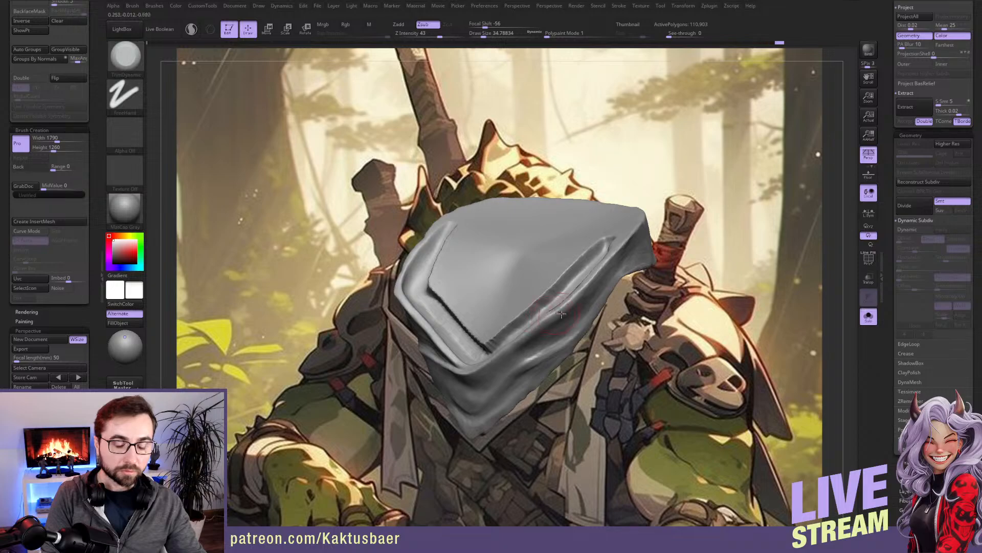
key("alt+s")
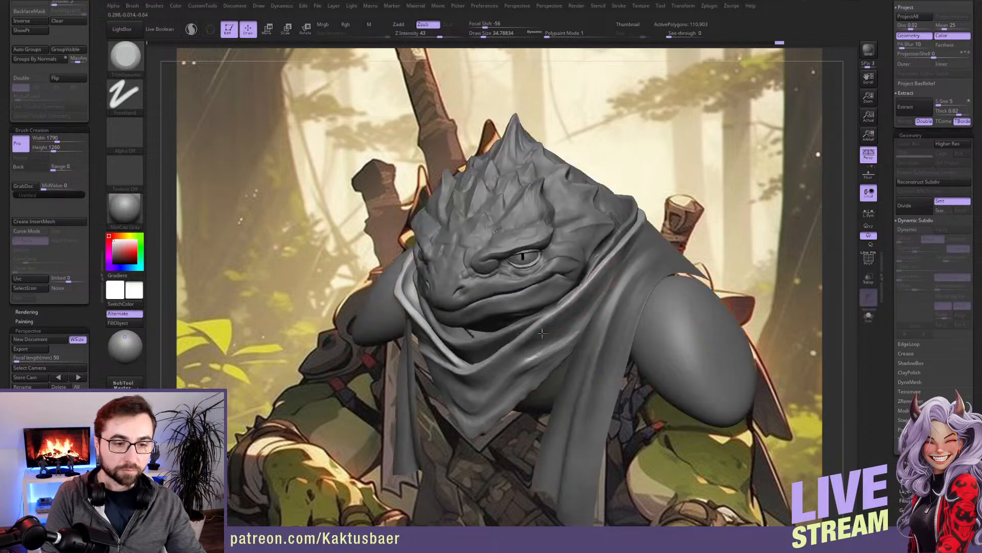
Step: Select the shoulder cloth with the hanging strips and turn its Dynamic Subdiv on
left_click(617, 336, "alt")
left_click(915, 229)
mouse_move(591, 336)
right_mouse_down()
mouse_move(587, 385)
mouse_move(575, 393)
right_mouse_up()
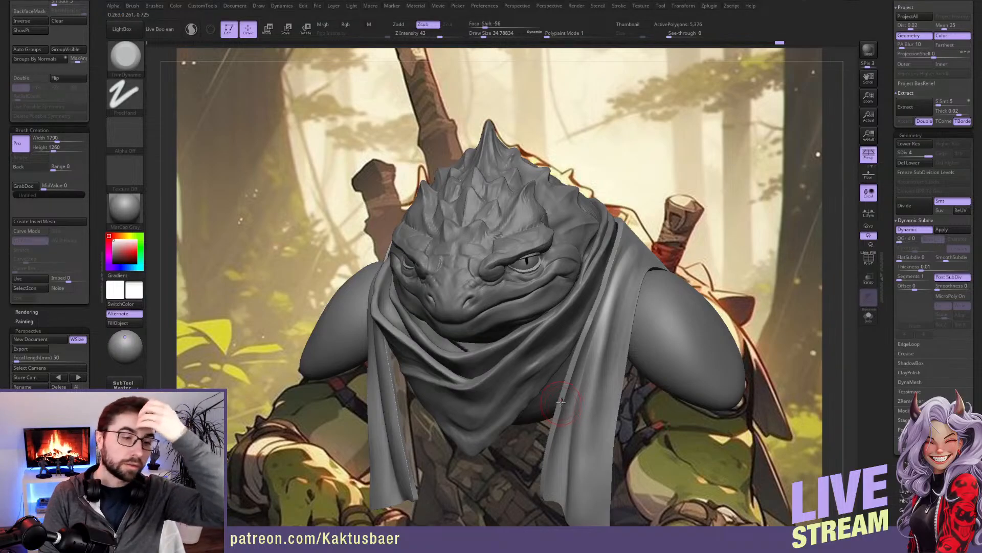
Step: Select the head and pull the first scales and a rear spike out of its smooth back with the Move brush, starting at draw size about 20
left_click(524, 294, "alt")
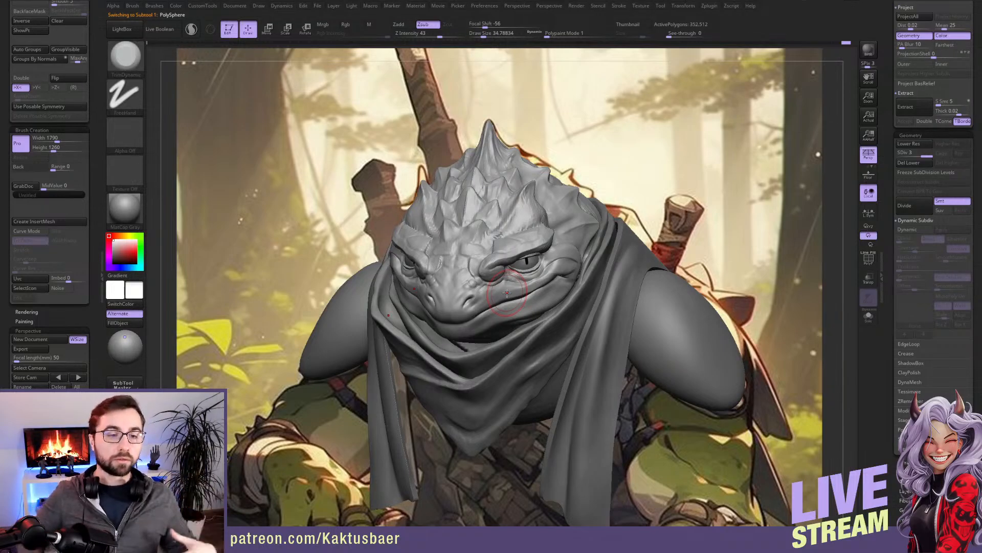
mouse_move(627, 321)
right_mouse_down()
mouse_move(572, 305)
mouse_move(639, 268)
mouse_move(609, 253)
mouse_move(625, 248)
right_mouse_up()
key("s")
left_click_drag(625, 241, 617, 239)
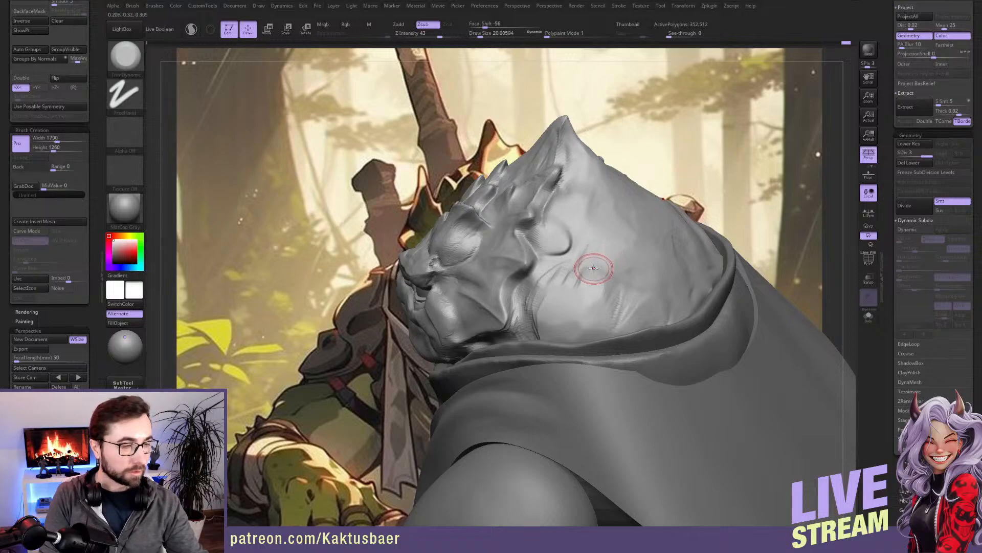
key("b")
key("m")
key("v")
mouse_move(590, 267)
right_mouse_down()
mouse_move(572, 218)
mouse_move(594, 169)
right_mouse_up()
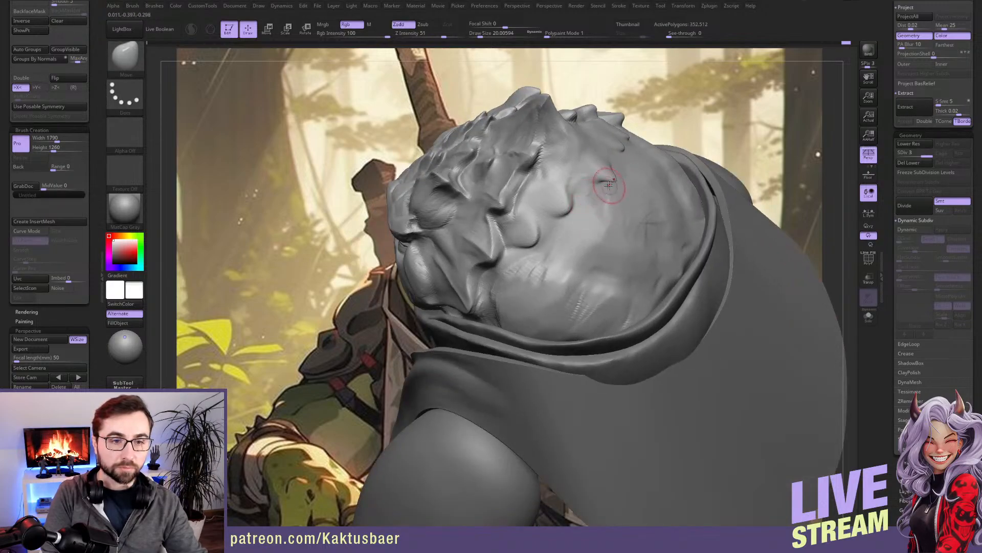
right_click_drag(611, 187, 592, 168)
left_click_drag(588, 166, 627, 164)
right_click_drag(631, 204, 475, 288)
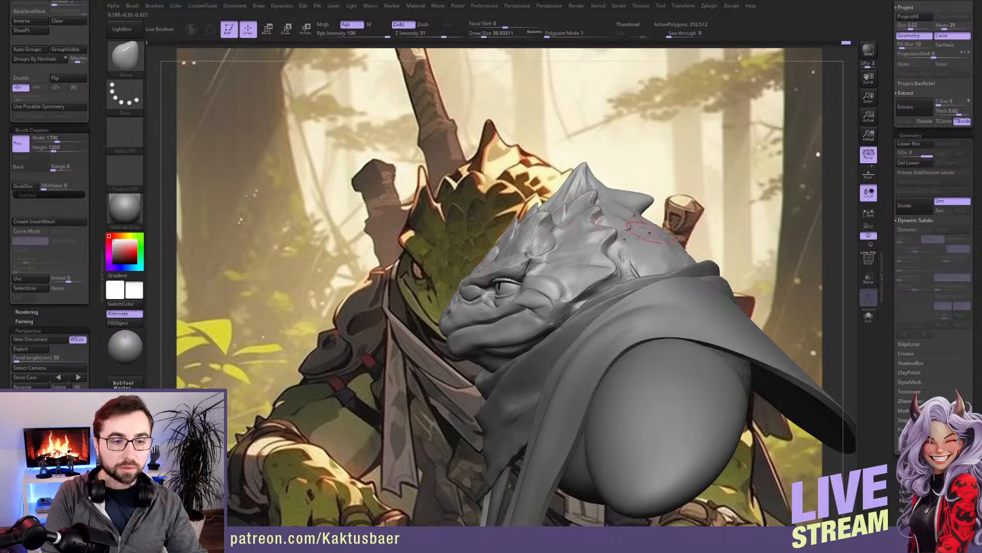
Step: Adjust the brow and snout profile from the side with the Move brush, reducing the draw size from about 81 to 49
right_click_drag(626, 235, 510, 234)
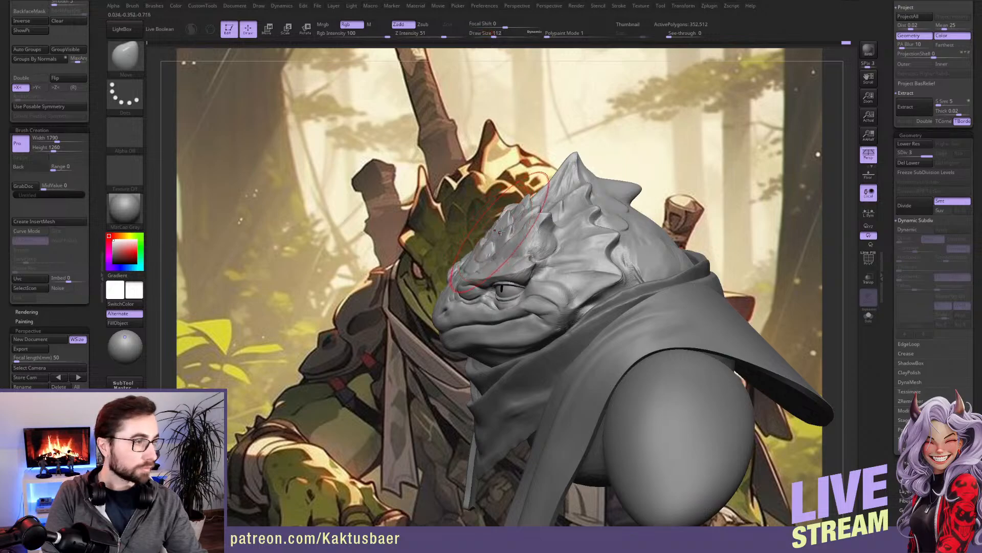
key("s")
mouse_move(479, 238)
left_mouse_down()
mouse_move(493, 238)
mouse_move(484, 237)
left_mouse_up()
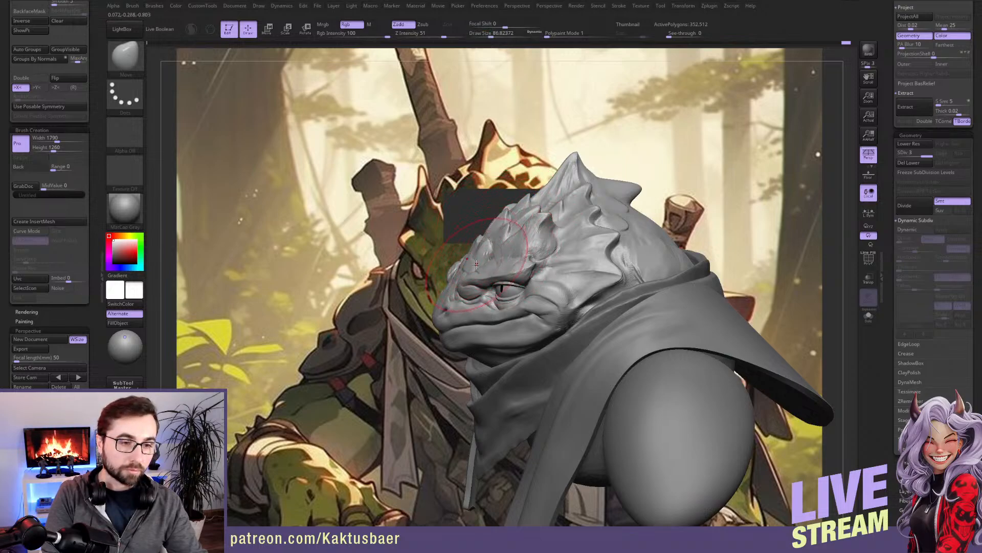
right_click_drag(464, 268, 543, 266, "alt")
key("s")
left_click_drag(545, 266, 549, 273)
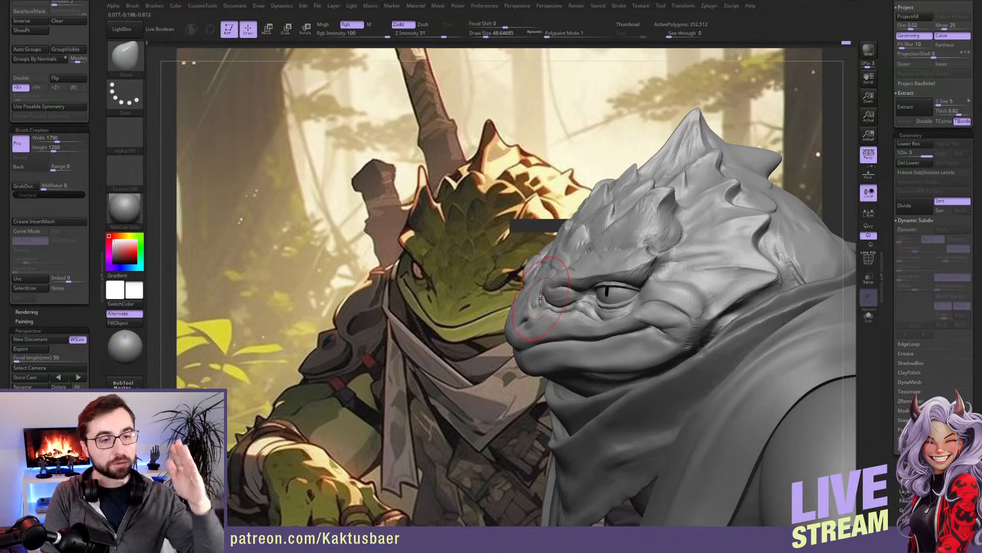
right_click_drag(666, 238, 642, 283, "alt")
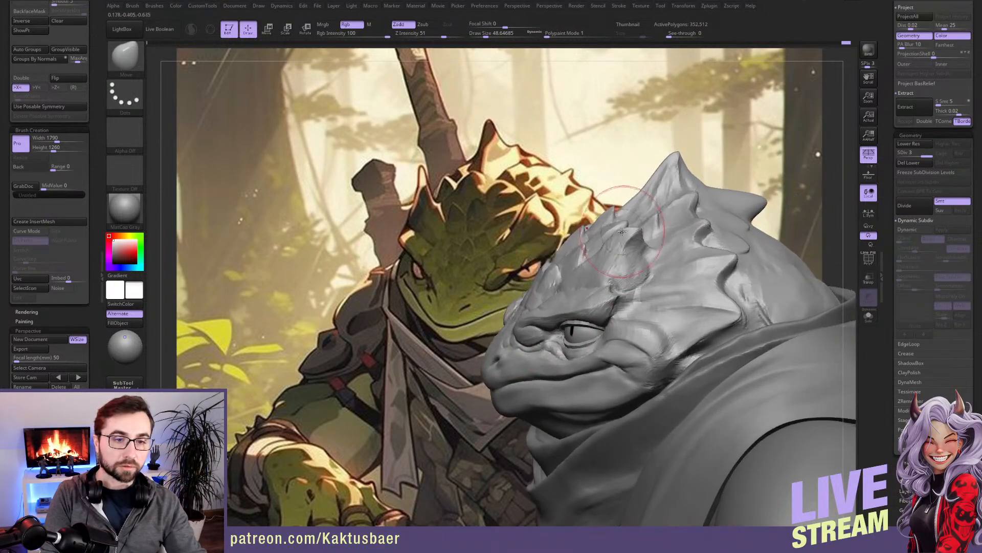
right_click_drag(543, 286, 536, 269)
Step: Pull out a row of scales on the side of the head behind the cheek spikes with the Move brush, draw size about 29
right_click_drag(657, 256, 587, 294, "alt")
key("s")
left_click_drag(567, 282, 561, 282)
mouse_move(646, 240)
right_mouse_down("alt")
mouse_move(603, 278)
mouse_move(599, 267)
right_mouse_up("alt")
key("s")
left_click_drag(588, 261, 595, 261)
mouse_move(593, 262)
right_mouse_down("ctrl")
mouse_move(582, 229)
mouse_move(616, 266)
mouse_move(623, 313)
mouse_move(615, 321)
mouse_move(590, 309)
mouse_move(598, 291)
mouse_move(604, 320)
right_mouse_up("ctrl")
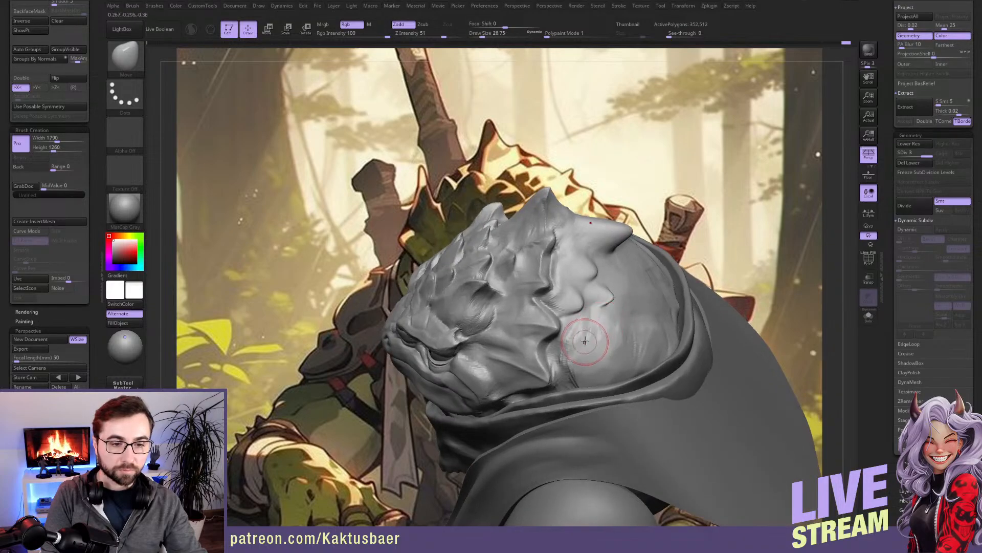
Step: Shape further rows of pointed scales across the back of the head toward the cloth, using Move at draw sizes about 33 and 25
mouse_move(617, 352)
right_mouse_down()
mouse_move(590, 341)
mouse_move(588, 329)
mouse_move(592, 366)
mouse_move(628, 360)
mouse_move(615, 286)
mouse_move(653, 300)
mouse_move(638, 324)
right_mouse_up()
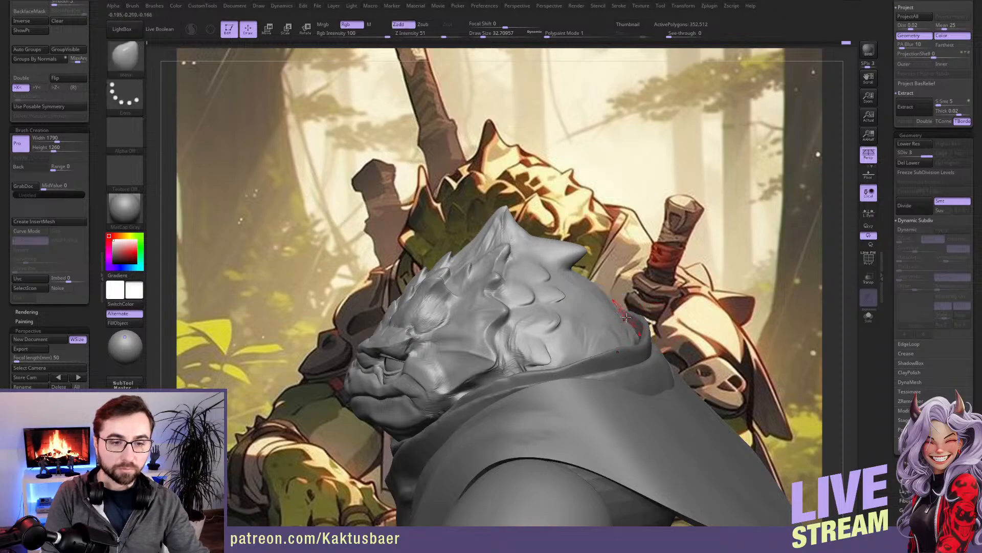
mouse_move(627, 324)
right_mouse_down()
mouse_move(661, 326)
mouse_move(632, 330)
mouse_move(613, 298)
mouse_move(568, 282)
mouse_move(618, 299)
mouse_move(577, 281)
mouse_move(556, 281)
mouse_move(593, 293)
mouse_move(544, 316)
mouse_move(634, 325)
mouse_move(627, 339)
mouse_move(642, 338)
mouse_move(637, 381)
right_mouse_up()
key("bracketleft")
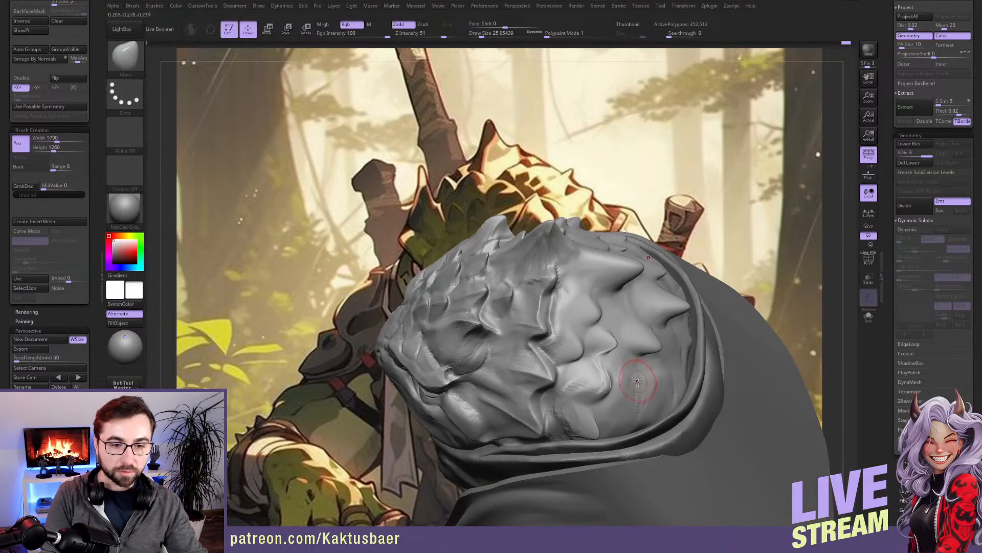
right_click_drag(661, 371, 634, 364)
mouse_move(669, 414)
right_mouse_down()
mouse_move(625, 401)
mouse_move(674, 417)
right_mouse_up()
Step: Adjust the overall form of the scaled back of the head with the Move brush at a draw size between about 104 and 120
mouse_move(695, 384)
right_mouse_down("ctrl")
mouse_move(670, 307)
mouse_move(653, 321)
mouse_move(633, 296)
right_mouse_up("ctrl")
key("s")
key("s")
key("s")
left_click_drag(632, 296, 645, 295)
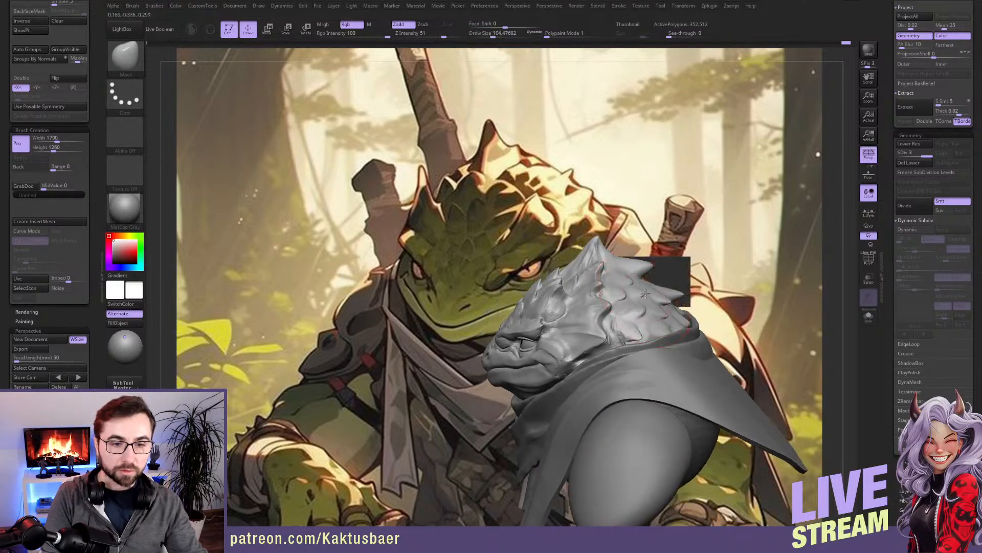
mouse_move(647, 290)
right_mouse_down()
mouse_move(613, 332)
mouse_move(623, 351)
mouse_move(642, 288)
mouse_move(654, 293)
mouse_move(642, 292)
mouse_move(632, 321)
mouse_move(640, 338)
right_mouse_up()
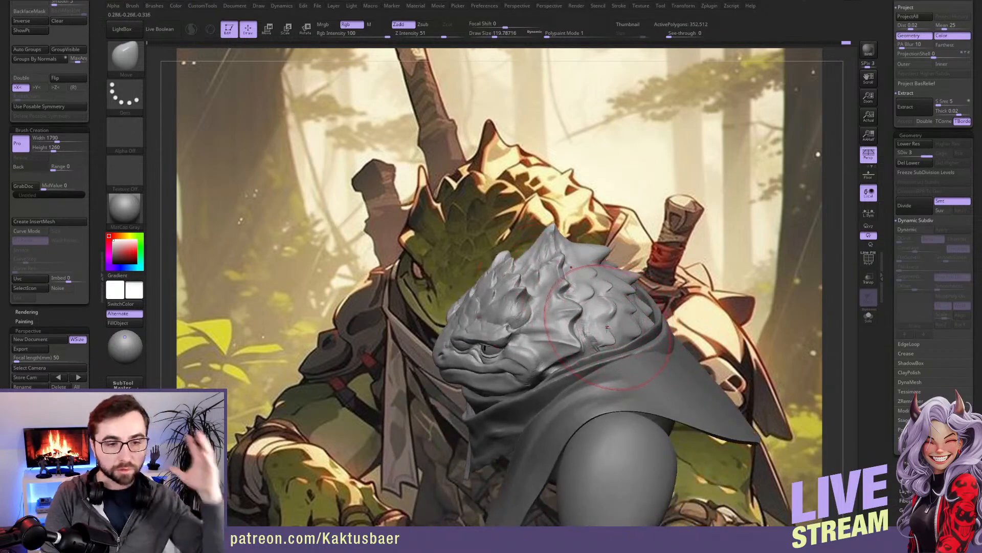
right_click_drag(550, 271, 580, 304)
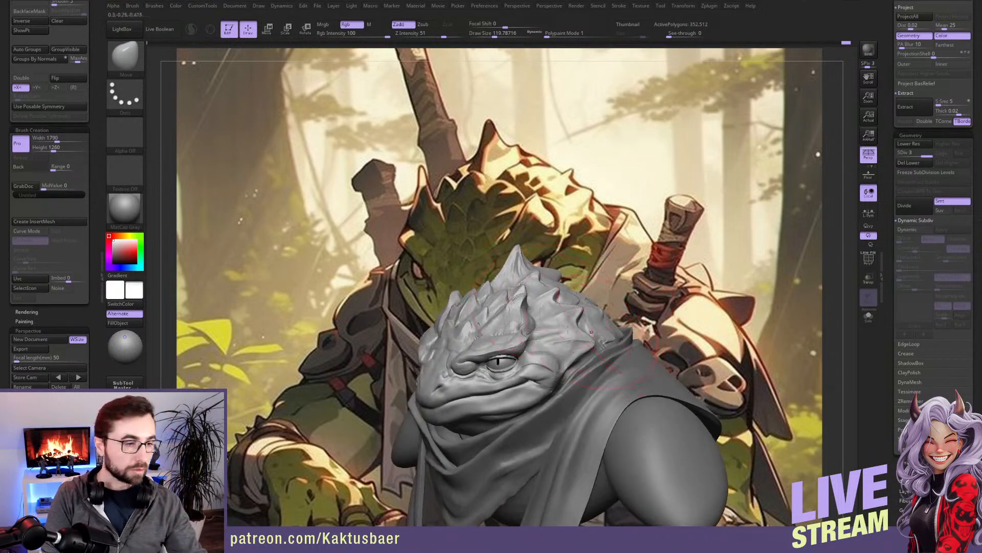
Step: Return to the stored reference camera, make the model see-through, and match the upper head outline with Move at draw size about 108
left_click(50, 435)
key("shift")
key("shift+z")
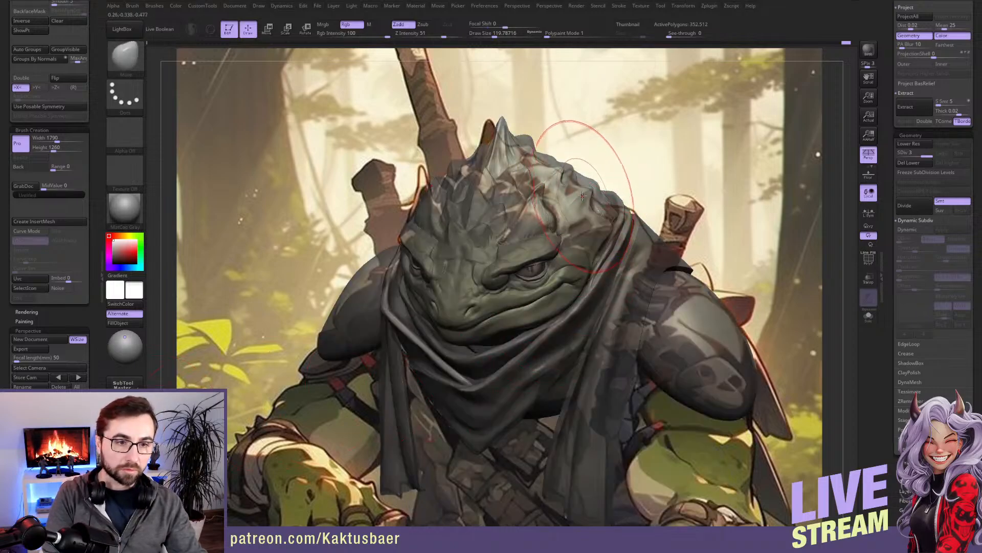
left_click_drag(599, 190, 596, 197)
key("bracketleft")
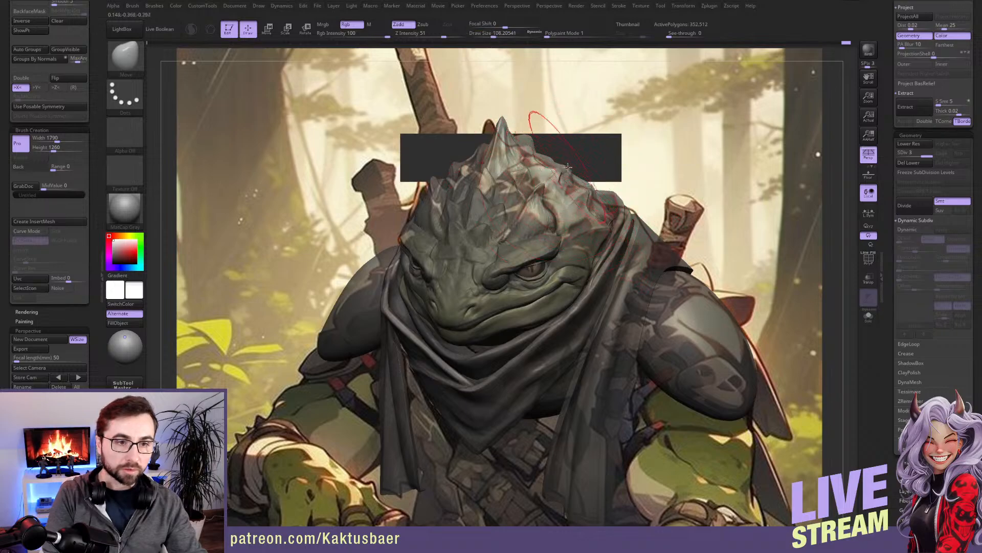
left_click_drag(604, 206, 606, 205)
Step: Reshape the spikes at the back of the head from the side with Move at draw sizes about 132 and 120, and end the see-through display
mouse_move(606, 205)
right_mouse_down()
mouse_move(568, 212)
mouse_move(588, 233)
right_mouse_up()
left_click_drag(611, 200, 597, 230)
key("s")
left_click_drag(590, 182, 586, 184)
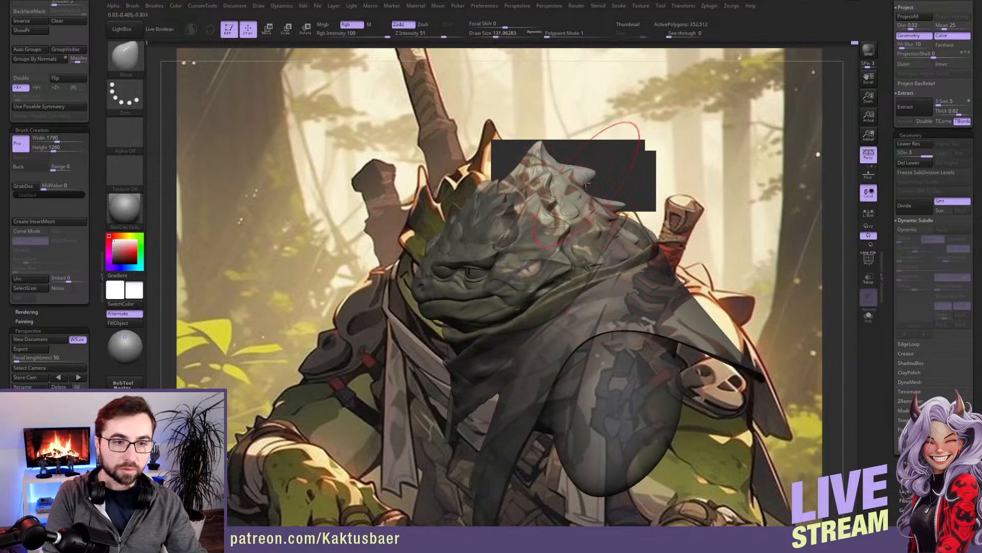
key("s")
mouse_move(595, 174)
right_mouse_down()
mouse_move(575, 174)
mouse_move(584, 177)
right_mouse_up()
left_click_drag(583, 177, 592, 181)
mouse_move(591, 181)
right_mouse_down()
mouse_move(592, 241)
mouse_move(587, 225)
mouse_move(585, 236)
mouse_move(606, 243)
mouse_move(602, 232)
mouse_move(619, 225)
mouse_move(578, 289)
mouse_move(590, 321)
mouse_move(588, 288)
mouse_move(499, 237)
right_mouse_up()
key("shift")
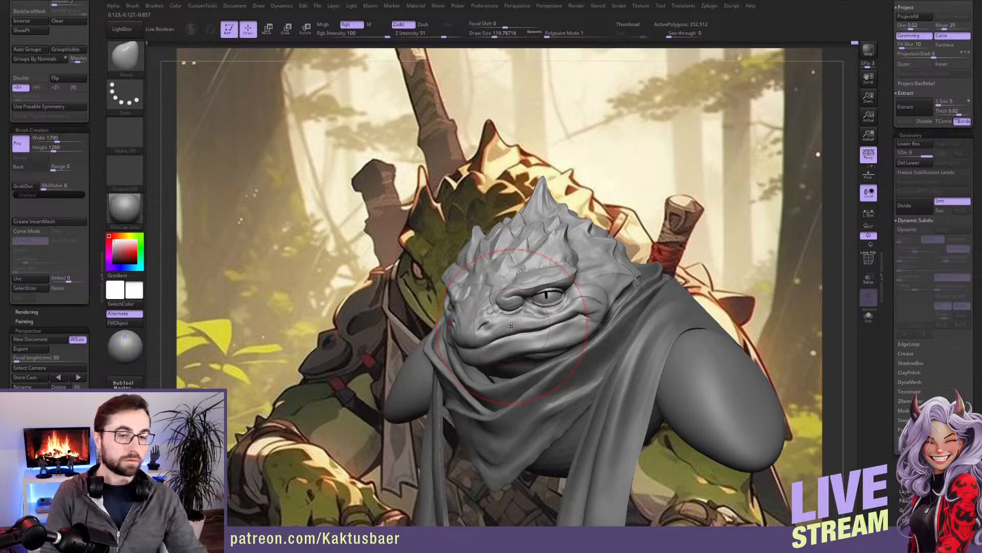
Step: Refine the spikes along the side of the head with the Move brush at draw size about 80
left_click_drag(494, 35, 490, 35)
right_click_drag(631, 261, 625, 280)
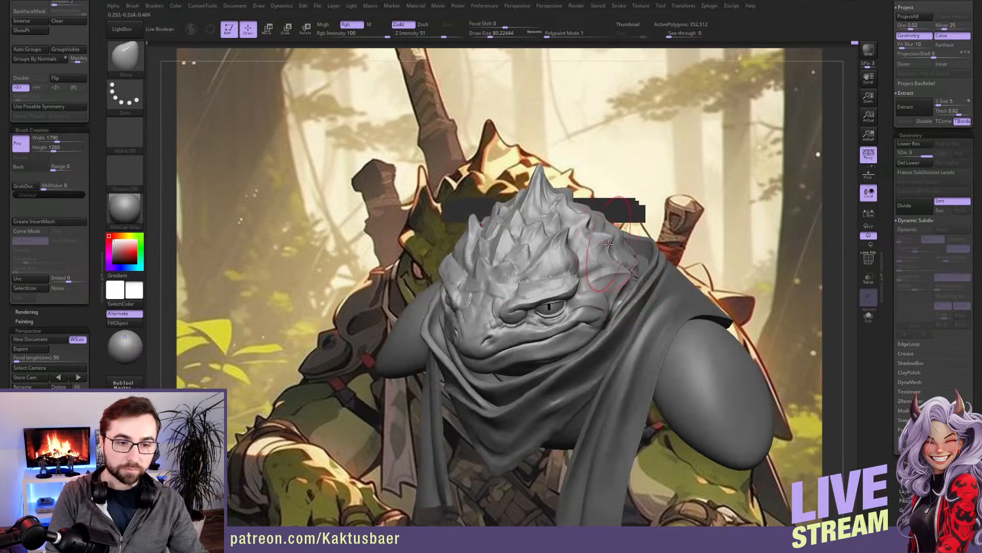
right_click_drag(608, 243, 612, 248)
key("s")
left_click_drag(615, 232, 620, 232)
mouse_move(619, 233)
right_mouse_down()
mouse_move(596, 230)
mouse_move(626, 254)
mouse_move(573, 279)
mouse_move(588, 280)
right_mouse_up()
Step: Nudge the head's side outline into line with the reference in the stored view, using Move at draw size about 128
key("s")
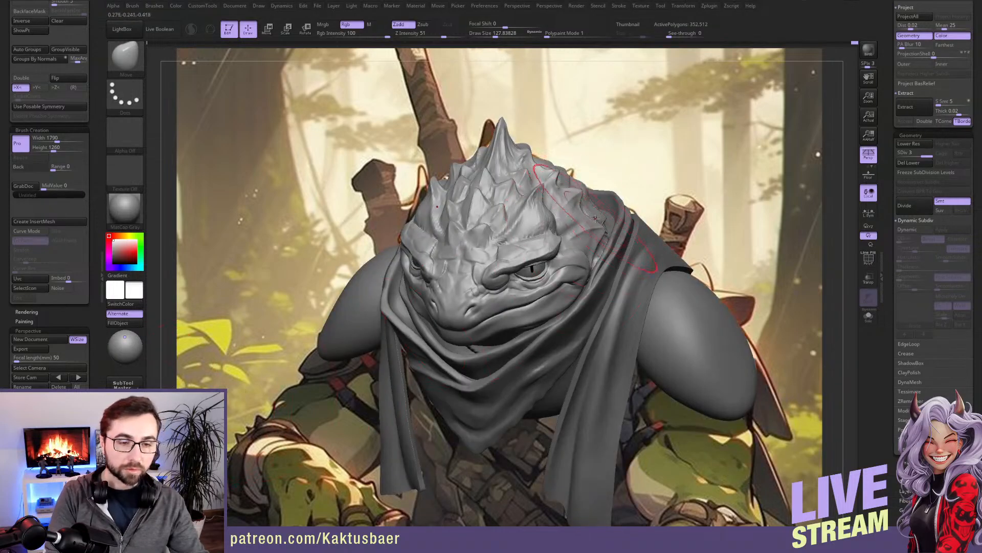
key("shift")
left_click_drag(594, 231, 591, 220, "shift")
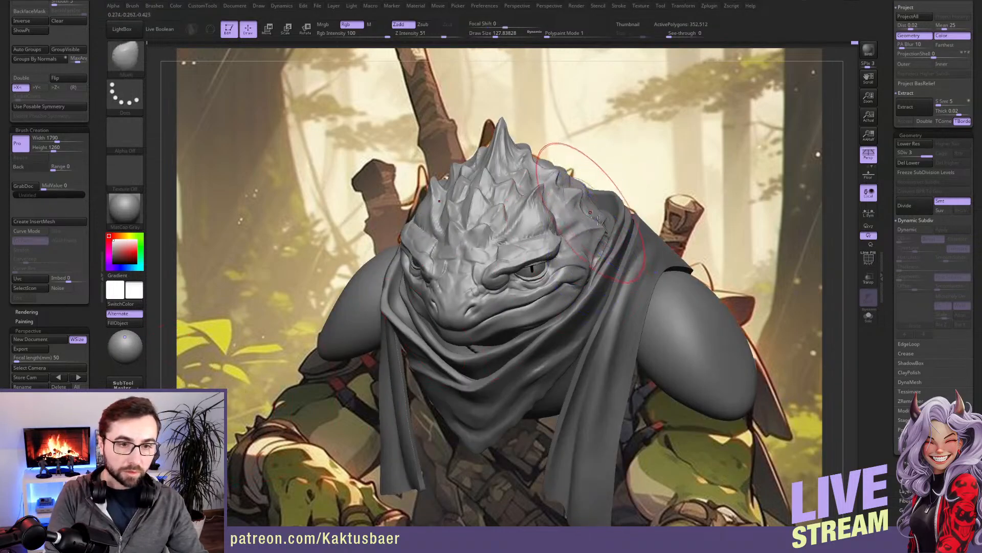
key("shift")
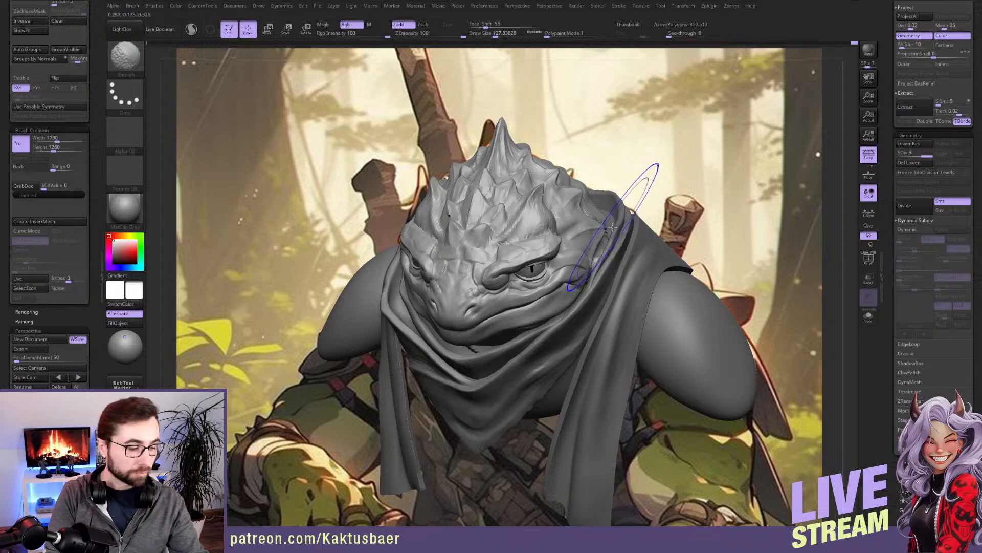
left_click_drag(613, 230, 606, 215, "shift")
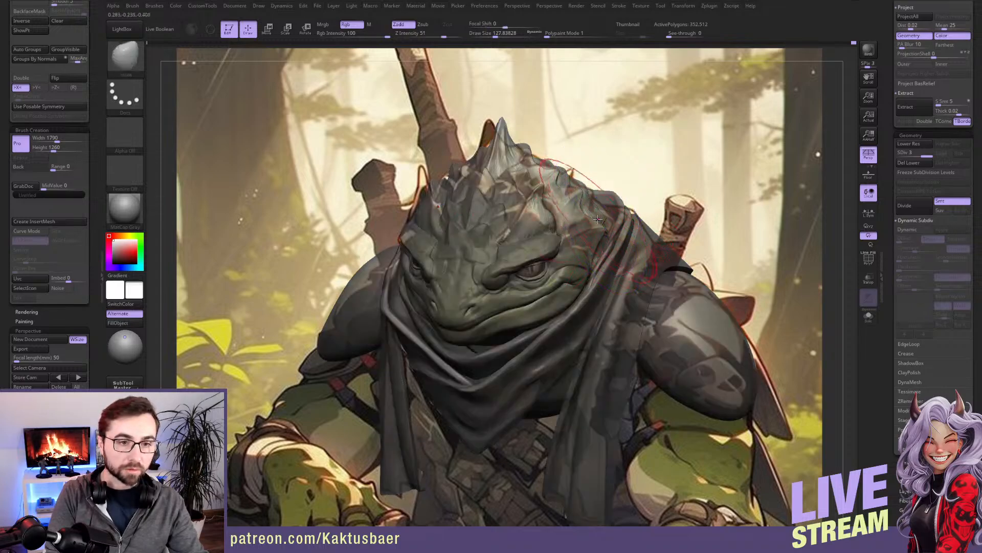
key("[")
key("shift")
left_click_drag(600, 230, 599, 227)
Step: Select the cloth around the neck and reshape its rim behind the head from above with Move, draw size about 207
left_click(621, 212, "alt")
key("]")
key("]")
key("]")
mouse_move(660, 205)
right_mouse_down()
mouse_move(620, 203)
mouse_move(620, 271)
right_mouse_up()
right_click_drag(617, 155, 610, 238)
left_click_drag(521, 147, 525, 158)
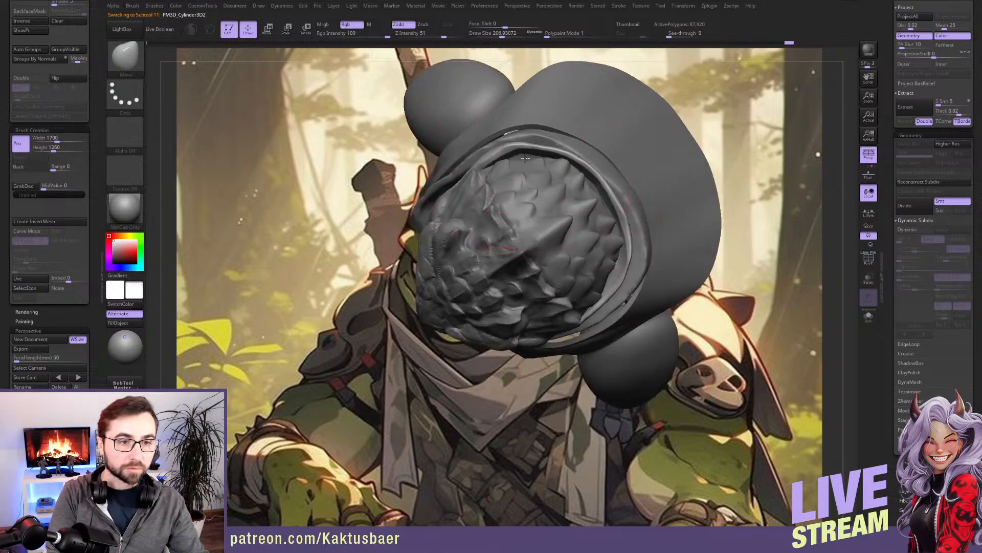
Step: Select the other cloth layer around the neck and adjust its rim behind the head with Move, draw size about 158
key("bracketleft")
right_click_drag(577, 186, 606, 235)
left_click(614, 231, "alt")
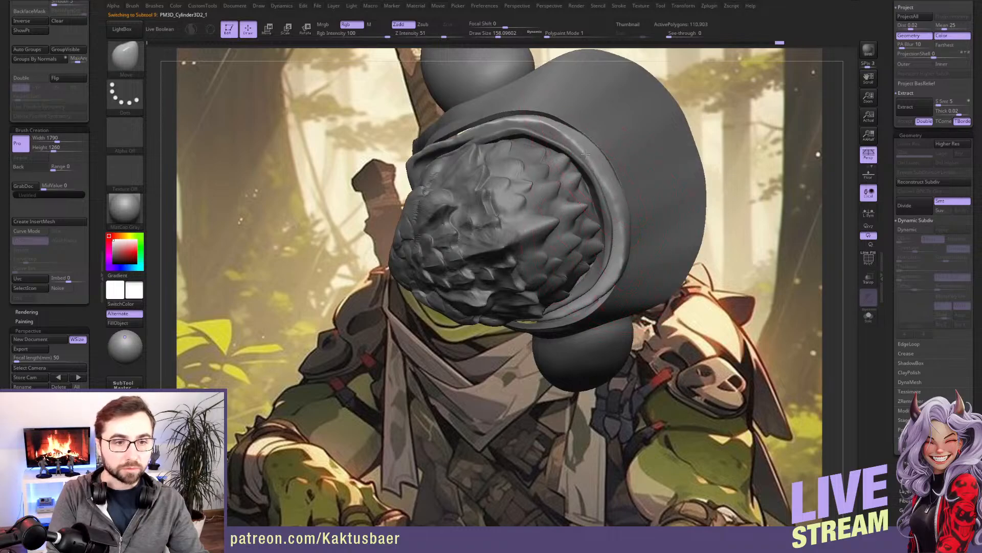
right_click_drag(589, 182, 614, 246)
Step: Reselect the first neck cloth layer and adjust its shape around the head and below the chin with Move, down to draw size about 51
left_click(614, 232, "alt")
right_click_drag(614, 205, 500, 354)
key("bracketleft")
key("s")
left_click_drag(500, 355, 493, 350)
right_click_drag(491, 343, 448, 287)
key("s")
left_click_drag(448, 287, 456, 288)
mouse_move(456, 288)
right_mouse_down()
mouse_move(473, 276)
mouse_move(400, 247)
mouse_move(585, 274)
mouse_move(567, 256)
mouse_move(555, 258)
right_mouse_up()
key("s")
left_click_drag(581, 264, 572, 264)
right_click_drag(573, 264, 575, 320)
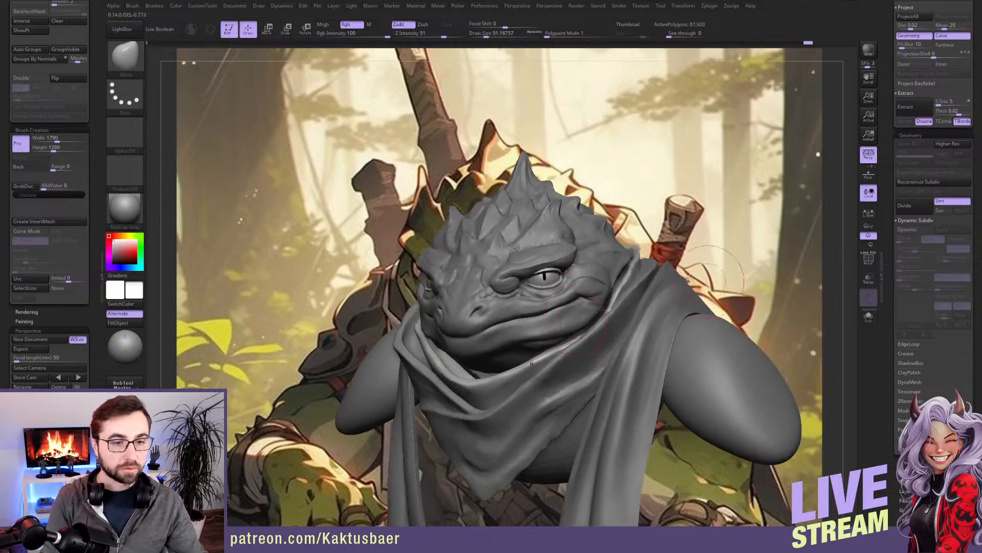
Step: Save the project, replacing the existing Lizard_Warrior project file
right_click_drag(572, 275, 569, 306)
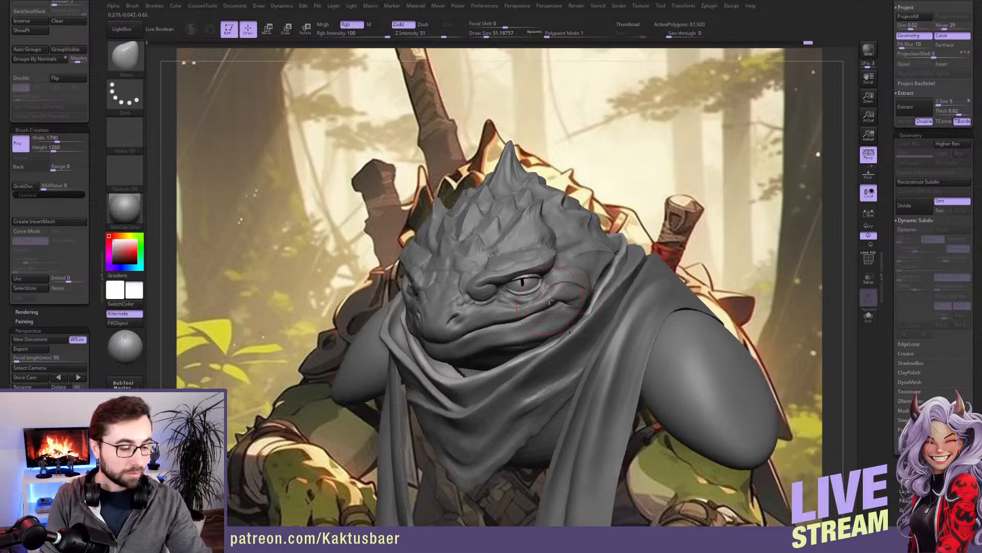
key("ctrl")
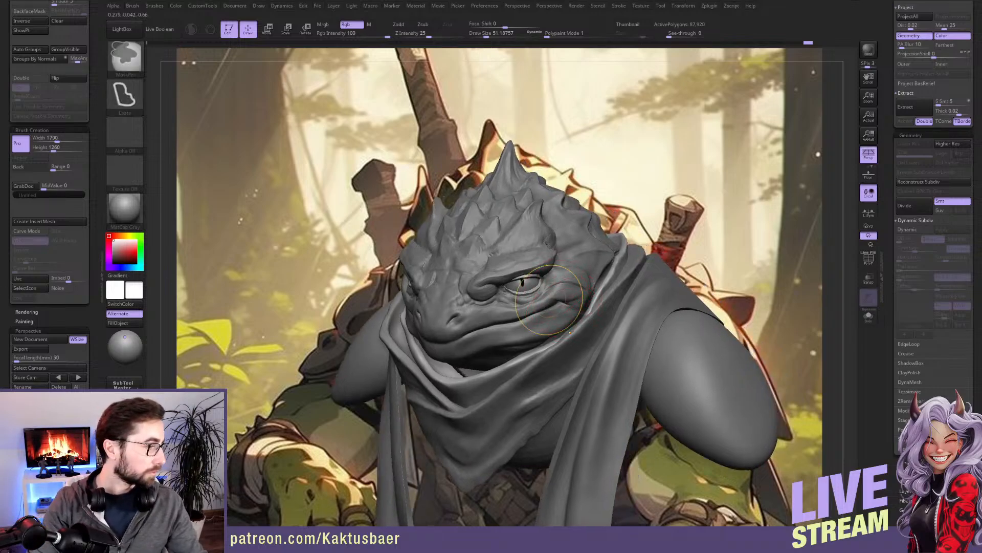
key("ctrl+s")
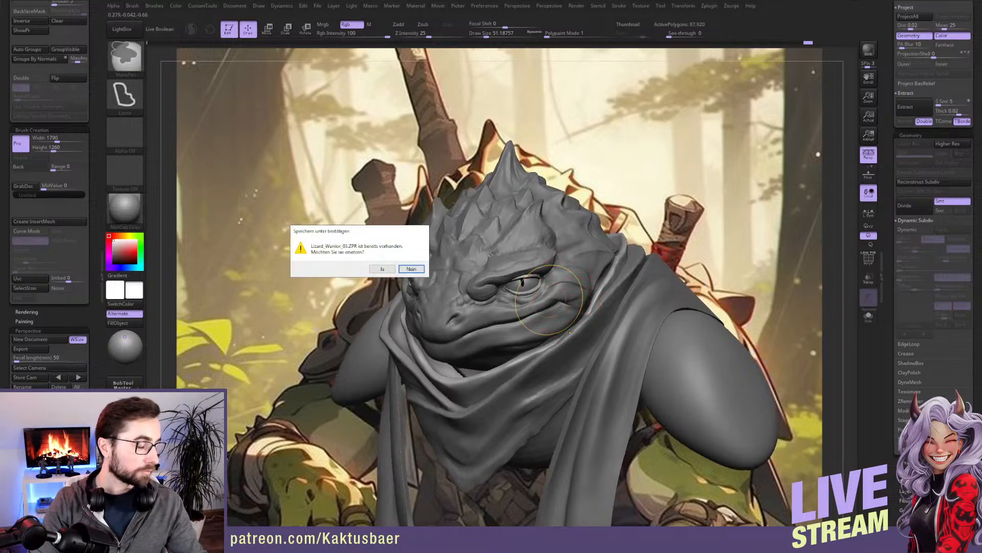
left_click(389, 269)
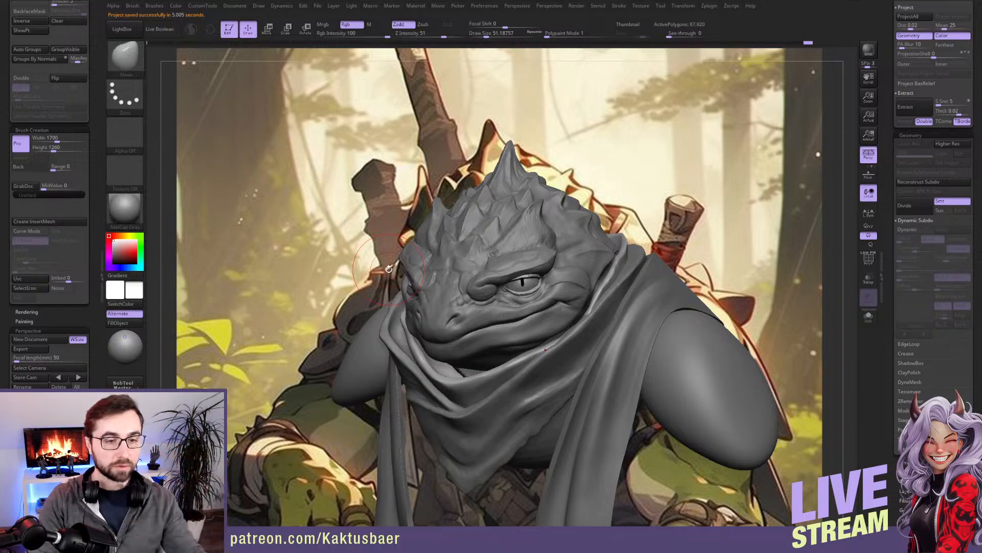
Step: Select the head and reshape the inner end of the brow beside the eye with the Move brush, draw size about 22
right_click_drag(446, 279, 505, 297)
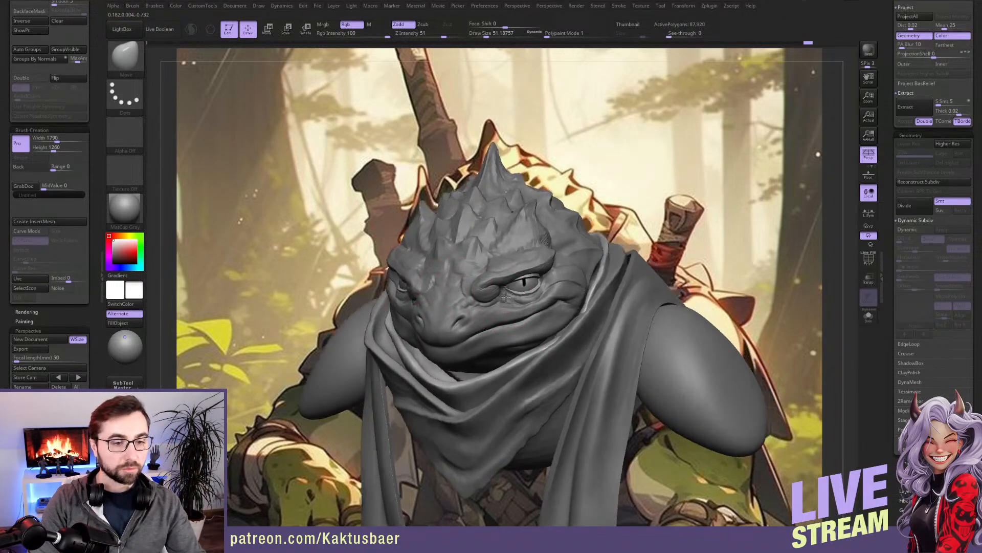
left_click(491, 287, "alt")
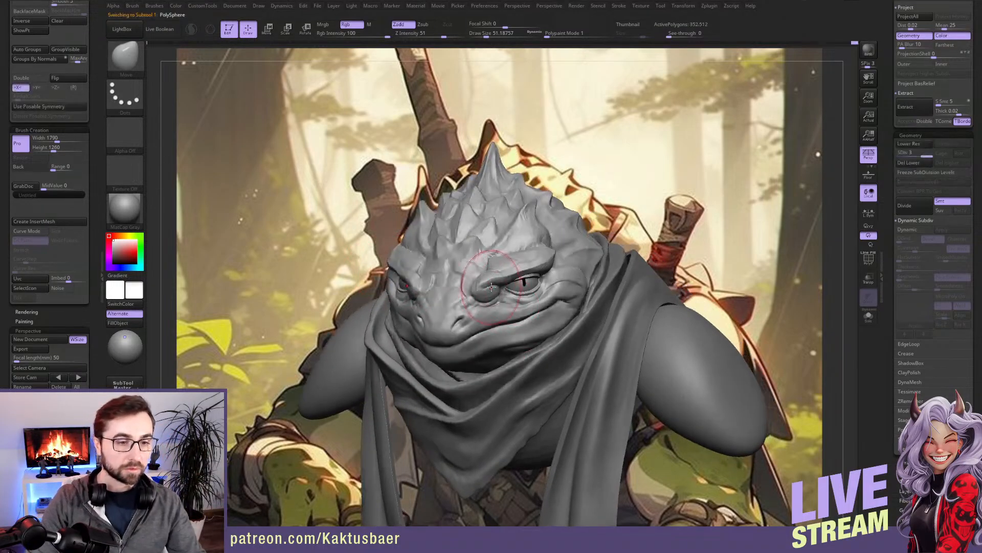
right_click_drag(488, 286, 527, 158, "ctrl")
key("s")
left_click_drag(492, 295, 490, 293)
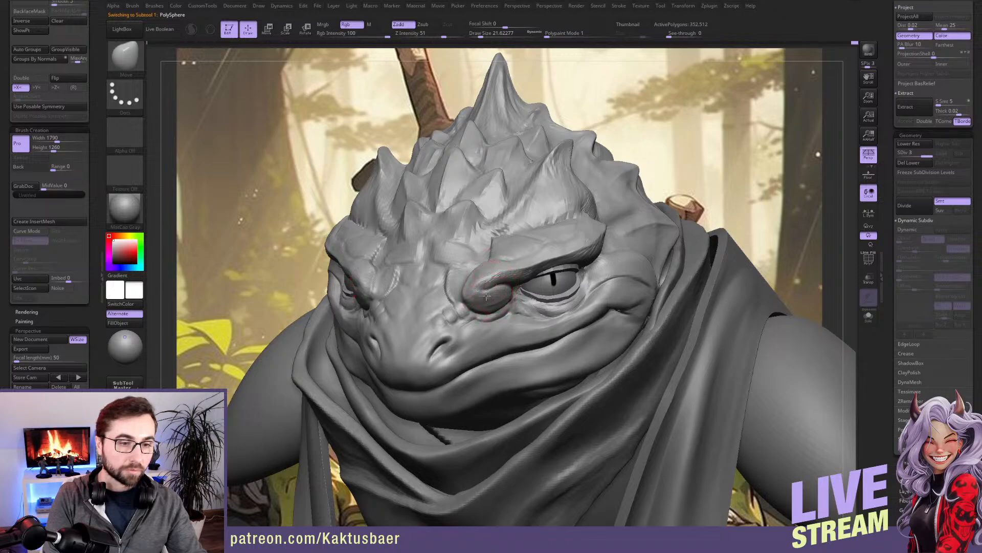
right_click_drag(489, 275, 491, 290, "ctrl")
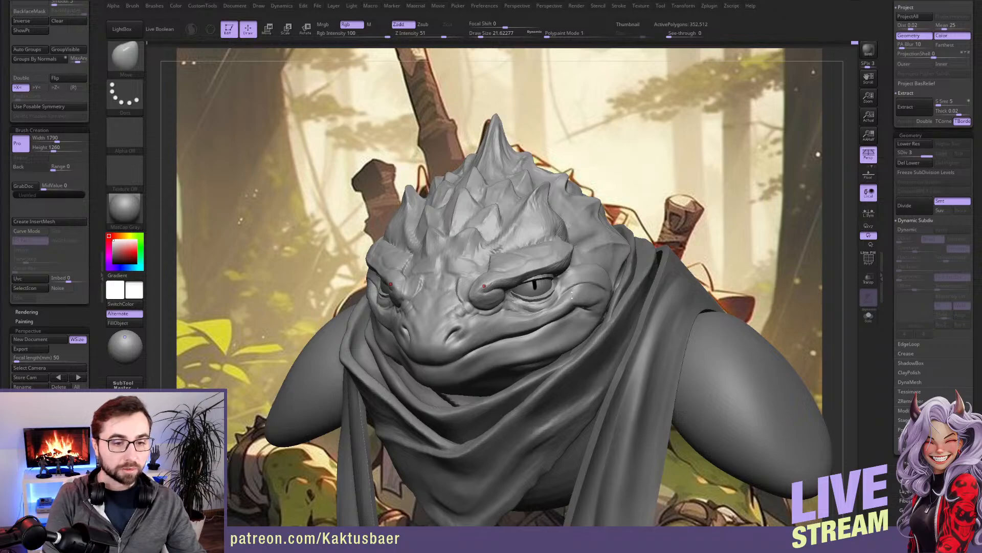
Step: Refine the cheek area behind the eye and mouth corner with the Move brush, setting the draw size to about 39
right_click_drag(579, 291, 609, 293)
key("s")
left_click_drag(578, 291, 564, 298)
key("s")
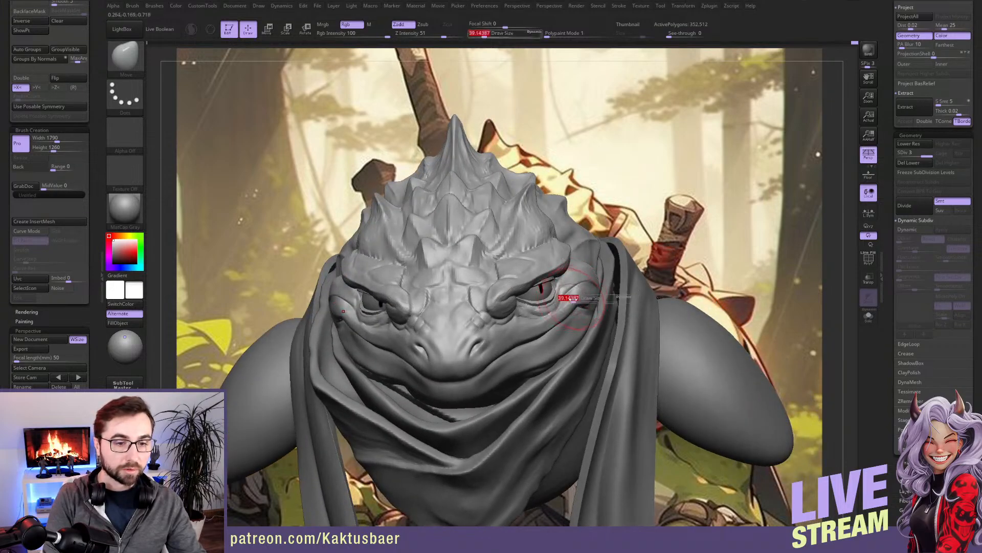
right_click_drag(568, 301, 583, 308)
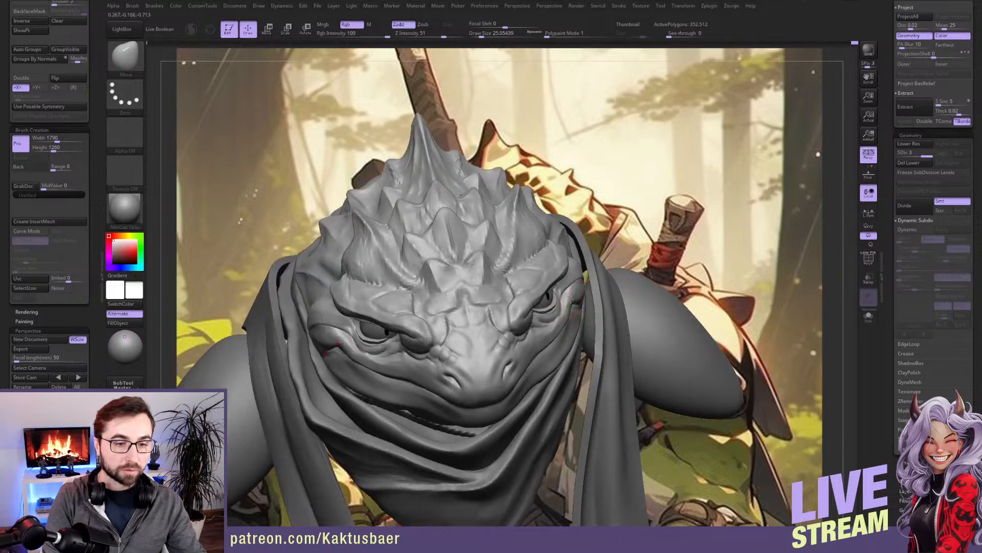
right_click_drag(567, 320, 599, 312)
mouse_move(664, 339)
right_mouse_down()
mouse_move(584, 316)
mouse_move(594, 331)
right_mouse_up()
key("s")
left_click_drag(599, 303, 603, 303)
mouse_move(591, 351)
right_mouse_down()
mouse_move(592, 342)
mouse_move(569, 350)
right_mouse_up()
right_click_drag(563, 352, 587, 351)
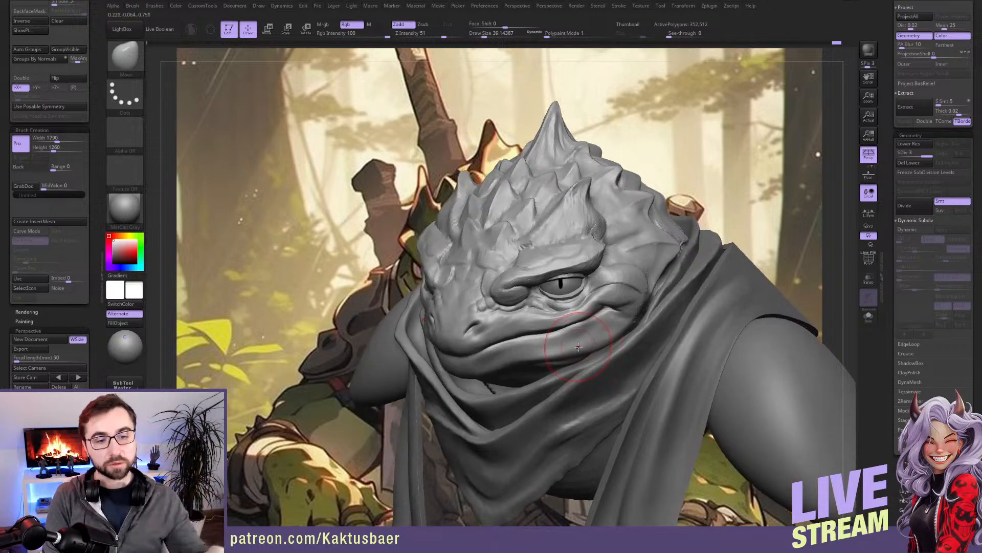
right_click_drag(597, 323, 570, 305)
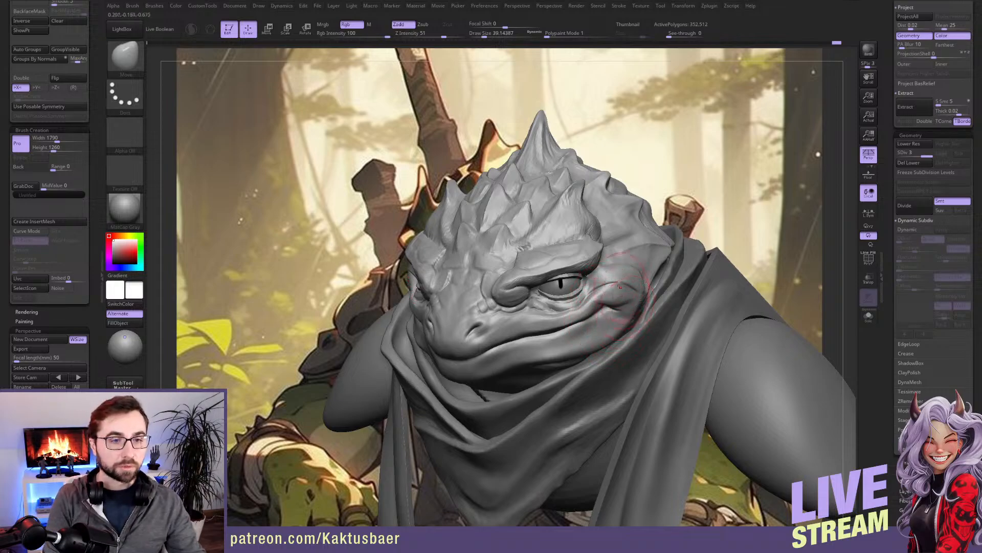
Step: Flatten the sides of the tall central horn on top of the head with the TrimDynamic brush, draw size about 13
right_click_drag(543, 147, 557, 273, "alt")
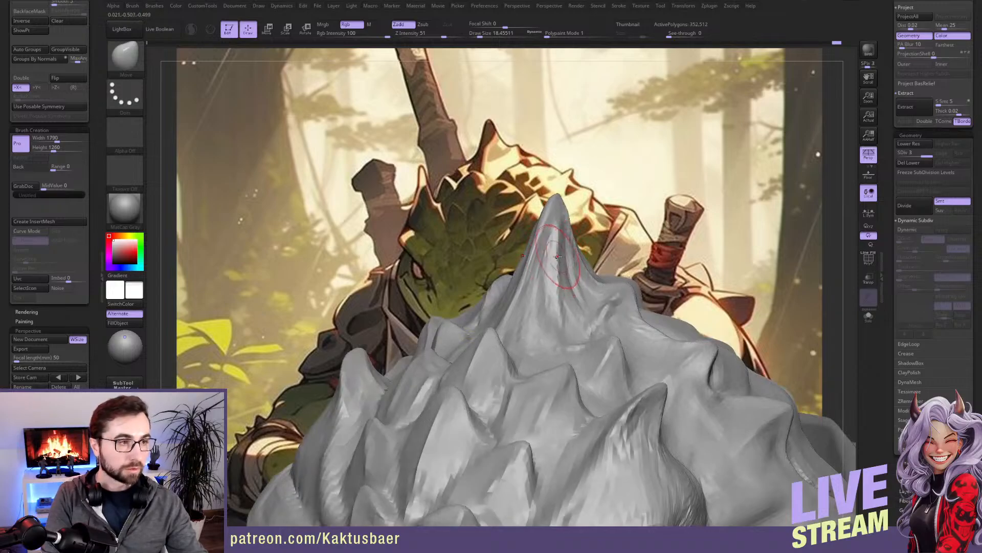
key("b")
key("t")
key("d")
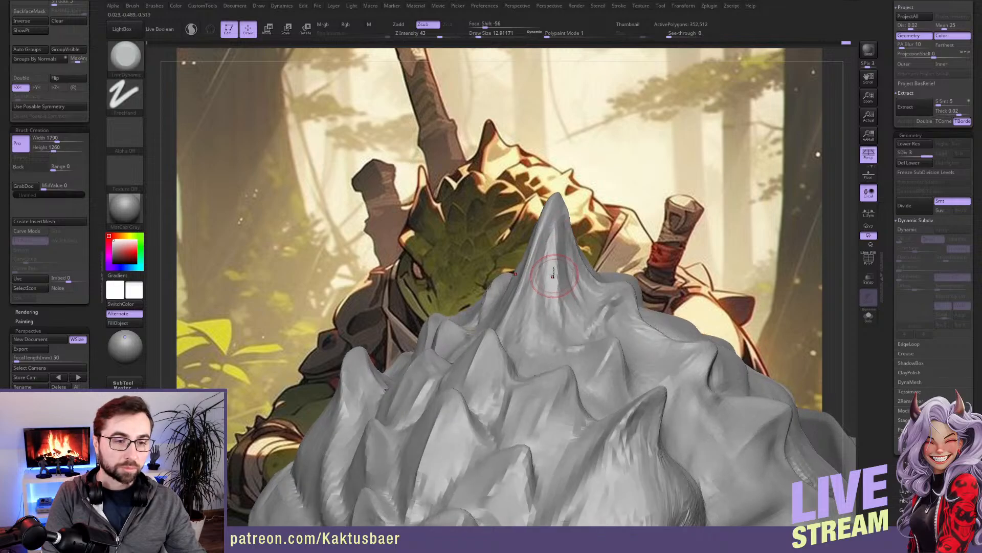
right_click_drag(561, 286, 435, 273)
left_click_drag(567, 245, 578, 232)
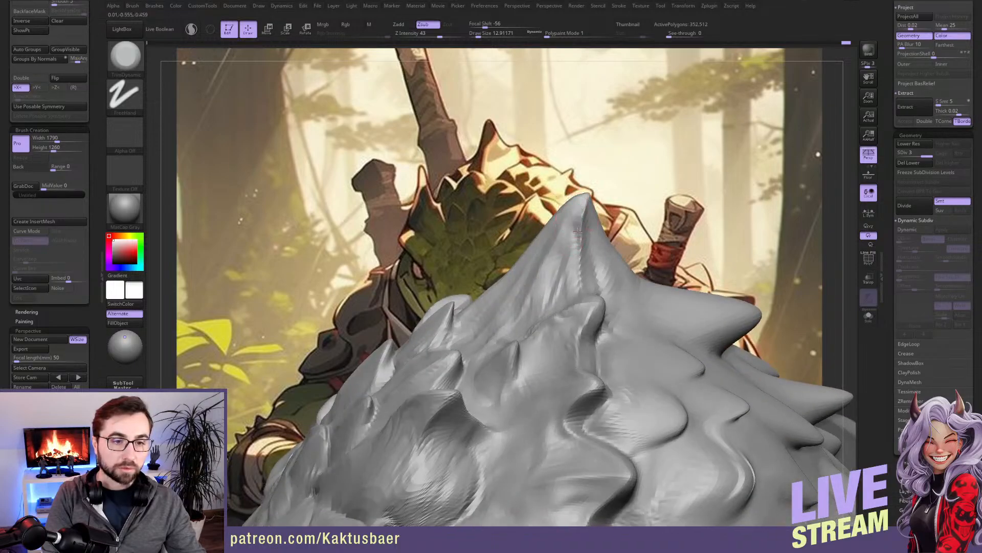
right_click_drag(575, 237, 493, 246)
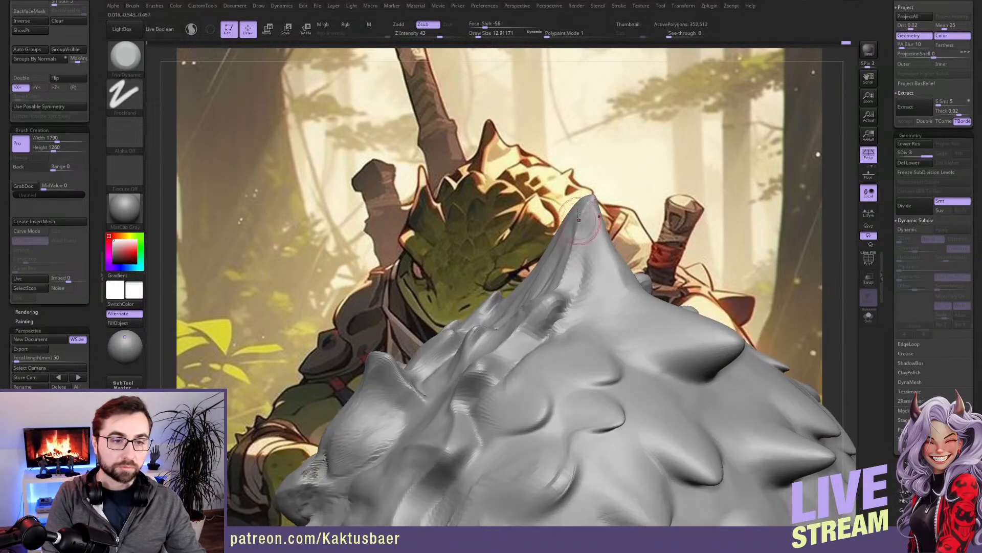
right_click_drag(567, 238, 506, 248)
mouse_move(578, 289)
right_mouse_down()
mouse_move(570, 190)
mouse_move(586, 307)
right_mouse_up()
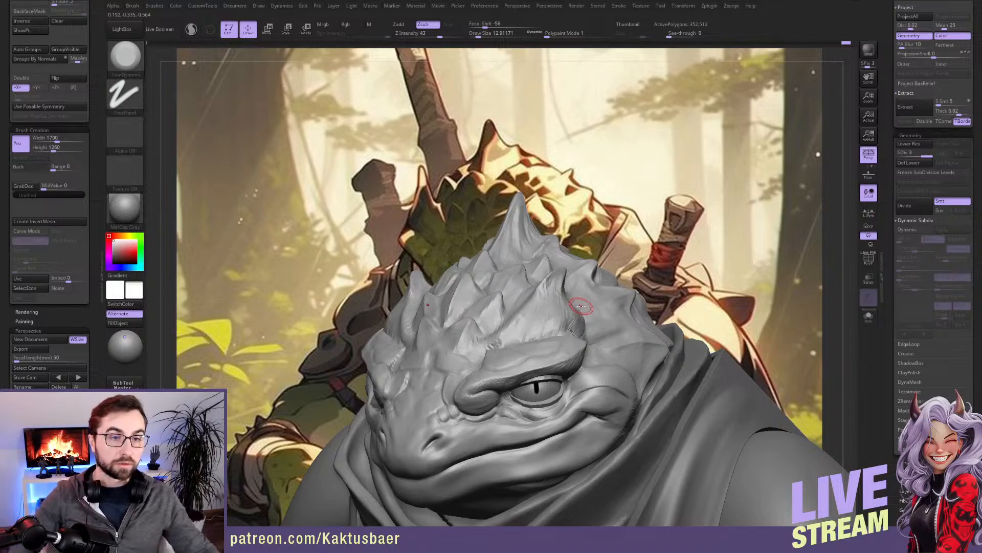
Step: Adjust the shape of the tall central horn and the neighbouring crown spikes with the Move brush, up to draw size about 49
key("b")
key("m")
key("v")
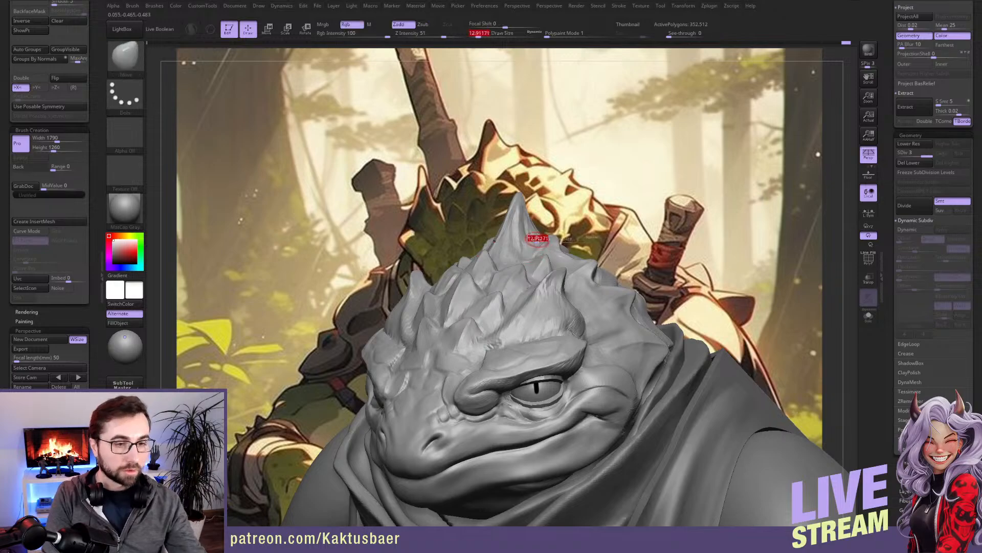
right_click_drag(556, 231, 535, 235)
key("]")
left_click_drag(538, 237, 546, 231)
right_click_drag(531, 243, 482, 262)
key("s")
left_click_drag(483, 262, 487, 264)
right_click_drag(471, 287, 481, 284)
left_click_drag(471, 278, 465, 269)
right_click_drag(479, 273, 511, 269)
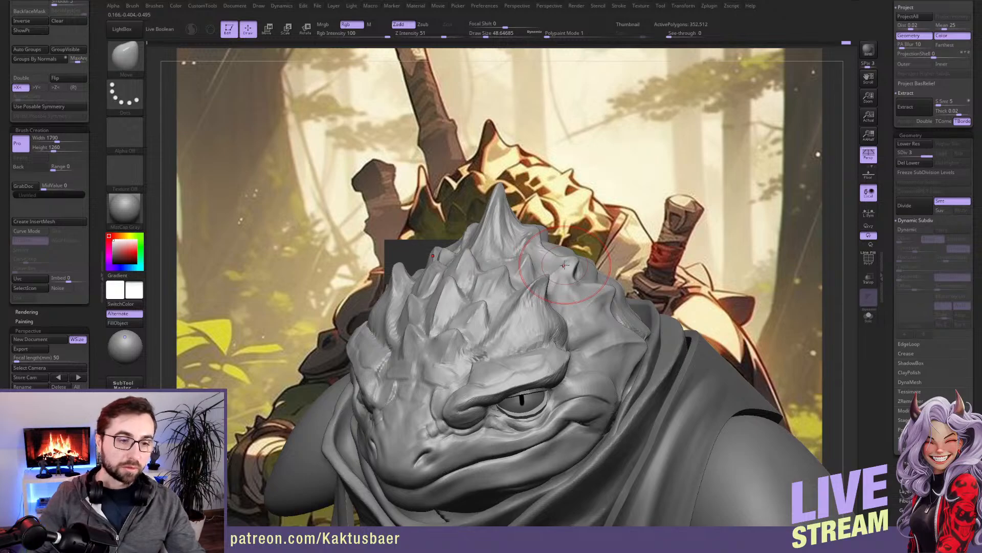